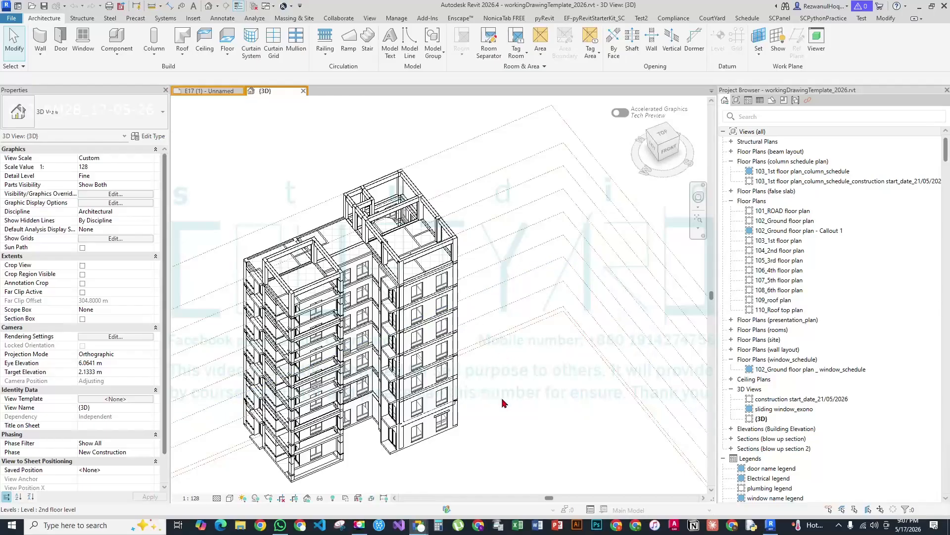
Examine the building's facades in 3D from several angles, focusing on the windows of the lower floors
shift+middle_drag(536, 322, 541, 301)
scroll(554, 262, down, 5)
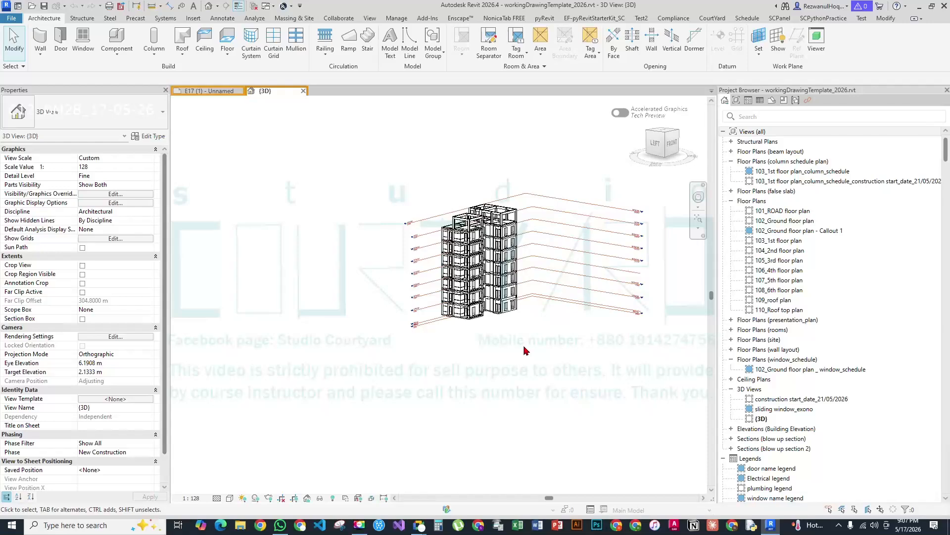
scroll(525, 350, up, 10)
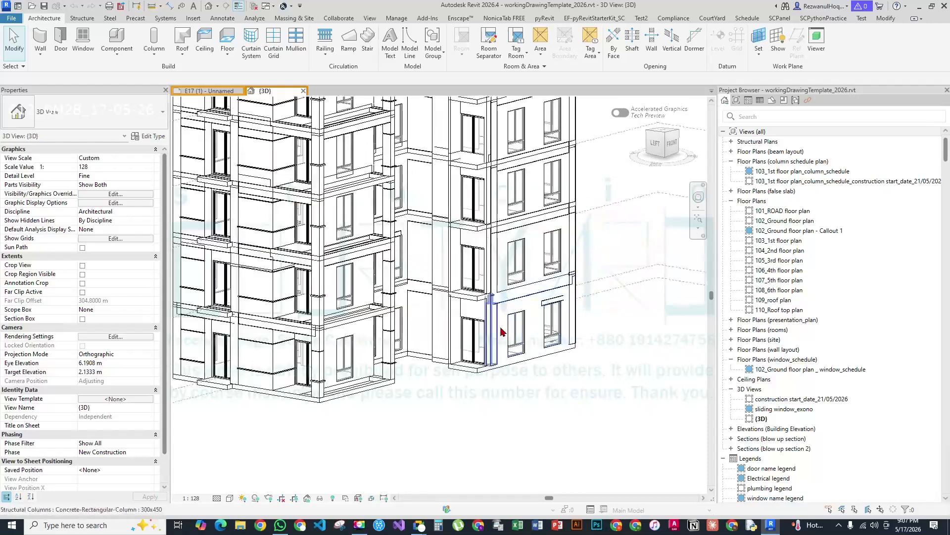
scroll(495, 337, down, 5)
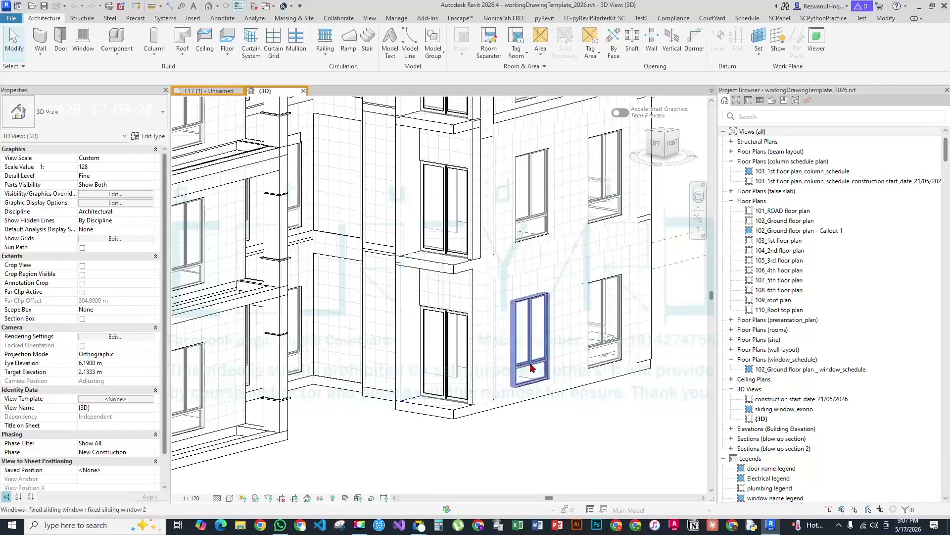
scroll(531, 368, down, 1)
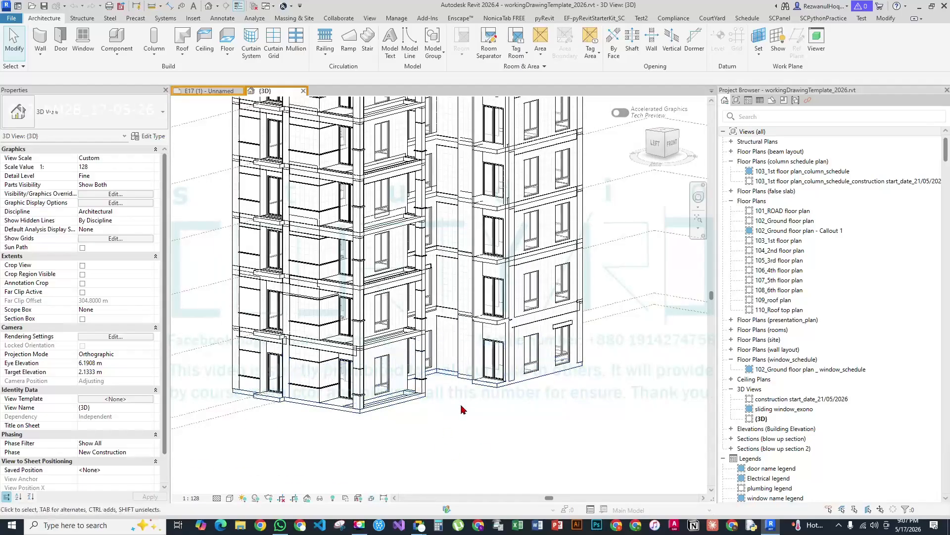
scroll(396, 386, up, 3)
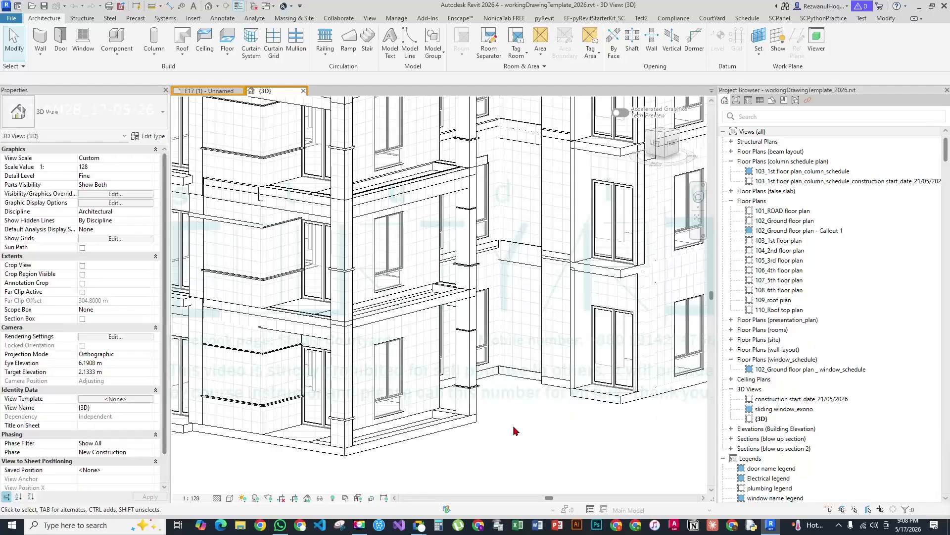
scroll(515, 431, down, 2)
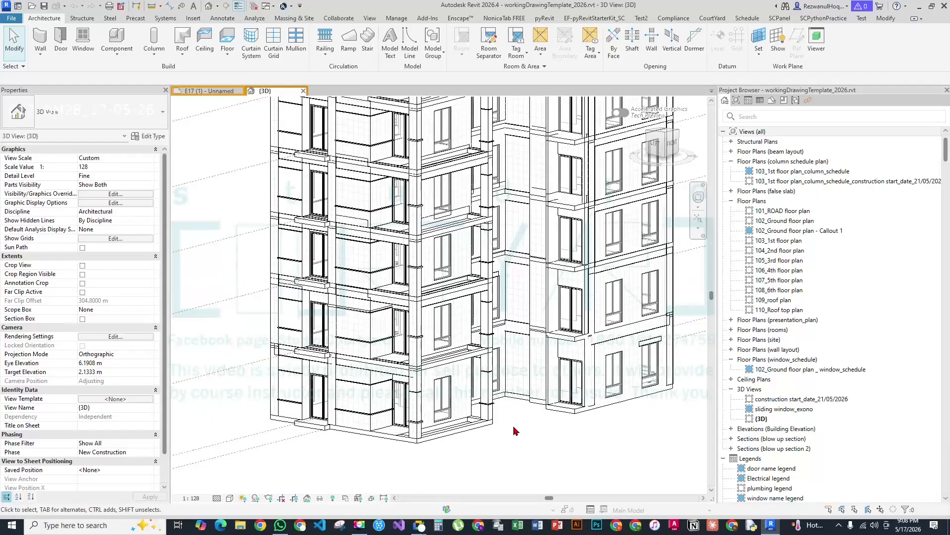
scroll(515, 431, down, 3)
scroll(372, 166, up, 5)
scroll(265, 325, down, 5)
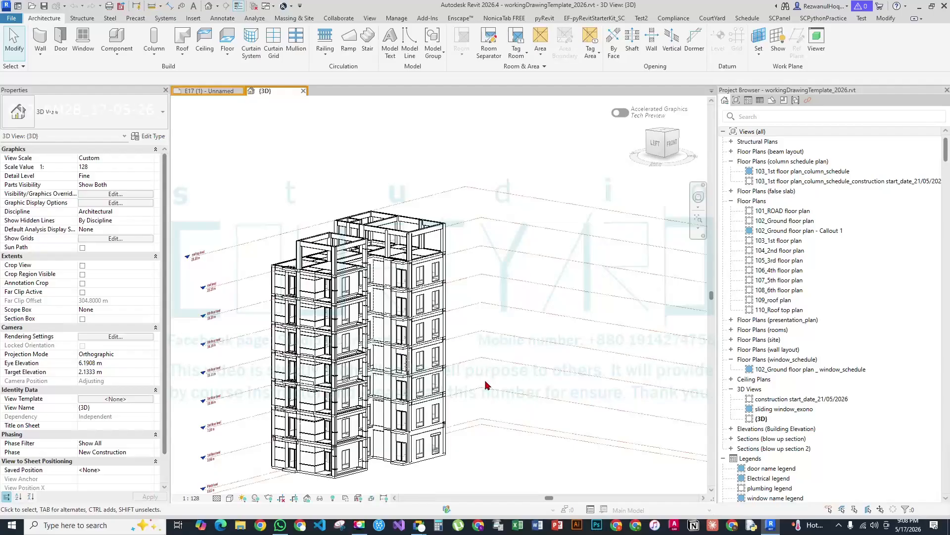
shift+middle_drag(477, 376, 444, 412)
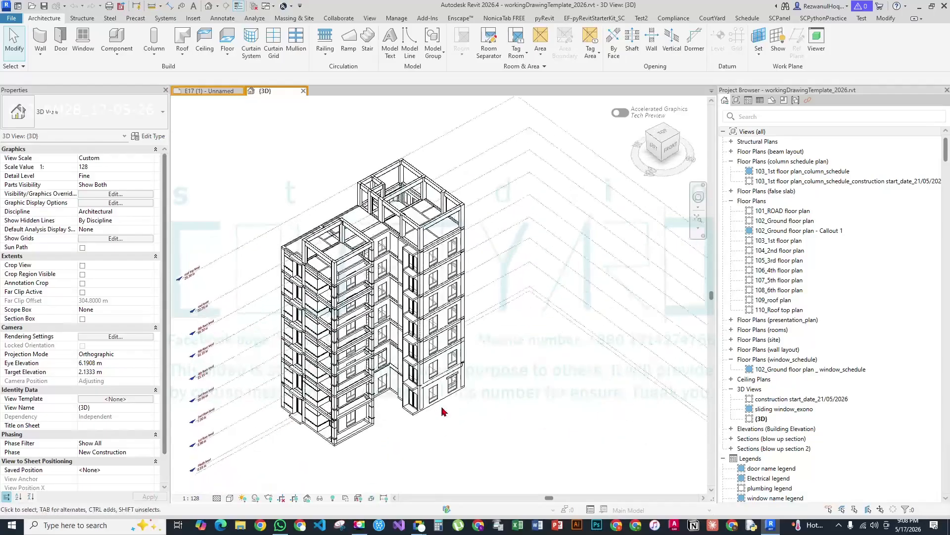
scroll(444, 412, up, 5)
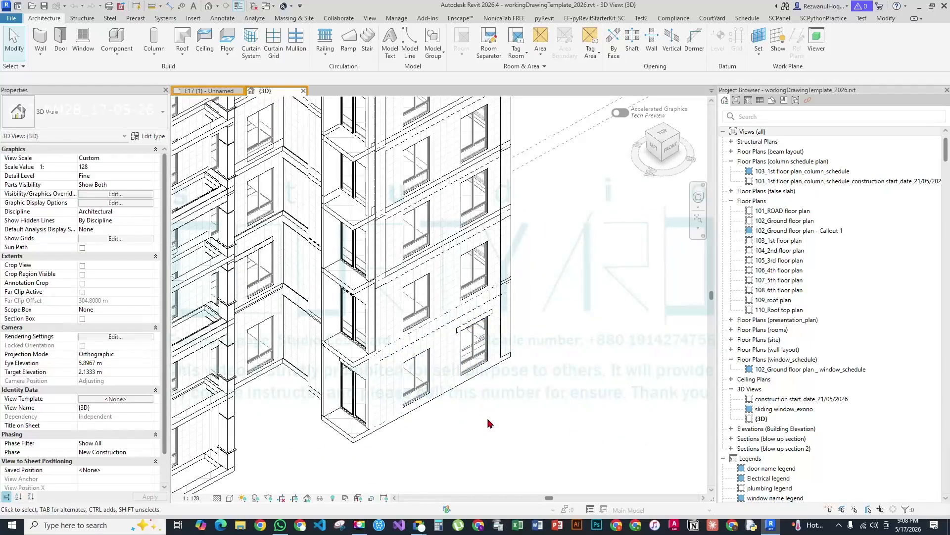
scroll(569, 371, down, 4)
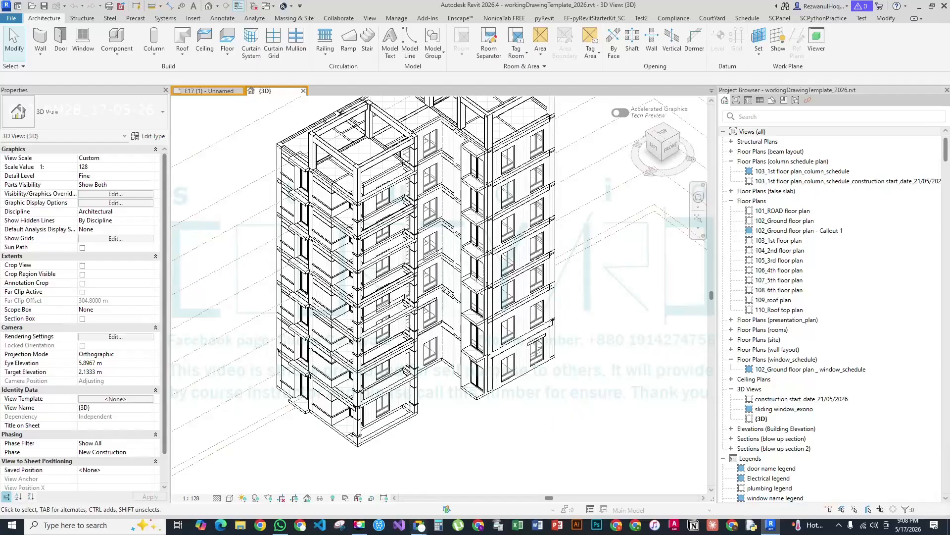
Create a new family from the Window.rft template in the English-Imperial template folder
click(18, 6)
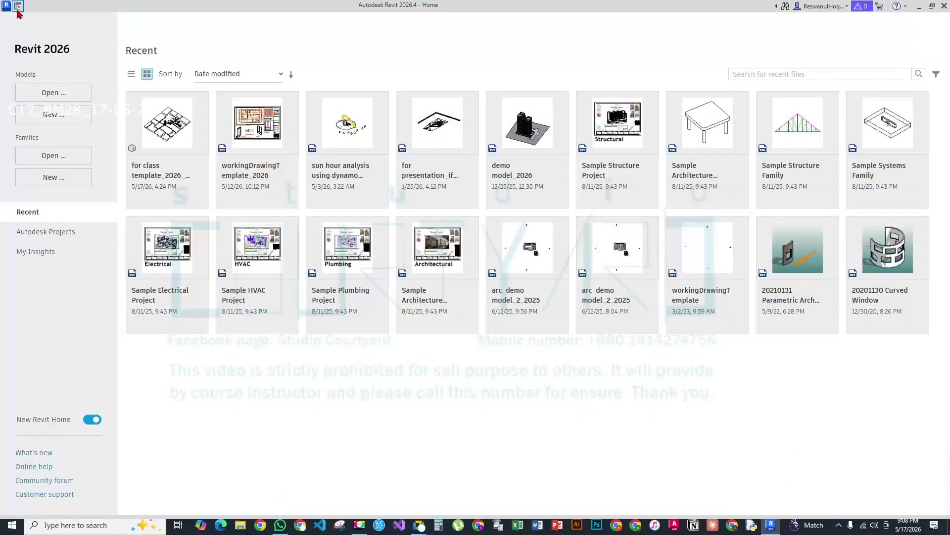
click(17, 6)
click(12, 18)
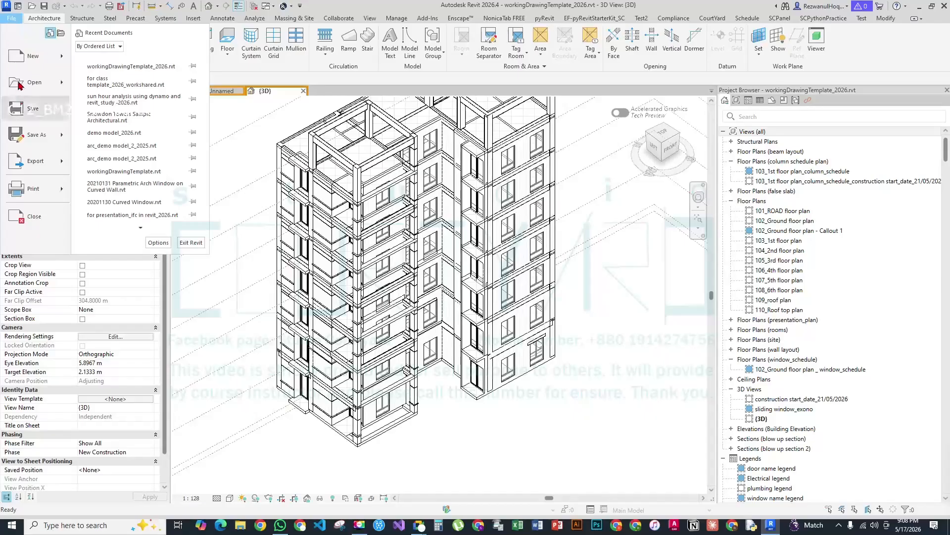
mouse_move(26, 68)
click(126, 89)
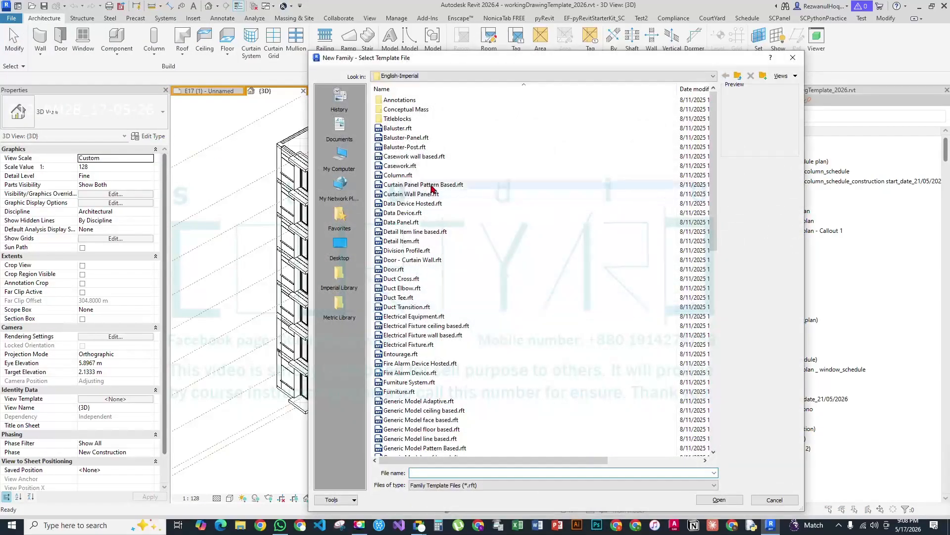
drag(480, 63, 412, 18)
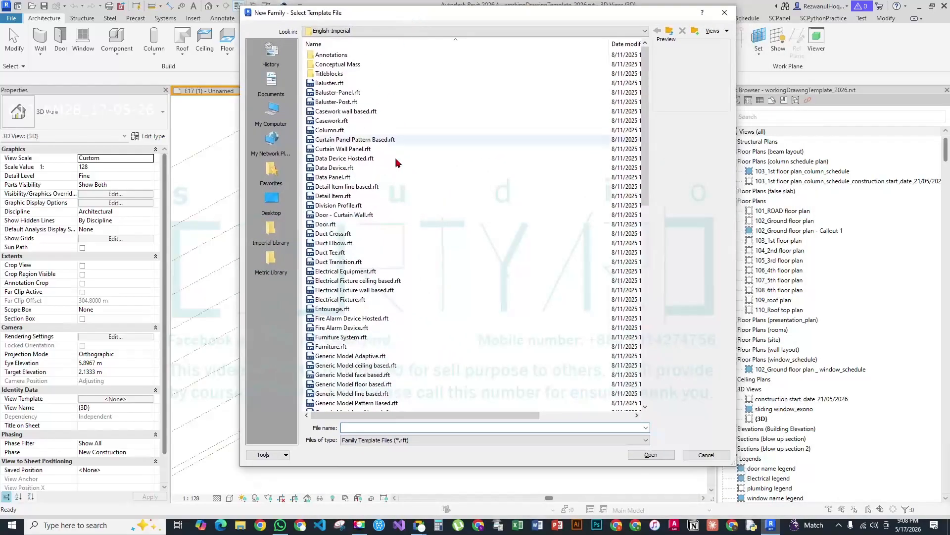
scroll(415, 241, down, 9)
scroll(415, 242, down, 7)
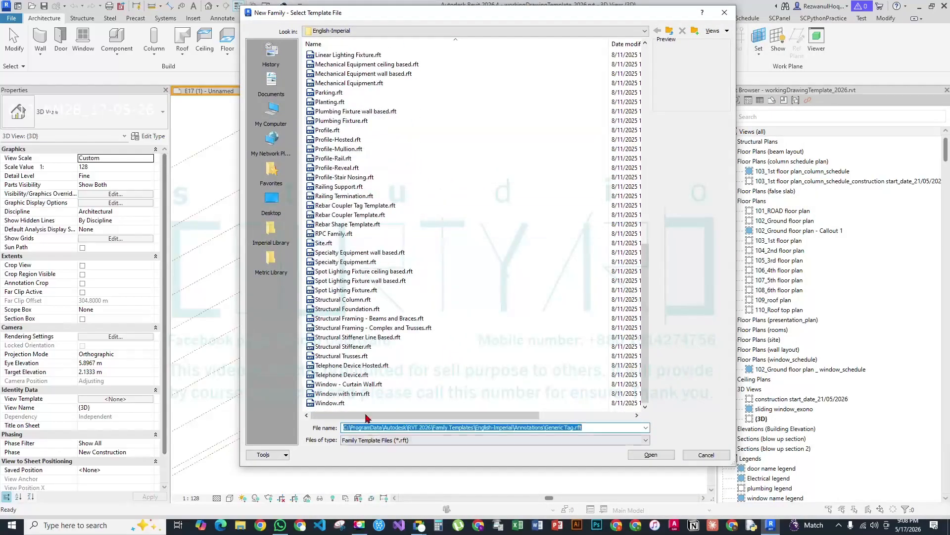
click(331, 403)
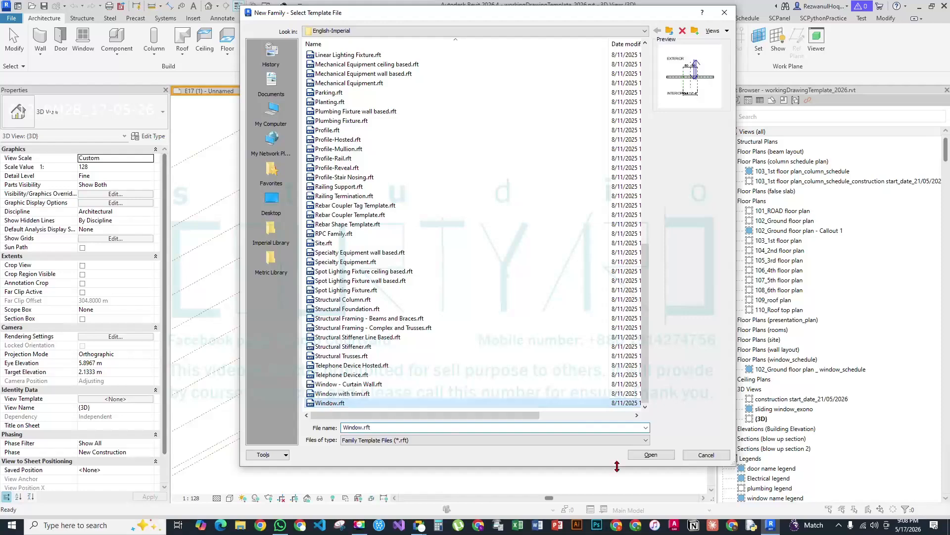
click(651, 455)
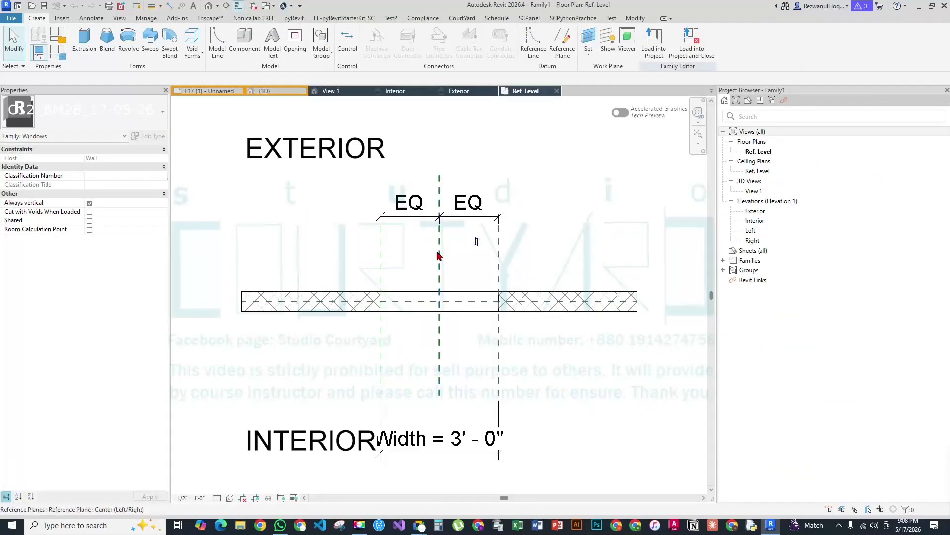
Stretch both ends of the host wall outward to a total length of about 19' 9"
middle_drag(509, 328, 430, 338)
scroll(429, 338, down, 3)
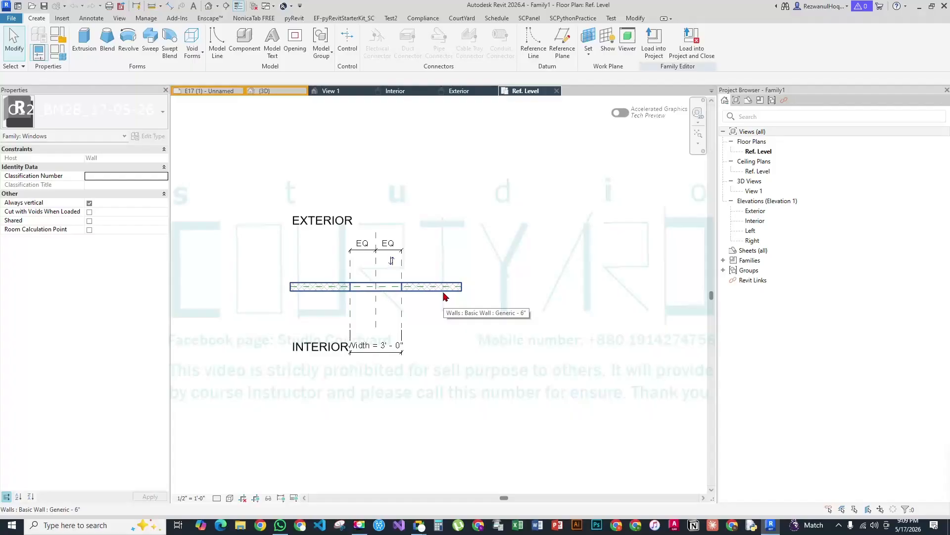
click(444, 296)
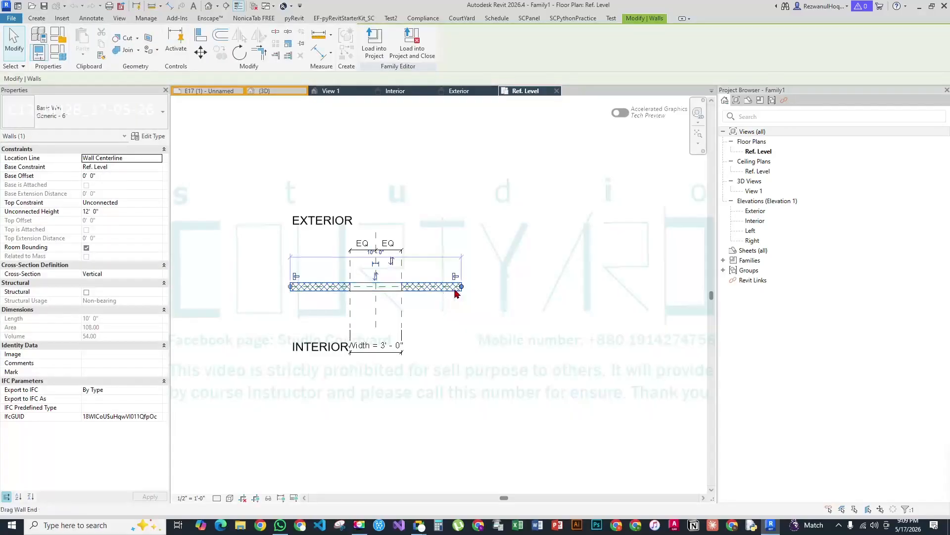
drag(462, 289, 553, 288)
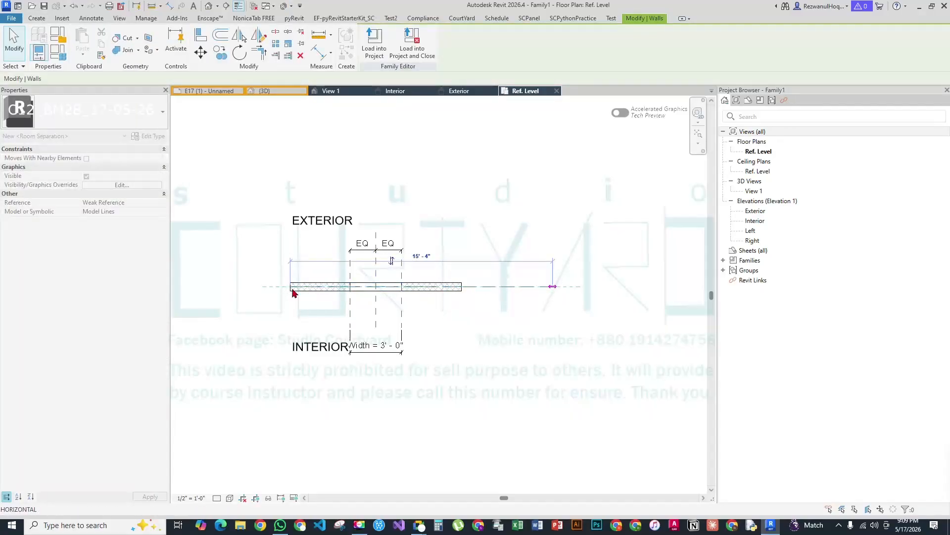
drag(292, 288, 214, 287)
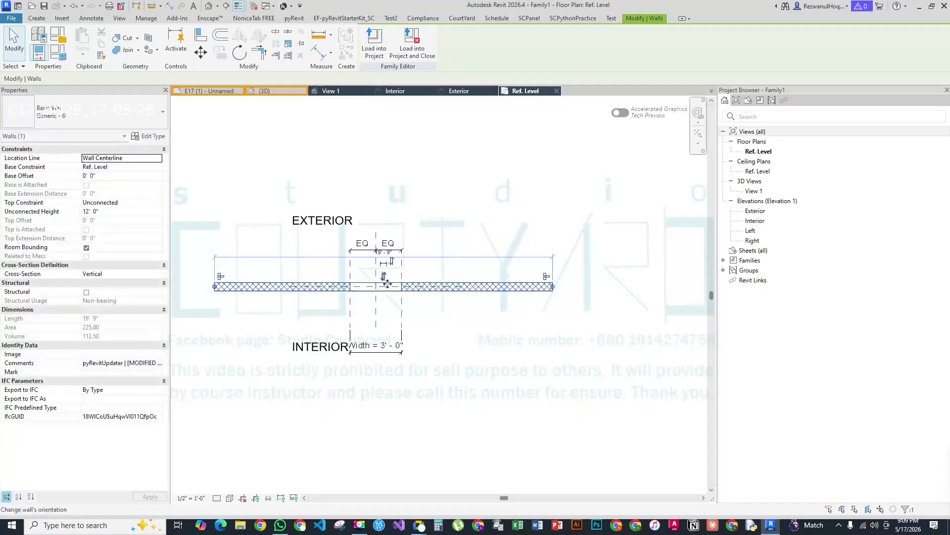
Deselect the wall and examine its window opening, the centre and side reference planes, and the EQ and Width dimensions
scroll(350, 287, up, 3)
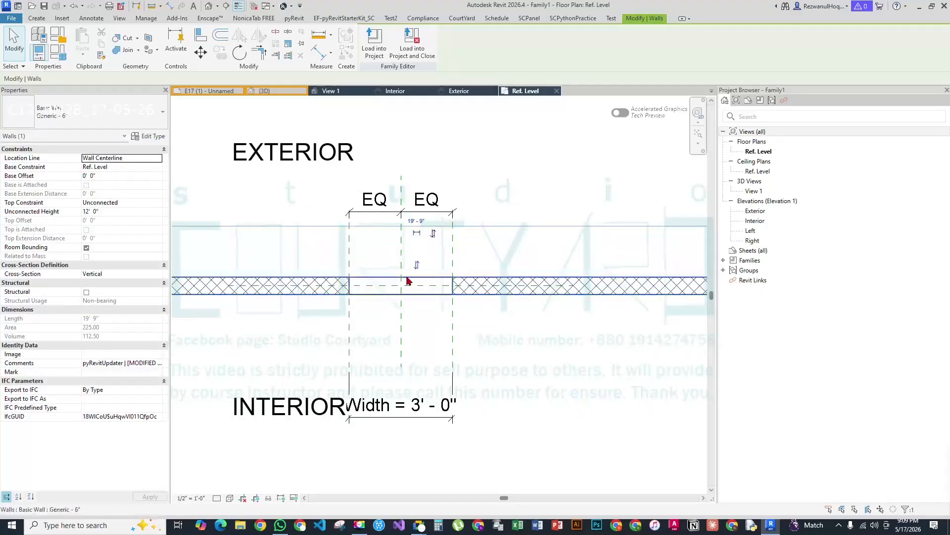
click(411, 304)
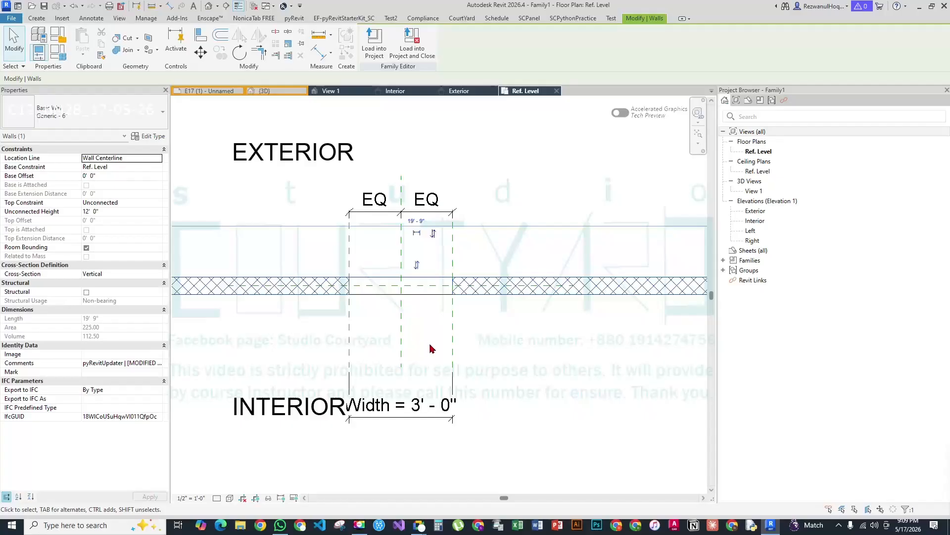
scroll(431, 346, up, 1)
middle_drag(431, 346, 401, 367)
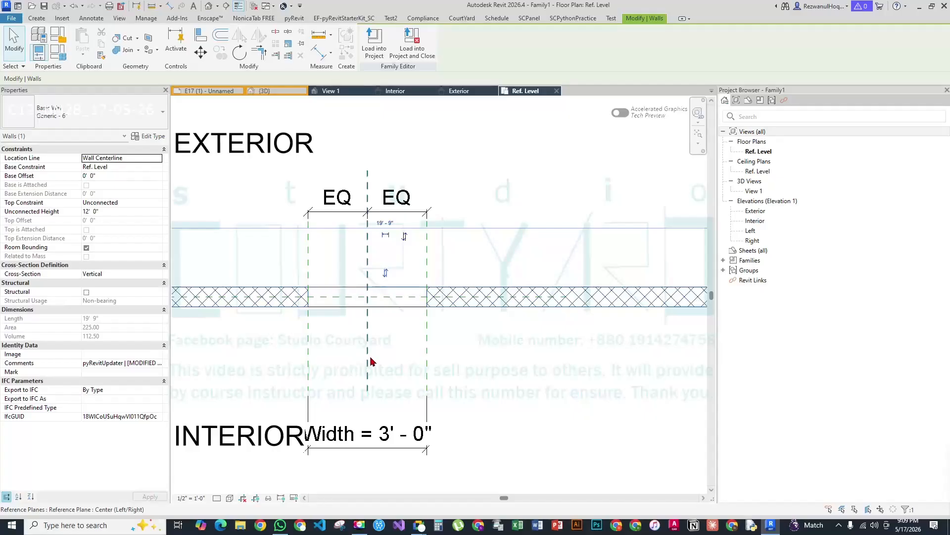
scroll(372, 248, up, 3)
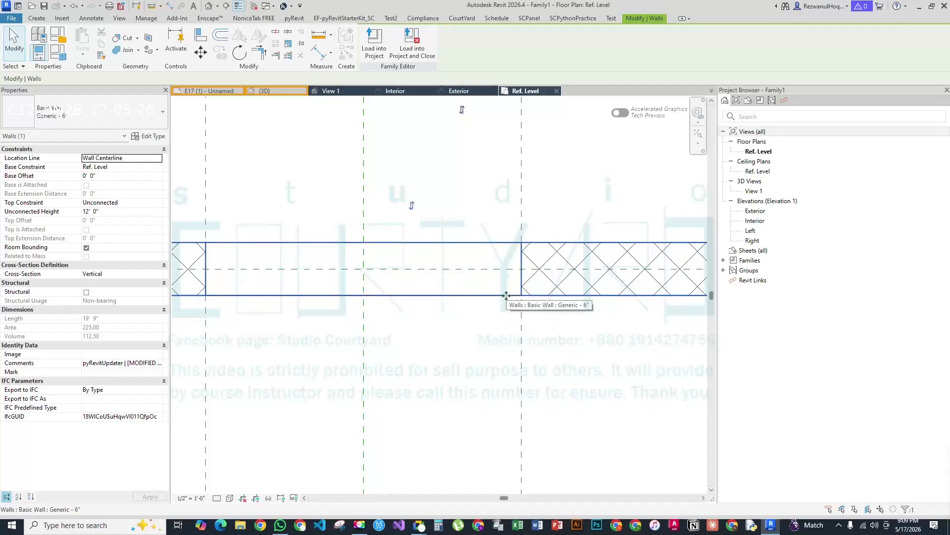
scroll(506, 295, down, 5)
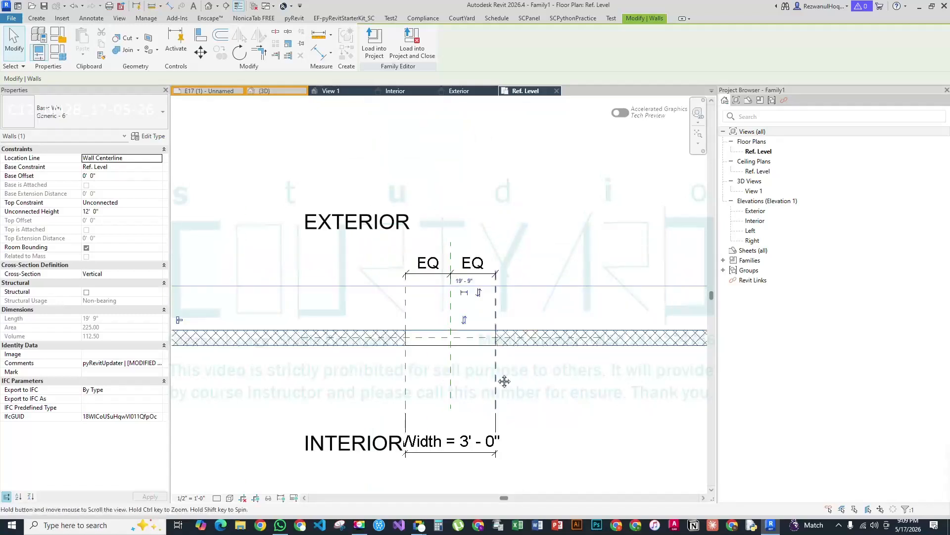
scroll(389, 339, up, 3)
scroll(390, 341, down, 2)
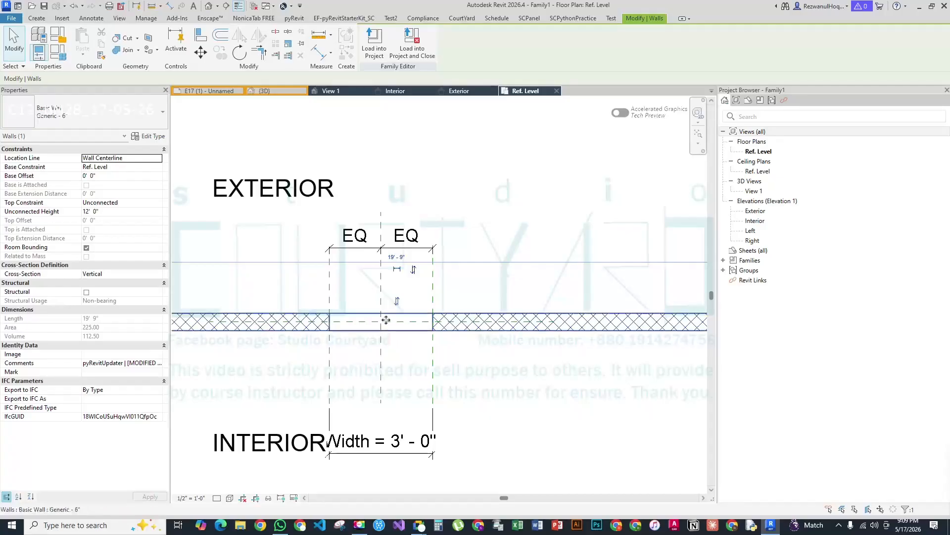
scroll(387, 322, up, 3)
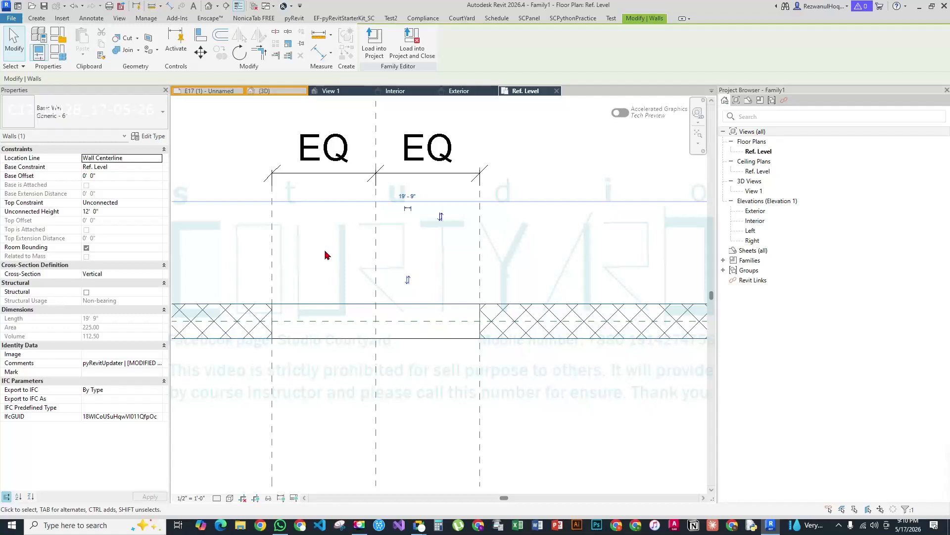
scroll(416, 341, down, 5)
click(464, 245)
scroll(399, 354, up, 4)
middle_drag(394, 339, 334, 242)
middle_drag(308, 282, 321, 331)
scroll(399, 274, up, 2)
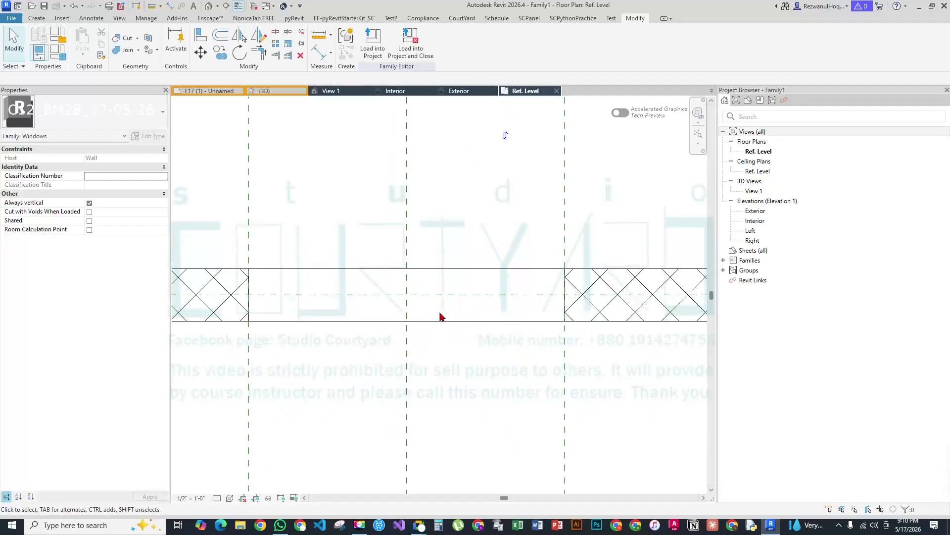
scroll(441, 316, down, 5)
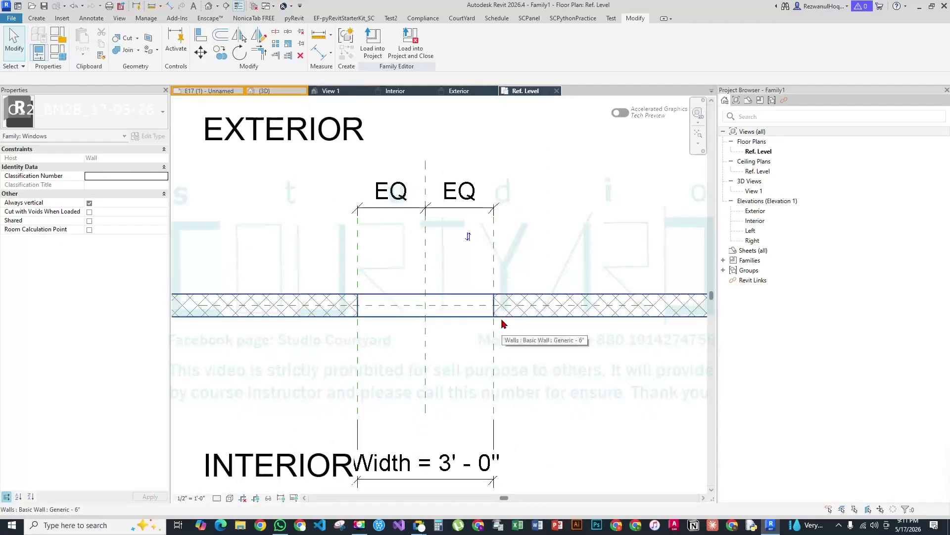
middle_drag(548, 354, 462, 324)
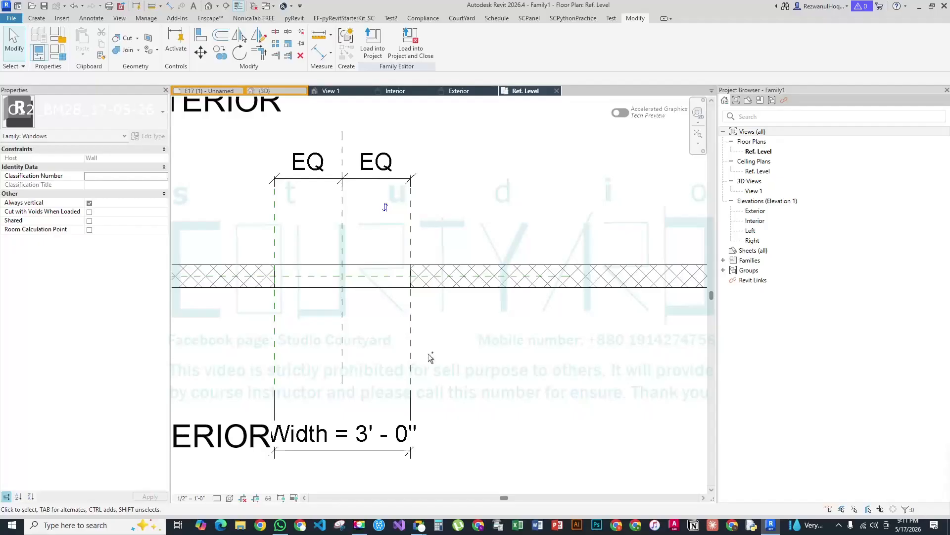
drag(440, 306, 459, 422)
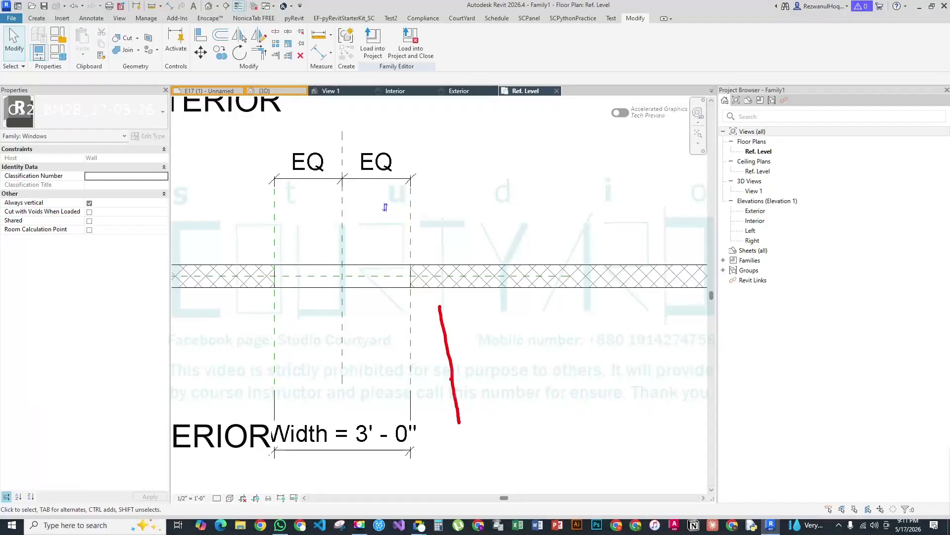
mouse_move(440, 297)
mouse_down()
mouse_move(533, 299)
mouse_move(543, 436)
mouse_move(456, 431)
mouse_up()
mouse_move(454, 309)
mouse_down()
mouse_move(472, 415)
mouse_move(524, 403)
mouse_move(516, 309)
mouse_move(450, 315)
mouse_up()
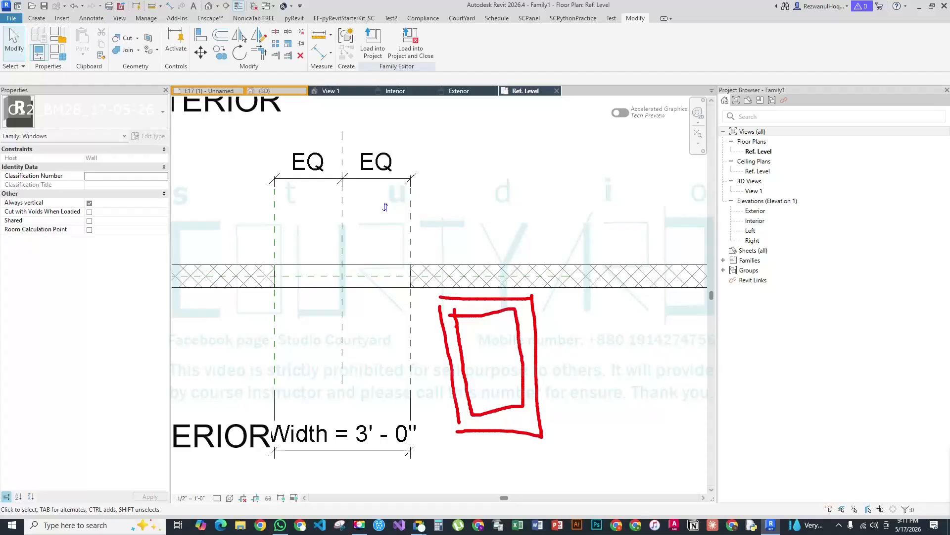
key(Escape)
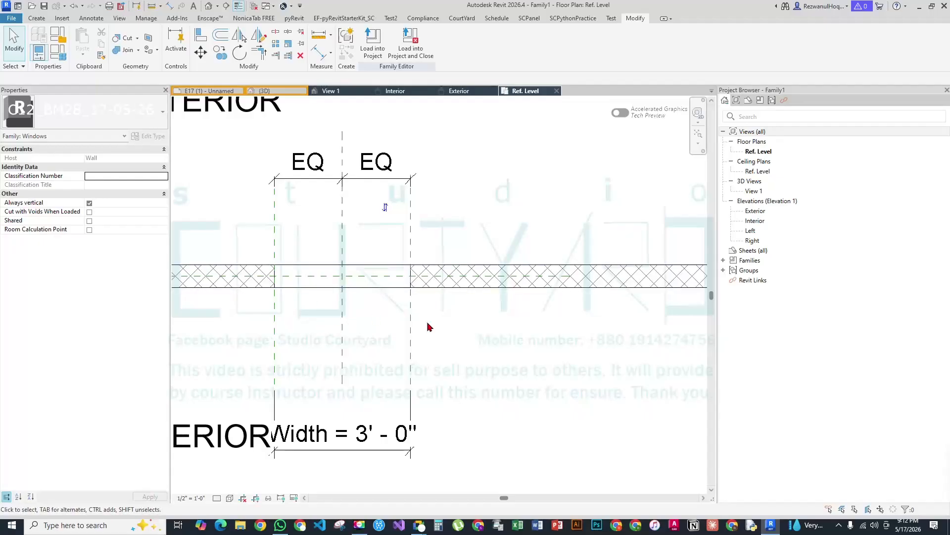
scroll(462, 347, down, 3)
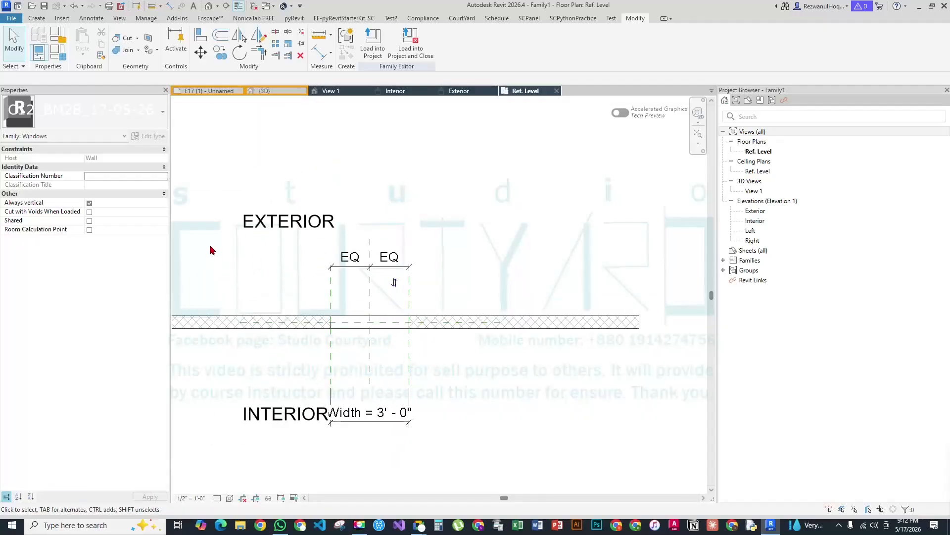
Check the window opening in the elevation and 3D views, return to the Ref. Level plan and close the inactive views
middle_drag(200, 134, 224, 147)
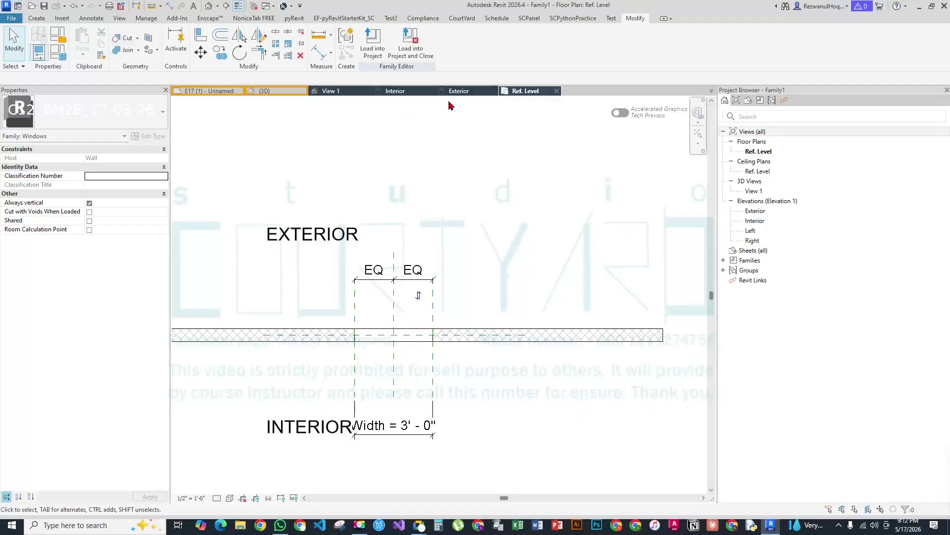
click(459, 91)
click(396, 90)
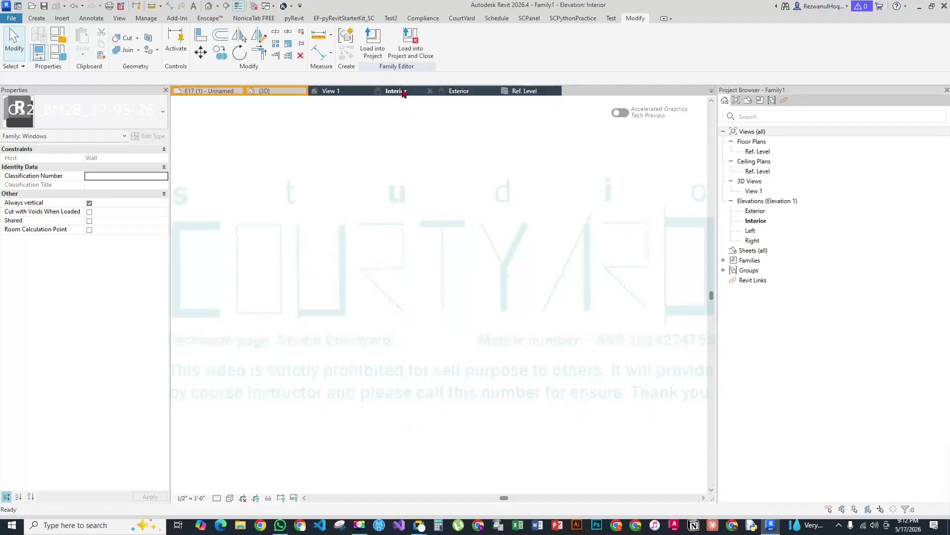
click(341, 92)
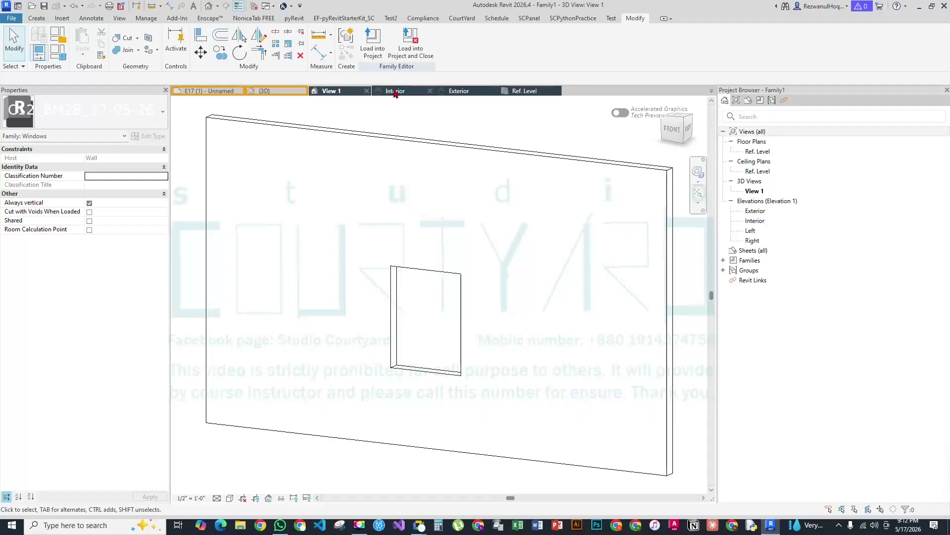
click(503, 91)
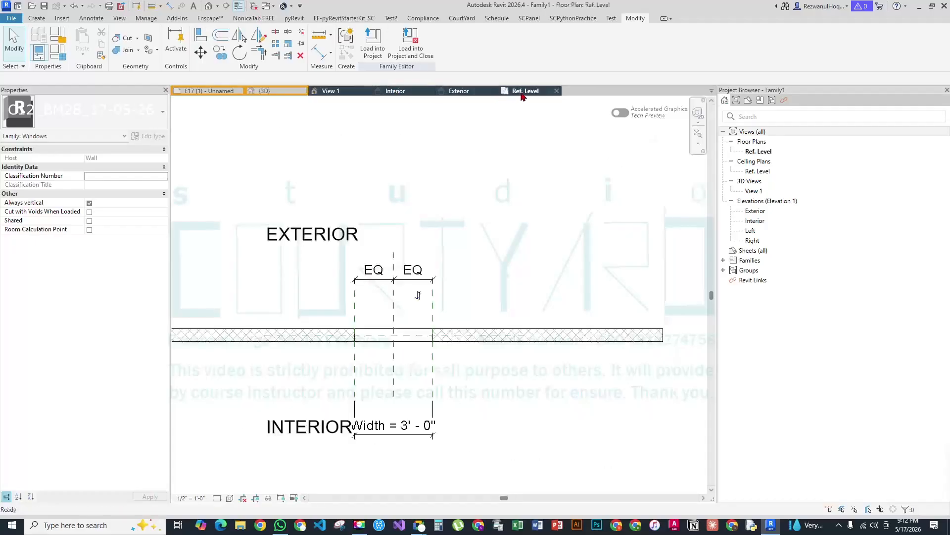
click(254, 5)
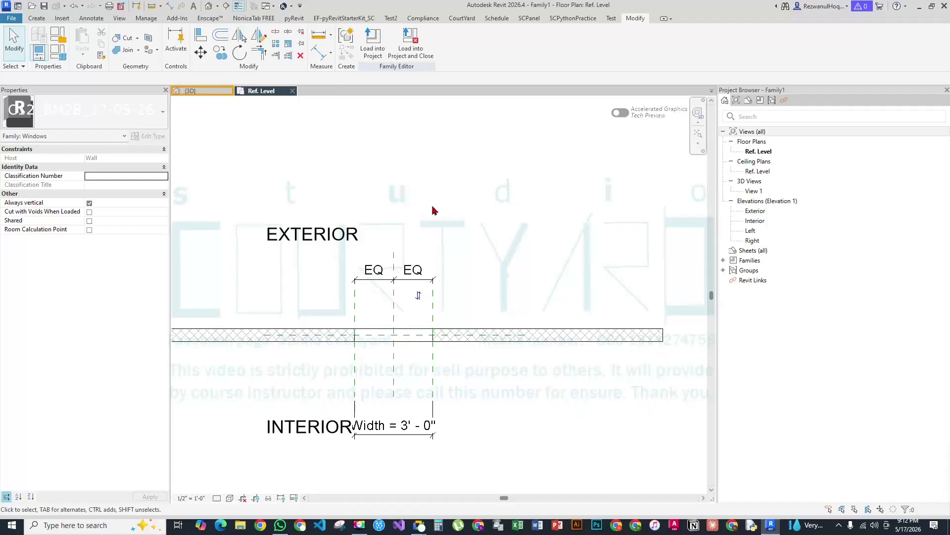
scroll(421, 347, up, 3)
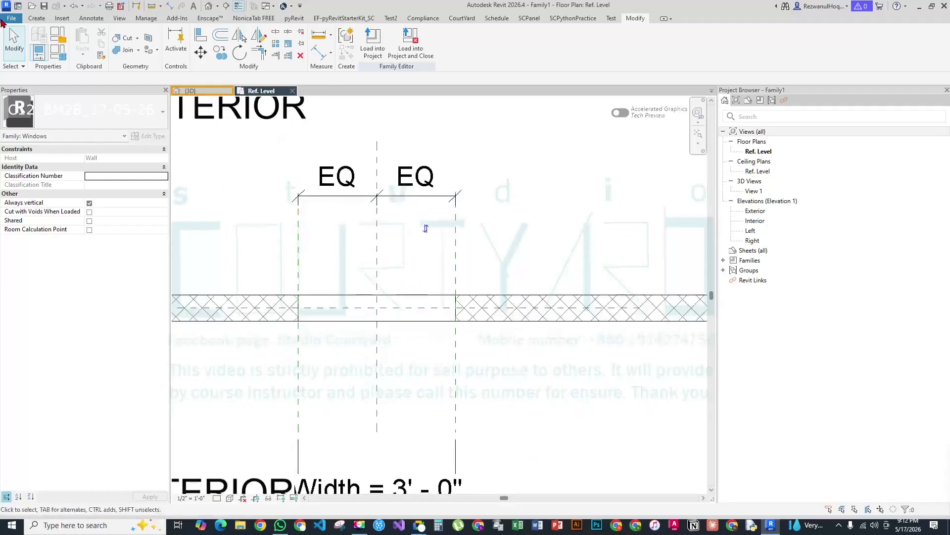
Create a second family from the Generic Model.rft template in the English-Imperial folder and close its inactive views
click(11, 18)
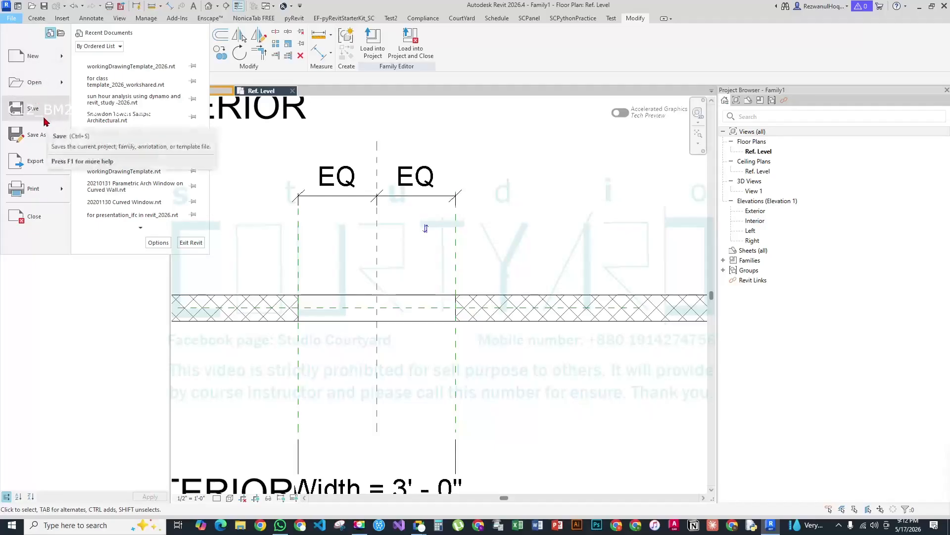
mouse_move(27, 60)
click(114, 142)
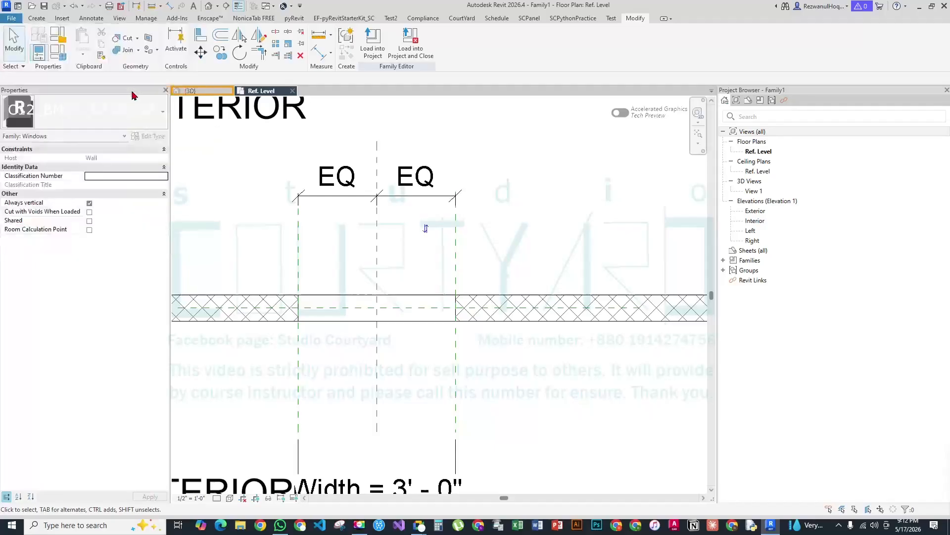
click(352, 319)
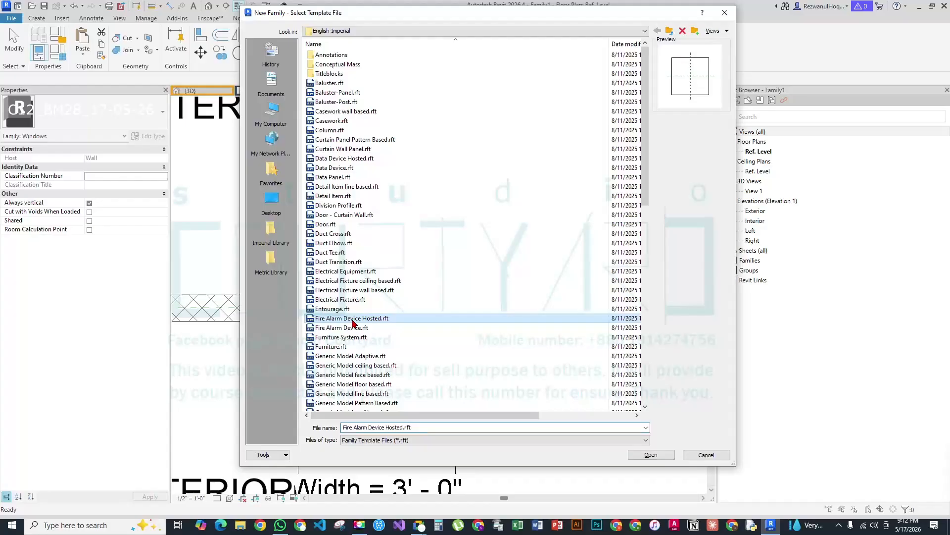
scroll(352, 324, down, 1)
click(346, 328)
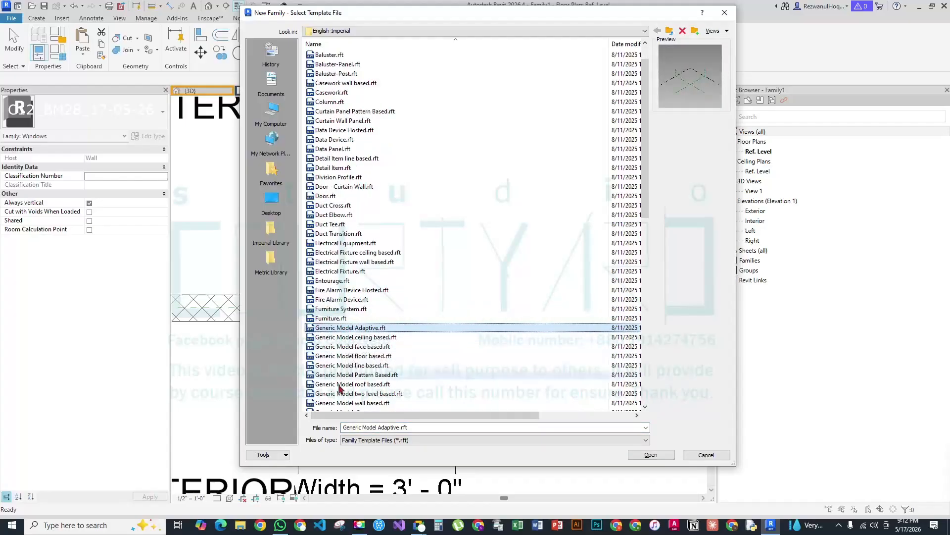
scroll(342, 324, down, 7)
click(341, 243)
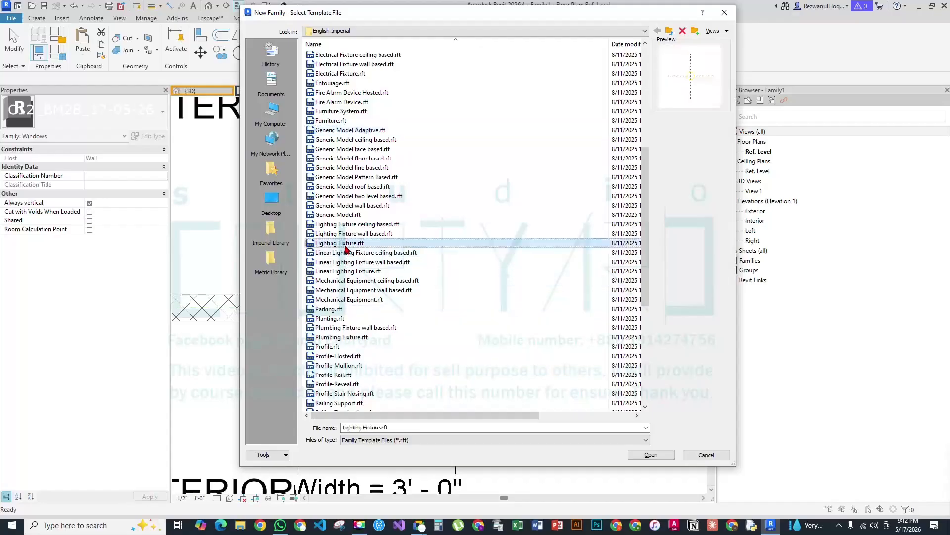
click(338, 214)
click(652, 455)
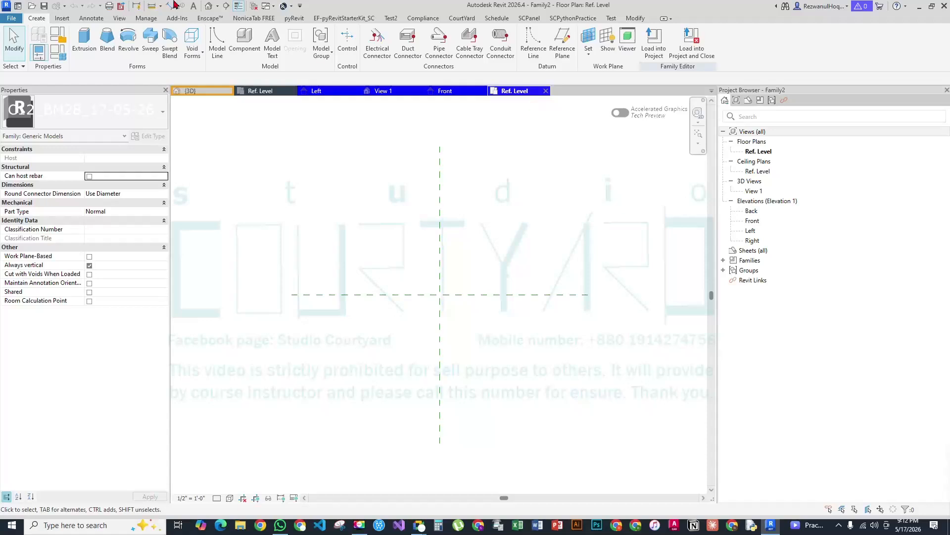
click(253, 6)
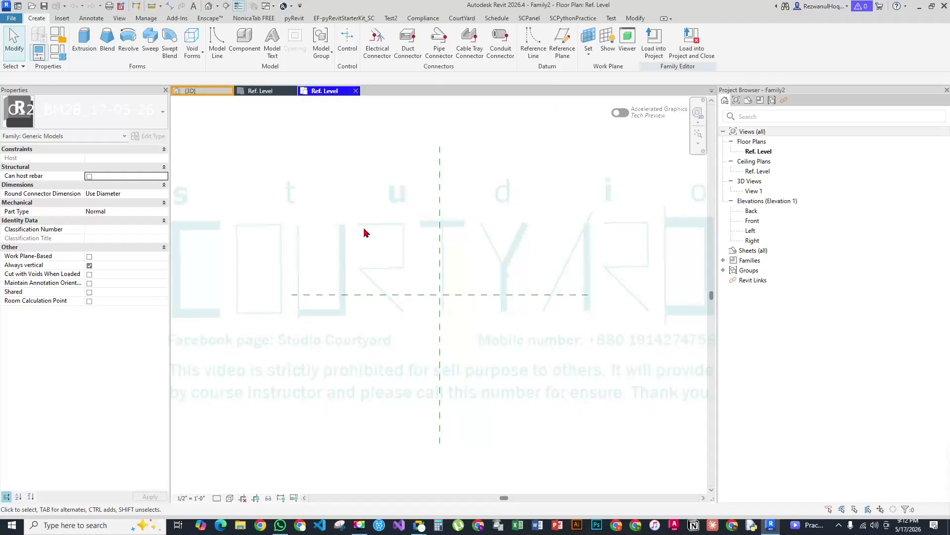
middle_drag(469, 295, 424, 321)
click(61, 35)
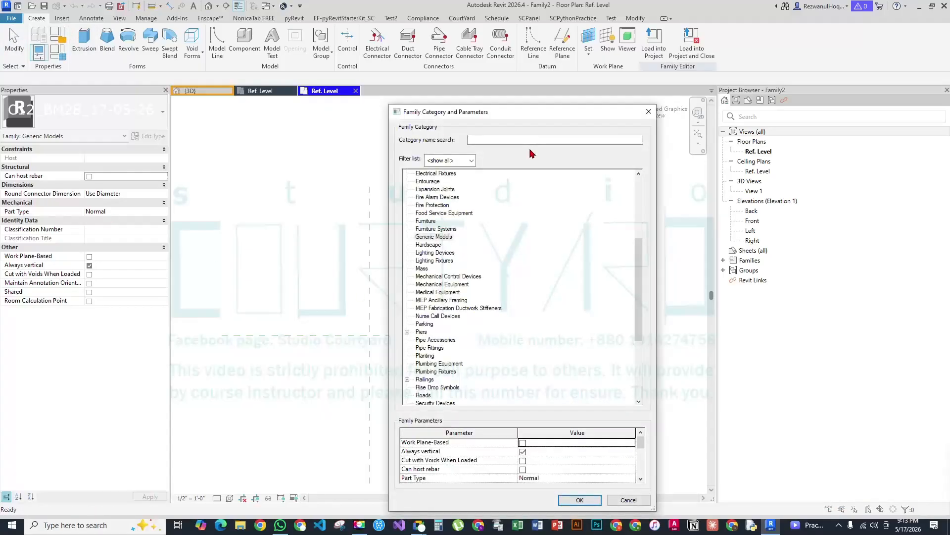
click(434, 293)
scroll(424, 381, down, 1)
scroll(424, 381, down, 4)
click(438, 324)
click(436, 363)
click(438, 387)
click(629, 500)
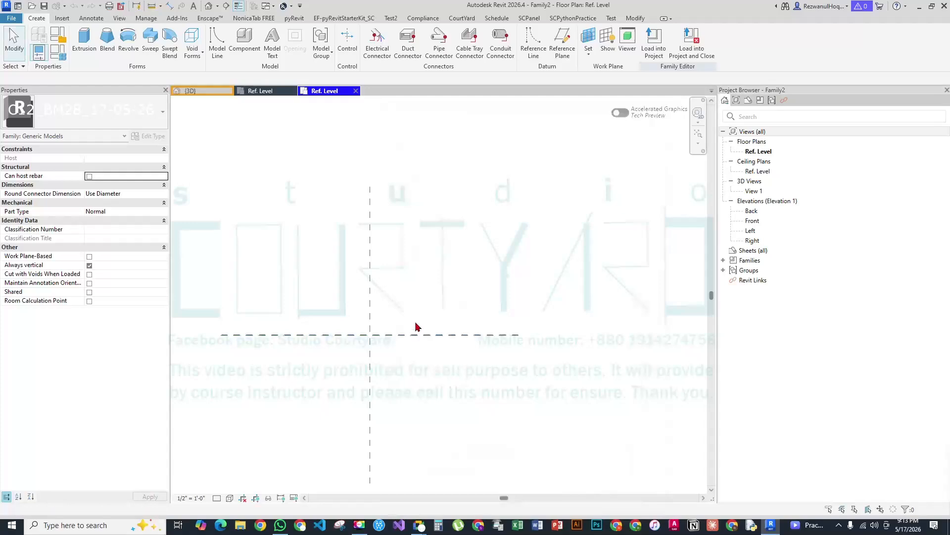
Set the new generic model family's category to Windows
click(55, 36)
scroll(436, 376, down, 6)
click(427, 395)
click(577, 500)
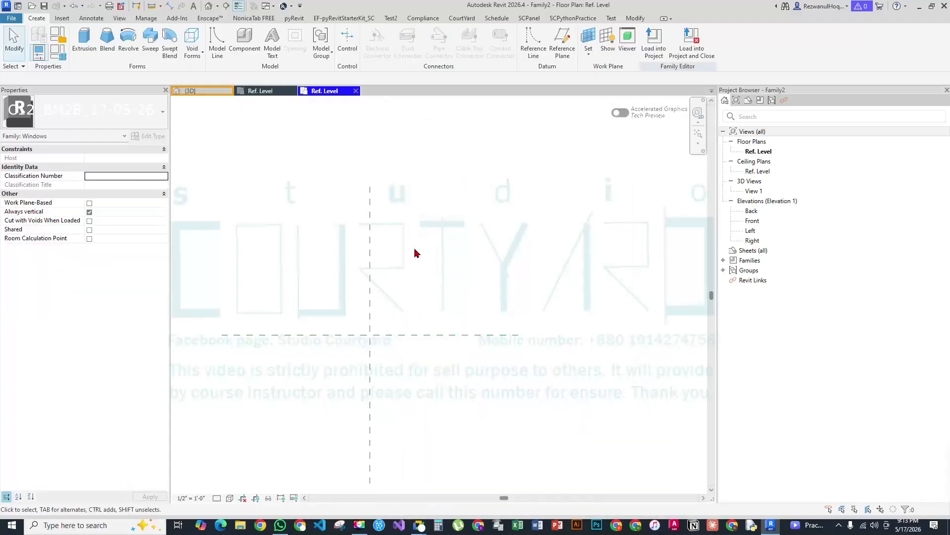
Save the family to the Desktop as "sliding _panel" with maximum backups of 1
key(ctrl+s)
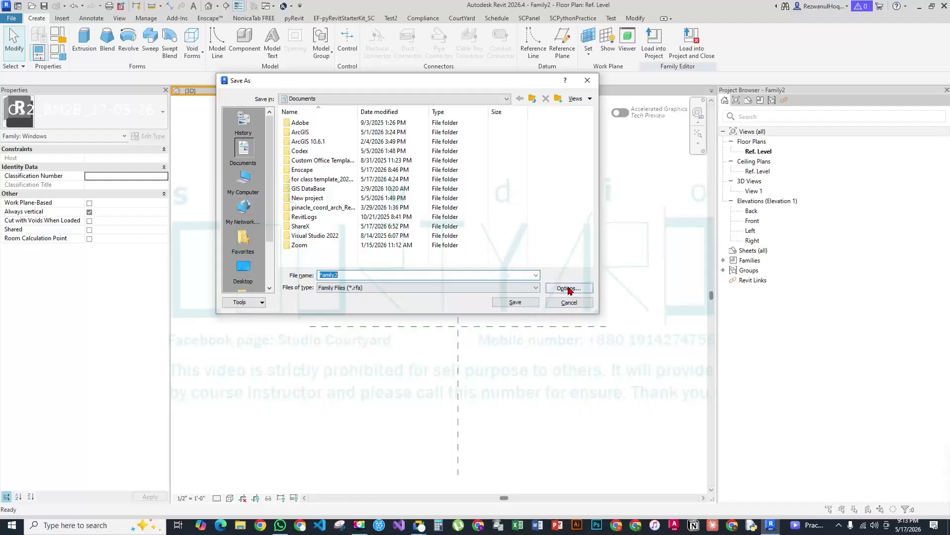
click(569, 289)
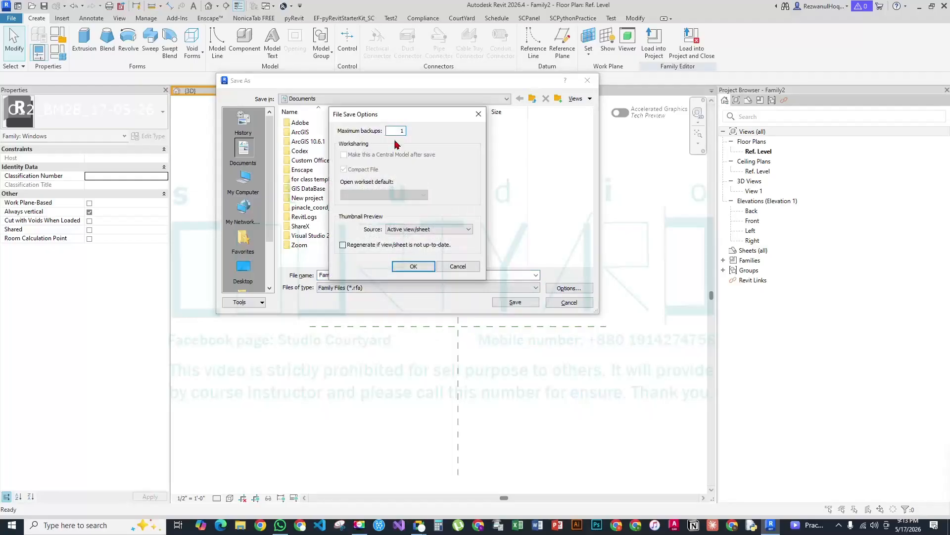
click(418, 266)
click(243, 270)
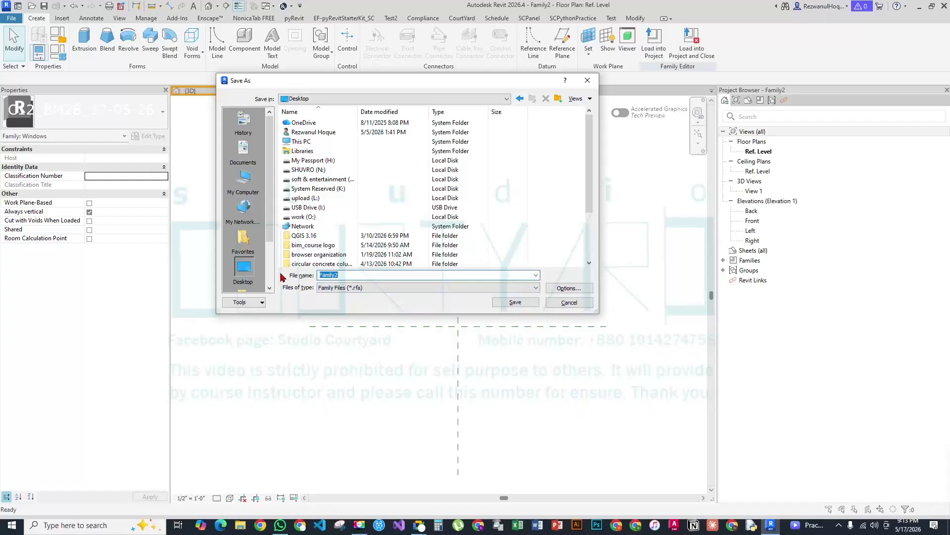
text(sliding)
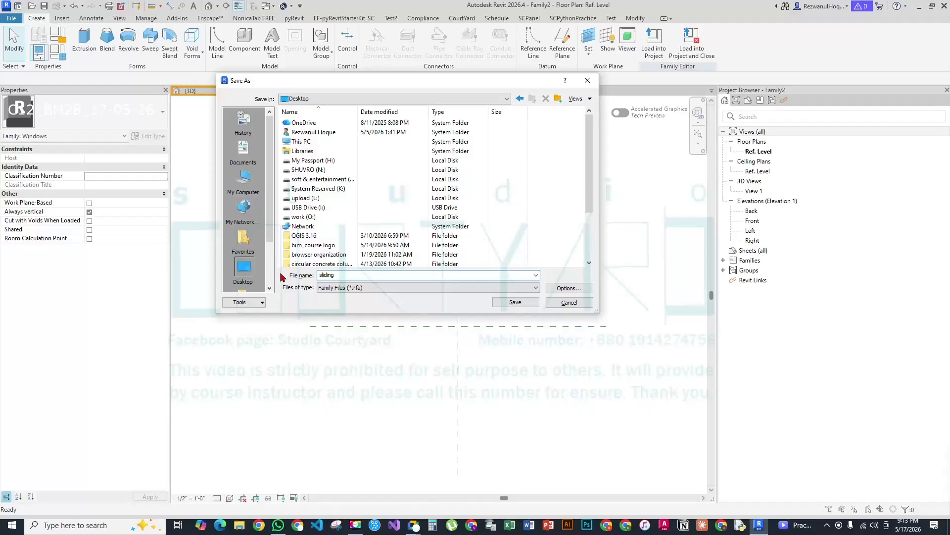
text( _pane)
click(569, 287)
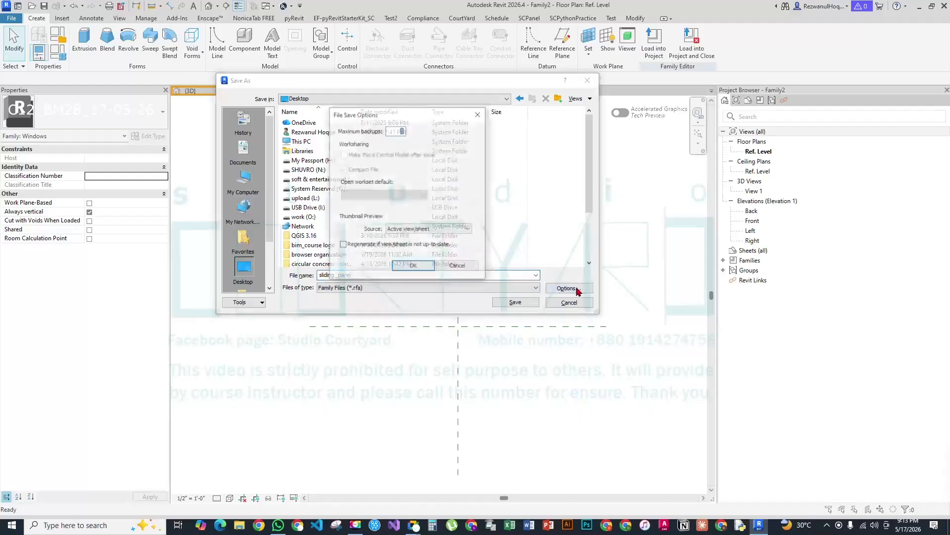
click(416, 267)
click(514, 303)
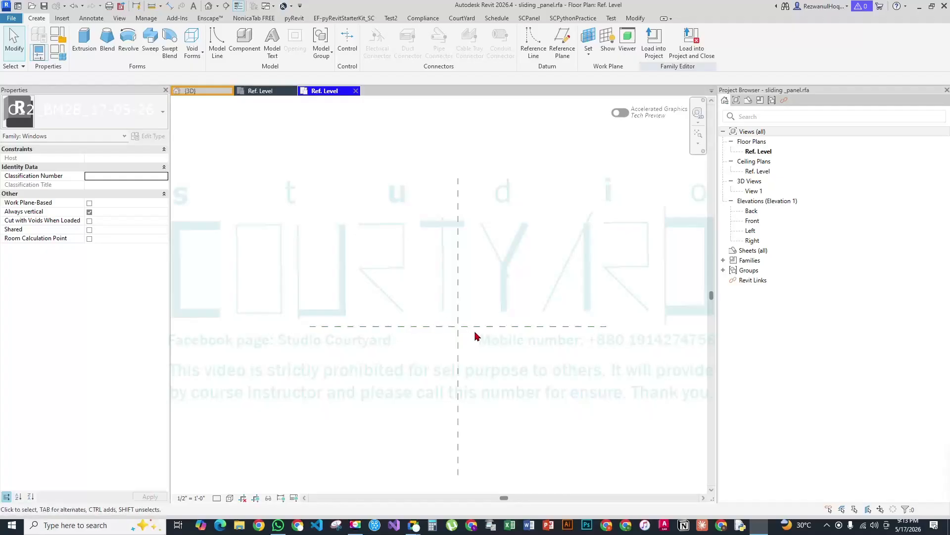
scroll(472, 322, up, 2)
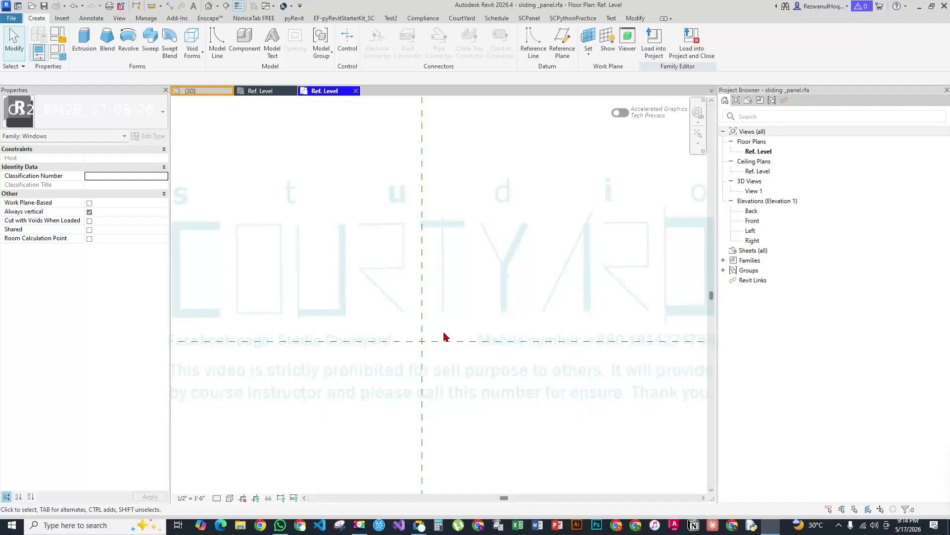
middle_drag(379, 286, 280, 206)
middle_drag(341, 280, 351, 354)
scroll(378, 286, down, 2)
middle_drag(396, 318, 402, 374)
scroll(420, 326, down, 2)
drag(324, 415, 324, 417)
drag(471, 244, 365, 396)
scroll(395, 350, up, 2)
click(410, 352)
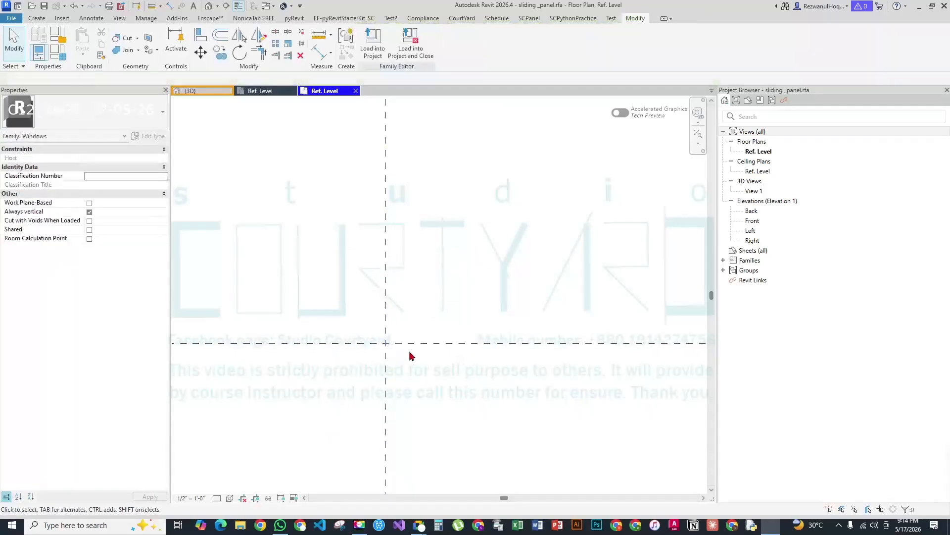
click(413, 345)
click(401, 319)
click(385, 288)
click(390, 353)
scroll(390, 352, up, 2)
key(ctrl+2)
drag(389, 333, 376, 343)
key(Escape)
key(ctrl+2)
mouse_move(381, 317)
mouse_down()
mouse_move(229, 318)
mouse_move(242, 335)
mouse_move(530, 329)
mouse_move(574, 302)
mouse_move(388, 313)
mouse_move(377, 324)
mouse_move(387, 318)
mouse_move(540, 351)
mouse_move(577, 334)
mouse_move(489, 337)
mouse_up()
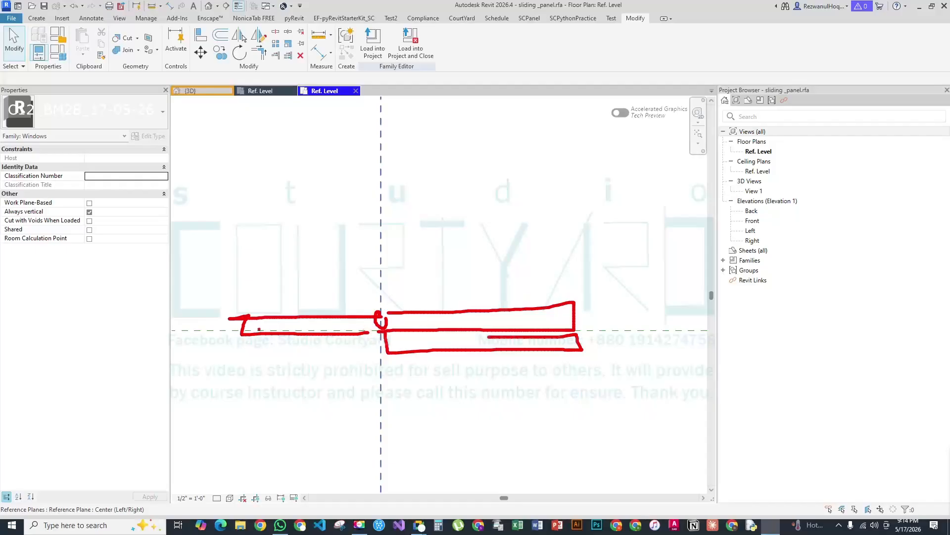
mouse_move(240, 312)
mouse_down()
mouse_move(531, 310)
mouse_move(546, 356)
mouse_move(213, 357)
mouse_move(225, 304)
mouse_move(262, 304)
mouse_up()
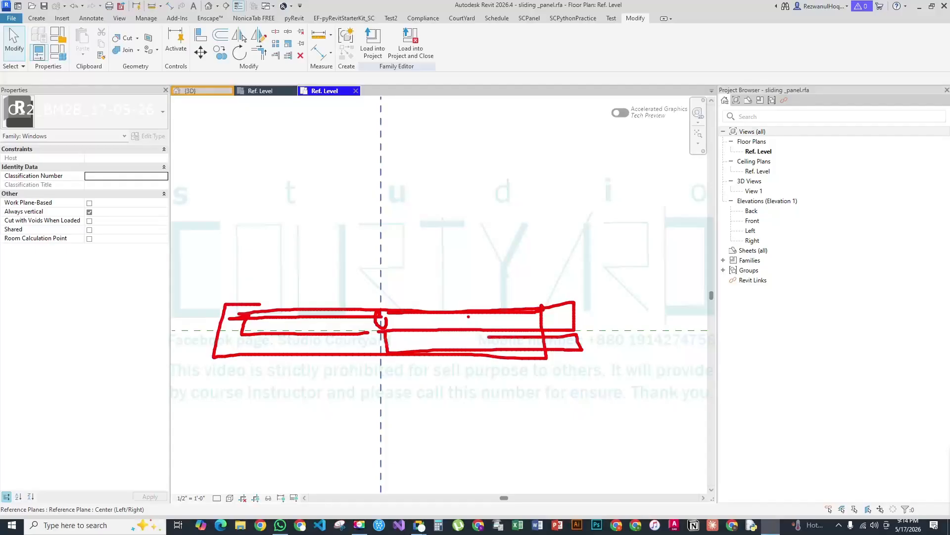
key(Escape)
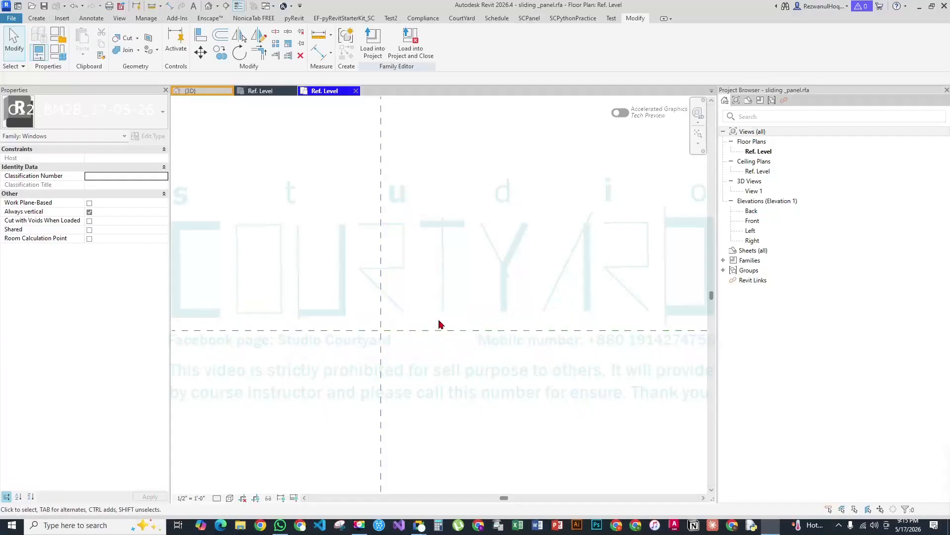
middle_drag(379, 327, 344, 330)
middle_drag(417, 361, 422, 365)
middle_drag(372, 337, 354, 324)
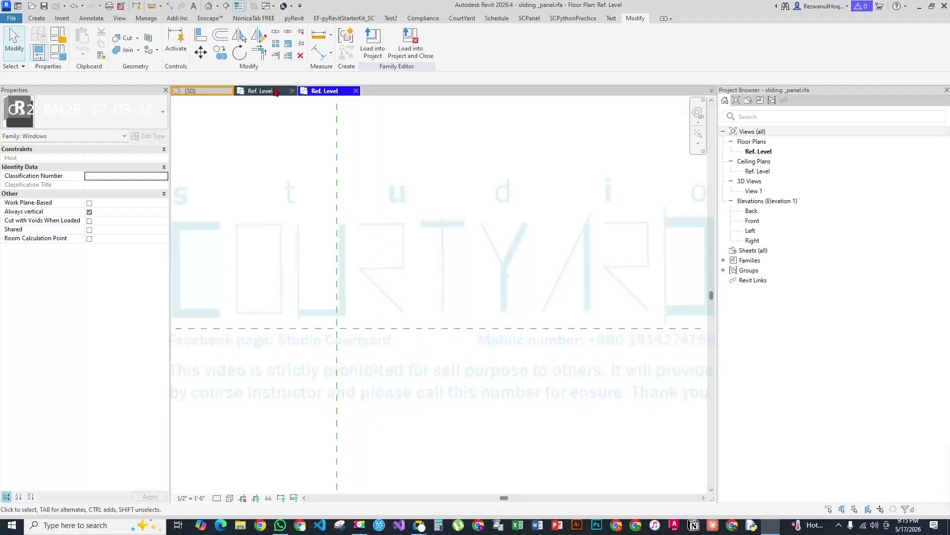
Examine the wall opening and its centre reference plane in the host window family's Ref. Level plan, comparing it with the panel family
click(253, 91)
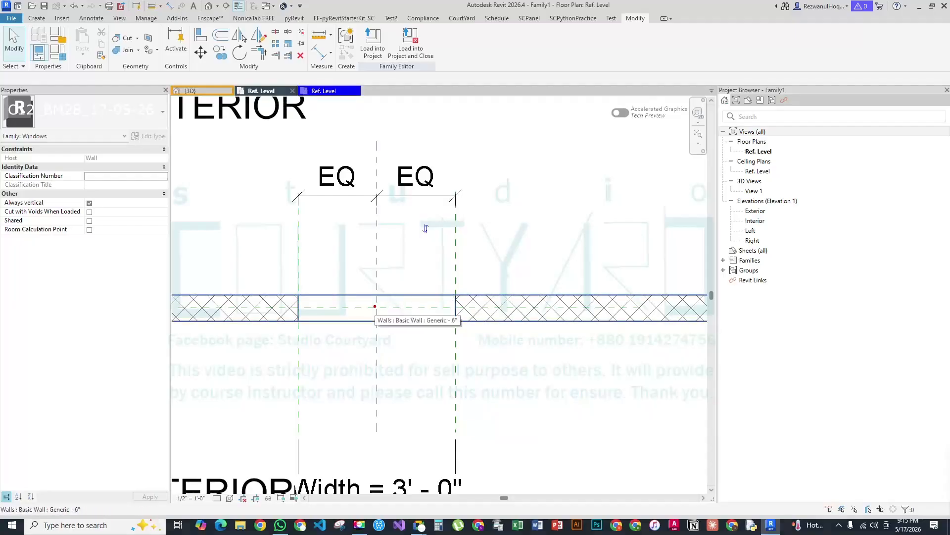
mouse_move(375, 298)
mouse_down()
mouse_move(461, 299)
mouse_move(375, 301)
mouse_move(384, 317)
mouse_move(301, 315)
mouse_move(300, 306)
mouse_move(386, 304)
mouse_up()
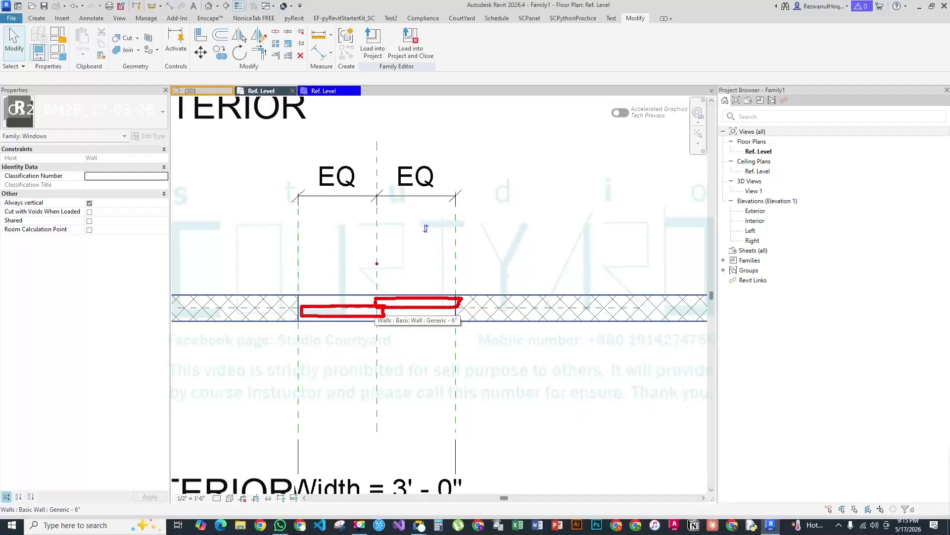
drag(377, 261, 376, 377)
key(Escape)
click(322, 90)
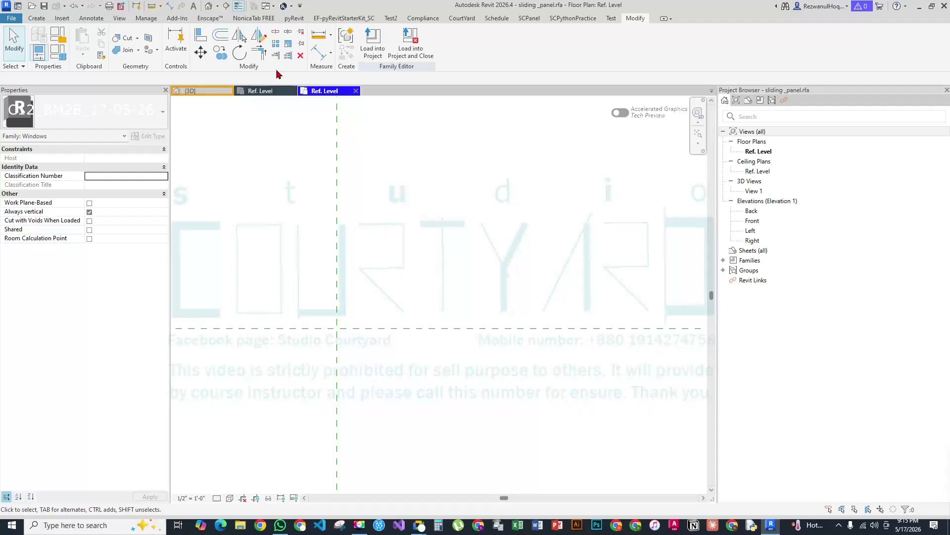
click(262, 91)
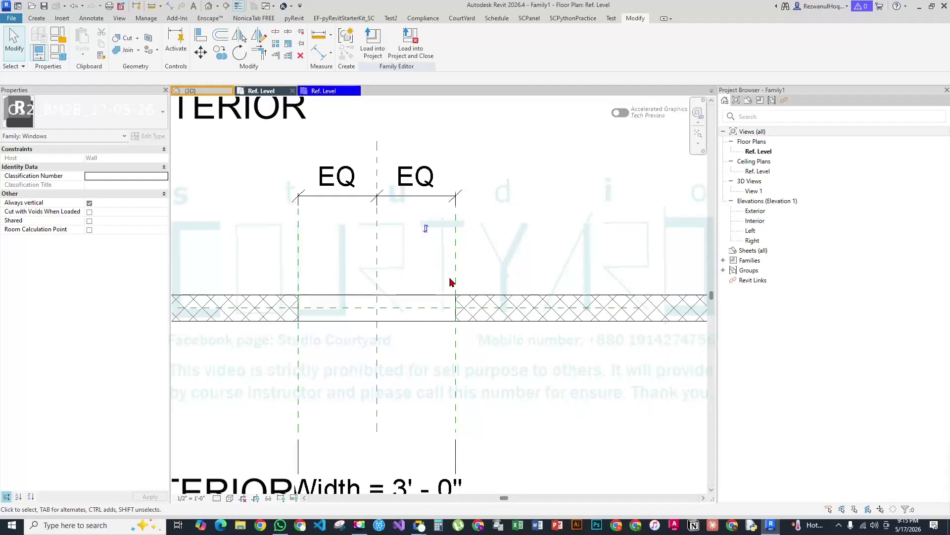
In the sliding panel family's Ref. Level plan, draw a horizontal reference plane about 4 23/32" above the horizontal centre plane
key(ctrl+Tab)
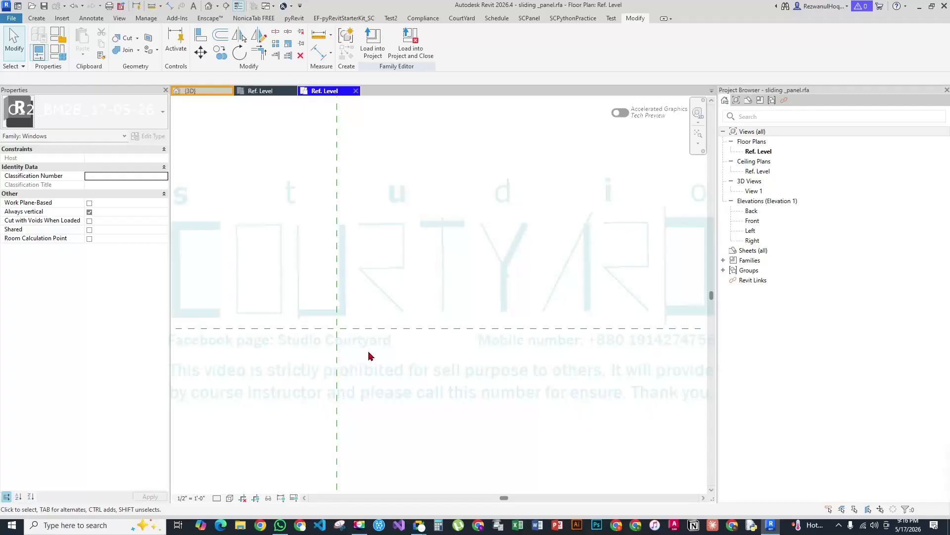
click(37, 18)
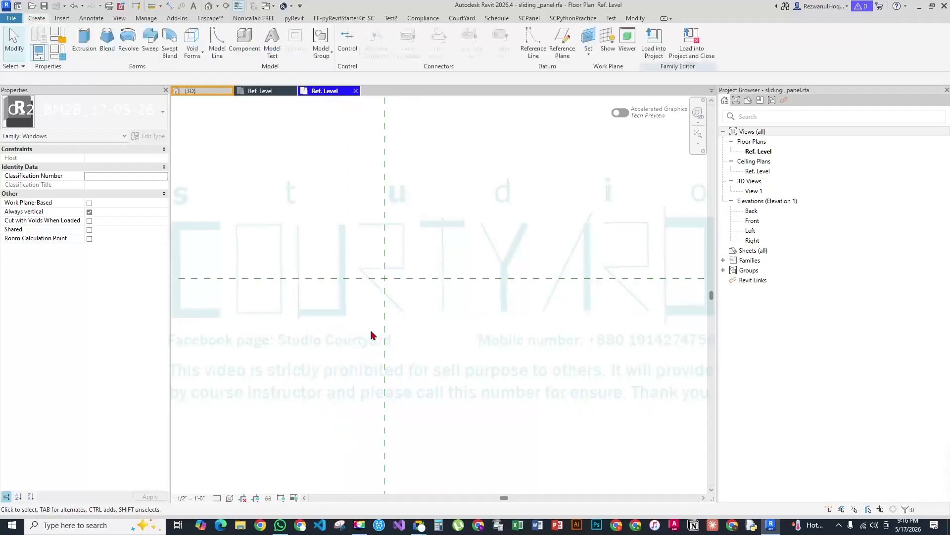
middle_drag(437, 328, 405, 346)
key(r)
key(p)
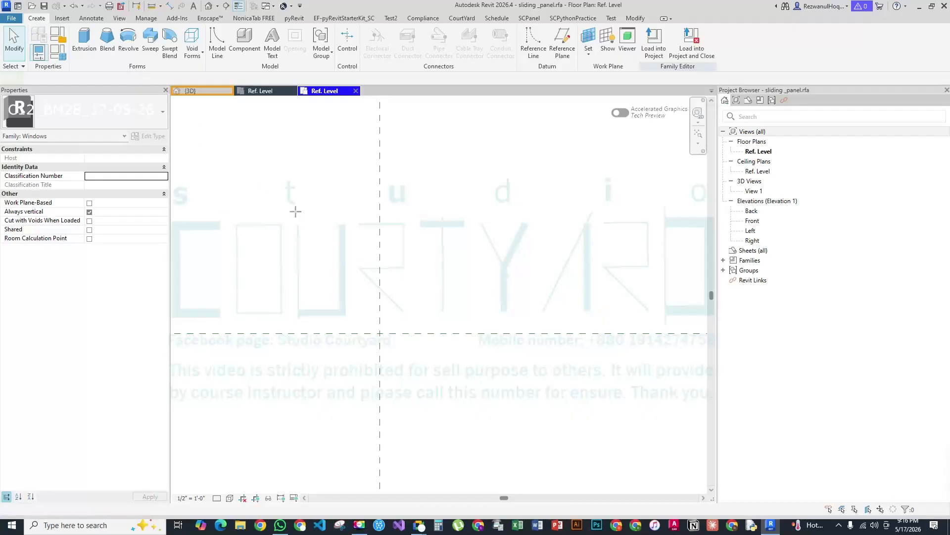
click(297, 306)
click(649, 306)
key(Escape)
key(Escape)
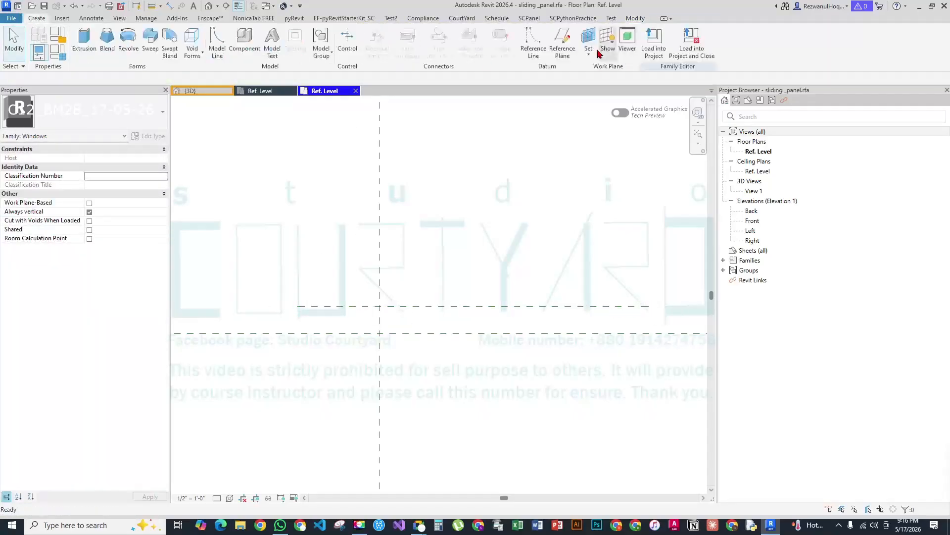
Add an aligned dimension between the two horizontal reference planes, placed beyond their right ends
middle_drag(490, 310, 394, 248)
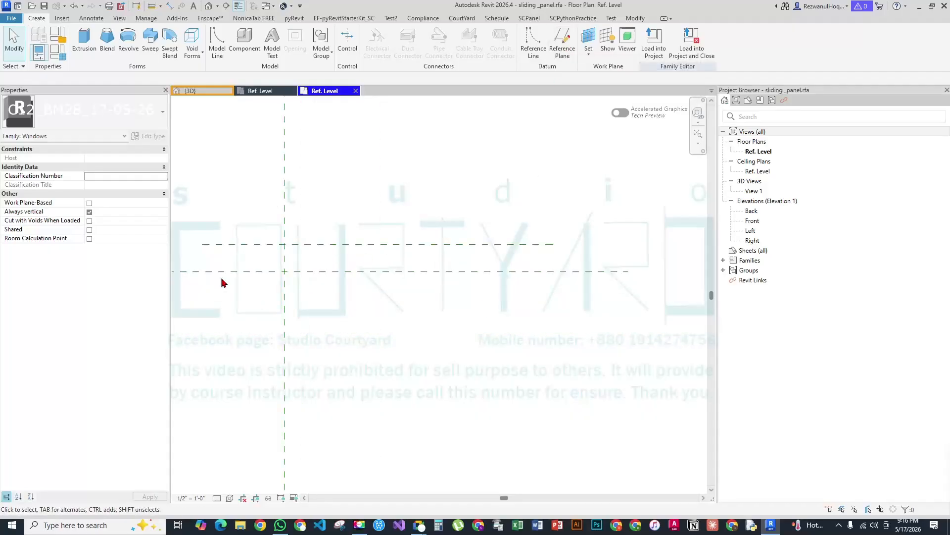
middle_drag(301, 273, 375, 302)
key(d)
key(i)
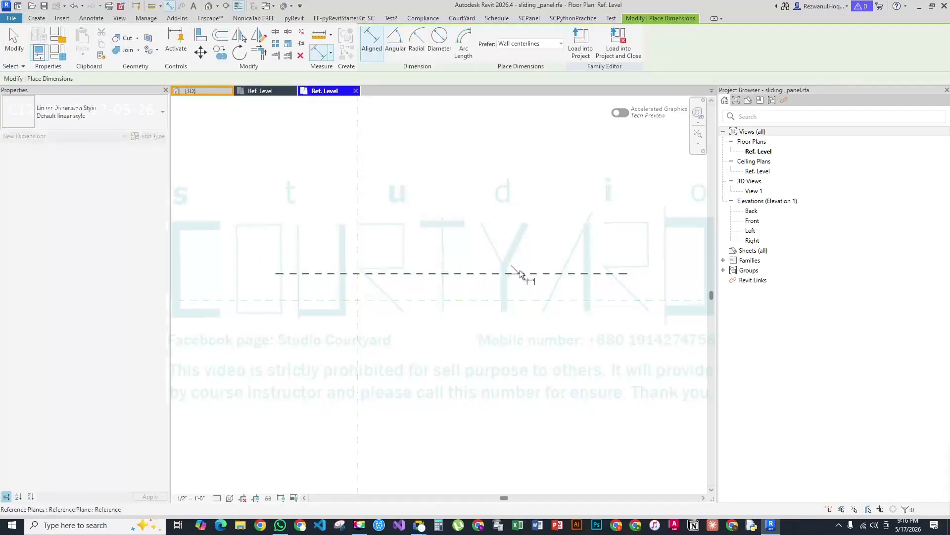
click(550, 301)
middle_drag(543, 367, 260, 386)
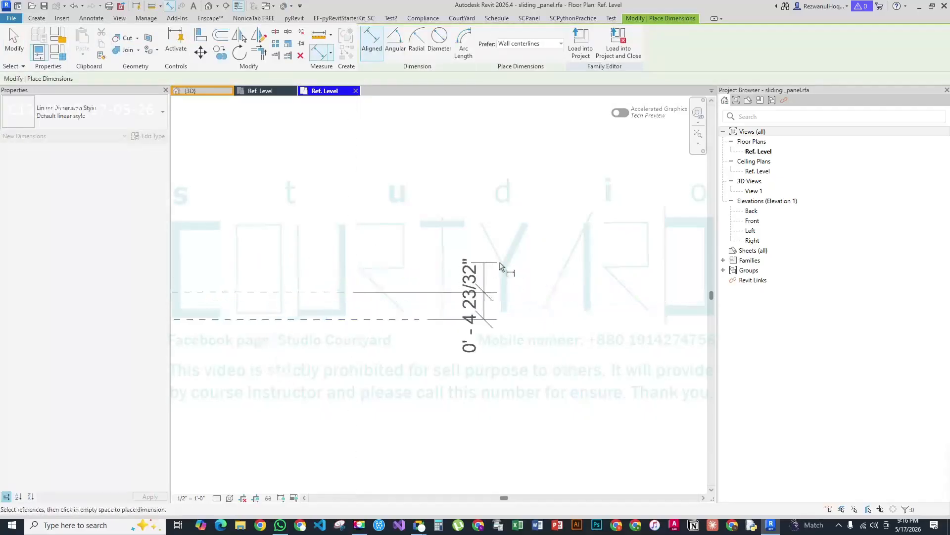
click(600, 303)
Draw a vertical reference plane about 3' 8 3/16" to the right of the vertical centre plane, crossing both horizontal planes
key(Escape)
key(p)
click(484, 202)
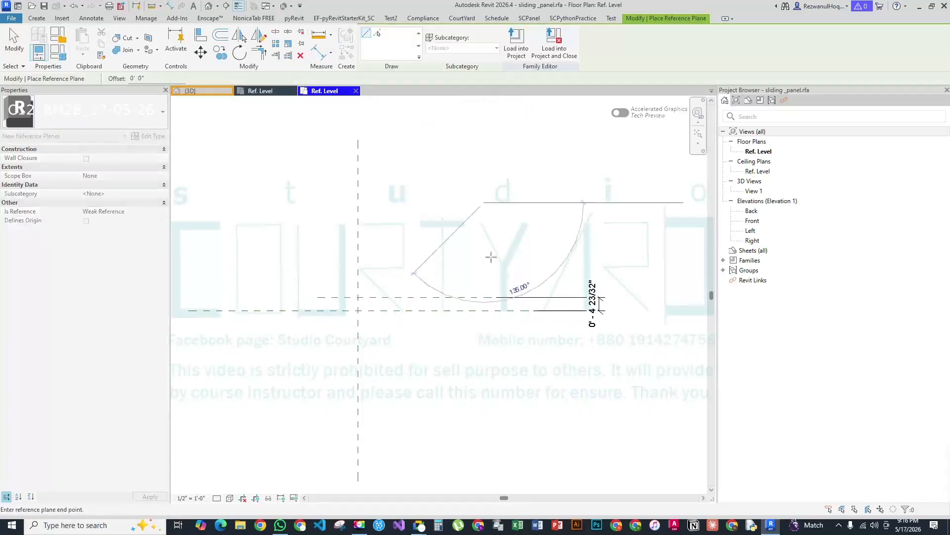
click(479, 426)
key(Escape)
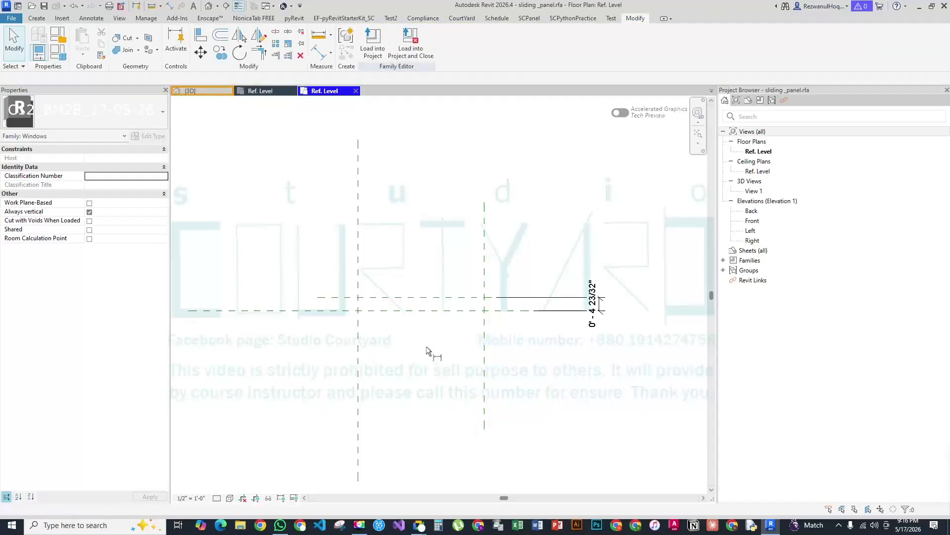
Add an aligned dimension between the vertical centre plane and the new vertical reference plane, placed above the horizontal planes
click(359, 274)
click(484, 275)
click(510, 180)
key(Escape)
key(Escape)
click(451, 181)
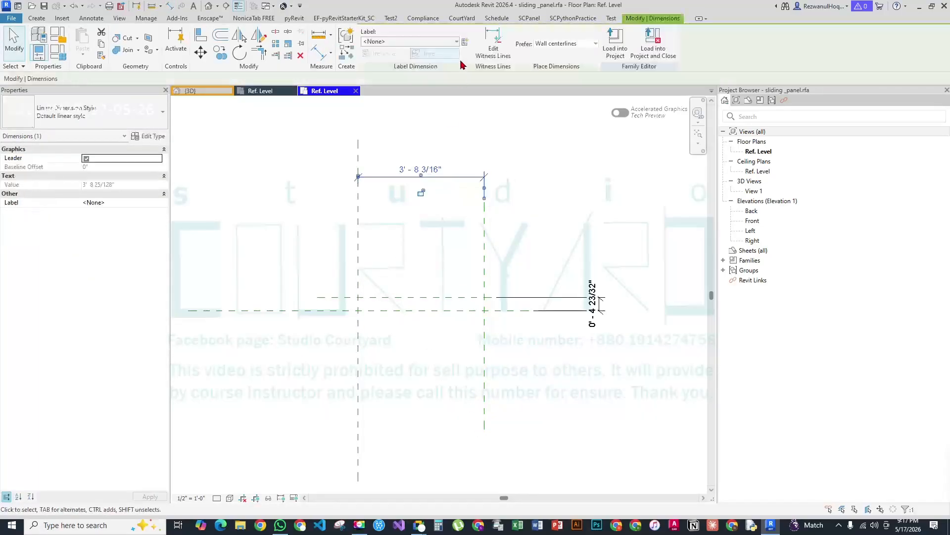
click(465, 42)
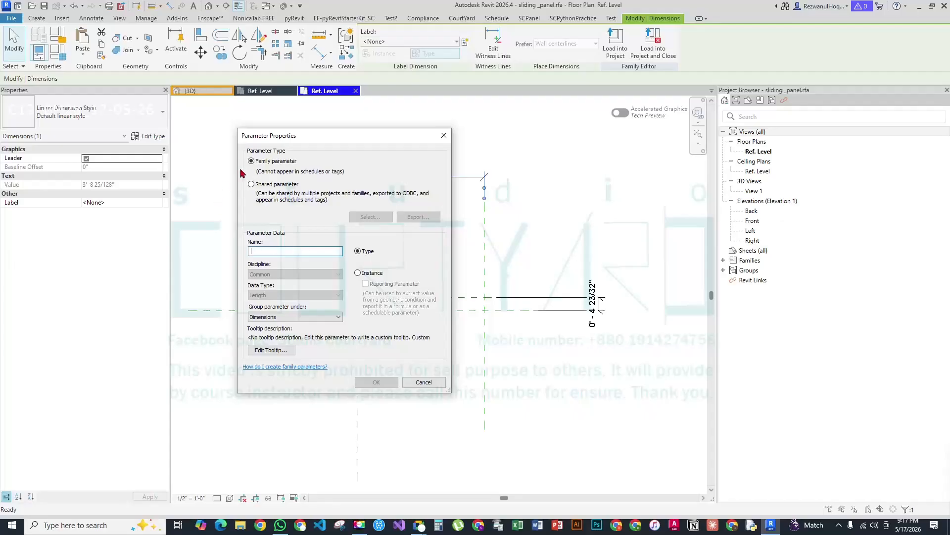
click(252, 185)
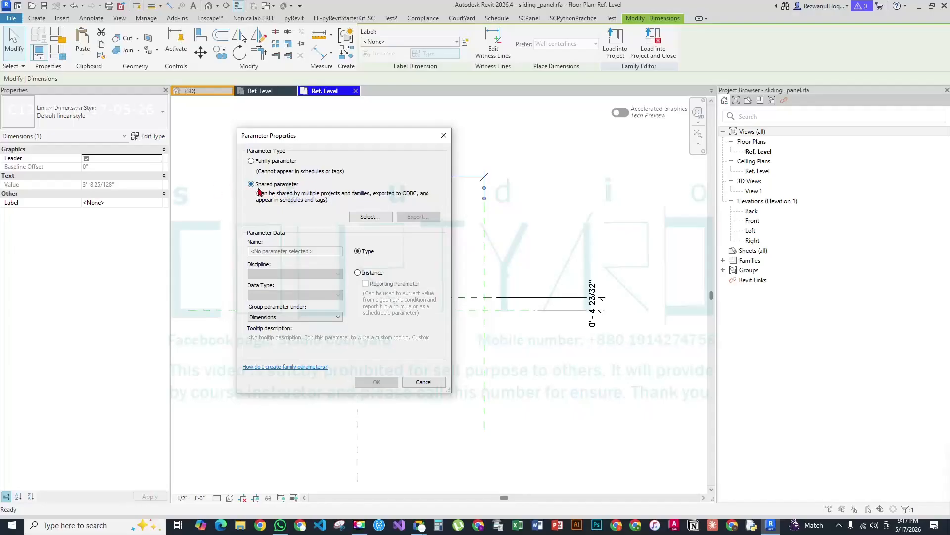
click(251, 162)
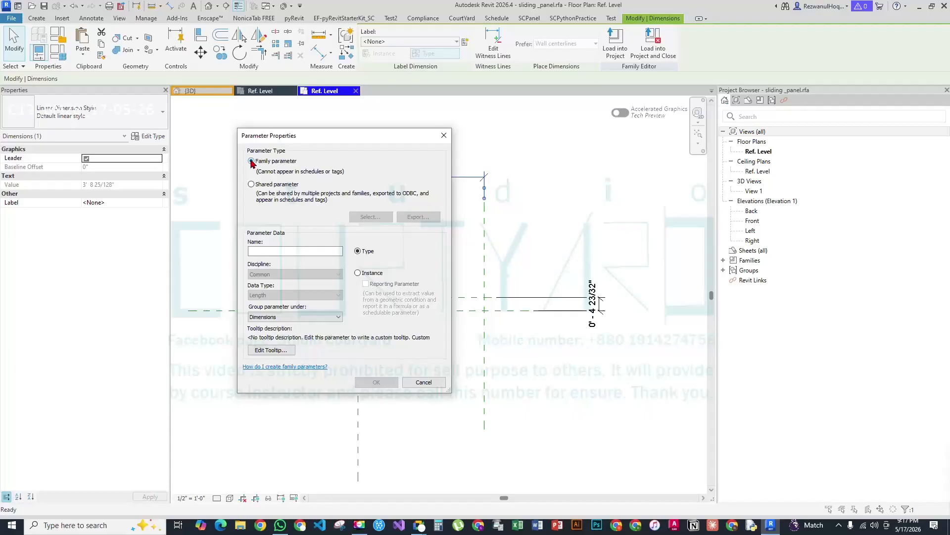
click(444, 135)
Examine the built-in dimension, analytical and IFC parameters of the panel family in Family Types
click(58, 57)
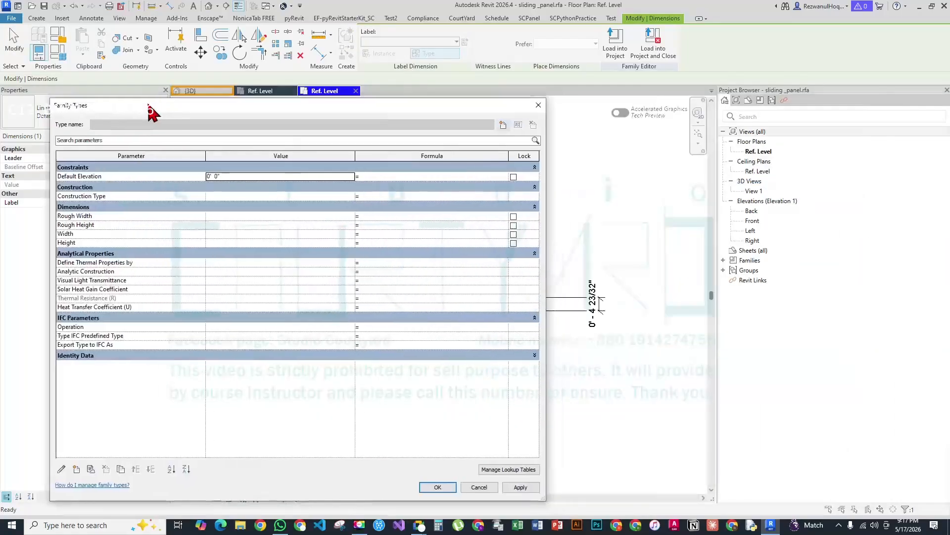
click(420, 278)
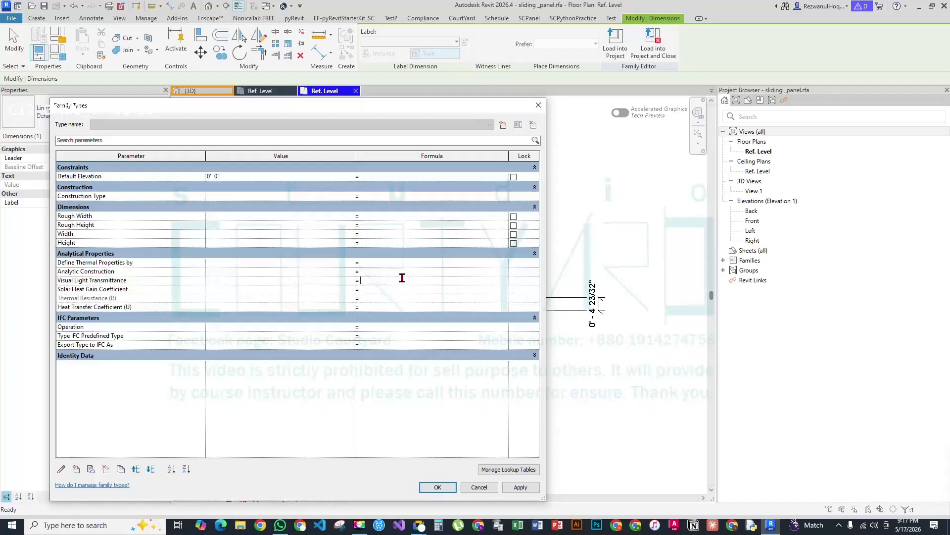
click(397, 225)
click(414, 272)
click(539, 105)
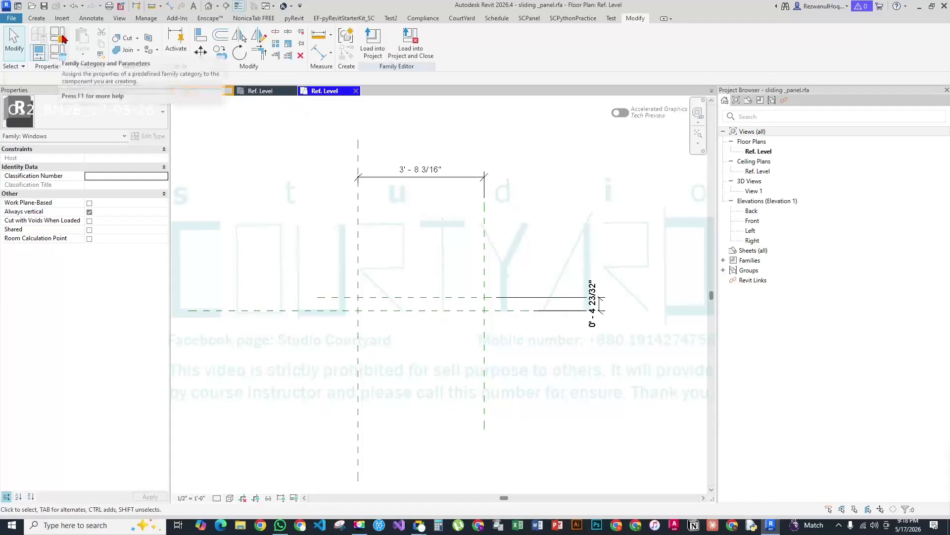
click(58, 52)
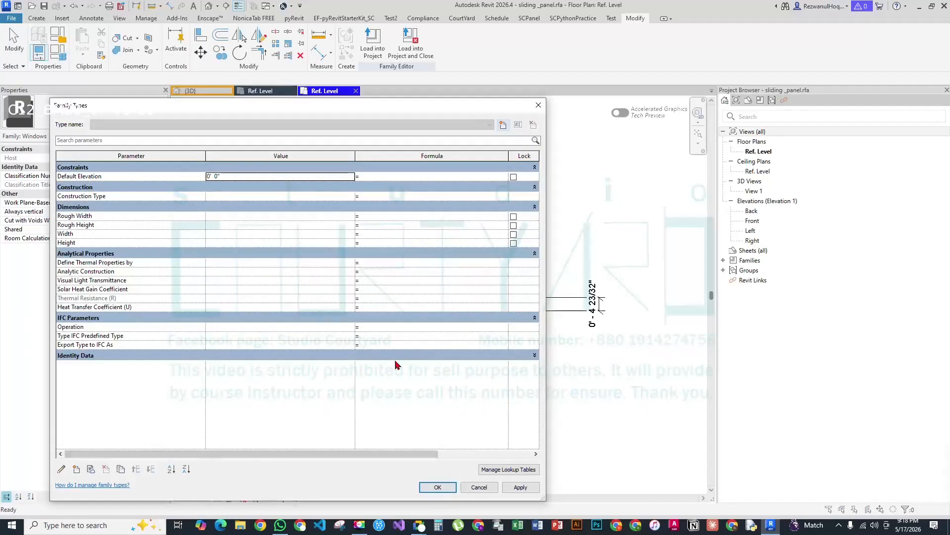
click(414, 335)
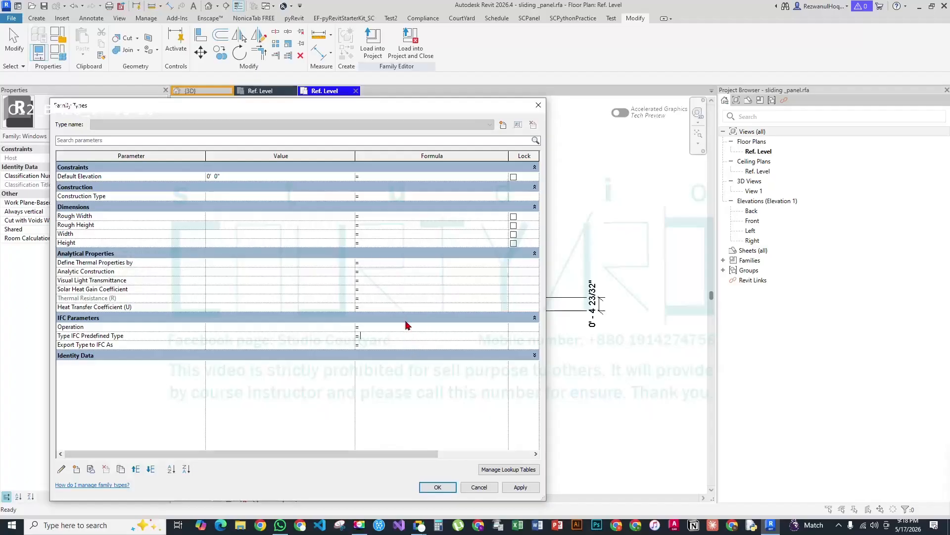
click(537, 103)
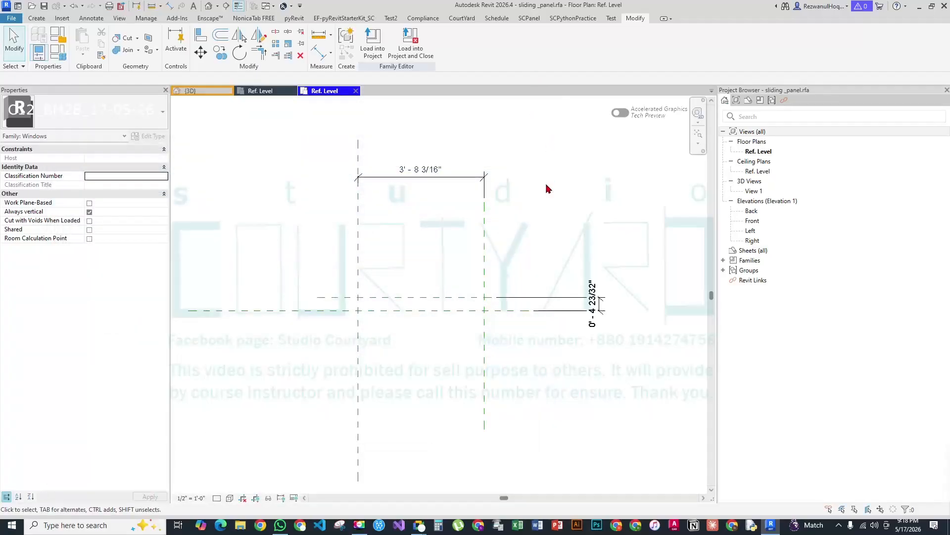
Label the dimension between the vertical reference planes with a new family type parameter named pw
middle_drag(431, 178, 396, 229)
click(429, 235)
click(465, 42)
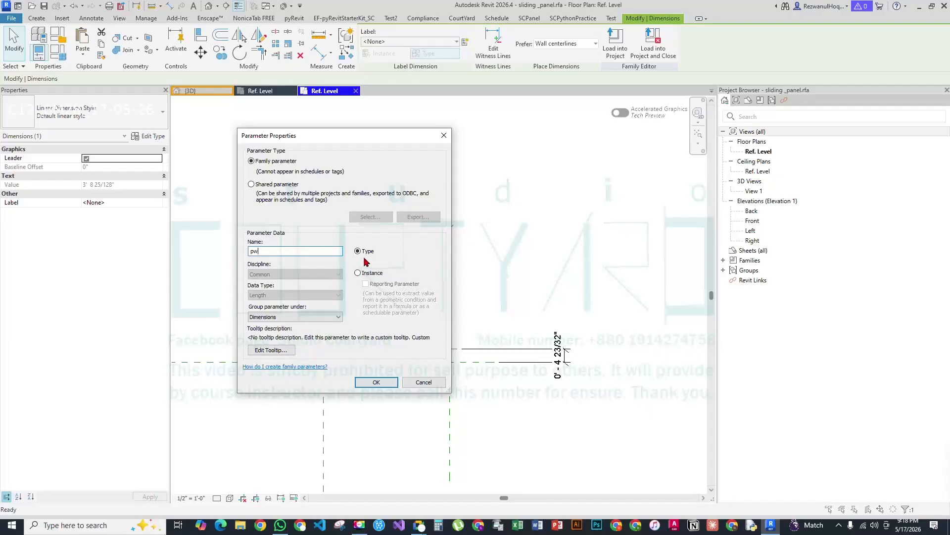
click(378, 384)
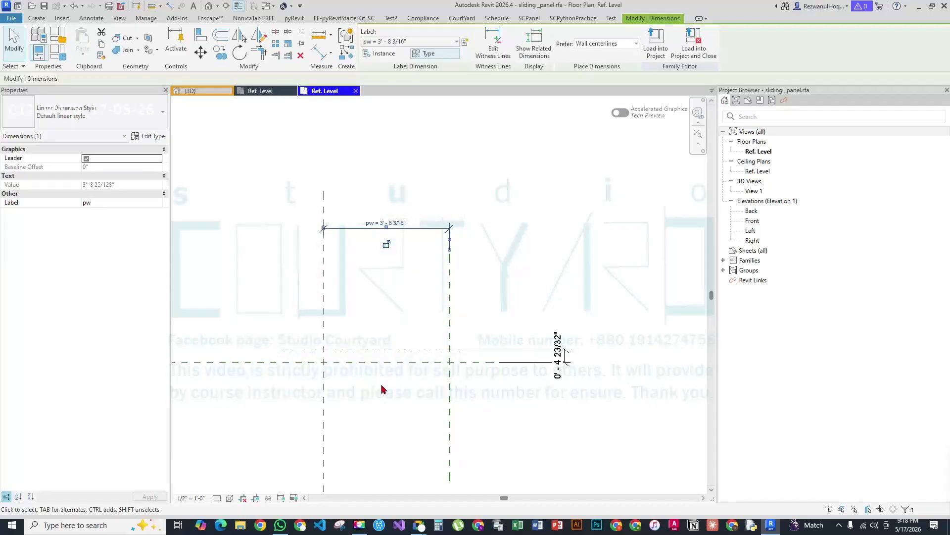
click(513, 269)
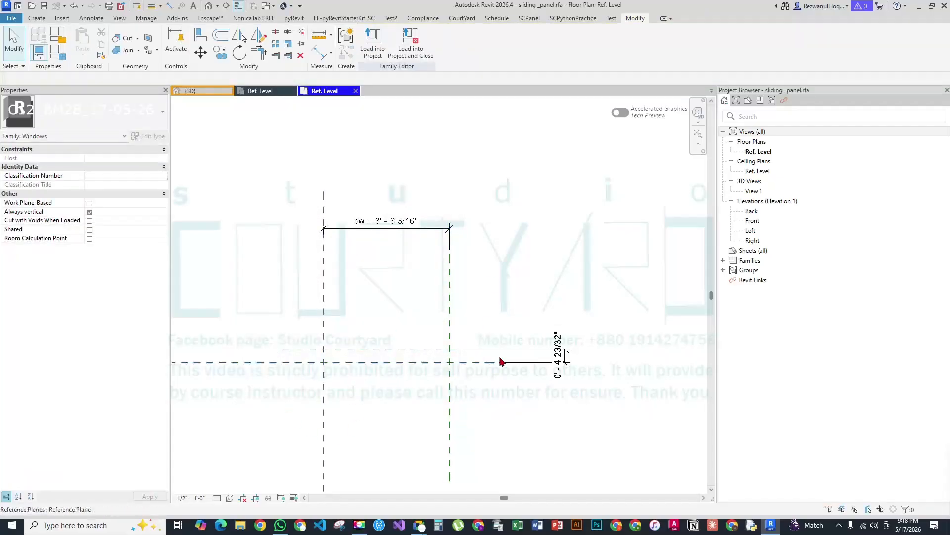
Set the pw dimension between the vertical reference planes to 2'
scroll(510, 355, up, 2)
scroll(448, 311, down, 3)
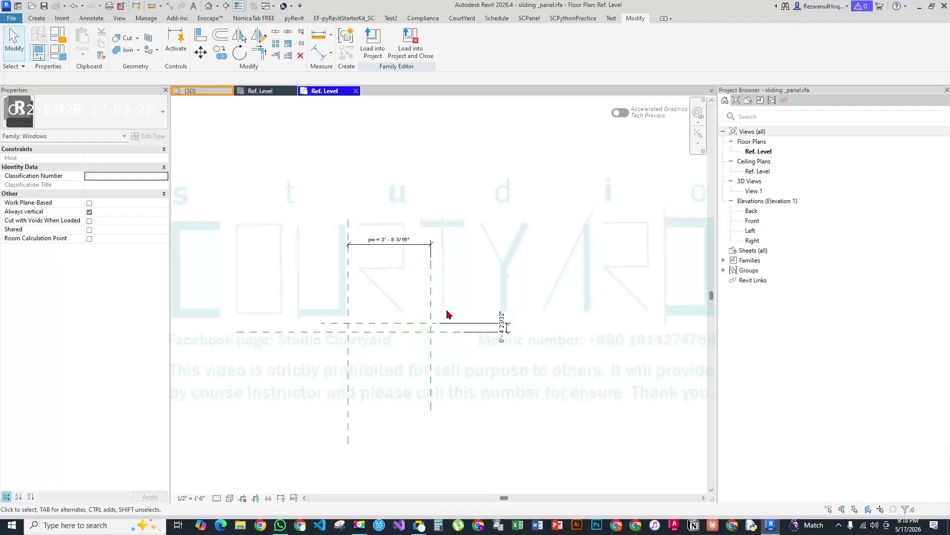
scroll(422, 302, up, 2)
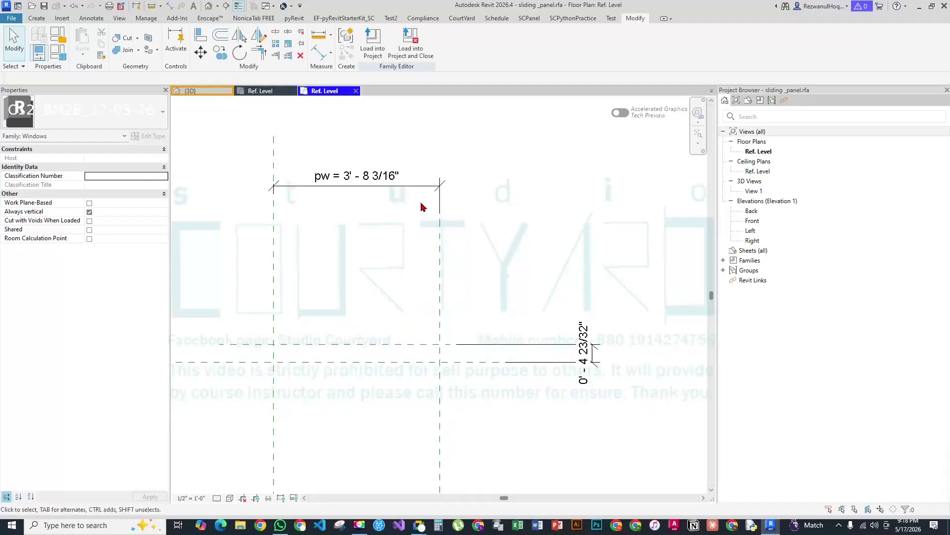
click(364, 190)
click(371, 176)
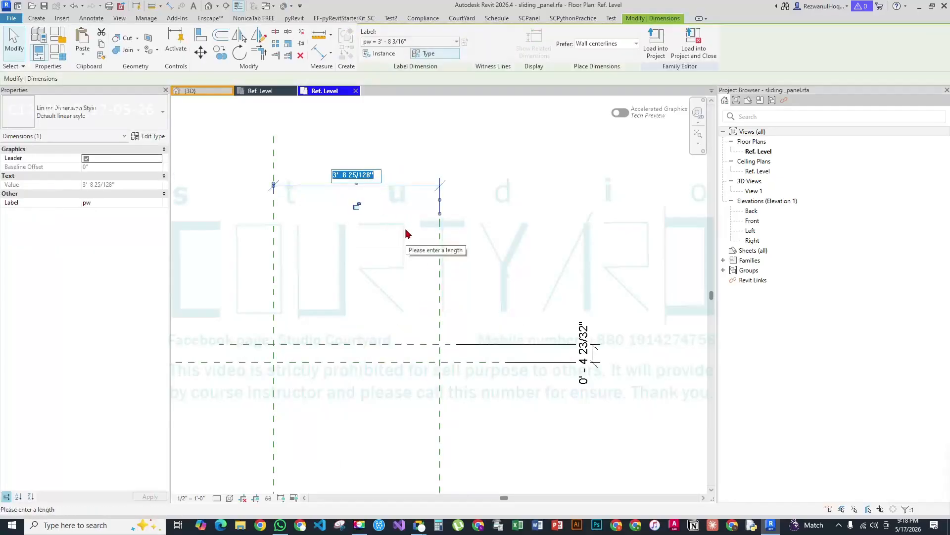
text(4)
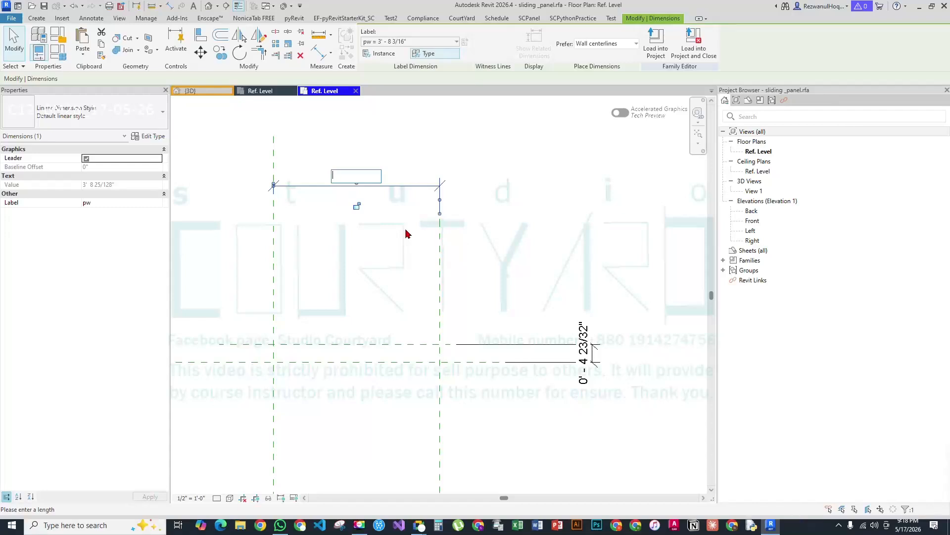
text(')
key(Return)
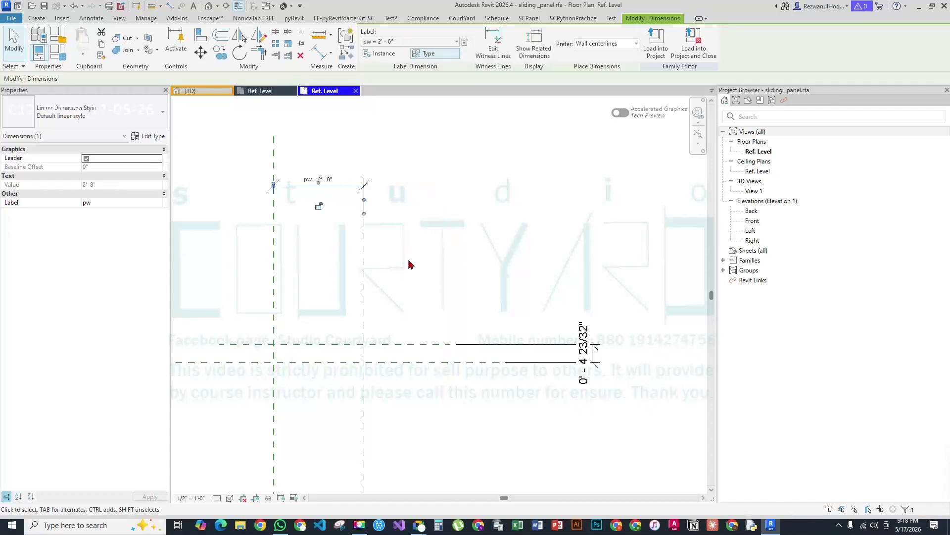
click(445, 218)
Examine the editable pw parameter in Family Types and compare it with the built-in Width parameter
click(57, 51)
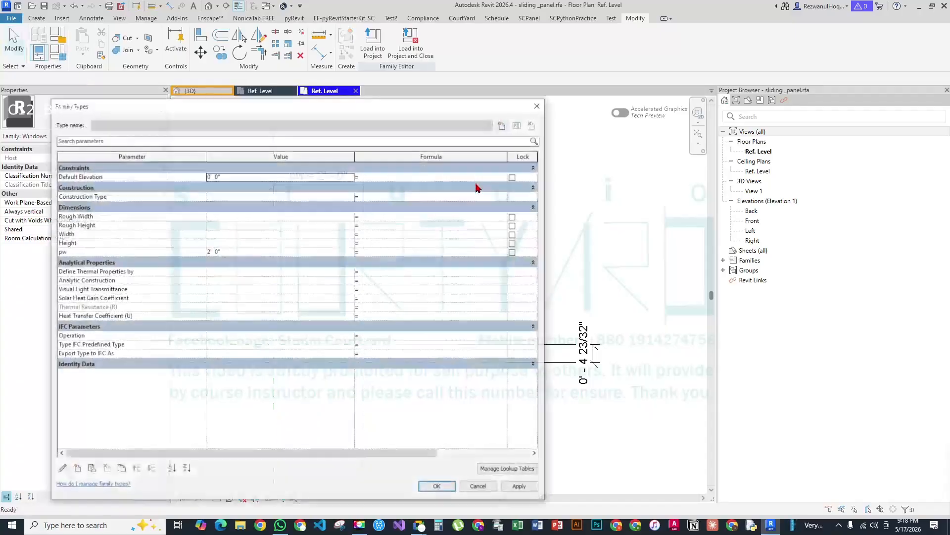
click(90, 251)
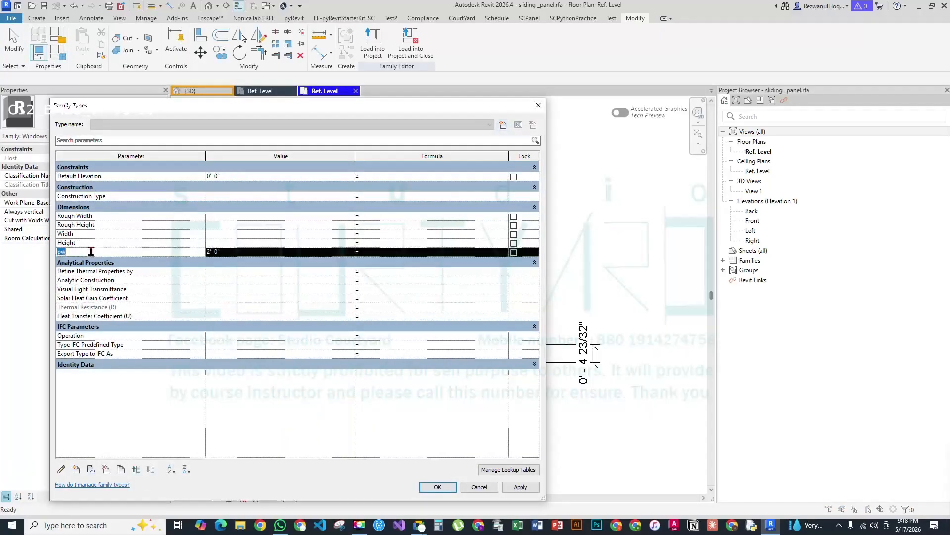
click(233, 251)
drag(206, 251, 158, 251)
click(268, 252)
click(263, 251)
click(193, 251)
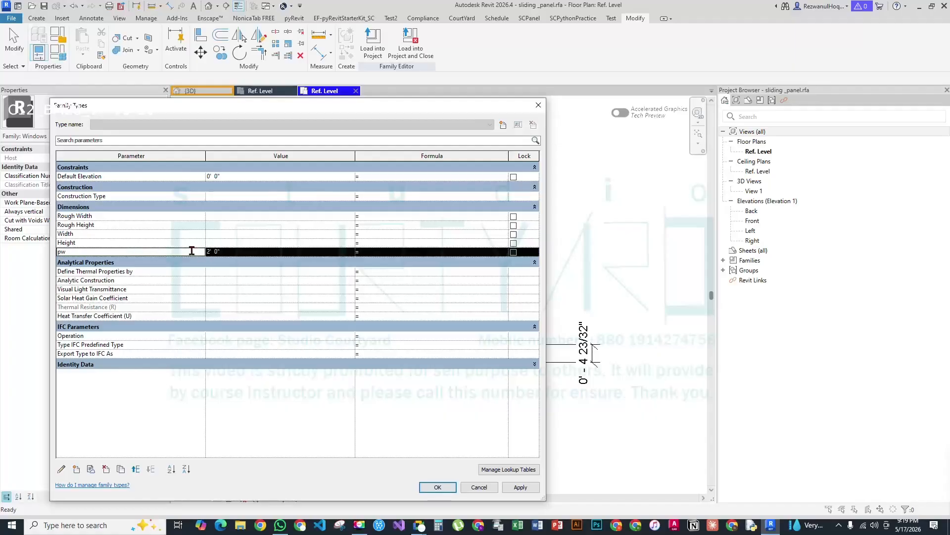
click(74, 233)
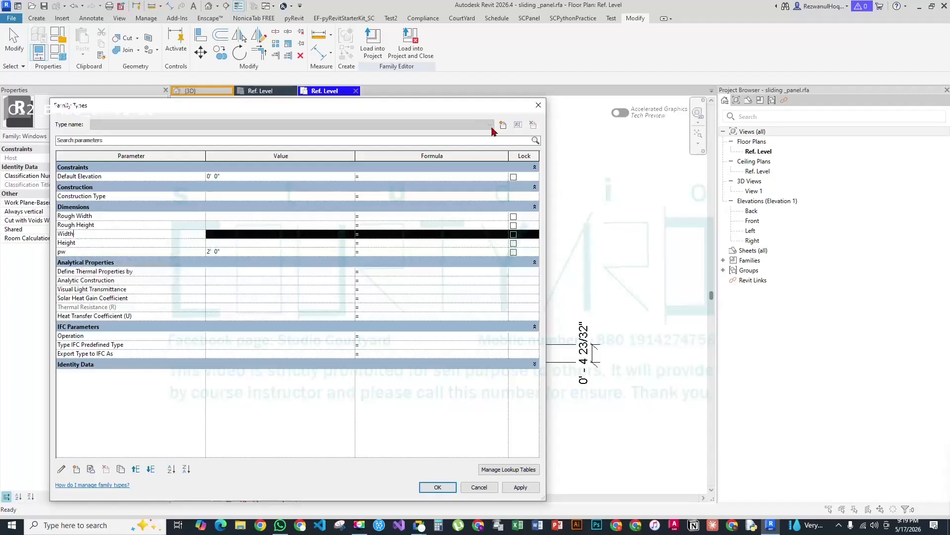
click(538, 105)
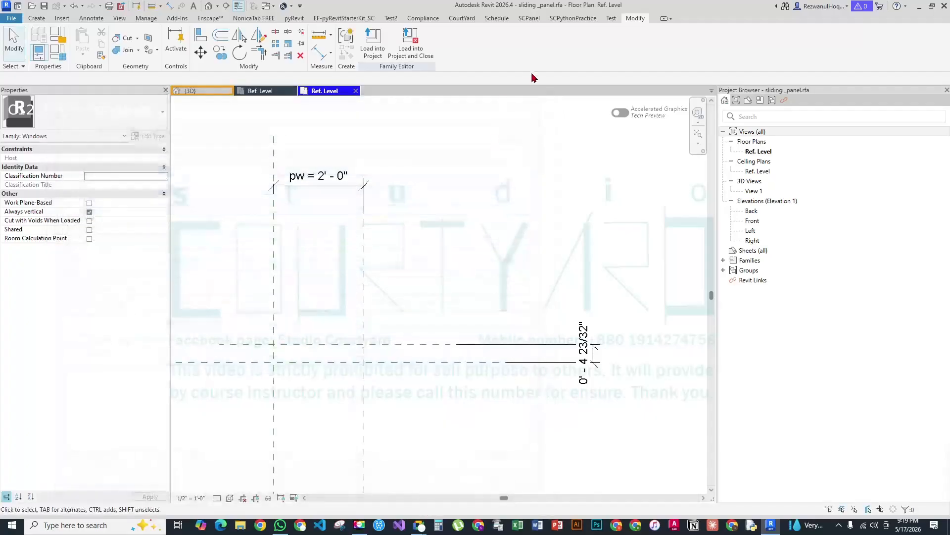
click(58, 33)
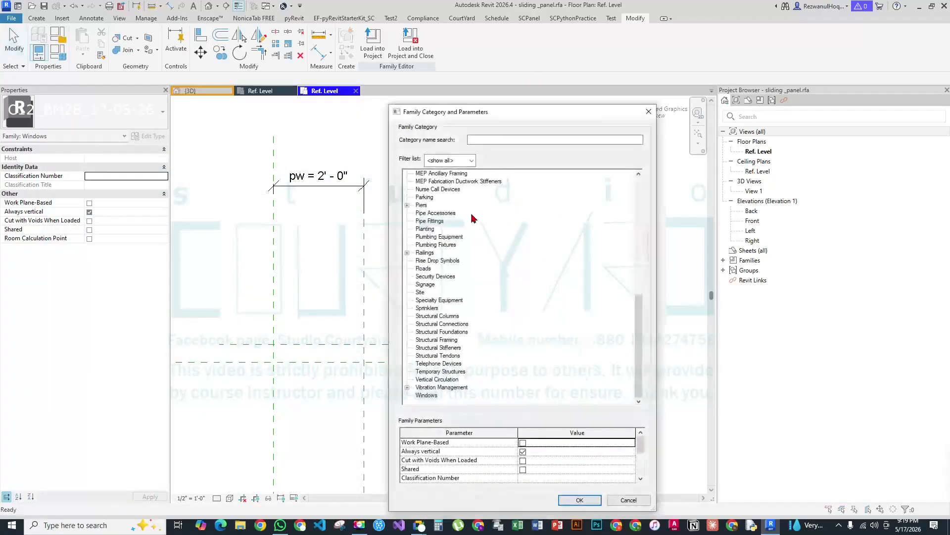
key(Escape)
click(38, 51)
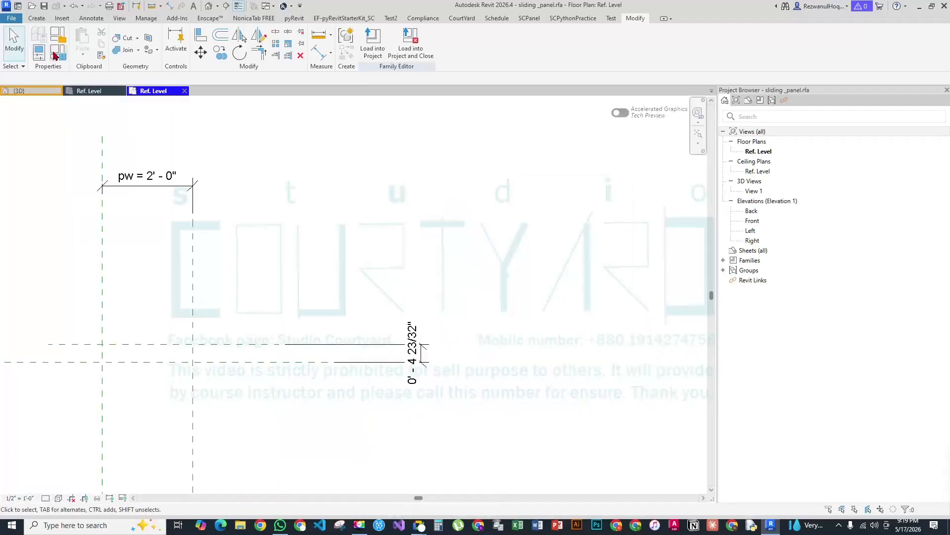
click(39, 51)
Review the built-in Rough Width, Rough Height, Width and Height parameters alongside the custom pw parameter in Family Types
click(58, 52)
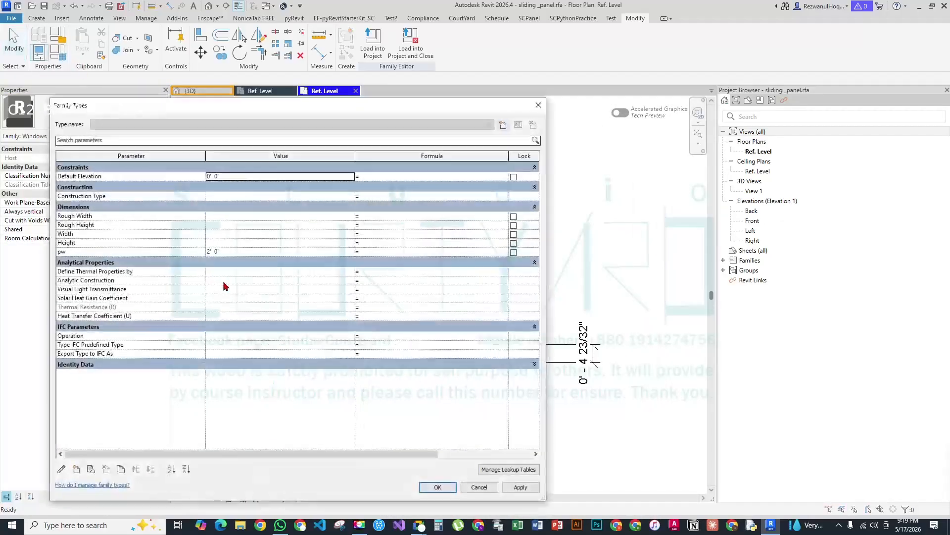
click(105, 243)
click(102, 233)
click(100, 225)
click(100, 216)
click(100, 225)
click(101, 233)
click(100, 243)
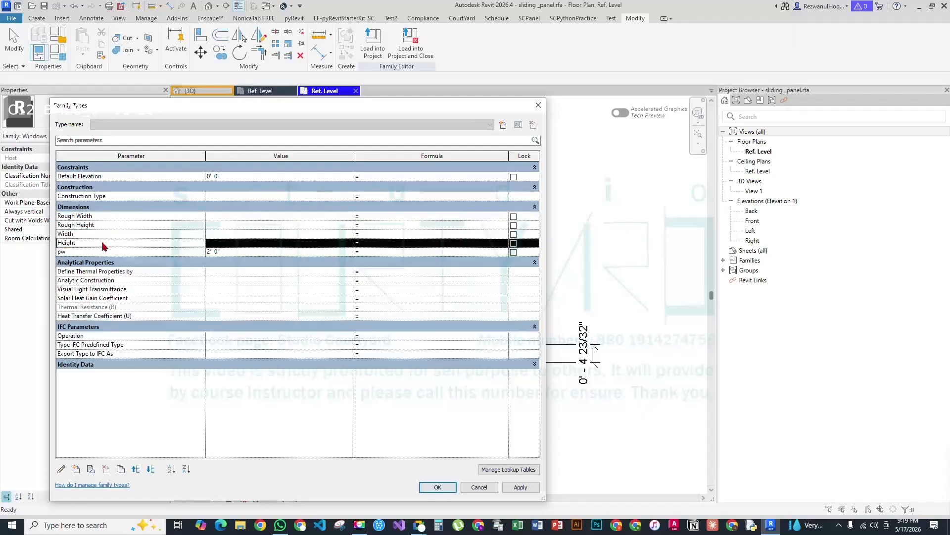
click(101, 233)
click(100, 225)
click(103, 216)
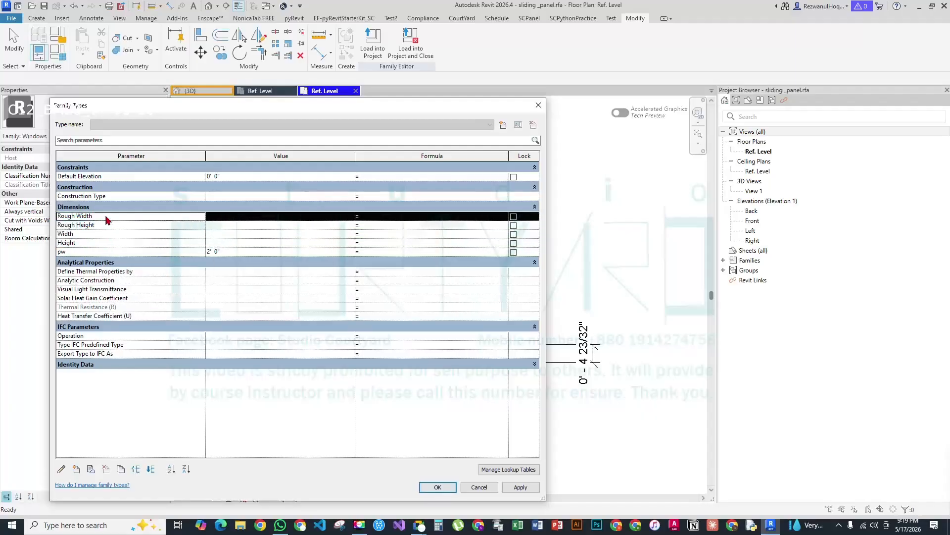
click(101, 242)
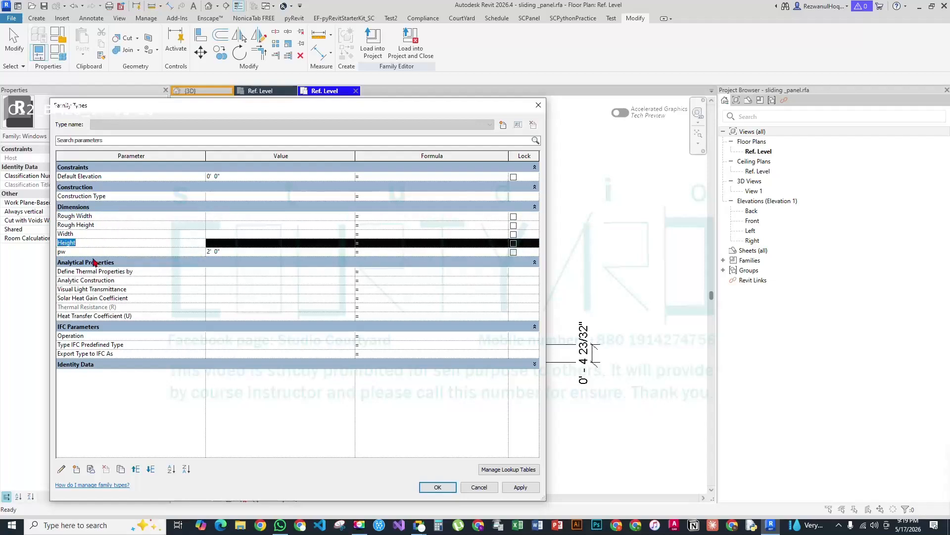
click(92, 253)
click(130, 249)
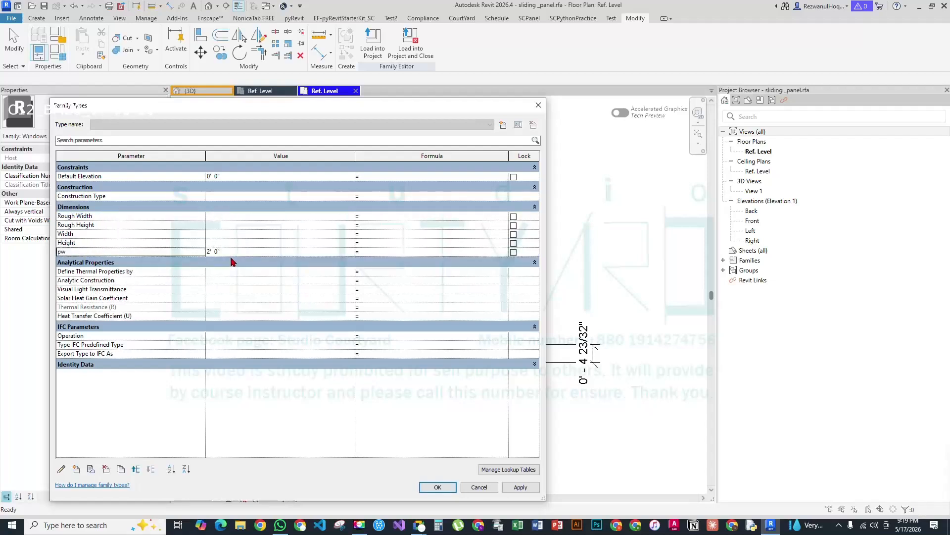
click(437, 487)
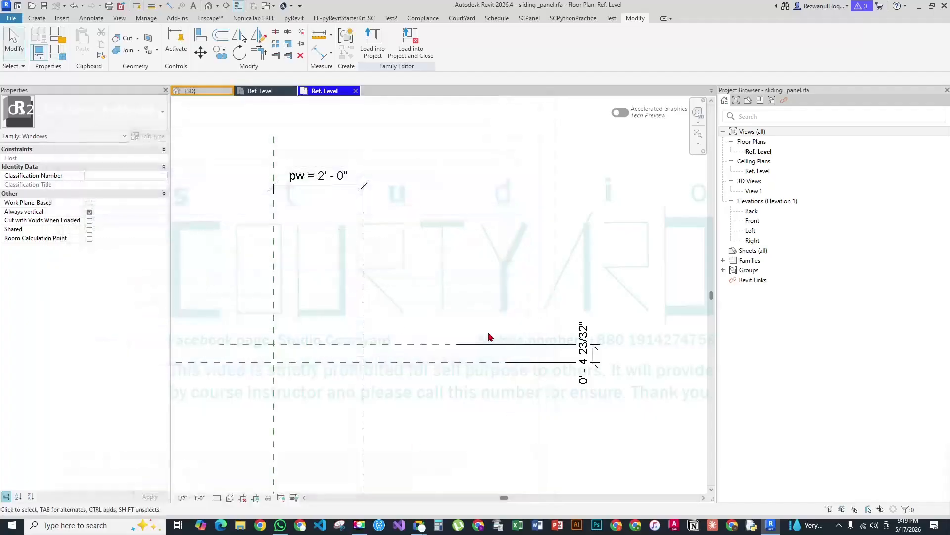
scroll(394, 353, up, 2)
key(i)
click(420, 343)
click(416, 366)
click(411, 379)
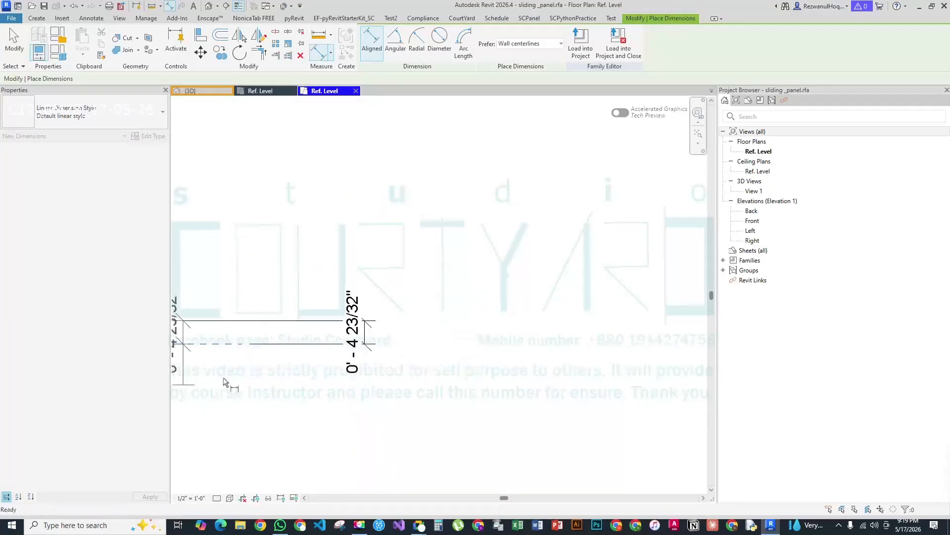
key(Escape)
key(Escape)
Label the dimension between the two horizontal reference planes with a new family type parameter named pd, grouped under Dimensions
click(626, 358)
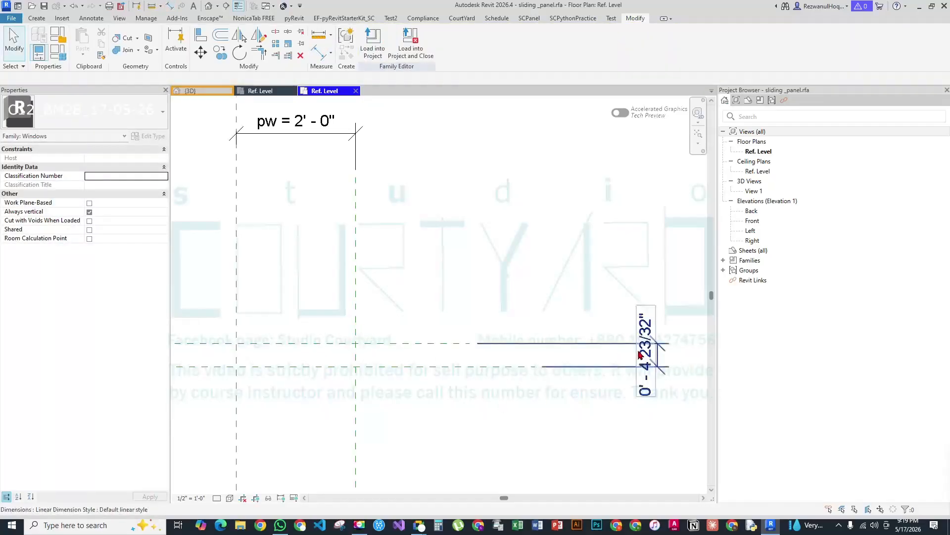
click(465, 42)
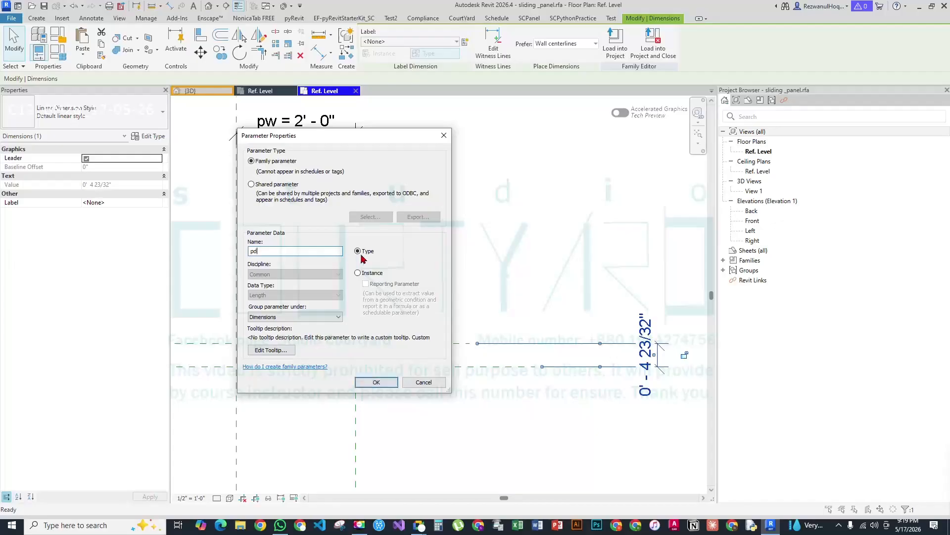
click(382, 382)
click(454, 314)
middle_drag(346, 402, 395, 323)
scroll(395, 323, down, 3)
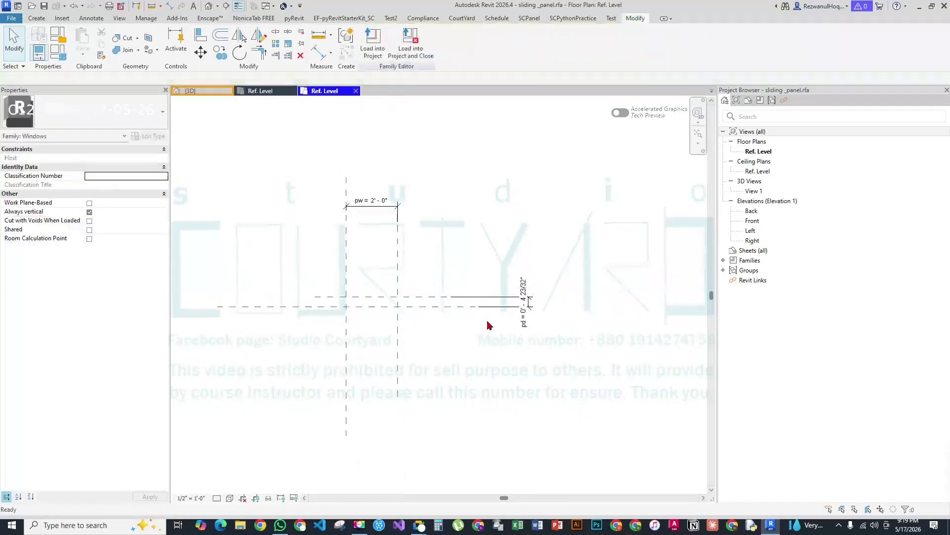
Set the pd dimension between the horizontal reference planes to 1"
scroll(498, 313, up, 2)
click(546, 286)
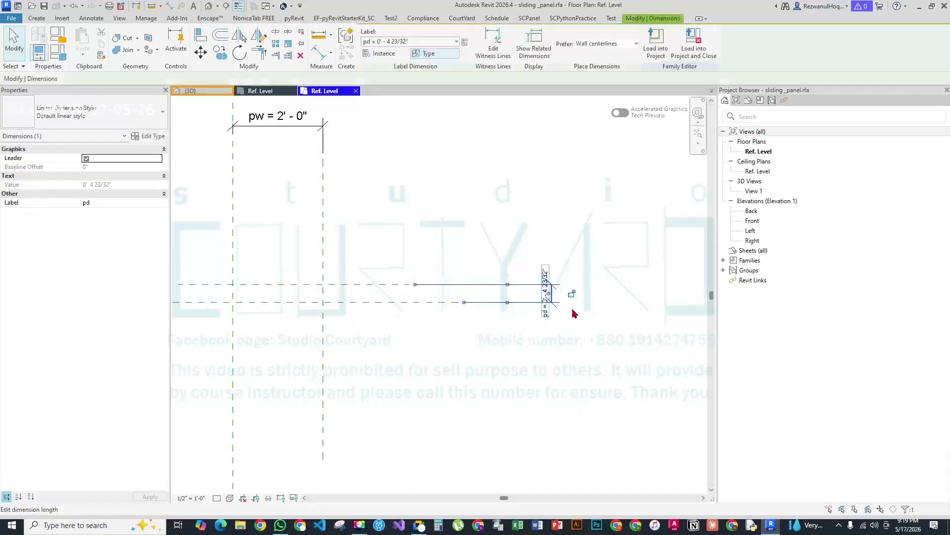
click(545, 281)
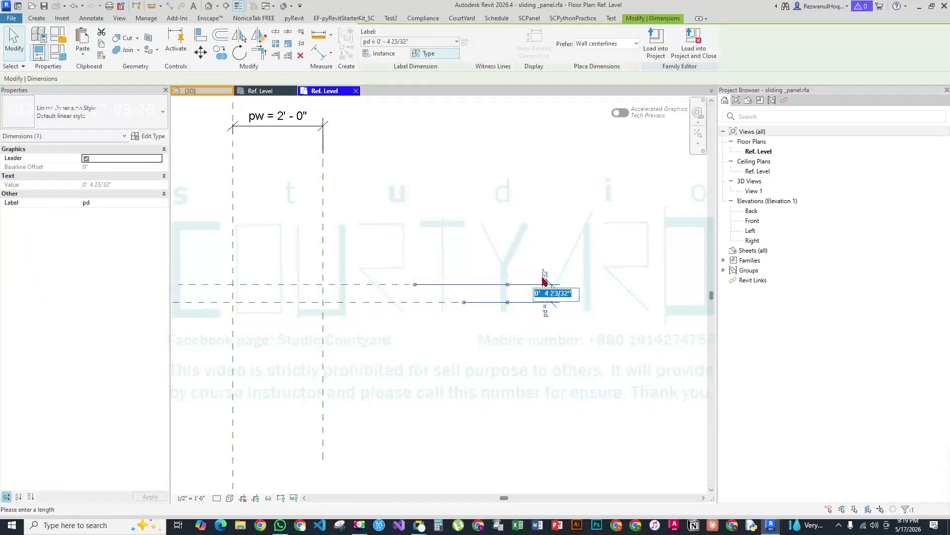
text(1.)
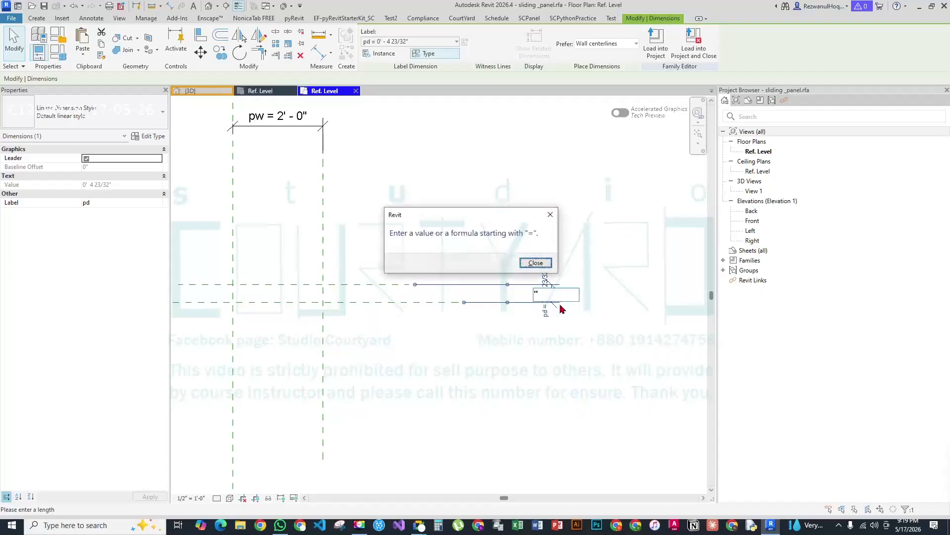
key(Return)
drag(546, 293, 505, 300)
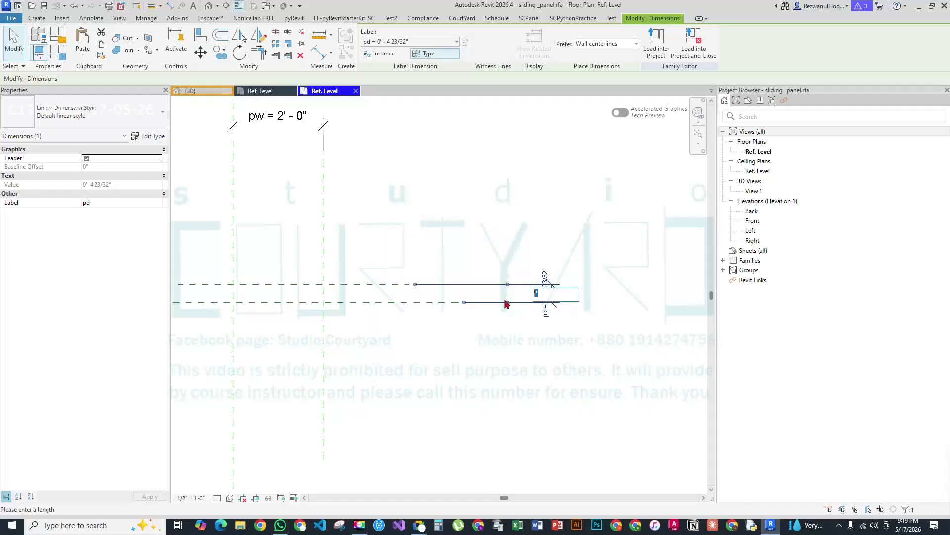
key(Return)
click(462, 248)
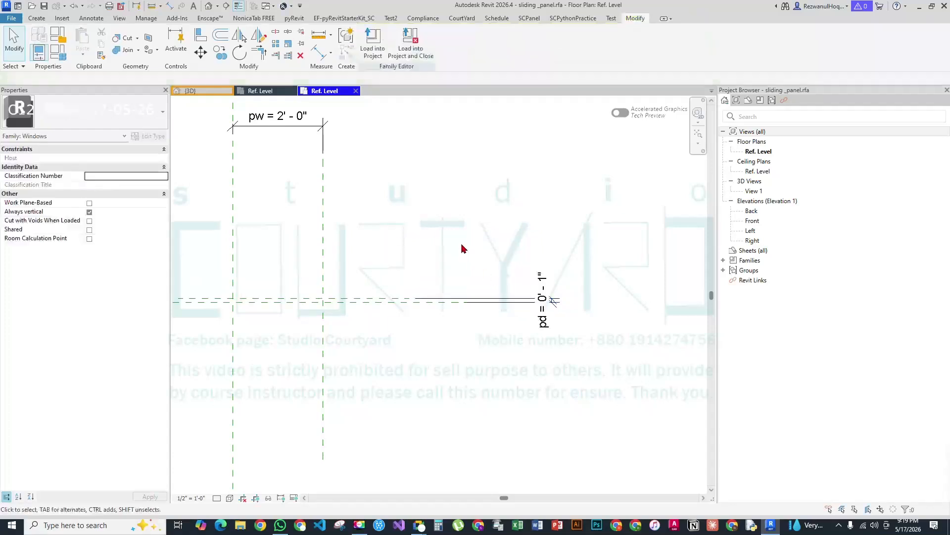
scroll(240, 302, up, 2)
middle_drag(240, 302, 329, 322)
scroll(332, 325, down, 2)
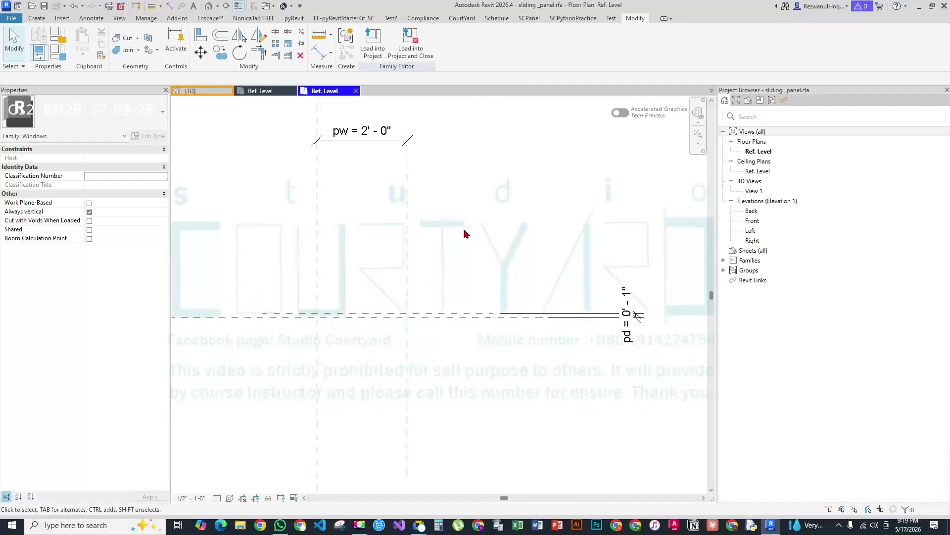
click(388, 257)
click(456, 211)
drag(454, 208, 379, 253)
drag(460, 231, 366, 253)
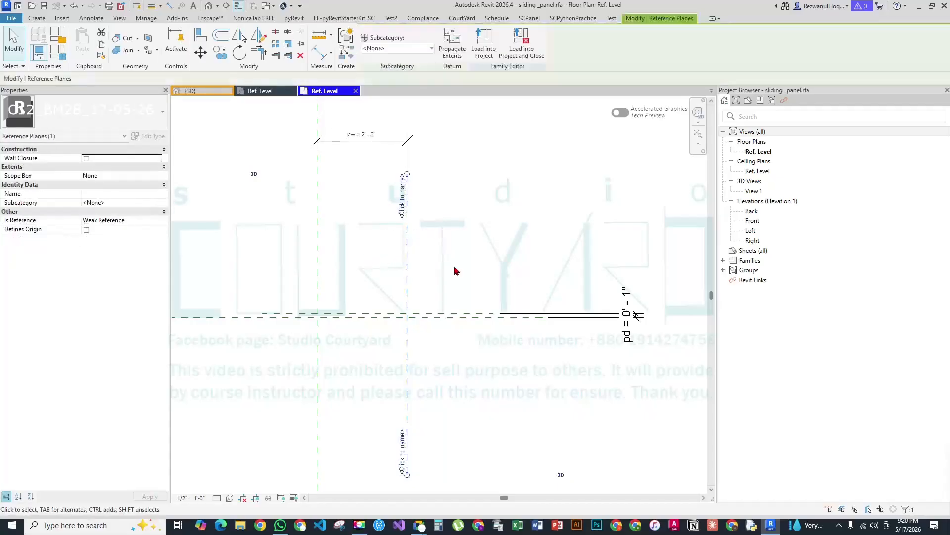
click(448, 315)
click(461, 330)
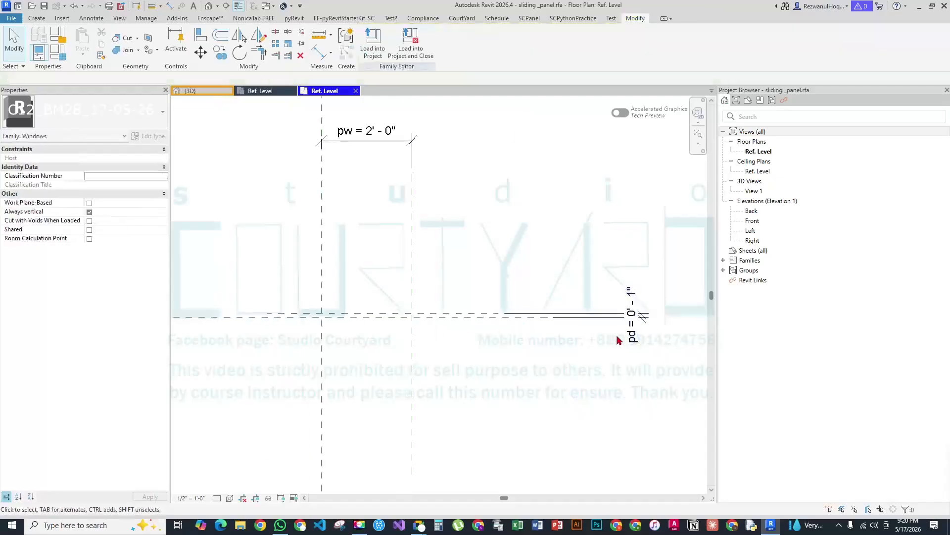
Examine the graphics and text type properties of the pd dimension's default linear style
click(637, 317)
click(161, 141)
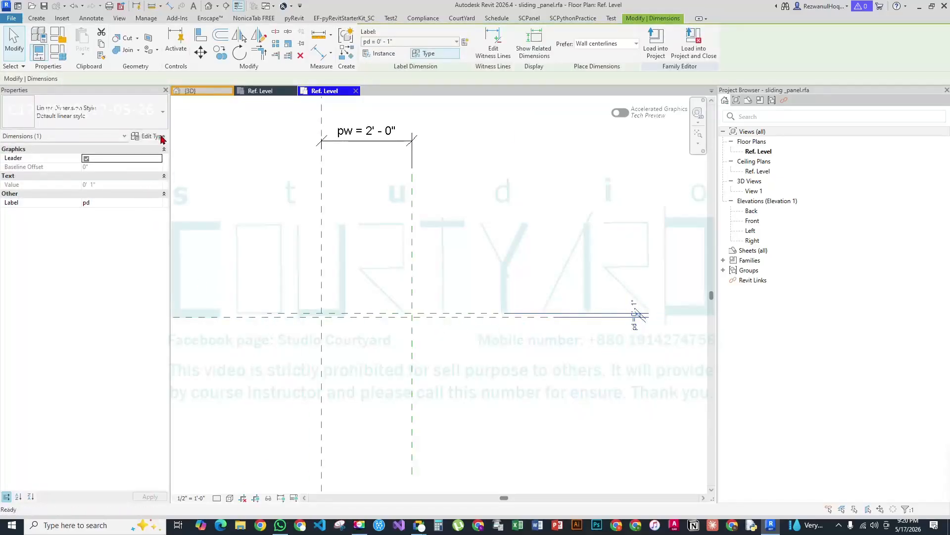
scroll(649, 396, down, 5)
scroll(646, 371, up, 5)
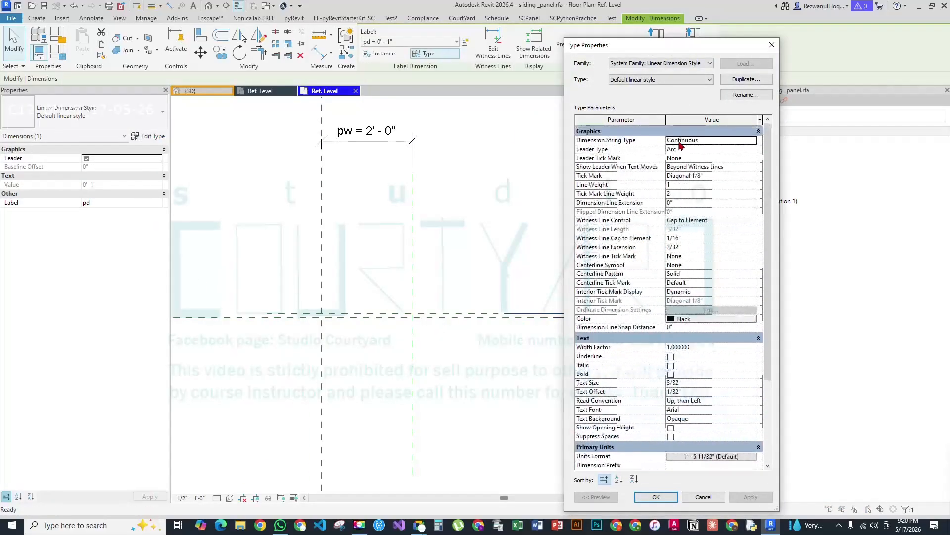
click(773, 45)
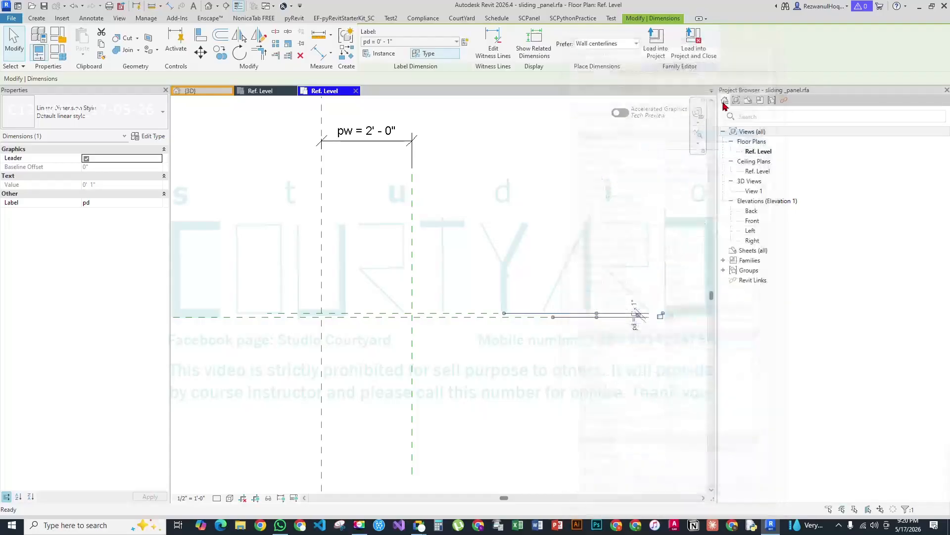
click(469, 297)
click(468, 315)
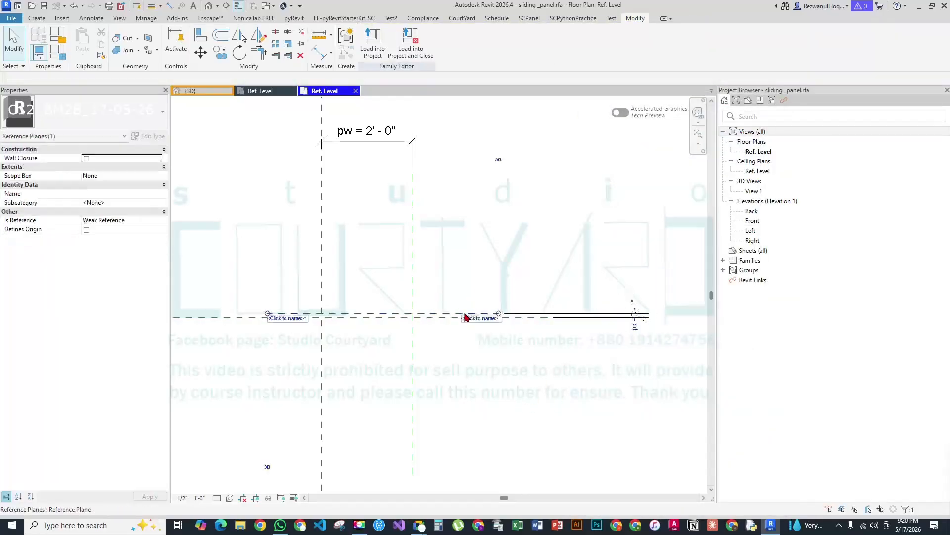
click(424, 258)
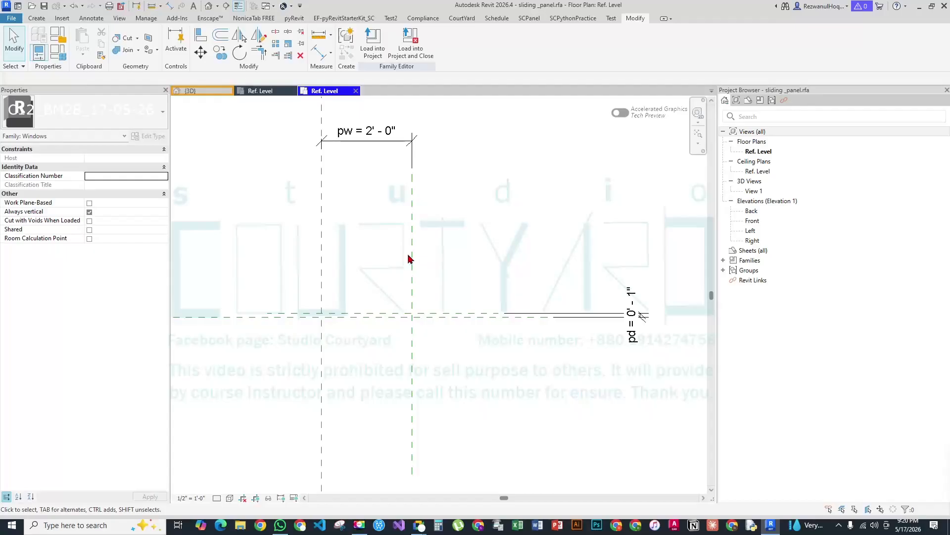
Create a new subcategory named rp1 under Reference Planes in the annotation object styles
click(141, 19)
click(67, 40)
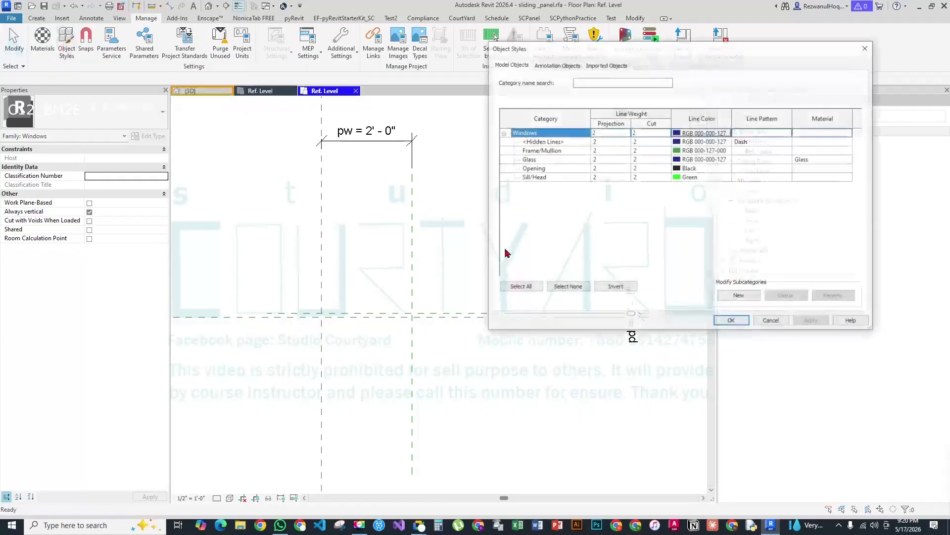
click(551, 64)
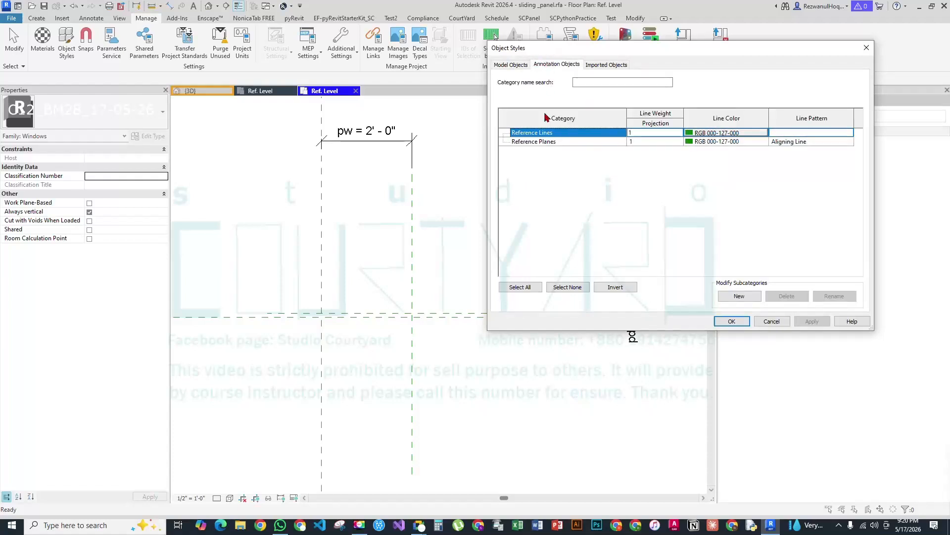
click(548, 142)
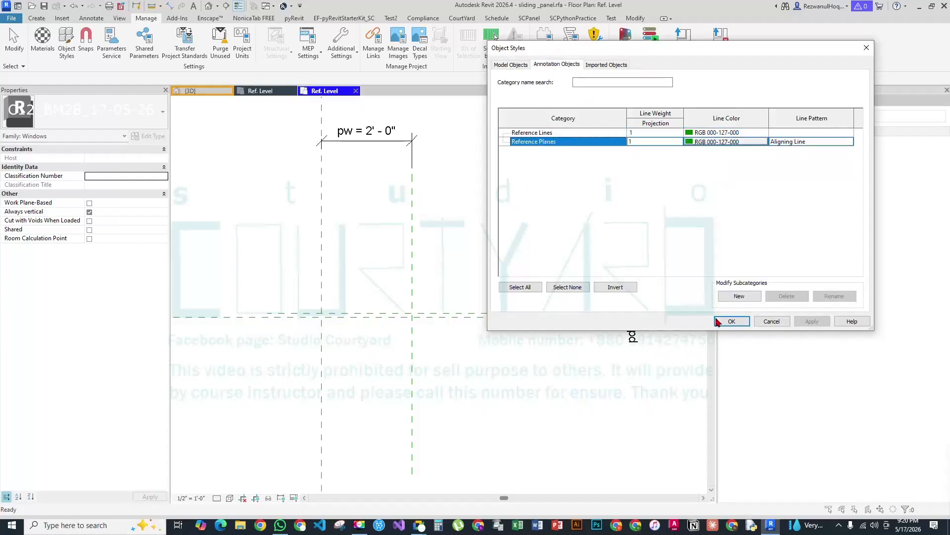
click(745, 298)
click(662, 177)
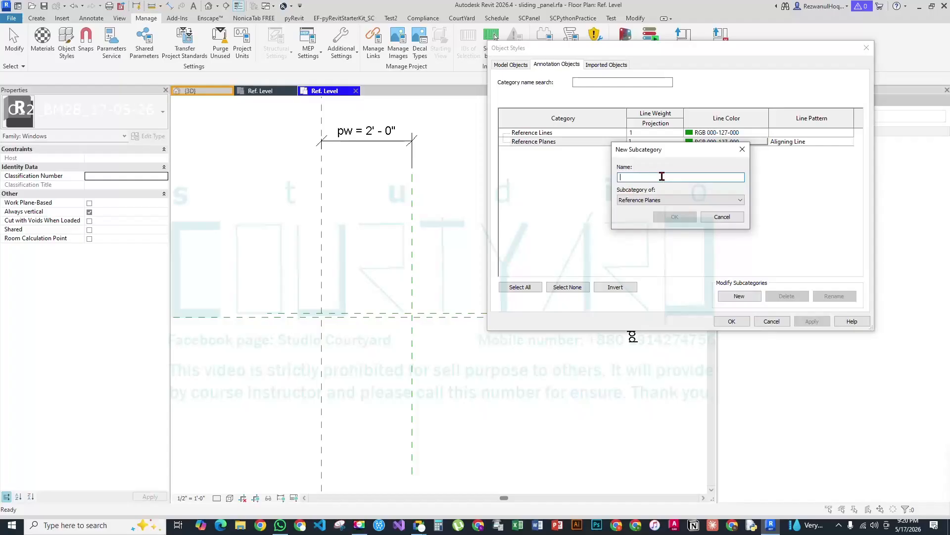
text(rp1)
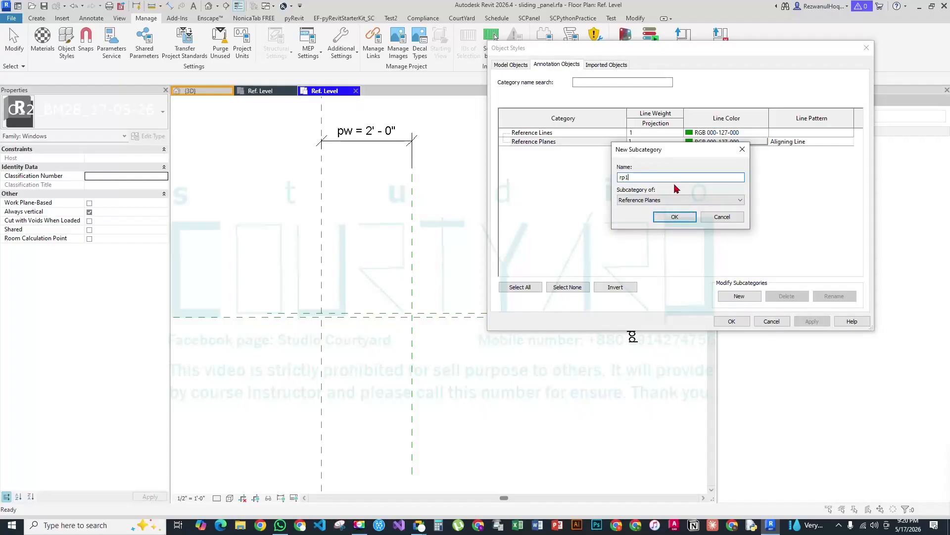
click(675, 217)
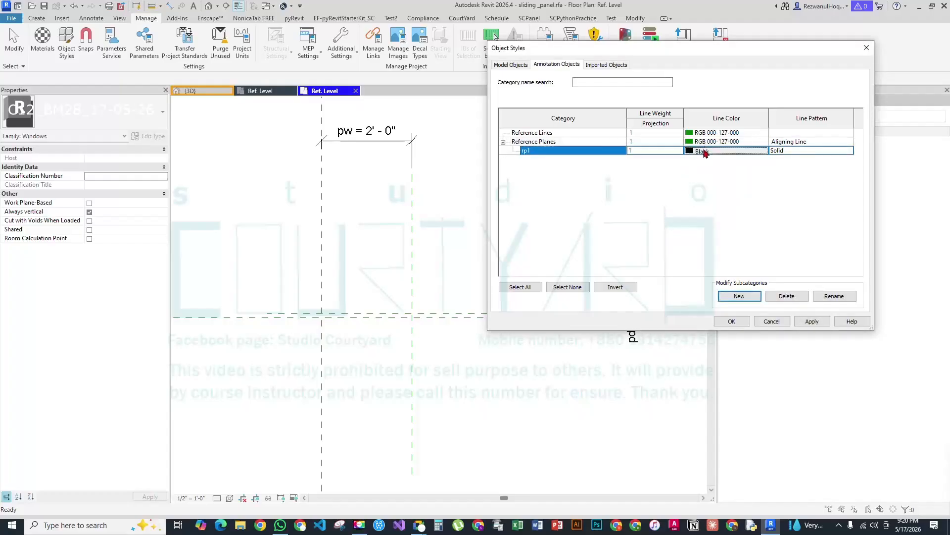
Give the rp1 subcategory the line color RGB 255-128-064 and the Dash line pattern, and apply the object styles
click(705, 150)
click(590, 140)
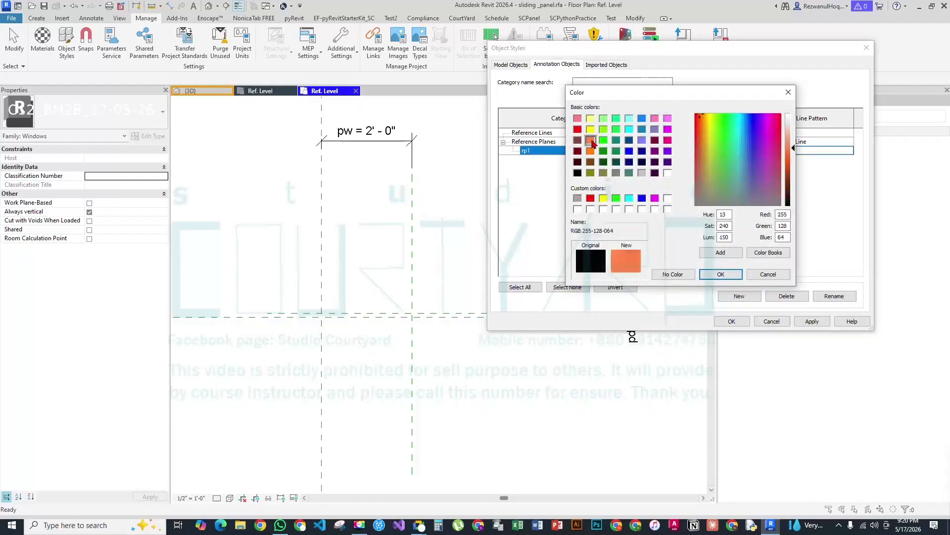
click(721, 273)
click(838, 150)
click(850, 151)
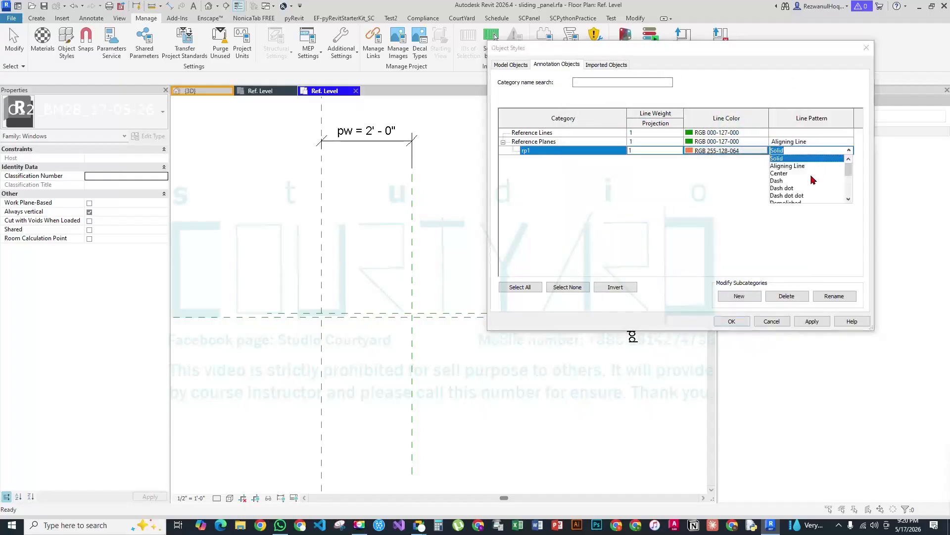
click(779, 180)
click(732, 321)
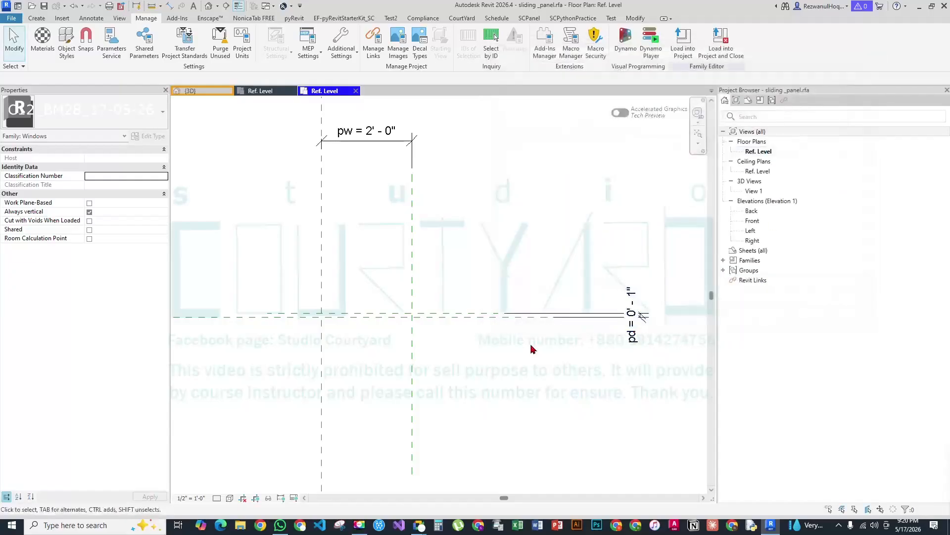
Assign the rp1 subcategory to the vertical reference plane at the second end of the pw dimension
click(413, 264)
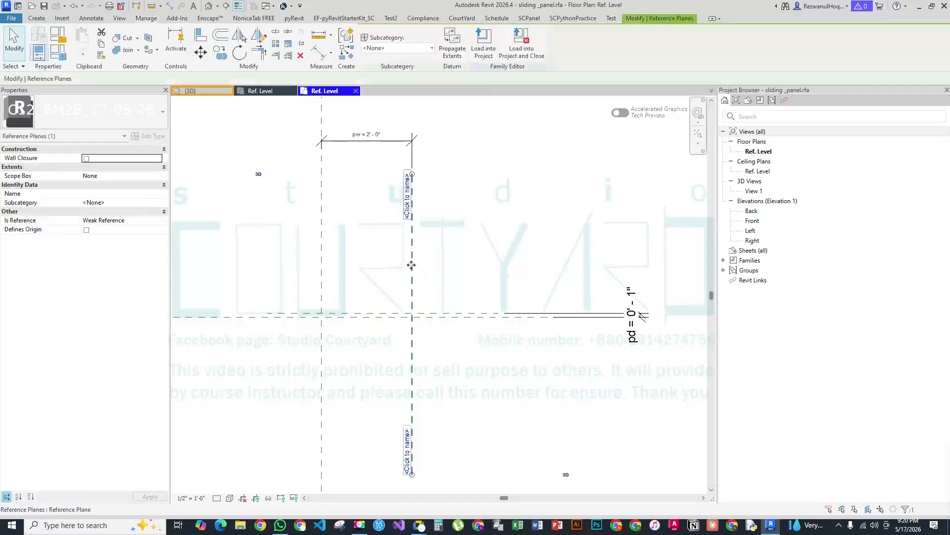
click(415, 48)
click(385, 74)
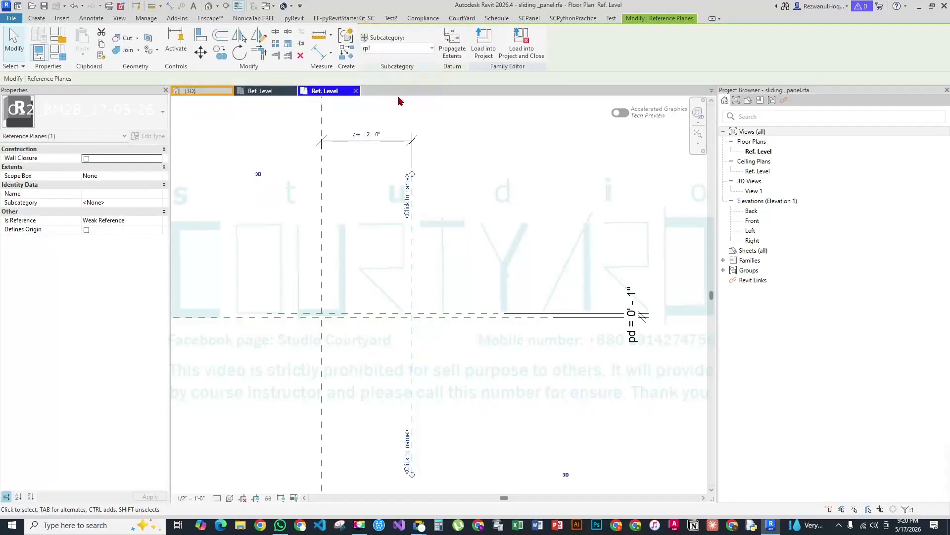
click(491, 241)
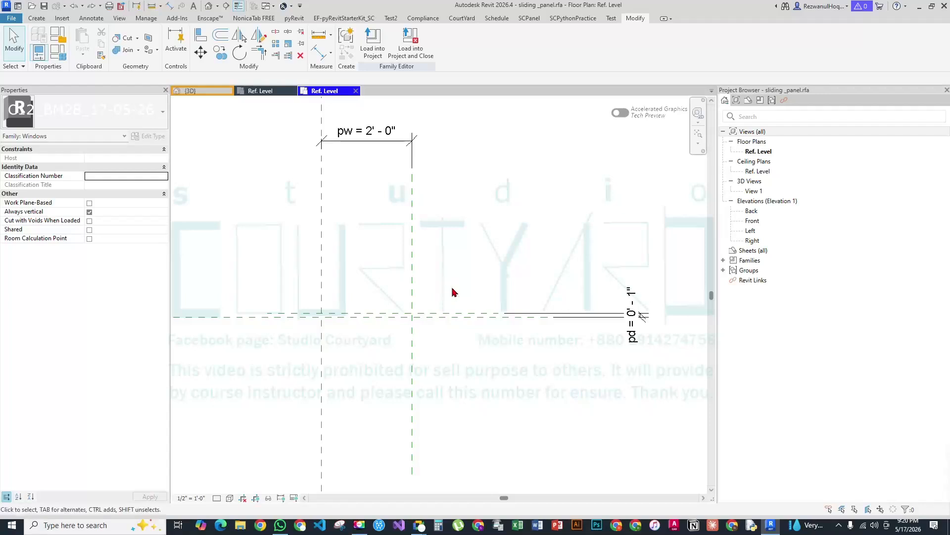
scroll(388, 331, up, 3)
scroll(388, 331, down, 3)
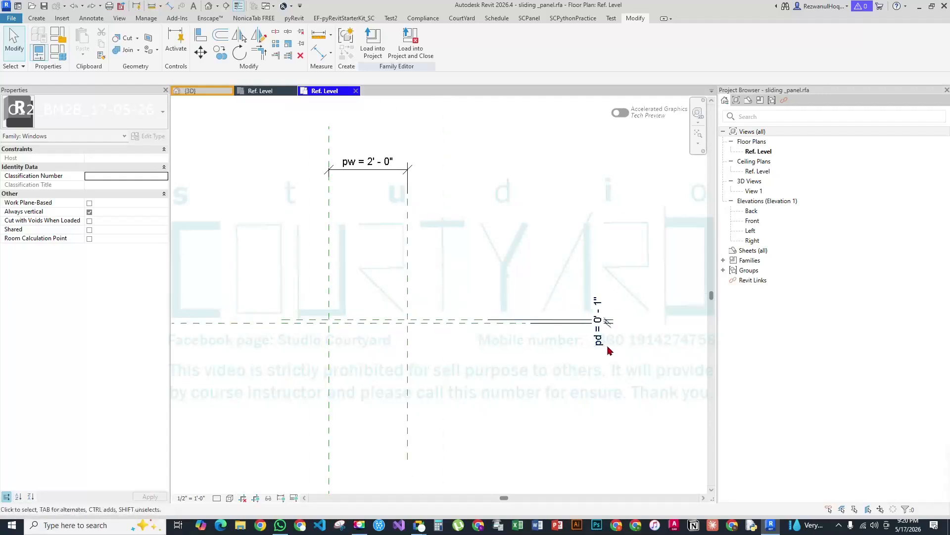
scroll(274, 337, up, 2)
middle_drag(387, 336, 342, 358)
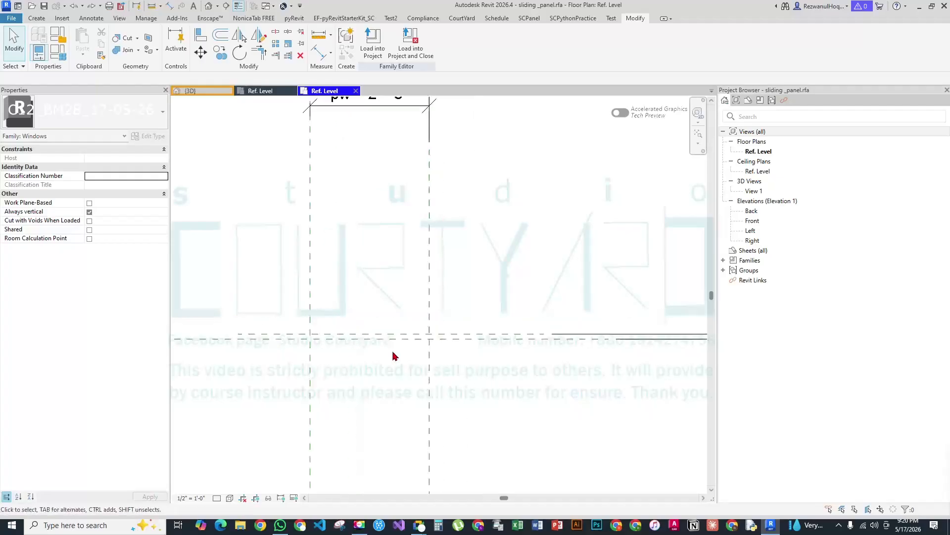
In the Front elevation, sketch a horizontal reference plane about 4'-11 1/2" above the Ref. Level, crossing both vertical planes
double_click(753, 221)
middle_drag(452, 372, 400, 353)
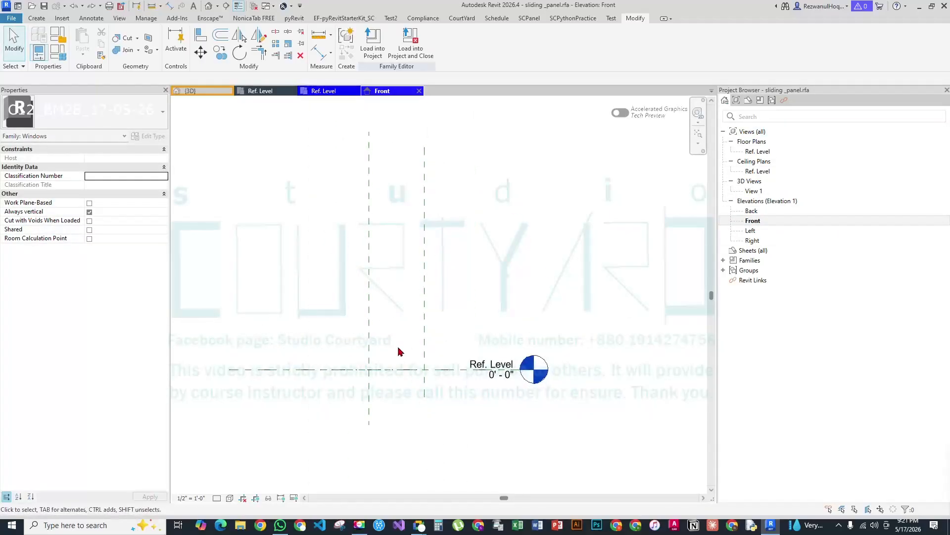
key(r)
key(p)
click(244, 232)
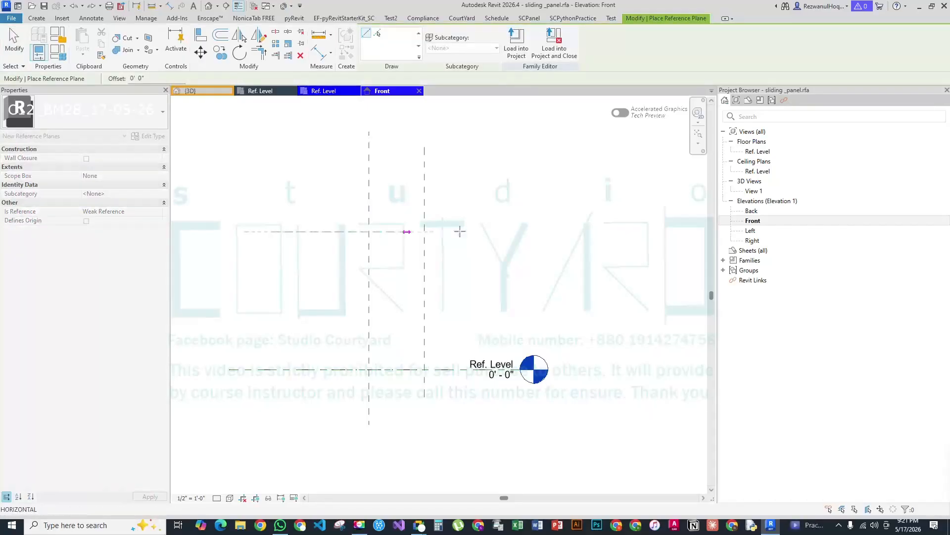
click(538, 231)
key(Escape)
key(Escape)
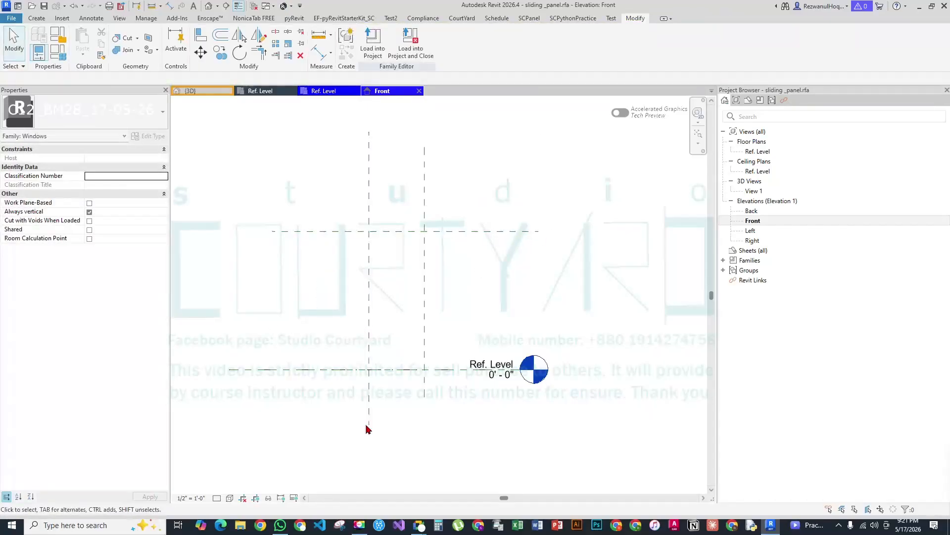
key(r)
key(p)
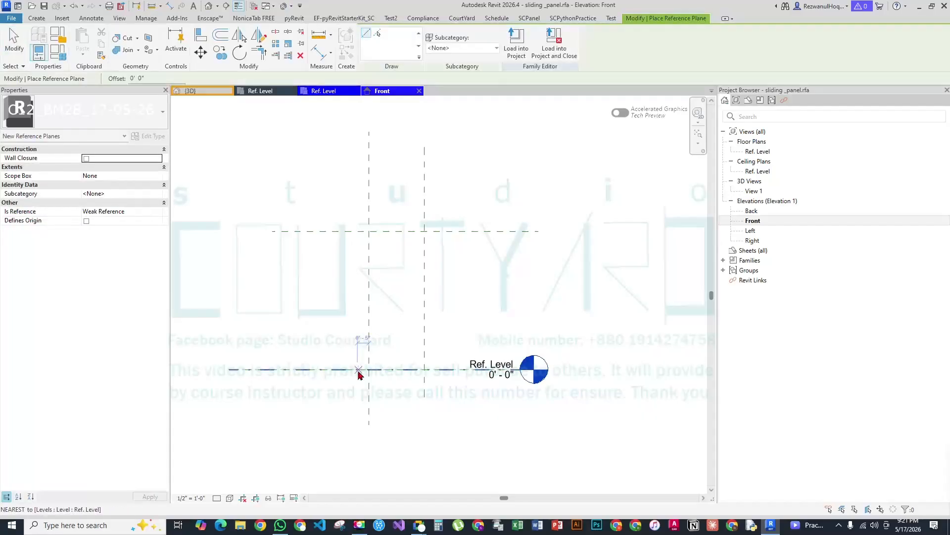
key(Escape)
key(Escape)
key(d)
key(i)
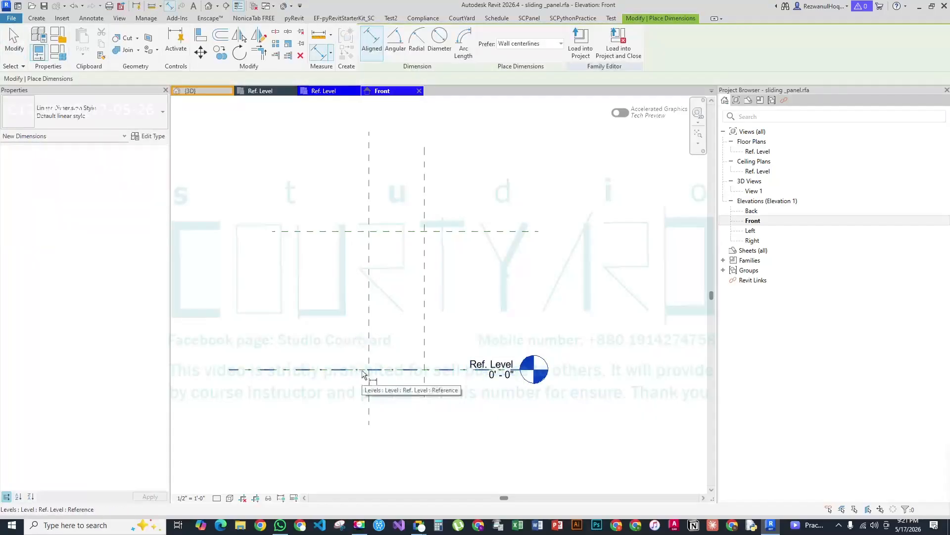
scroll(457, 381, up, 2)
key(Escape)
key(Escape)
Examine the elements overlapping at the Ref. Level line, picking out the reference plane that coincides with the level
drag(450, 336, 436, 389)
drag(465, 312, 436, 406)
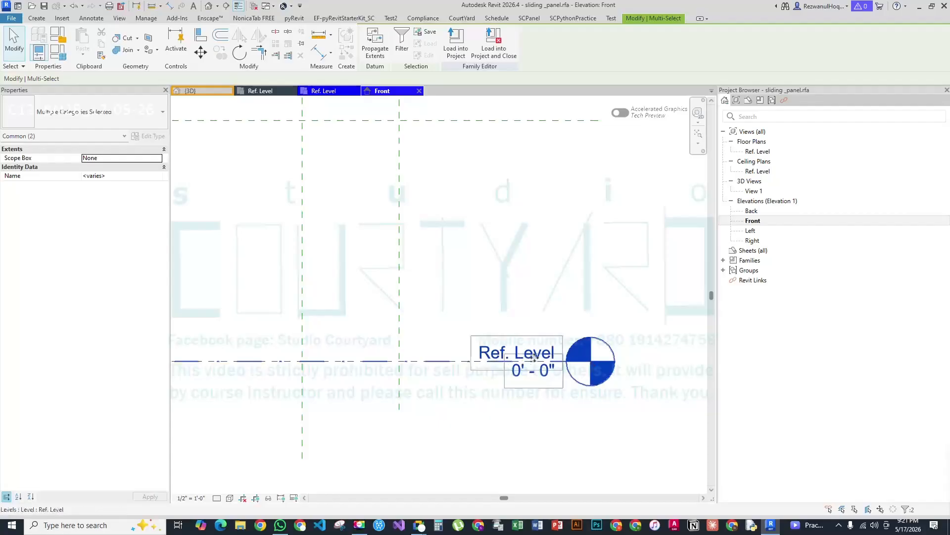
click(437, 363)
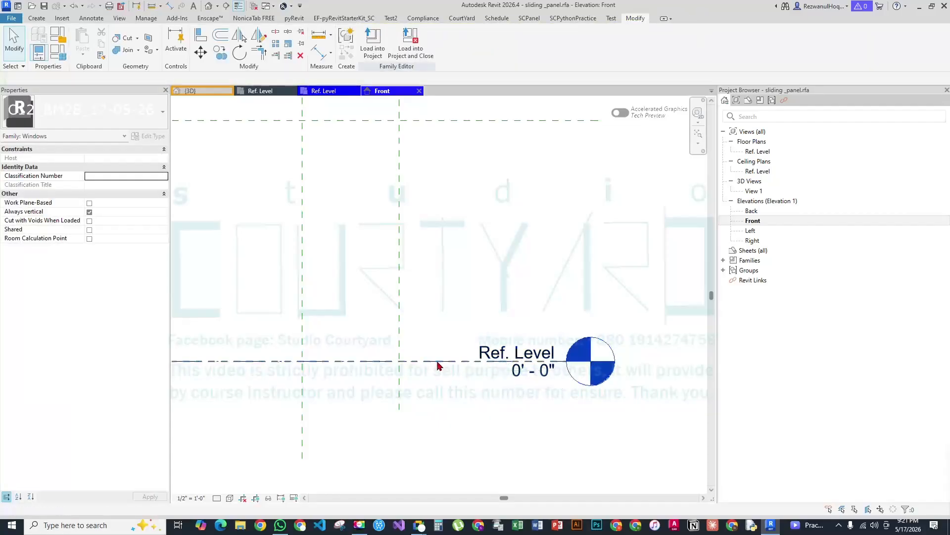
click(438, 365)
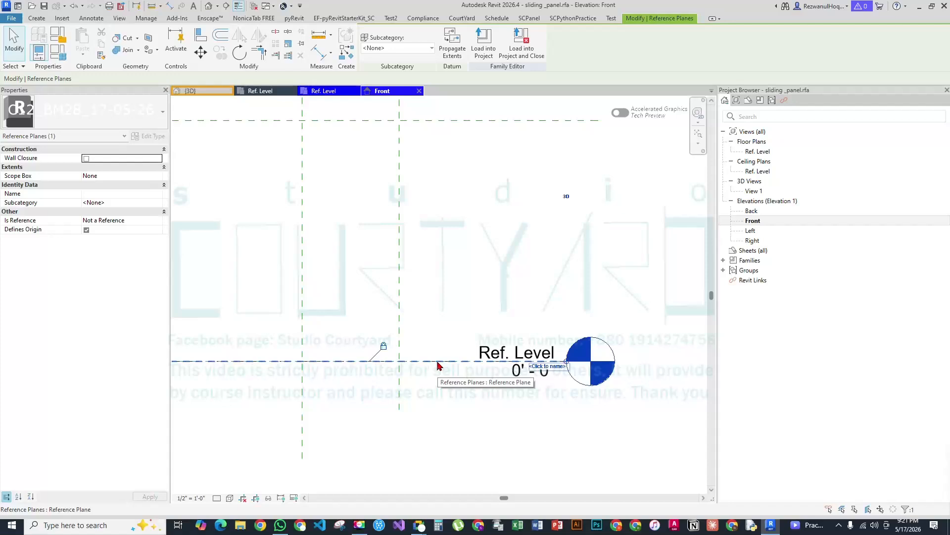
key(Escape)
scroll(459, 402, down, 1)
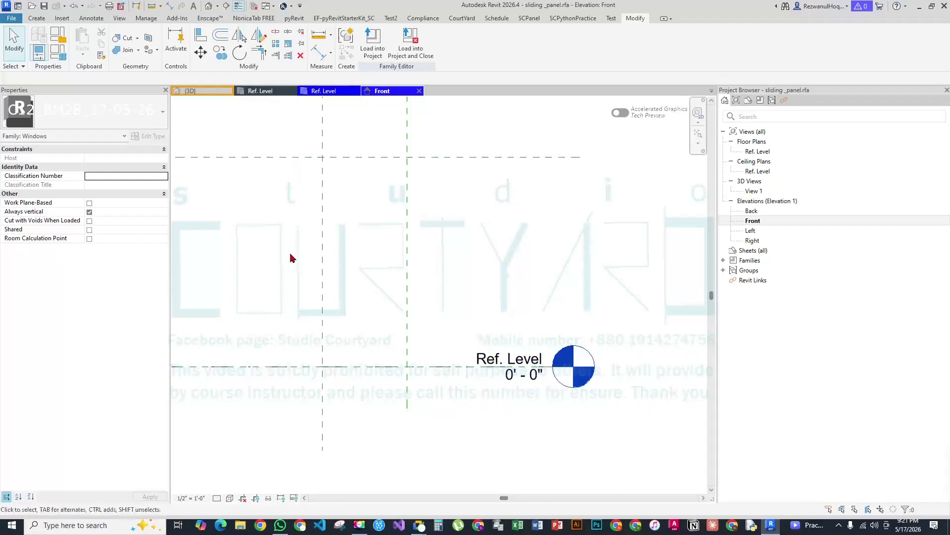
key(Tab)
click(308, 367)
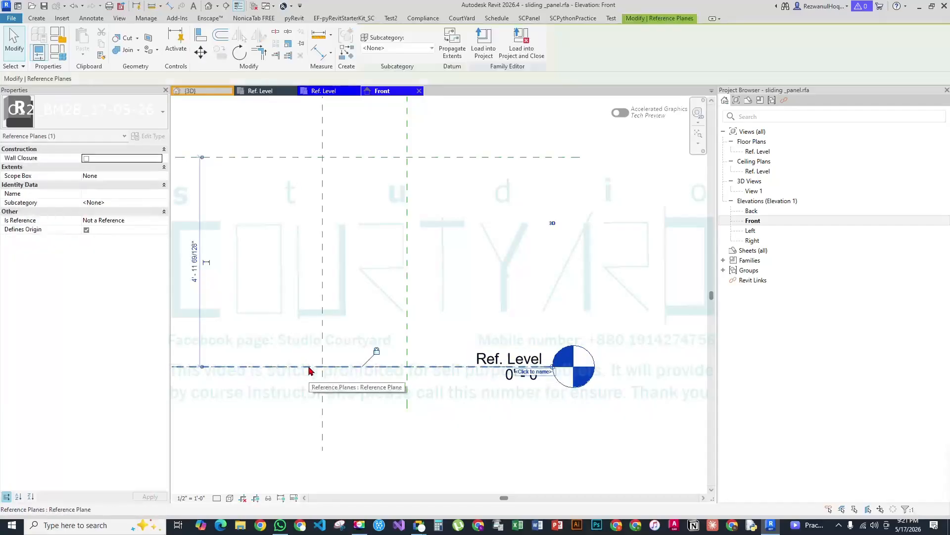
key(Escape)
click(438, 367)
key(Escape)
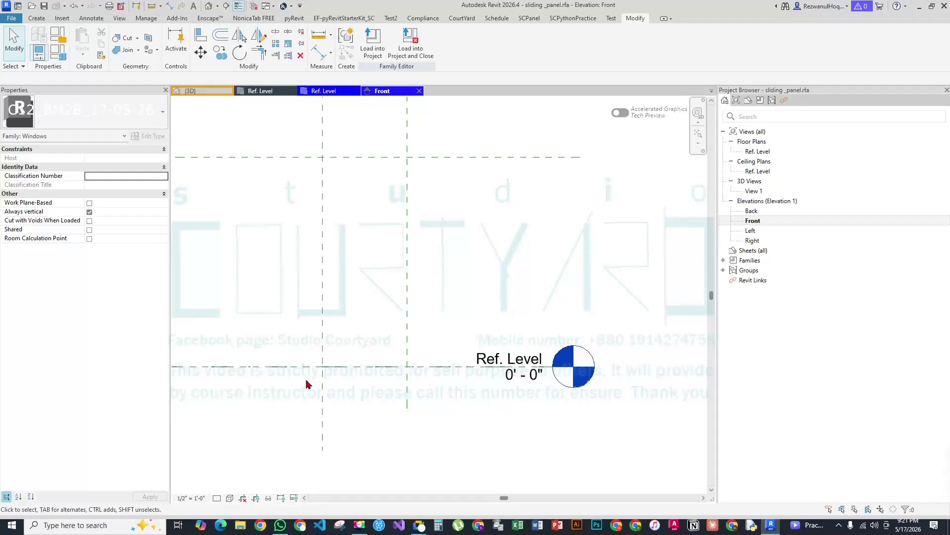
click(354, 368)
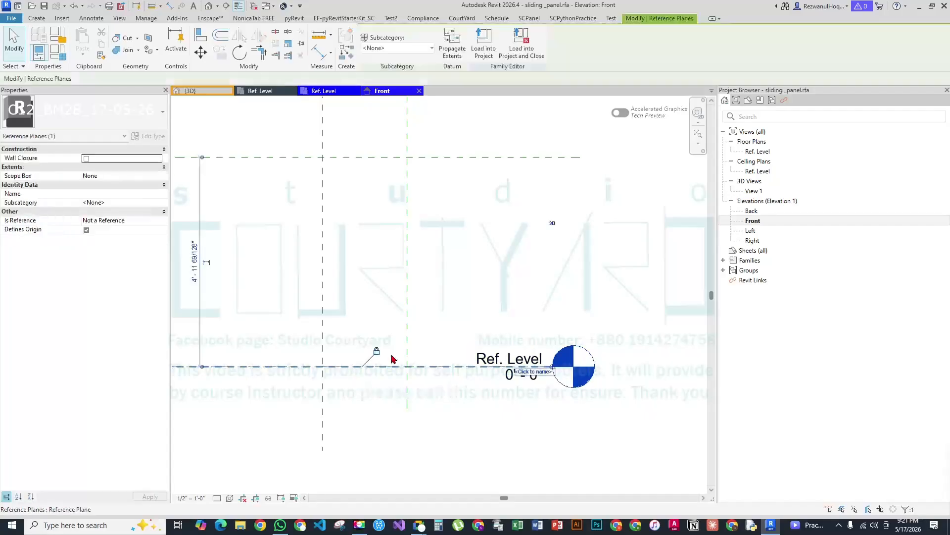
click(458, 412)
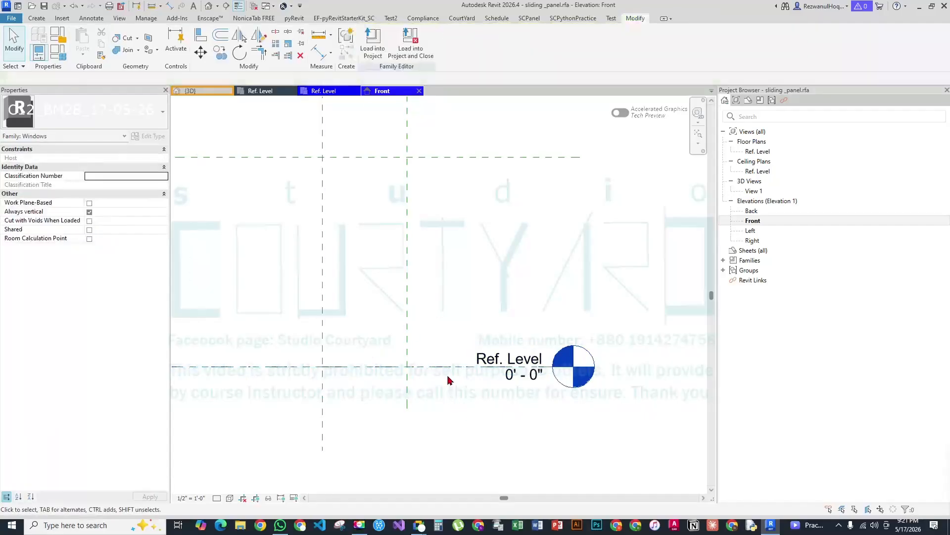
click(421, 367)
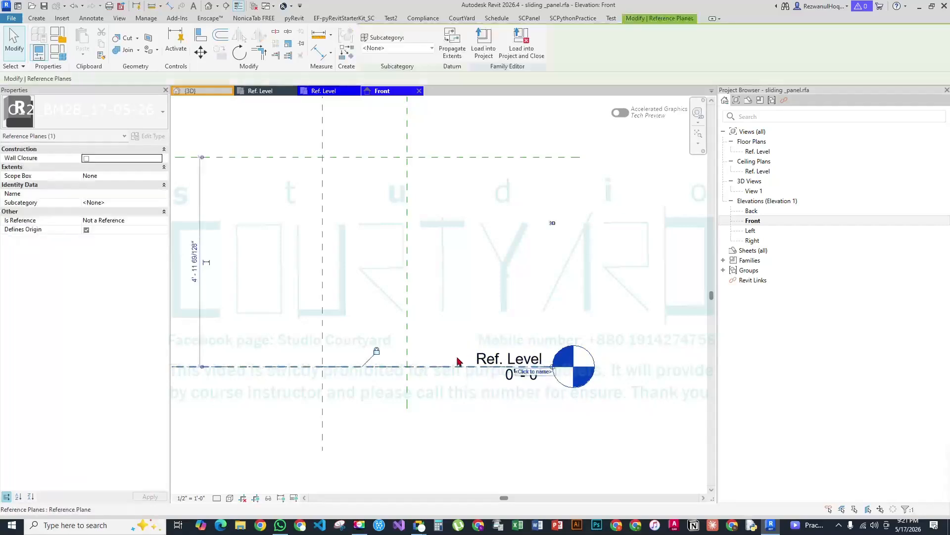
click(336, 424)
scroll(387, 255, up, 2)
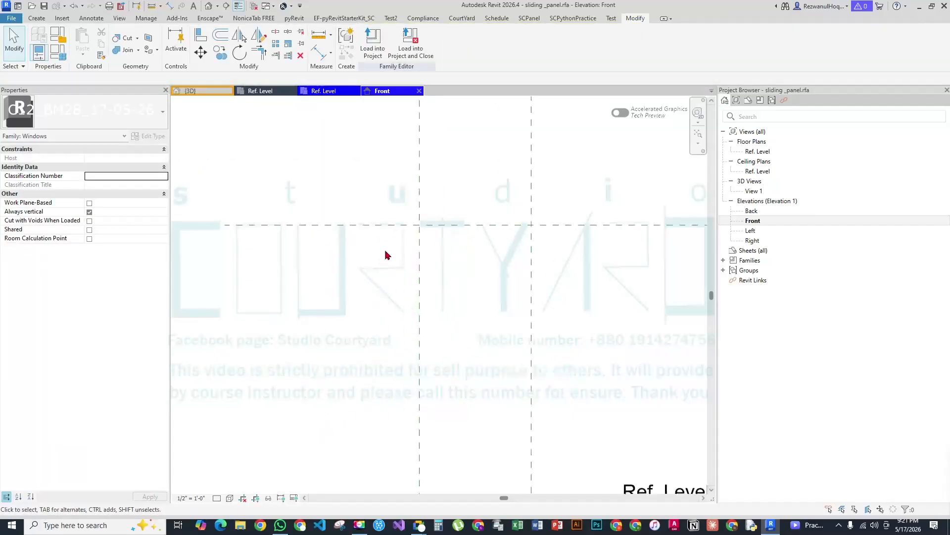
Dimension the vertical distance between the upper horizontal reference plane and the reference plane at the Ref. Level
scroll(381, 226, down, 3)
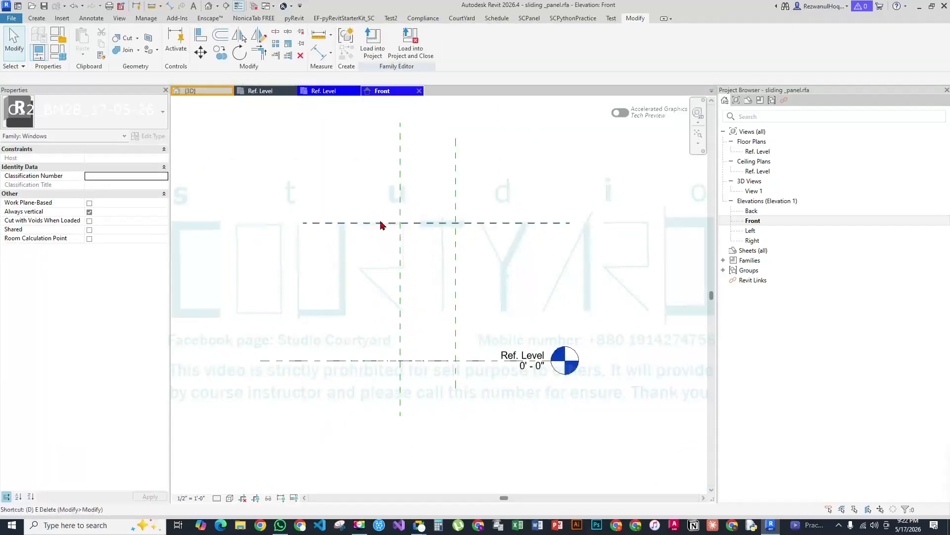
key(d)
key(i)
click(382, 223)
key(Tab)
click(383, 362)
click(379, 297)
key(Escape)
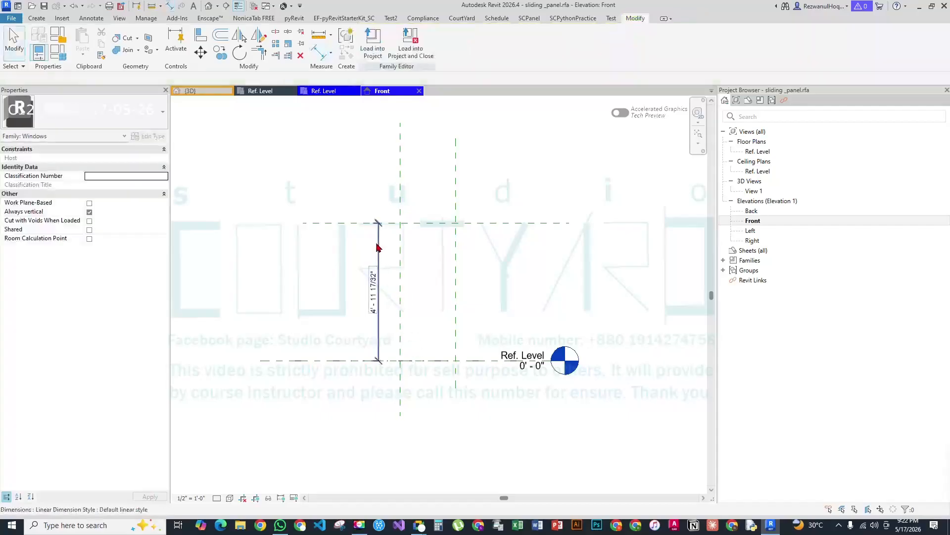
Label the vertical dimension with a new family type parameter named ph
click(379, 247)
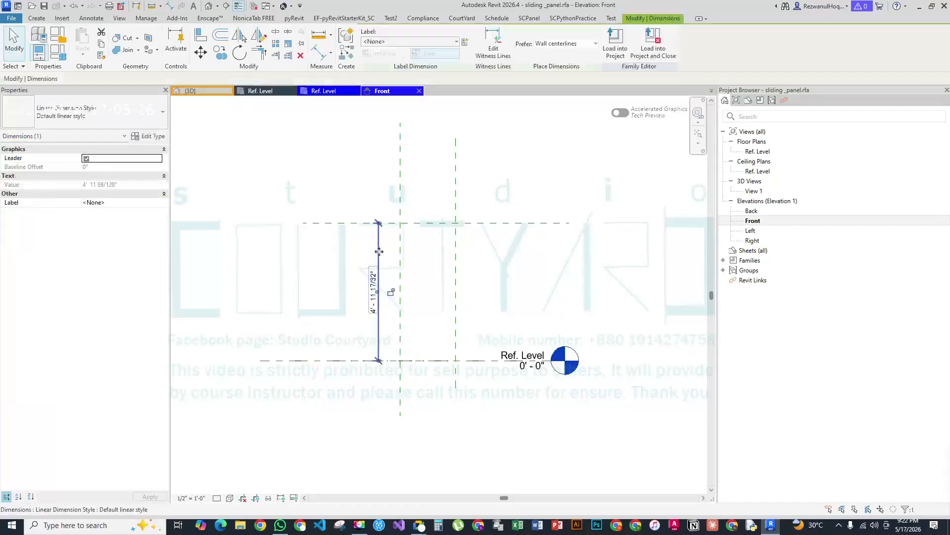
click(465, 42)
text(ph)
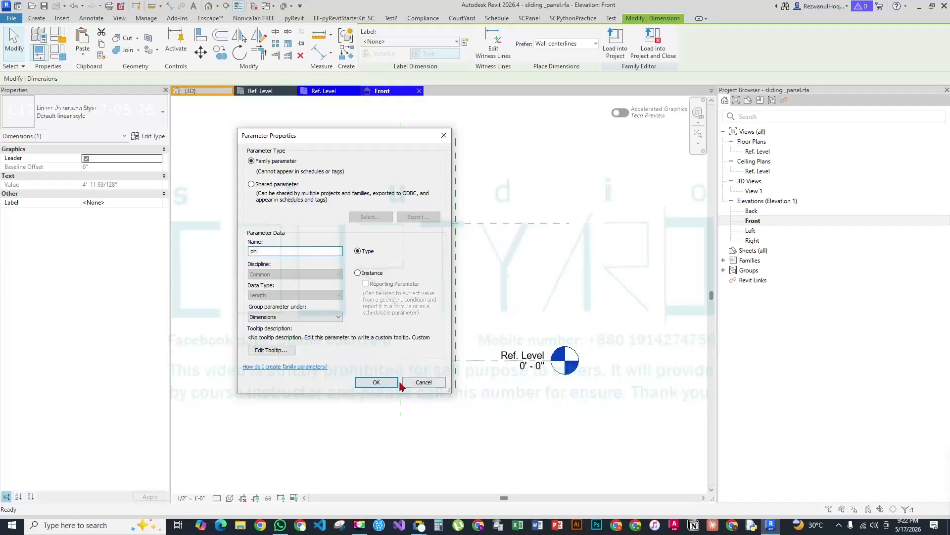
click(375, 383)
click(556, 262)
Set the ph dimension to 4' by moving the upper horizontal reference plane
scroll(453, 263, up, 3)
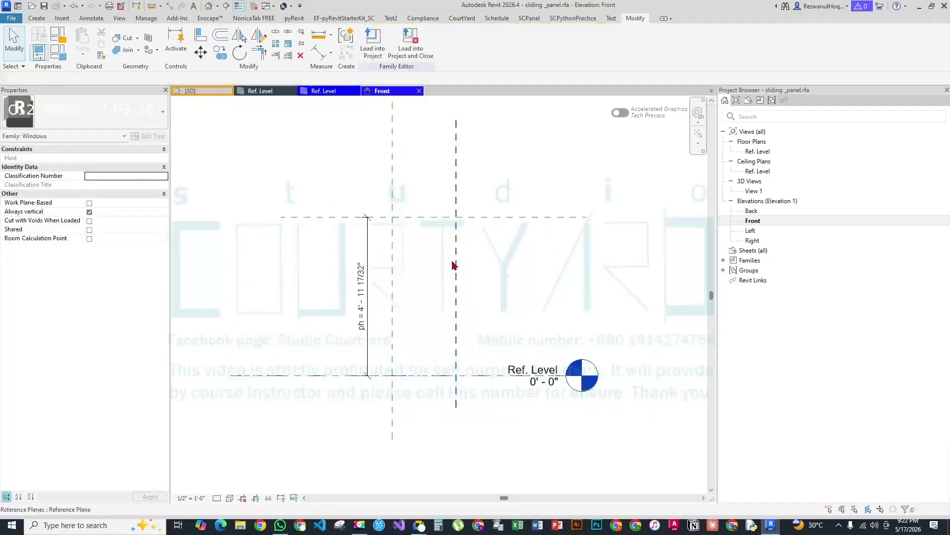
middle_drag(483, 310, 446, 263)
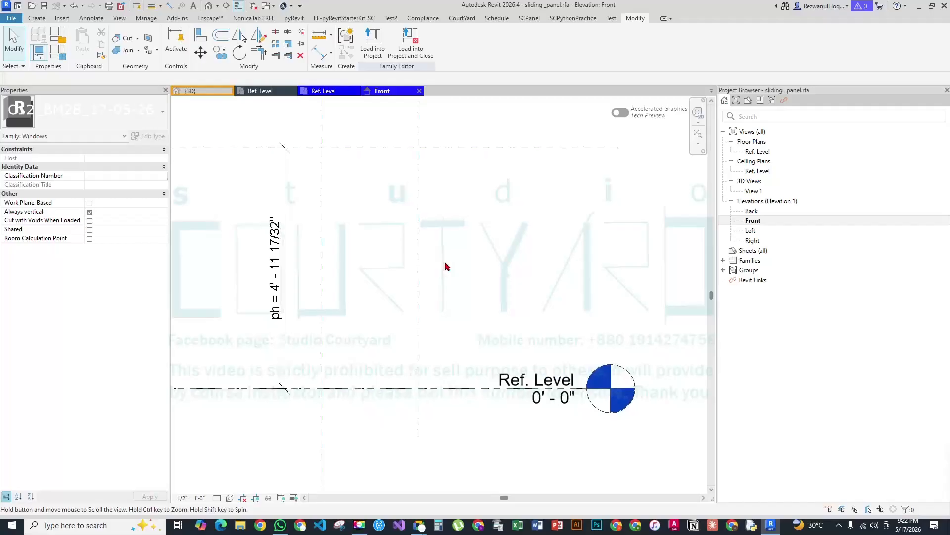
click(342, 147)
click(275, 258)
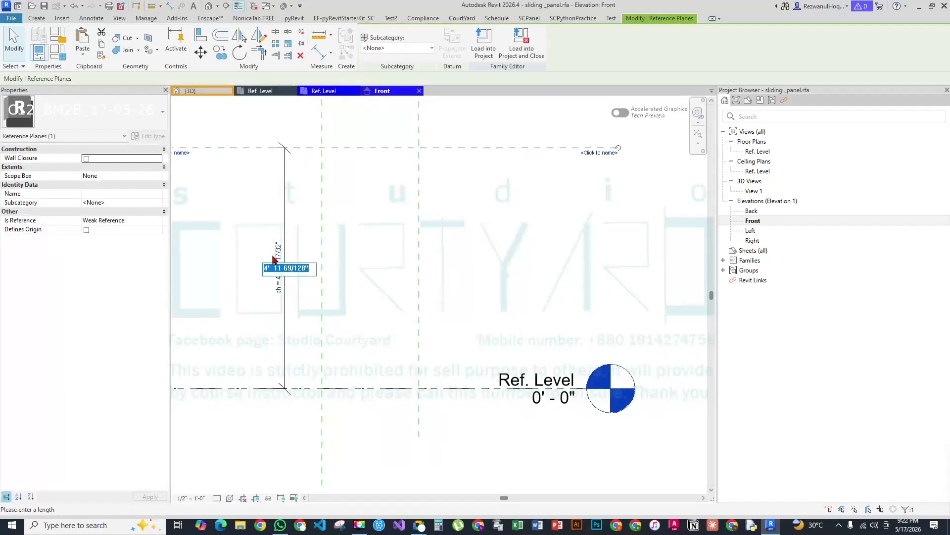
text(4')
key(Return)
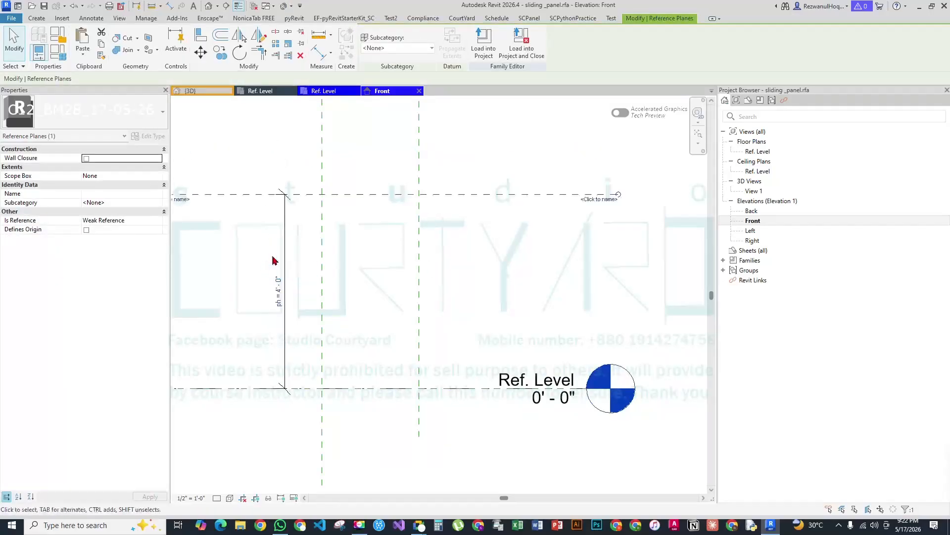
click(524, 270)
scroll(396, 287, down, 3)
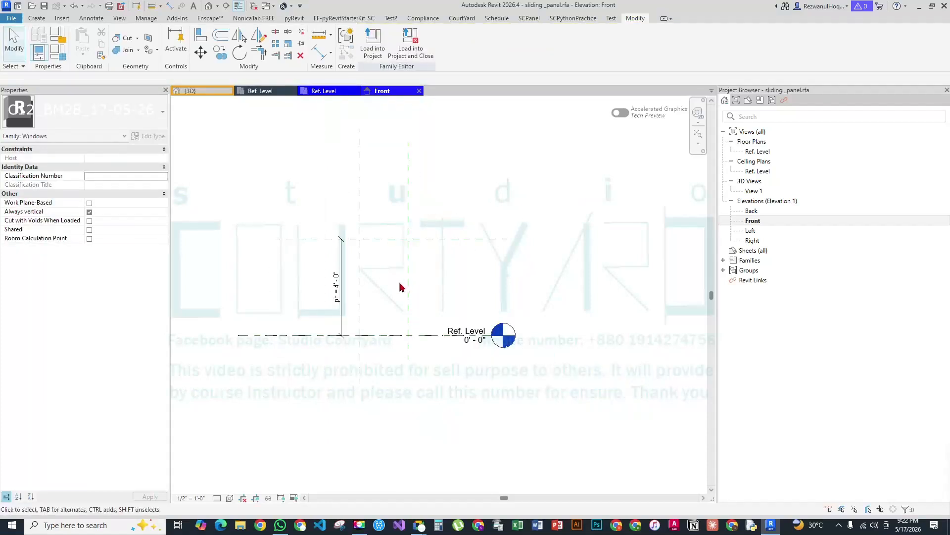
scroll(430, 291, up, 3)
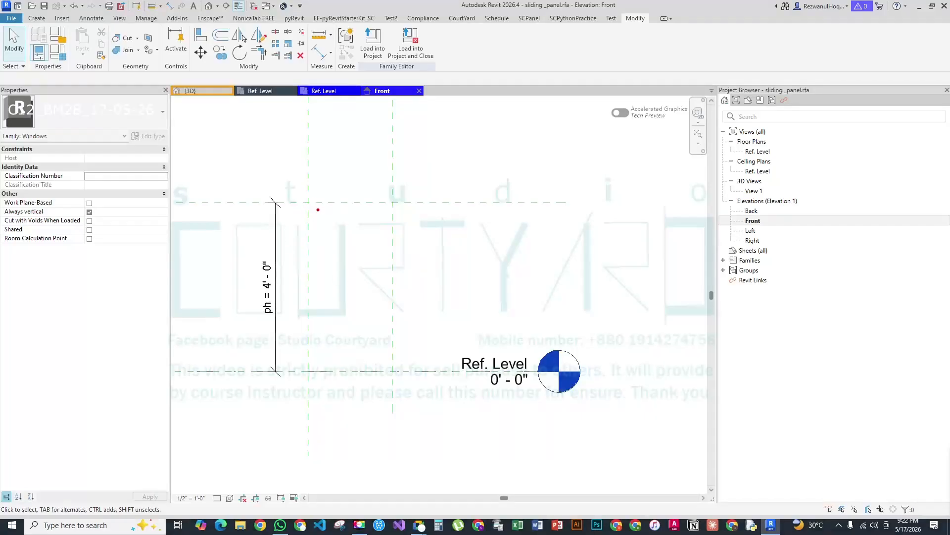
mouse_move(315, 212)
mouse_down()
mouse_move(386, 213)
mouse_move(383, 353)
mouse_move(345, 360)
mouse_up()
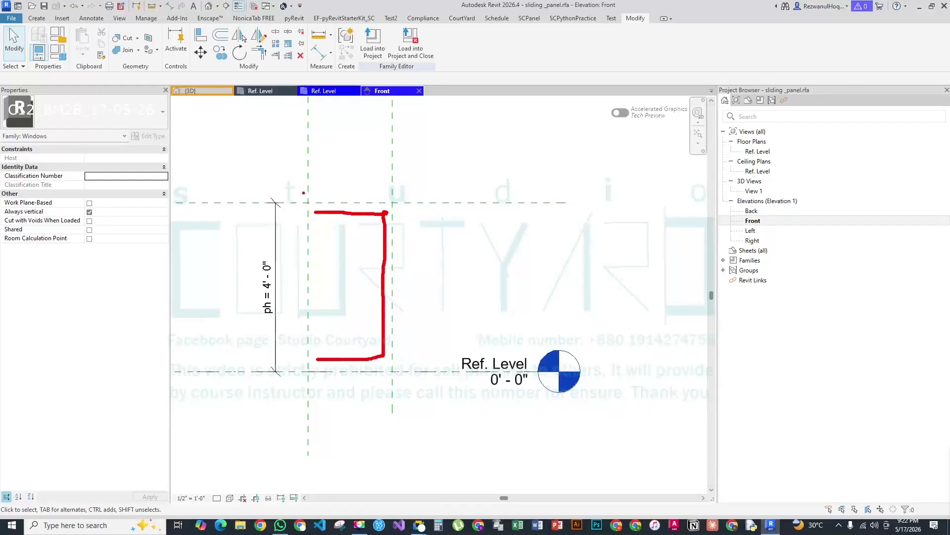
drag(322, 212, 315, 349)
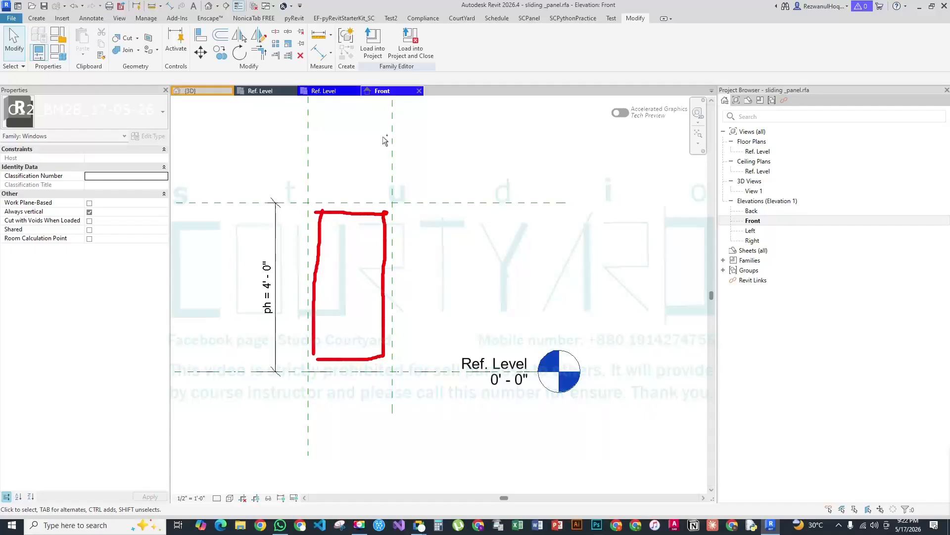
key(Escape)
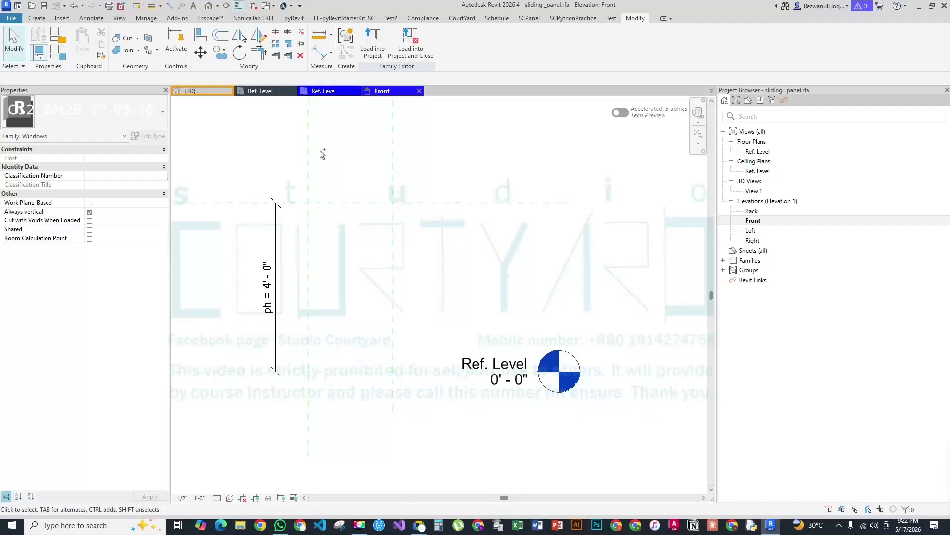
Draw two vertical reference planes inside the existing vertical pair, about 3" from the left plane and about 2" from the right plane
key(r)
key(p)
click(320, 167)
click(319, 431)
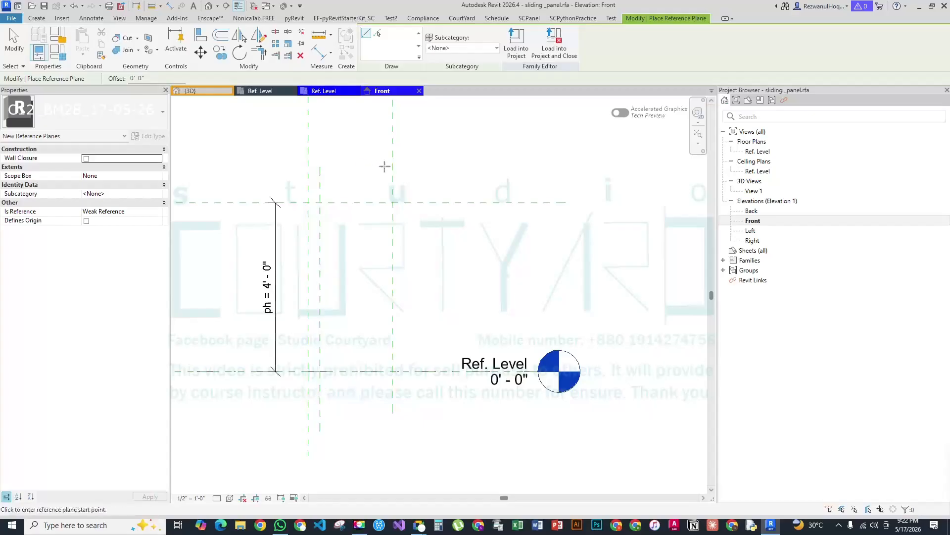
click(386, 167)
click(386, 447)
Draw two horizontal reference planes, one about 3" below the upper plane and one about 3" above the Ref. Level
click(499, 212)
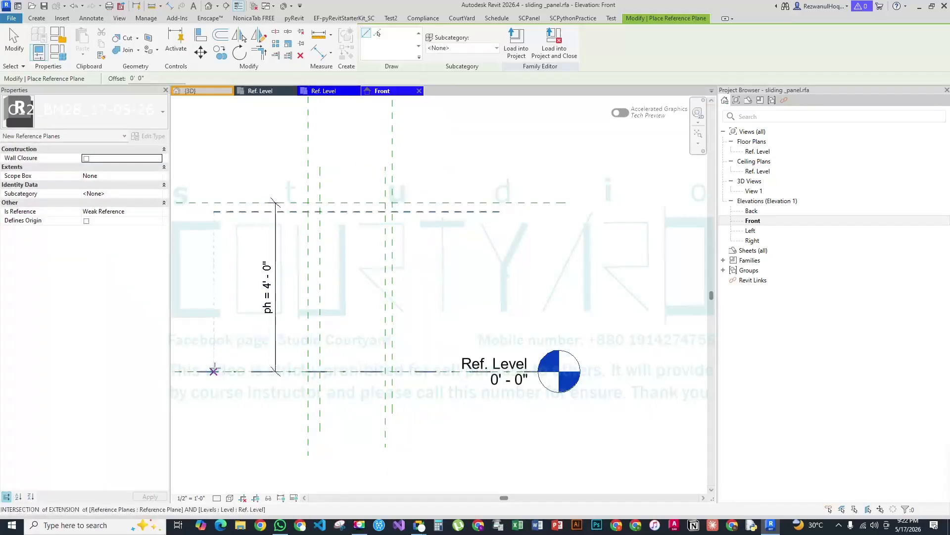
click(176, 361)
click(440, 361)
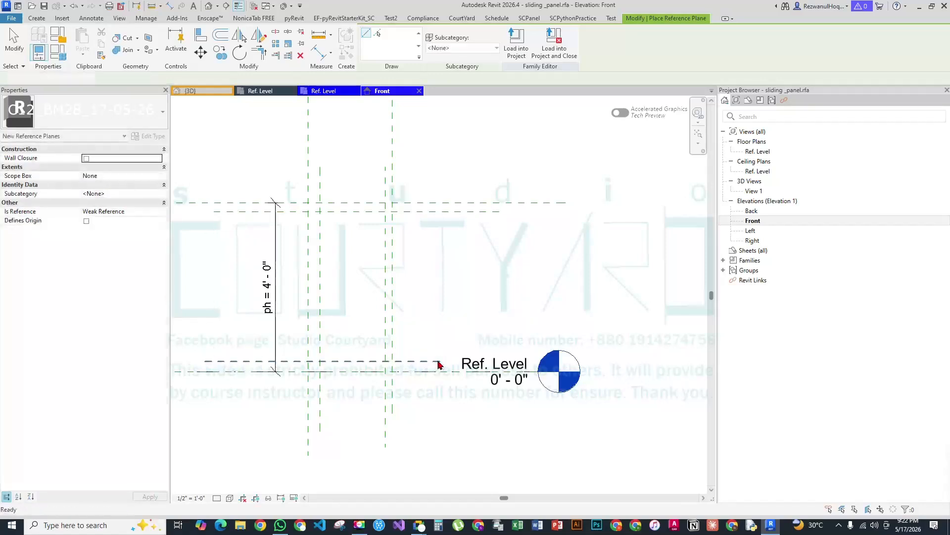
key(Escape)
Dimension the gap between the outer and inner vertical reference planes on both the left and right sides
key(d)
key(i)
scroll(324, 422, up, 1)
scroll(324, 416, up, 2)
click(295, 366)
scroll(318, 367, down, 2)
click(317, 374)
scroll(318, 373, down, 1)
click(312, 448)
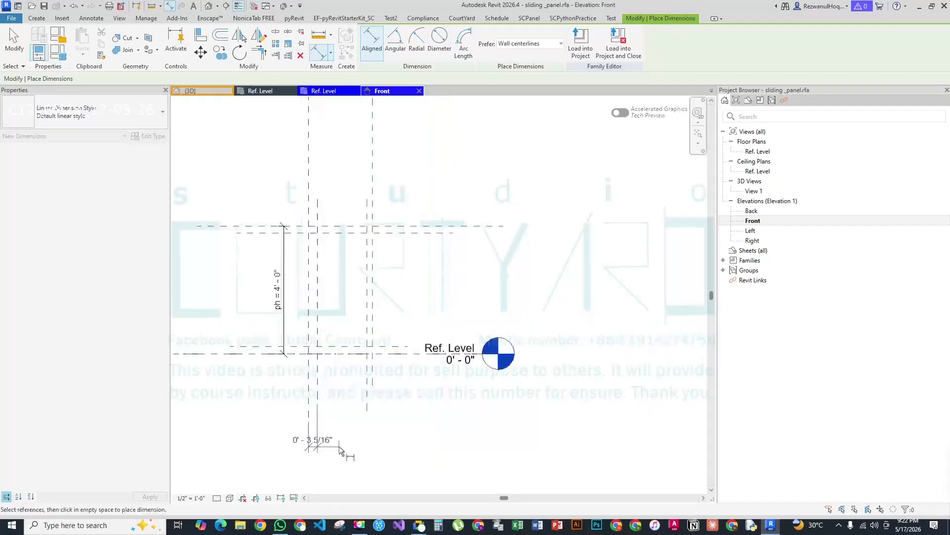
click(371, 377)
click(367, 372)
click(370, 439)
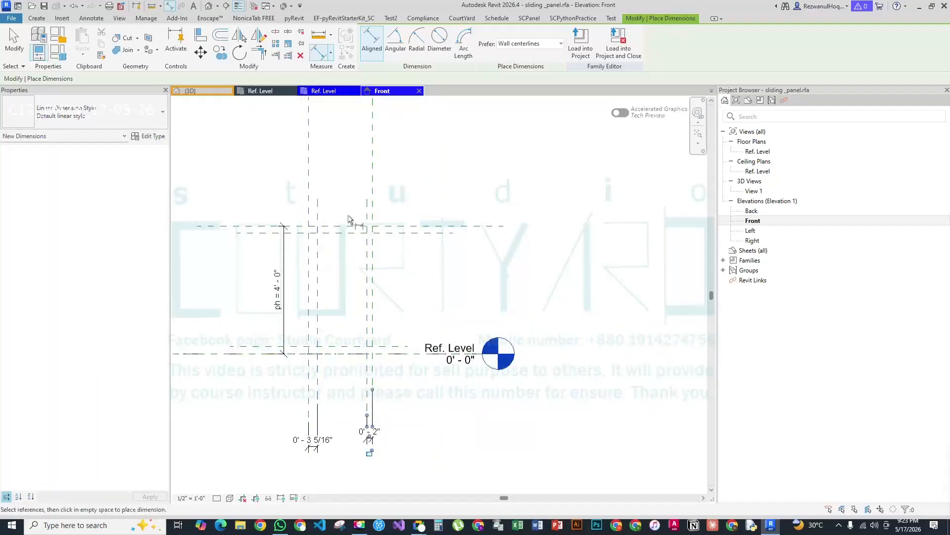
Dimension the gap between the outer and inner horizontal reference planes at both the upper plane and the Ref. Level
click(390, 232)
click(390, 226)
click(409, 228)
click(396, 354)
click(399, 346)
click(404, 347)
key(Escape)
key(Escape)
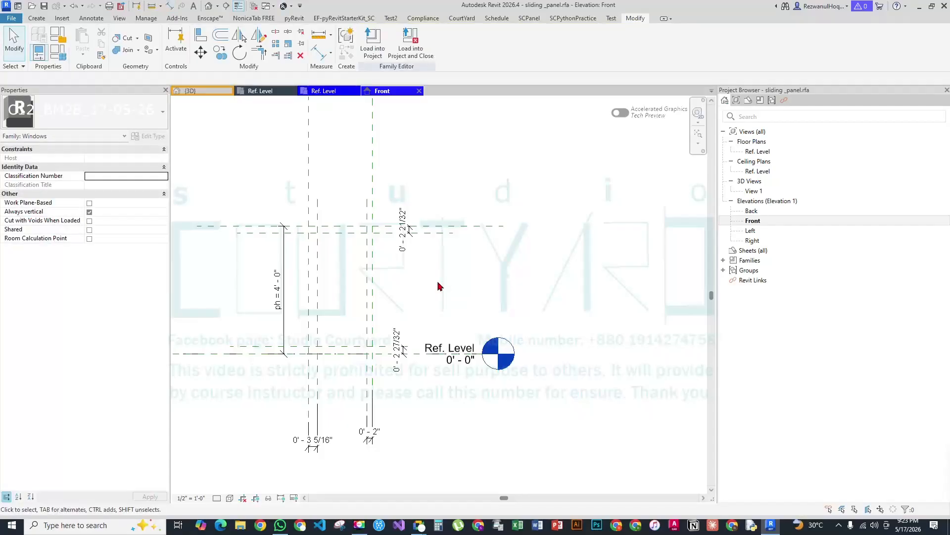
Label all four frame gap dimensions with one new family type parameter named fw
click(405, 230)
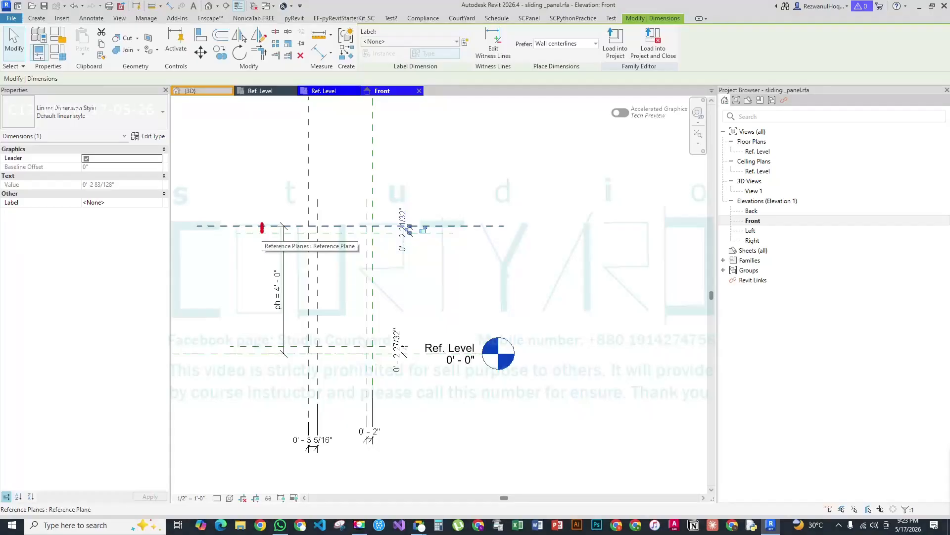
click(417, 245)
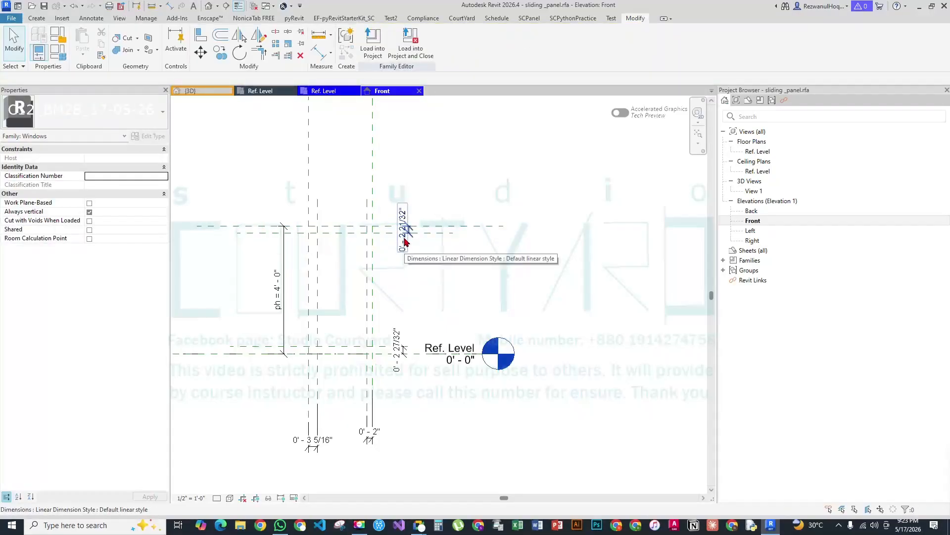
click(403, 247)
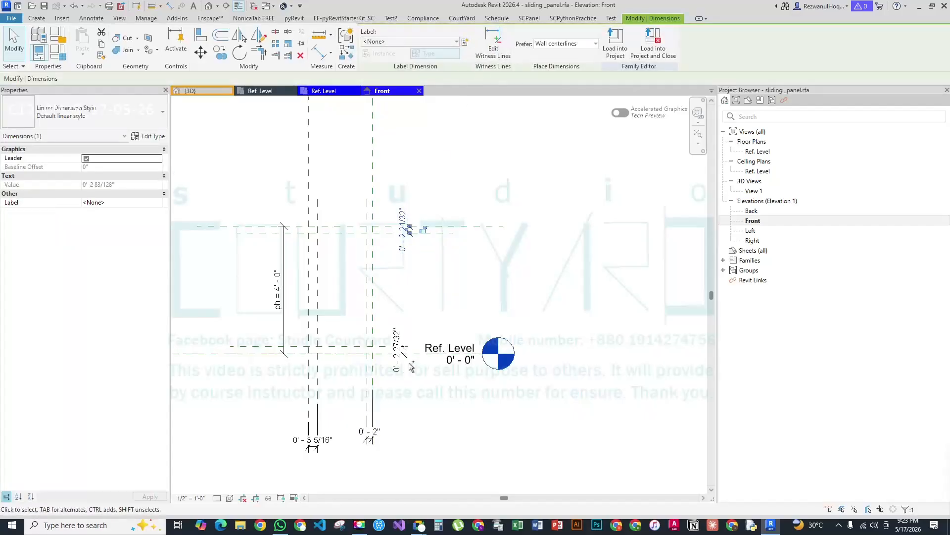
ctrl+click(374, 441)
ctrl+click(312, 440)
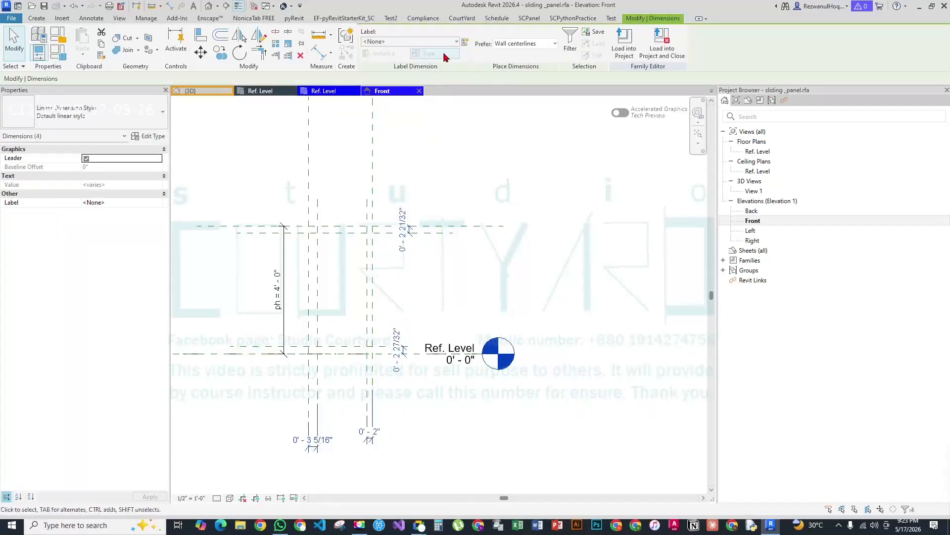
click(465, 41)
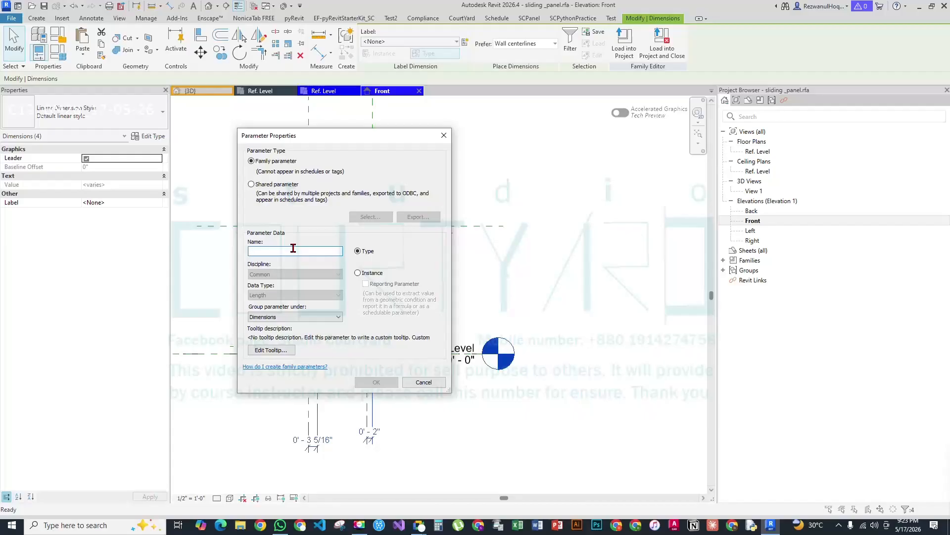
text(fw)
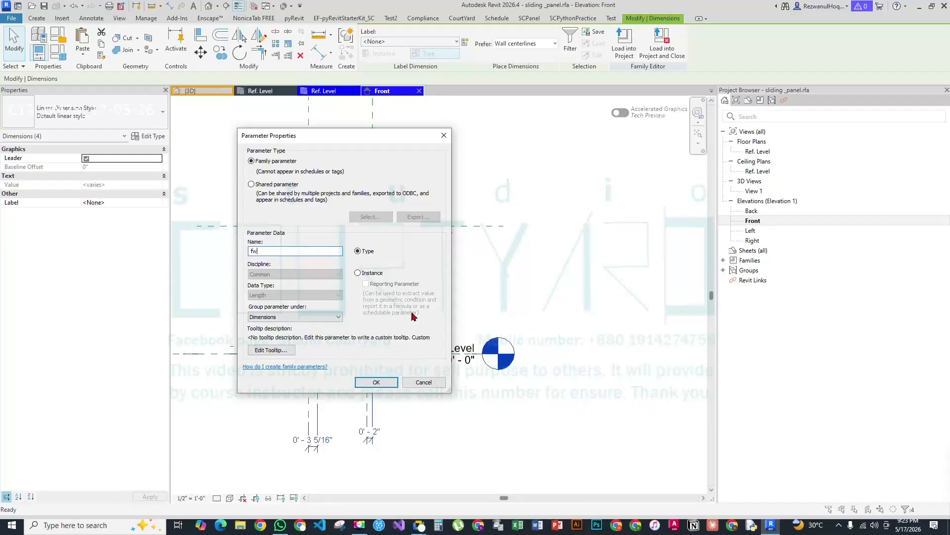
click(375, 382)
Set the fw dimension to 2" by editing the labelled dimension at the upper reference planes
click(403, 216)
click(403, 216)
click(403, 215)
text(2)
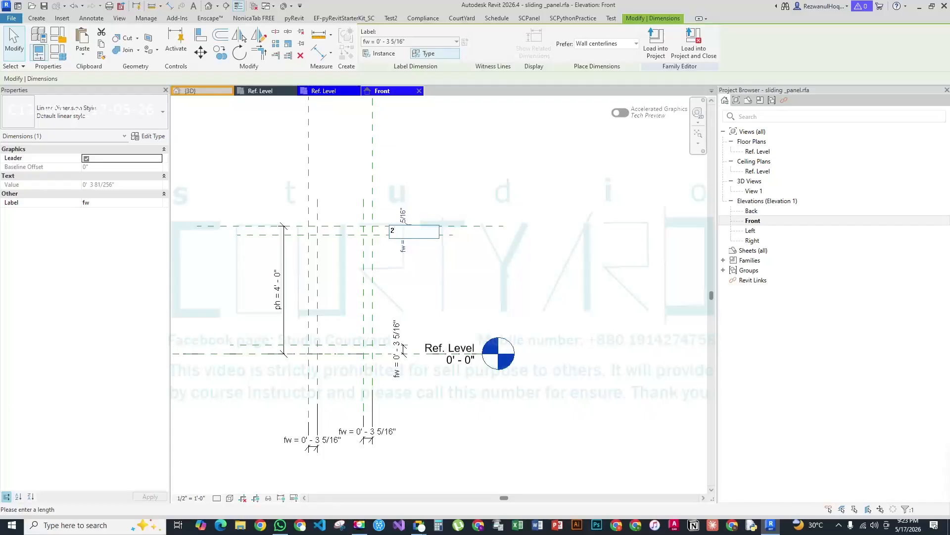
text(")
key(Return)
click(469, 132)
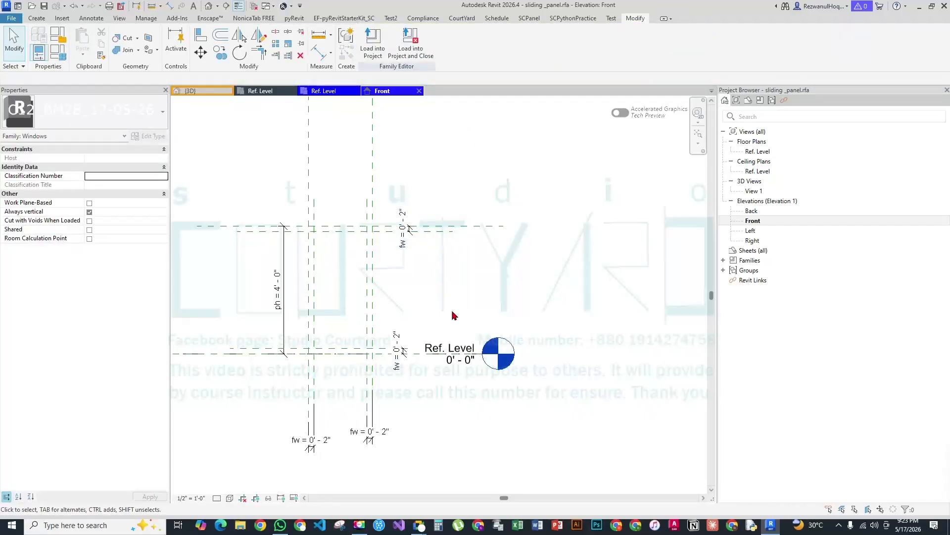
Start a solid extrusion sketch for the panel frame in the Front elevation
scroll(432, 265, up, 2)
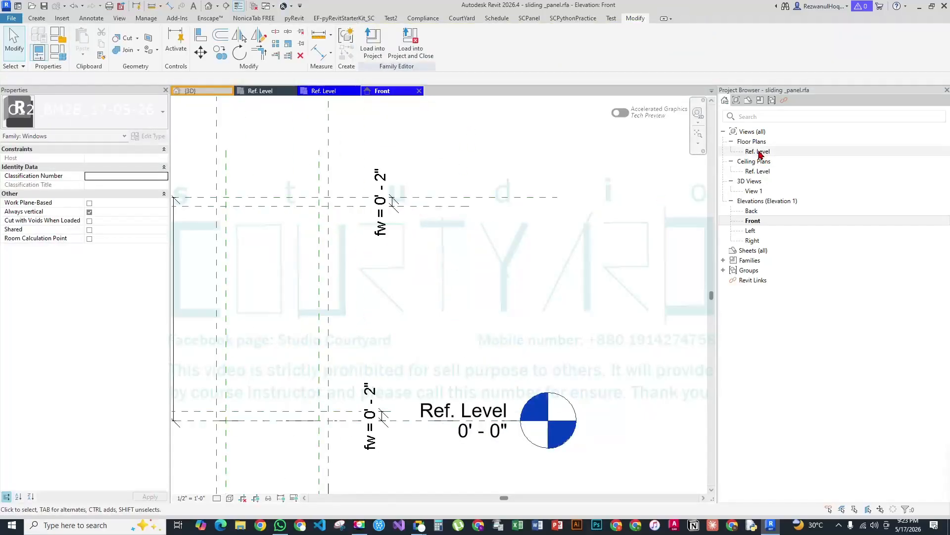
scroll(278, 354, down, 3)
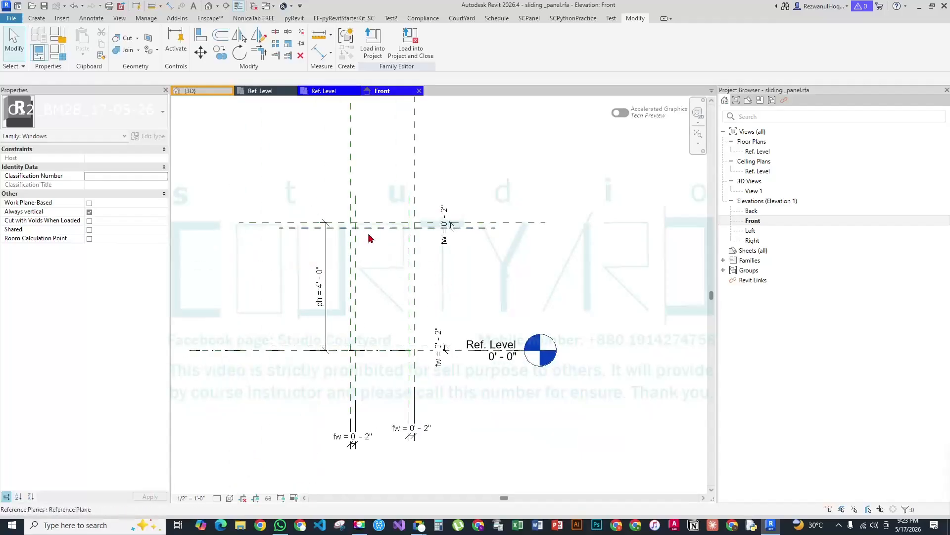
scroll(373, 361, up, 3)
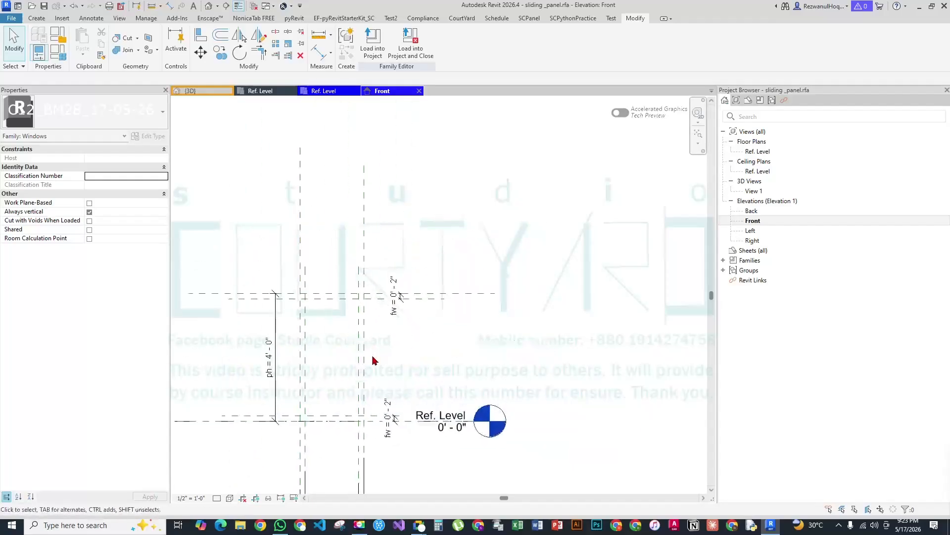
click(40, 20)
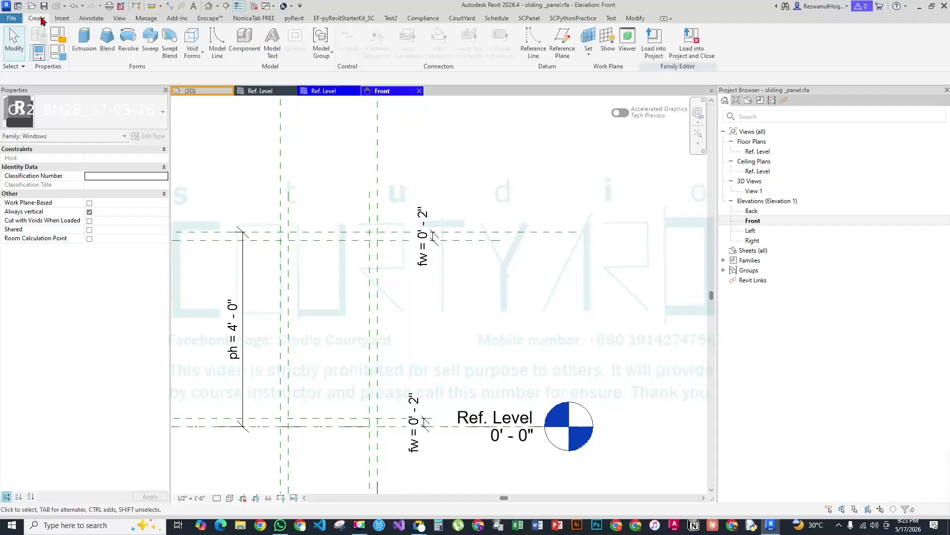
click(84, 34)
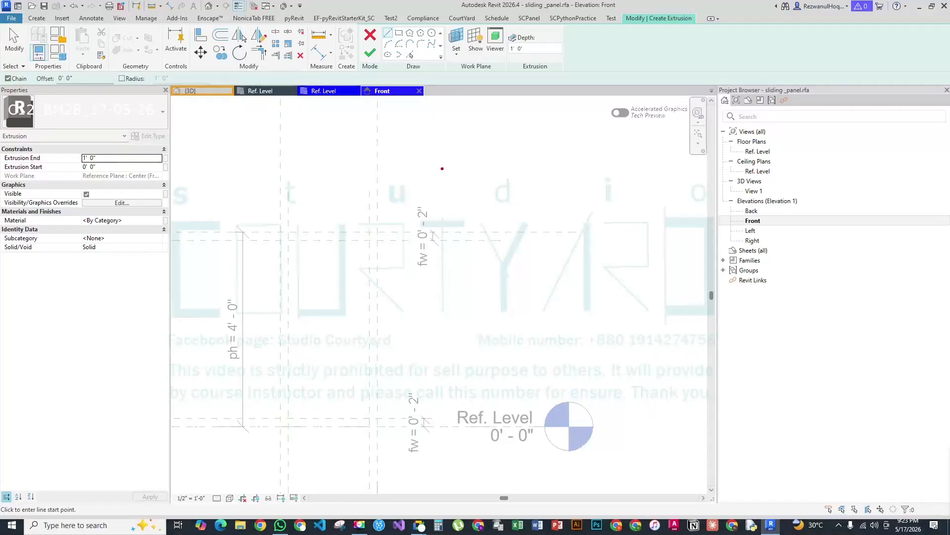
mouse_move(444, 167)
mouse_down()
mouse_move(457, 348)
mouse_move(551, 348)
mouse_move(556, 268)
mouse_move(546, 157)
mouse_move(459, 162)
mouse_up()
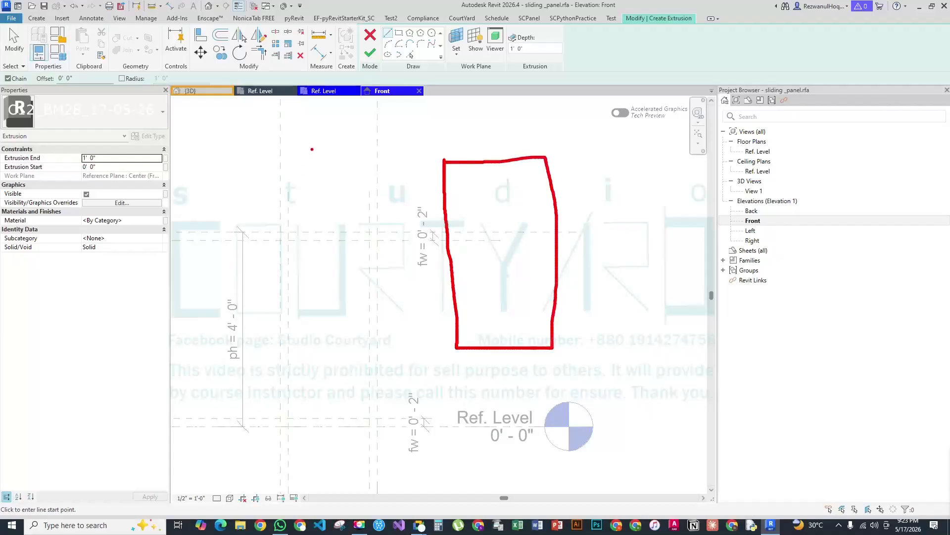
drag(312, 149, 265, 215)
drag(313, 147, 317, 376)
drag(266, 214, 277, 450)
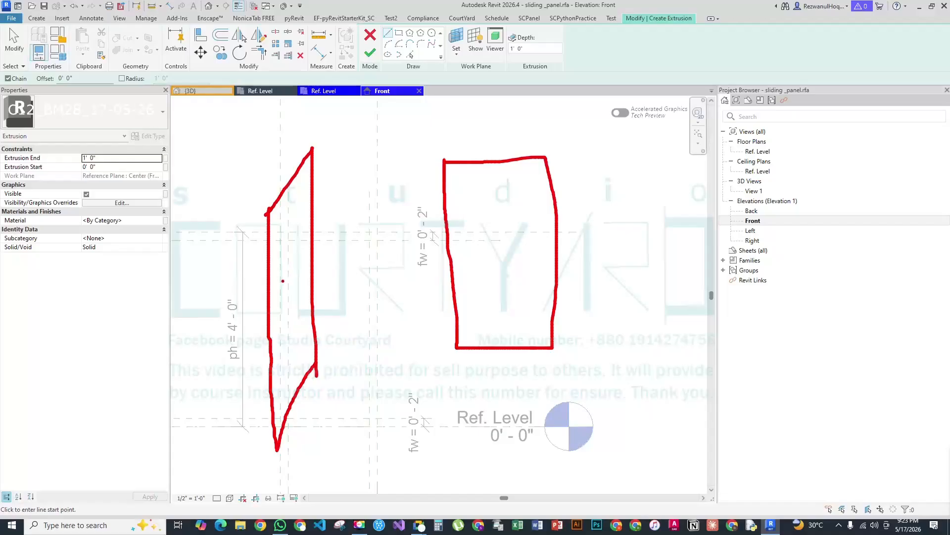
mouse_move(283, 280)
mouse_down()
mouse_move(225, 281)
mouse_move(237, 266)
mouse_move(343, 267)
mouse_up()
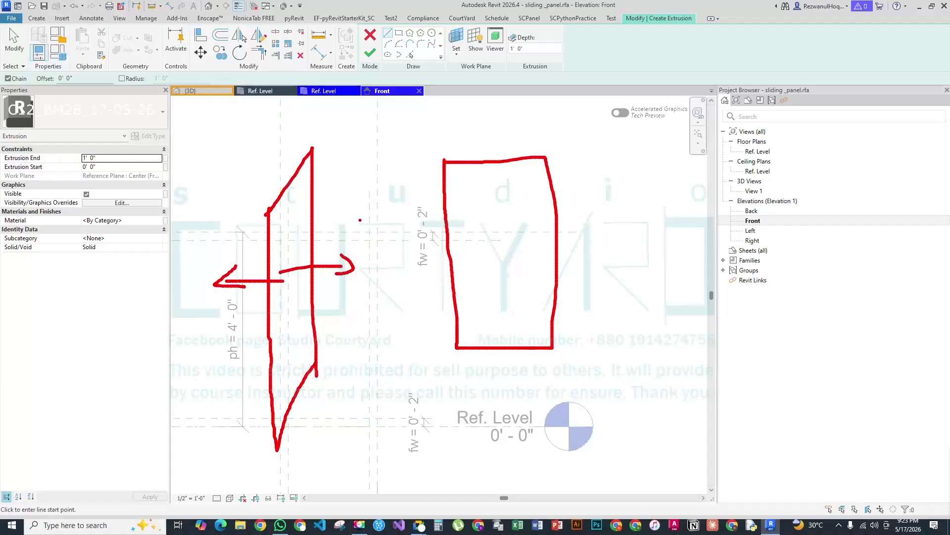
key(Escape)
key(Escape)
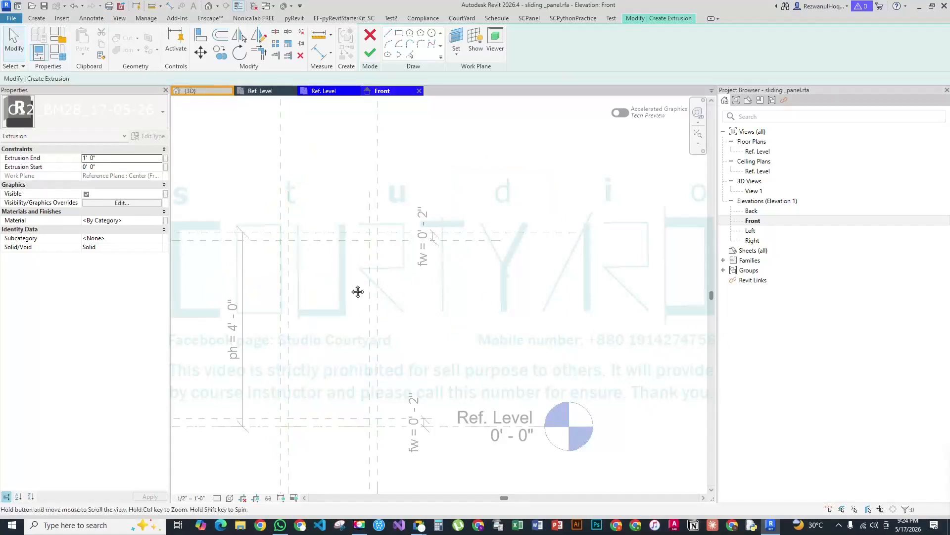
middle_drag(369, 310, 353, 283)
click(36, 18)
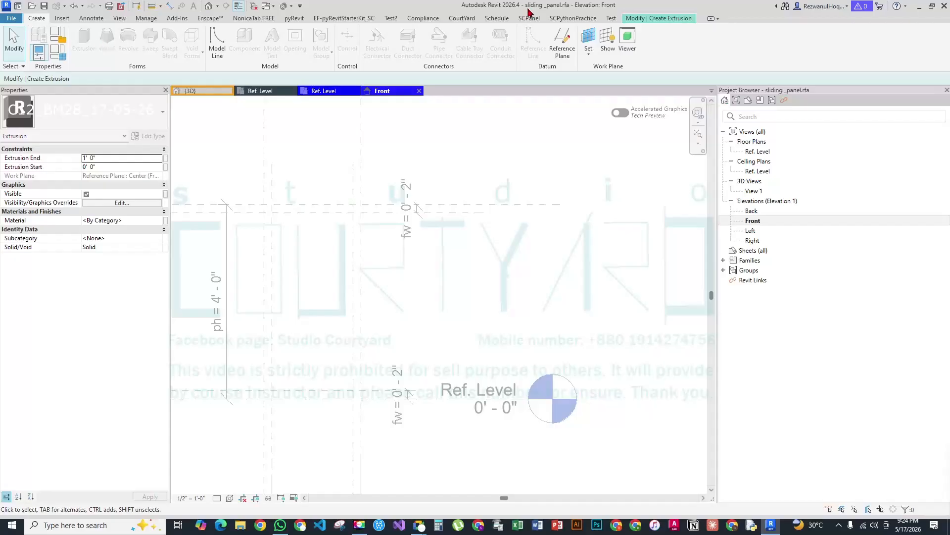
click(656, 19)
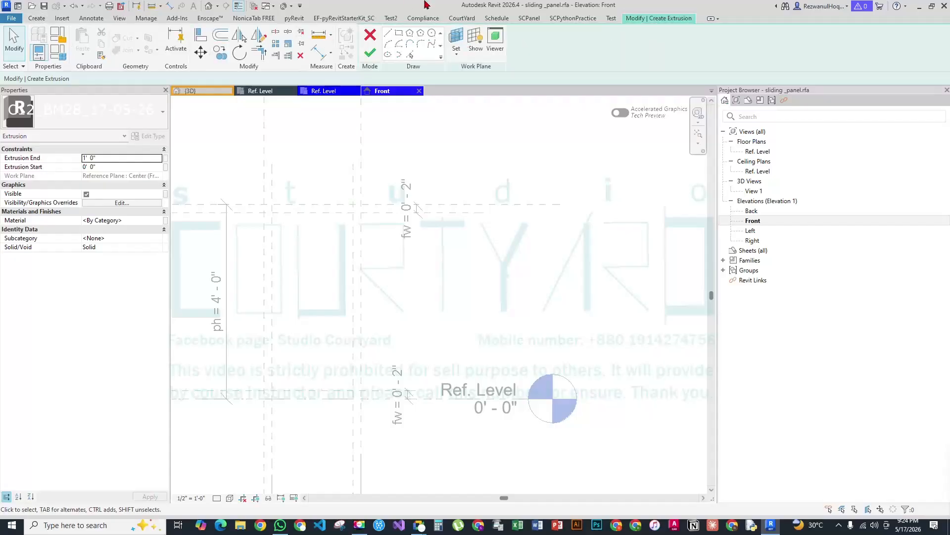
Sketch a 2' by 4' rectangle between the outer vertical reference planes, from the upper reference plane down to the Ref. Level
click(399, 33)
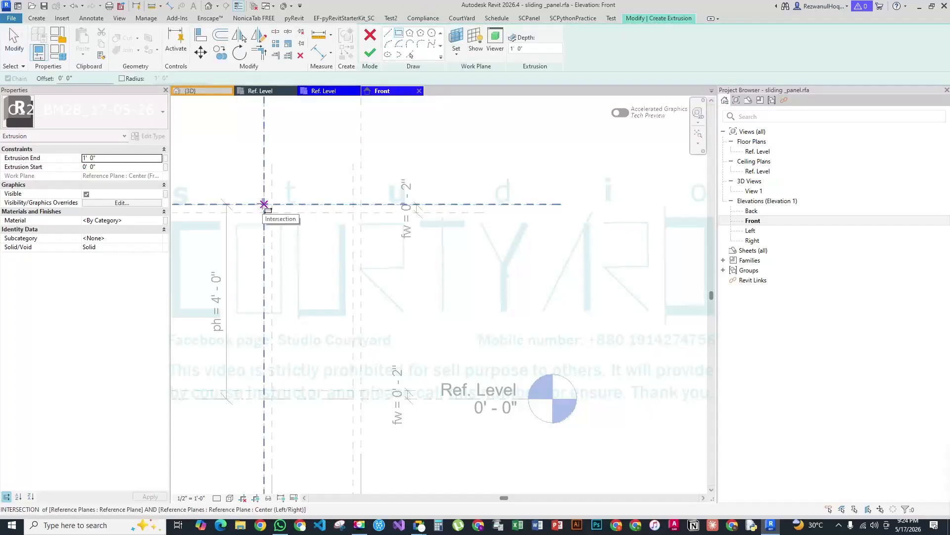
middle_drag(323, 254, 417, 246)
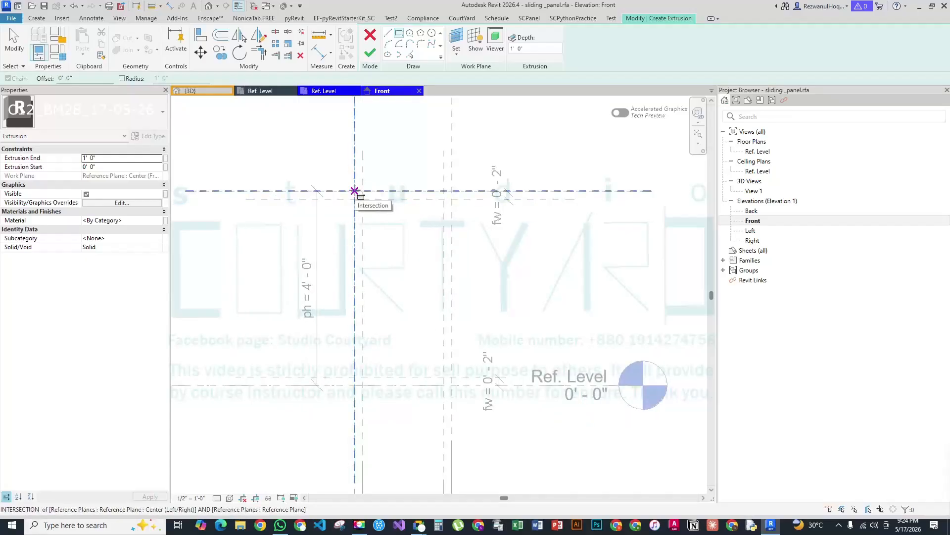
click(355, 191)
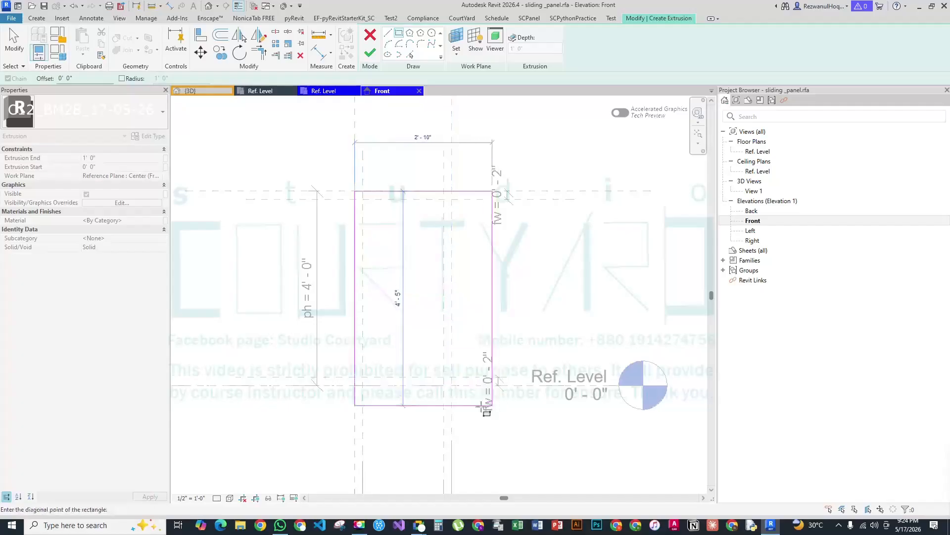
click(452, 385)
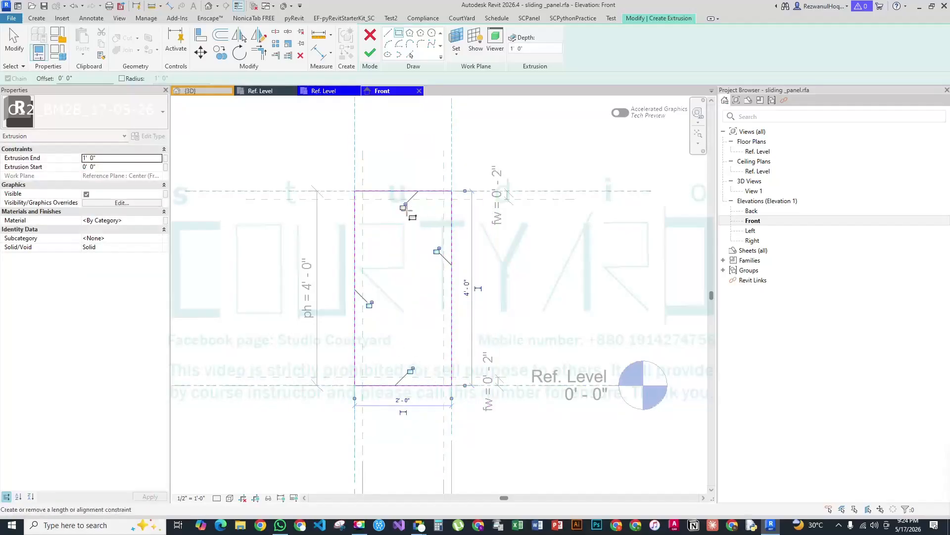
Lock the rectangle's left, upper and right edges to their reference planes and inspect the lower edge at the Ref. Level
click(370, 303)
click(403, 205)
click(436, 250)
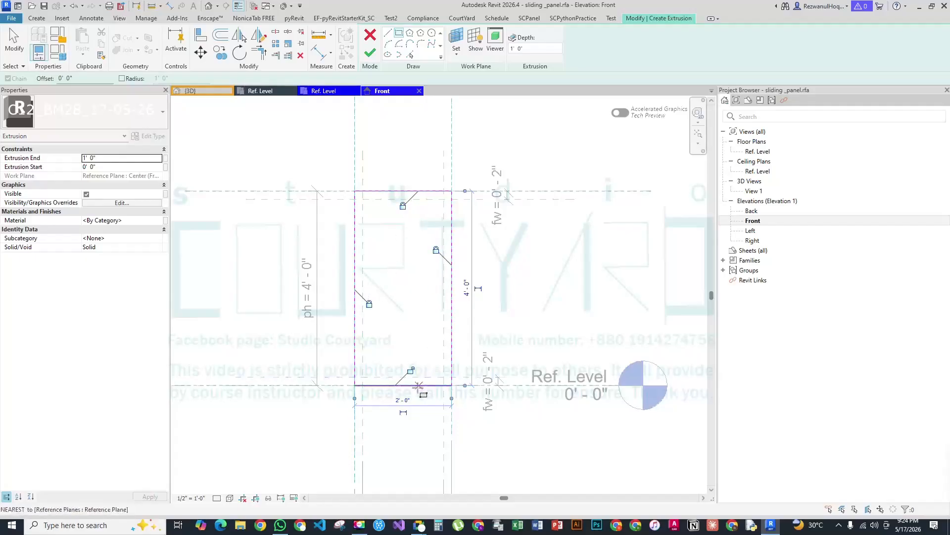
scroll(451, 403, up, 4)
key(Escape)
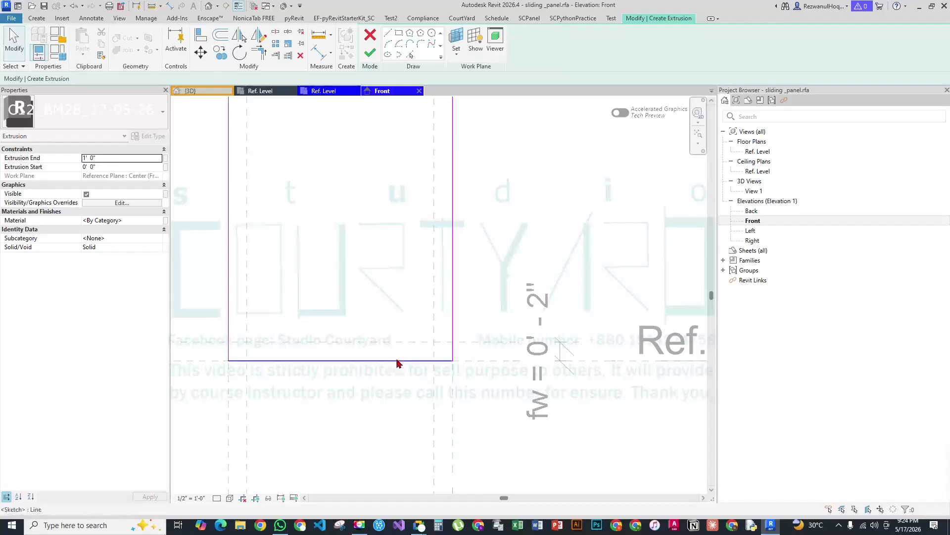
click(391, 361)
key(Escape)
scroll(438, 337, down, 4)
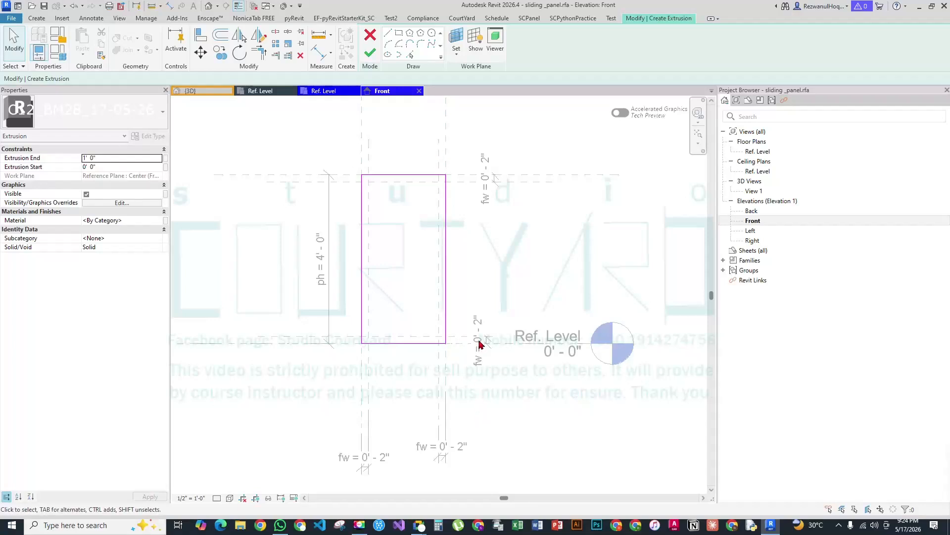
Make automatic sketch dimensions visible in the Front elevation's annotation visibility overrides
key(v)
key(v)
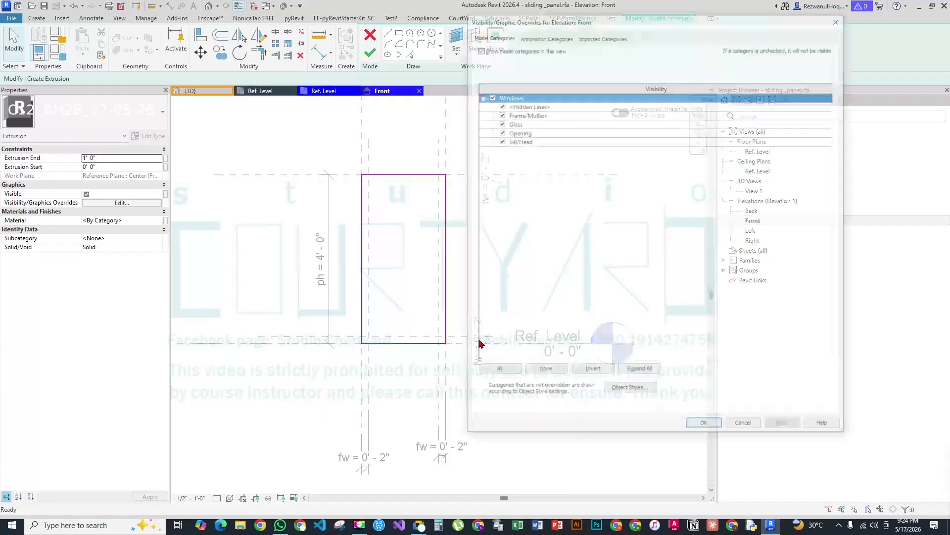
click(540, 36)
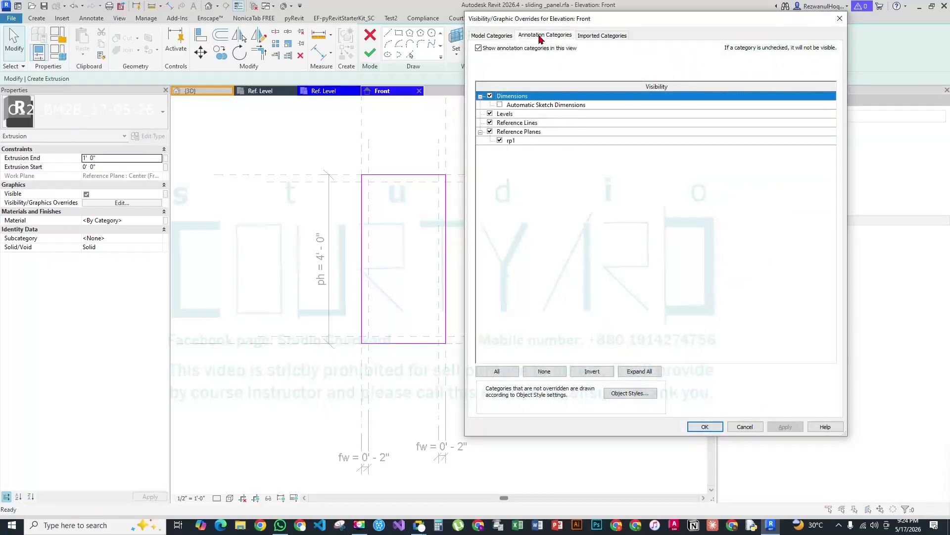
click(500, 105)
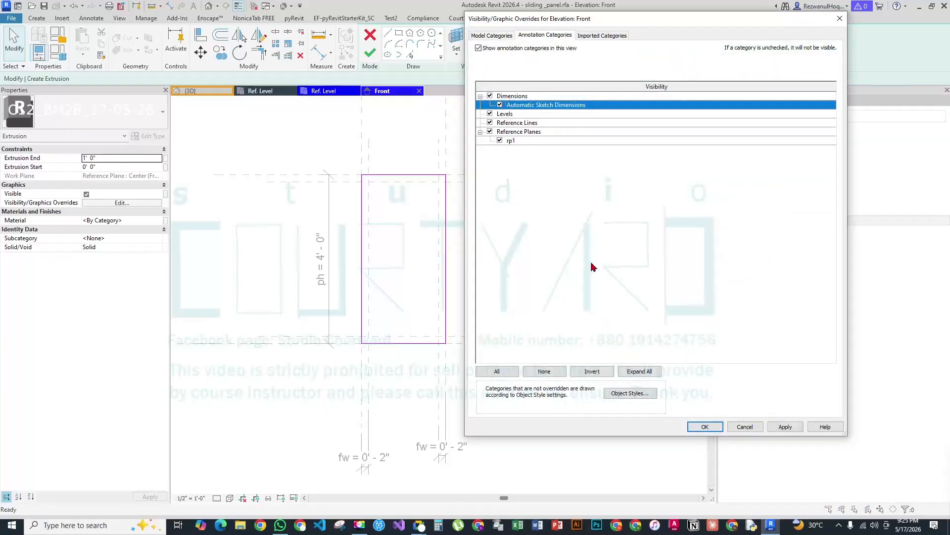
click(703, 427)
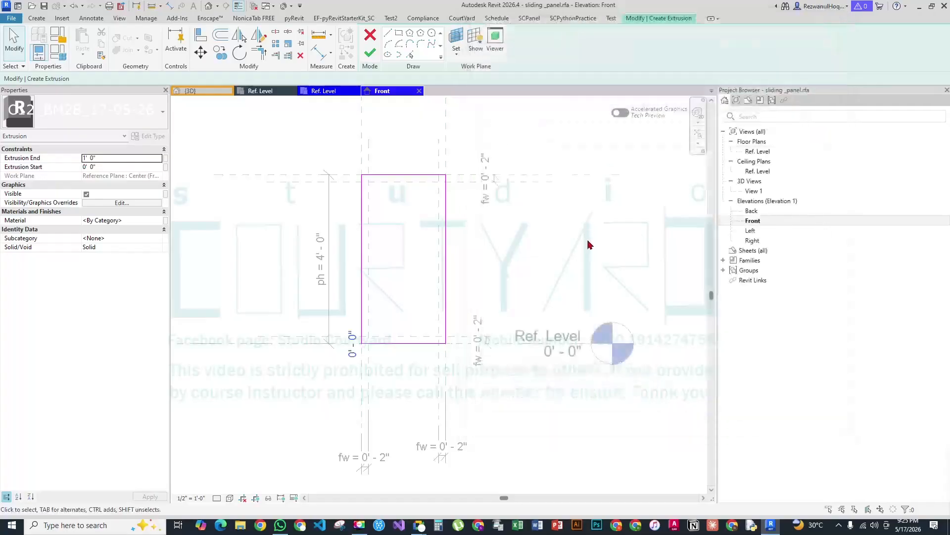
Align the outer rectangle's lower edge to the reference plane at the Ref. Level with locking enabled
scroll(359, 356, up, 3)
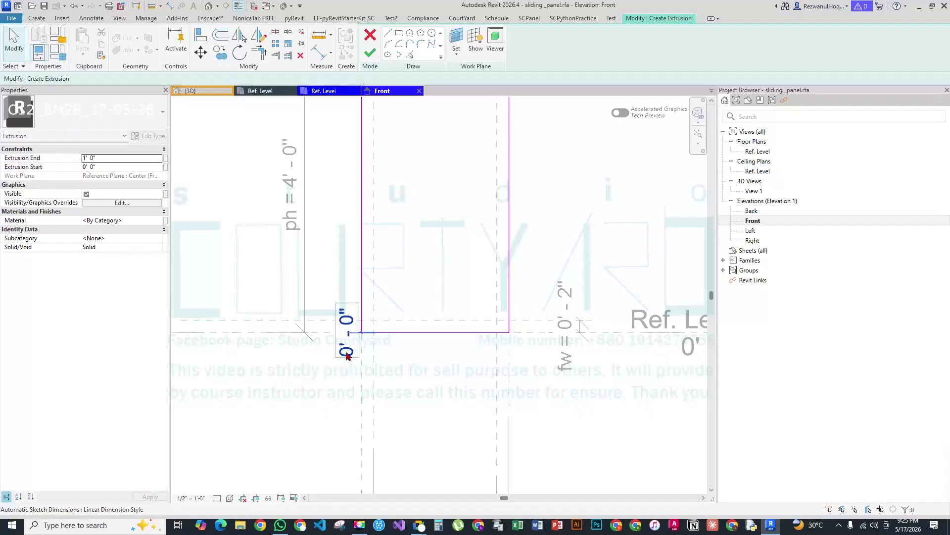
click(406, 332)
click(536, 332)
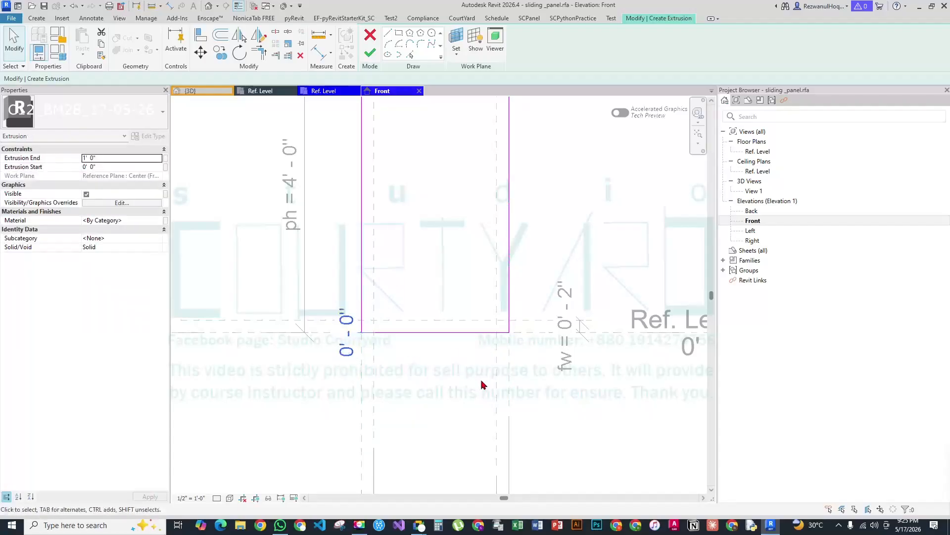
key(Escape)
key(a)
key(l)
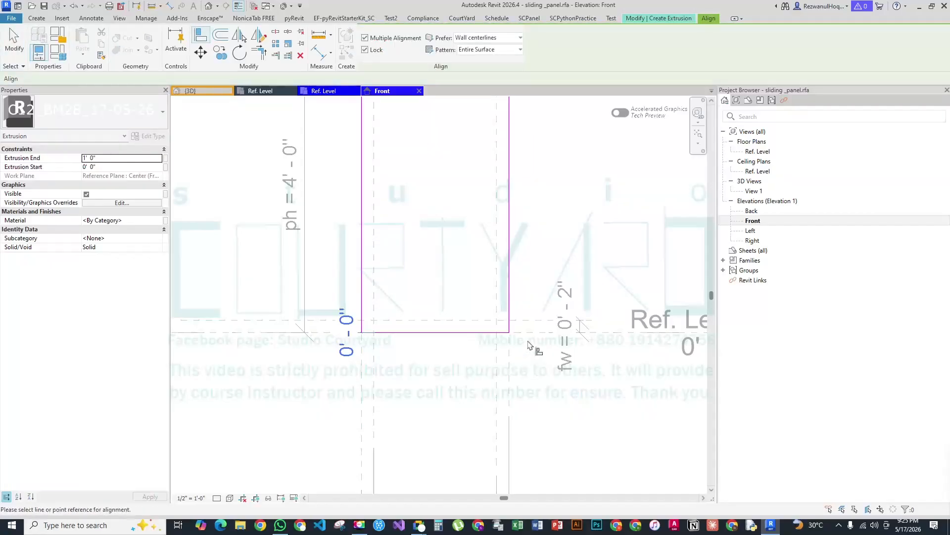
key(Tab)
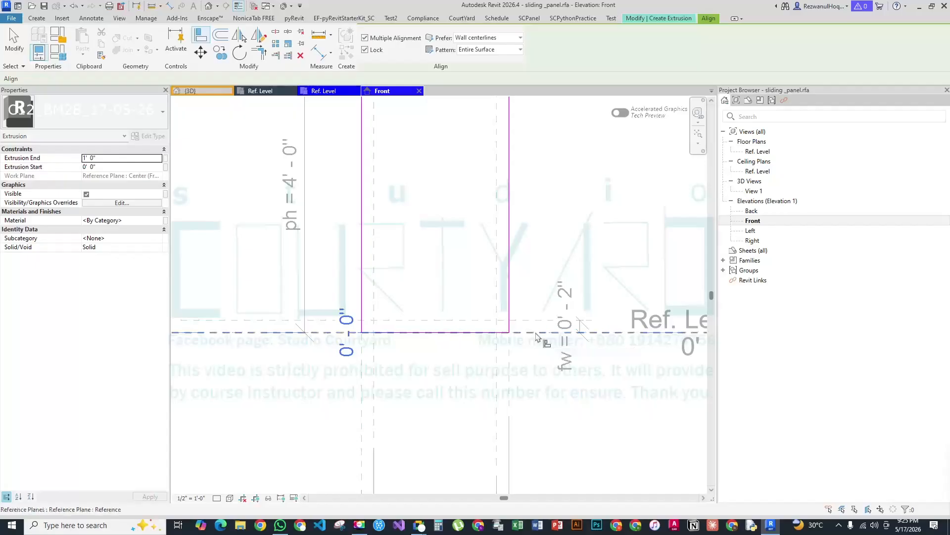
click(536, 337)
click(460, 332)
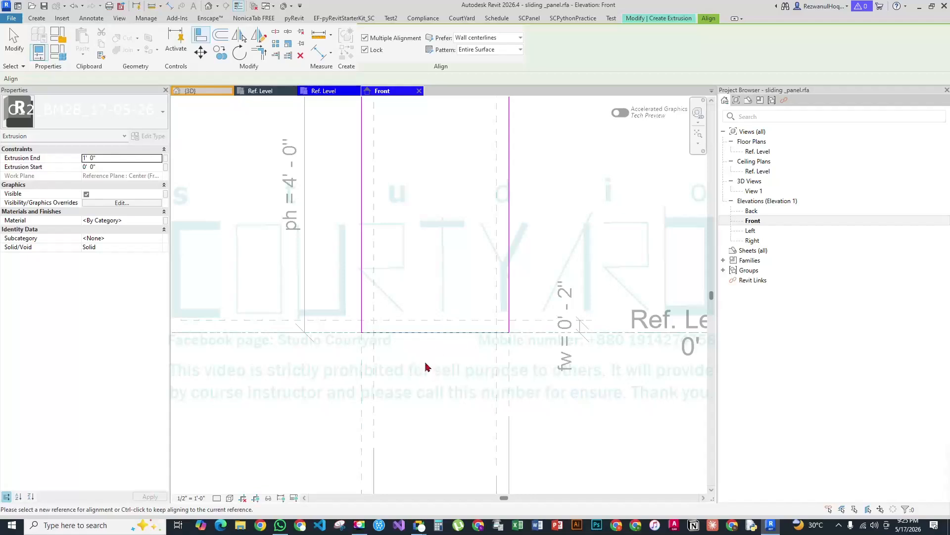
key(Escape)
middle_drag(438, 264, 409, 352)
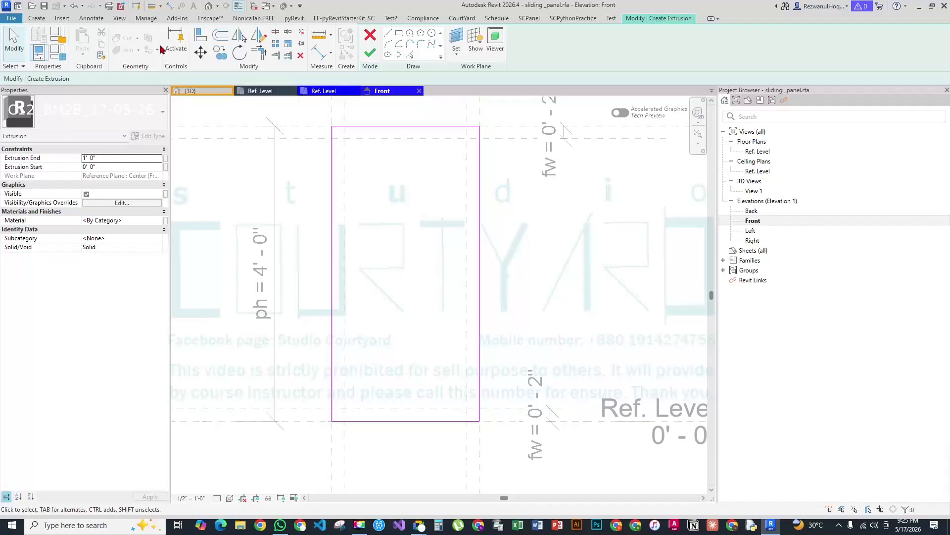
key(a)
key(l)
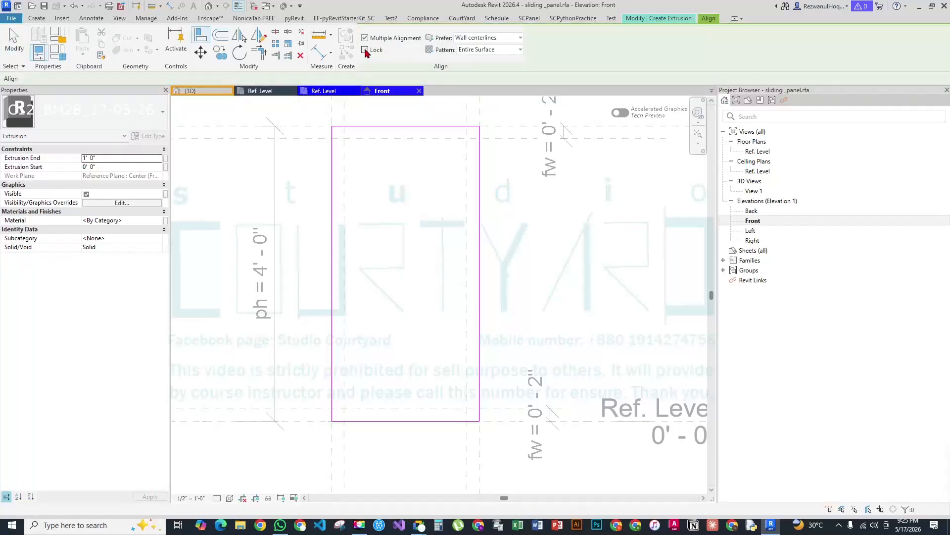
key(Escape)
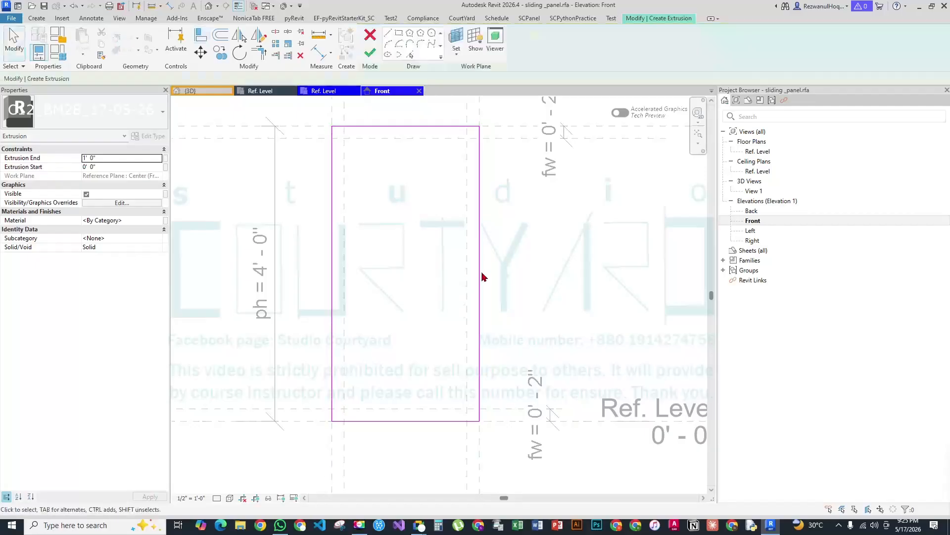
Sketch an inner 1'-8" by 3'-8" rectangle between the inner reference planes of the panel frame
scroll(440, 242, down, 2)
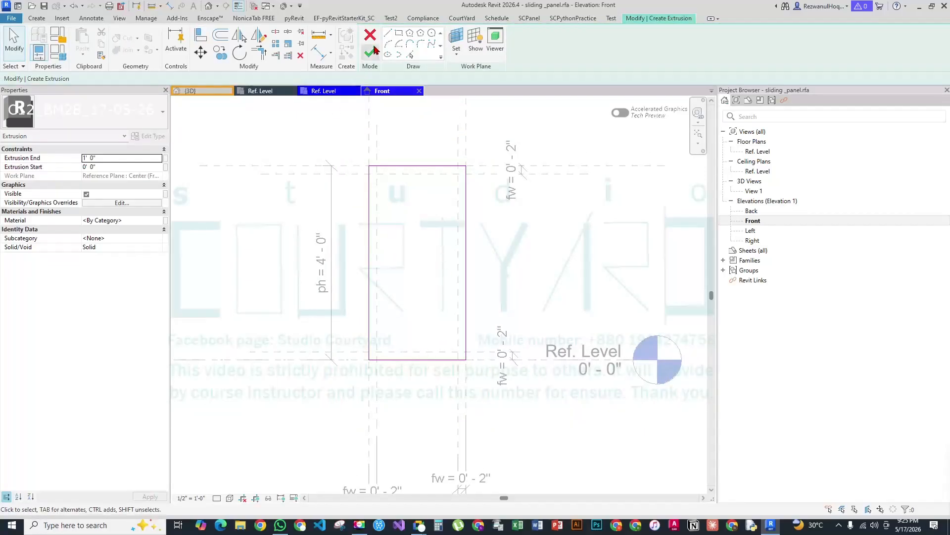
click(398, 33)
click(375, 173)
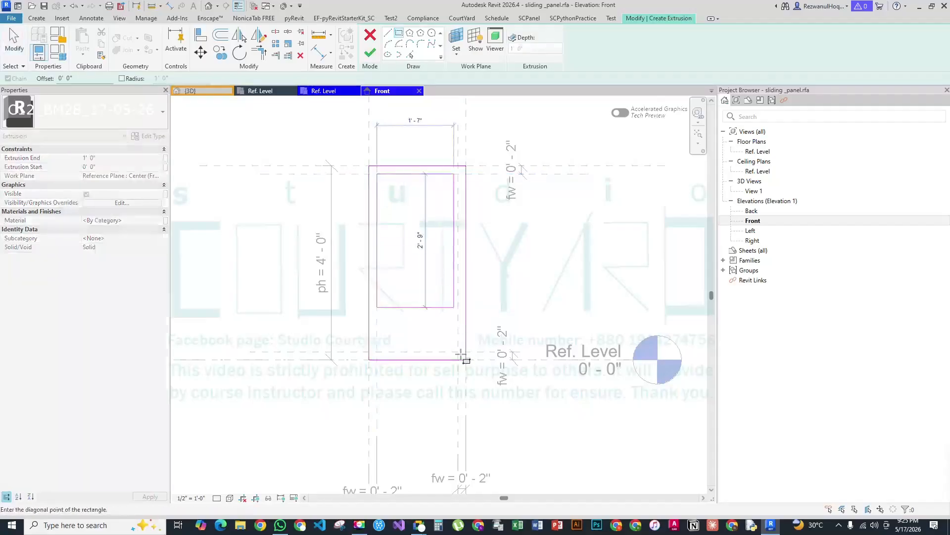
click(458, 352)
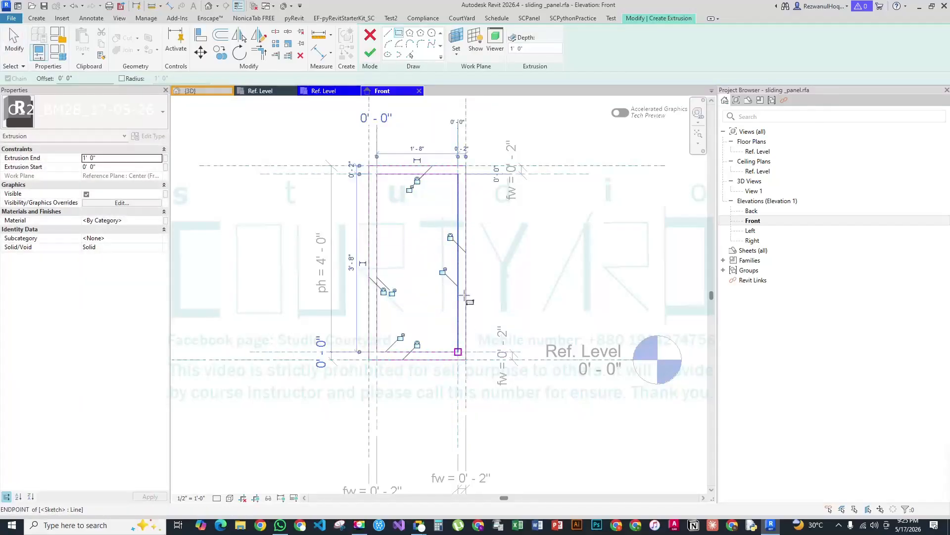
Lock all four edges of the inner rectangle to their reference planes and finish the extrusion sketch
scroll(392, 119, up, 5)
scroll(393, 119, down, 3)
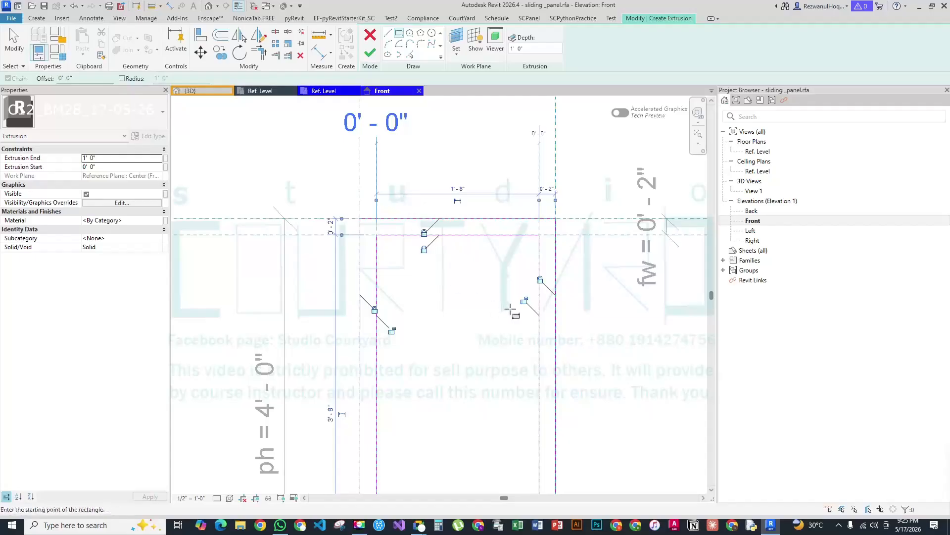
scroll(461, 168, down, 2)
scroll(435, 261, up, 2)
click(418, 263)
scroll(433, 212, down, 3)
scroll(437, 365, up, 1)
scroll(436, 366, up, 2)
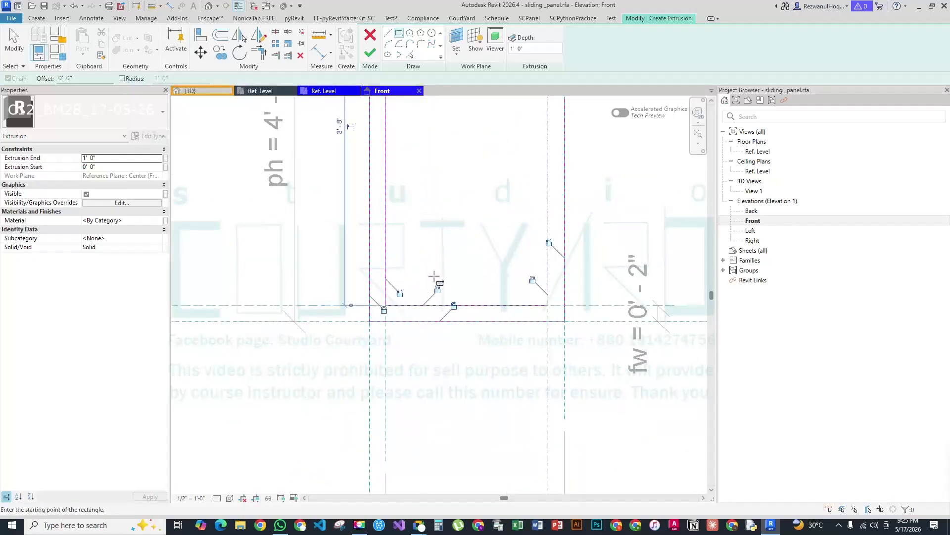
scroll(436, 278, down, 3)
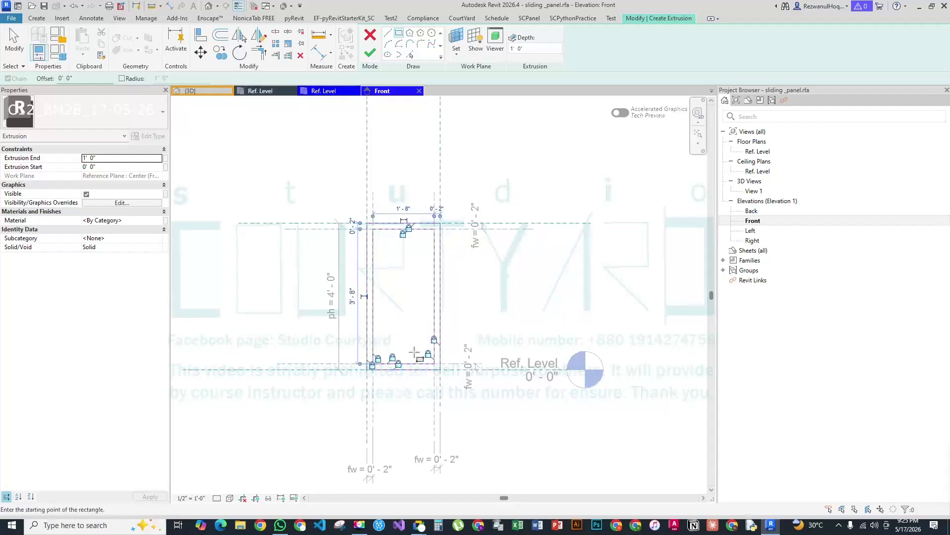
scroll(414, 359, up, 2)
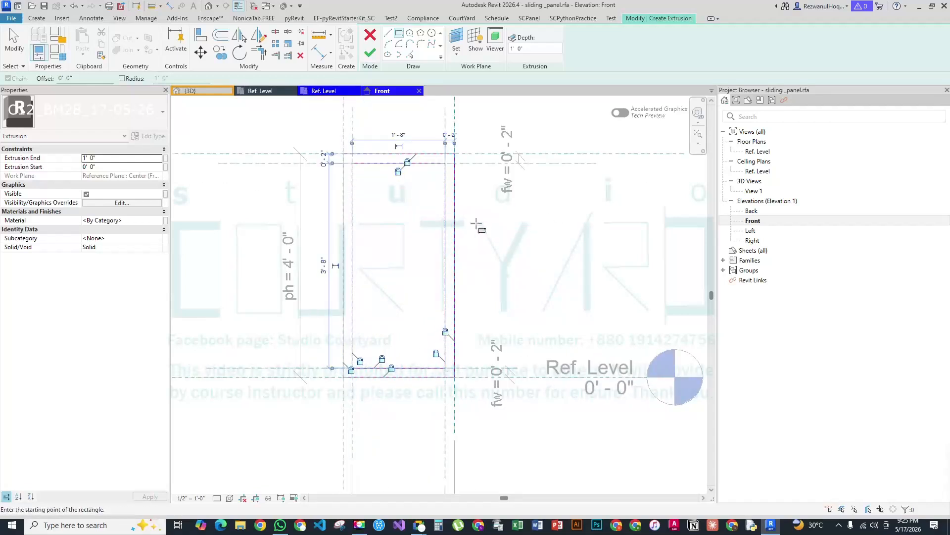
scroll(445, 342, down, 2)
key(Escape)
key(Escape)
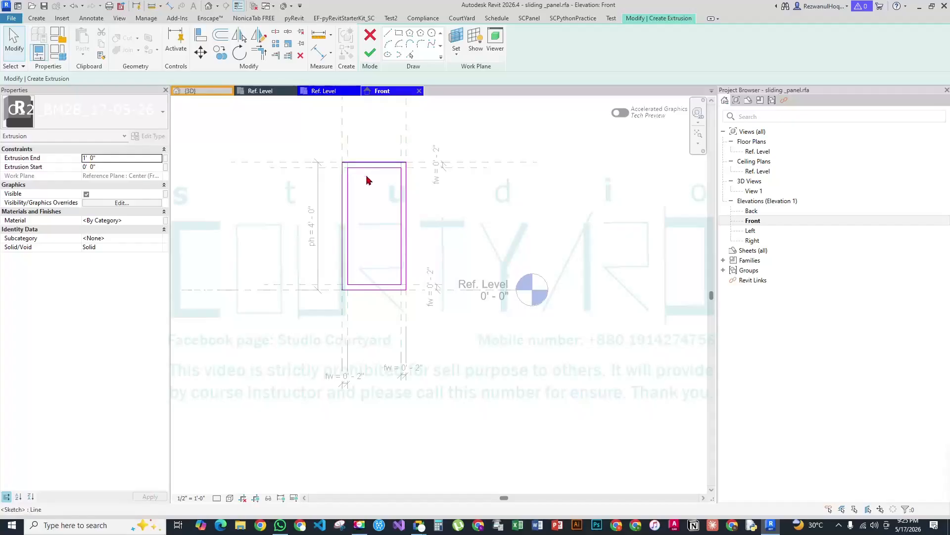
click(371, 56)
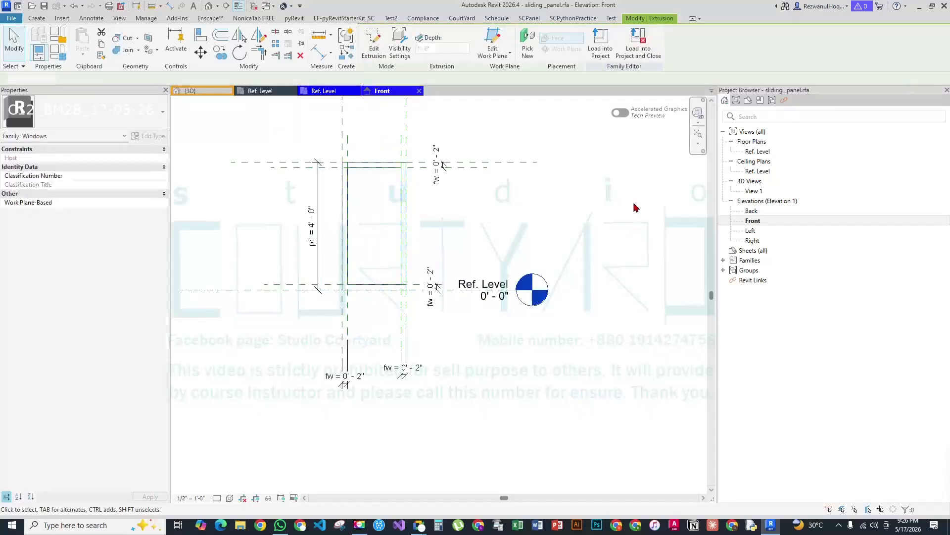
In the Ref. Level floor plan, stretch the frame extrusion's end face to the rear reference plane at -1" and lock it there
double_click(762, 152)
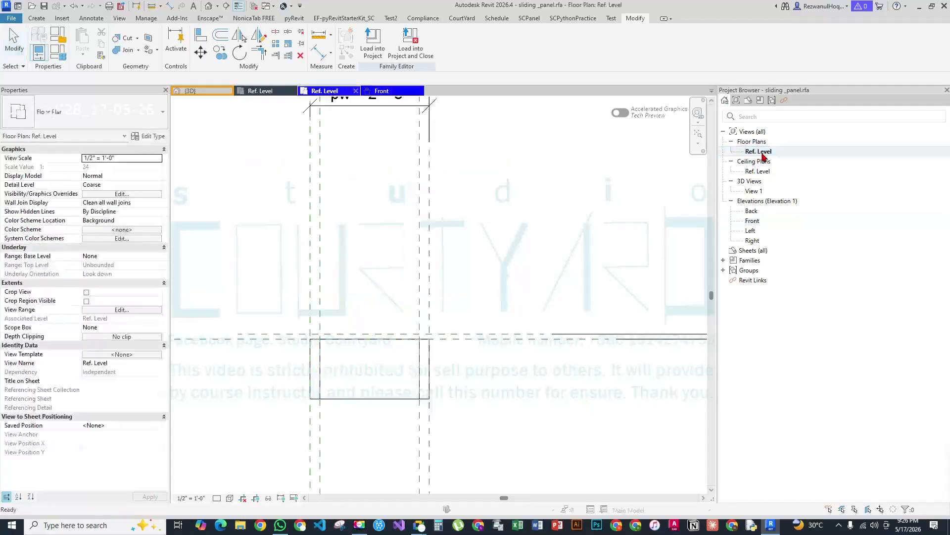
scroll(461, 356, up, 2)
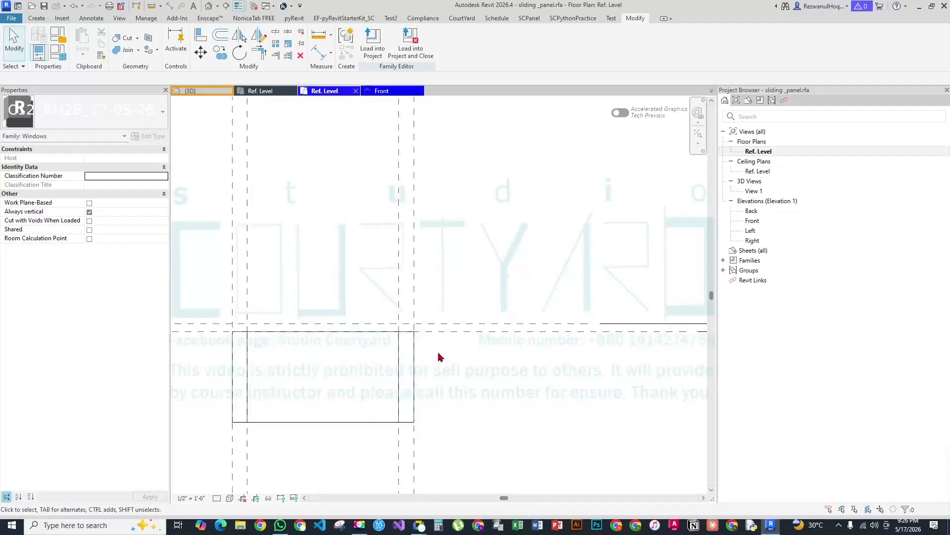
click(402, 374)
scroll(330, 377, up, 2)
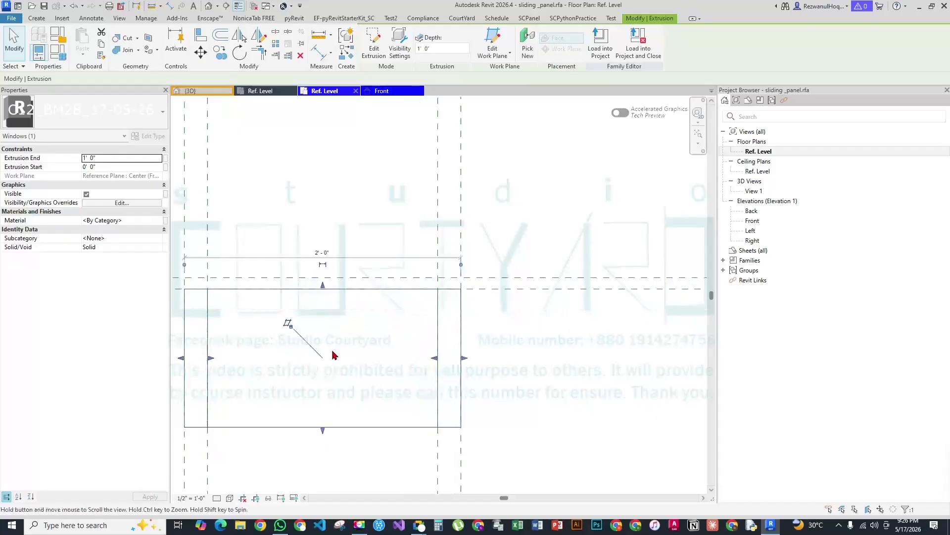
drag(322, 423, 351, 275)
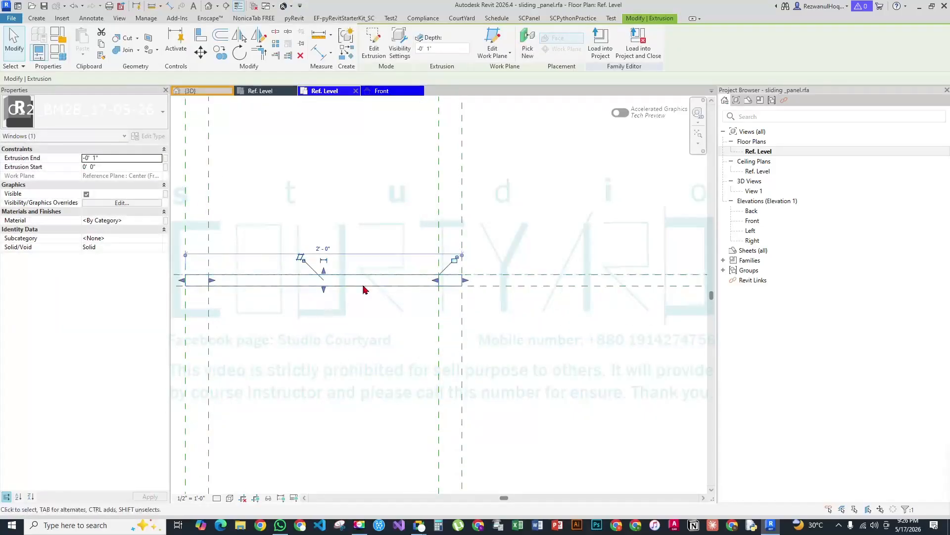
scroll(322, 299, up, 5)
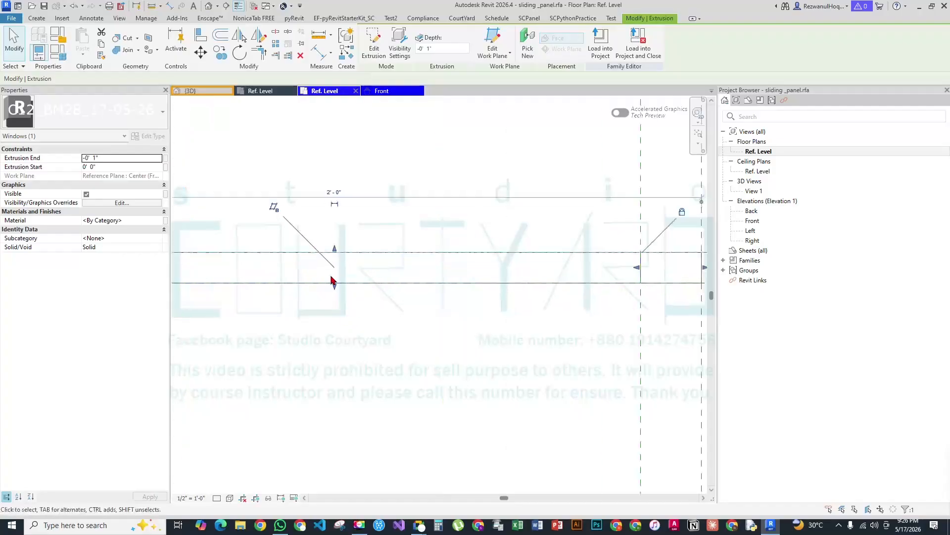
Pull the extrusion's start face off the front reference plane, then align it back to that plane with locking enabled
drag(338, 293, 339, 258)
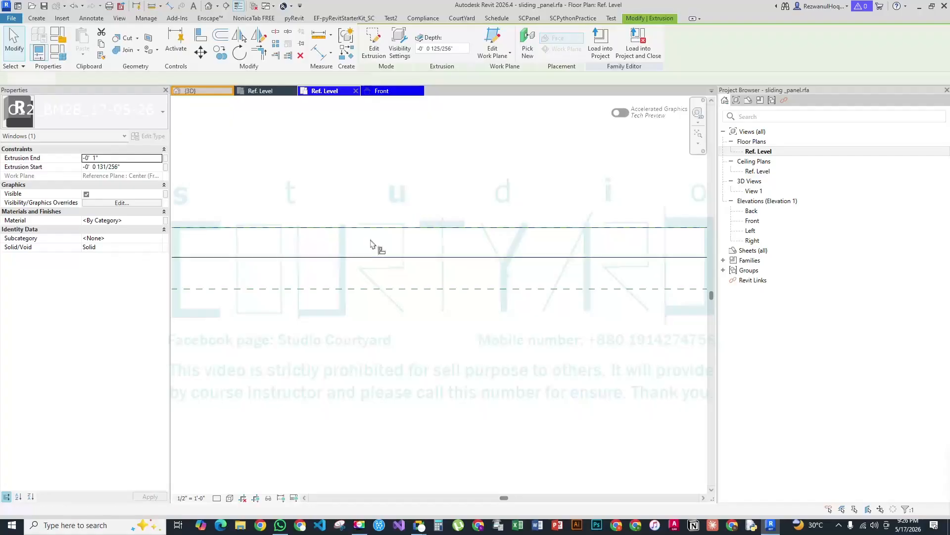
key(a)
key(l)
click(405, 293)
click(404, 259)
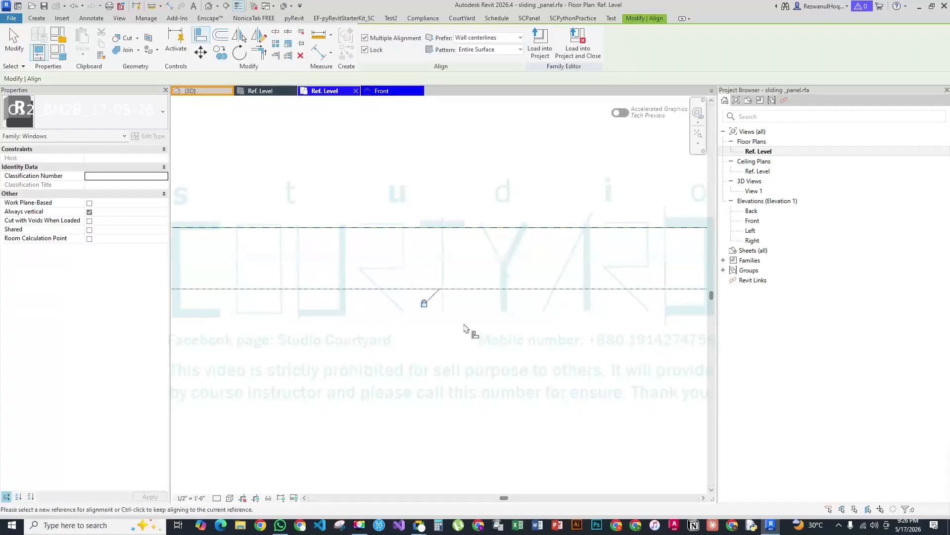
scroll(345, 311, down, 3)
key(Escape)
scroll(361, 349, down, 3)
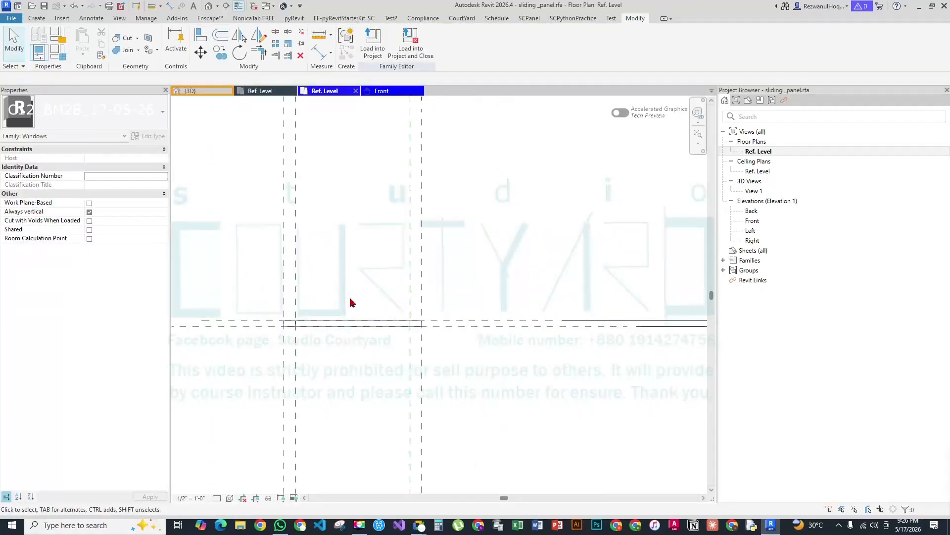
Inspect the panel frame in the 3D view and review its fw, pd, ph and pw parameters in Family Types
click(207, 6)
shift+middle_drag(352, 235, 514, 263)
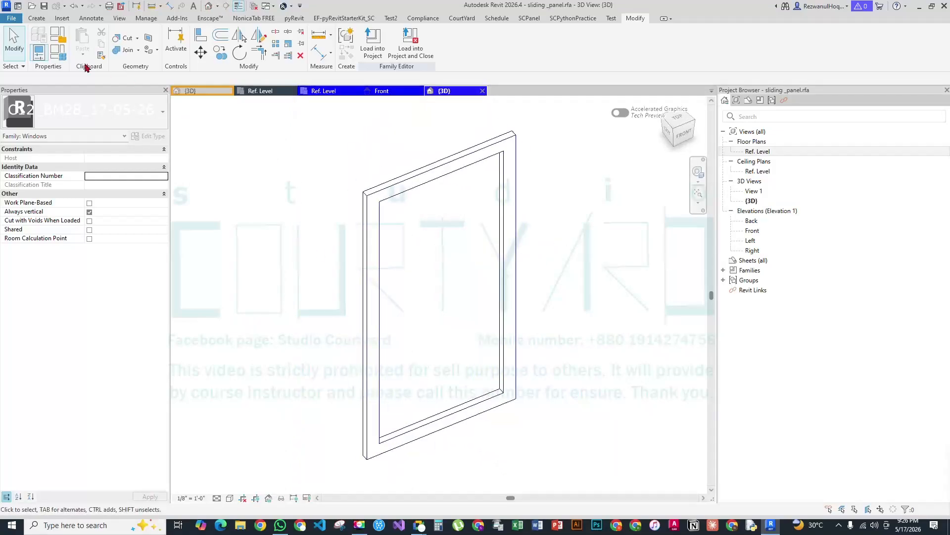
click(51, 53)
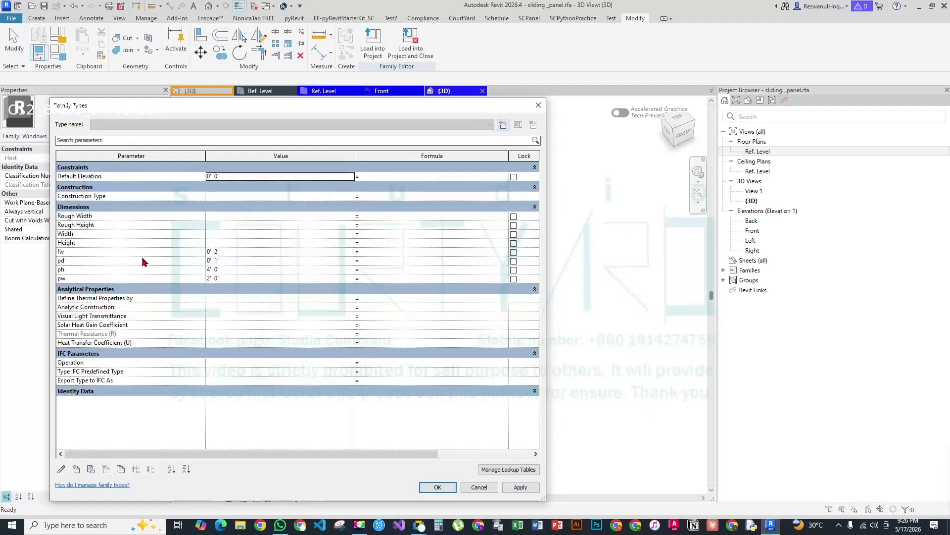
click(212, 261)
click(230, 278)
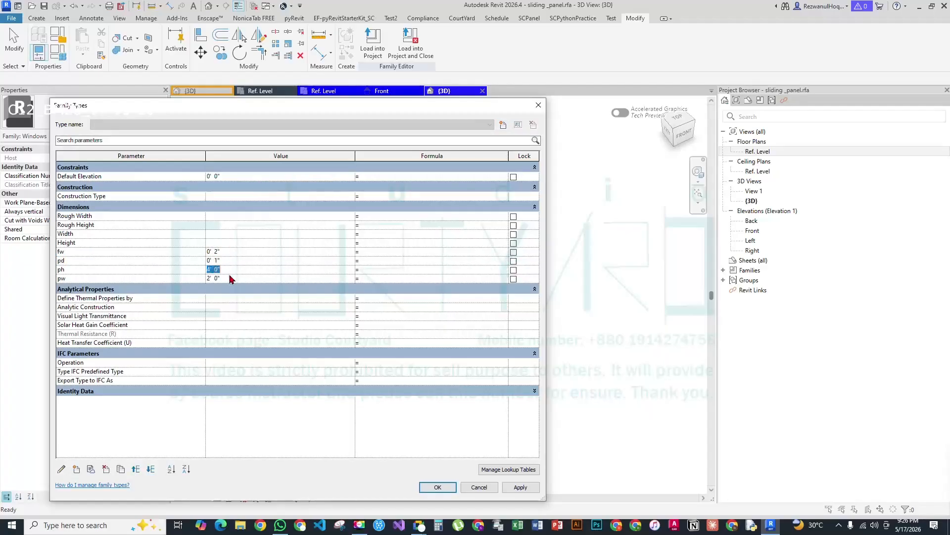
click(438, 486)
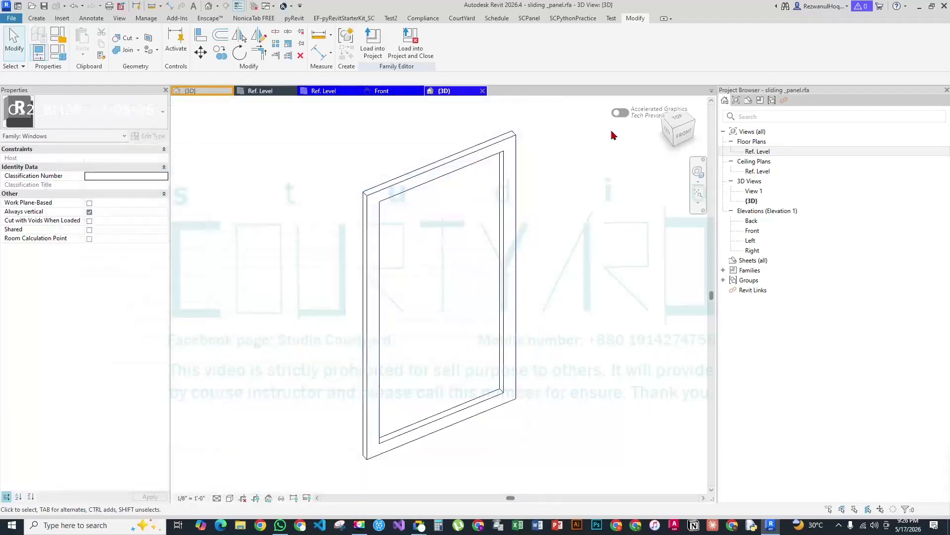
In the sliding panel's Ref. Level floor plan, turn off Thin Lines so the frame extrusion displays its line weights
double_click(762, 152)
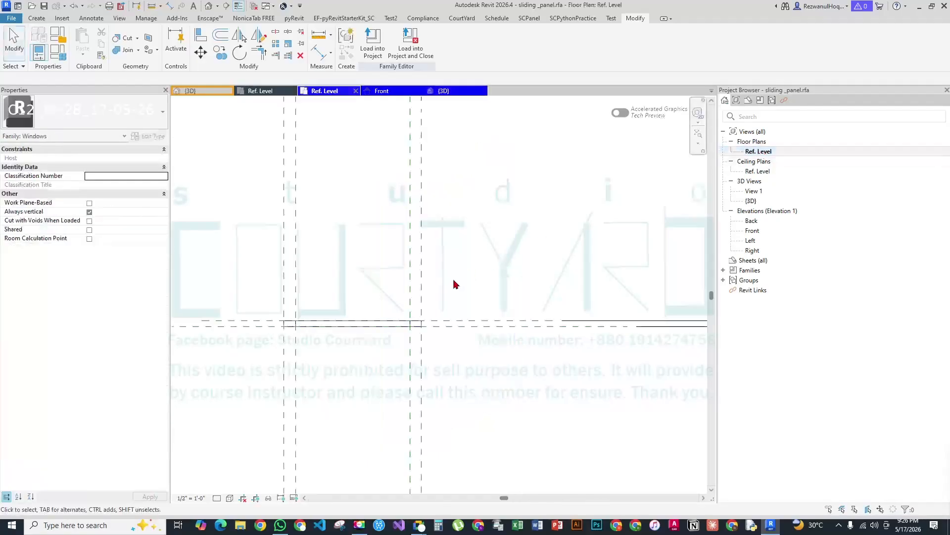
scroll(334, 307, down, 3)
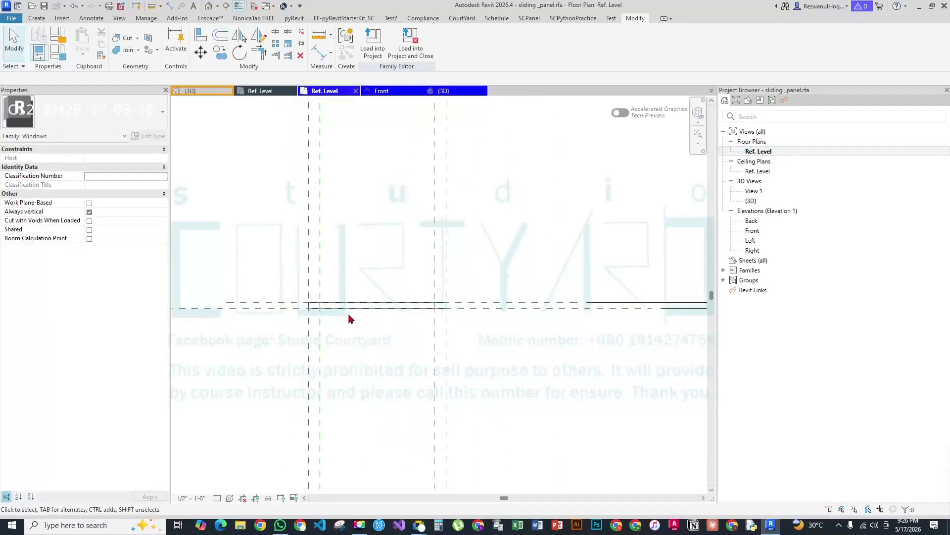
click(348, 312)
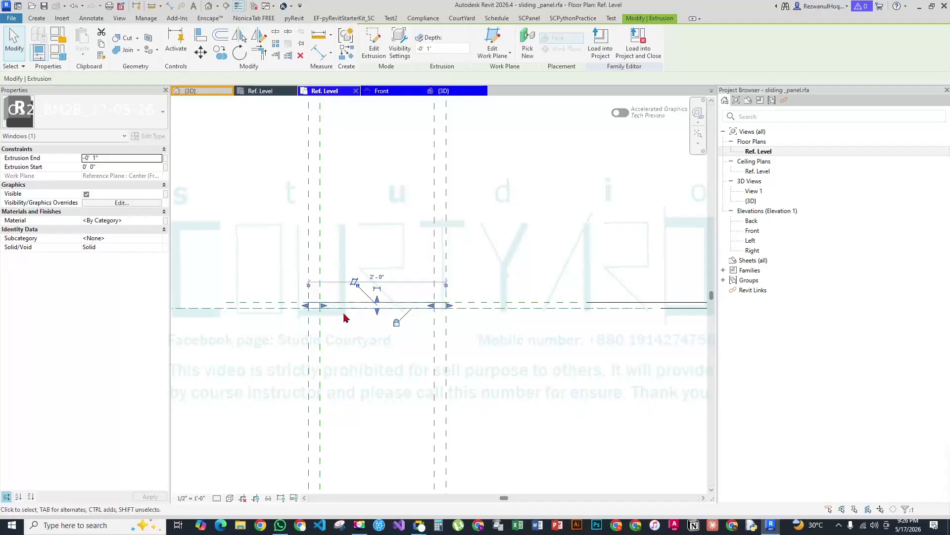
scroll(295, 297, up, 3)
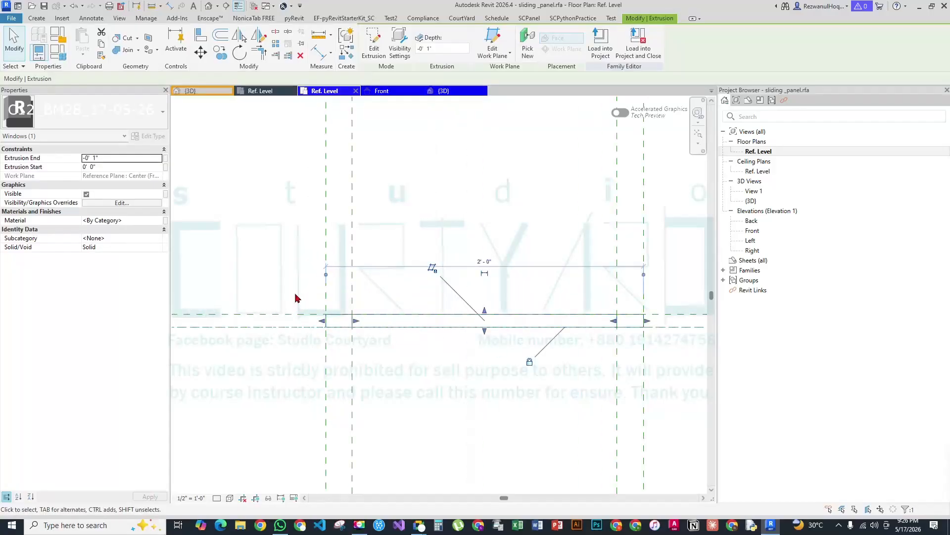
scroll(340, 297, up, 2)
click(226, 5)
scroll(355, 391, up, 3)
key(Escape)
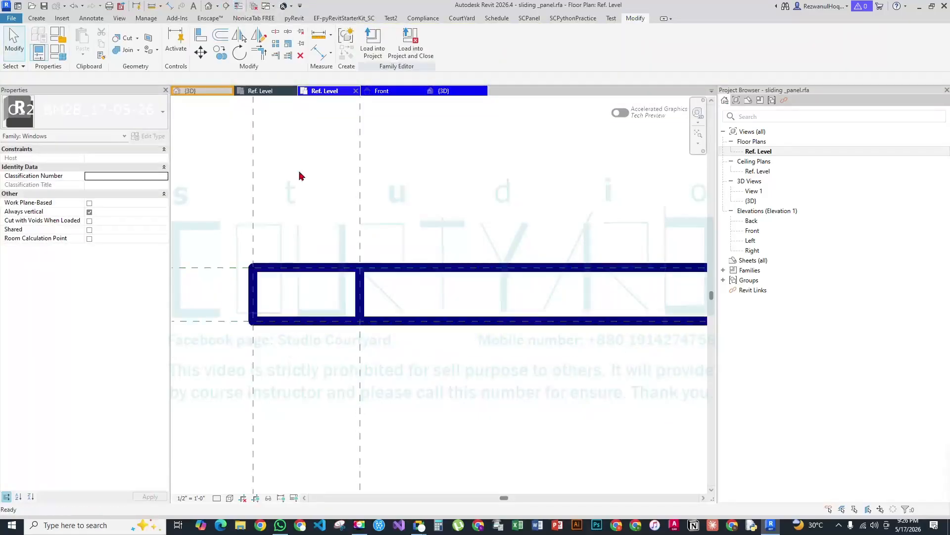
Associate the frame extrusion's material with a new type parameter named p_mat, grouped under Materials and Finishes
click(381, 327)
scroll(379, 330, up, 2)
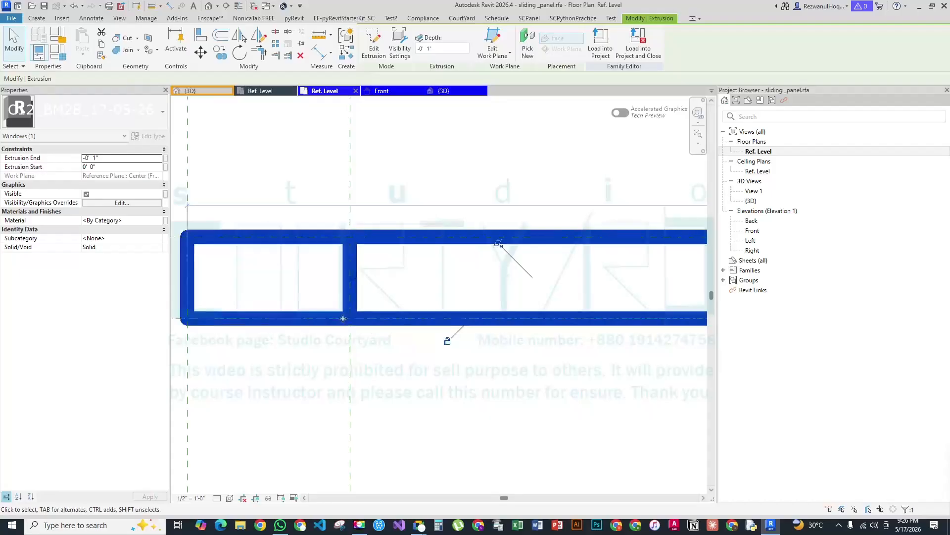
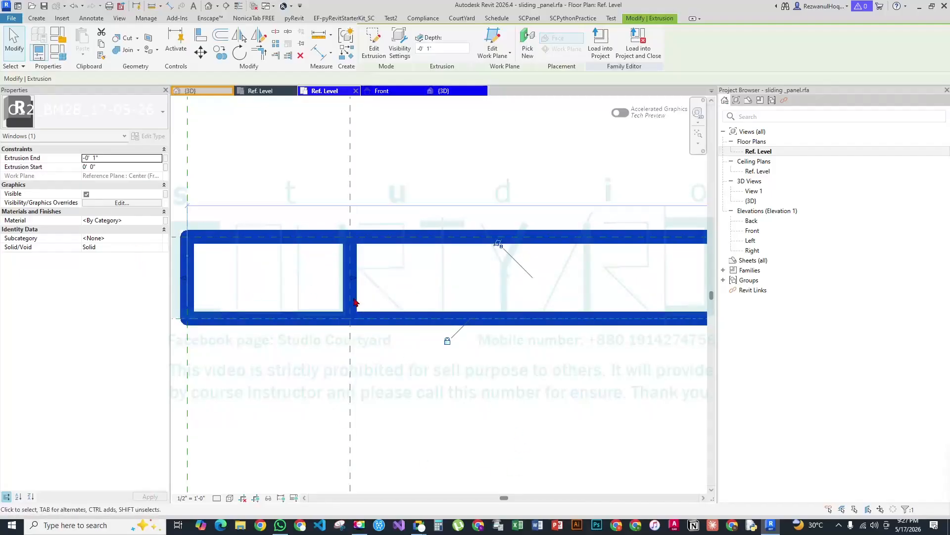
scroll(464, 302, down, 3)
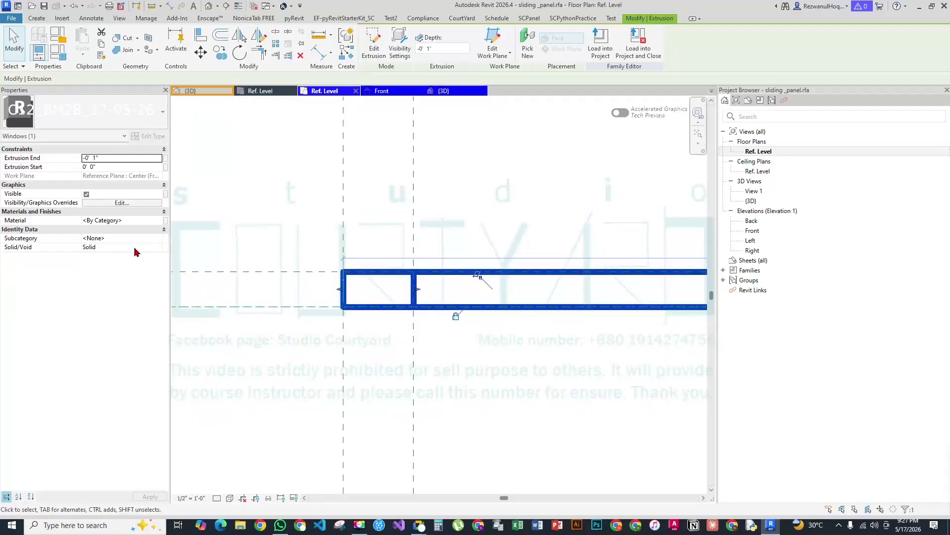
click(472, 337)
click(422, 308)
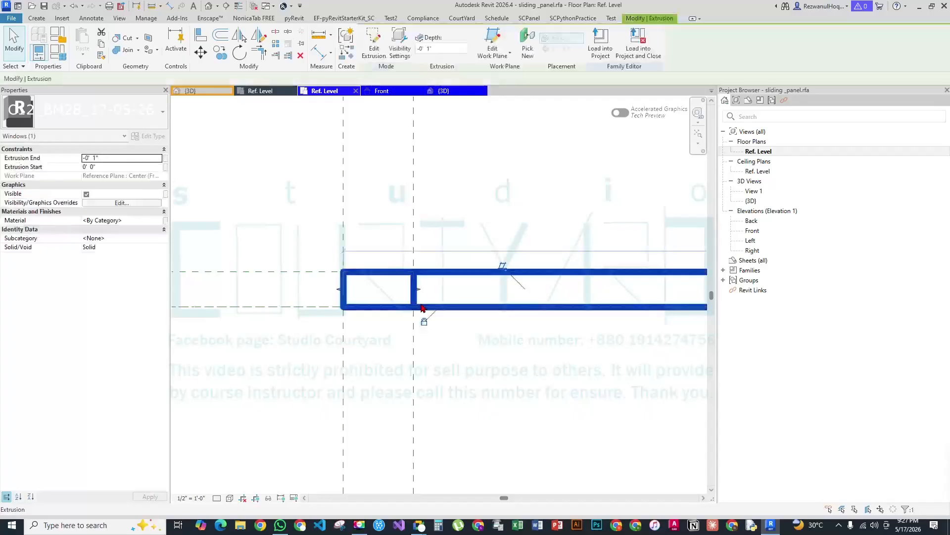
click(147, 223)
click(147, 226)
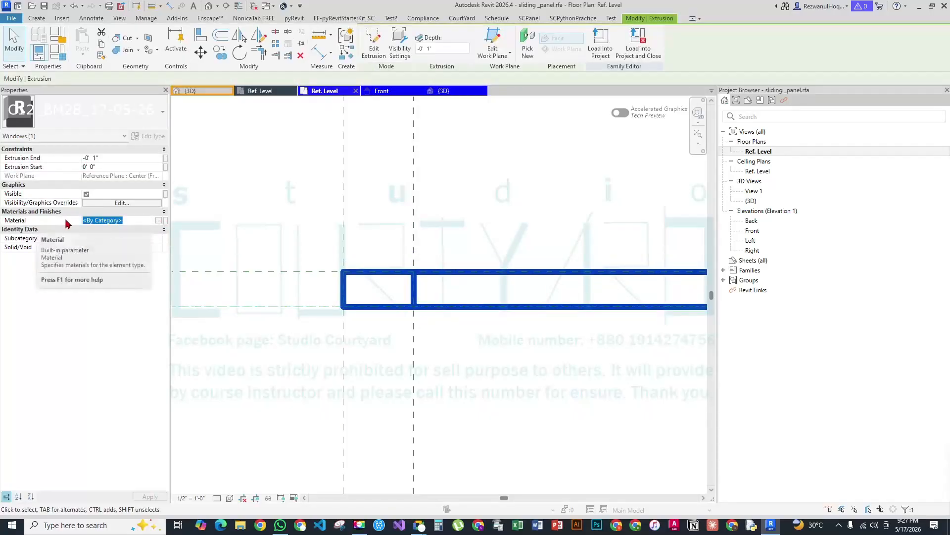
click(159, 221)
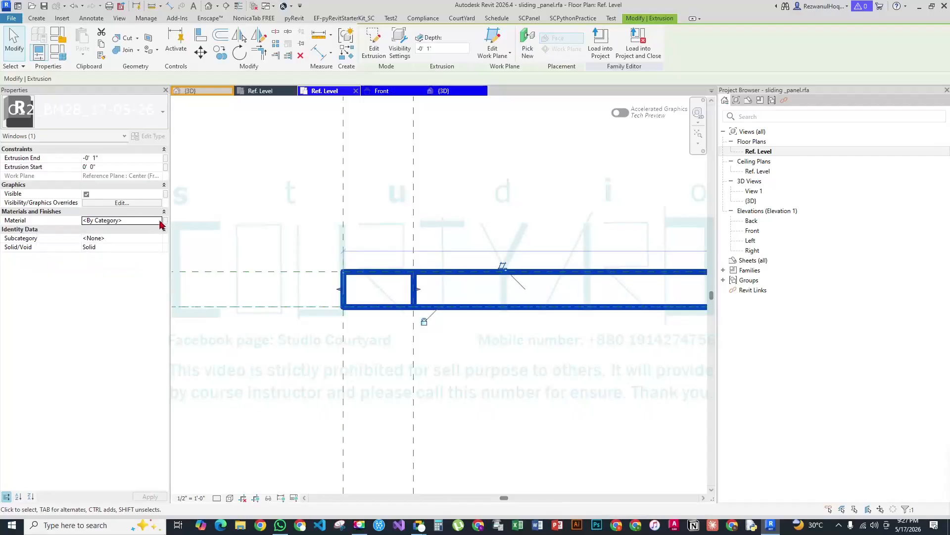
click(141, 221)
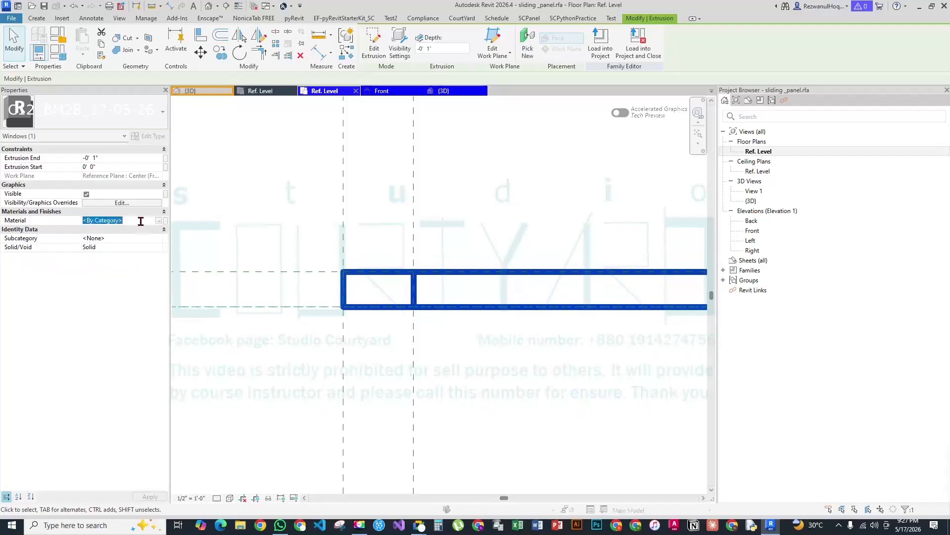
click(167, 223)
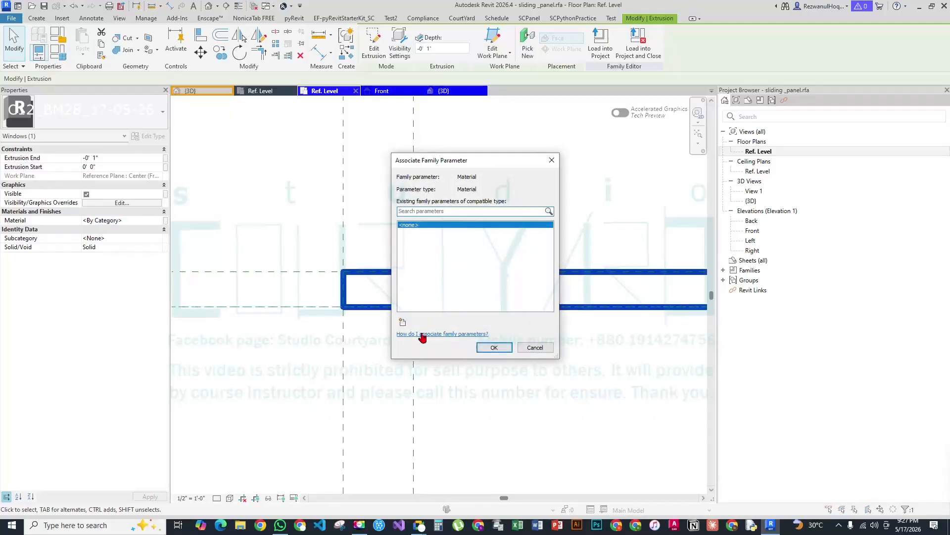
click(402, 323)
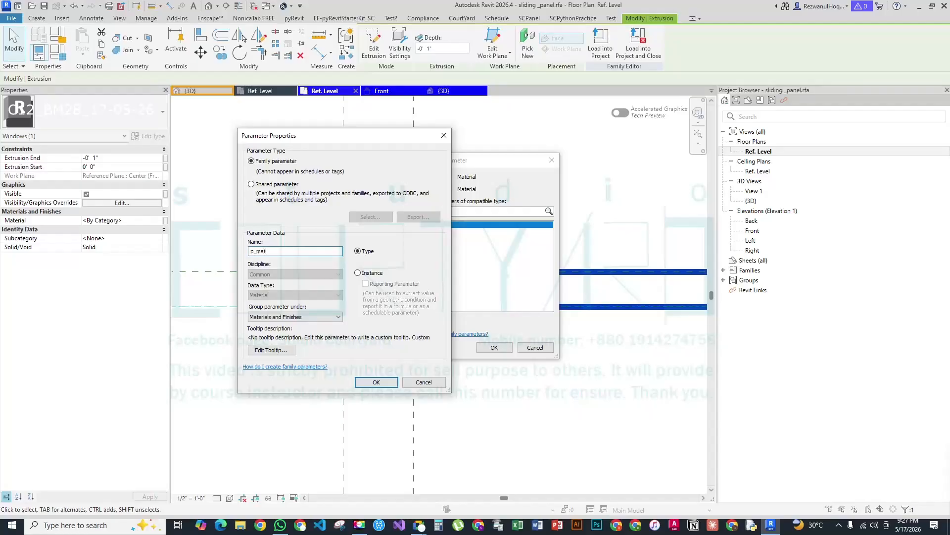
click(375, 383)
click(494, 347)
scroll(247, 248, down, 3)
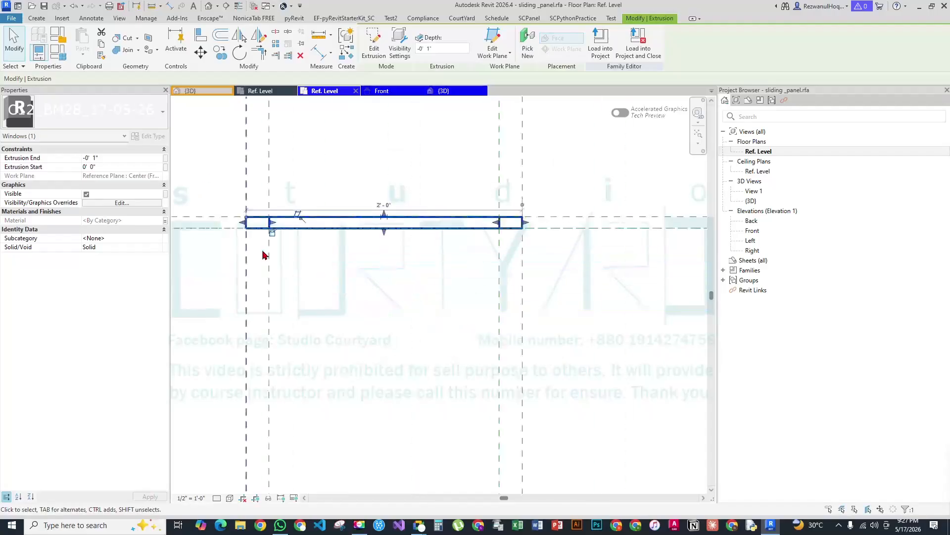
click(337, 331)
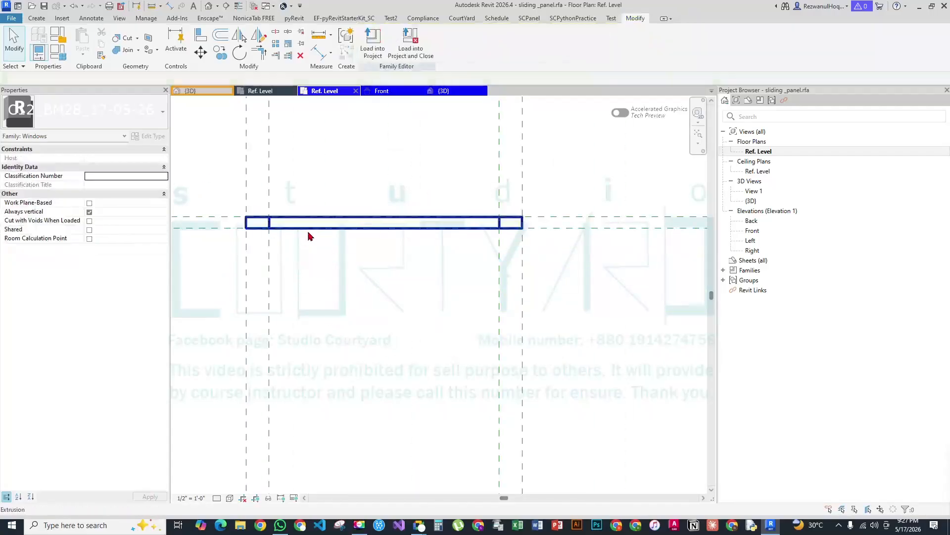
Examine the Windows subcategories and their line weights, colors and patterns in Object Styles
click(147, 18)
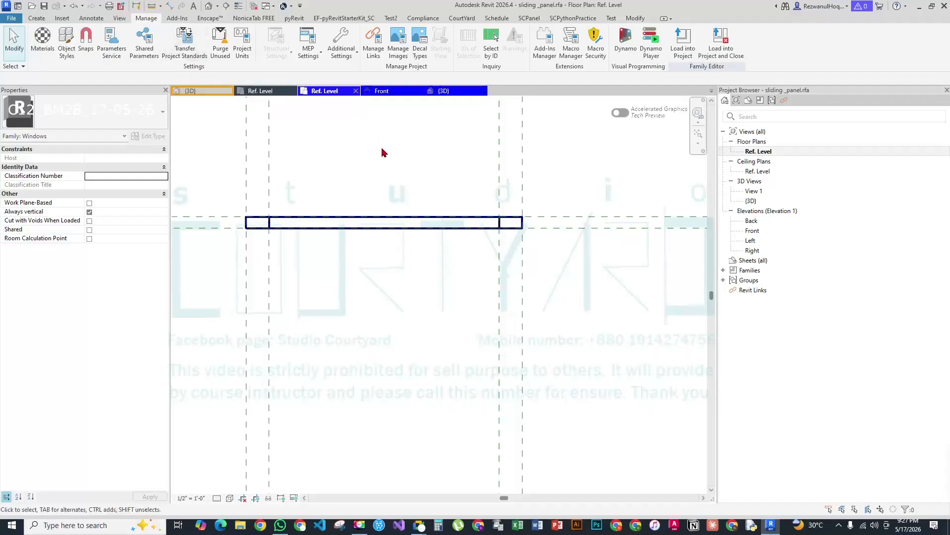
click(66, 40)
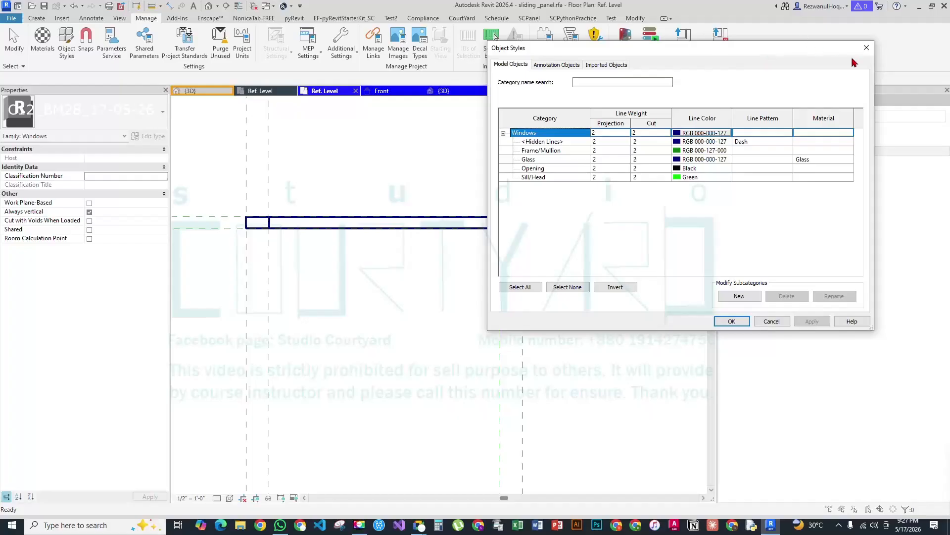
click(865, 52)
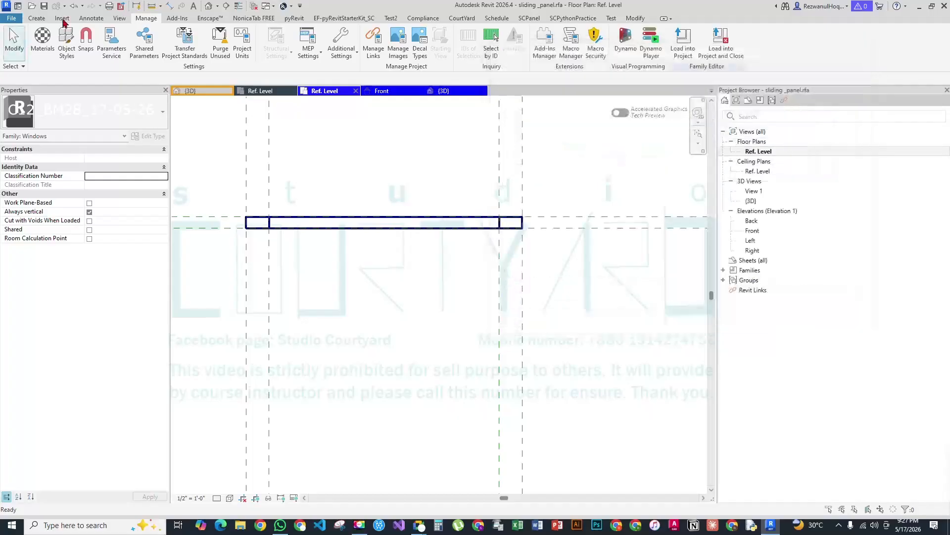
click(68, 40)
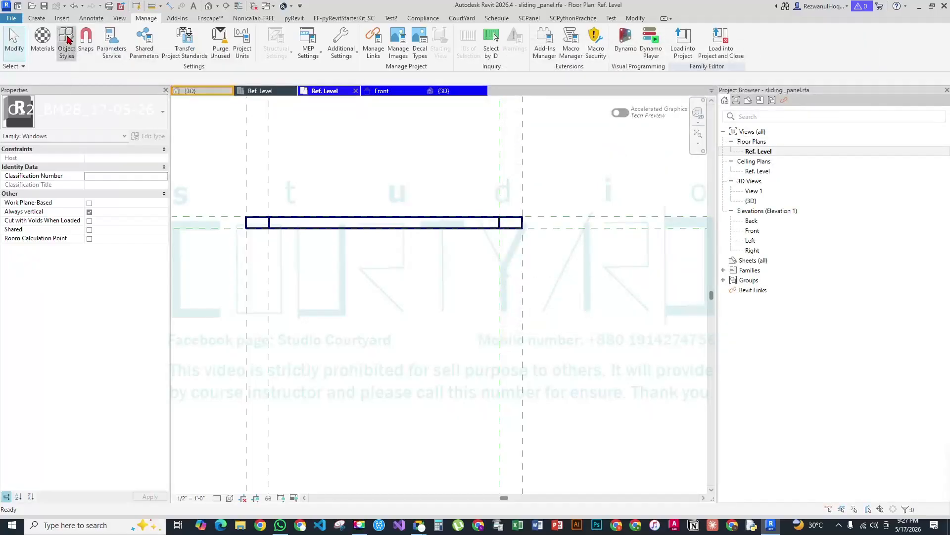
drag(705, 52, 221, 120)
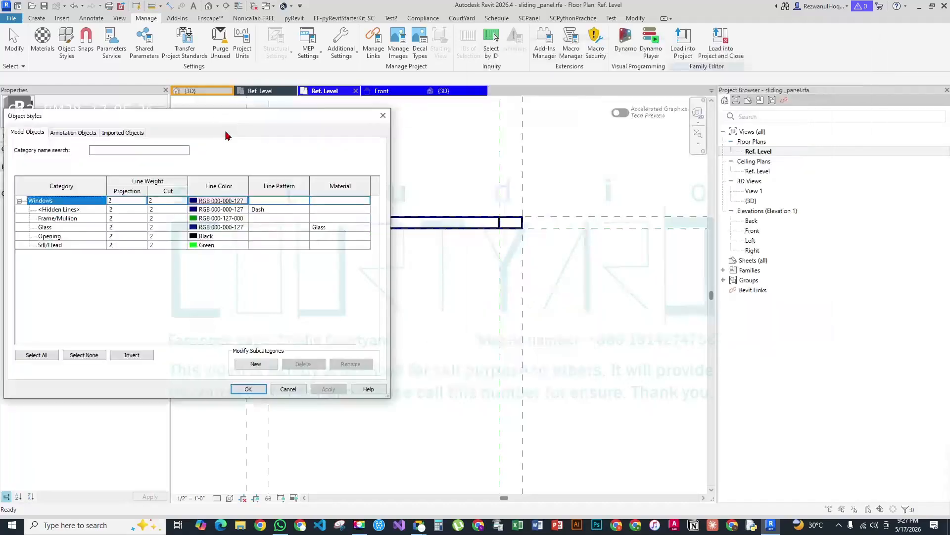
click(240, 365)
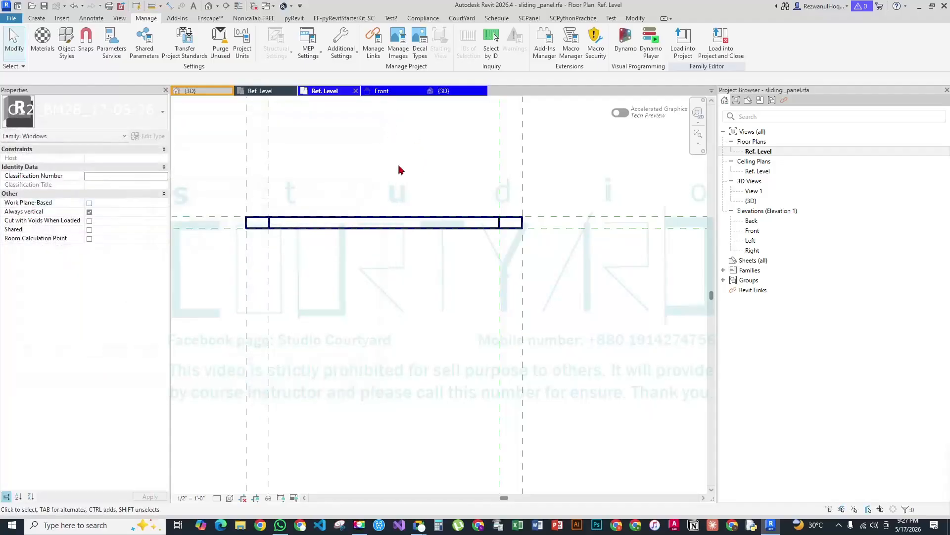
scroll(475, 251, down, 3)
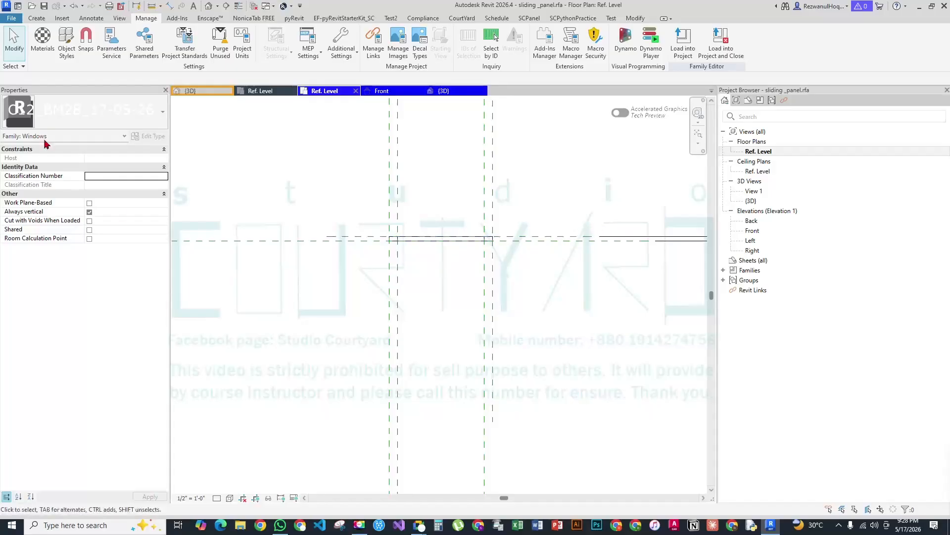
Check the panel family's assigned category in Family Category and Parameters
click(36, 19)
click(58, 34)
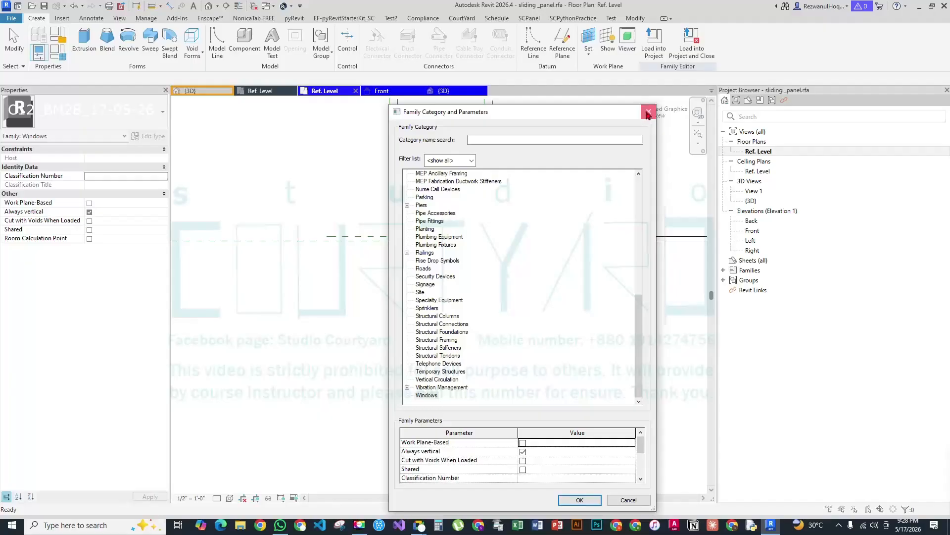
click(649, 112)
Assign the Frame/Mullion subcategory to the panel frame extrusion
click(413, 240)
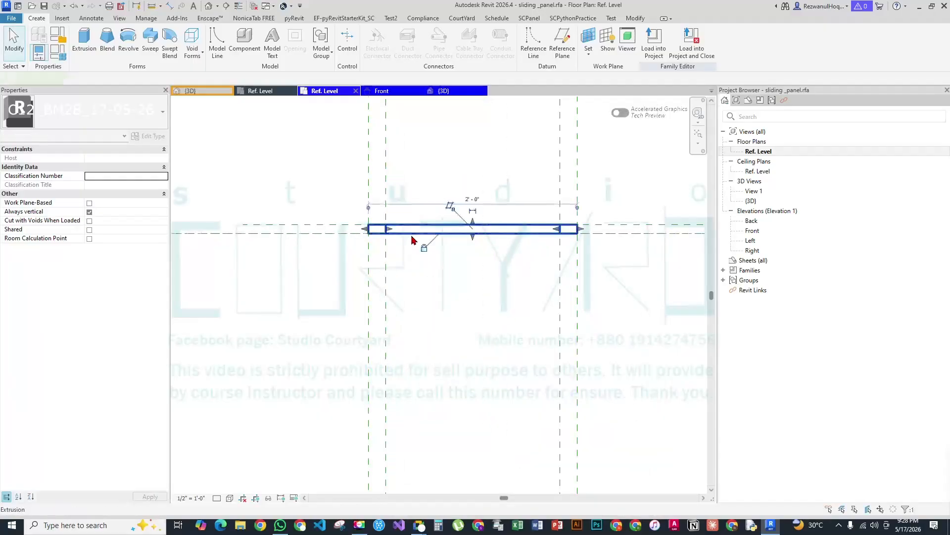
click(104, 238)
click(158, 239)
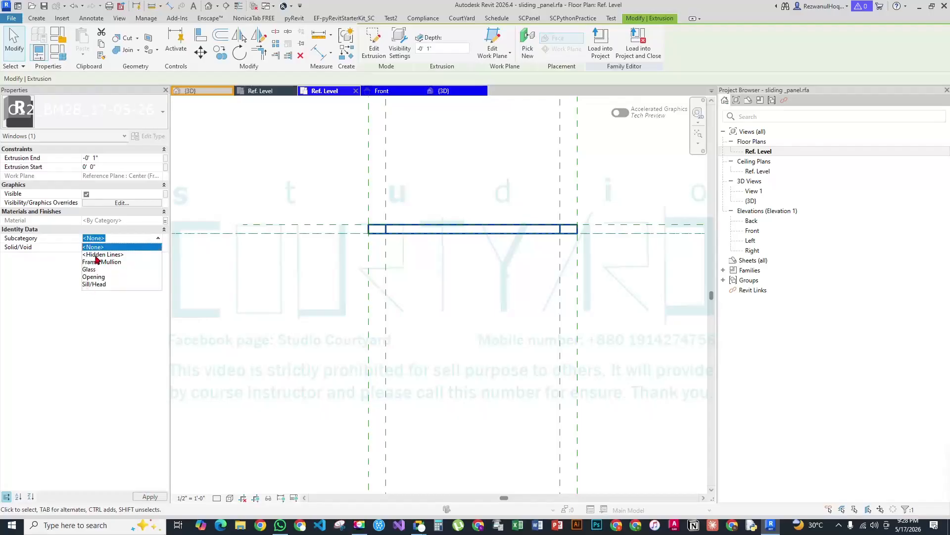
click(110, 262)
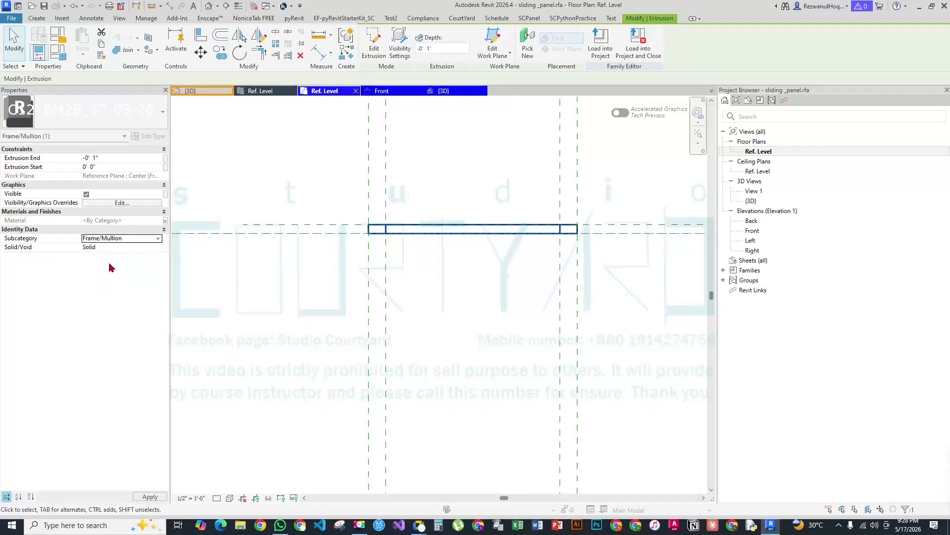
click(456, 299)
scroll(385, 228, up, 4)
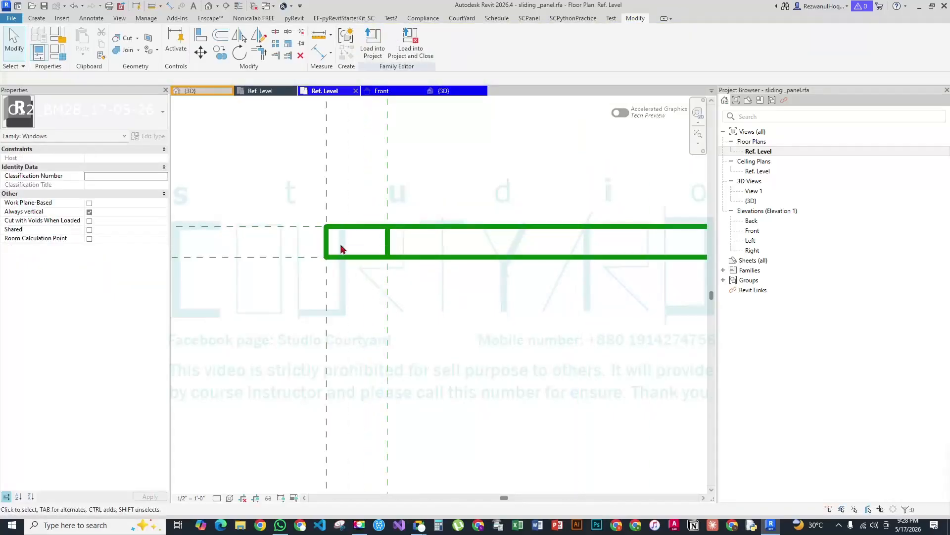
scroll(307, 299, down, 5)
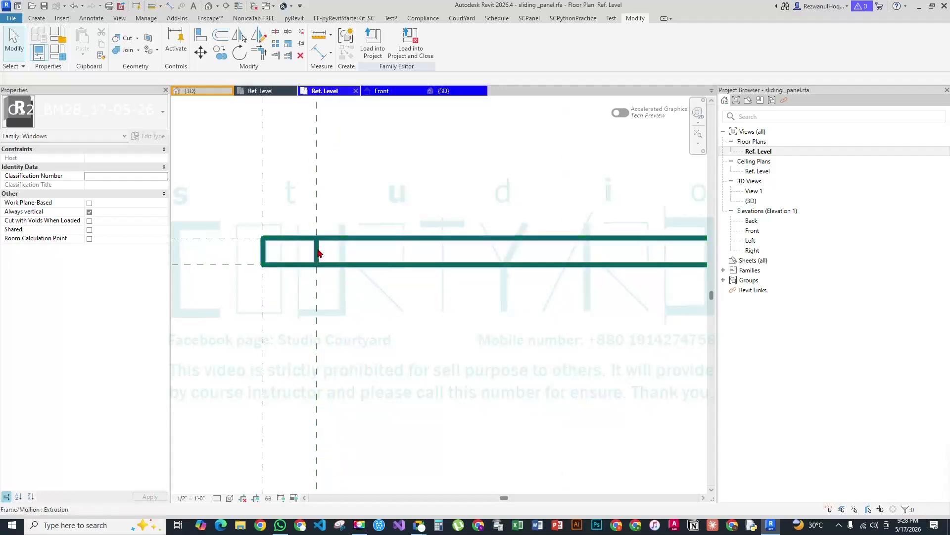
Draw a horizontal reference plane through the middle of the frame's depth, extending past both ends of the panel
scroll(438, 293, up, 3)
scroll(438, 293, down, 4)
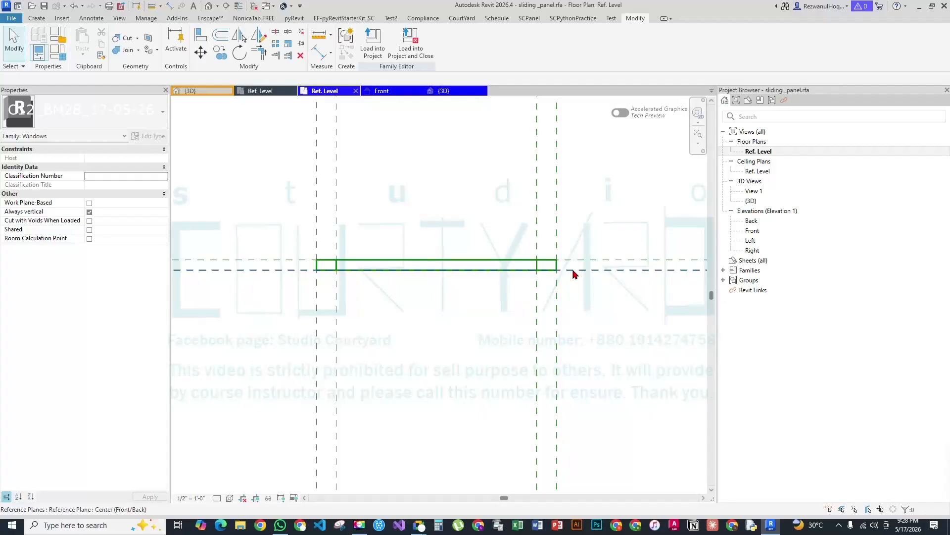
scroll(345, 275, up, 5)
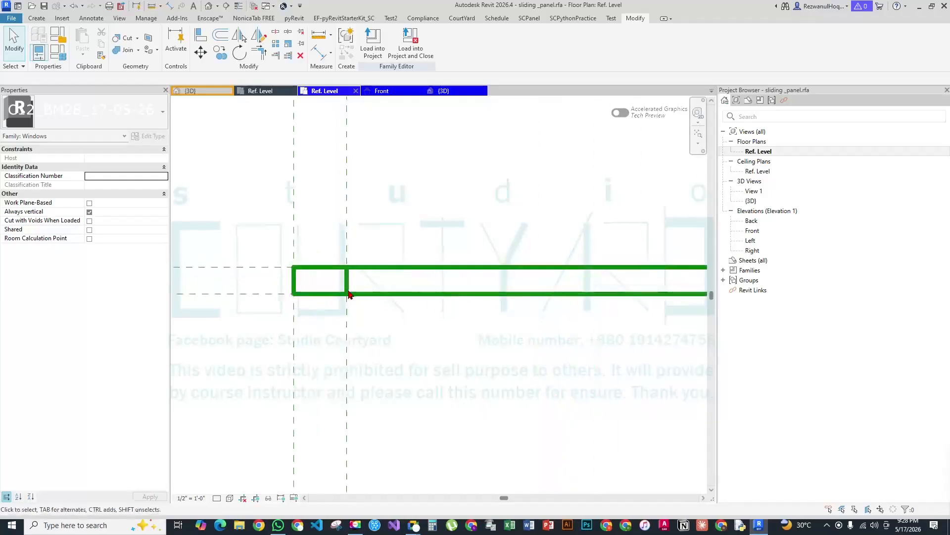
scroll(324, 282, down, 3)
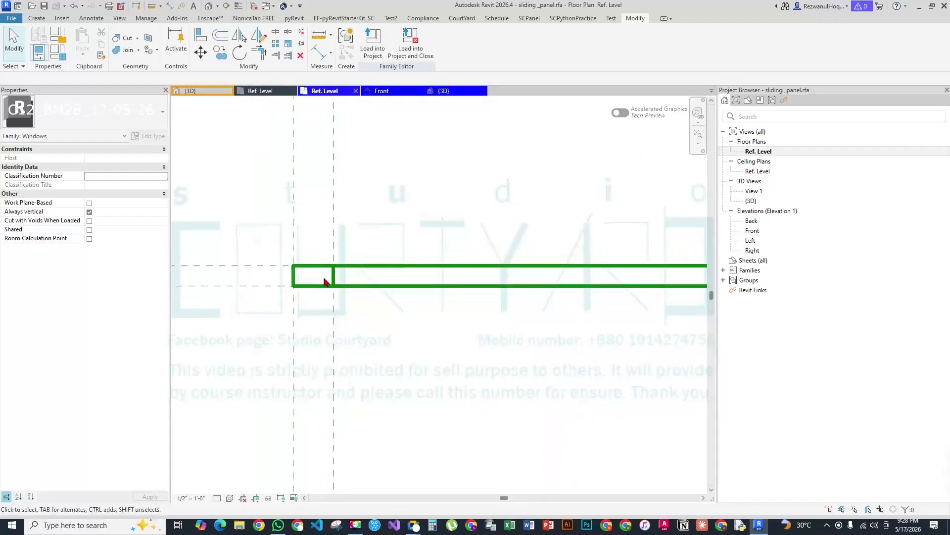
key(r)
key(p)
scroll(265, 274, up, 2)
click(216, 276)
scroll(215, 276, down, 3)
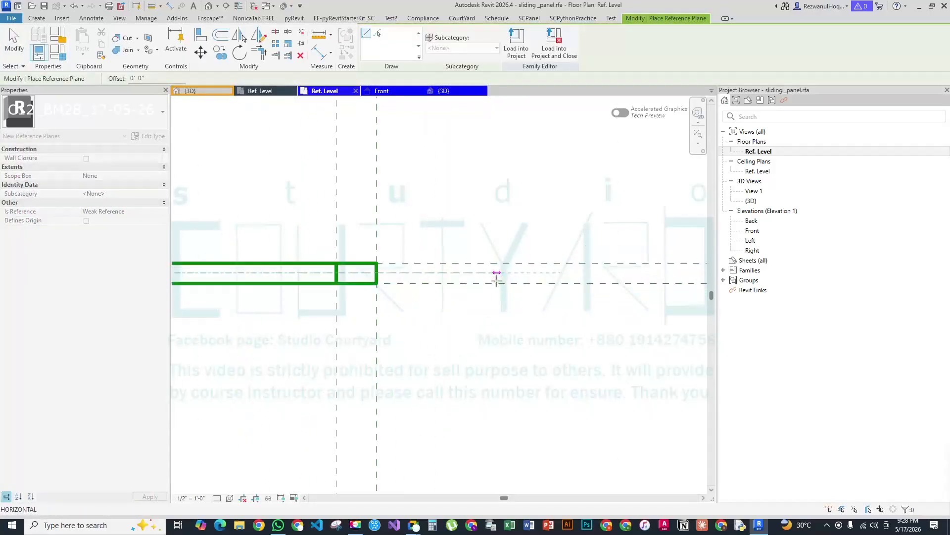
scroll(496, 280, up, 2)
click(551, 266)
key(Escape)
scroll(670, 288, down, 4)
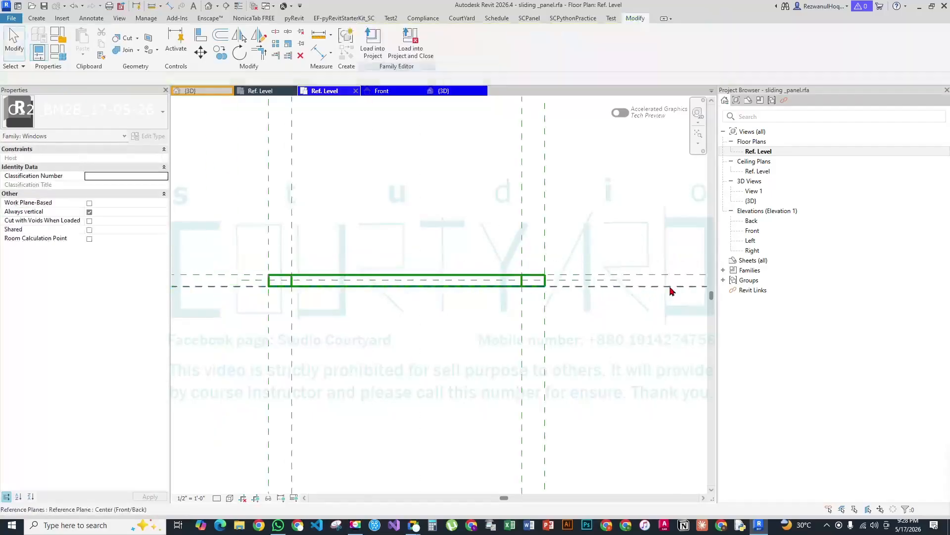
Add an equality dimension across the panel frame's front, middle and back reference planes to centre the middle plane
scroll(267, 285, up, 3)
click(251, 278)
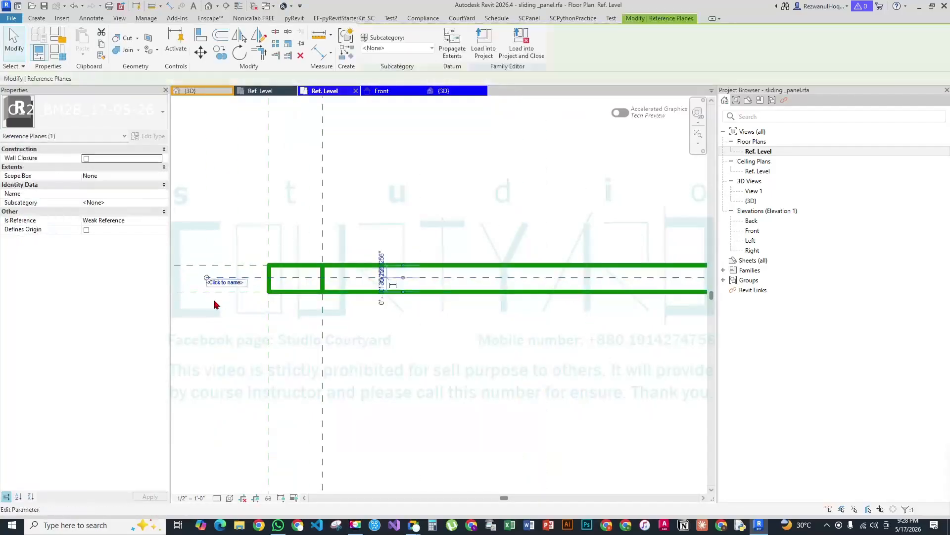
scroll(216, 283, up, 3)
key(Escape)
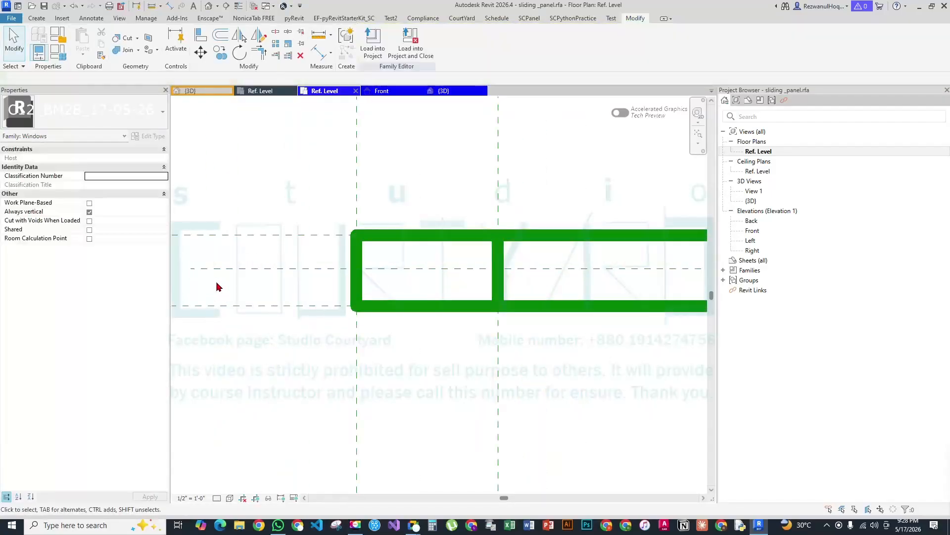
click(308, 269)
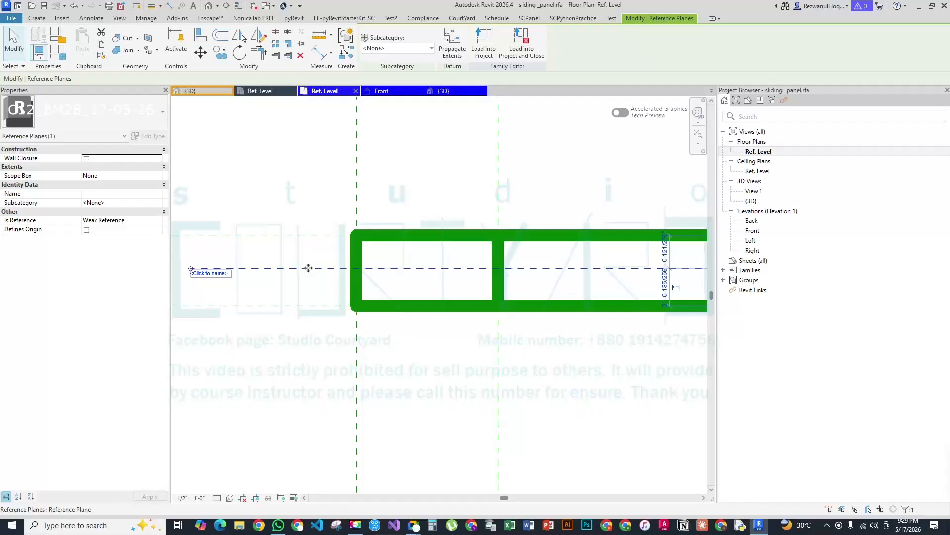
key(Escape)
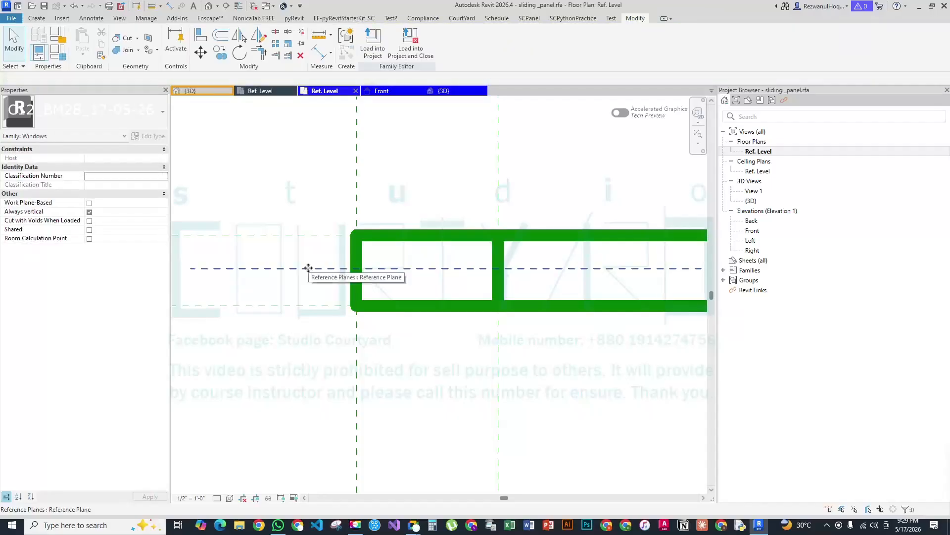
key(d)
key(i)
click(308, 236)
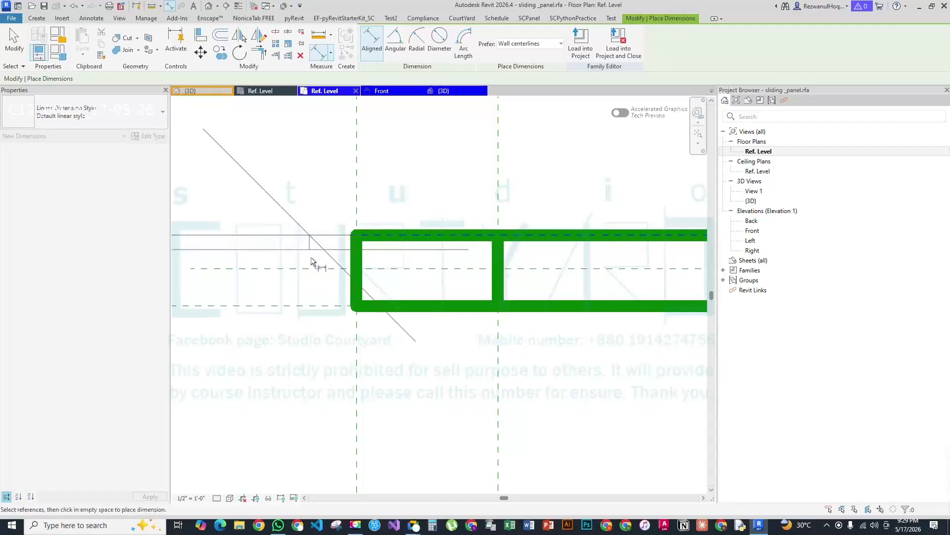
scroll(452, 280, down, 1)
scroll(452, 280, down, 5)
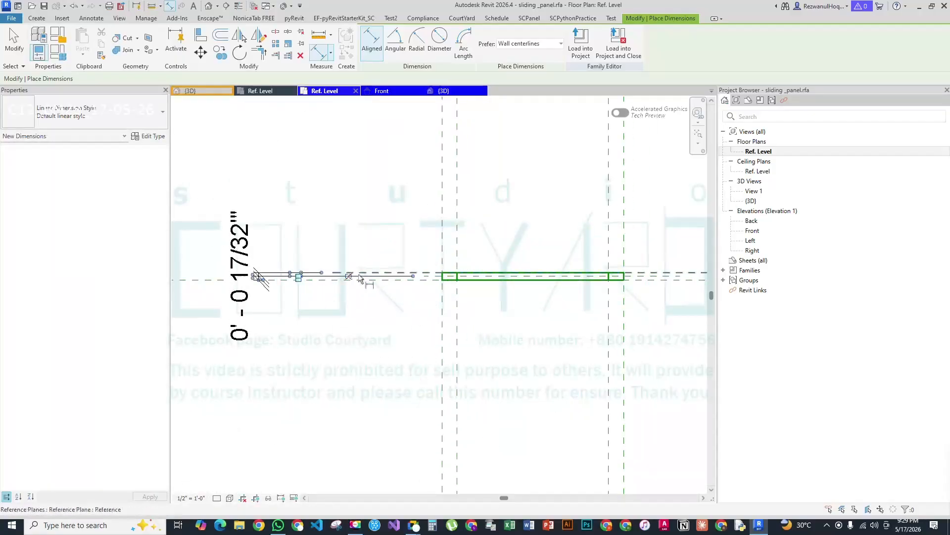
scroll(312, 282, up, 5)
scroll(339, 267, down, 3)
key(Escape)
Copy the middle reference plane once toward the back and once toward the front, keeping both copies inside the frame depth
scroll(444, 263, up, 7)
click(433, 255)
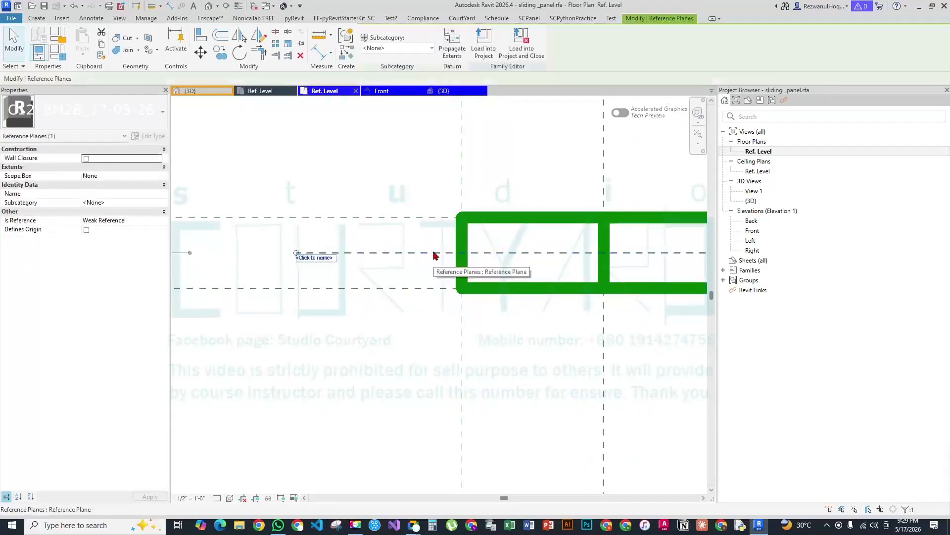
key(c)
key(o)
scroll(434, 255, up, 4)
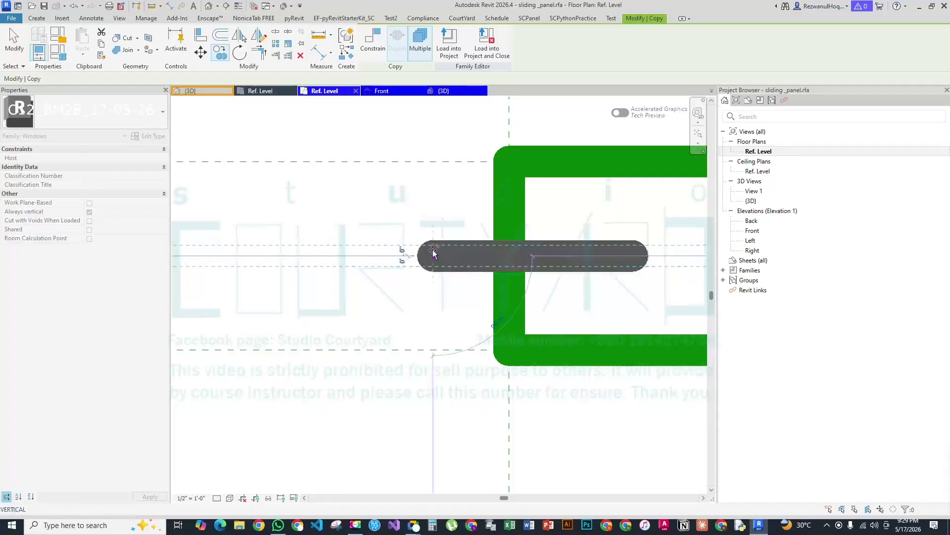
click(435, 208)
click(435, 311)
key(Escape)
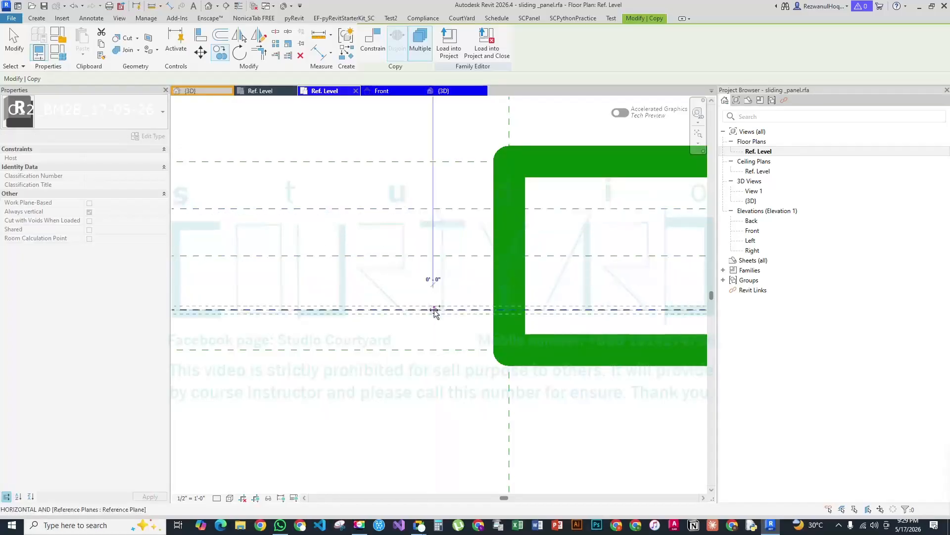
Dimension the middle reference plane and its two copies in one string and make the spacing equal
scroll(396, 277, down, 3)
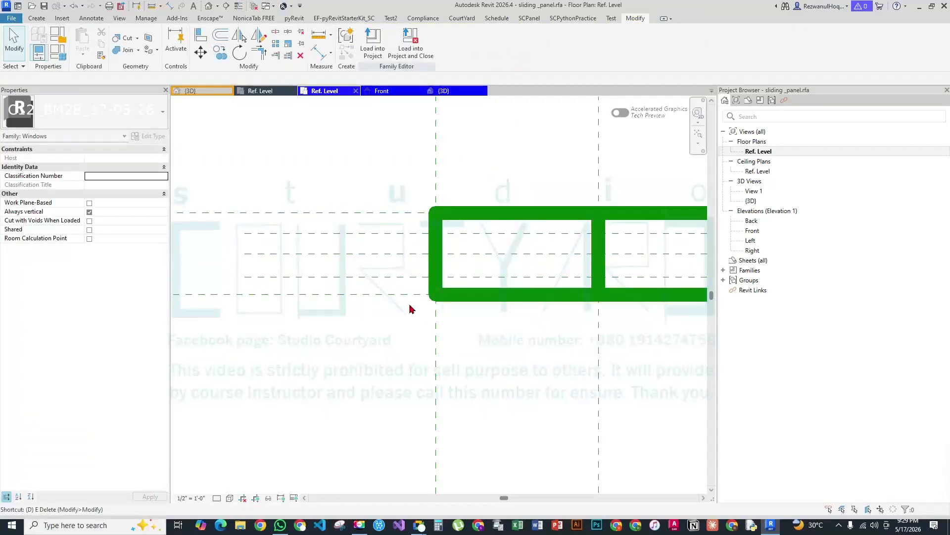
key(i)
click(401, 293)
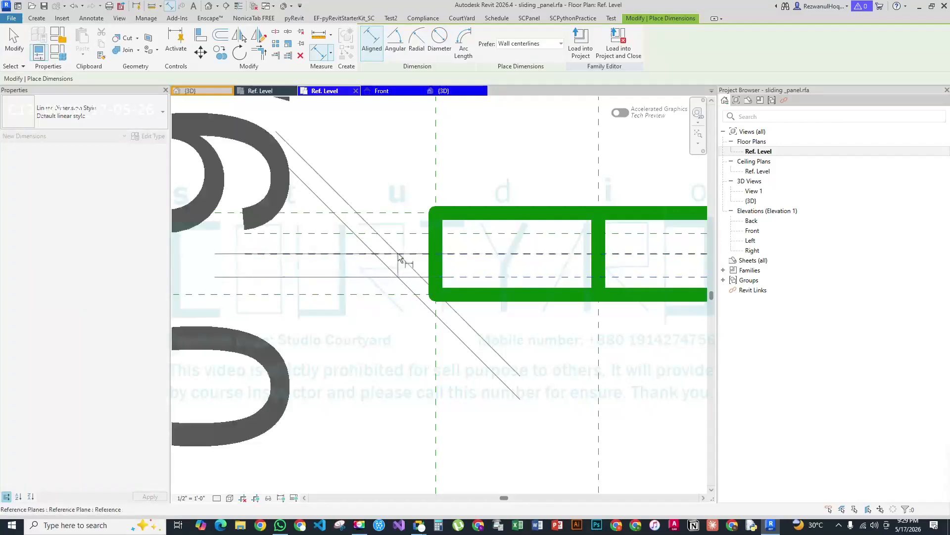
scroll(510, 263, down, 5)
click(331, 299)
scroll(421, 278, down, 4)
scroll(498, 276, up, 2)
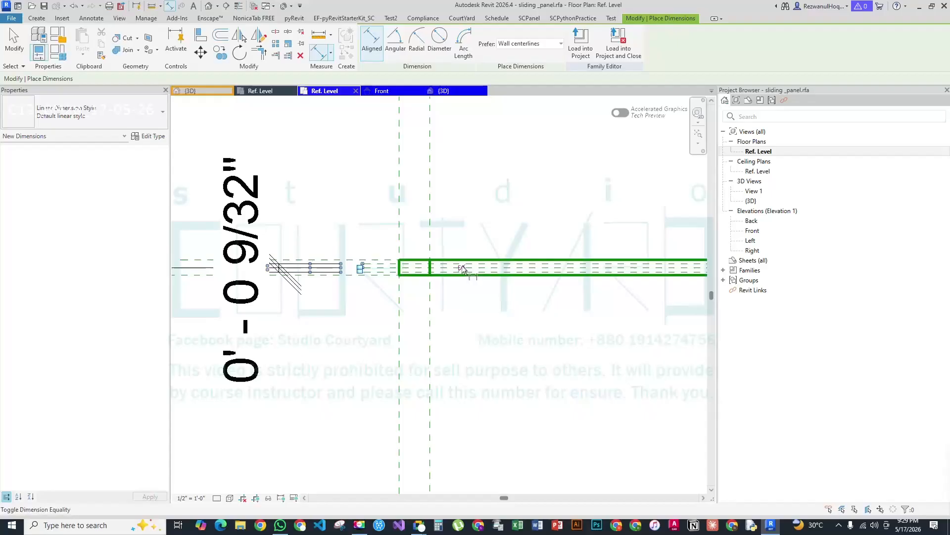
scroll(470, 272, up, 3)
scroll(381, 272, up, 4)
scroll(303, 271, down, 4)
key(Escape)
key(Escape)
Dimension the overall distance between the two copied reference planes on either side of the middle plane
scroll(307, 273, up, 3)
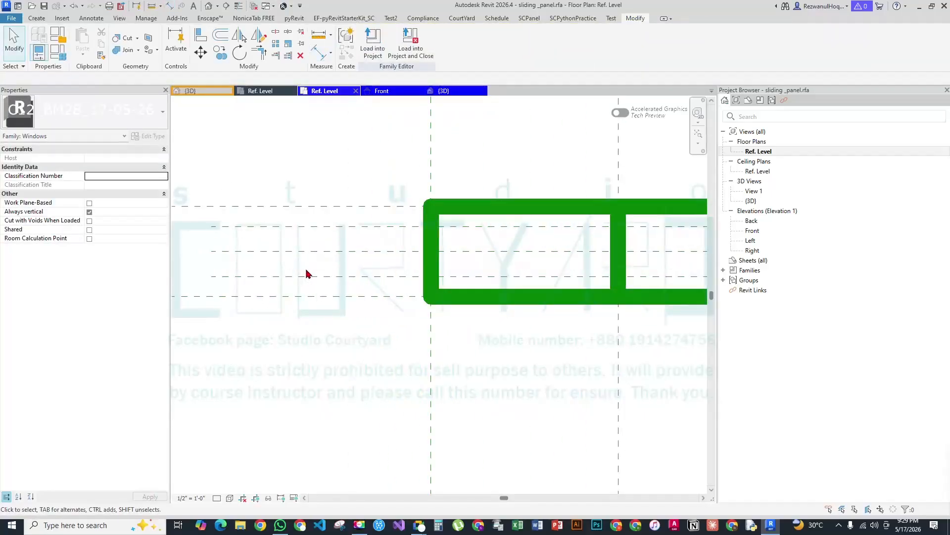
key(d)
key(i)
click(351, 276)
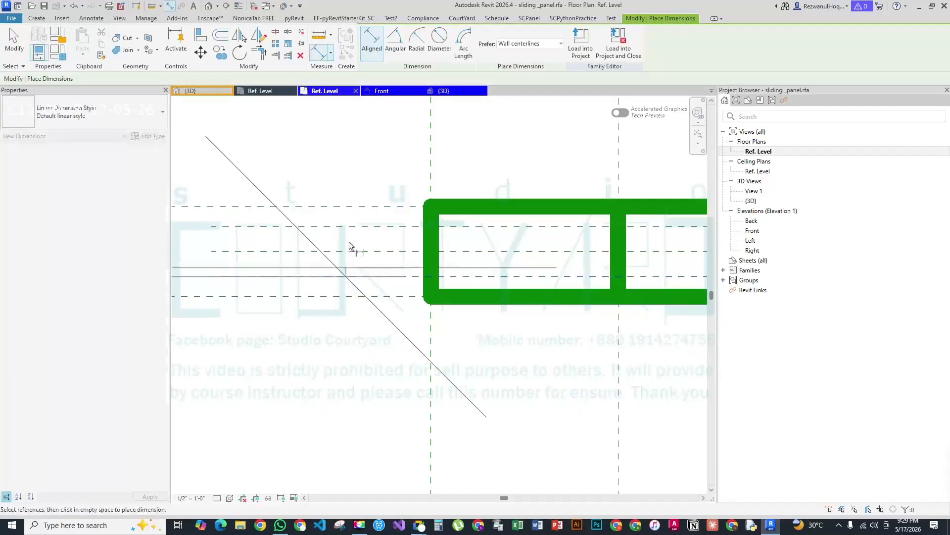
click(352, 227)
scroll(448, 271, down, 6)
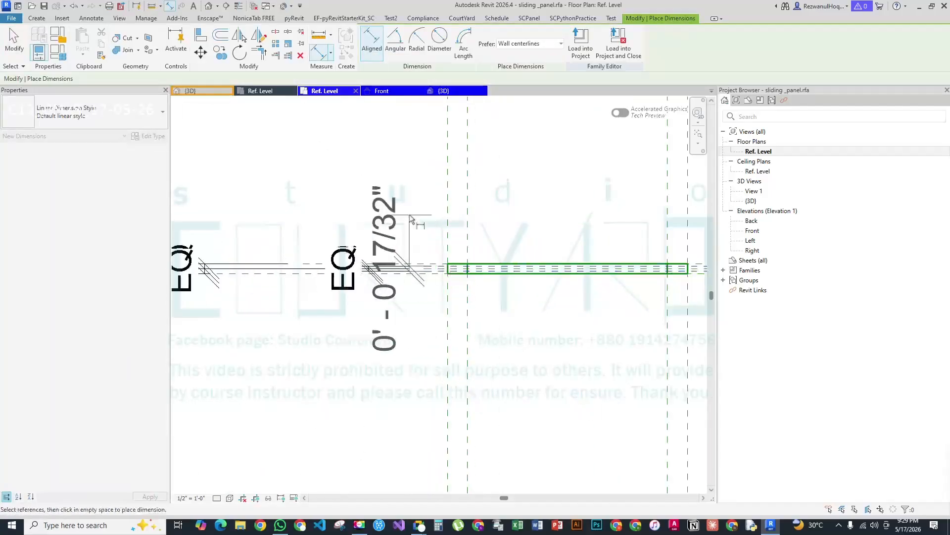
click(292, 218)
key(Escape)
key(Escape)
Label the overall dimension between the copied planes with a new type parameter named gth and set it to 1/4"
click(274, 267)
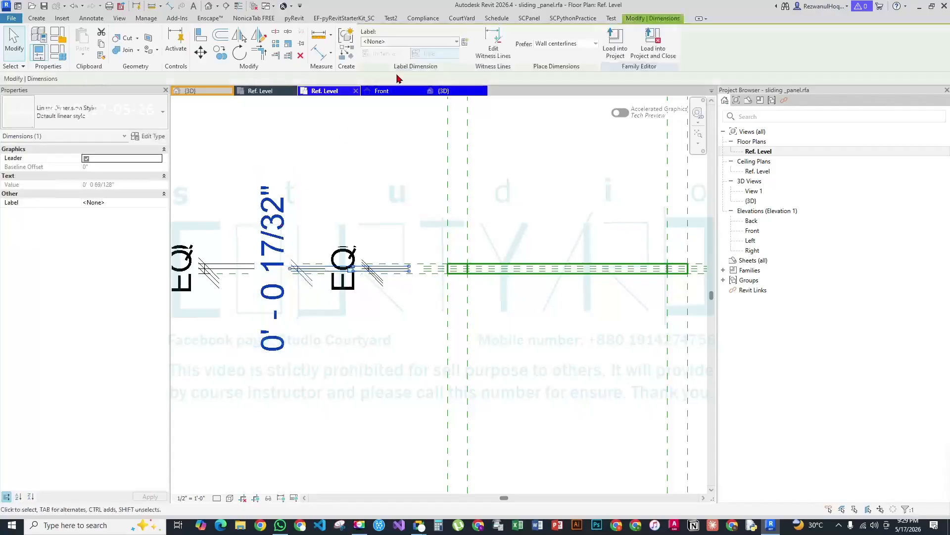
click(466, 42)
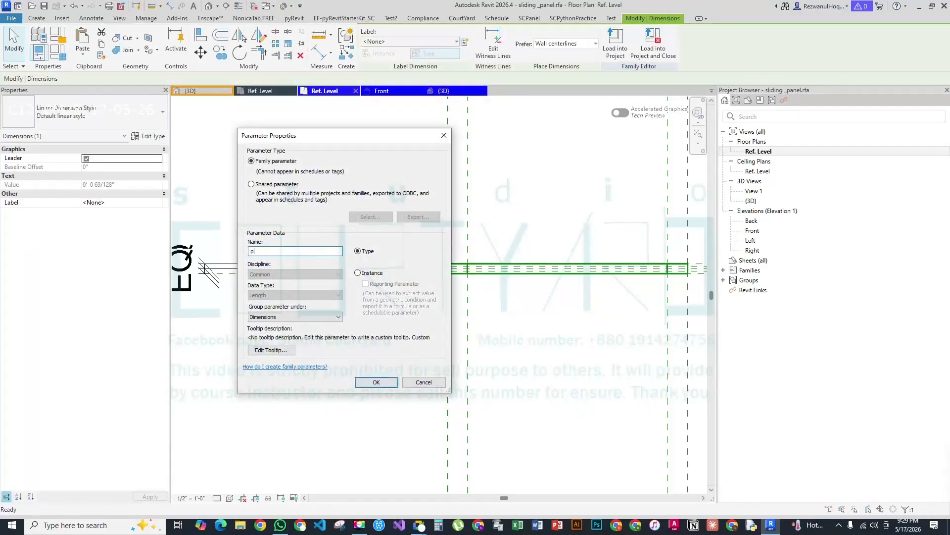
text(gth)
click(376, 383)
click(287, 258)
text(1)
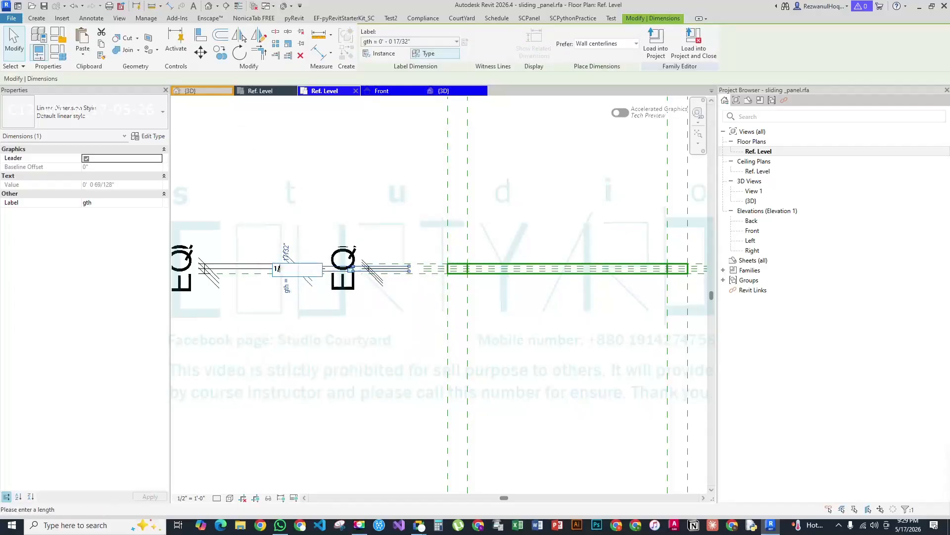
text(/4)
key(Return)
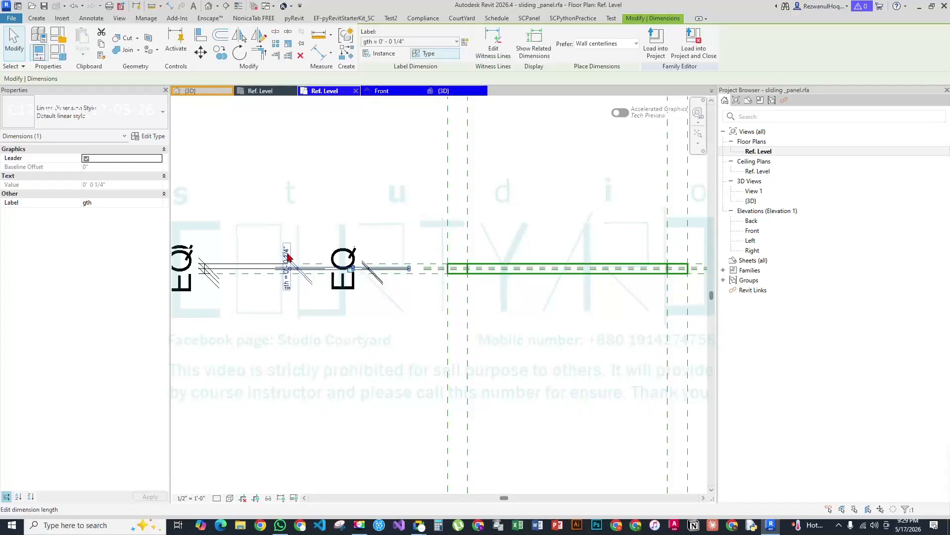
click(496, 250)
In the Front elevation, create a rectangular extrusion filling the frame's inner opening, with the sketch edges locked to the reference planes
scroll(477, 275, up, 5)
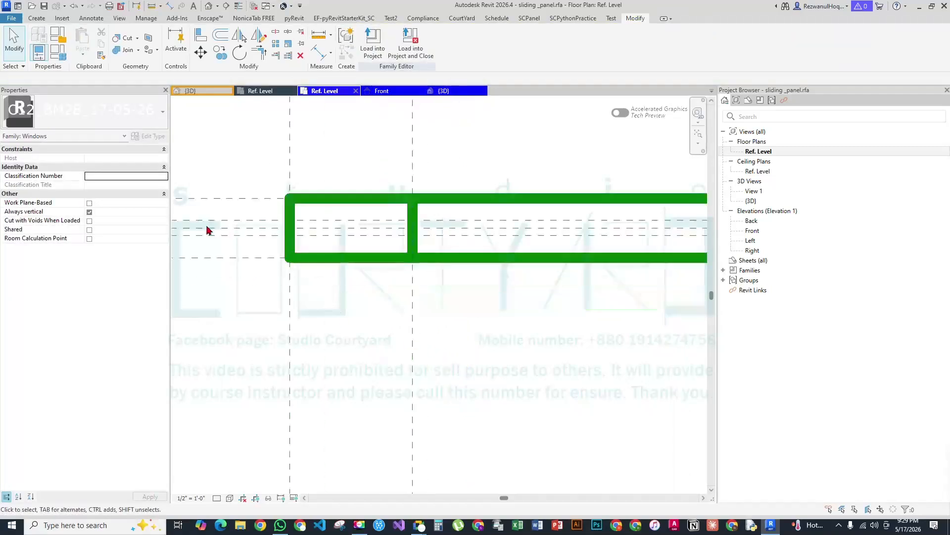
click(38, 19)
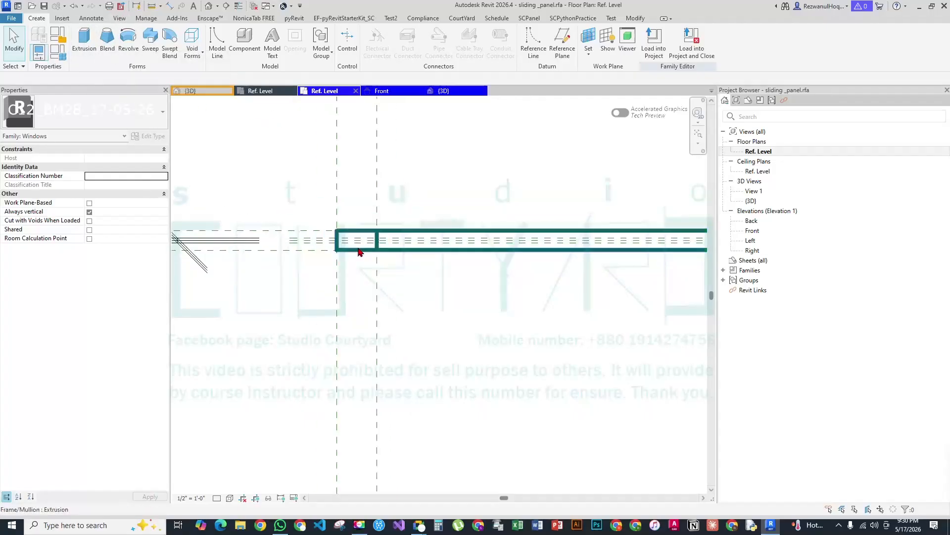
scroll(357, 251, down, 3)
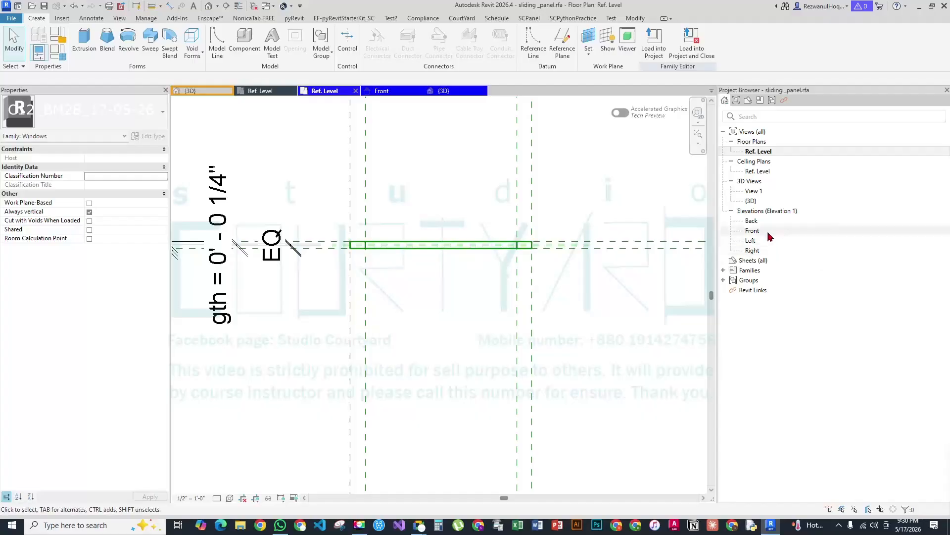
double_click(752, 231)
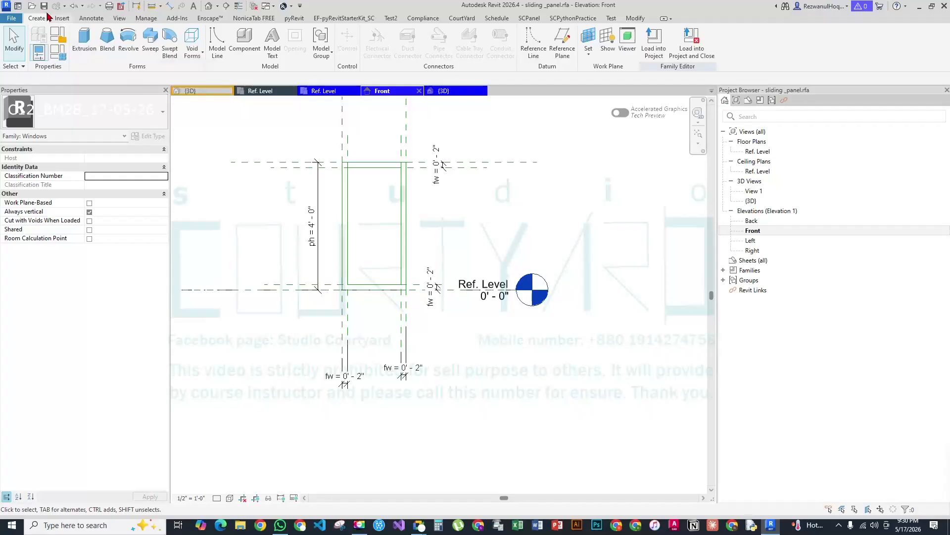
click(84, 39)
click(398, 34)
click(348, 168)
click(401, 285)
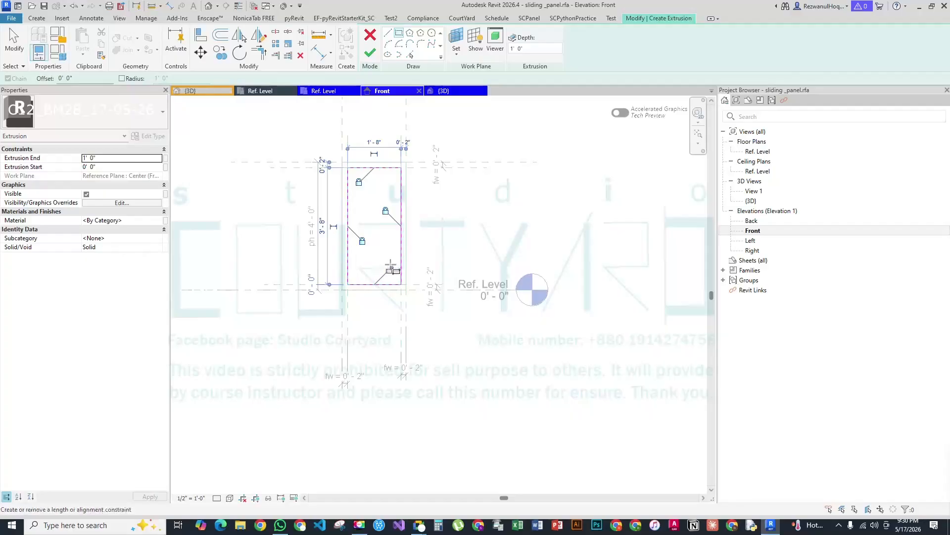
click(369, 52)
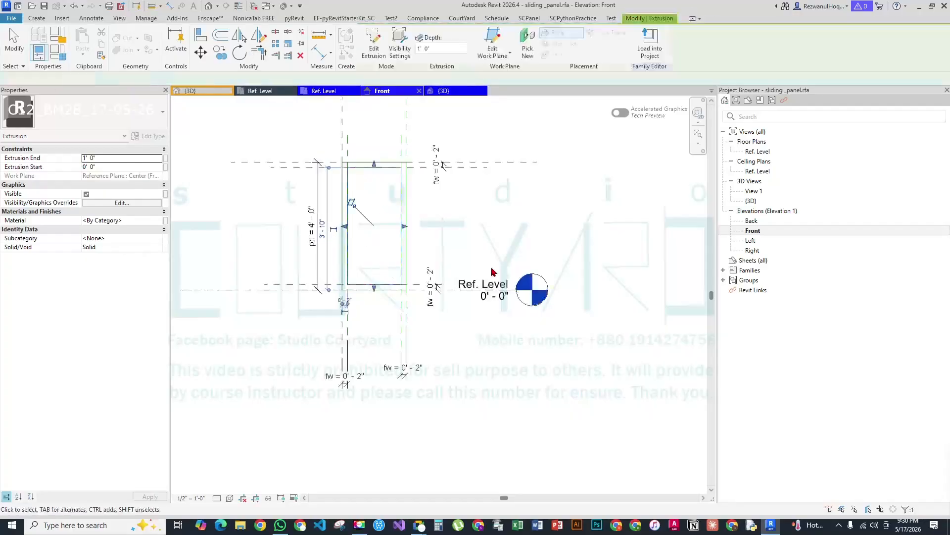
Open the Ref. Level floor plan and switch its display to thin lines
double_click(758, 151)
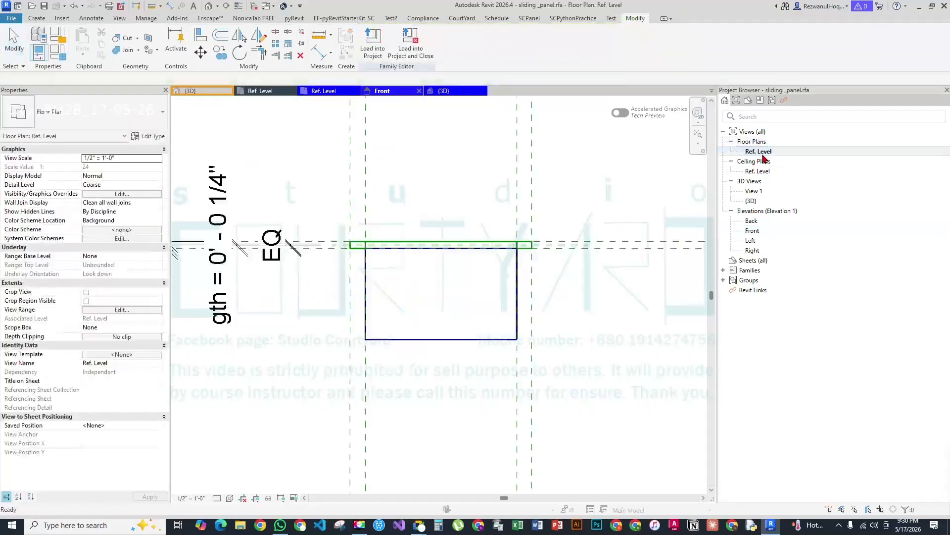
scroll(394, 269, up, 4)
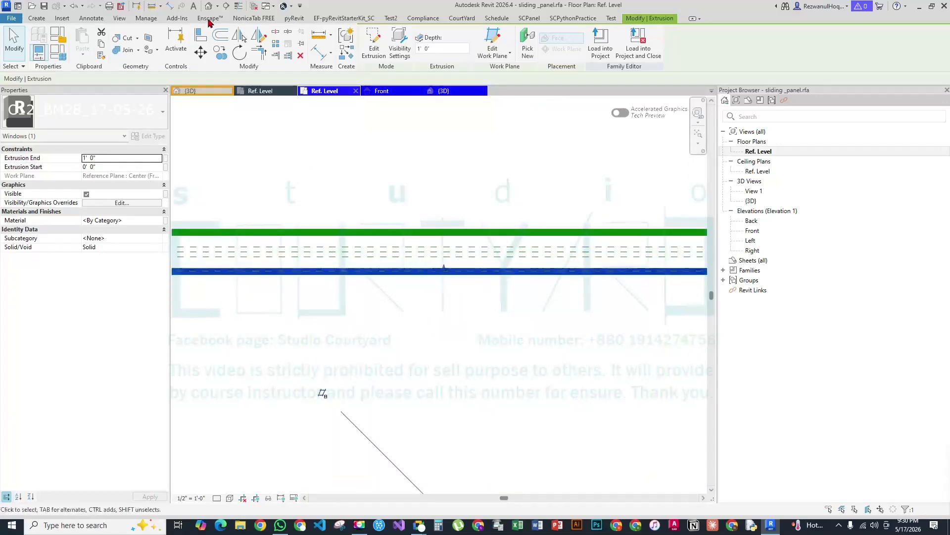
click(238, 6)
key(Escape)
scroll(434, 238, down, 6)
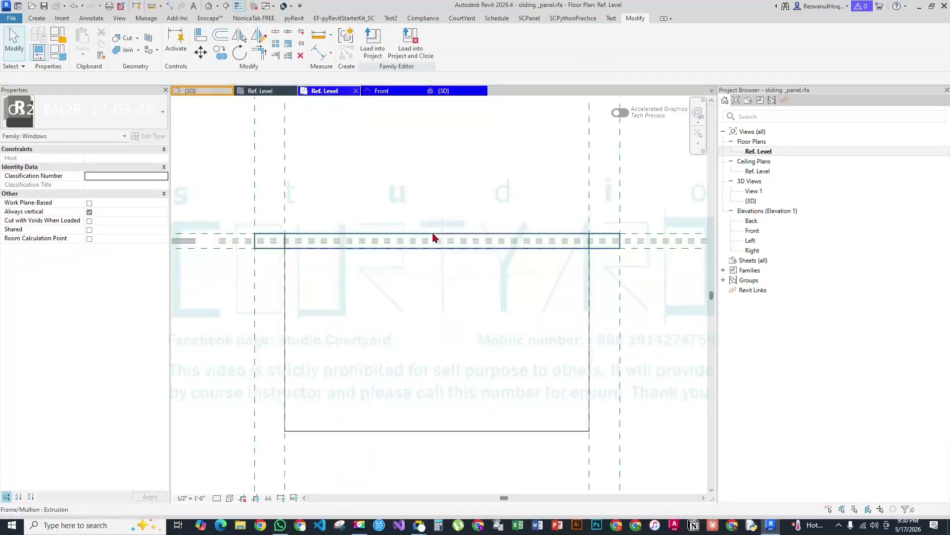
Stretch the new extrusion's back face to the rearmost of the three inner reference planes
click(484, 330)
scroll(373, 307, up, 6)
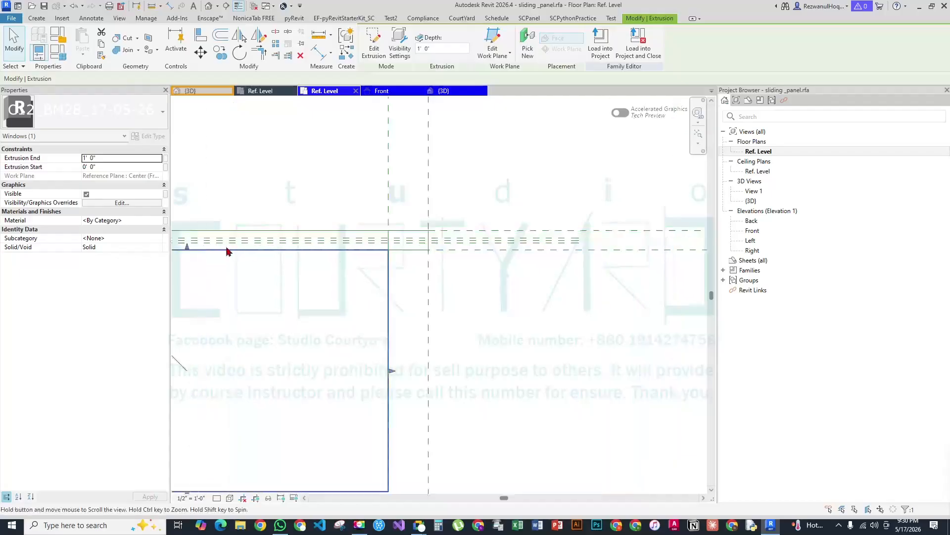
click(400, 302)
scroll(399, 301, down, 2)
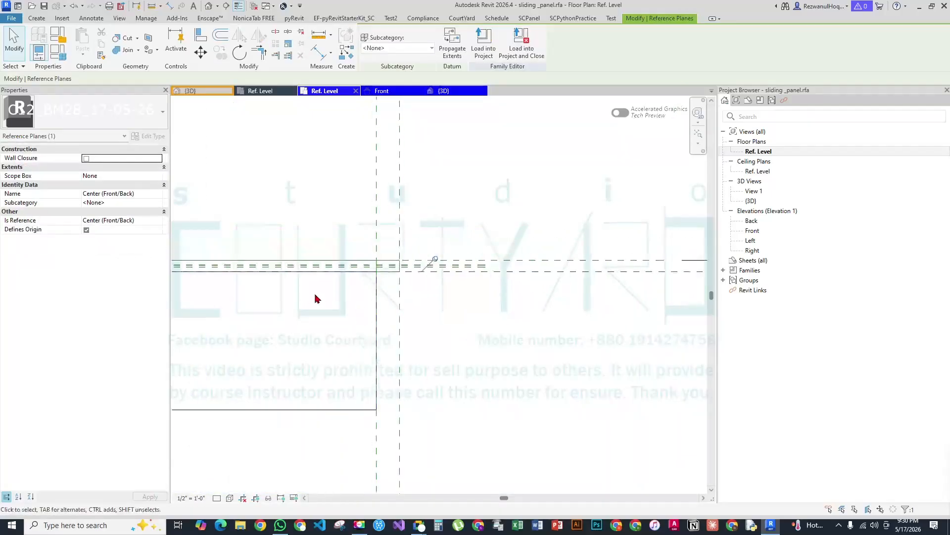
key(Escape)
click(327, 411)
scroll(259, 310, up, 5)
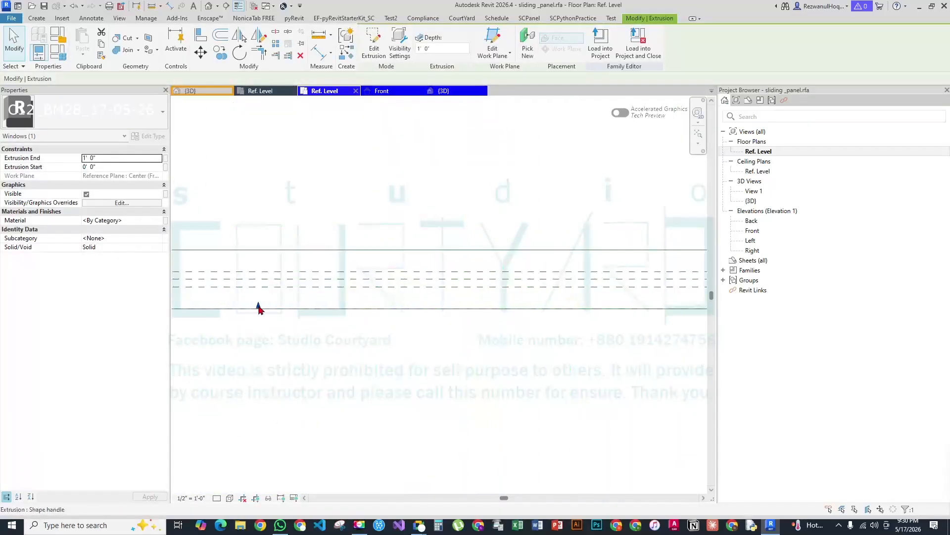
drag(262, 278, 259, 270)
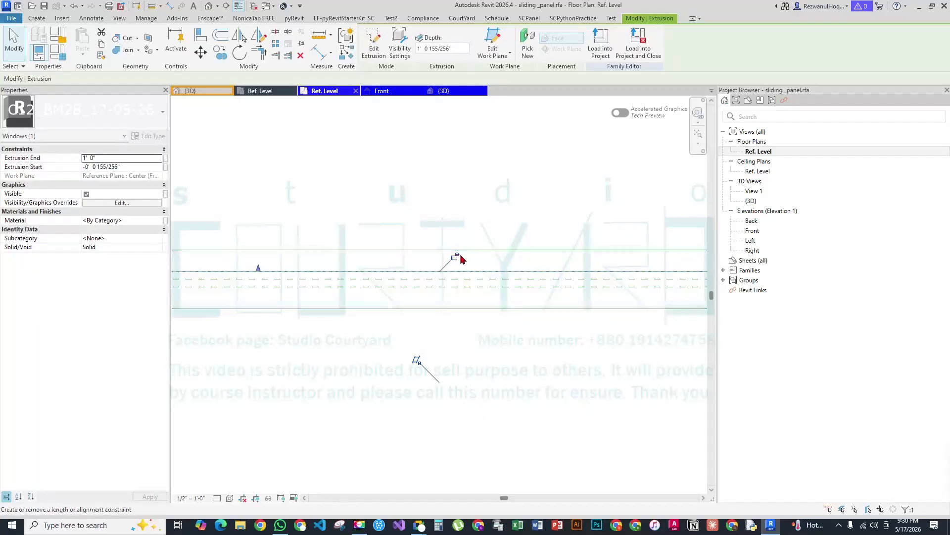
Pull the extrusion's front face back to the frontmost inner reference plane, making the pane 1/4" deep
scroll(438, 180, down, 5)
drag(399, 370, 399, 217)
scroll(399, 217, up, 4)
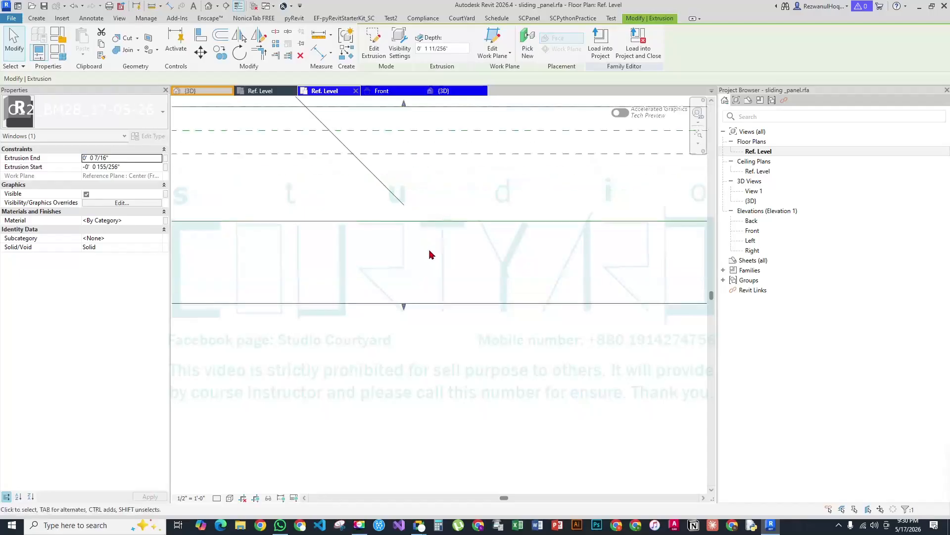
drag(402, 308, 422, 157)
scroll(423, 253, down, 3)
click(423, 253)
Assign the pane extrusion inside the panel frame to the Glass subcategory
scroll(423, 253, down, 5)
scroll(396, 275, up, 3)
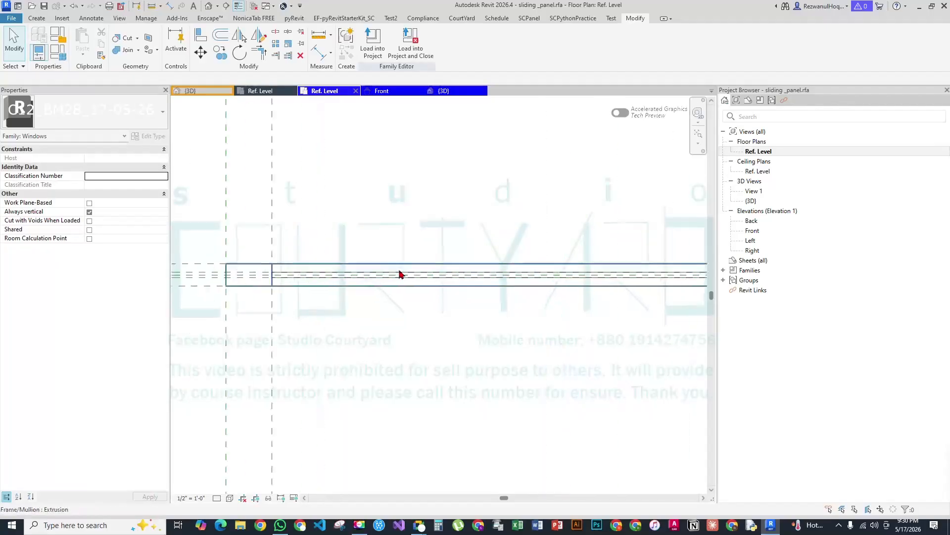
click(400, 283)
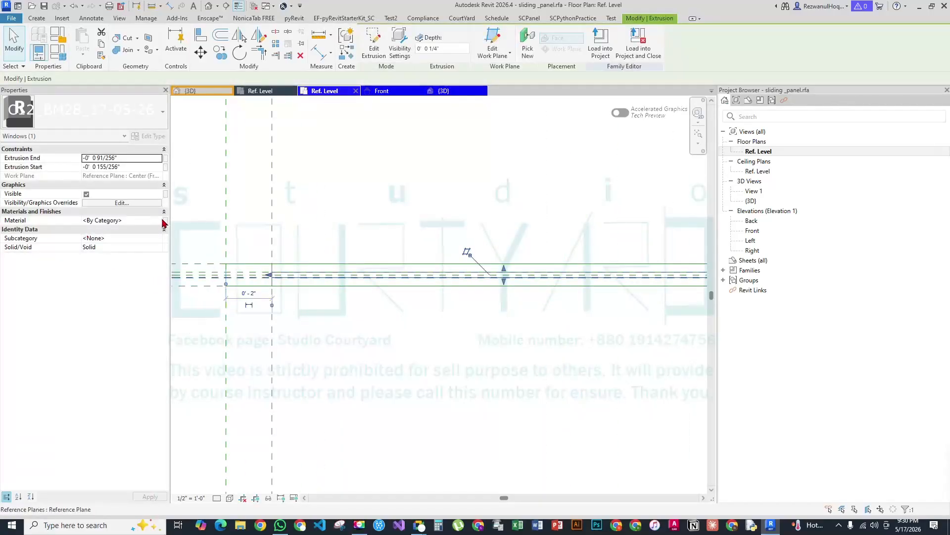
click(158, 238)
click(158, 238)
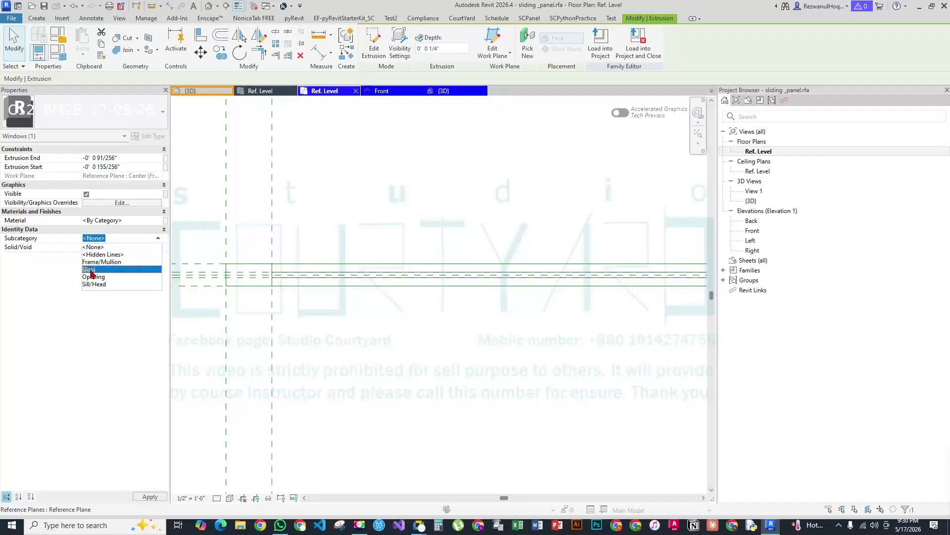
click(94, 273)
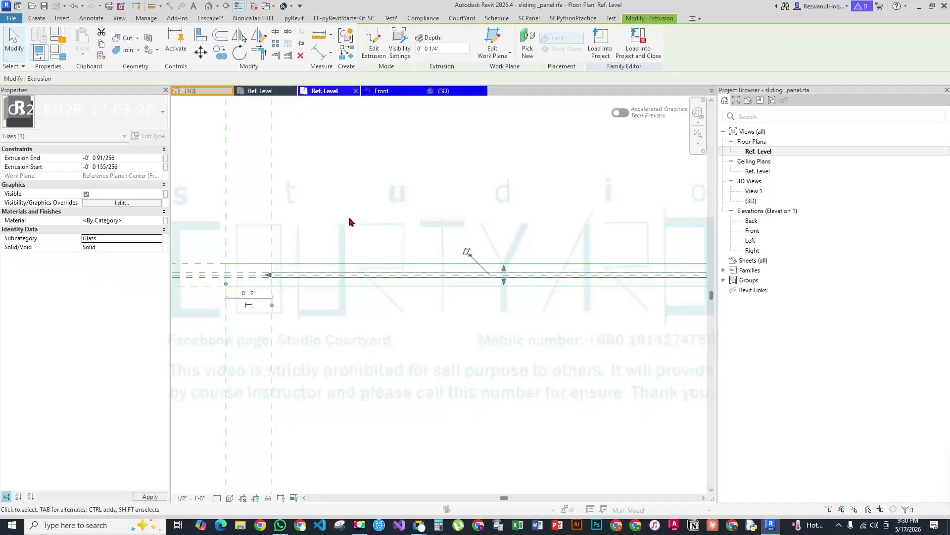
Create a type family parameter named g_mat under Materials and Finishes and associate it with the pane's material
click(165, 220)
click(401, 322)
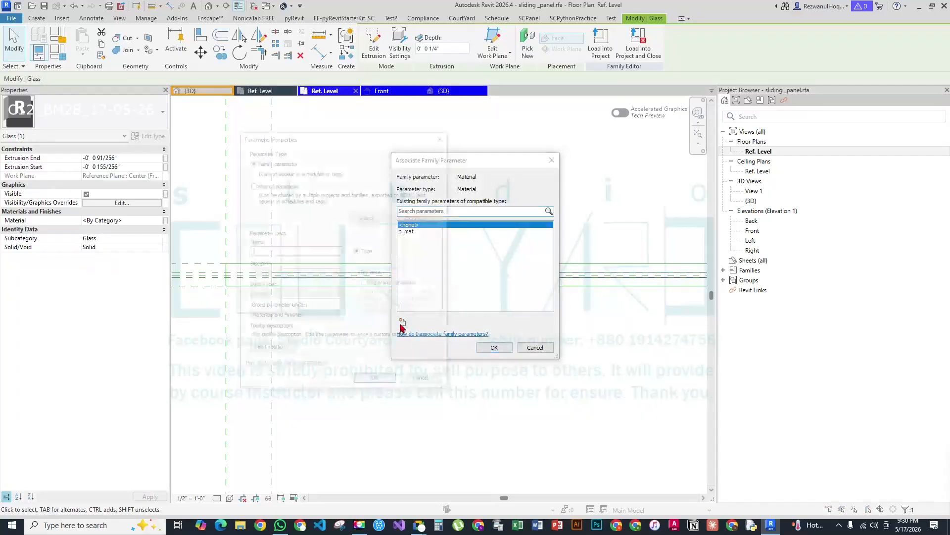
text(g_ma)
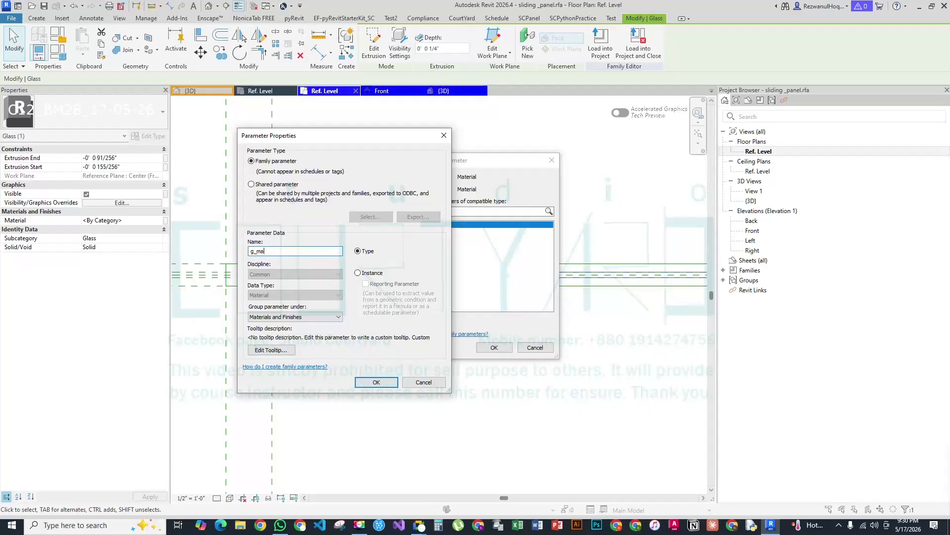
text(t)
click(377, 382)
click(494, 347)
click(482, 361)
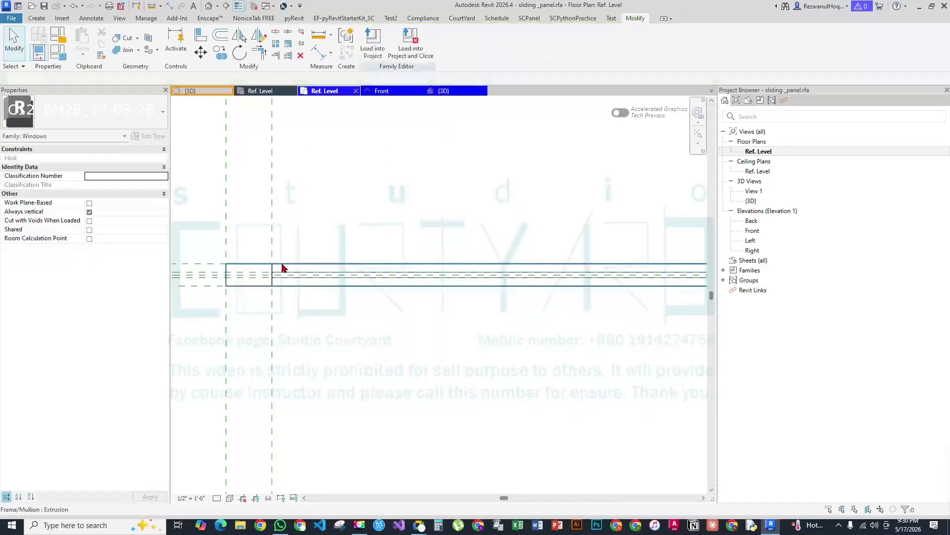
Open the default 3D view and inspect the panel's frame and glass pane
click(209, 6)
shift+middle_drag(281, 123, 365, 318)
scroll(376, 307, up, 3)
click(488, 329)
scroll(381, 267, down, 5)
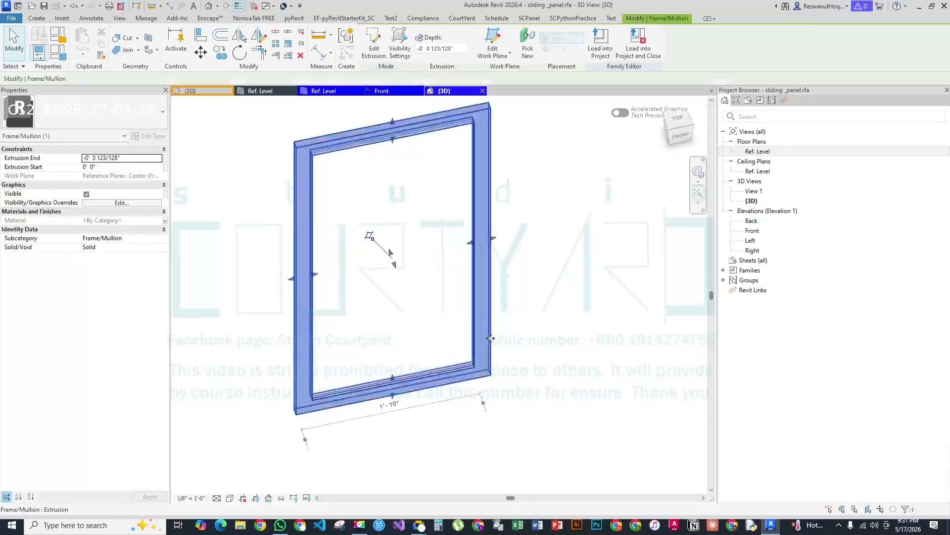
key(Escape)
In the Ref. Level floor plan, delete the three inner reference planes running through the pane
double_click(758, 151)
scroll(464, 260, down, 2)
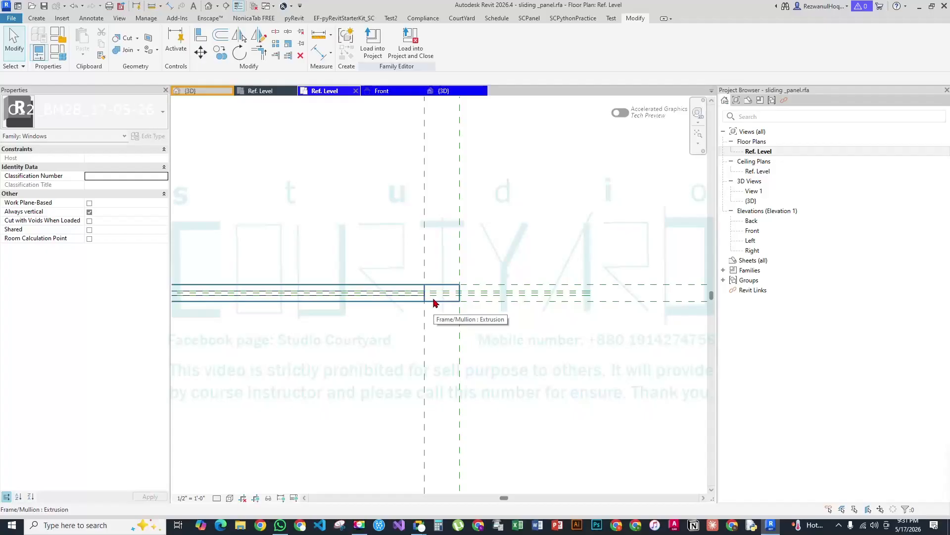
scroll(421, 292, up, 2)
scroll(439, 278, up, 2)
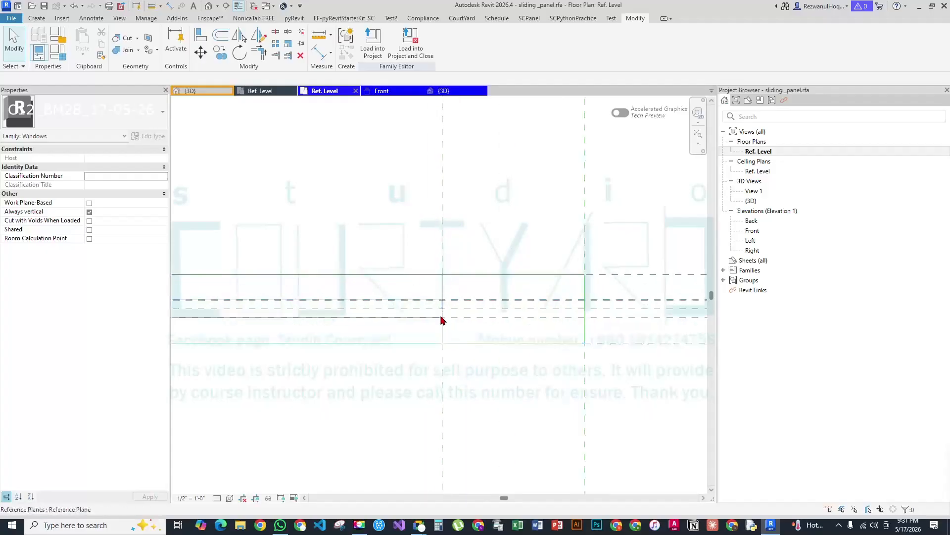
scroll(514, 313, down, 3)
scroll(594, 322, up, 3)
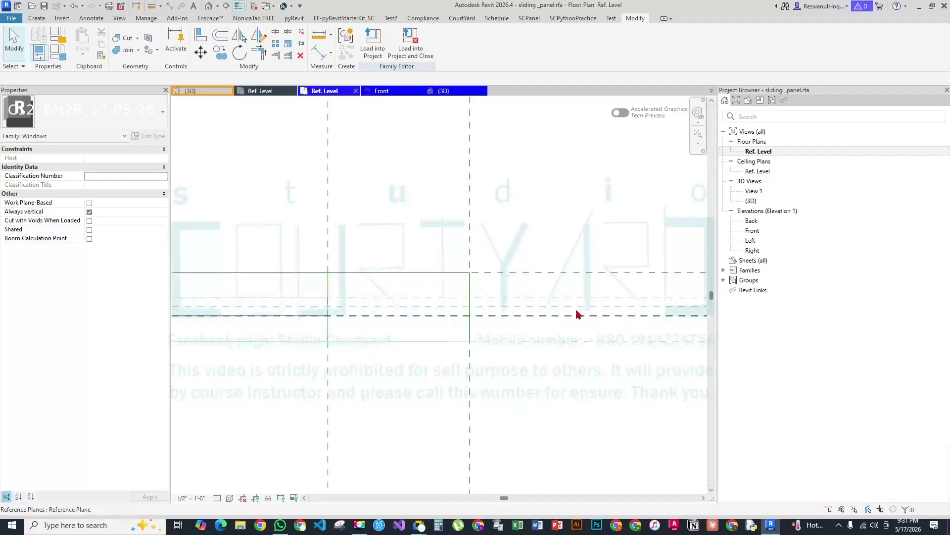
click(520, 299)
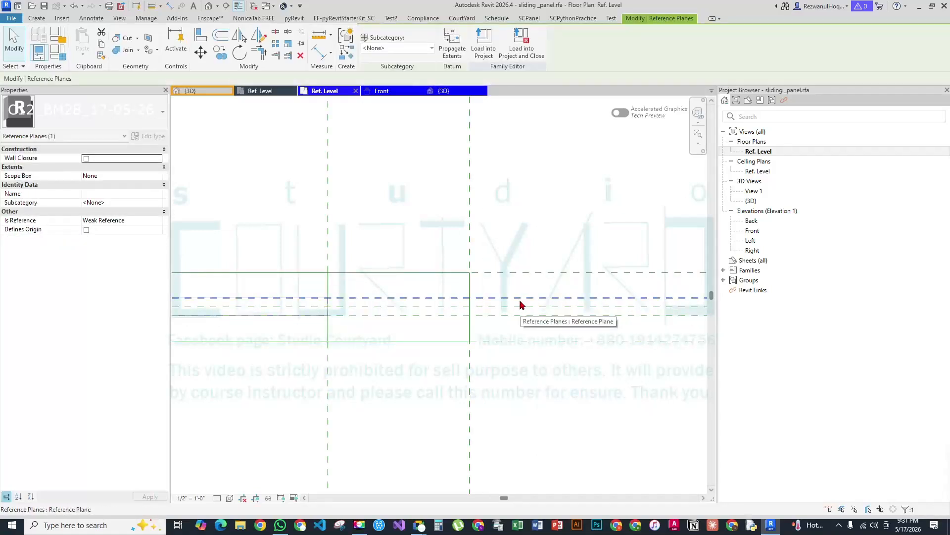
key(Delete)
click(496, 308)
key(Delete)
click(497, 316)
key(Delete)
Draw a horizontal reference plane across the full panel width, about 3/16" inside the frame's back reference plane
middle_drag(227, 338, 565, 325)
scroll(525, 325, down, 6)
middle_drag(345, 313, 434, 300)
scroll(433, 299, up, 3)
middle_drag(382, 328, 604, 291)
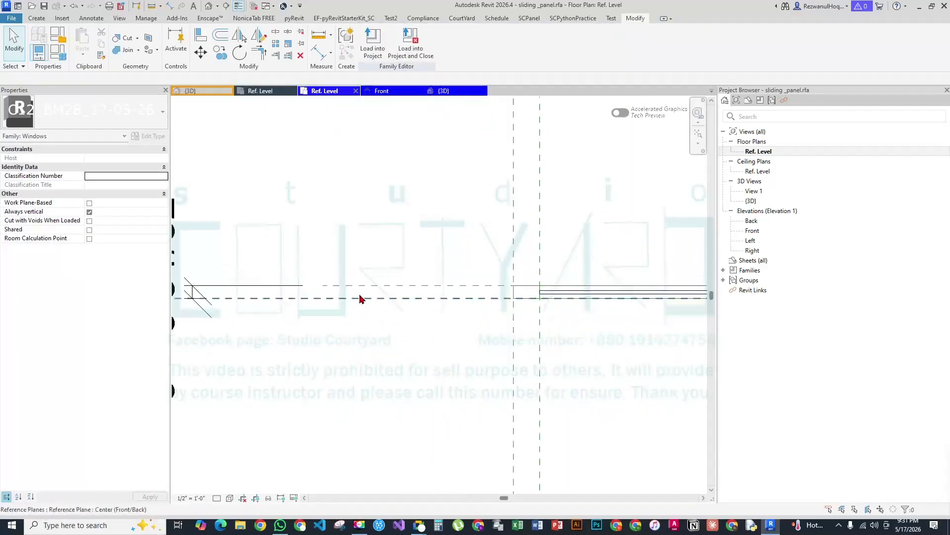
key(r)
key(p)
click(352, 278)
scroll(419, 279, down, 3)
middle_drag(483, 287, 322, 266)
scroll(253, 263, up, 5)
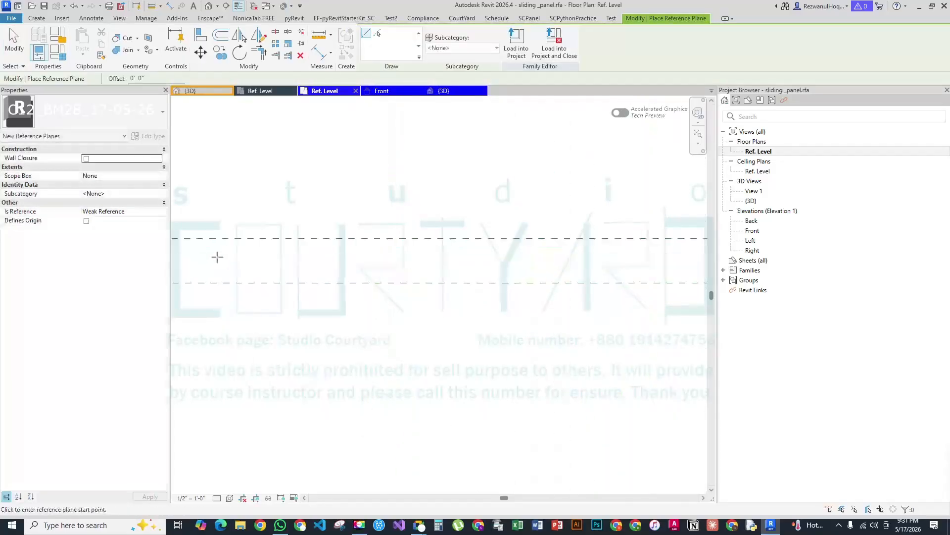
click(215, 246)
scroll(215, 247, down, 4)
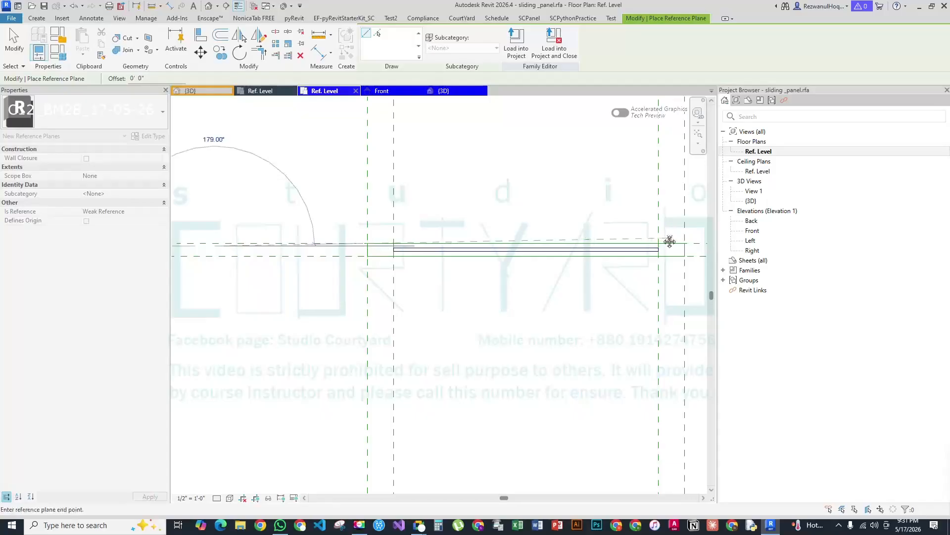
middle_drag(675, 240, 472, 246)
scroll(489, 249, up, 4)
click(541, 245)
scroll(588, 245, down, 4)
key(Escape)
Dimension the gap between the frame's back reference plane and the new inner plane, and label it with the gth parameter (1/4")
scroll(463, 247, up, 3)
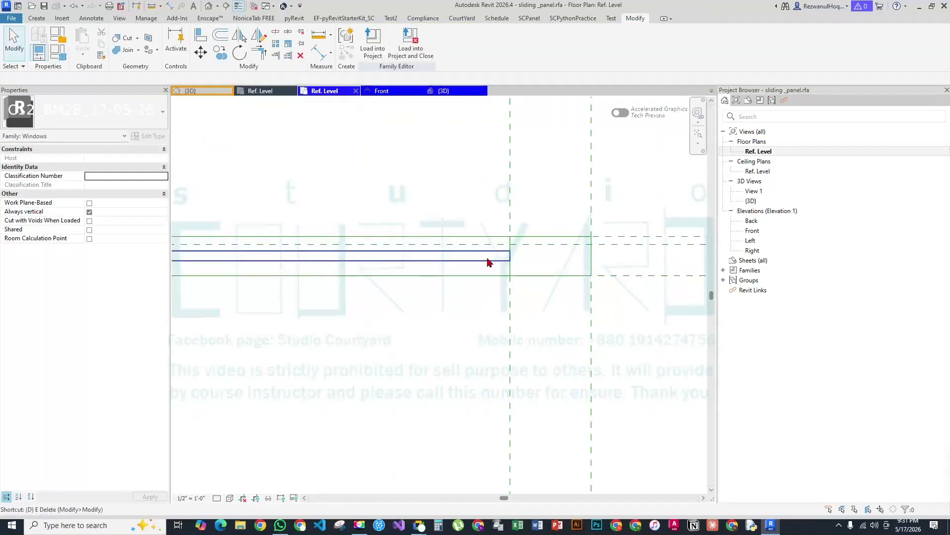
key(d)
key(i)
middle_drag(495, 263, 307, 263)
click(469, 236)
click(472, 244)
scroll(520, 179, down, 2)
middle_drag(520, 180, 210, 273)
click(475, 201)
key(Escape)
click(441, 232)
click(455, 43)
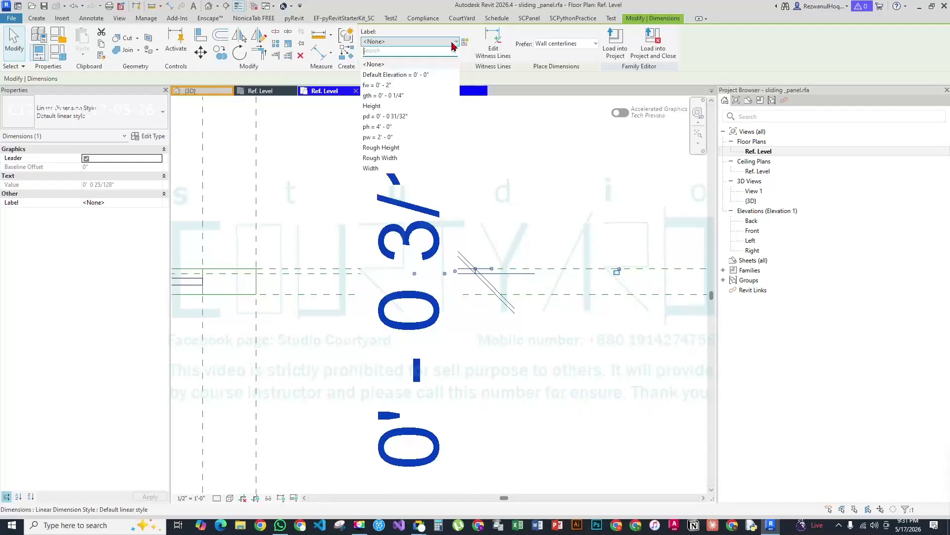
click(372, 96)
click(361, 248)
scroll(317, 254, up, 2)
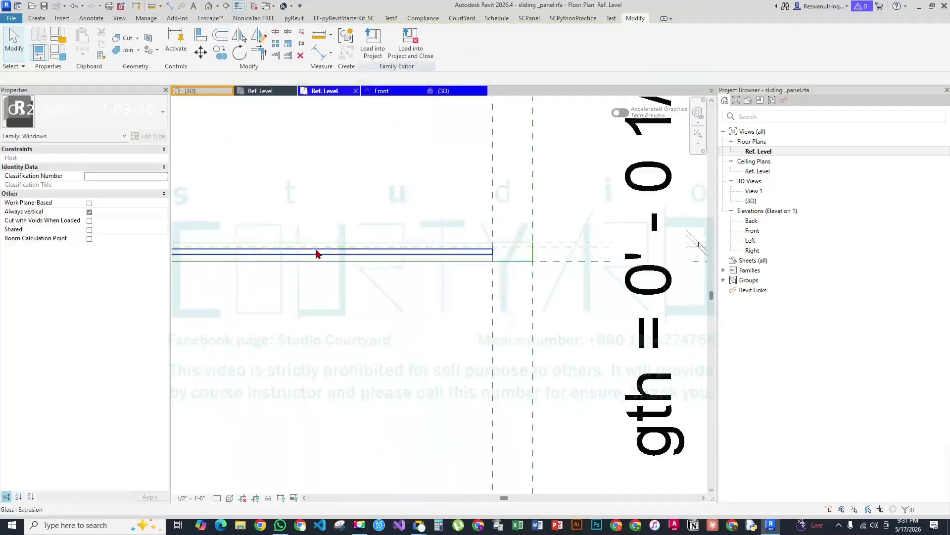
Align the glass pane's back and front faces to the back and inner reference planes, locking both alignments
click(317, 253)
scroll(324, 239, up, 2)
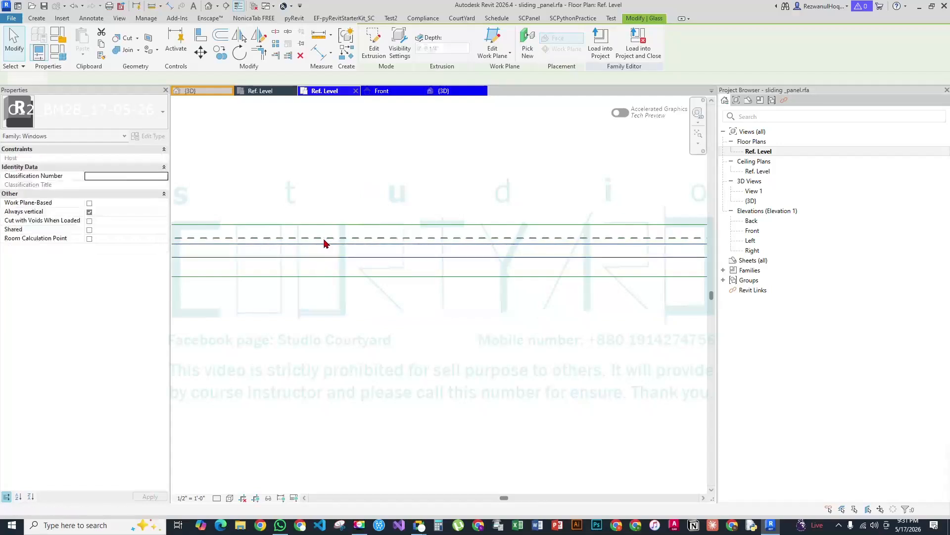
scroll(325, 242, down, 2)
key(a)
key(l)
scroll(329, 245, down, 1)
click(608, 237)
scroll(337, 241, up, 3)
click(341, 241)
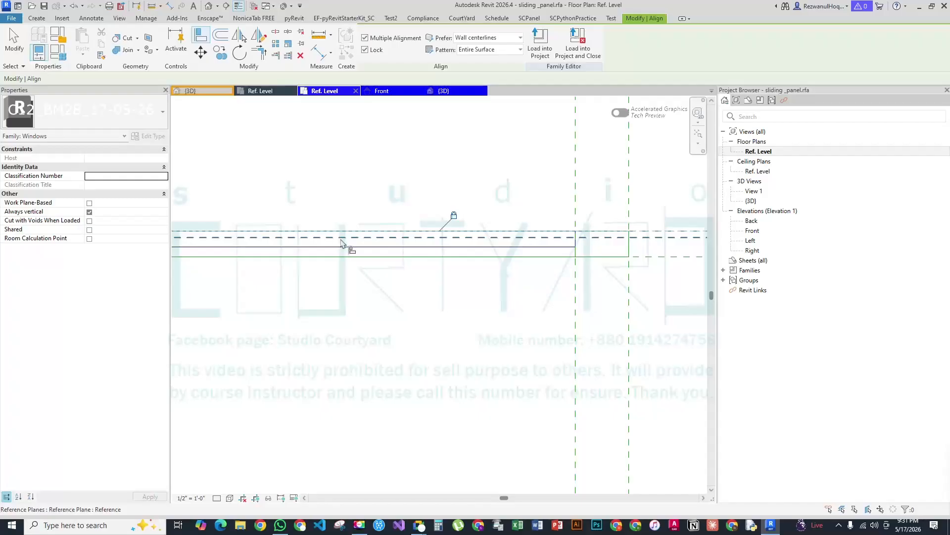
middle_drag(685, 212, 520, 199)
key(Escape)
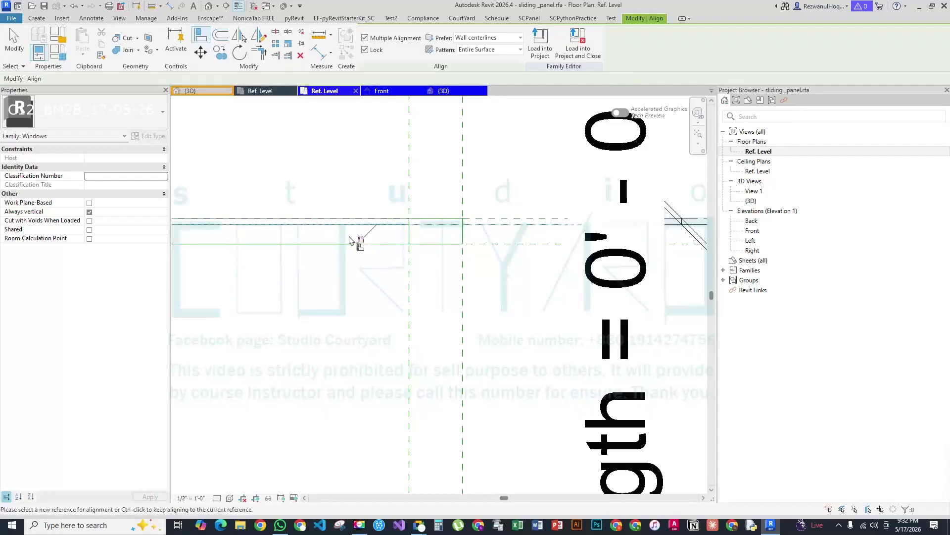
key(Escape)
Show the default 3D view in a shaded visual style and orbit around the panel to check the glass position
scroll(396, 320, down, 4)
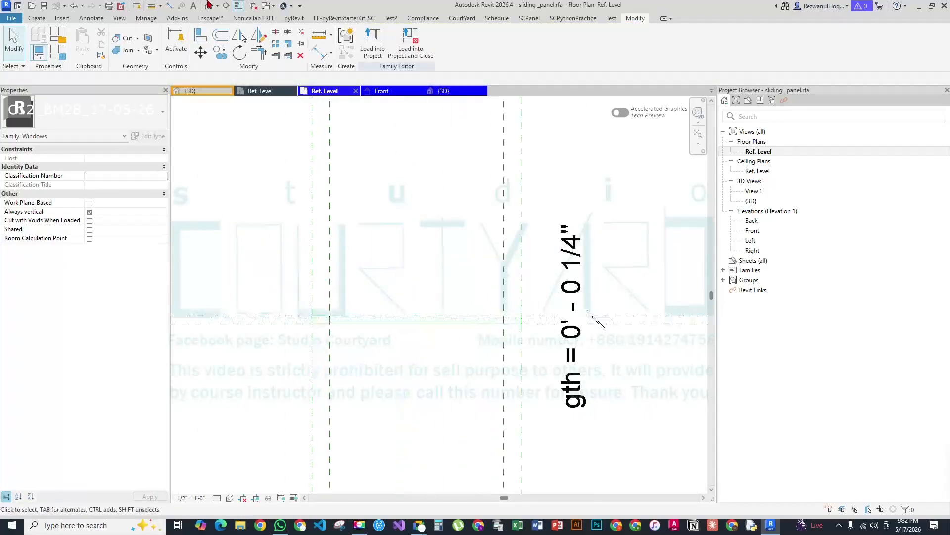
click(208, 9)
shift+middle_drag(399, 325, 361, 348)
scroll(360, 347, up, 3)
click(230, 497)
click(246, 457)
mouse_move(381, 261)
shift+middle_down()
mouse_move(411, 409)
mouse_move(360, 432)
shift+middle_up()
scroll(374, 369, down, 5)
shift+middle_drag(375, 369, 451, 319)
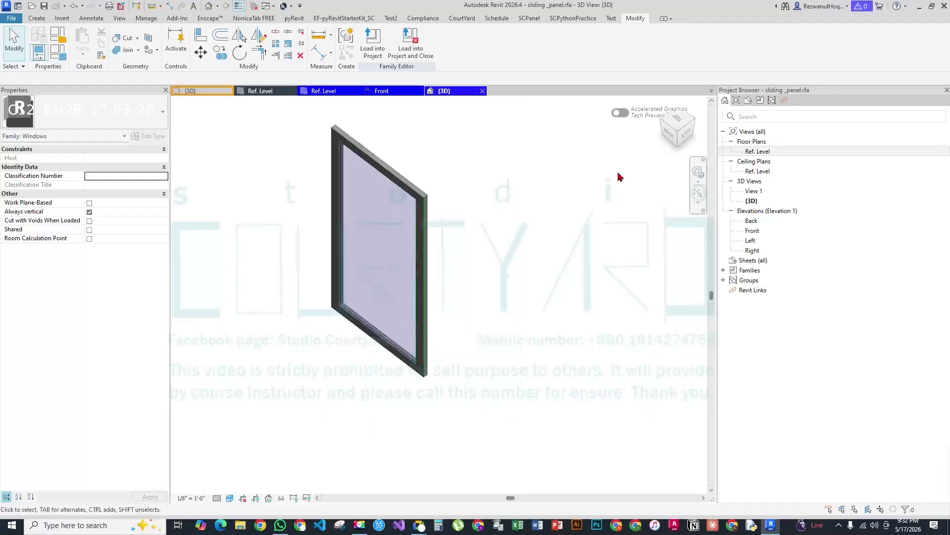
Return to the Ref. Level floor plan and check the glass pane's alignment locks at the frame corner
double_click(740, 153)
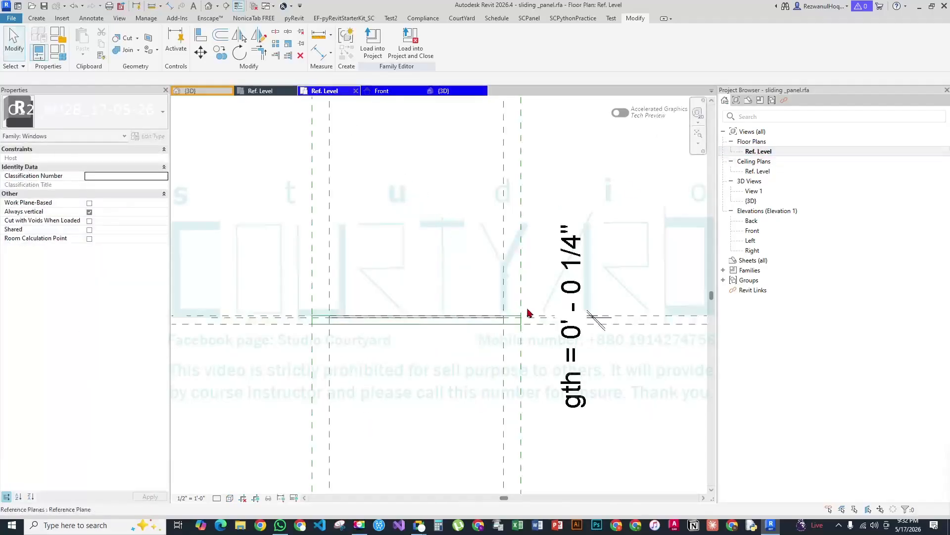
scroll(511, 324, down, 5)
scroll(267, 335, up, 3)
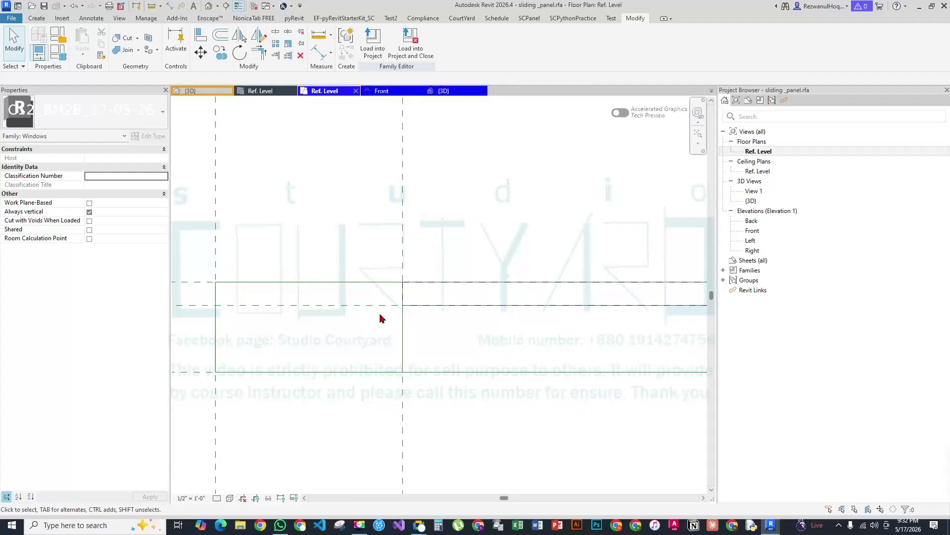
click(384, 285)
key(Escape)
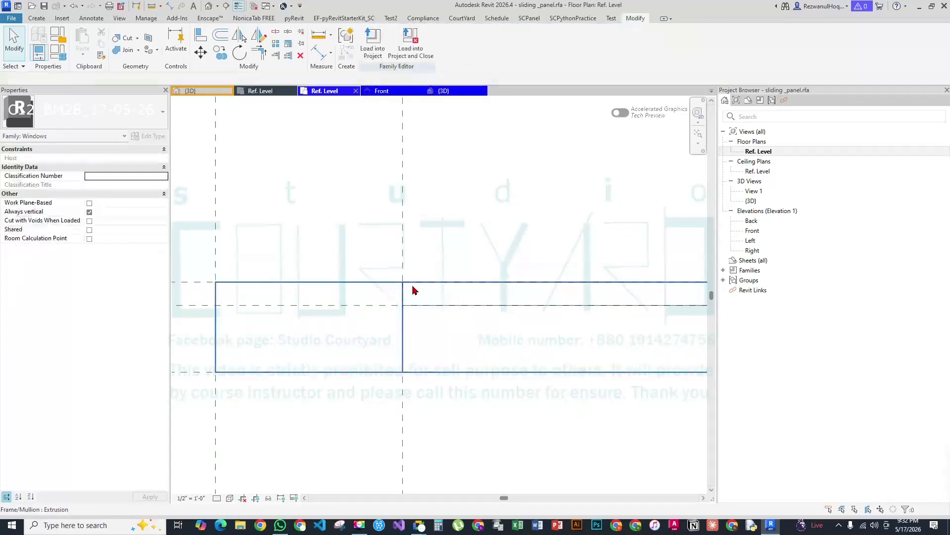
click(445, 310)
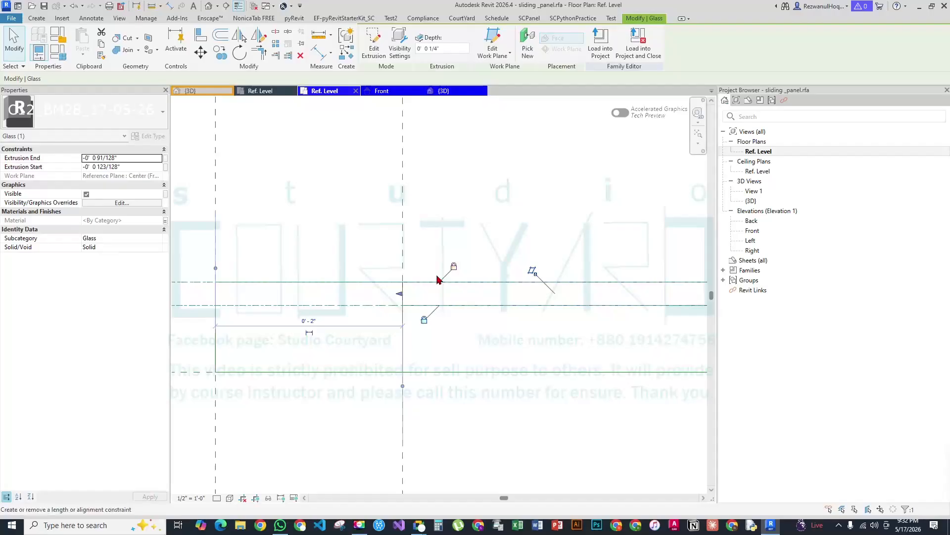
click(396, 316)
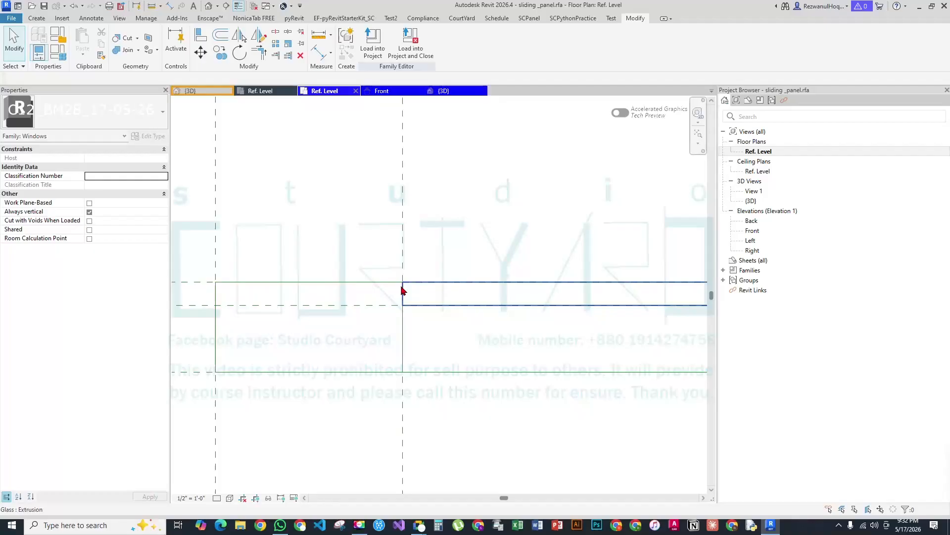
Examine how the glass pane sits against the frame's back plane in plan, and recheck its face constraints
scroll(398, 291, down, 3)
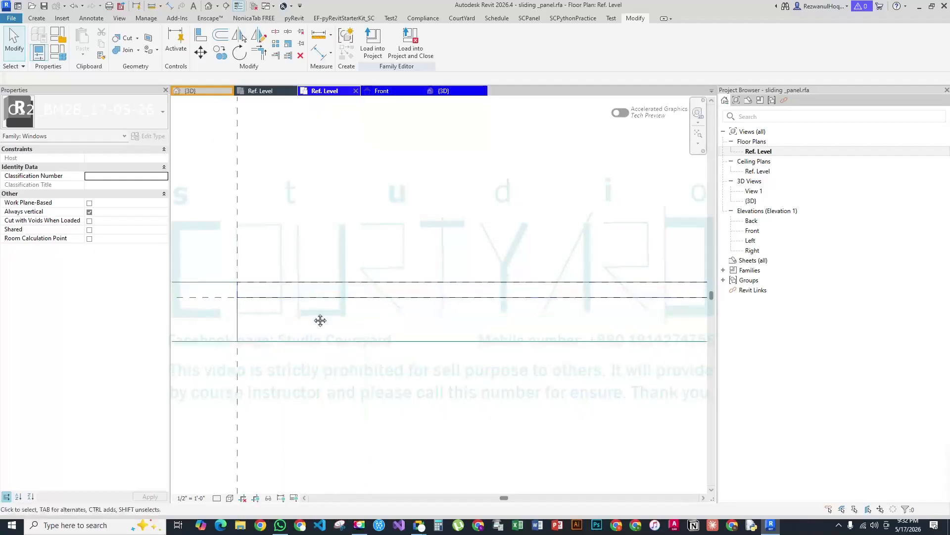
scroll(414, 312, up, 3)
scroll(338, 275, down, 4)
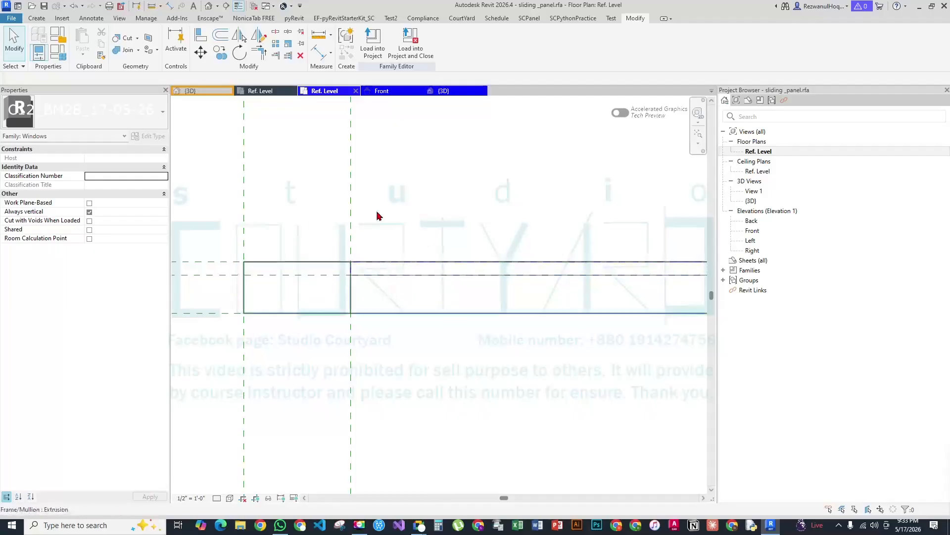
scroll(315, 304, down, 2)
scroll(317, 309, up, 3)
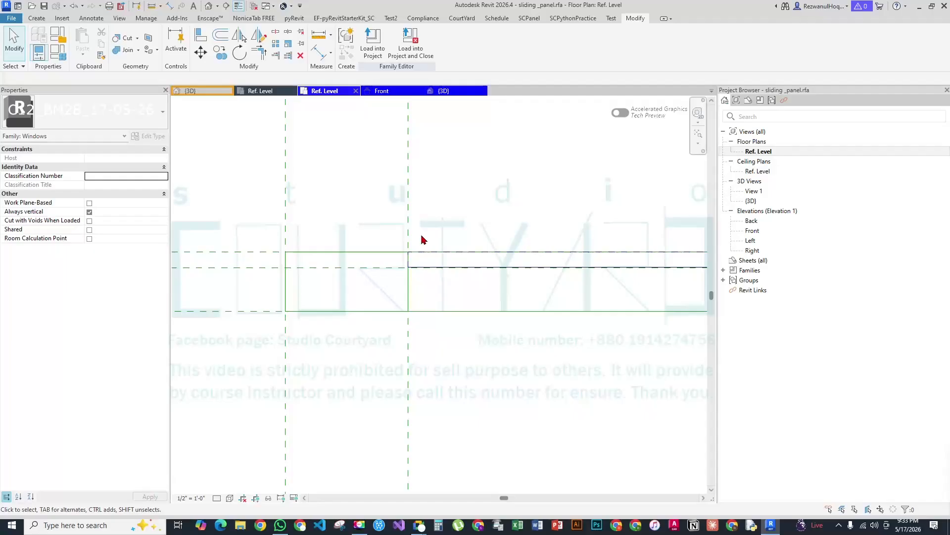
scroll(427, 252, up, 3)
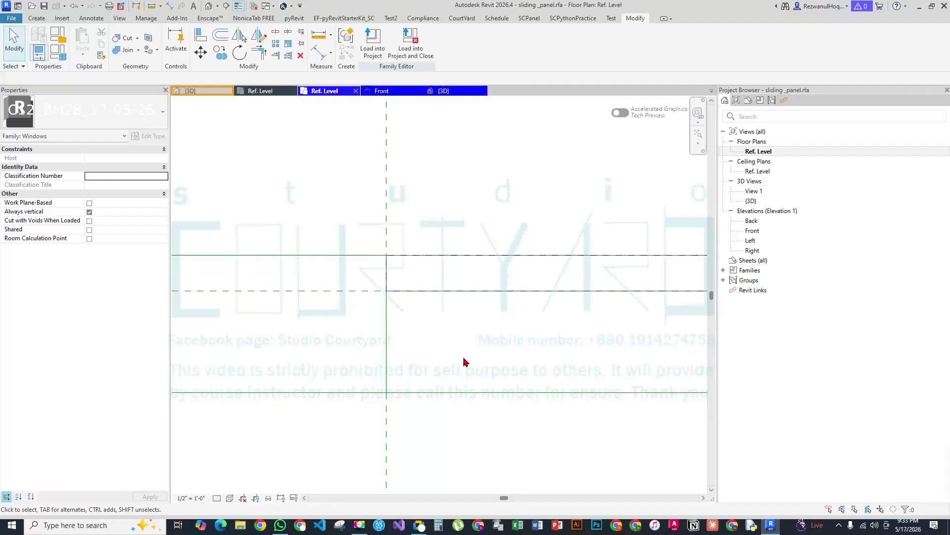
scroll(415, 311, down, 3)
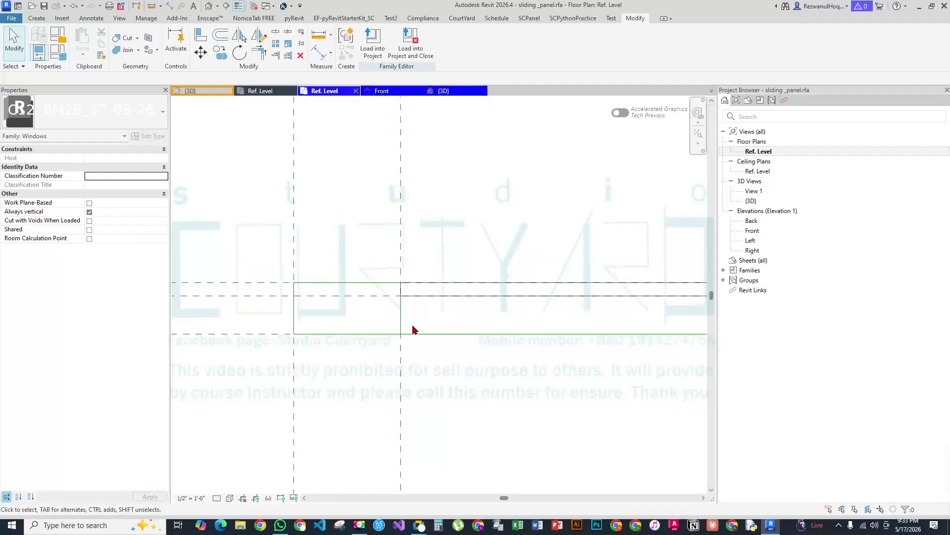
scroll(281, 292, up, 6)
scroll(350, 262, down, 7)
scroll(331, 318, up, 4)
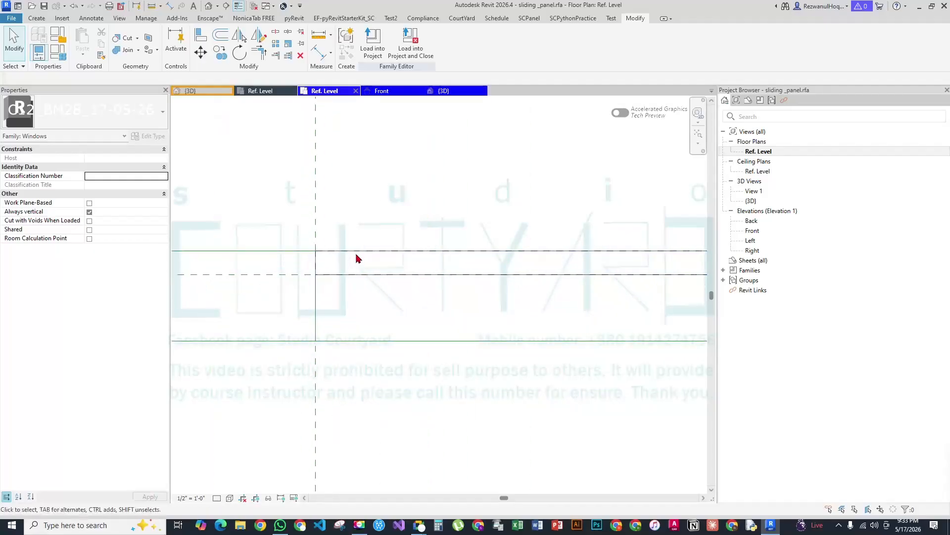
click(372, 276)
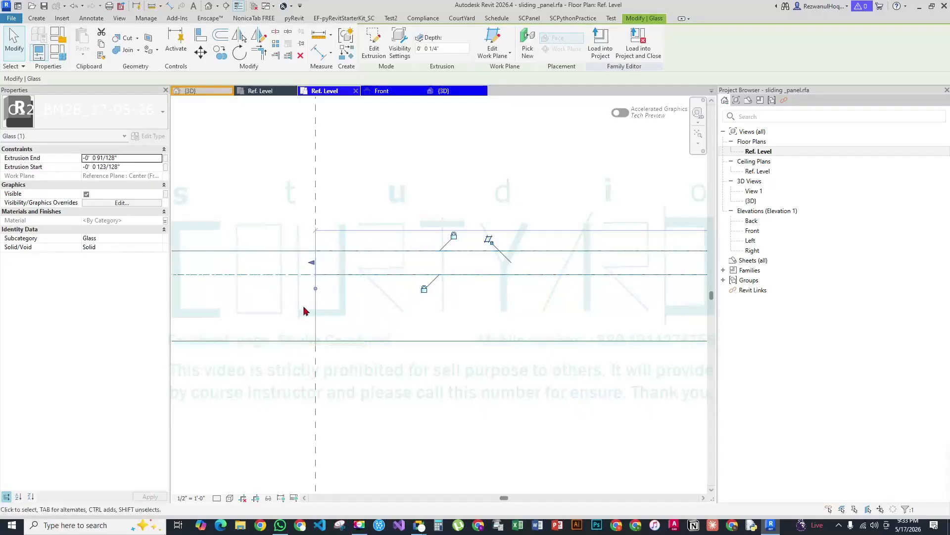
key(Escape)
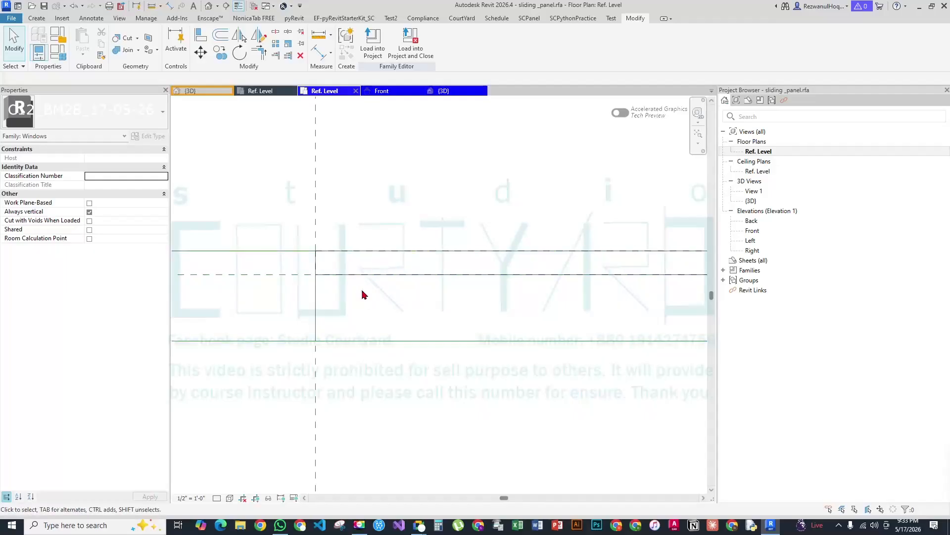
scroll(360, 357, down, 1)
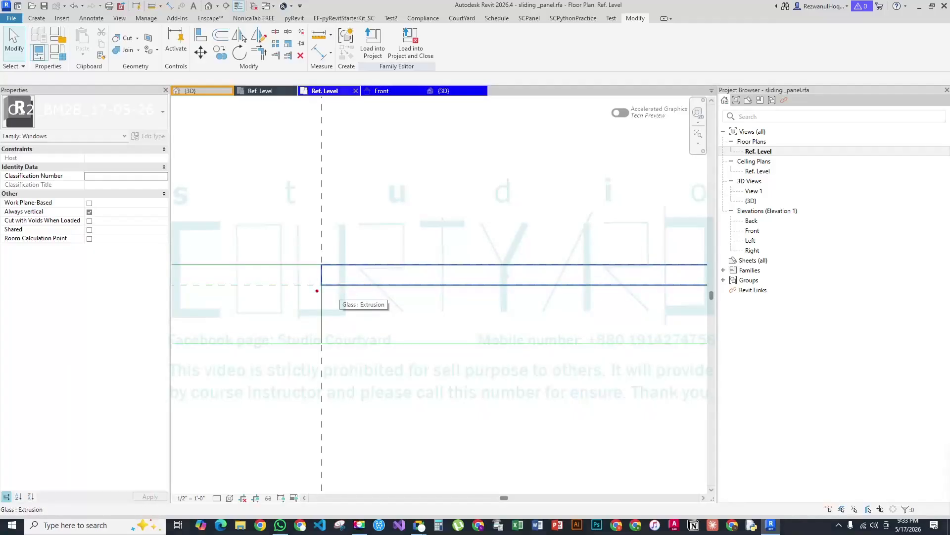
drag(283, 261, 253, 399)
drag(279, 257, 253, 378)
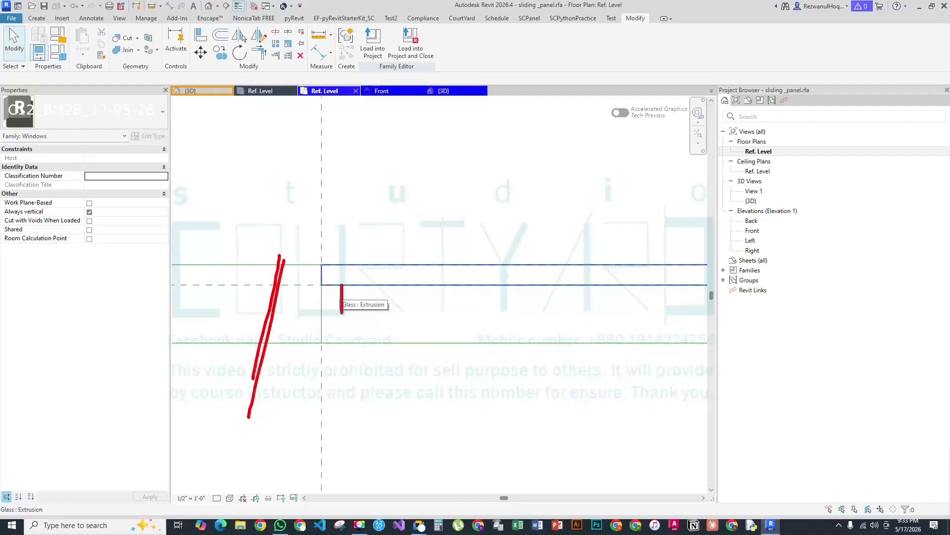
mouse_move(318, 342)
mouse_down()
mouse_move(320, 304)
mouse_move(347, 341)
mouse_up()
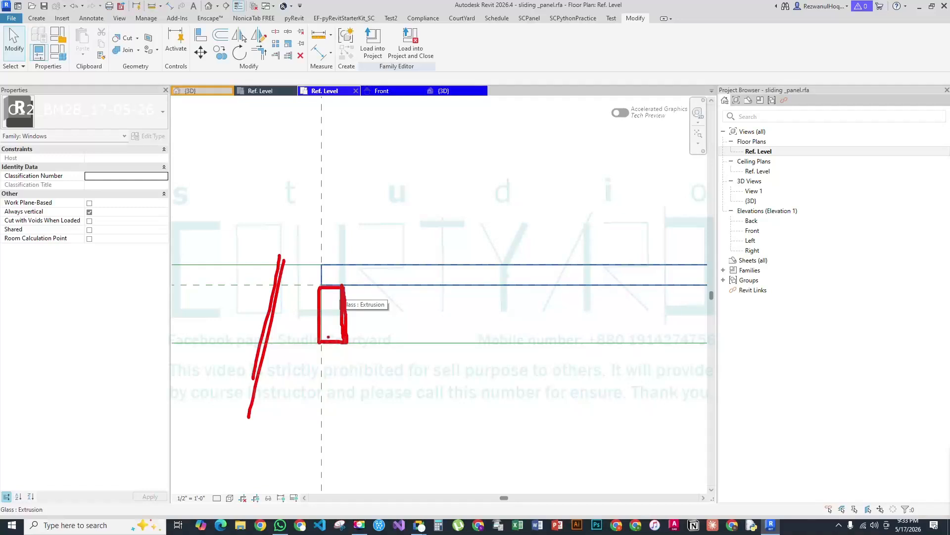
drag(320, 324, 319, 343)
drag(297, 280, 322, 274)
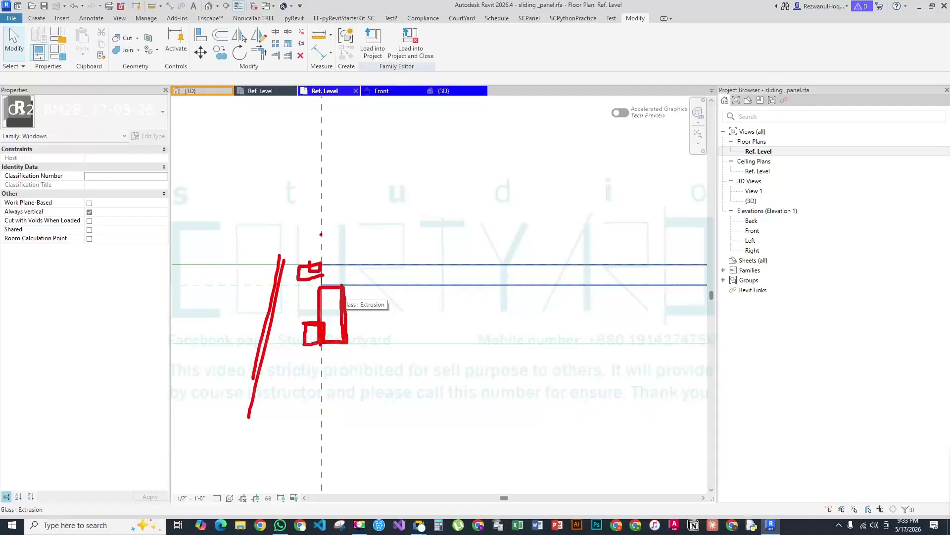
drag(285, 267, 345, 258)
drag(338, 237, 365, 256)
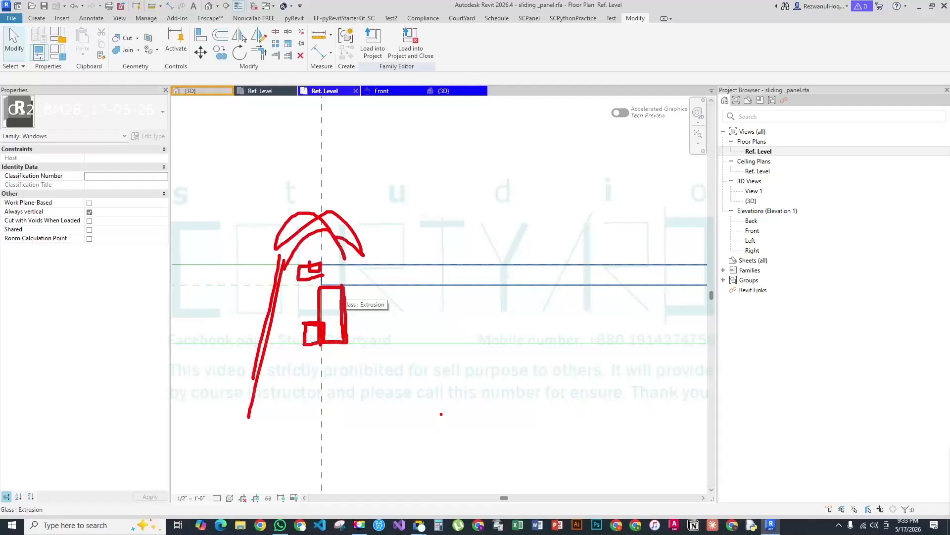
key(Escape)
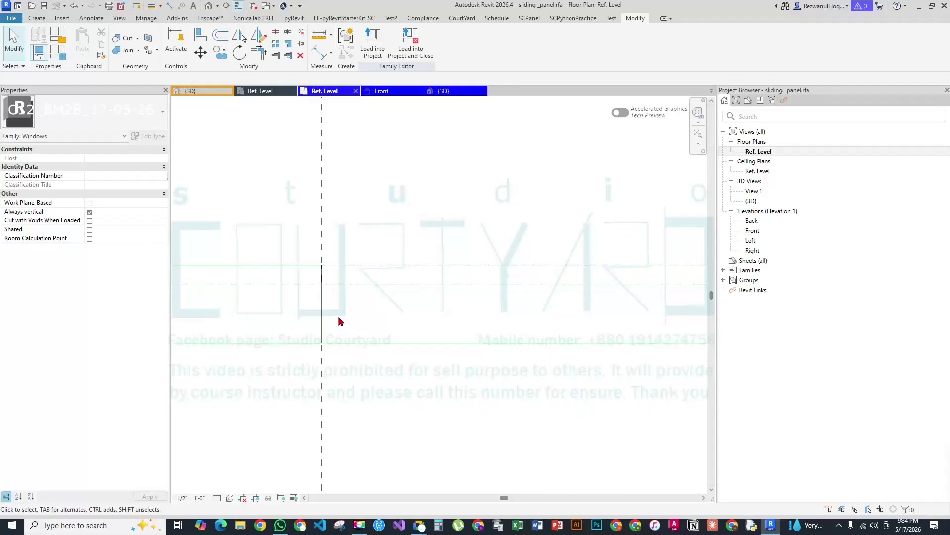
Select the glass pane extrusion in the Ref. Level plan to inspect its alignment locks
click(368, 293)
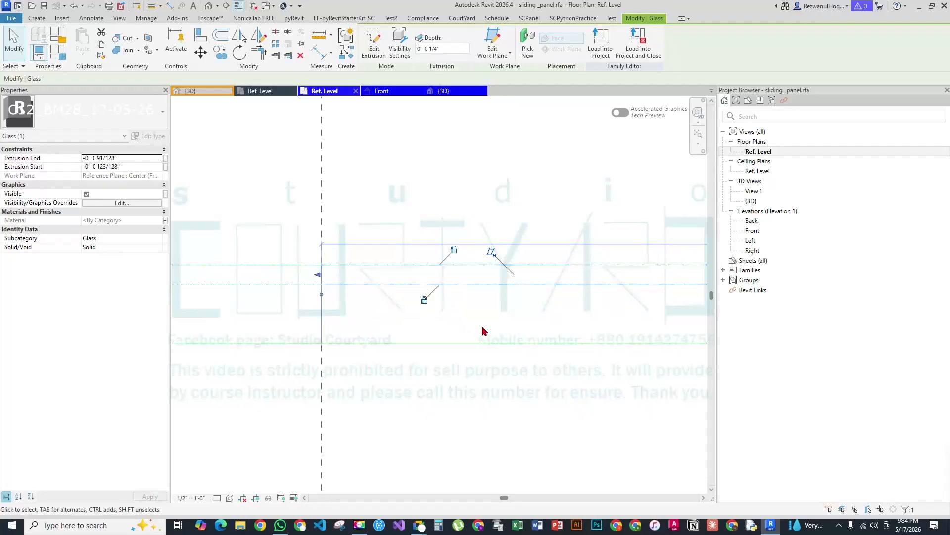
Examine how the glass extrusion meets the frame/mullion extrusion around the panel's corner in plan
scroll(483, 328, up, 3)
click(455, 357)
scroll(393, 333, down, 2)
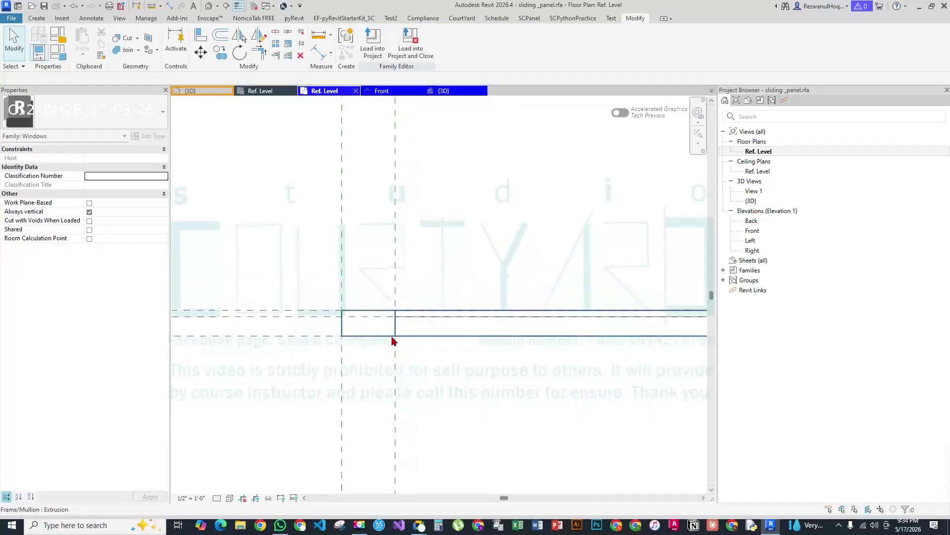
click(424, 340)
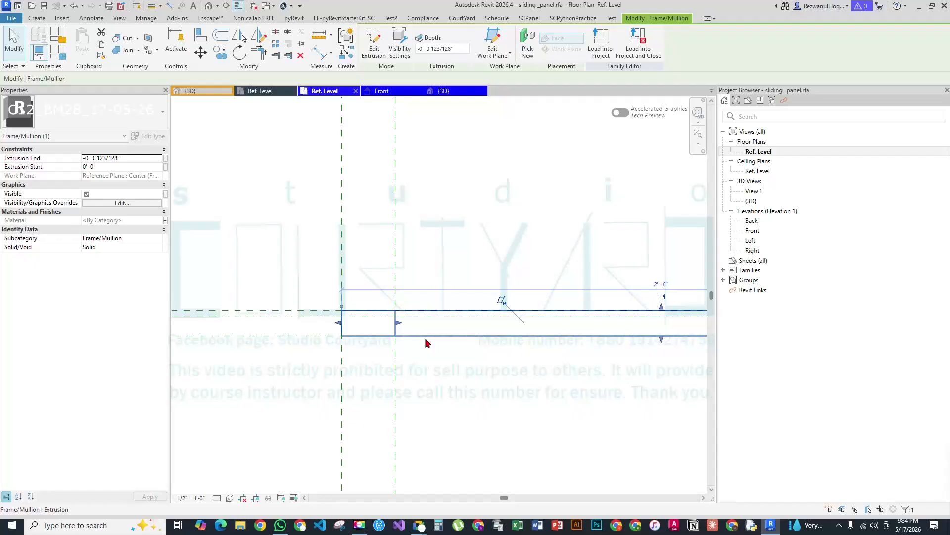
scroll(409, 332, up, 2)
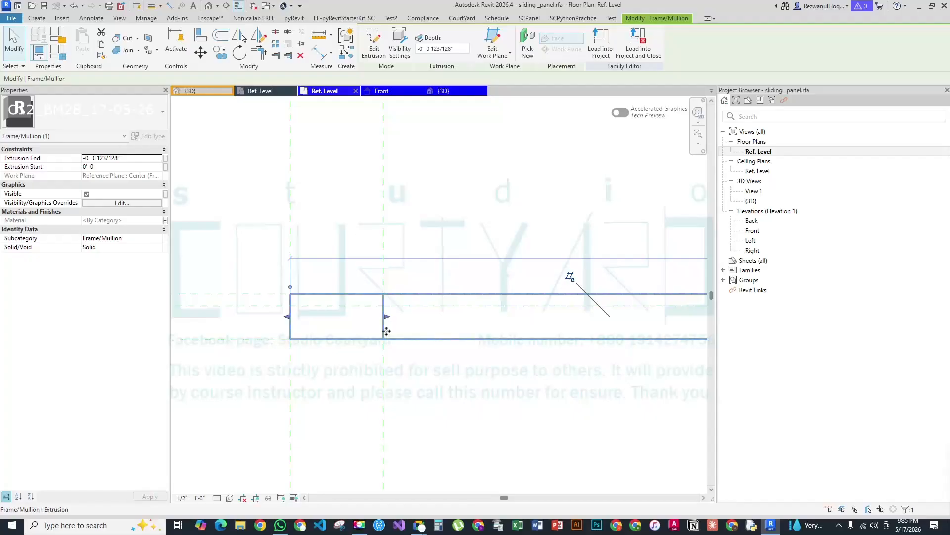
key(Escape)
scroll(395, 318, up, 3)
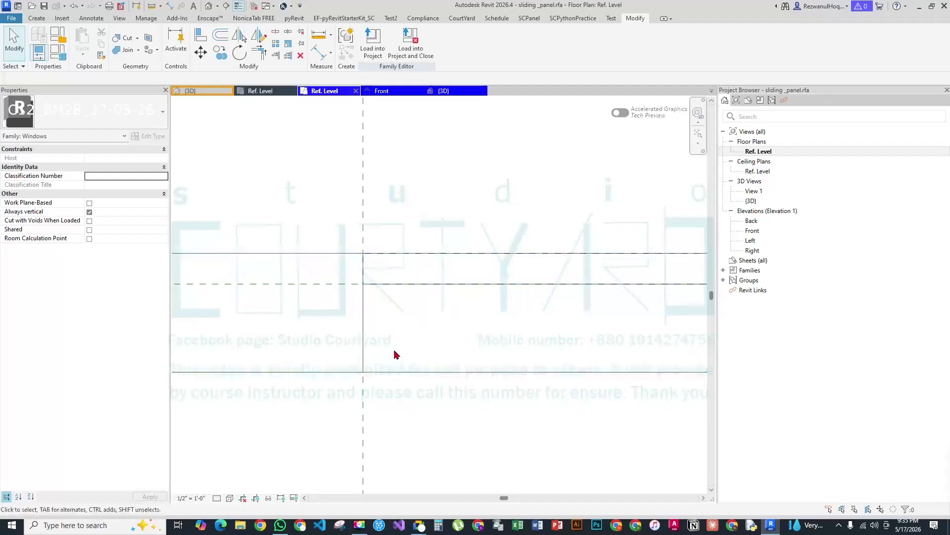
click(386, 283)
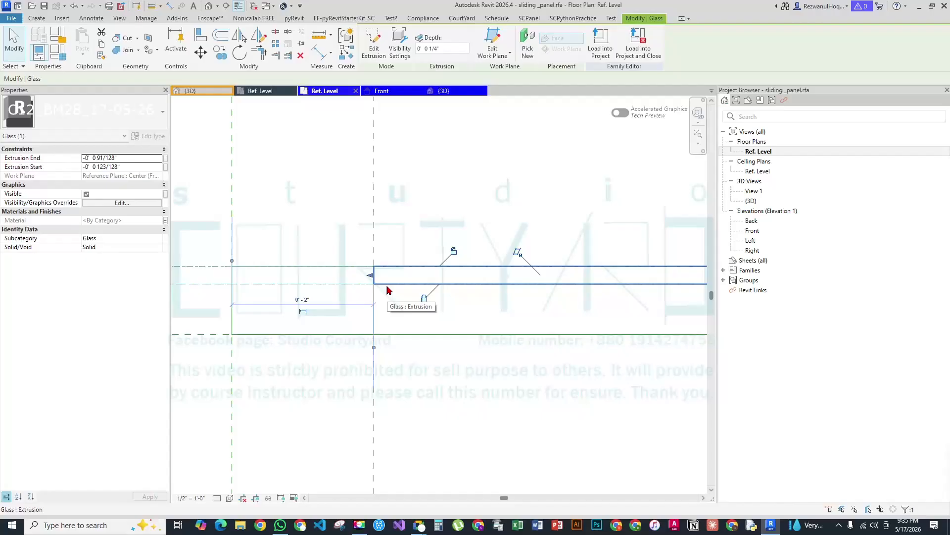
click(409, 261)
scroll(409, 262, up, 3)
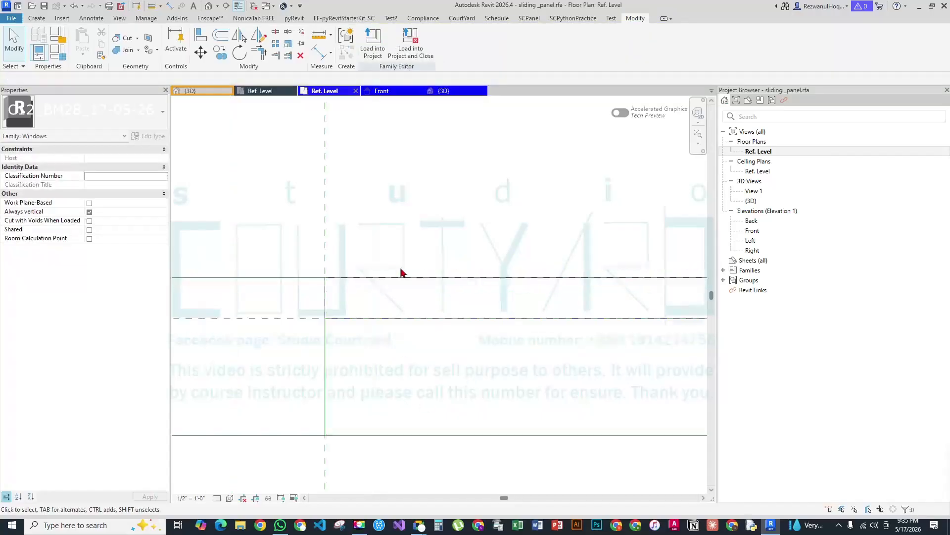
scroll(379, 323, down, 2)
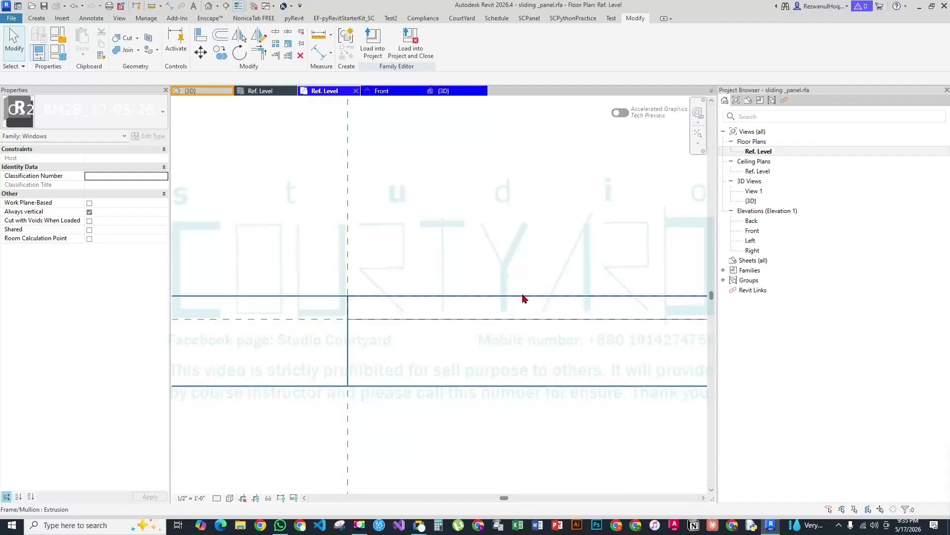
click(362, 319)
key(Escape)
scroll(361, 342, up, 1)
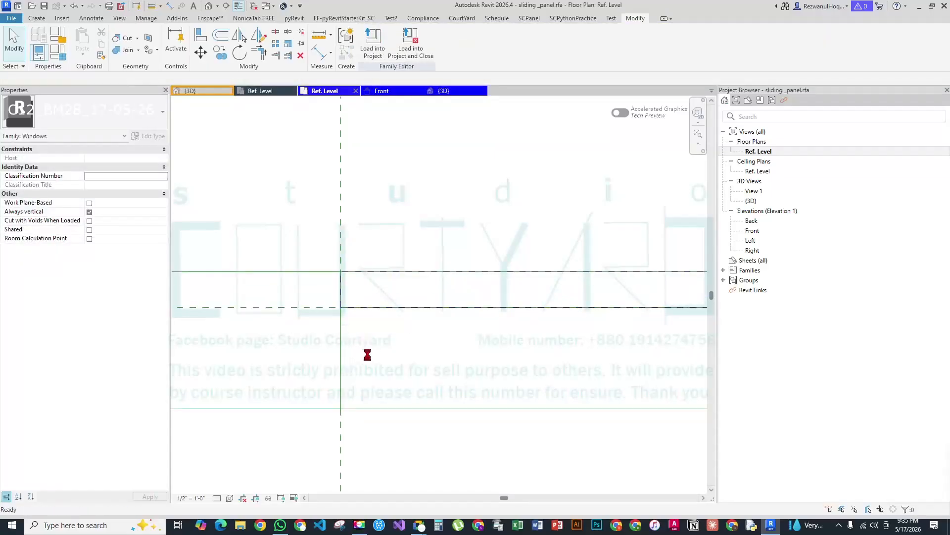
middle_drag(356, 348, 368, 290)
middle_drag(330, 224, 384, 240)
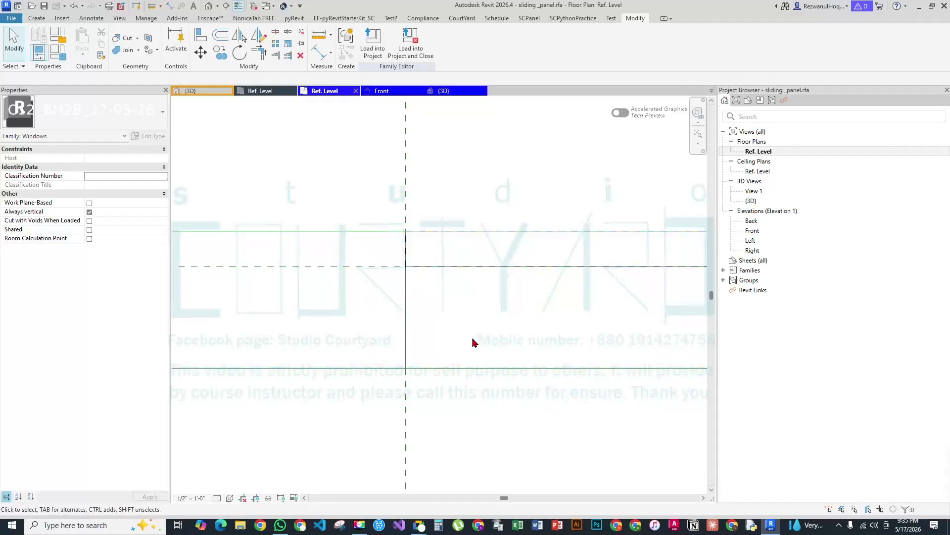
scroll(359, 286, down, 1)
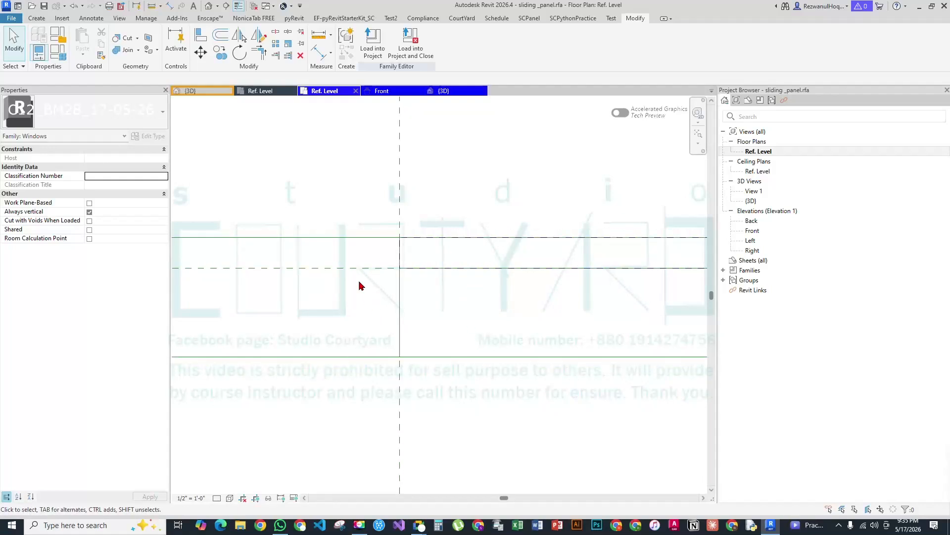
scroll(418, 225, up, 3)
scroll(359, 263, up, 1)
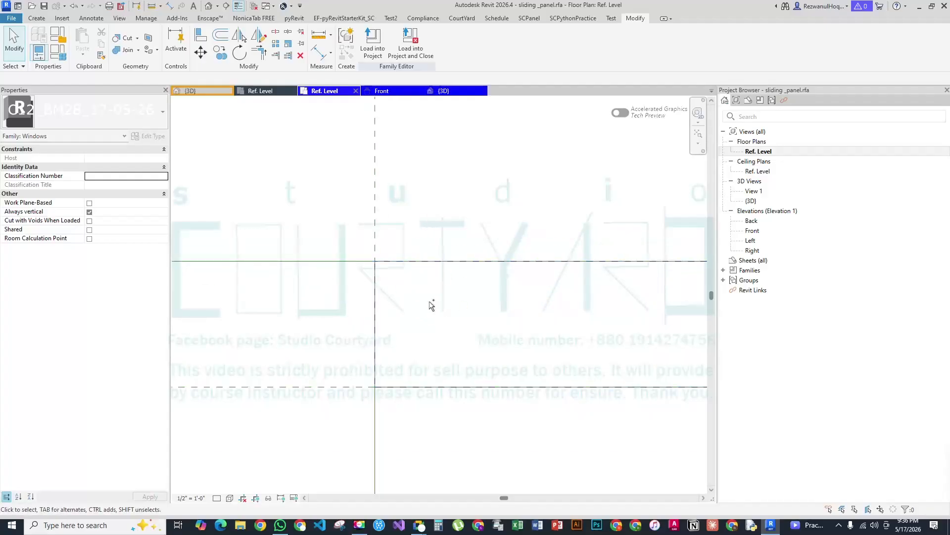
scroll(377, 277, up, 3)
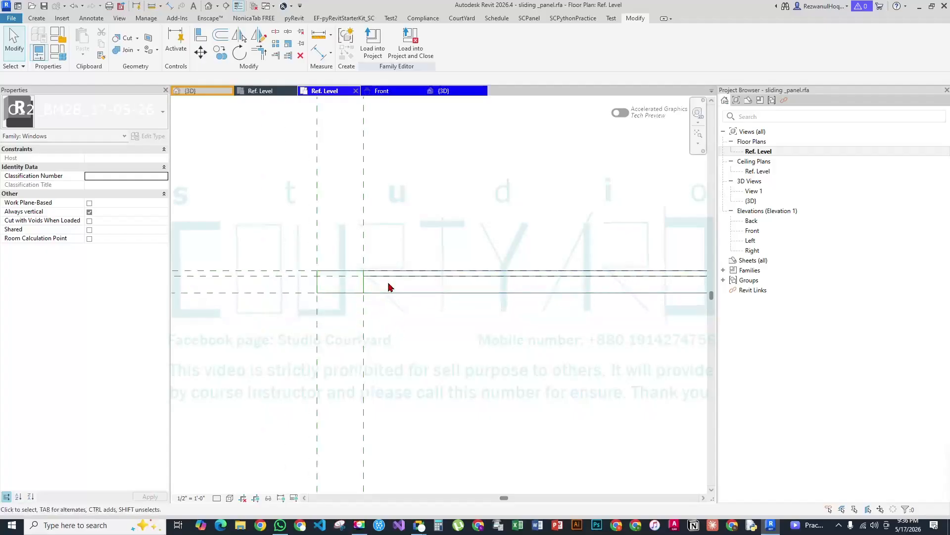
middle_drag(388, 286, 338, 284)
scroll(308, 293, up, 4)
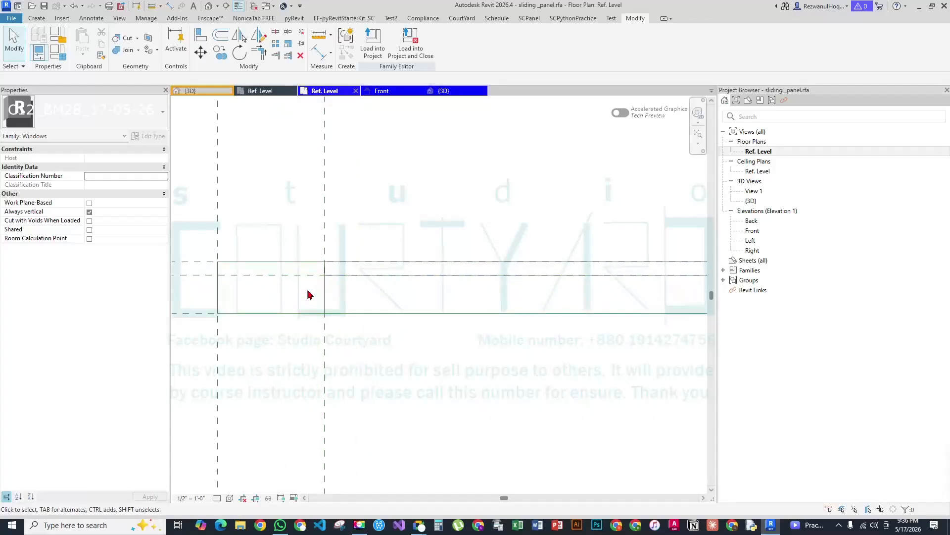
scroll(317, 289, down, 2)
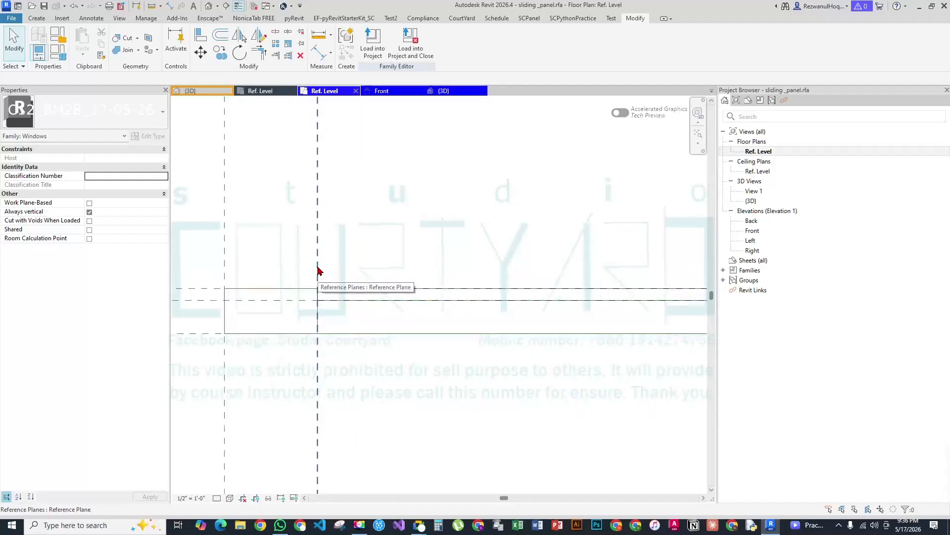
scroll(386, 257, down, 2)
click(387, 256)
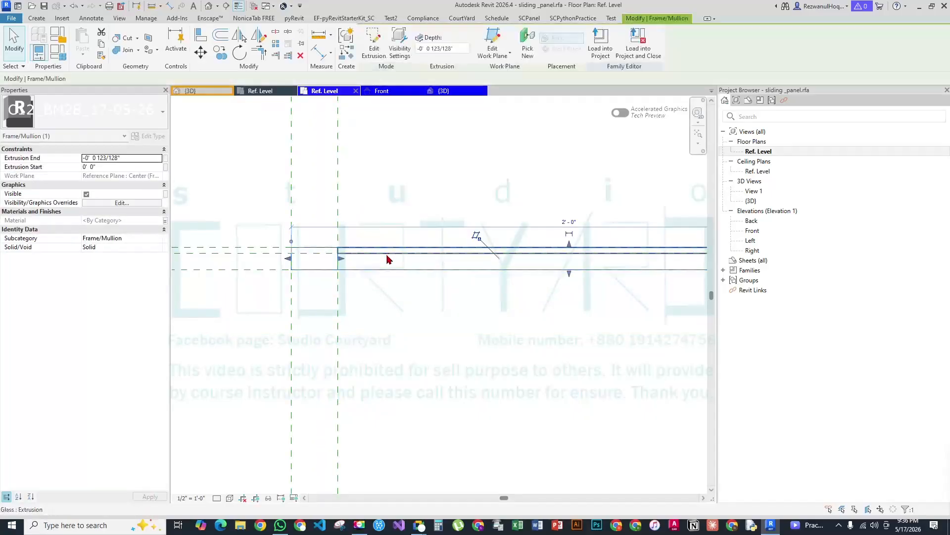
click(387, 200)
scroll(346, 233, up, 3)
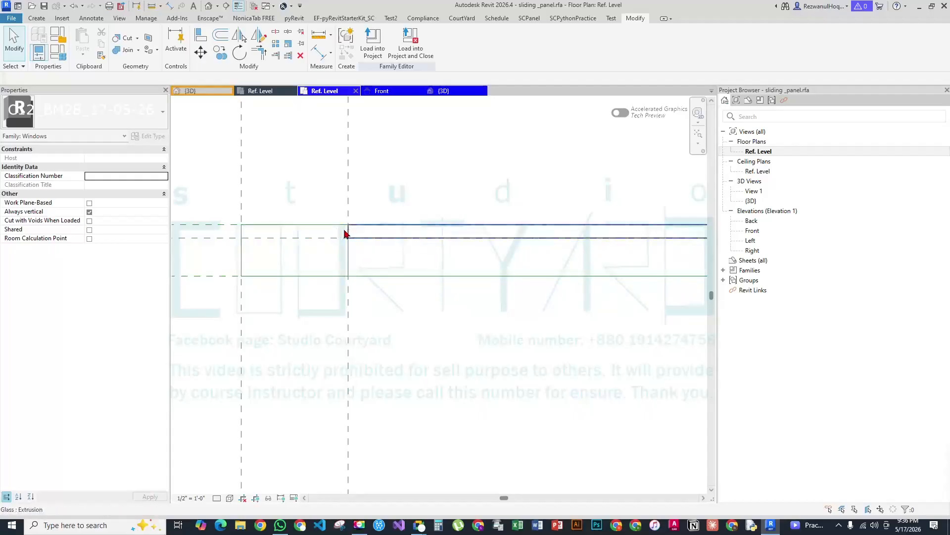
scroll(347, 230, up, 2)
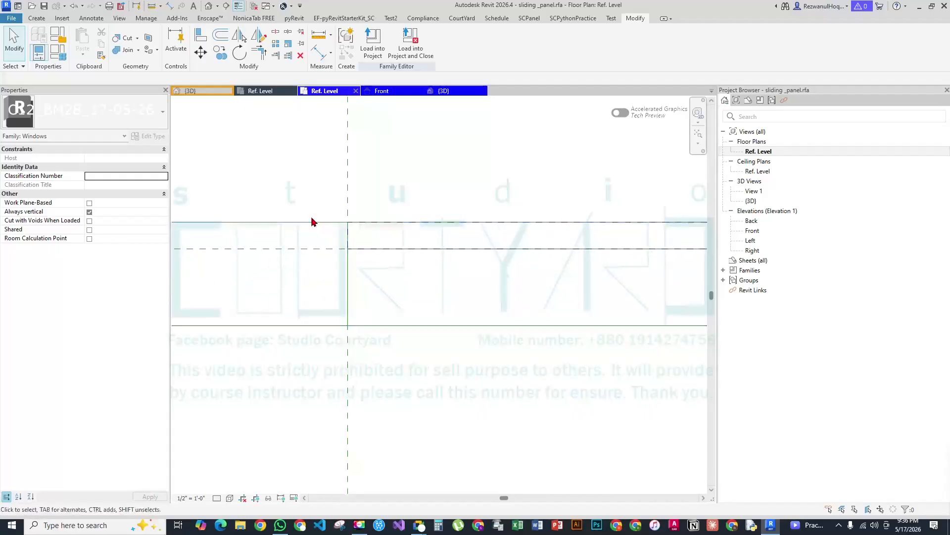
Draw a vertical reference plane inside the frame member, about 7/32" outward from the frame's inner edge
click(37, 18)
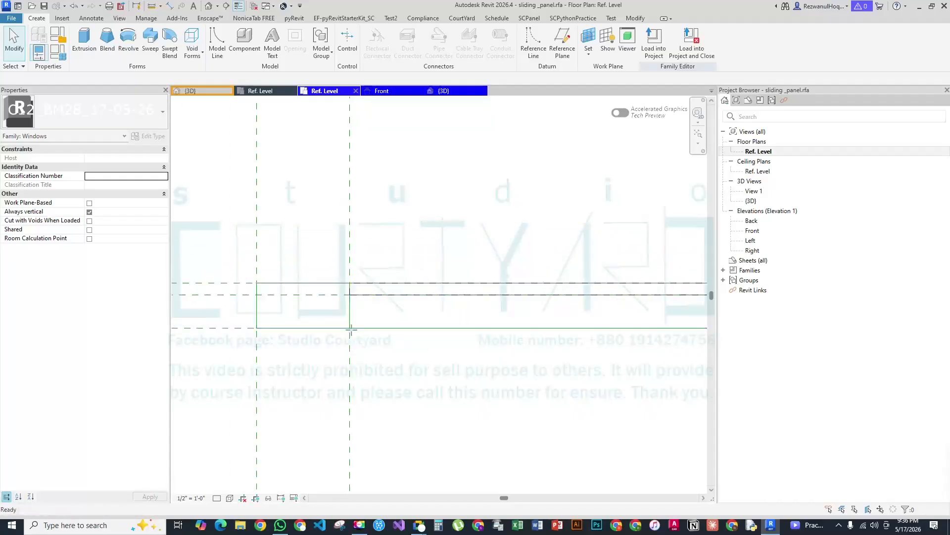
key(r)
key(p)
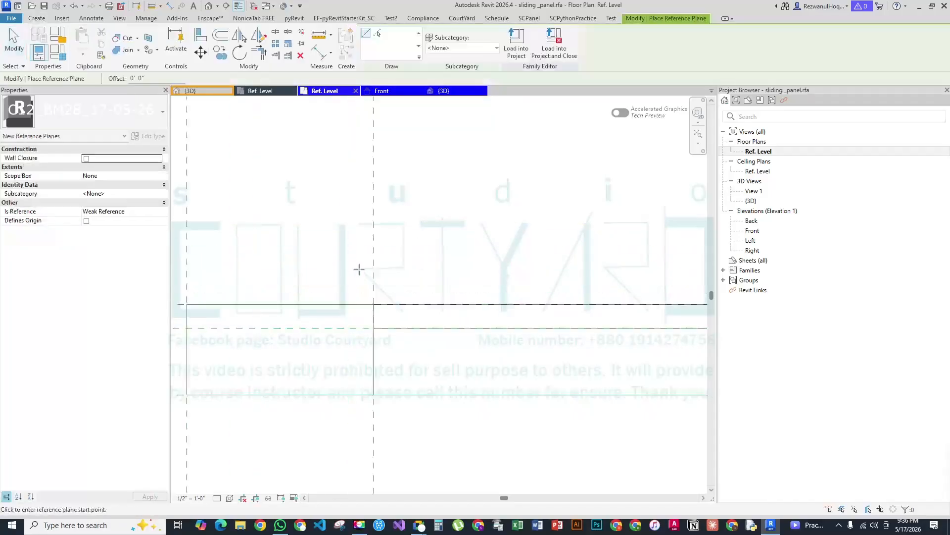
click(354, 173)
middle_drag(365, 441, 353, 249)
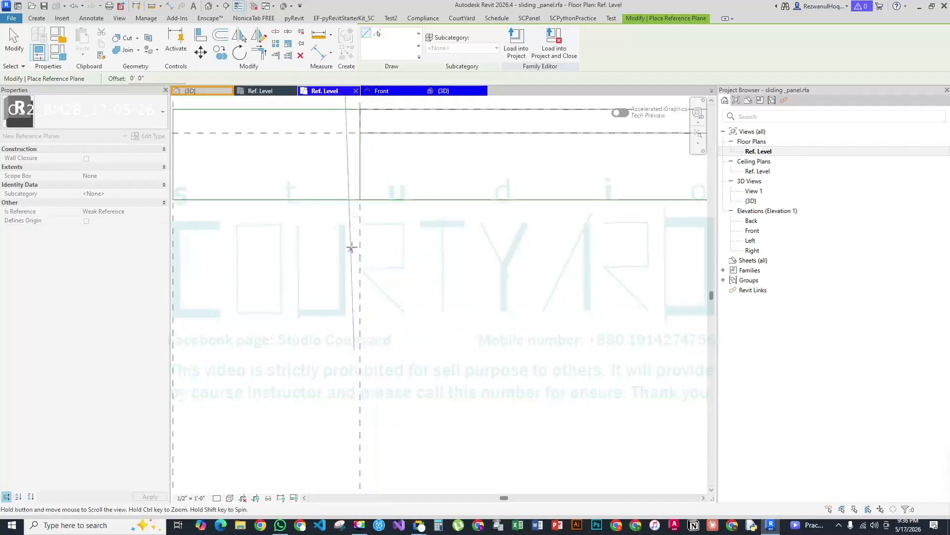
click(339, 408)
scroll(359, 341, down, 3)
key(Escape)
key(Escape)
mouse_move(360, 272)
middle_down()
mouse_move(378, 291)
mouse_move(367, 282)
middle_up()
scroll(366, 265, up, 2)
scroll(385, 312, down, 1)
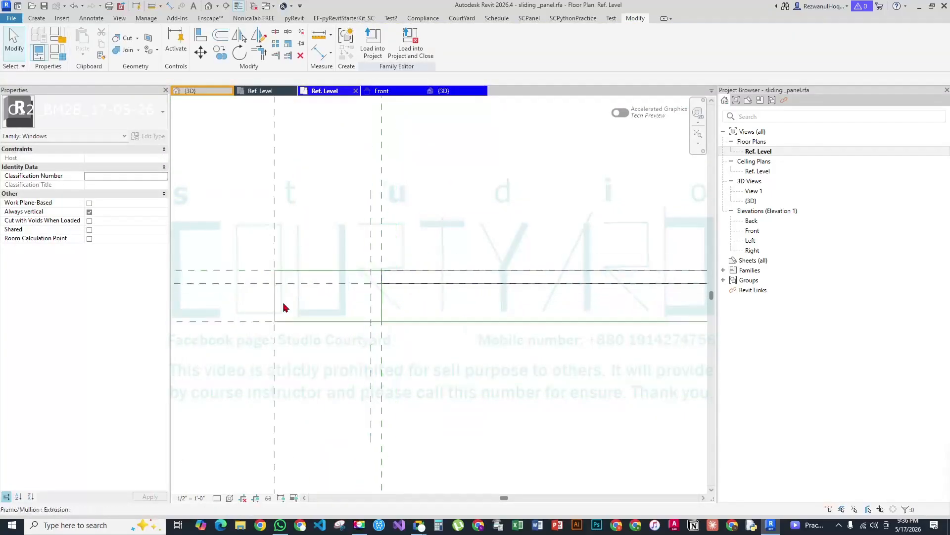
Copy the horizontal reference plane at the frame's upper edge to a position slightly below it, inside the frame's depth
key(r)
key(p)
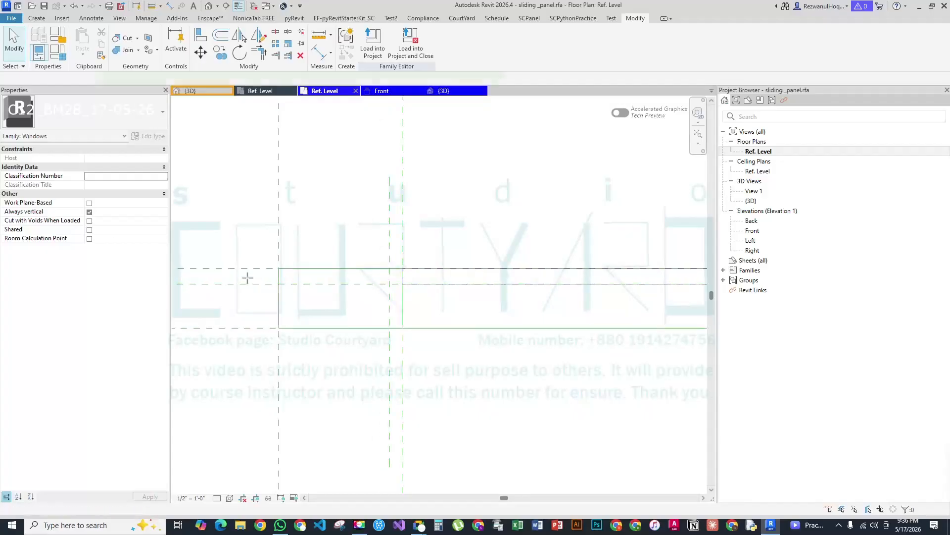
scroll(250, 278, up, 2)
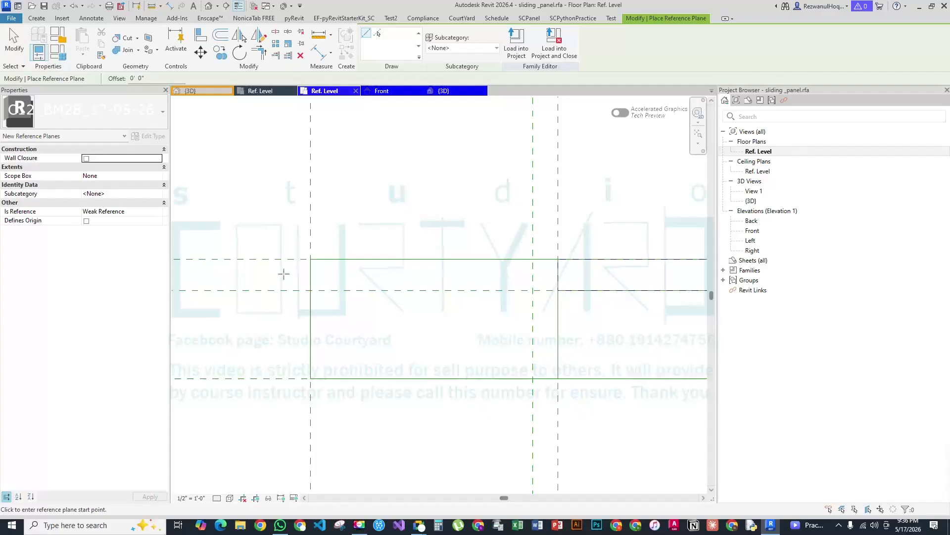
key(Escape)
click(270, 260)
key(o)
click(285, 259)
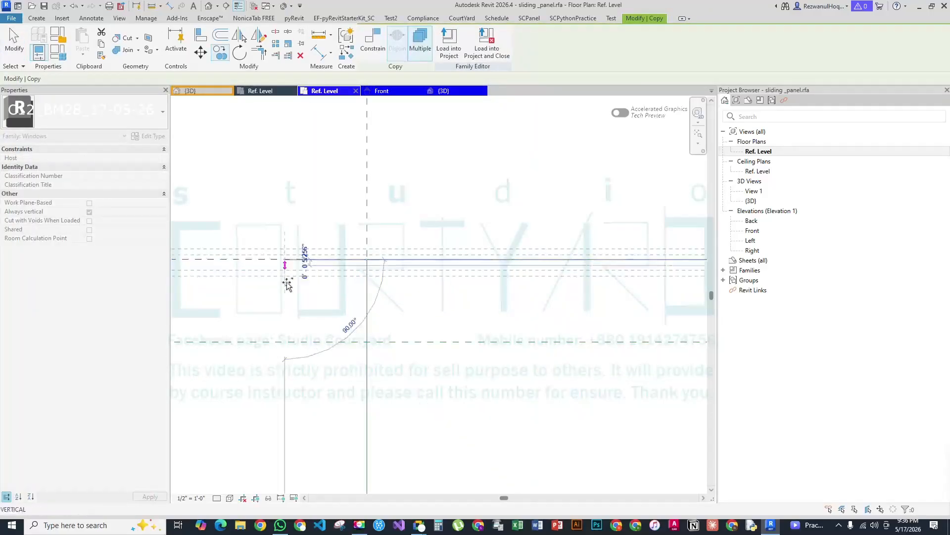
click(286, 280)
key(Escape)
key(Escape)
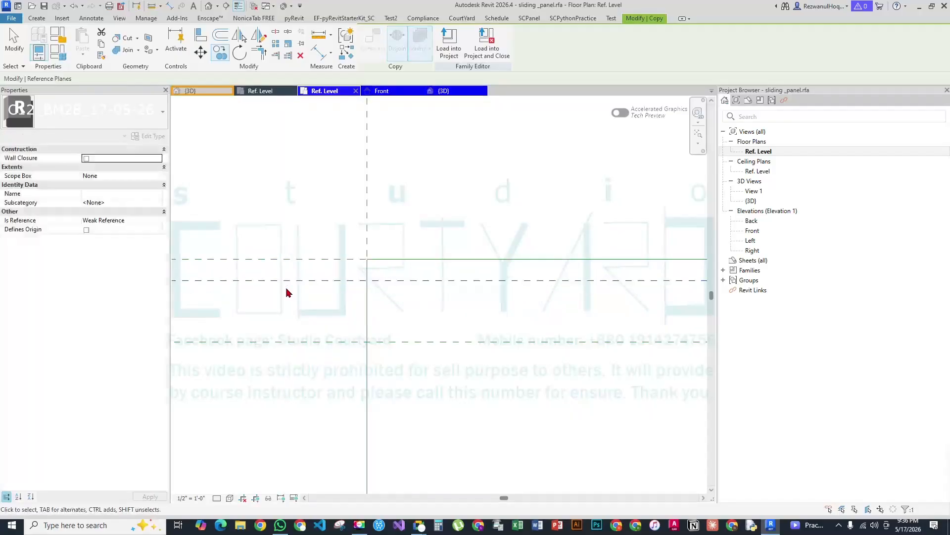
Copy the new horizontal reference plane down to just above the Center (Front/Back) plane at the frame's lower edge
scroll(287, 290, down, 5)
middle_drag(387, 356, 272, 312)
click(272, 309)
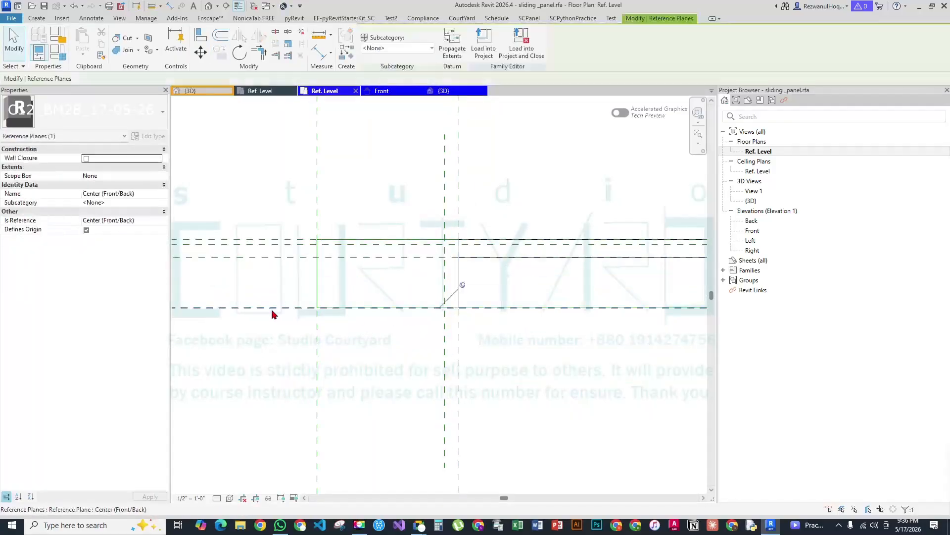
scroll(272, 312, up, 3)
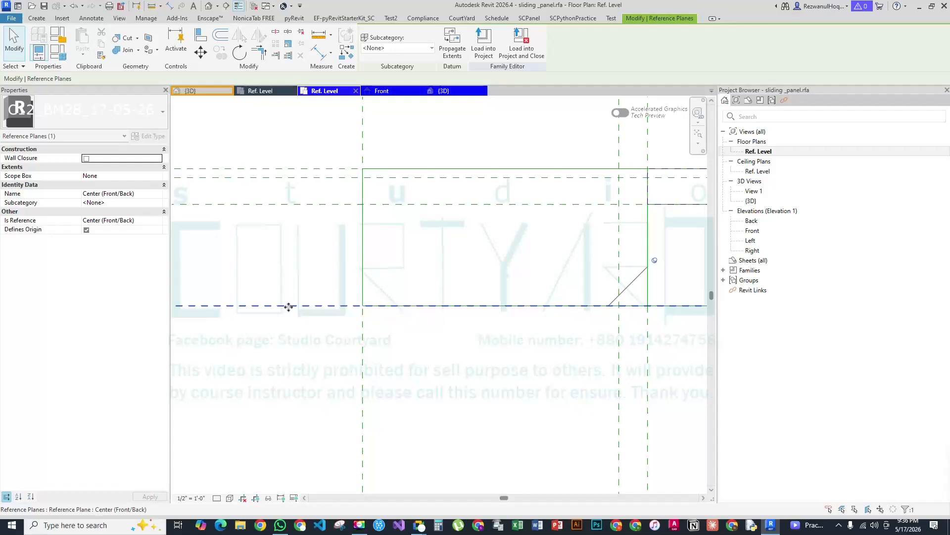
key(Escape)
click(343, 179)
key(c)
key(o)
click(344, 178)
click(345, 295)
key(Escape)
key(Escape)
Add an aligned dimension between the new vertical reference plane and the plane at the frame's inner edge
scroll(418, 316, up, 4)
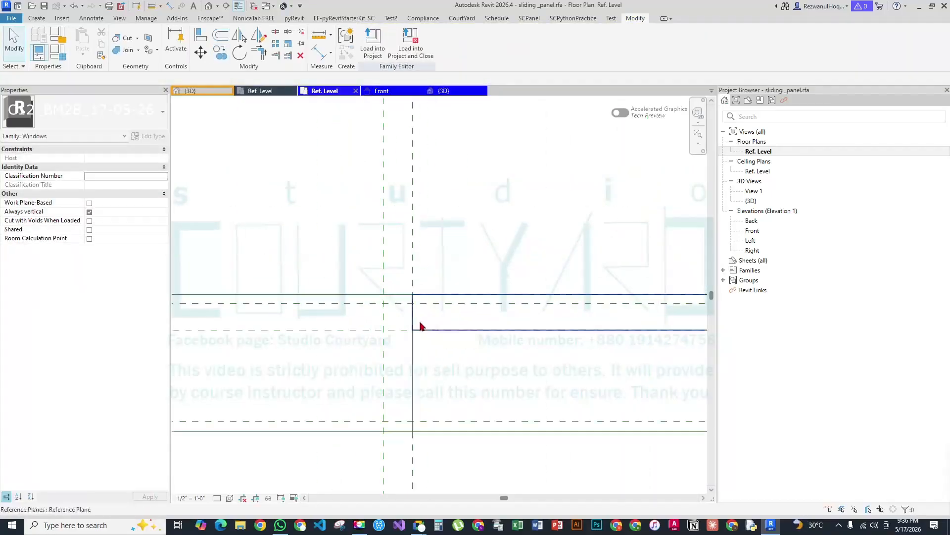
key(d)
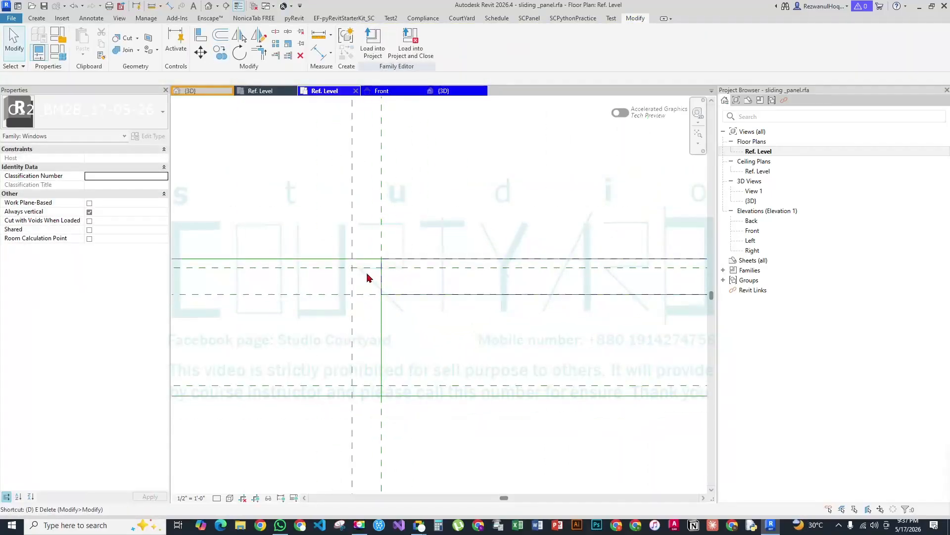
key(i)
click(352, 207)
click(381, 218)
scroll(368, 360, down, 5)
click(403, 197)
key(Escape)
key(Escape)
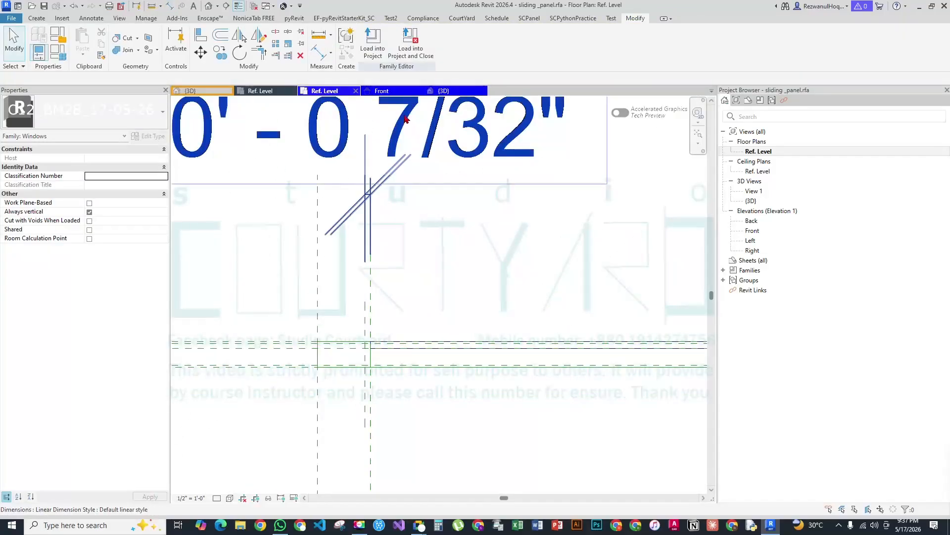
Set the plan view's scale to 3" = 1'-0" to make the dimension text smaller
click(410, 127)
click(193, 500)
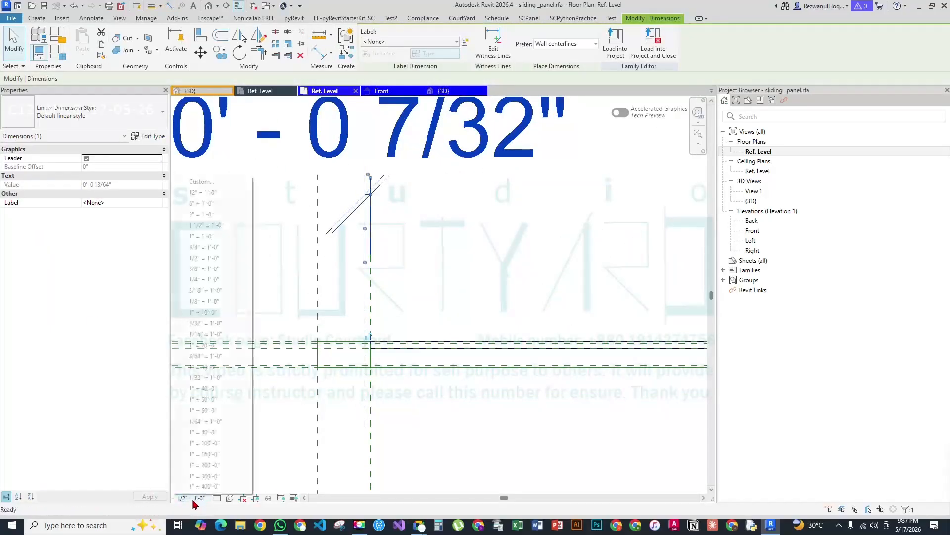
click(203, 215)
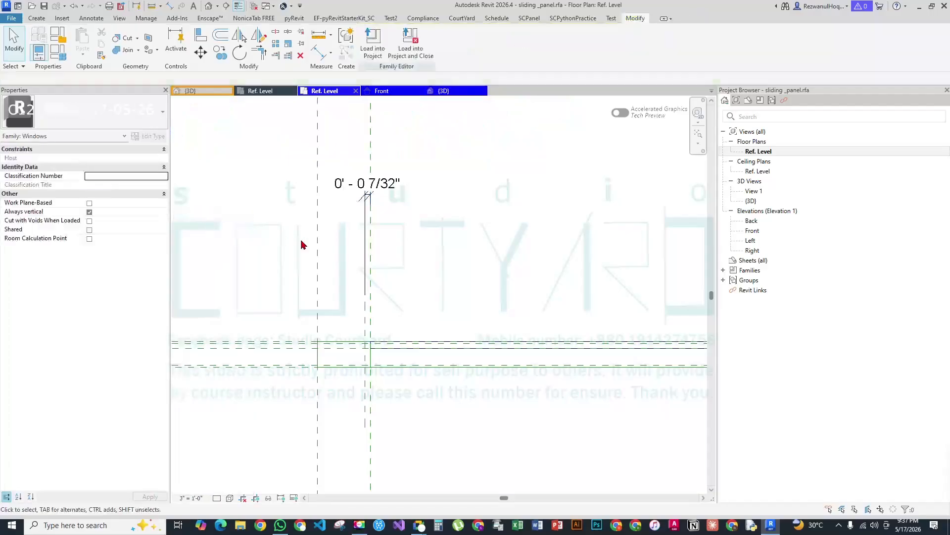
Move the dimension between the two vertical reference planes down, closer to the frame
click(402, 183)
scroll(403, 213, up, 3)
key(Escape)
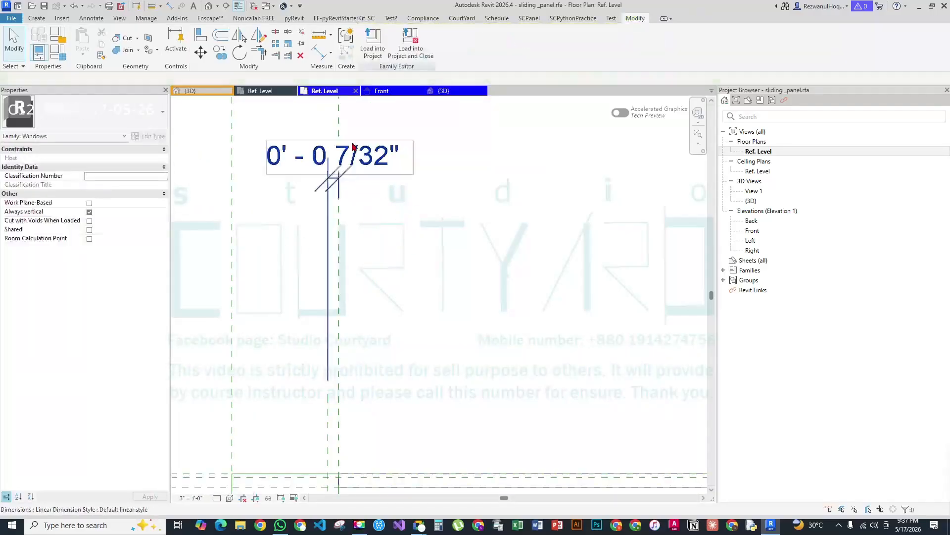
click(331, 182)
drag(332, 183, 394, 362)
middle_drag(409, 422, 373, 295)
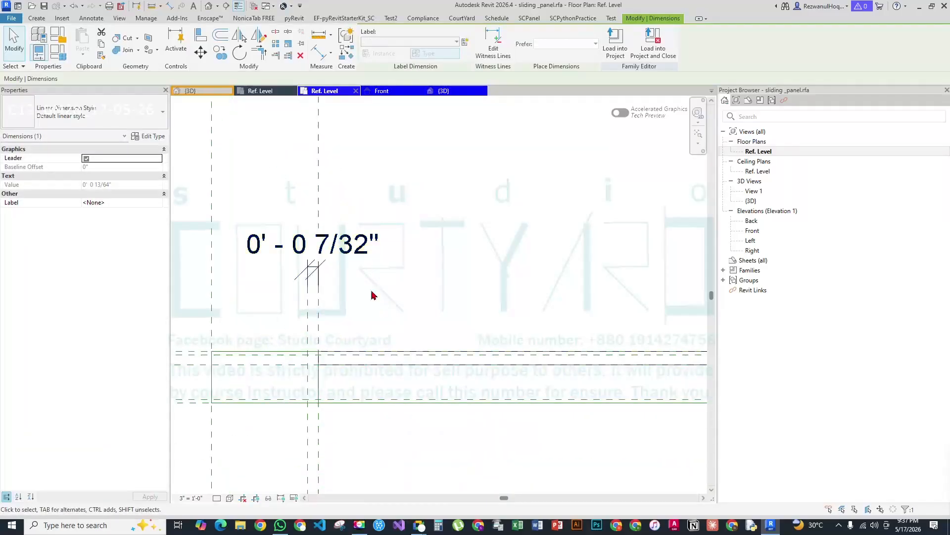
Label the dimension between the two vertical reference planes with a new type family parameter named gr_w
click(465, 41)
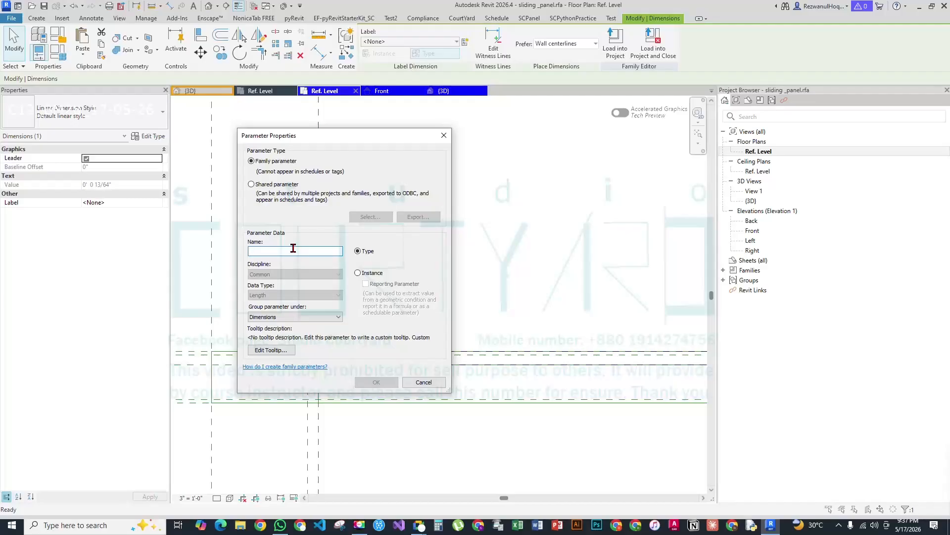
text(gr)
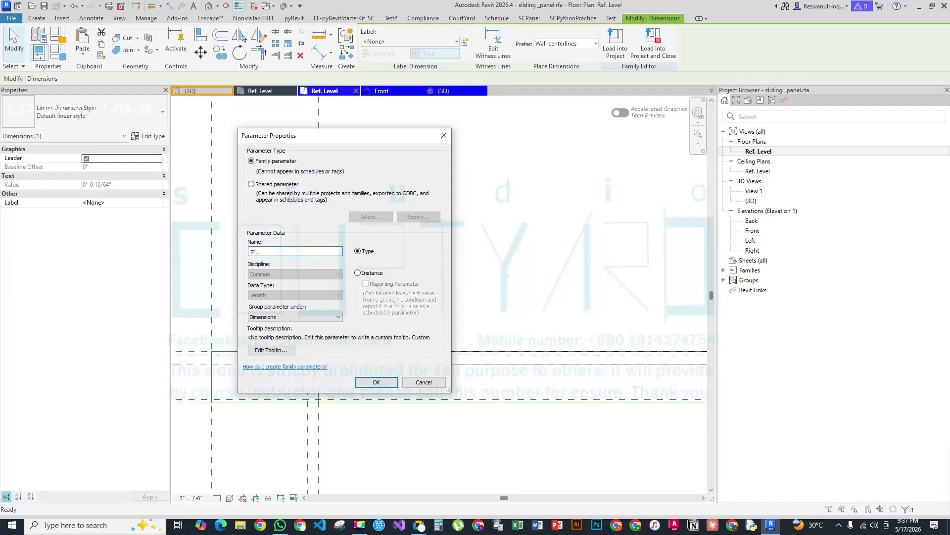
text(_w)
click(376, 382)
key(Escape)
Set the gr_w dimension between the vertical reference planes to 1/8"
scroll(324, 364, up, 5)
middle_drag(317, 364, 471, 263)
scroll(356, 241, up, 1)
scroll(441, 324, down, 3)
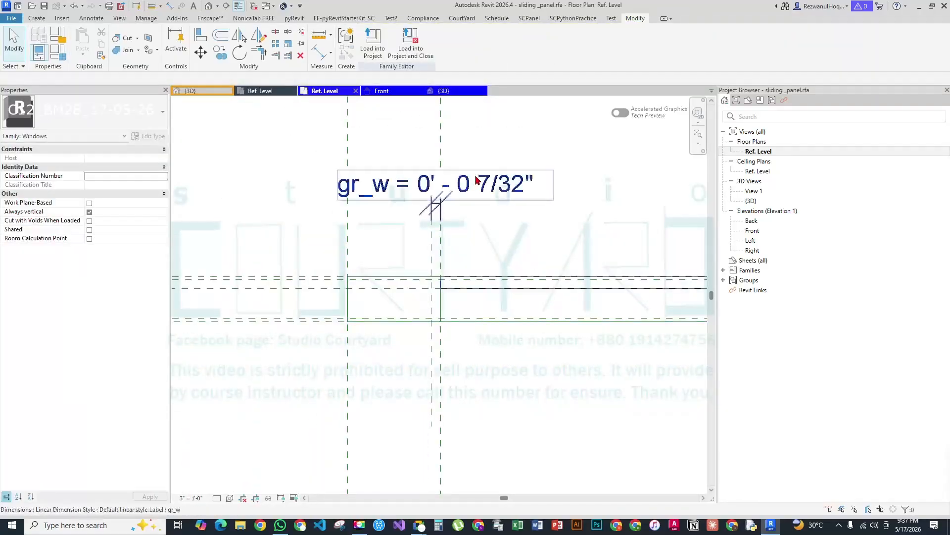
click(477, 180)
click(452, 191)
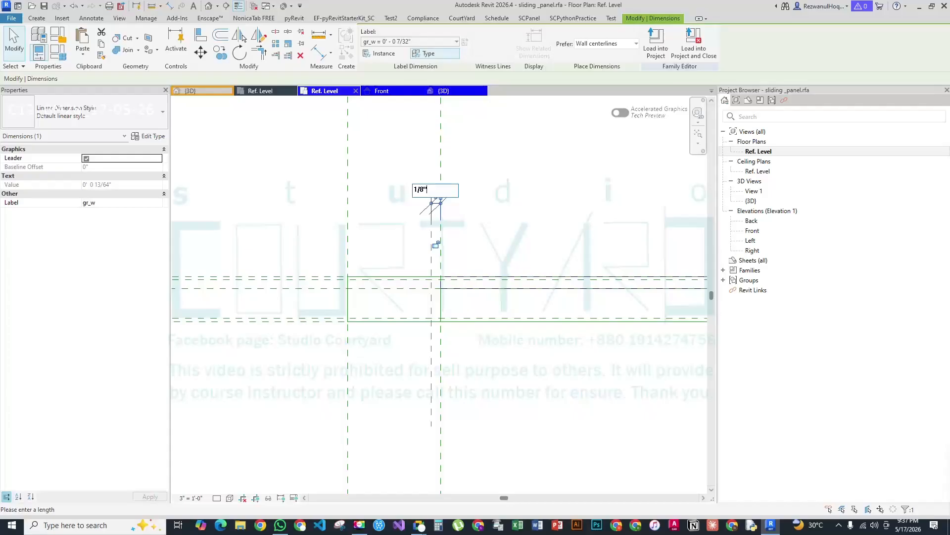
key(Return)
key(Escape)
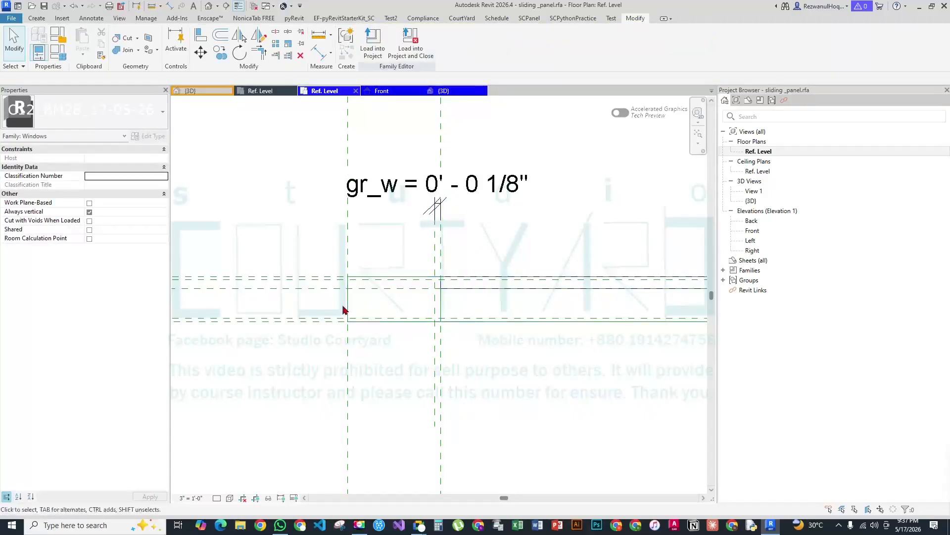
Add aligned dimensions between the two new horizontal reference planes and the adjacent planes at the frame's outer edges
key(d)
key(i)
scroll(323, 283, up, 2)
click(327, 281)
click(344, 338)
click(344, 332)
click(330, 379)
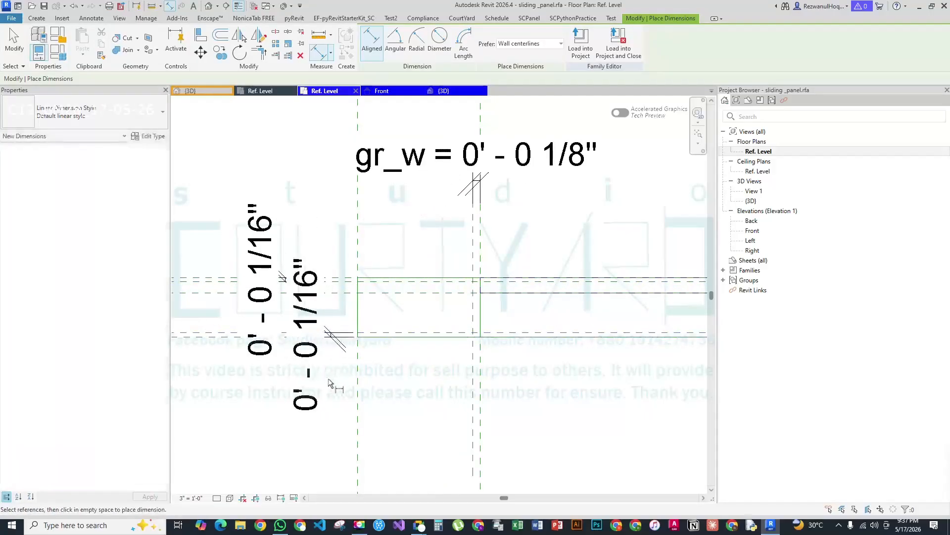
key(Escape)
Label both new horizontal-plane offset dimensions with the gr_w parameter
click(315, 355)
ctrl+click(270, 233)
click(429, 41)
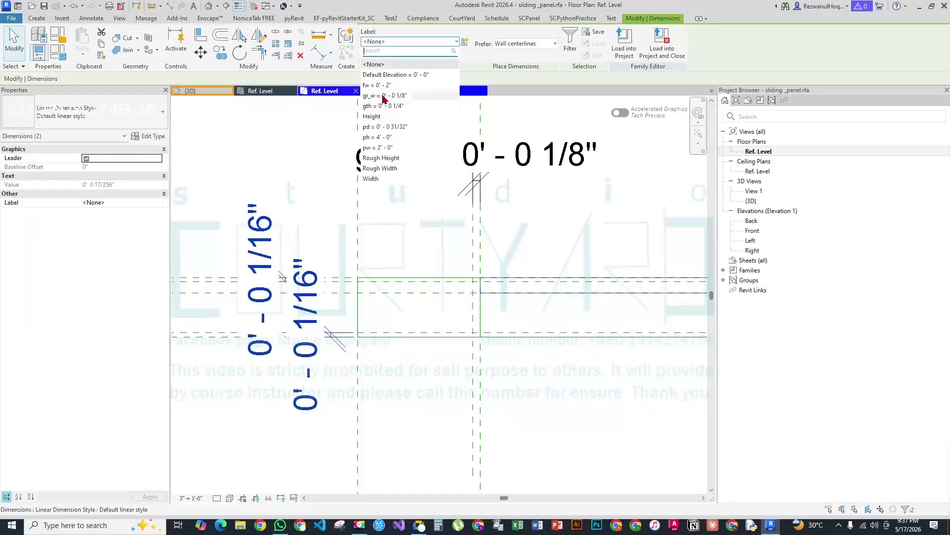
click(384, 95)
click(419, 221)
scroll(504, 294, up, 3)
middle_drag(482, 318, 405, 312)
scroll(364, 258, down, 4)
scroll(346, 277, down, 4)
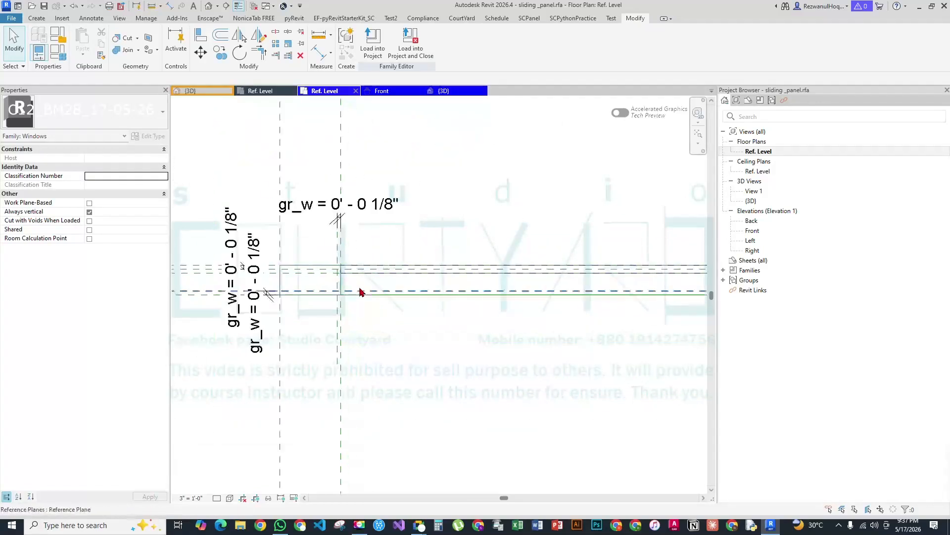
scroll(341, 300, up, 1)
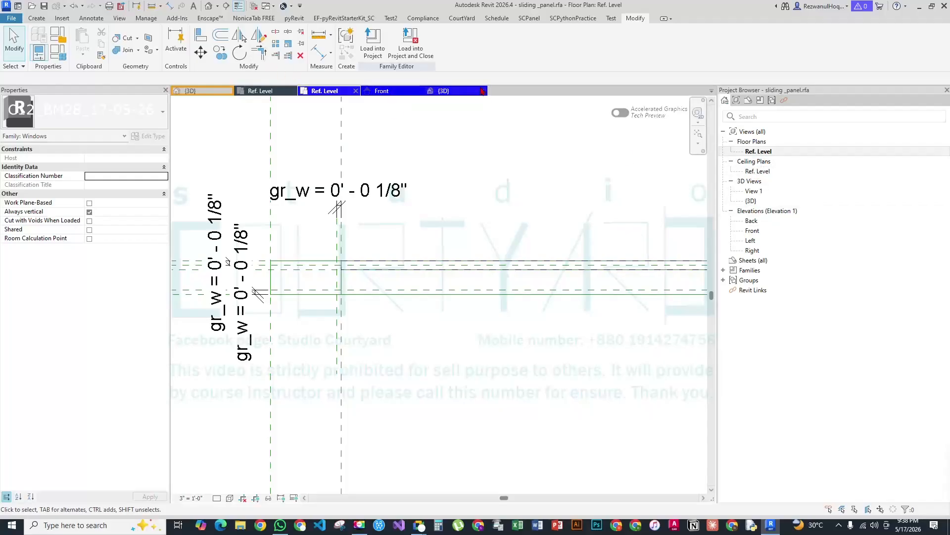
Close the extra 3D view and open the Front elevation at the panel frame's upper corner
click(483, 91)
click(381, 92)
scroll(403, 201, up, 4)
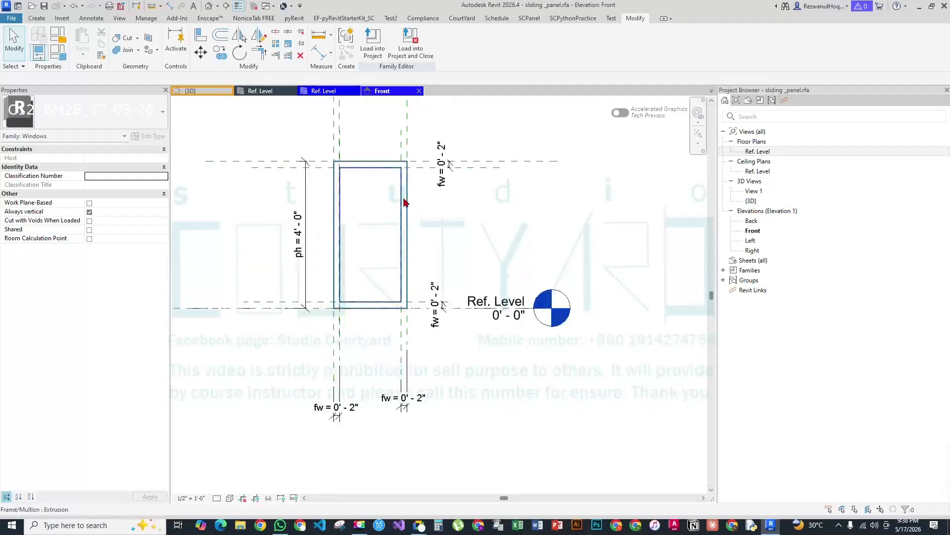
scroll(356, 202, down, 5)
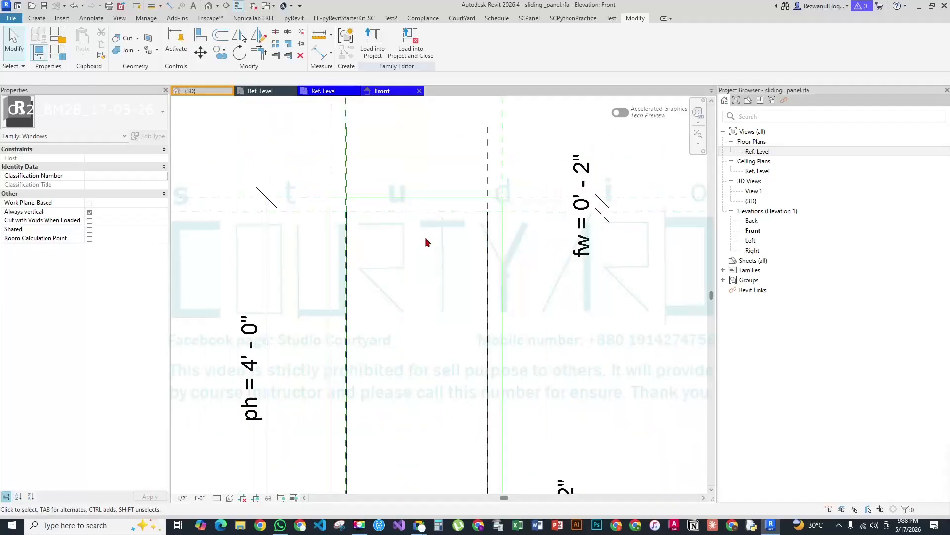
scroll(349, 179, up, 3)
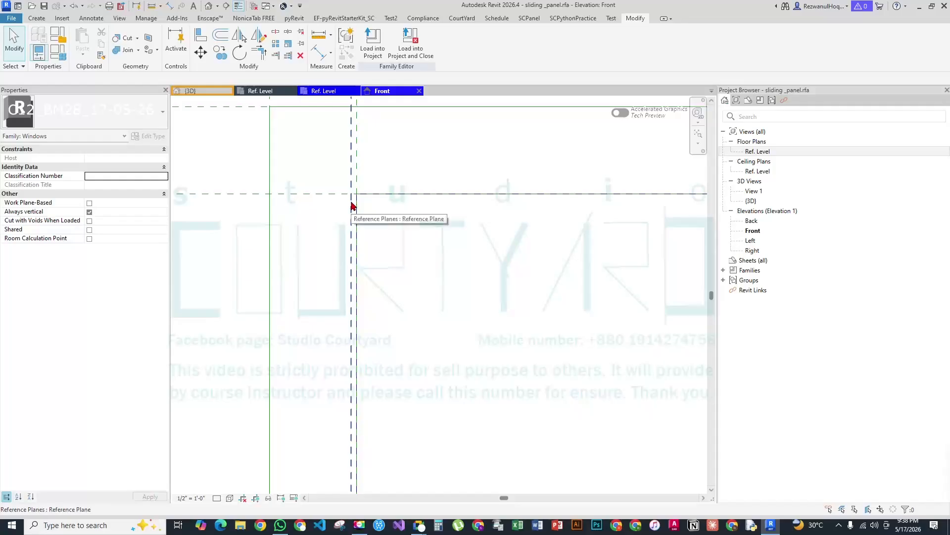
scroll(349, 223, down, 2)
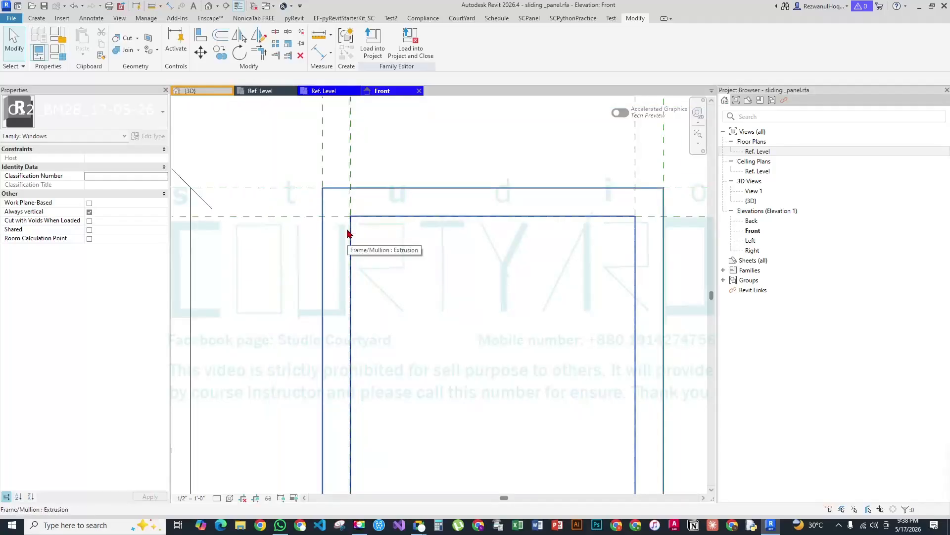
Draw a horizontal reference plane just above the inner edge of the frame's top rail
key(r)
key(p)
scroll(243, 220, up, 2)
click(239, 201)
scroll(243, 201, down, 4)
scroll(611, 202, up, 3)
click(520, 201)
key(Escape)
key(Escape)
Draw a horizontal reference plane just below the inner edge of the frame's bottom rail
scroll(431, 374, down, 3)
scroll(378, 331, up, 4)
scroll(266, 269, up, 1)
key(p)
click(243, 240)
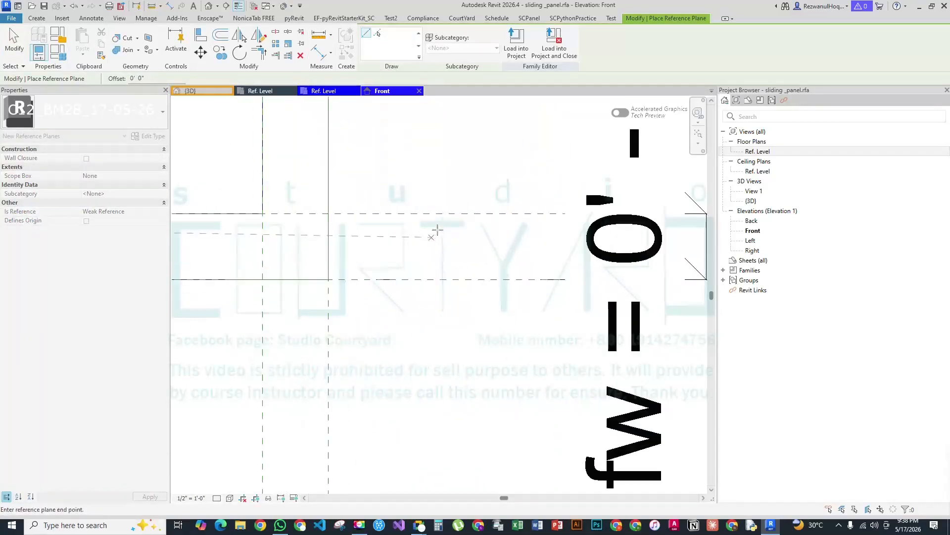
key(Escape)
key(Escape)
scroll(497, 267, down, 2)
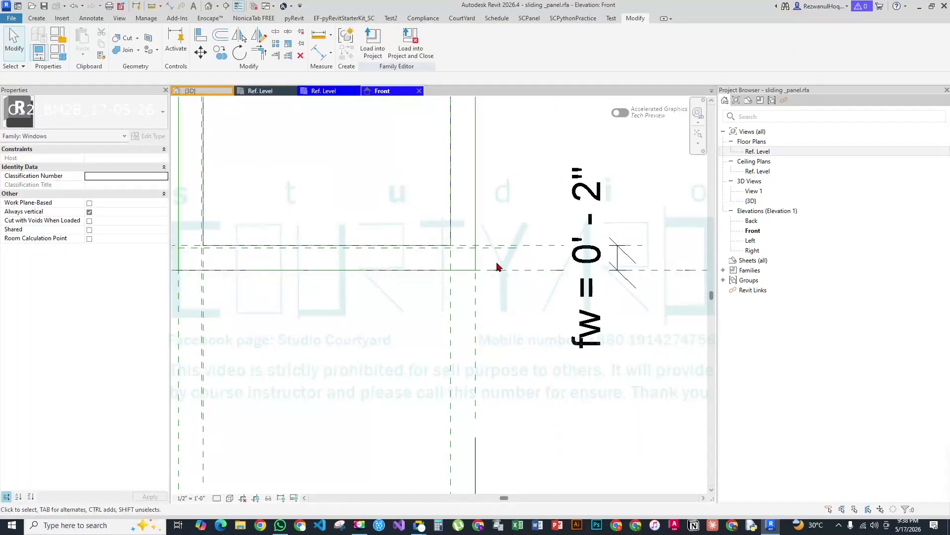
Add an aligned dimension between the new lower reference plane and the bottom rail's inner-edge plane
key(d)
key(i)
scroll(494, 245, up, 3)
click(488, 224)
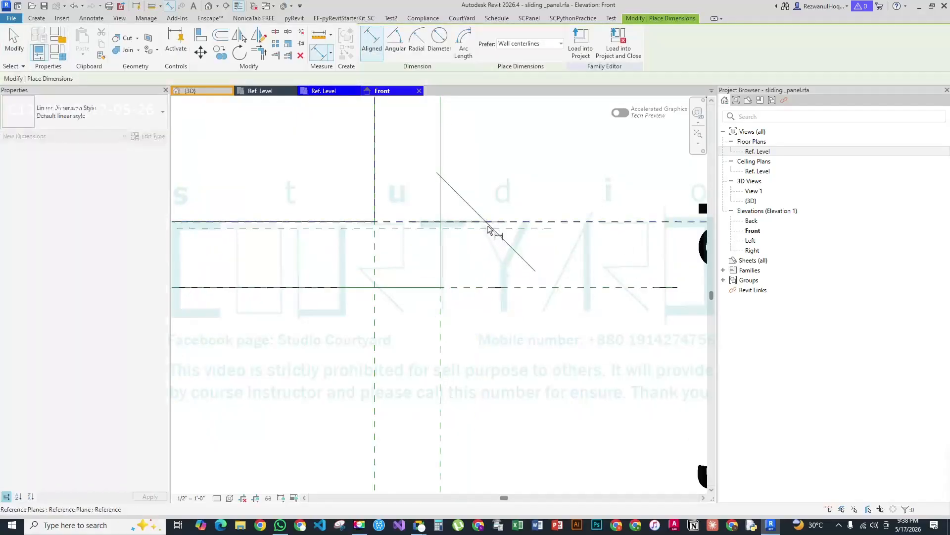
scroll(492, 215, down, 2)
click(494, 208)
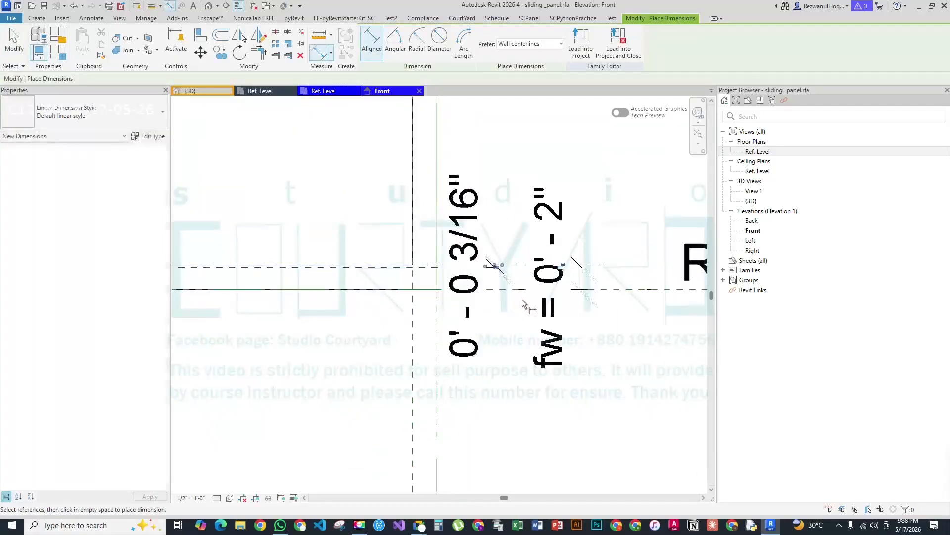
Add an aligned dimension between the new upper reference plane and the top rail's inner-edge plane
scroll(519, 319, down, 2)
middle_drag(515, 201, 462, 441)
scroll(435, 259, up, 5)
click(456, 286)
click(460, 292)
click(526, 264)
scroll(564, 272, down, 5)
key(Escape)
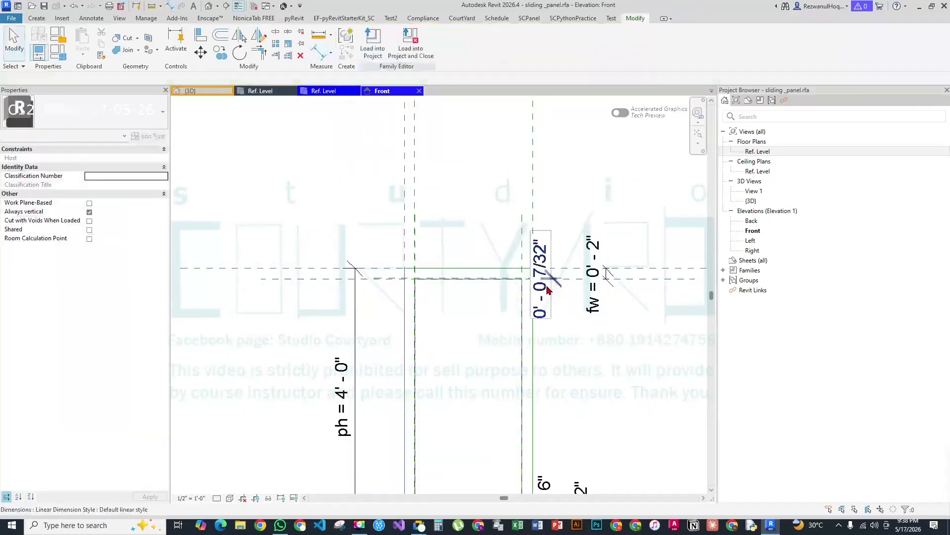
Label the new top and bottom rail offset dimensions with the gr_w parameter
click(544, 312)
middle_drag(543, 312, 496, 117)
scroll(496, 116, down, 1)
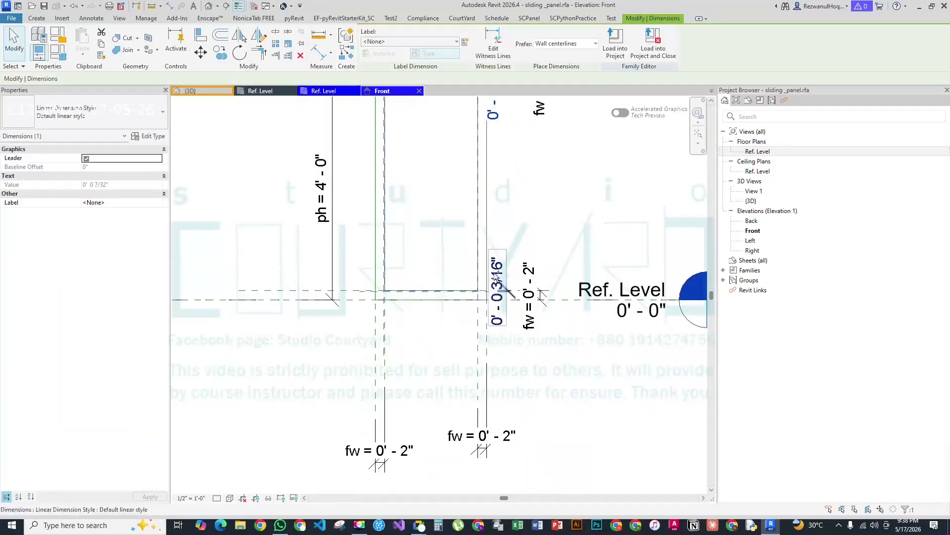
ctrl+click(496, 277)
click(457, 42)
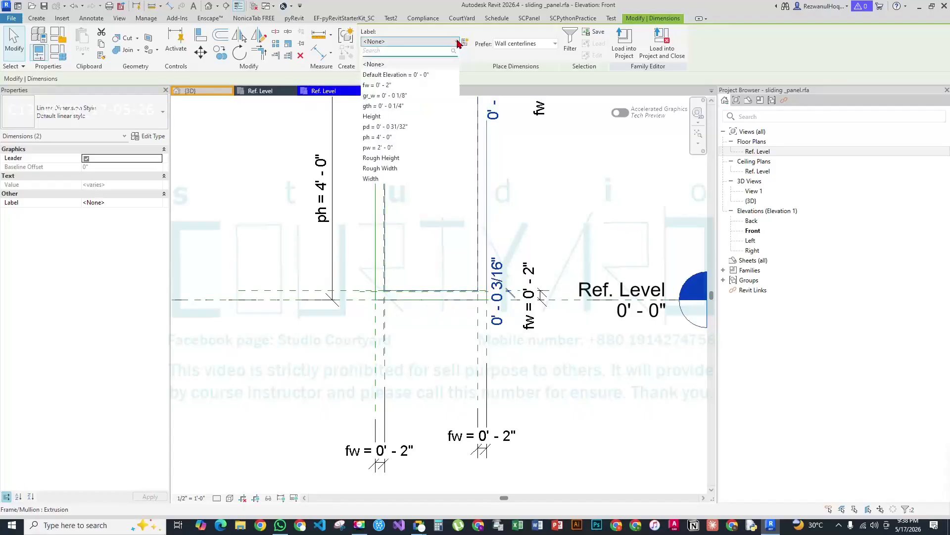
click(384, 96)
click(561, 200)
Set the Front elevation's scale to 3" = 1'-0" to make the dimension text smaller
scroll(410, 278, up, 3)
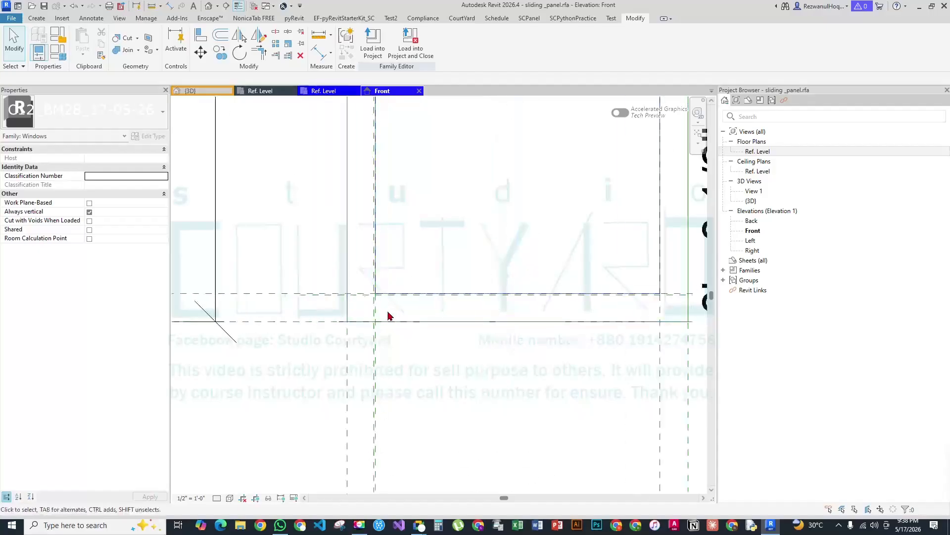
scroll(364, 311, down, 3)
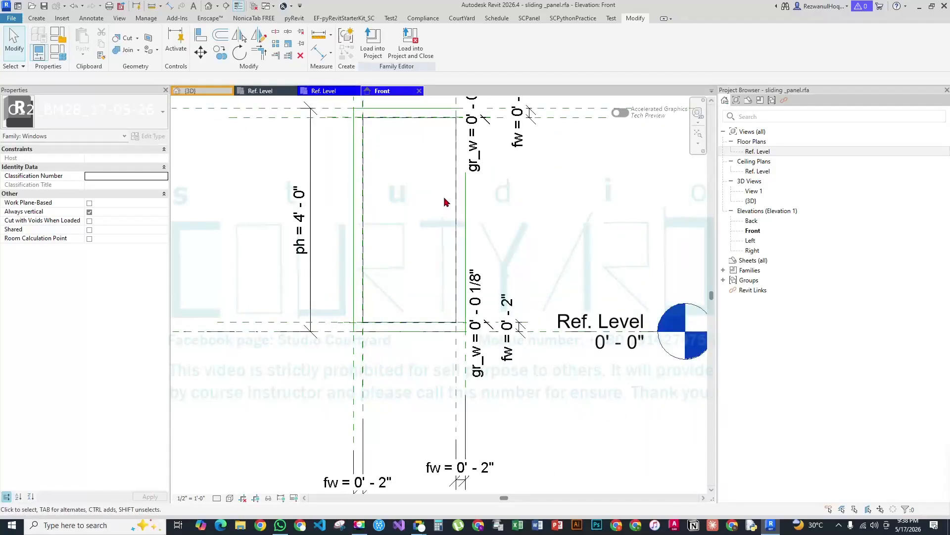
click(187, 496)
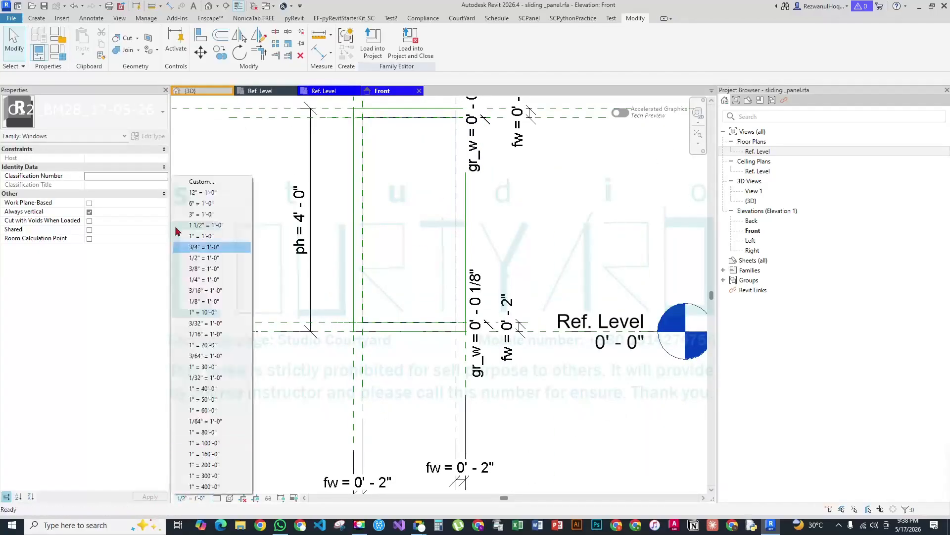
click(207, 214)
scroll(485, 343, up, 4)
scroll(454, 338, down, 3)
scroll(292, 337, up, 5)
middle_drag(260, 239, 324, 401)
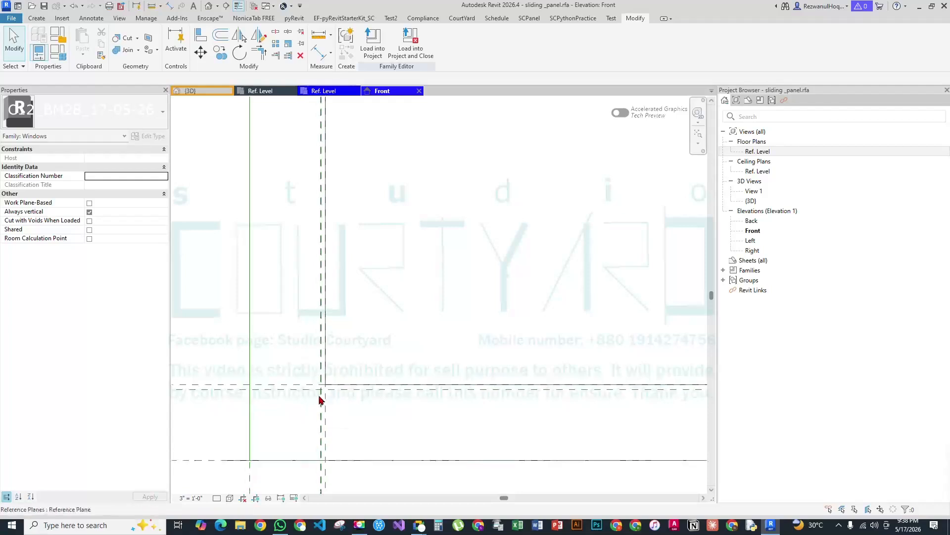
click(37, 18)
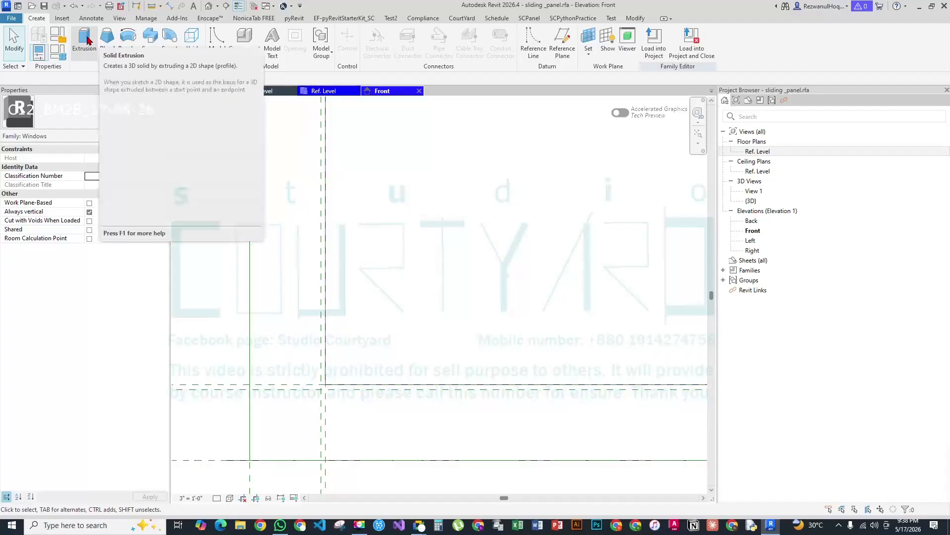
click(200, 55)
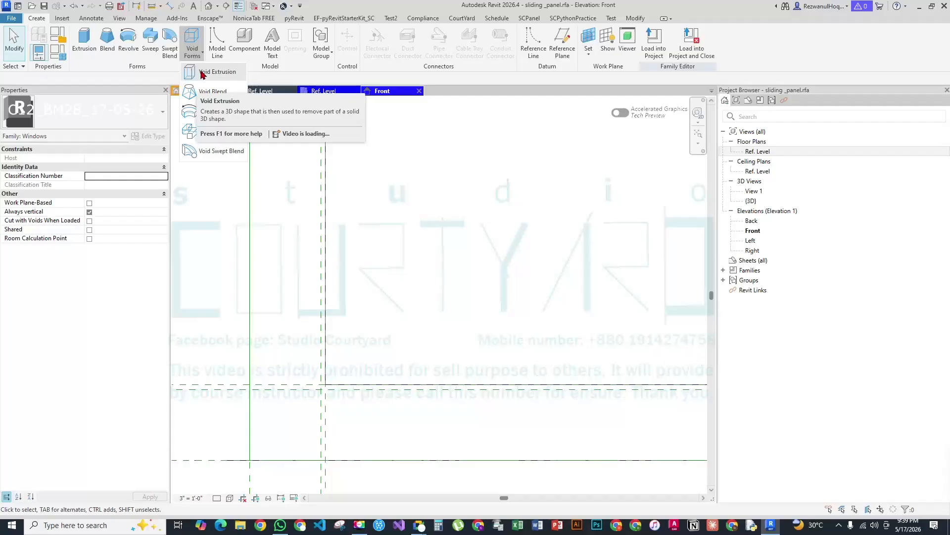
click(202, 74)
scroll(365, 460, up, 5)
middle_drag(429, 224, 405, 368)
scroll(332, 258, up, 6)
click(323, 265)
scroll(301, 239, down, 4)
click(399, 33)
scroll(275, 194, down, 2)
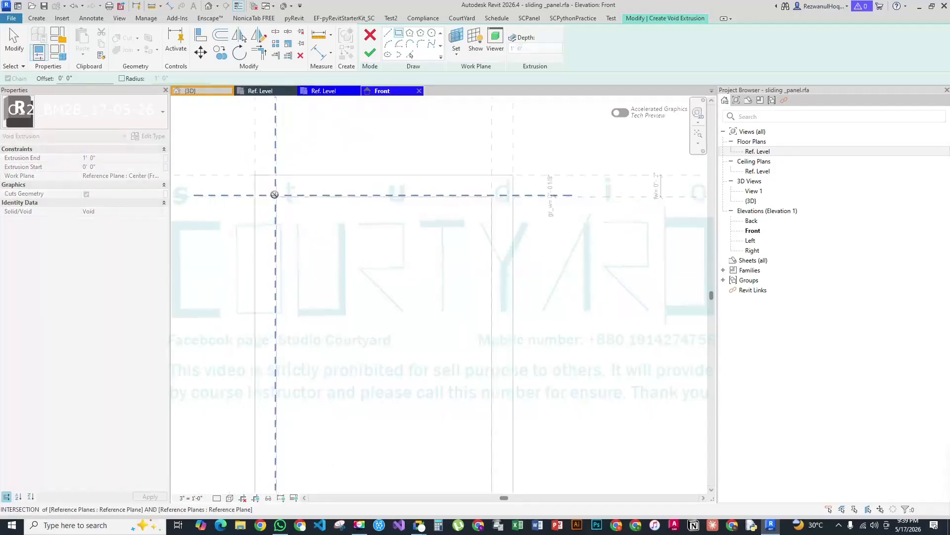
click(275, 195)
scroll(396, 443, up, 3)
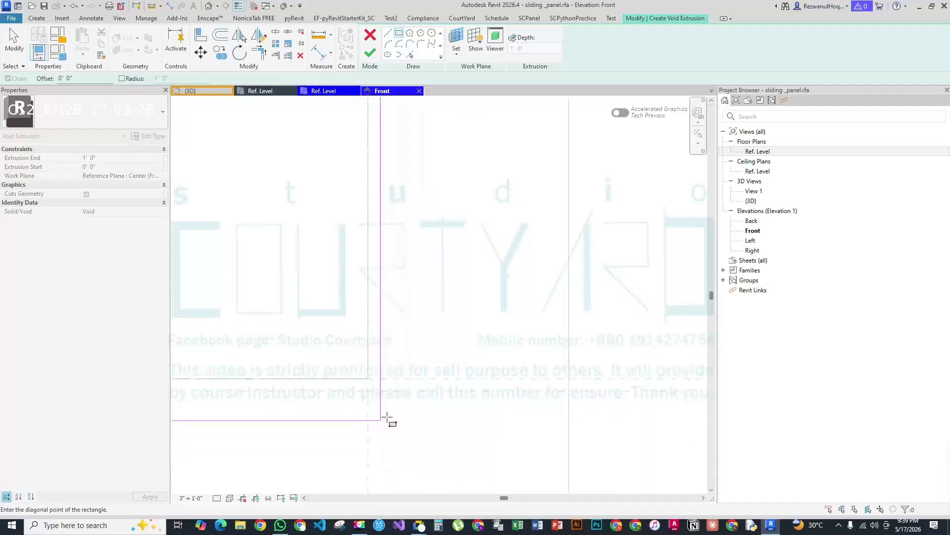
scroll(407, 411, down, 5)
scroll(394, 264, down, 2)
scroll(302, 321, up, 5)
scroll(346, 483, down, 5)
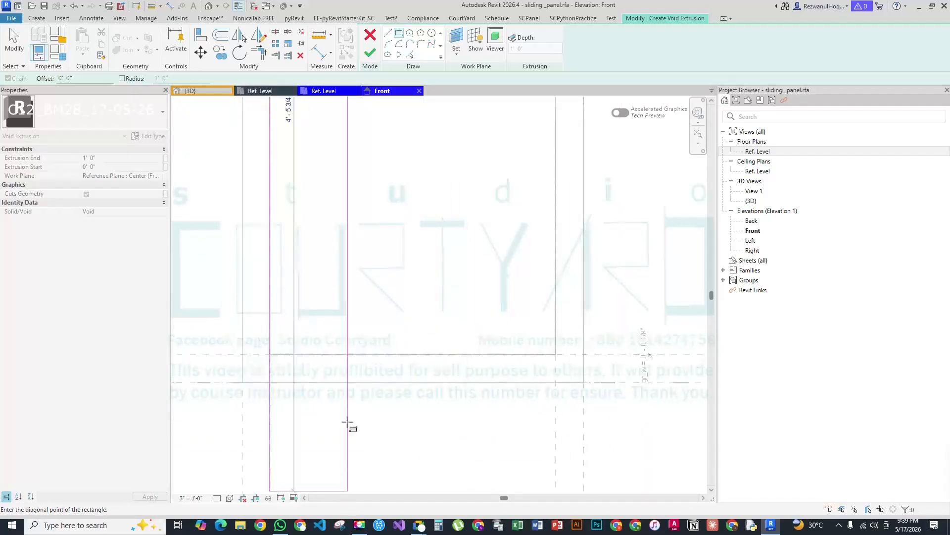
key(Escape)
key(Escape)
scroll(334, 125, up, 5)
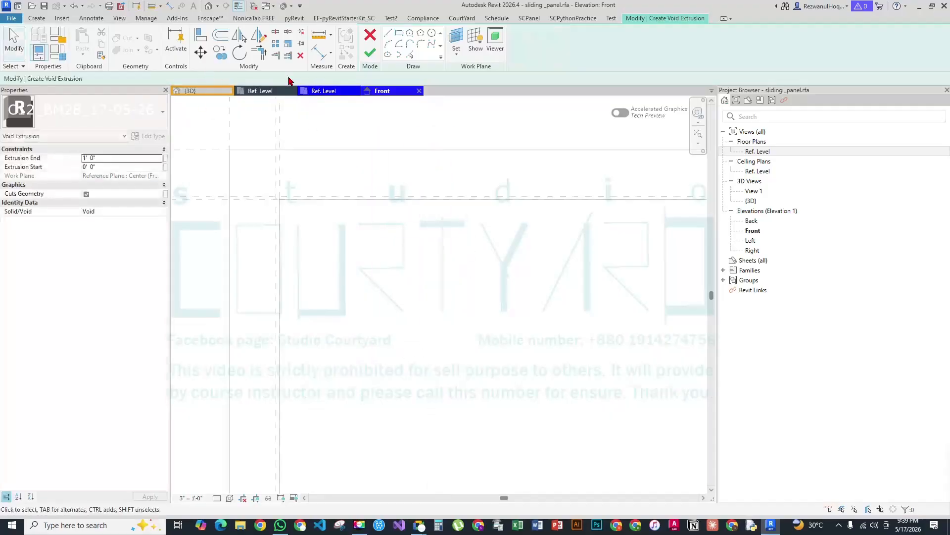
click(369, 38)
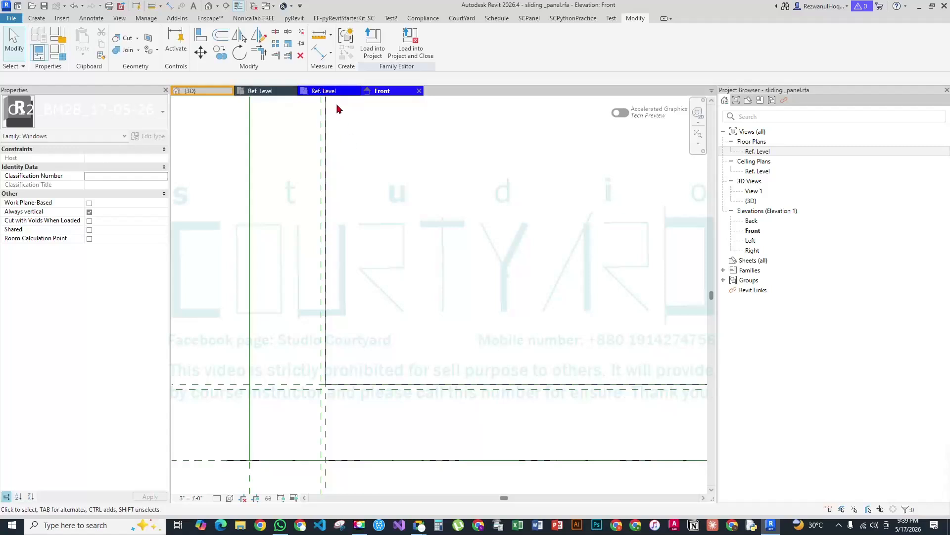
In the Ref. Level plan, mirror a copy of the left stile's groove reference plane to the right stile about the glass midpoint
click(324, 90)
scroll(445, 250, up, 4)
scroll(446, 257, up, 3)
scroll(476, 275, down, 3)
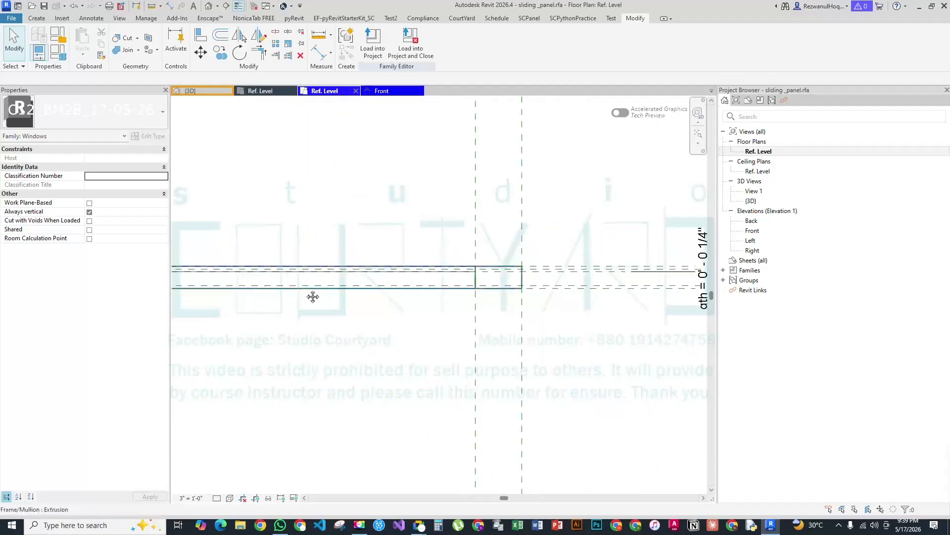
scroll(392, 295, up, 2)
click(361, 303)
scroll(277, 267, down, 3)
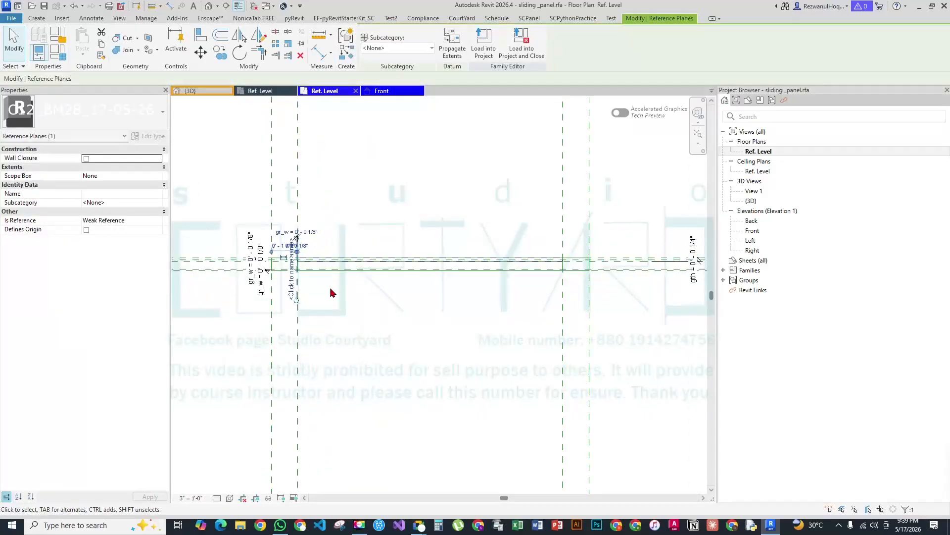
key(c)
key(o)
scroll(286, 276, up, 3)
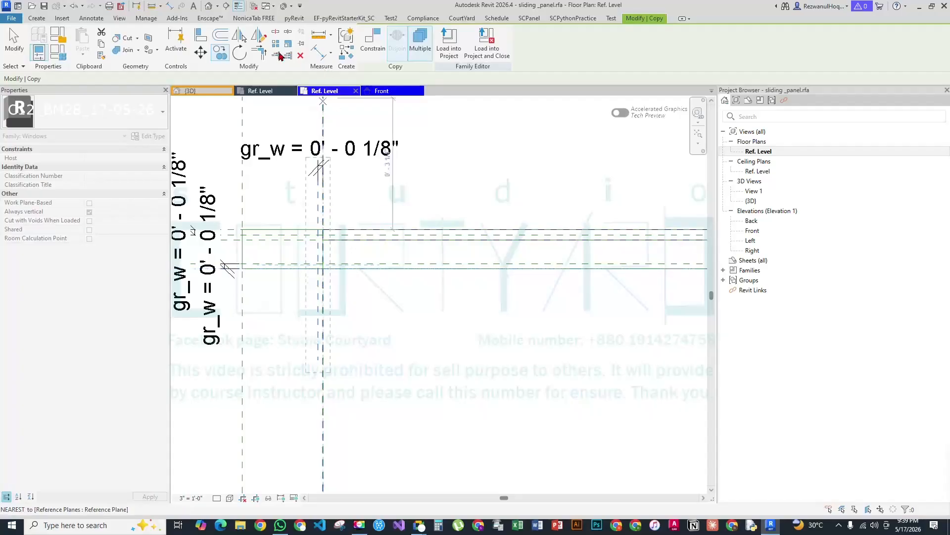
click(259, 35)
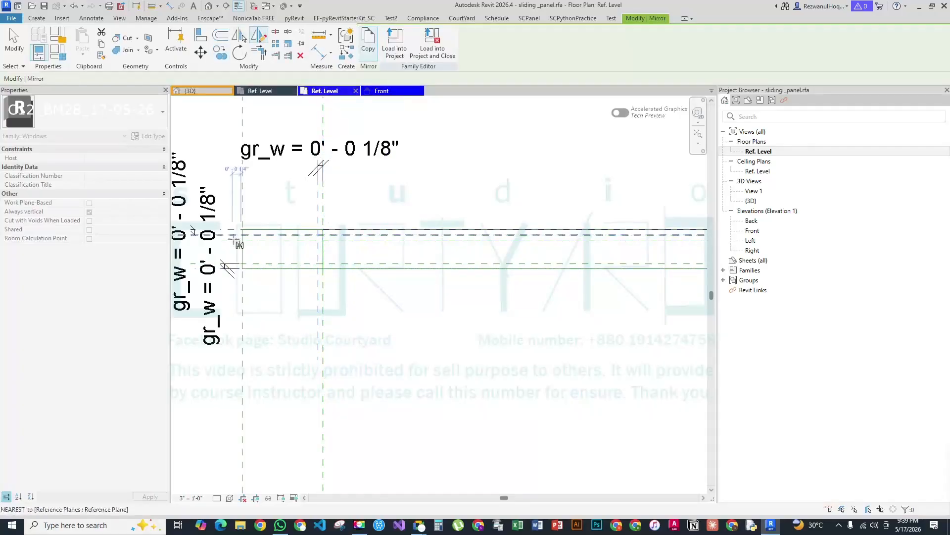
scroll(234, 238, down, 3)
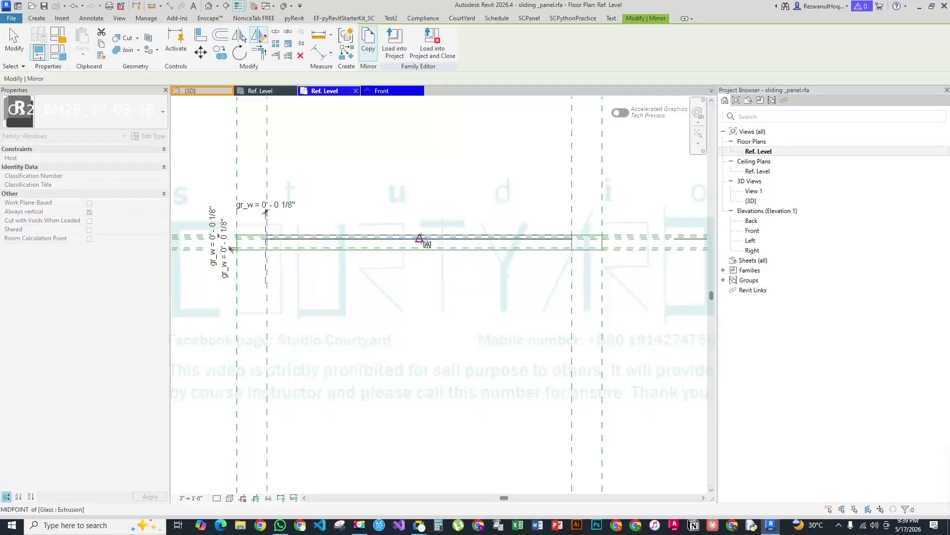
click(419, 239)
click(423, 279)
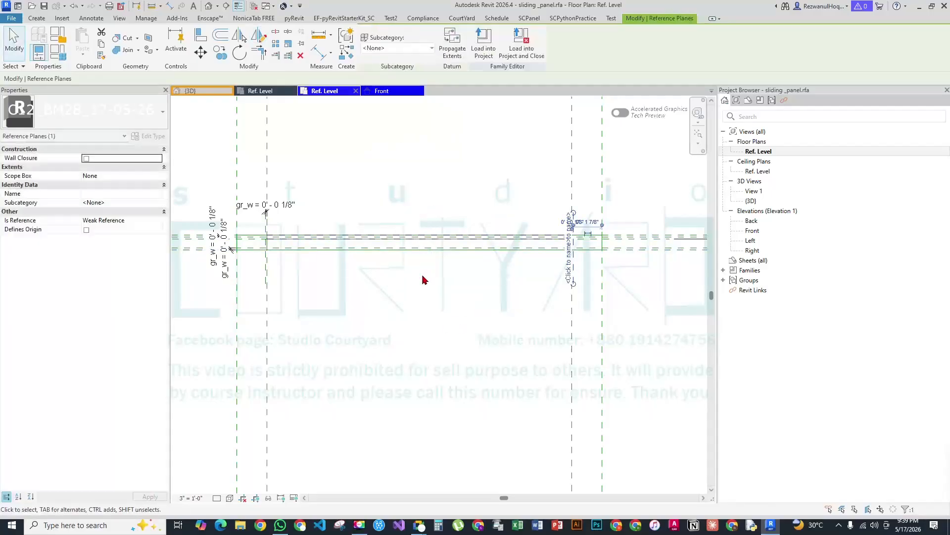
key(Escape)
Add an aligned dimension between the right stile's inner-edge plane and the mirrored reference plane
scroll(586, 253, up, 4)
scroll(477, 121, down, 1)
middle_drag(477, 121, 441, 318)
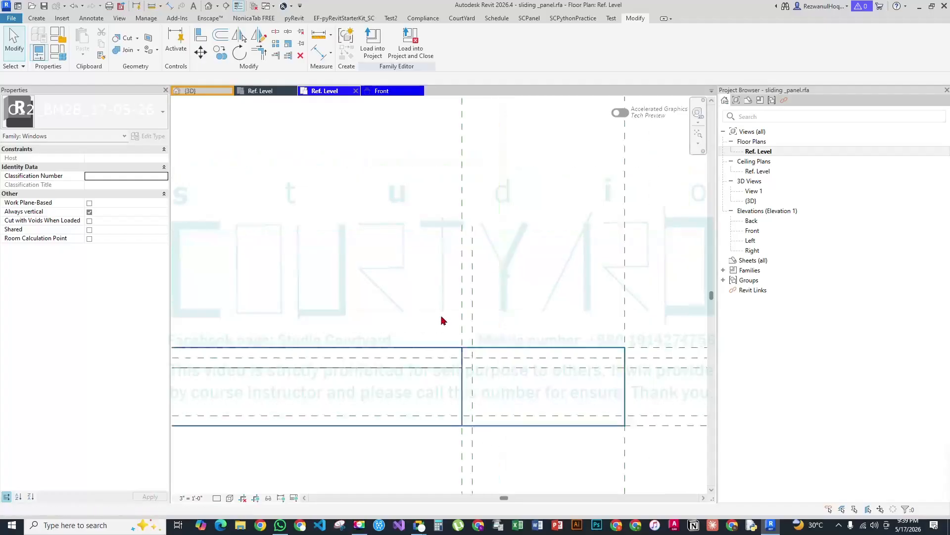
key(i)
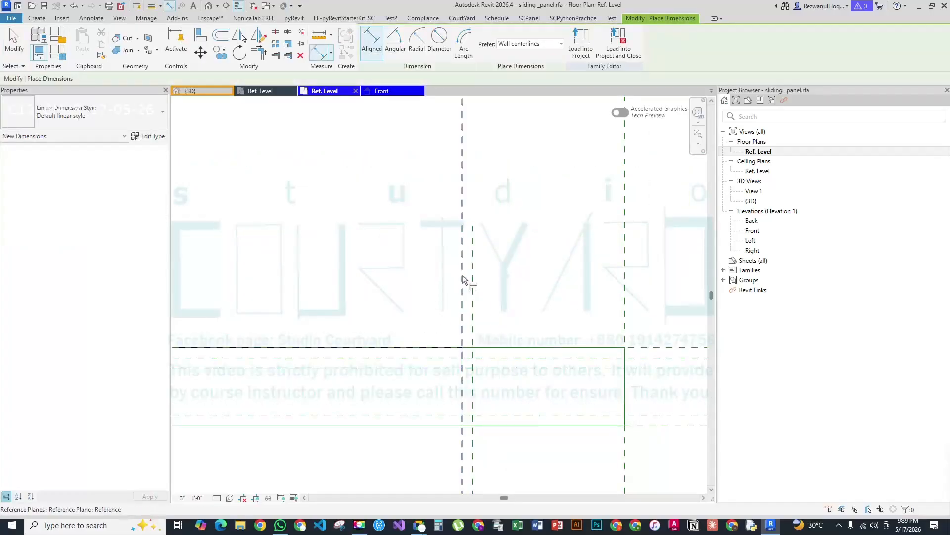
click(463, 278)
click(473, 287)
scroll(475, 297, down, 2)
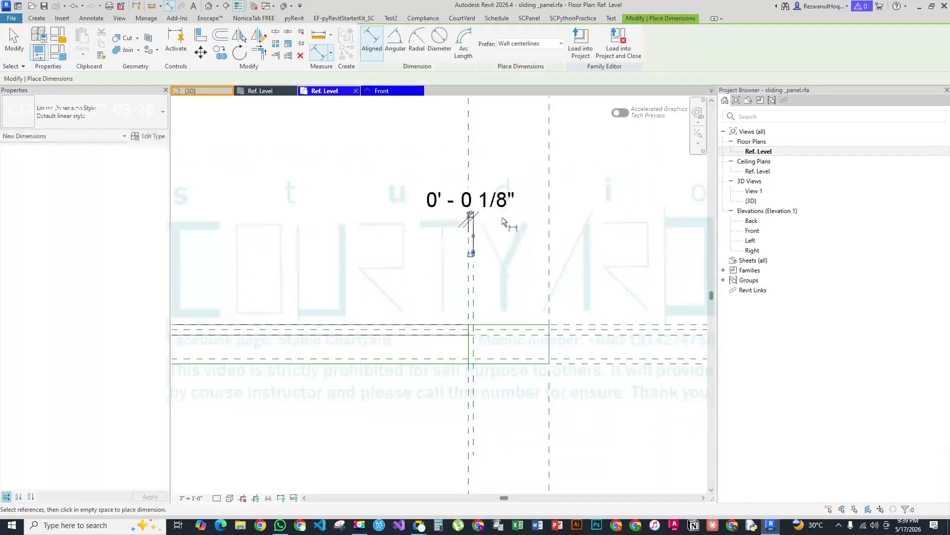
click(503, 221)
key(Escape)
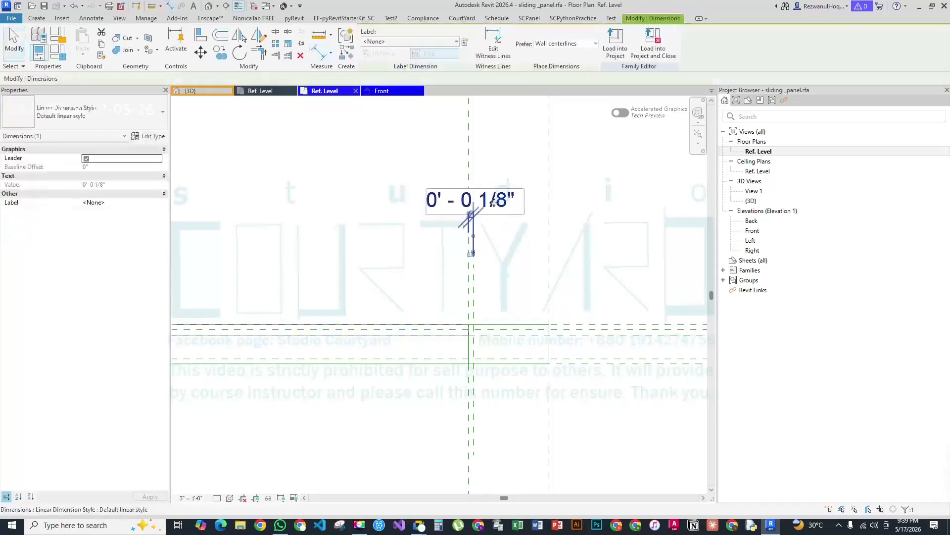
Label the right stile's new offset dimension with the gr_w parameter
click(452, 41)
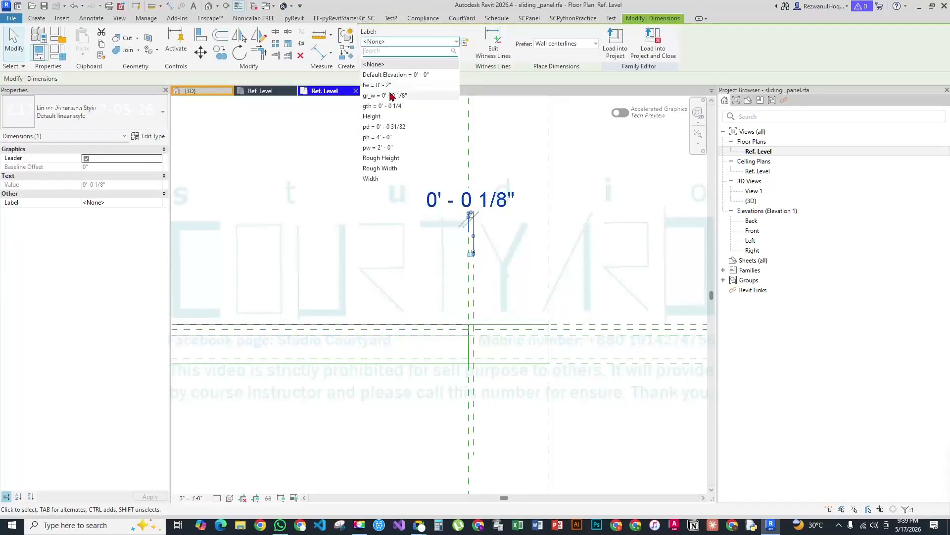
click(391, 96)
click(420, 150)
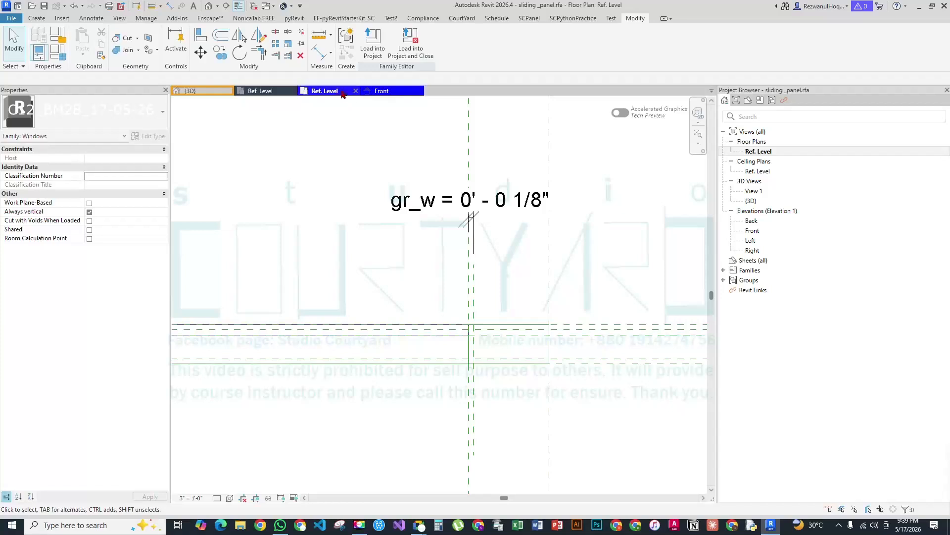
In the Front elevation, start a Void Extrusion and sketch its outer rectangle between opposite intersections of the gr_w reference planes inside the frame
click(384, 91)
scroll(497, 383, down, 3)
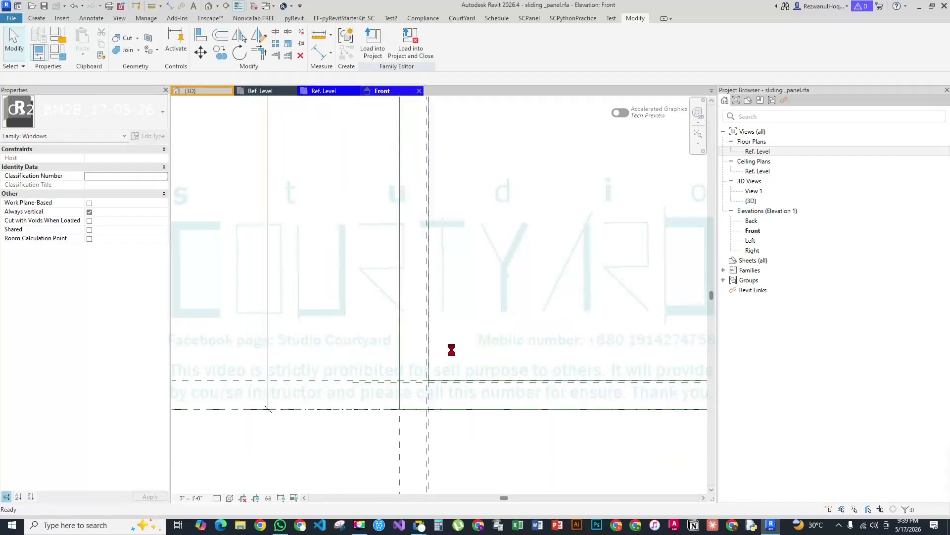
scroll(386, 389, down, 3)
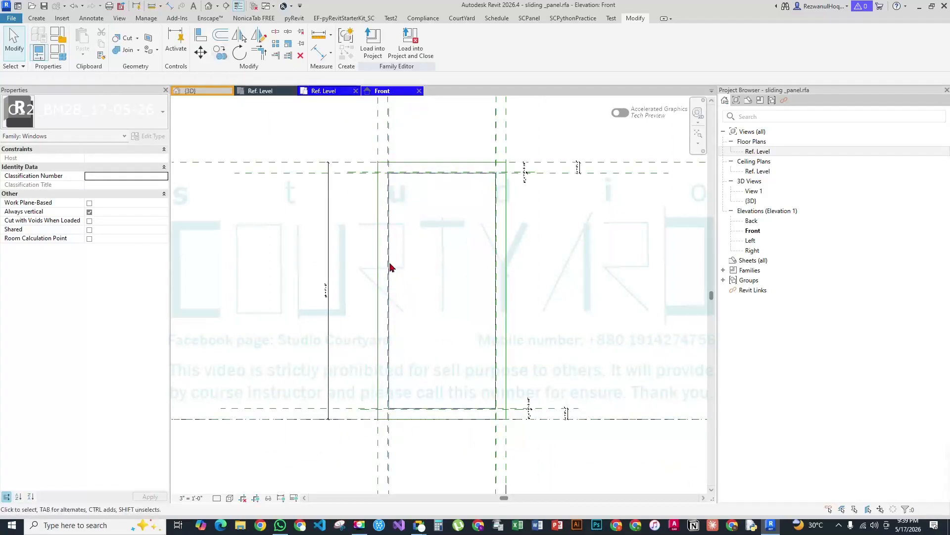
scroll(446, 188, up, 2)
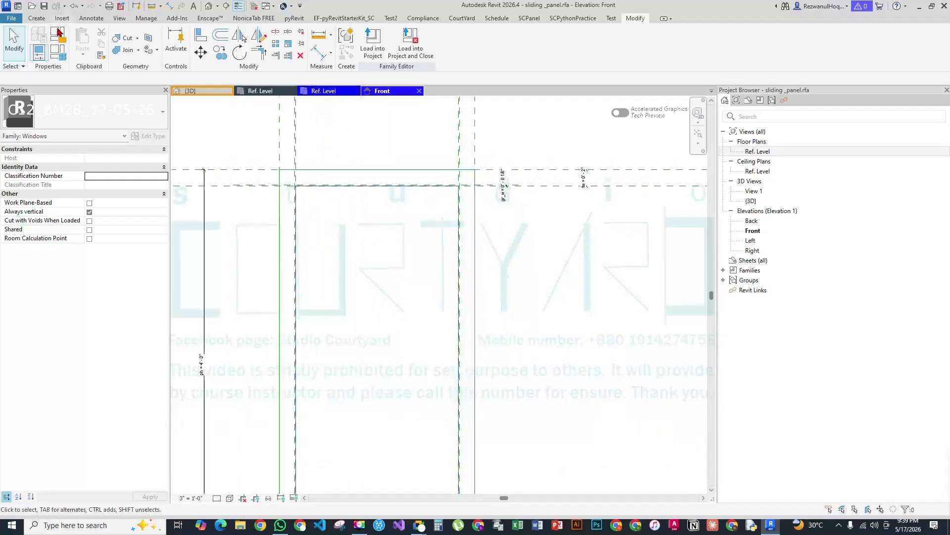
click(32, 18)
click(192, 42)
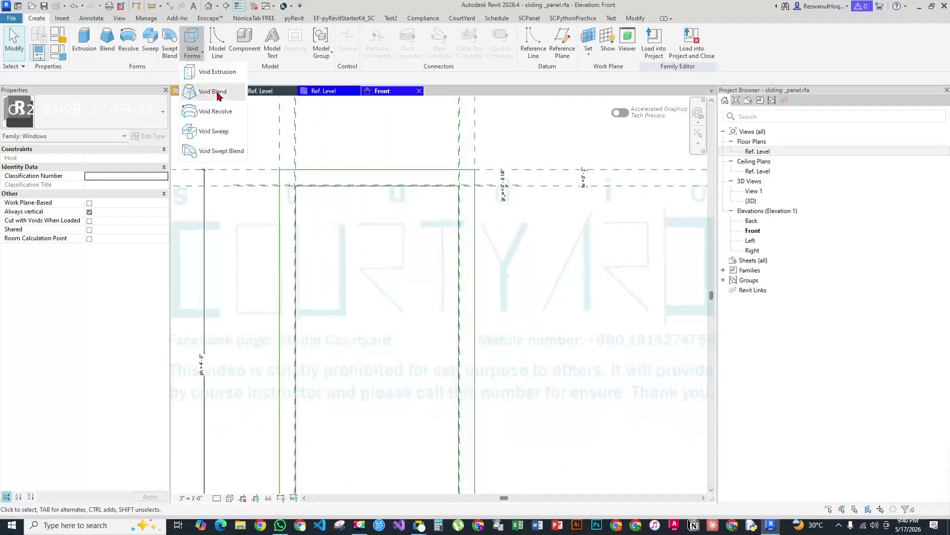
click(234, 72)
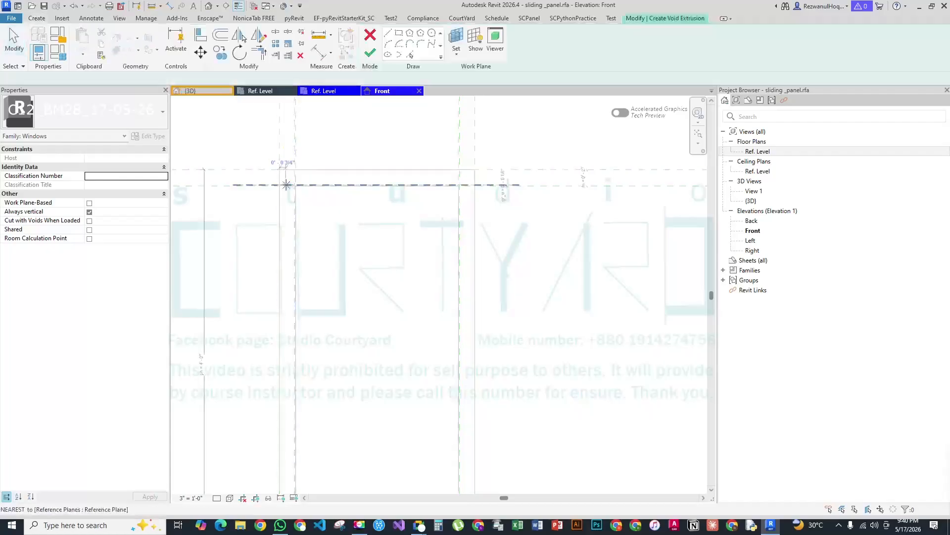
click(312, 155)
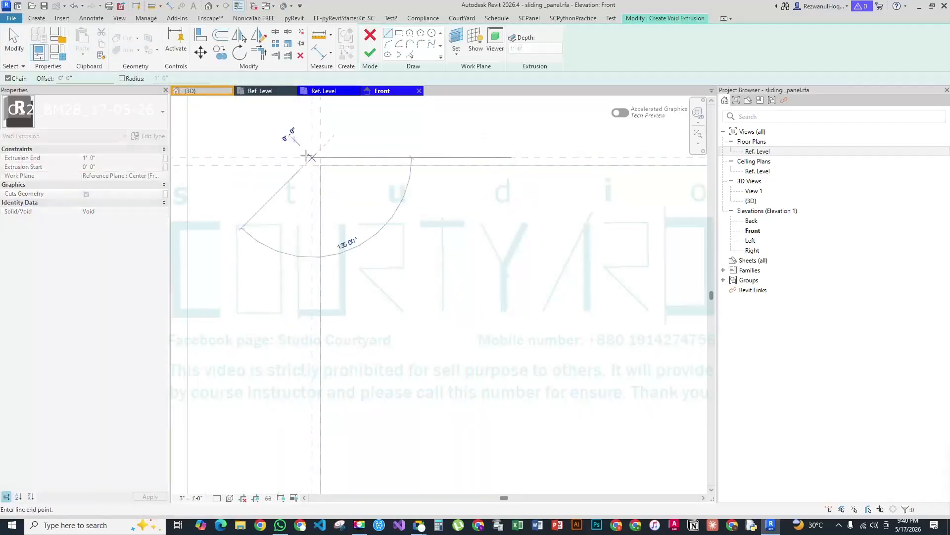
scroll(252, 137, down, 3)
click(398, 33)
scroll(263, 142, up, 3)
click(249, 140)
middle_drag(404, 303, 203, 114)
middle_drag(438, 389, 419, 300)
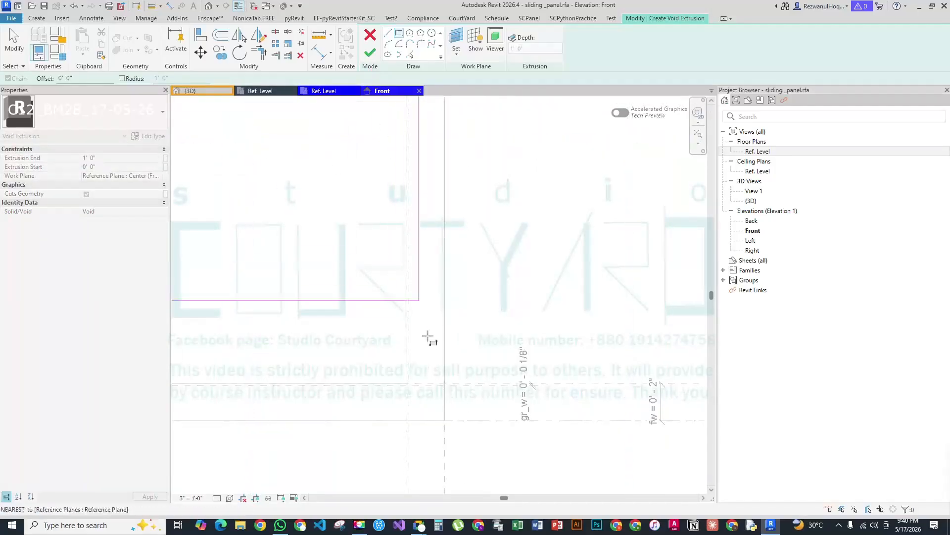
scroll(436, 327, up, 3)
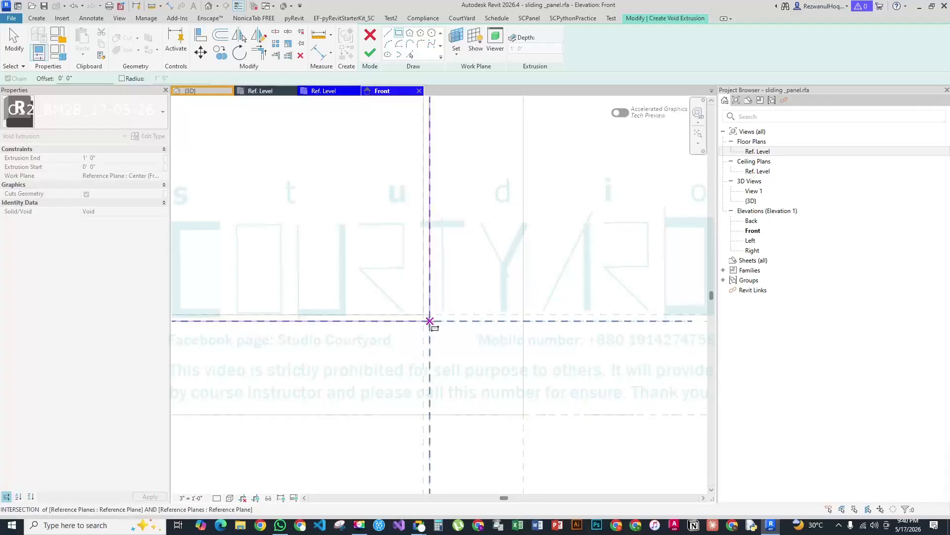
click(429, 321)
Lock all four sides of the outer void rectangle to the gr_w reference planes
scroll(537, 331, down, 6)
scroll(515, 325, up, 5)
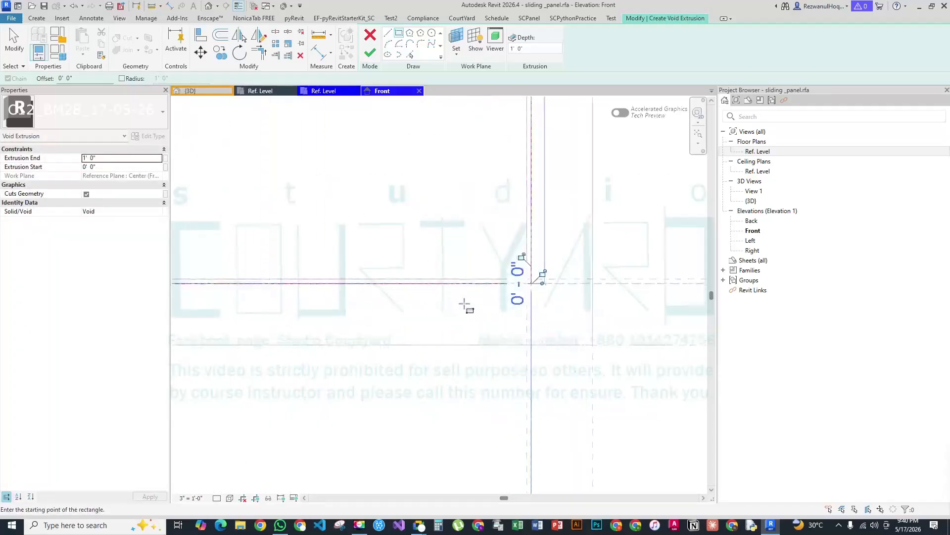
scroll(490, 267, up, 2)
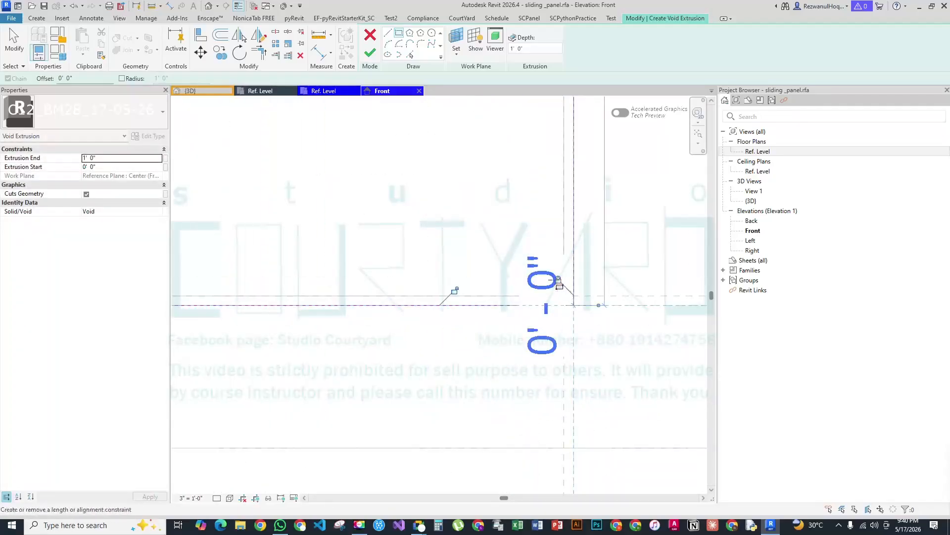
scroll(454, 292, down, 4)
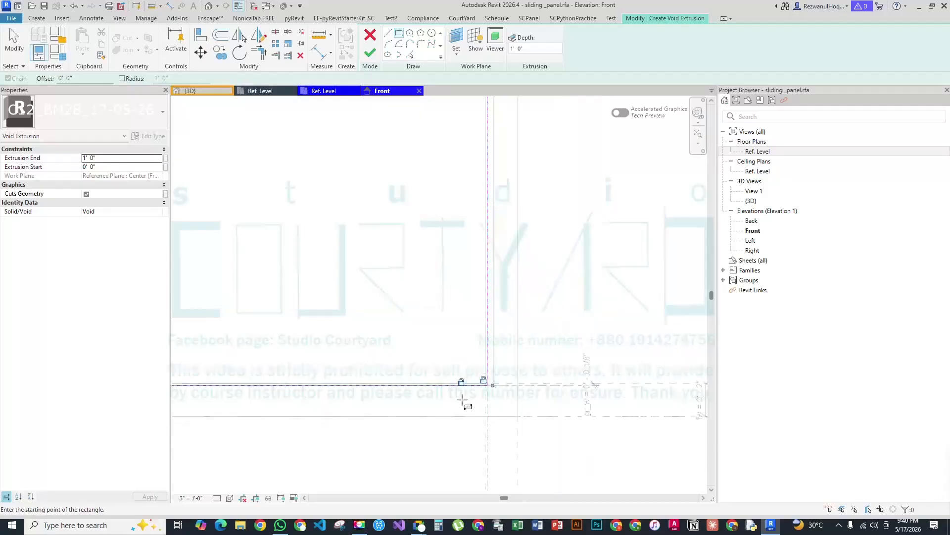
scroll(381, 243, up, 3)
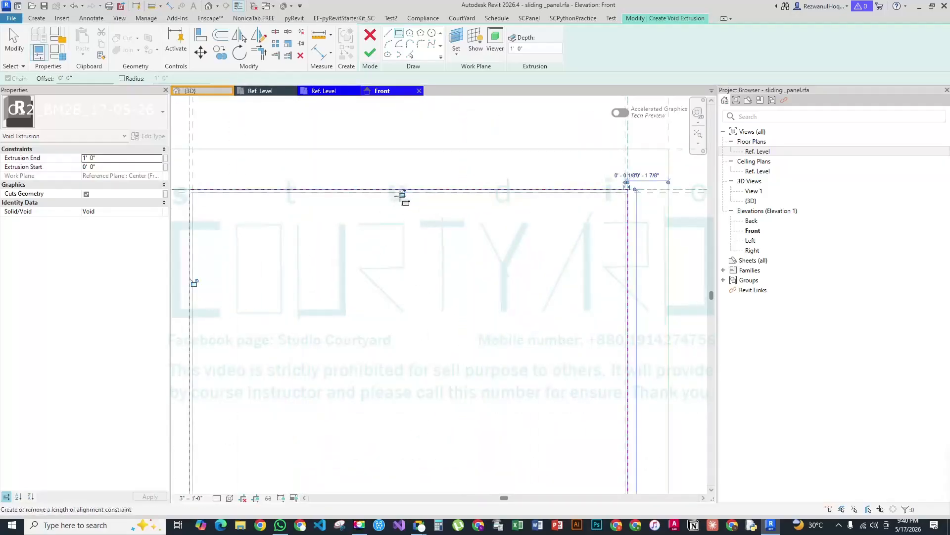
scroll(450, 165, down, 3)
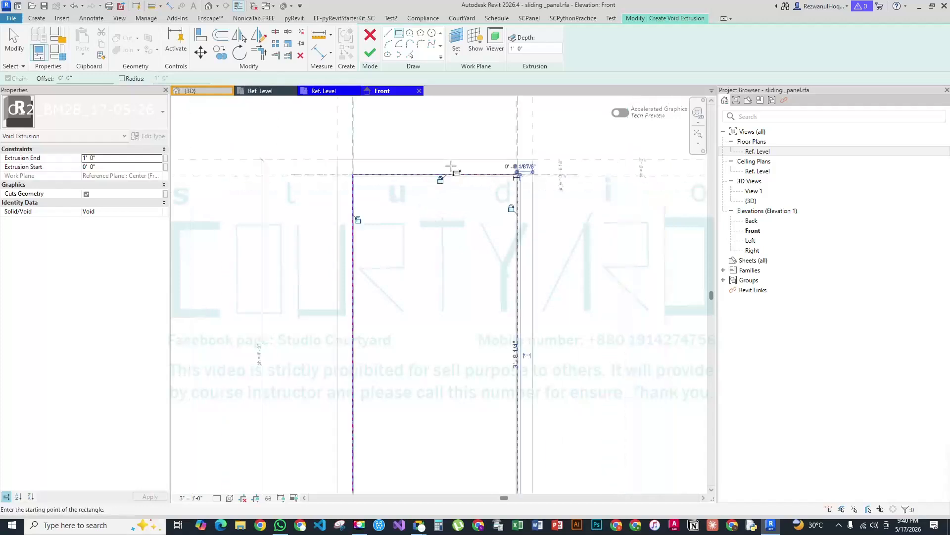
Sketch the inner void rectangle between opposite intersections of the frame's inner-edge reference planes
scroll(383, 177, up, 6)
click(328, 161)
scroll(327, 162, down, 3)
middle_drag(410, 410, 418, 242)
scroll(425, 296, up, 3)
scroll(483, 353, up, 3)
click(480, 303)
Lock the inner rectangle's sides to the frame's inner-edge reference planes and finish the void extrusion sketch
scroll(363, 162, down, 3)
middle_drag(458, 294, 558, 471)
scroll(557, 471, down, 2)
scroll(431, 284, down, 3)
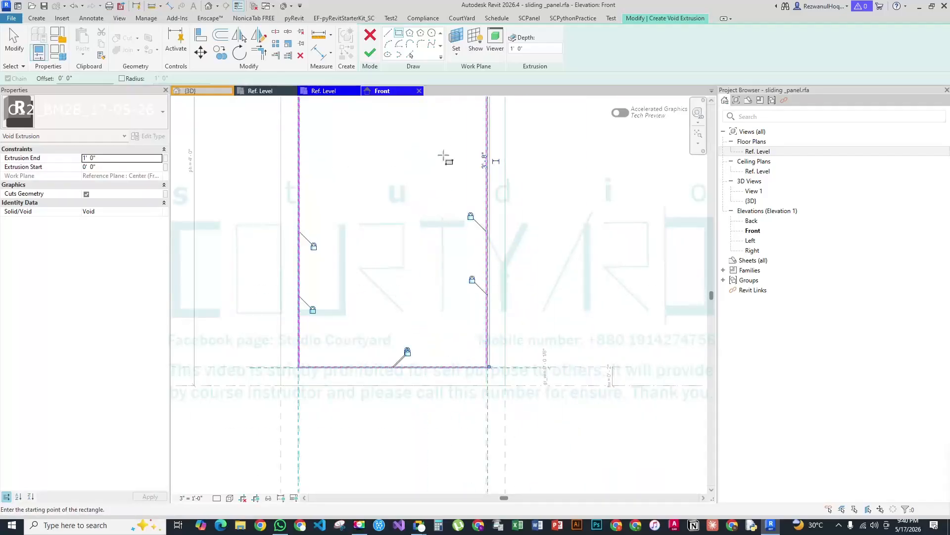
middle_drag(443, 170, 424, 319)
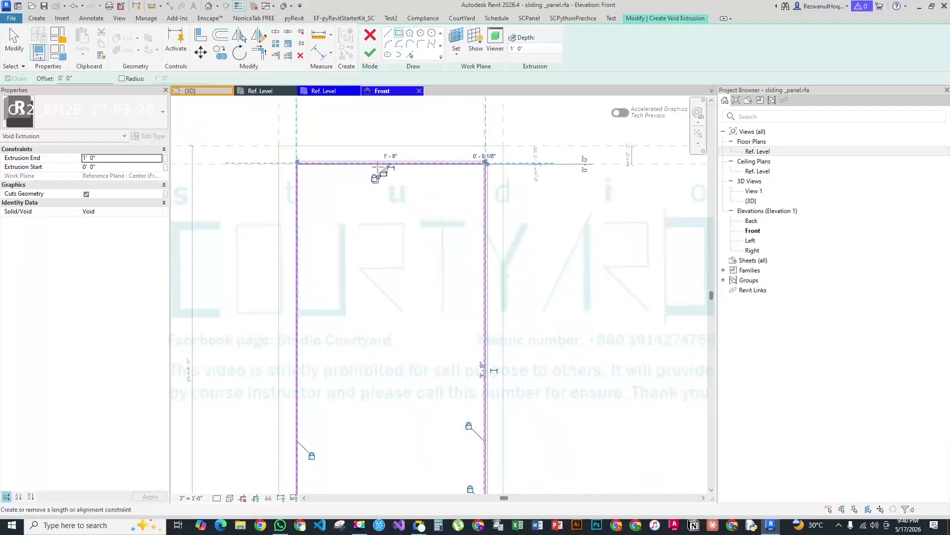
scroll(377, 167, up, 4)
scroll(386, 209, up, 3)
scroll(320, 218, down, 3)
scroll(353, 223, down, 4)
key(Escape)
key(Escape)
scroll(447, 219, up, 5)
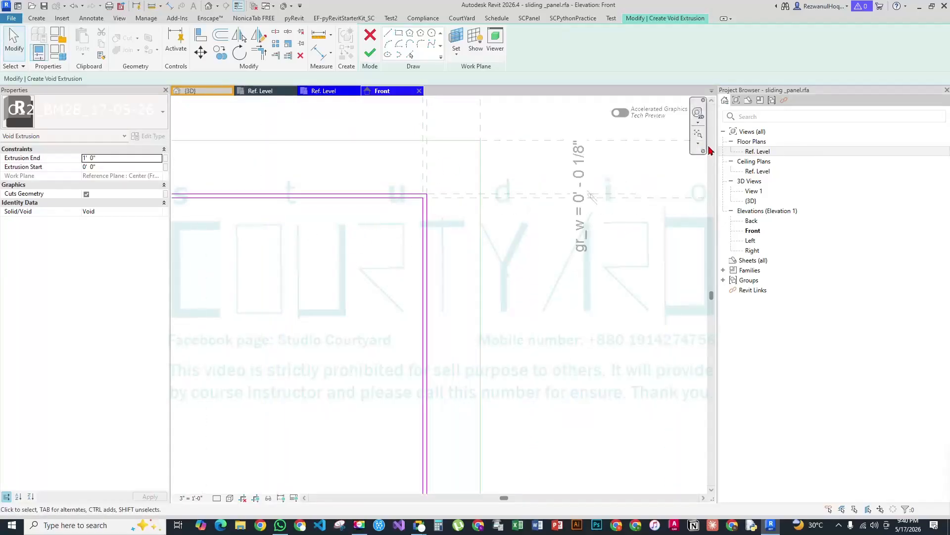
click(370, 52)
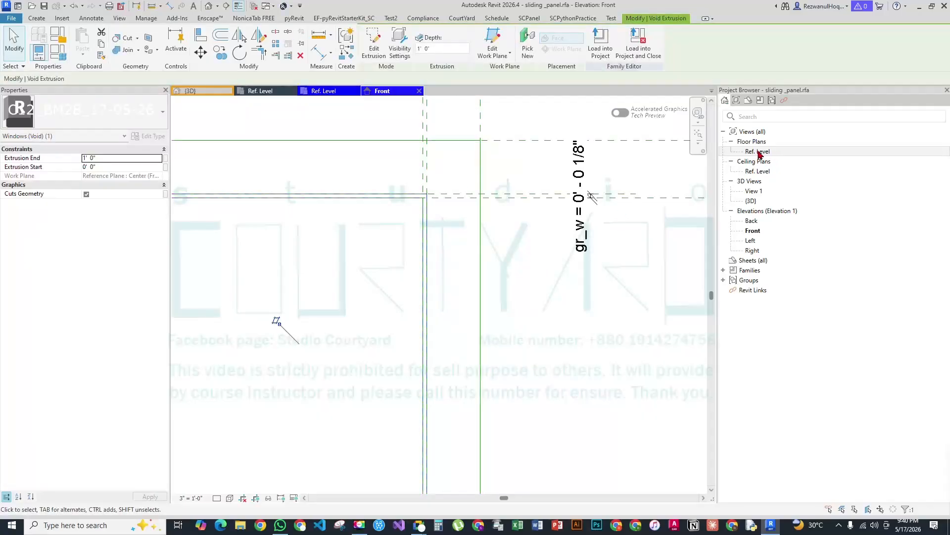
In the Ref. Level plan, stretch the void's start face to the nearby dashed reference plane, giving an Extrusion Start of -0' 0 1/8"
click(330, 91)
scroll(468, 229, down, 5)
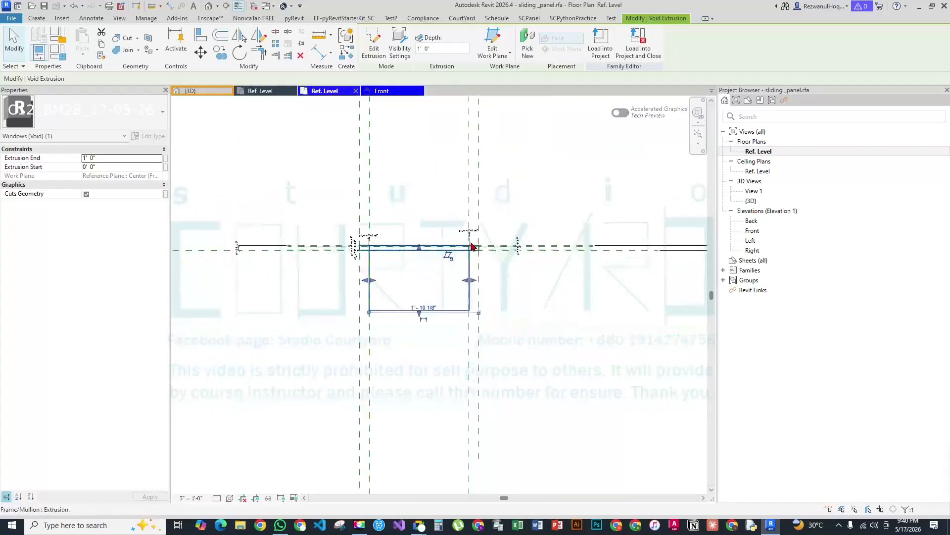
scroll(417, 310, up, 4)
click(498, 347)
click(514, 315)
scroll(448, 169, up, 5)
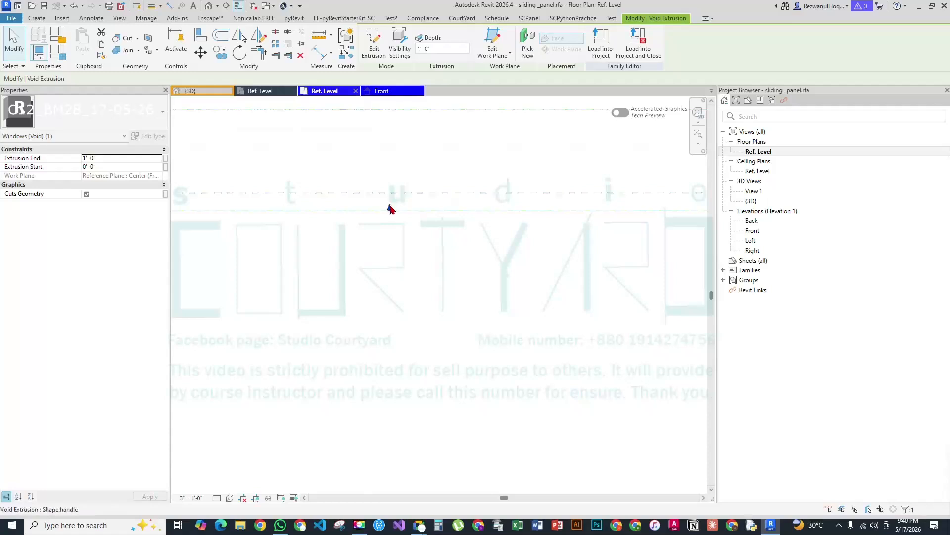
drag(390, 208, 388, 191)
scroll(435, 138, down, 3)
key(Escape)
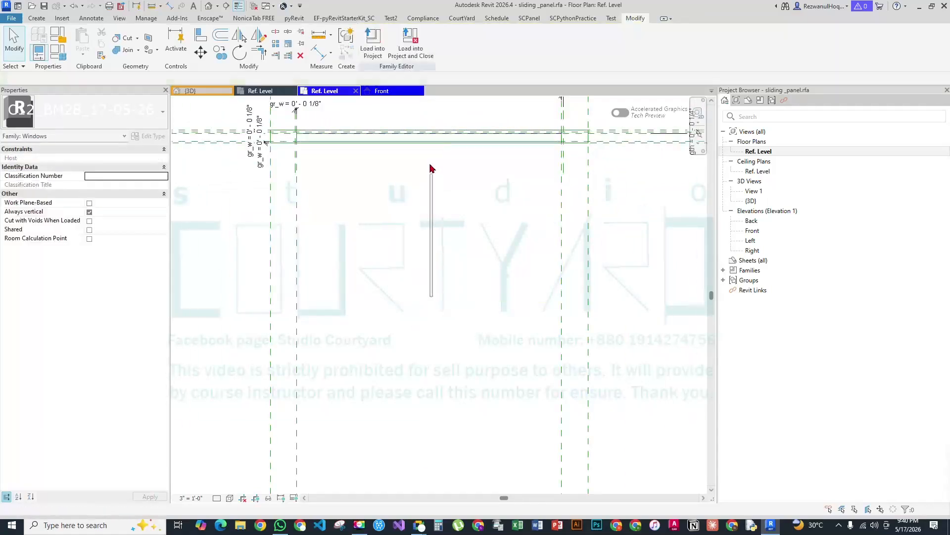
Reselect the void extrusion and pull its far face back towards the frame, to an Extrusion End of about 0' 1 23/64"
scroll(542, 145, up, 4)
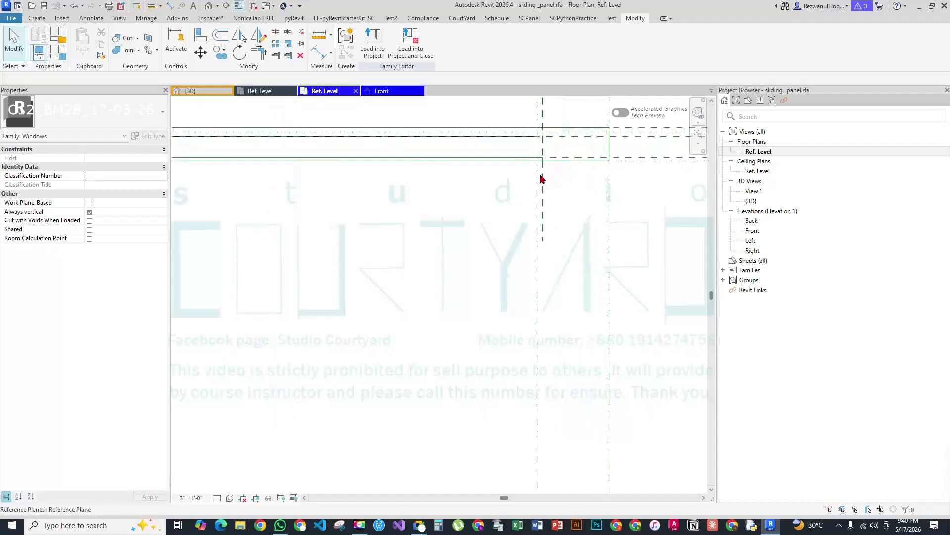
click(550, 146)
scroll(550, 146, down, 3)
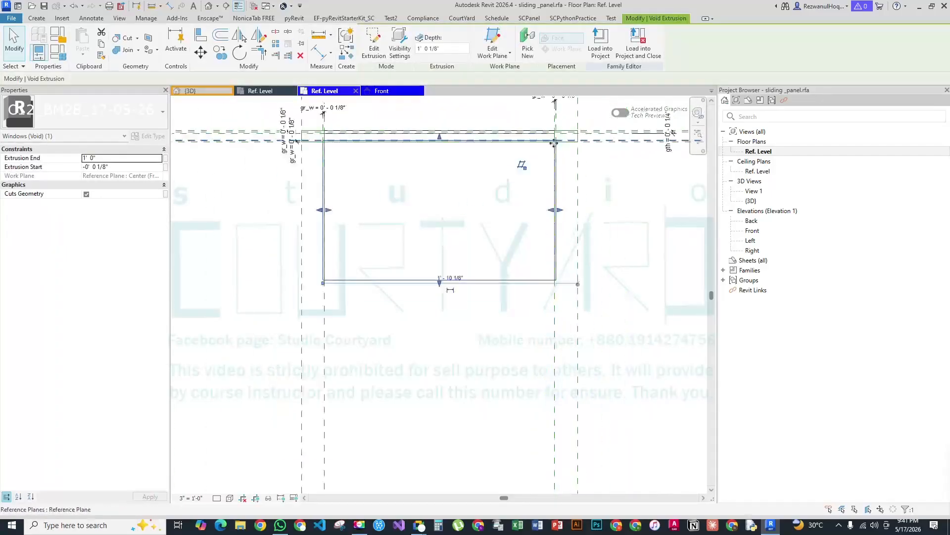
drag(442, 282, 441, 210)
scroll(462, 324, down, 3)
scroll(465, 213, up, 6)
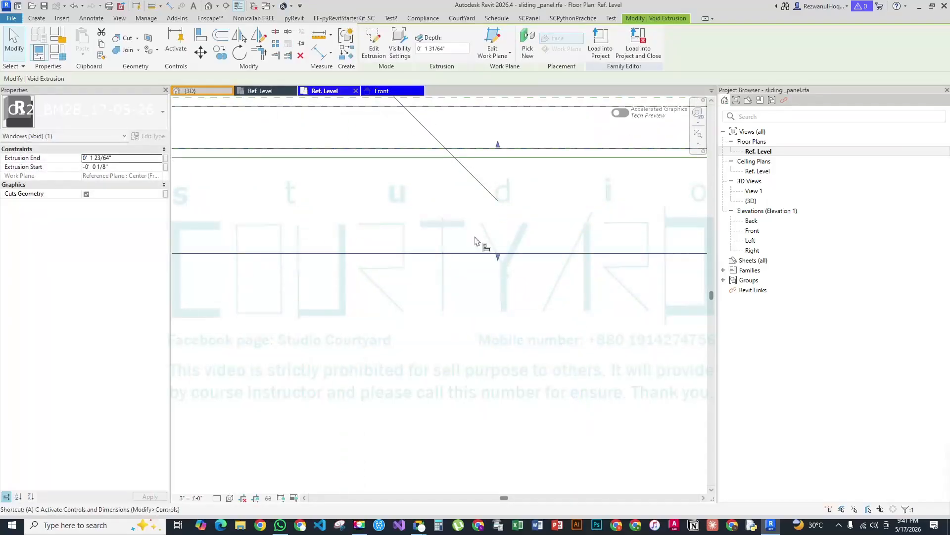
key(a)
key(l)
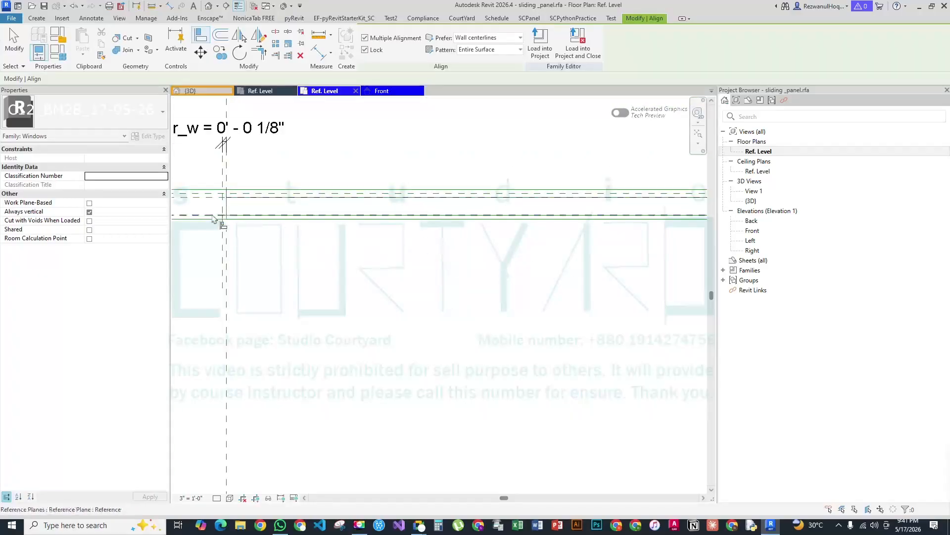
click(211, 221)
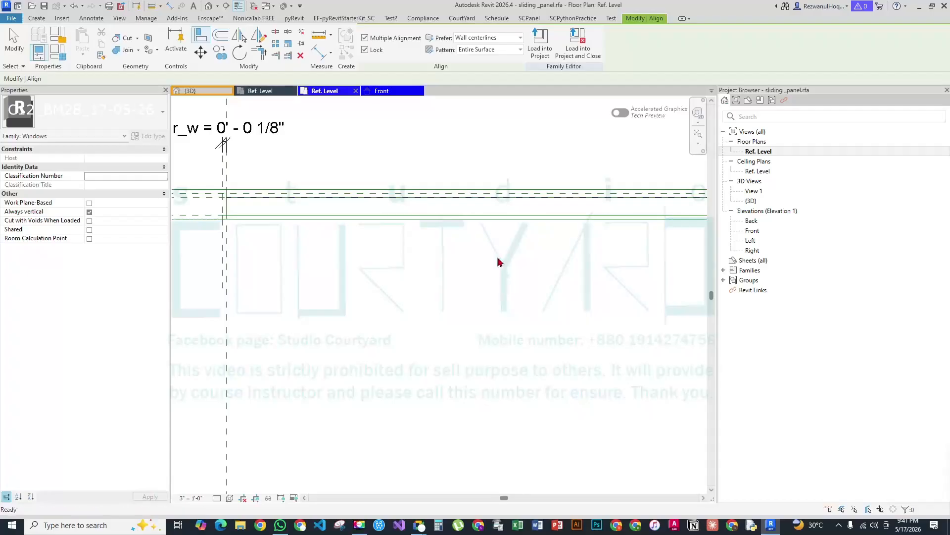
key(Escape)
key(Escape)
Stretch the void extrusion's far face back to the frame's outer face, giving an Extrusion End of 0' 0"
key(Tab)
click(487, 216)
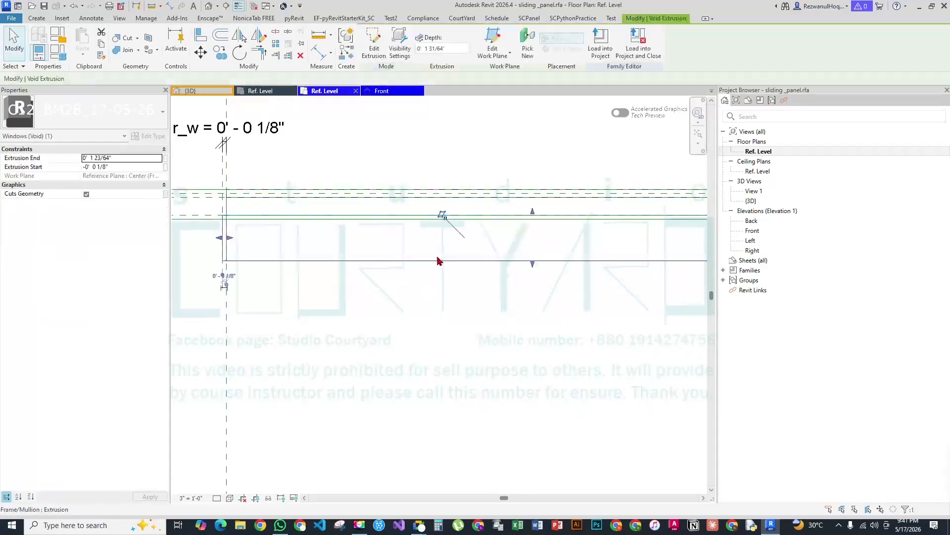
middle_drag(462, 270, 598, 263)
scroll(670, 257, up, 2)
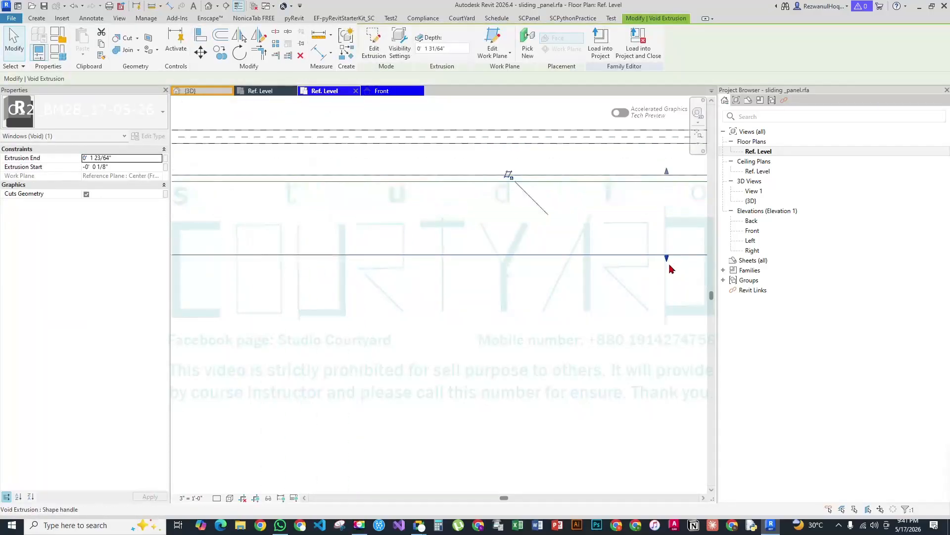
drag(670, 260, 658, 185)
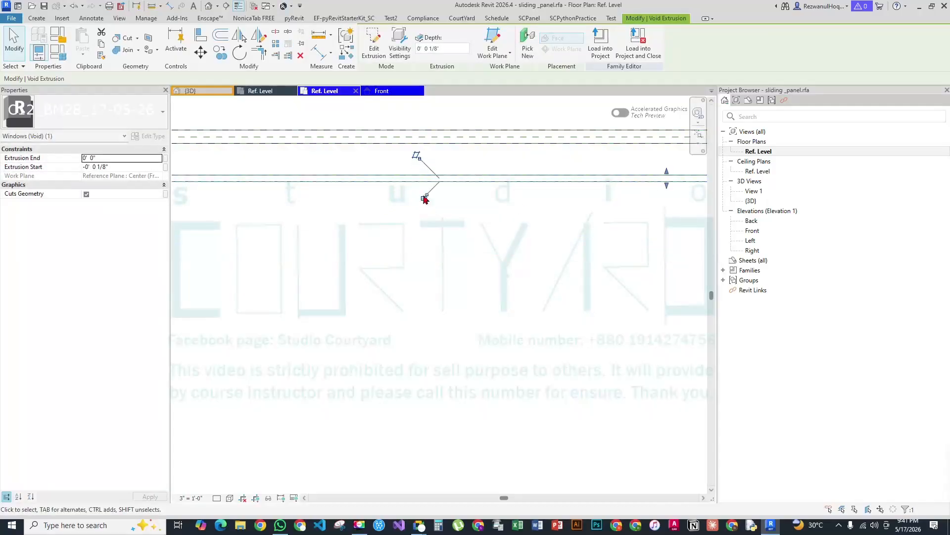
scroll(470, 295, down, 3)
click(471, 295)
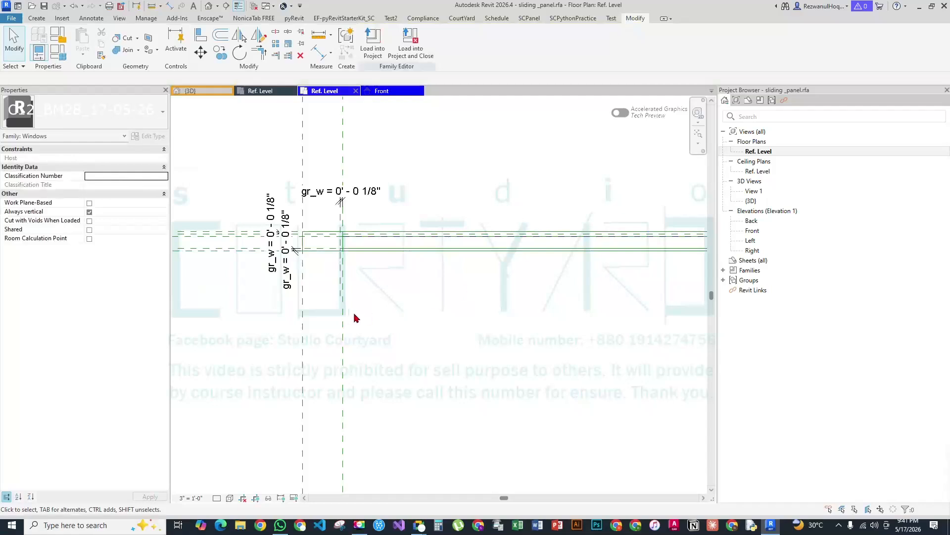
Examine the groove cut around the glass opening at the frame's lower corner in the 3D view
click(209, 6)
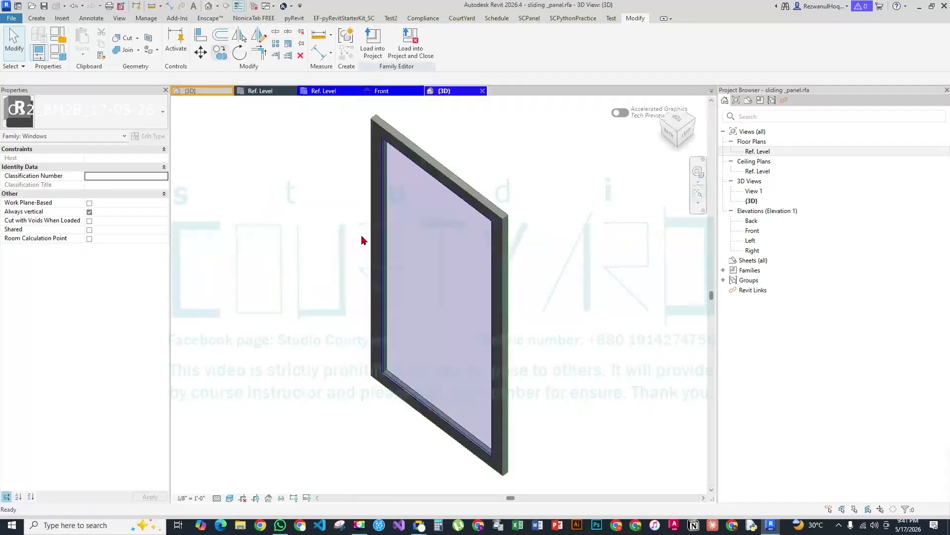
shift+middle_drag(521, 272, 607, 362)
shift+middle_drag(416, 369, 639, 342)
scroll(341, 366, up, 3)
shift+middle_drag(340, 367, 324, 245)
scroll(356, 300, down, 6)
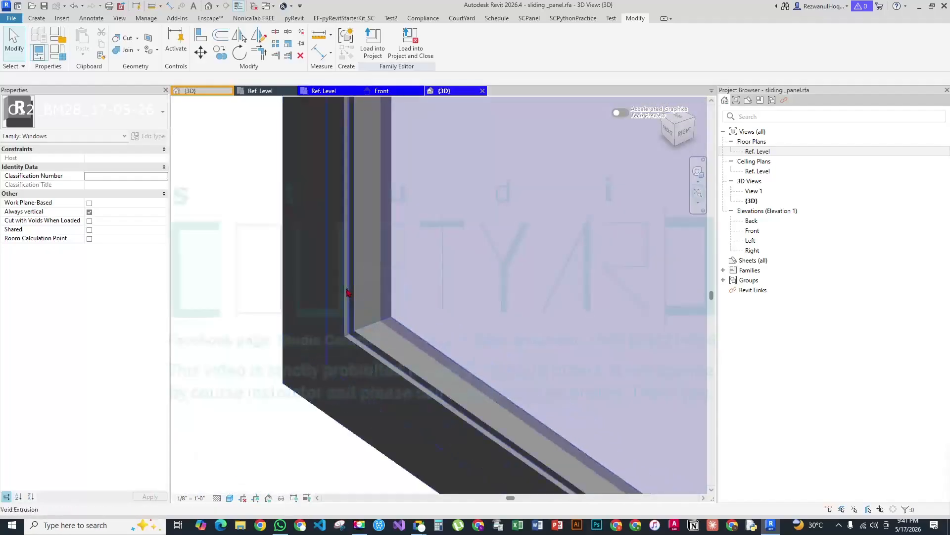
In the Ref. Level plan, copy the groove void with Constrain off to a spot just beyond the frame's opposite face
double_click(757, 152)
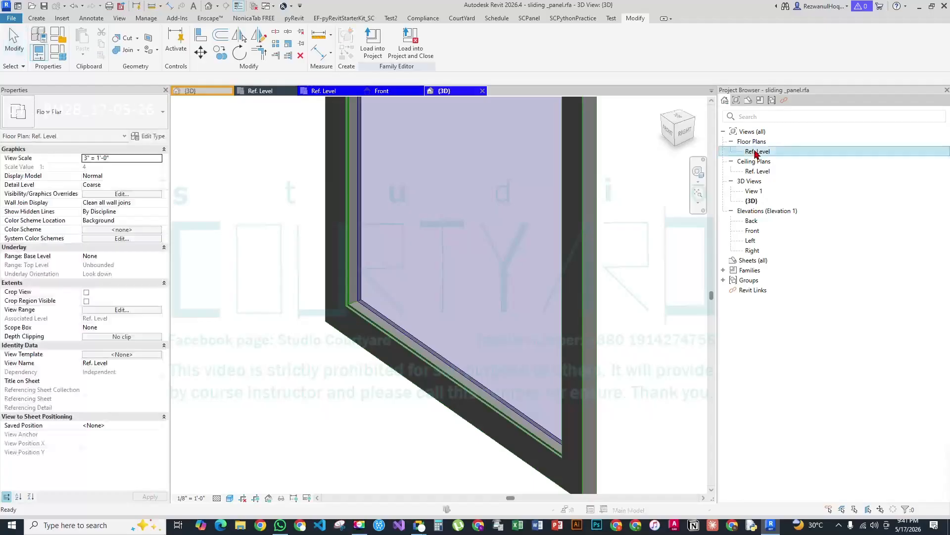
scroll(346, 267, up, 4)
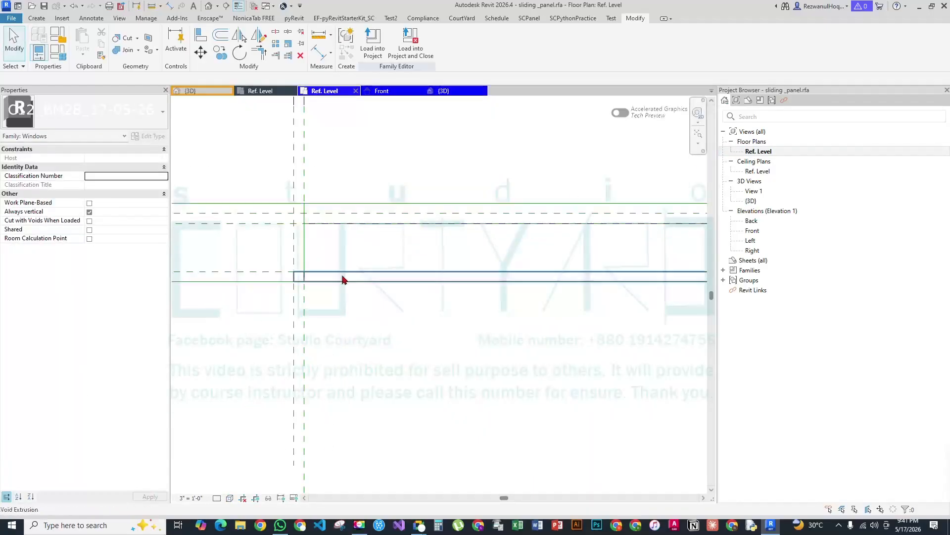
click(343, 275)
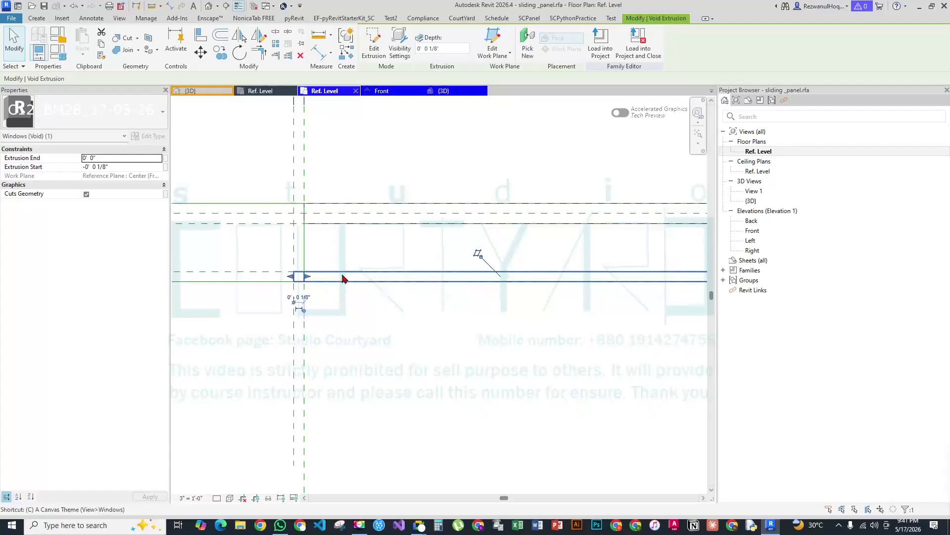
key(c)
key(o)
click(343, 274)
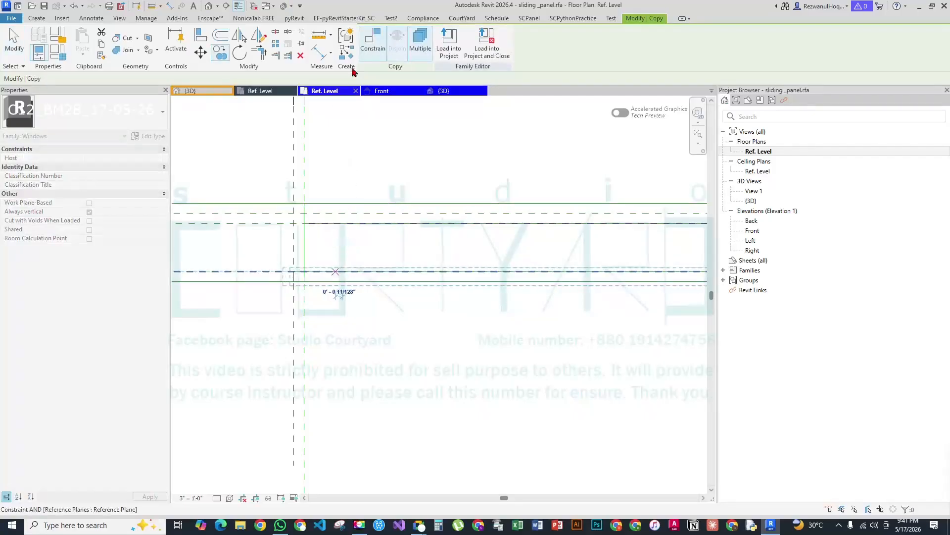
click(418, 45)
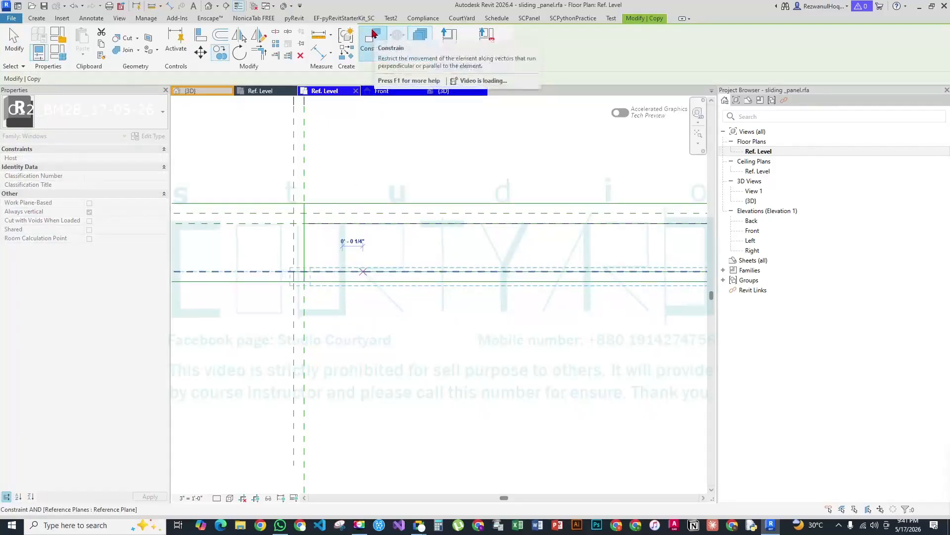
click(380, 46)
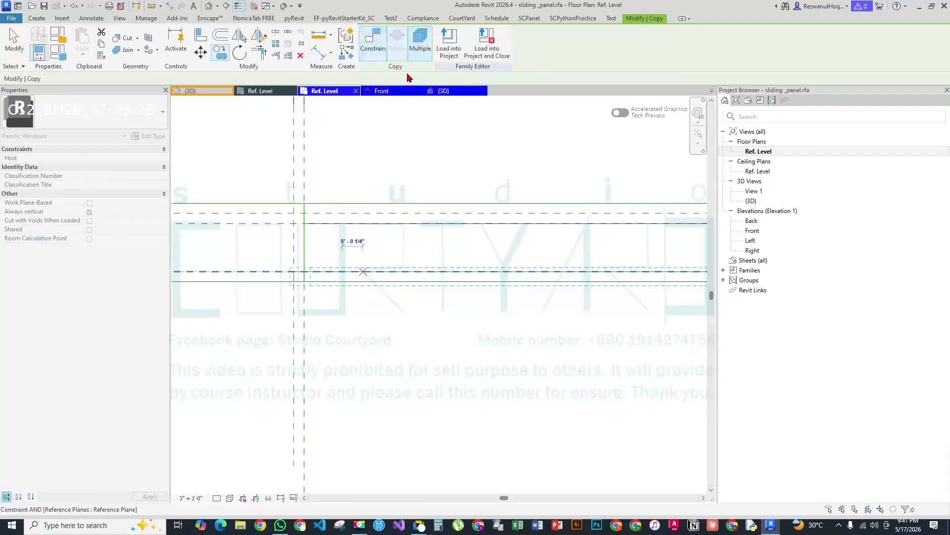
click(367, 50)
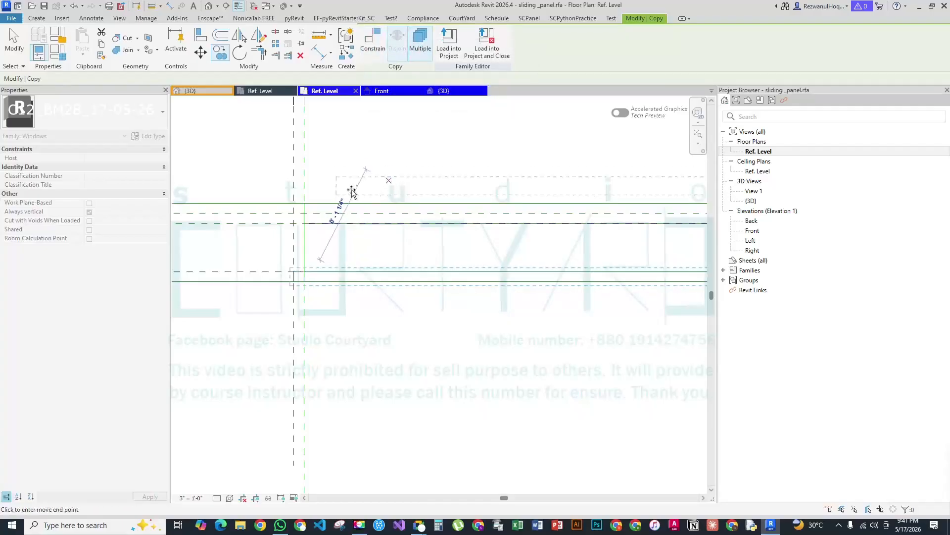
click(344, 173)
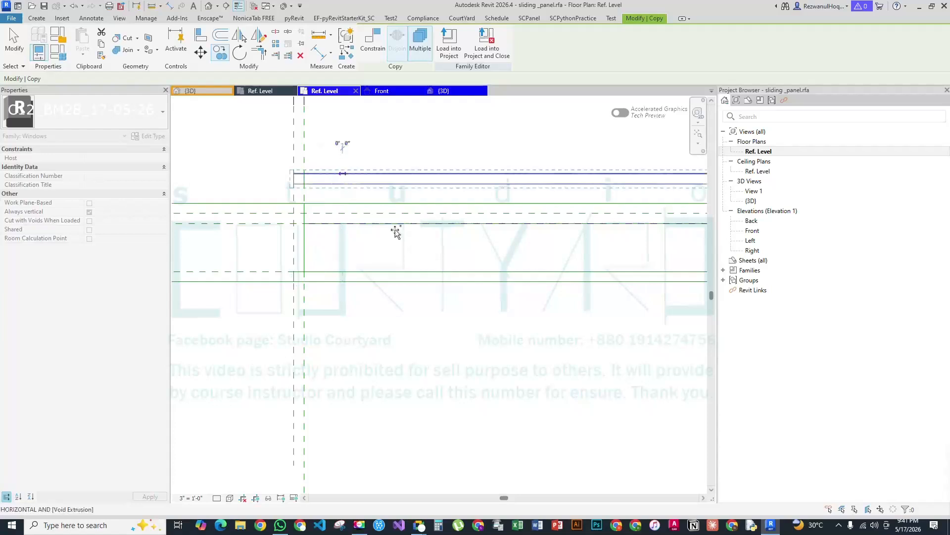
key(Escape)
middle_drag(390, 206, 390, 207)
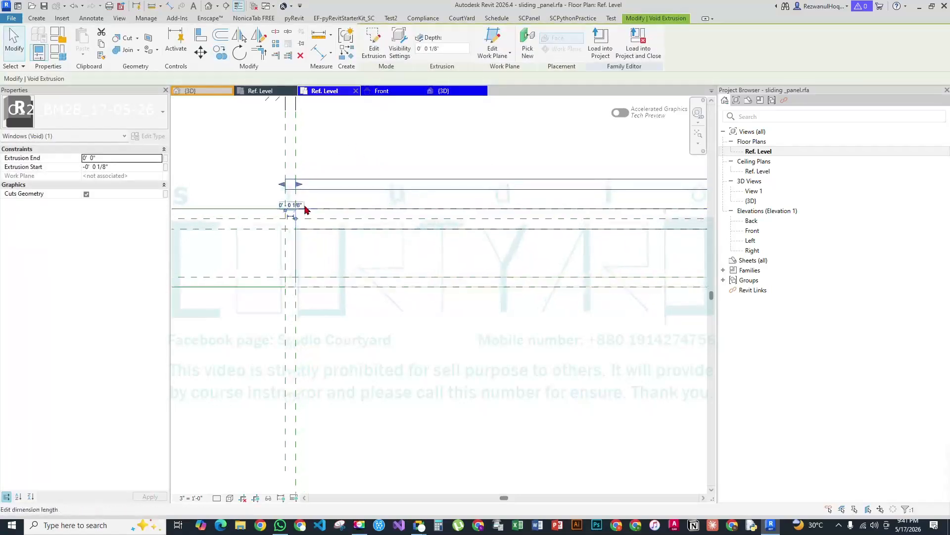
Align and lock the copied void's inner and outer end edges to the two vertical reference planes at the frame's near end
scroll(295, 185, up, 2)
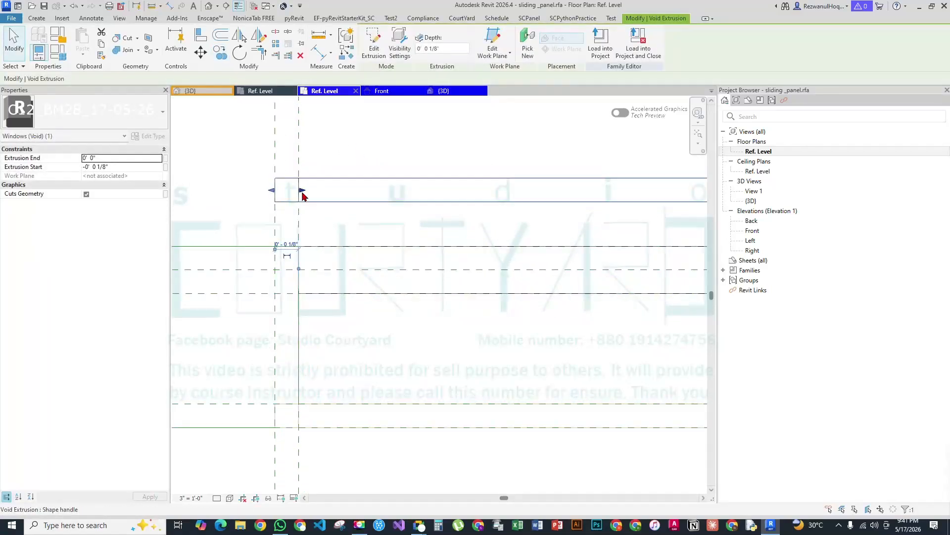
key(a)
key(l)
click(300, 160)
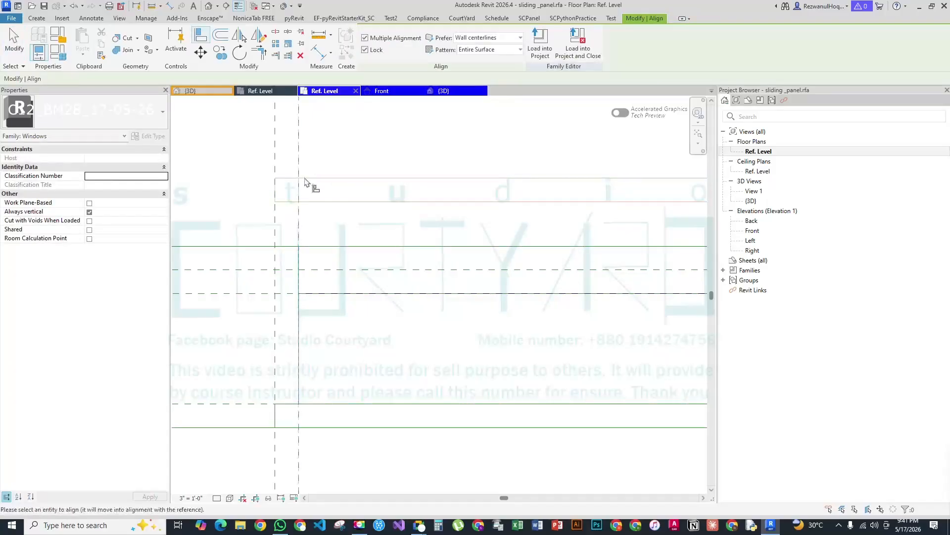
click(304, 194)
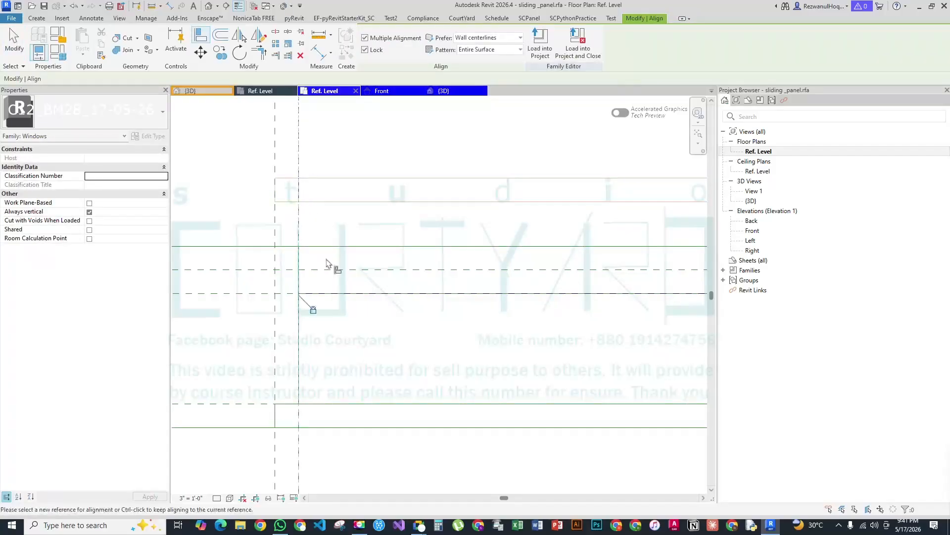
click(275, 149)
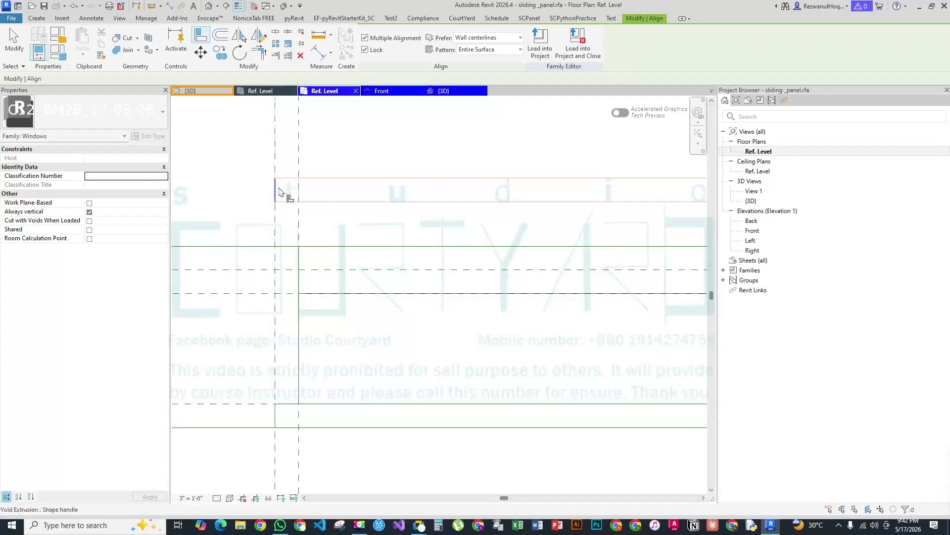
click(282, 199)
scroll(191, 124, down, 4)
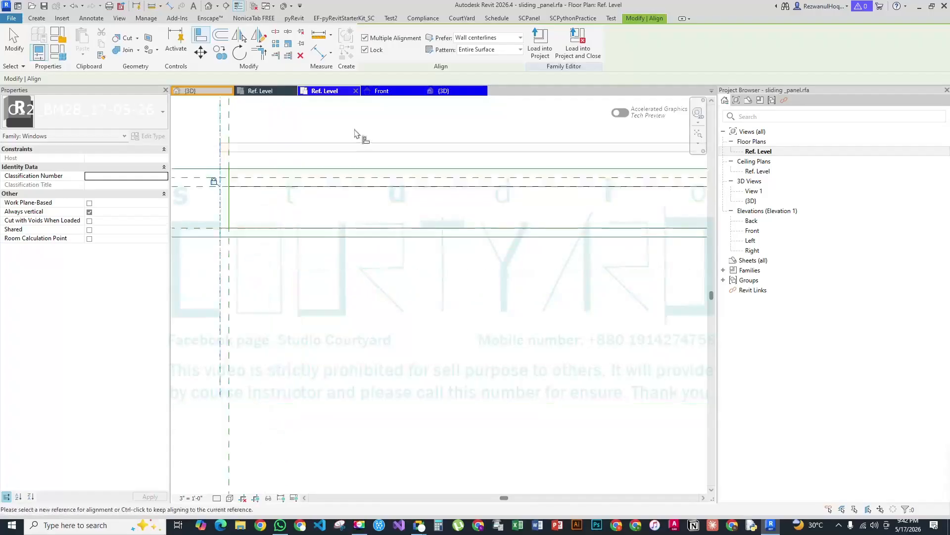
At the frame's other end, align and lock the copied void's inner face to the dashed reference plane inside the frame's opposite face
middle_drag(585, 164, 89, 321)
middle_drag(495, 212, 60, 203)
middle_drag(544, 350, 180, 265)
middle_drag(703, 181, 406, 187)
scroll(406, 188, up, 1)
scroll(406, 186, up, 2)
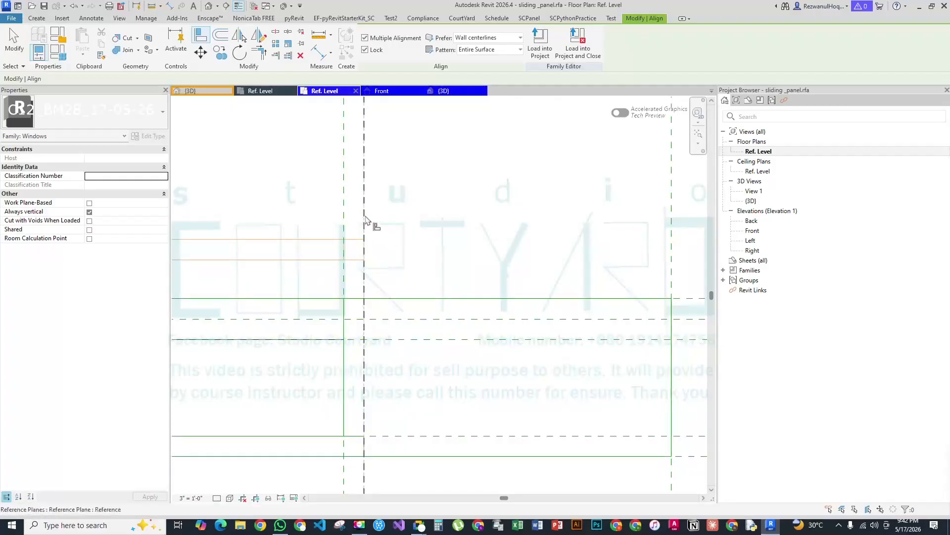
middle_drag(431, 250, 524, 218)
click(515, 291)
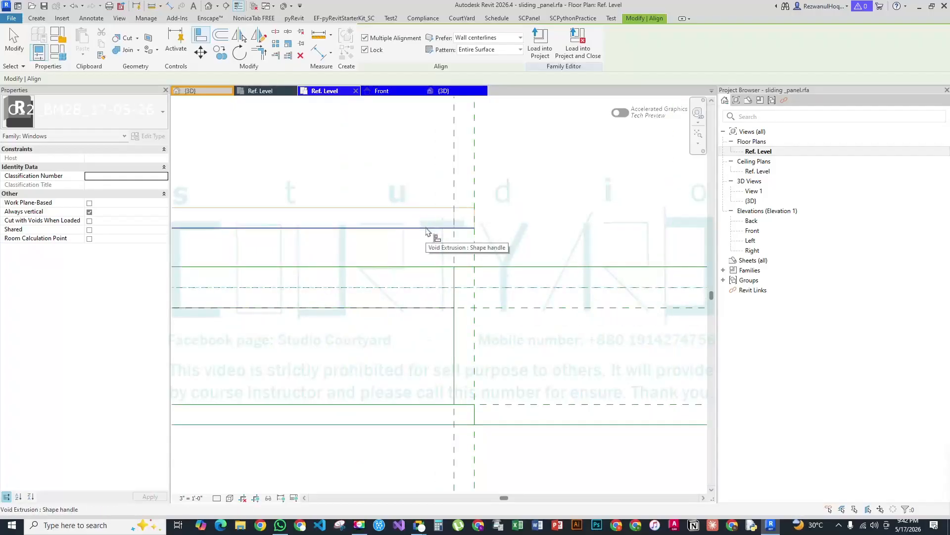
click(426, 229)
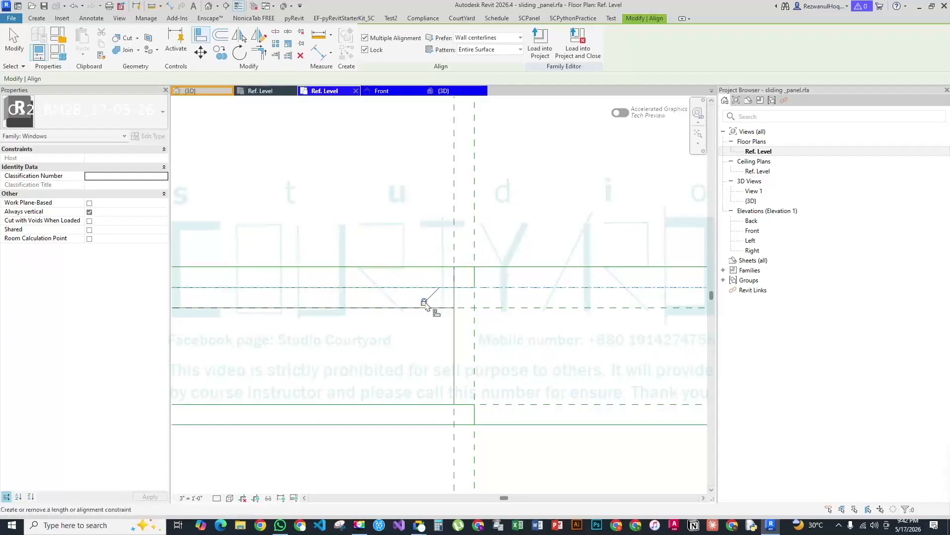
key(Escape)
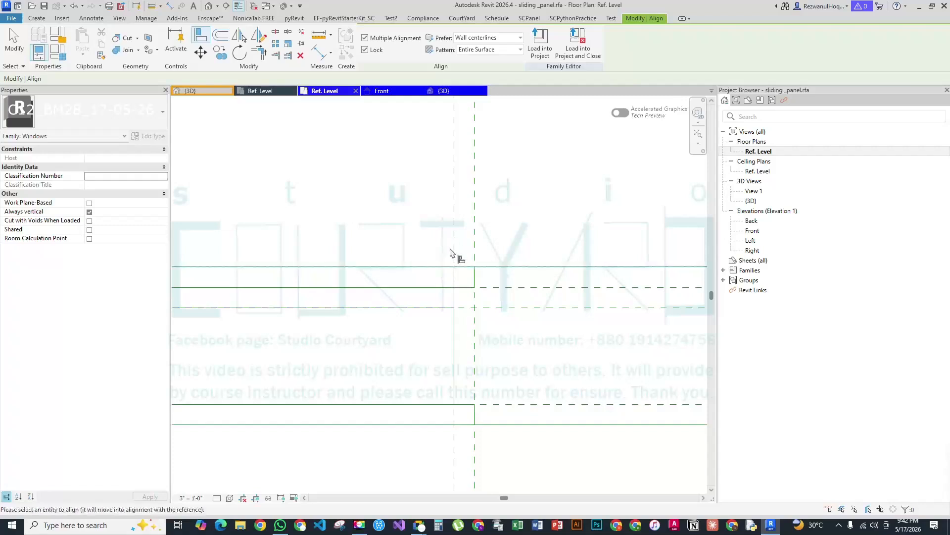
key(Escape)
Stretch the copied void's outer face to the frame's outer face, giving an Extrusion Start of 0' 0 15/64"
click(473, 283)
middle_drag(369, 230, 647, 229)
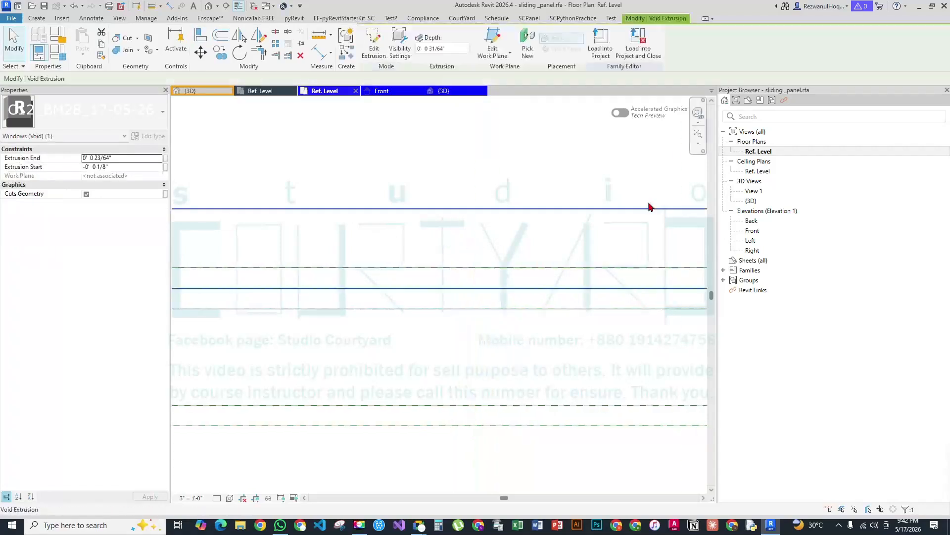
scroll(536, 233, down, 6)
scroll(329, 238, up, 5)
drag(348, 185, 376, 254)
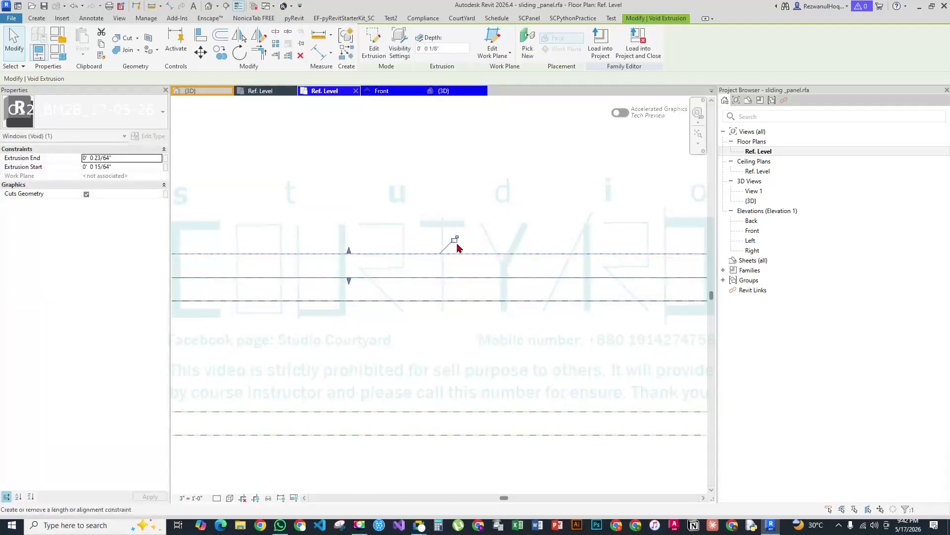
scroll(425, 193, down, 2)
scroll(495, 200, down, 2)
scroll(545, 203, up, 3)
scroll(445, 223, up, 2)
drag(422, 182, 428, 164)
key(Escape)
scroll(377, 267, down, 7)
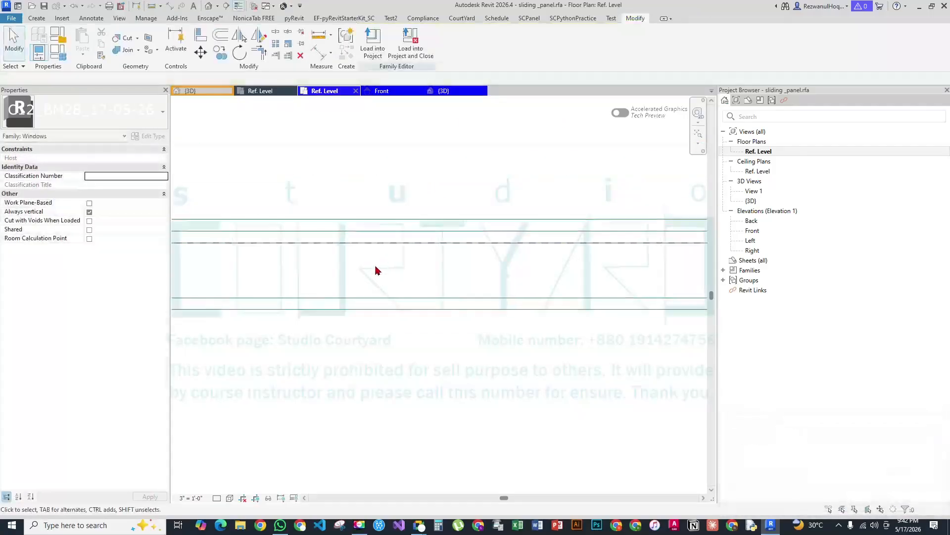
Examine the second groove at the frame's lower corner from the back in the 3D view
click(209, 7)
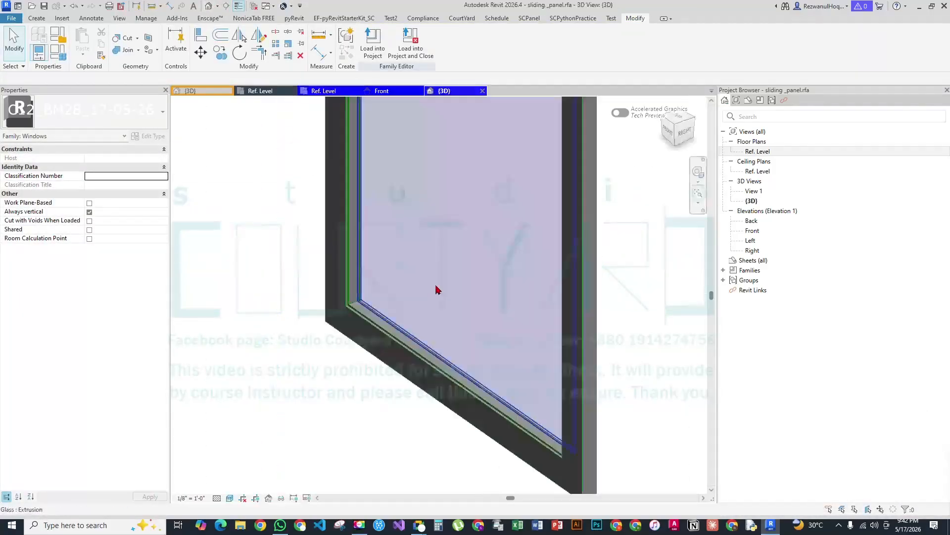
shift+middle_drag(439, 295, 633, 405)
scroll(628, 396, up, 5)
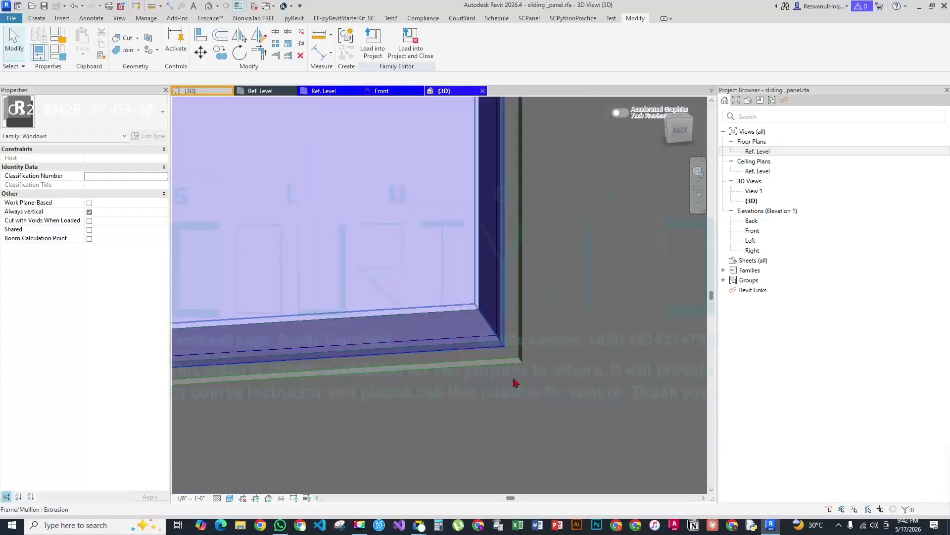
mouse_move(501, 360)
shift+middle_down()
mouse_move(499, 346)
mouse_move(467, 392)
mouse_move(503, 353)
shift+middle_up()
shift+middle_drag(526, 323, 352, 87)
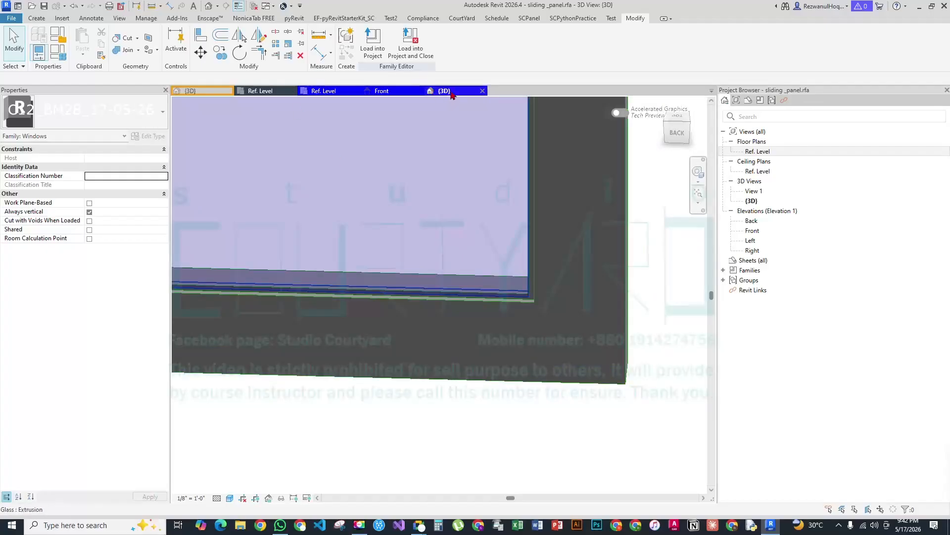
Show real line weights instead of thin lines in the Ref. Level floor plan
click(327, 92)
scroll(488, 263, up, 4)
scroll(459, 253, up, 5)
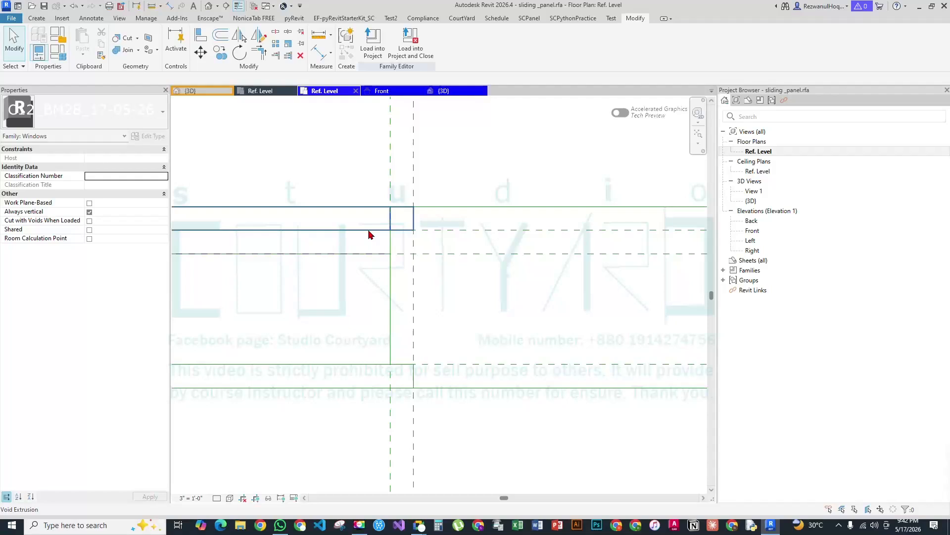
click(390, 287)
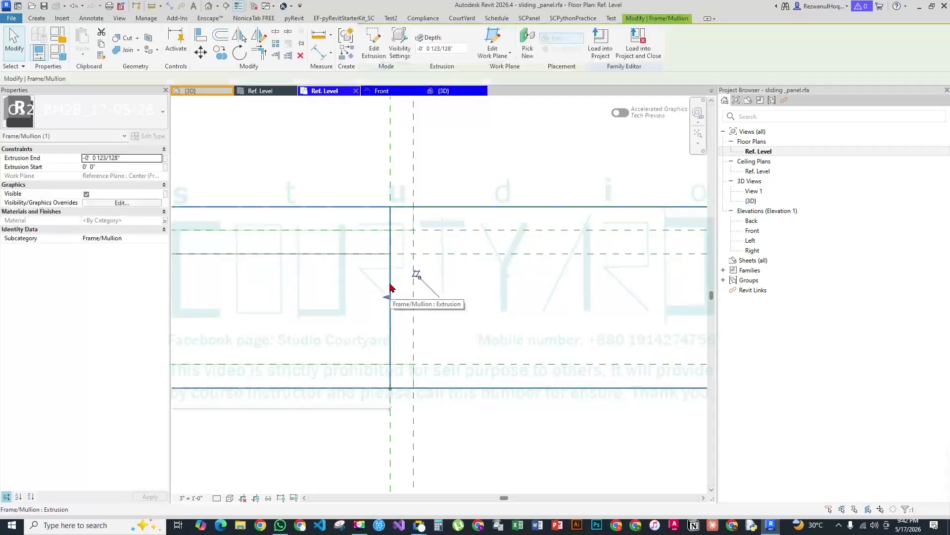
click(238, 6)
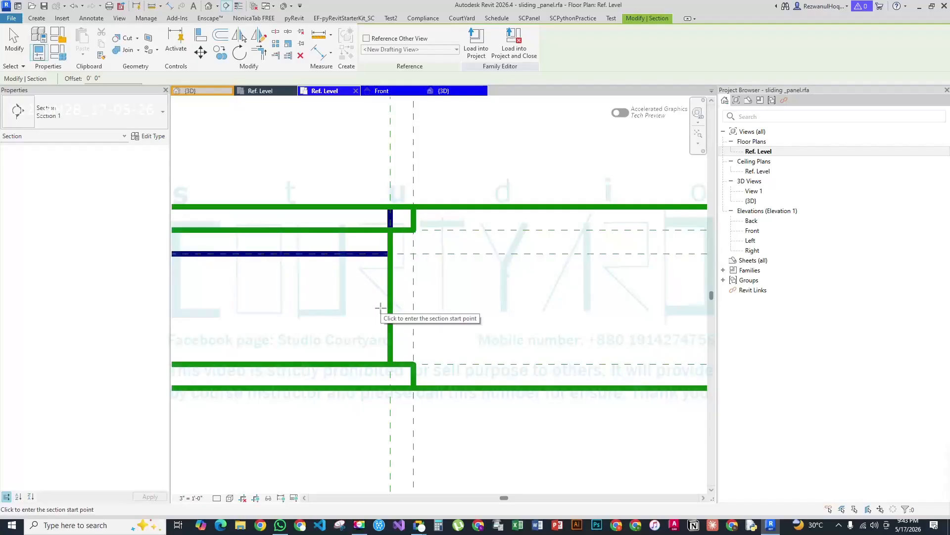
scroll(569, 302, up, 5)
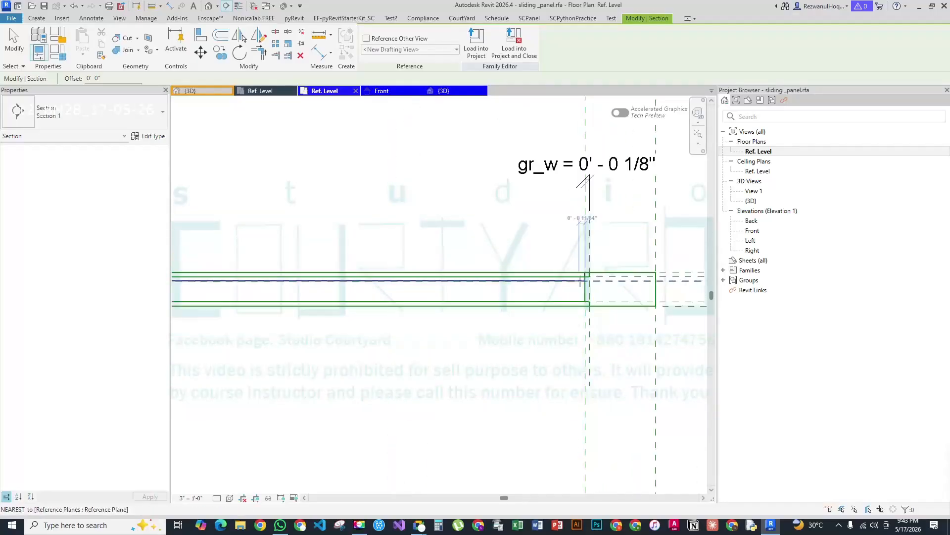
key(Escape)
Examine how the frame, glass and groove voids meet at both ends of the panel in plan
scroll(586, 278, up, 5)
click(589, 272)
click(534, 173)
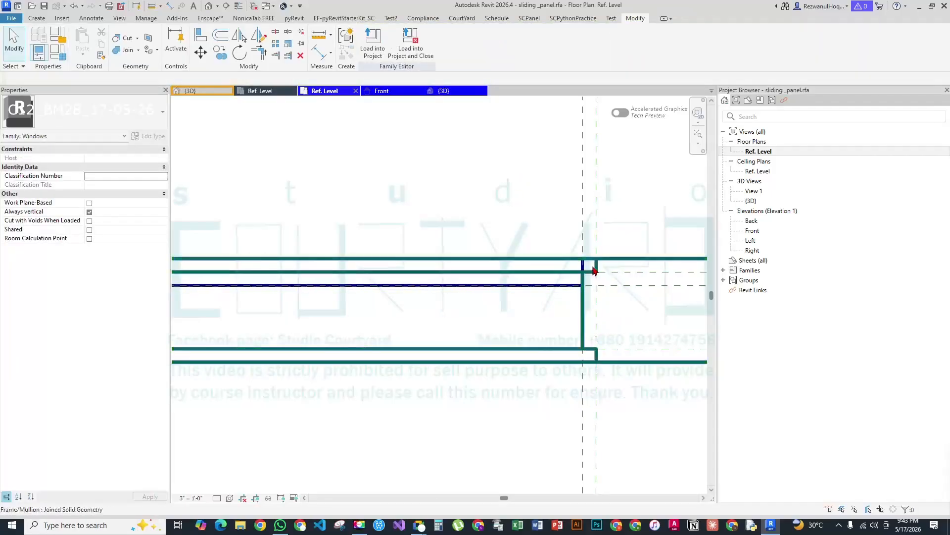
click(589, 266)
key(Tab)
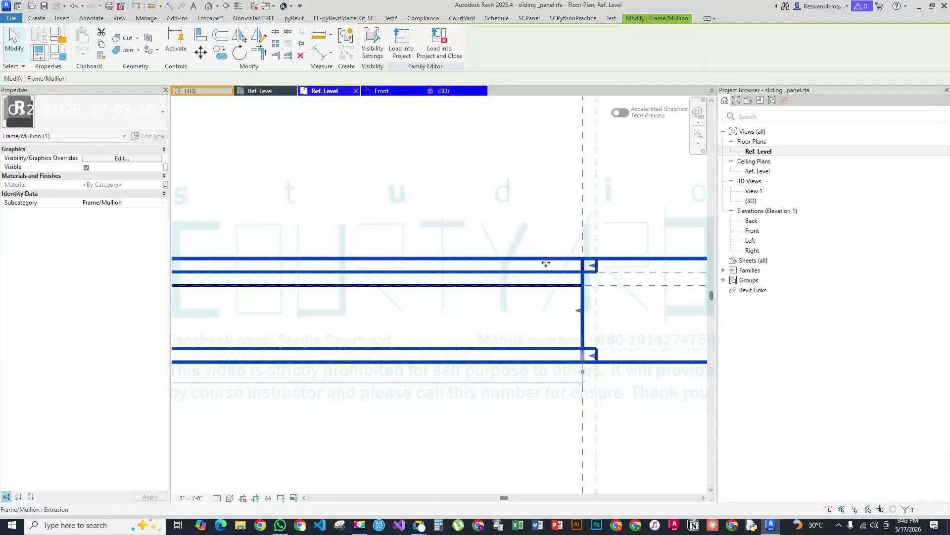
click(545, 262)
scroll(545, 262, down, 3)
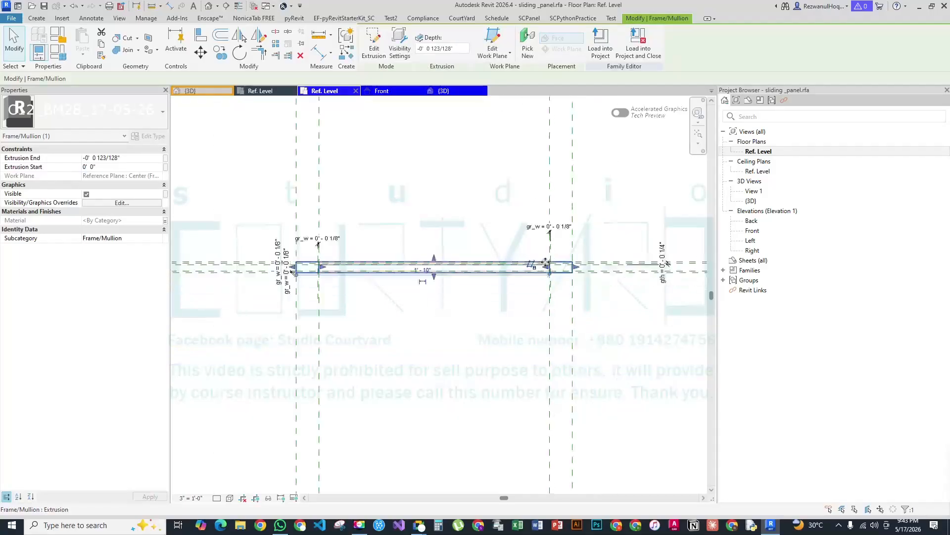
click(414, 295)
scroll(478, 250, up, 5)
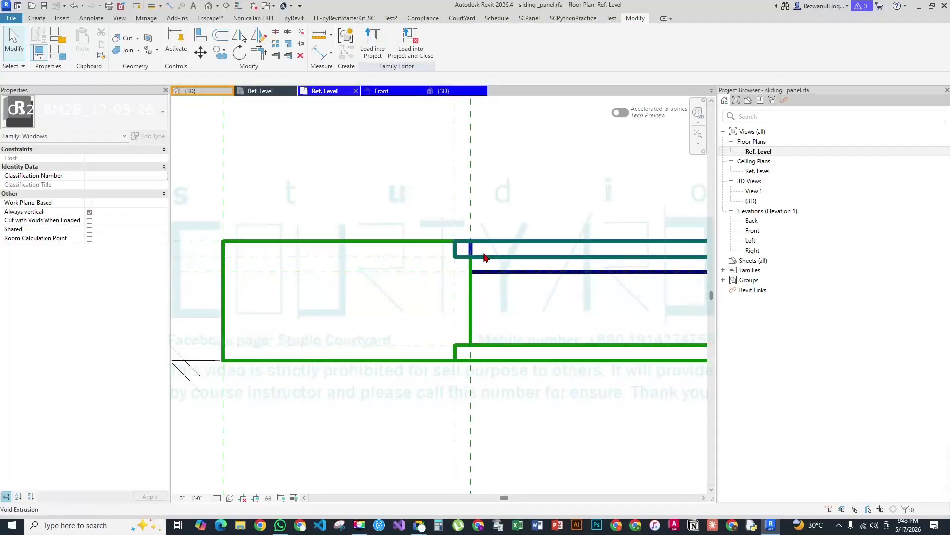
click(485, 257)
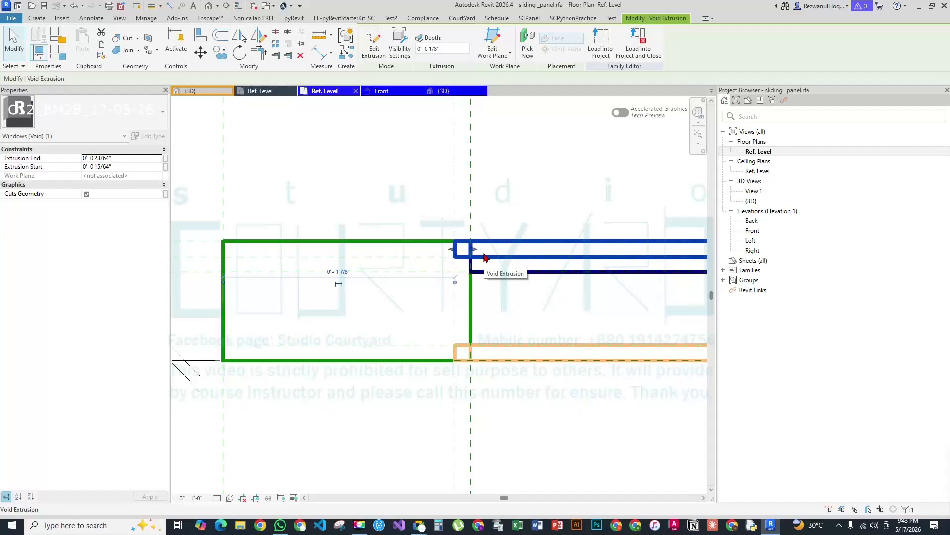
double_click(485, 257)
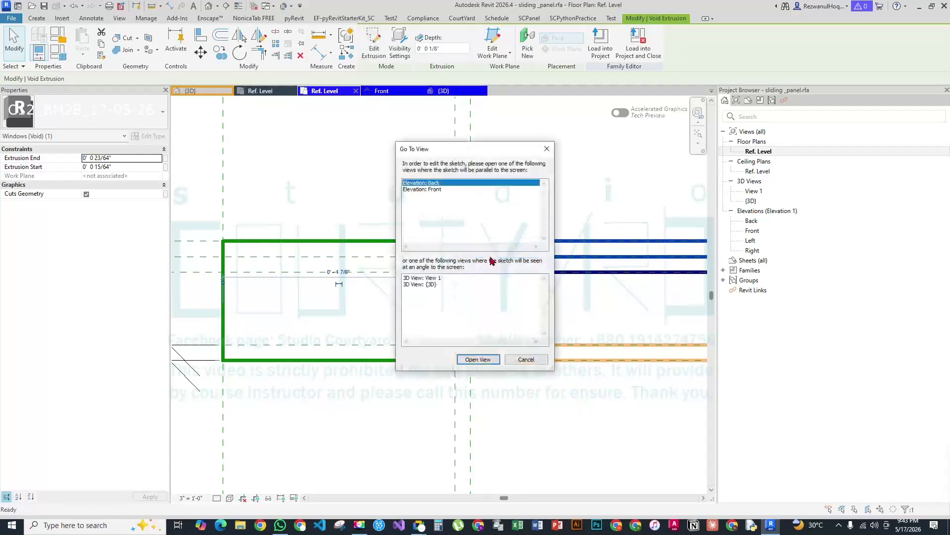
key(Escape)
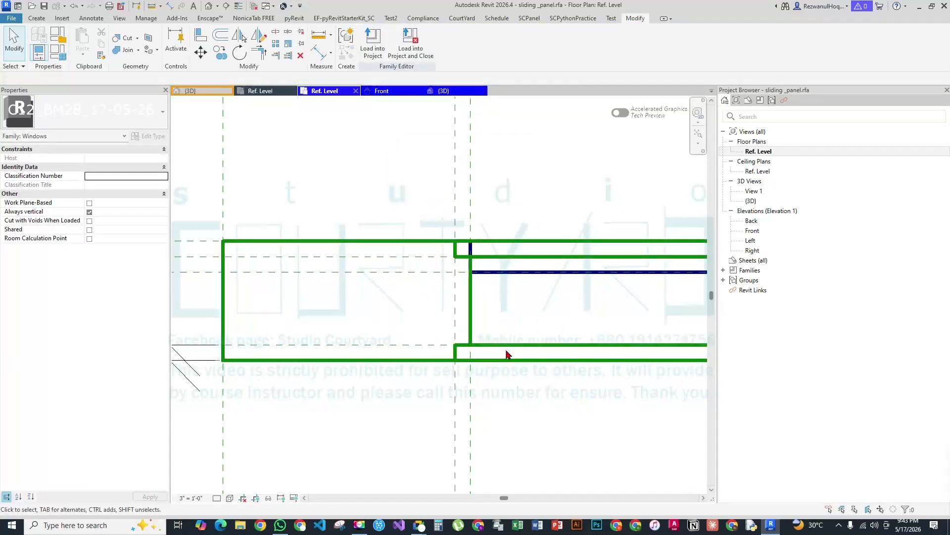
Undo the placement of the copied groove void and delete the void lying outside the frame
scroll(506, 348, up, 2)
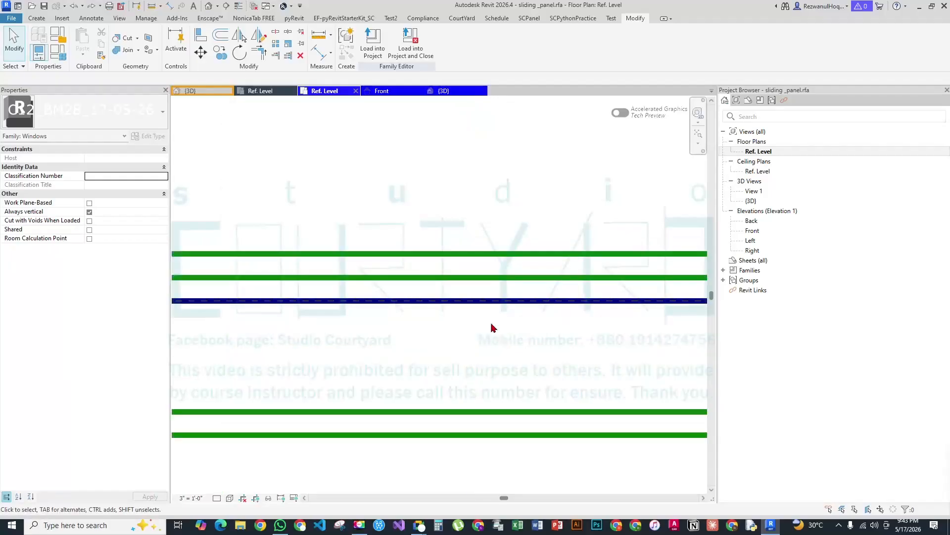
scroll(491, 325, down, 1)
key(ctrl+z)
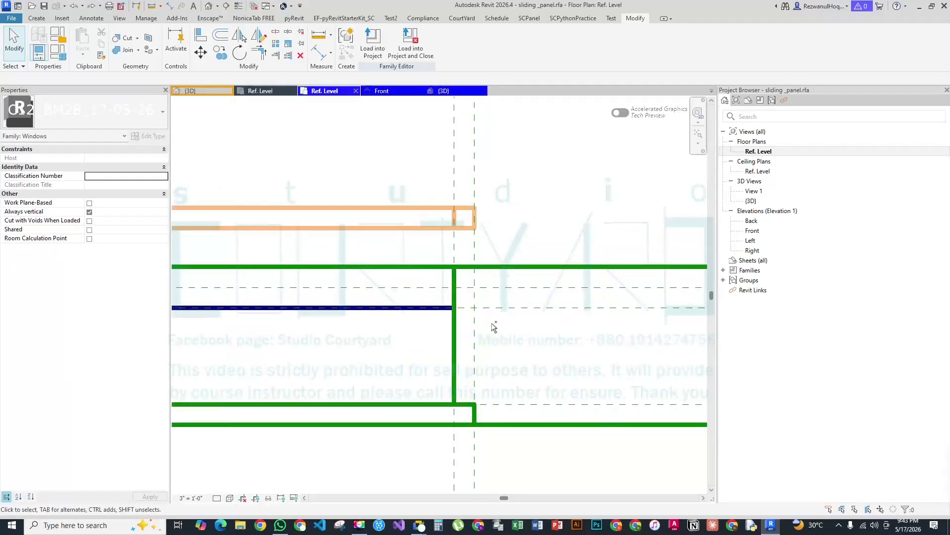
click(442, 229)
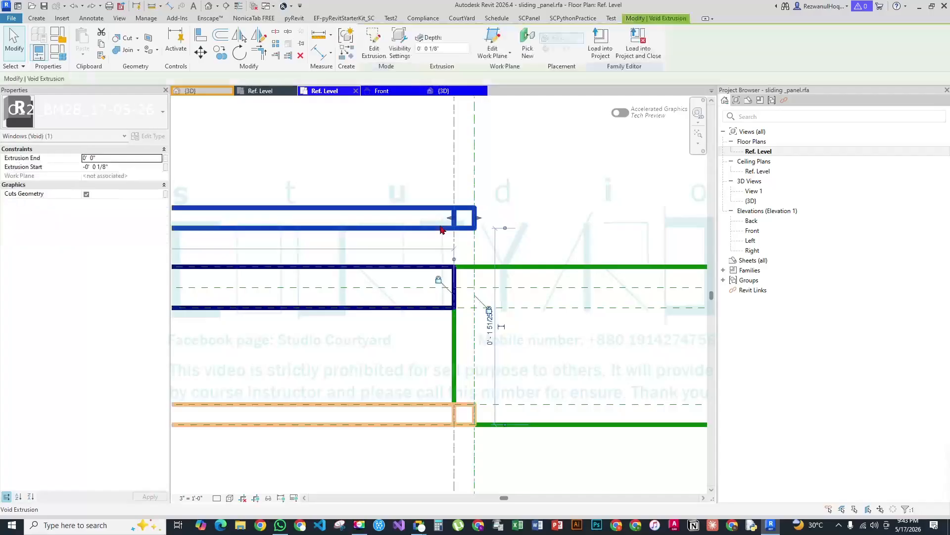
key(Delete)
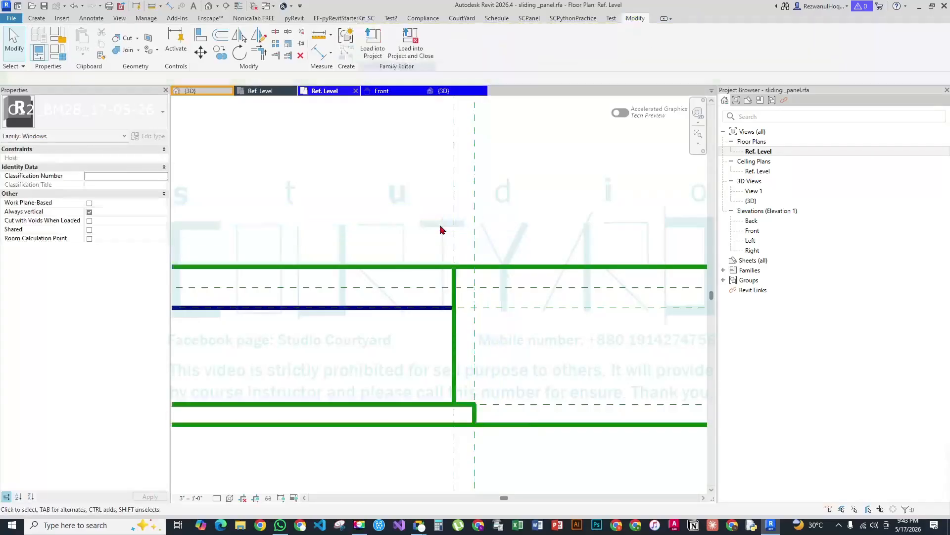
Try to shift the glass extrusion off its constrained position at the right end of the frame
click(469, 423)
scroll(602, 268, down, 6)
click(536, 318)
scroll(562, 259, up, 5)
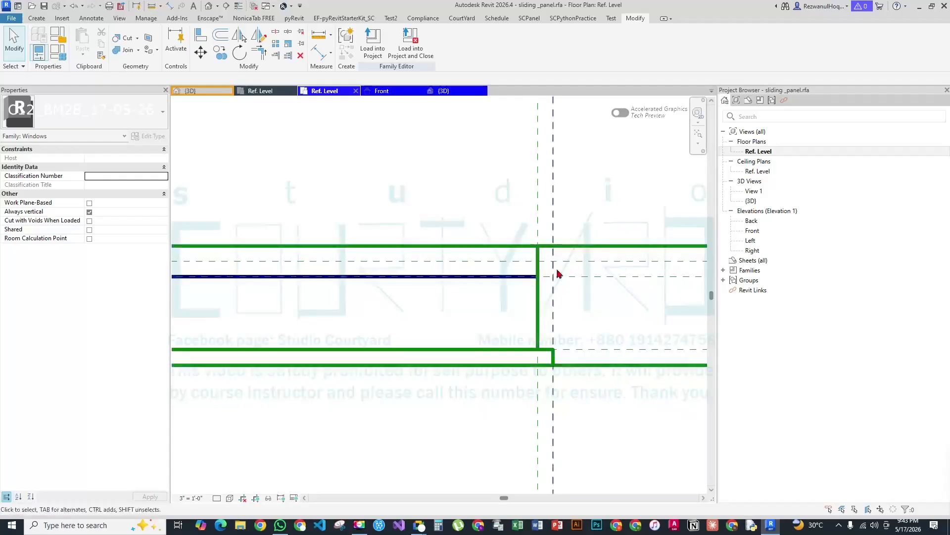
click(514, 277)
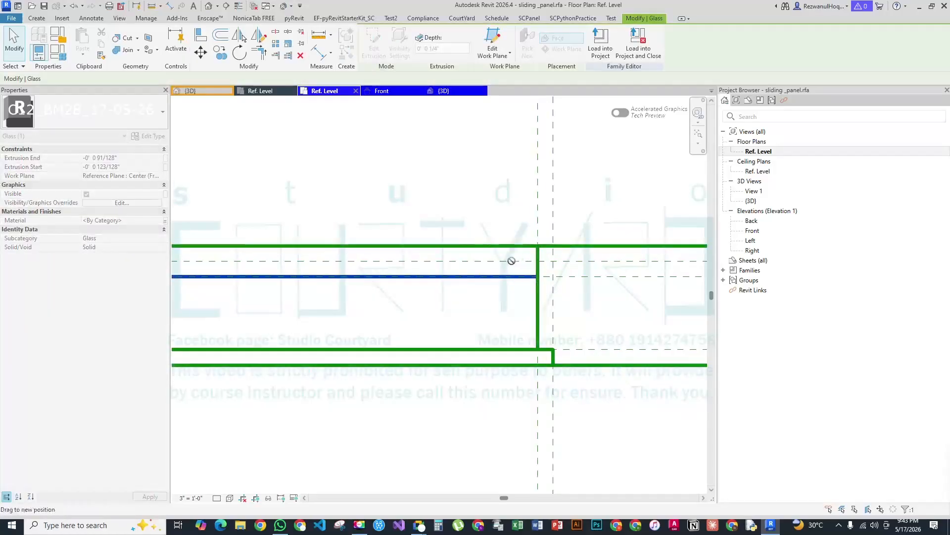
drag(508, 260, 508, 261)
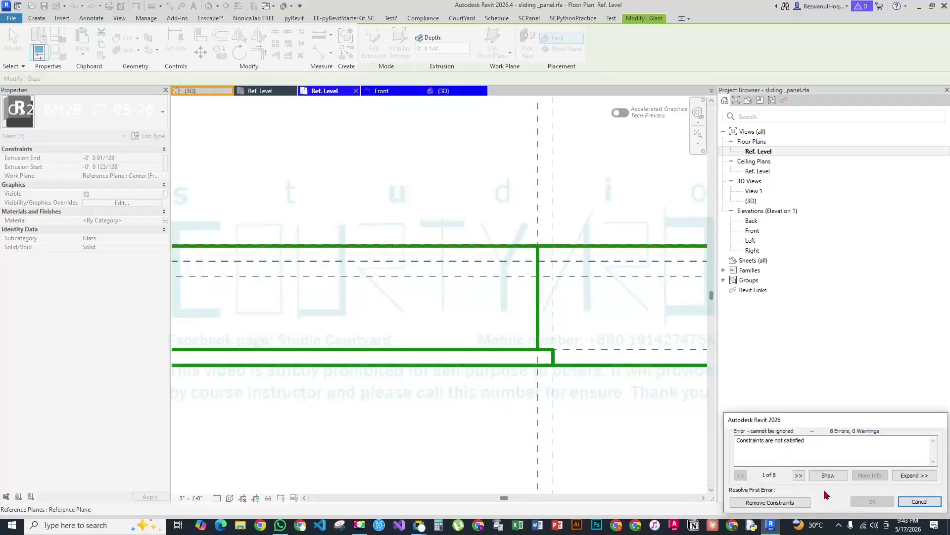
click(918, 501)
Remove the constraints on the glass's right end and pull that end inward, away from the frame's inner edge
click(515, 278)
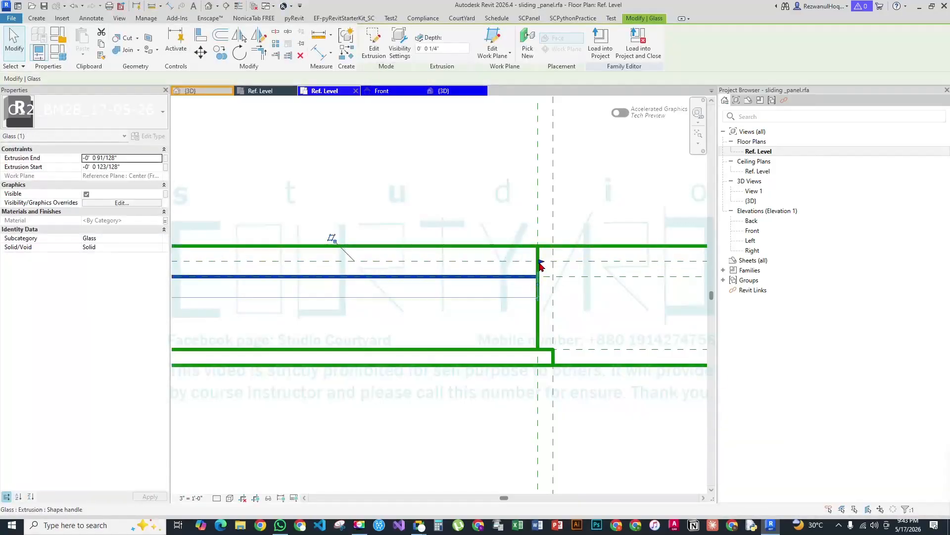
drag(541, 266, 645, 356)
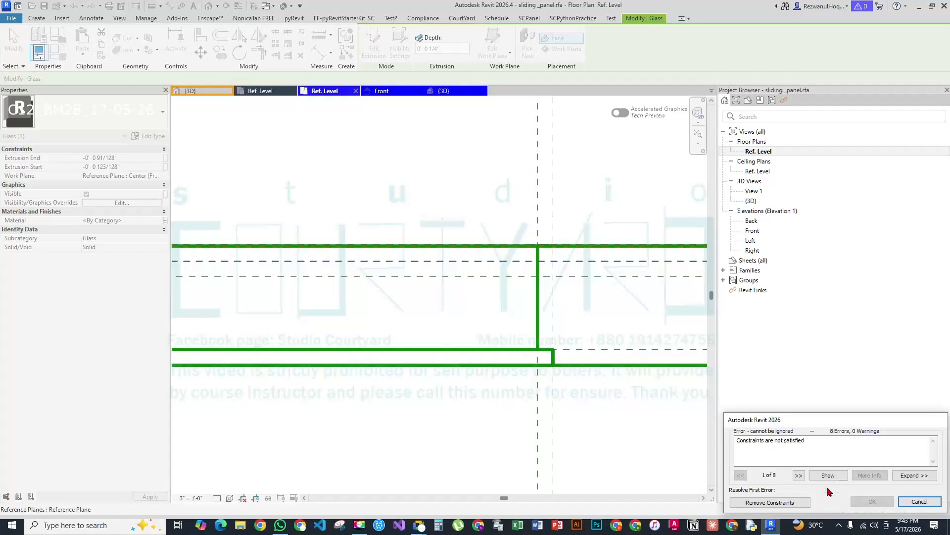
click(791, 503)
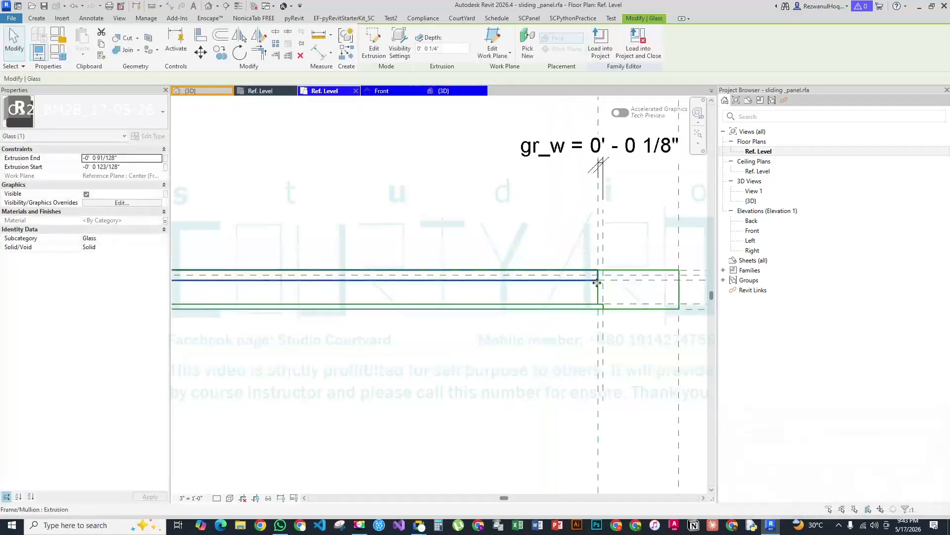
click(598, 281)
scroll(597, 281, up, 4)
drag(601, 267, 556, 269)
Remove the constraints on the glass's left end and pull it inward from the frame's inner edge
scroll(620, 242, down, 8)
scroll(317, 236, up, 5)
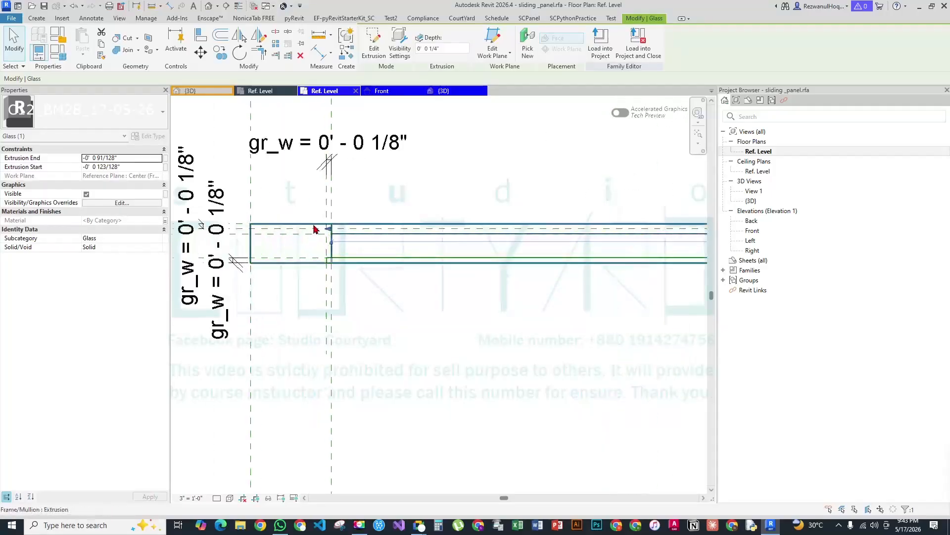
drag(361, 241, 399, 242)
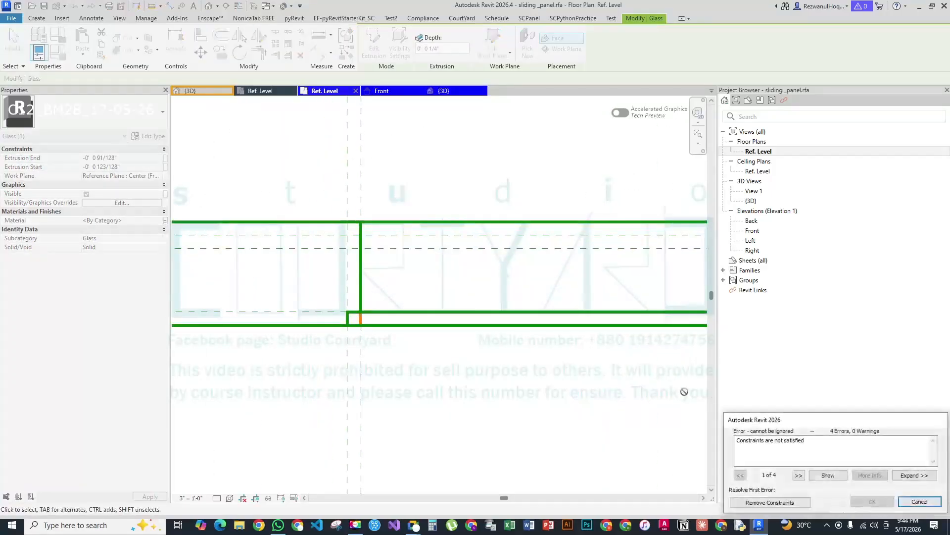
click(761, 502)
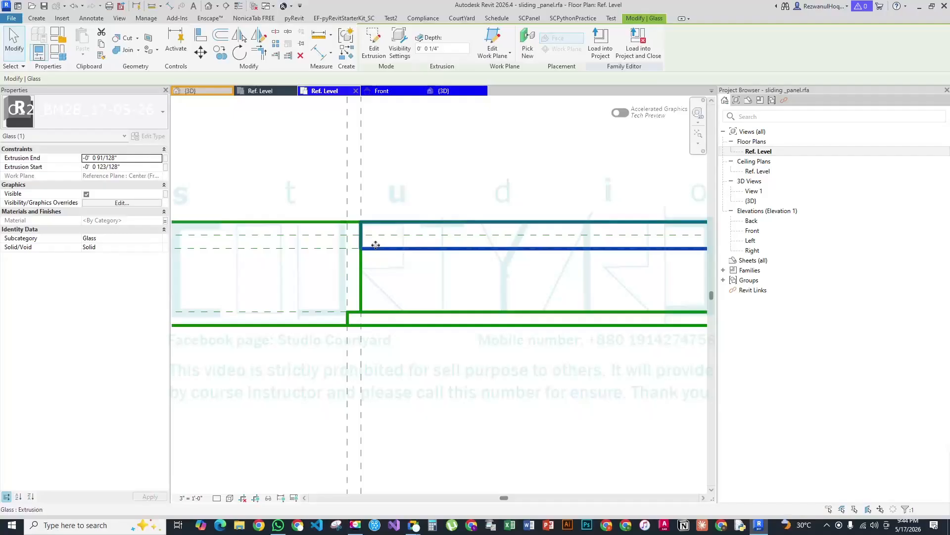
drag(361, 237, 403, 240)
click(367, 258)
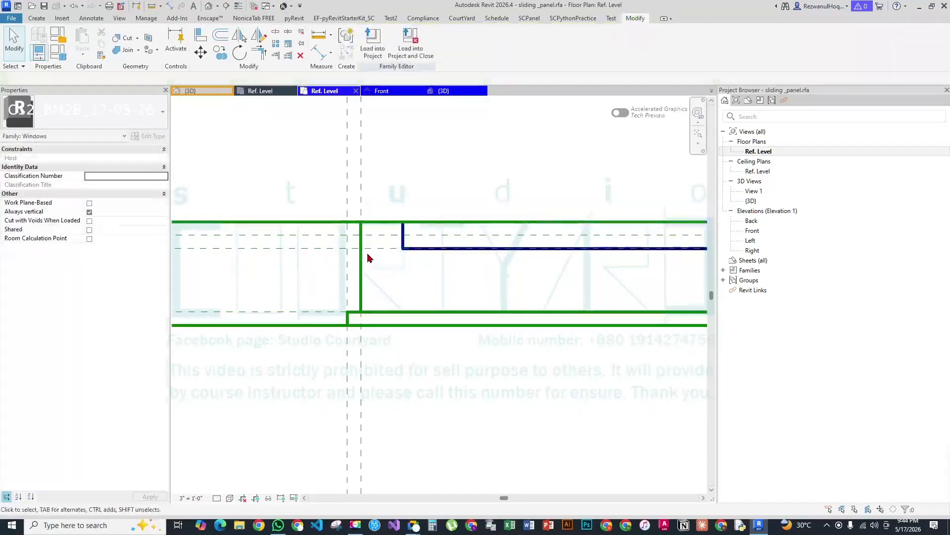
Draw a vertical reference plane between the frame's left inner edge and the shortened glass's left end
scroll(399, 247, down, 1)
middle_drag(401, 247, 340, 246)
scroll(371, 250, down, 3)
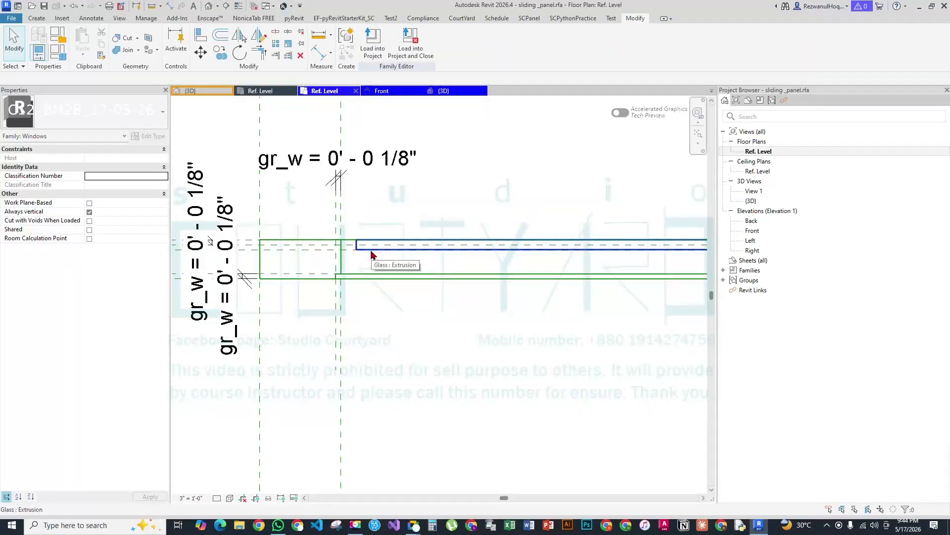
scroll(373, 253, up, 3)
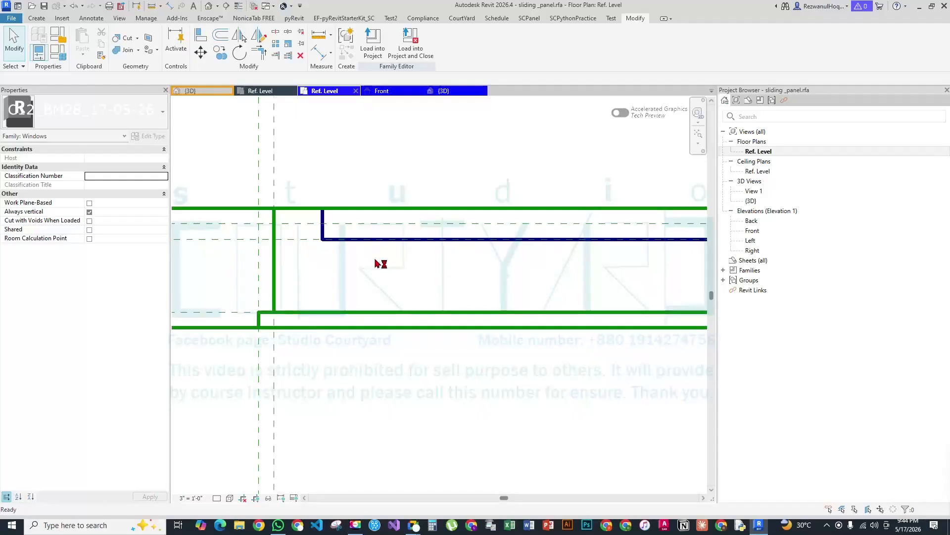
scroll(347, 317, down, 3)
scroll(324, 287, up, 4)
scroll(320, 270, down, 1)
key(p)
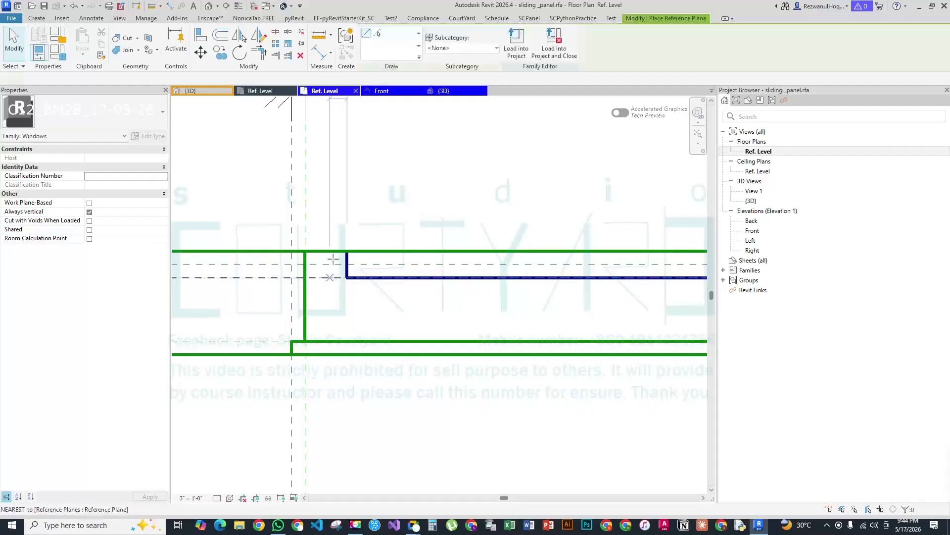
click(319, 145)
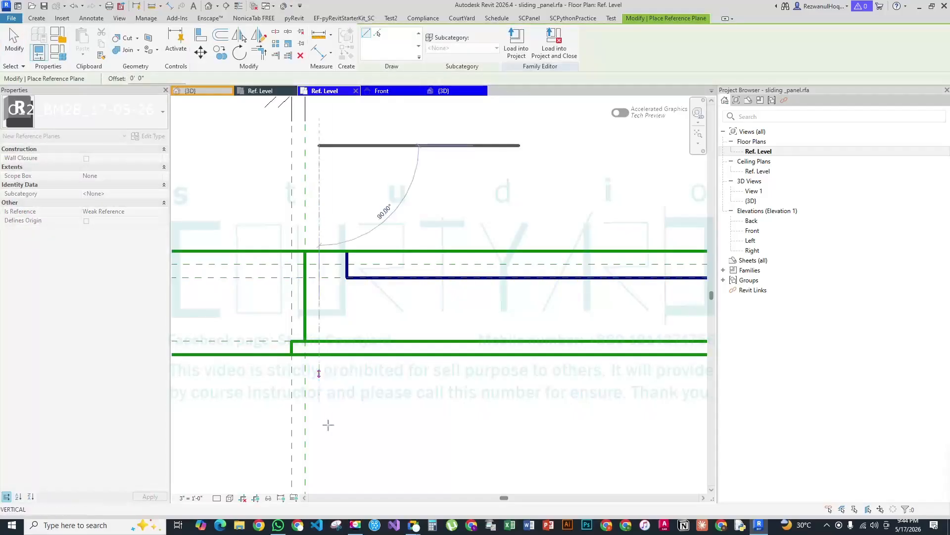
click(319, 478)
Draw a matching vertical reference plane between the glass's right end and the frame's right inner edge
scroll(278, 346, down, 3)
middle_drag(348, 376, 118, 265)
middle_drag(515, 232, 173, 266)
scroll(240, 221, up, 4)
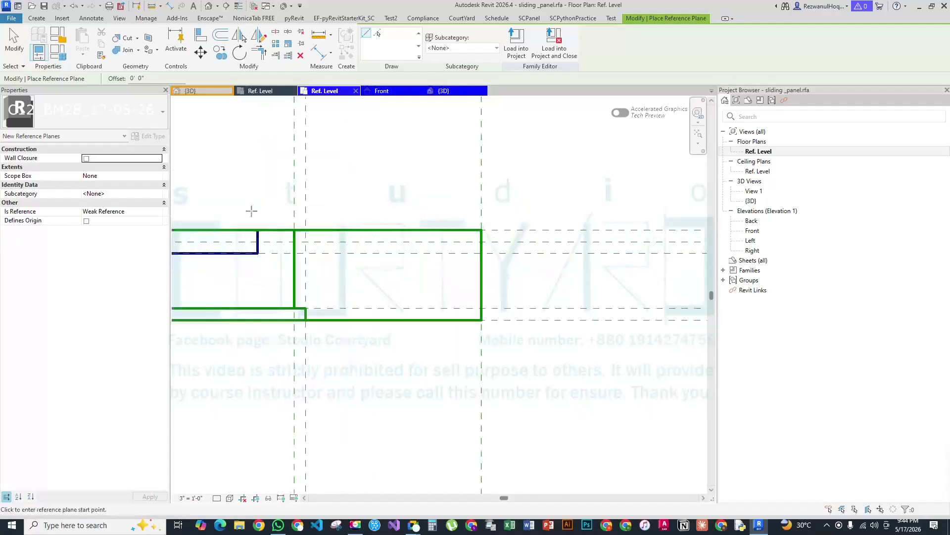
click(284, 172)
click(280, 447)
key(Escape)
key(Escape)
scroll(470, 316, down, 3)
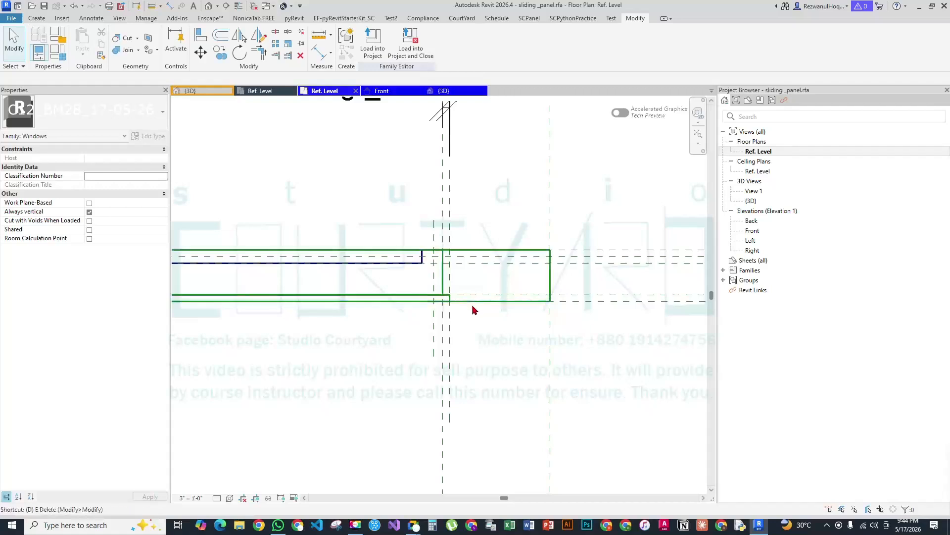
Dimension the gap between the new right reference plane and the plane on the frame's right inner edge
key(d)
key(i)
scroll(445, 302, up, 5)
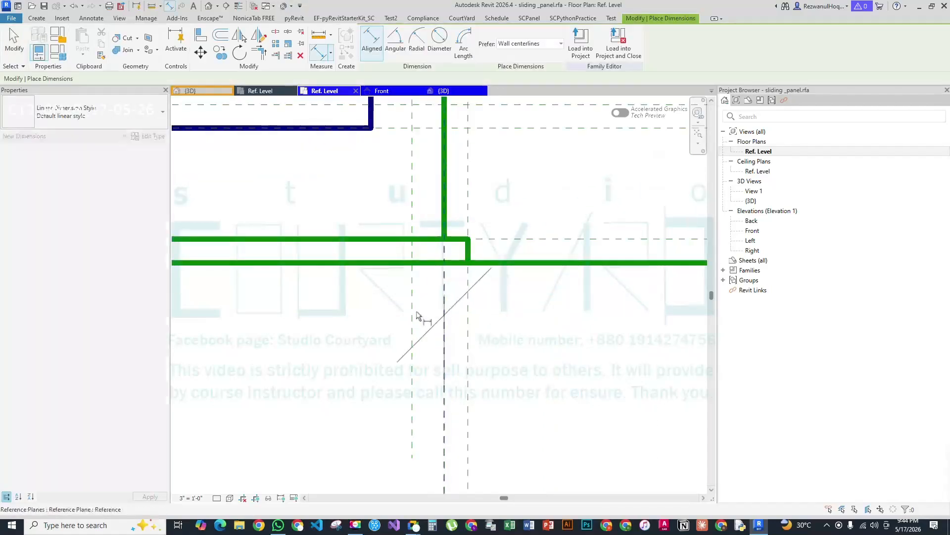
click(411, 311)
scroll(444, 282, down, 4)
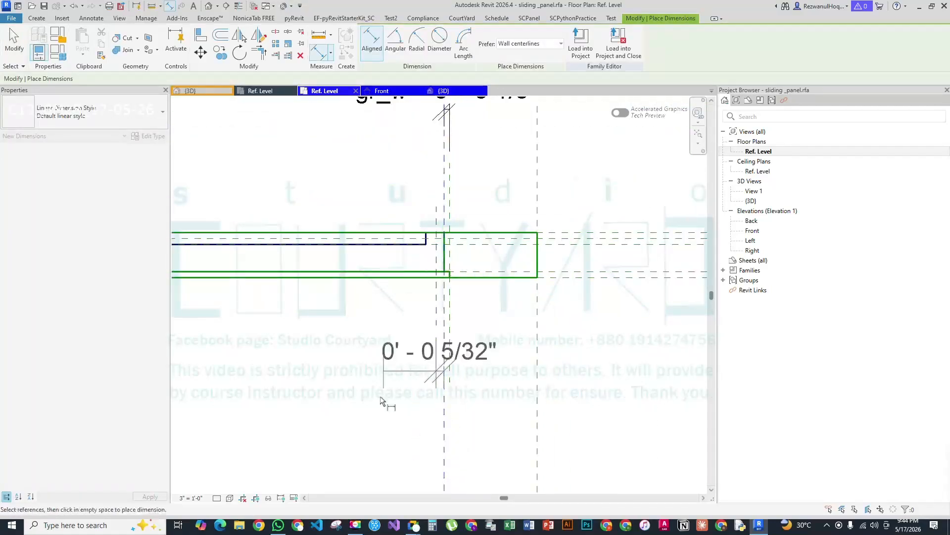
click(378, 403)
Dimension the gap between the plane on the frame's left inner edge and the new left reference plane
middle_drag(448, 239, 943, 277)
scroll(301, 288, up, 2)
click(291, 331)
click(302, 325)
click(352, 384)
key(Escape)
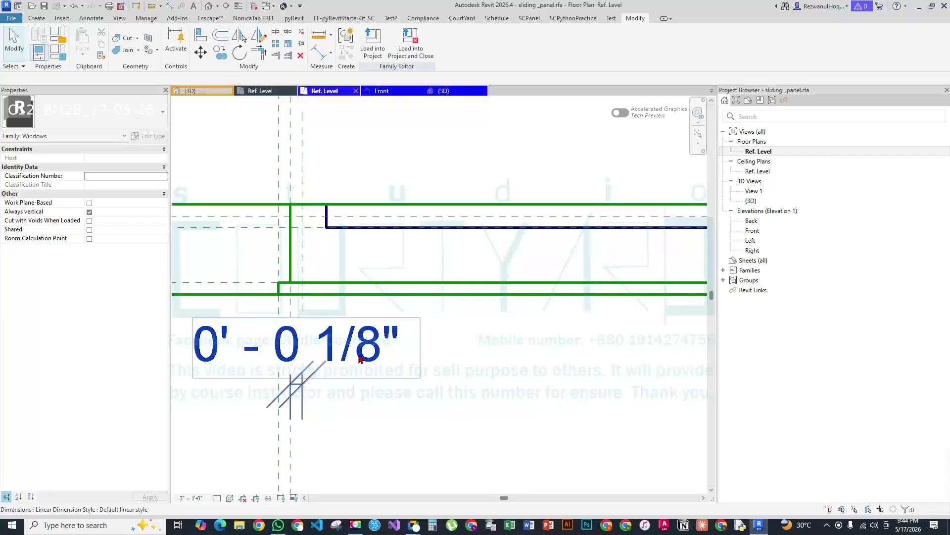
Label the left gap dimension with a new family type parameter named fr_rb and set its value to 0.5"
click(297, 375)
click(466, 42)
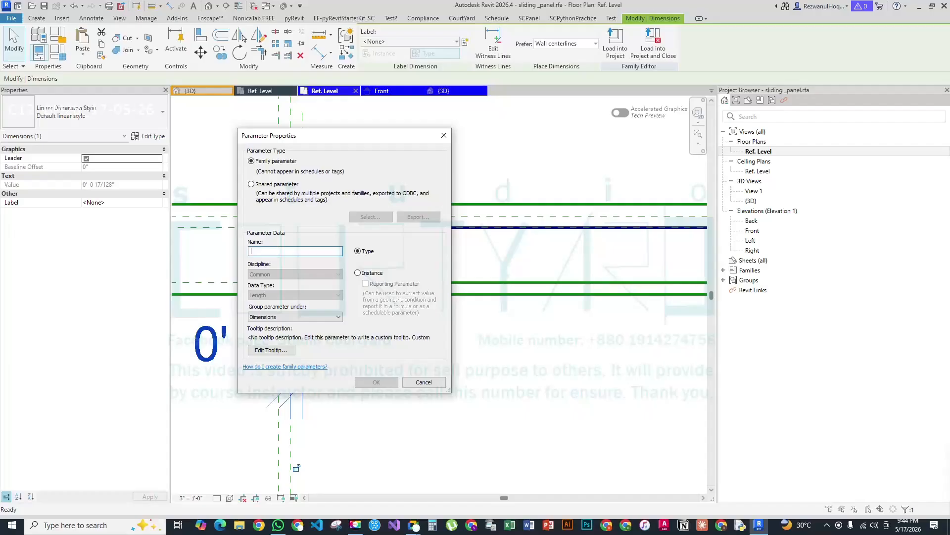
text(r_rb)
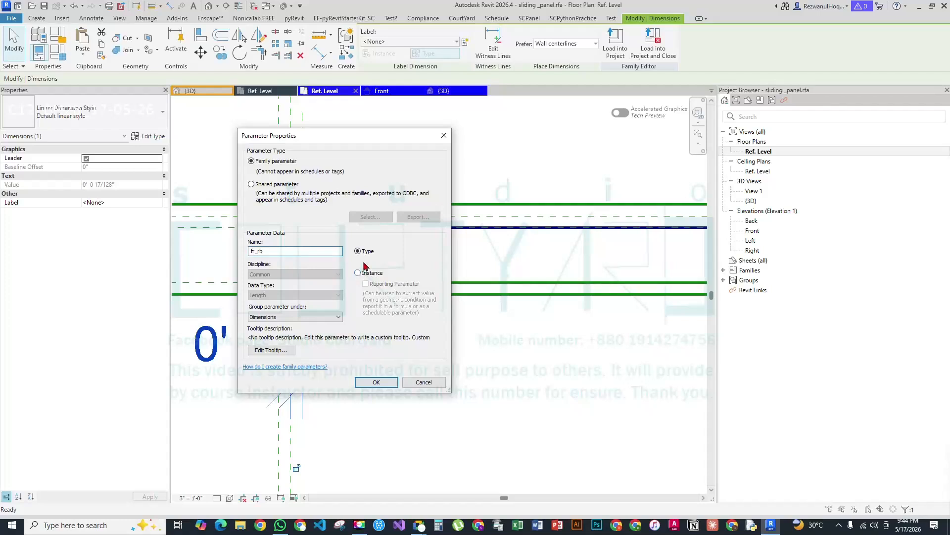
click(376, 383)
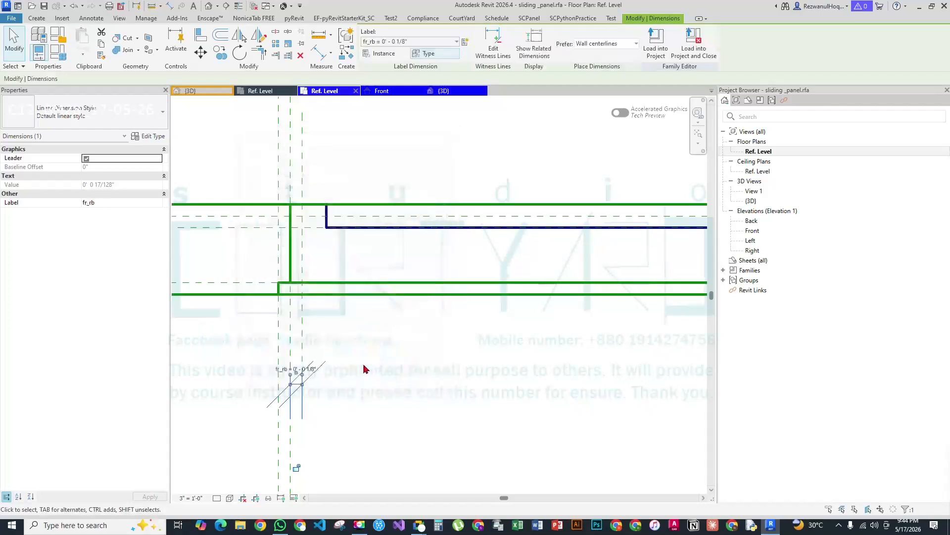
click(310, 368)
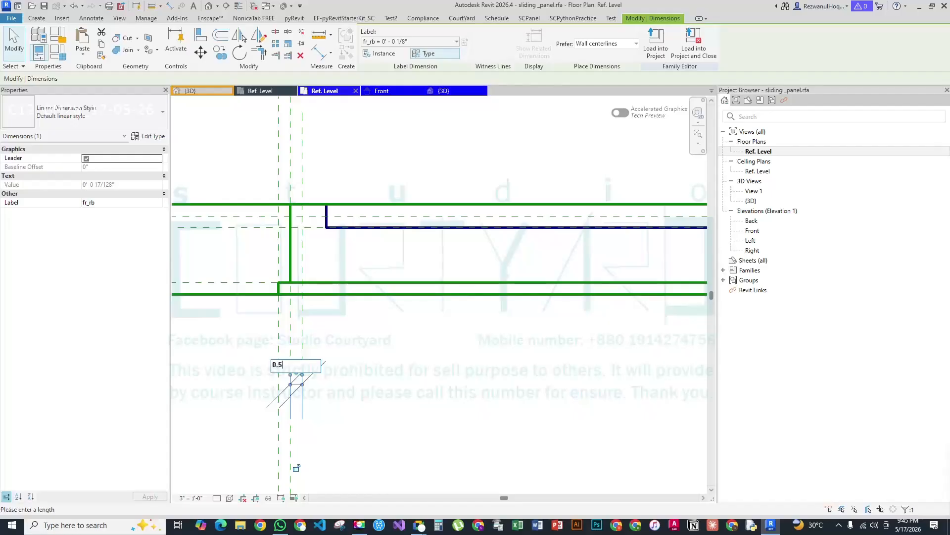
key(Return)
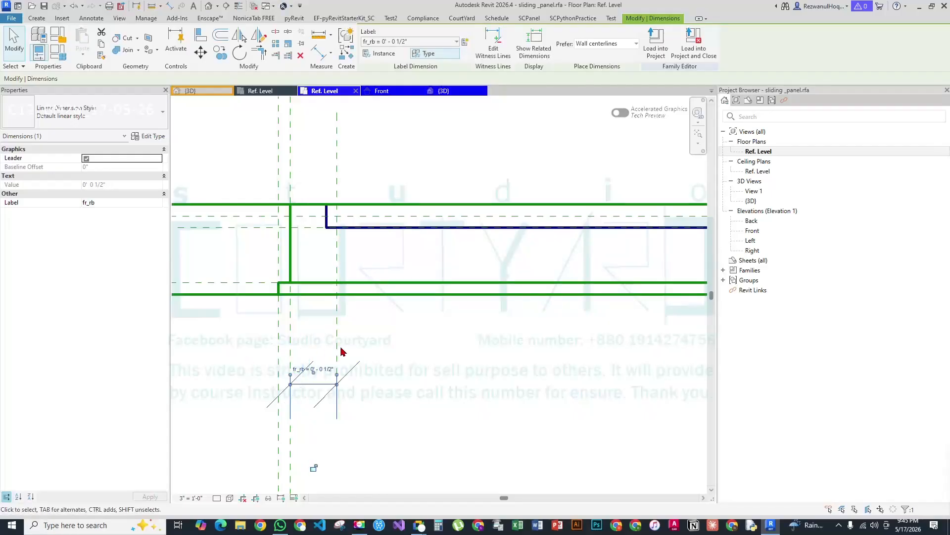
Stretch the glass's left end to the fr_rb reference plane inside the frame's left inner edge
middle_drag(358, 245, 319, 302)
click(318, 283)
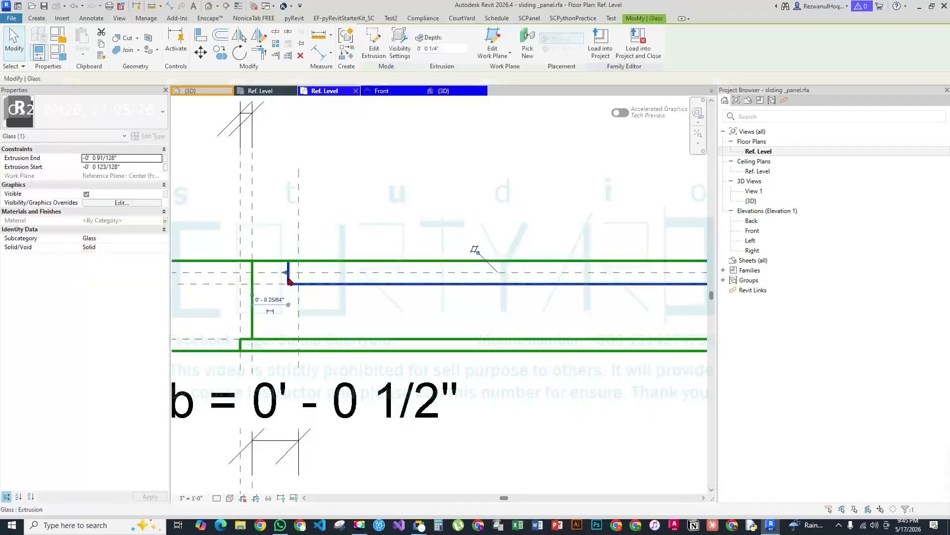
scroll(287, 276, up, 2)
drag(290, 270, 310, 267)
scroll(349, 217, down, 5)
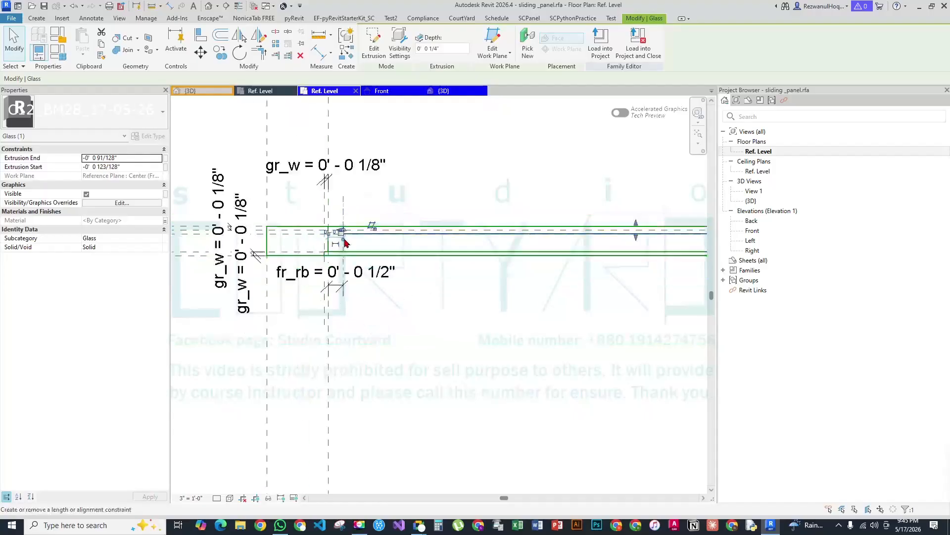
scroll(334, 291, up, 2)
scroll(367, 186, up, 2)
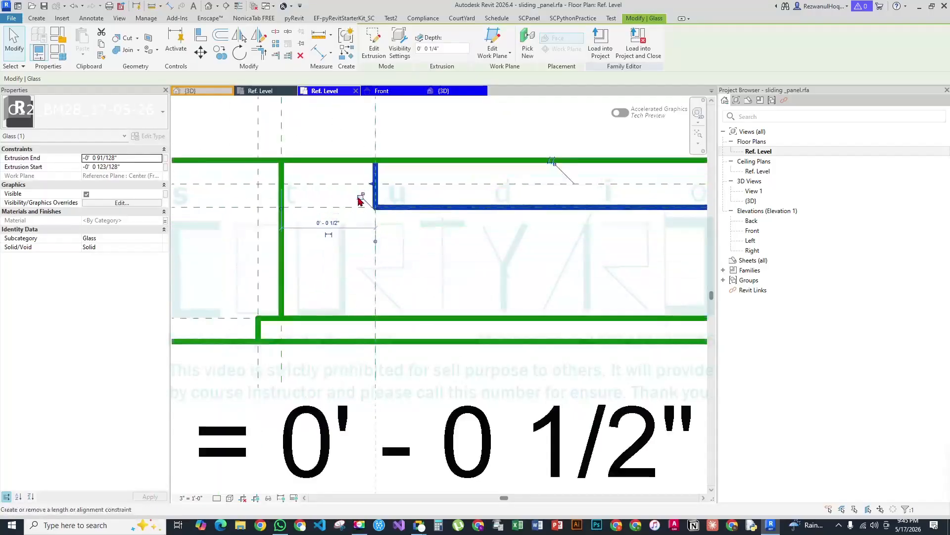
scroll(341, 297, down, 4)
key(Escape)
Assign the existing fr_rb parameter to the gap dimension at the frame's right inner edge
scroll(315, 335, up, 3)
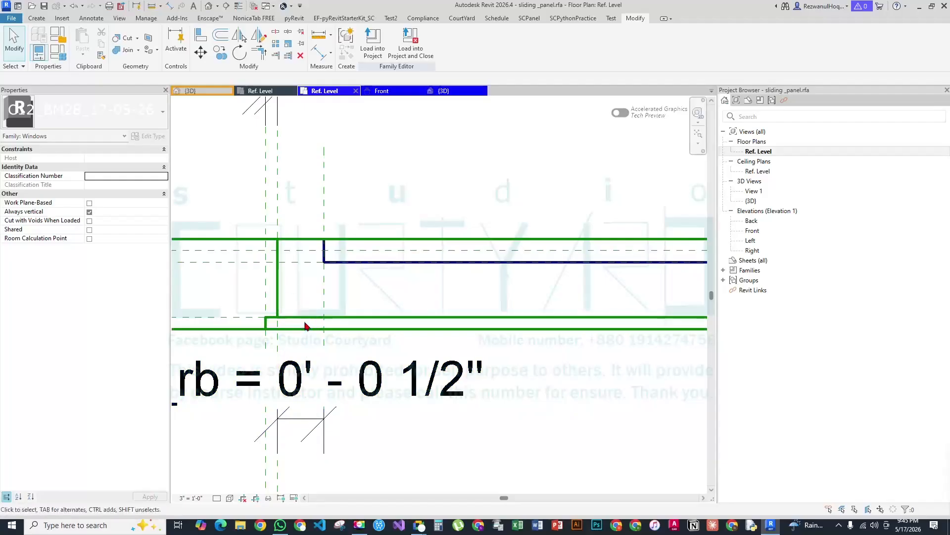
scroll(269, 257, down, 3)
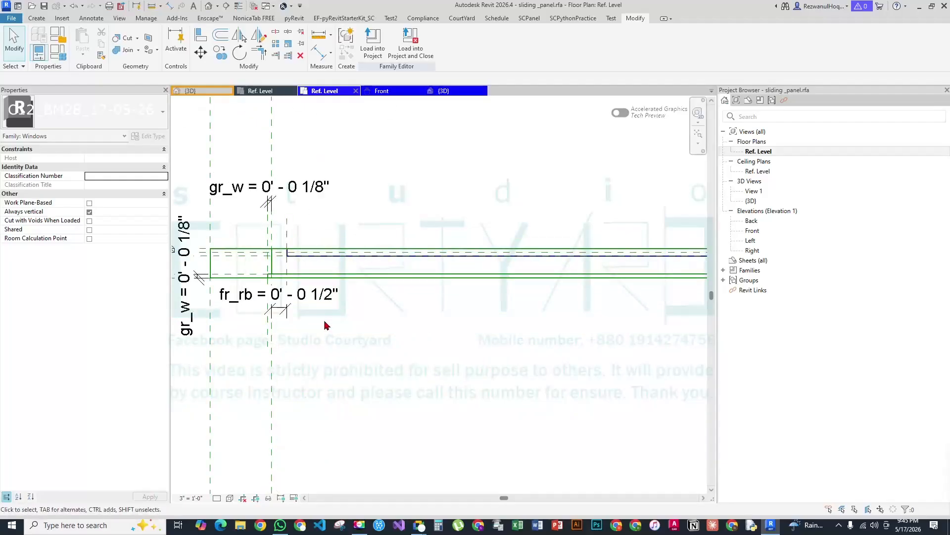
scroll(277, 265, up, 4)
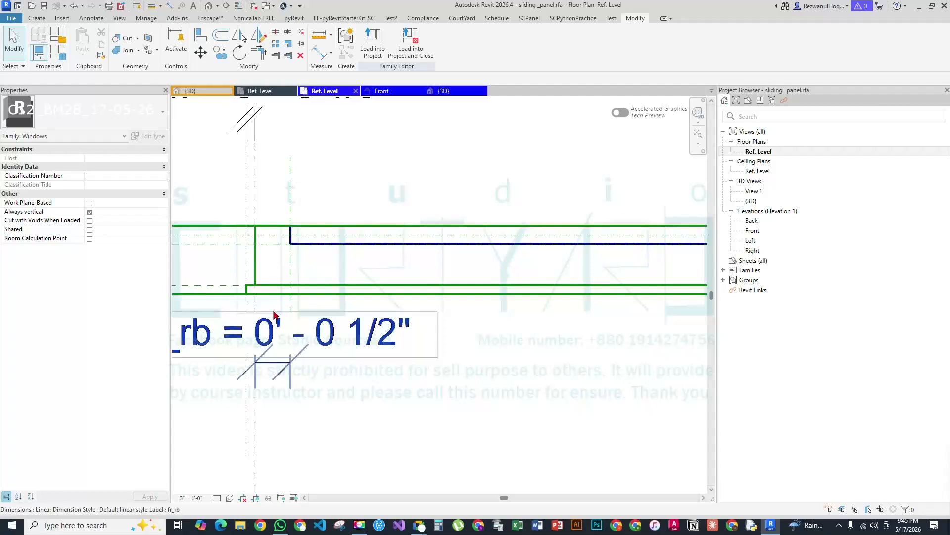
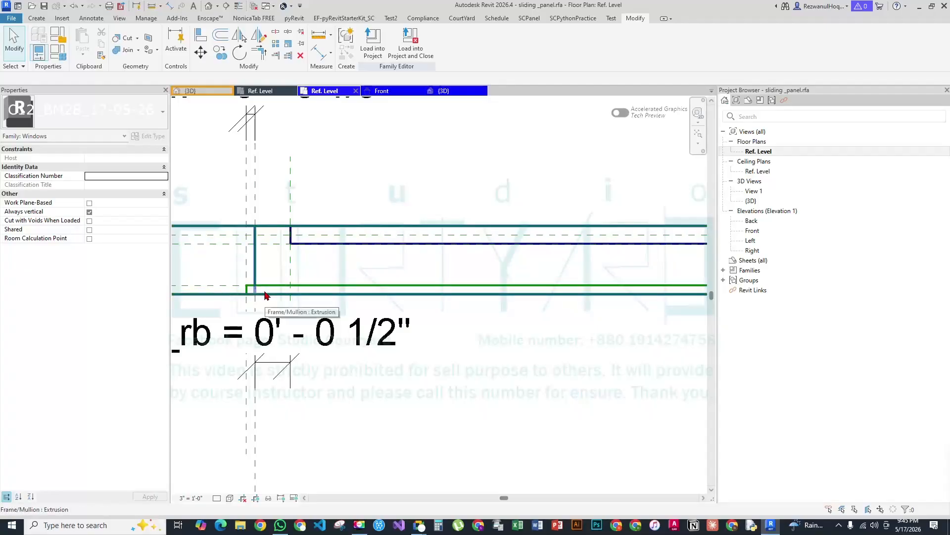
scroll(266, 295, down, 4)
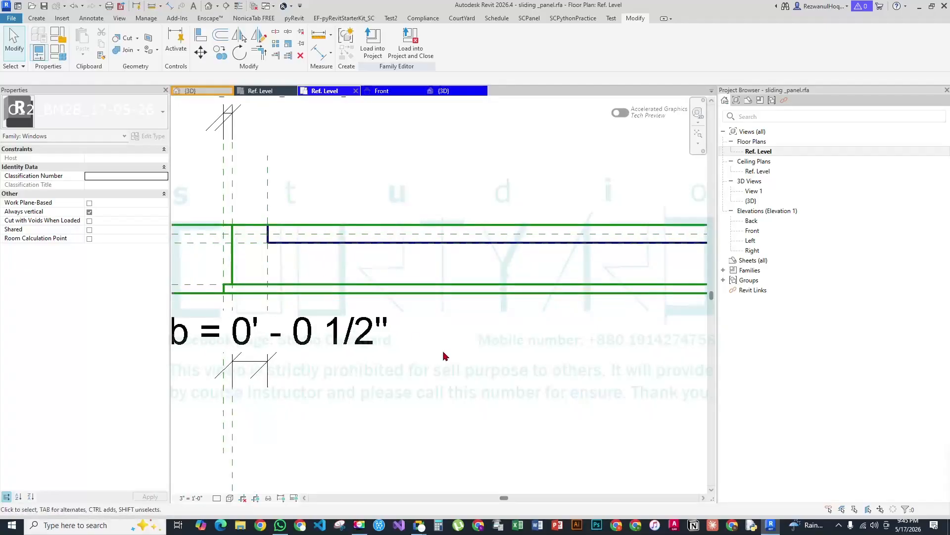
middle_drag(316, 324, 322, 337)
scroll(369, 347, down, 3)
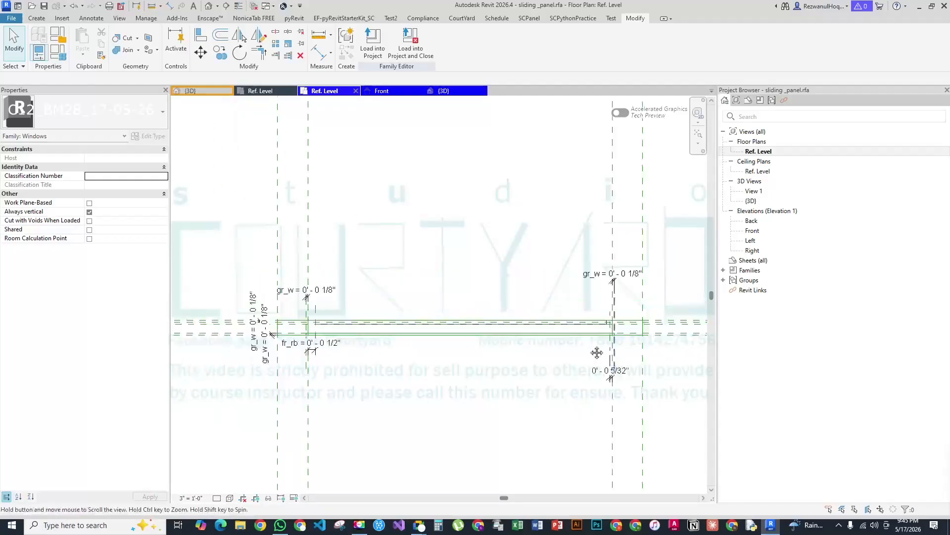
scroll(475, 346, up, 3)
click(491, 423)
click(410, 41)
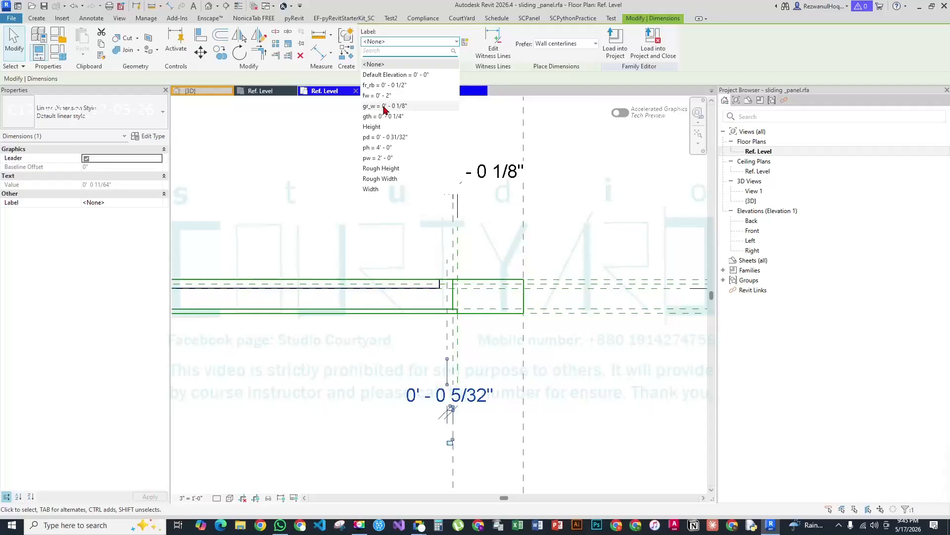
click(392, 85)
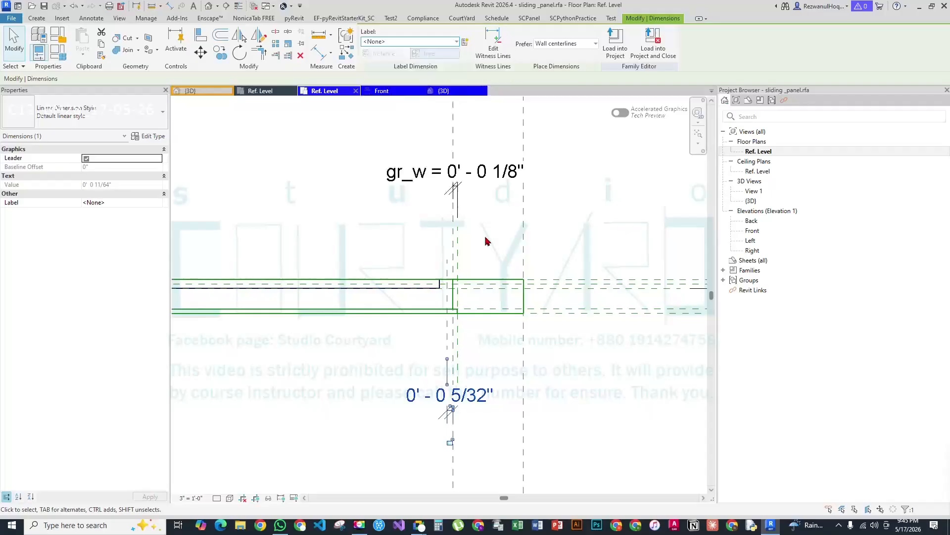
click(596, 362)
Stretch the glass's right end to the reference plane inside the frame's right inner edge
click(426, 289)
scroll(435, 286, up, 2)
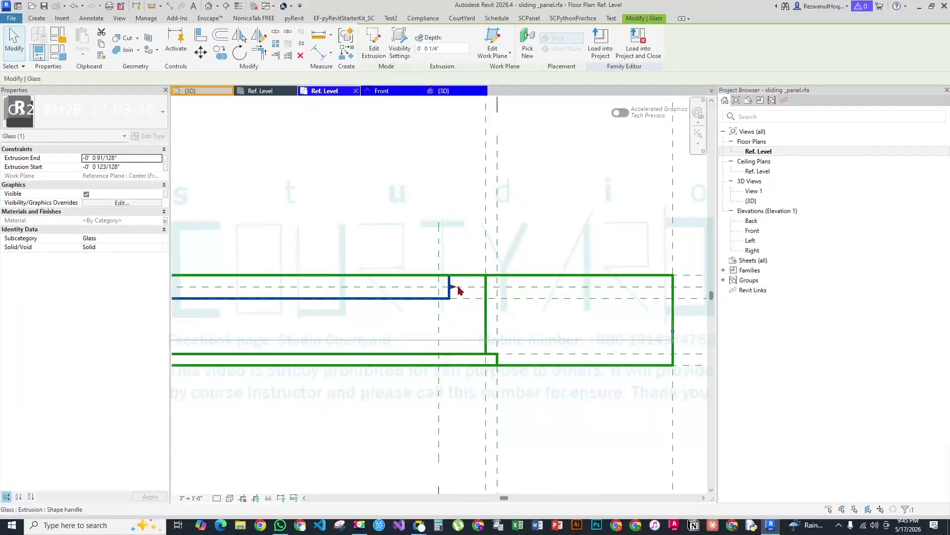
drag(441, 292, 439, 292)
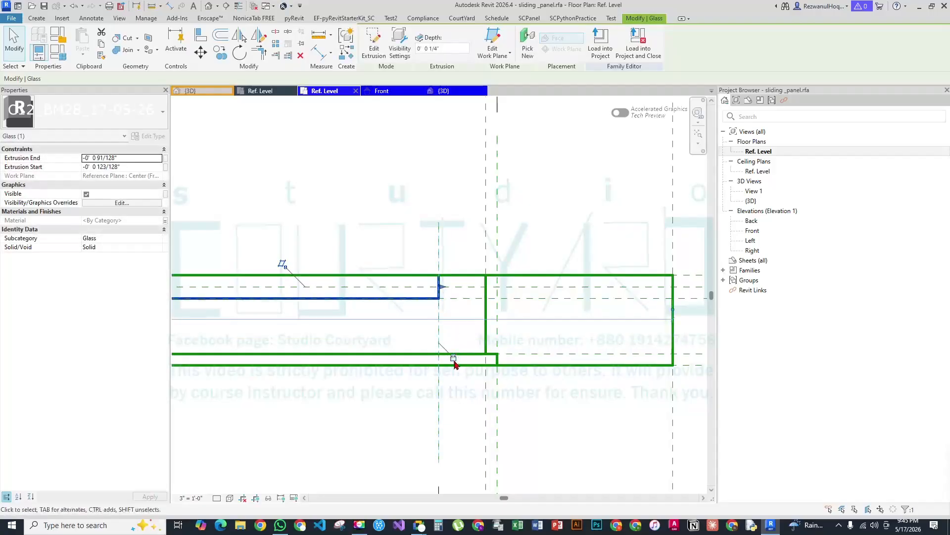
scroll(455, 365, down, 4)
key(Escape)
scroll(445, 309, up, 5)
scroll(446, 316, up, 1)
scroll(366, 325, down, 6)
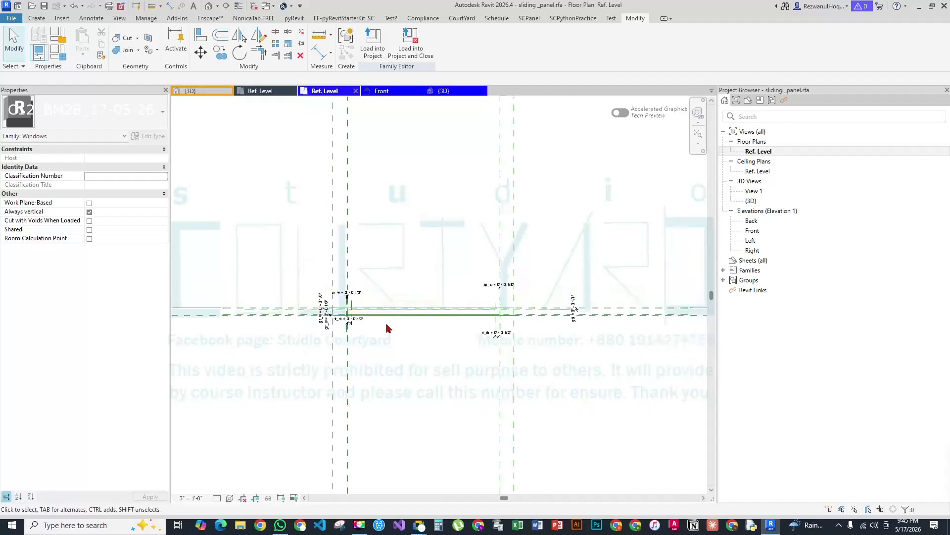
Inspect the glass outline in the front elevation and its left-end gap in the Ref. Level plan
double_click(752, 231)
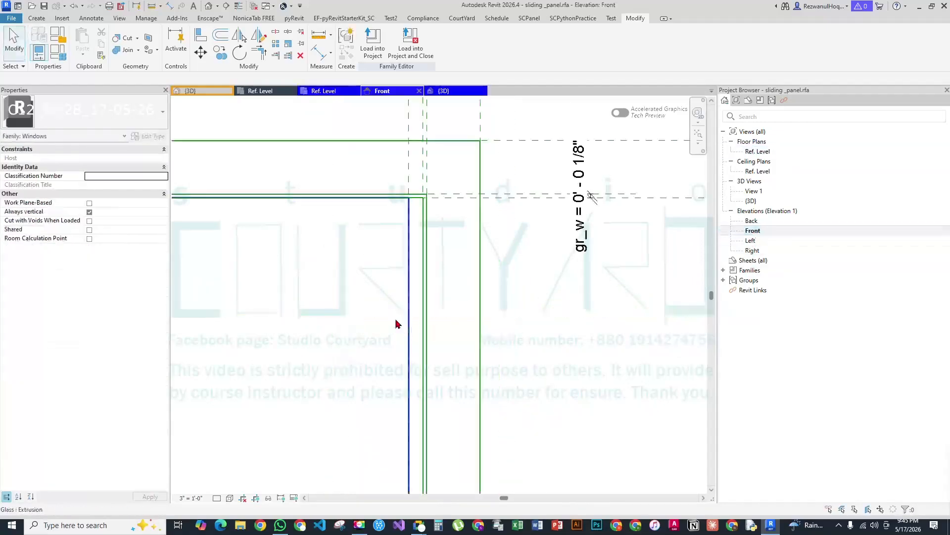
click(410, 224)
scroll(437, 250, down, 3)
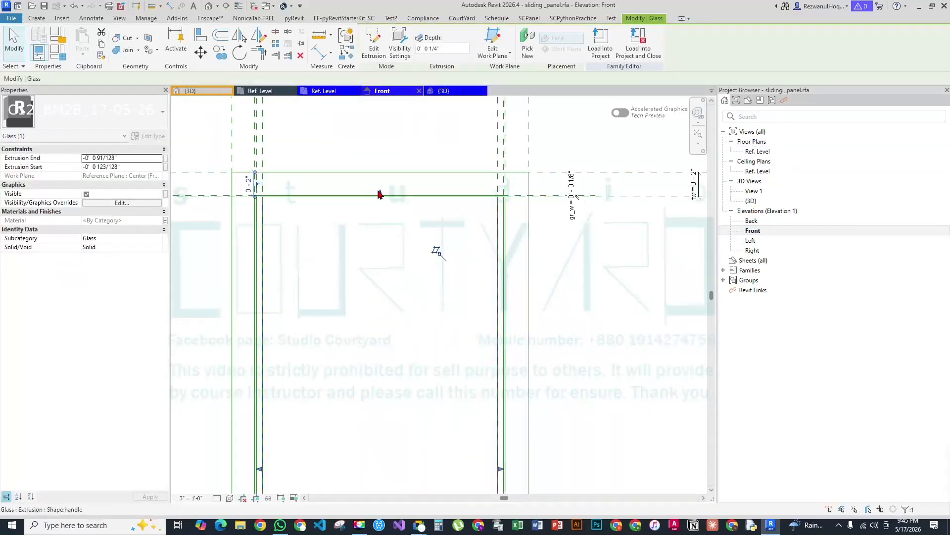
key(Escape)
middle_drag(461, 375, 453, 185)
click(487, 226)
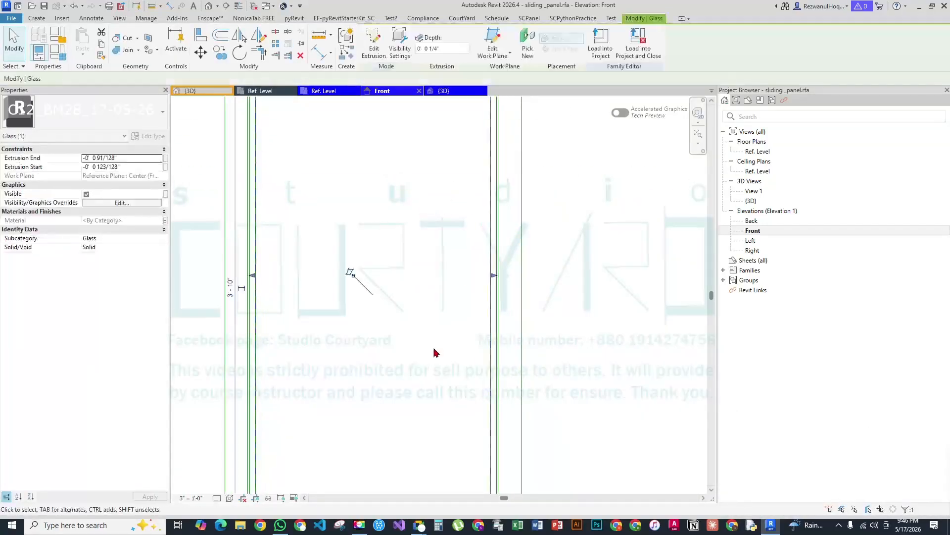
middle_drag(416, 341, 406, 165)
scroll(406, 163, down, 1)
drag(370, 257, 358, 197)
key(Escape)
scroll(399, 367, down, 10)
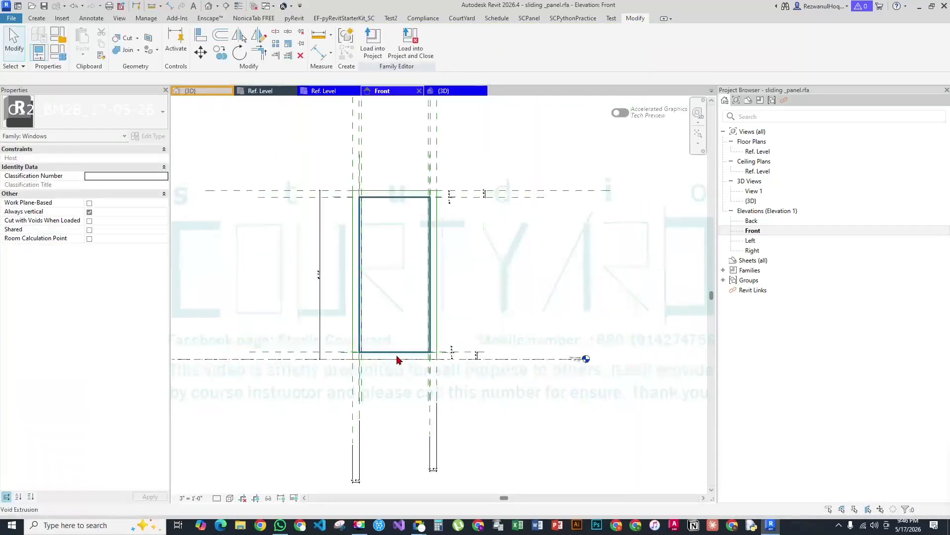
click(335, 91)
scroll(287, 246, up, 8)
scroll(287, 246, down, 4)
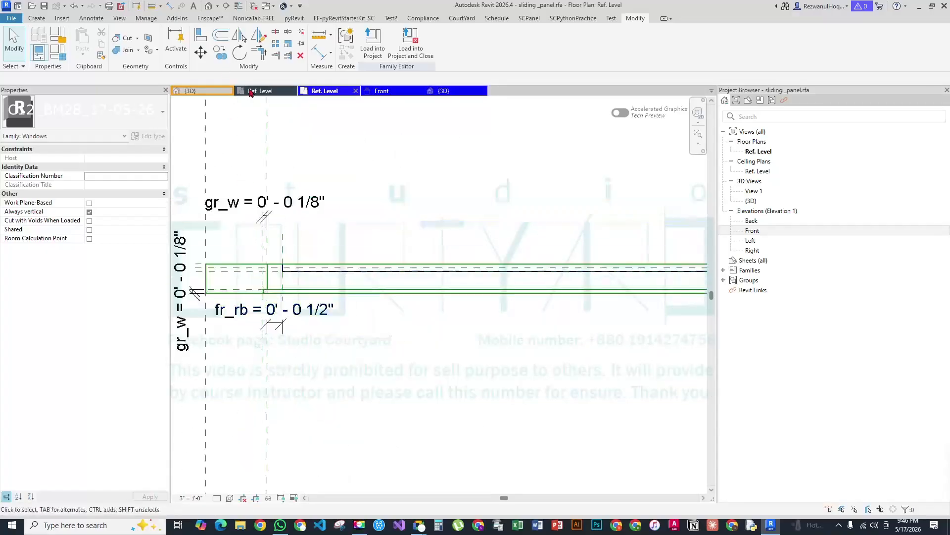
scroll(292, 297, up, 4)
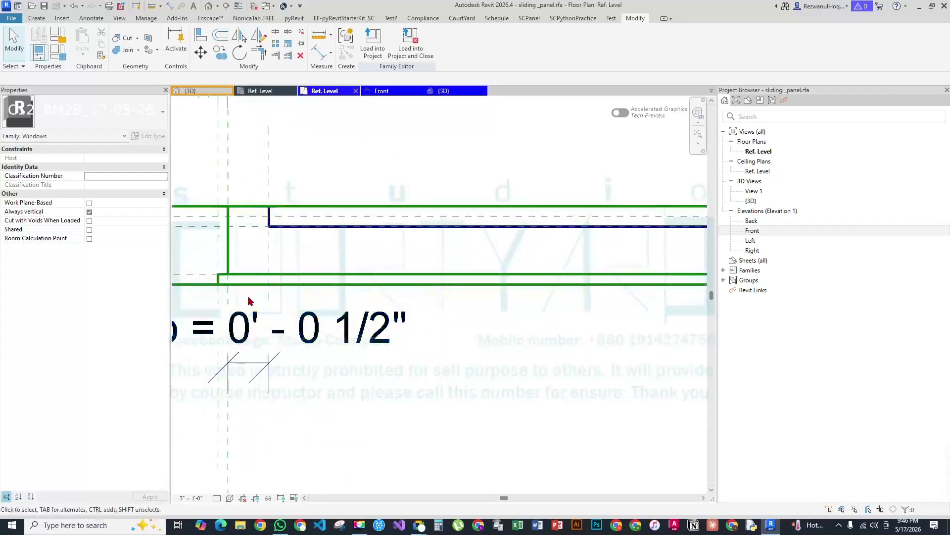
In the front elevation, draw a horizontal reference plane just above the frame's bottom inner edge, spanning the panel's width
double_click(752, 230)
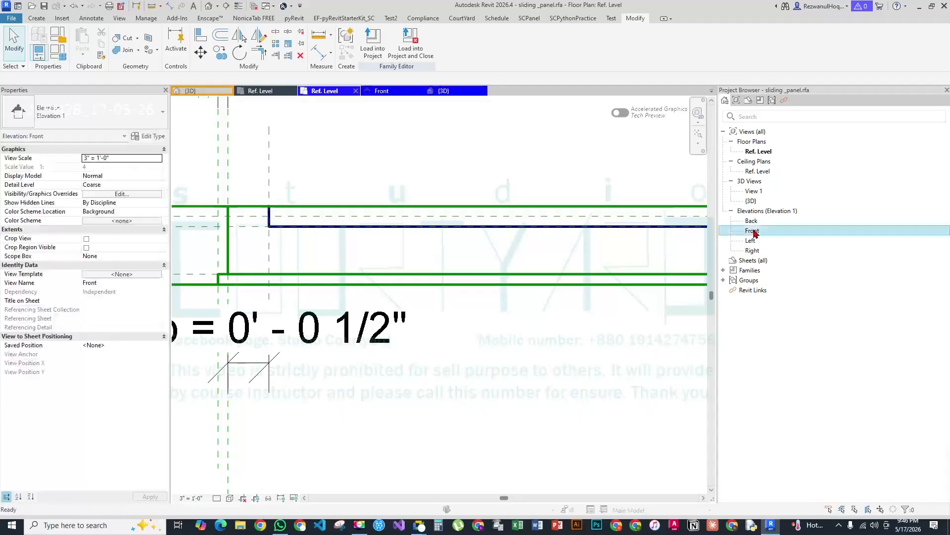
scroll(355, 342, up, 4)
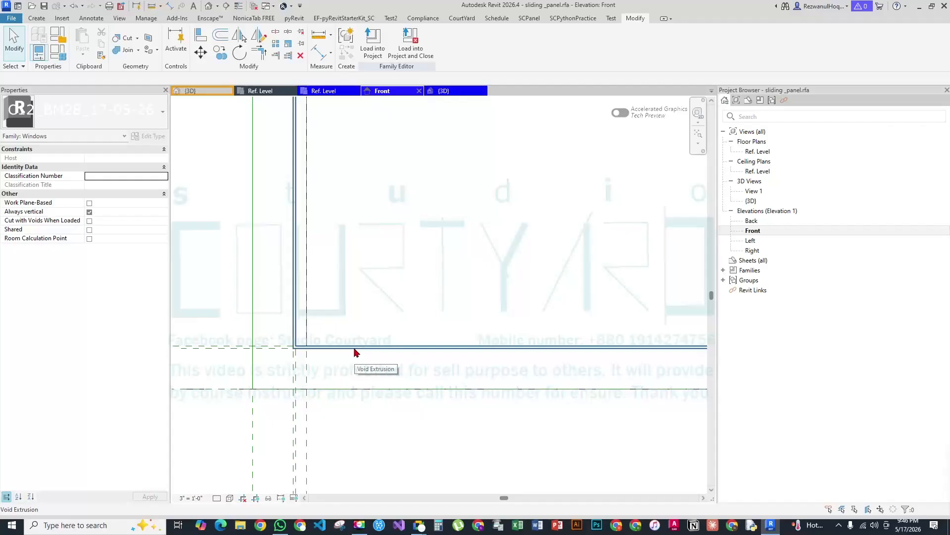
key(p)
click(229, 336)
scroll(227, 331, down, 3)
scroll(227, 331, down, 2)
scroll(383, 322, up, 4)
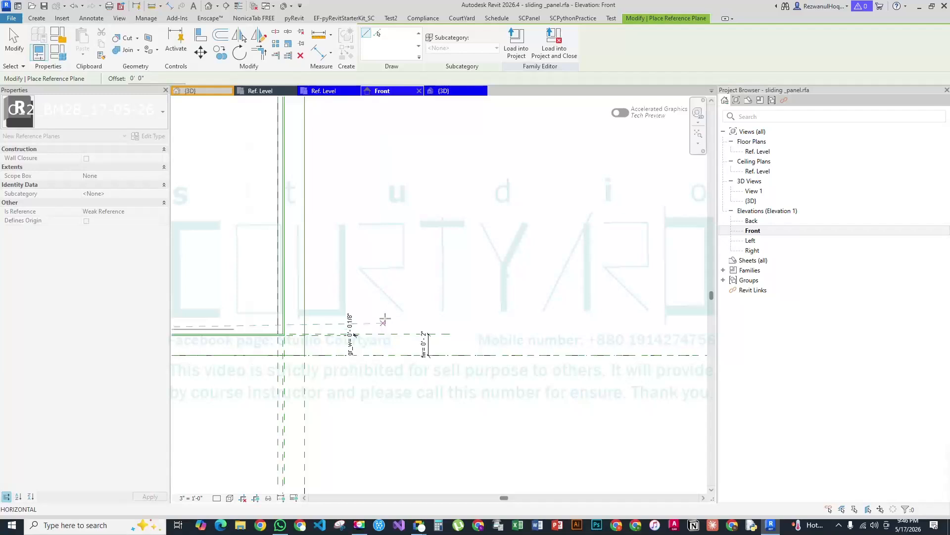
click(388, 329)
Draw a matching horizontal reference plane just below the frame's top inner edge, spanning the panel's width
scroll(584, 373, down, 3)
scroll(309, 200, up, 4)
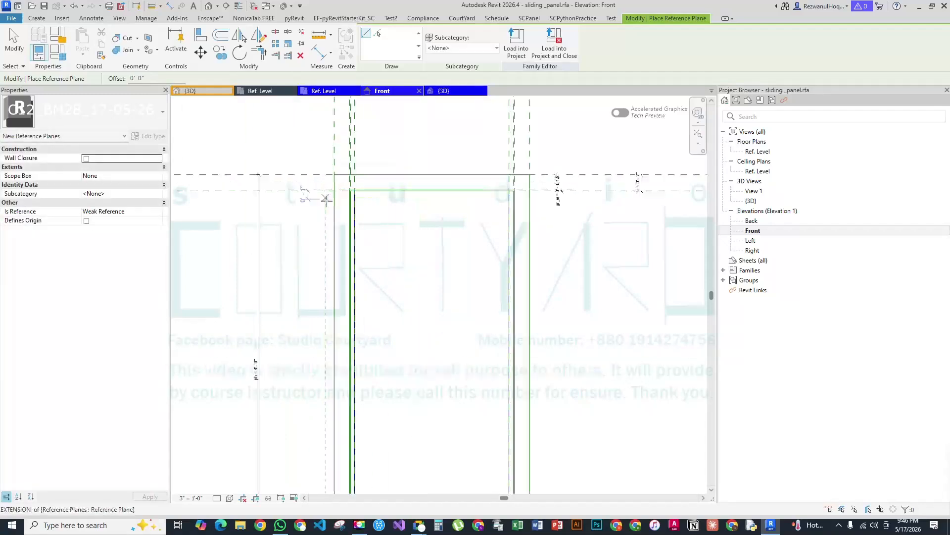
click(290, 196)
scroll(611, 197, up, 2)
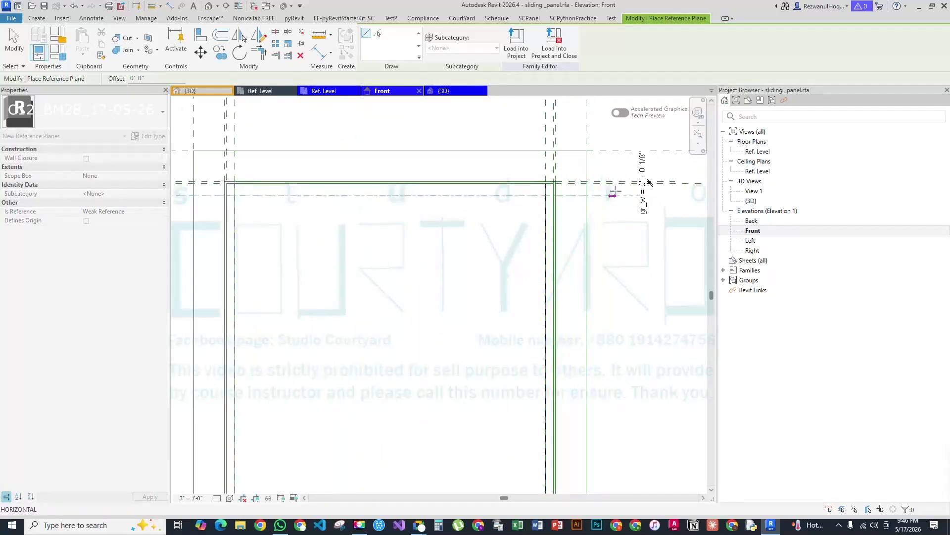
click(607, 196)
key(Escape)
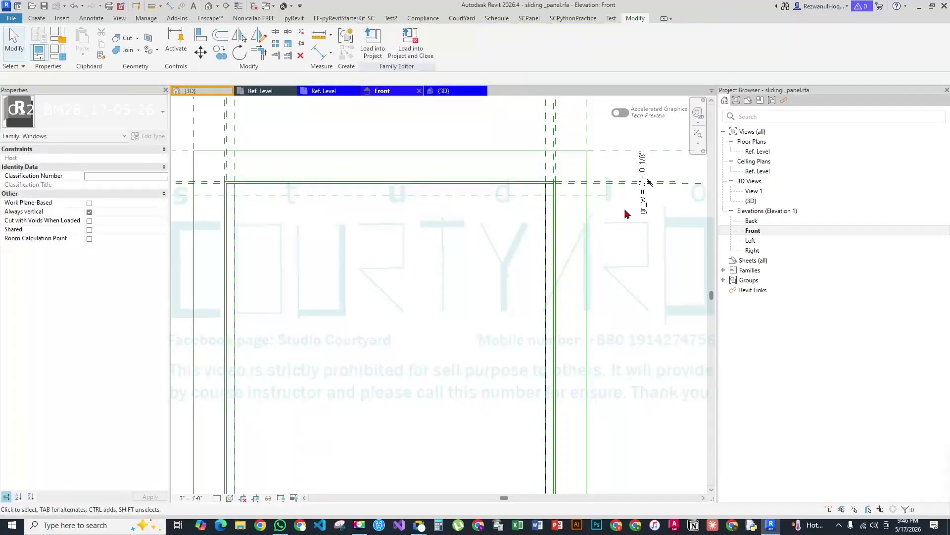
Dimension the gap between the plane on the frame's top inner edge and the new upper reference plane
key(d)
key(i)
scroll(623, 178, up, 2)
click(579, 188)
click(580, 212)
click(639, 233)
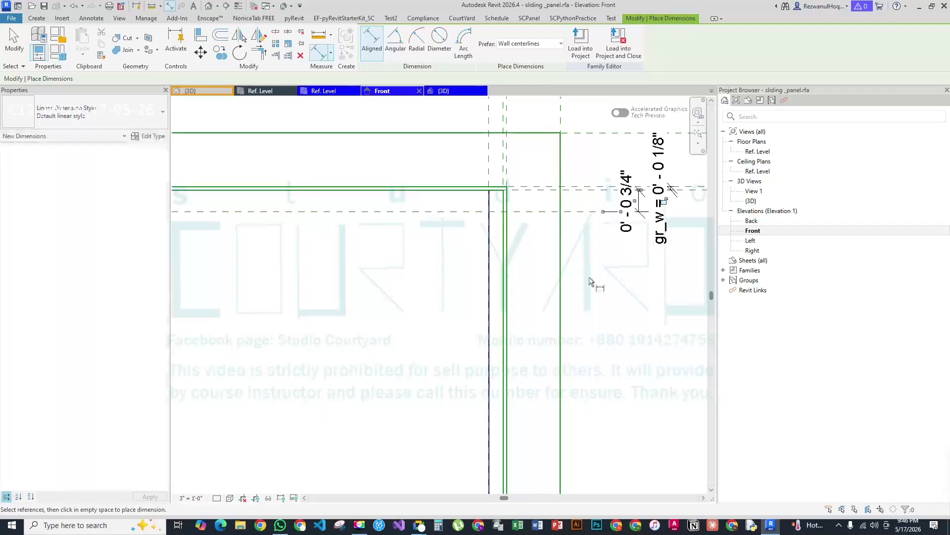
Dimension the gap between the plane on the frame's bottom inner edge and the new lower reference plane
middle_drag(575, 278, 518, 8)
scroll(520, 297, down, 2)
middle_drag(549, 424, 516, 212)
scroll(512, 300, up, 3)
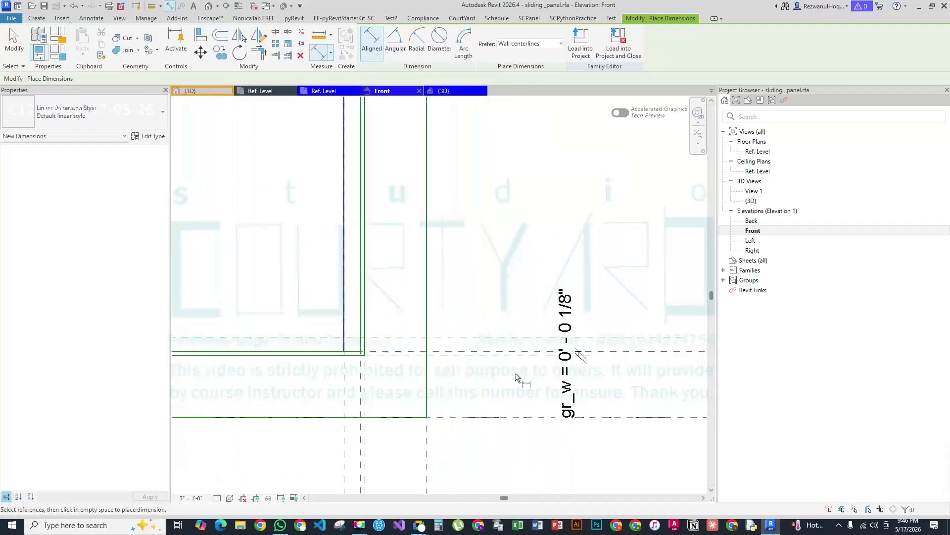
click(486, 351)
click(487, 337)
click(499, 319)
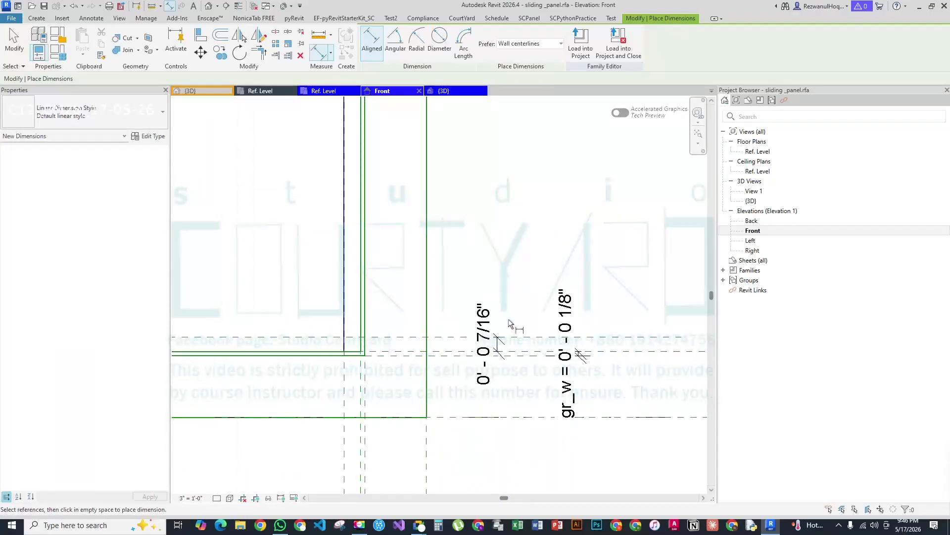
Label the two new gap dimensions, at the lower and upper inner reference planes, with the fr_rb parameter
key(Escape)
click(488, 316)
scroll(462, 395, down, 3)
scroll(463, 396, down, 3)
scroll(461, 220, up, 5)
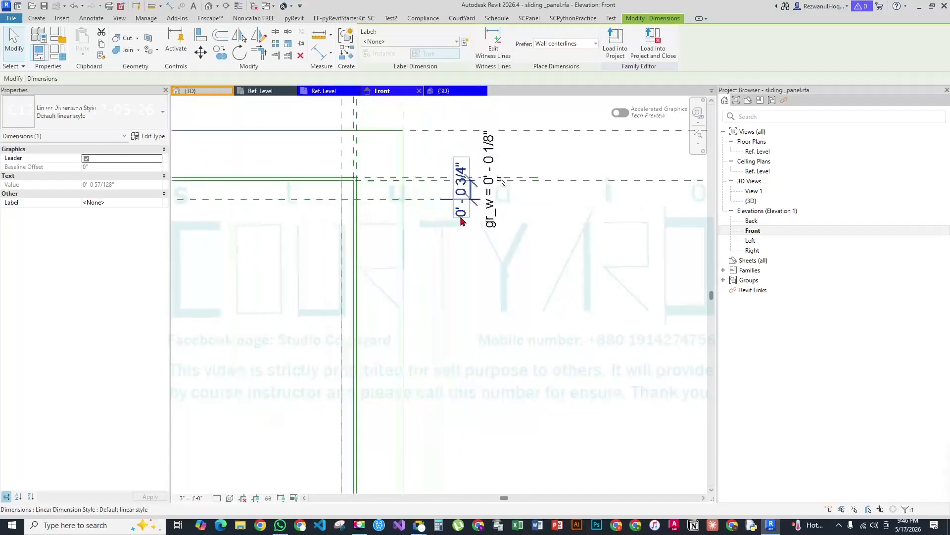
ctrl+click(462, 211)
click(407, 43)
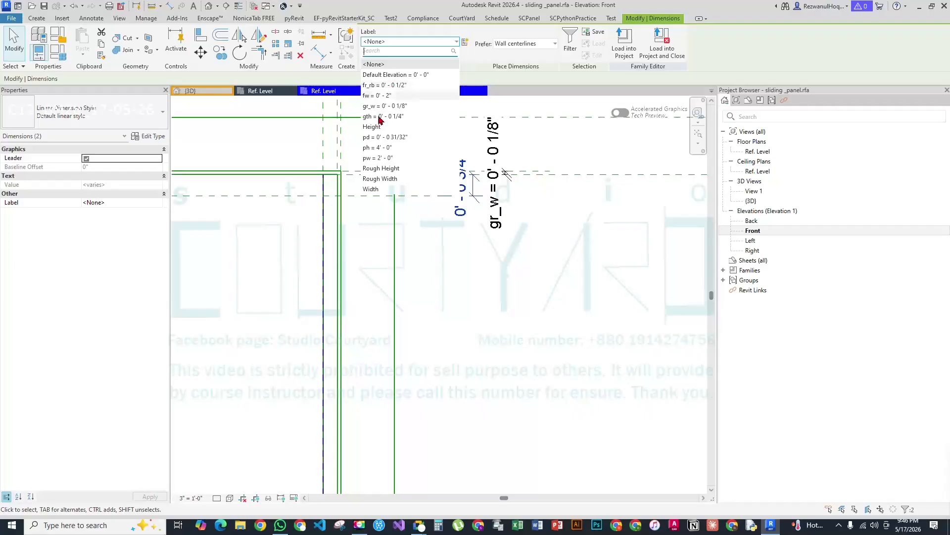
click(396, 84)
scroll(585, 250, down, 3)
key(Escape)
middle_drag(488, 262, 490, 164)
Pull the glass extrusion's top edge down onto the upper inner reference plane, removing the conflicting constraints
click(380, 142)
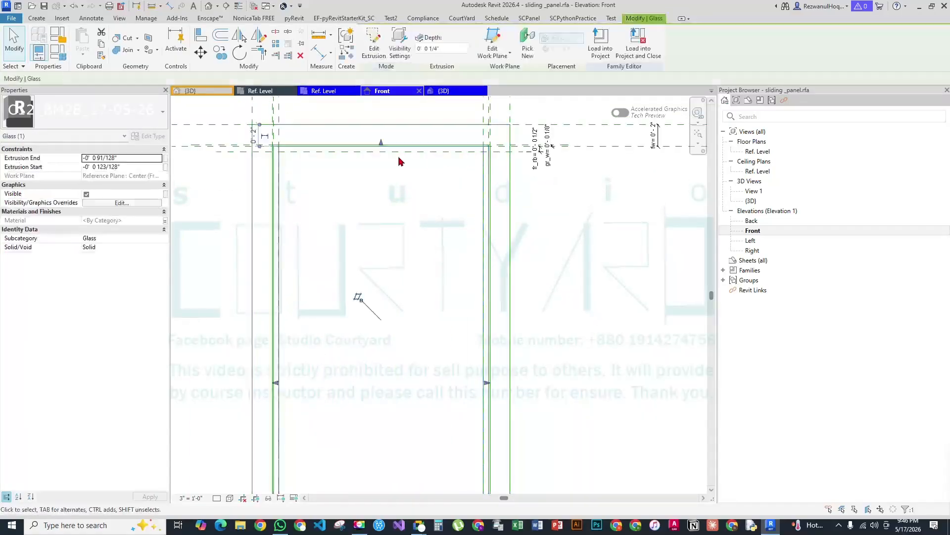
scroll(378, 142, up, 4)
scroll(377, 139, up, 2)
drag(344, 148, 345, 184)
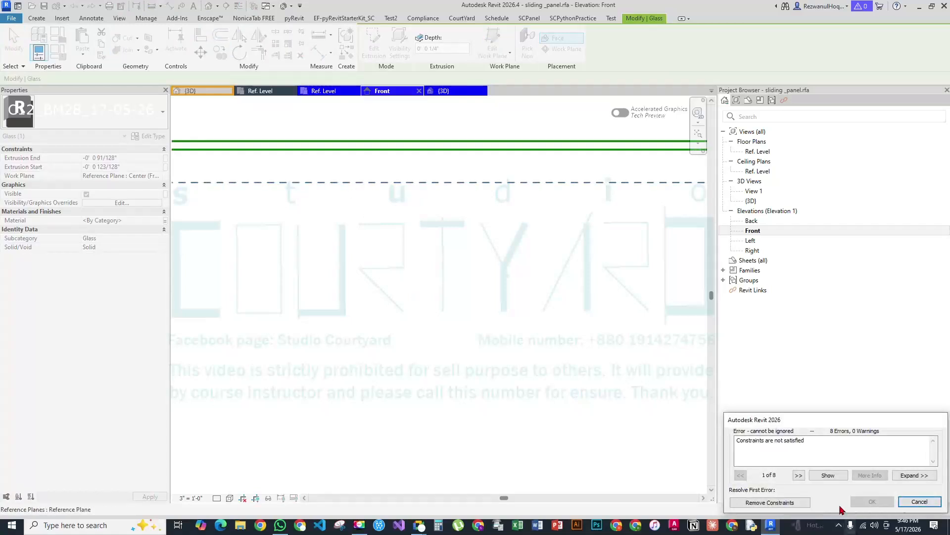
click(791, 502)
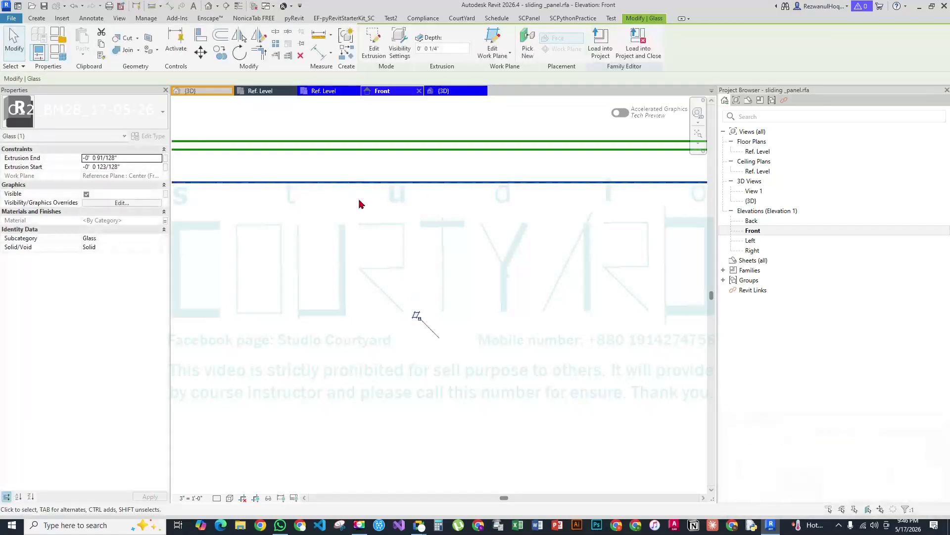
scroll(363, 208, down, 5)
click(449, 235)
click(496, 224)
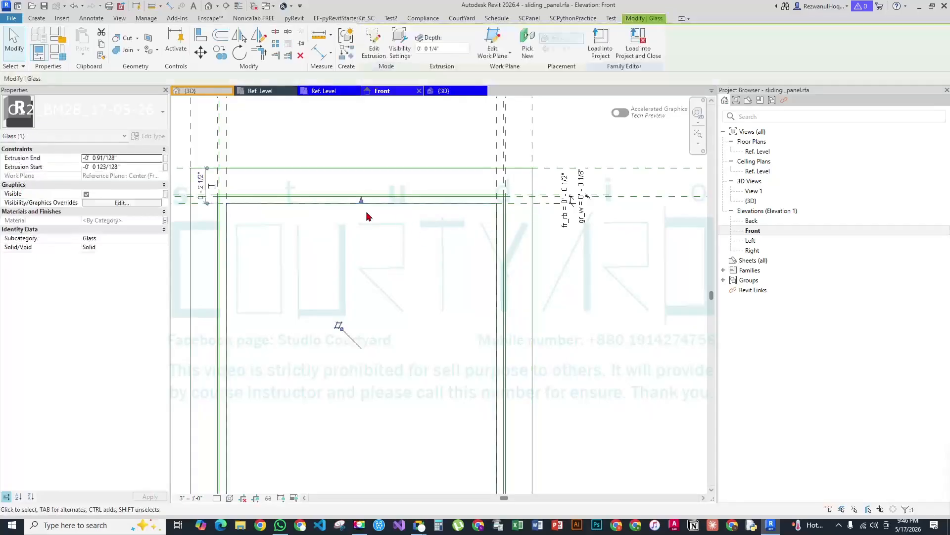
mouse_move(362, 200)
mouse_down()
mouse_move(366, 227)
mouse_move(360, 202)
mouse_up()
click(375, 189)
Pull the glass extrusion's bottom edge up onto the lower inner reference plane, removing the conflicting constraints
middle_drag(448, 406, 446, 144)
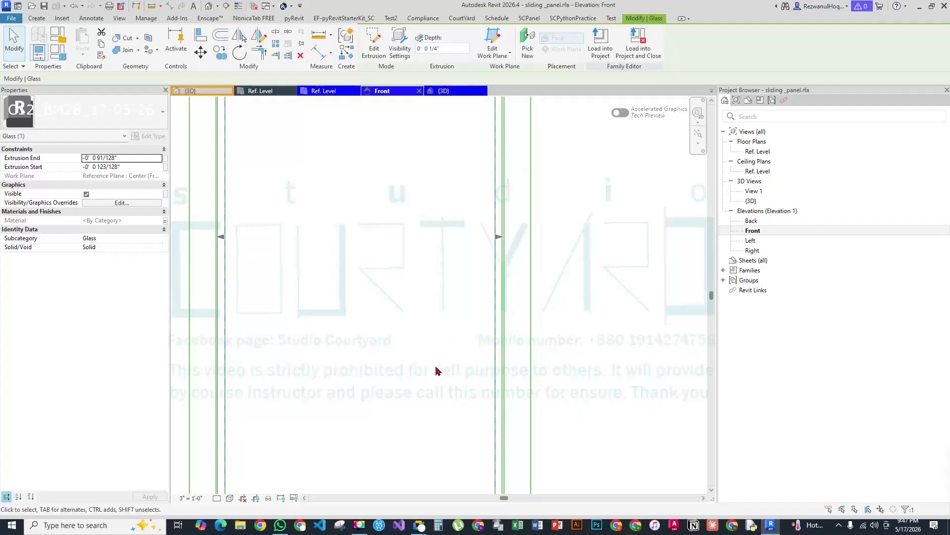
middle_drag(415, 435, 438, 149)
key(Escape)
scroll(398, 246, up, 1)
scroll(398, 248, up, 2)
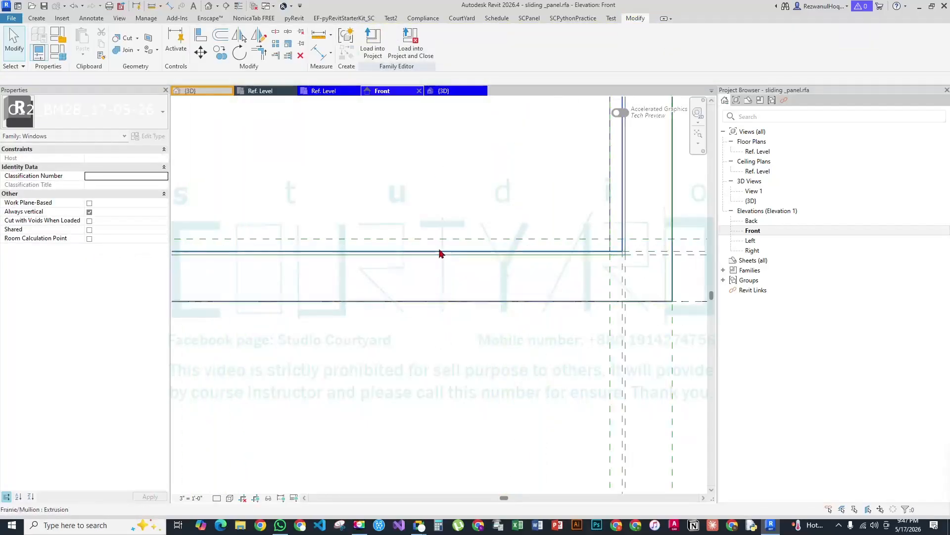
click(611, 209)
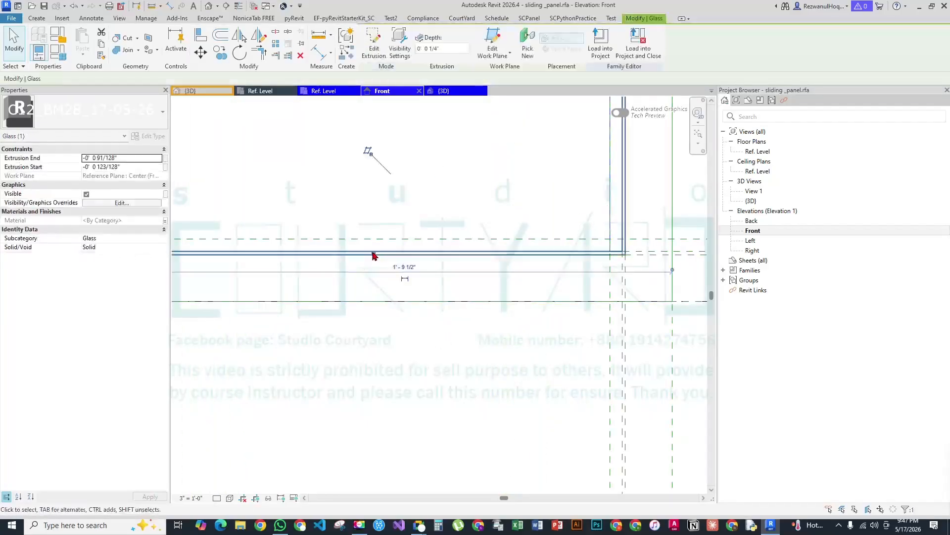
drag(372, 255, 380, 215)
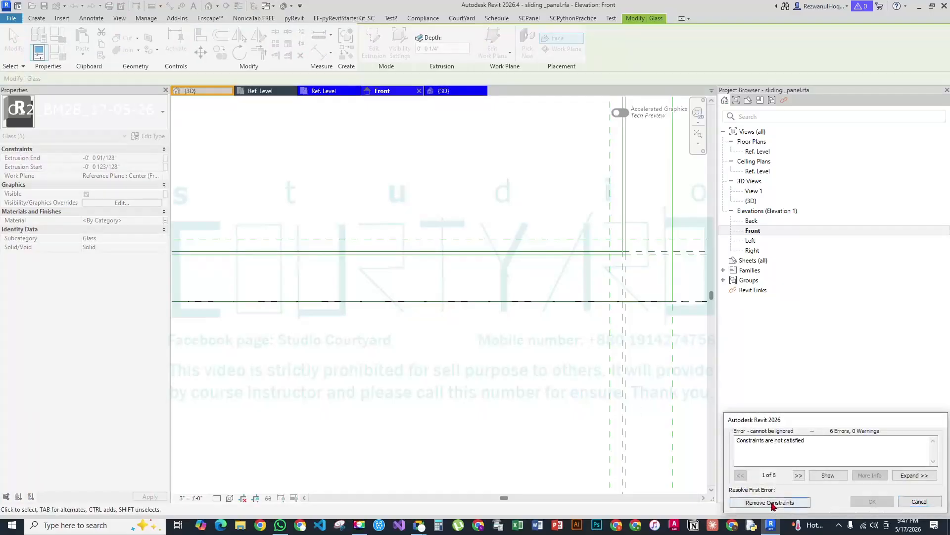
click(771, 501)
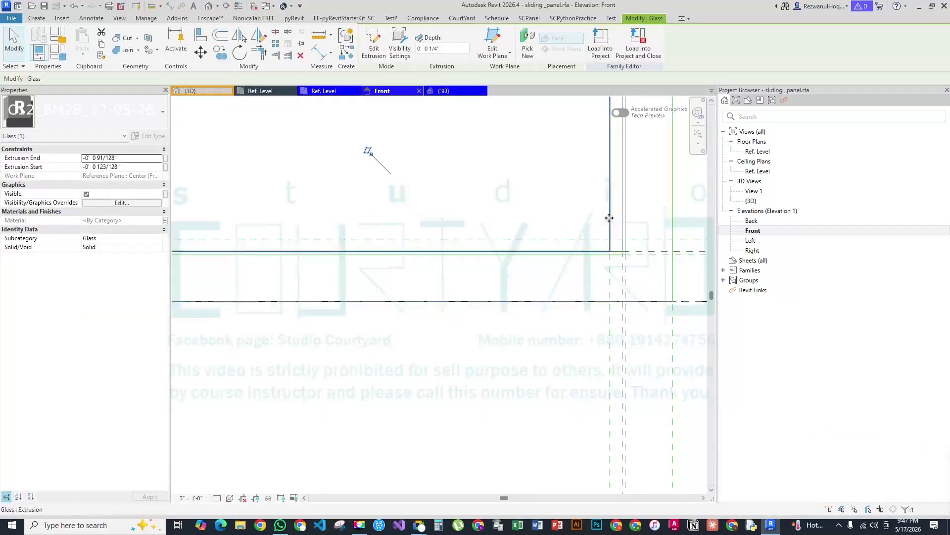
click(569, 233)
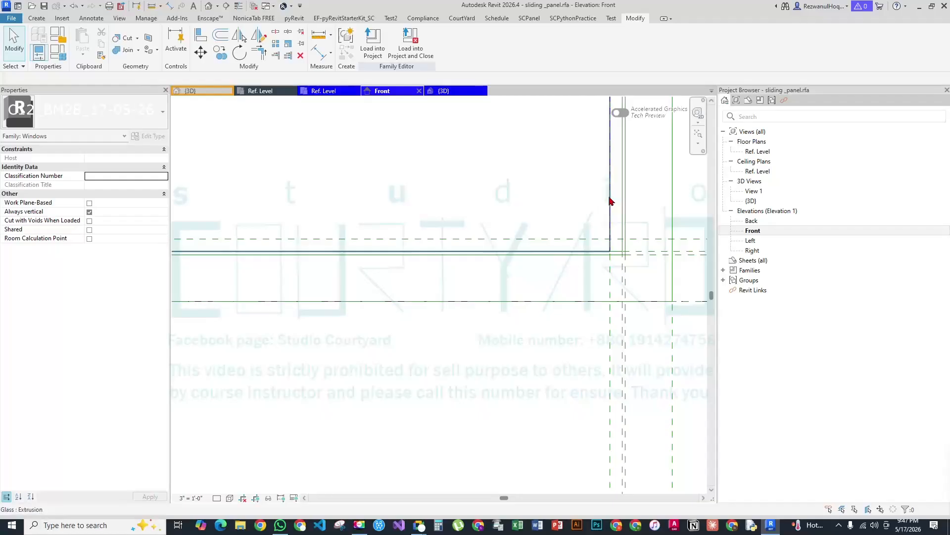
click(610, 202)
drag(374, 256, 376, 244)
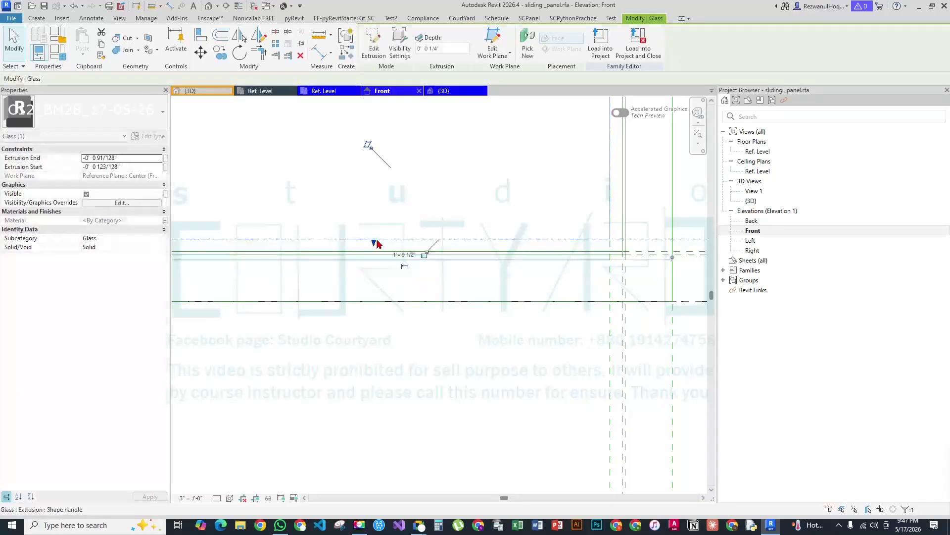
click(382, 340)
Examine the glass end against the fr_rb reference plane in the Ref. Level plan, and return to the Front elevation
scroll(382, 340, down, 2)
middle_drag(418, 290, 431, 427)
scroll(366, 271, down, 2)
scroll(314, 114, up, 2)
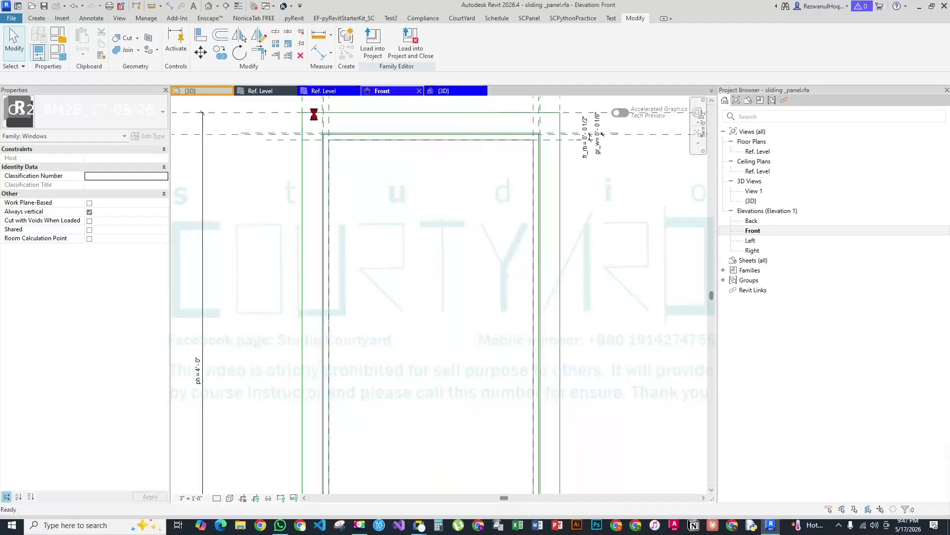
double_click(757, 151)
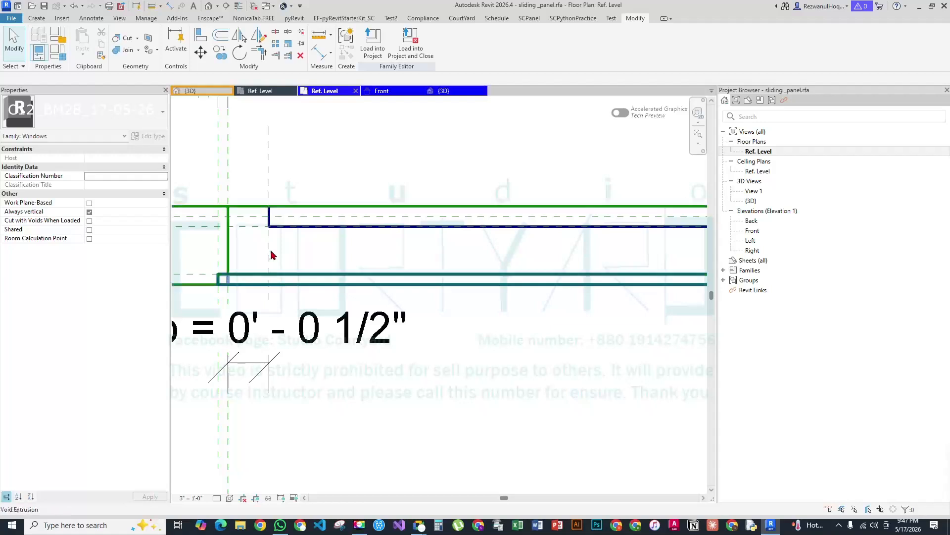
scroll(262, 270, down, 2)
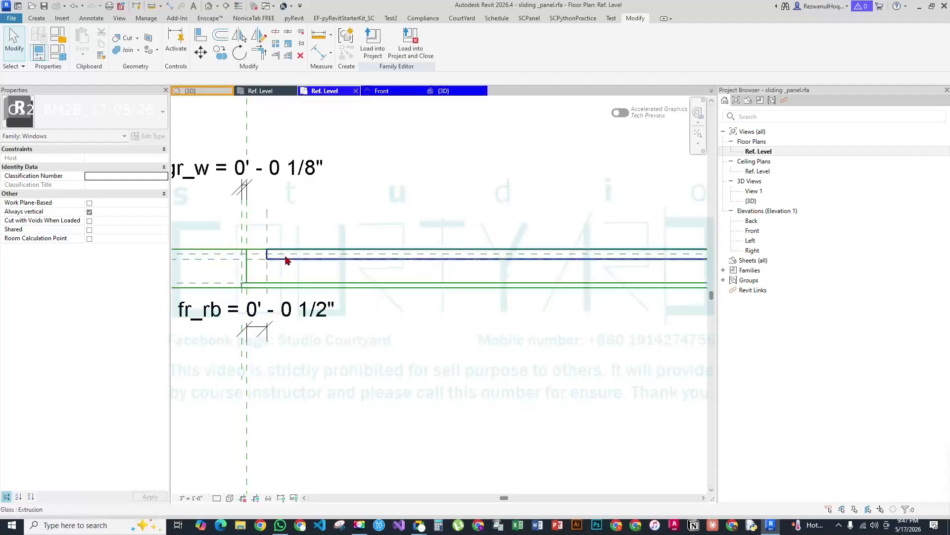
double_click(752, 230)
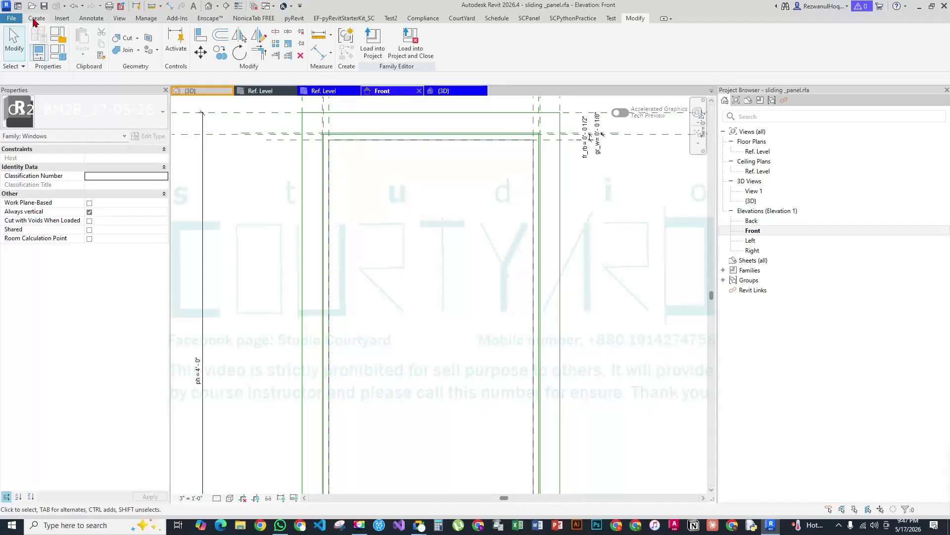
Start a new solid extrusion and sketch its outer rectangle along the reference planes on the frame's inner edges
click(36, 18)
click(83, 37)
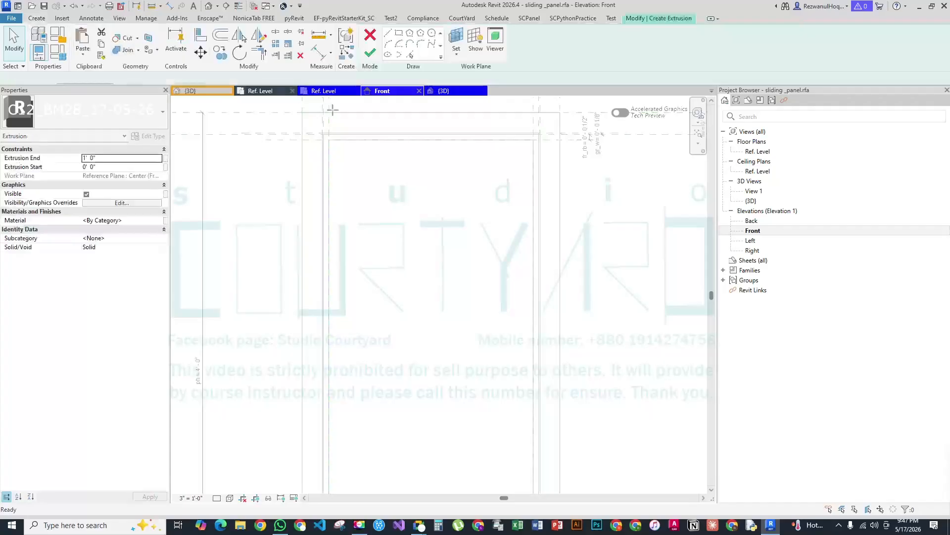
click(399, 35)
scroll(315, 149, up, 3)
click(246, 217)
scroll(248, 212, down, 2)
middle_drag(381, 357, 374, 131)
scroll(382, 280, up, 6)
click(442, 260)
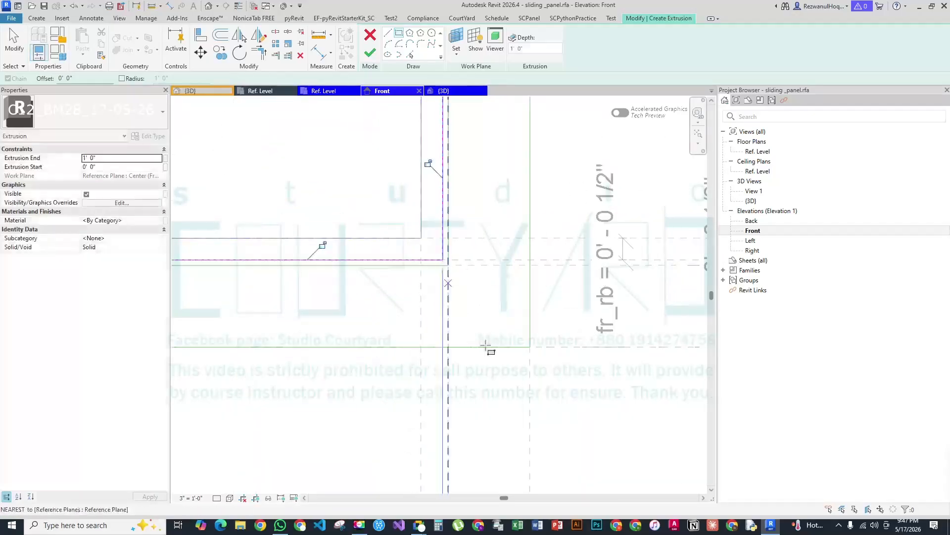
Lock the sides of the outer sketch rectangle to the reference planes on the frame's inner edges
scroll(473, 328, down, 2)
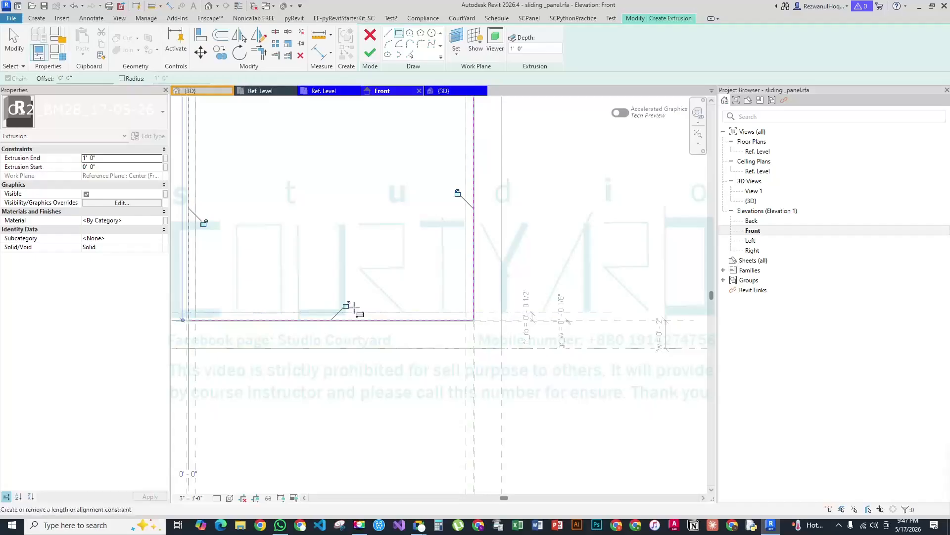
middle_drag(361, 160, 389, 484)
scroll(387, 375, down, 4)
scroll(381, 262, up, 4)
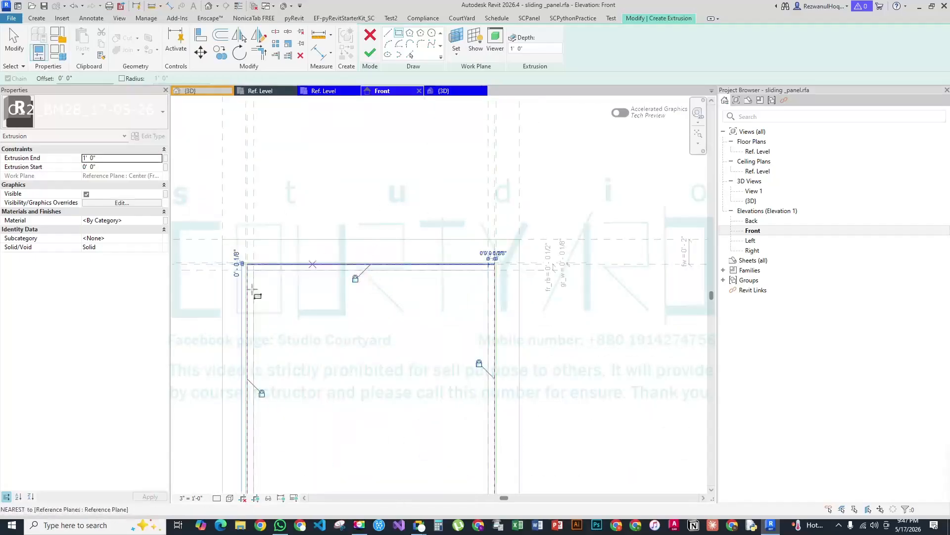
Sketch the extrusion's inner rectangle along the four fr_rb reference planes inside the frame opening
scroll(236, 283, up, 4)
click(290, 242)
scroll(269, 178, down, 3)
scroll(370, 356, down, 3)
scroll(386, 303, up, 6)
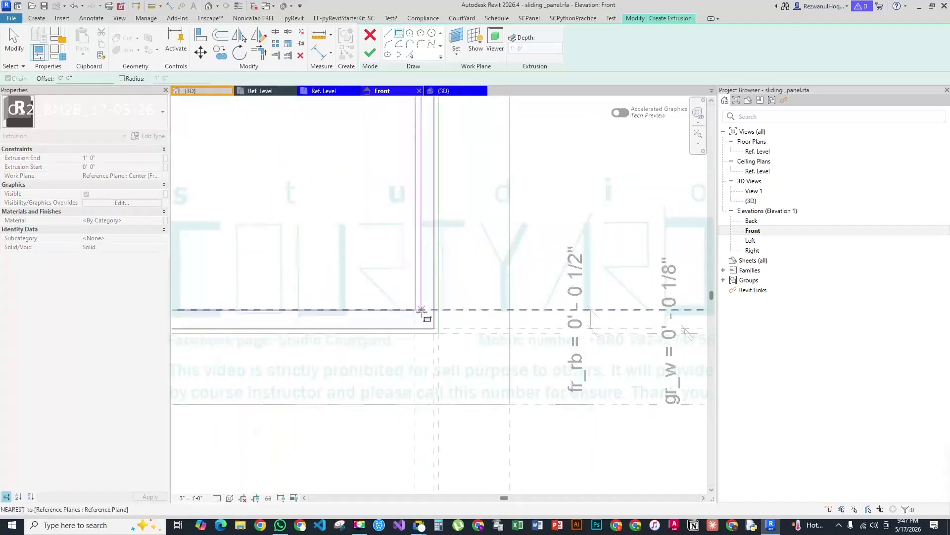
click(421, 311)
Lock the inner rectangle's sides to the fr_rb reference planes and finish the extrusion sketch
scroll(461, 379, down, 2)
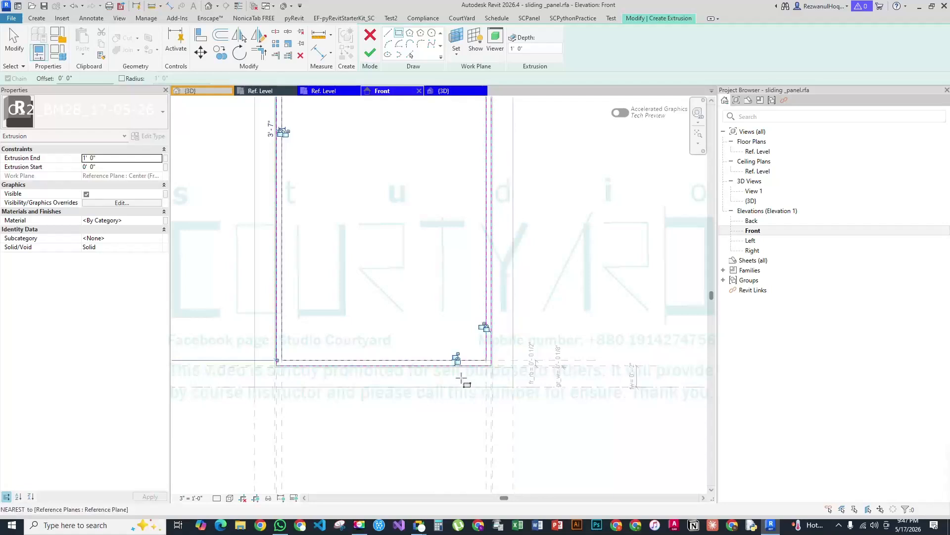
scroll(456, 355, up, 2)
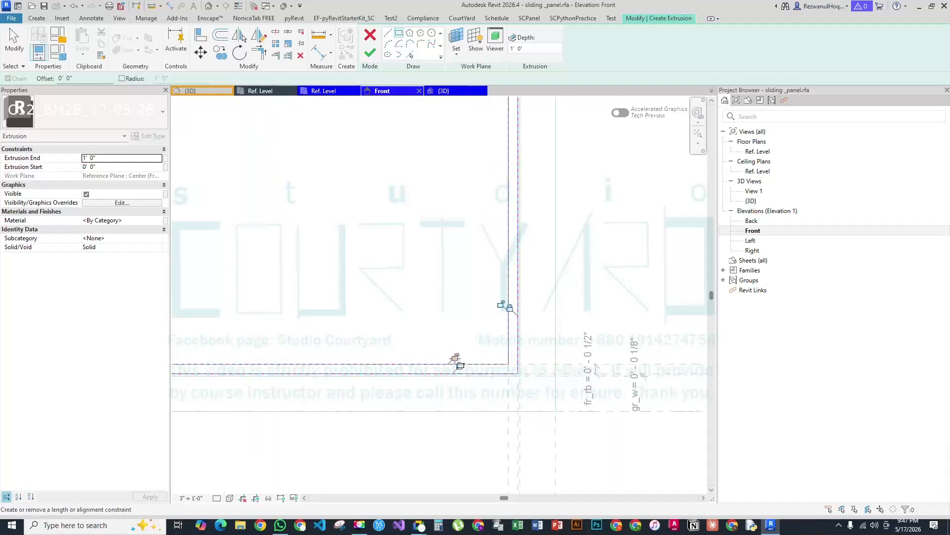
scroll(491, 217, down, 3)
scroll(360, 297, up, 4)
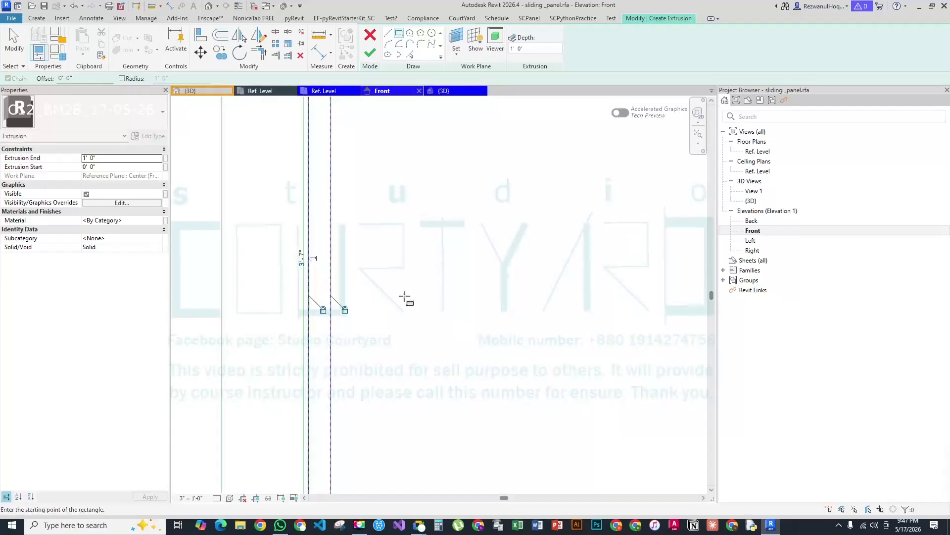
scroll(404, 296, down, 3)
scroll(416, 257, up, 4)
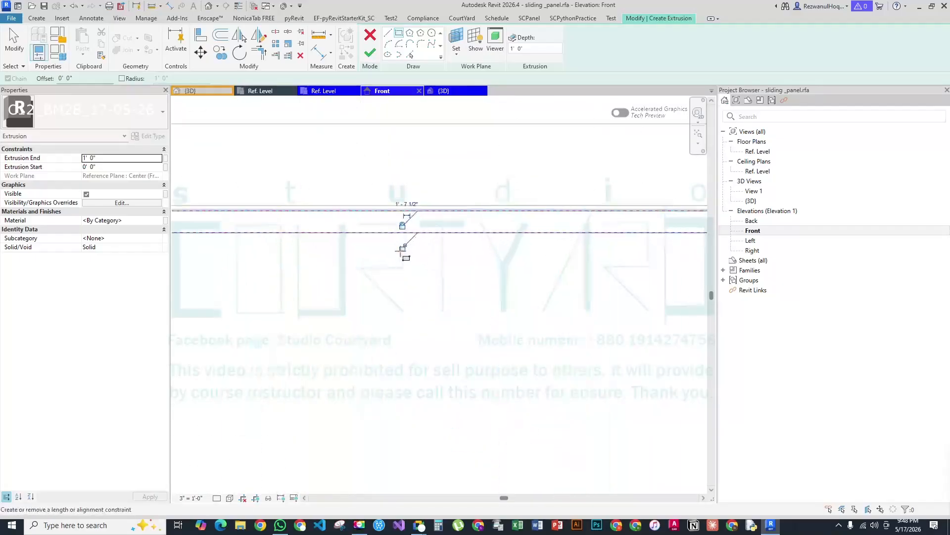
scroll(407, 251, down, 3)
scroll(459, 299, up, 2)
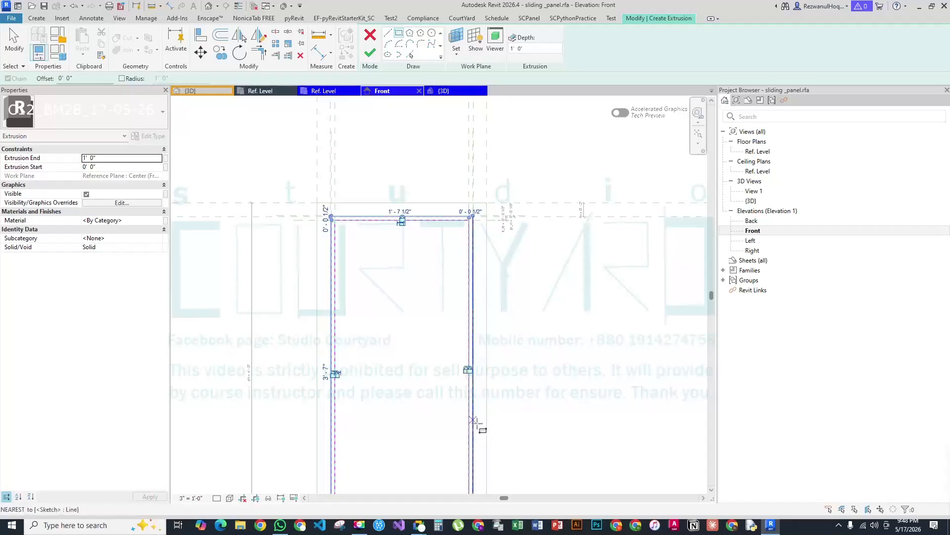
key(Escape)
key(Escape)
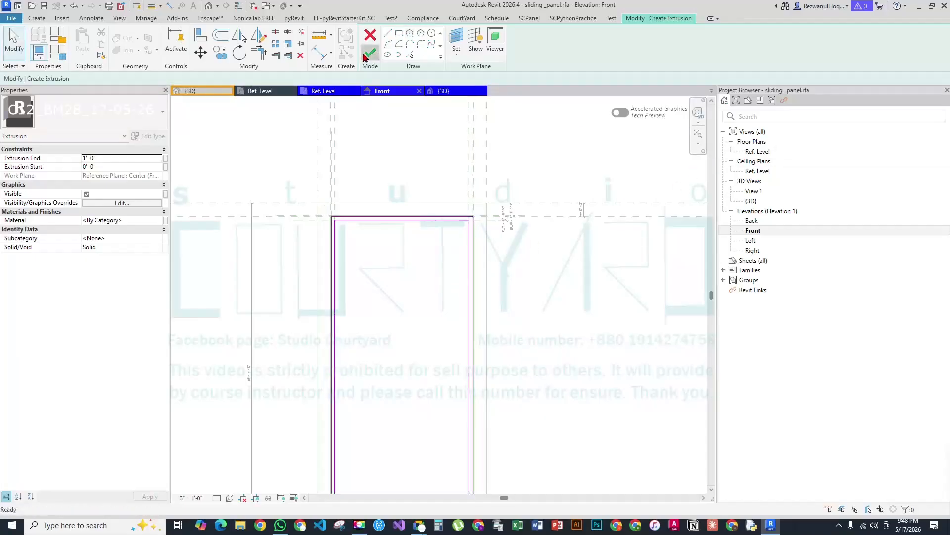
click(368, 53)
In the Ref. Level plan, stretch the new extrusion's start face past the frame's far face by about 1 3/4"
double_click(757, 150)
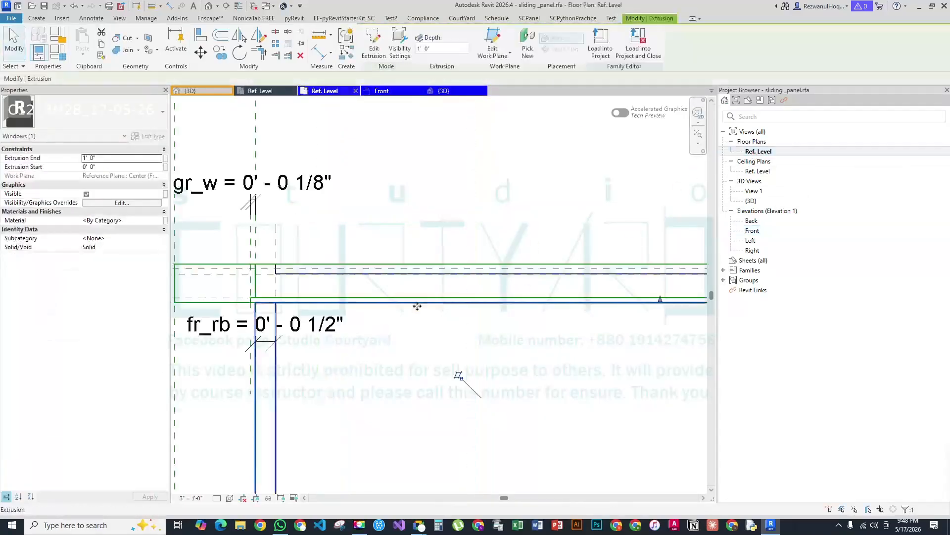
scroll(459, 376, down, 3)
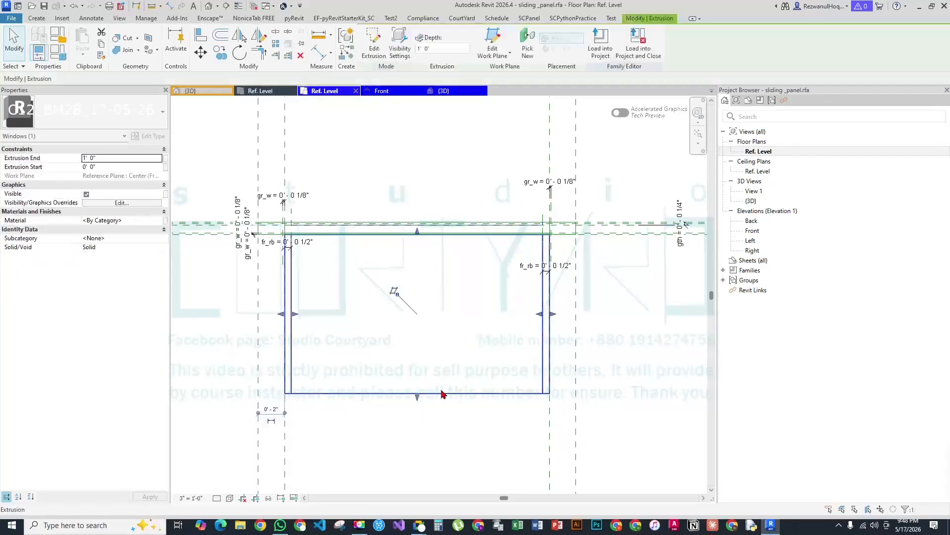
scroll(412, 292, up, 3)
scroll(445, 265, up, 2)
scroll(503, 247, up, 2)
scroll(503, 247, down, 2)
drag(567, 262, 570, 216)
middle_drag(521, 240, 665, 224)
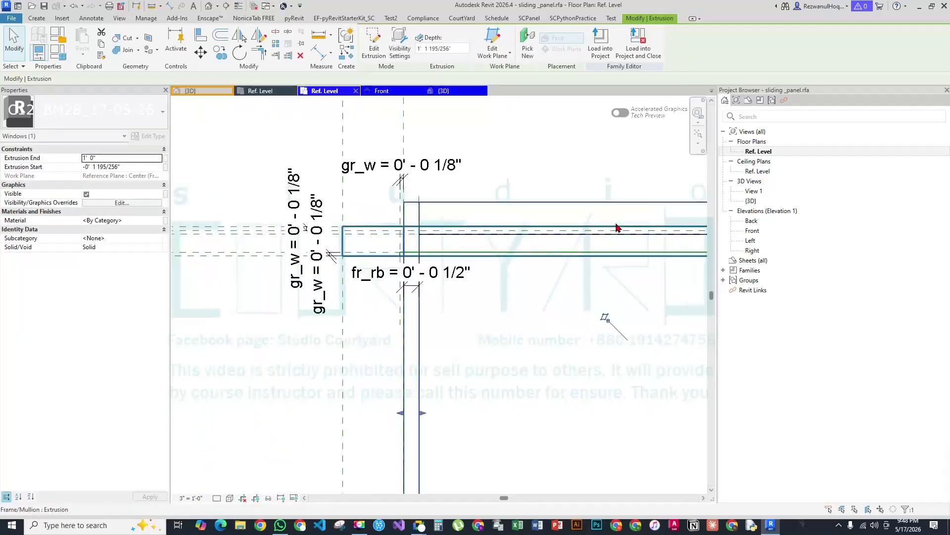
Align and lock both faces of the new extrusion to the frame's front and back faces, and open the 3D view
key(a)
key(l)
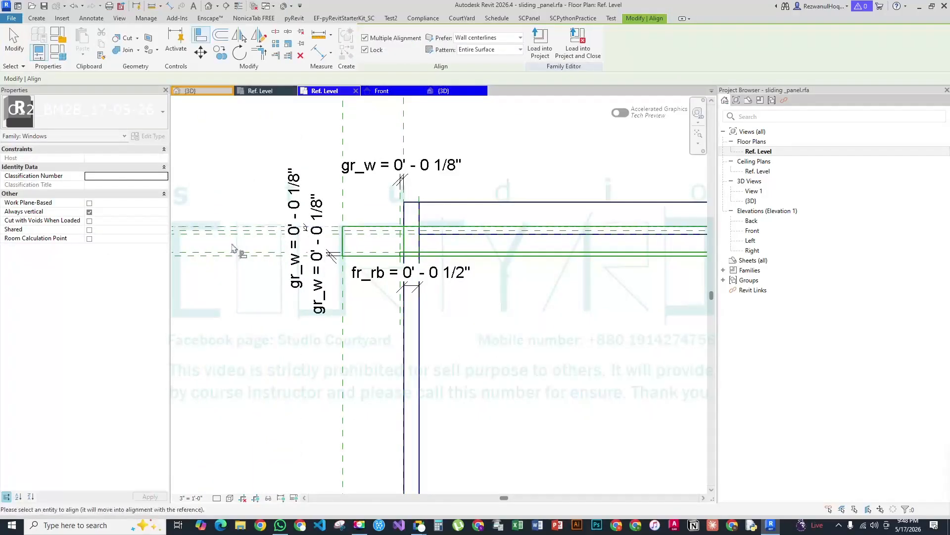
scroll(260, 234, down, 2)
click(569, 237)
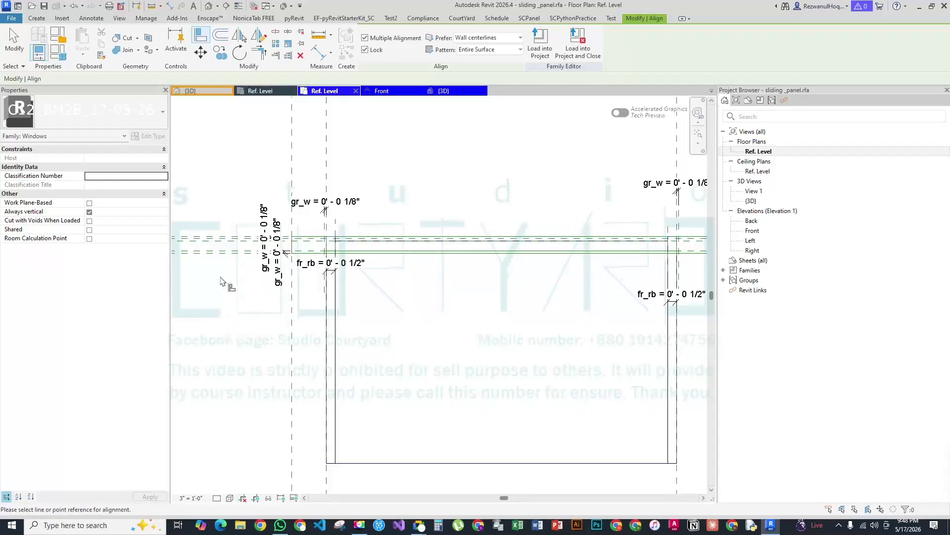
click(463, 462)
key(Escape)
key(Escape)
scroll(336, 239, up, 4)
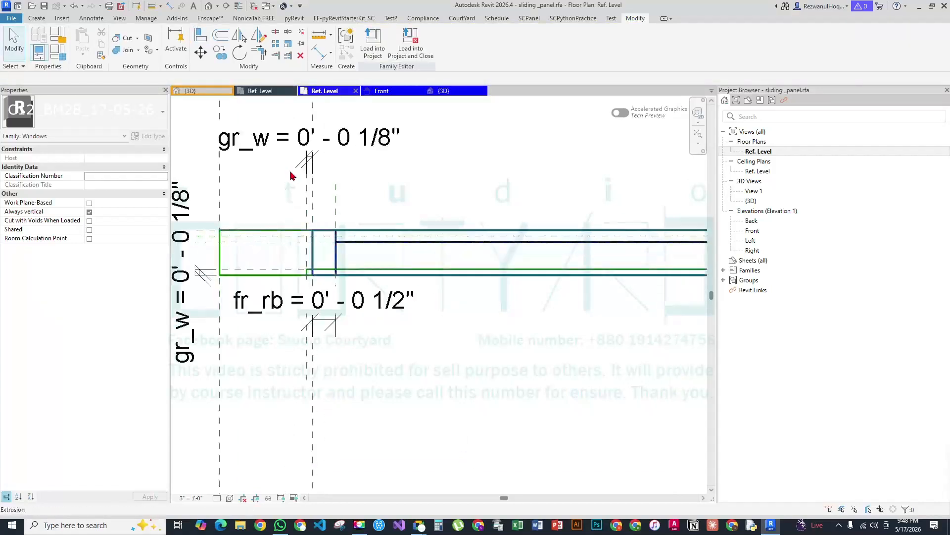
click(210, 6)
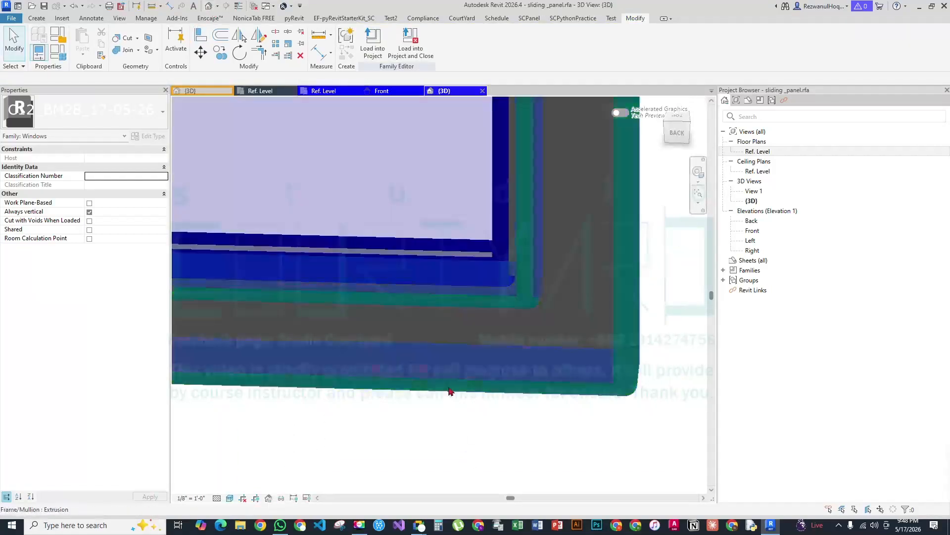
Examine the inner border extrusion's fit between frame and glass in 3D from the back, side and front
shift+middle_drag(451, 345, 495, 268)
click(509, 322)
shift+middle_drag(509, 322, 596, 312)
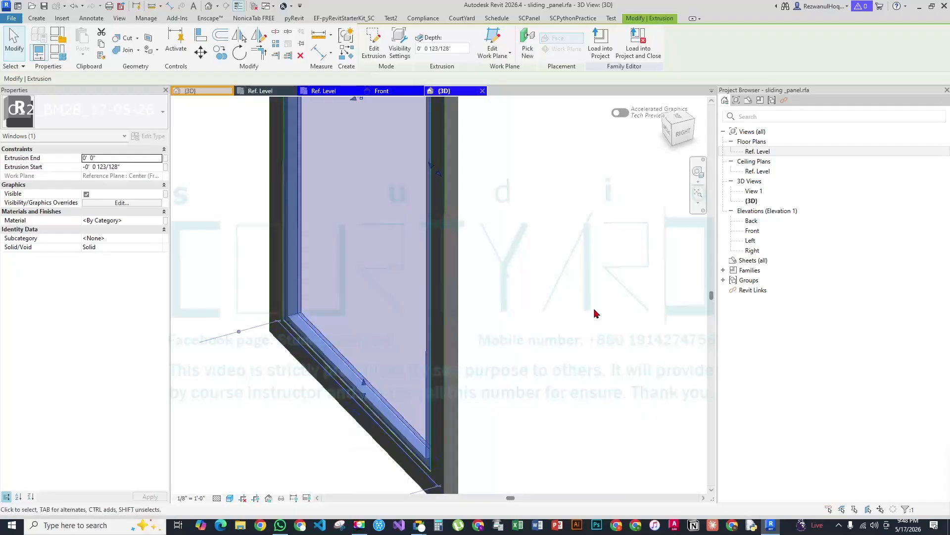
click(596, 311)
shift+middle_drag(283, 386, 433, 335)
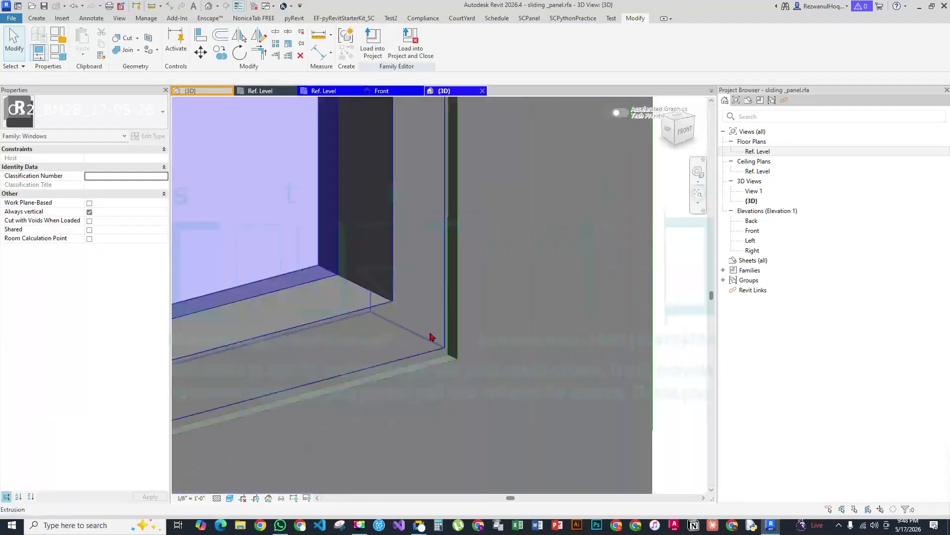
scroll(520, 302, down, 3)
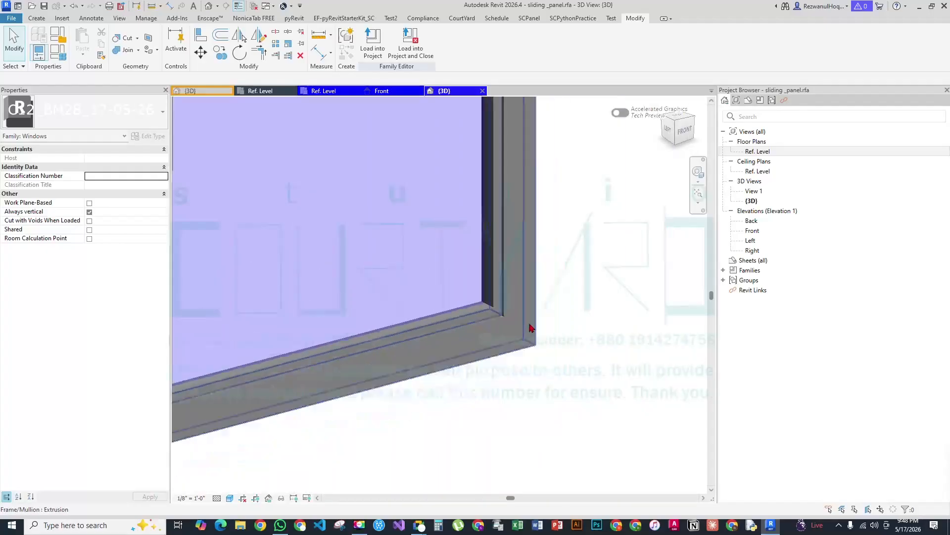
click(471, 309)
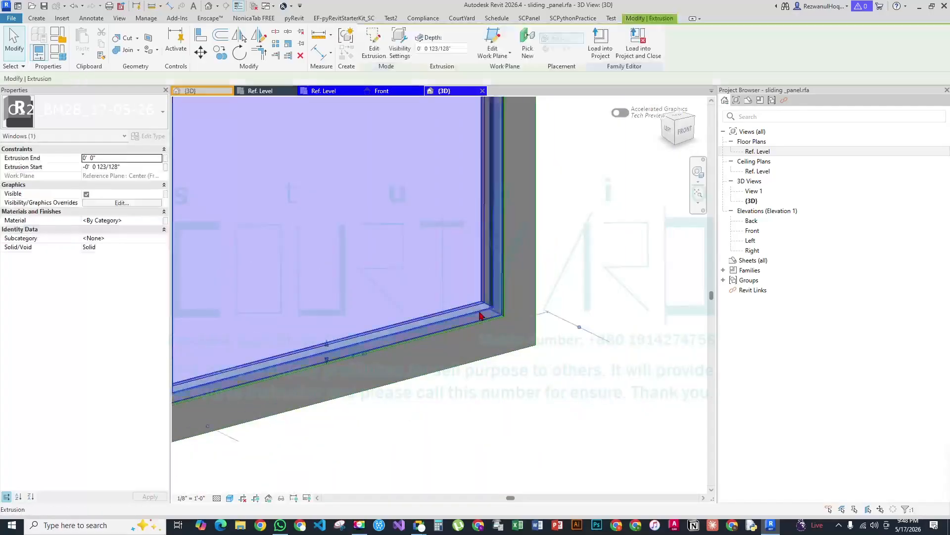
click(541, 378)
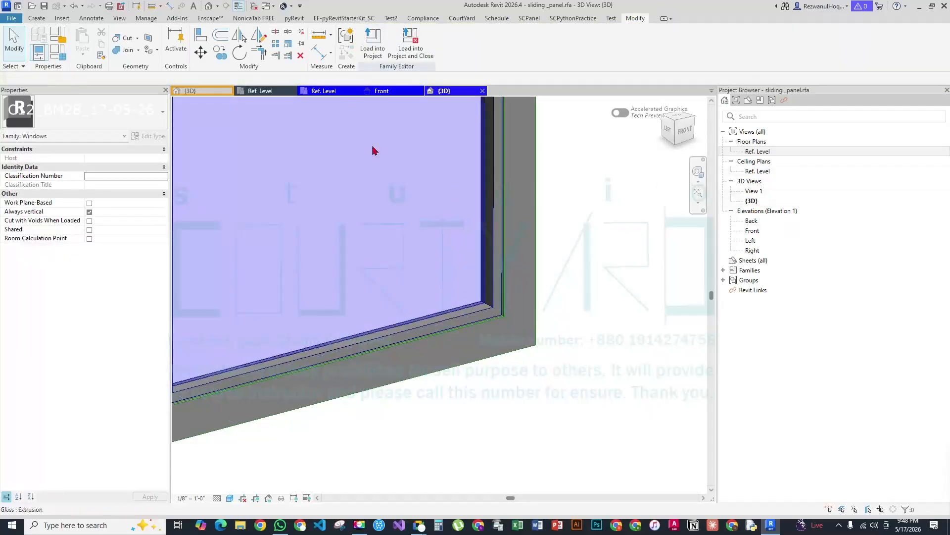
Examine the border extrusion's lower corner from the back in 3D, comparing its edges with the frame and glass
scroll(512, 387, down, 5)
shift+middle_drag(473, 403, 690, 420)
scroll(388, 351, up, 8)
click(318, 419)
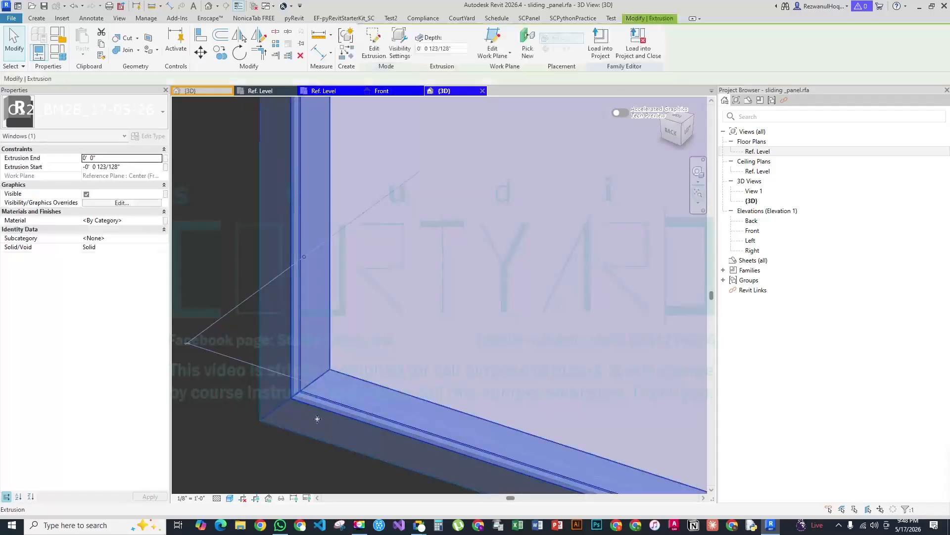
shift+middle_drag(318, 425, 284, 431)
key(Escape)
scroll(446, 248, up, 3)
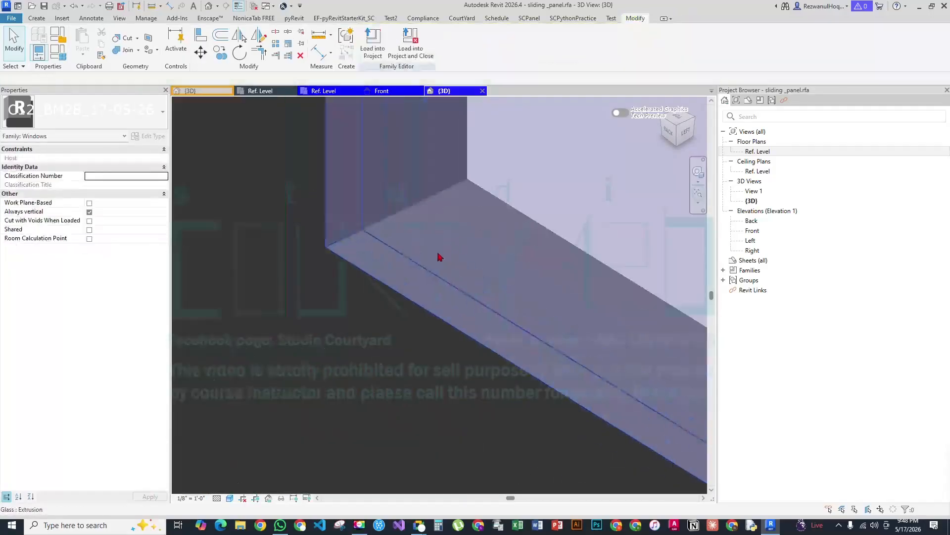
click(424, 213)
scroll(344, 278, down, 3)
key(Escape)
click(359, 295)
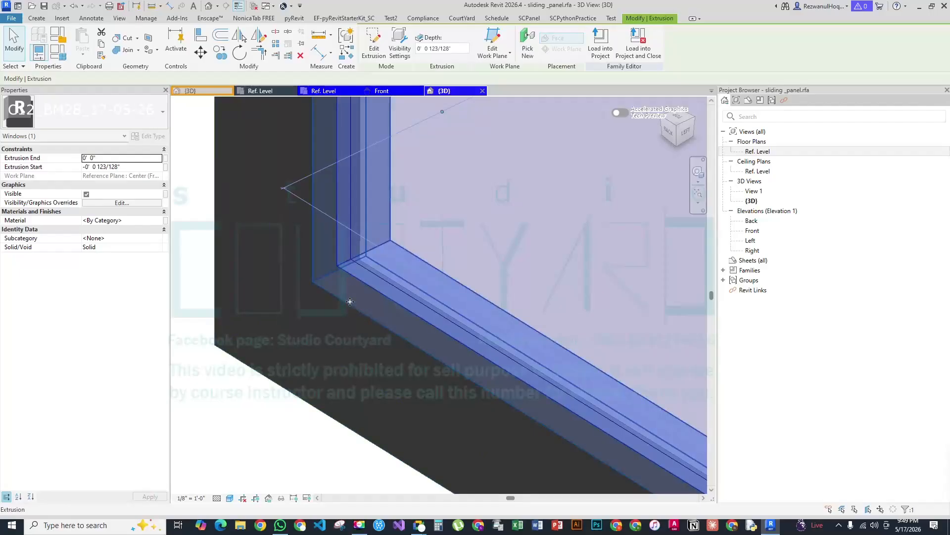
Open the Ref. Level plan and check the border extrusion and glass outlines at the fr_rb reference plane
double_click(756, 151)
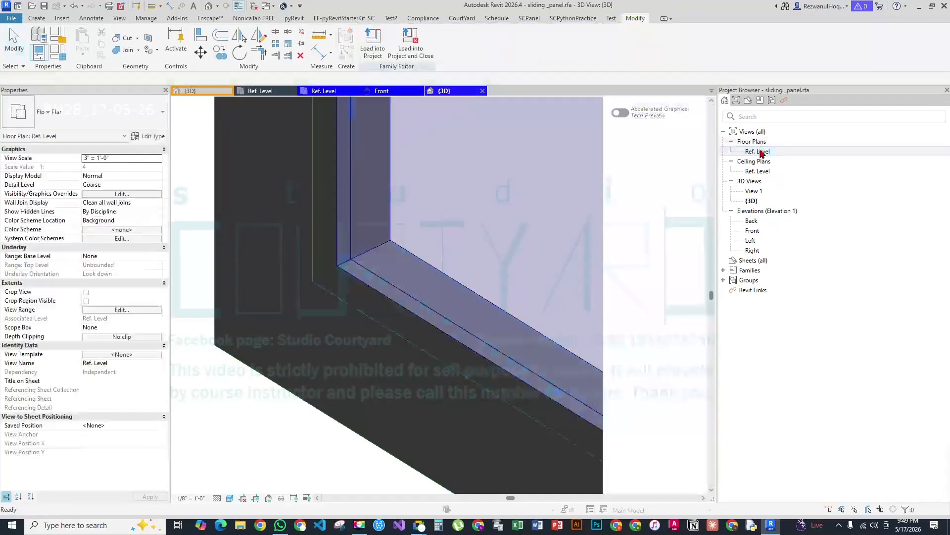
scroll(362, 250, up, 3)
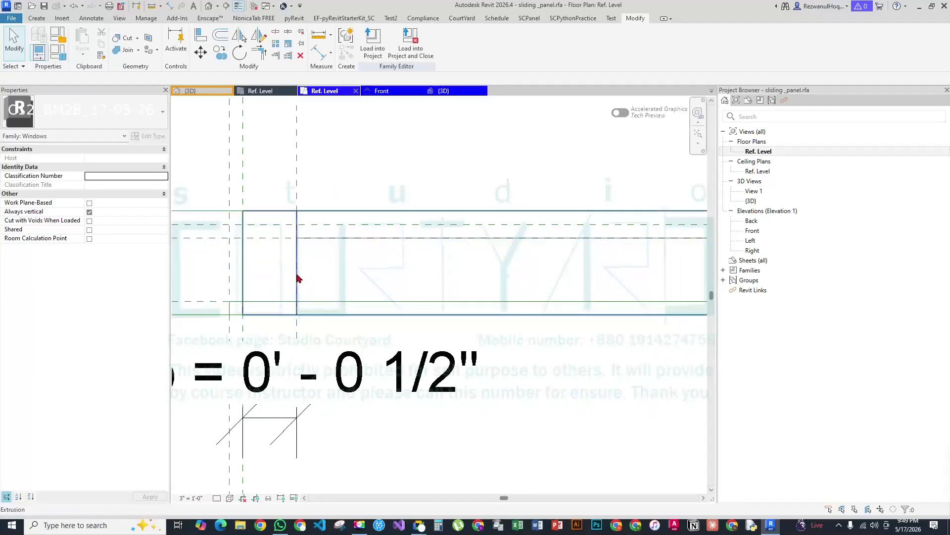
scroll(256, 312, down, 3)
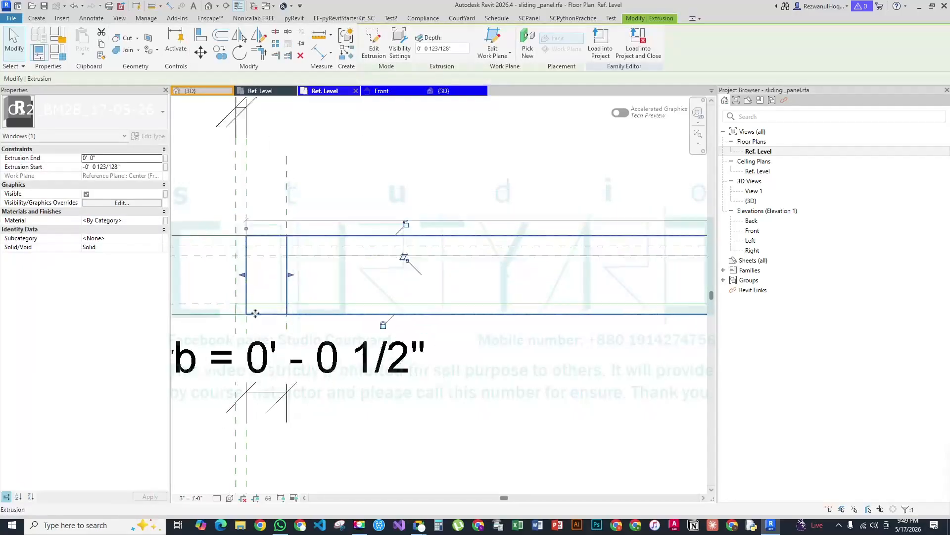
key(Escape)
click(283, 288)
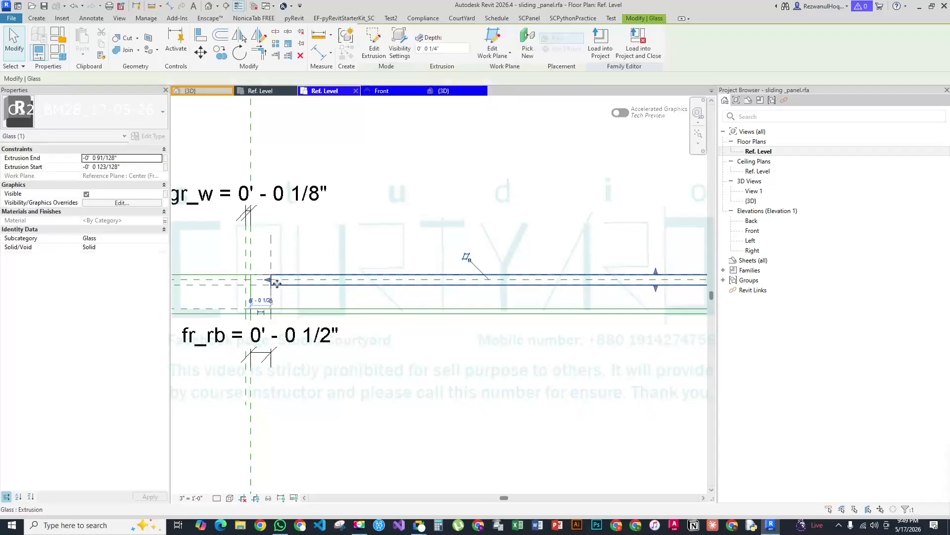
scroll(263, 283, up, 3)
key(Escape)
Check which outline belongs to the border extrusion and turn off the thin lines display in the plan
click(418, 350)
scroll(329, 314, up, 2)
click(304, 307)
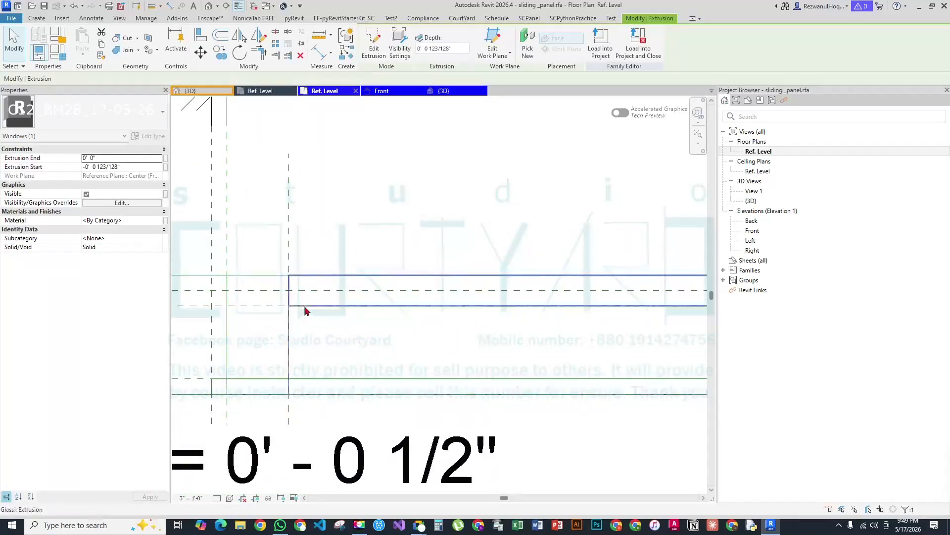
click(374, 210)
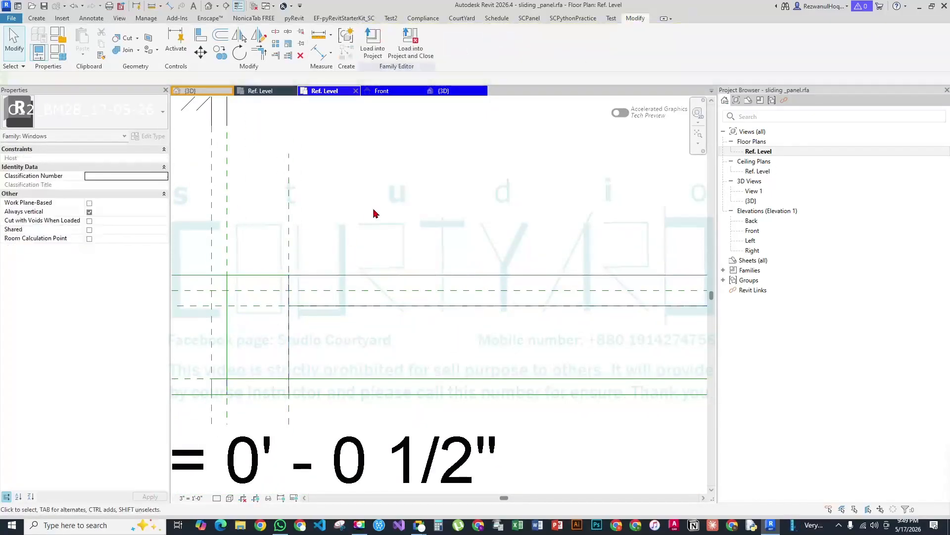
click(233, 4)
scroll(327, 269, down, 3)
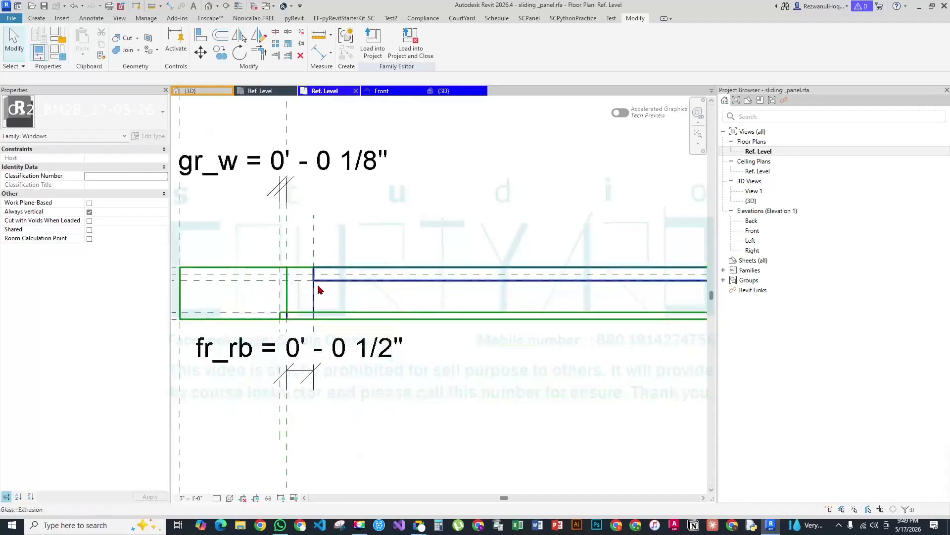
Try stretching the glass's left end slightly inward from the fr_rb reference plane, and undo the change
click(312, 304)
key(Escape)
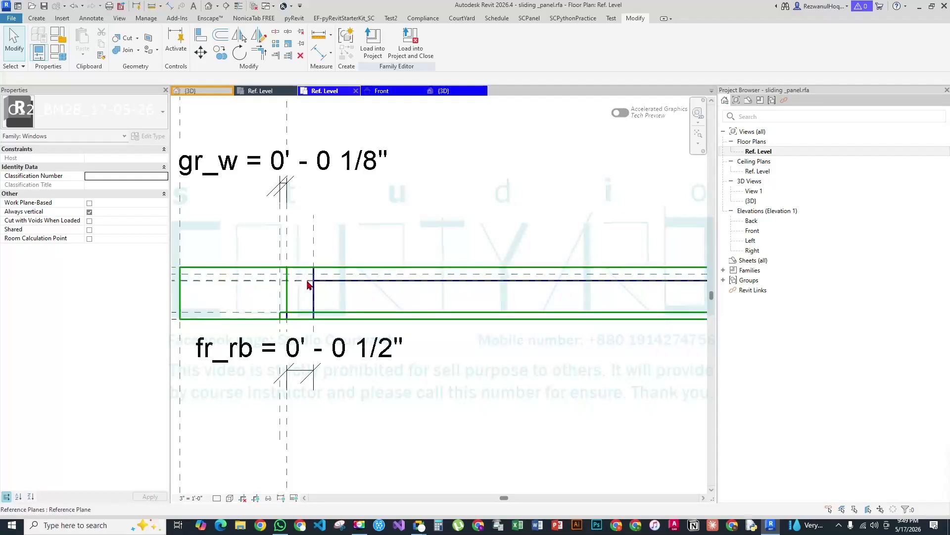
click(315, 311)
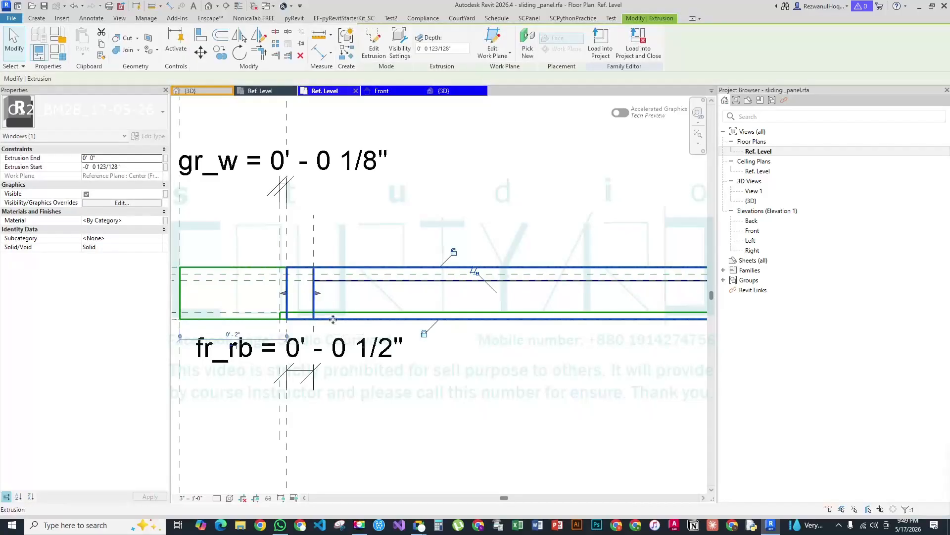
click(317, 281)
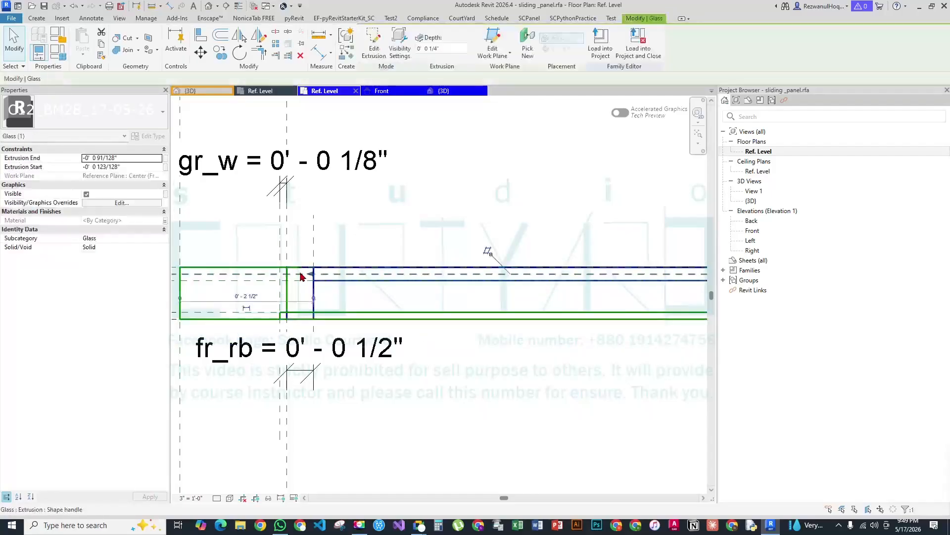
scroll(302, 275, up, 5)
mouse_move(338, 280)
mouse_down()
mouse_move(315, 279)
mouse_move(351, 280)
mouse_up()
key(Escape)
key(ctrl+z)
key(ctrl+z)
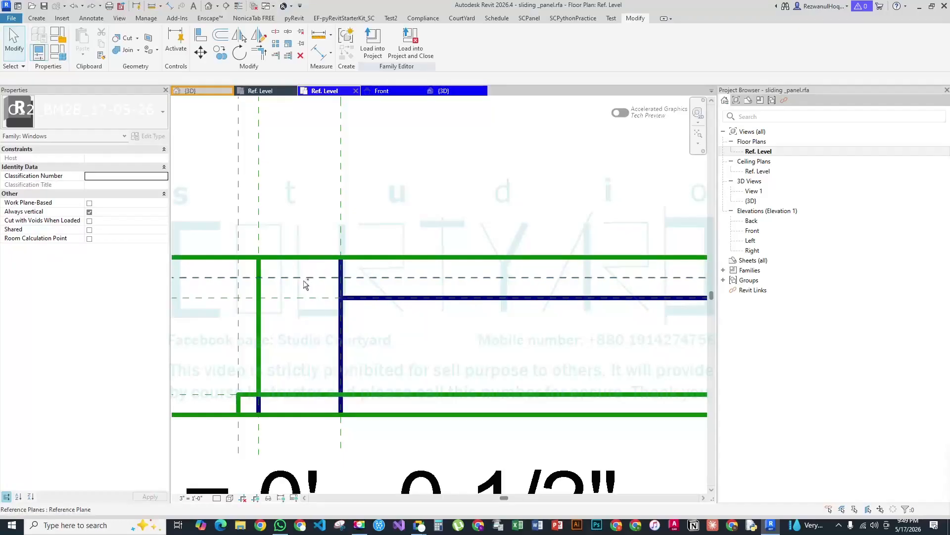
Try stretching the glass's left end inward to about 185/256" from the frame's inner edge, and undo it
click(343, 329)
key(Escape)
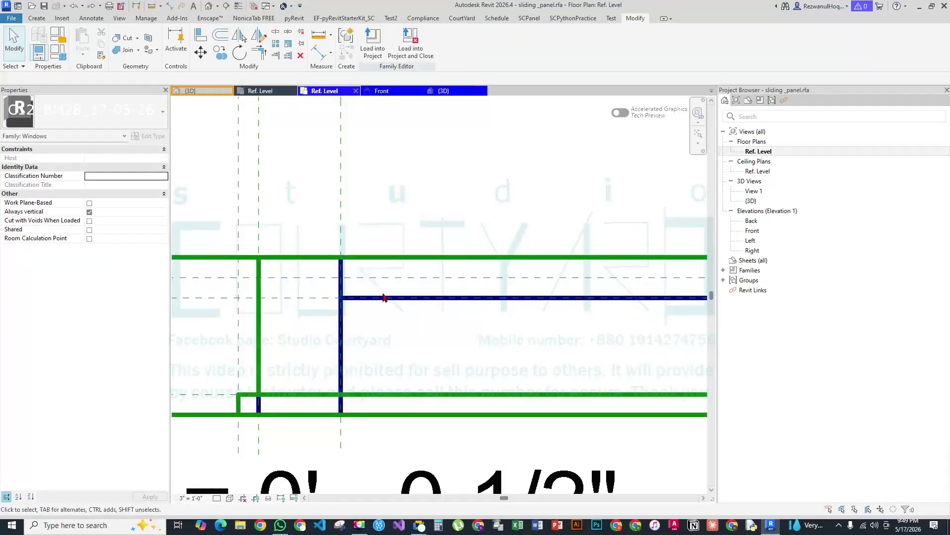
key(Tab)
click(372, 263)
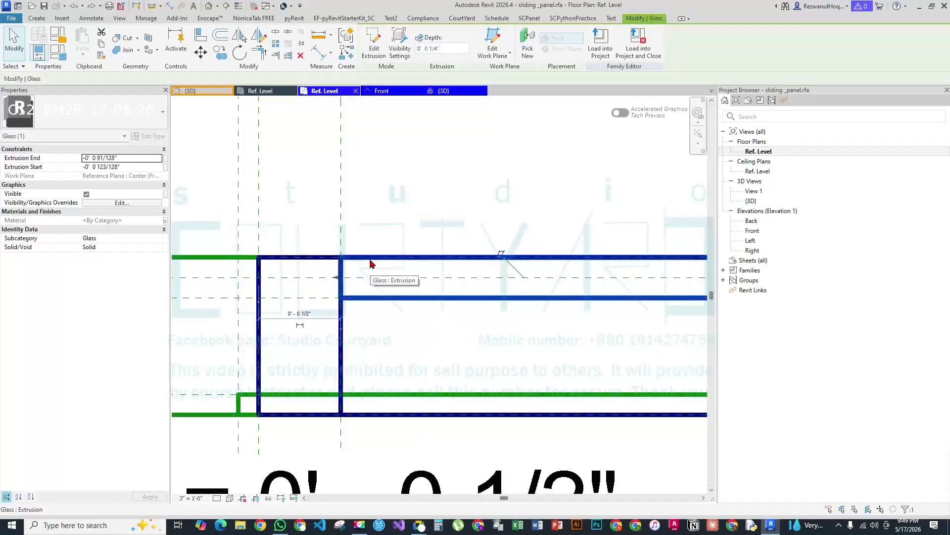
drag(338, 280, 376, 280)
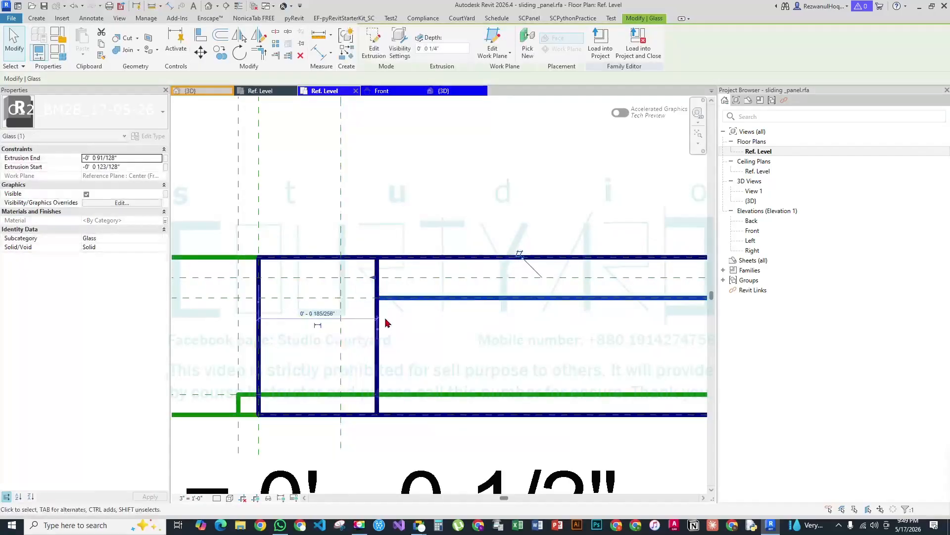
key(ctrl+z)
Try stretching the glass's left end outward to 2 1/8" from the frame's outer edge, and undo it
scroll(297, 322, down, 3)
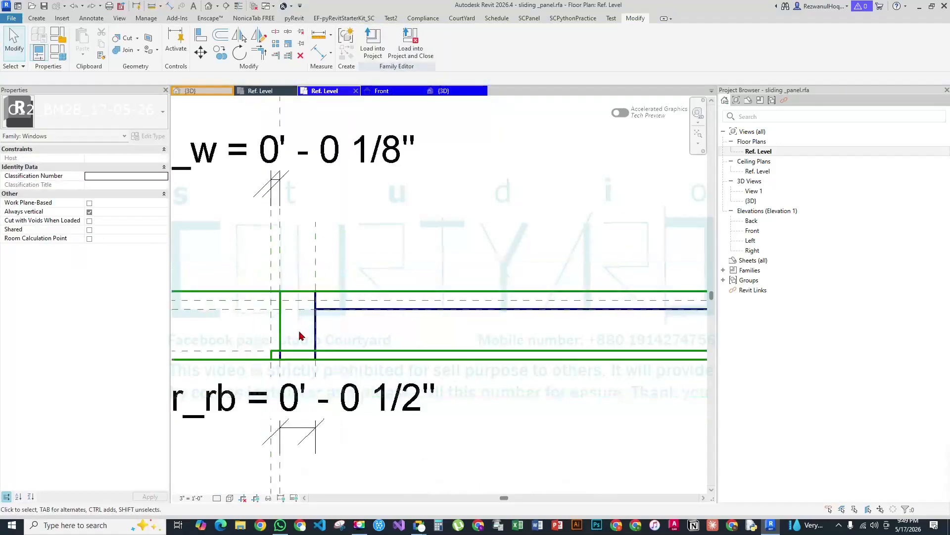
scroll(346, 290, down, 2)
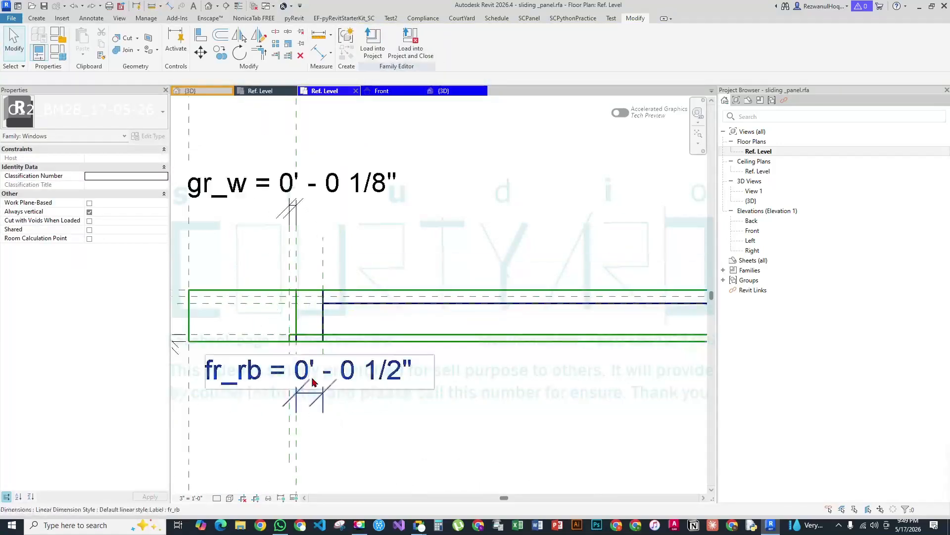
click(322, 301)
drag(323, 301, 303, 300)
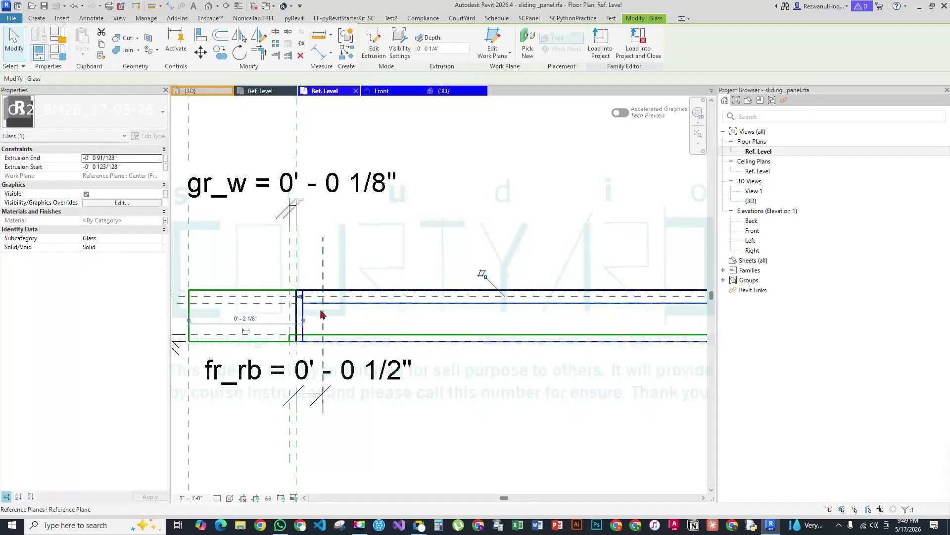
key(ctrl+z)
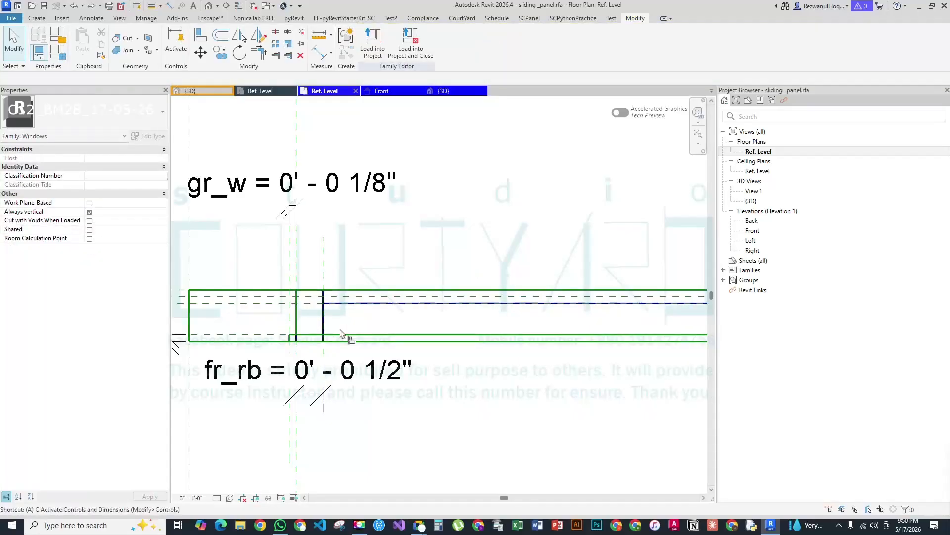
Align and lock the border extrusion's inner side faces to the fr_rb reference planes in the plan
key(l)
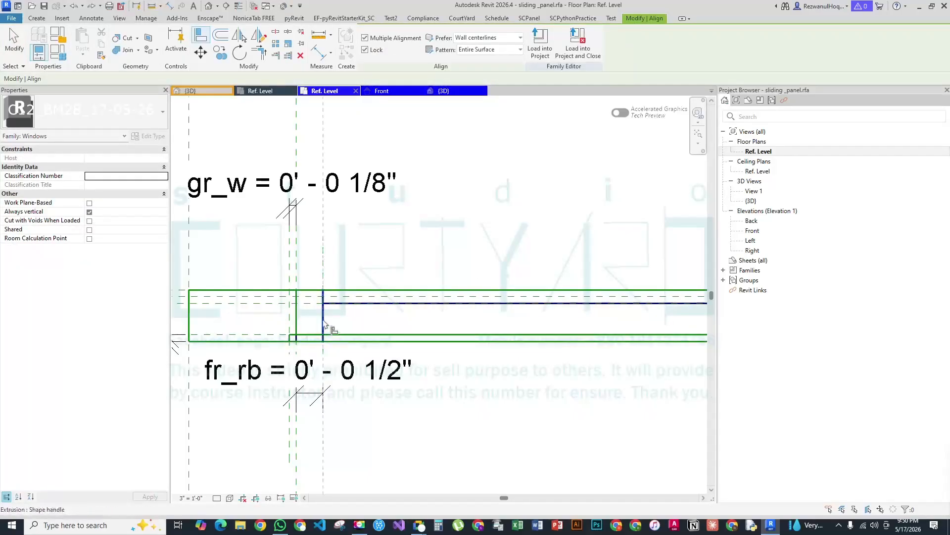
scroll(342, 341, down, 4)
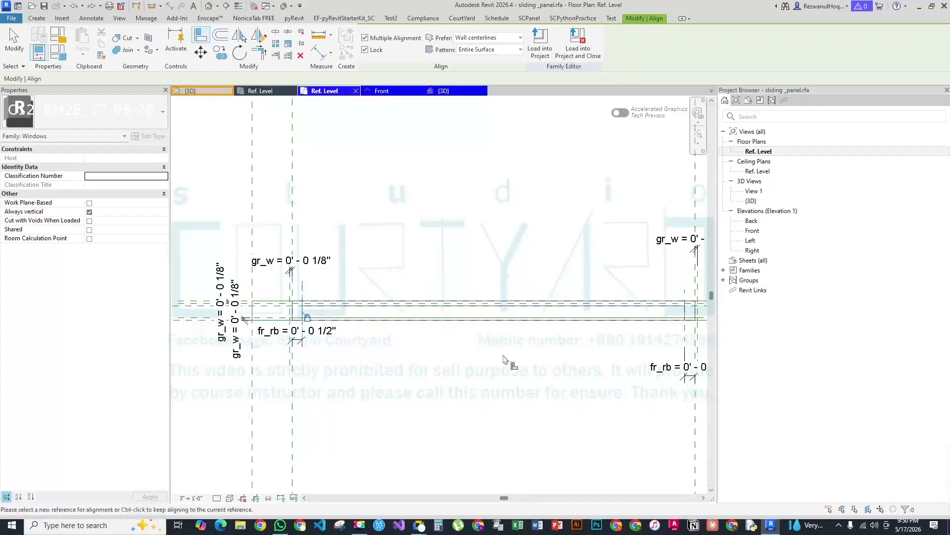
middle_drag(343, 339, 337, 338)
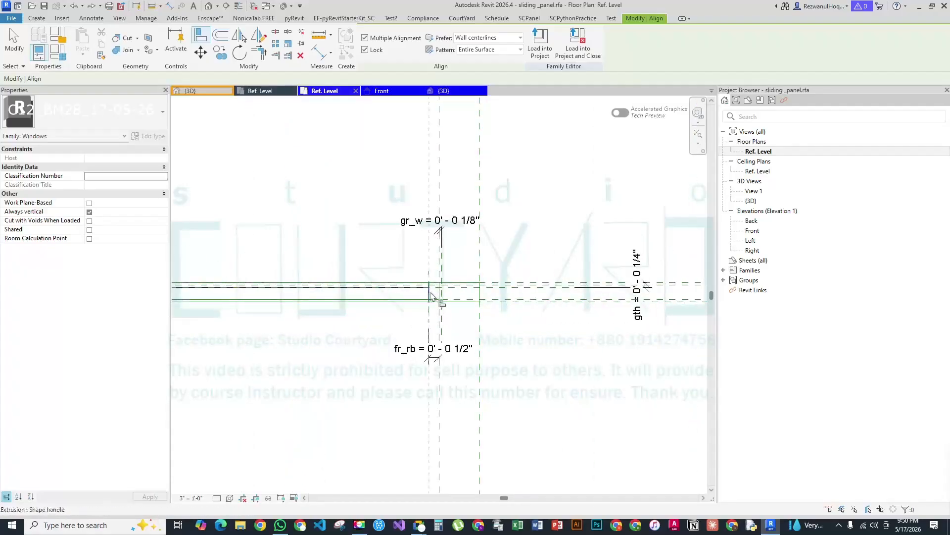
key(Escape)
Set the fr_rb dimension to 1/4" and check the border extrusion and glass at the frame's left side
scroll(448, 373, up, 2)
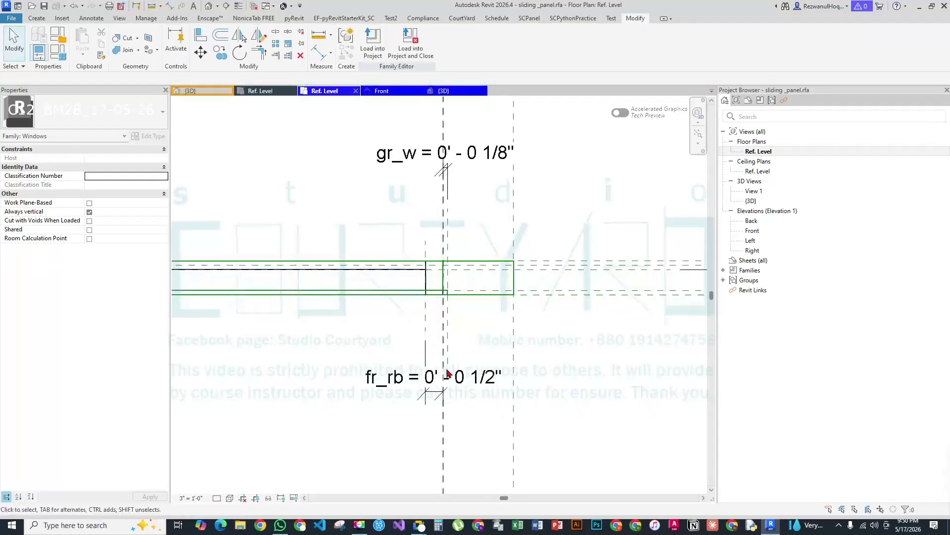
click(448, 374)
click(451, 383)
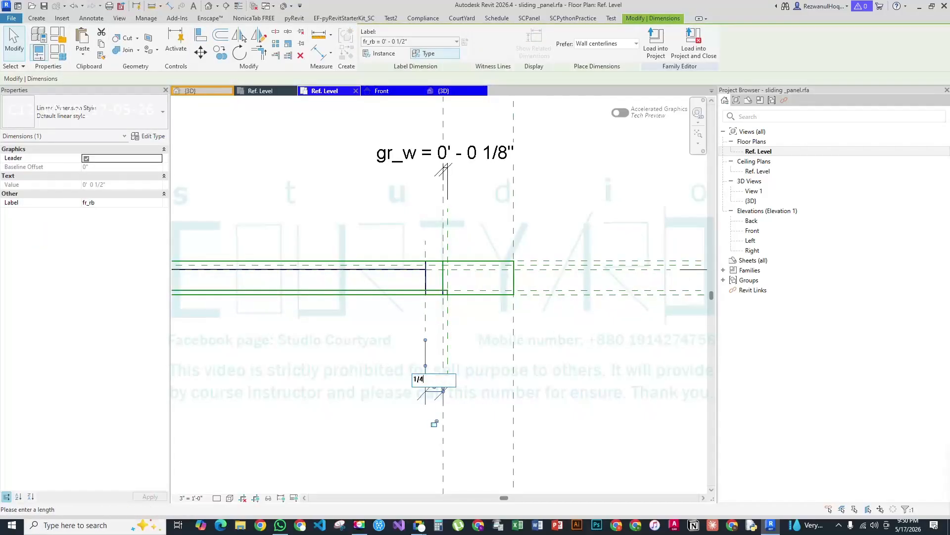
text(1/4")
key(Return)
middle_drag(547, 355, 705, 372)
scroll(577, 325, down, 3)
scroll(270, 330, up, 3)
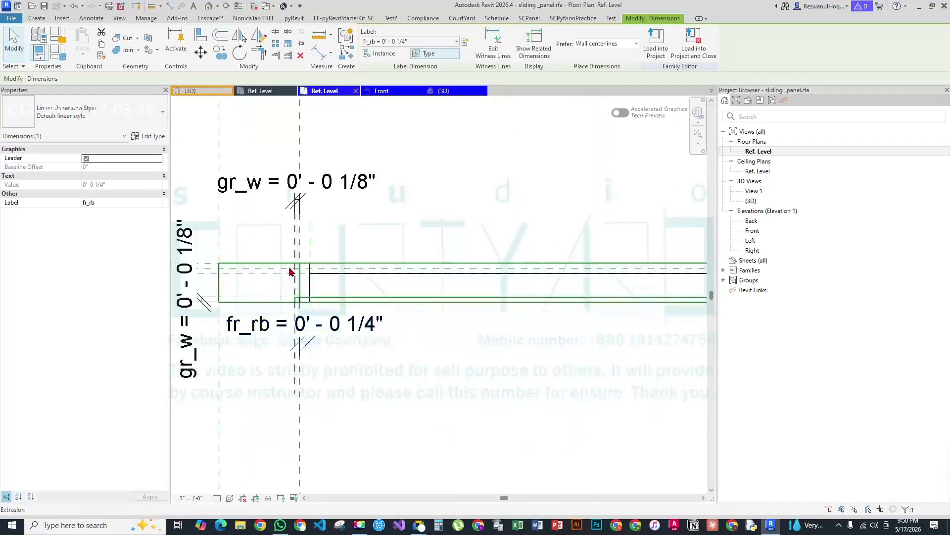
scroll(322, 272, up, 2)
key(Escape)
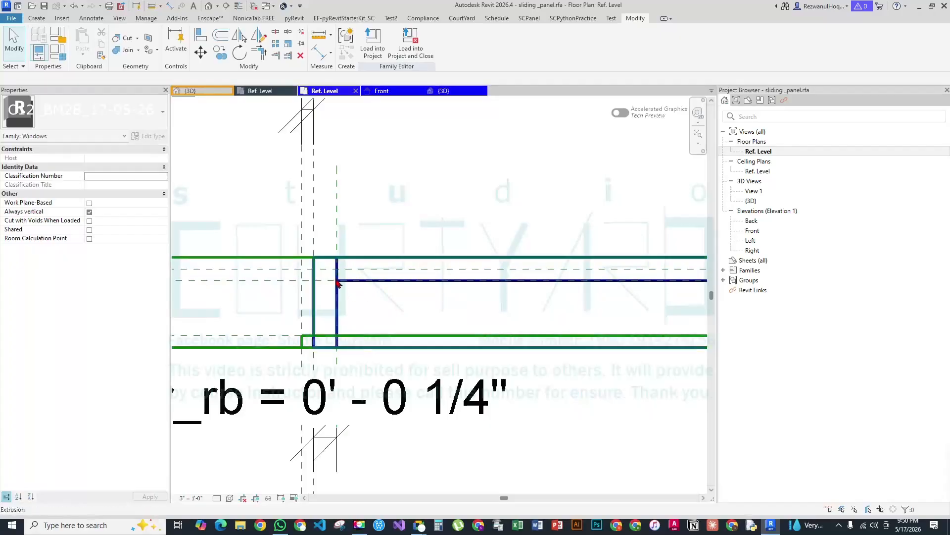
Set the fr_rb dimension at the frame's left side to 1/2" in the plan
click(353, 284)
scroll(289, 313, down, 2)
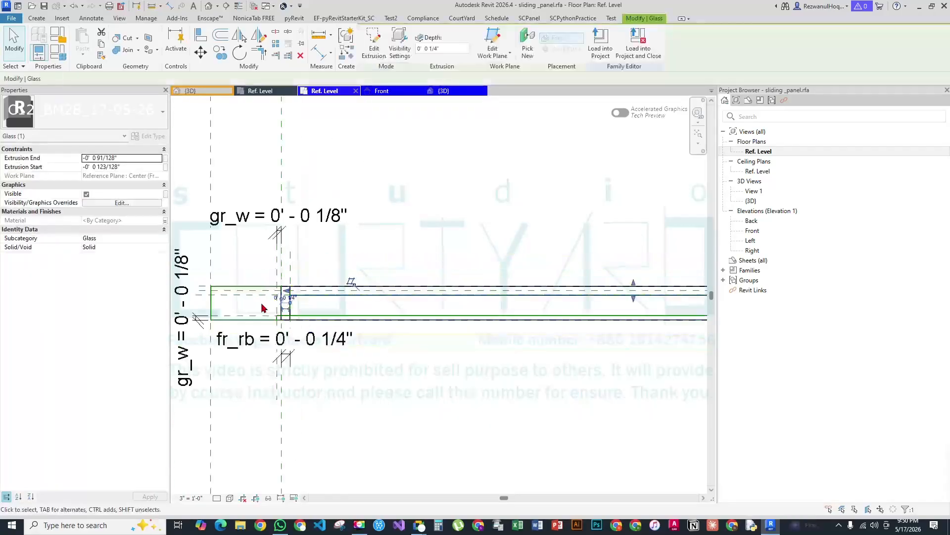
scroll(329, 334, up, 2)
click(374, 342)
click(265, 351)
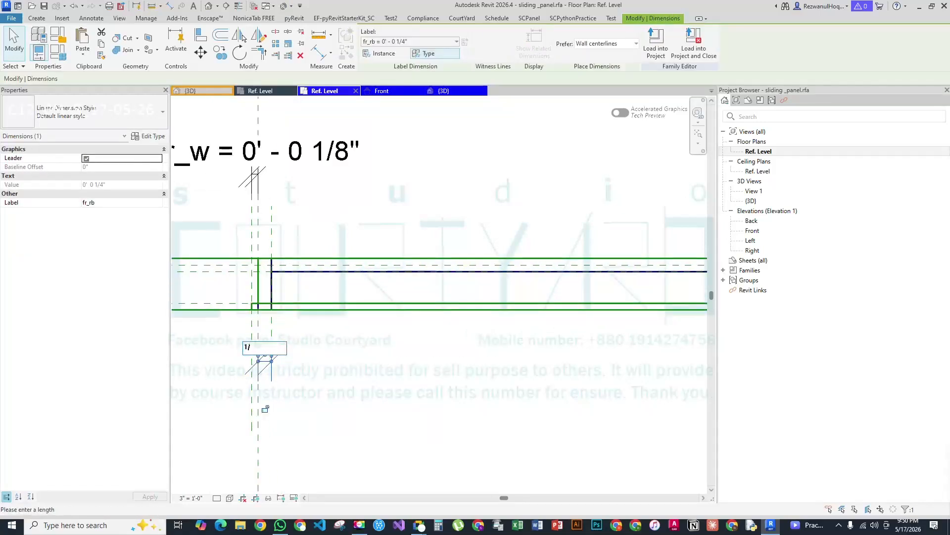
key(Return)
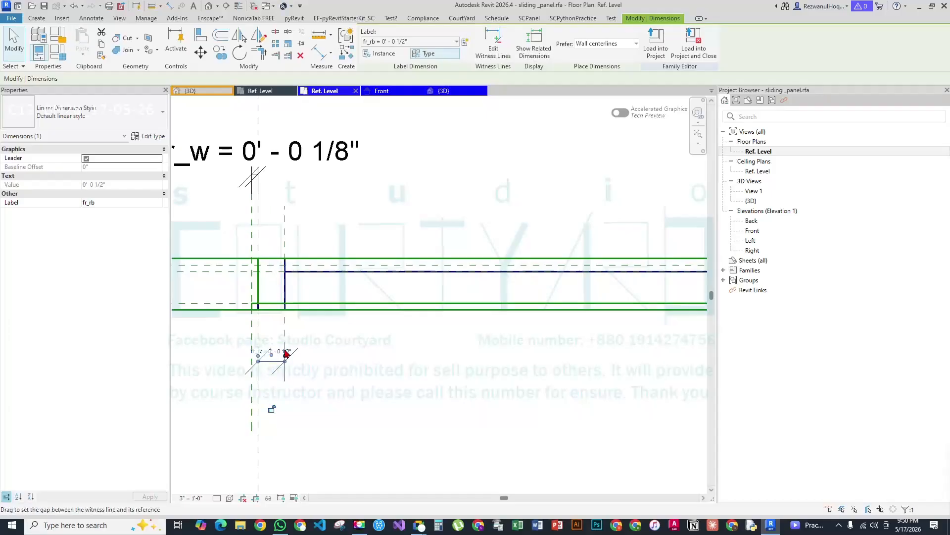
click(406, 352)
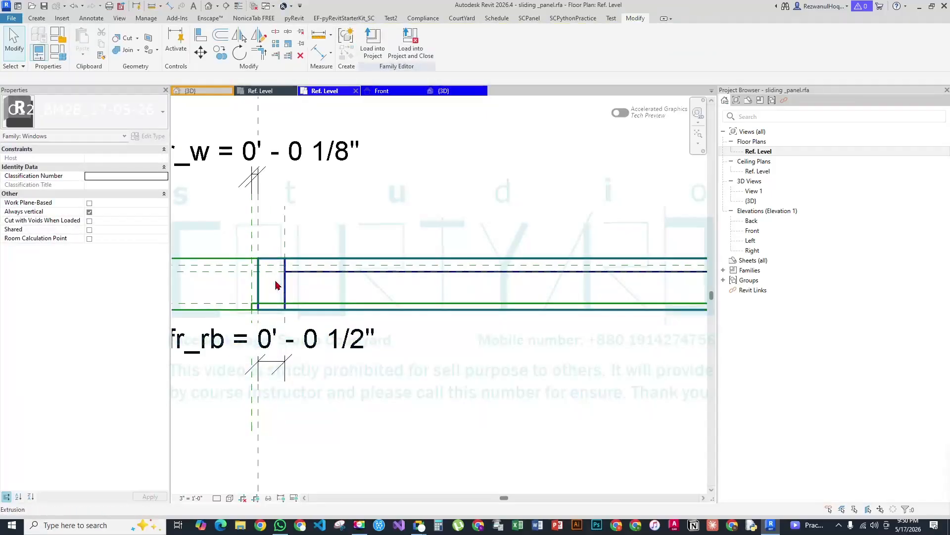
Examine the groove void and the frame extrusion against the border extrusion at both sides of the panel in the plan
scroll(253, 263, up, 3)
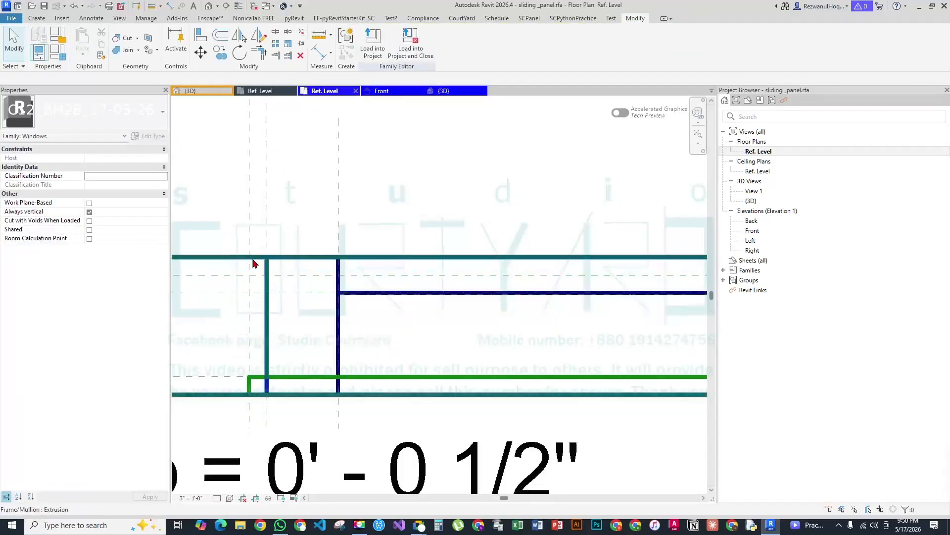
click(258, 397)
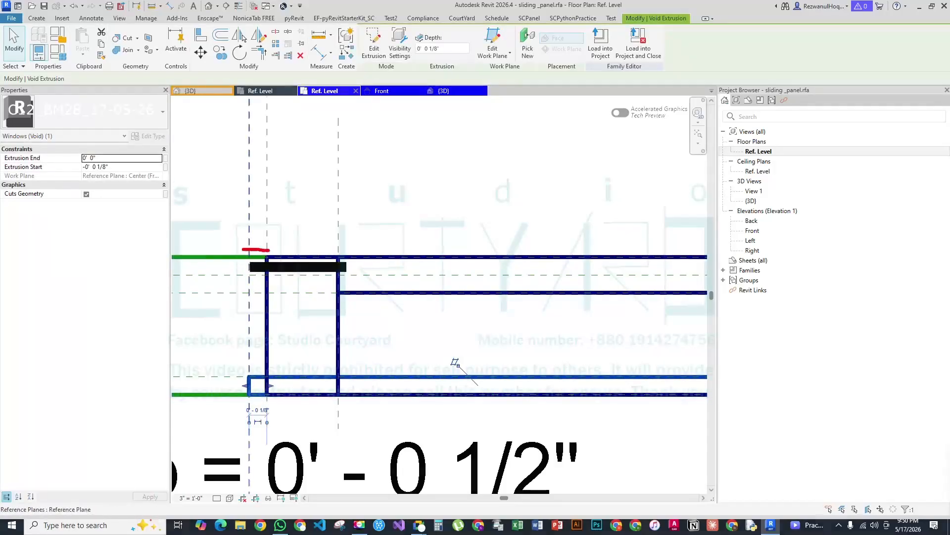
key(Escape)
key(Escape)
scroll(253, 286, down, 7)
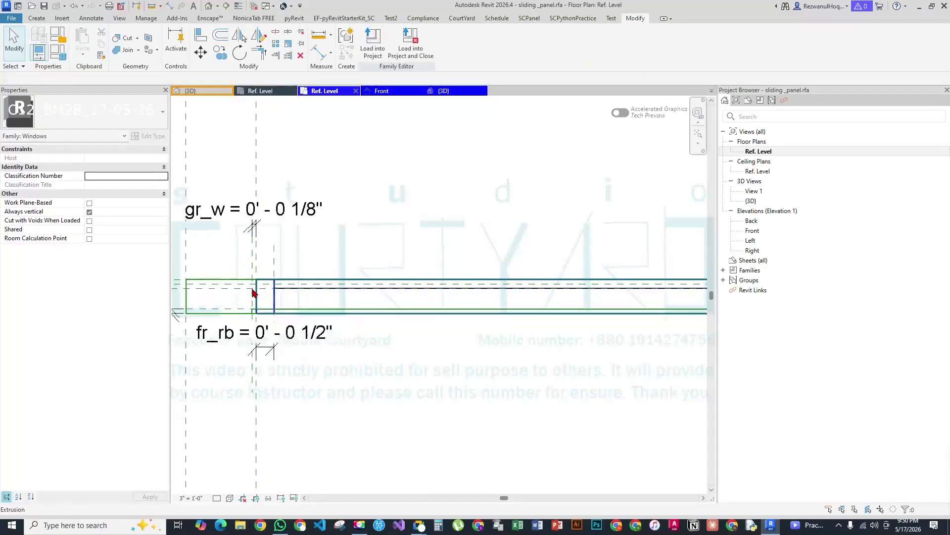
scroll(510, 302, up, 2)
scroll(525, 302, up, 3)
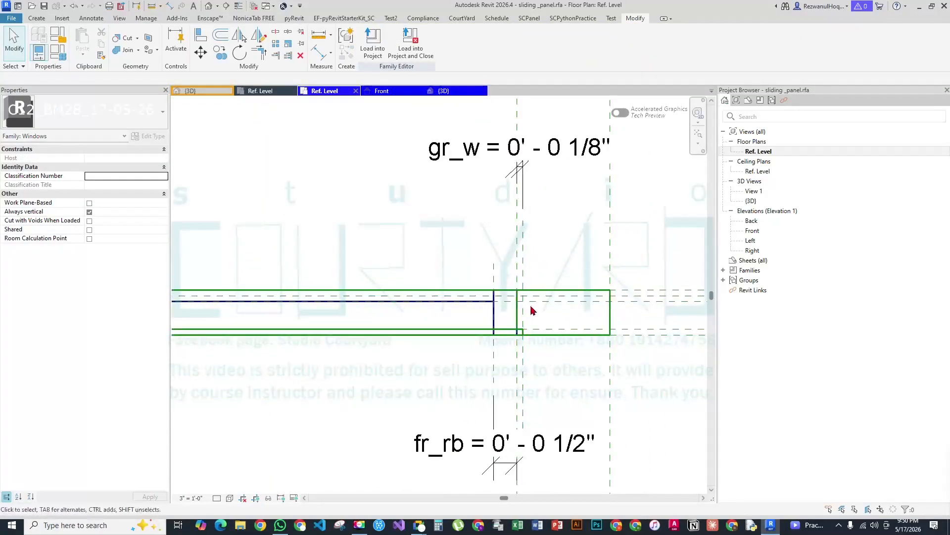
middle_drag(410, 326, 510, 293)
scroll(466, 287, down, 3)
scroll(535, 288, up, 3)
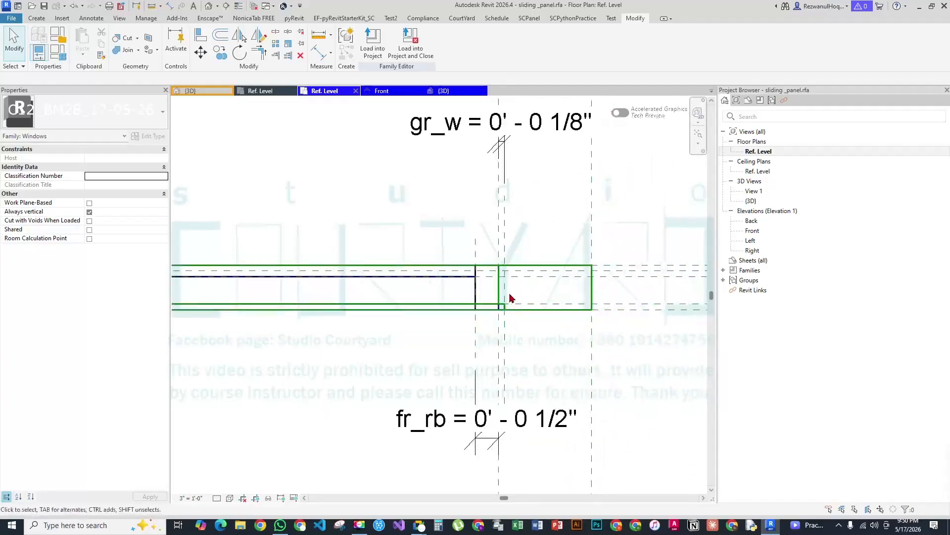
click(567, 311)
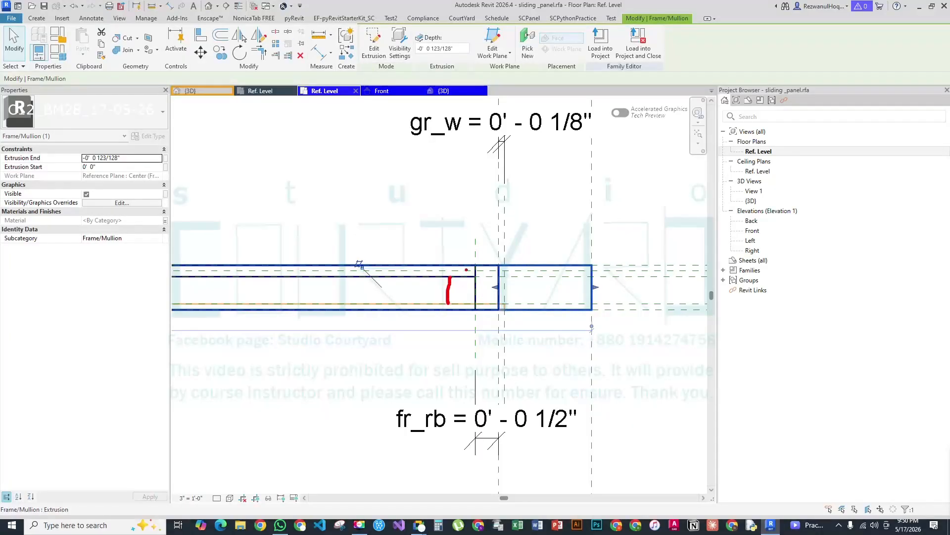
drag(440, 278, 439, 306)
mouse_move(617, 261)
mouse_down()
mouse_move(626, 329)
mouse_move(642, 269)
mouse_move(618, 318)
mouse_up()
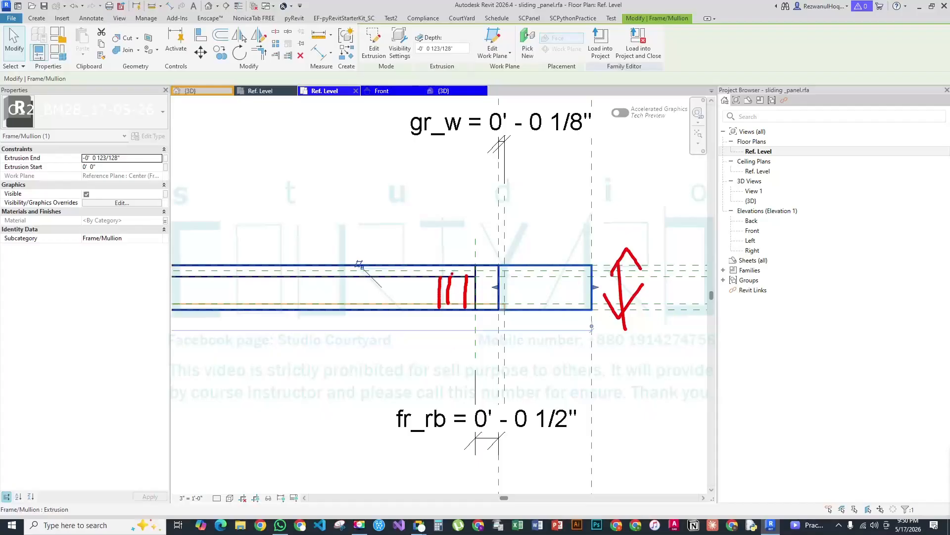
key(Escape)
click(540, 340)
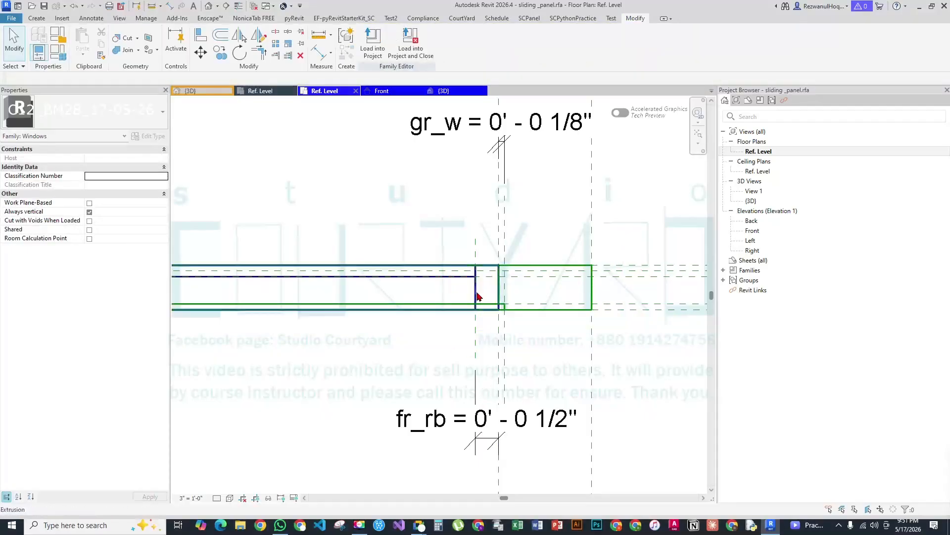
Inspect how the glass's right end meets the border extrusion and its reference planes
scroll(478, 292, up, 5)
scroll(393, 272, down, 4)
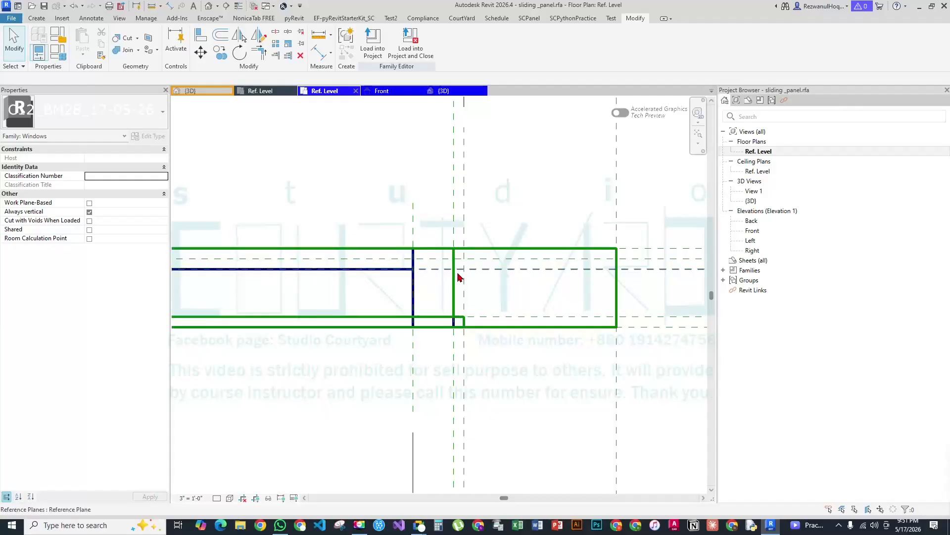
scroll(420, 256, up, 2)
scroll(420, 256, up, 1)
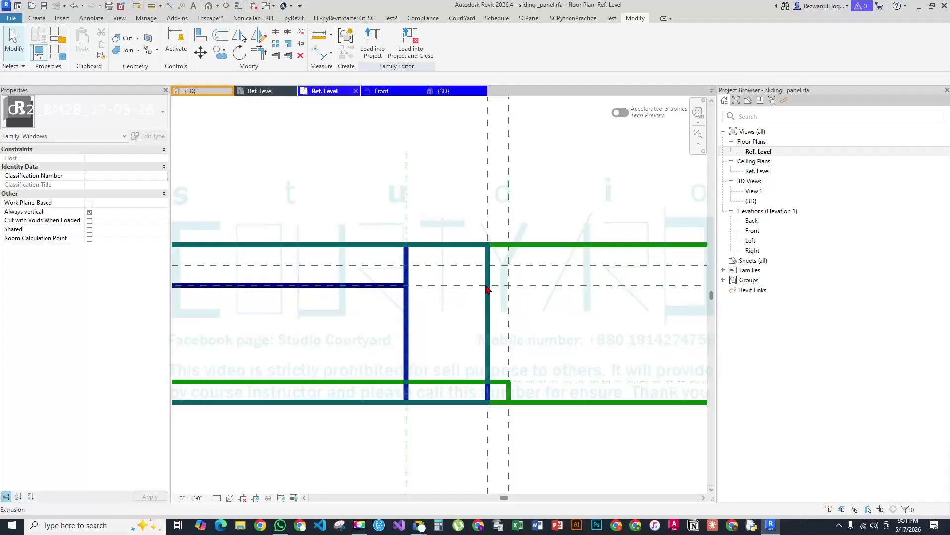
scroll(487, 302, up, 3)
scroll(478, 312, down, 3)
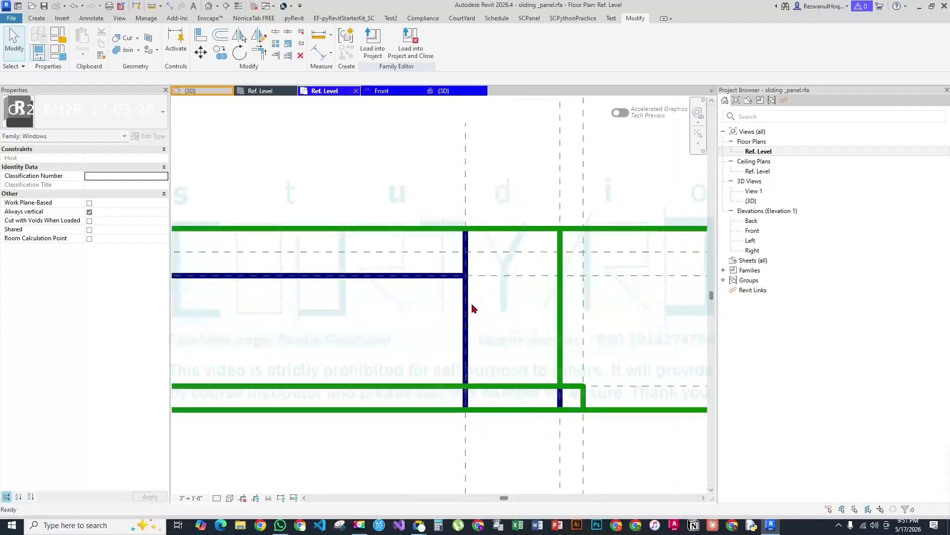
scroll(455, 297, up, 1)
click(437, 273)
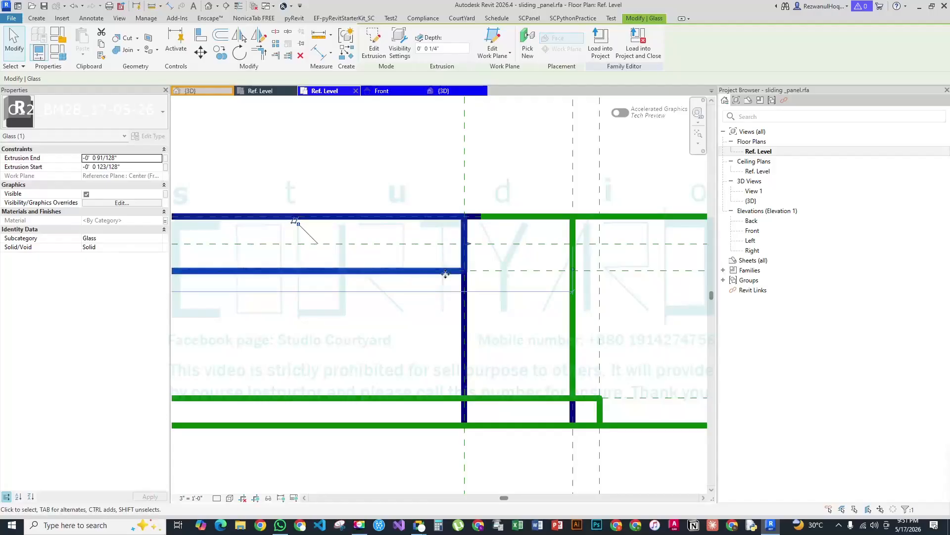
click(445, 261)
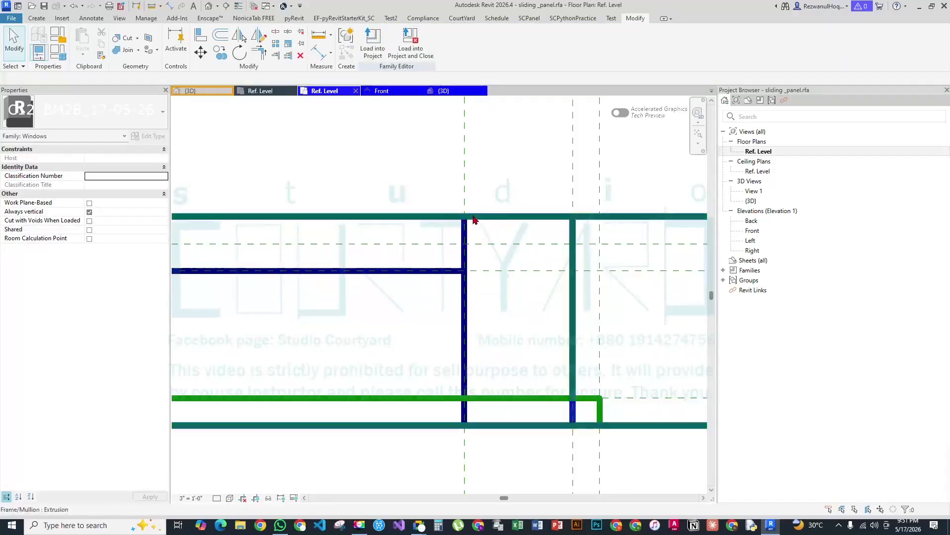
click(451, 274)
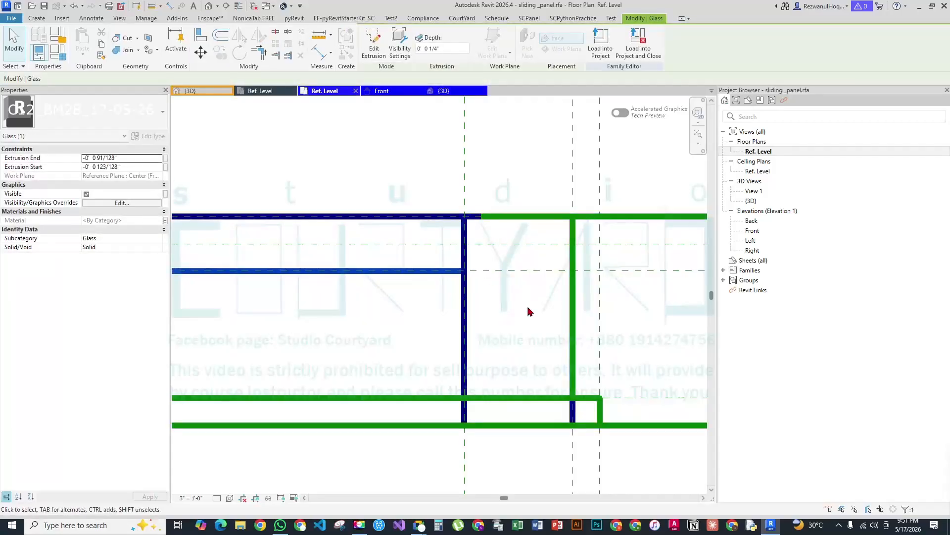
key(Escape)
scroll(556, 288, down, 4)
scroll(556, 288, down, 2)
scroll(335, 335, up, 5)
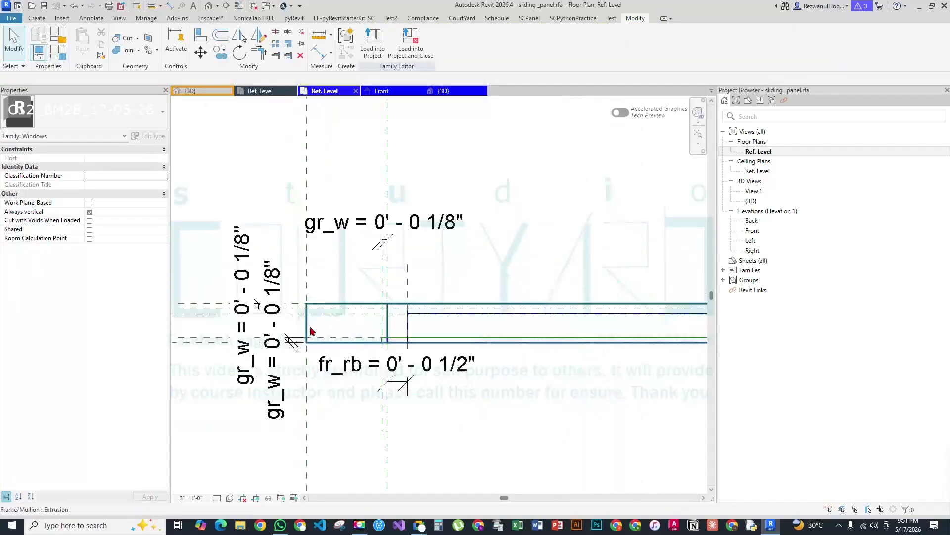
Assign the Frame/Mullion subcategory to the inner border extrusion
middle_drag(468, 353, 308, 280)
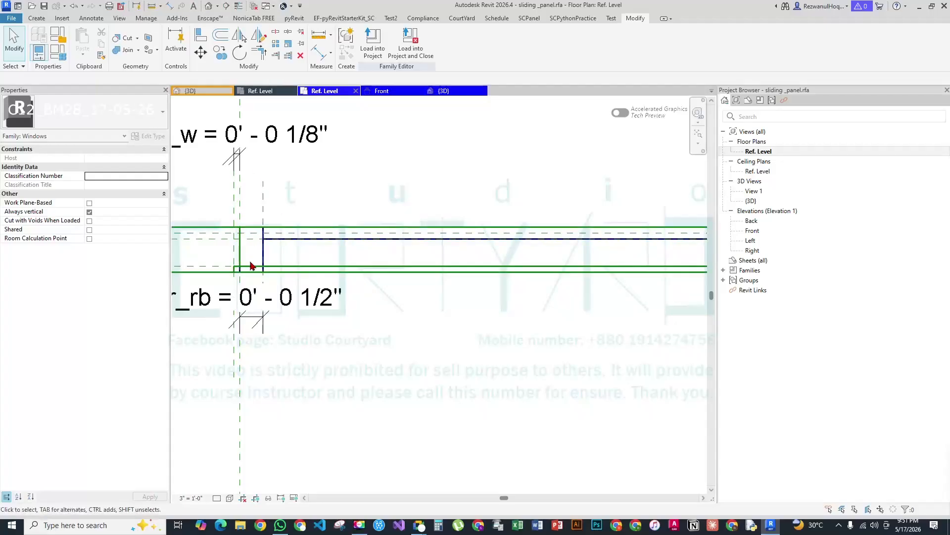
click(242, 252)
click(250, 234)
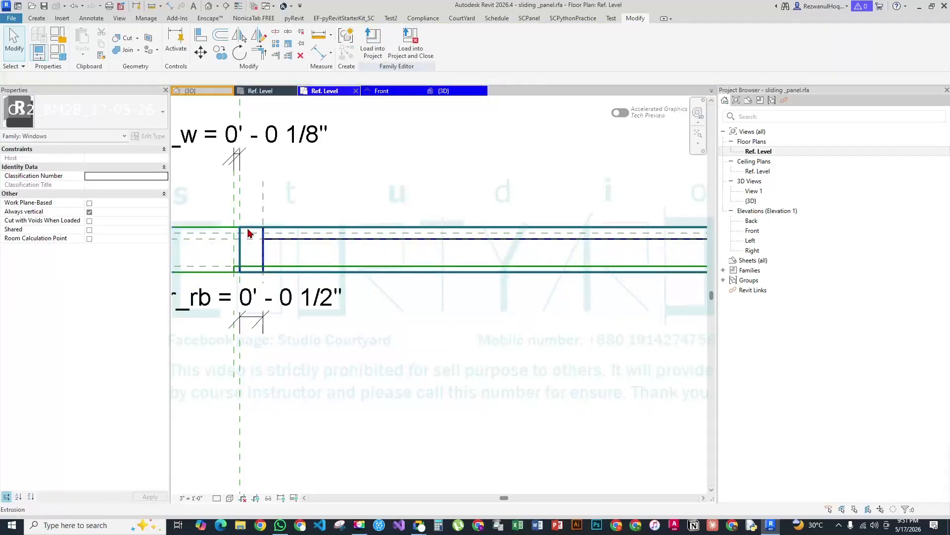
click(248, 229)
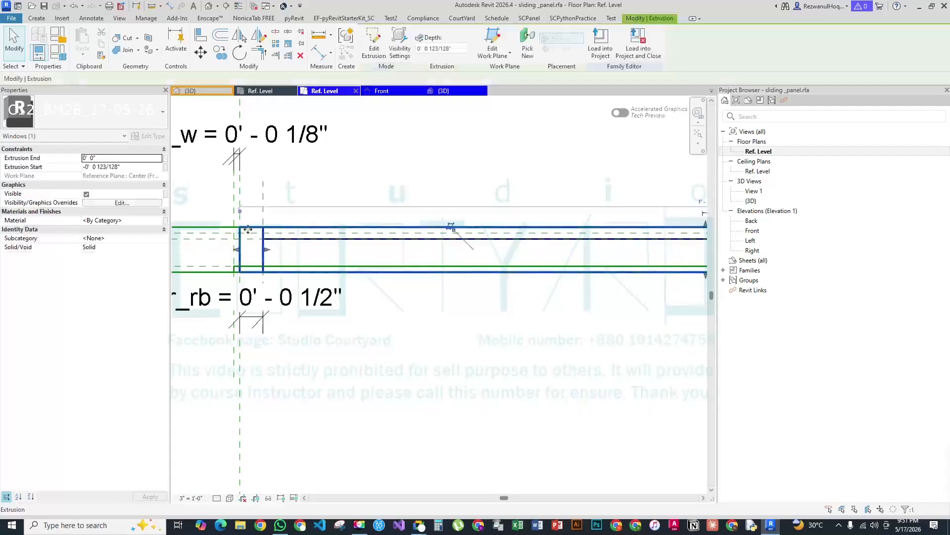
click(166, 220)
key(Escape)
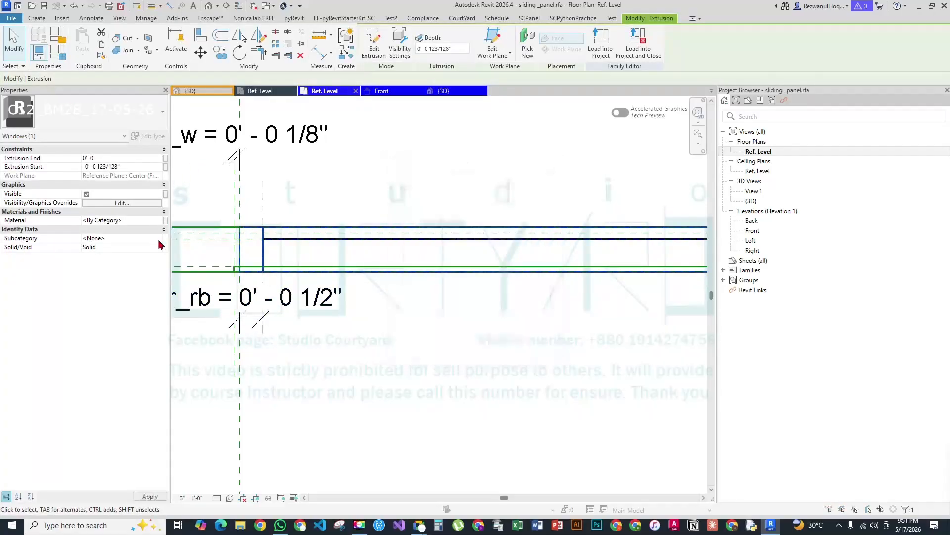
click(160, 243)
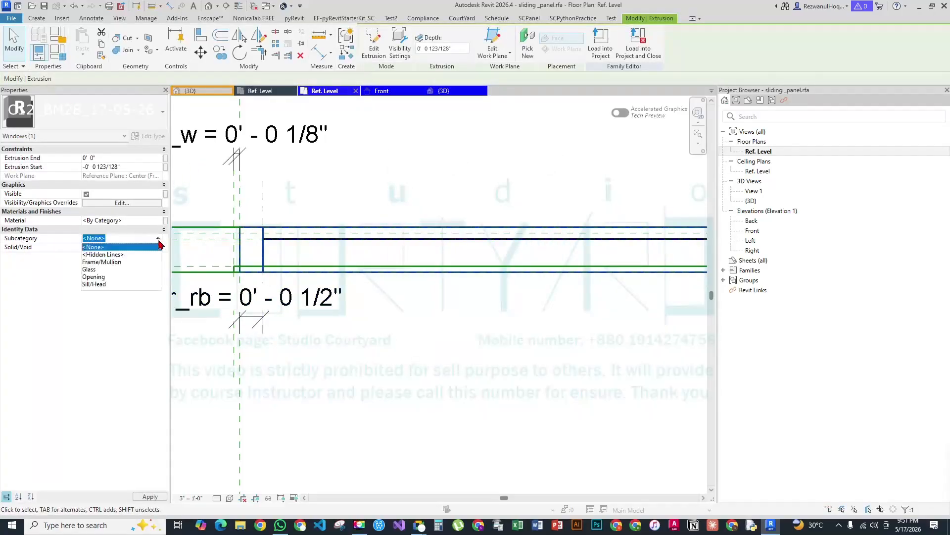
click(91, 263)
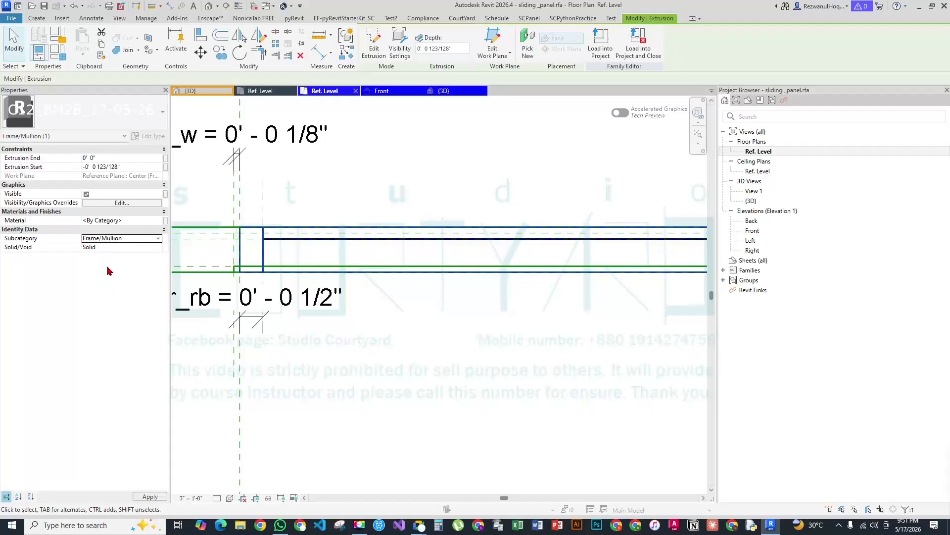
Associate the border extrusion's material with the p_mat family parameter
click(166, 220)
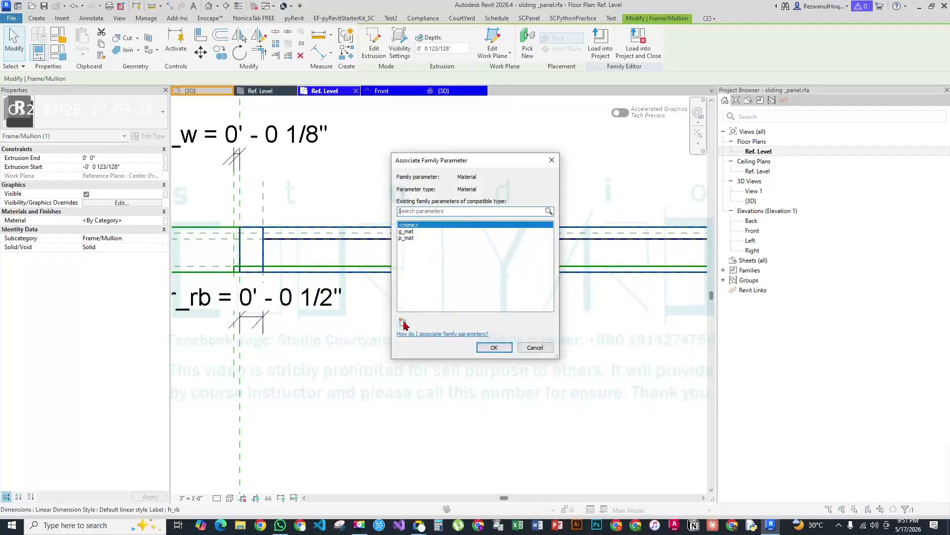
click(410, 238)
click(494, 347)
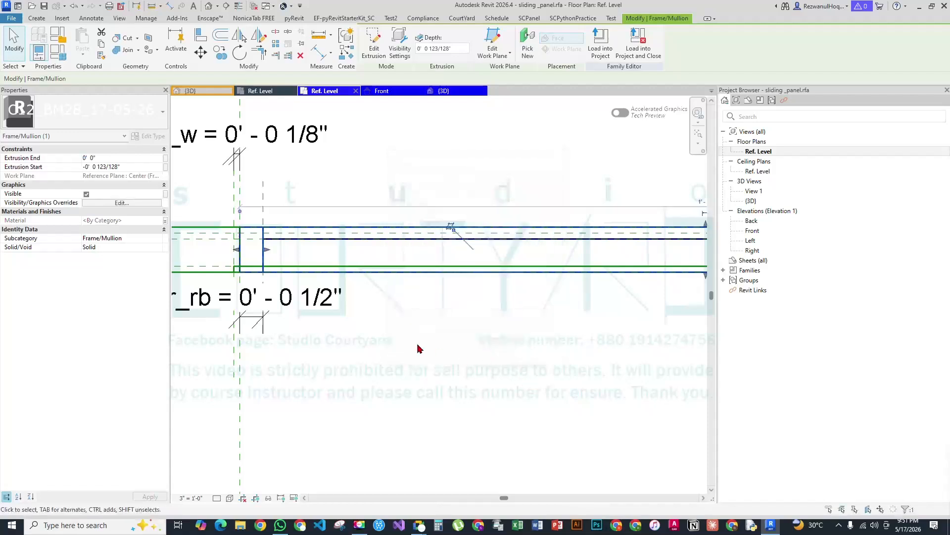
click(314, 350)
Open the default 3D view with thin lines and examine the panel's border, frame and glass from back and front
scroll(304, 290, down, 5)
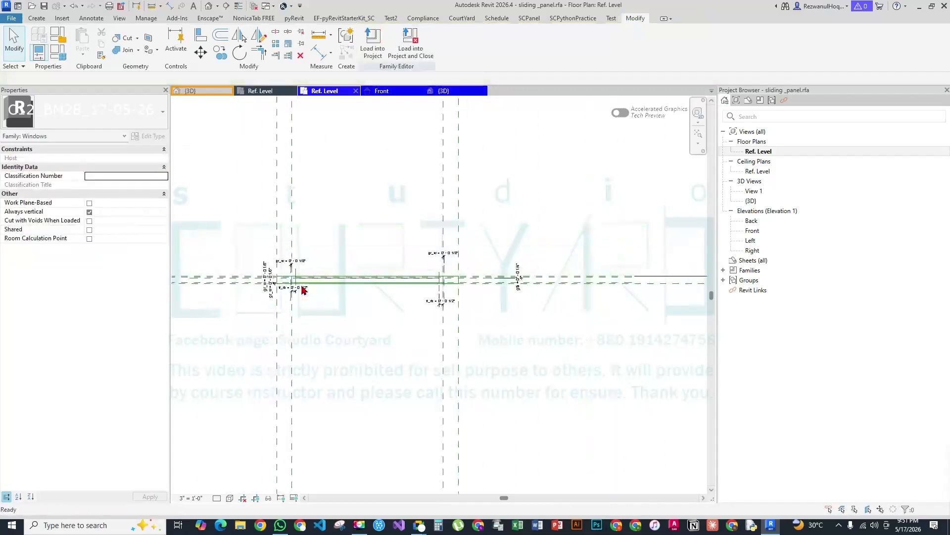
click(209, 6)
click(239, 6)
scroll(299, 107, down, 4)
shift+middle_drag(344, 333, 439, 313)
scroll(438, 314, up, 4)
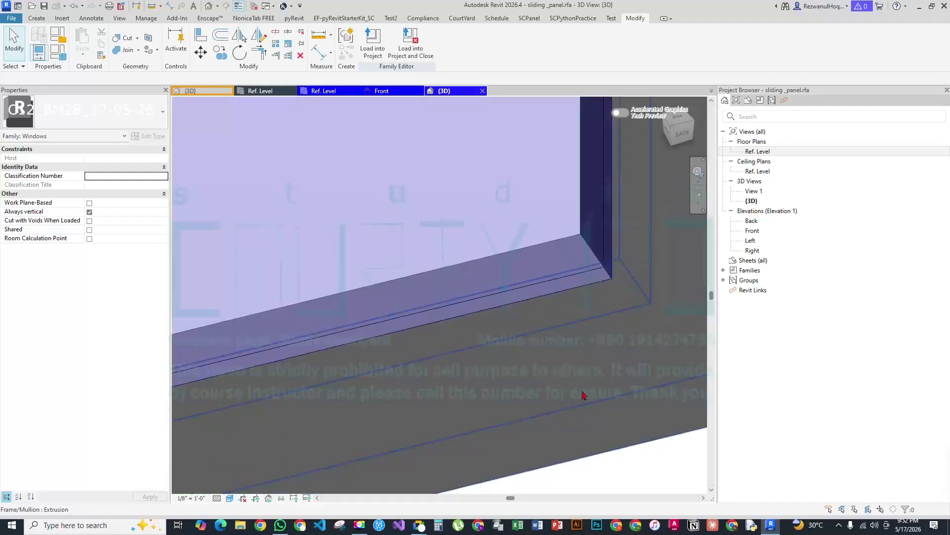
scroll(421, 238, down, 4)
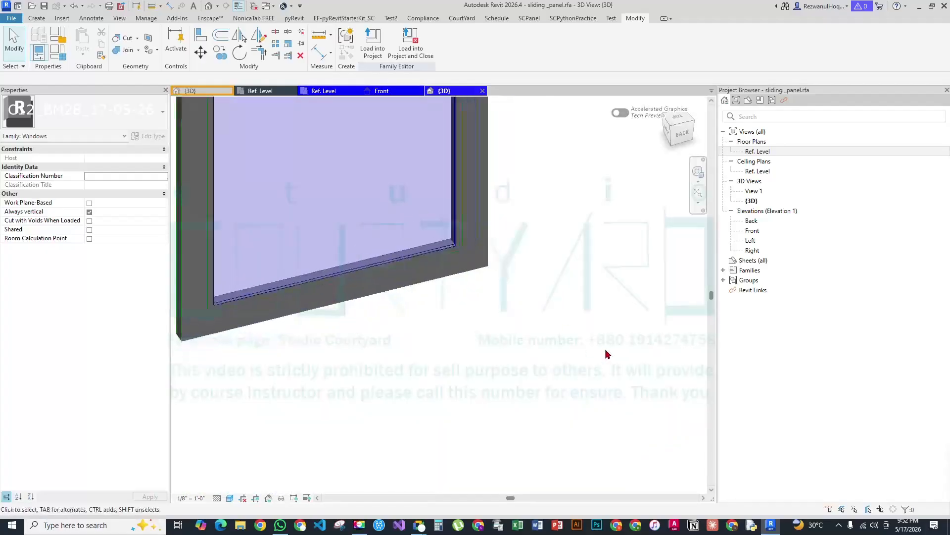
scroll(519, 350, down, 4)
shift+middle_drag(519, 351, 678, 328)
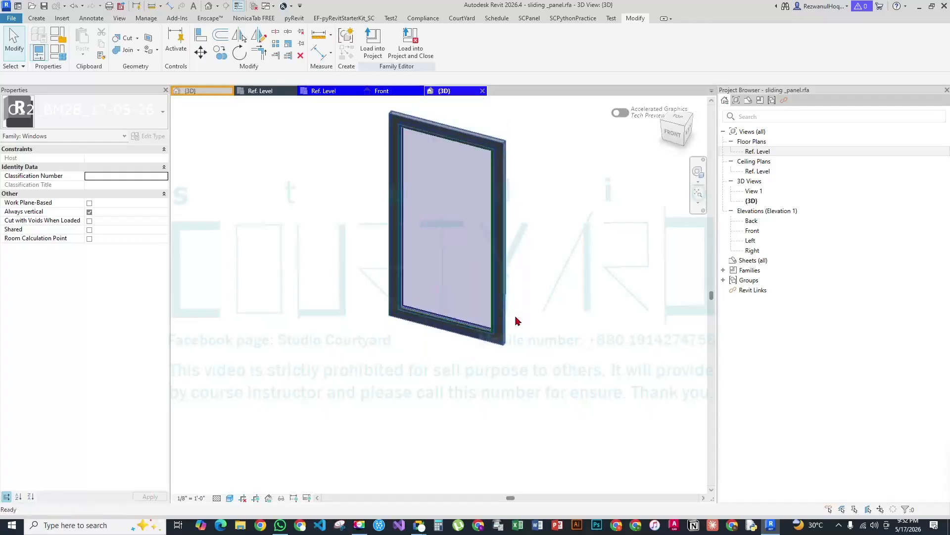
scroll(394, 286, up, 7)
scroll(248, 290, down, 5)
shift+middle_drag(382, 335, 448, 329)
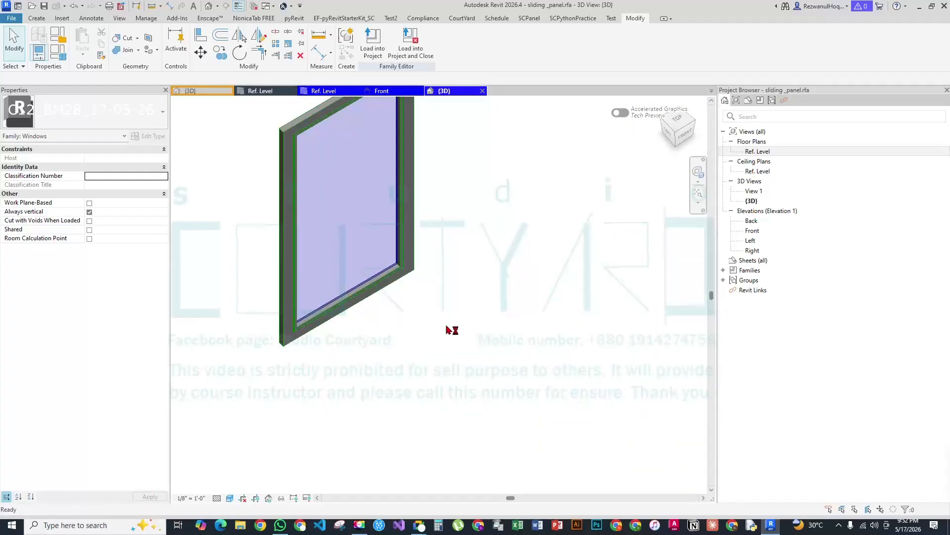
scroll(445, 329, down, 3)
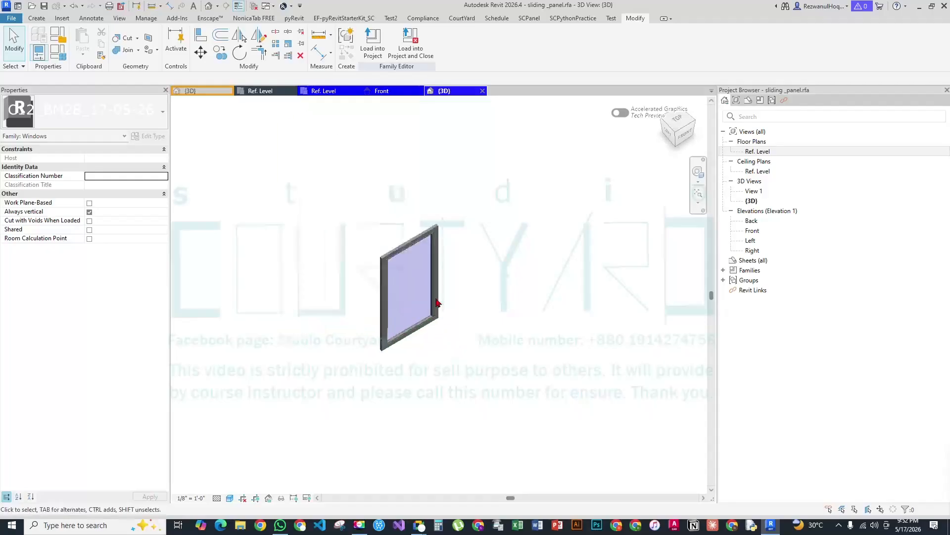
Look at the Family1 reference level plan, dismiss the save reminder, and return to the sliding panel's plan
click(265, 93)
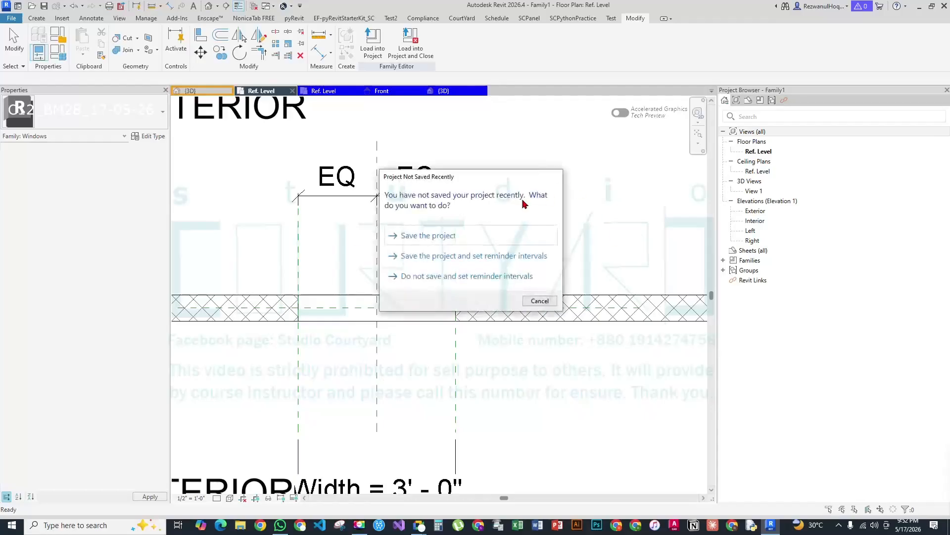
key(Escape)
click(347, 92)
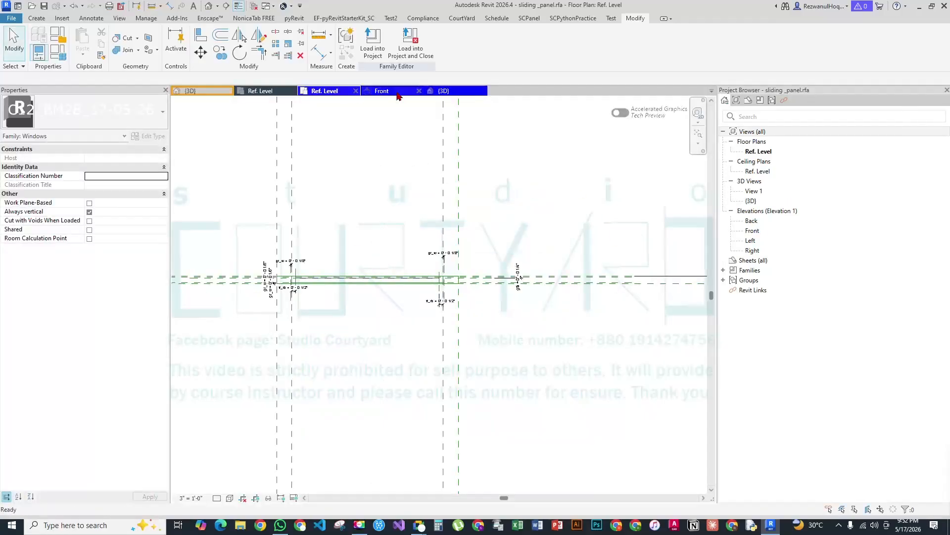
Close the sliding panel's Front and 3D views and dismiss the choice of projects to load it into
click(419, 91)
click(419, 91)
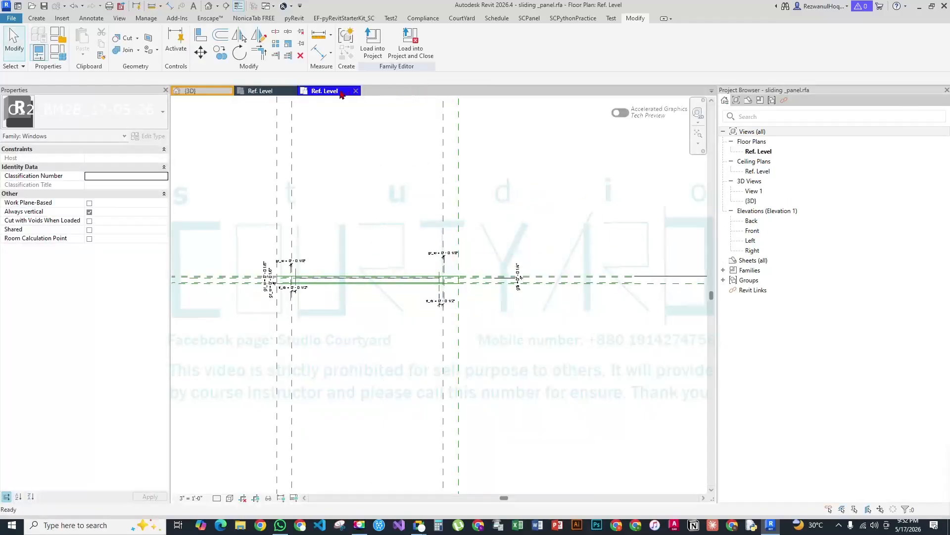
click(378, 43)
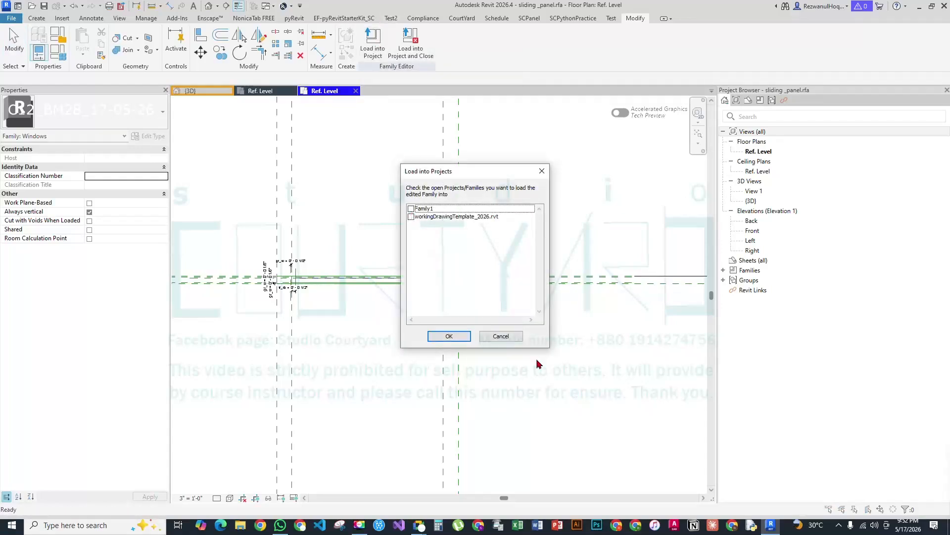
click(500, 337)
Save the Family1 window family to the Desktop as sliding_window with a maximum of 1 backup
click(277, 91)
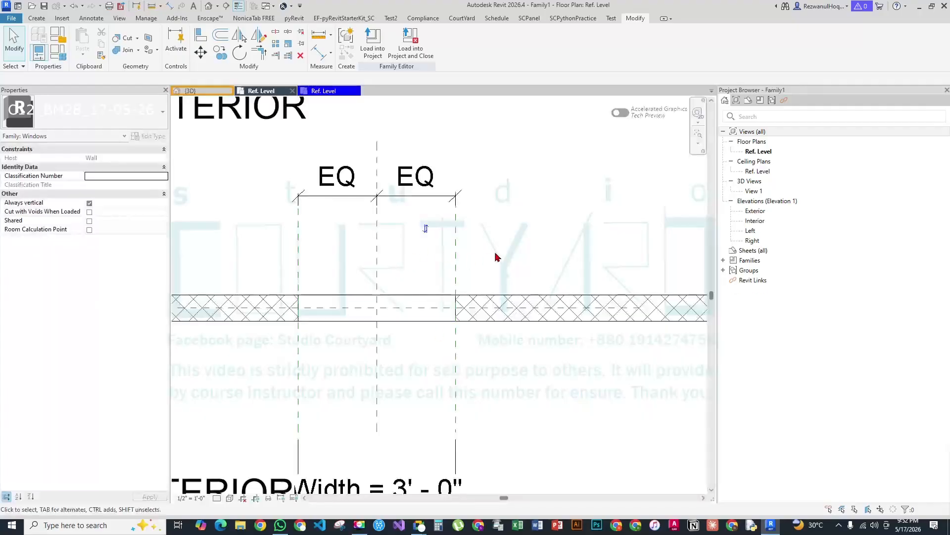
key(ctrl+s)
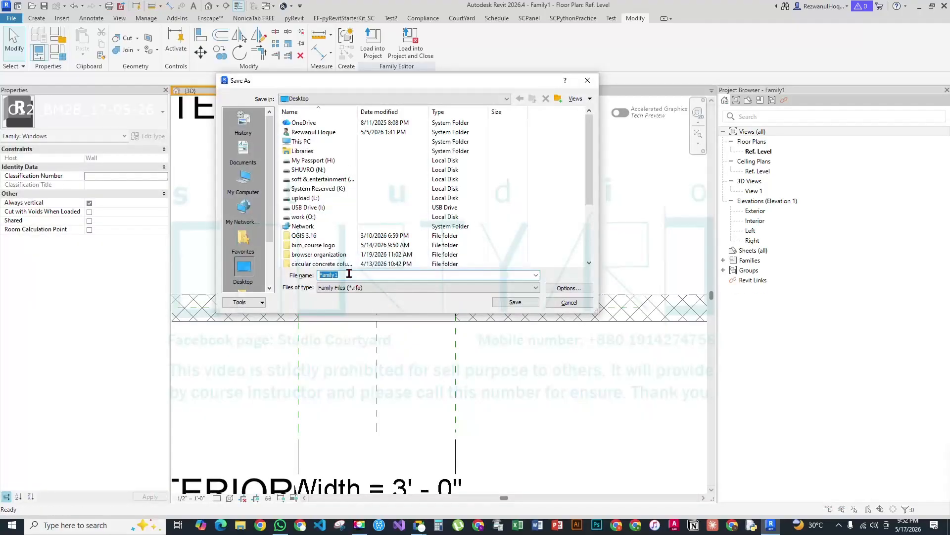
text(s)
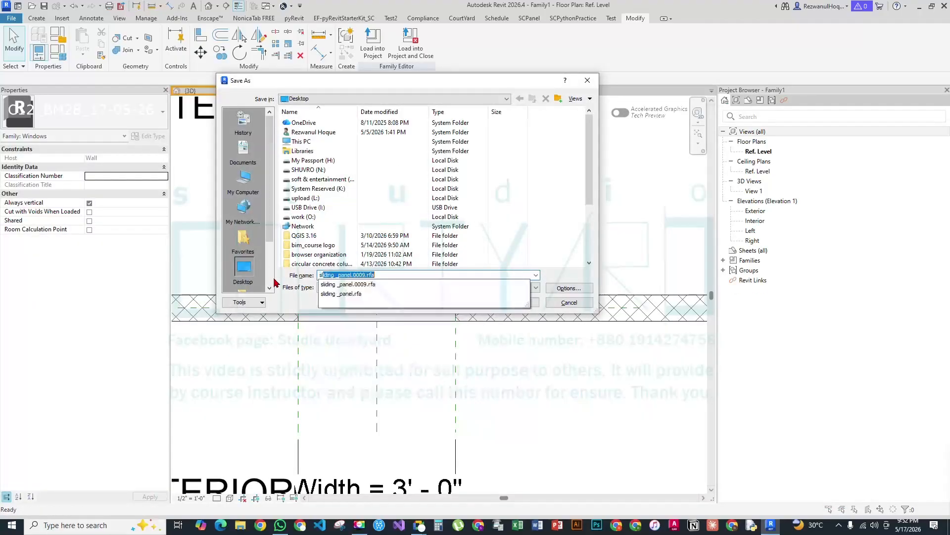
text(liding window)
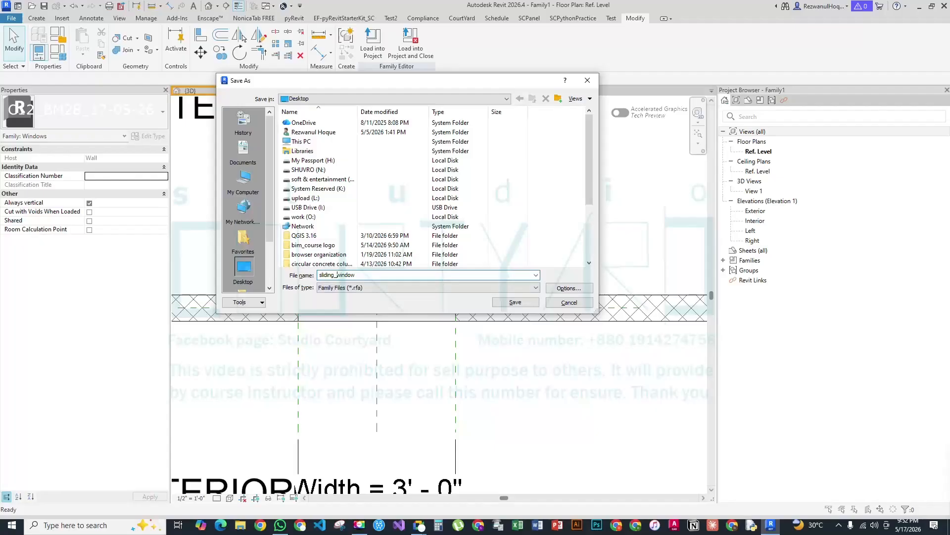
click(569, 288)
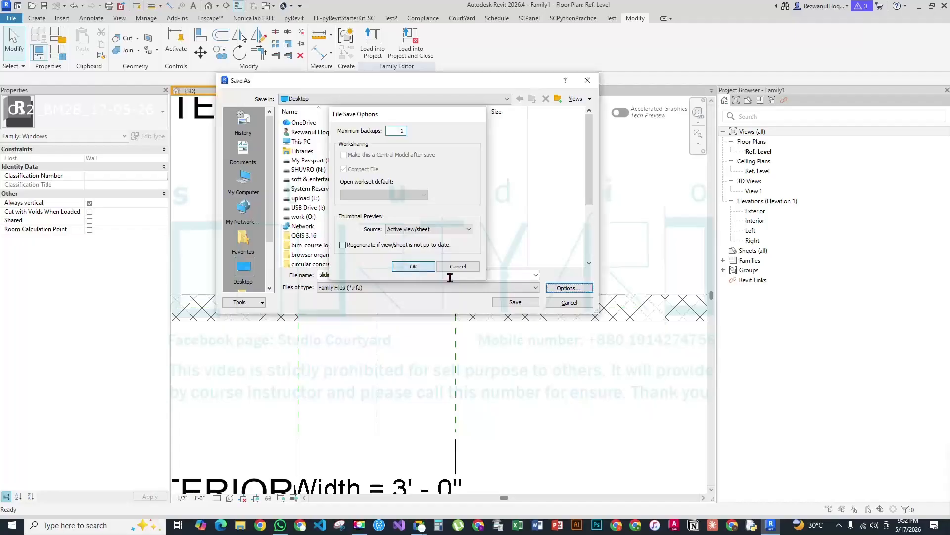
click(413, 266)
click(517, 302)
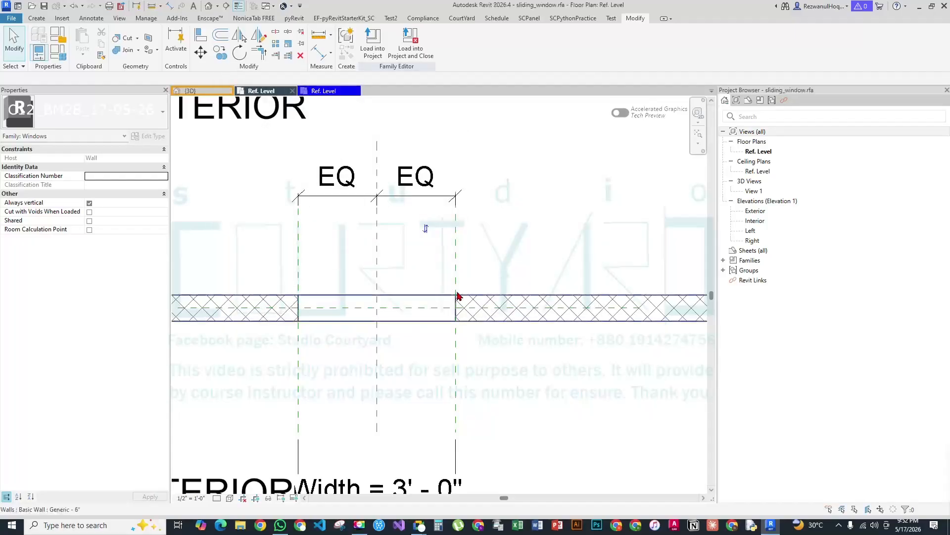
Load the sliding panel into sliding_window.rfa and place one instance just below the wall opening in plan
click(322, 94)
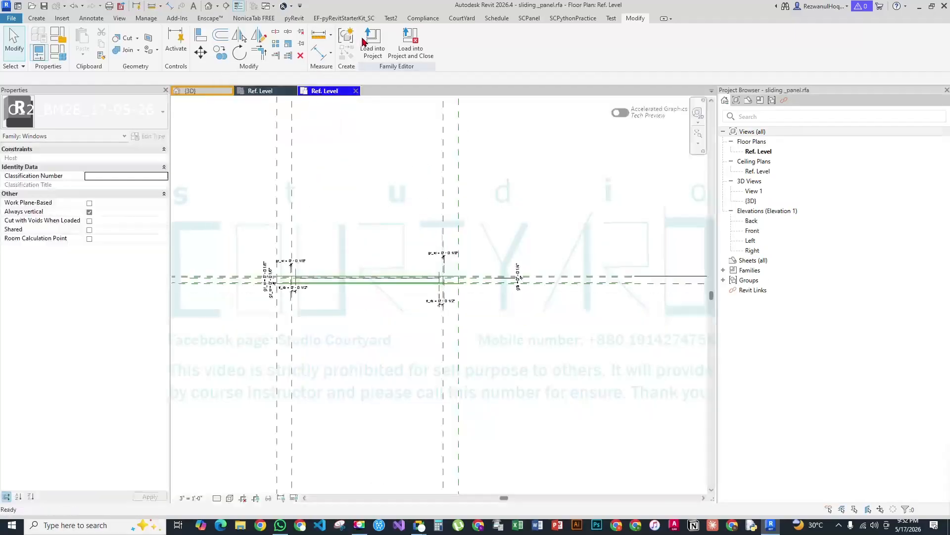
click(373, 43)
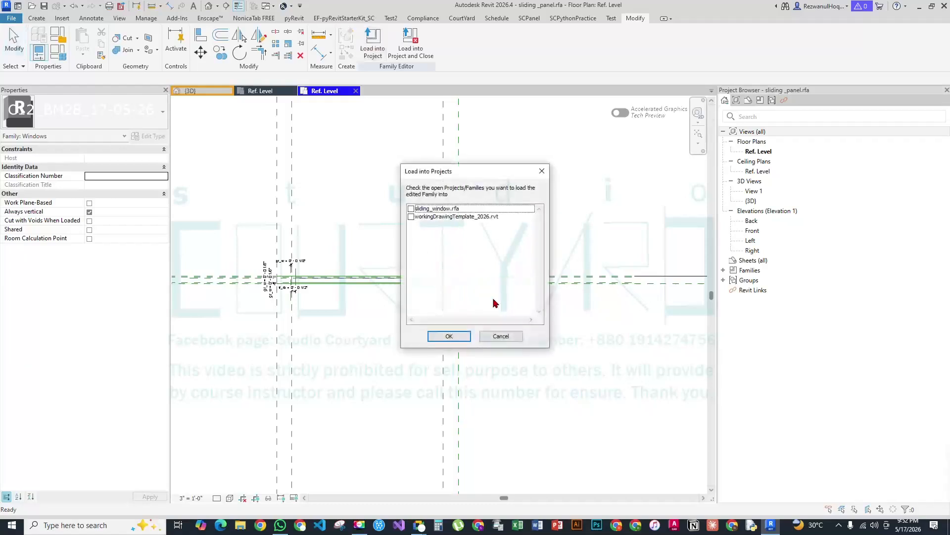
click(411, 209)
click(440, 337)
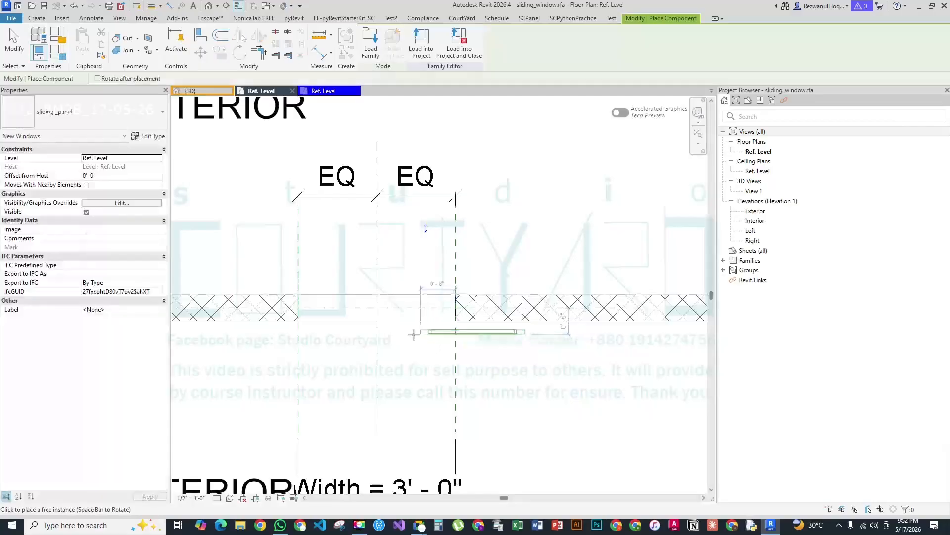
click(333, 338)
key(Escape)
Move the placed sliding panel clear of the opening, to a spot above the wall and right of the opening in plan
scroll(345, 338, up, 6)
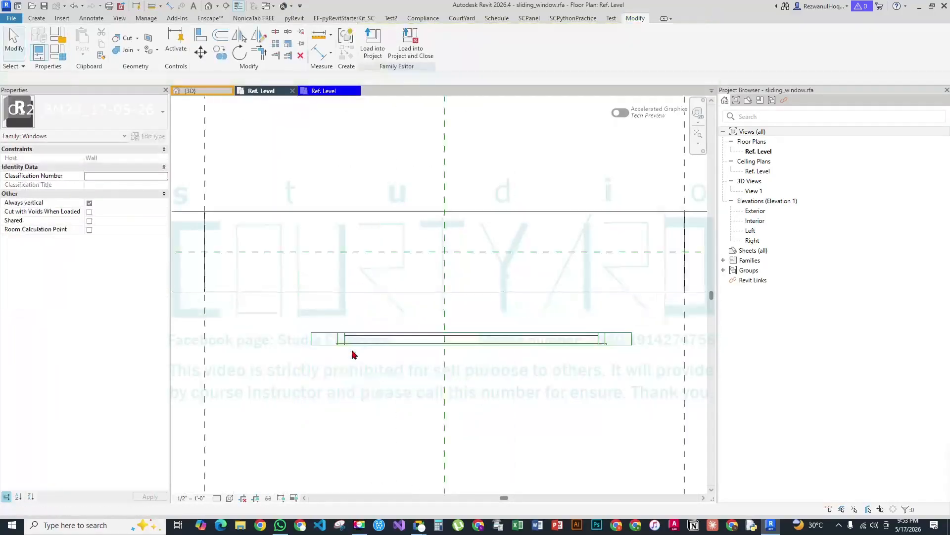
scroll(290, 290, down, 4)
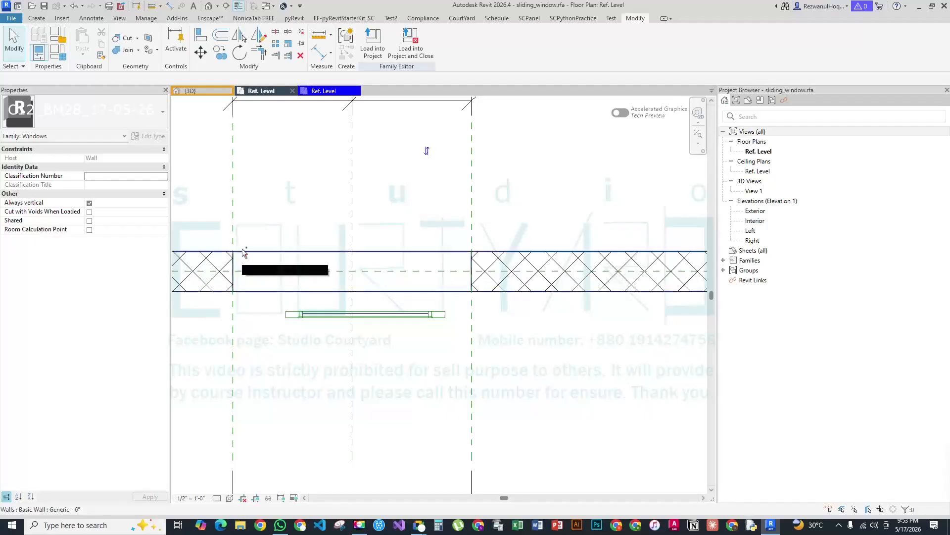
mouse_move(240, 250)
mouse_down()
mouse_move(239, 289)
mouse_move(235, 247)
mouse_up()
mouse_move(459, 249)
mouse_down()
mouse_move(457, 289)
mouse_move(468, 247)
mouse_up()
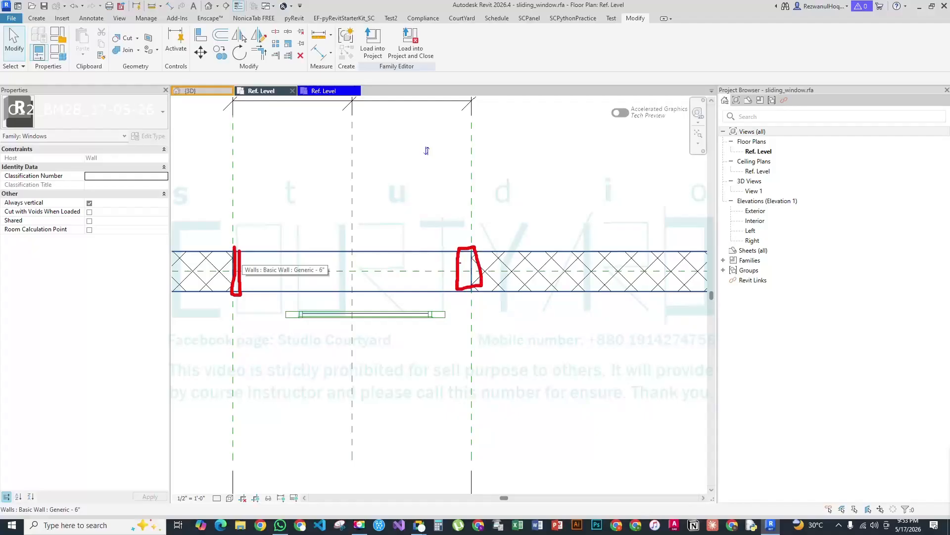
click(366, 314)
scroll(385, 327, down, 2)
key(Delete)
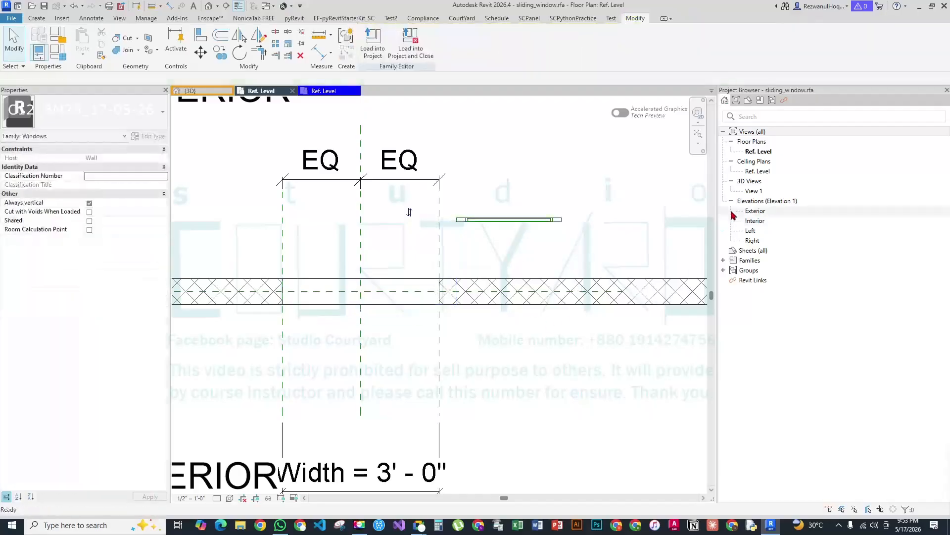
Open the Interior elevation and draw a horizontal reference plane slightly above the top of the wall opening
double_click(754, 220)
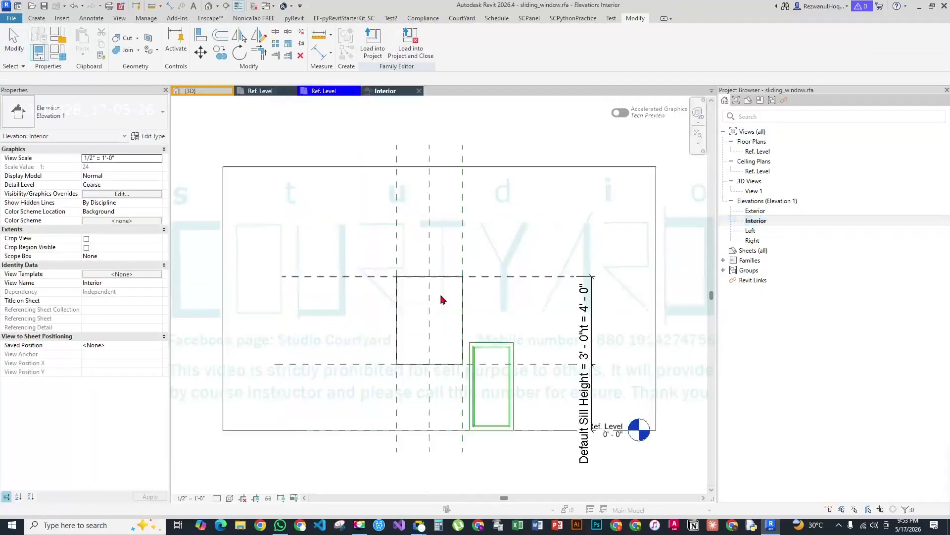
scroll(364, 270, up, 3)
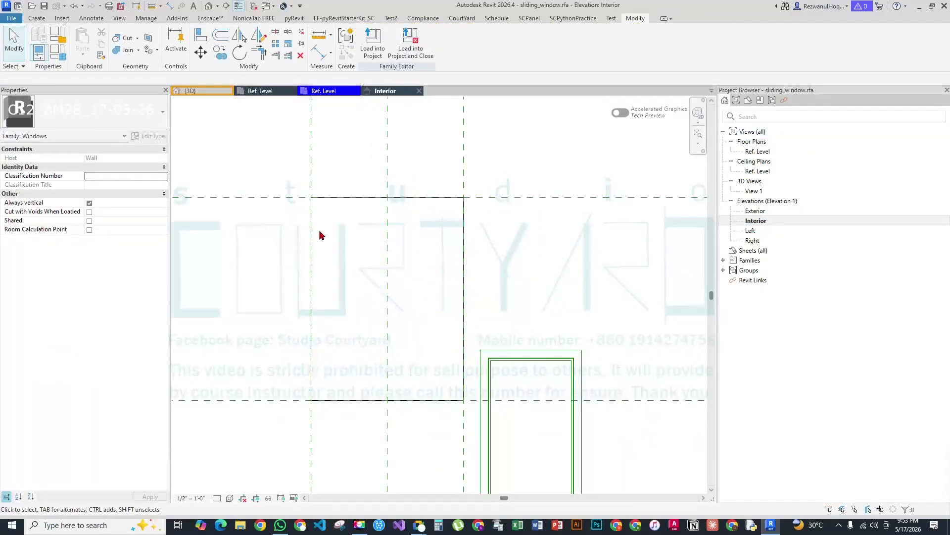
key(r)
key(p)
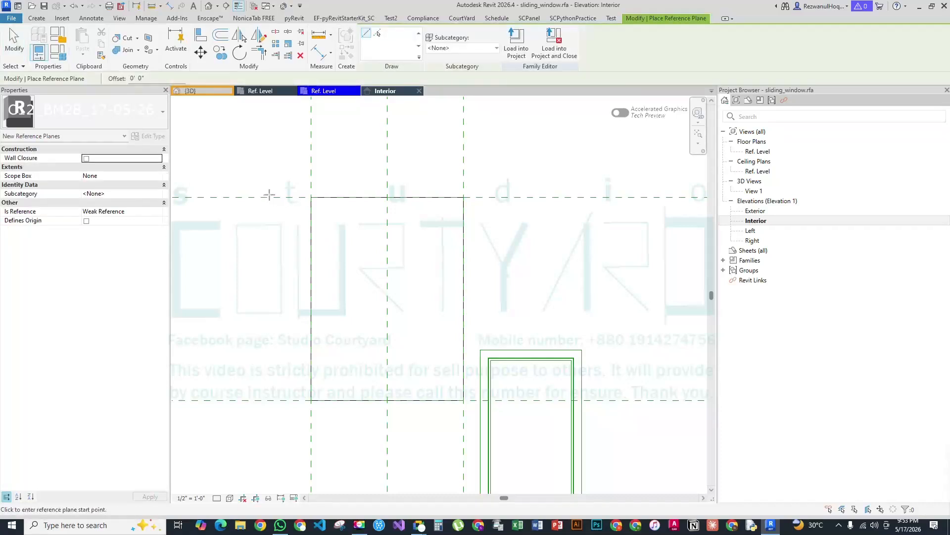
click(217, 184)
click(650, 184)
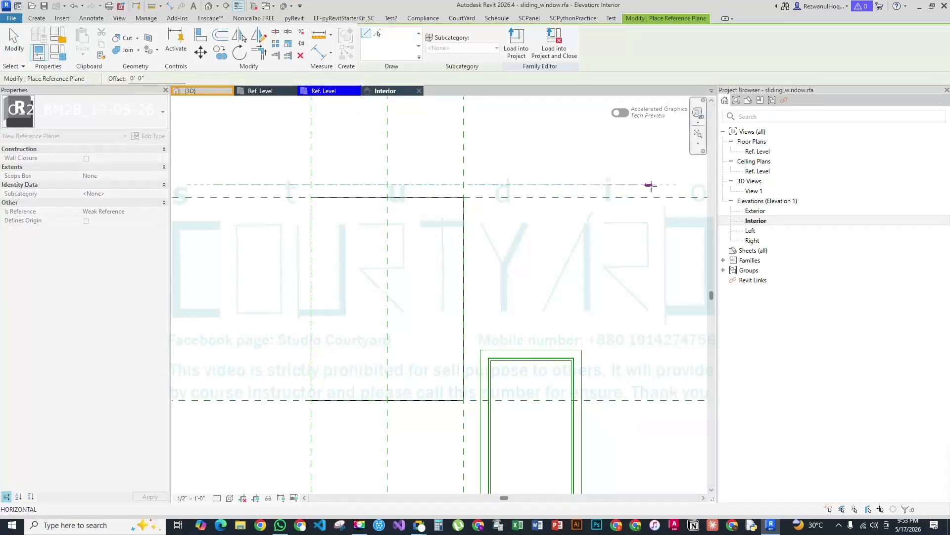
Draw vertical reference planes just inside both sides of the opening and a horizontal one slightly above its sill
click(323, 113)
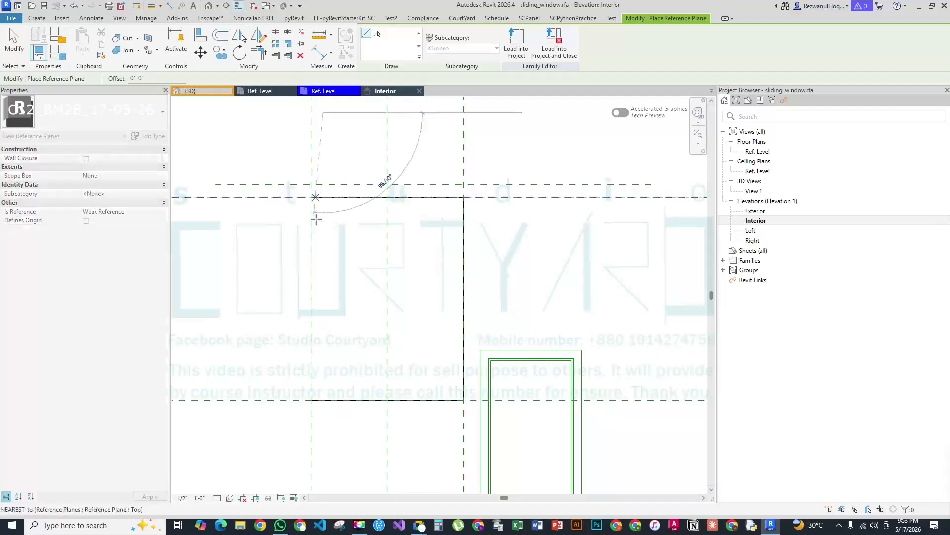
scroll(317, 219, down, 3)
click(320, 442)
click(381, 160)
click(382, 442)
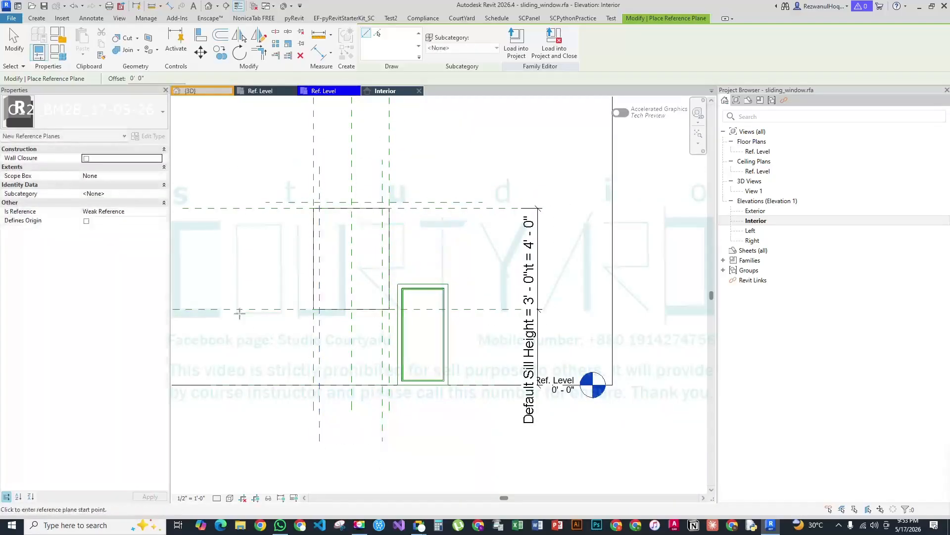
click(222, 302)
click(499, 302)
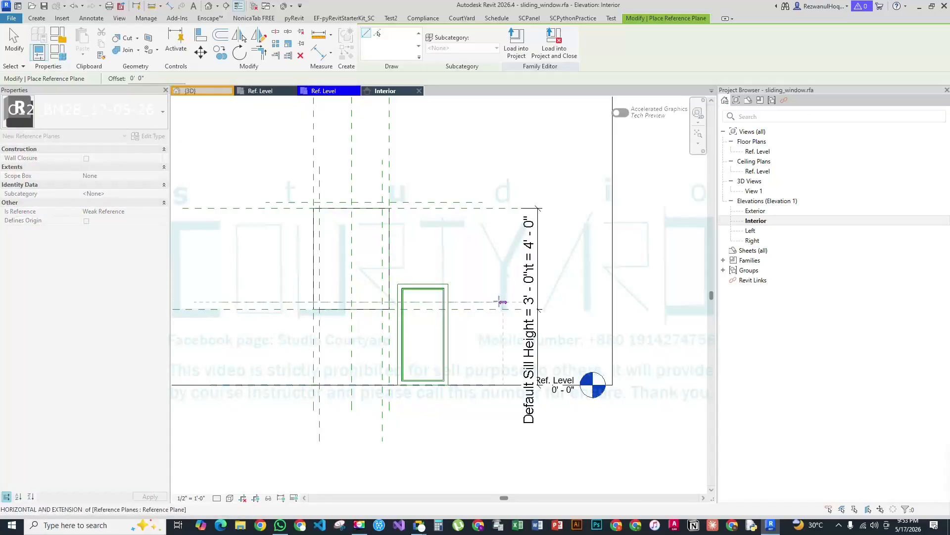
key(Escape)
Try setting the Default Sill Height dimension to 6" with the new horizontal reference planes in place
click(398, 359)
scroll(398, 359, up, 2)
scroll(398, 359, down, 4)
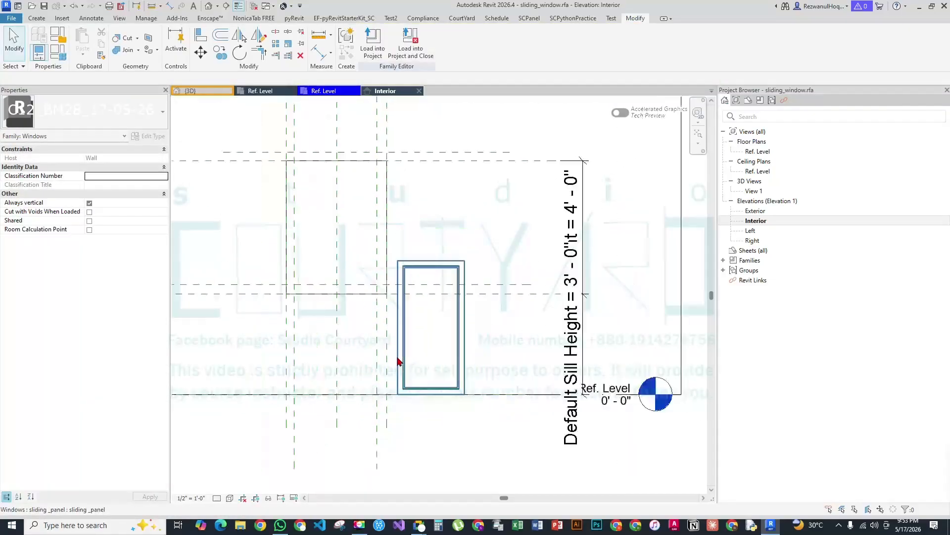
click(374, 322)
scroll(374, 324, up, 3)
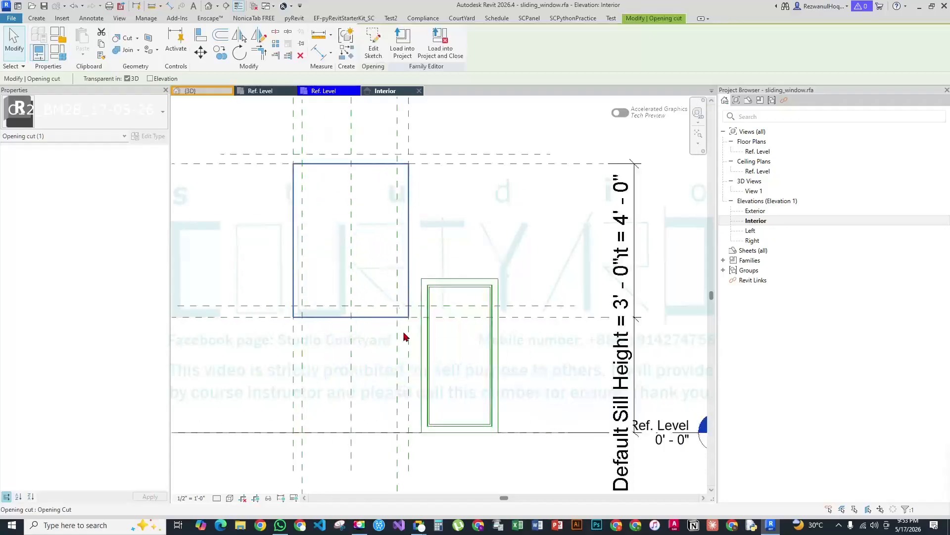
click(471, 315)
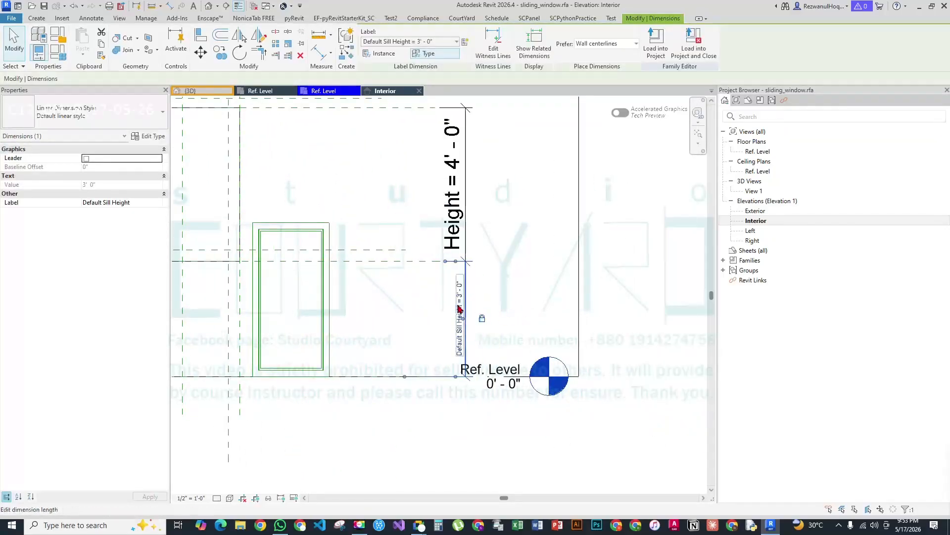
click(460, 309)
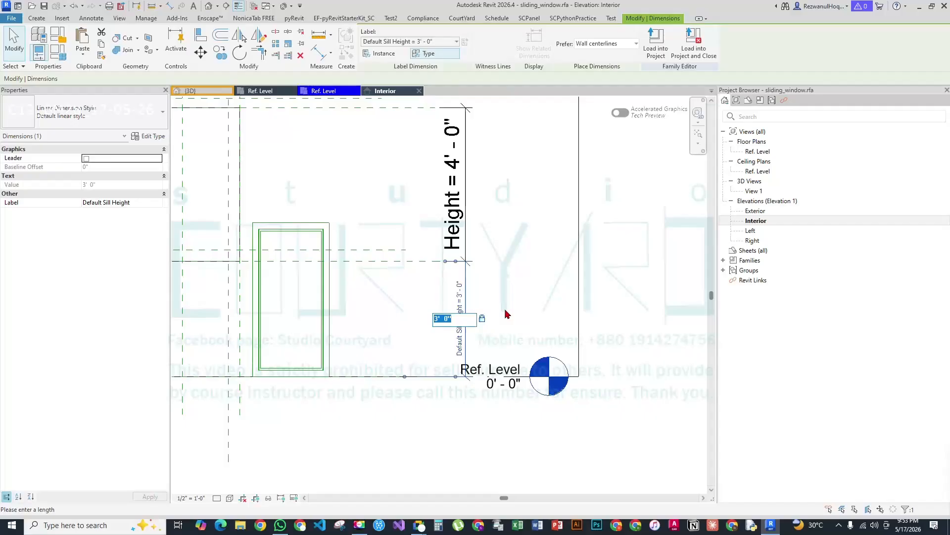
text(6')
key(Return)
scroll(483, 322, down, 3)
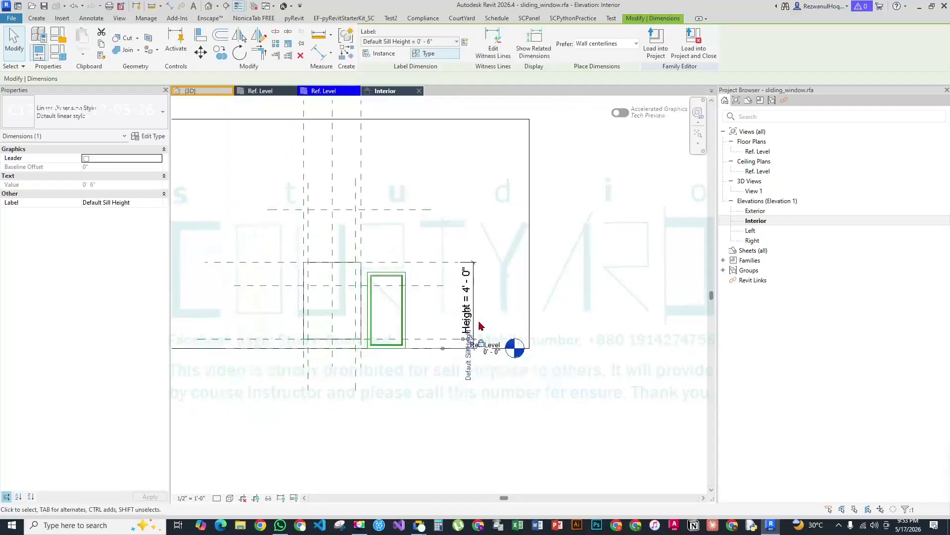
key(Escape)
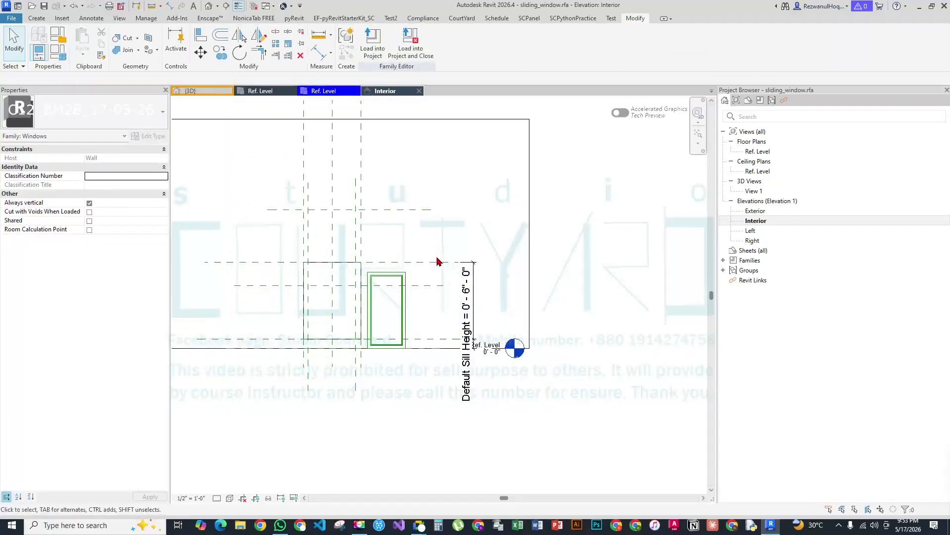
Check the upper horizontal reference plane and undo the last Default Sill Height change
click(414, 214)
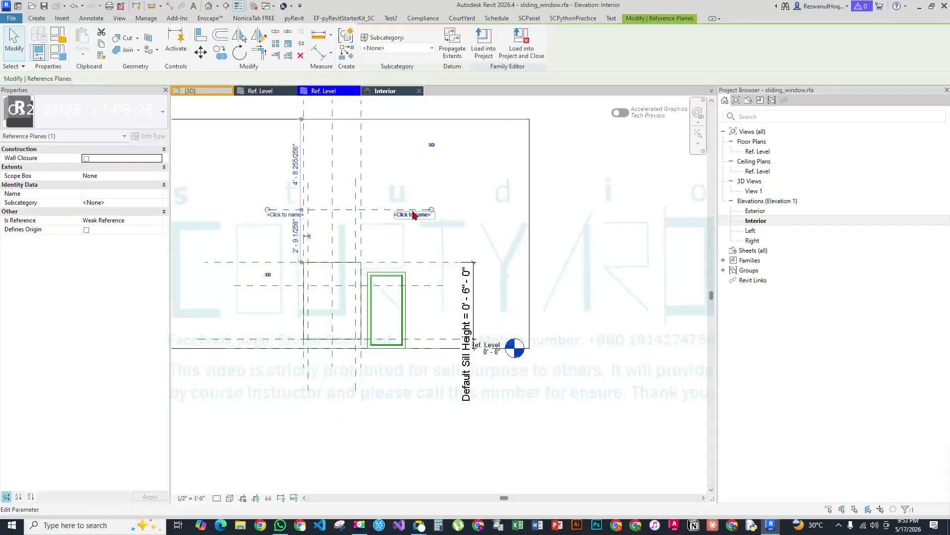
key(Escape)
scroll(470, 325, up, 3)
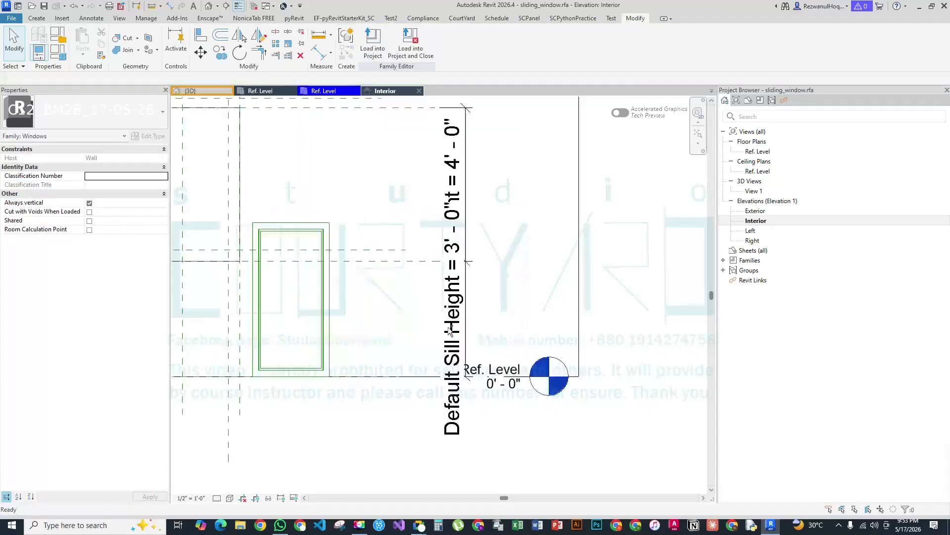
scroll(450, 331, down, 4)
scroll(401, 255, up, 3)
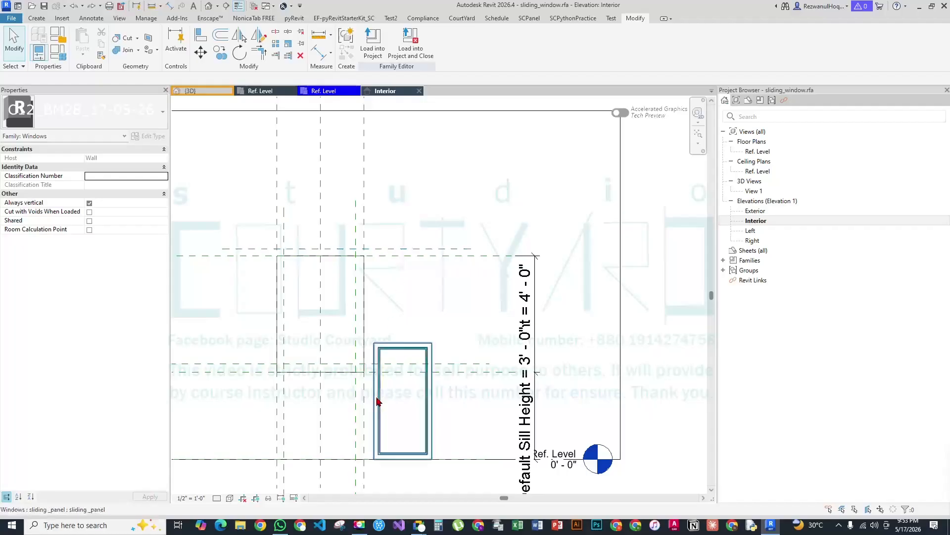
Delete the two horizontal reference planes drawn above the opening's top and above its sill
click(434, 249)
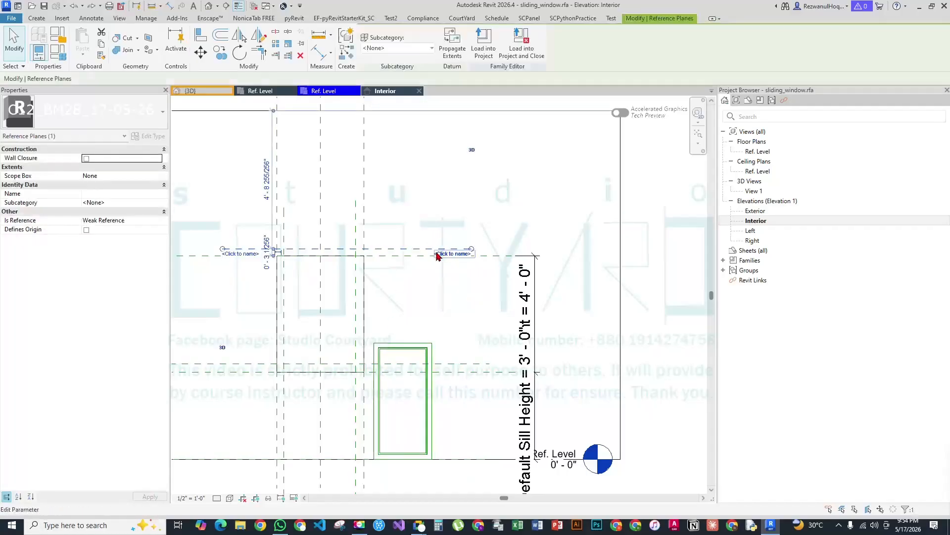
key(Delete)
click(477, 364)
key(Delete)
Leave the Height dimension's value as it is and set the Default Sill Height to 6"
click(524, 292)
click(527, 302)
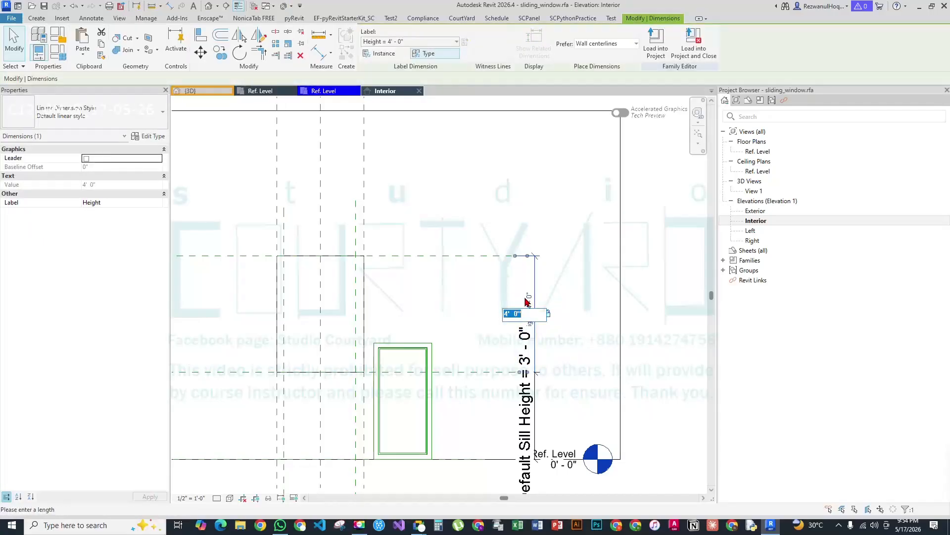
key(Escape)
middle_drag(570, 372, 579, 289)
key(Escape)
click(540, 313)
click(541, 311)
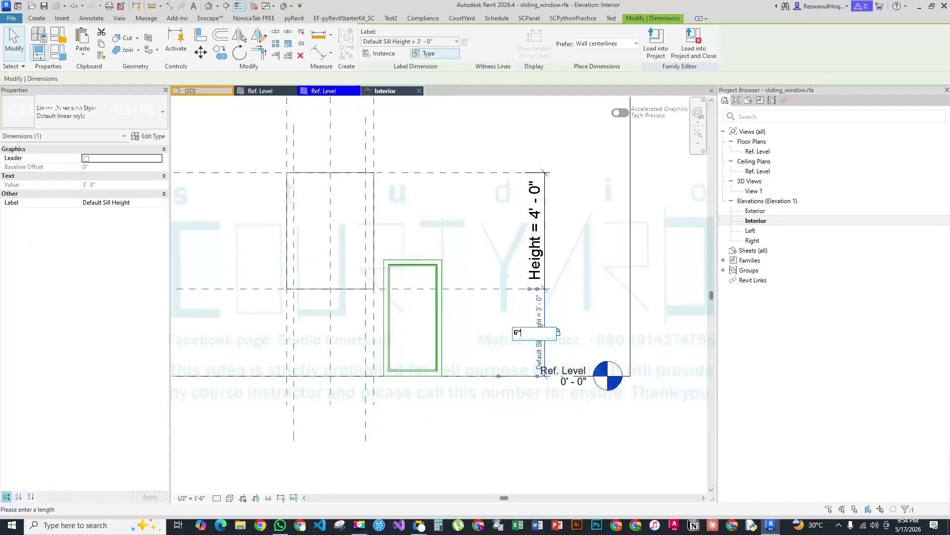
key(Return)
Set the Interior elevation's view scale to 1 1/2" = 1'-0" and select the opening's Height dimension
click(536, 294)
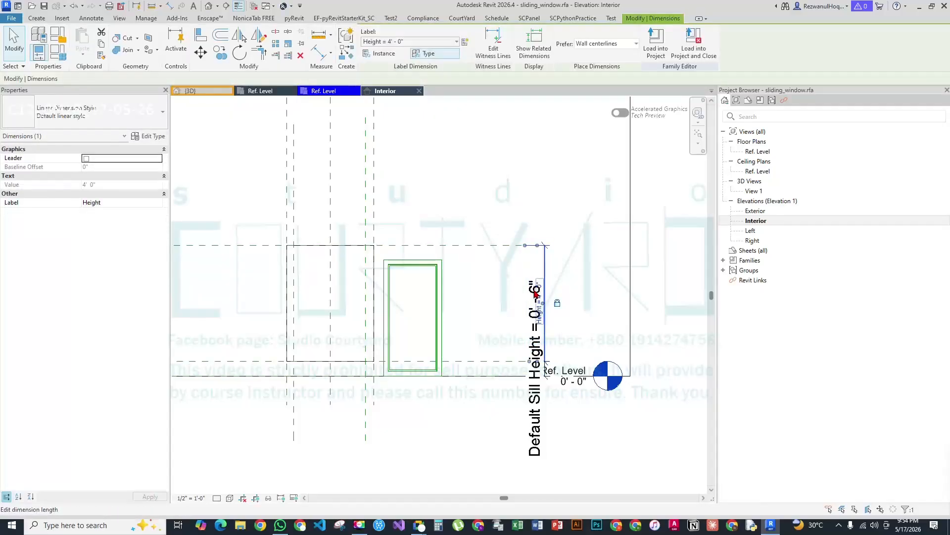
click(529, 295)
click(535, 282)
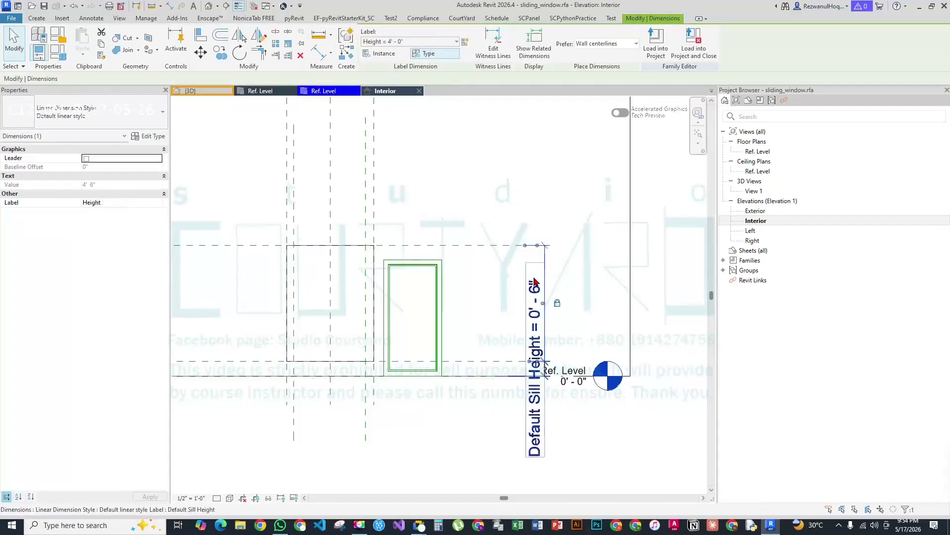
key(Escape)
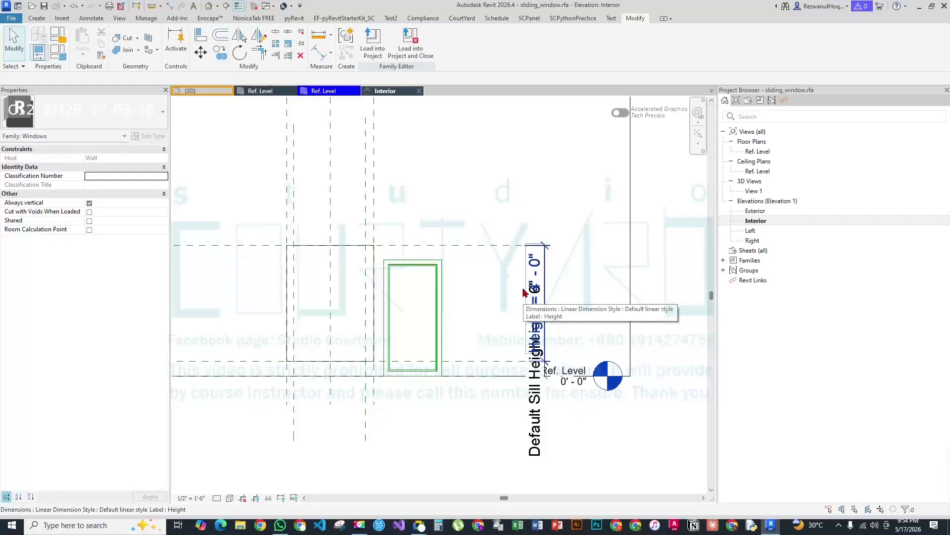
click(191, 498)
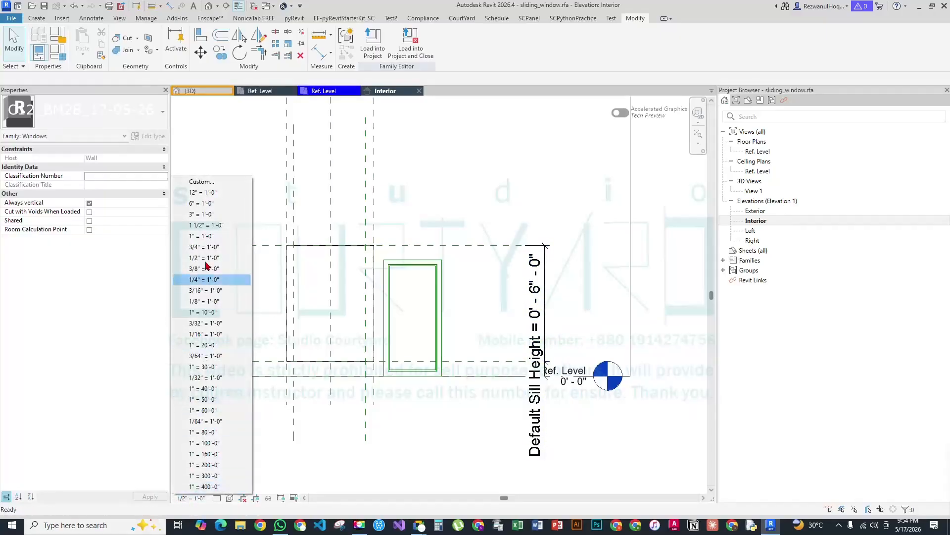
click(196, 226)
click(541, 292)
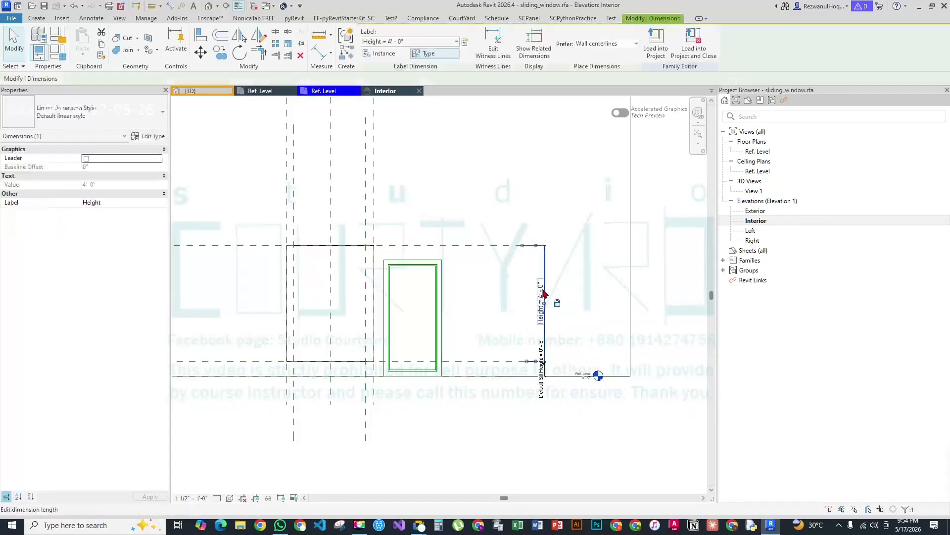
Set the window's Height dimension to 6'6" and move the sliding panel beyond the height dimension, clear of the opening
click(541, 291)
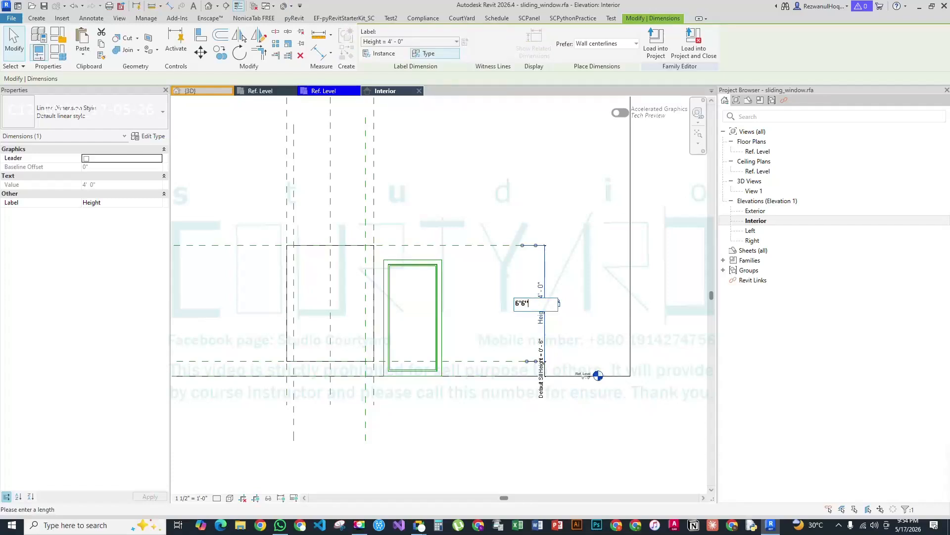
text(6'6")
key(Return)
key(Escape)
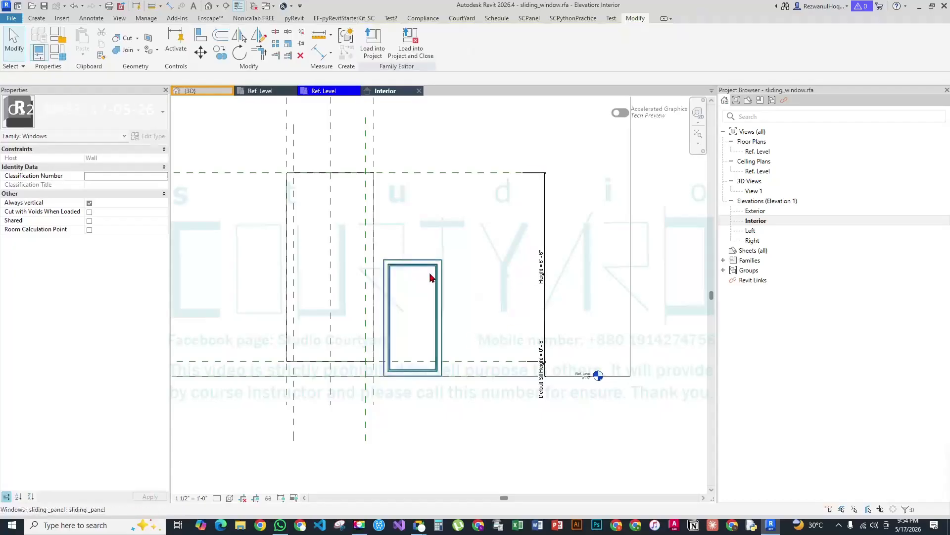
drag(436, 295, 676, 213)
middle_drag(542, 235, 544, 378)
Set the window's Width dimension to 5' in the Ref. Level floor plan
double_click(757, 151)
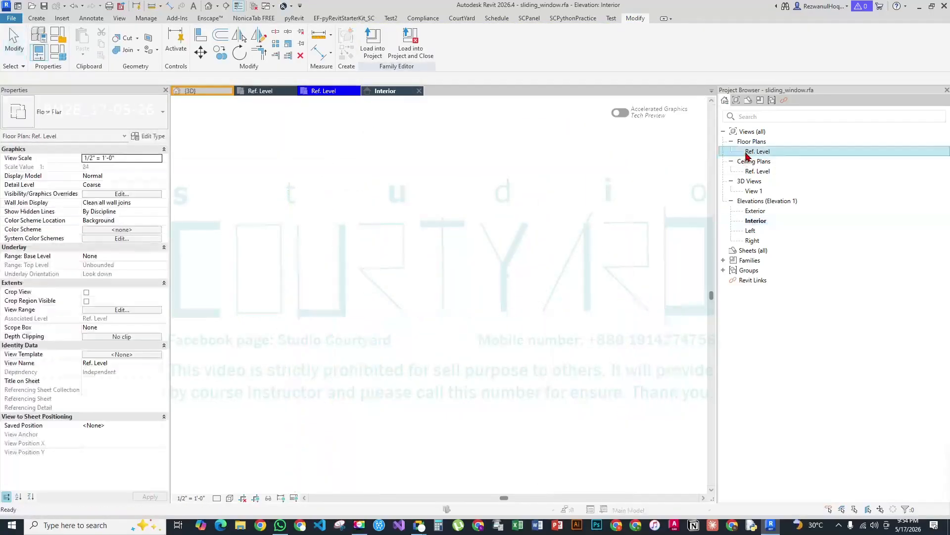
scroll(357, 174, down, 3)
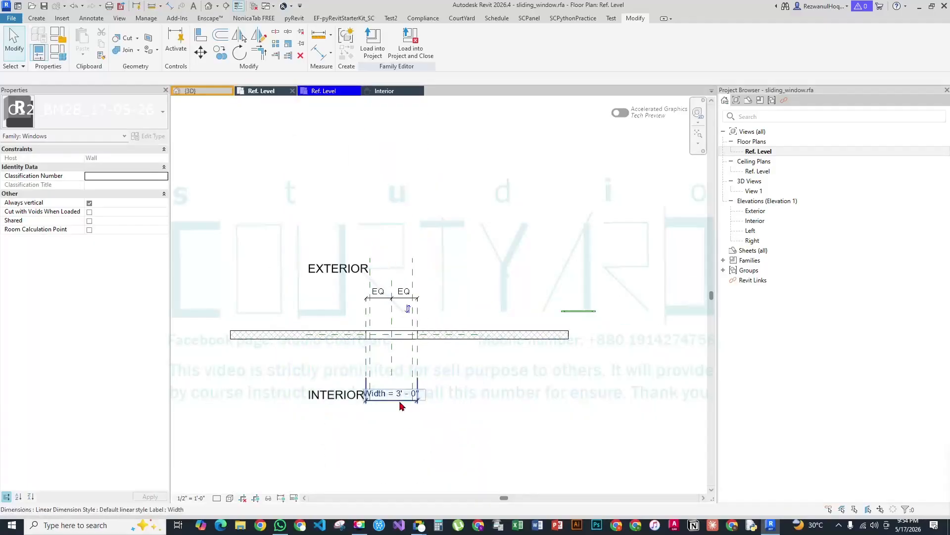
click(396, 394)
click(403, 394)
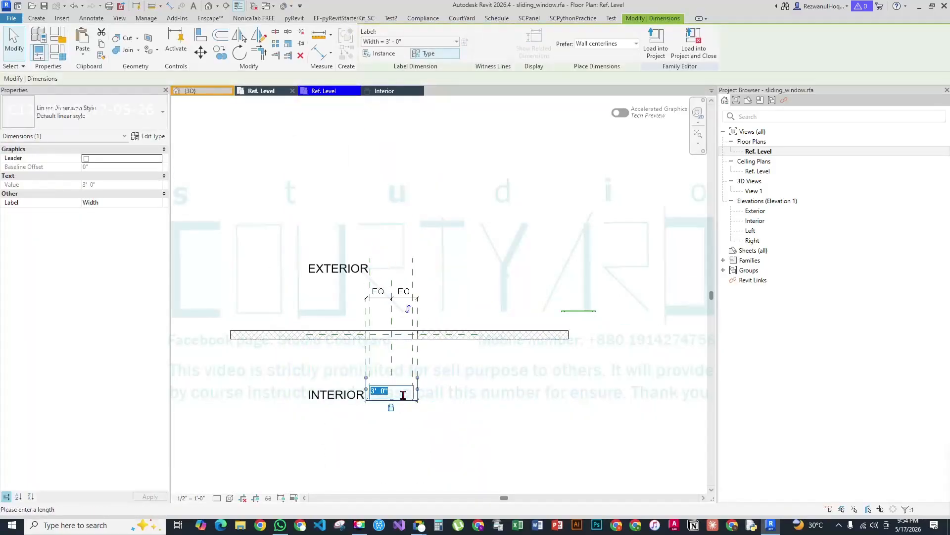
text(5')
key(Return)
scroll(420, 248, up, 3)
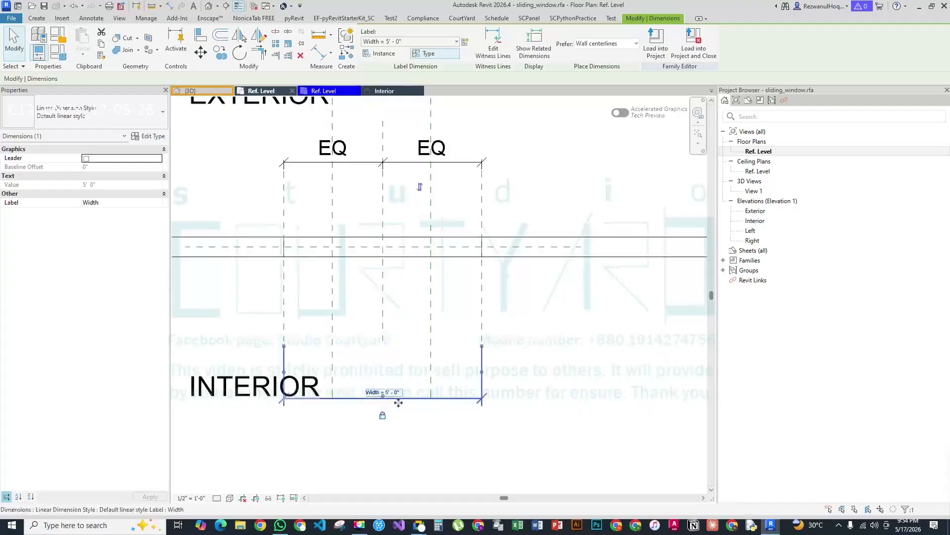
key(Escape)
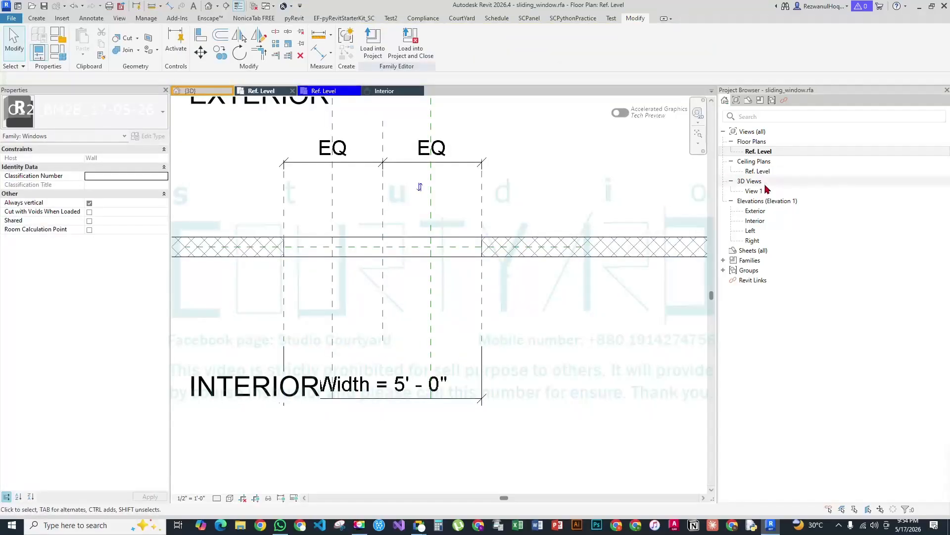
In the Interior elevation, draw a horizontal reference plane just below the head of the window opening
double_click(756, 221)
scroll(376, 263, down, 3)
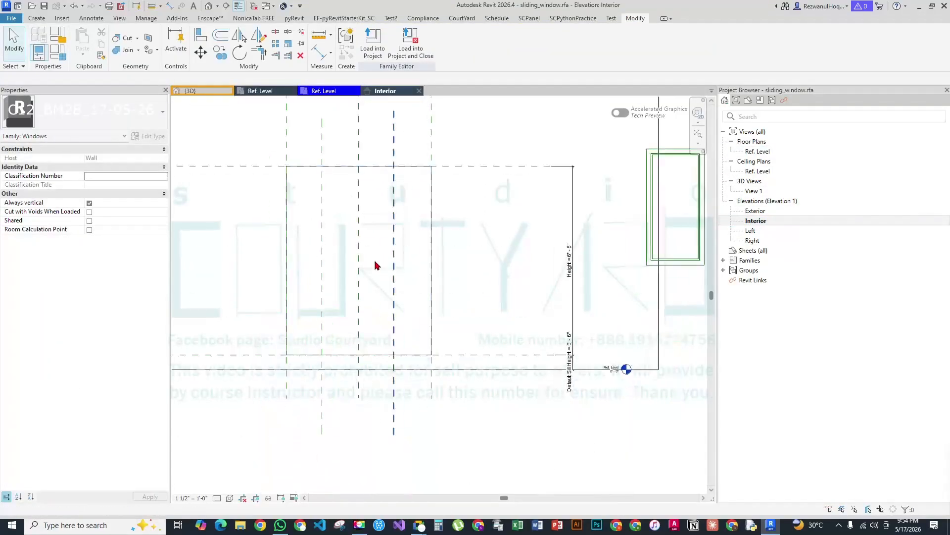
scroll(375, 263, up, 1)
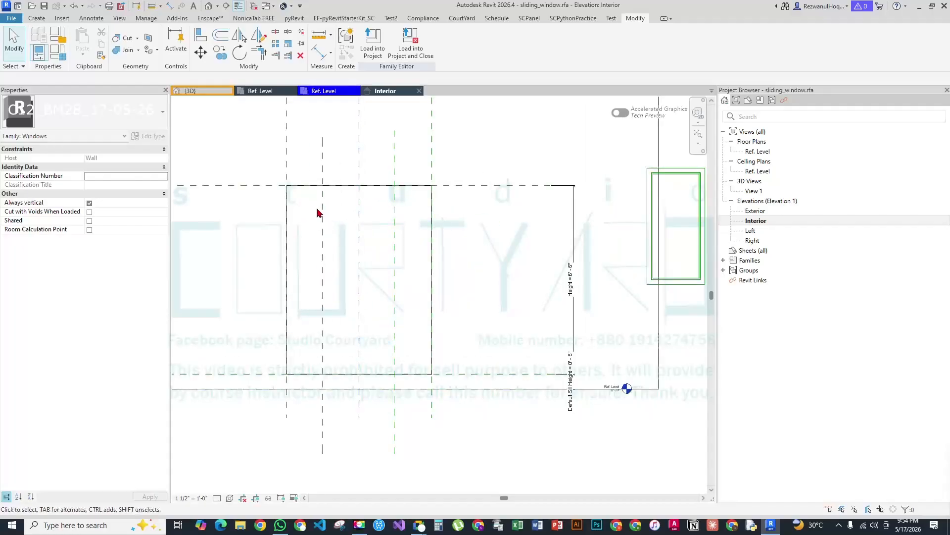
middle_drag(319, 213, 355, 253)
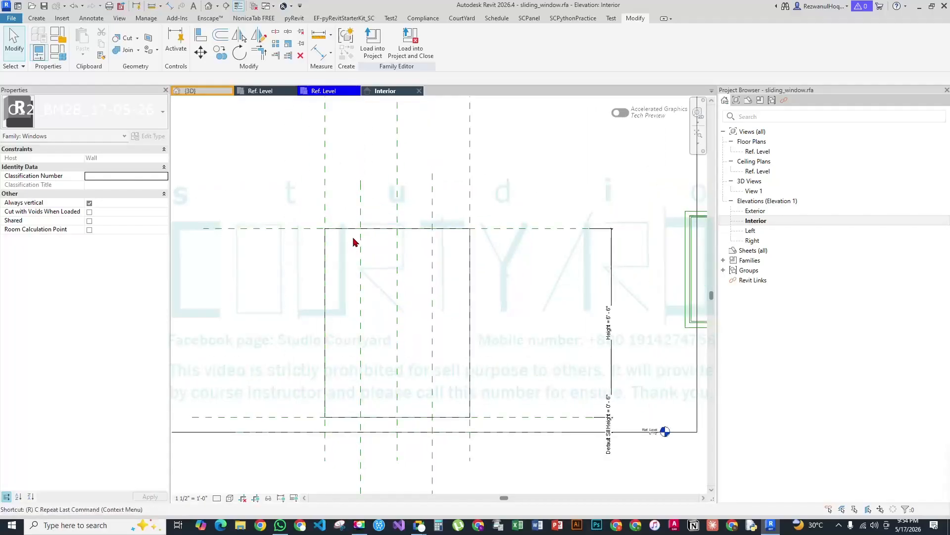
key(p)
key(Escape)
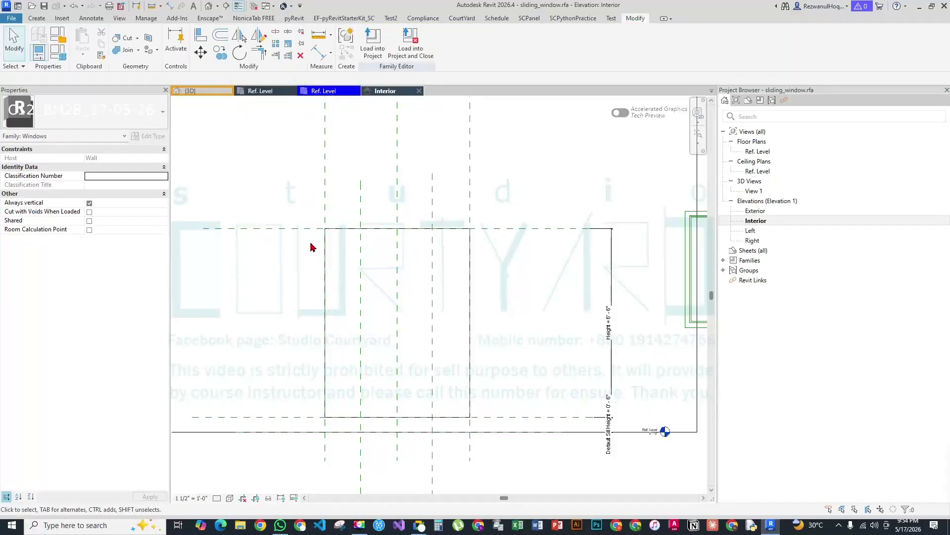
key(r)
key(p)
click(215, 236)
click(559, 235)
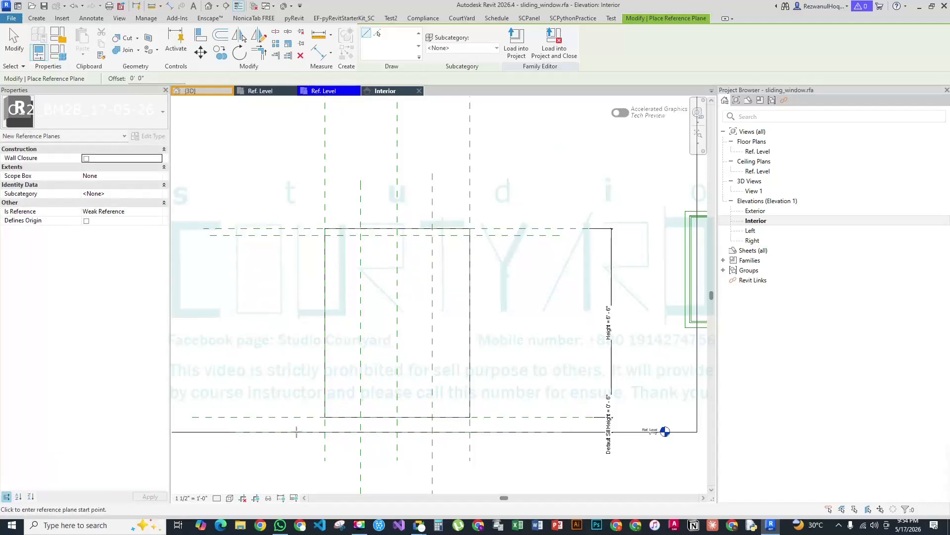
Draw another horizontal reference plane just above the sill of the window opening
click(190, 410)
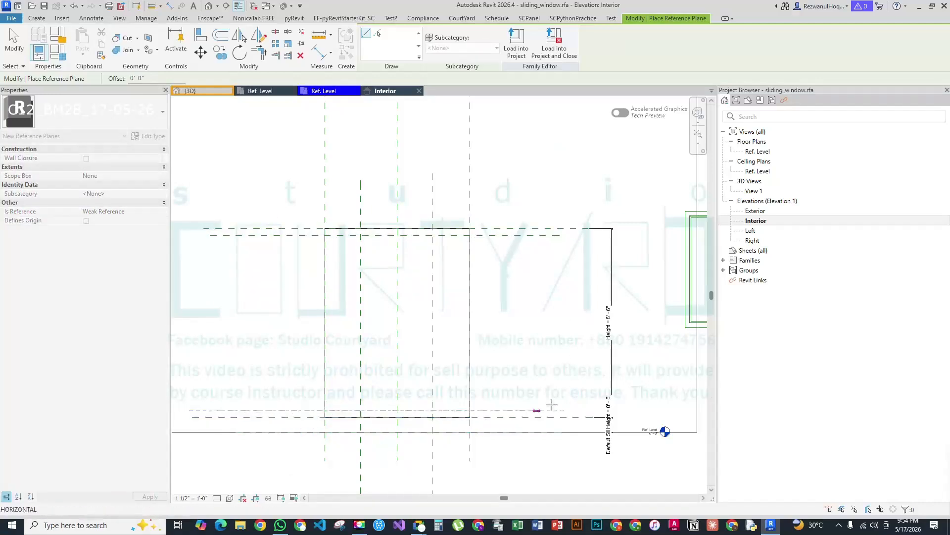
click(566, 408)
key(Escape)
key(Escape)
scroll(337, 192, up, 1)
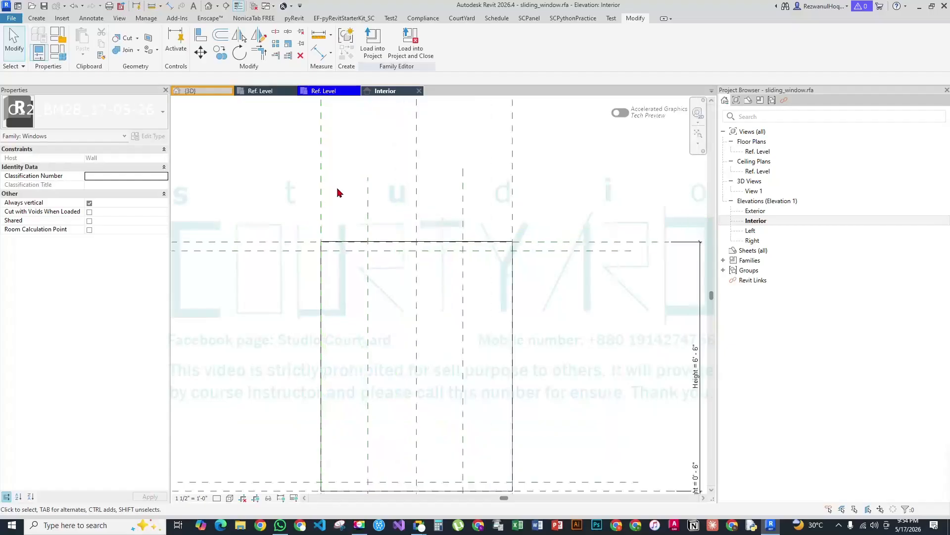
Dimension the gaps from the opening's head, left and right reference planes to their adjacent inner reference planes
key(d)
key(i)
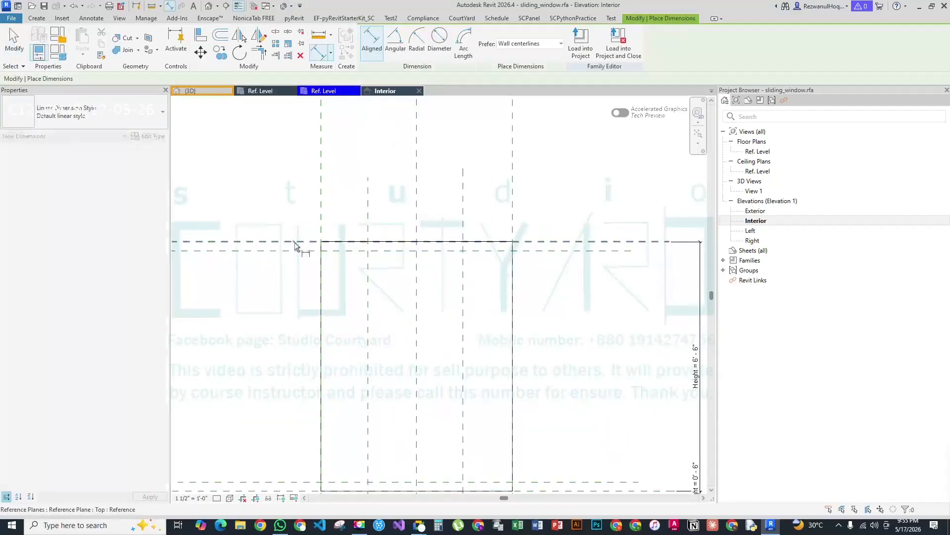
click(295, 252)
click(235, 286)
click(322, 219)
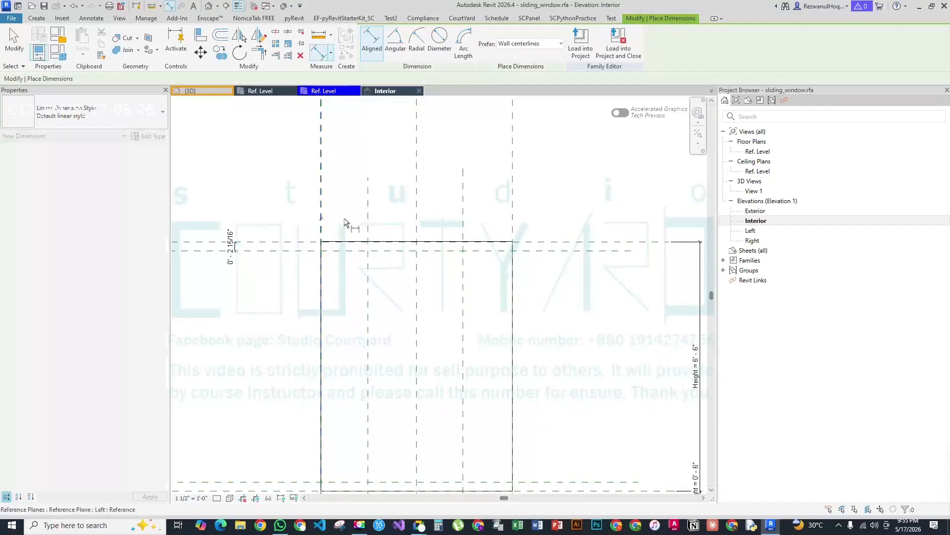
click(368, 226)
click(355, 146)
click(513, 211)
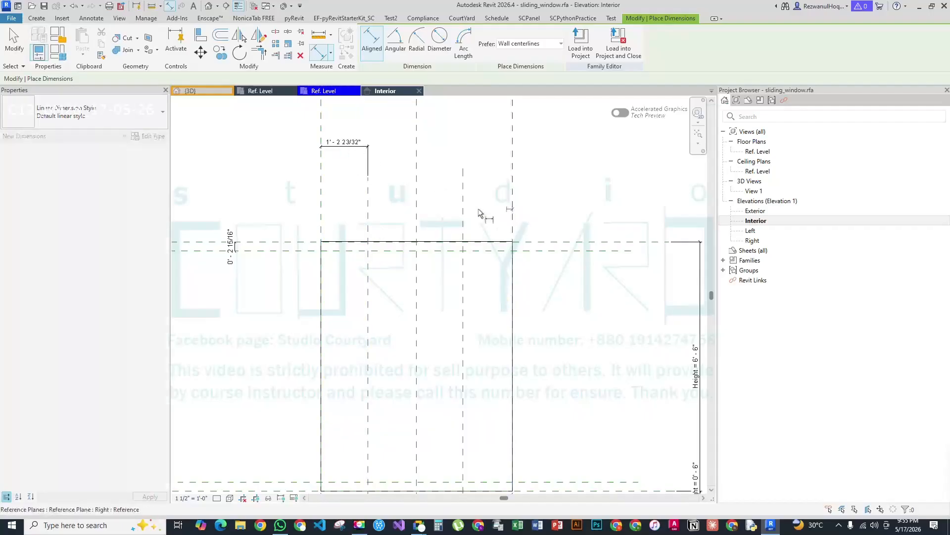
click(464, 210)
click(487, 147)
Dimension the head gap on the right side of the opening and the gap between the sill and its inner reference plane
click(541, 242)
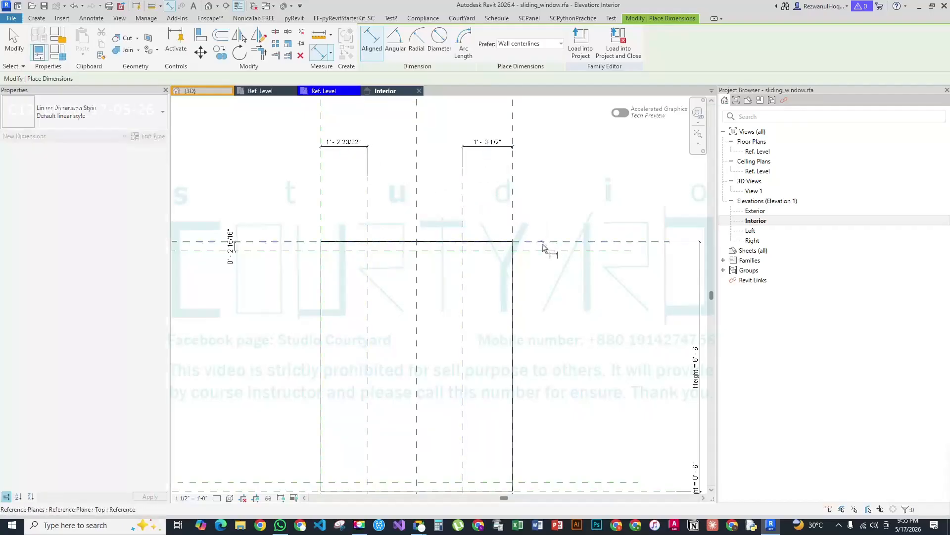
click(543, 251)
click(584, 247)
middle_drag(559, 313, 528, 145)
click(522, 323)
click(521, 314)
click(541, 284)
scroll(451, 313, down, 3)
key(Escape)
click(486, 316)
ctrl+click(488, 225)
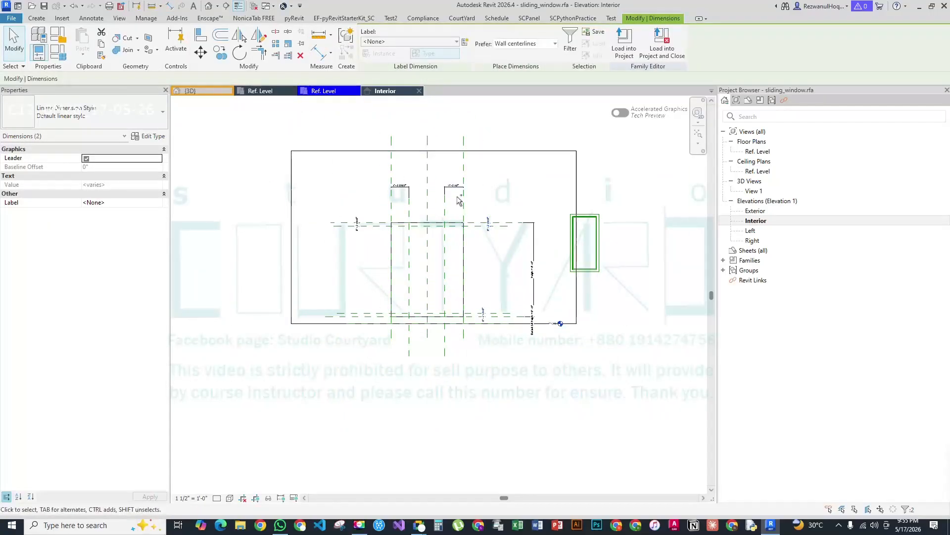
ctrl+click(453, 186)
ctrl+click(400, 186)
ctrl+click(357, 223)
key(Escape)
Delete the duplicate head-gap dimension on the left side of the opening
click(359, 227)
key(Delete)
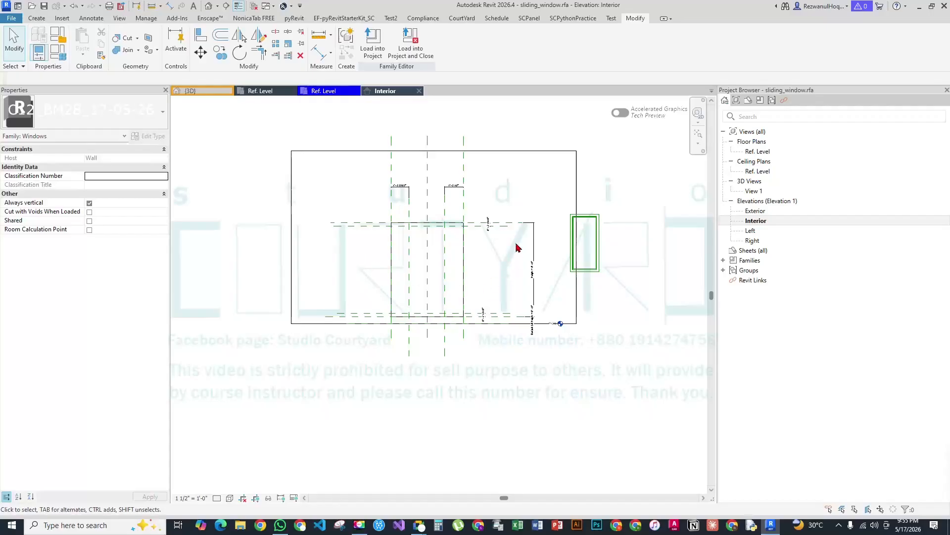
Label the head, right, left and sill gap dimensions with a new type family parameter named mfw
click(487, 222)
ctrl+click(454, 186)
ctrl+click(402, 186)
ctrl+click(483, 317)
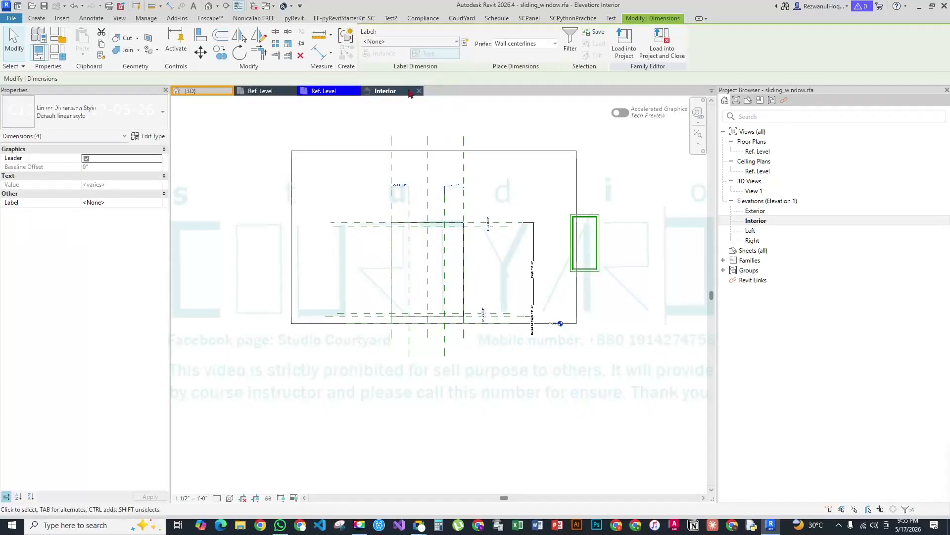
click(454, 42)
click(455, 42)
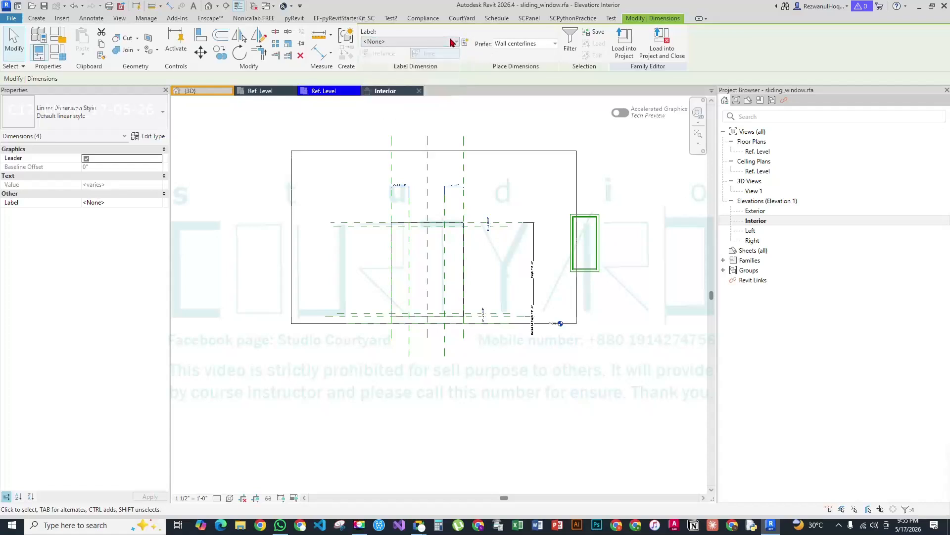
click(466, 42)
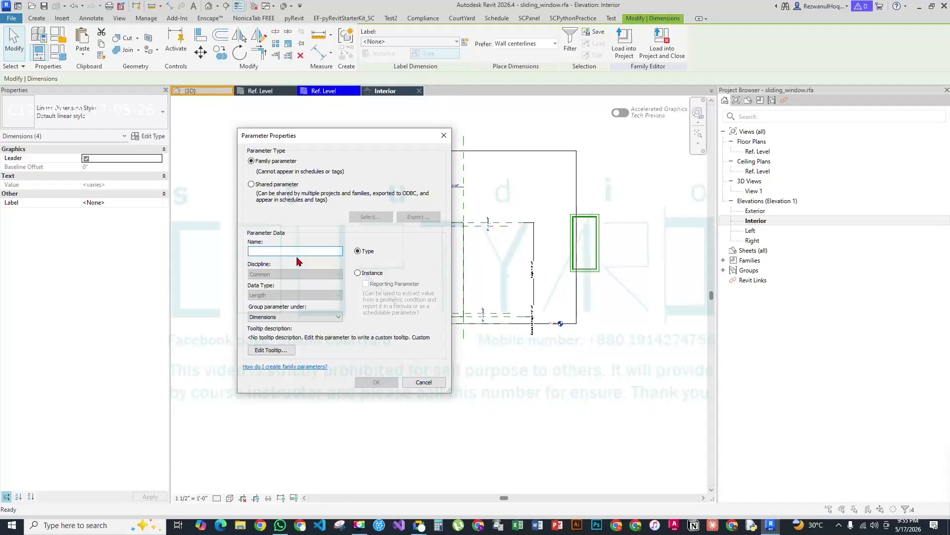
text(sl)
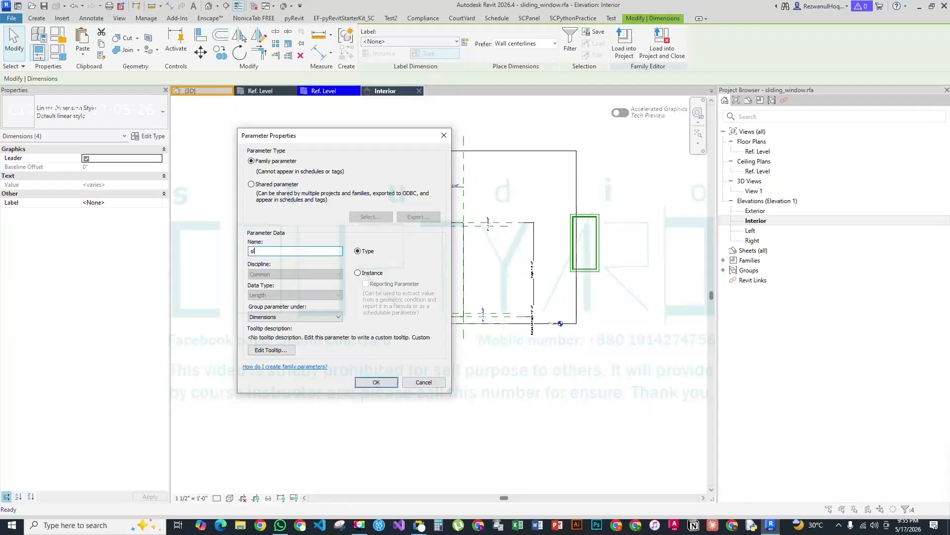
key(BackSpace)
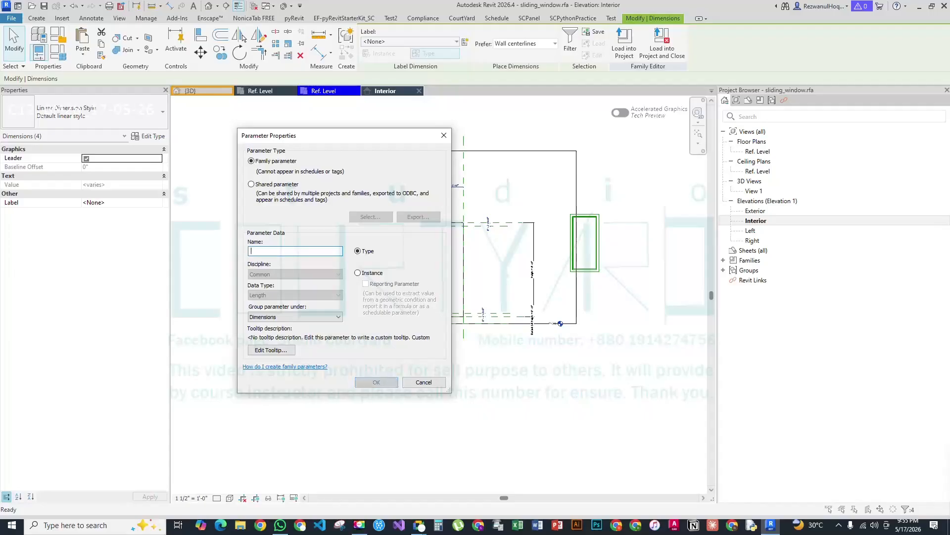
text(mfw)
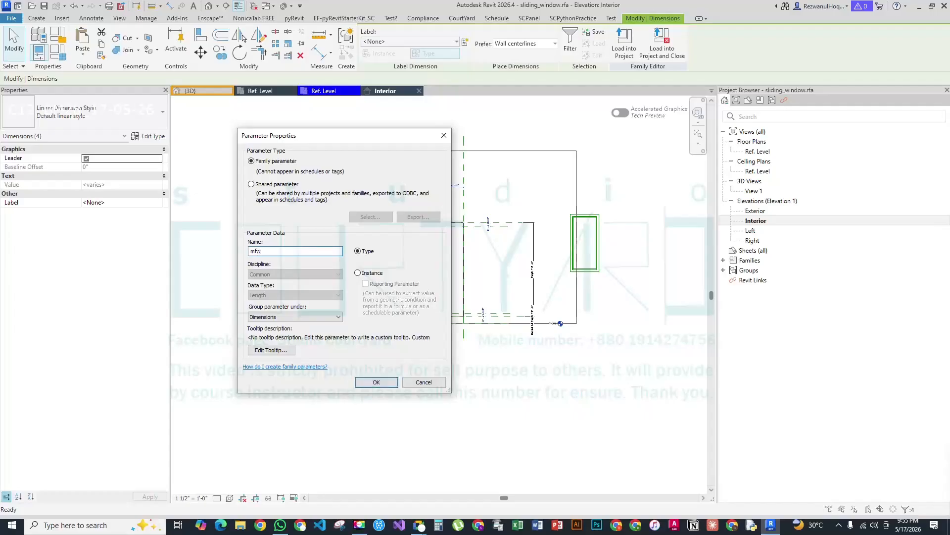
click(370, 387)
Set the mfw parameter to 2" through the gap dimension on the opening's right side
scroll(498, 182, up, 2)
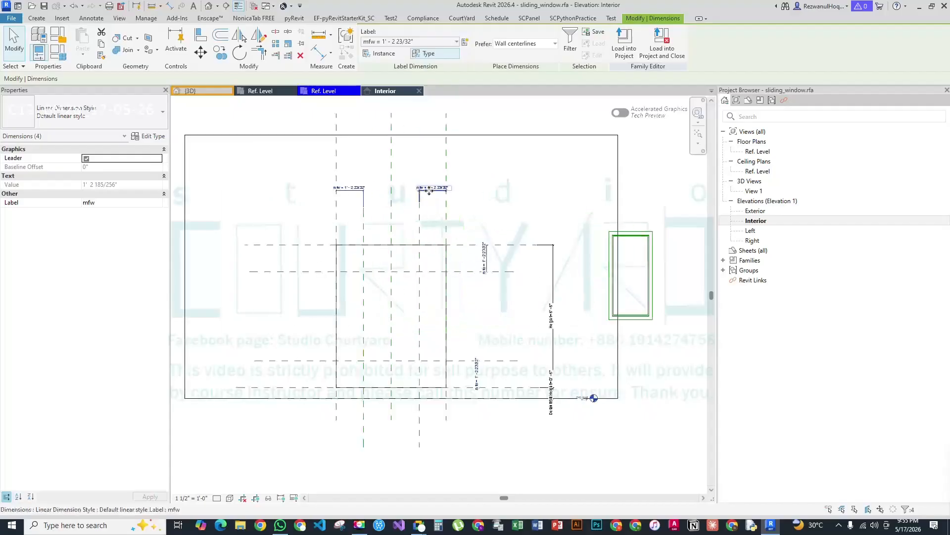
click(430, 192)
click(436, 185)
text(2")
key(Return)
click(361, 271)
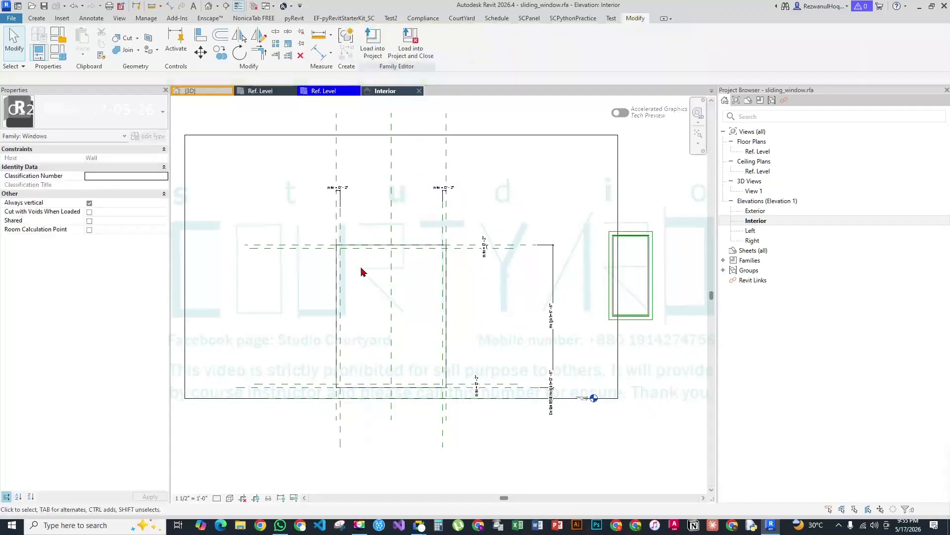
scroll(361, 271, up, 3)
scroll(354, 265, down, 3)
scroll(381, 246, up, 1)
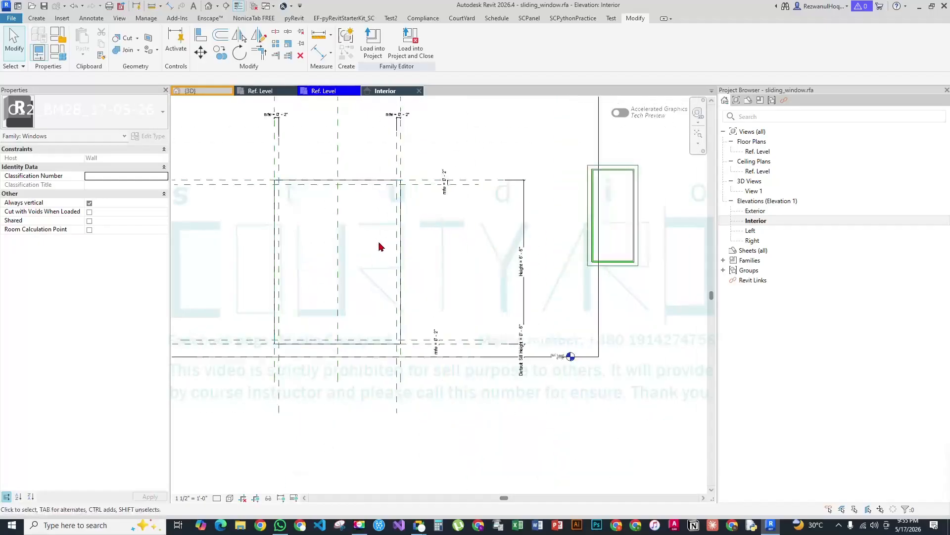
middle_drag(307, 312, 353, 302)
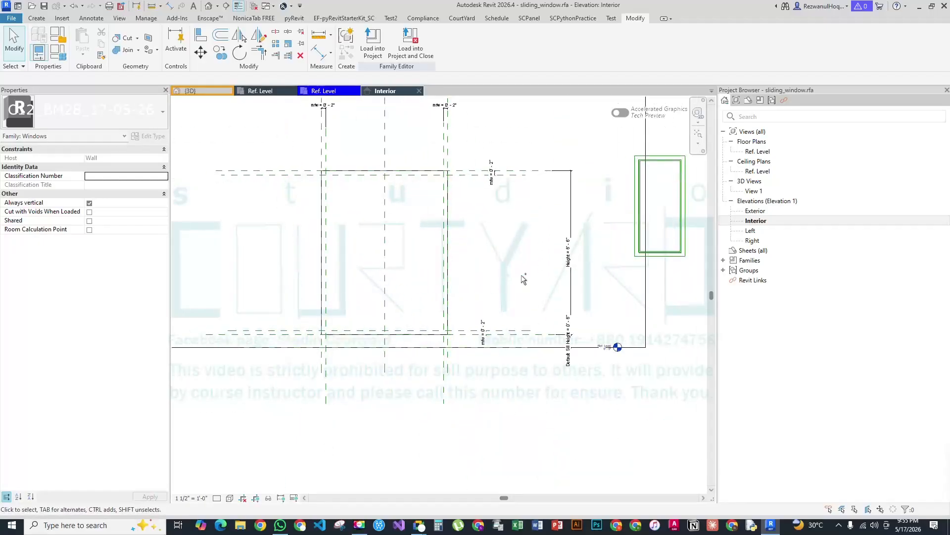
drag(496, 282, 212, 283)
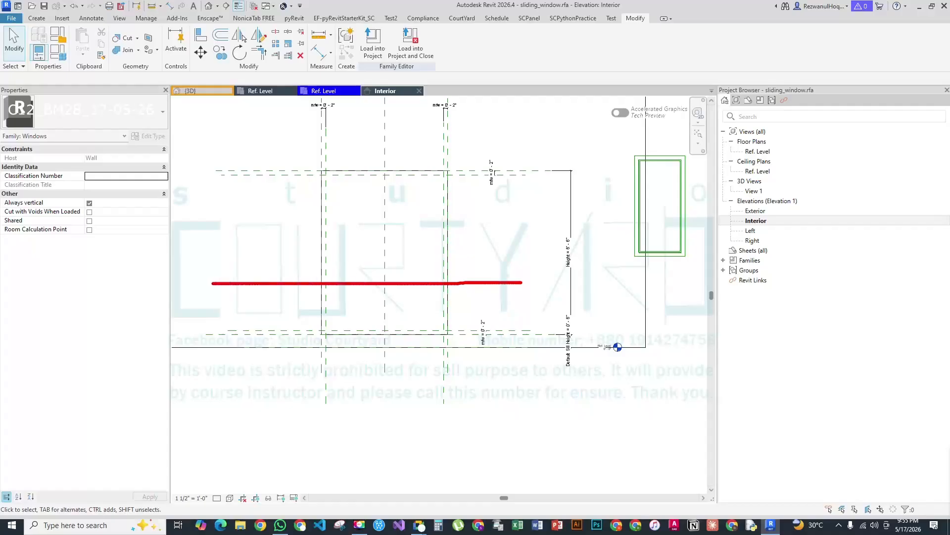
drag(405, 296, 371, 315)
click(393, 311)
mouse_move(394, 200)
mouse_down()
mouse_move(339, 224)
mouse_move(407, 200)
mouse_up()
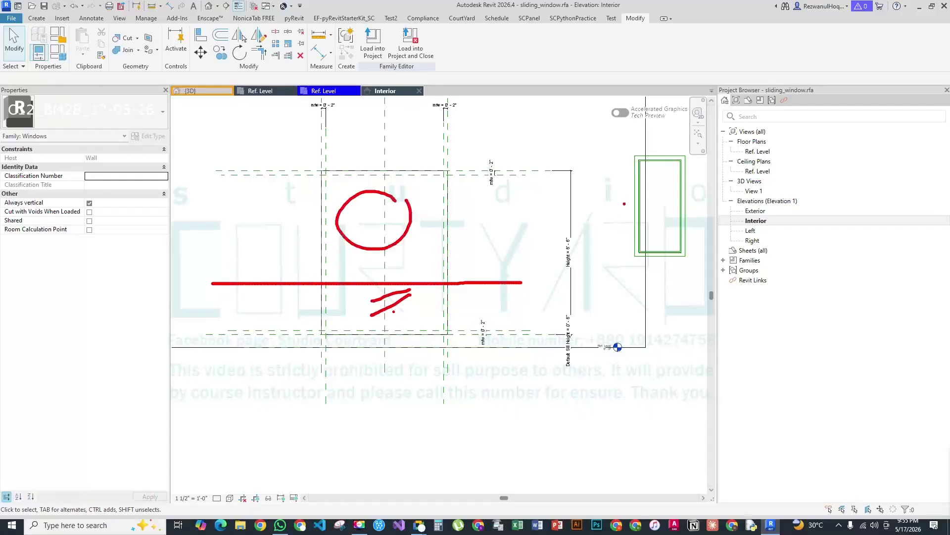
drag(672, 197, 424, 237)
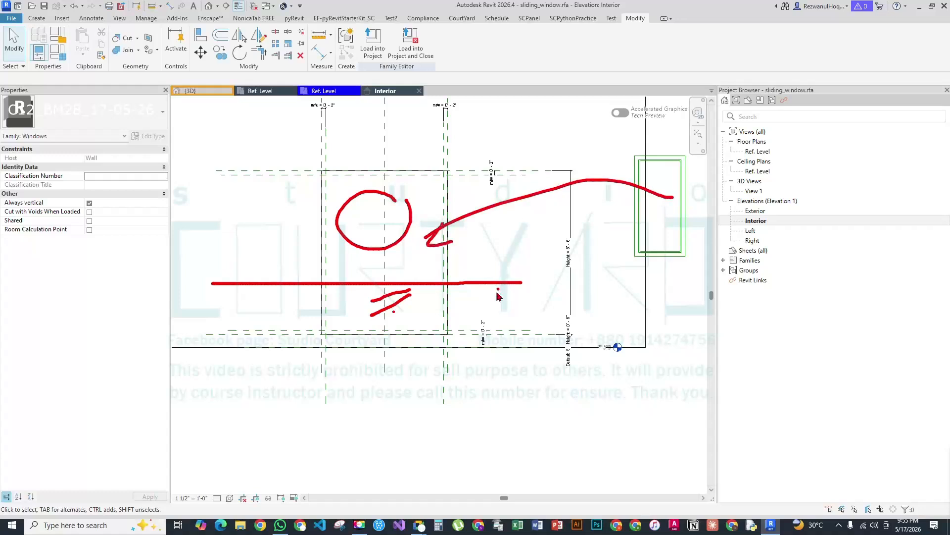
key(Escape)
key(r)
key(p)
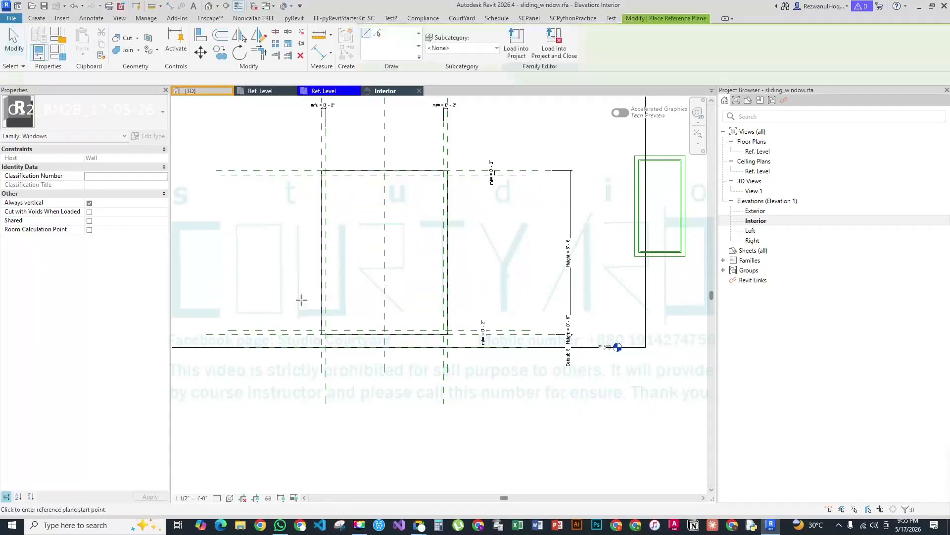
key(Escape)
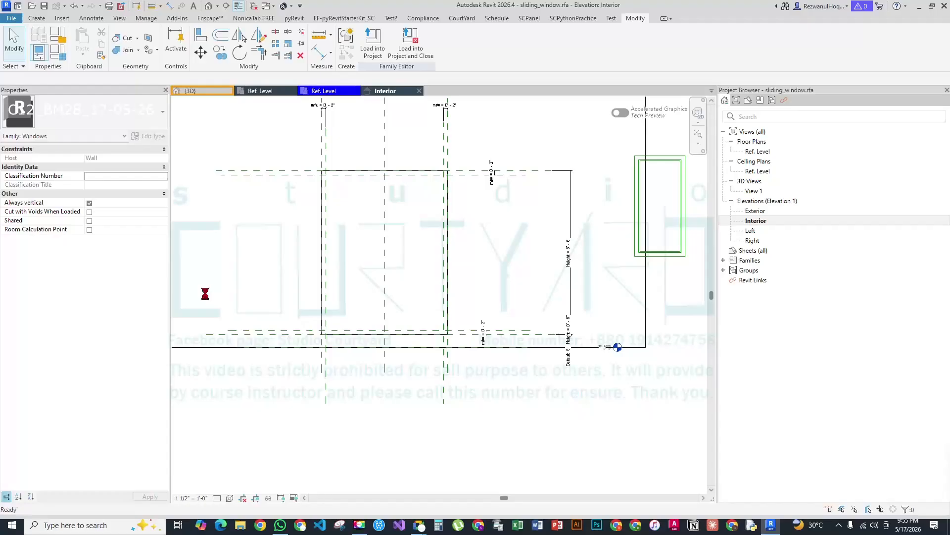
Draw a horizontal reference plane across the lower part of the opening, about 1'-8" above the inner sill plane
key(r)
key(p)
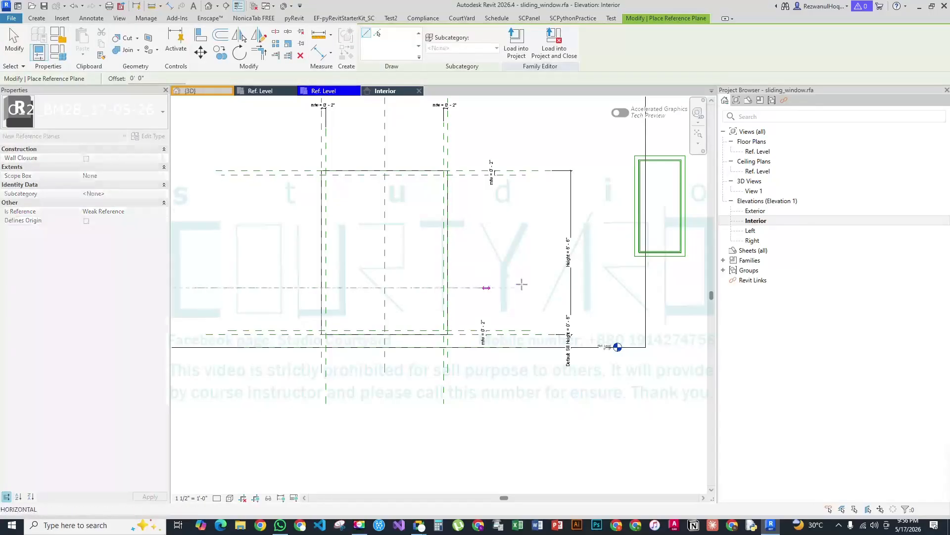
click(550, 287)
key(Escape)
key(Escape)
Dimension the distance from the inner sill reference plane to the new horizontal reference plane, placed left of the opening
key(d)
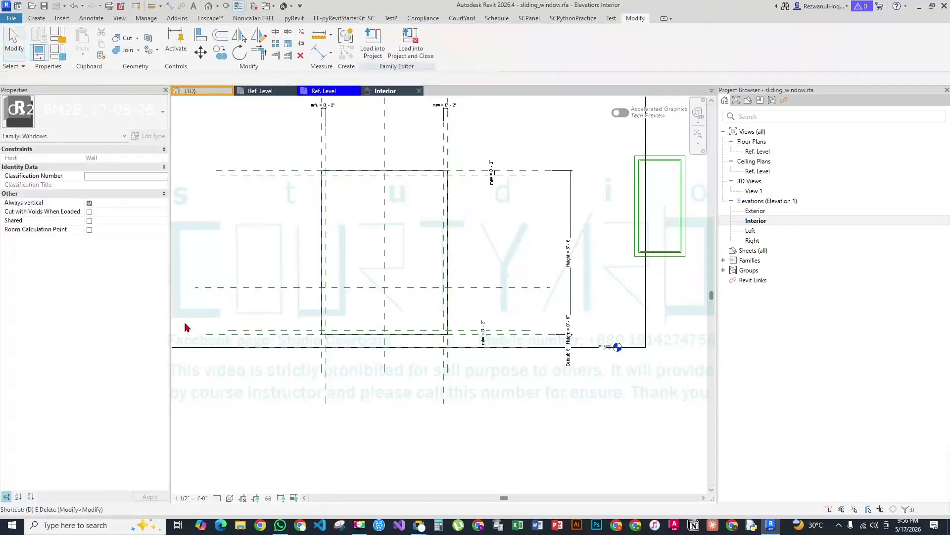
key(i)
scroll(306, 339, up, 2)
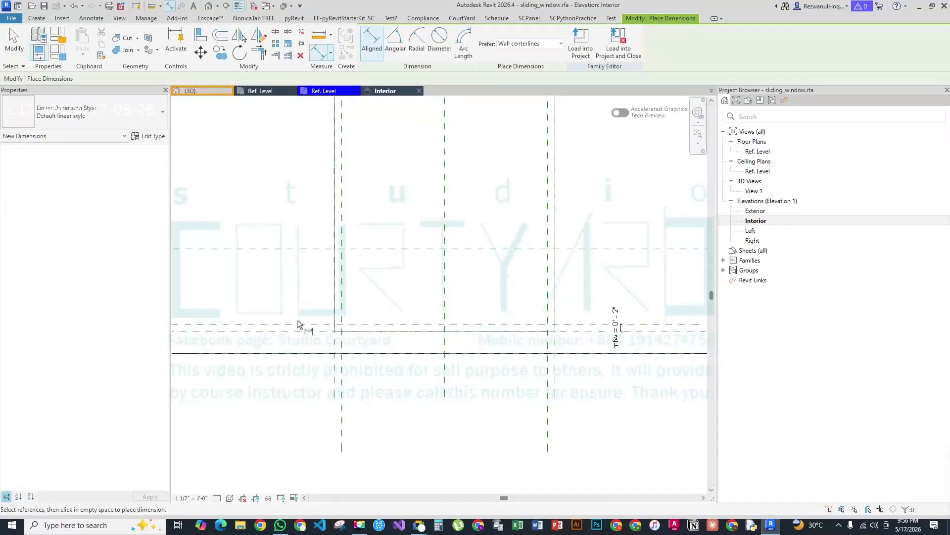
scroll(352, 281, down, 2)
scroll(359, 276, up, 2)
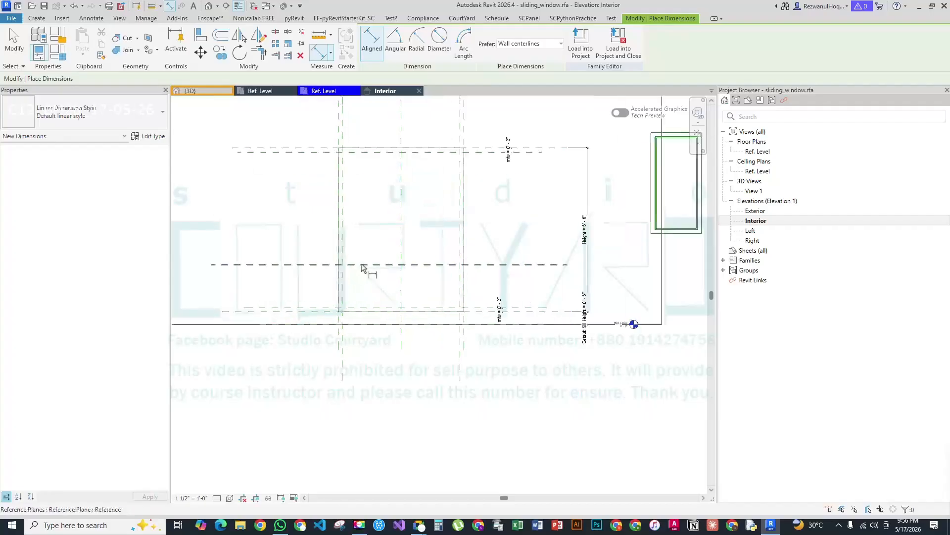
click(315, 308)
click(314, 267)
click(305, 225)
key(Escape)
key(Escape)
Label the dimension above the inner sill plane with a new type family parameter named h1
click(305, 276)
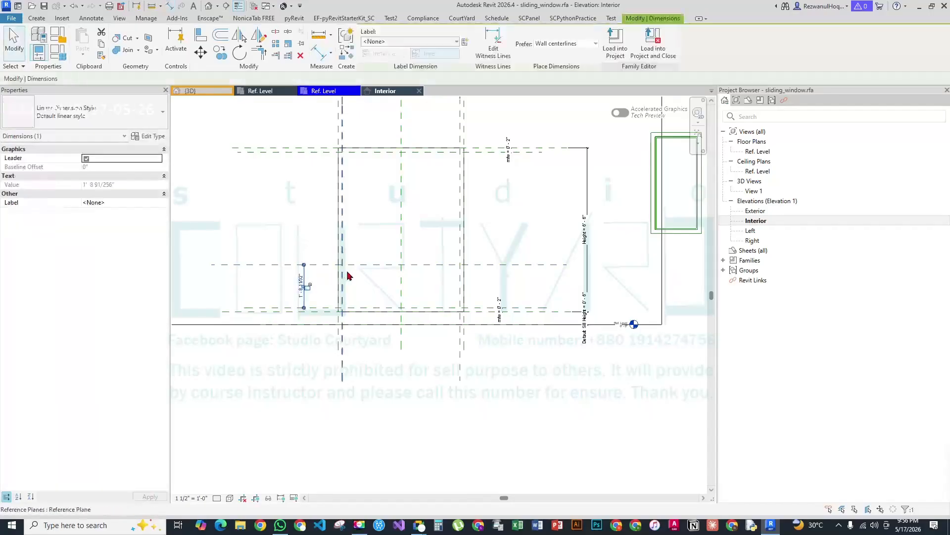
scroll(347, 275, up, 2)
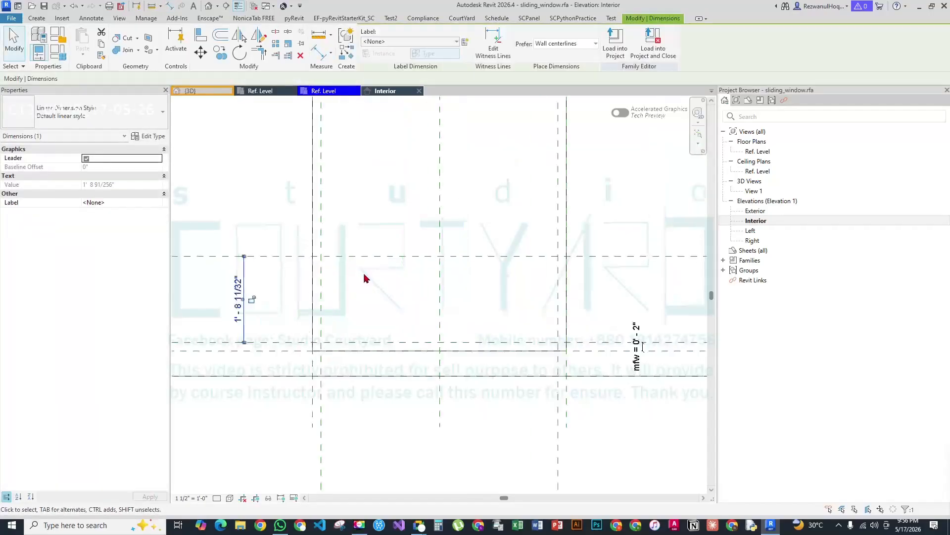
click(466, 42)
text(h1)
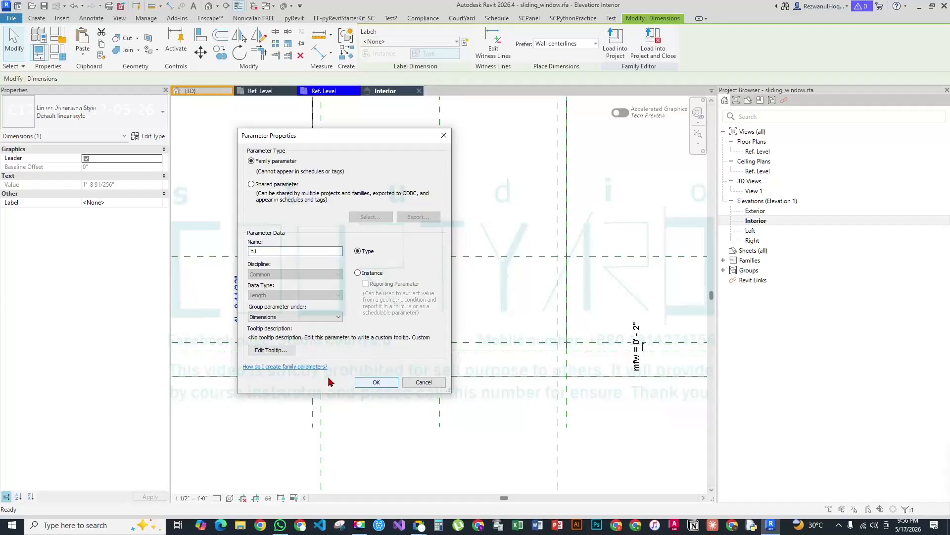
click(376, 382)
key(Escape)
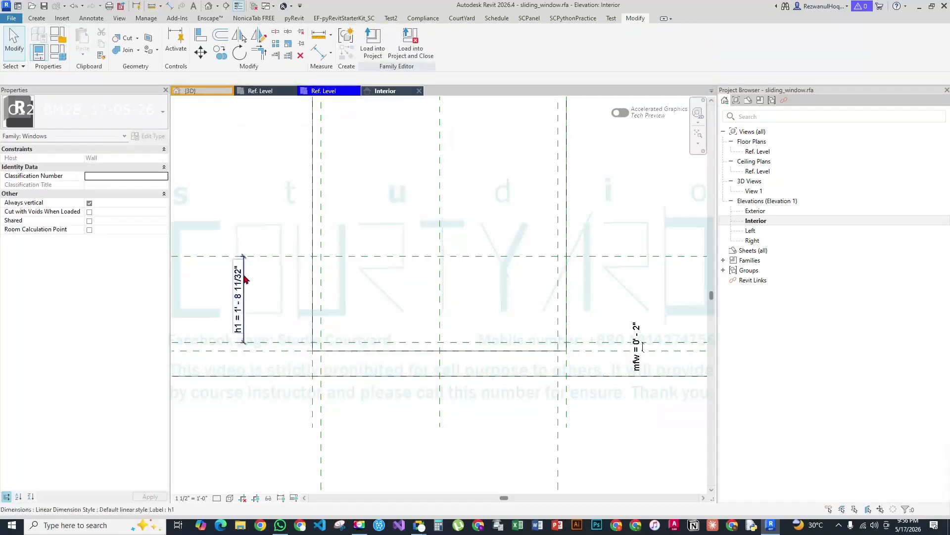
click(237, 281)
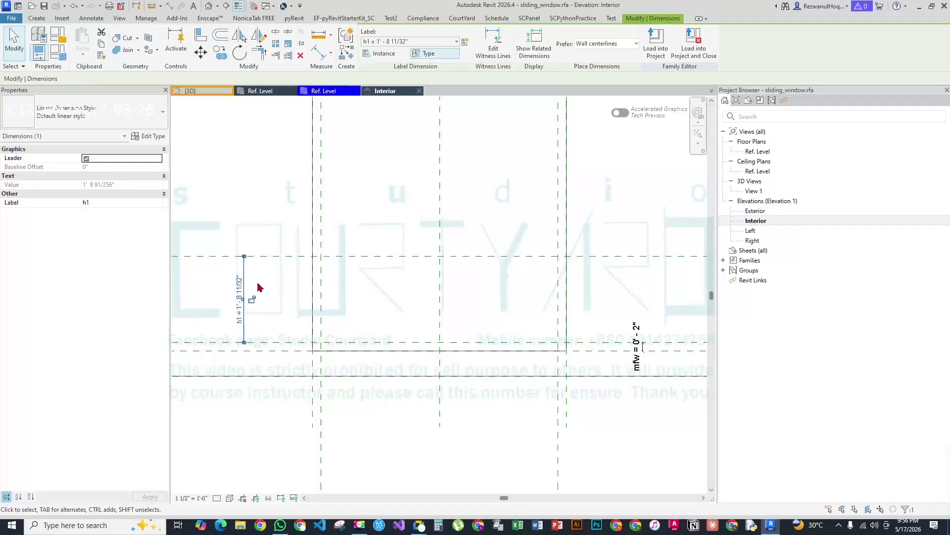
click(331, 286)
Copy the horizontal reference plane at the top of the h1 dimension upward by about 5"
scroll(361, 329, down, 3)
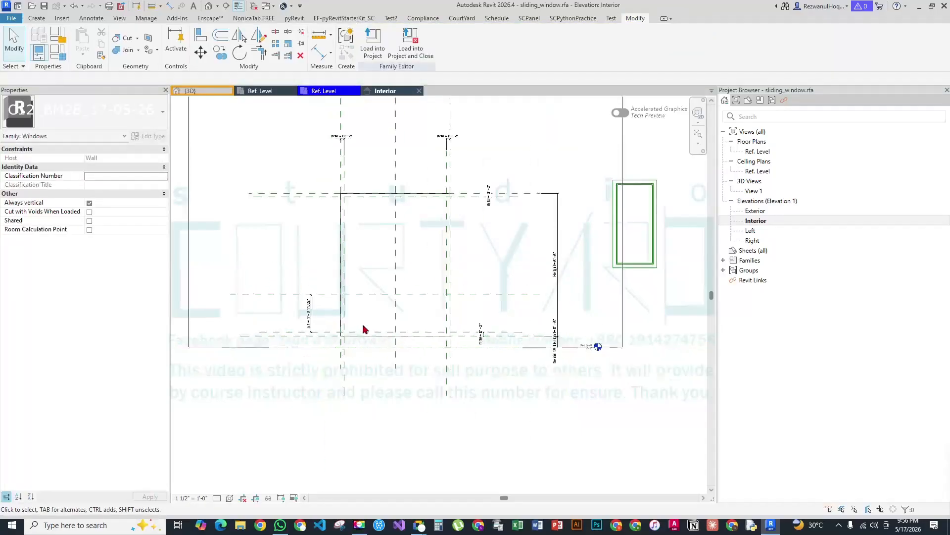
scroll(324, 312, up, 2)
key(d)
click(371, 286)
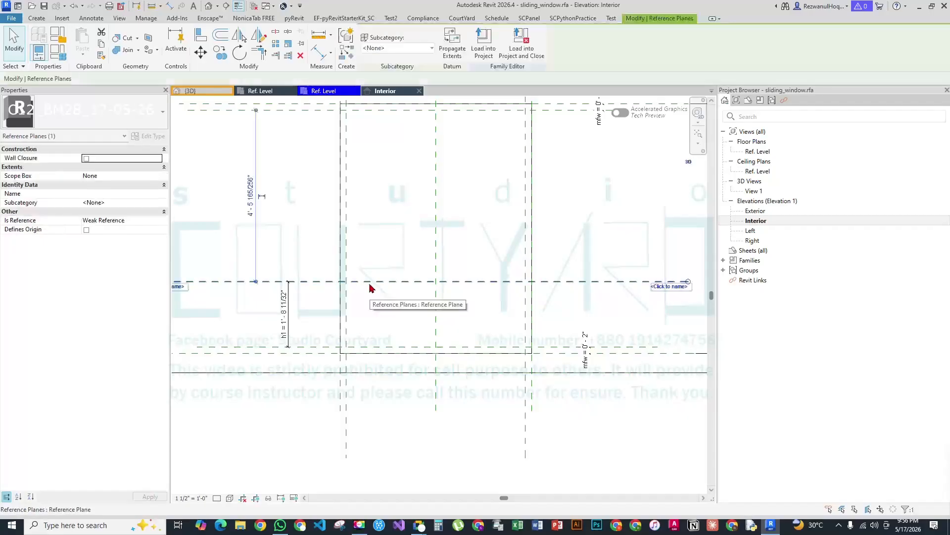
key(c)
key(o)
click(370, 281)
click(370, 266)
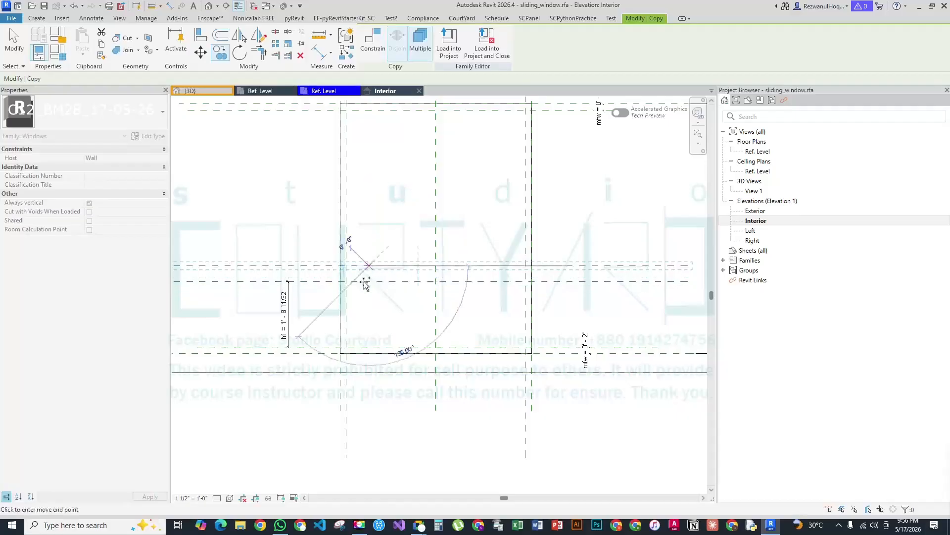
Dimension the gap between the middle reference plane and its copy, and label it with the existing mfw parameter
key(d)
key(i)
click(314, 281)
click(315, 271)
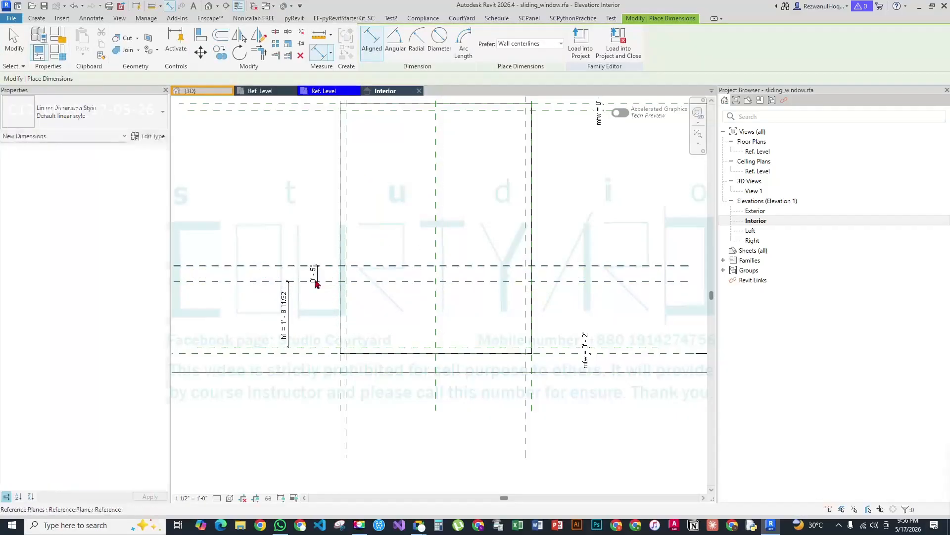
key(Escape)
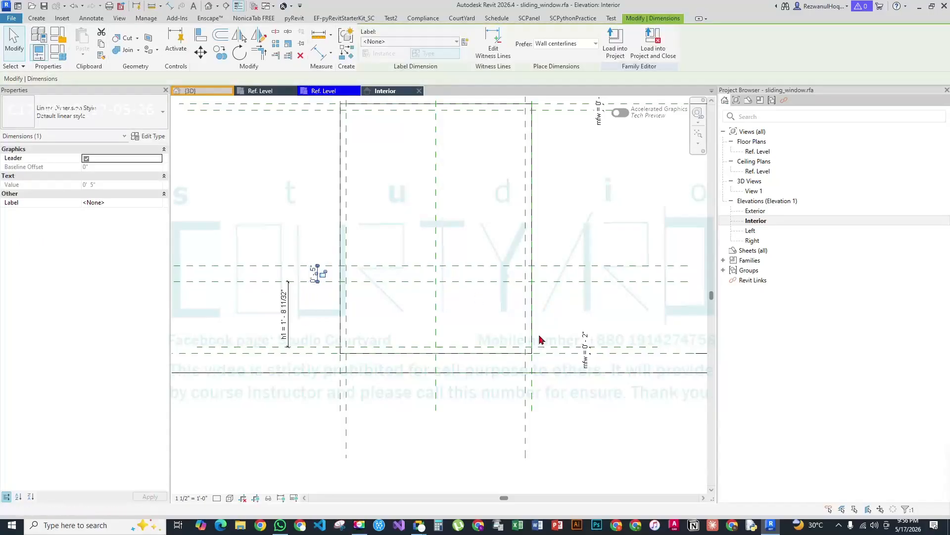
click(409, 41)
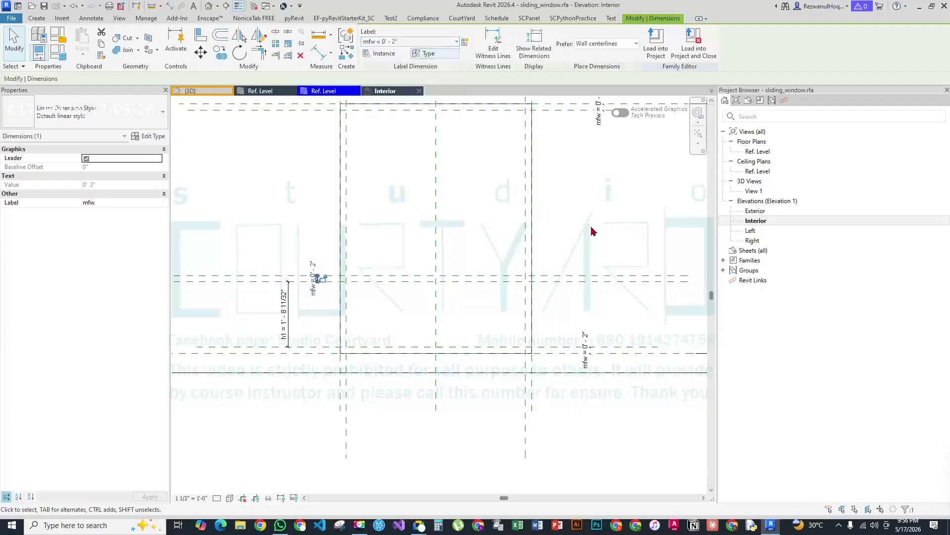
click(603, 195)
Set the h1 parameter to 2' through its dimension left of the opening
scroll(489, 316, down, 3)
scroll(392, 312, up, 2)
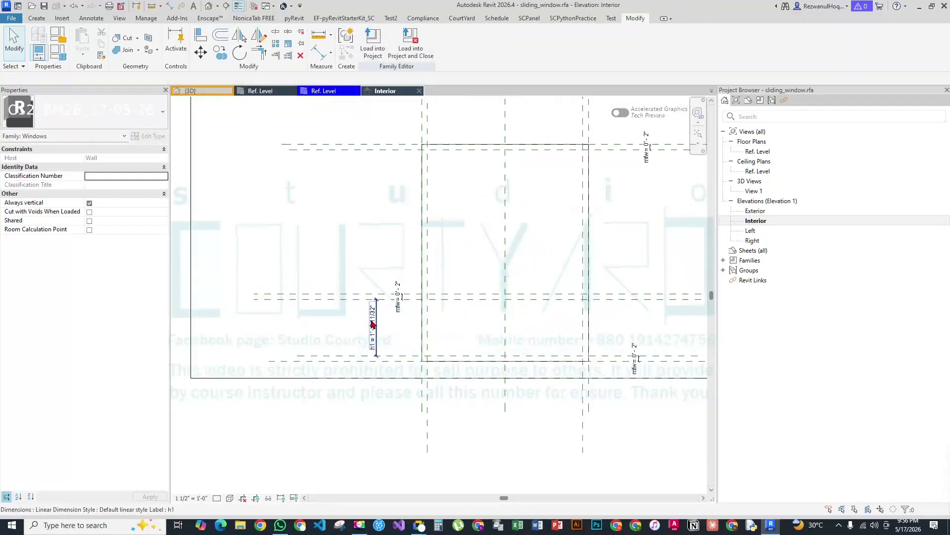
click(373, 316)
click(370, 316)
text(2)
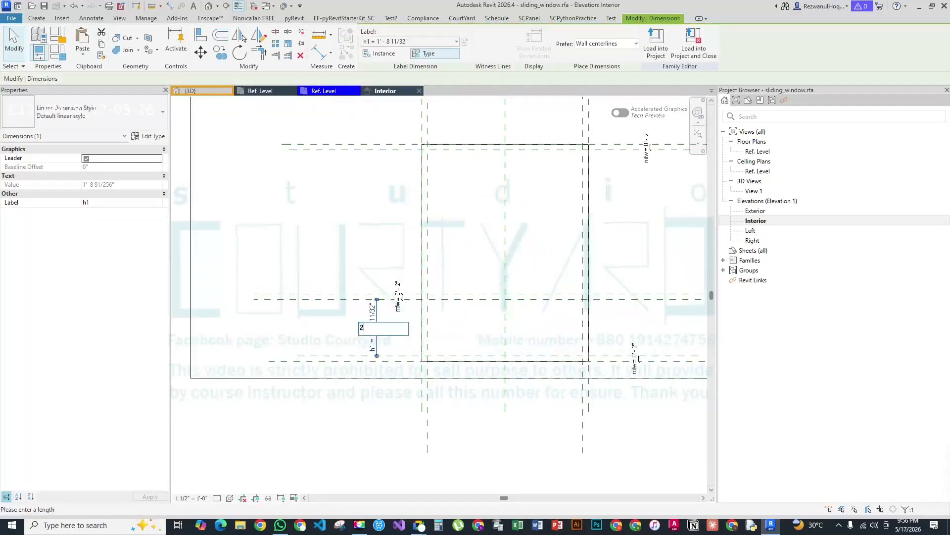
text(')
key(Return)
key(Escape)
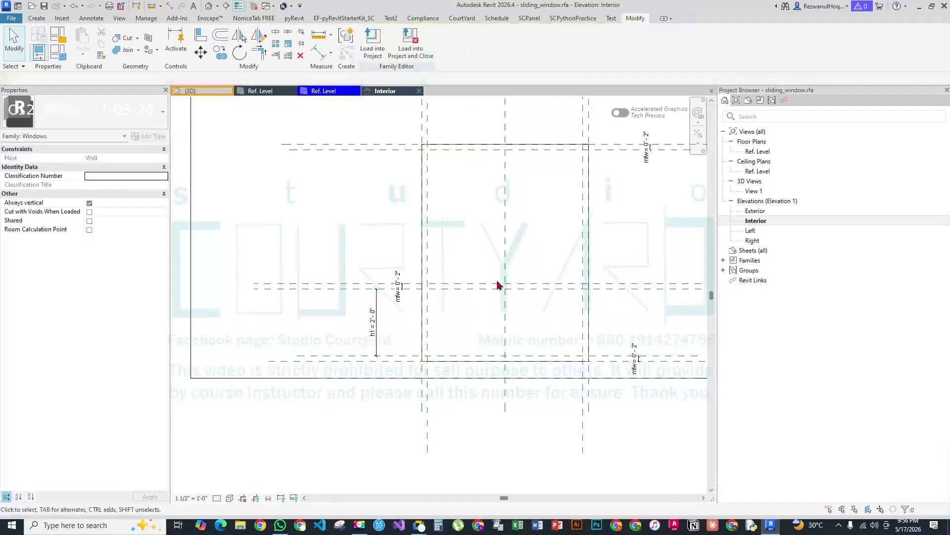
scroll(457, 298, down, 1)
scroll(457, 299, down, 2)
scroll(303, 208, up, 3)
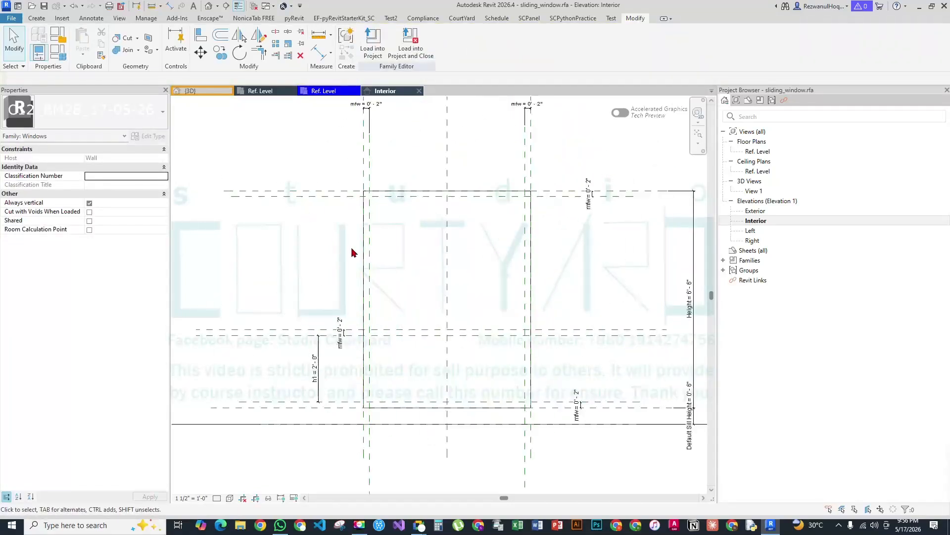
middle_drag(352, 251, 285, 258)
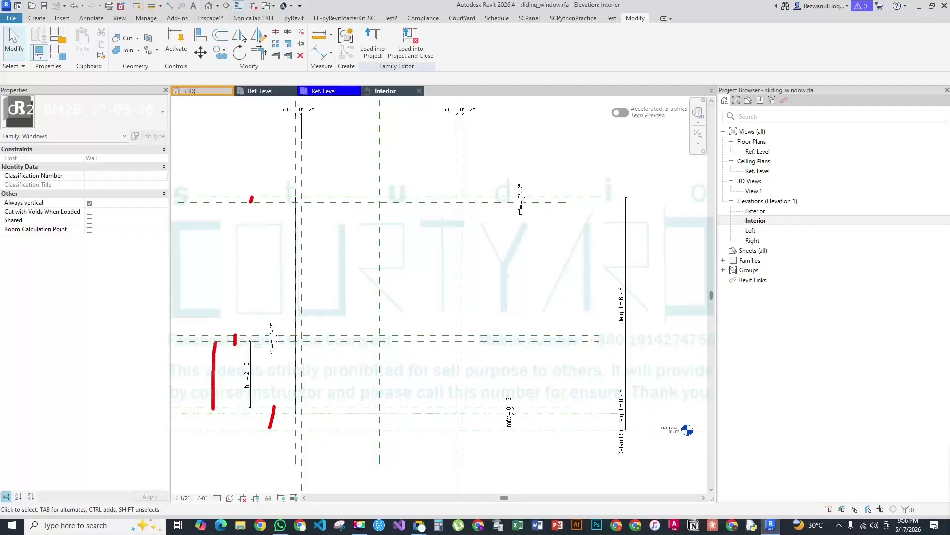
scroll(431, 310, down, 2)
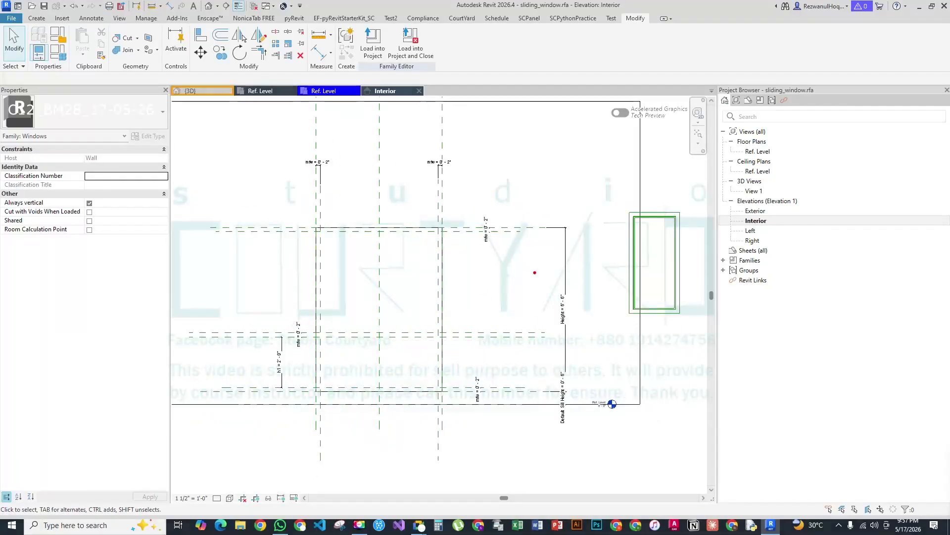
drag(625, 249, 393, 281)
drag(394, 264, 423, 274)
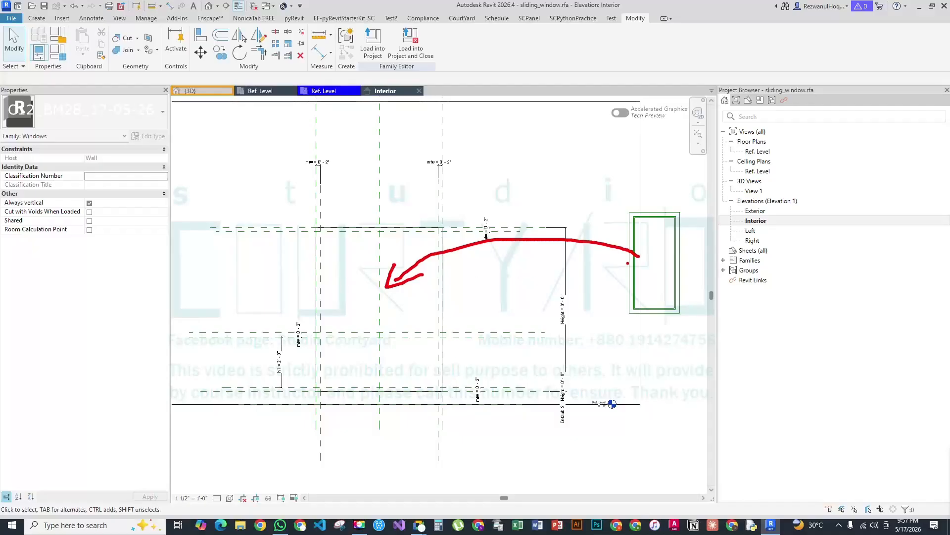
mouse_move(623, 200)
mouse_down()
mouse_move(637, 213)
mouse_move(565, 161)
mouse_up()
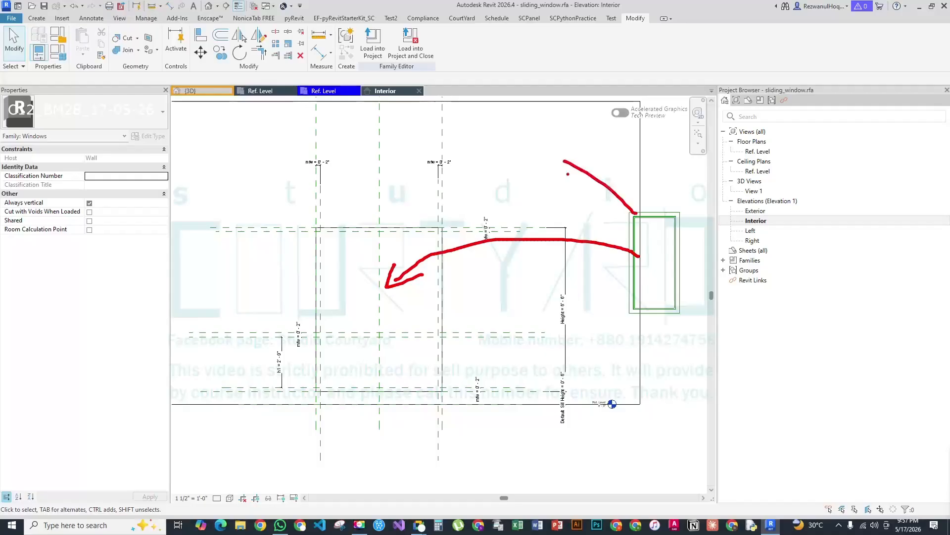
mouse_move(423, 264)
mouse_down()
mouse_move(389, 285)
mouse_move(392, 296)
mouse_up()
drag(248, 231, 252, 336)
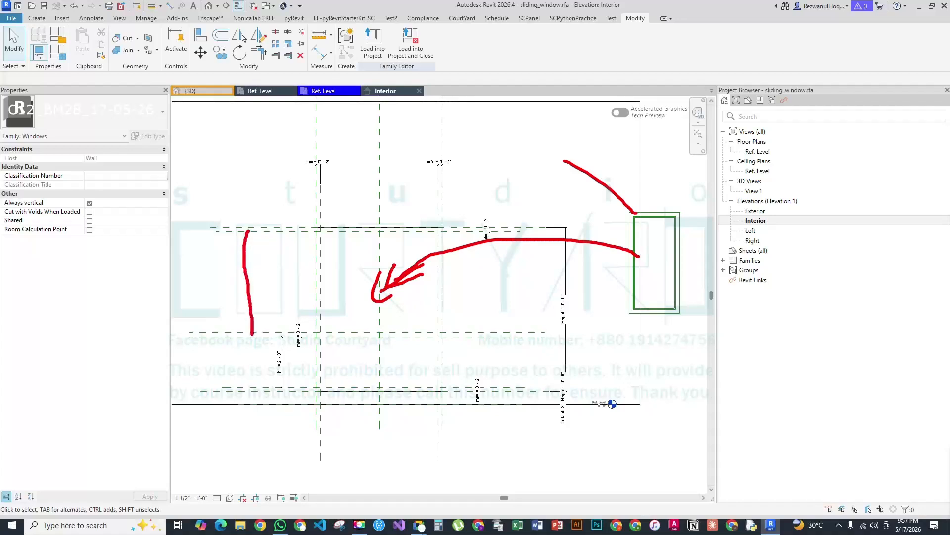
drag(253, 230, 242, 238)
mouse_move(283, 333)
mouse_down()
mouse_move(307, 346)
mouse_move(278, 371)
mouse_up()
mouse_move(480, 387)
mouse_down()
mouse_move(467, 376)
mouse_move(488, 399)
mouse_up()
mouse_move(441, 177)
mouse_down()
mouse_move(463, 167)
mouse_move(454, 184)
mouse_up()
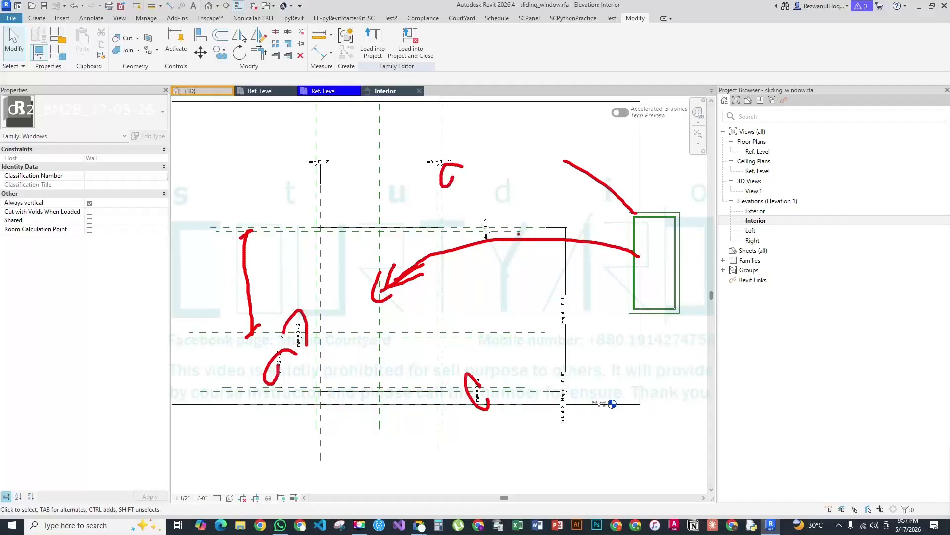
drag(518, 234, 470, 245)
drag(566, 230, 570, 391)
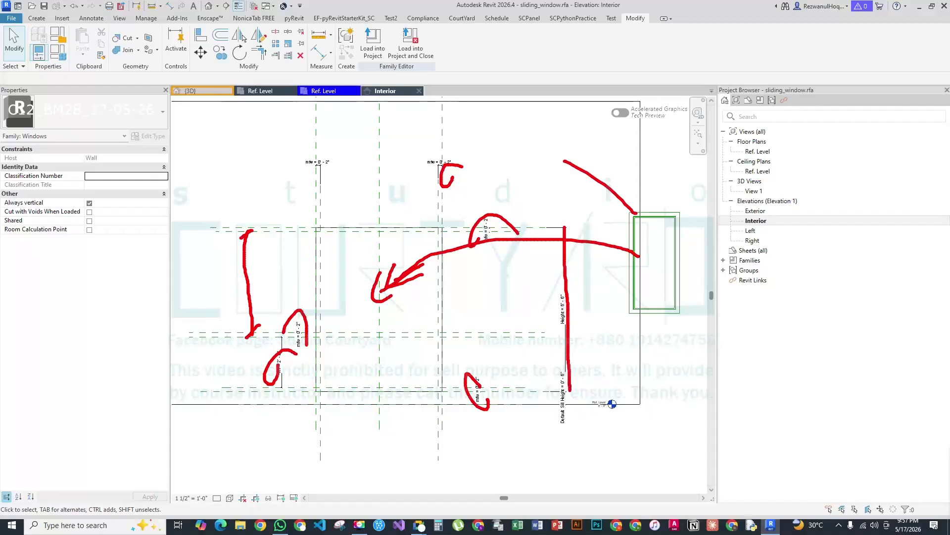
drag(582, 241, 583, 244)
drag(338, 233, 341, 336)
drag(323, 250, 345, 224)
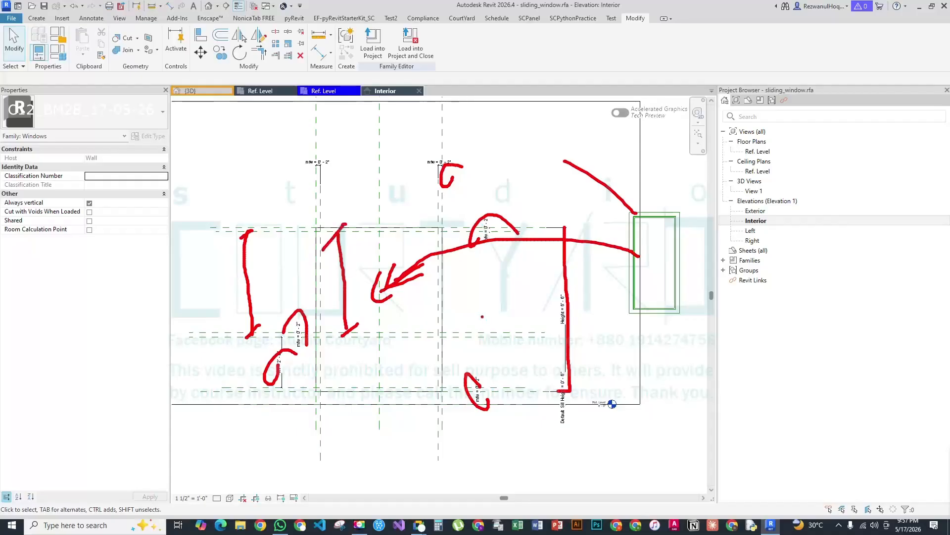
key(Escape)
scroll(484, 261, up, 2)
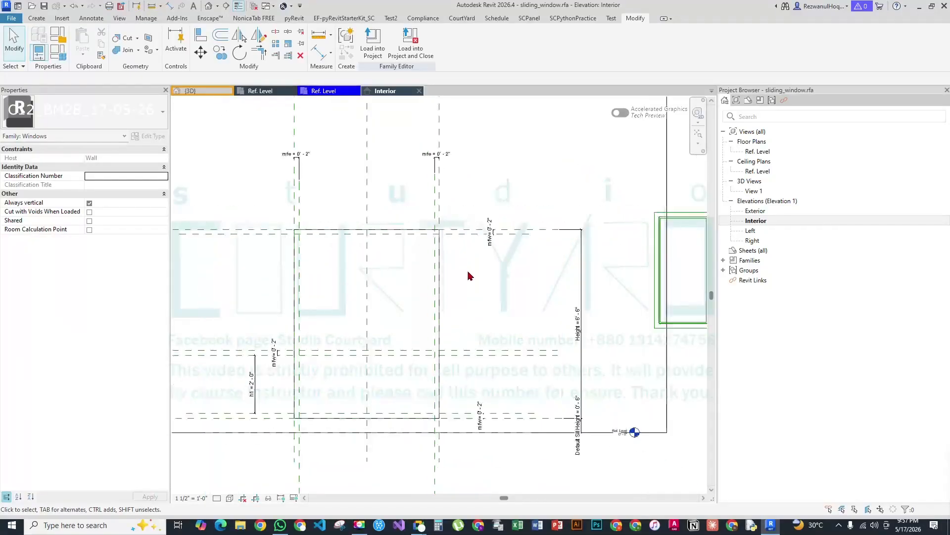
middle_drag(465, 323, 505, 322)
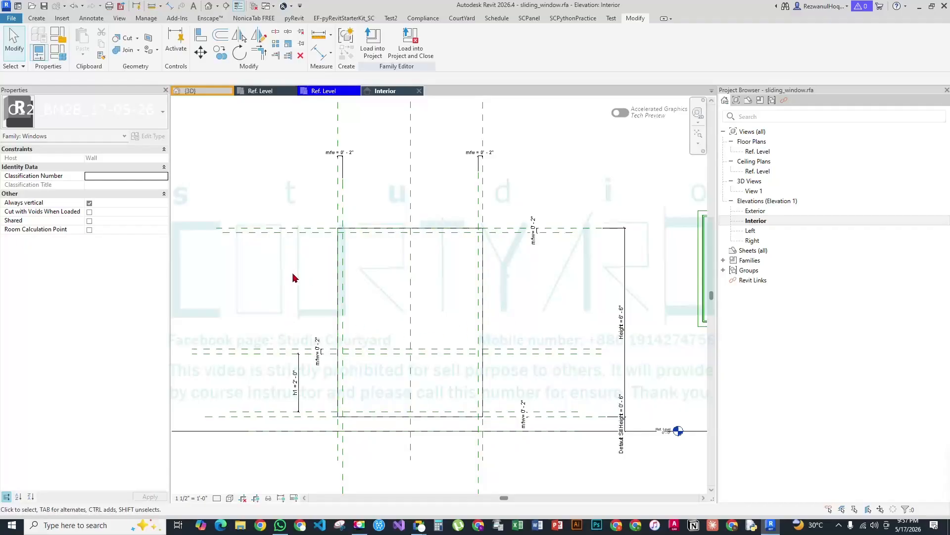
scroll(308, 375, up, 2)
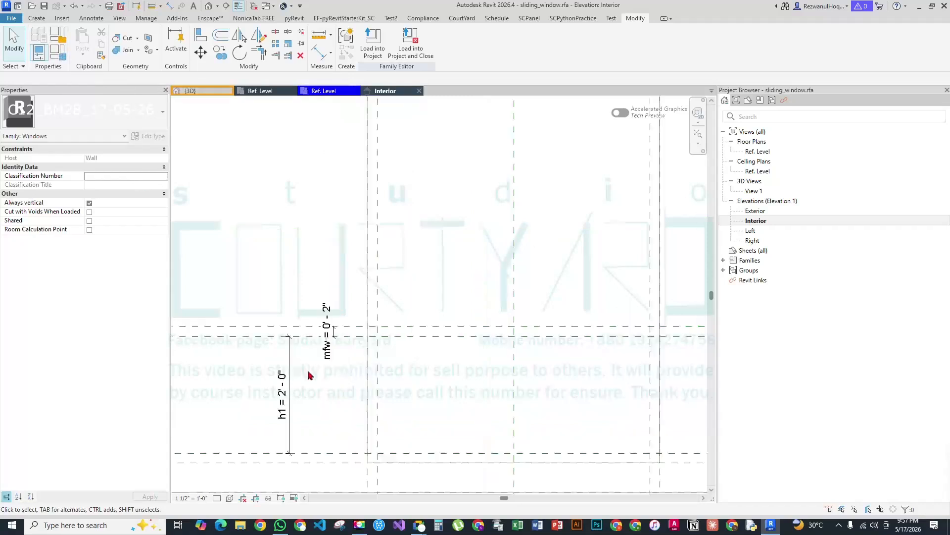
scroll(308, 375, down, 2)
scroll(396, 315, up, 1)
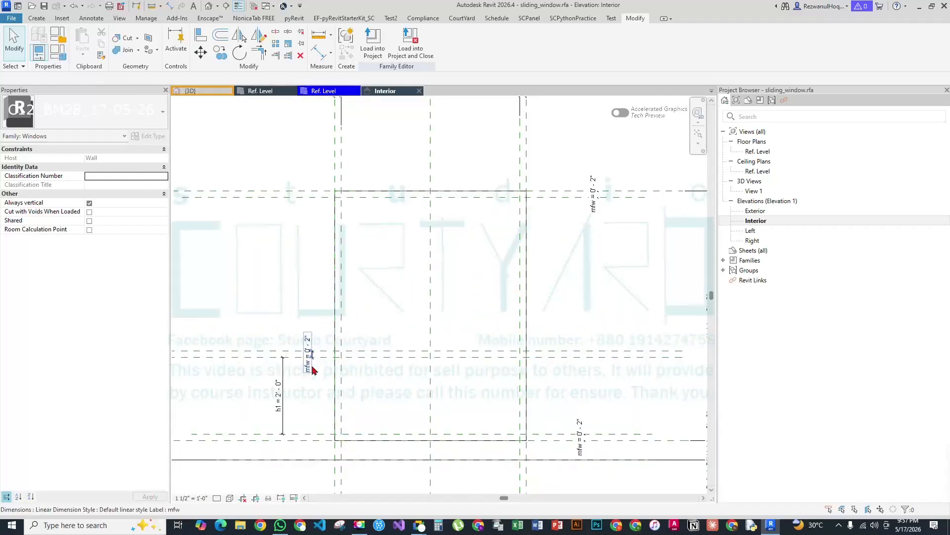
scroll(681, 431, down, 2)
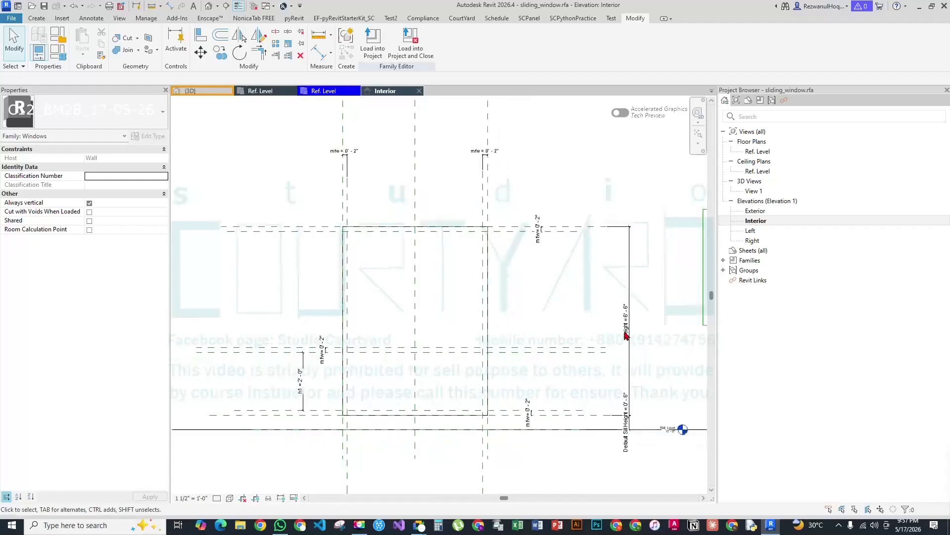
Create a new length type parameter named sph in the family types, grouped under Dimensions
click(61, 59)
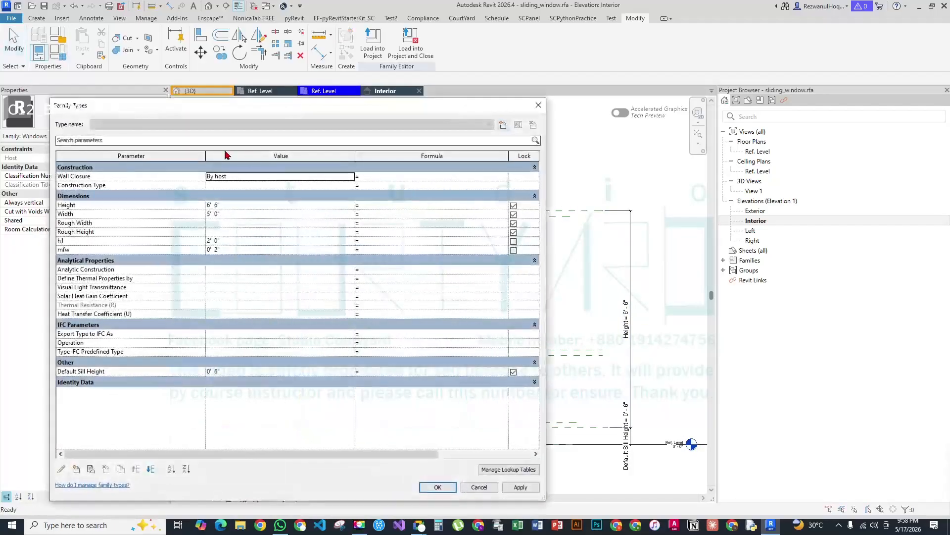
drag(247, 109, 343, 43)
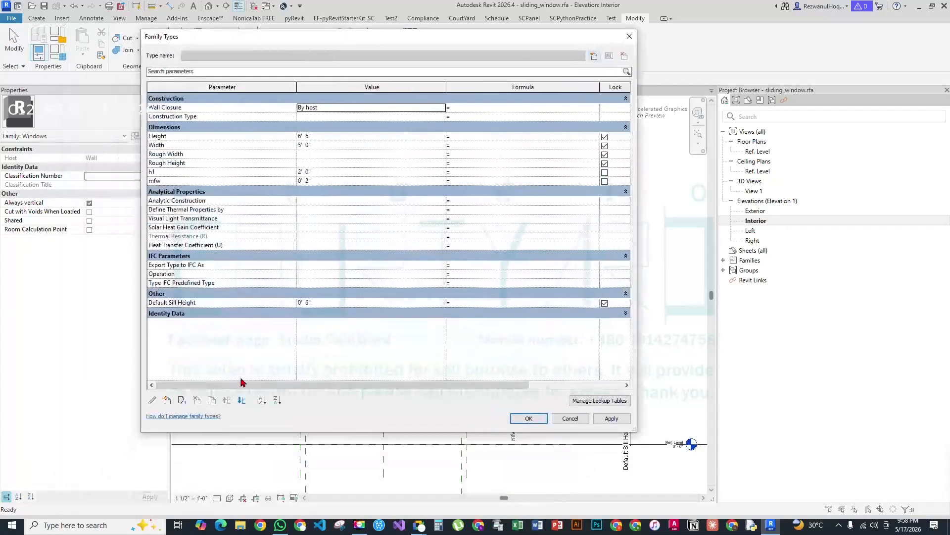
click(167, 401)
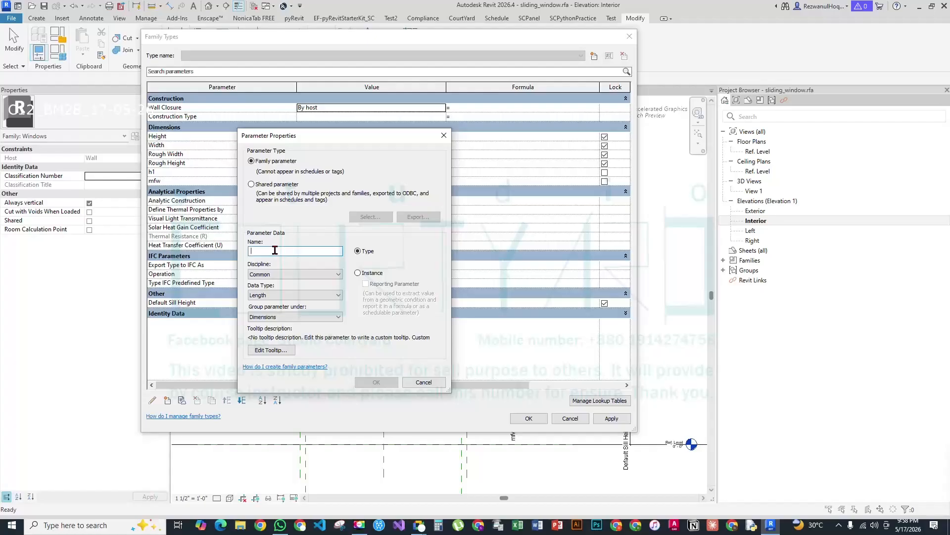
text(sph)
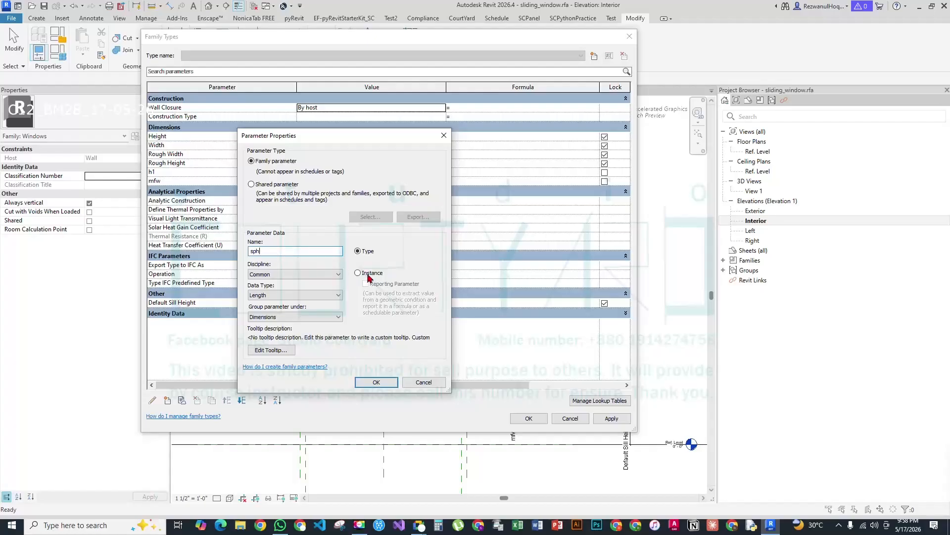
click(377, 382)
Give the sph parameter the formula Height - (mfw * 3) - h1 and accept the family types
click(340, 190)
drag(341, 189, 232, 189)
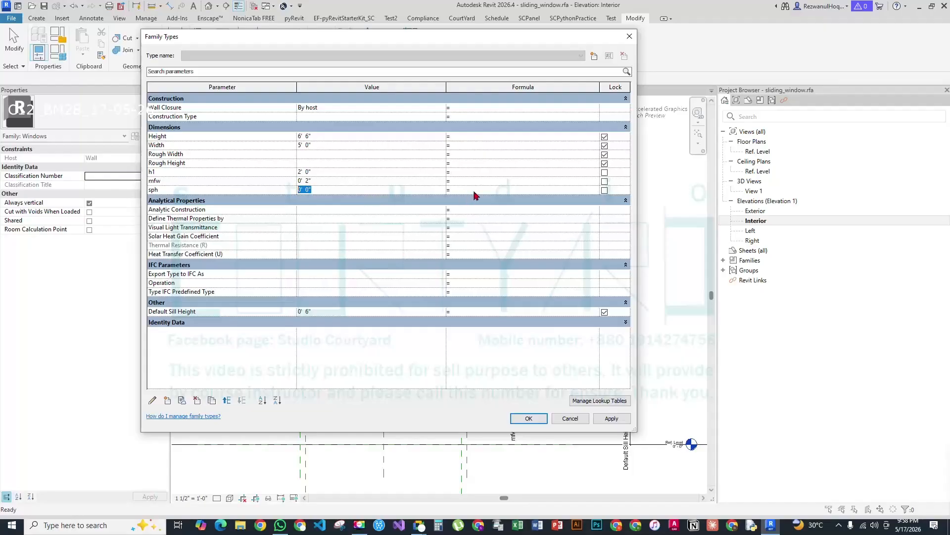
drag(637, 238, 821, 248)
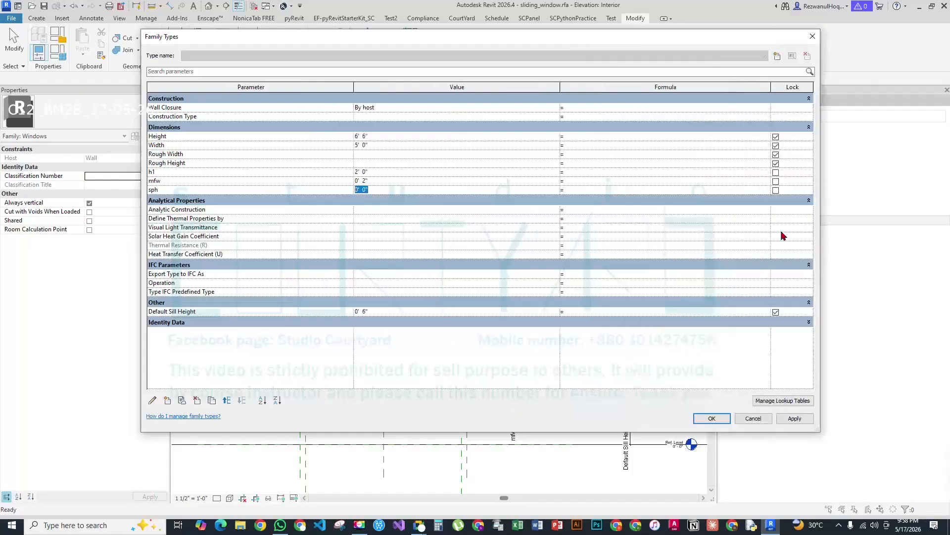
click(601, 190)
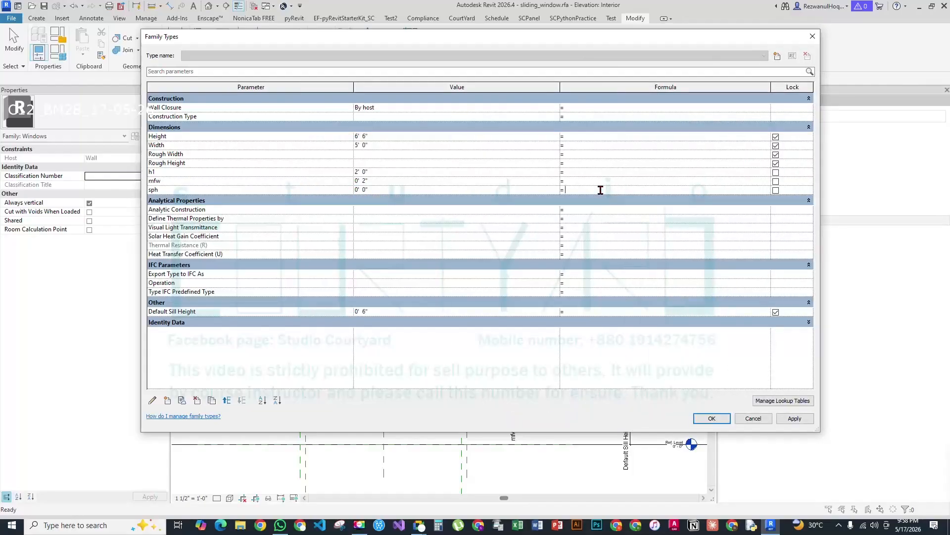
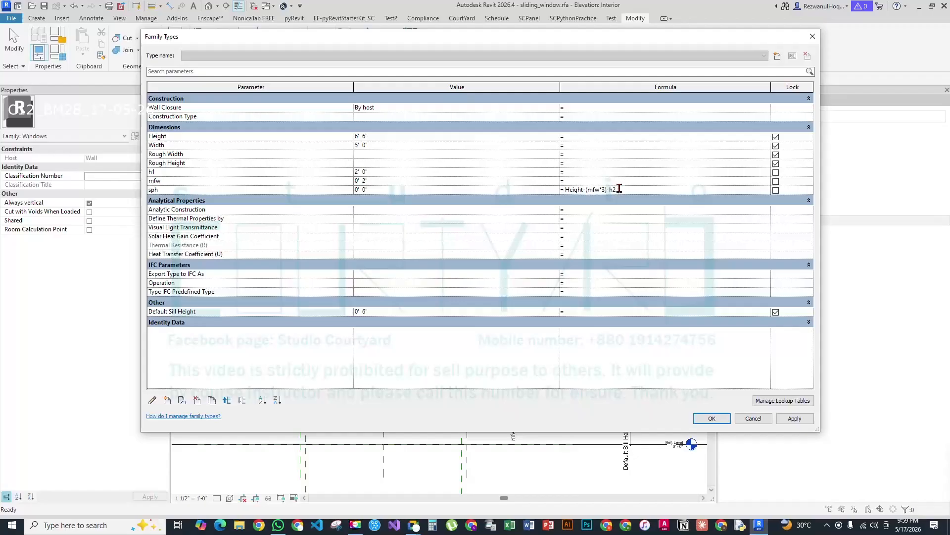
click(553, 191)
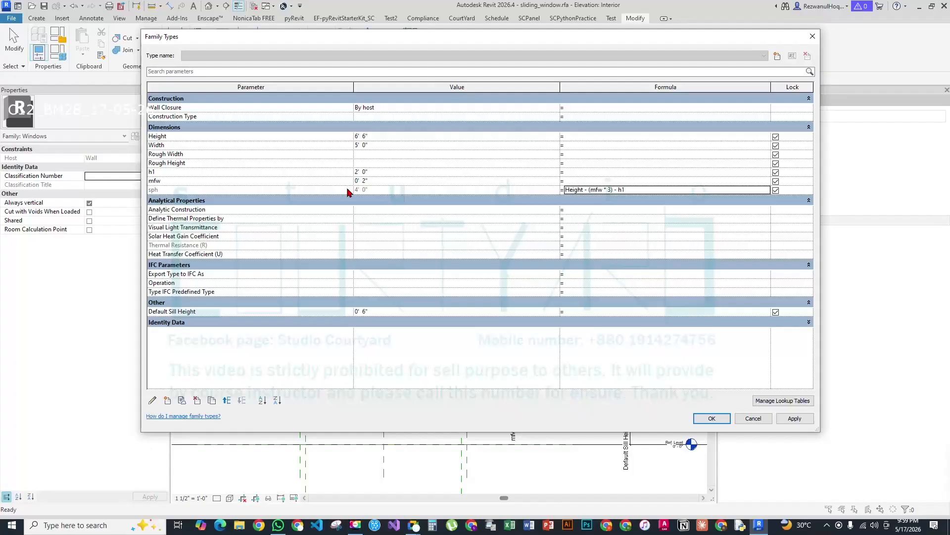
mouse_move(377, 182)
mouse_down()
mouse_move(349, 203)
mouse_move(374, 168)
mouse_up()
click(712, 418)
Measure the vertical distance between the inner head plane and the upper transom reference plane
click(318, 35)
click(211, 216)
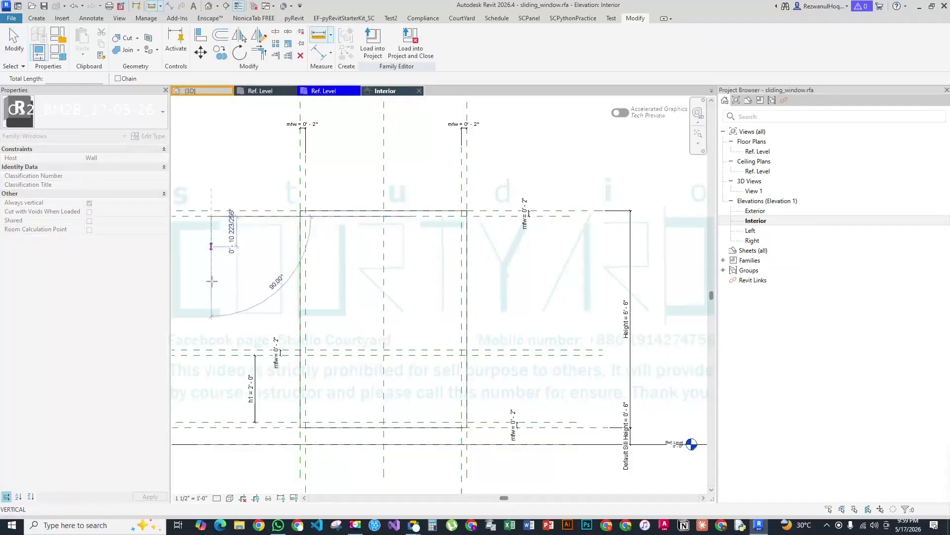
click(211, 349)
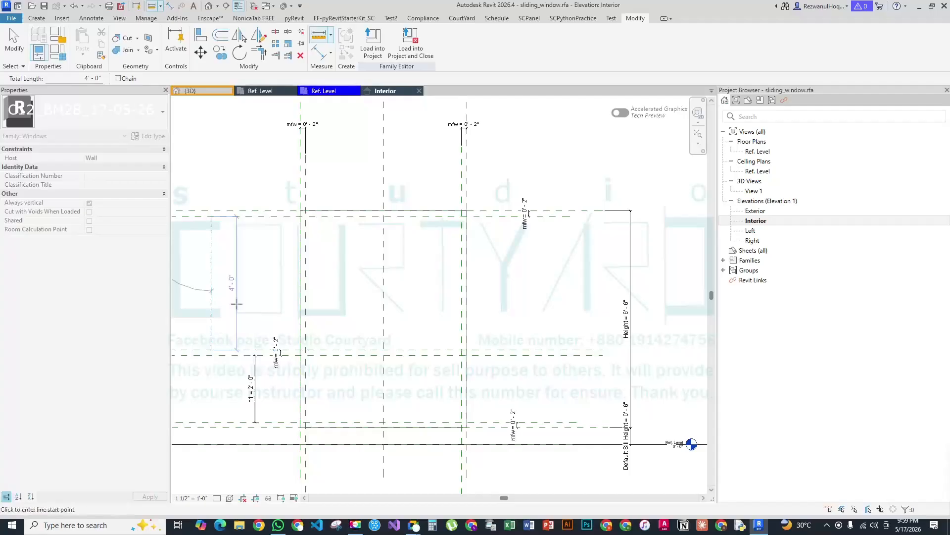
scroll(237, 317, up, 5)
scroll(375, 268, down, 4)
key(Escape)
key(Escape)
scroll(280, 234, down, 4)
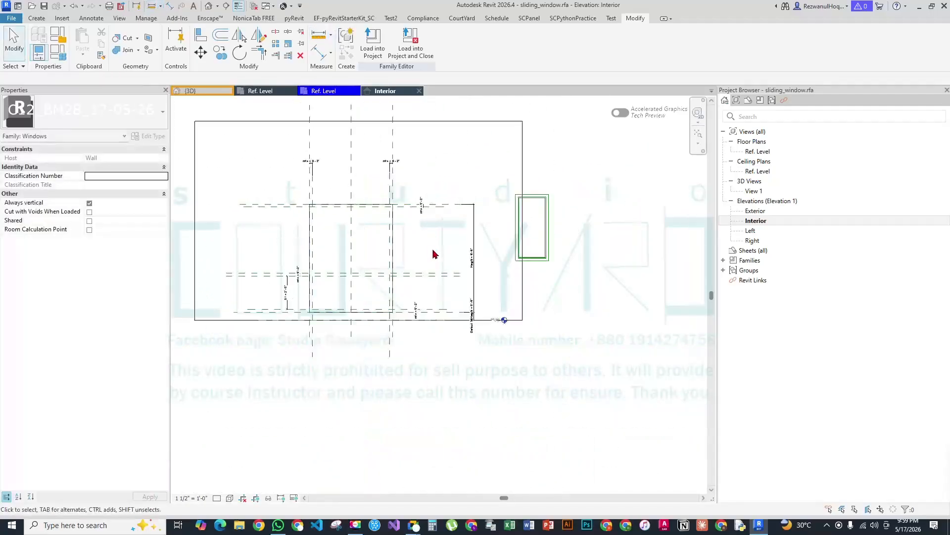
Set the Height parameter to 5' through its dimension beside the opening
scroll(468, 272, up, 3)
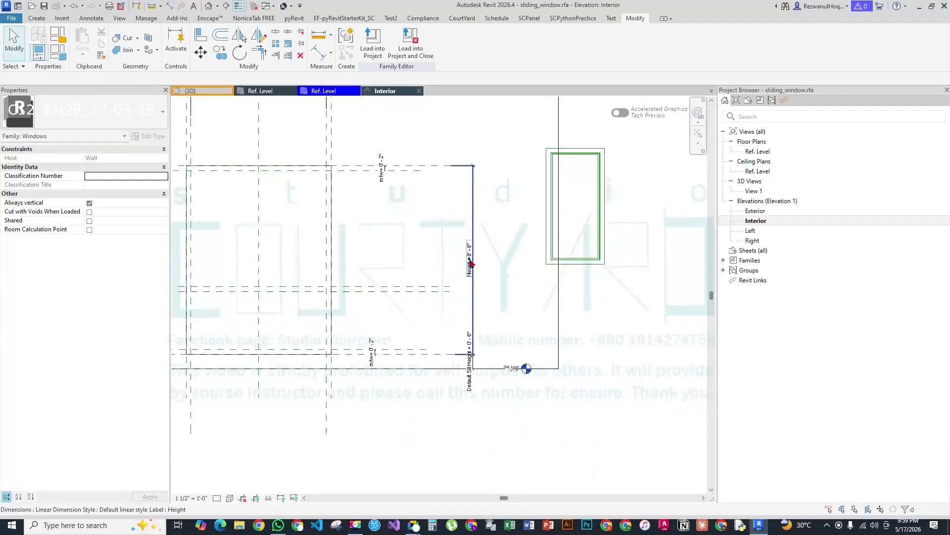
click(470, 259)
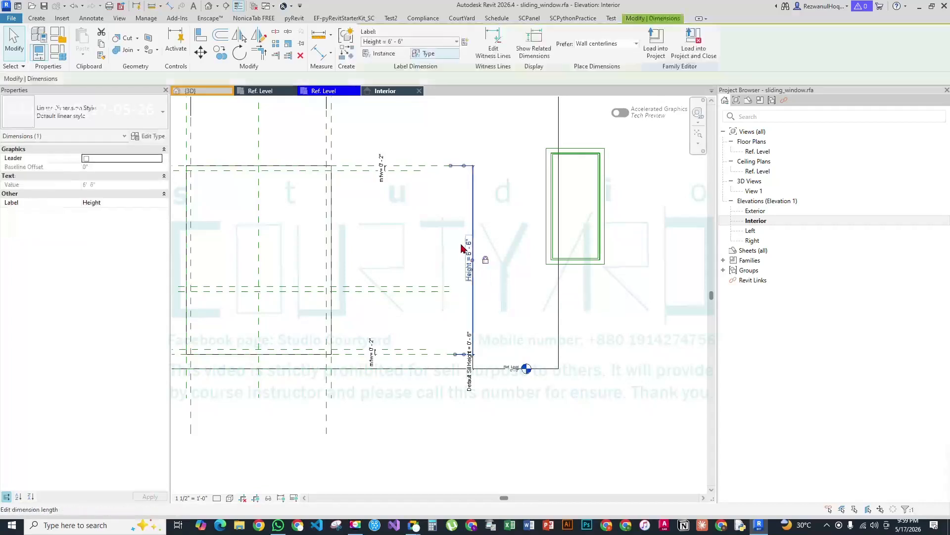
click(466, 252)
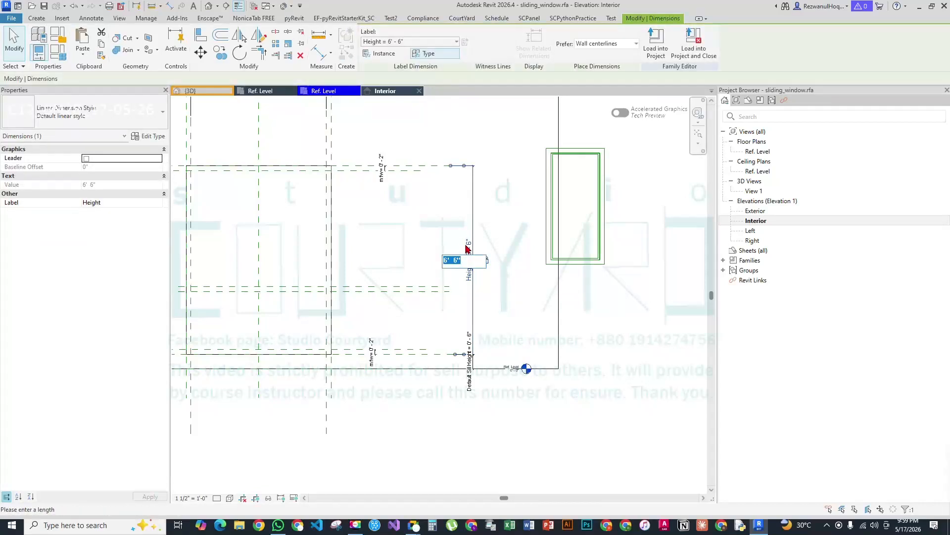
text(5)
key(Return)
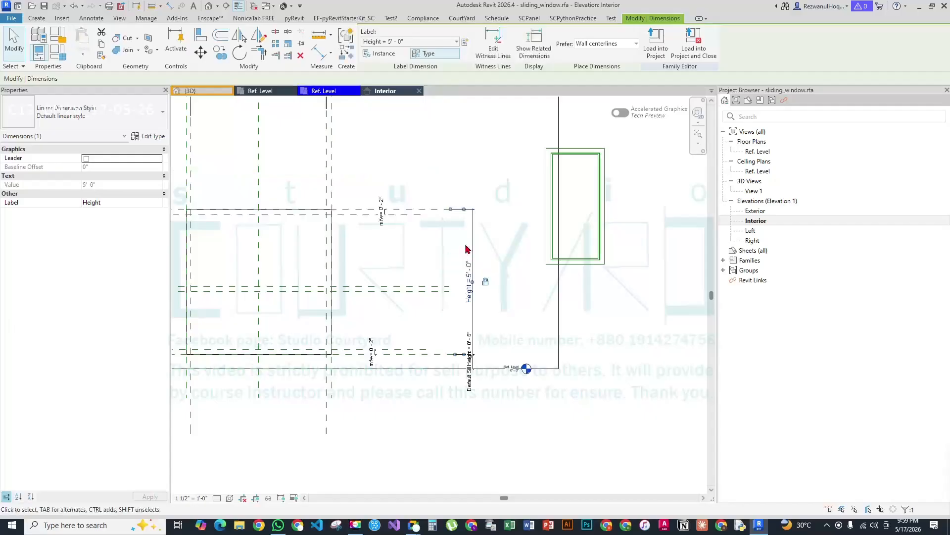
middle_drag(414, 292, 633, 232)
key(Escape)
Set the h1 parameter to 1' through its dimension and check the resulting sph value in the family types
click(366, 262)
click(362, 256)
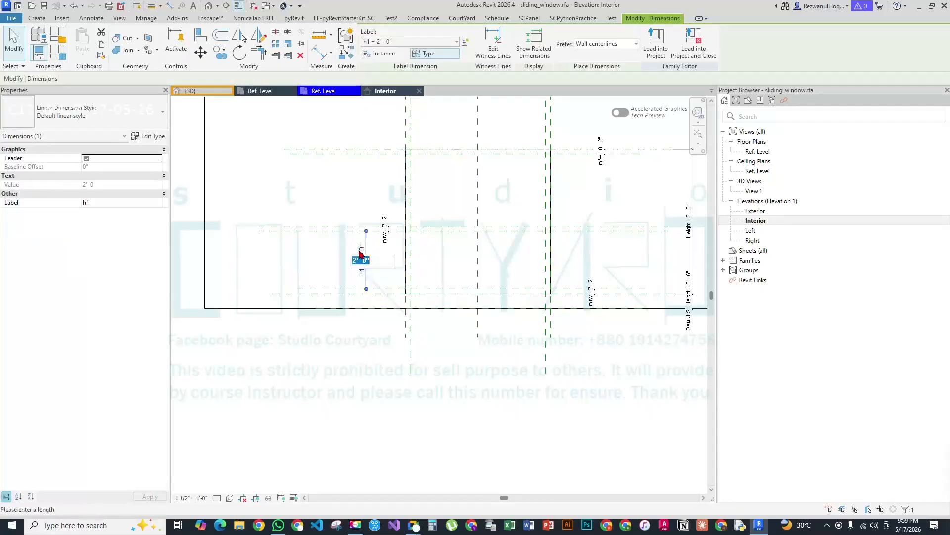
text(1')
key(Return)
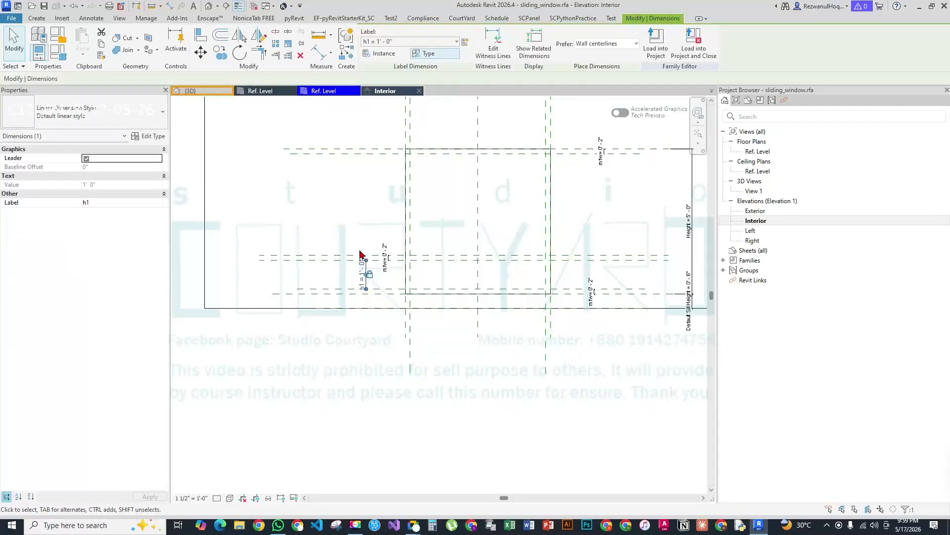
key(Escape)
click(57, 53)
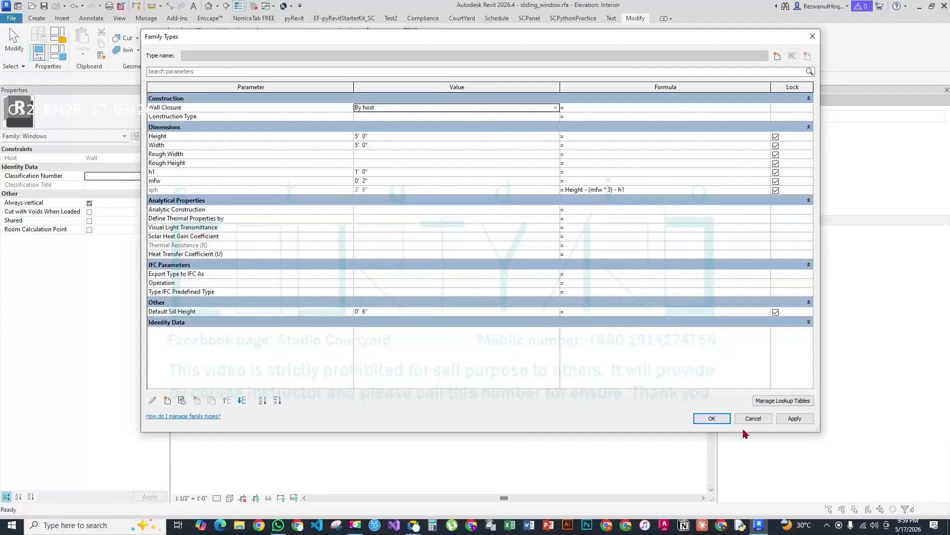
click(711, 419)
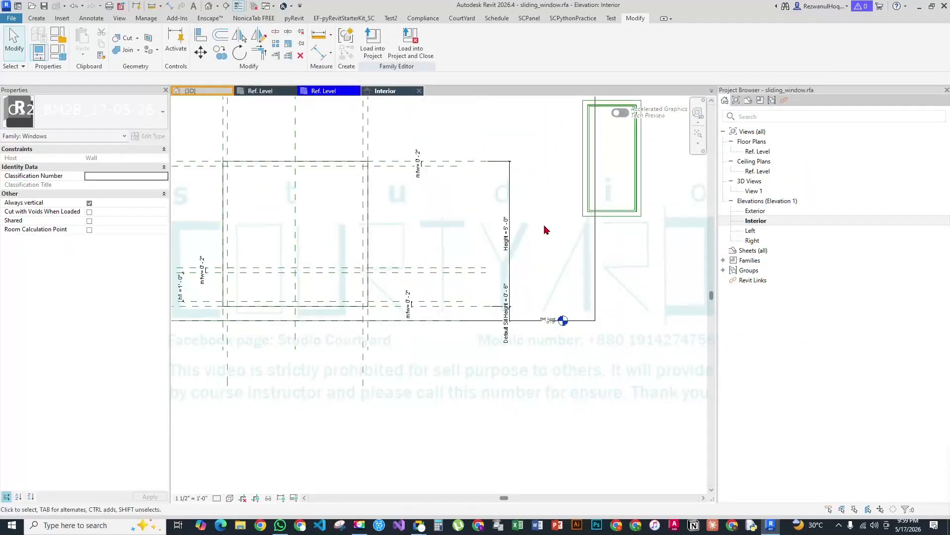
Set the Height parameter to 6' 6" through its dimension beside the opening
click(501, 224)
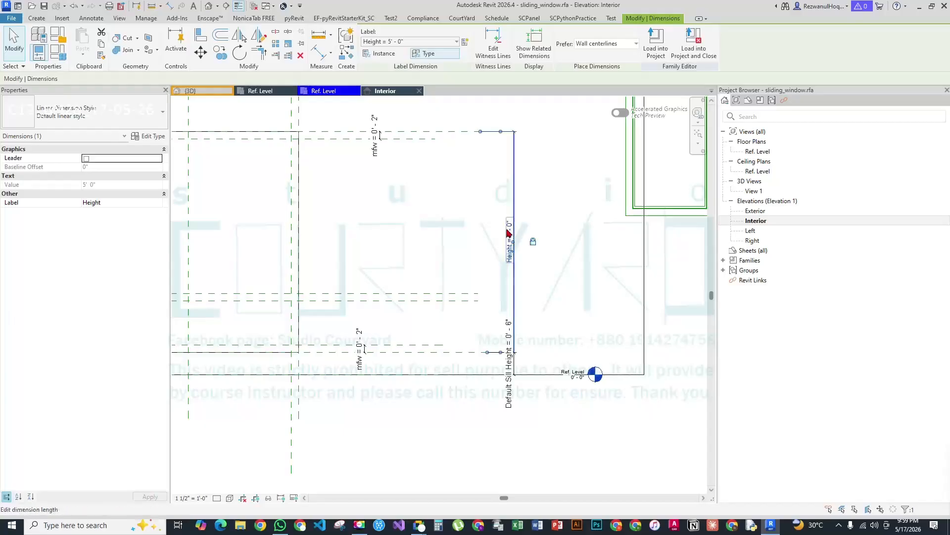
click(508, 231)
text(6)
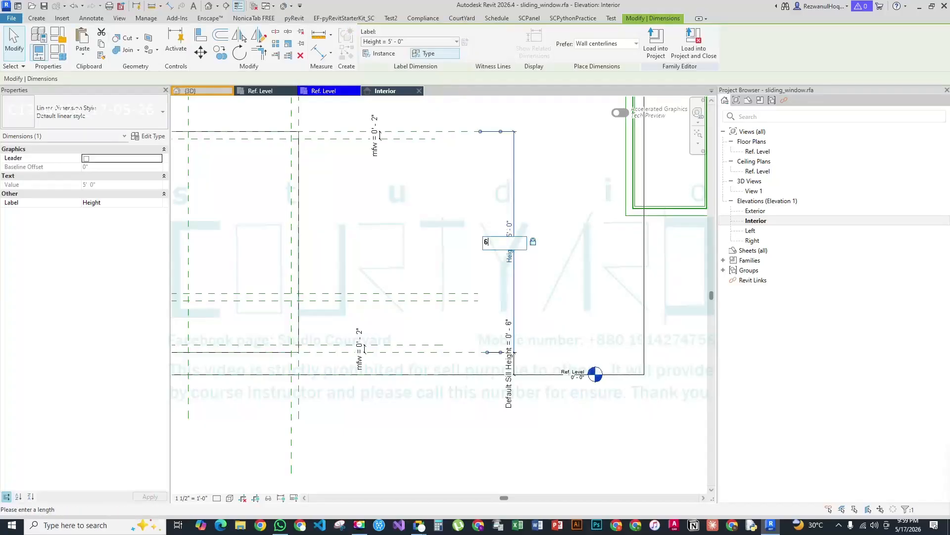
key(Return)
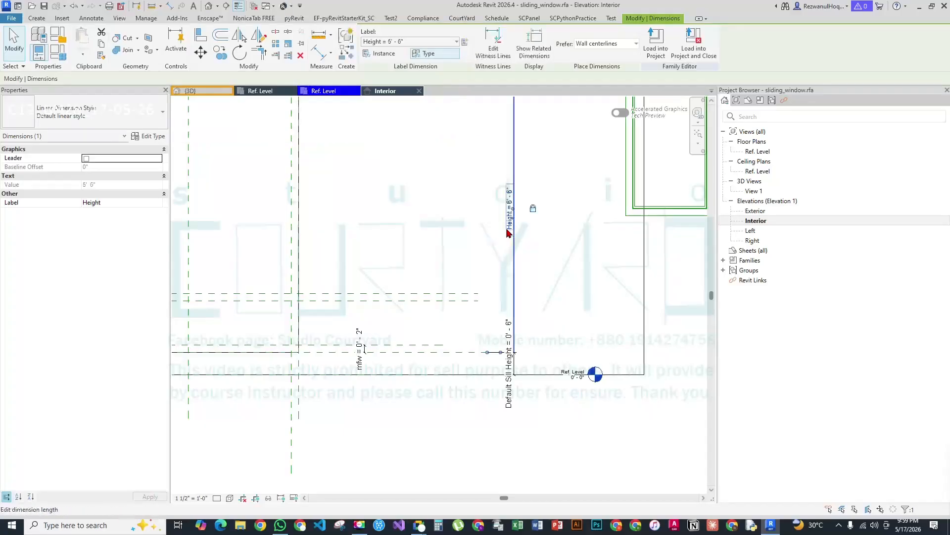
scroll(566, 302, down, 3)
click(564, 303)
scroll(347, 307, up, 2)
Set the h1 parameter to 2' through its dimension beside the transom planes
click(318, 307)
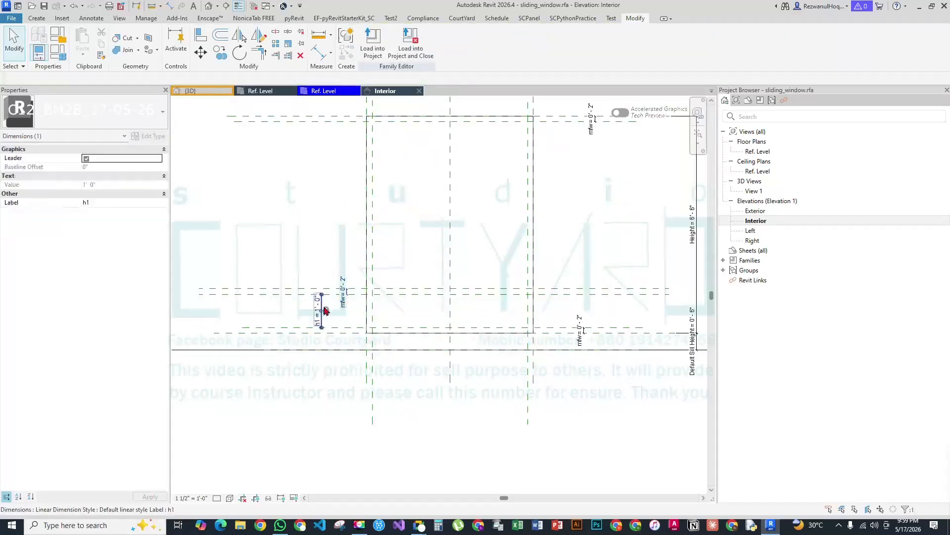
click(326, 310)
click(316, 300)
click(318, 305)
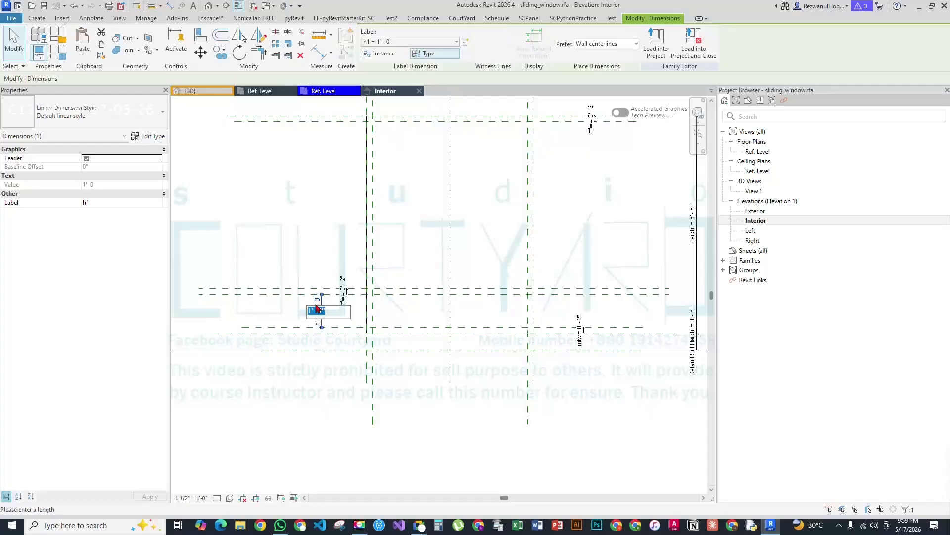
text(2)
key(Return)
scroll(317, 308, down, 3)
key(Escape)
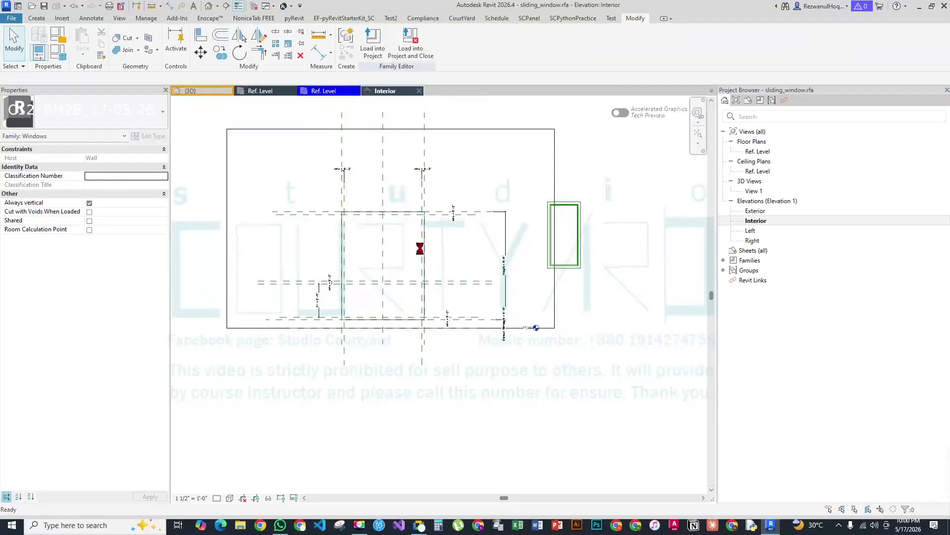
scroll(515, 241, up, 2)
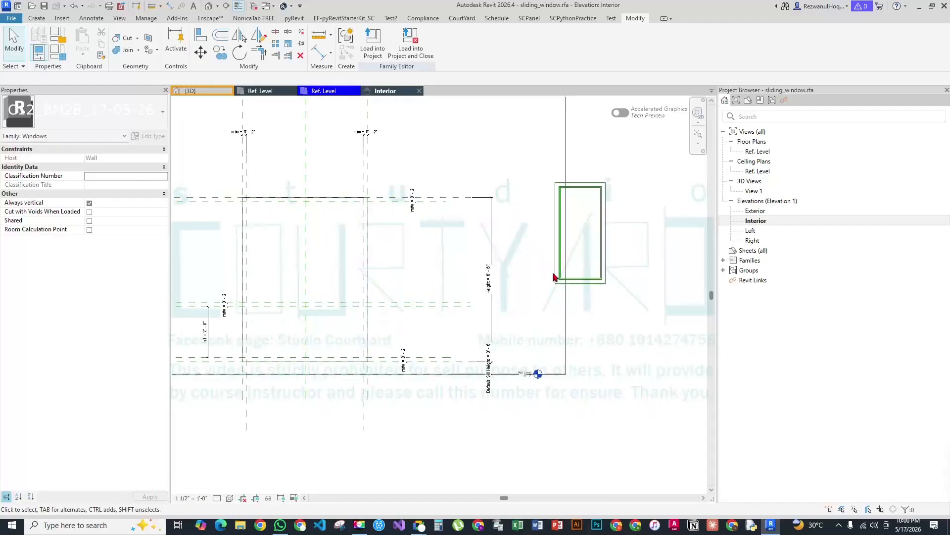
Align the bottom edge of the sliding panel to the upper transom reference plane with the alignment locked
click(608, 265)
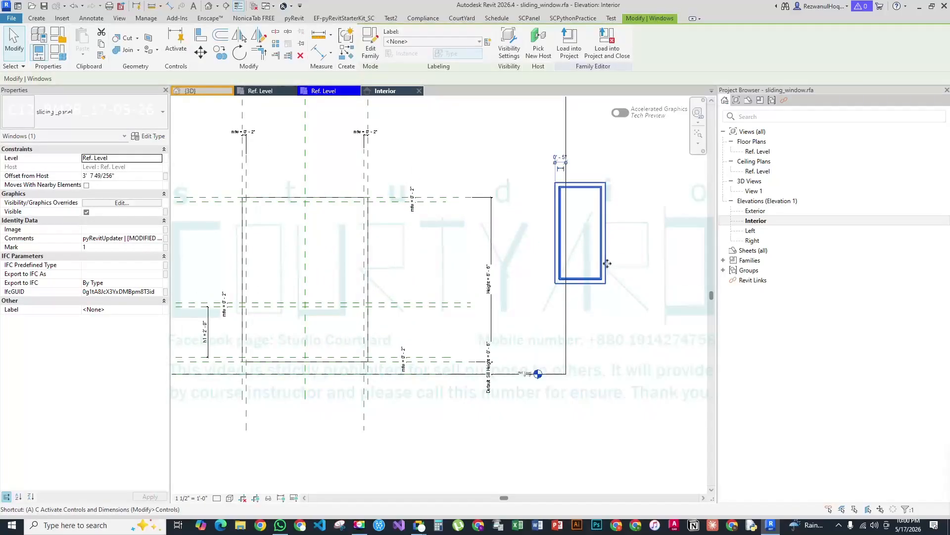
click(201, 36)
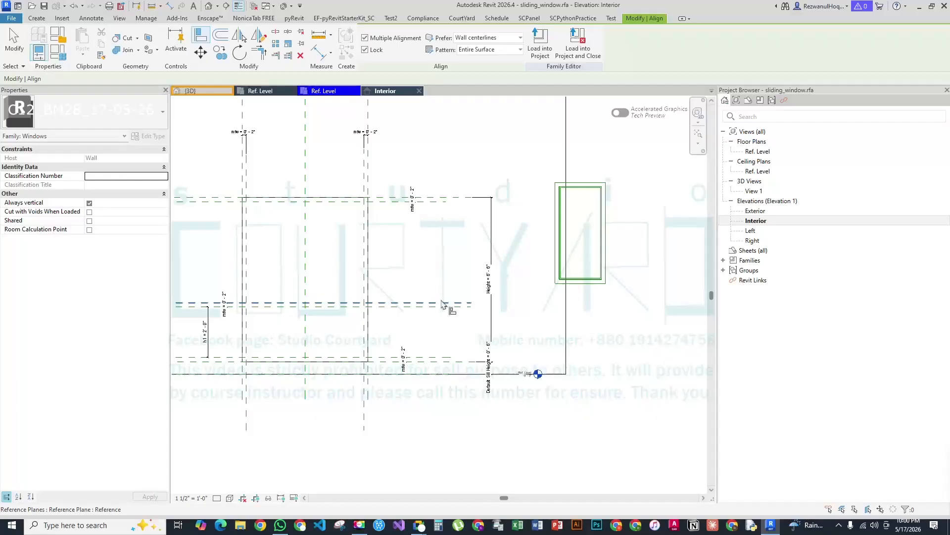
click(442, 303)
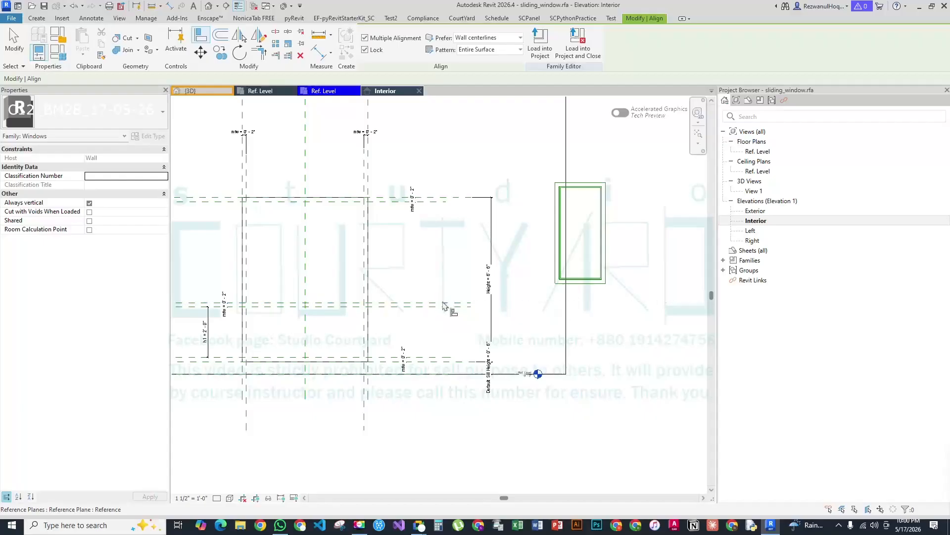
click(588, 286)
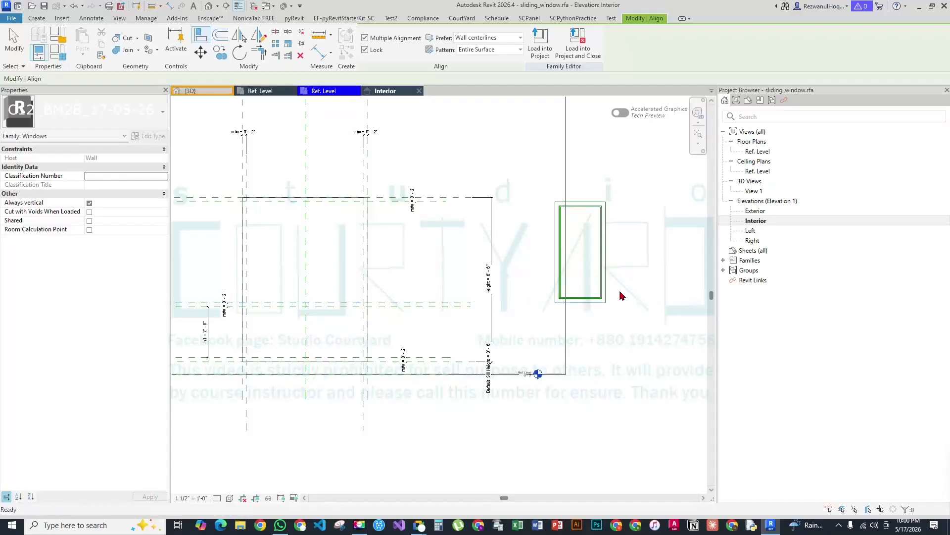
key(Escape)
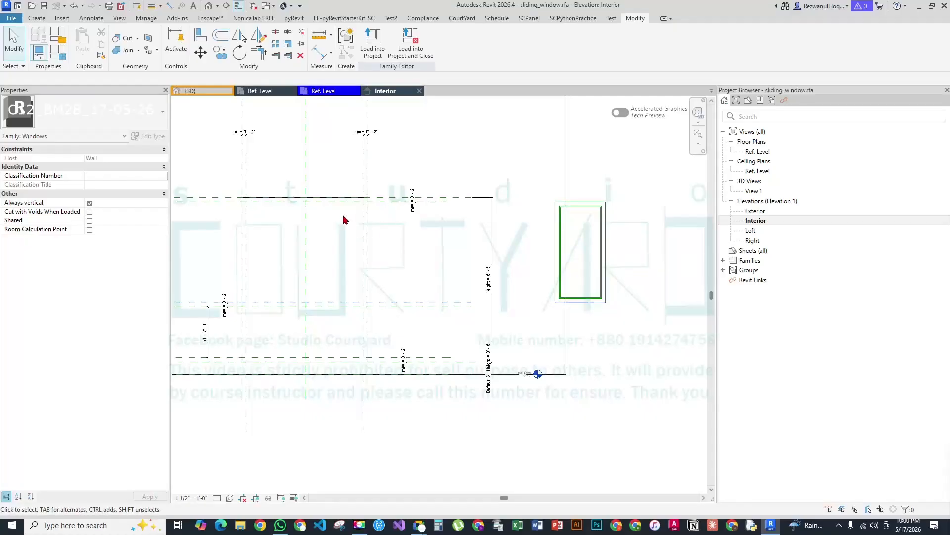
scroll(344, 216, up, 2)
middle_drag(344, 216, 638, 223)
middle_drag(382, 249, 45, 238)
Associate the nested sliding panel's ph type parameter with the sph family parameter
click(600, 231)
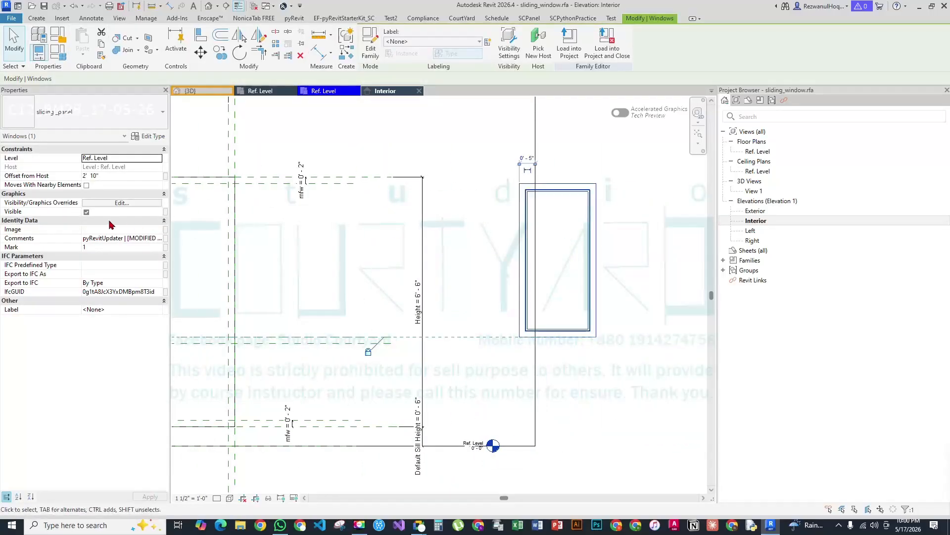
click(149, 139)
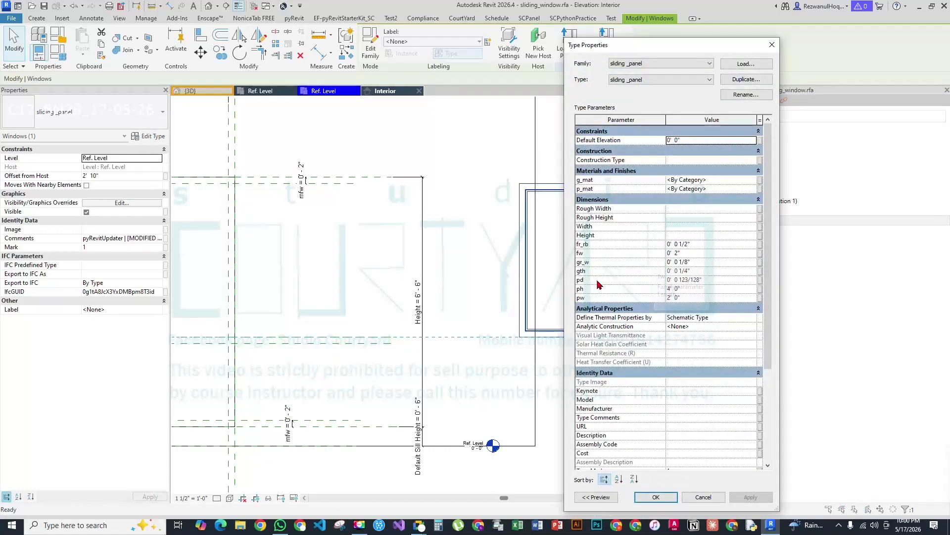
drag(700, 289, 592, 305)
click(580, 291)
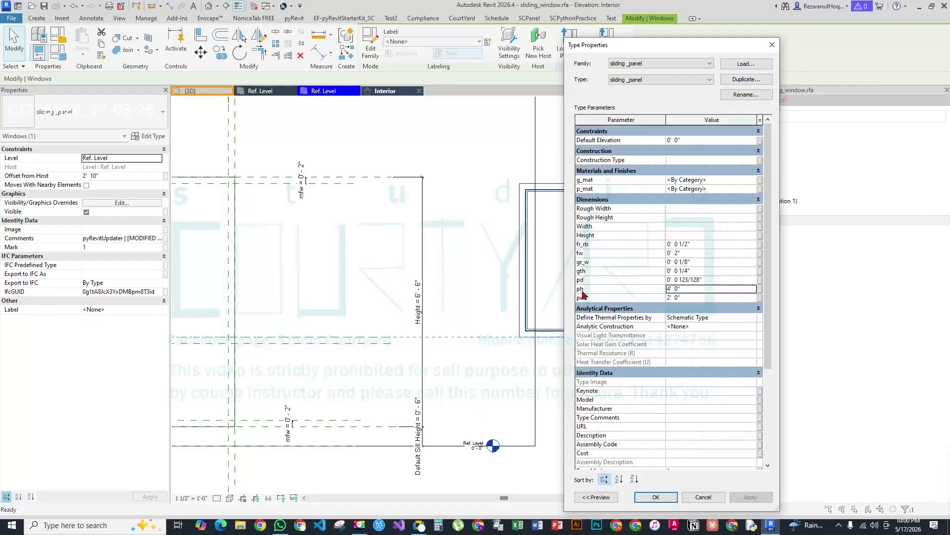
click(760, 288)
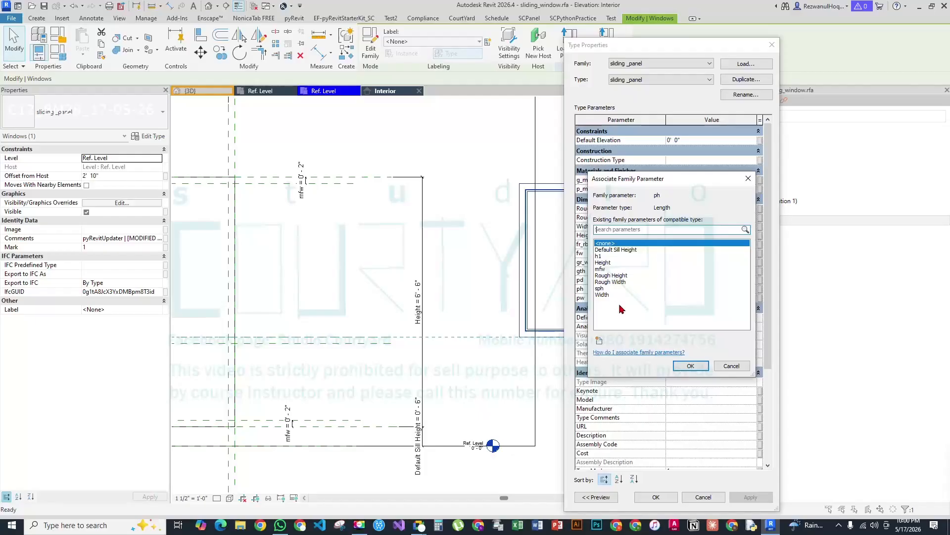
click(599, 289)
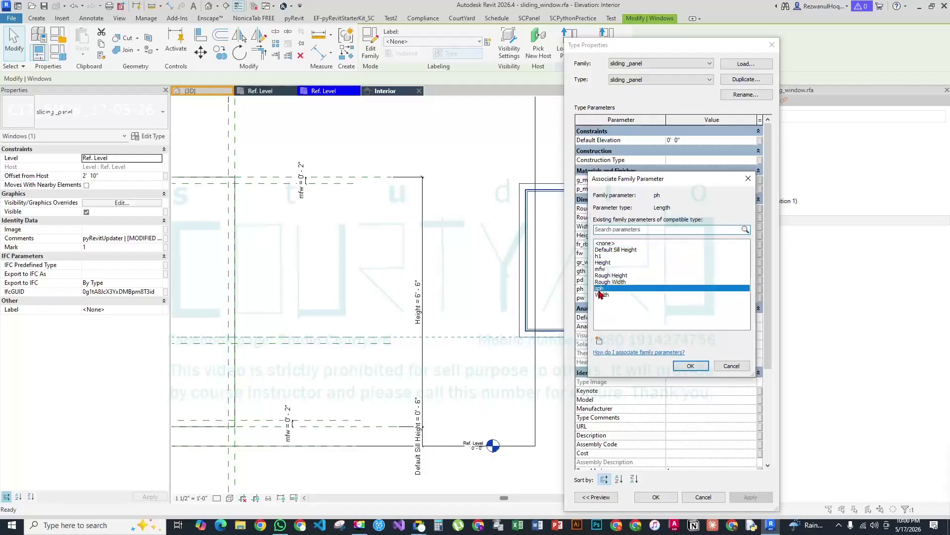
click(704, 367)
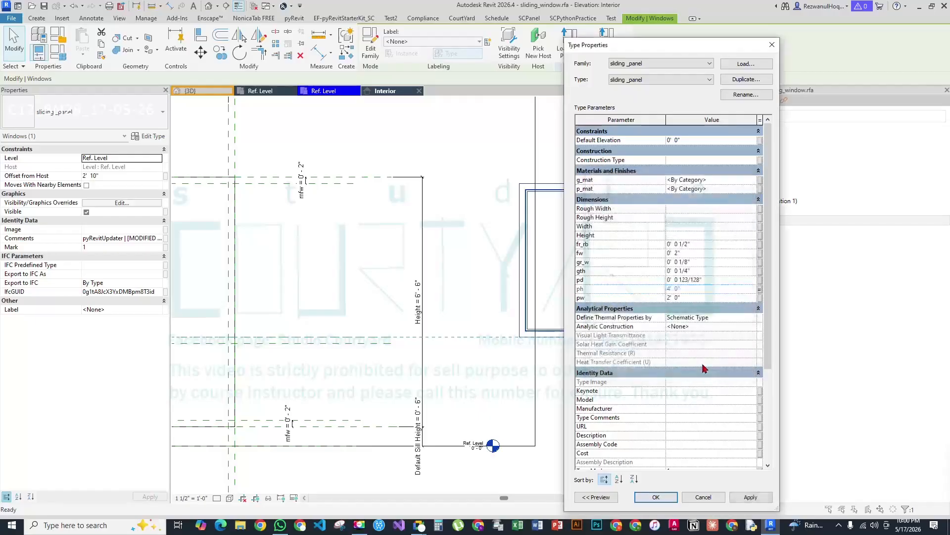
click(656, 497)
click(679, 283)
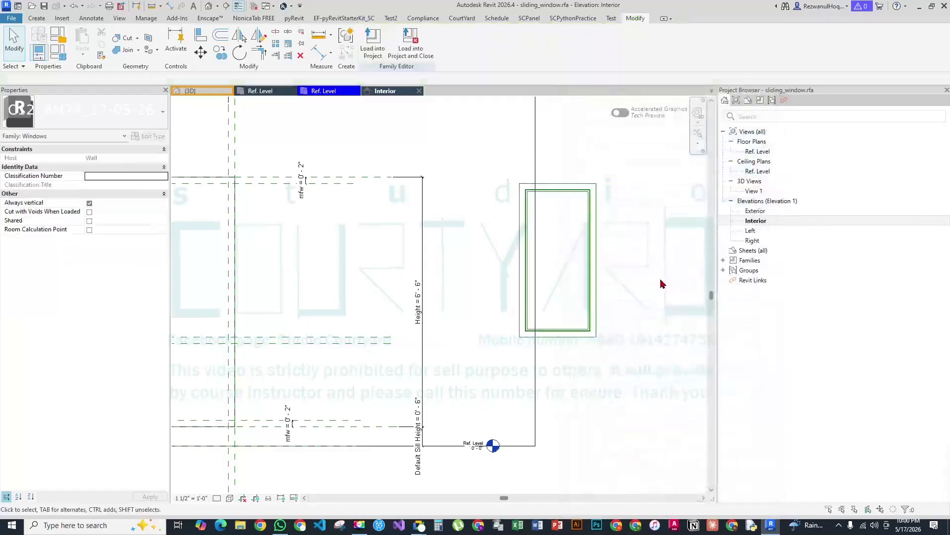
Set the Height parameter to 5' to test the sliding panel's response, and undo the change
scroll(619, 272, down, 2)
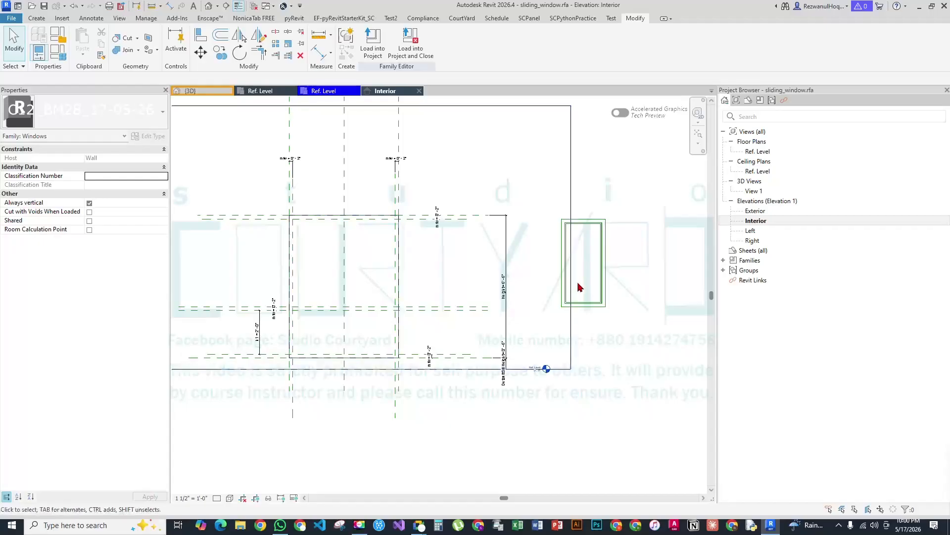
scroll(584, 277, up, 1)
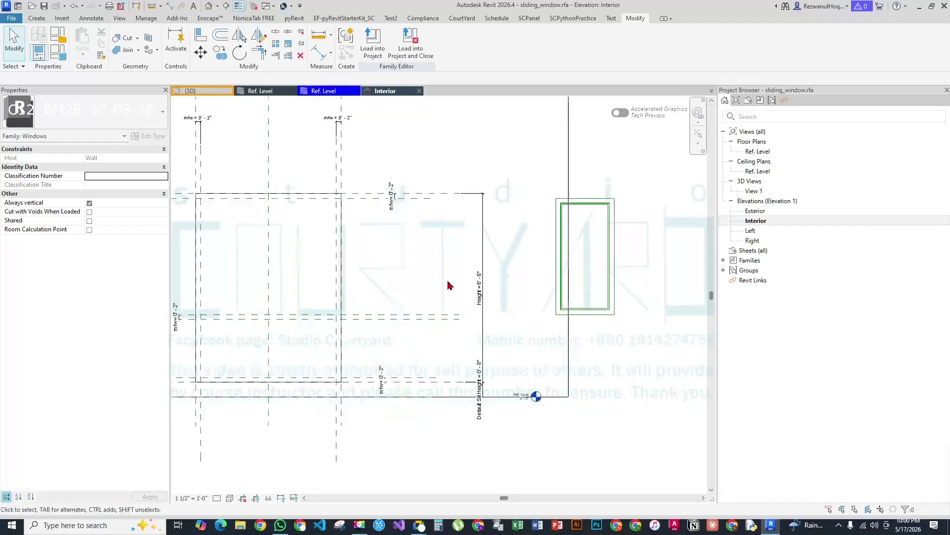
click(480, 277)
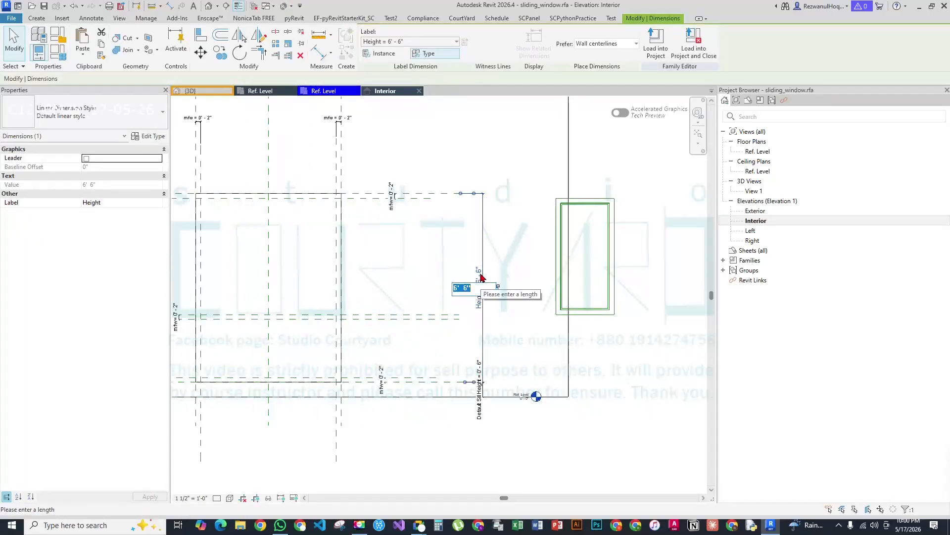
text(5)
key(Return)
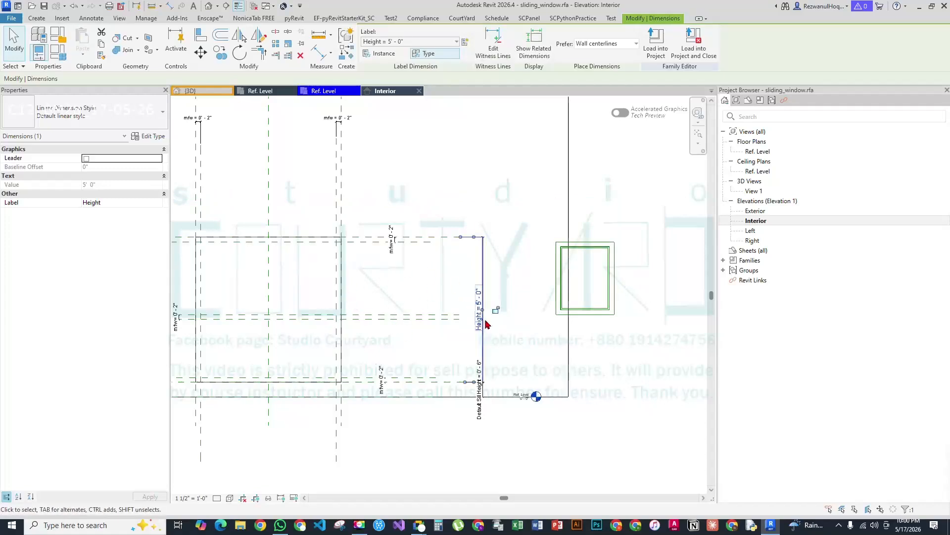
click(611, 275)
click(596, 203)
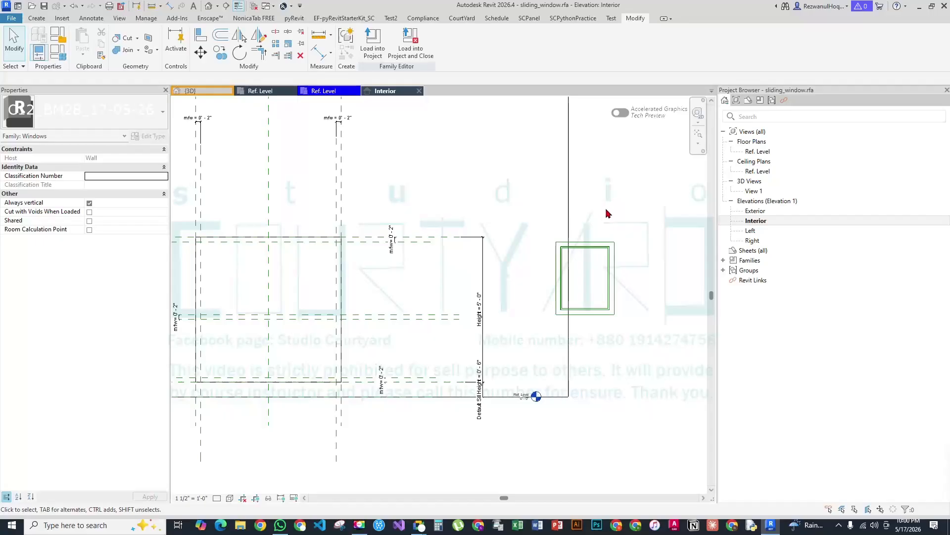
key(ctrl+z)
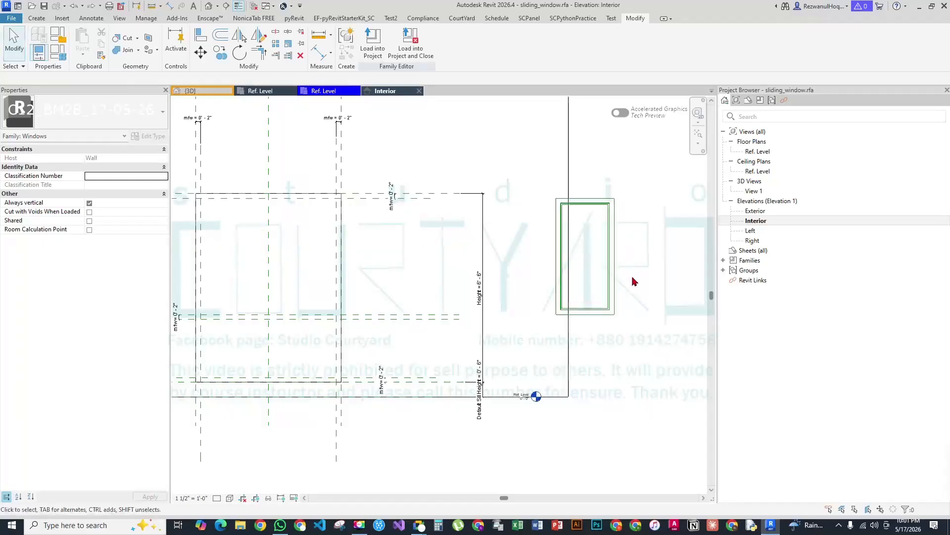
key(ctrl+z)
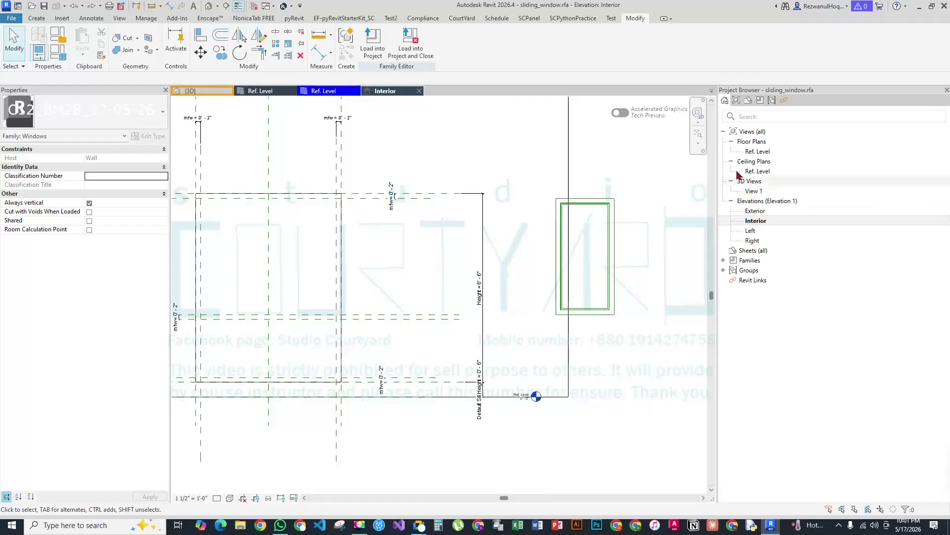
Move the sliding panel closer to the window opening in the Ref. Level floor plan
double_click(763, 155)
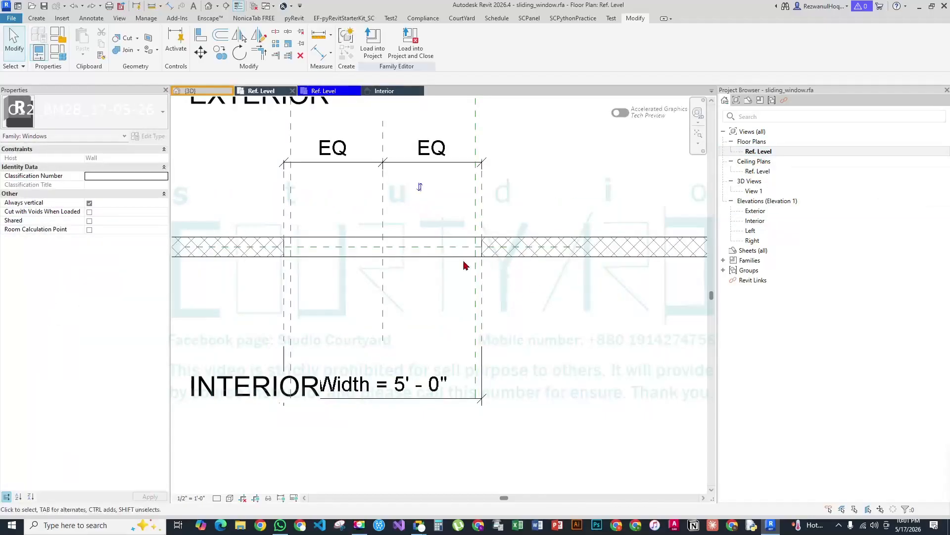
scroll(386, 263, down, 5)
scroll(407, 254, up, 5)
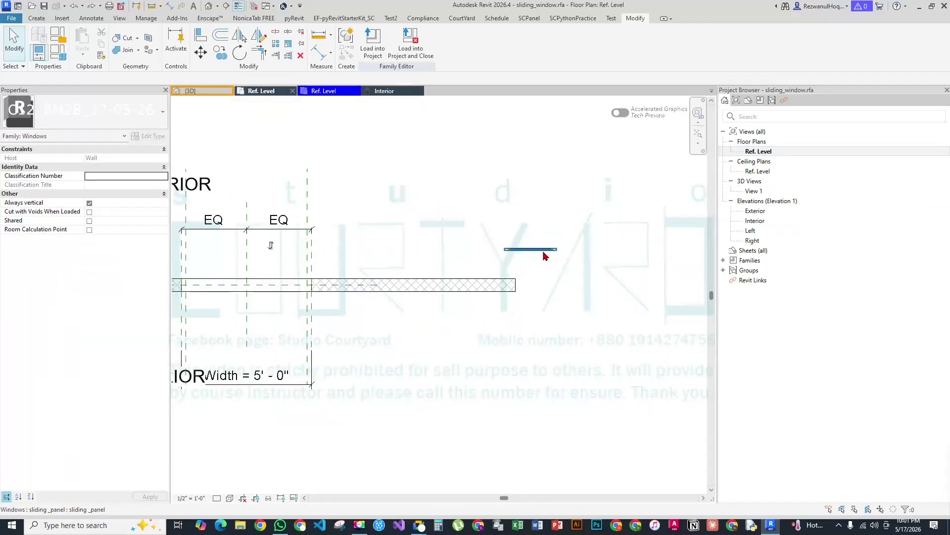
click(528, 249)
drag(527, 250, 358, 260)
scroll(322, 277, up, 4)
middle_drag(340, 291, 535, 253)
key(Escape)
scroll(534, 253, down, 3)
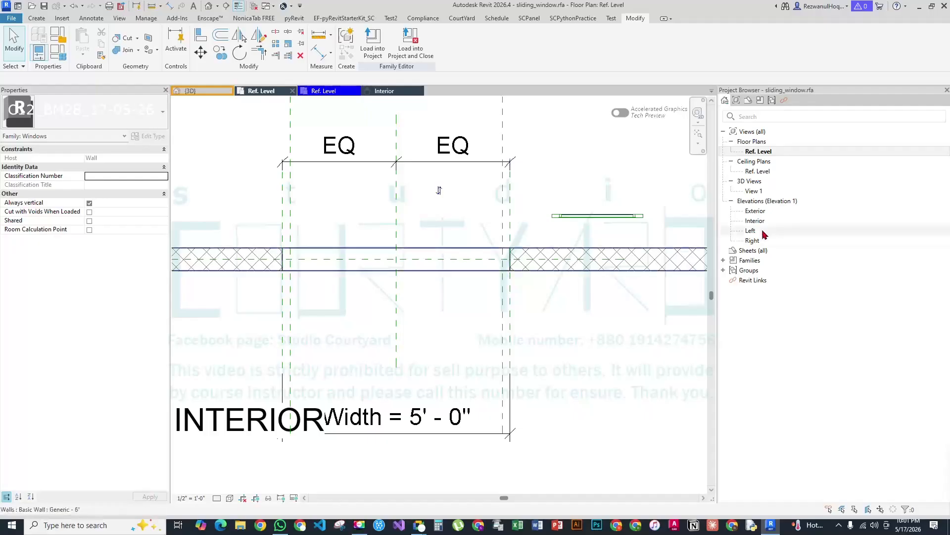
Start an extrusion in the Interior elevation and sketch locked rectangles along the opening edges and the inner frame reference planes
double_click(755, 221)
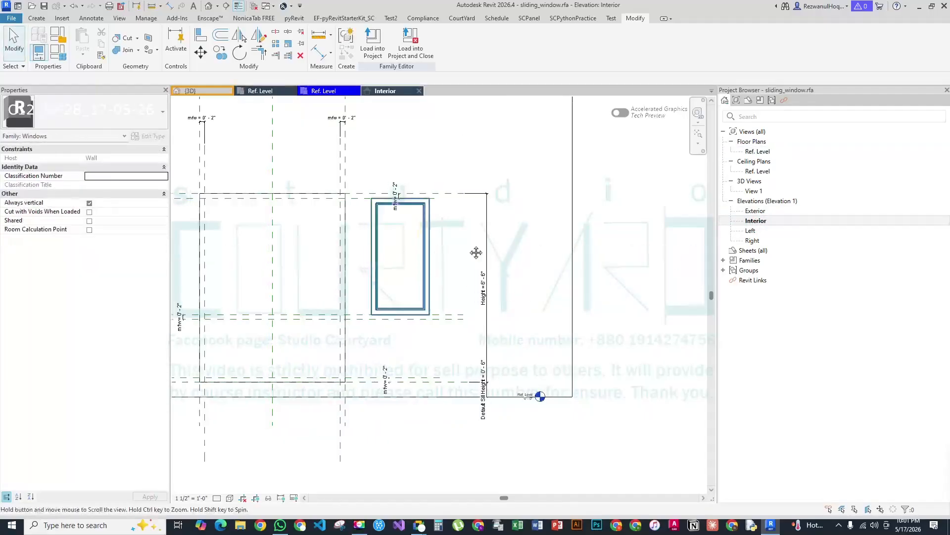
click(36, 18)
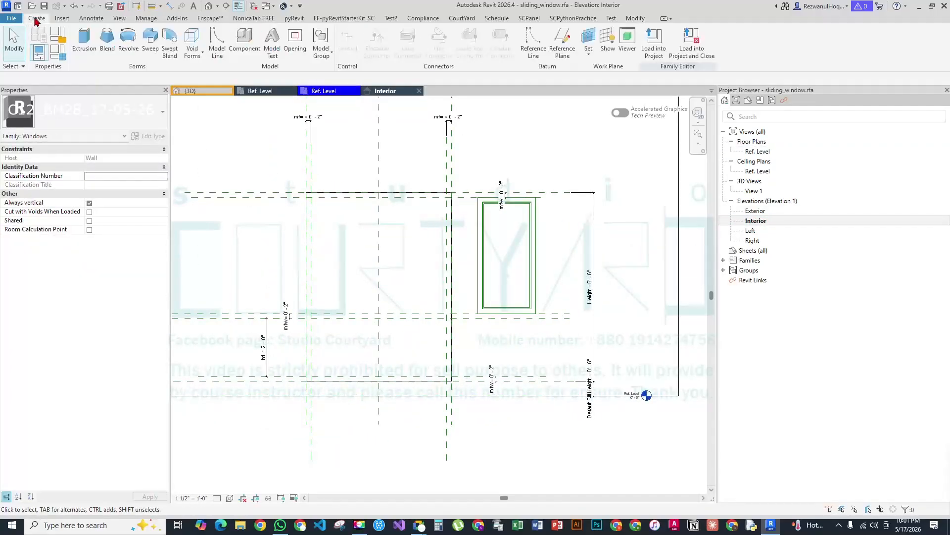
click(83, 42)
click(398, 33)
click(307, 192)
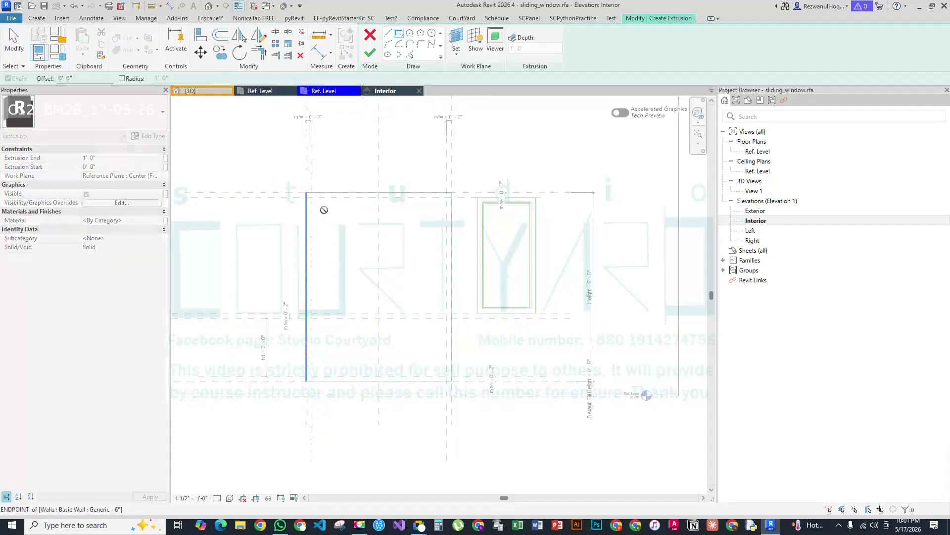
click(451, 381)
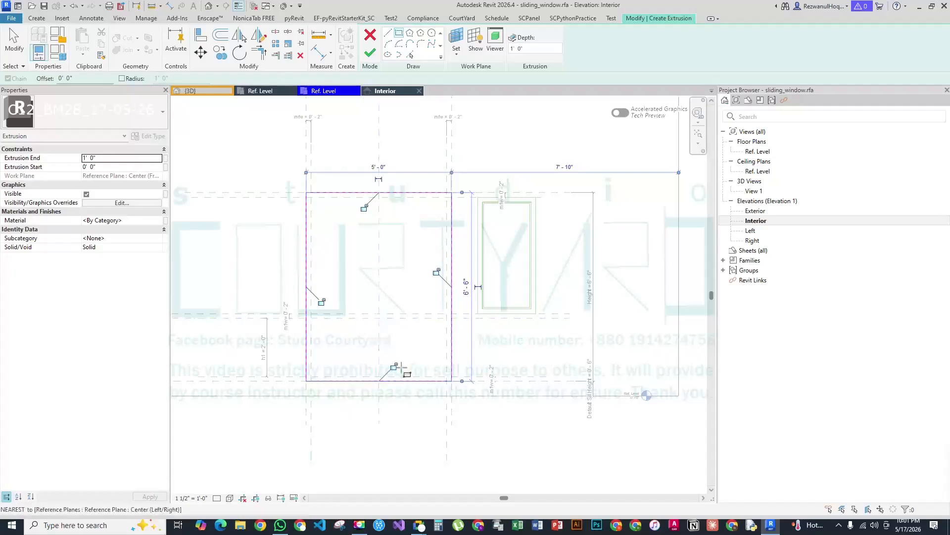
click(321, 303)
click(439, 270)
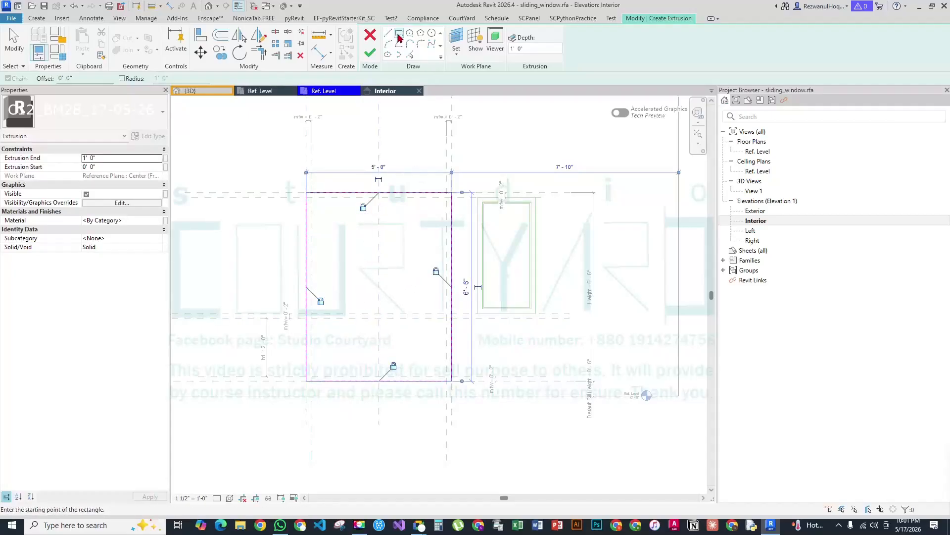
click(310, 197)
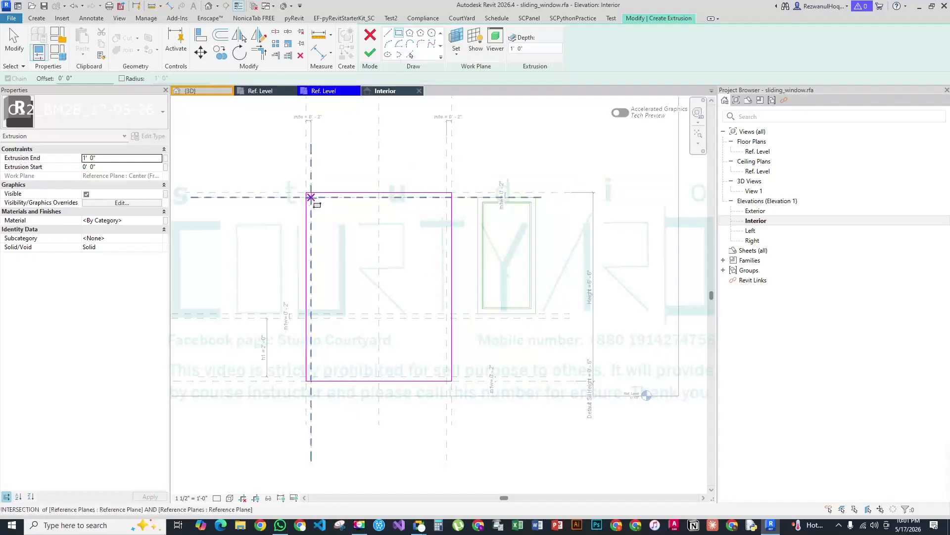
click(449, 378)
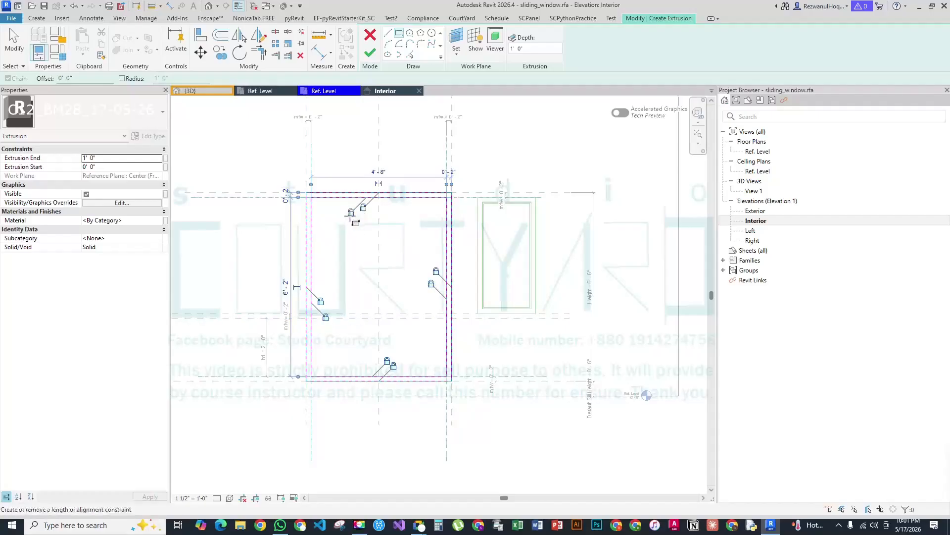
click(388, 34)
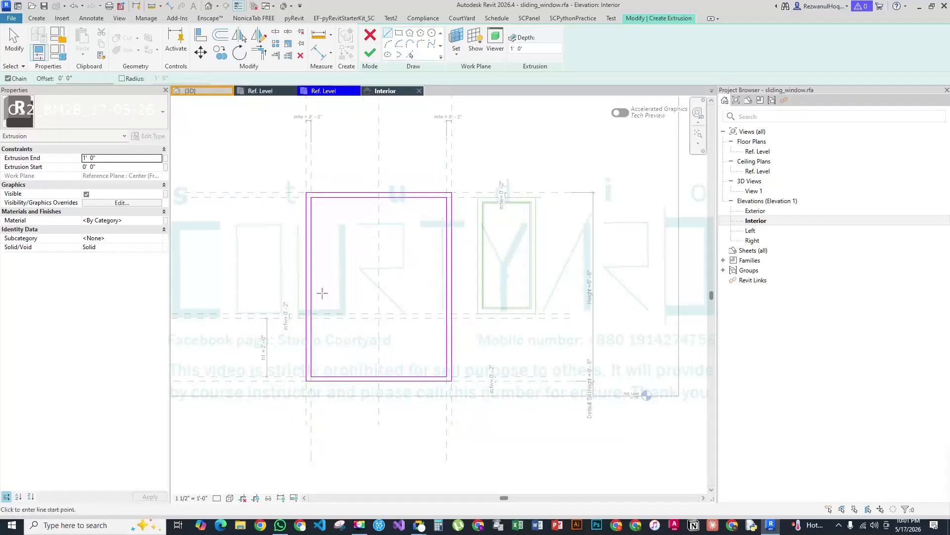
scroll(322, 297, up, 4)
click(295, 336)
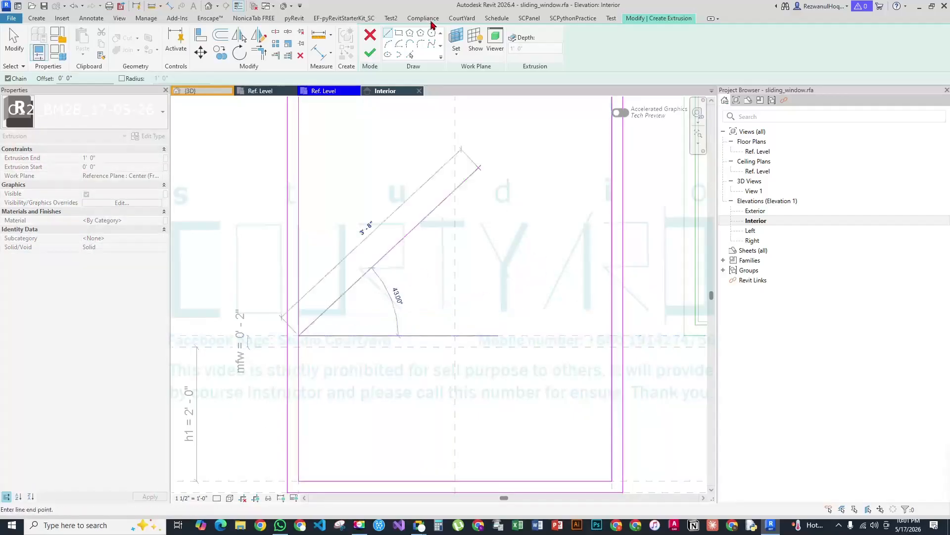
key(Escape)
key(Escape)
Add locked sketch lines to the frame extrusion from the two transom reference planes with Pick Lines
click(410, 55)
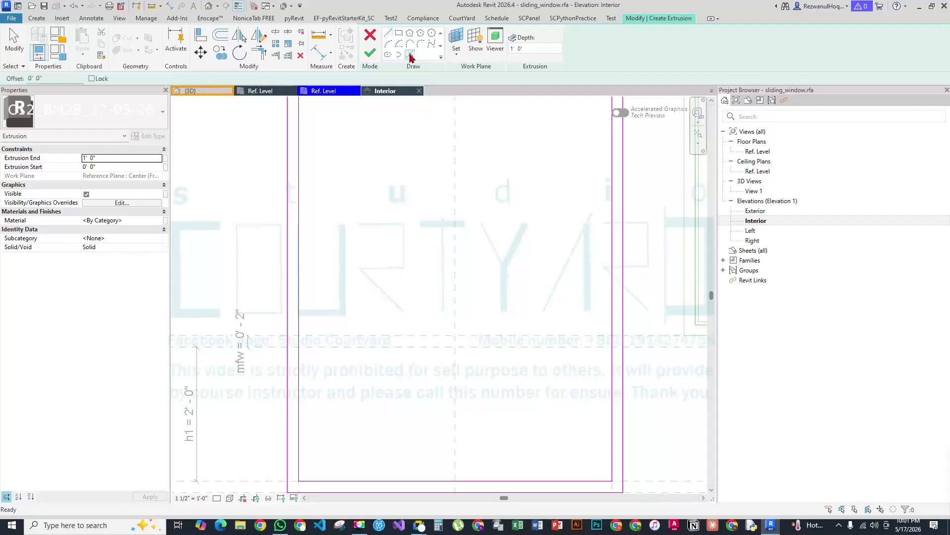
click(395, 348)
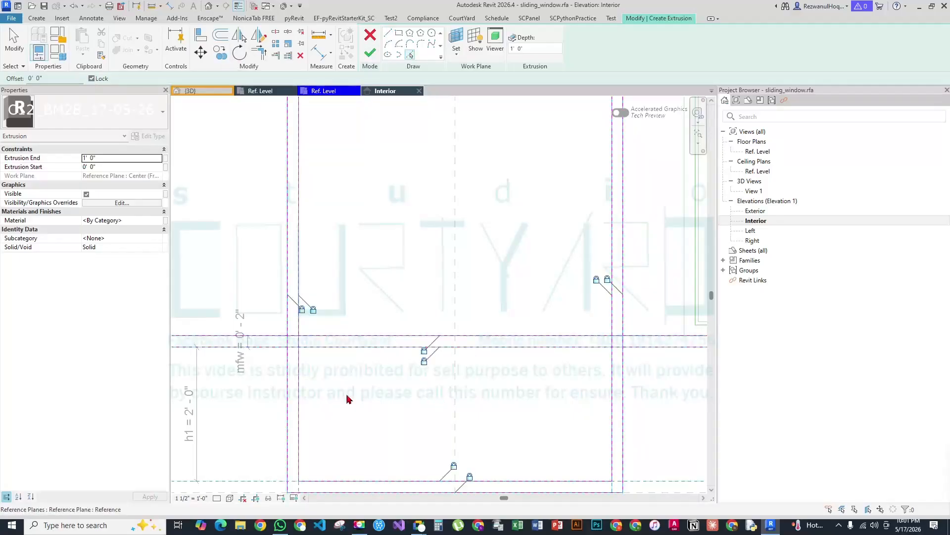
key(Escape)
scroll(314, 357, up, 5)
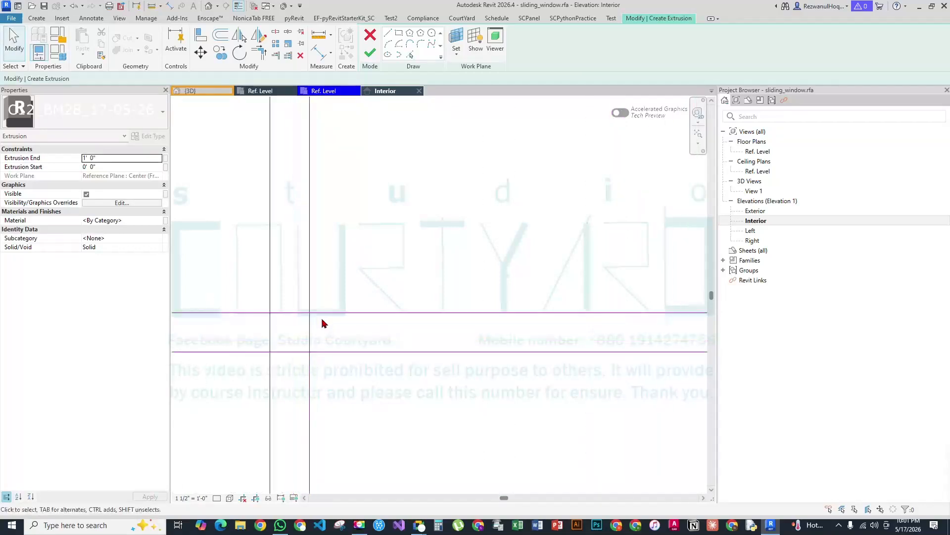
click(280, 34)
scroll(317, 327, down, 3)
scroll(452, 241, up, 8)
key(Escape)
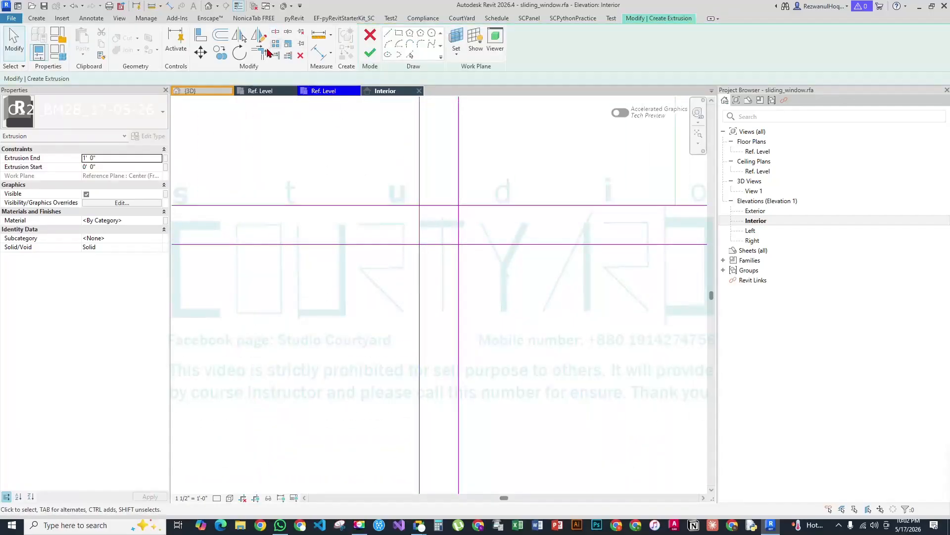
Trim the transom lines and inner frame lines to corners, forming separate closed loops above and below the transom
click(256, 54)
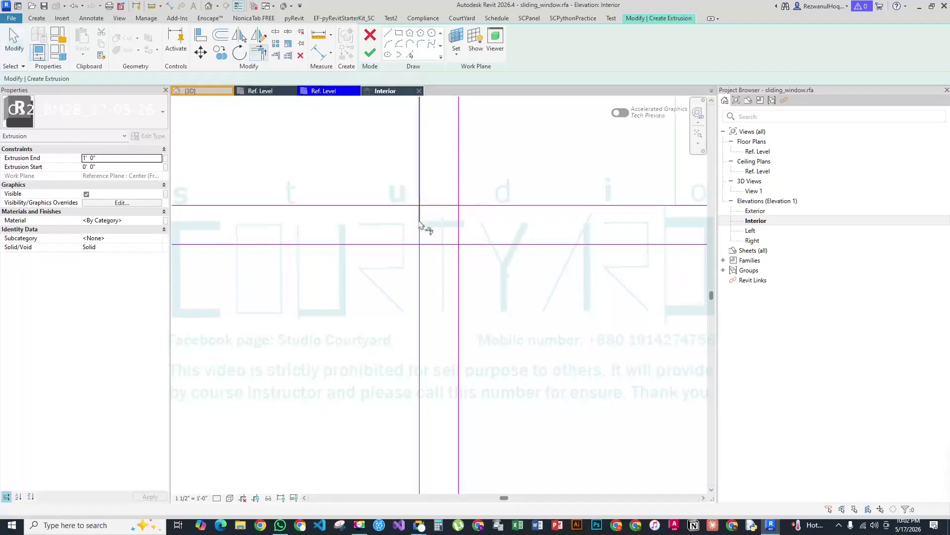
click(401, 211)
click(421, 192)
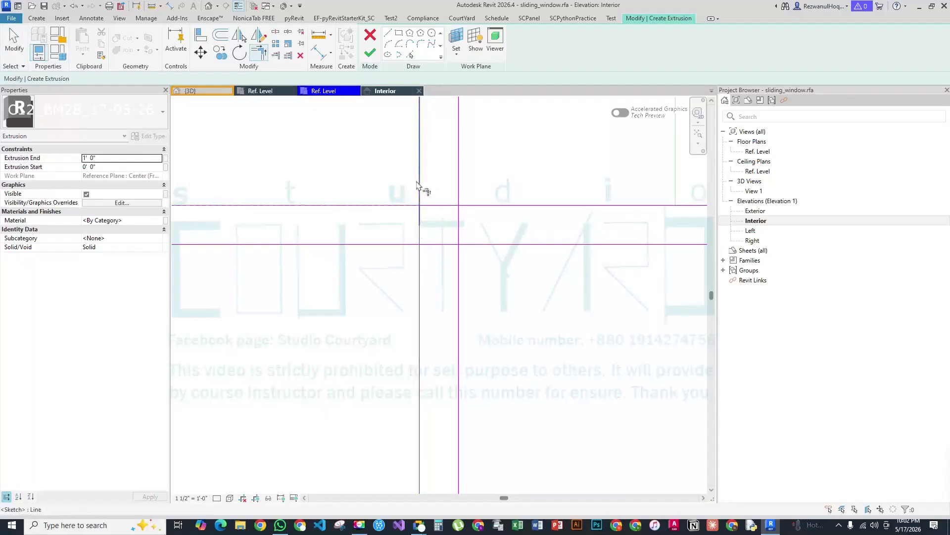
click(401, 244)
click(420, 263)
scroll(507, 260, down, 5)
scroll(416, 282, up, 4)
click(419, 264)
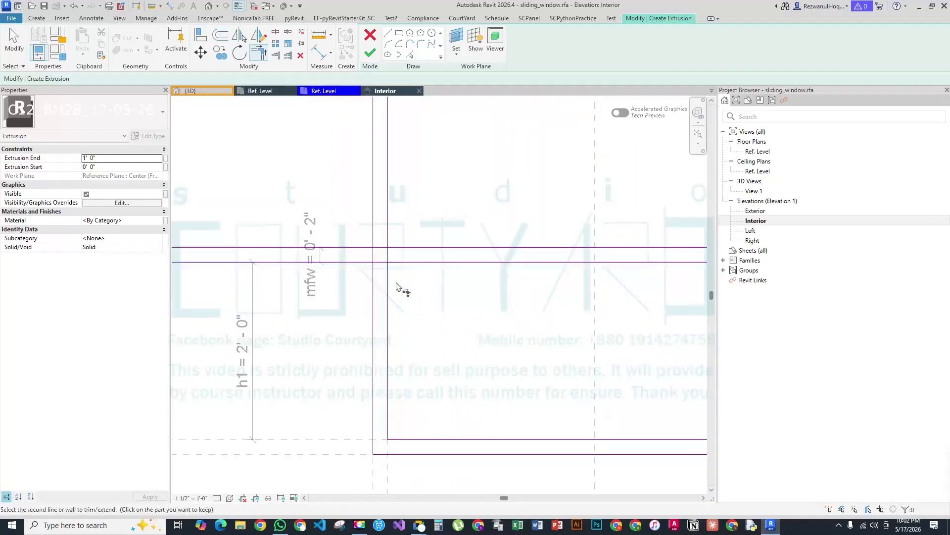
click(389, 281)
click(388, 232)
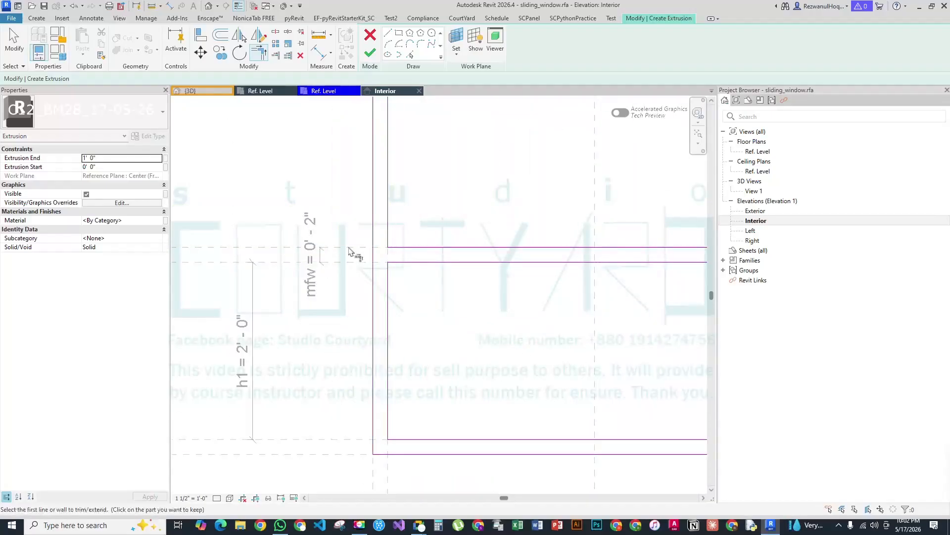
scroll(495, 246, down, 4)
key(Escape)
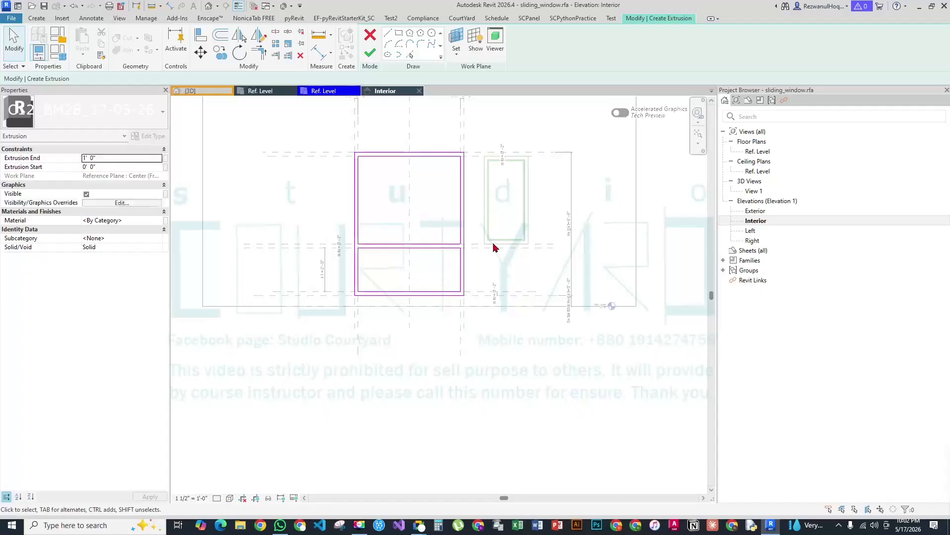
Finish the frame extrusion and stretch its exterior side beyond the wall's exterior face in the Ref. Level floor plan
click(371, 54)
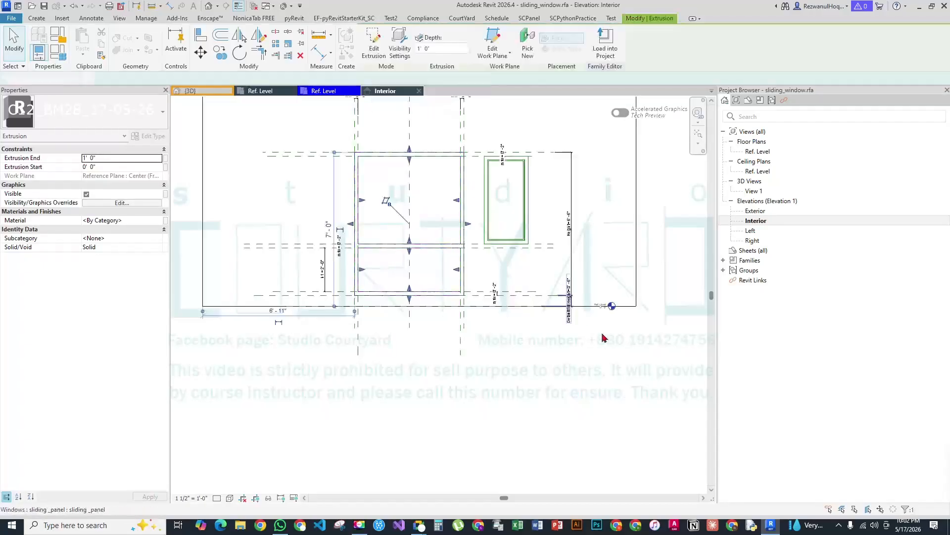
double_click(758, 152)
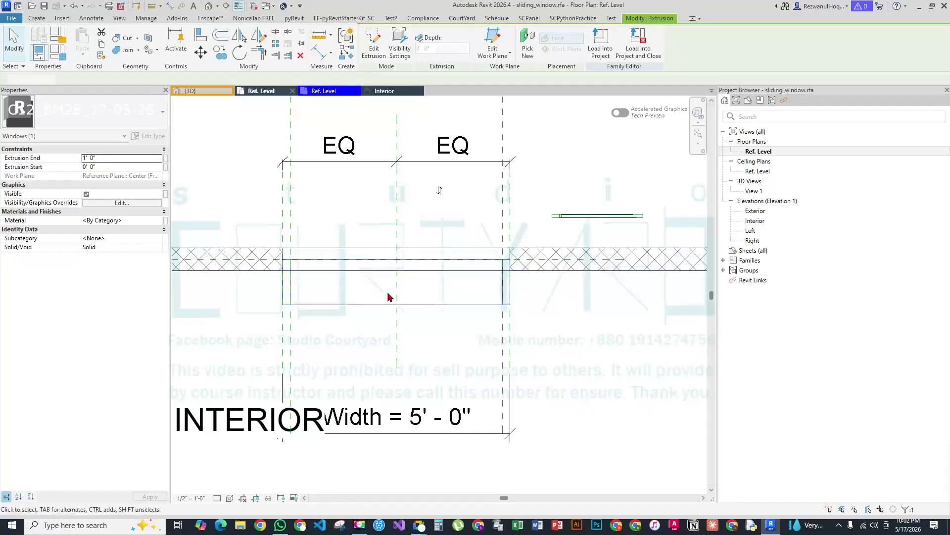
scroll(389, 285, up, 3)
click(417, 353)
drag(381, 255, 398, 197)
key(Escape)
key(a)
key(l)
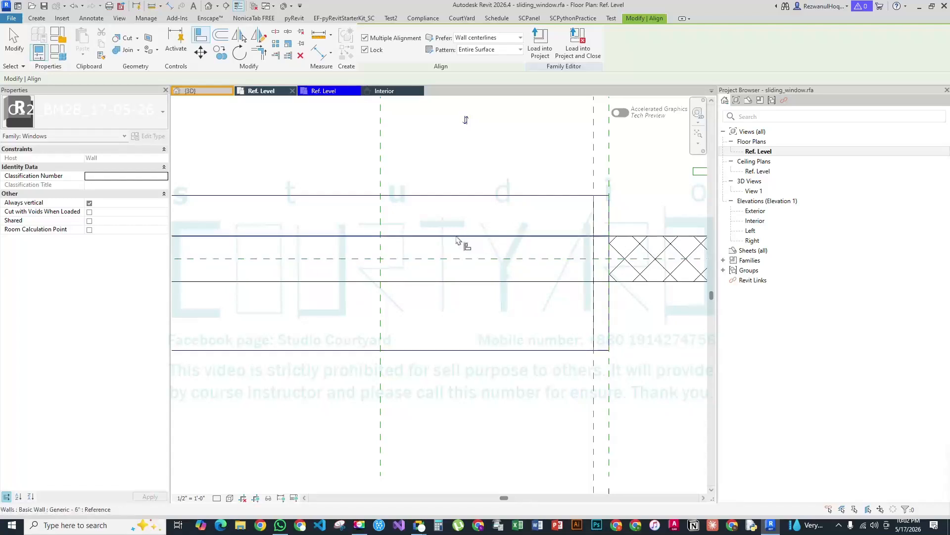
scroll(445, 248, down, 5)
key(Escape)
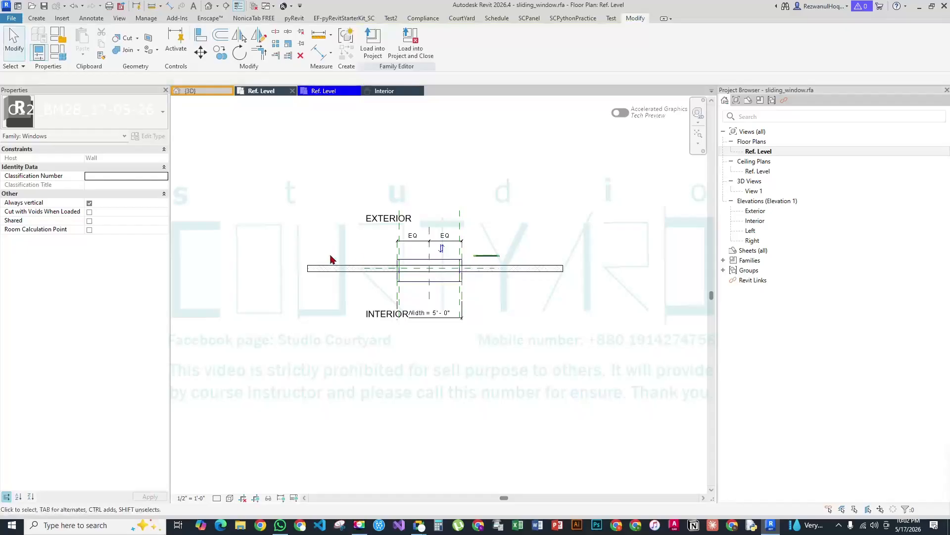
Draw two horizontal reference planes along the wall, one beyond its exterior face and one beyond its interior face
scroll(329, 257, up, 3)
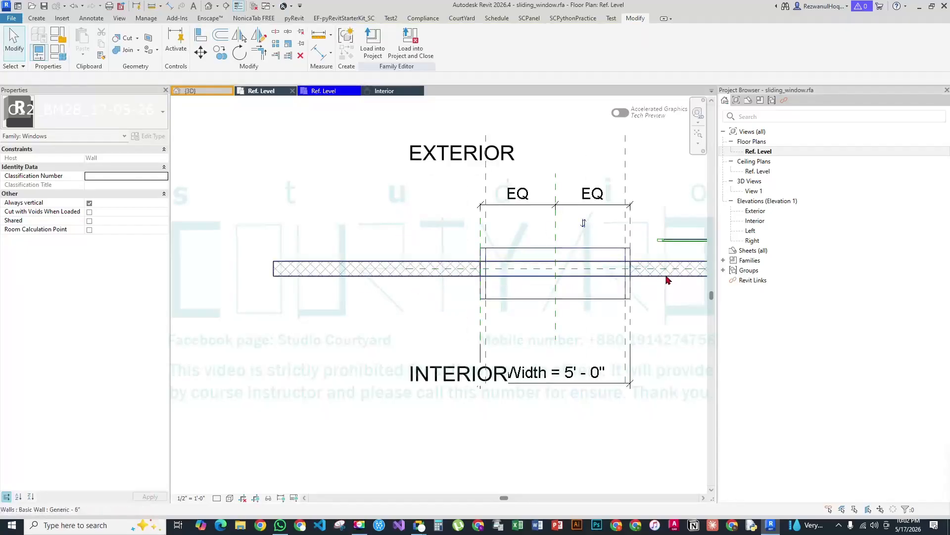
scroll(667, 269, up, 3)
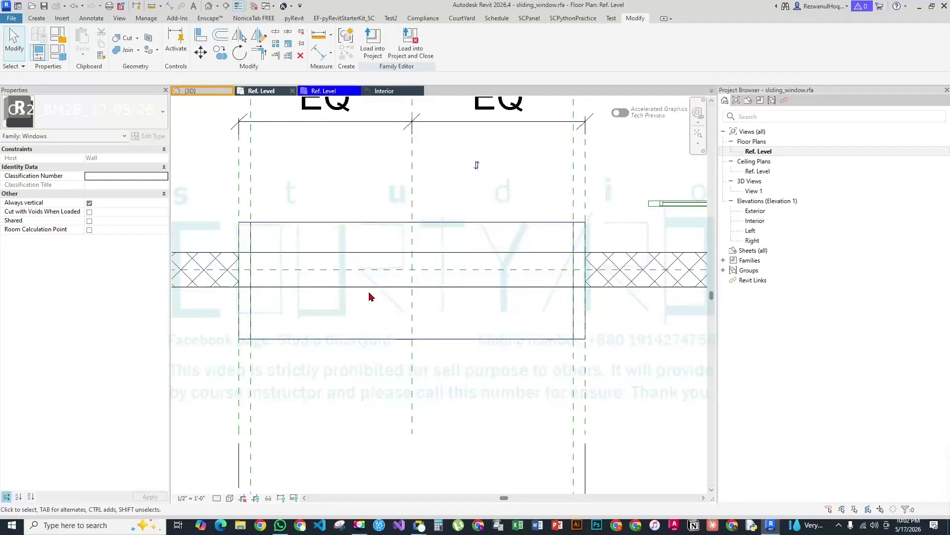
key(r)
key(p)
scroll(371, 292, down, 4)
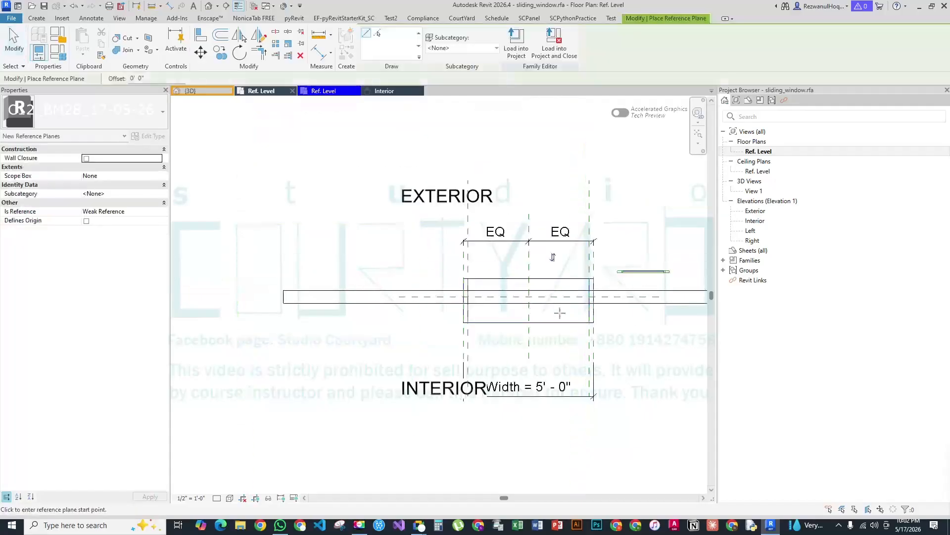
click(255, 281)
scroll(383, 287, down, 2)
click(686, 284)
click(300, 309)
click(542, 310)
middle_drag(553, 314, 409, 300)
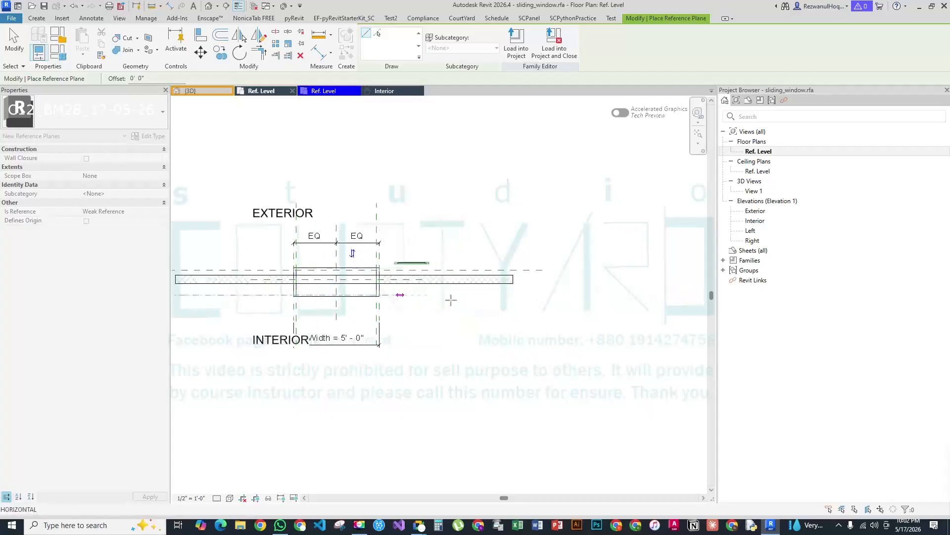
key(Escape)
key(Escape)
Align and lock the two new horizontal reference planes to the wall's exterior and interior faces
scroll(550, 305, up, 4)
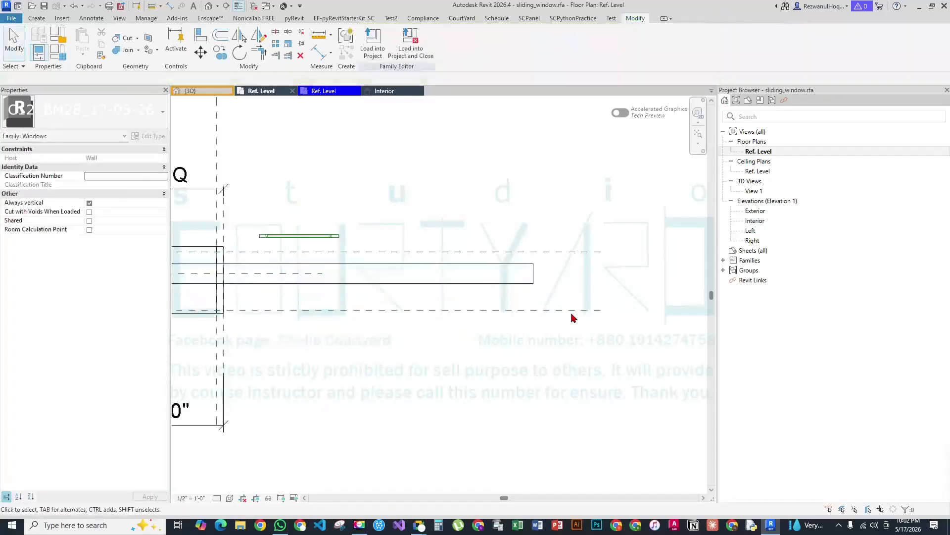
scroll(565, 316, down, 1)
scroll(572, 305, up, 2)
scroll(569, 301, down, 2)
scroll(564, 299, up, 2)
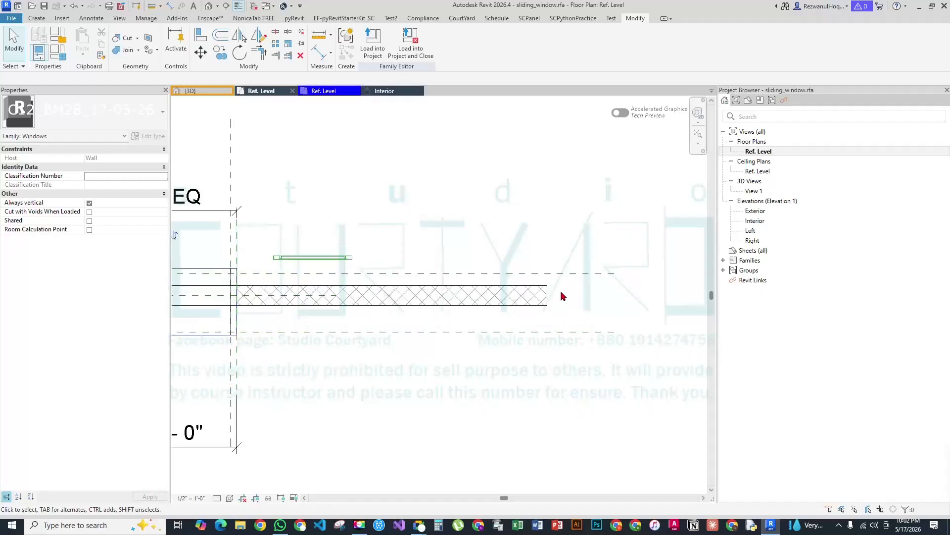
key(a)
key(l)
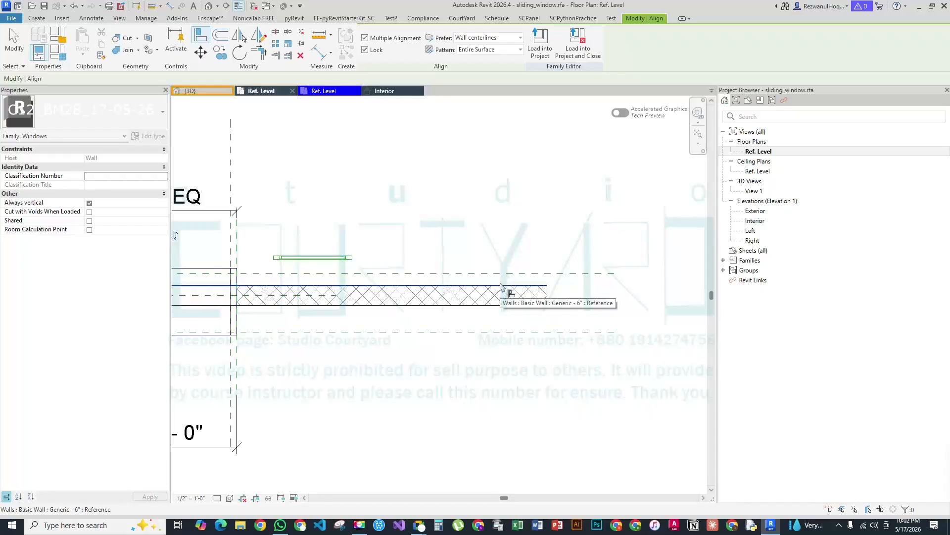
scroll(500, 286, down, 3)
scroll(463, 303, up, 2)
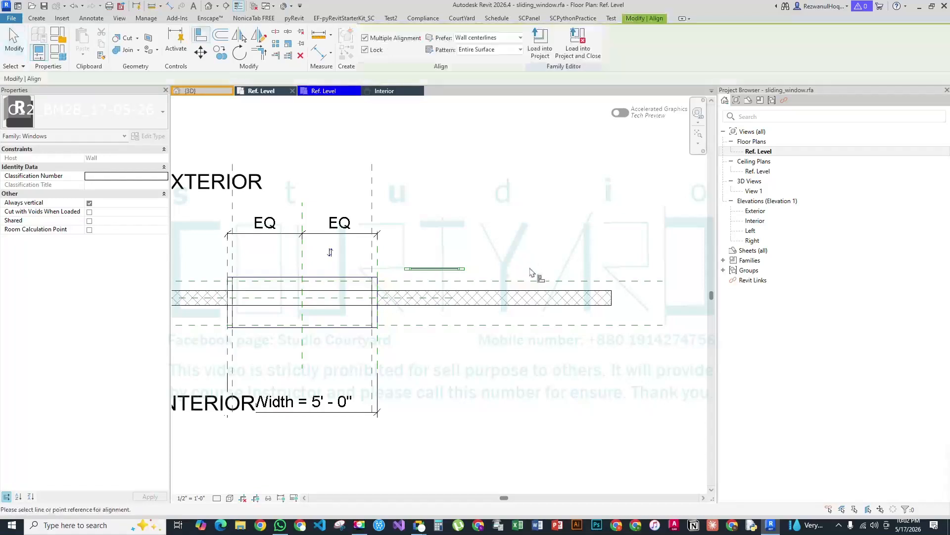
click(536, 291)
click(534, 281)
click(557, 326)
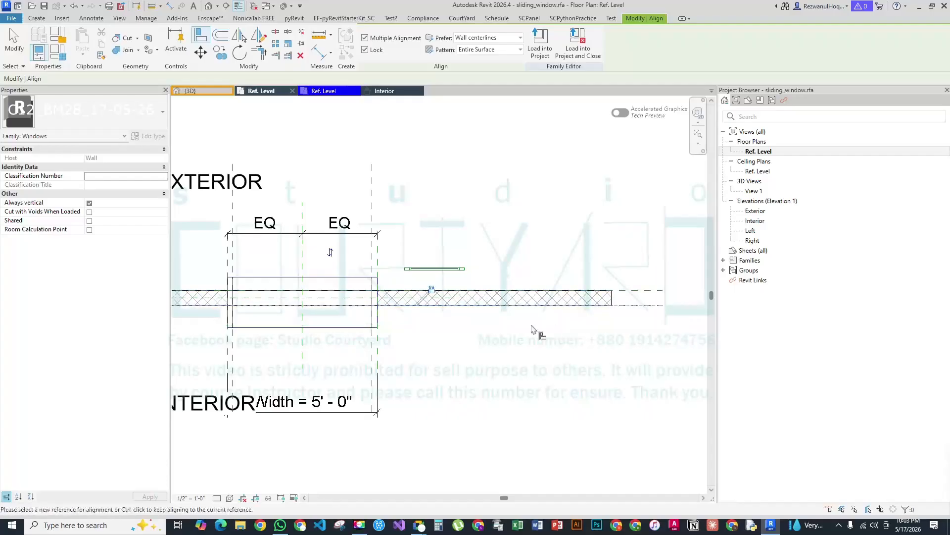
key(Escape)
Align and lock the frame extrusion's exterior and interior faces to the wall-face reference planes, and check the frame in 3D
scroll(556, 299, down, 3)
scroll(489, 288, up, 3)
key(a)
key(l)
middle_drag(429, 333, 329, 329)
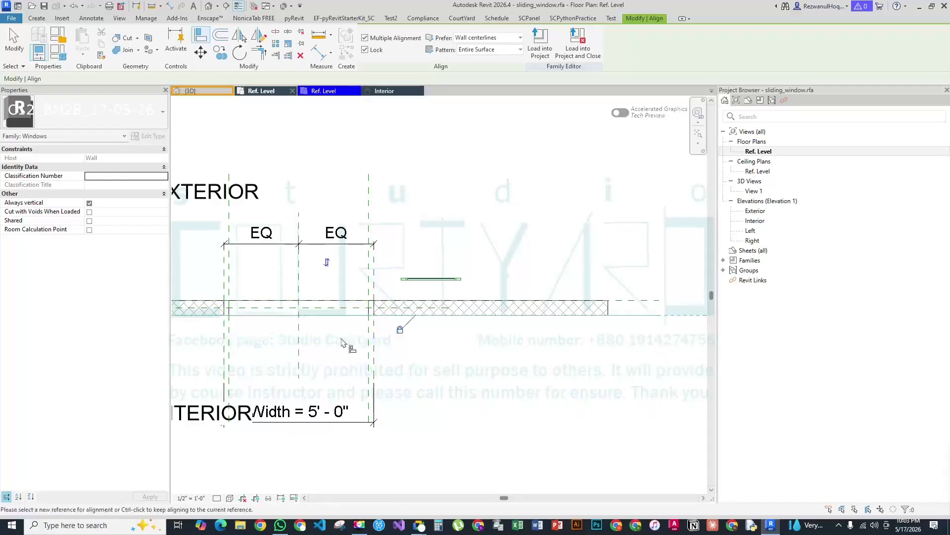
key(Escape)
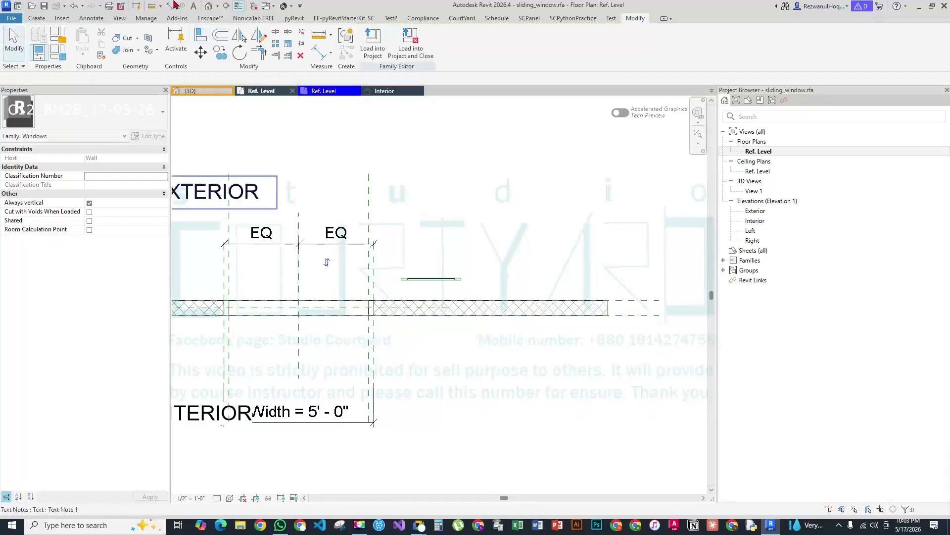
click(208, 7)
shift+middle_drag(501, 323, 540, 356)
Move the sliding panel in front of the right half of the opening in the Ref. Level floor plan, starting at the centre plane
double_click(757, 152)
scroll(357, 304, up, 3)
drag(535, 253, 338, 252)
Align and lock the sliding panel's right edge to the right inner frame reference plane
key(a)
key(l)
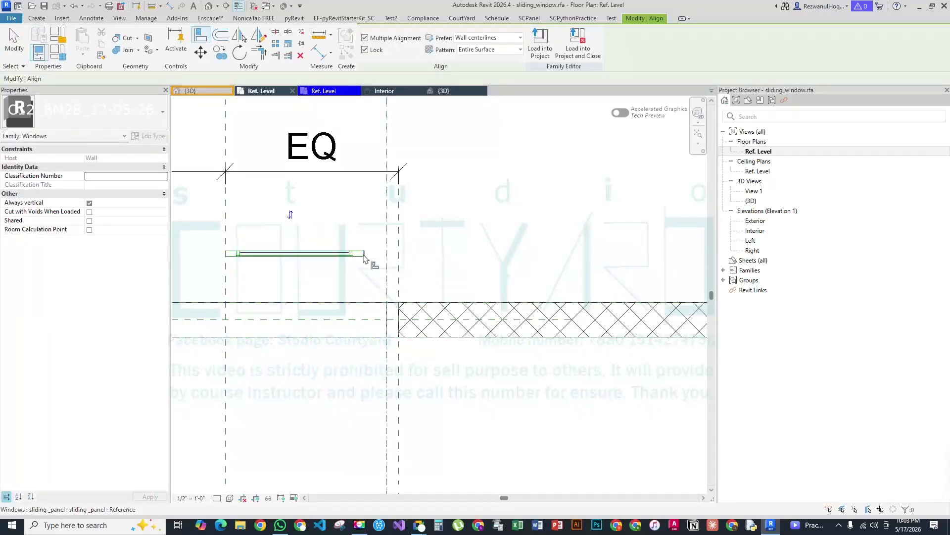
scroll(245, 253, up, 5)
scroll(376, 279, down, 3)
scroll(306, 275, up, 1)
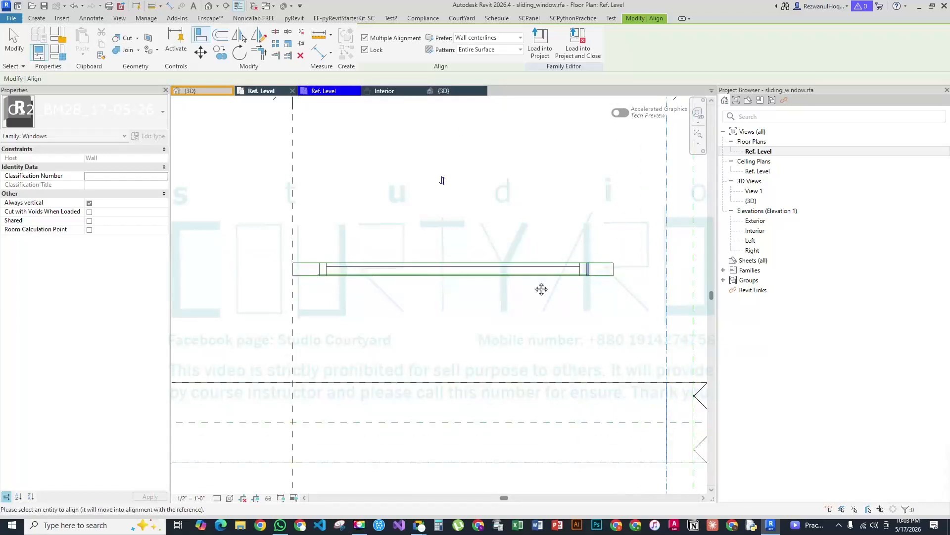
middle_drag(541, 289, 296, 280)
click(370, 260)
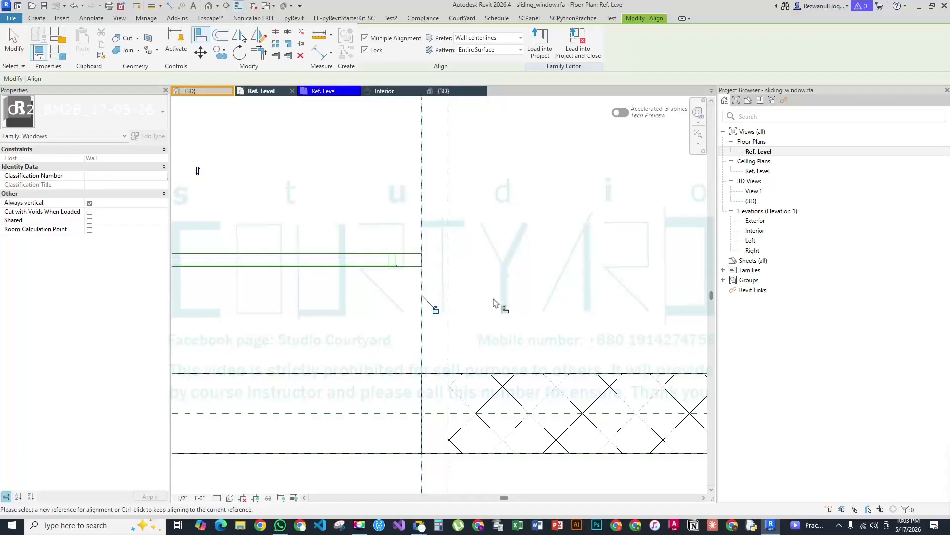
scroll(435, 307, down, 3)
key(Escape)
key(Escape)
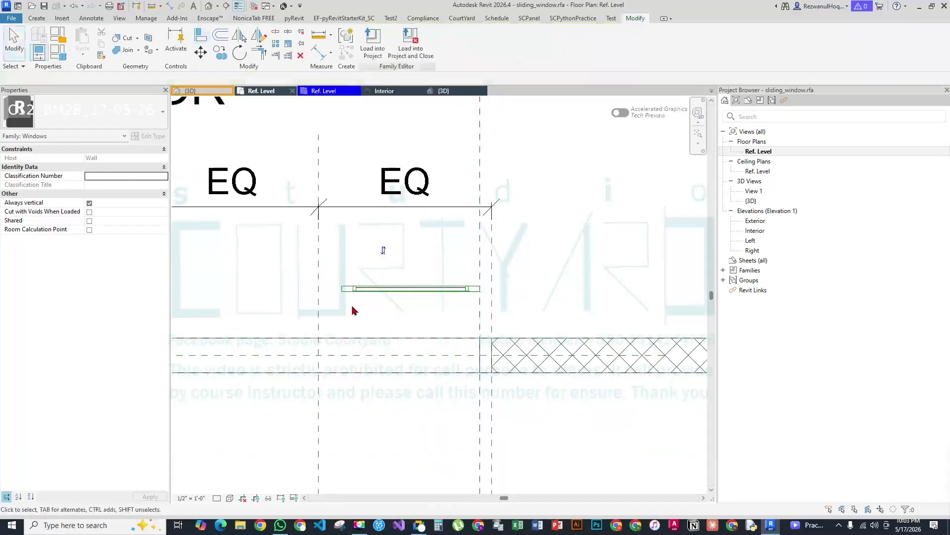
scroll(436, 292, up, 2)
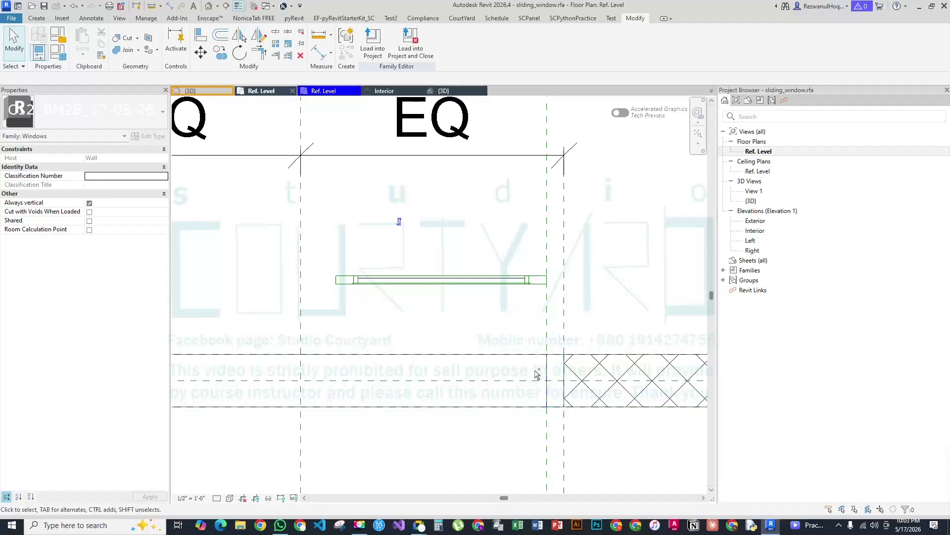
drag(549, 367, 445, 367)
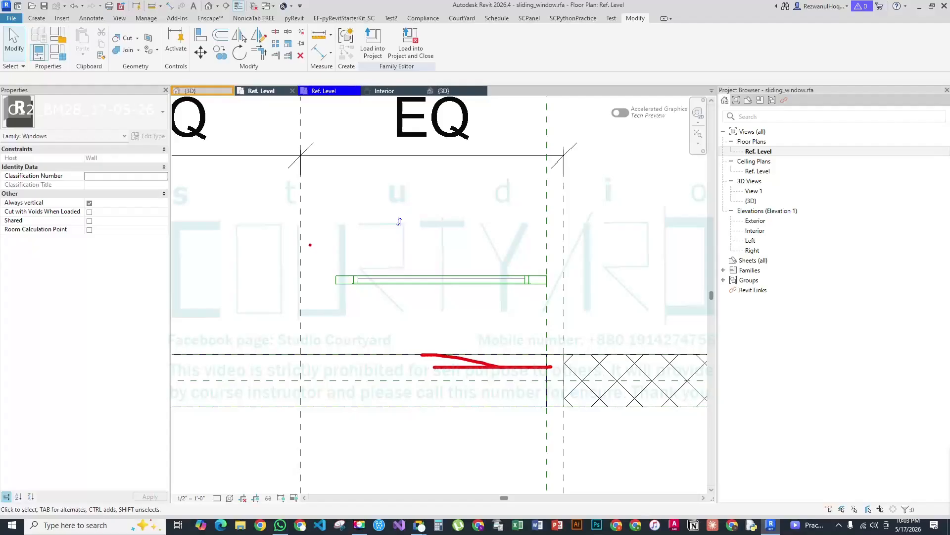
drag(301, 233, 572, 234)
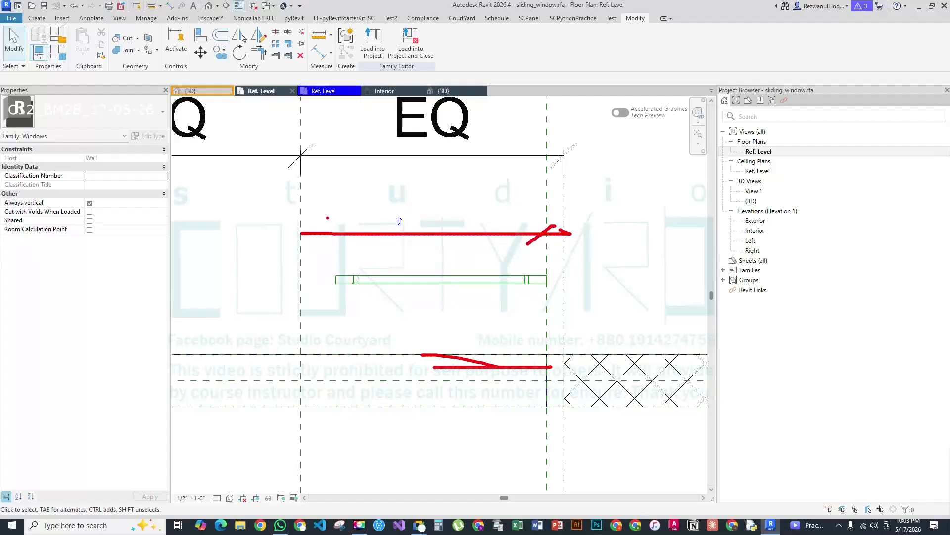
scroll(549, 303, down, 3)
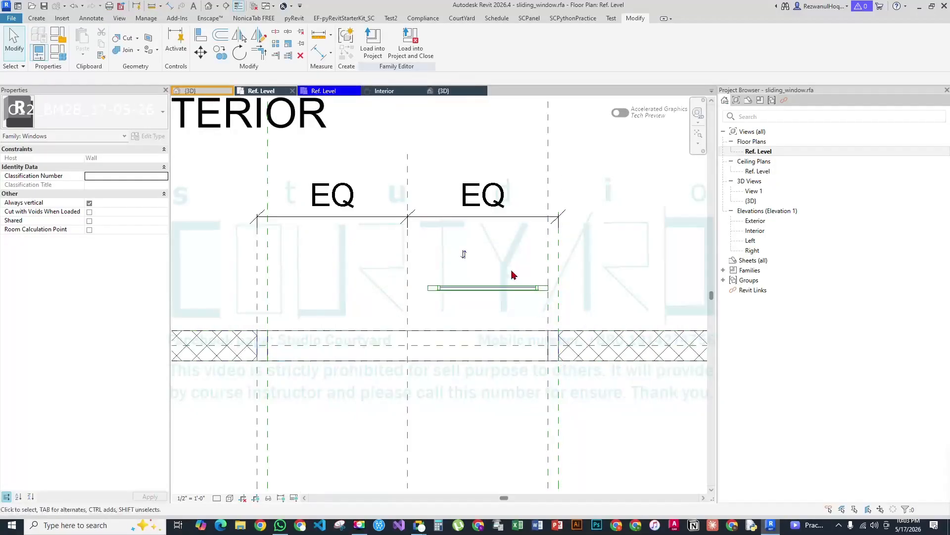
scroll(519, 288, up, 2)
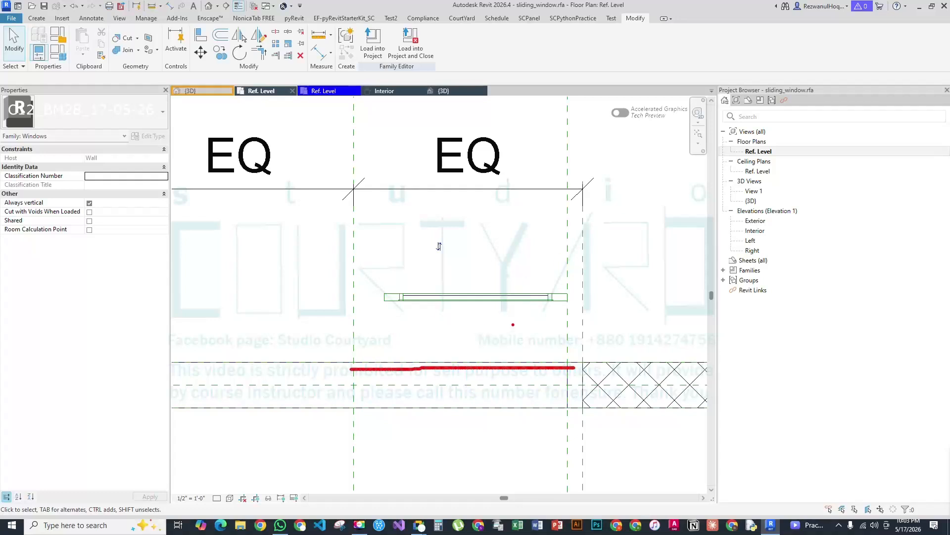
drag(614, 251, 285, 262)
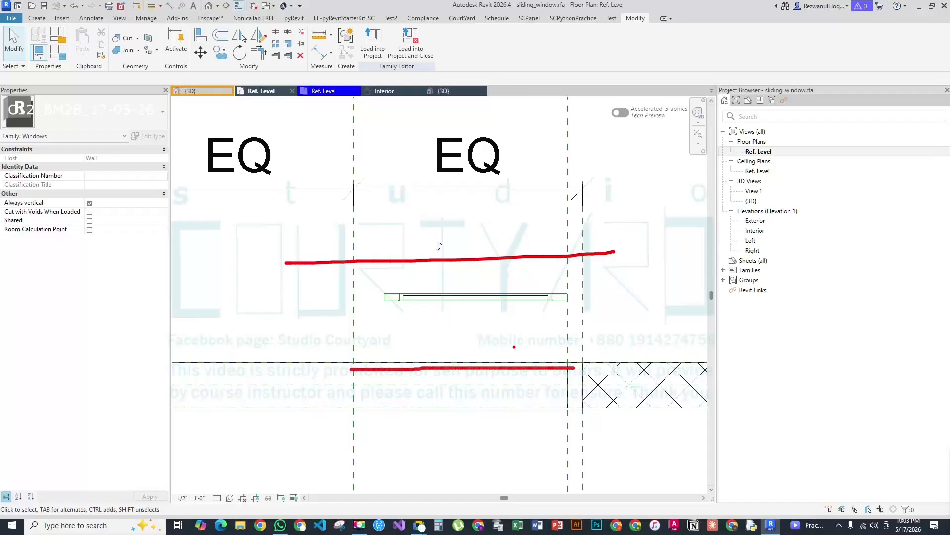
key(Escape)
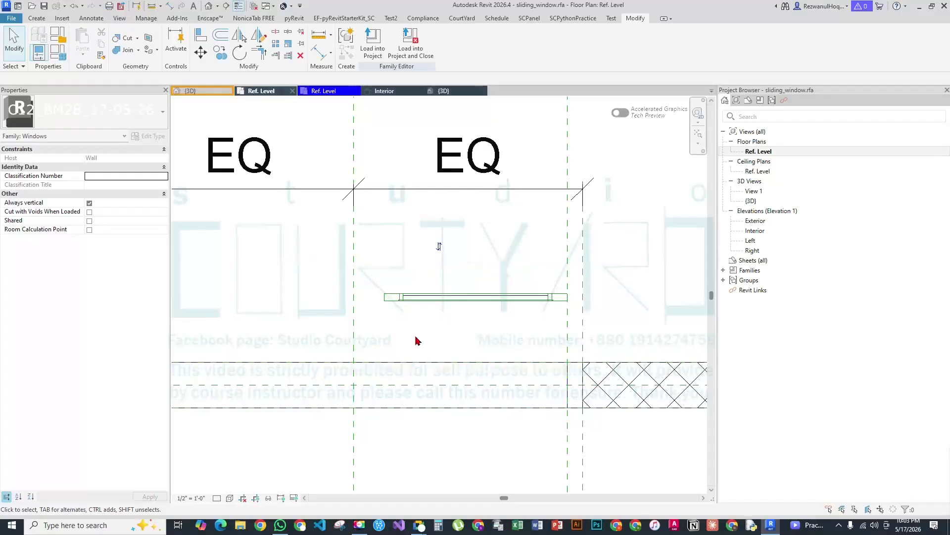
scroll(407, 303, up, 3)
scroll(415, 297, down, 3)
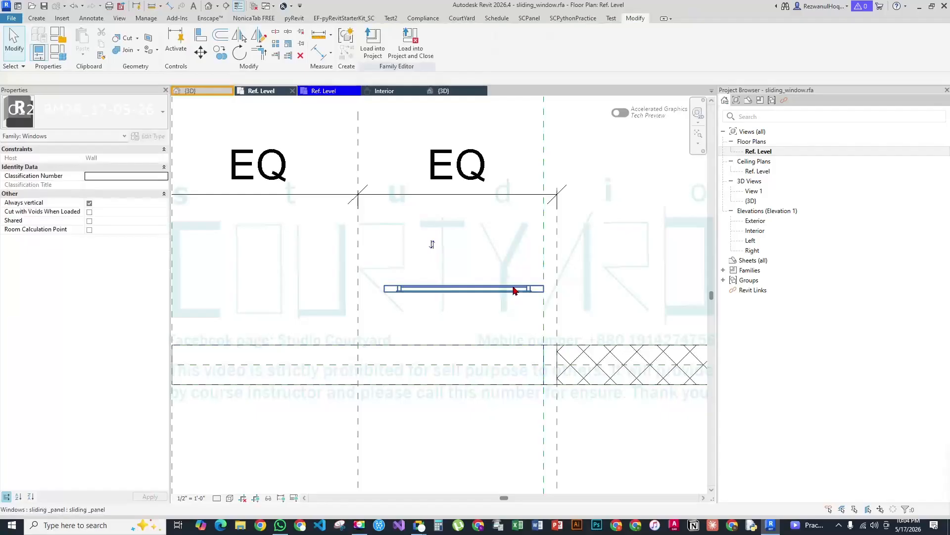
scroll(549, 341, down, 3)
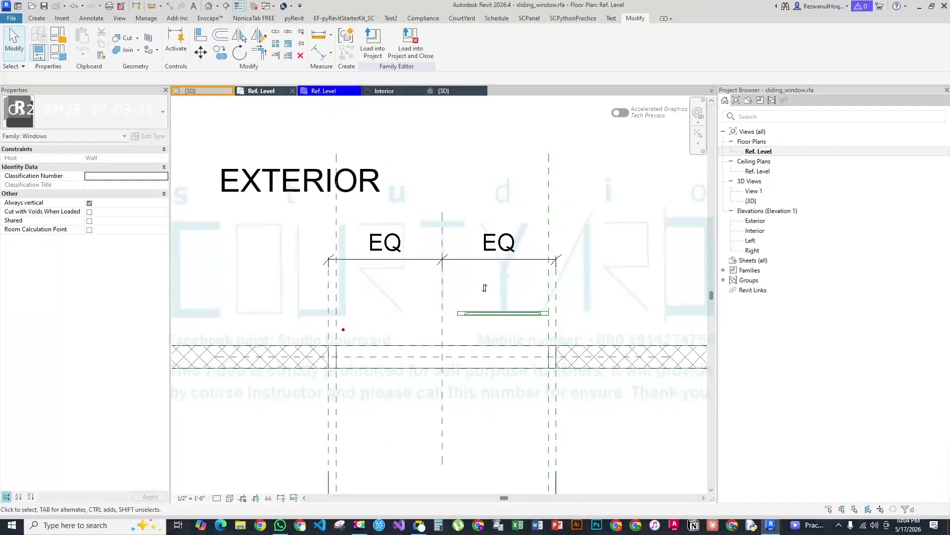
drag(337, 328, 550, 329)
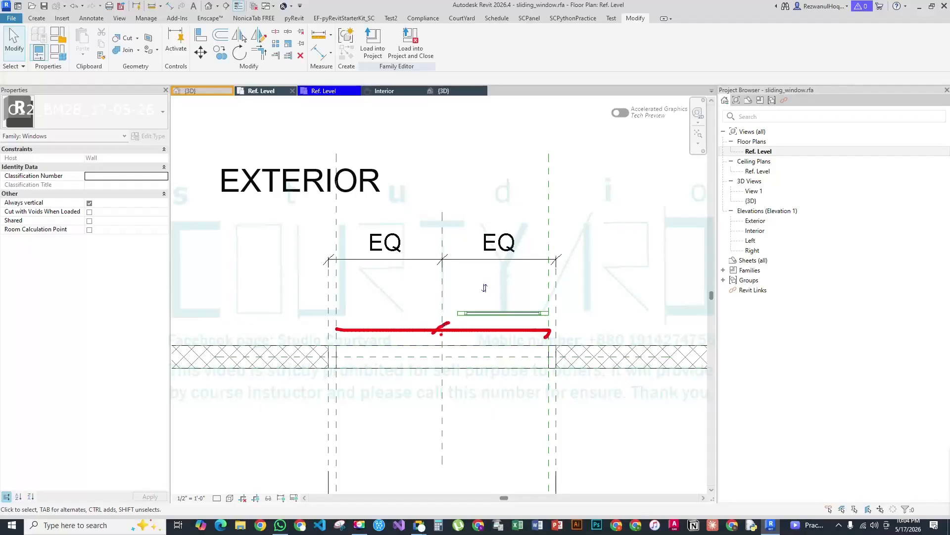
drag(450, 341, 547, 340)
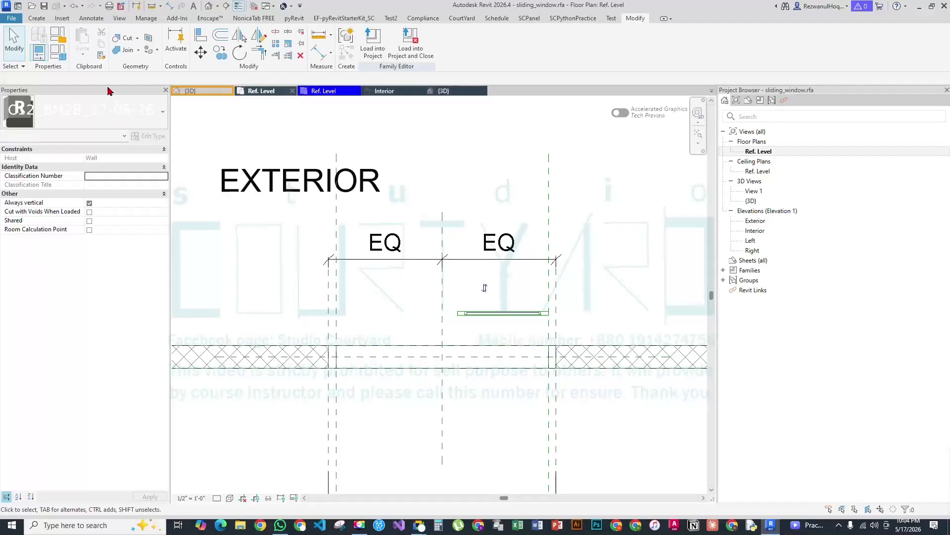
Add a length type parameter iw under Dimensions with the formula Width - (mfw * 2)
click(58, 51)
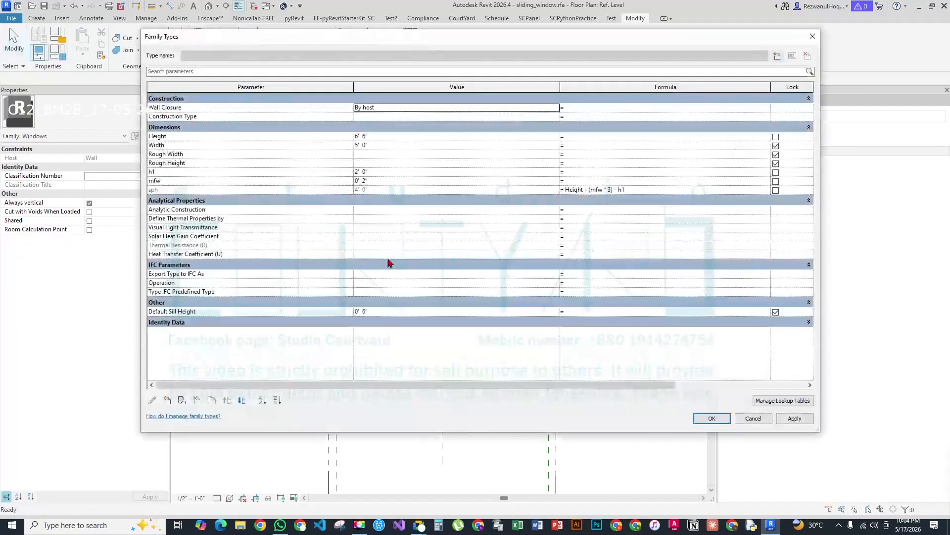
click(167, 400)
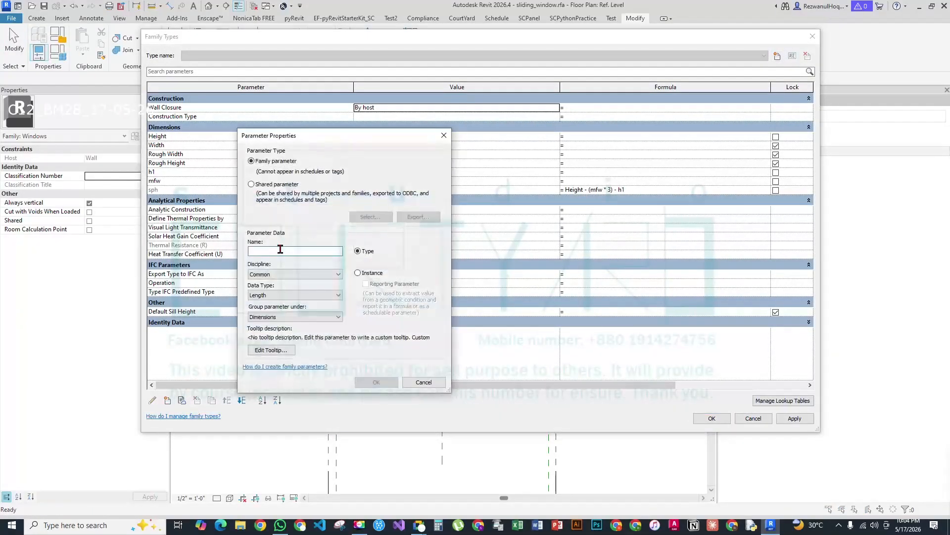
text(h)
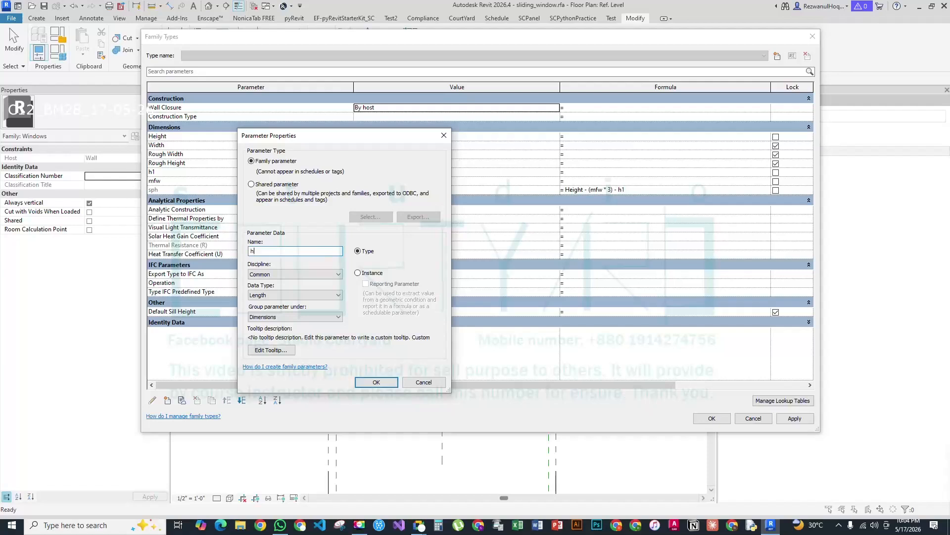
key(BackSpace)
click(376, 382)
click(569, 181)
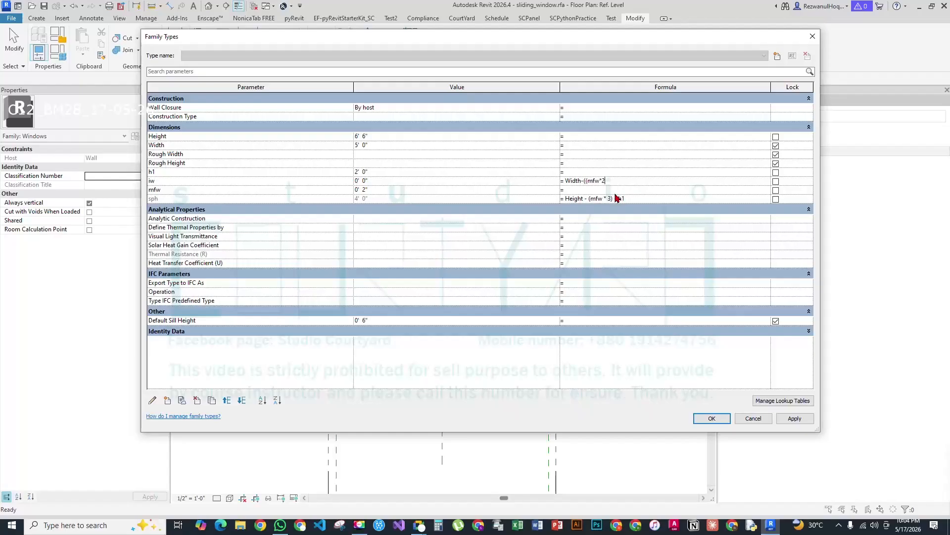
click(530, 180)
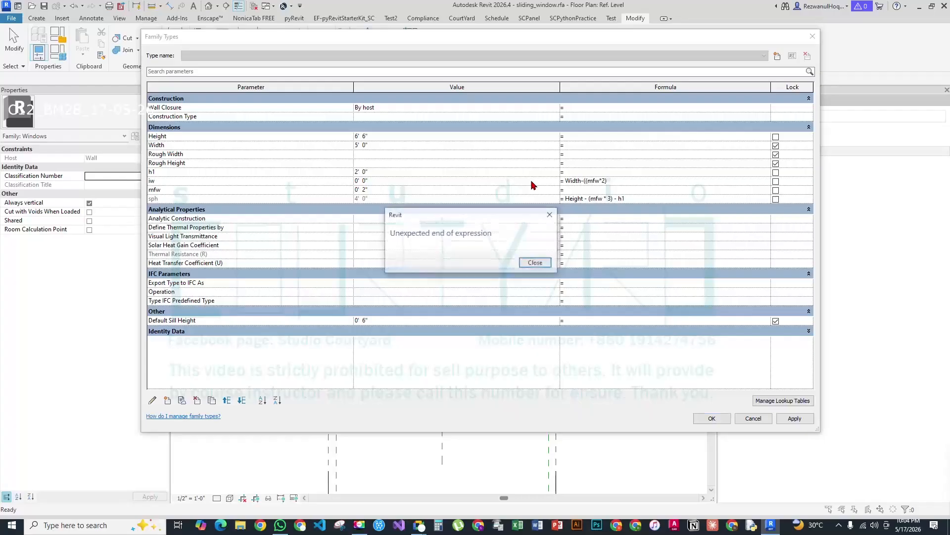
click(543, 263)
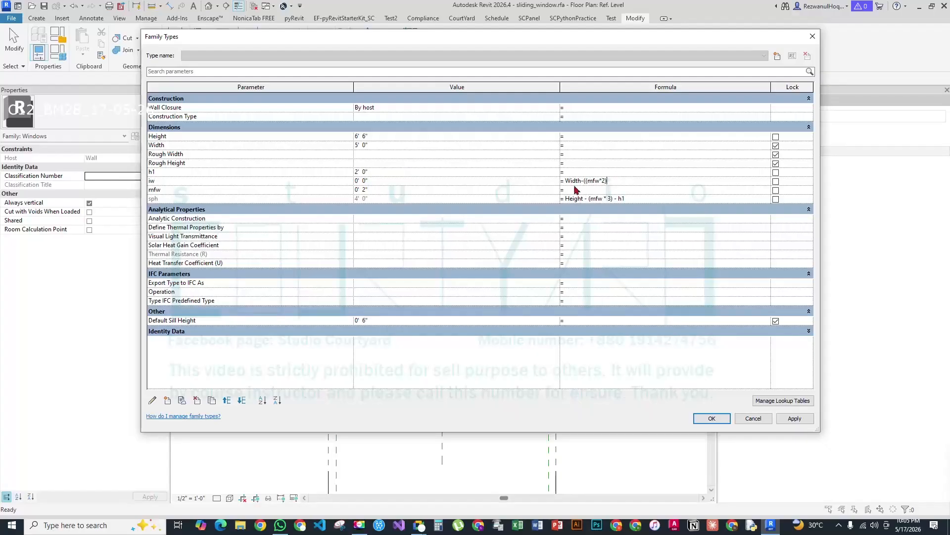
click(553, 184)
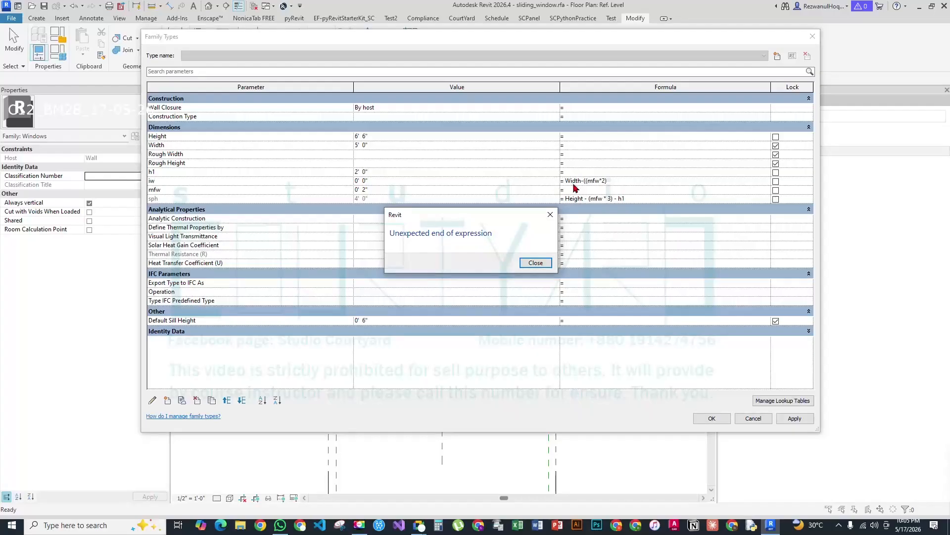
click(535, 263)
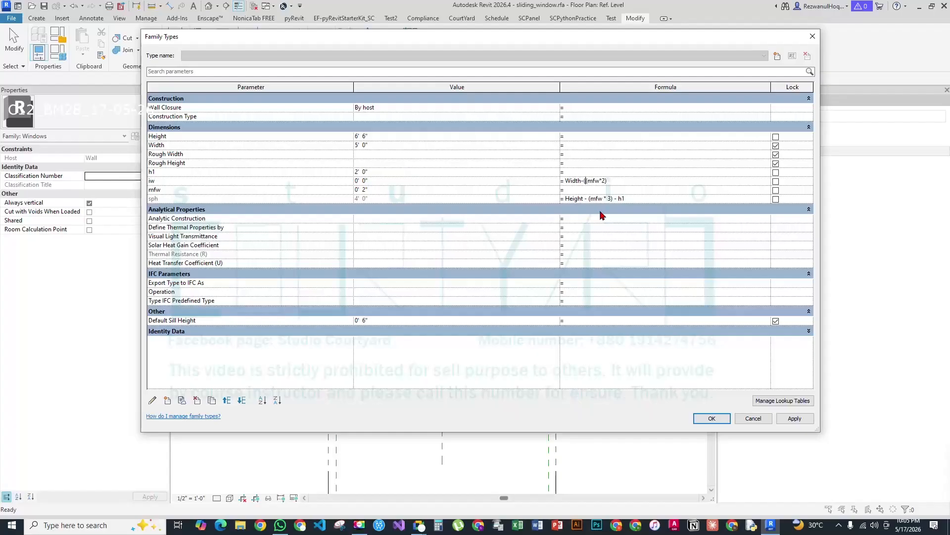
click(554, 187)
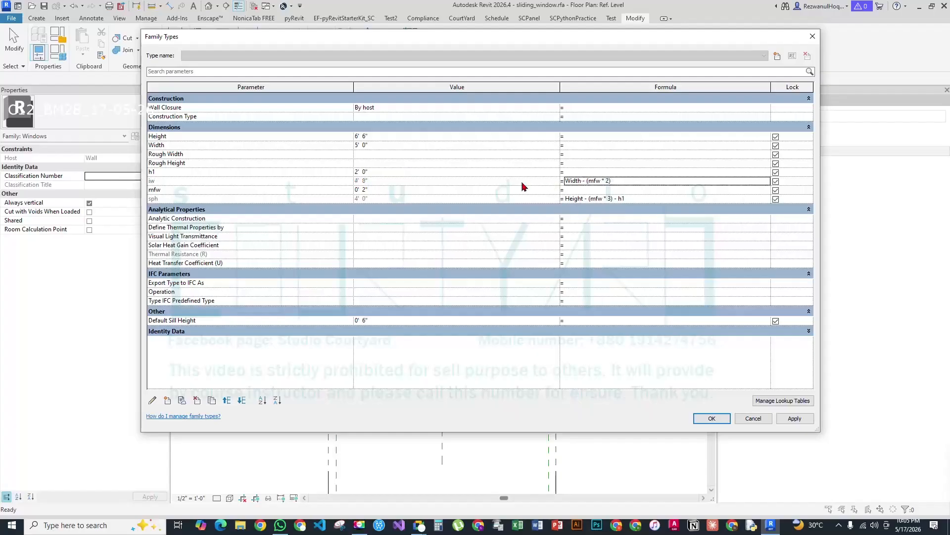
Add a length type parameter hiw with the formula iw / 2 and accept the family types
click(167, 400)
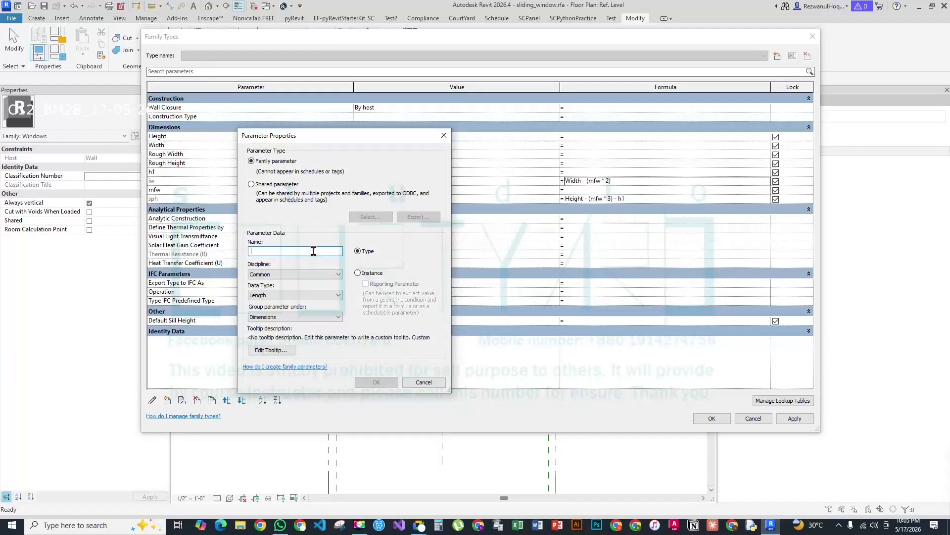
text(hiw)
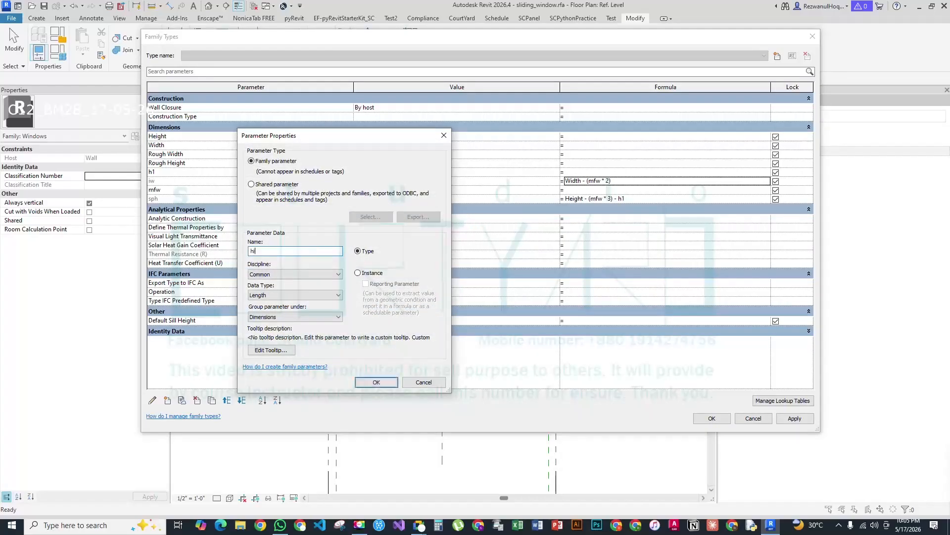
click(377, 382)
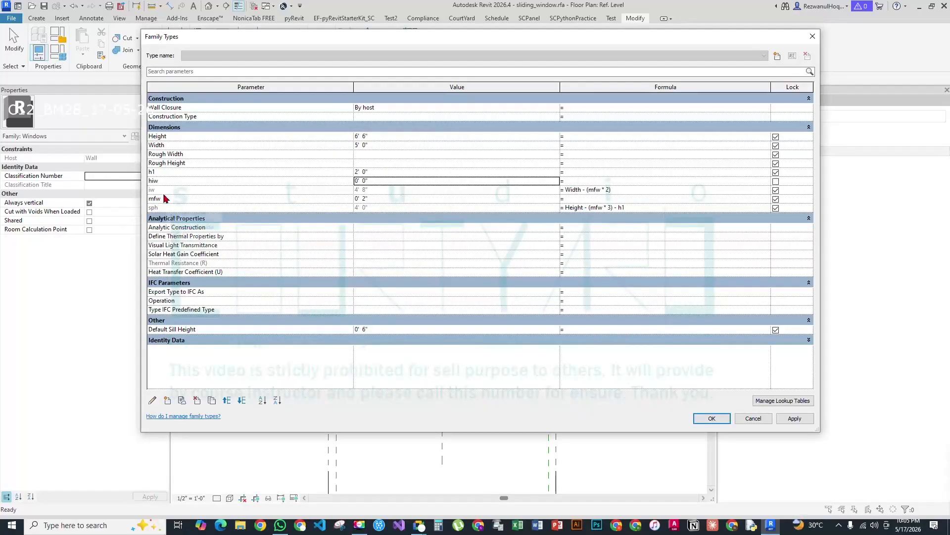
click(212, 182)
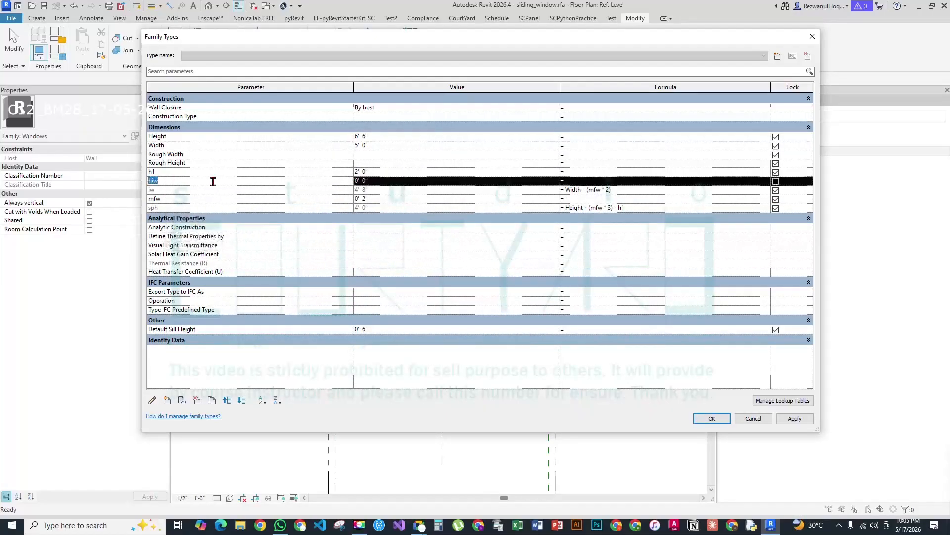
click(579, 182)
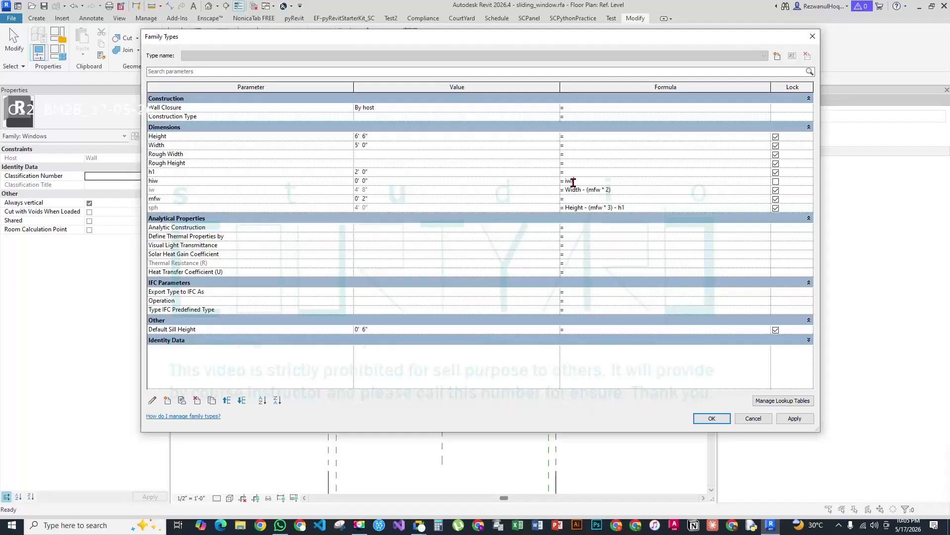
key(Return)
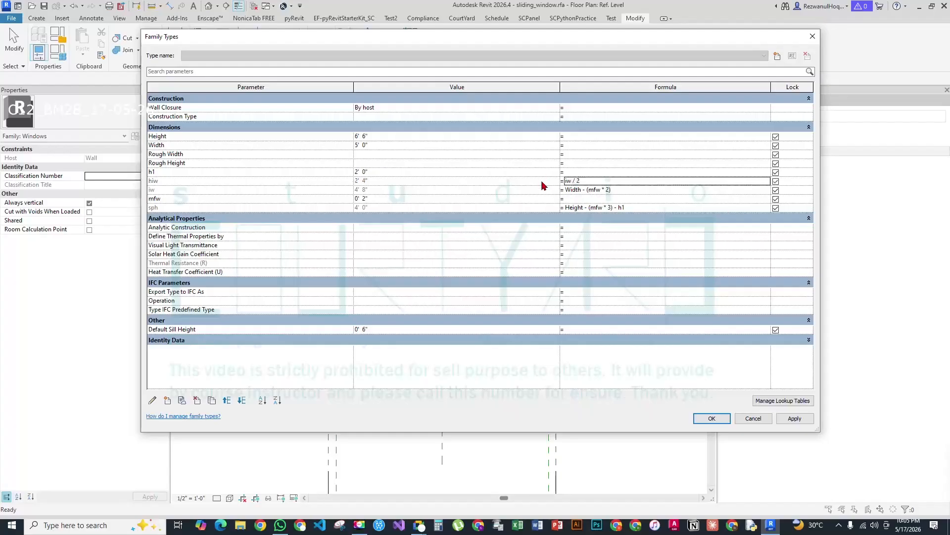
click(711, 419)
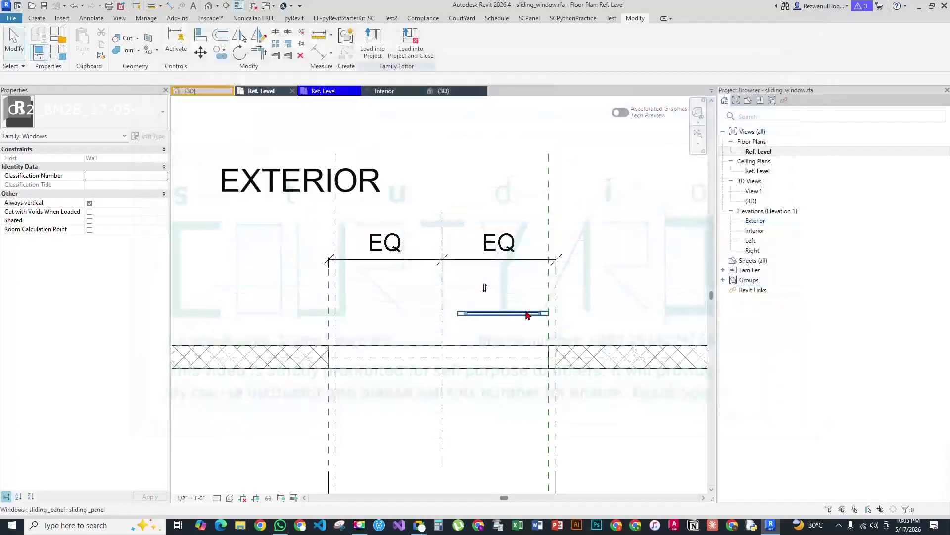
Associate the sliding panel's pw type parameter with the family parameter hiw and apply the type properties
click(515, 314)
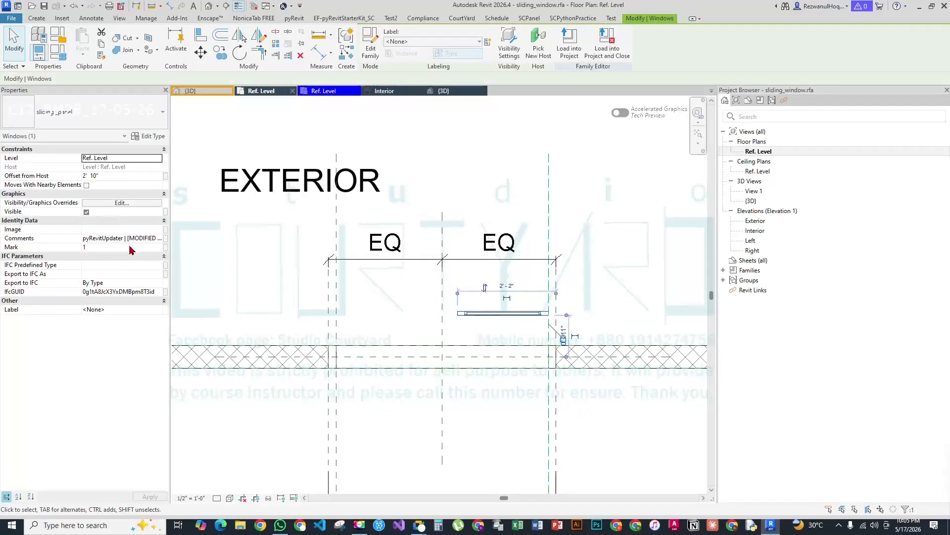
click(151, 140)
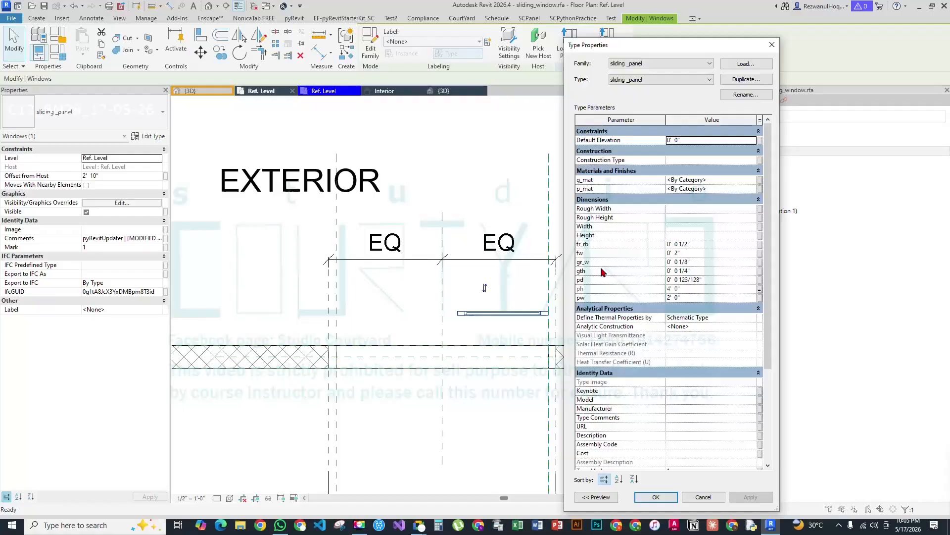
click(760, 298)
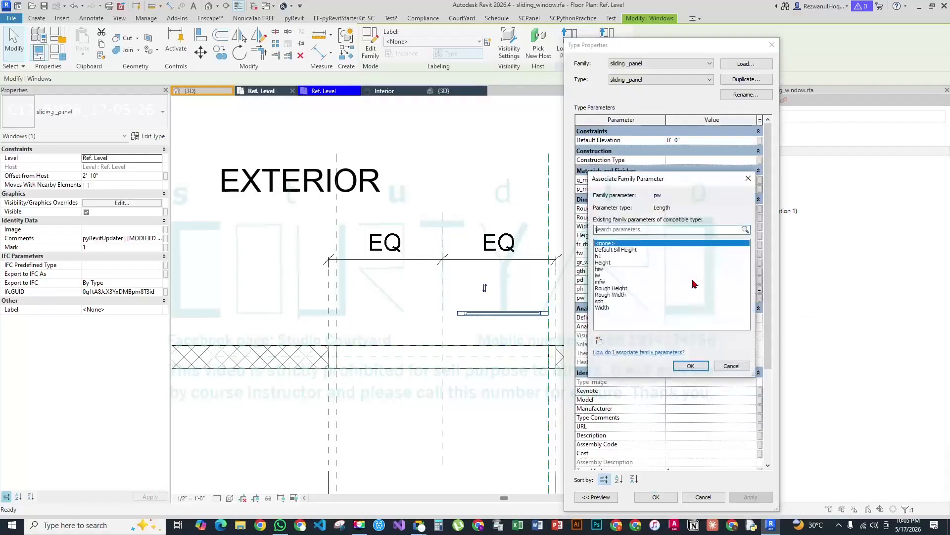
click(600, 268)
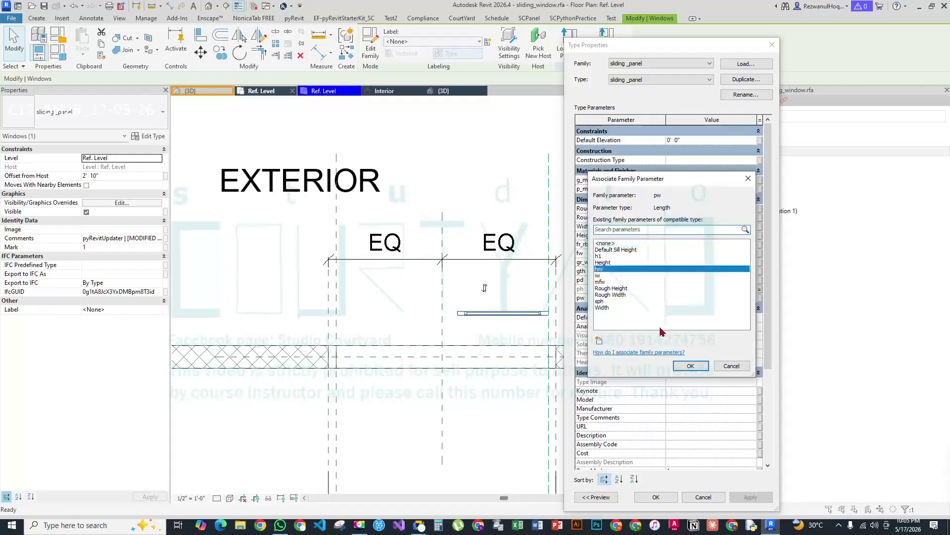
click(689, 366)
click(743, 497)
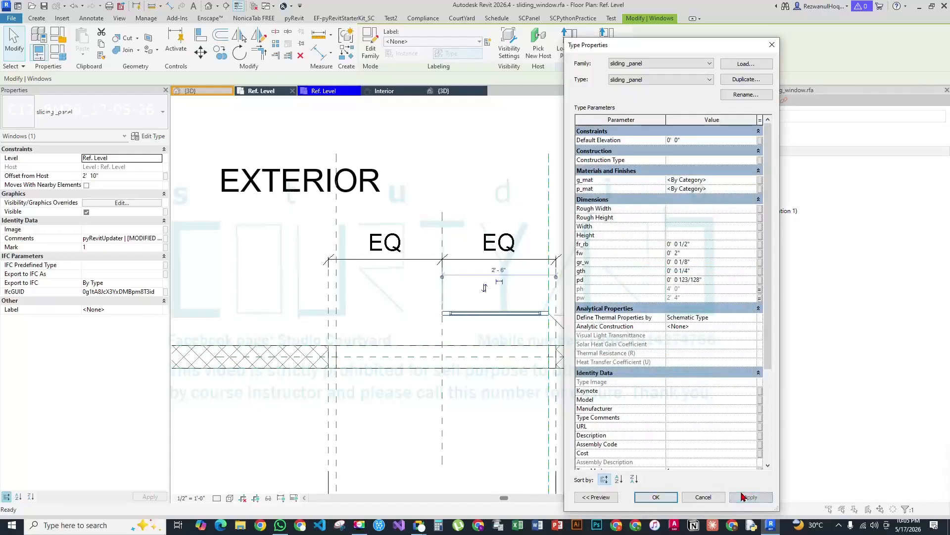
click(653, 497)
click(487, 302)
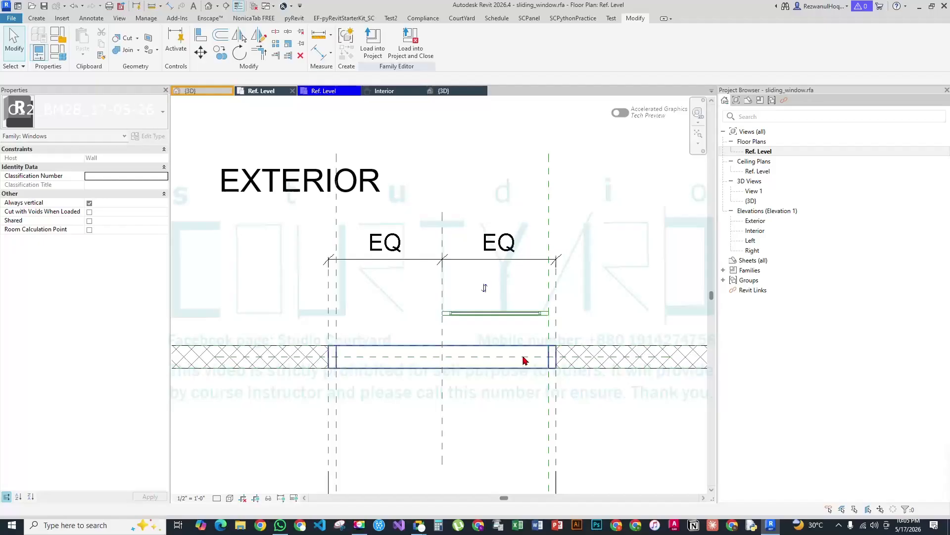
Align and lock the sliding panel's exterior face to the reference plane on the wall's exterior face
scroll(525, 359, up, 4)
scroll(577, 323, down, 3)
scroll(552, 280, up, 3)
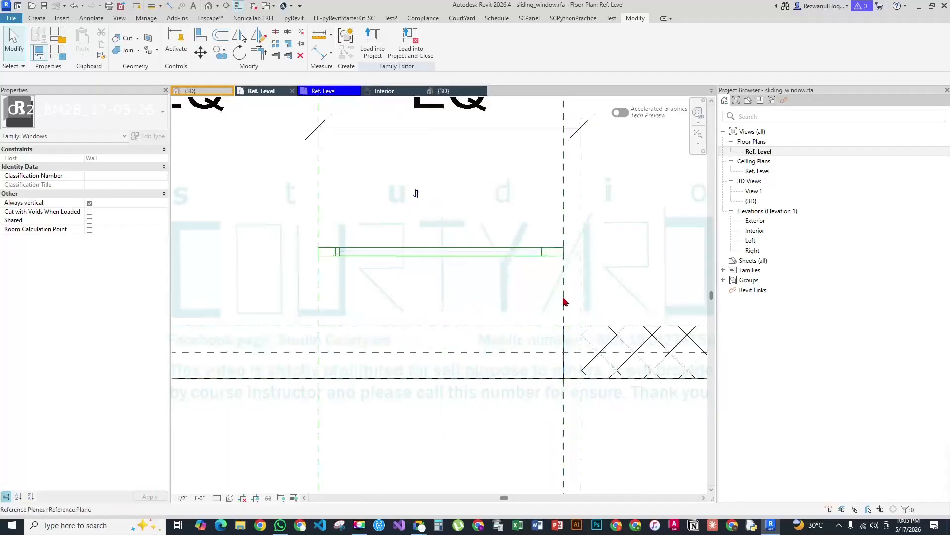
key(a)
key(l)
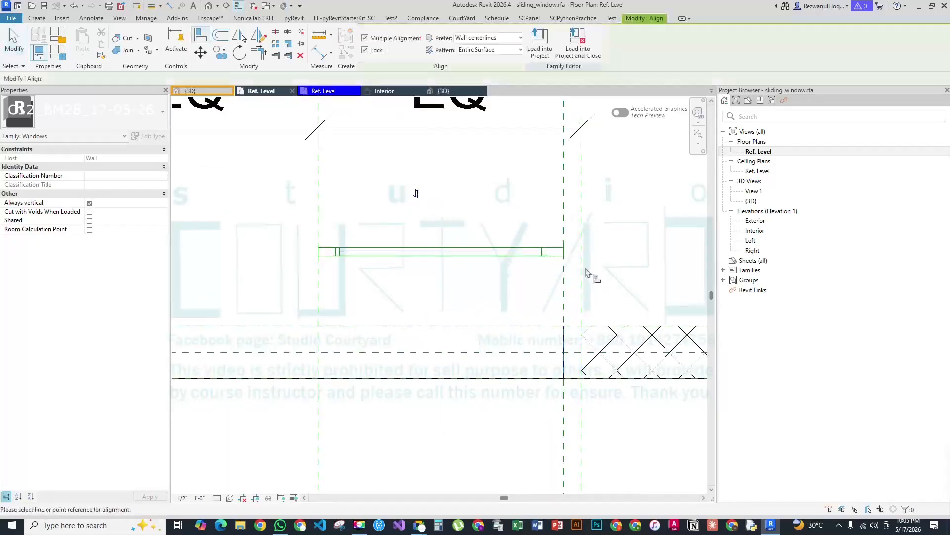
scroll(545, 320, down, 2)
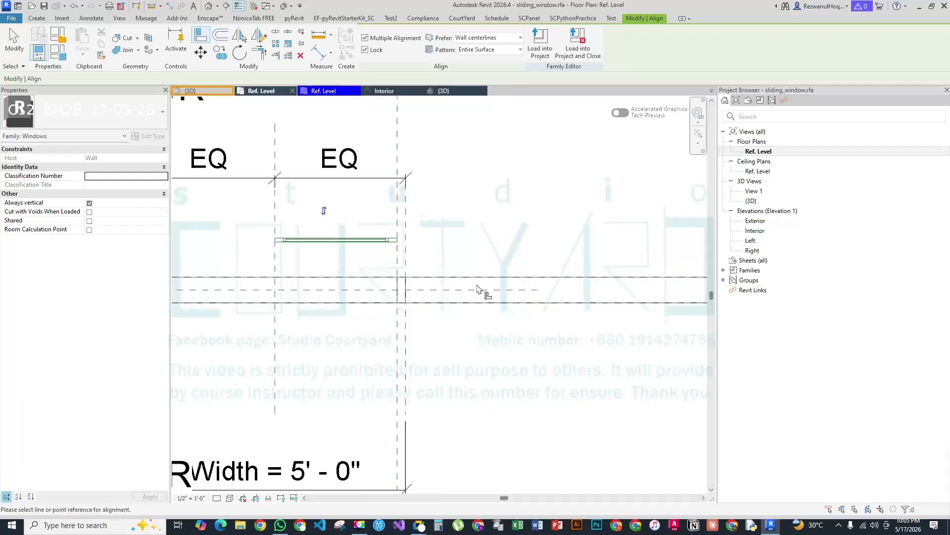
click(587, 279)
scroll(403, 249, up, 2)
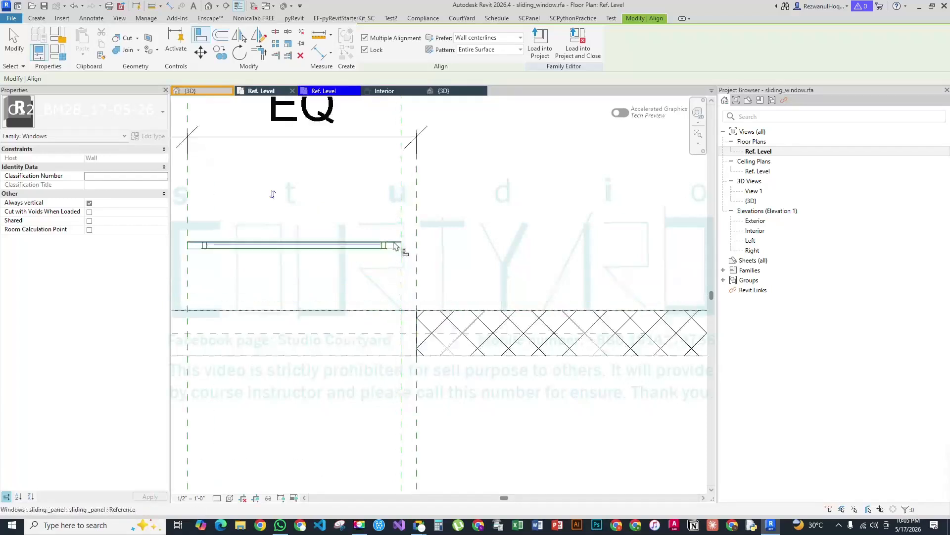
click(396, 246)
scroll(452, 297, down, 3)
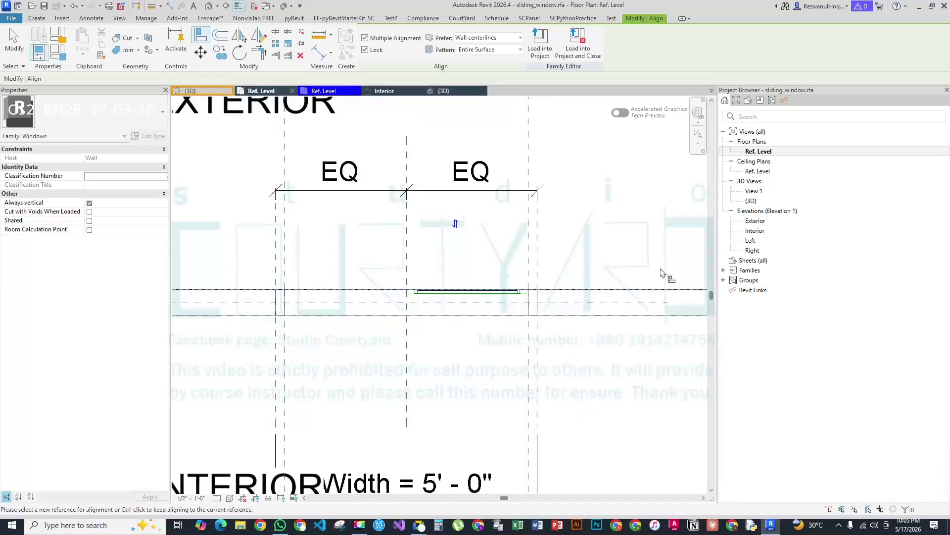
key(Escape)
key(Escape)
Flex the window in the 3D view by setting the family's Width to 4' 0" and applying it
click(208, 5)
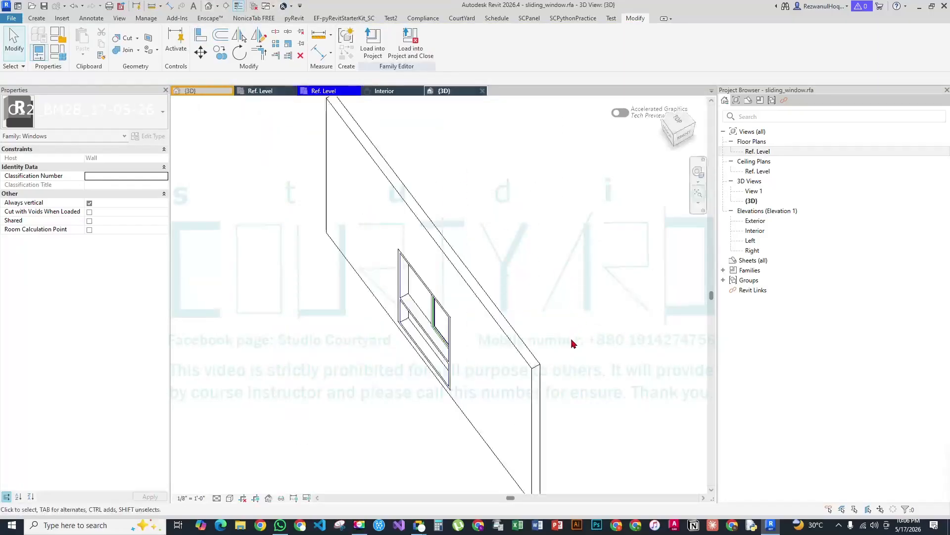
shift+middle_drag(499, 355, 693, 419)
scroll(515, 281, down, 3)
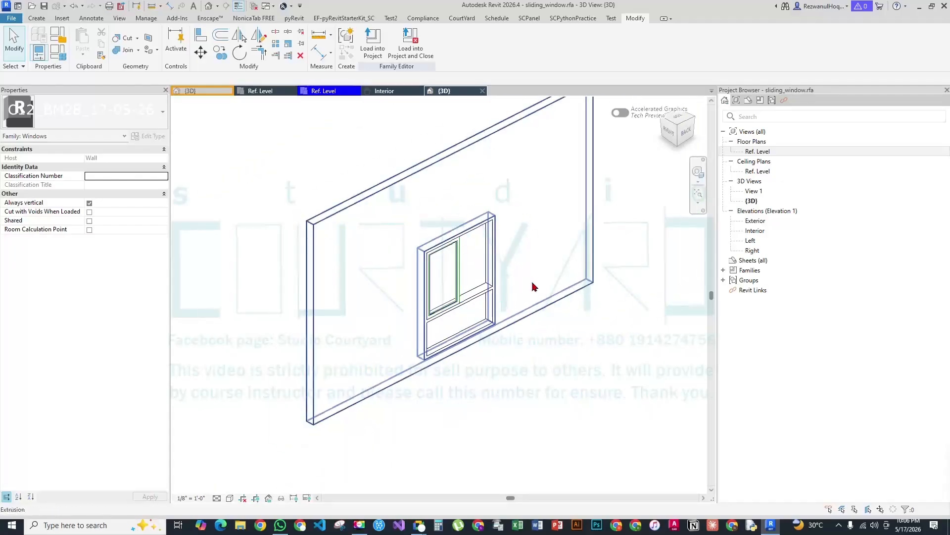
scroll(500, 312, up, 2)
scroll(489, 309, down, 2)
middle_drag(498, 374, 558, 392)
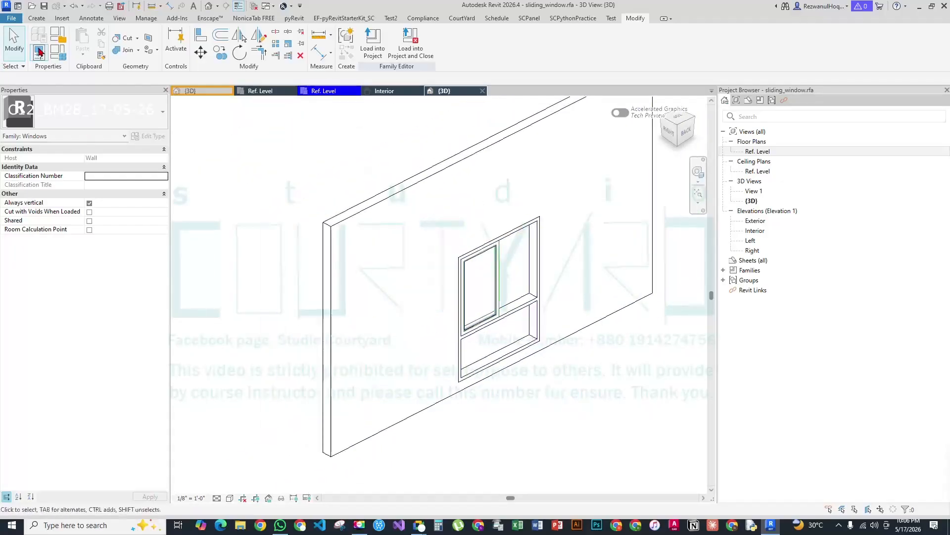
click(58, 51)
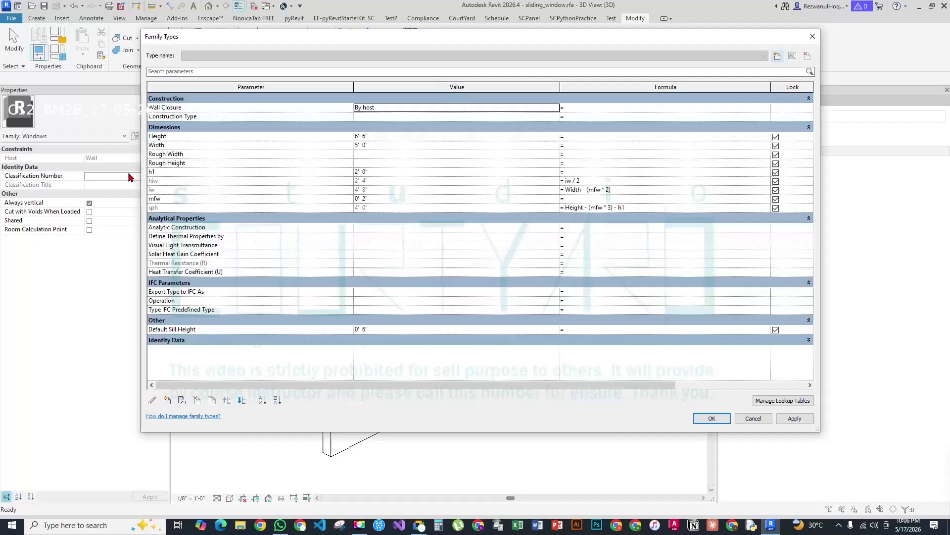
drag(141, 178, 540, 178)
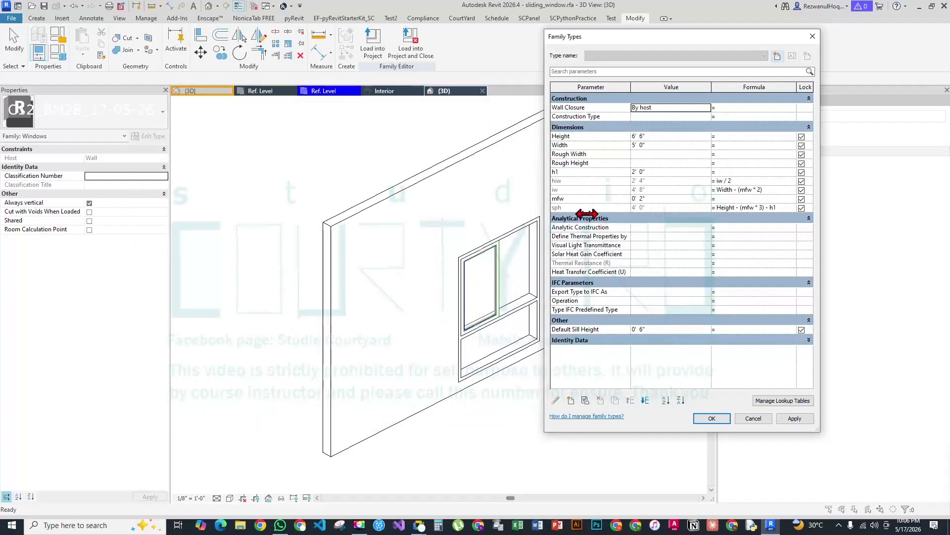
drag(636, 44, 709, 74)
click(727, 175)
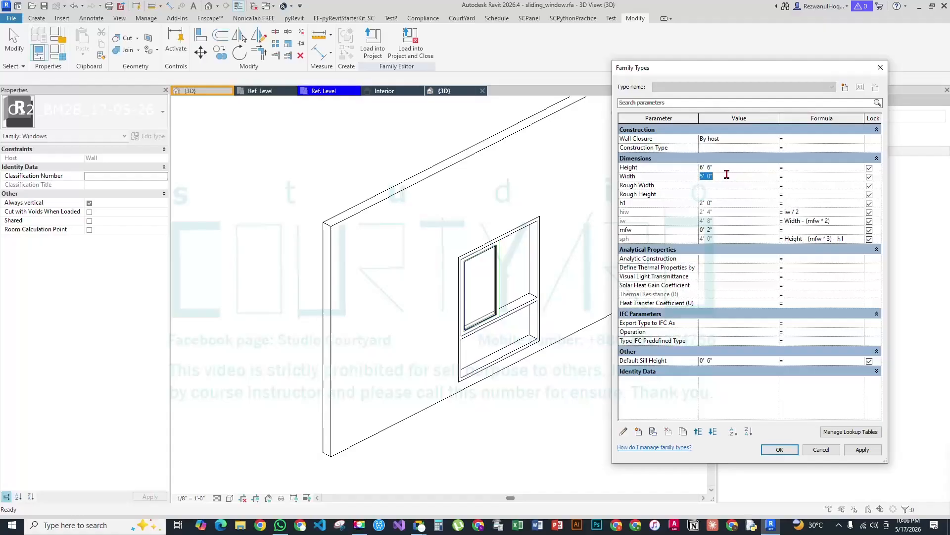
text(4)
click(864, 448)
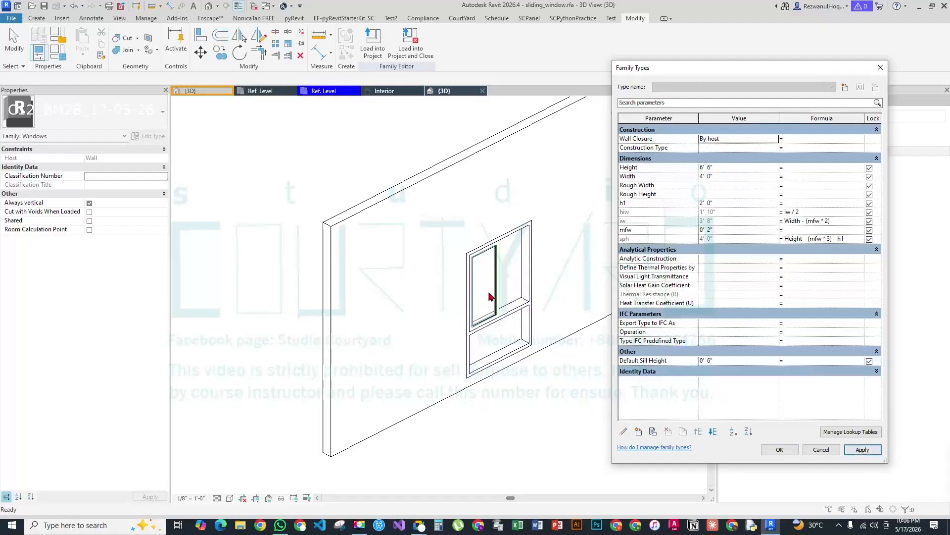
Flex the window by setting the family's Height to 5' 6" and applying it
click(731, 167)
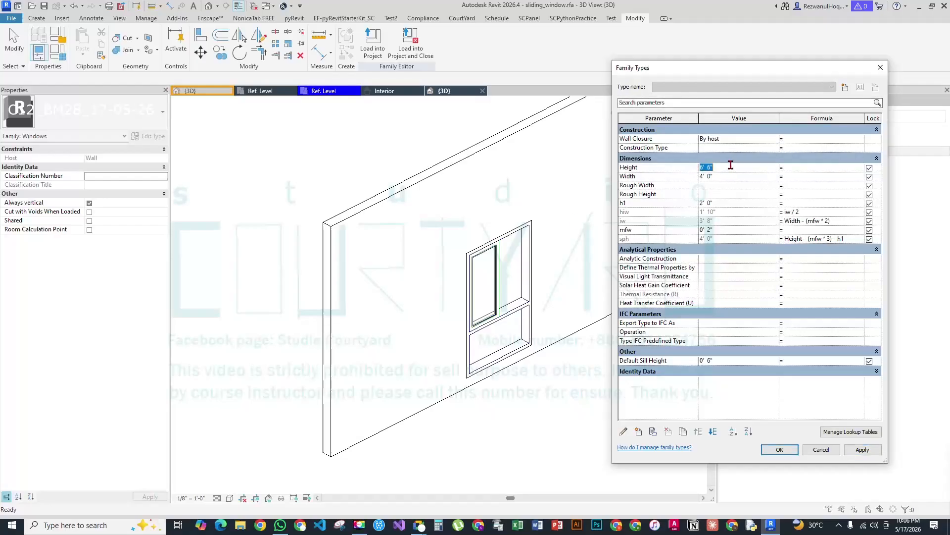
click(702, 167)
key(Delete)
text(5)
click(855, 447)
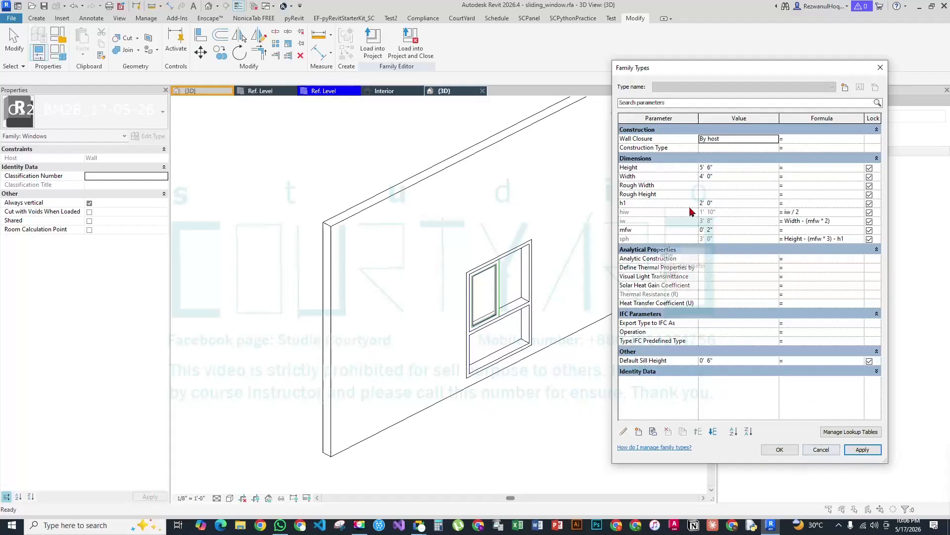
Set the h1 parameter to 1' 0", apply it and accept the family types
click(723, 204)
text(1)
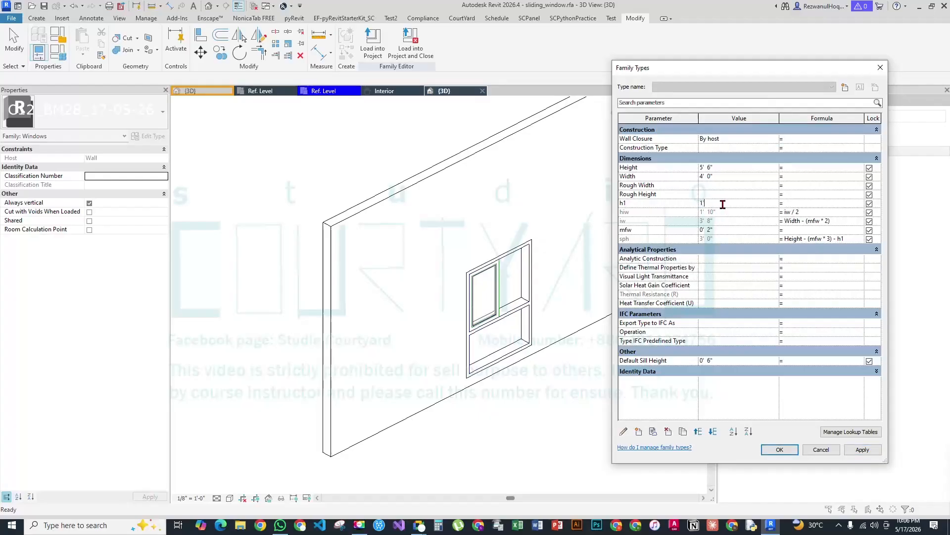
click(863, 450)
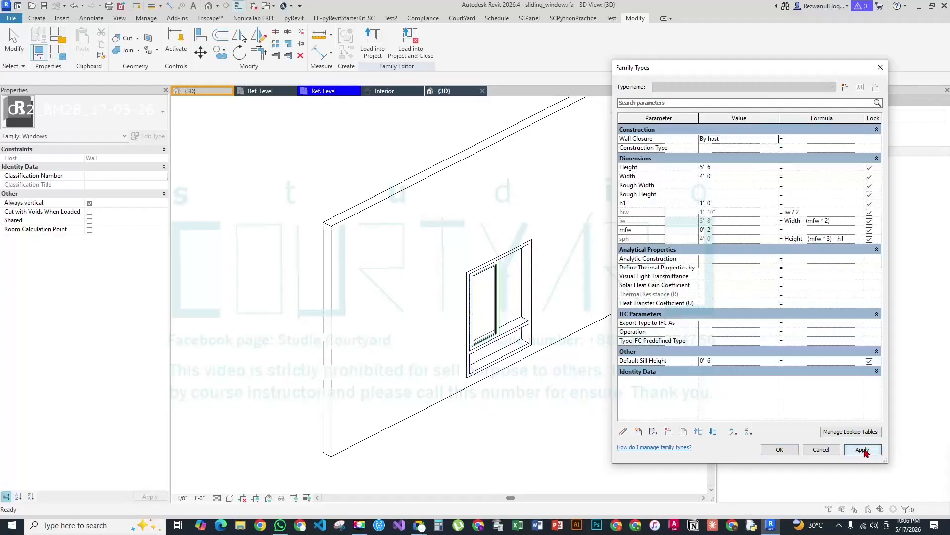
click(781, 449)
Inspect the flexed window from another side in 3D and open the Ref. Level floor plan at the window opening
scroll(500, 316, down, 3)
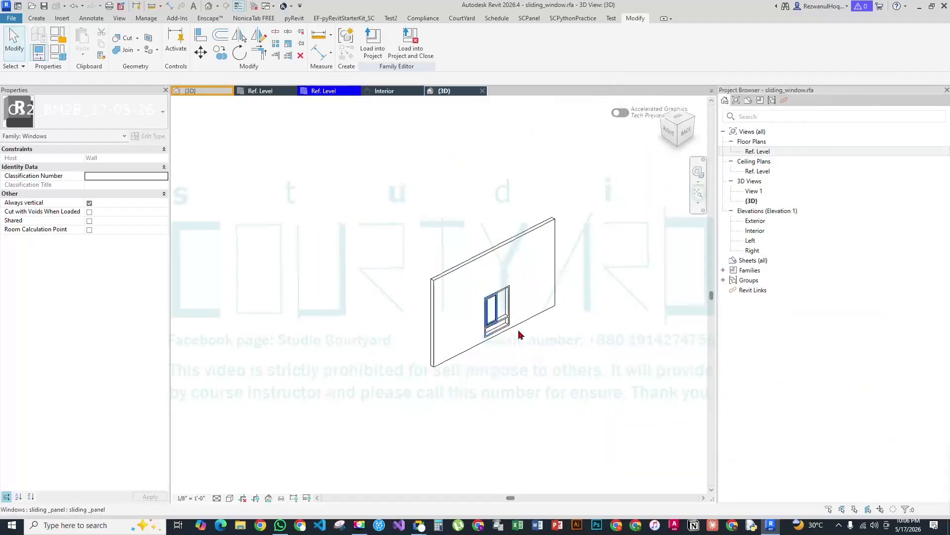
shift+middle_drag(495, 346, 435, 414)
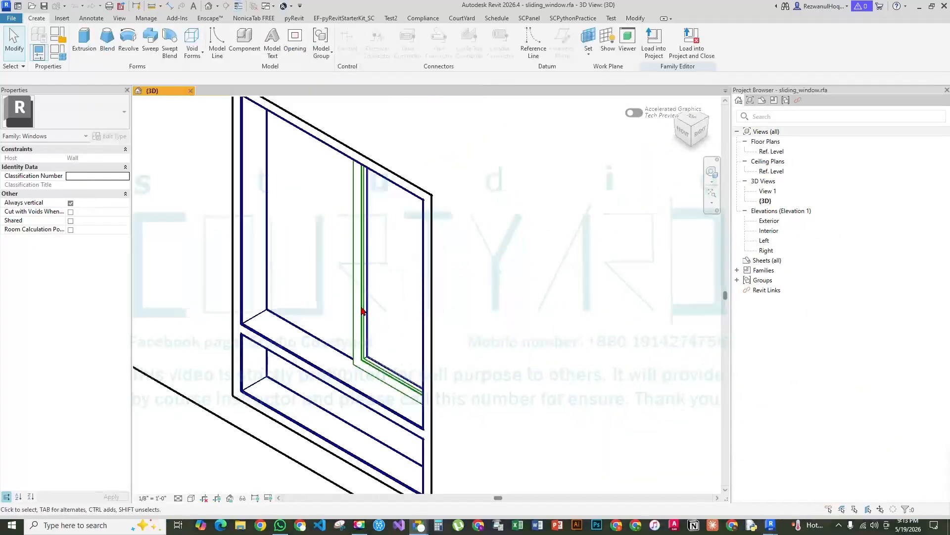
scroll(354, 317, down, 3)
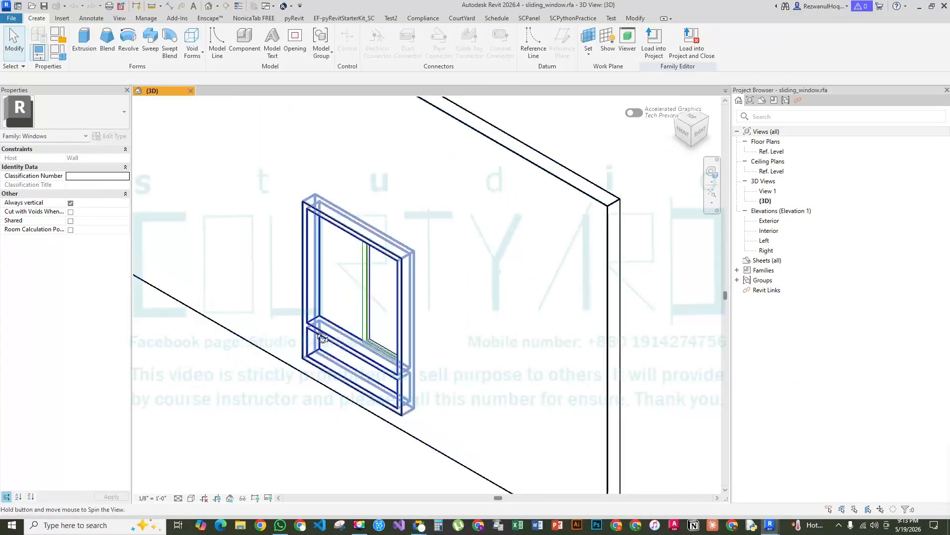
shift+middle_drag(427, 352, 444, 420)
double_click(771, 151)
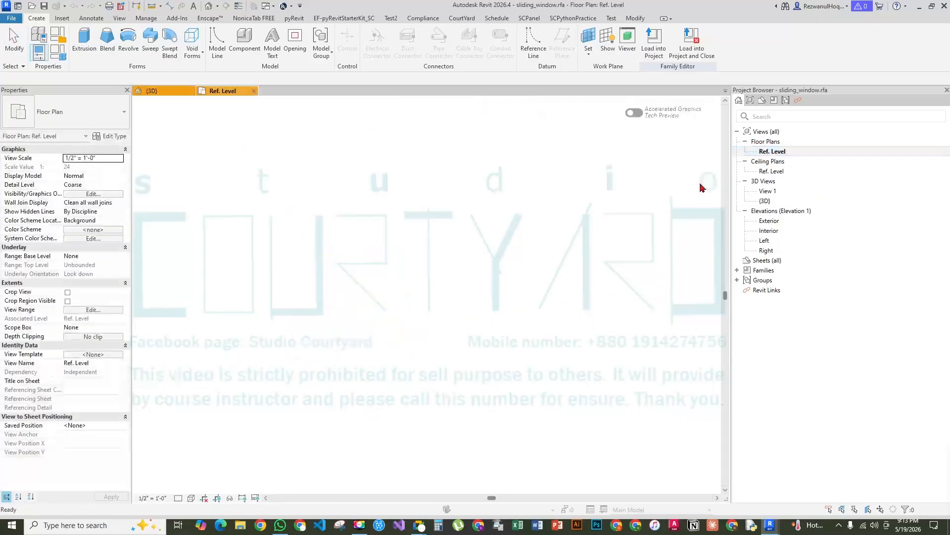
scroll(470, 304, up, 5)
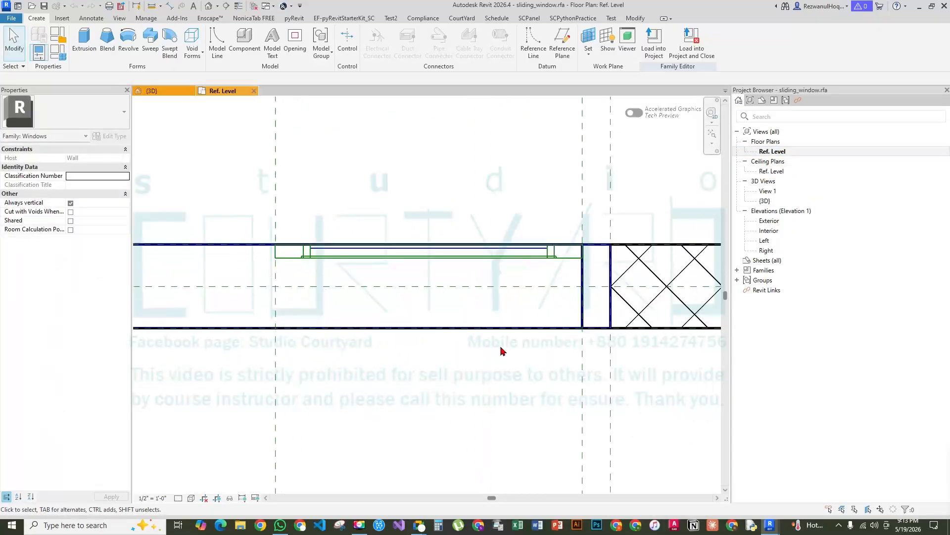
scroll(381, 384, down, 1)
middle_drag(382, 382, 538, 364)
middle_drag(467, 284, 456, 280)
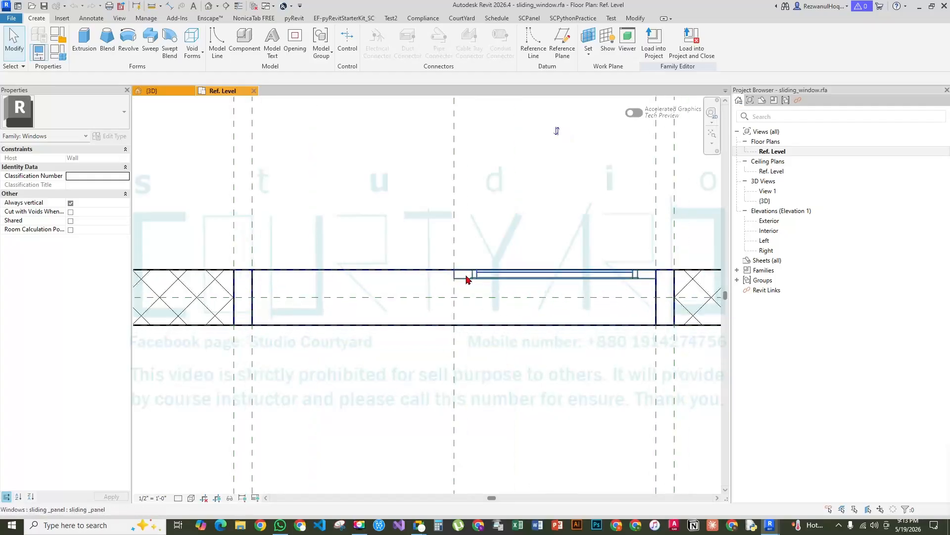
Examine the nested sliding panel's alignment locks and its position within the wall opening in the plan
click(470, 280)
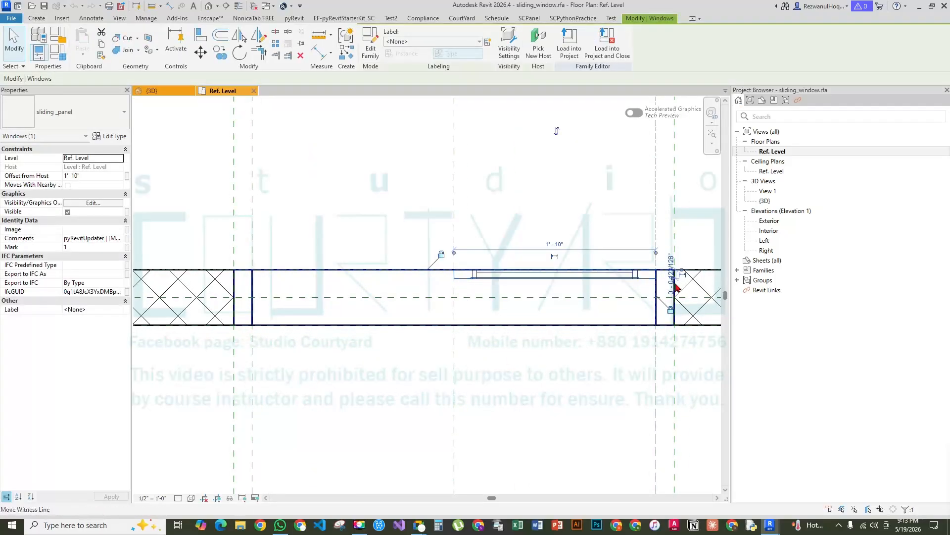
middle_drag(647, 309, 541, 313)
middle_drag(401, 338, 467, 335)
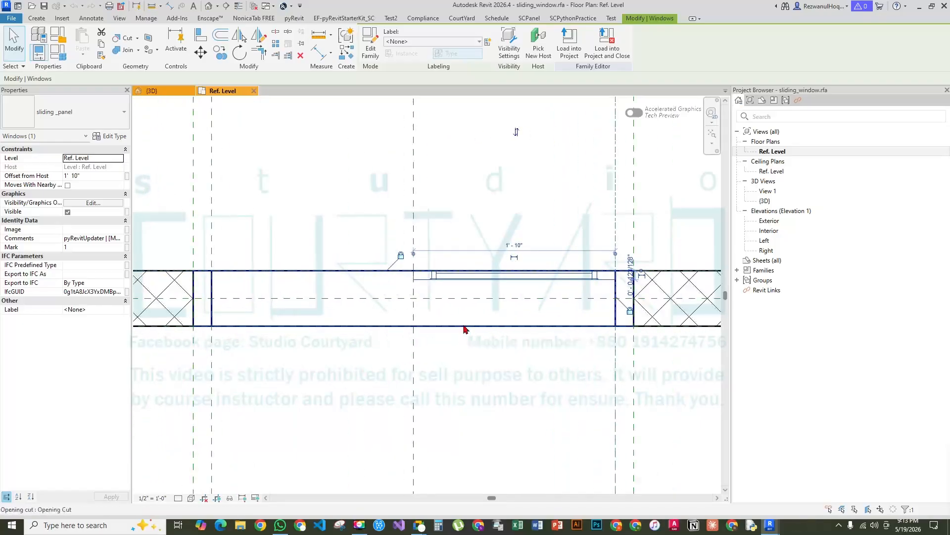
scroll(492, 281, up, 3)
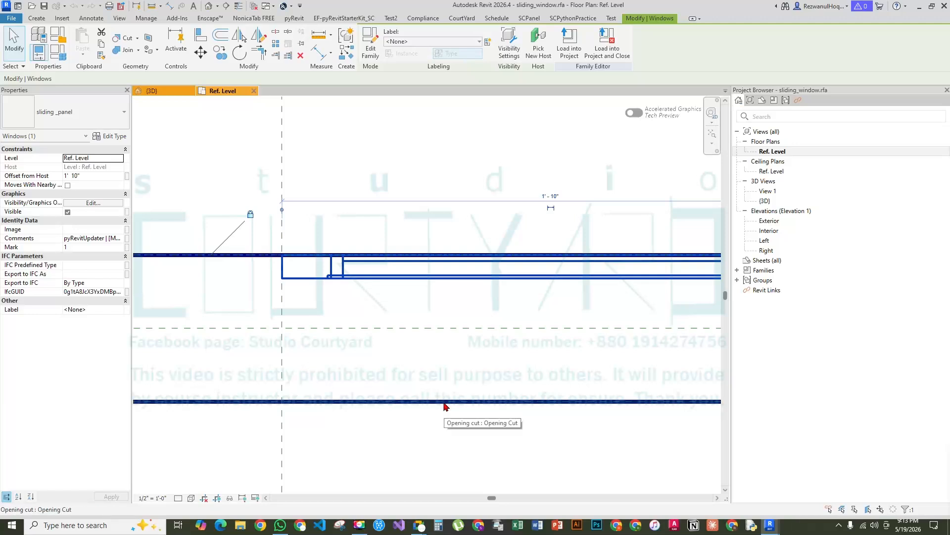
key(Escape)
scroll(442, 394, down, 3)
scroll(549, 263, up, 2)
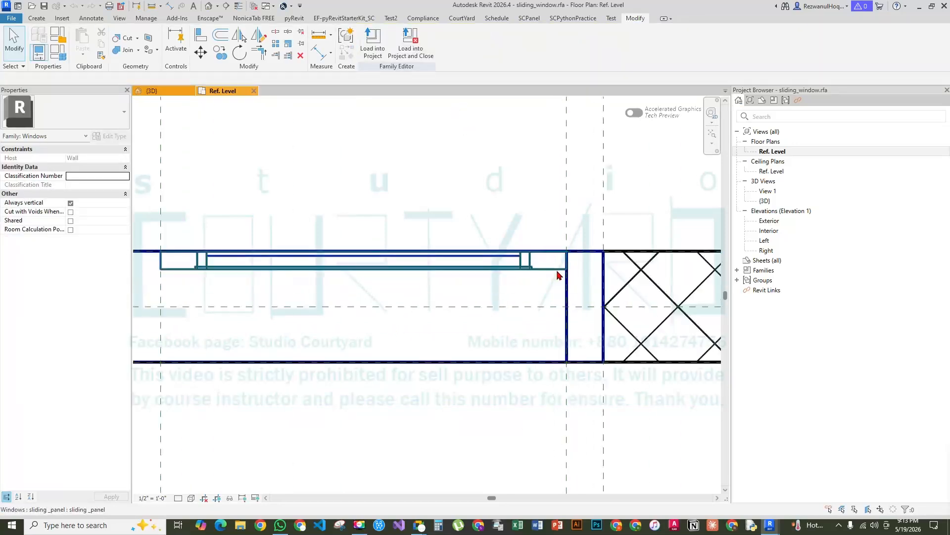
click(553, 270)
scroll(471, 338, down, 4)
key(Escape)
scroll(506, 334, up, 2)
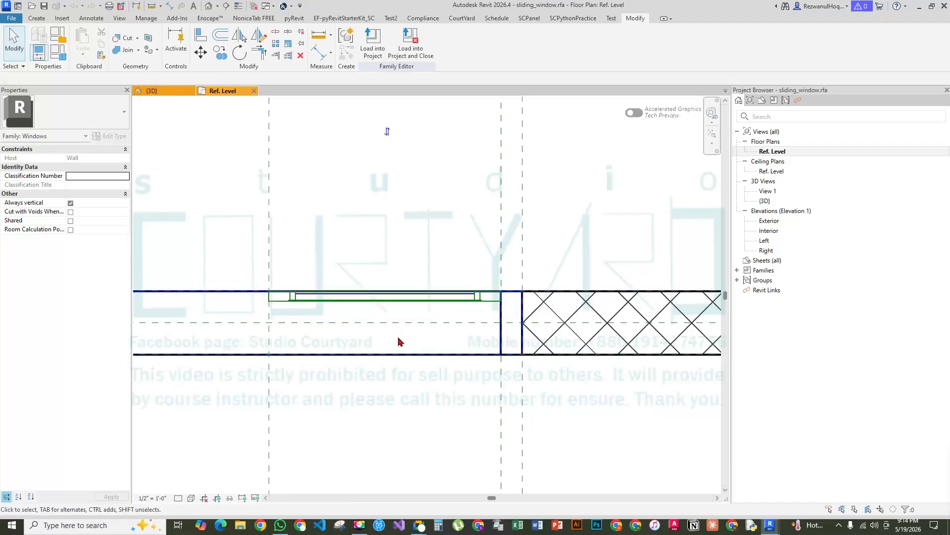
Unlock the sliding panel from the wall's exterior face and nudge it slightly inward into the wall thickness
click(437, 301)
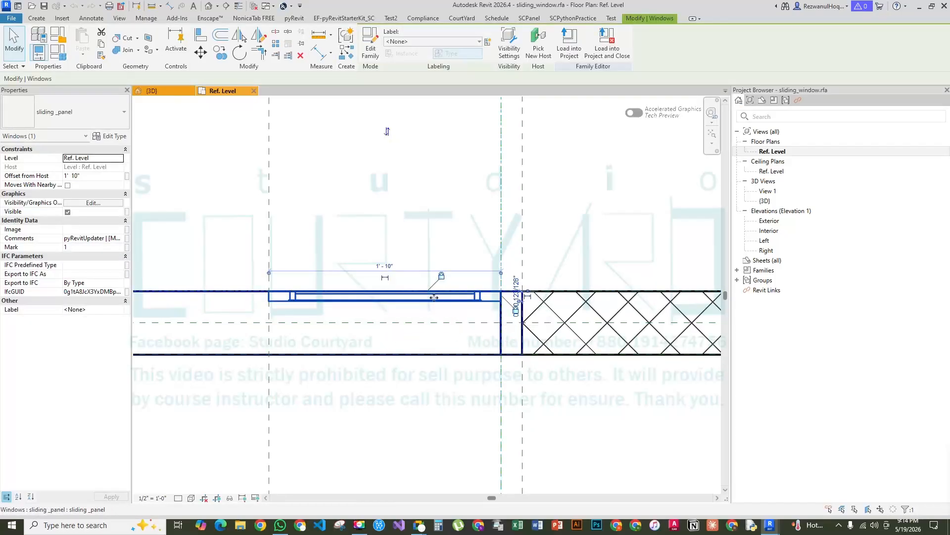
scroll(446, 292, up, 2)
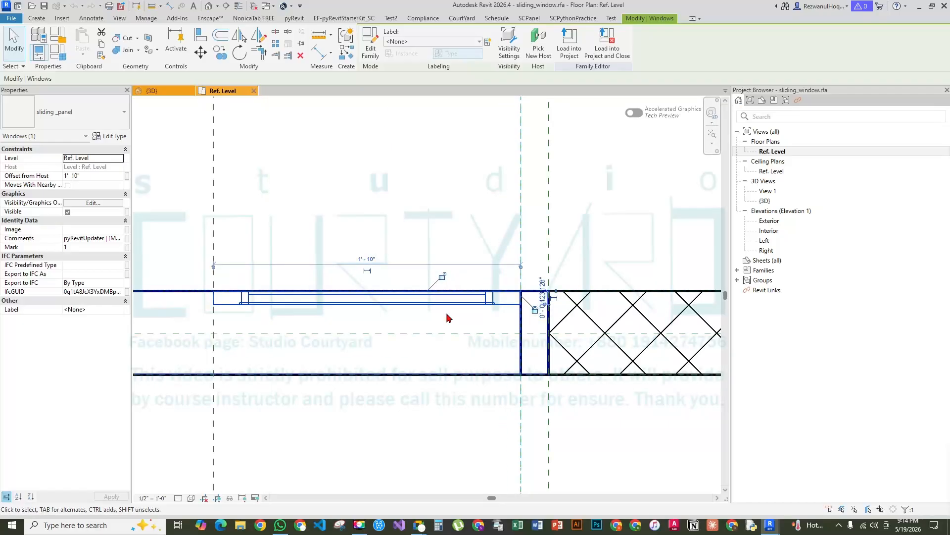
key(Down)
key(Down)
key(Down)
key(Down)
key(Down)
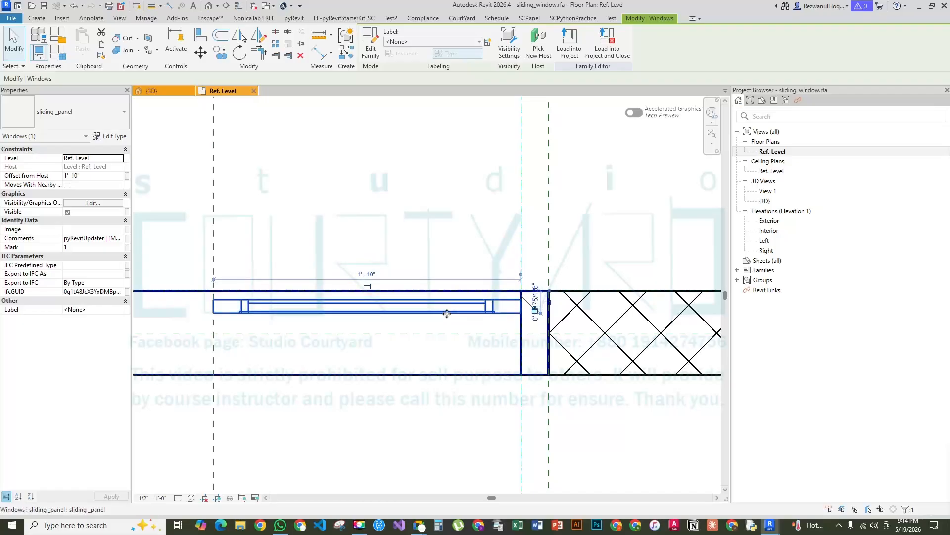
key(Escape)
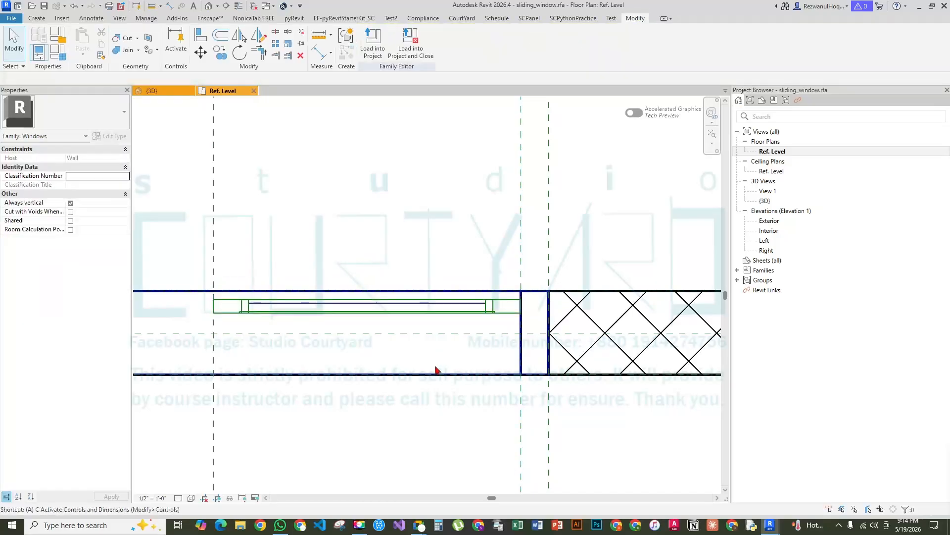
key(a)
key(l)
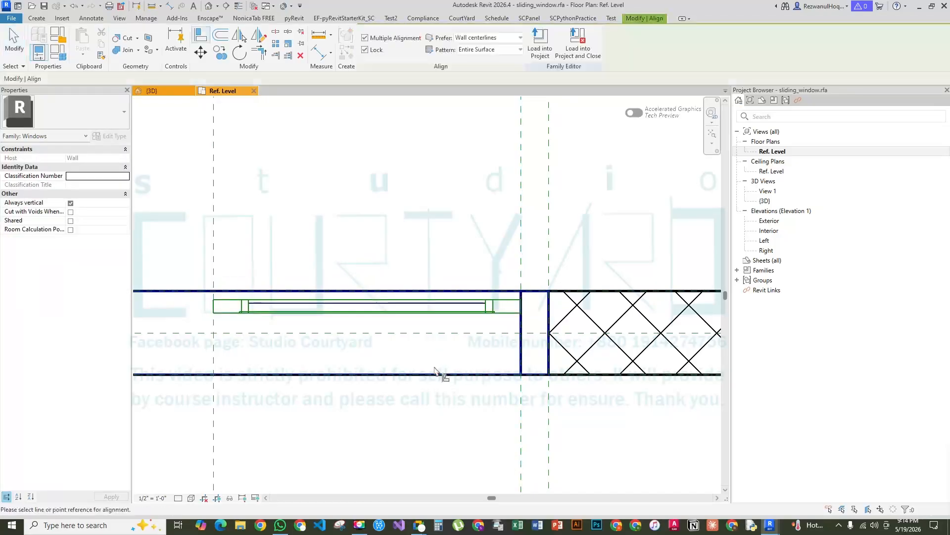
click(403, 338)
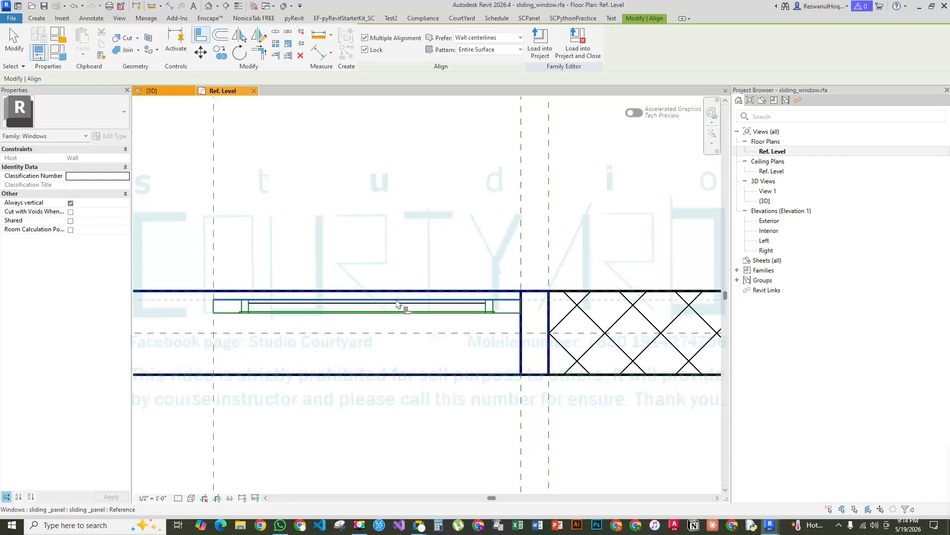
key(Escape)
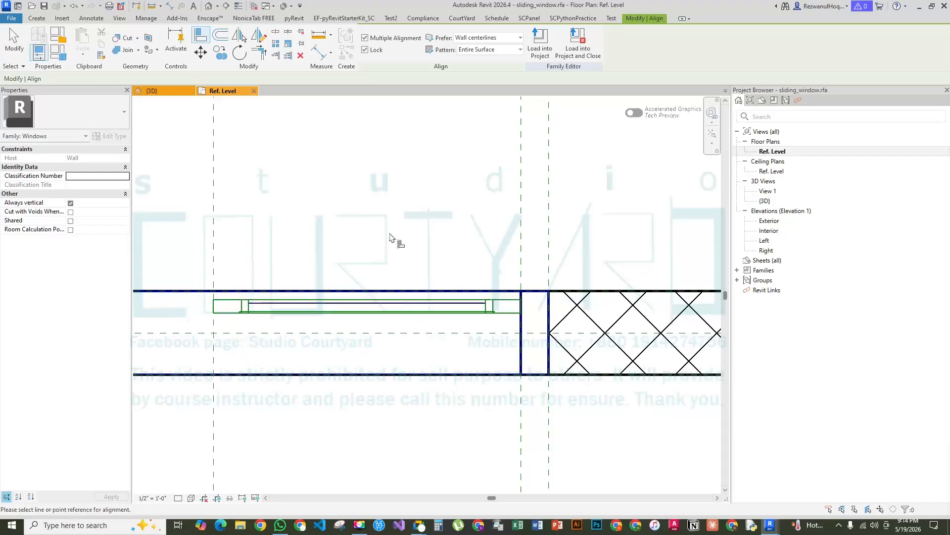
key(Escape)
Nudge the sliding panel farther toward the interior, just past the wall's centre reference plane
click(267, 304)
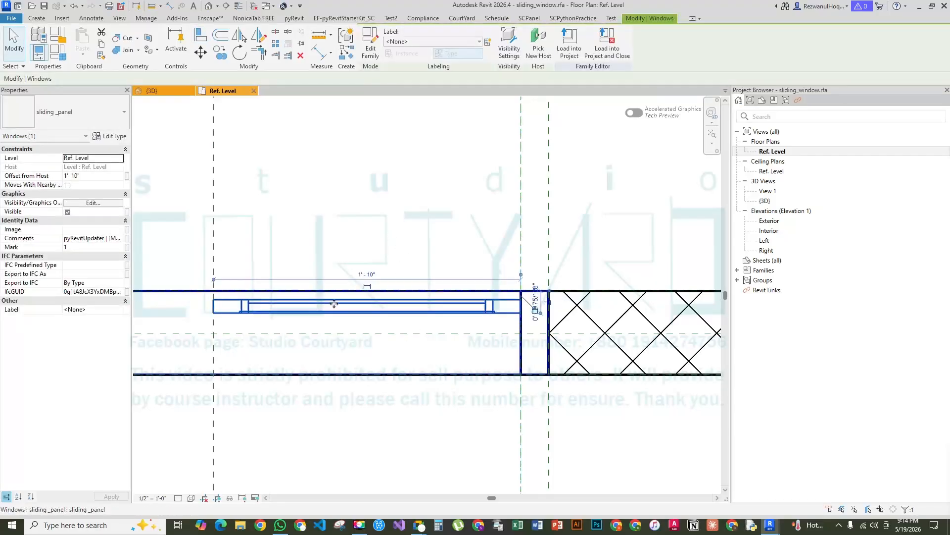
key(Down)
key(Down)
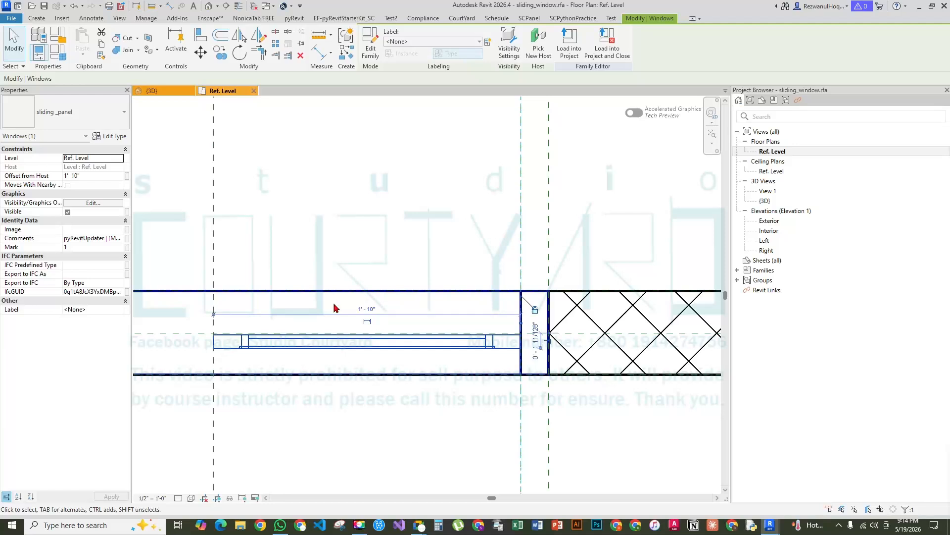
key(Escape)
Align and lock the sliding panel's exterior-side face to the reference plane along the wall's centre
key(a)
key(l)
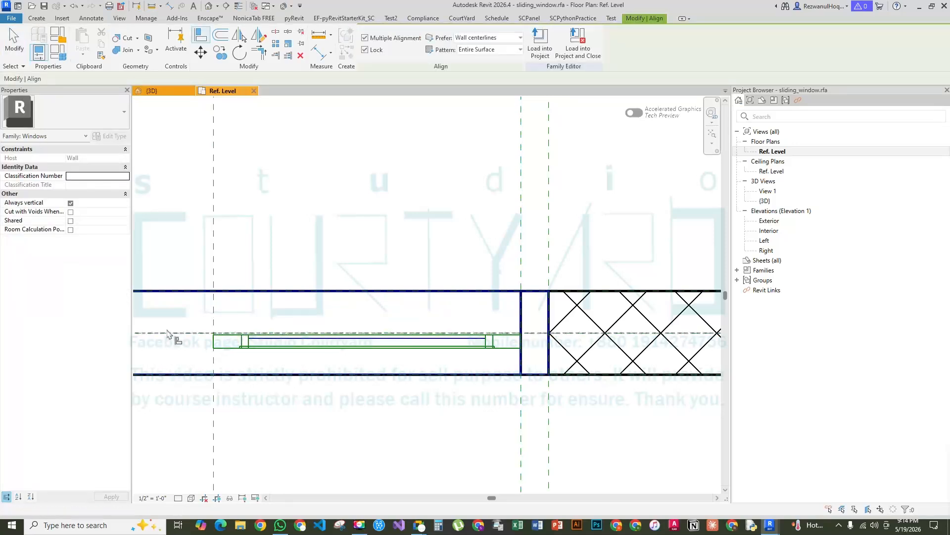
click(237, 341)
key(Escape)
key(Escape)
scroll(543, 247, down, 3)
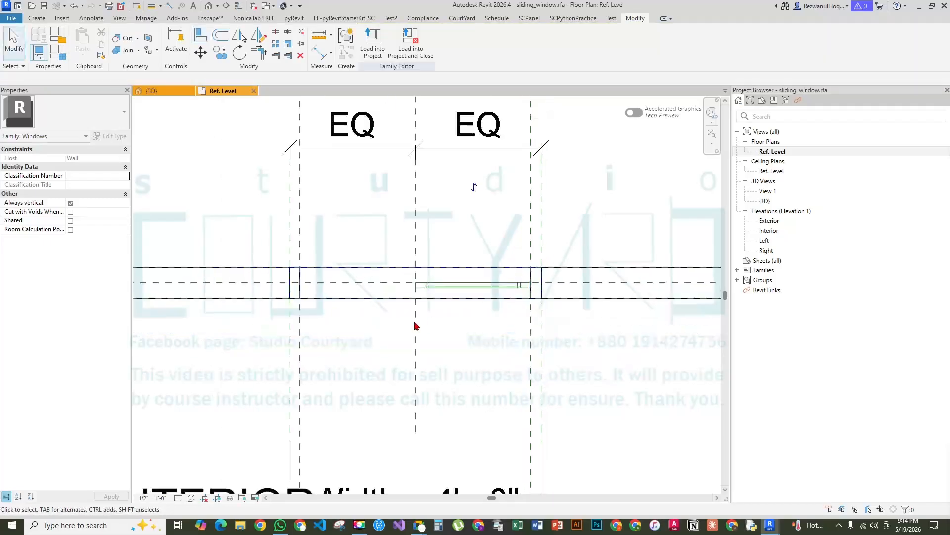
scroll(429, 290, up, 3)
click(429, 290)
scroll(369, 309, down, 3)
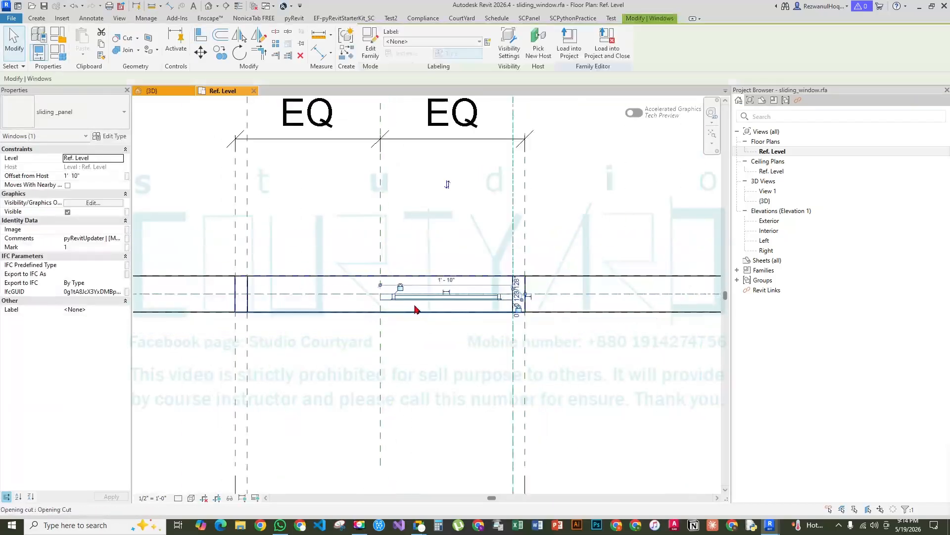
key(Escape)
Copy the sliding panel and place the duplicate outside the wall's exterior face, toward the opposite half of the window
scroll(488, 302, up, 2)
click(487, 299)
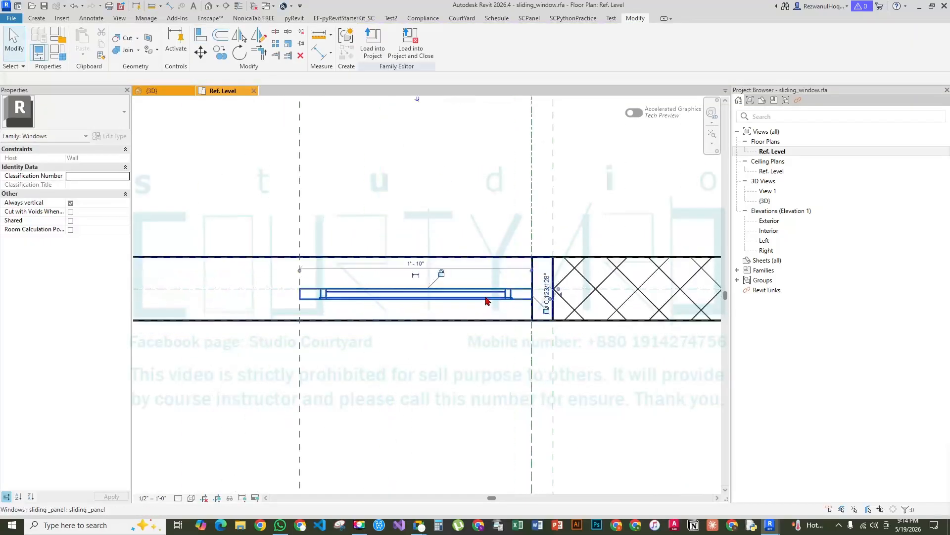
key(c)
key(o)
click(437, 300)
scroll(498, 317, down, 2)
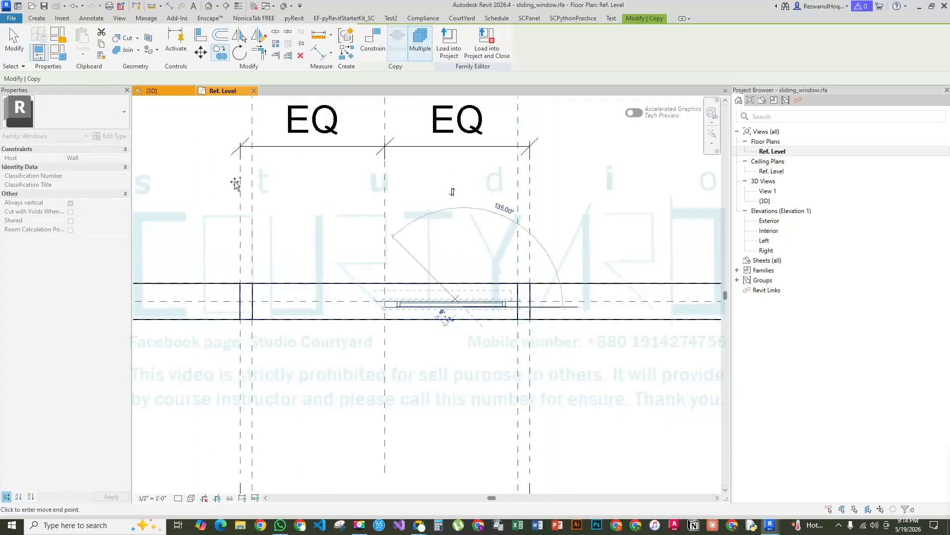
click(363, 243)
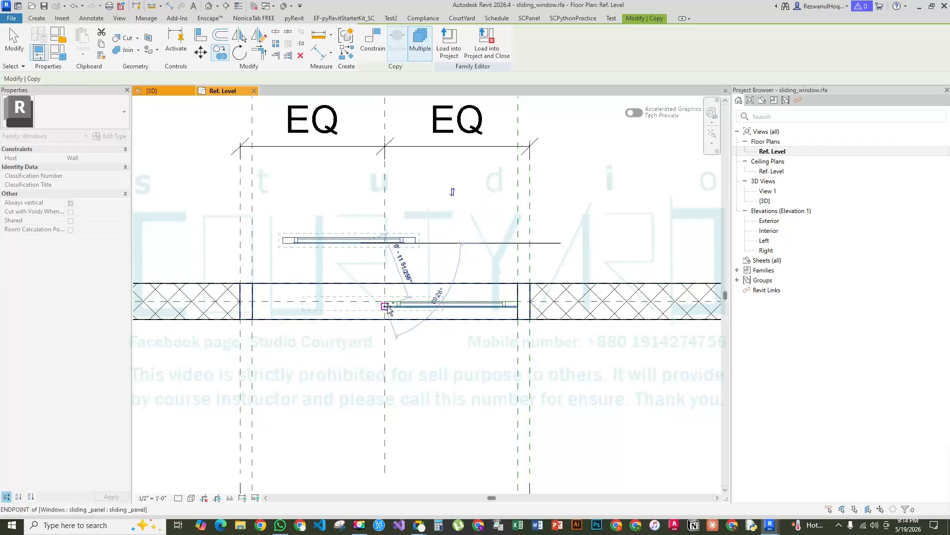
key(Escape)
Align and lock the copied panel's outer end to the inner frame reference plane at the opposite jamb
scroll(372, 247, up, 3)
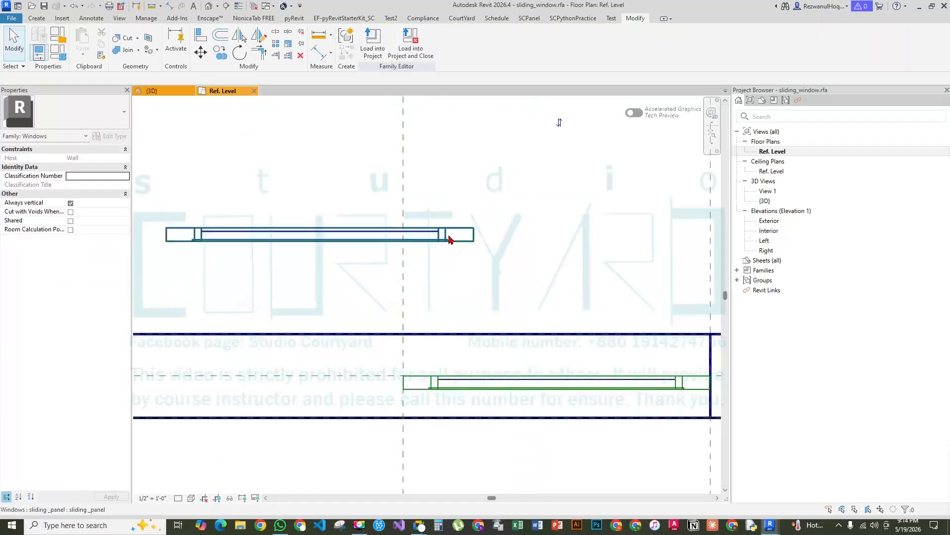
scroll(450, 239, down, 2)
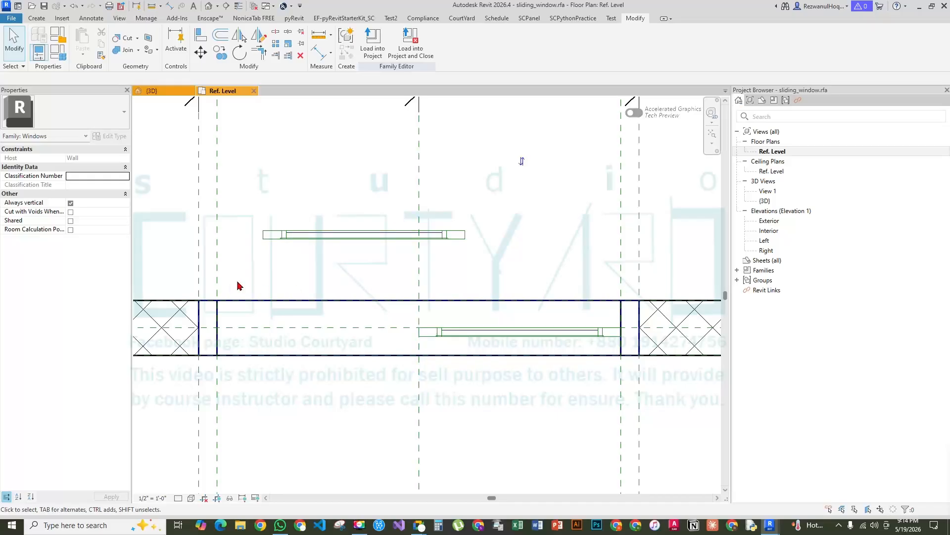
key(a)
key(l)
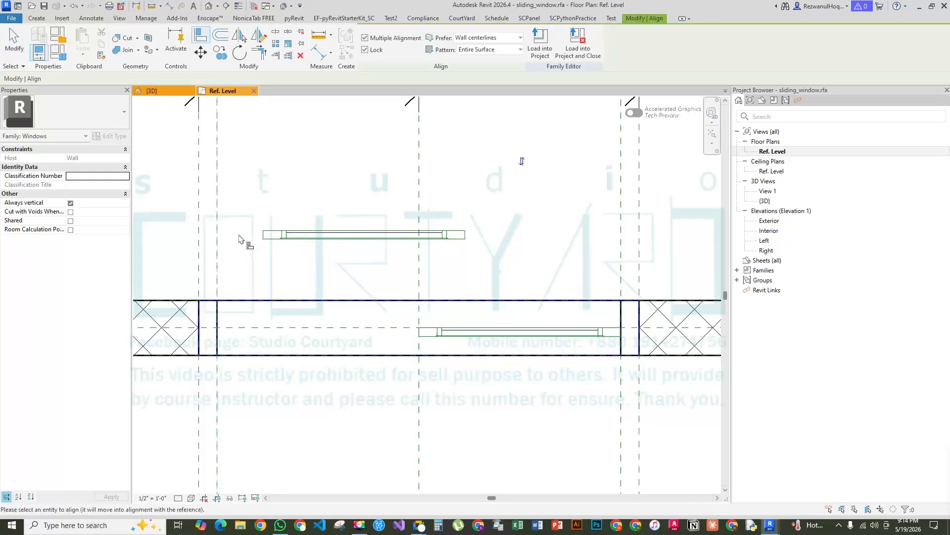
click(264, 235)
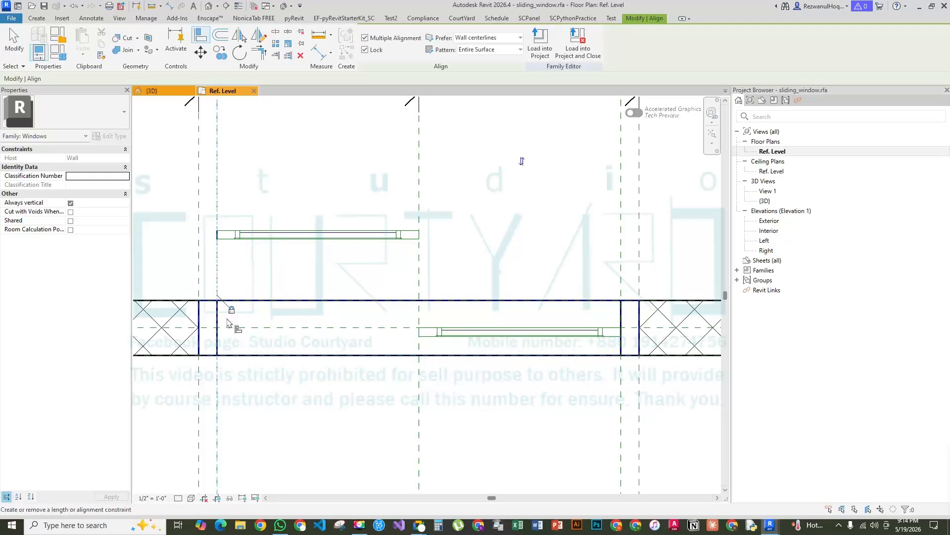
key(Escape)
key(Escape)
scroll(439, 311, up, 2)
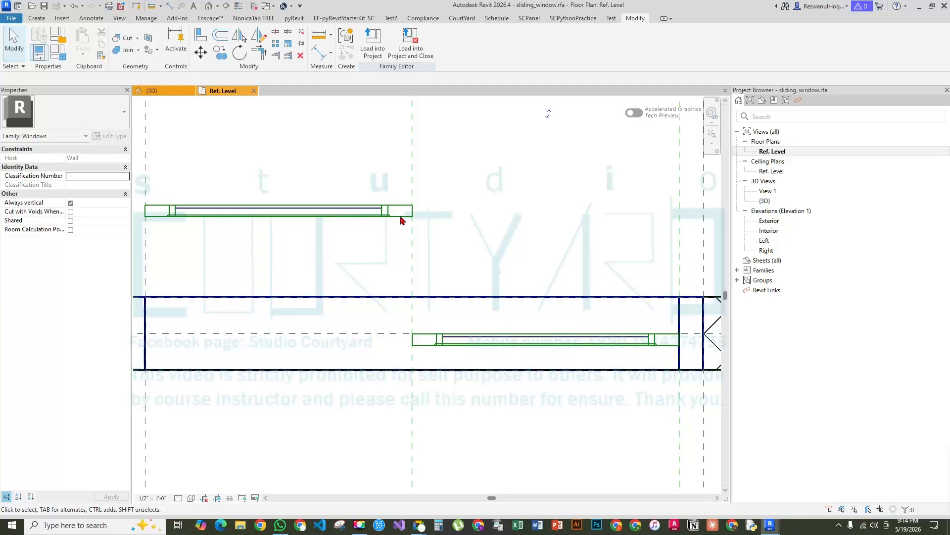
Align and lock the copied panel's interior-side face to the reference plane along the wall's centre
key(a)
key(l)
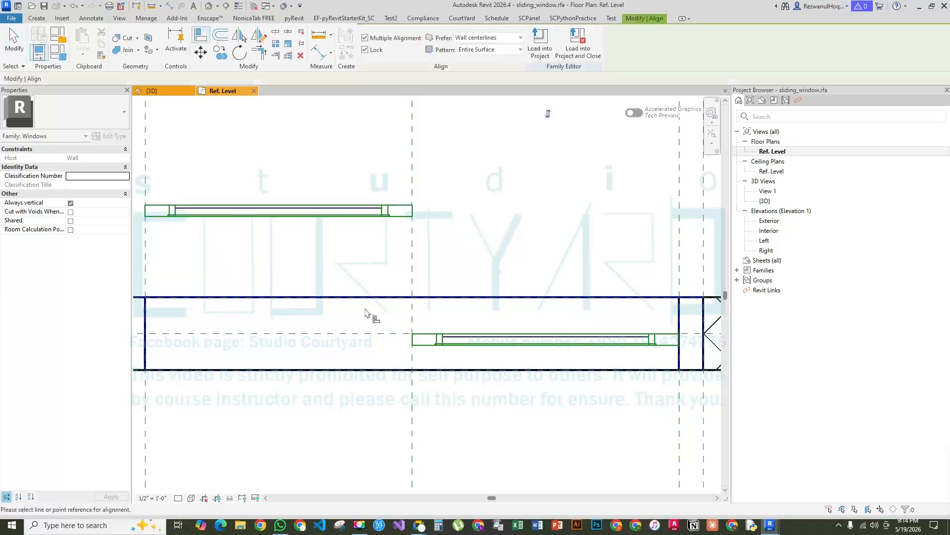
click(371, 334)
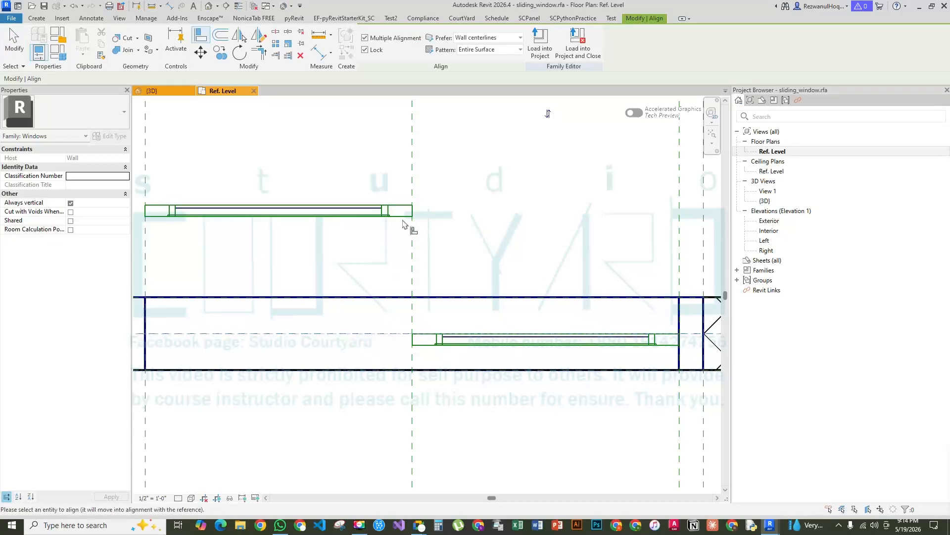
click(405, 224)
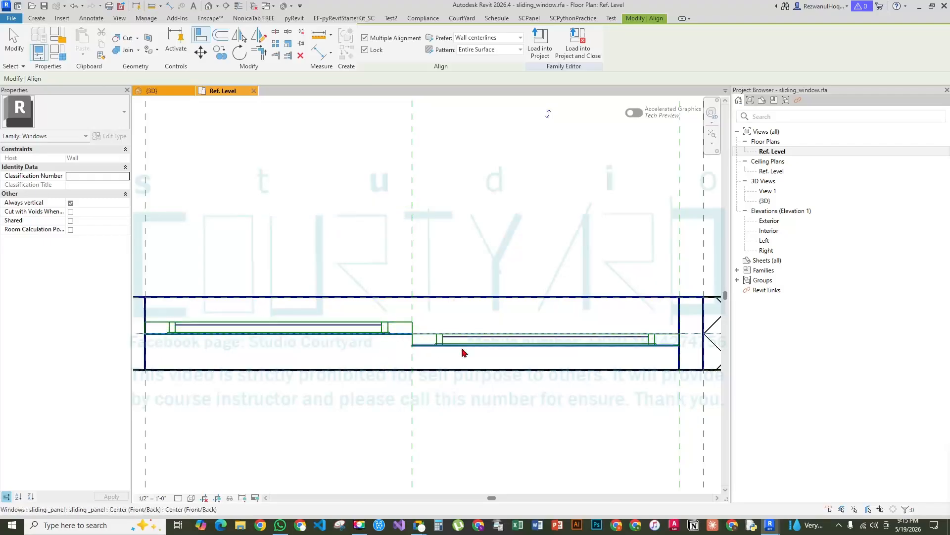
key(Escape)
key(Escape)
Set the sliding panel type's pd parameter to 1" and apply it
scroll(396, 327, down, 4)
scroll(490, 328, up, 5)
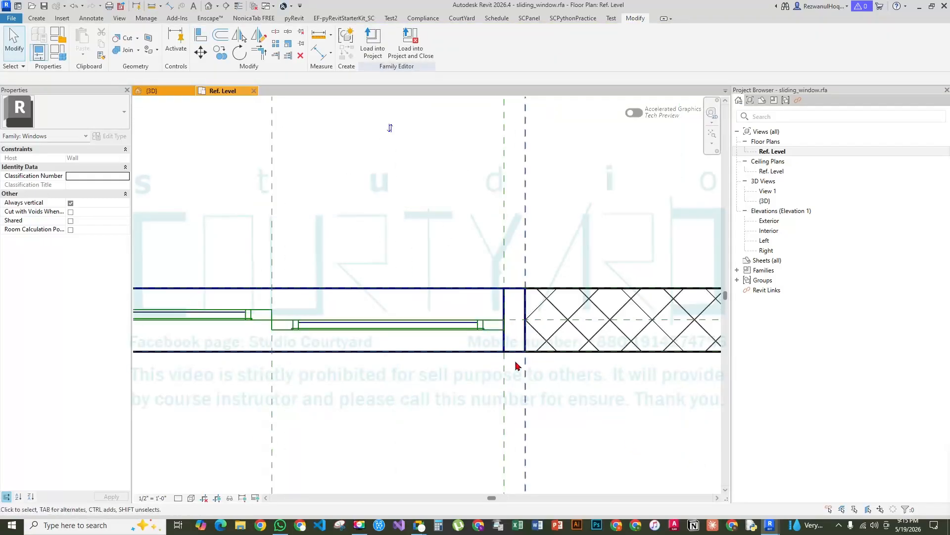
click(504, 317)
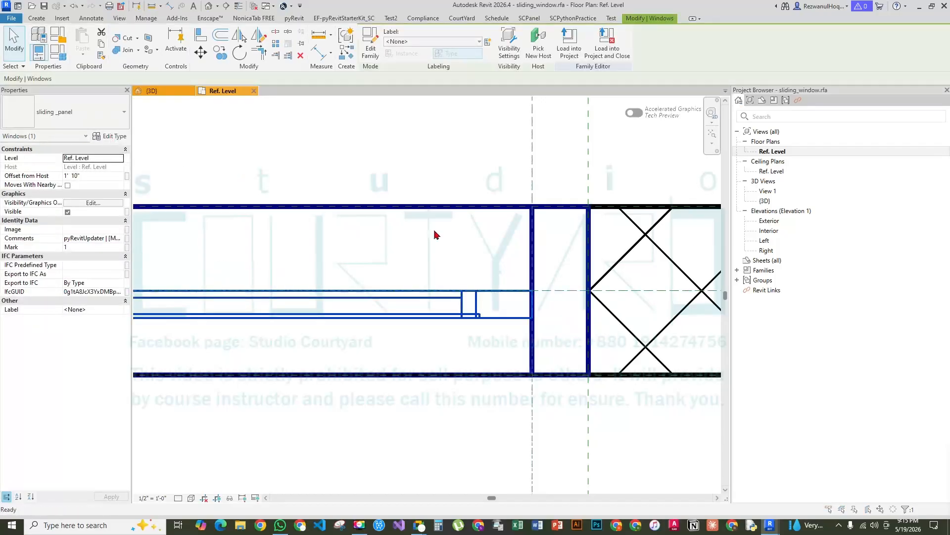
drag(780, 151, 626, 18)
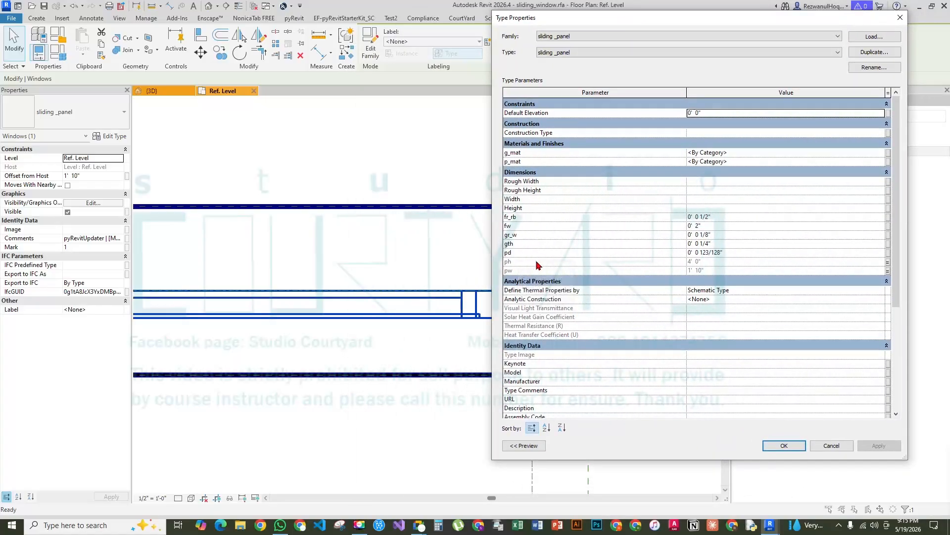
key(Escape)
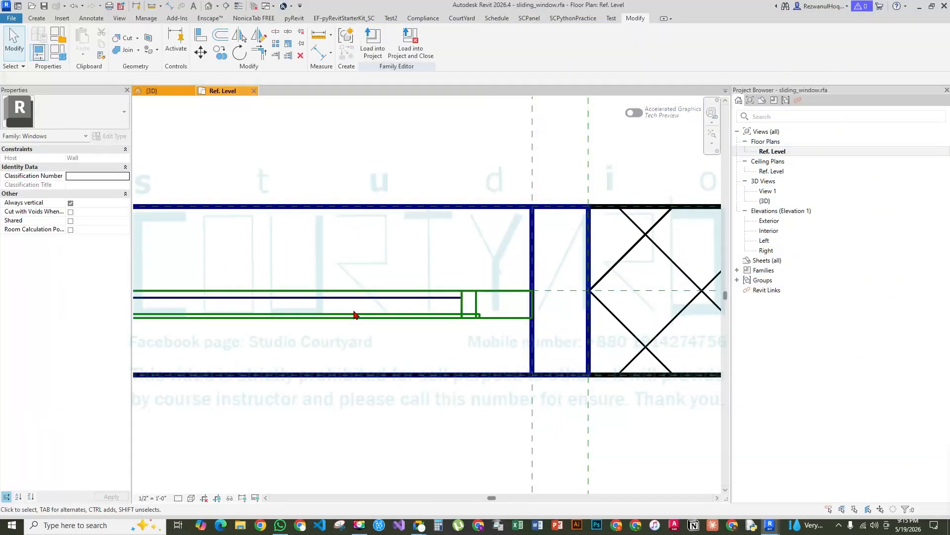
click(124, 140)
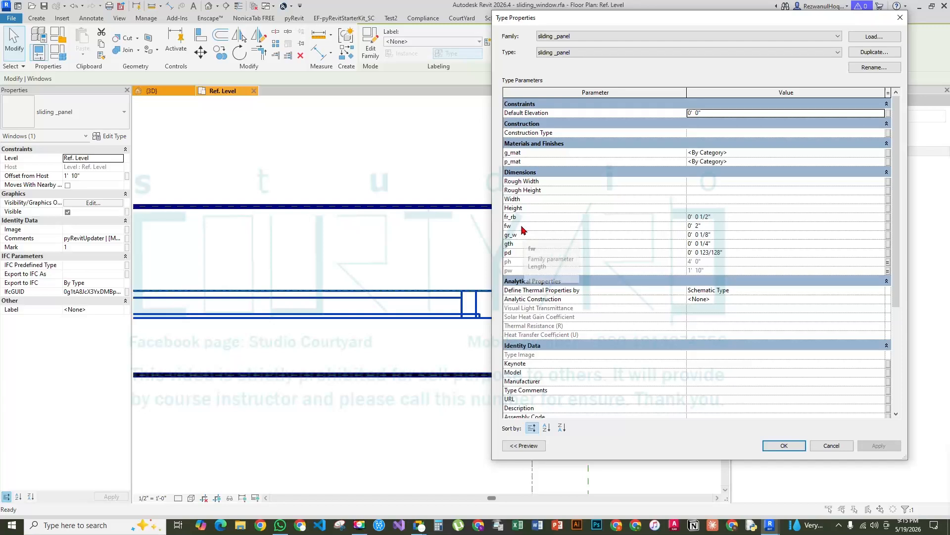
drag(490, 75, 549, 74)
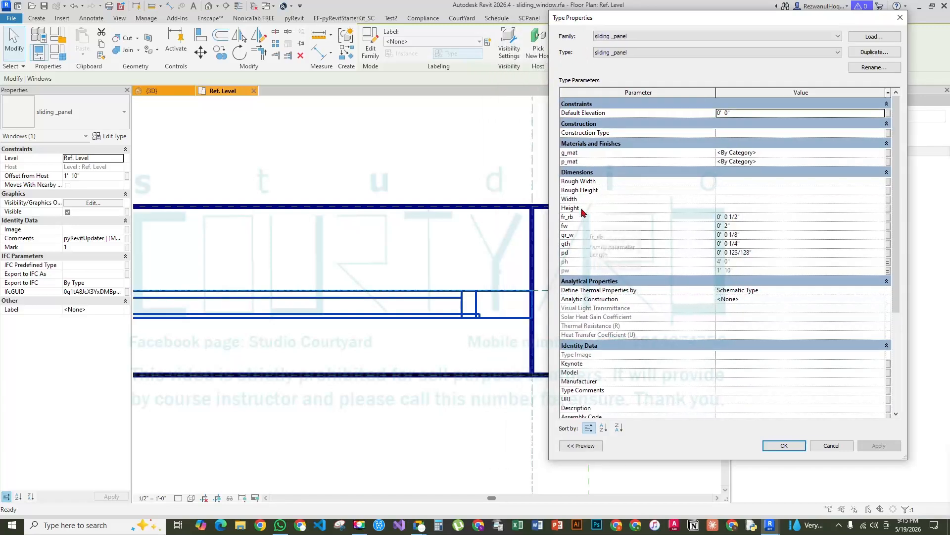
click(768, 253)
drag(768, 253, 638, 251)
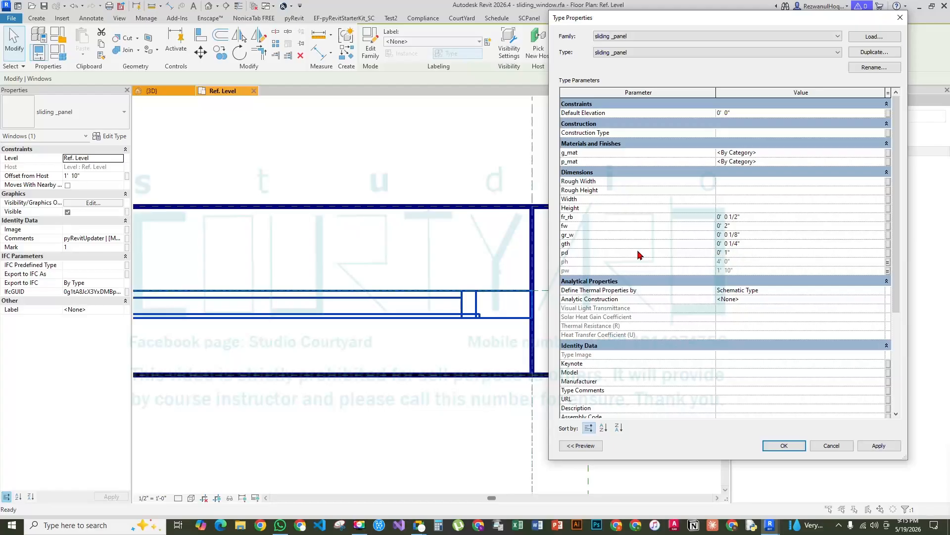
click(880, 447)
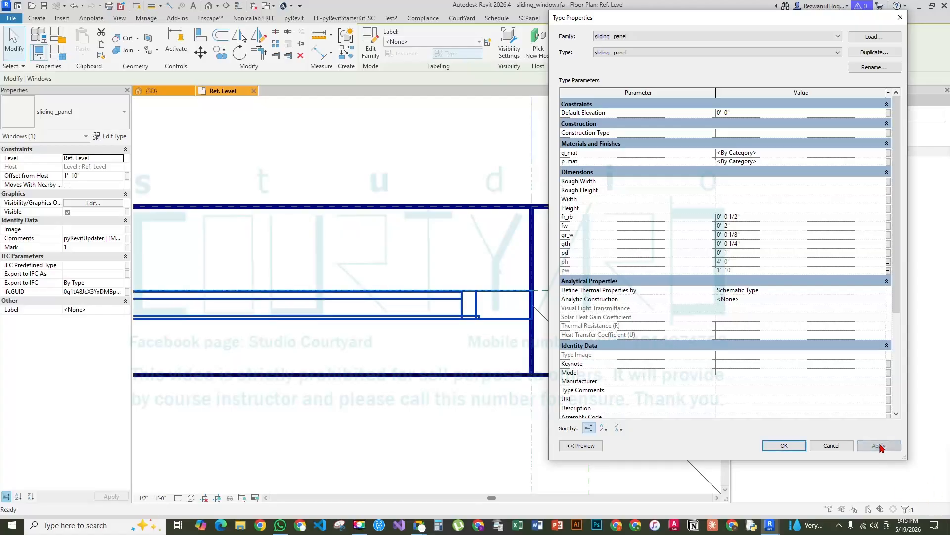
Set the sliding panel type's pd parameter to 2"
click(755, 251)
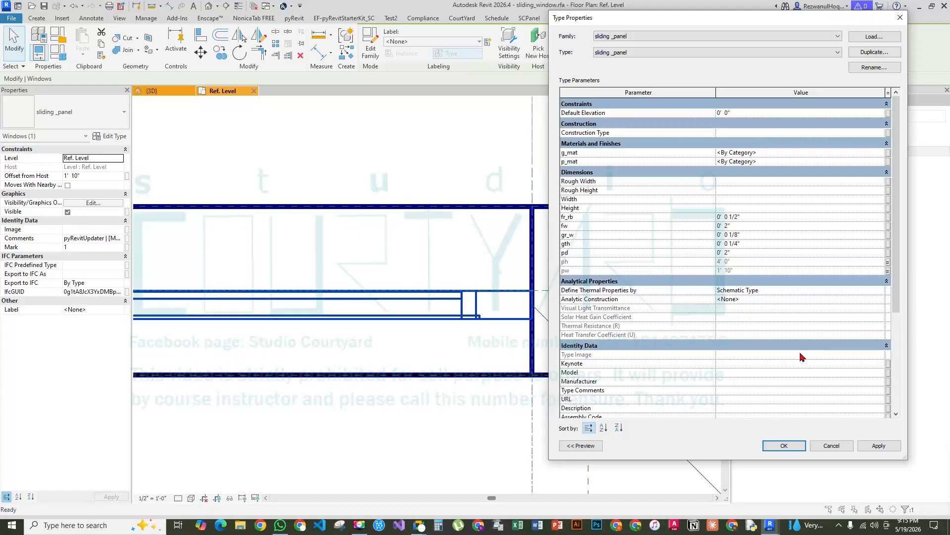
click(798, 446)
scroll(578, 270, down, 3)
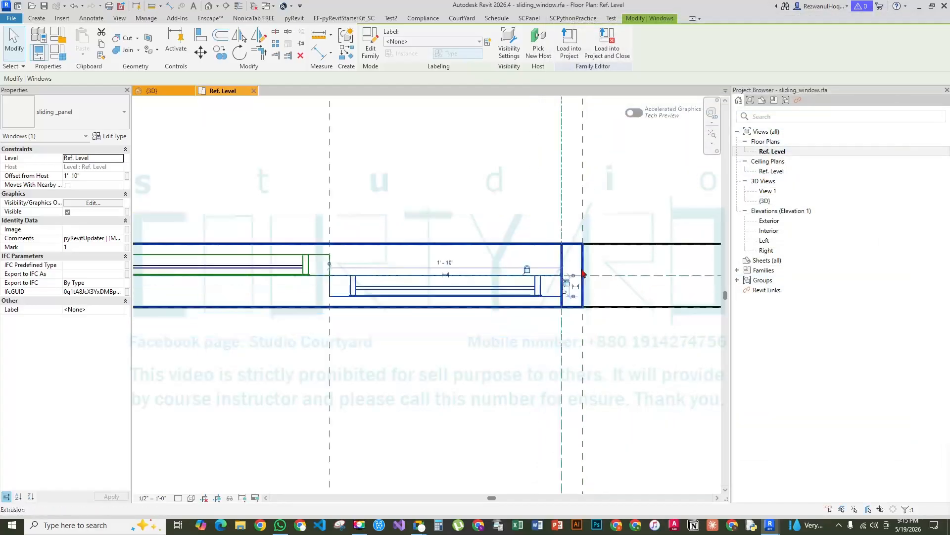
key(Escape)
Examine how the two thickened panels meet at the centre planes, where their glass sits, and the copied panel's locked alignments
scroll(426, 279, up, 5)
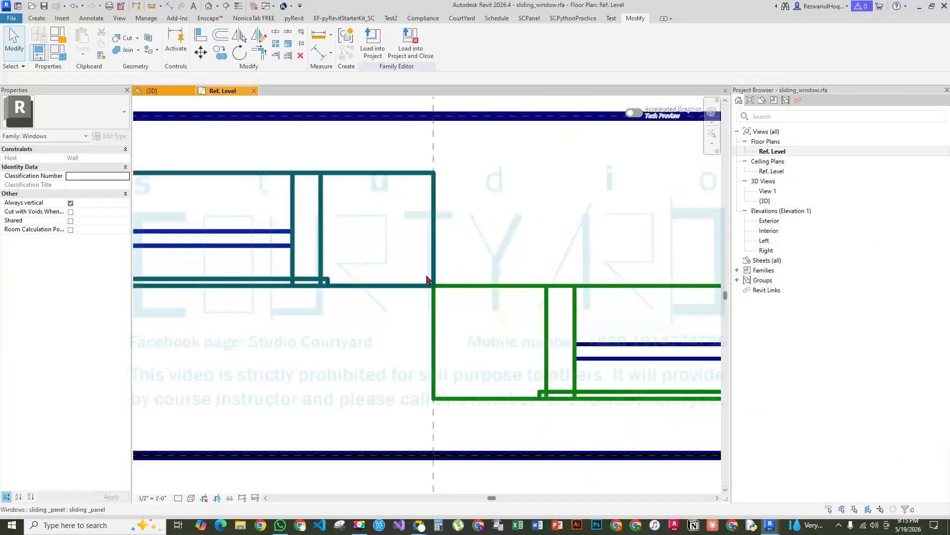
scroll(426, 278, down, 3)
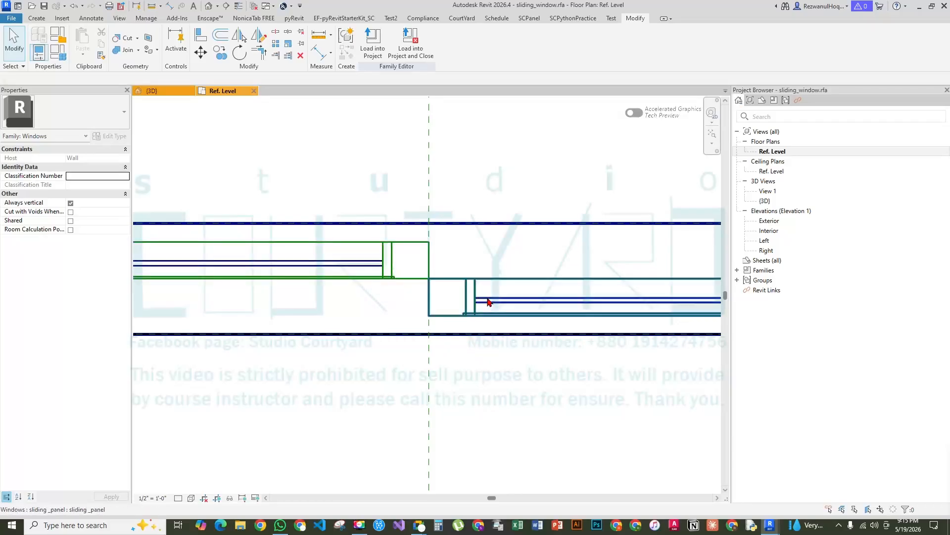
scroll(490, 303, up, 2)
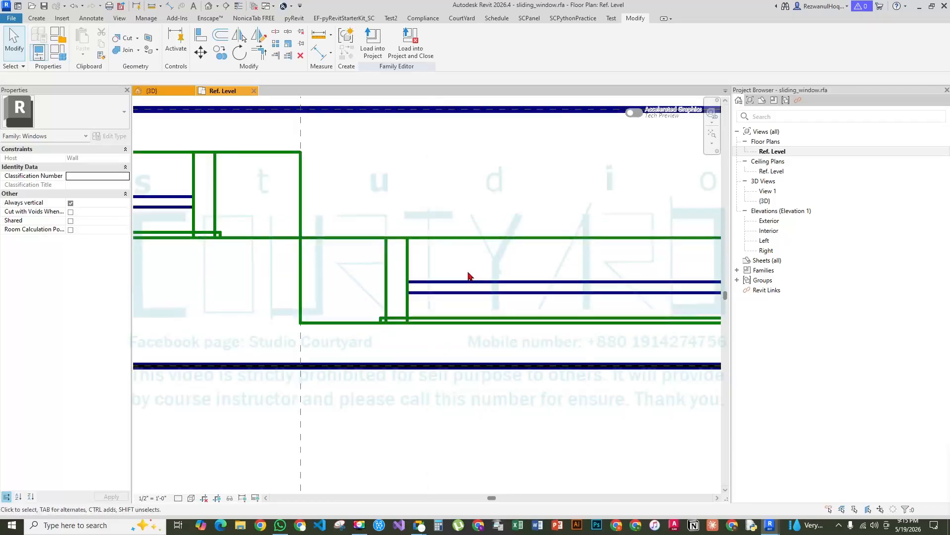
scroll(466, 278, down, 2)
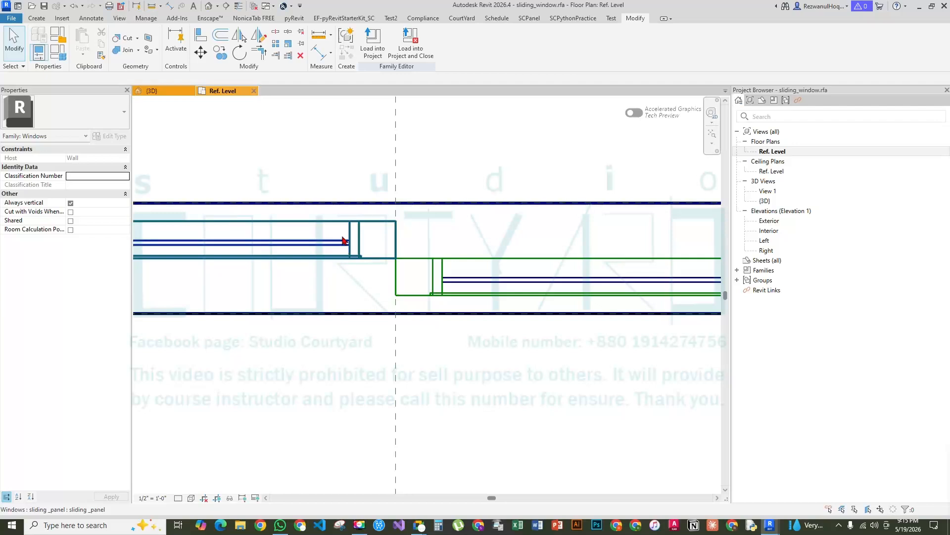
scroll(343, 241, up, 2)
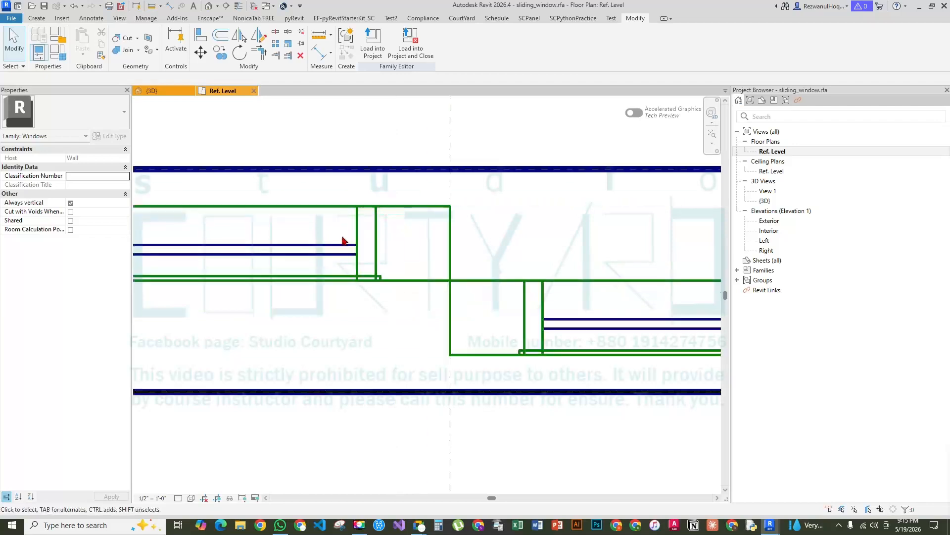
scroll(362, 261, down, 2)
middle_drag(395, 296, 687, 309)
scroll(331, 273, up, 2)
click(360, 258)
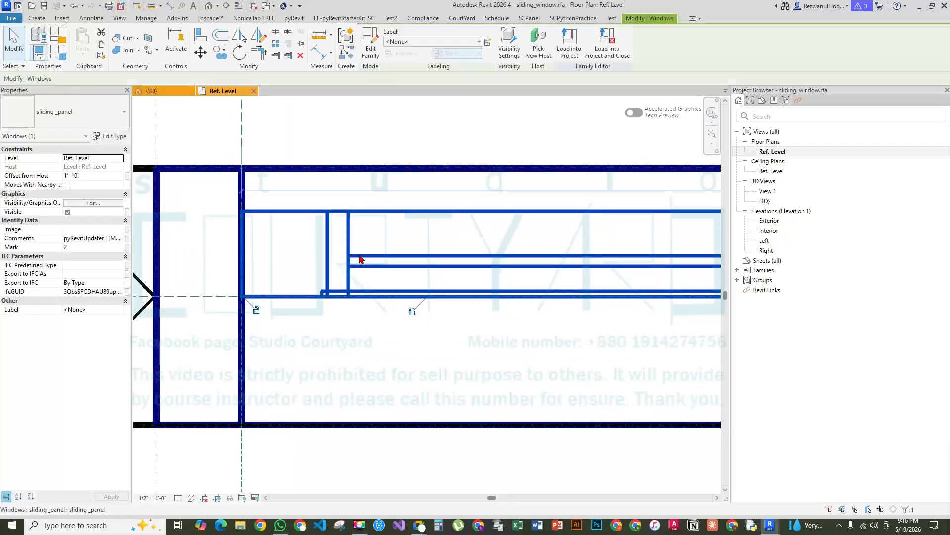
scroll(324, 289, down, 4)
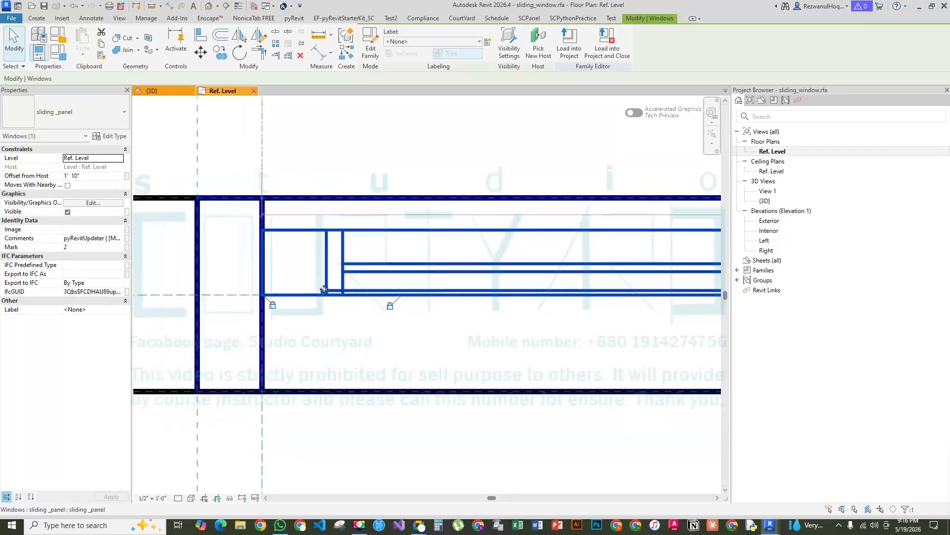
key(Escape)
scroll(563, 286, up, 2)
scroll(548, 287, down, 1)
middle_drag(501, 300, 399, 299)
Set the pd parameter of the sliding panel type back to 1"
click(40, 52)
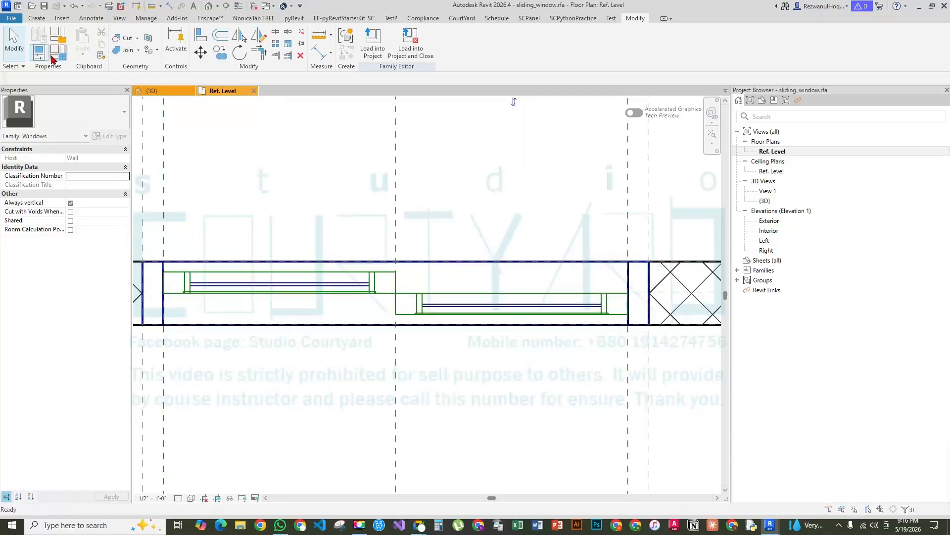
key(Escape)
click(266, 291)
click(120, 136)
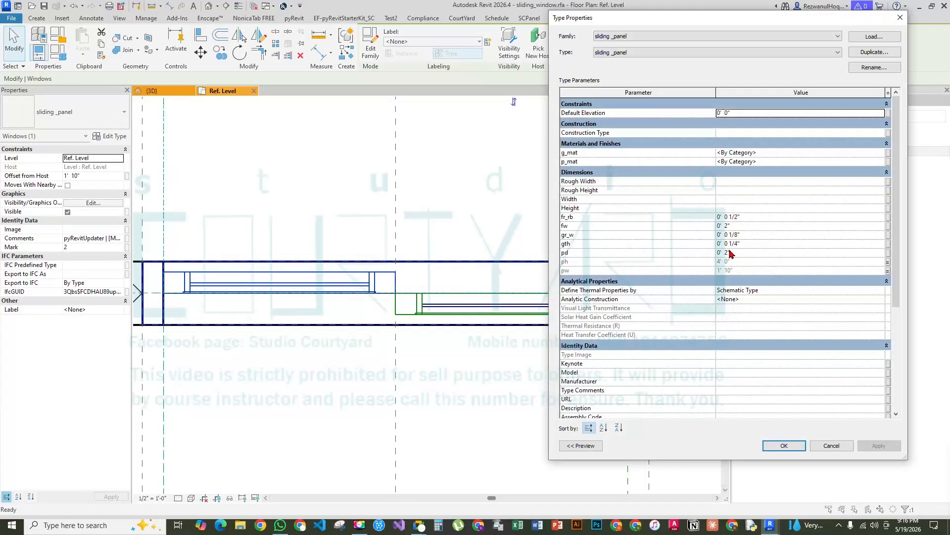
click(752, 253)
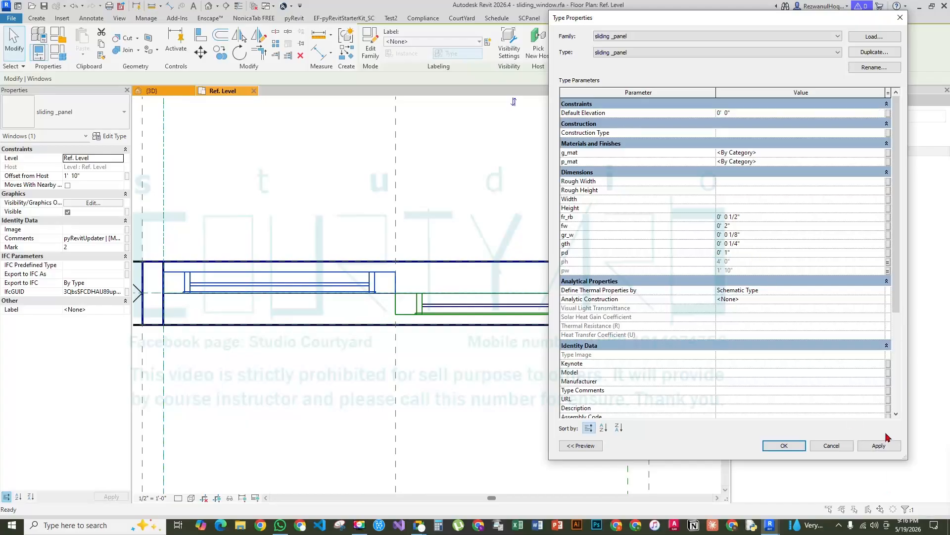
click(887, 446)
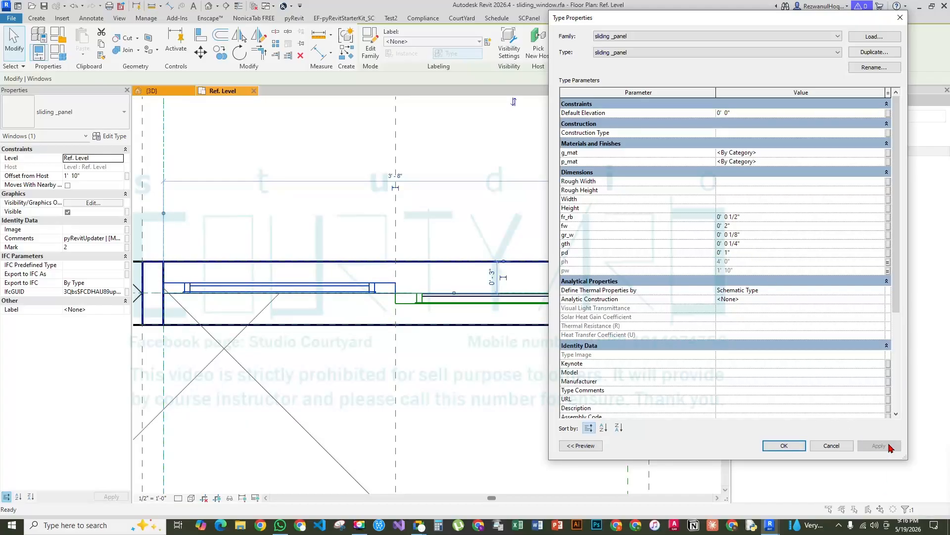
click(784, 445)
Turn on thin lines, then open the nested sliding panel family for editing in its Ref. Level floor plan
scroll(396, 296, up, 4)
scroll(233, 303, up, 4)
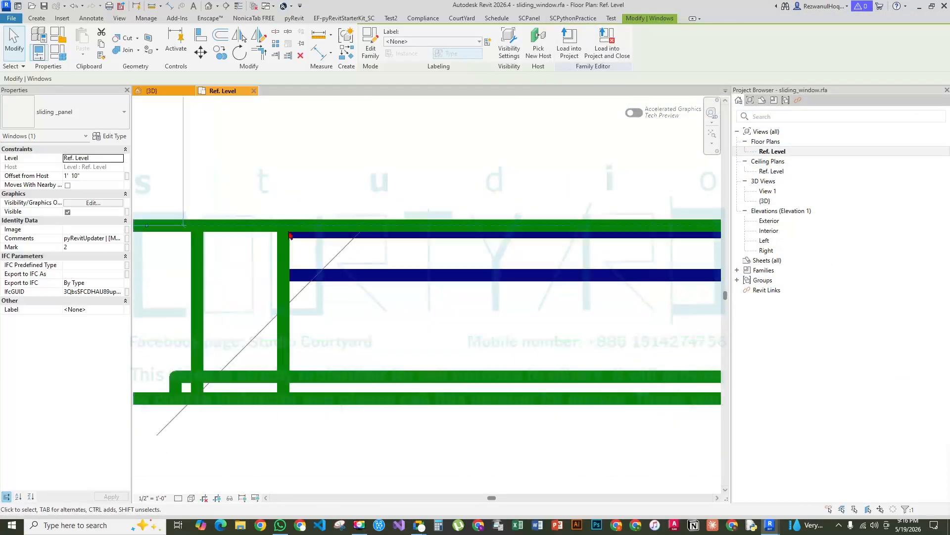
click(236, 7)
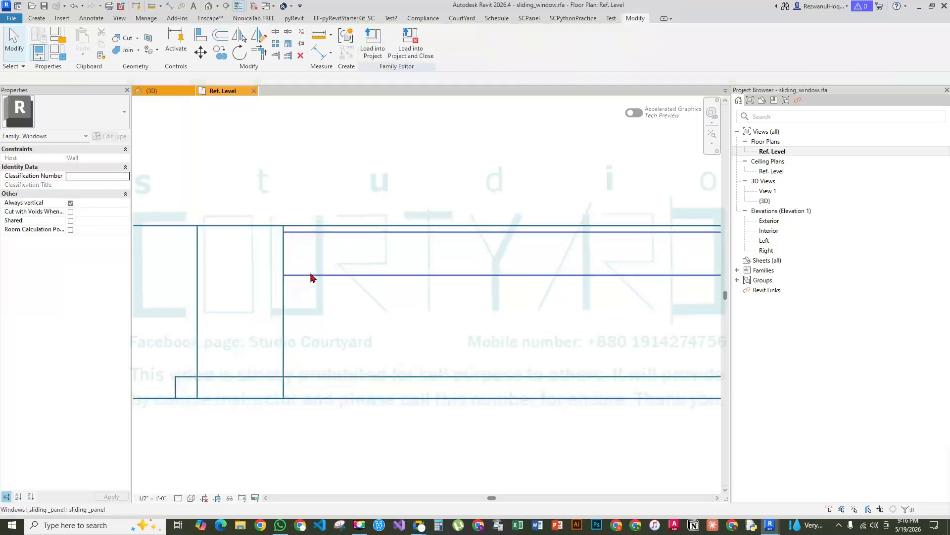
click(328, 275)
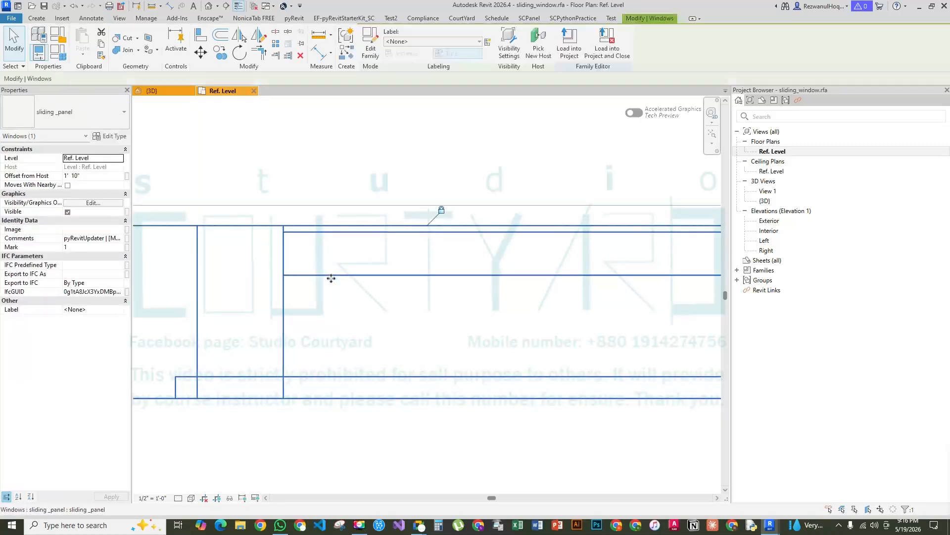
click(370, 44)
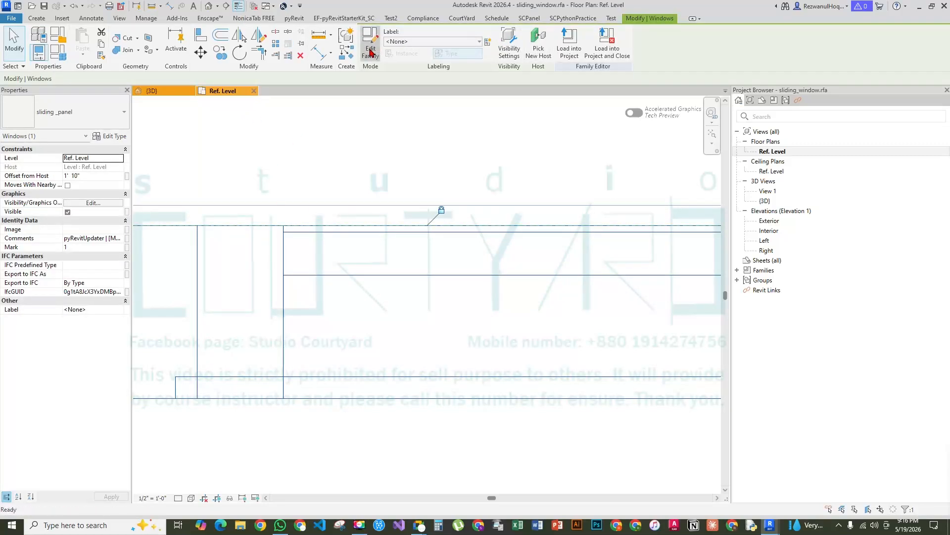
click(766, 152)
double_click(766, 151)
Examine the glass position against the reference planes and the gr_w, fr_rb and gth dimensions at both ends of the panel
scroll(488, 277, up, 5)
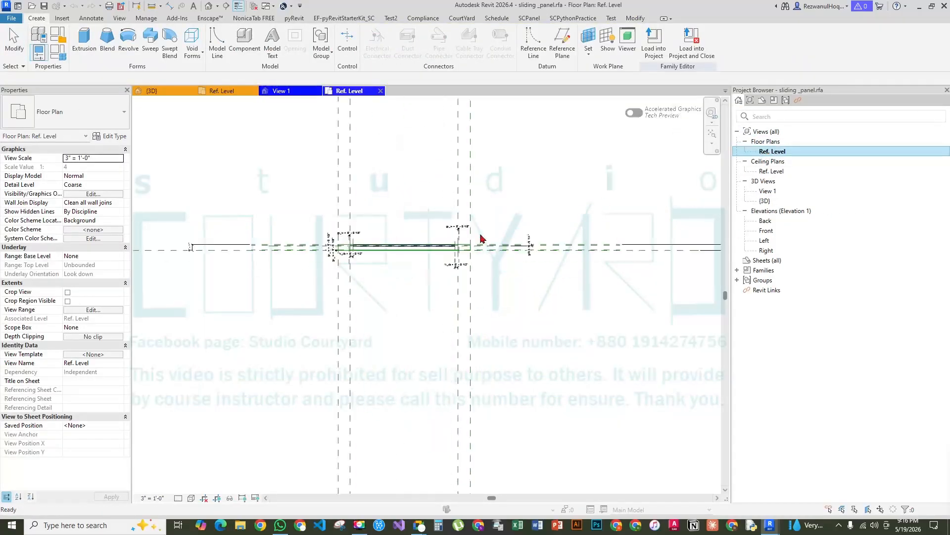
scroll(315, 269, down, 2)
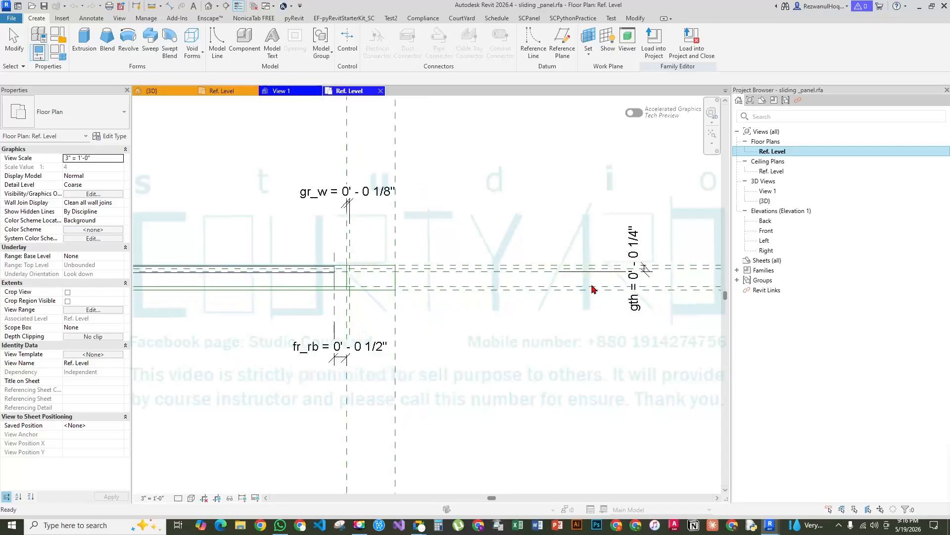
click(572, 197)
scroll(314, 276, up, 3)
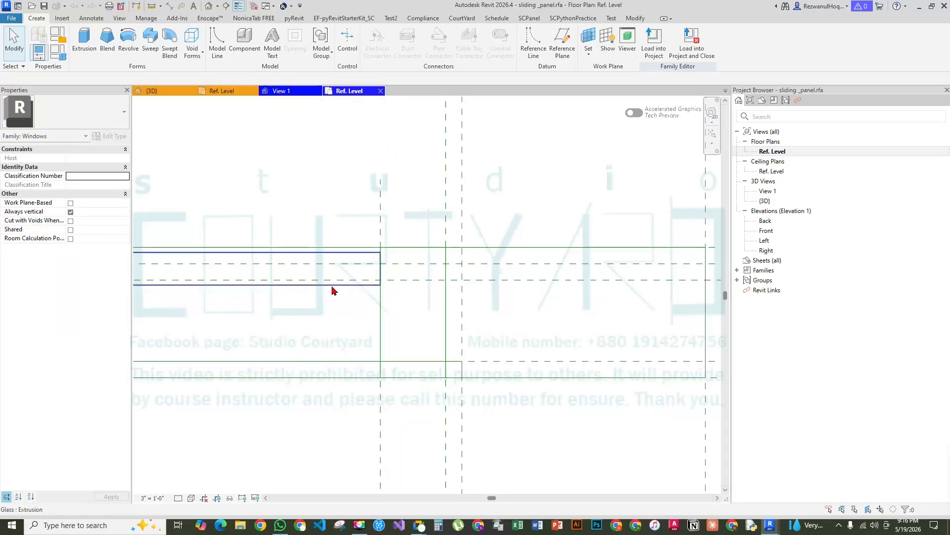
scroll(494, 272, up, 4)
middle_drag(494, 271, 706, 300)
scroll(464, 285, up, 4)
scroll(302, 248, down, 3)
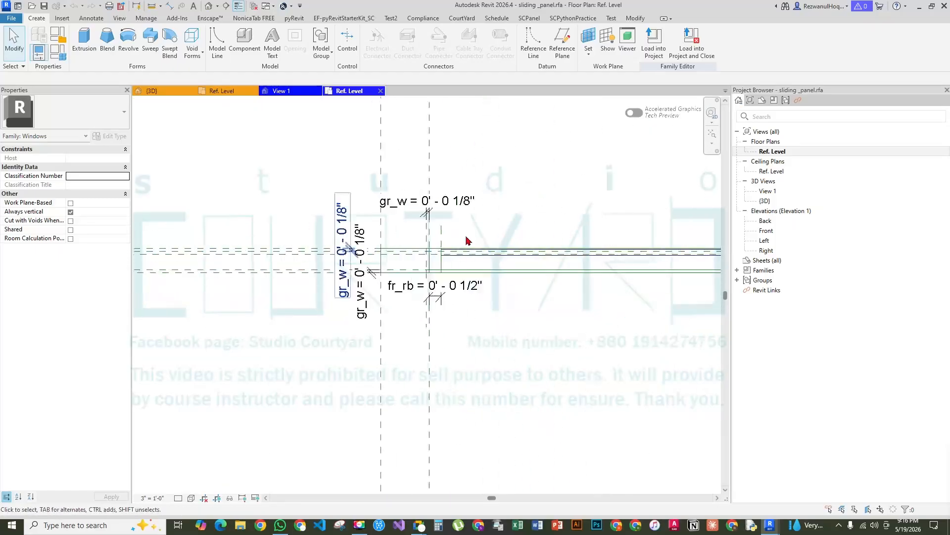
middle_drag(605, 319, 70, 318)
scroll(384, 255, up, 4)
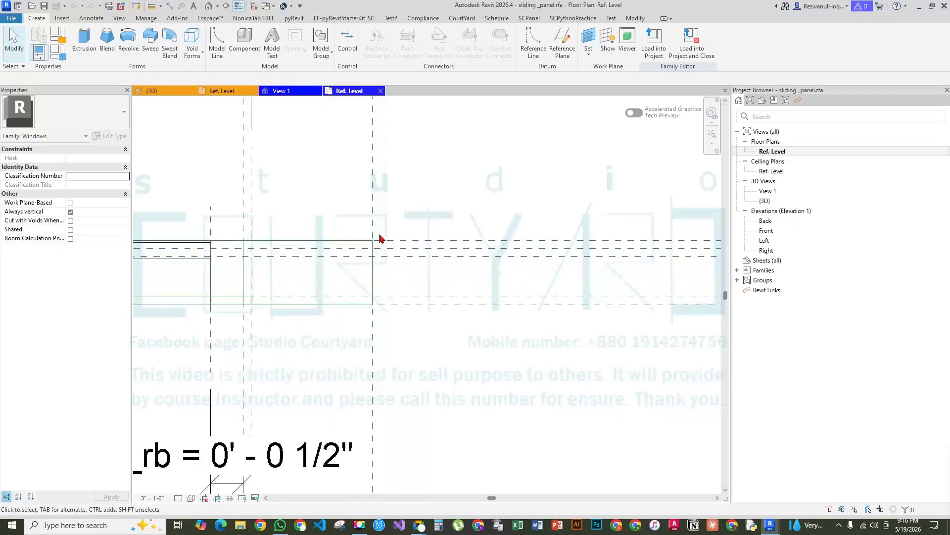
scroll(367, 259, down, 2)
scroll(251, 263, up, 1)
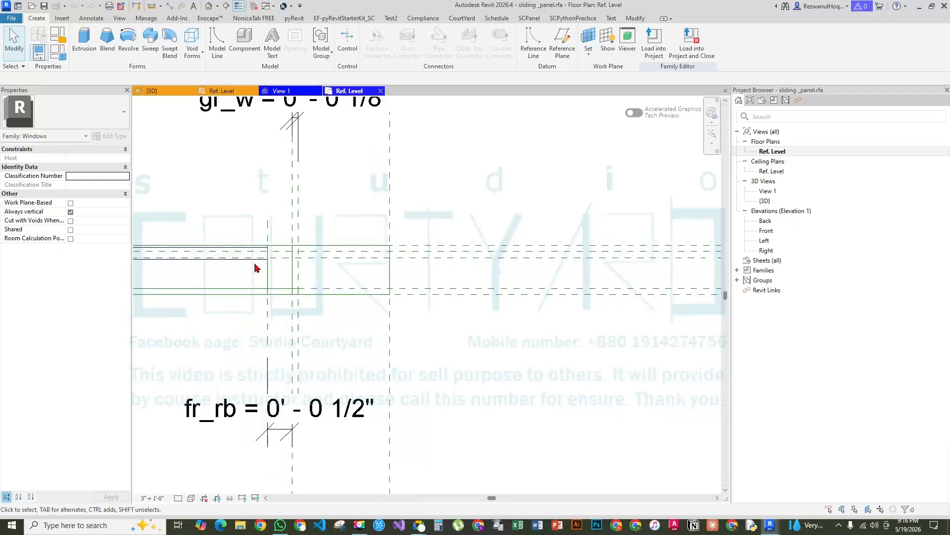
Stretch the glass extrusion's lower face onto the adjacent glass-thickness reference plane and lock it there
click(254, 260)
middle_drag(228, 279, 760, 287)
scroll(385, 265, up, 4)
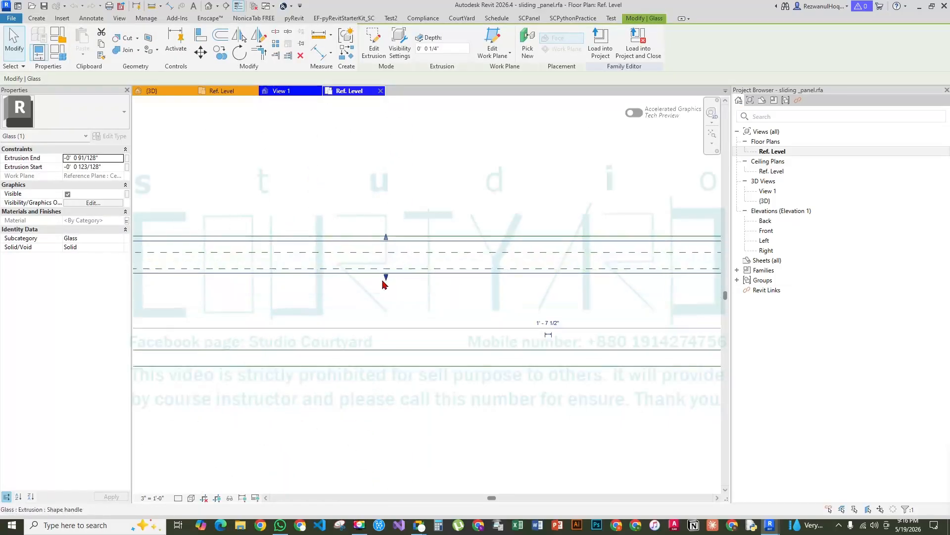
drag(386, 280, 388, 269)
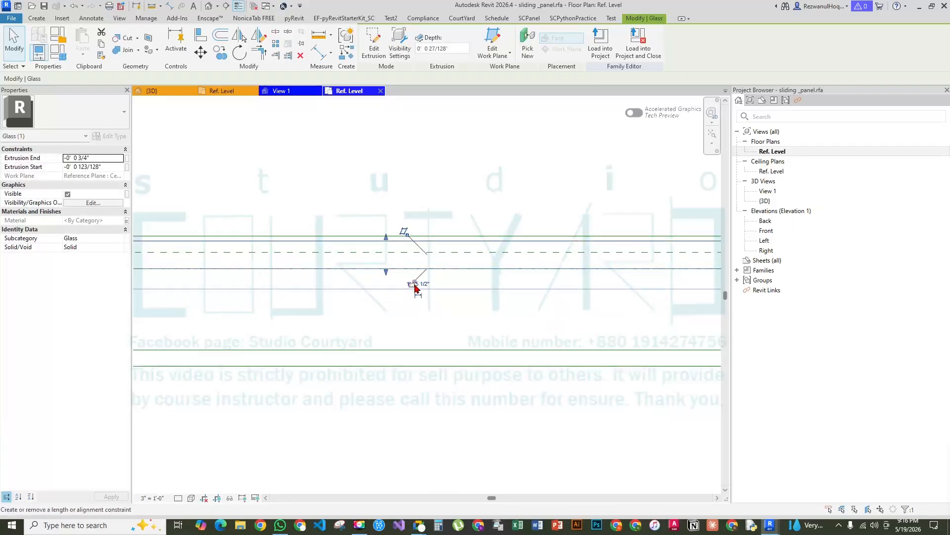
click(413, 286)
scroll(318, 274, down, 4)
click(468, 284)
Align the glass's upper face to the reference plane along the panel's upper face, with the alignment locked
key(a)
key(l)
scroll(515, 272, down, 3)
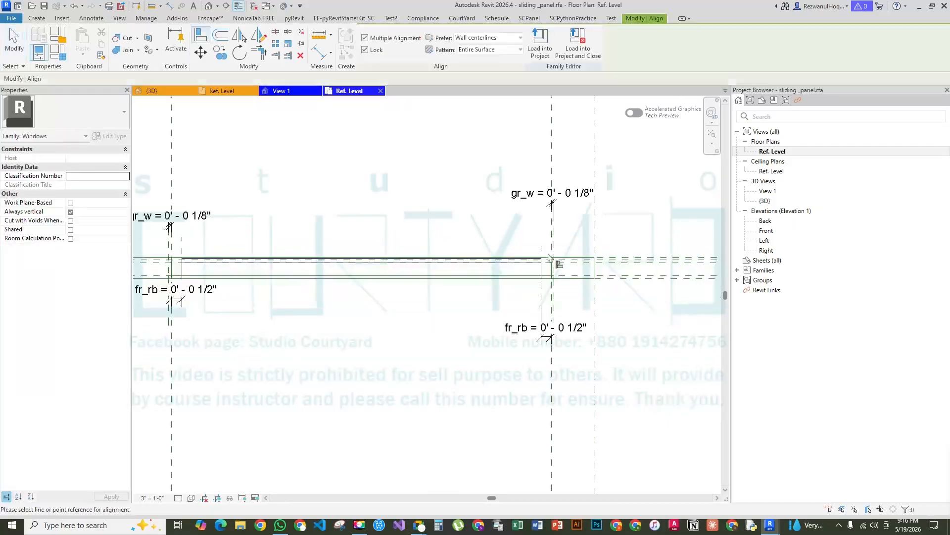
click(625, 258)
scroll(360, 258, up, 3)
click(361, 262)
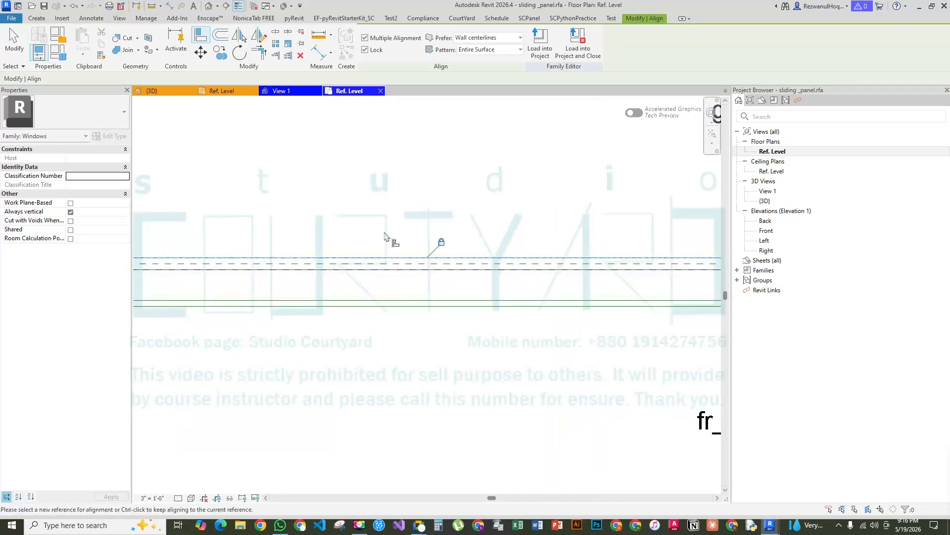
key(Escape)
Load the corrected sliding panel into the sliding window family, overwriting the existing version
click(373, 44)
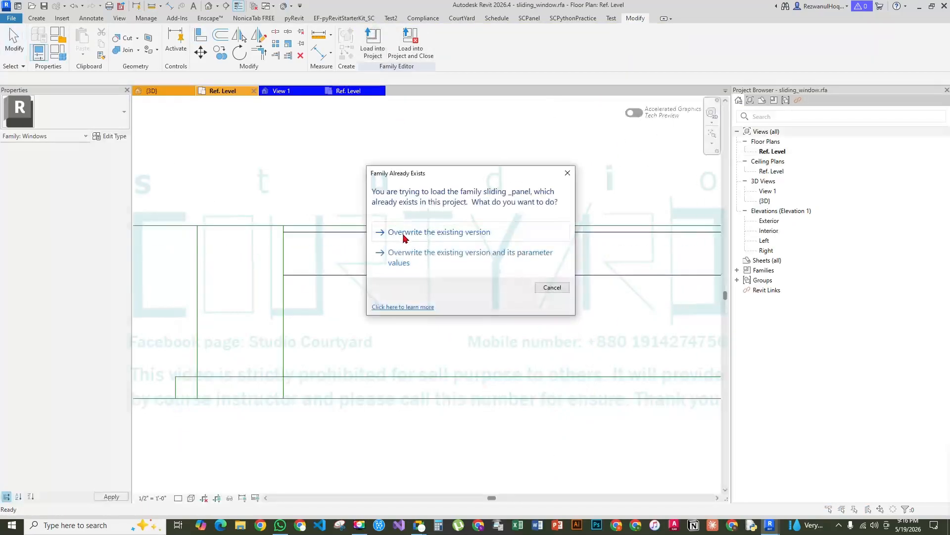
click(402, 233)
scroll(299, 310, up, 3)
scroll(305, 309, down, 3)
scroll(181, 302, up, 3)
scroll(369, 278, down, 5)
scroll(348, 295, up, 3)
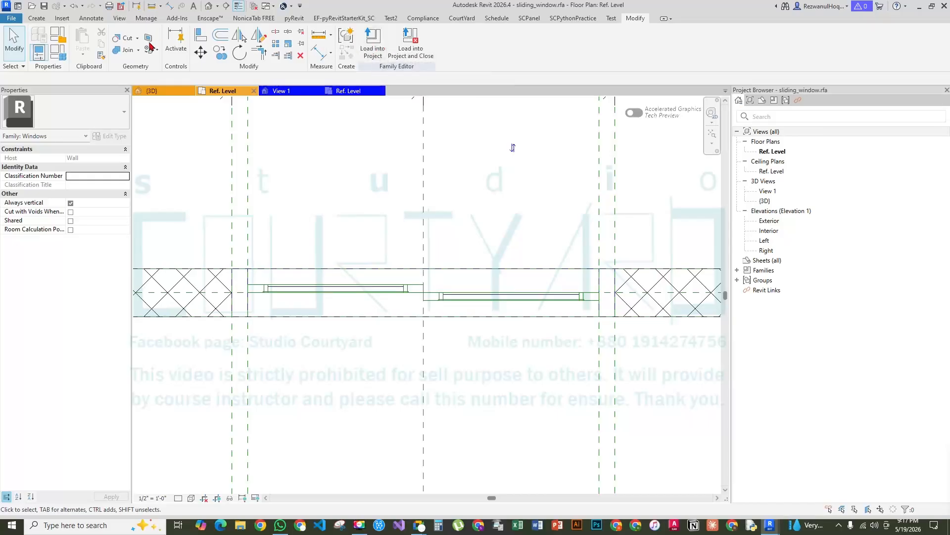
click(322, 297)
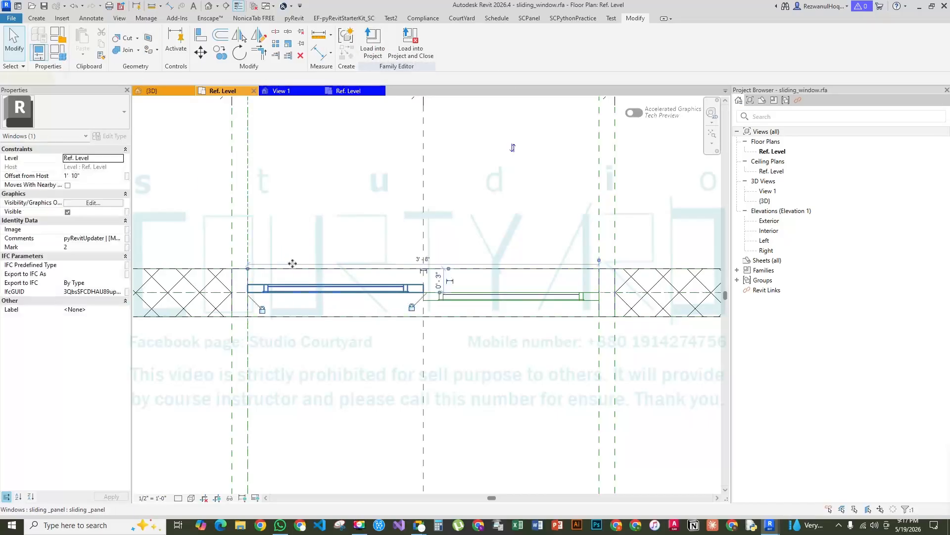
click(58, 51)
drag(762, 68, 696, 50)
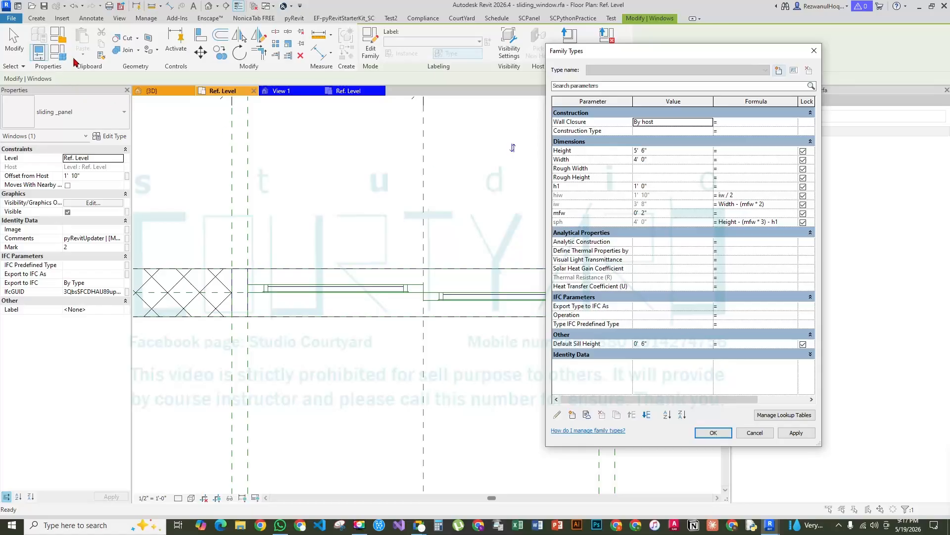
key(Escape)
Set the pd parameter of the sliding panel type to 2"
click(299, 288)
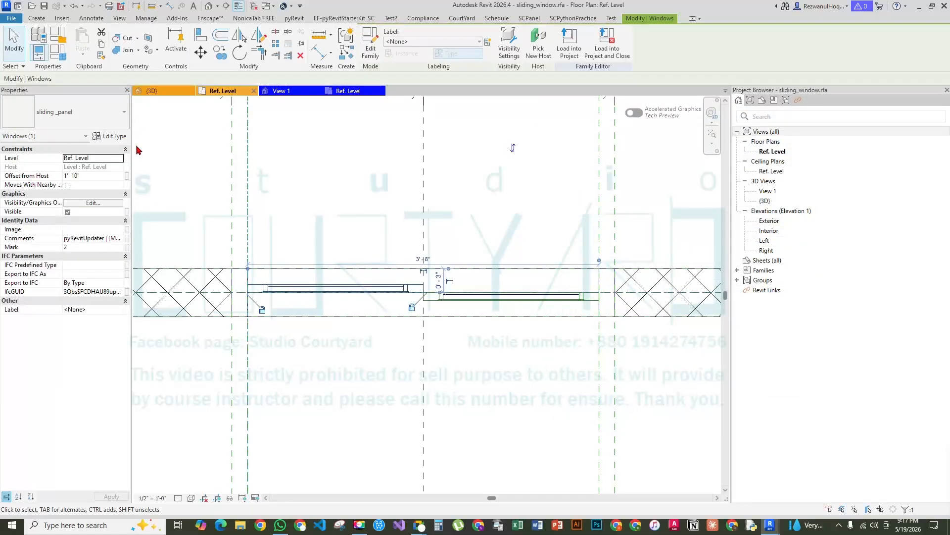
click(115, 136)
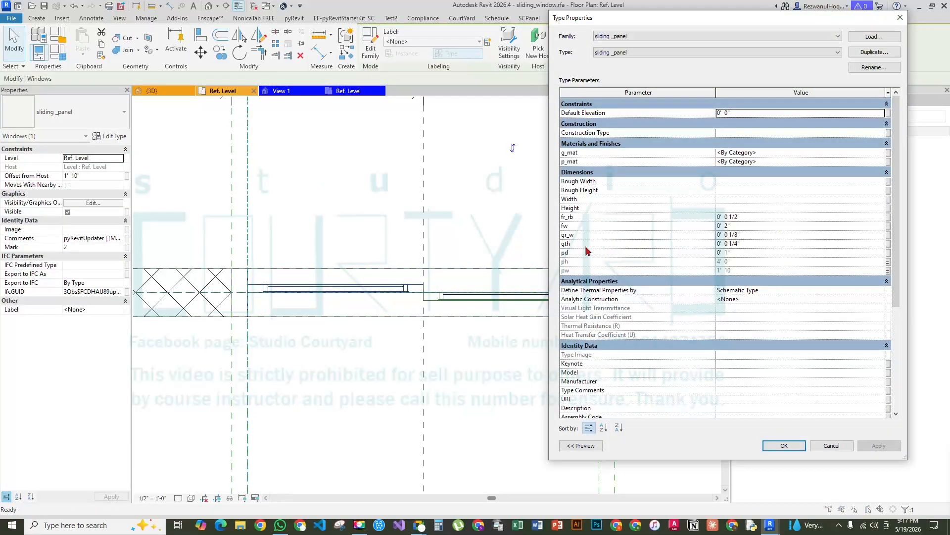
click(750, 253)
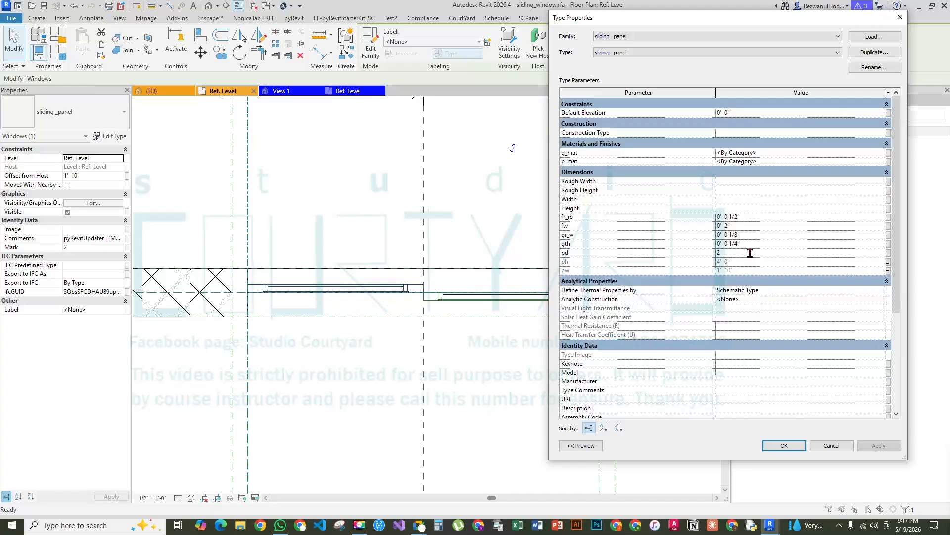
click(899, 448)
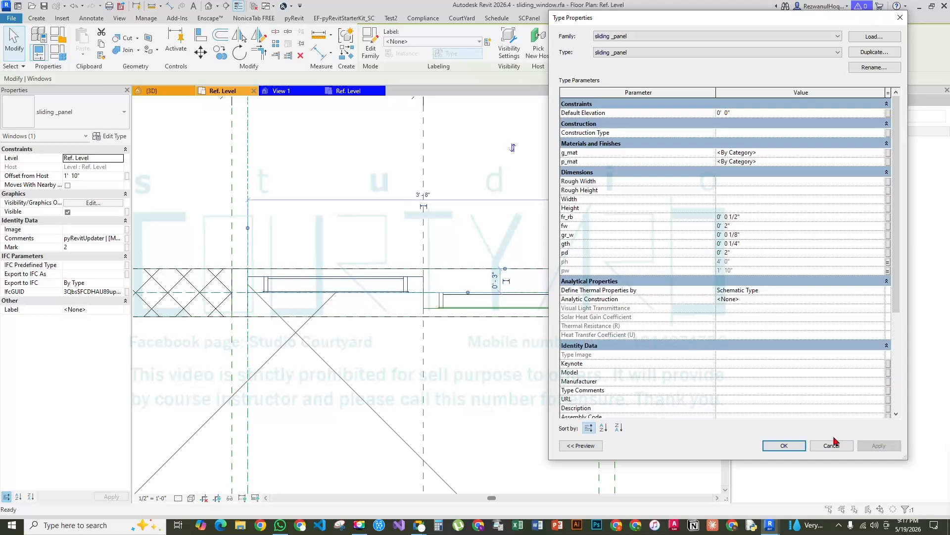
click(785, 445)
Examine the glass position in both thickened panels and how the two panels meet at the centre plane
click(414, 178)
scroll(414, 179, down, 2)
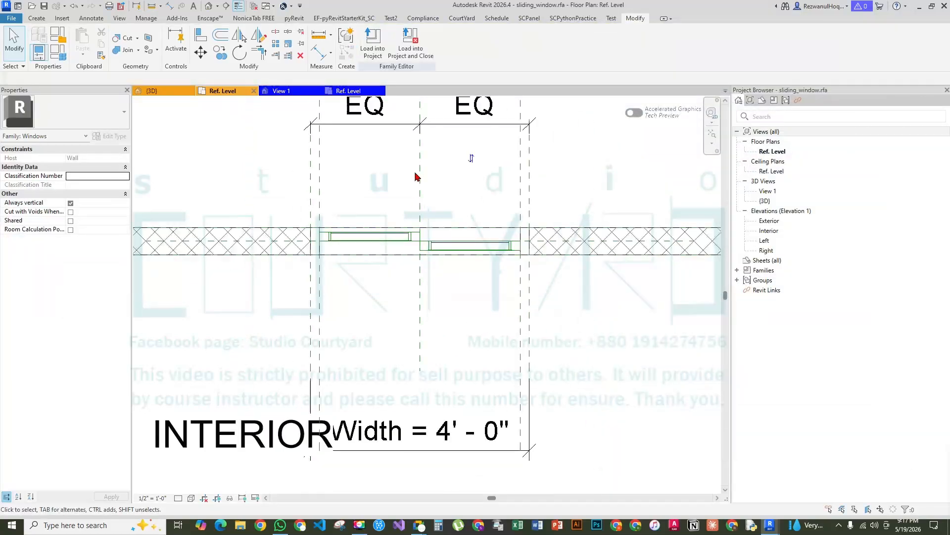
scroll(413, 234, up, 7)
scroll(462, 203, down, 6)
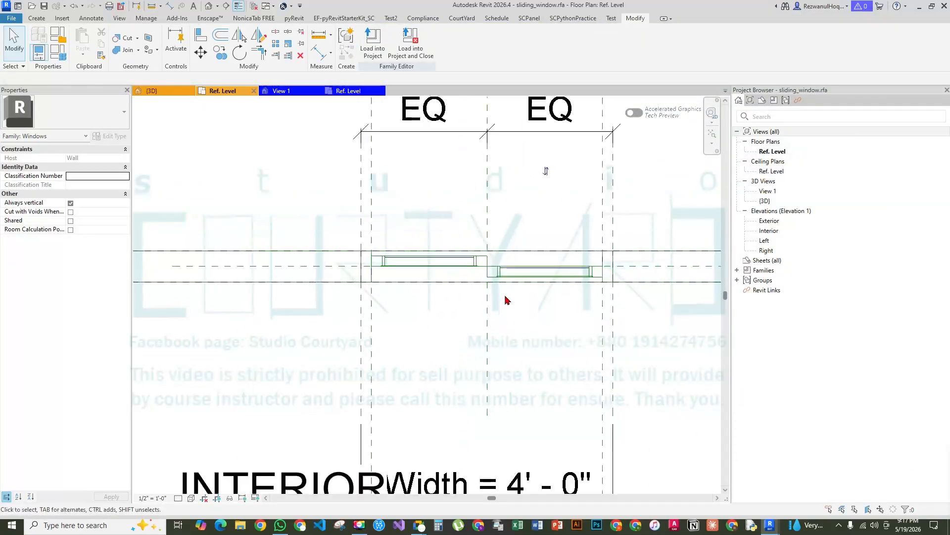
scroll(547, 273, up, 2)
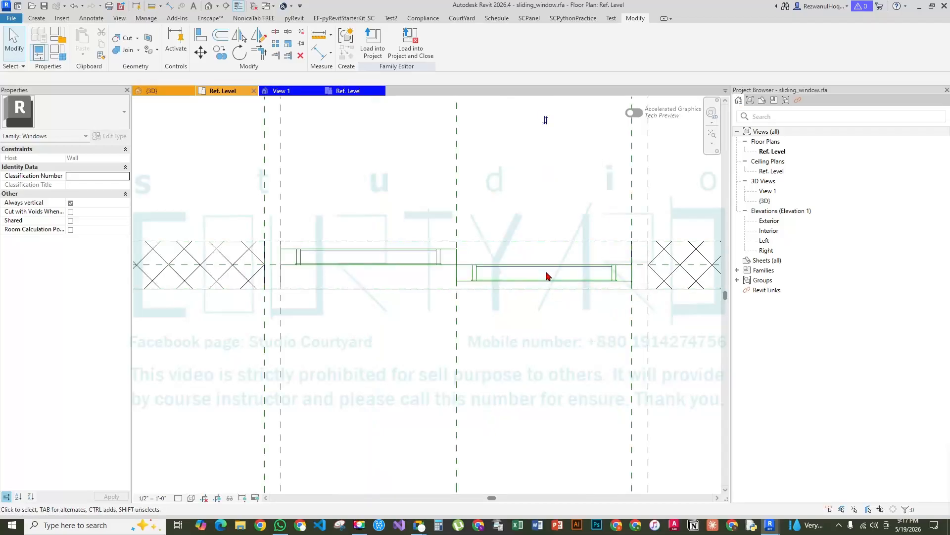
scroll(346, 213, down, 5)
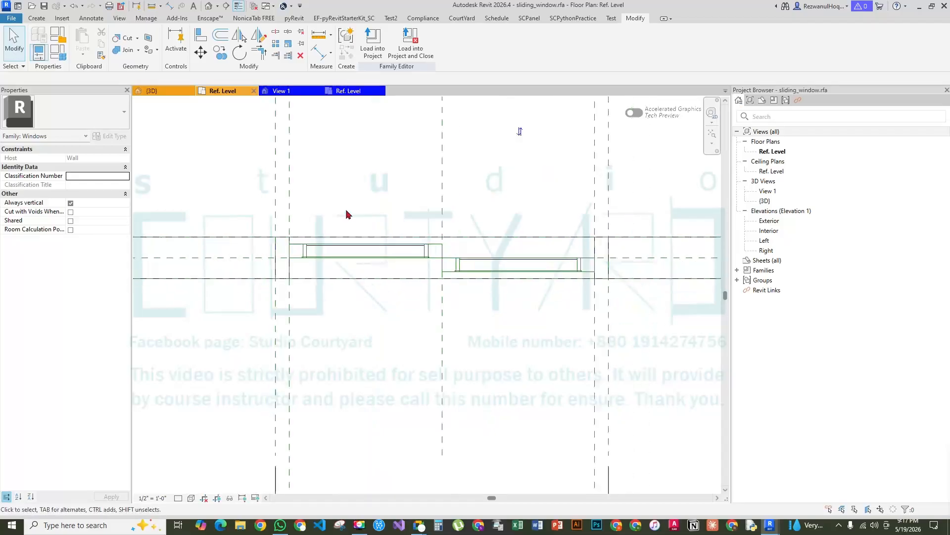
scroll(386, 232, up, 5)
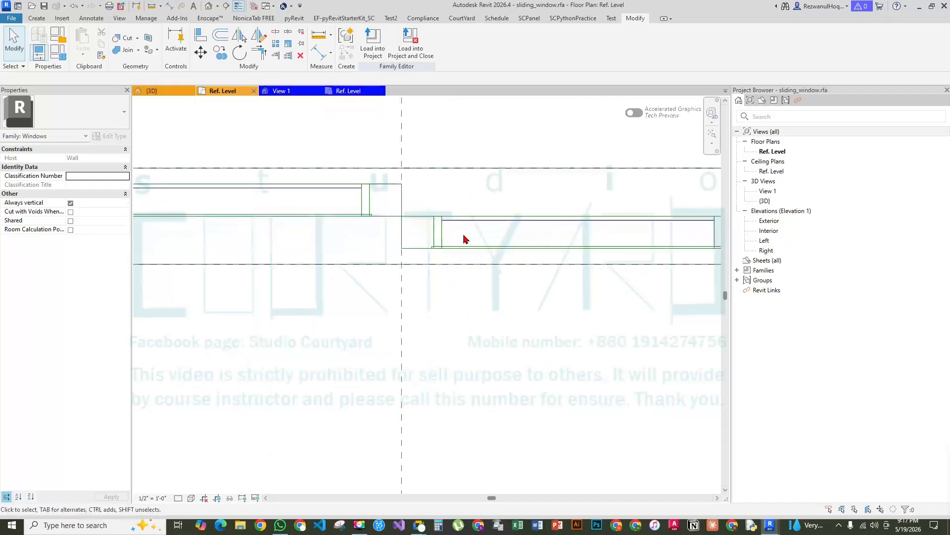
scroll(426, 204, up, 3)
middle_drag(434, 211, 417, 297)
scroll(363, 208, down, 2)
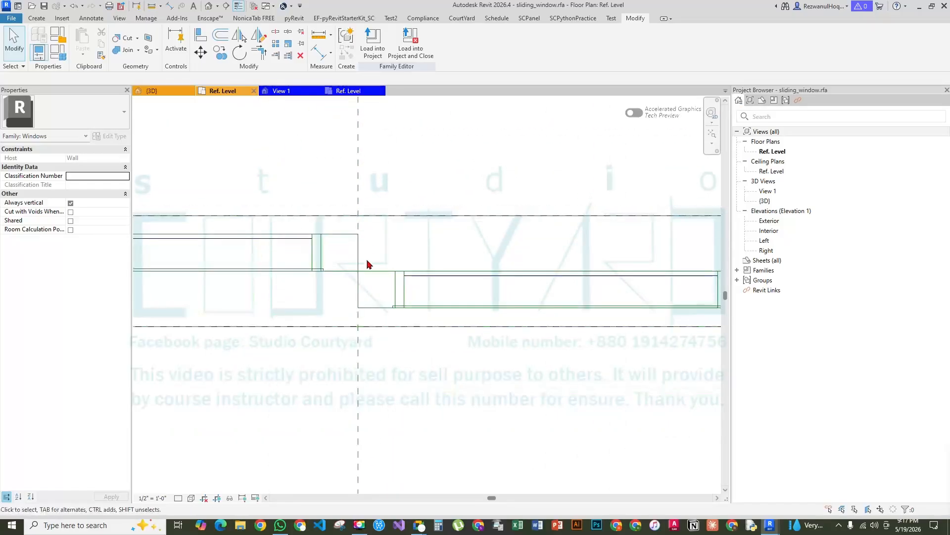
mouse_move(394, 194)
mouse_down()
mouse_move(249, 236)
mouse_move(486, 329)
mouse_move(382, 182)
mouse_up()
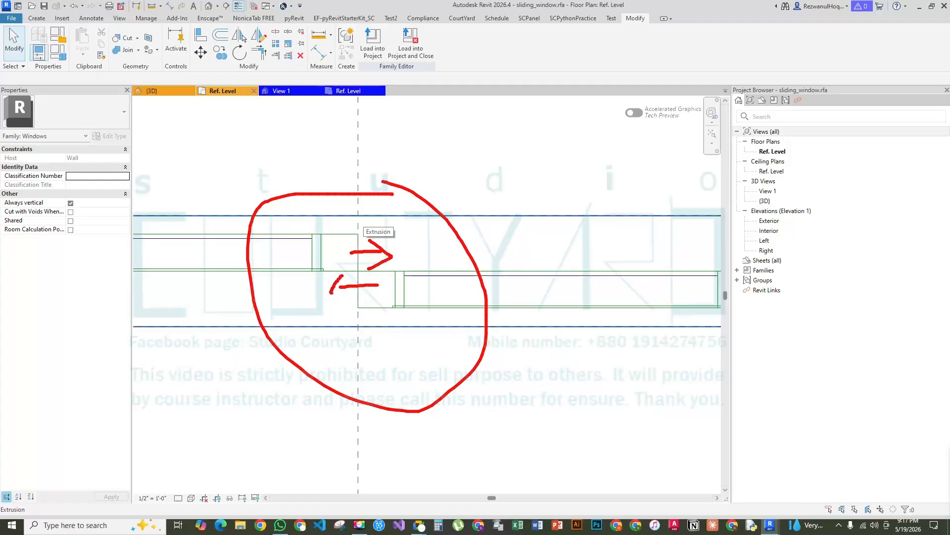
key(Escape)
scroll(416, 330, down, 2)
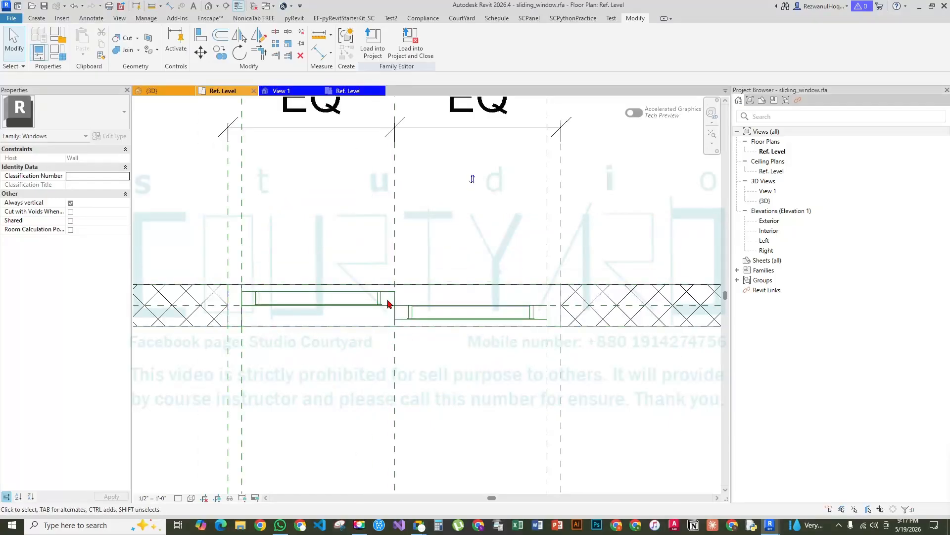
Examine the exterior-side panel's inner frame member against the centre plane and the panel's extent across half the opening
click(377, 299)
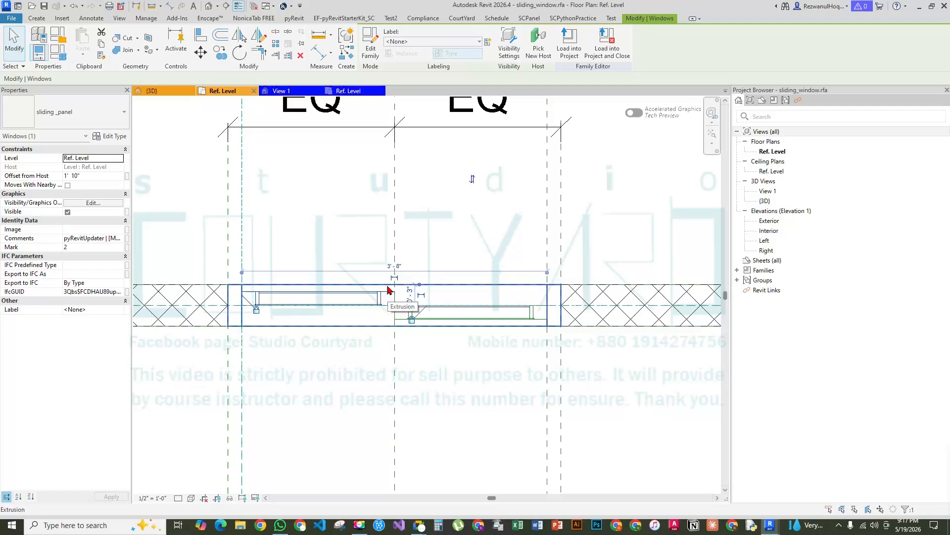
scroll(388, 290, up, 4)
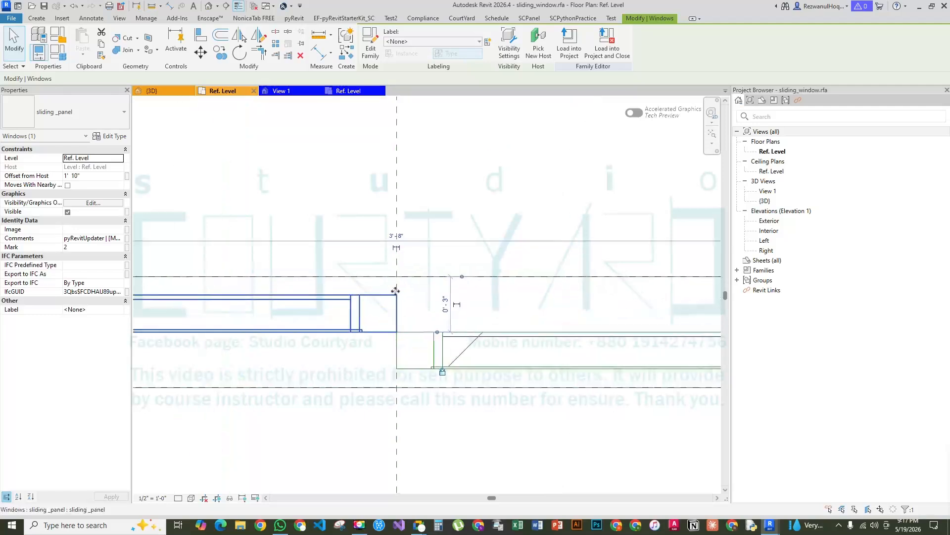
click(408, 323)
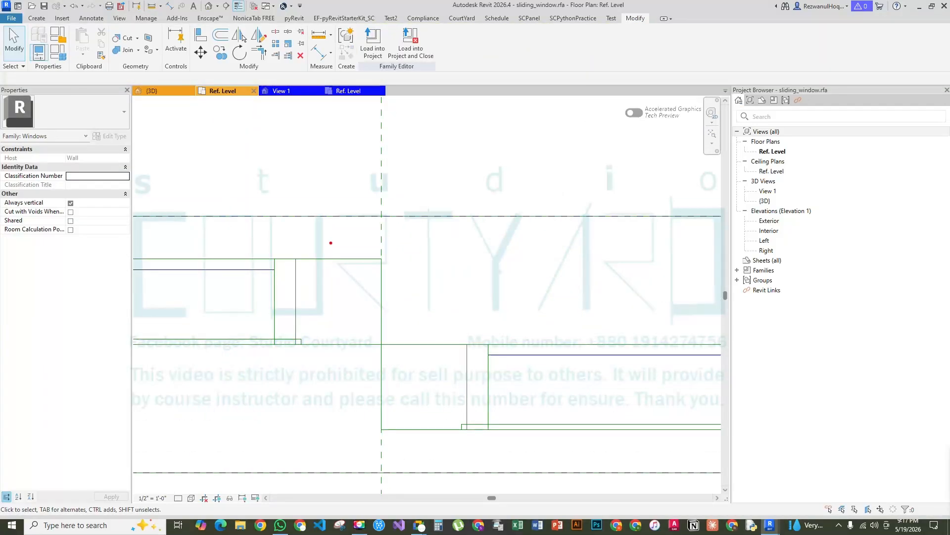
mouse_move(296, 259)
mouse_down()
mouse_move(381, 257)
mouse_move(386, 349)
mouse_move(287, 345)
mouse_move(284, 274)
mouse_move(292, 247)
mouse_move(340, 387)
mouse_move(338, 417)
mouse_up()
drag(346, 261, 380, 259)
key(Escape)
scroll(461, 293, down, 8)
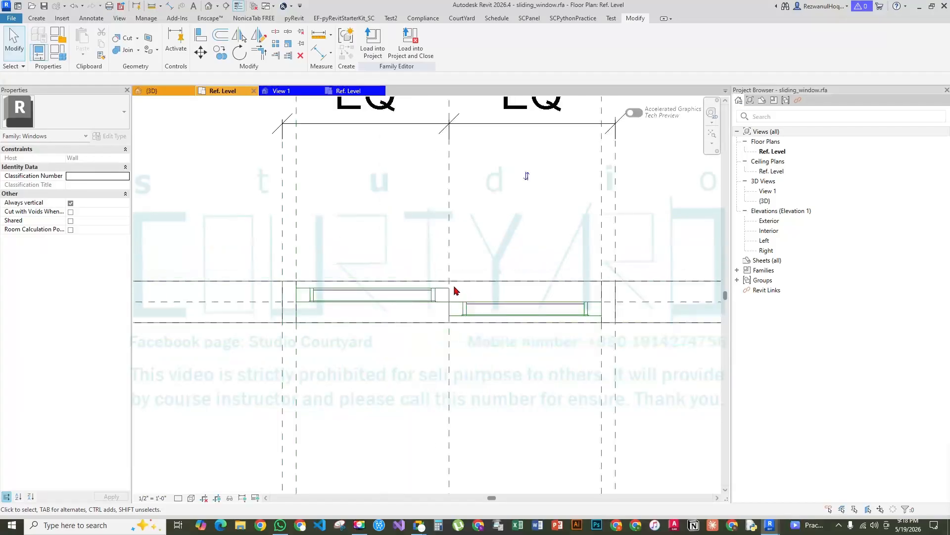
drag(295, 299, 447, 289)
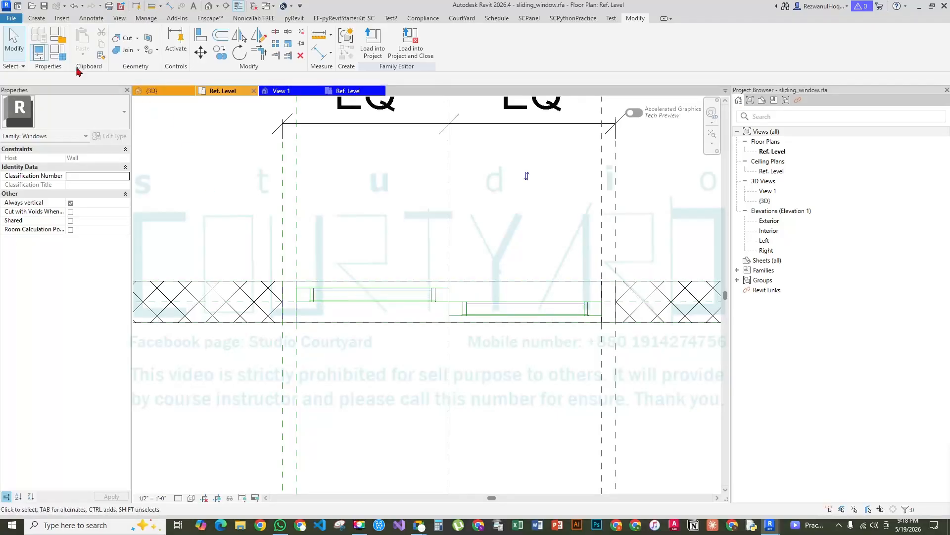
Review the window family's parameters, the sliding panel's type parameters, and the family parameters that pd could be associated with
click(59, 58)
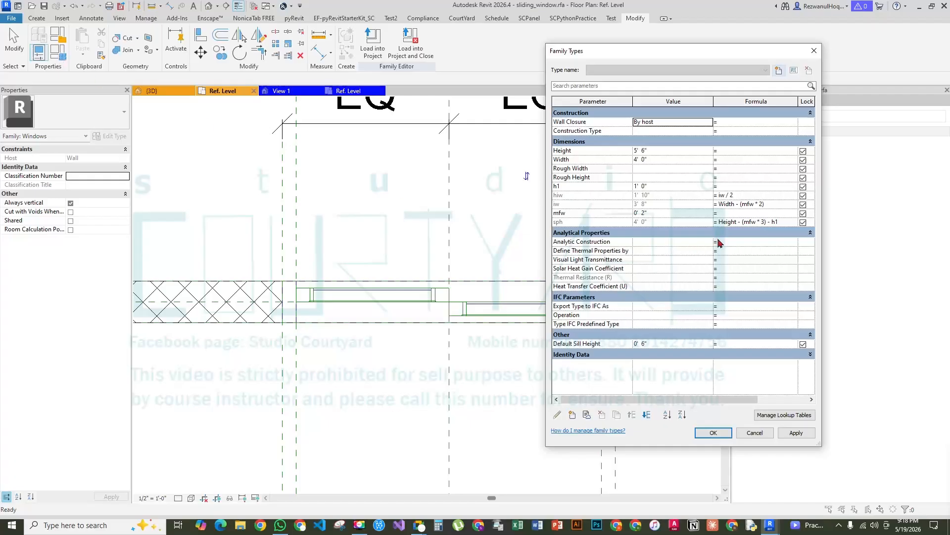
key(Escape)
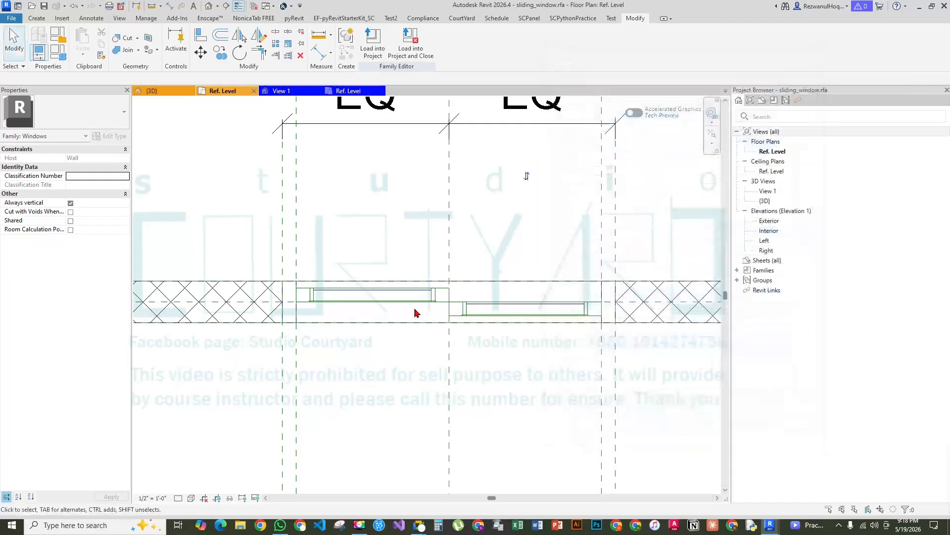
click(446, 292)
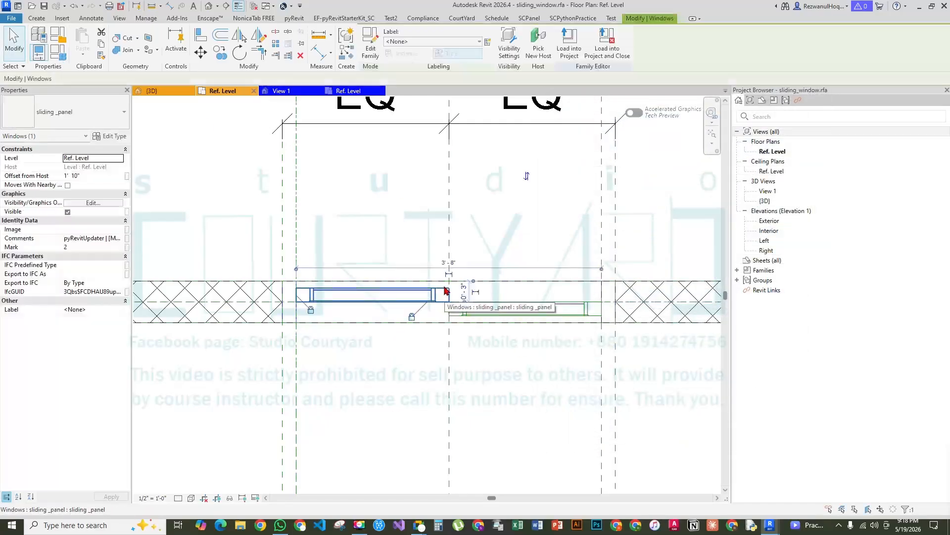
click(109, 137)
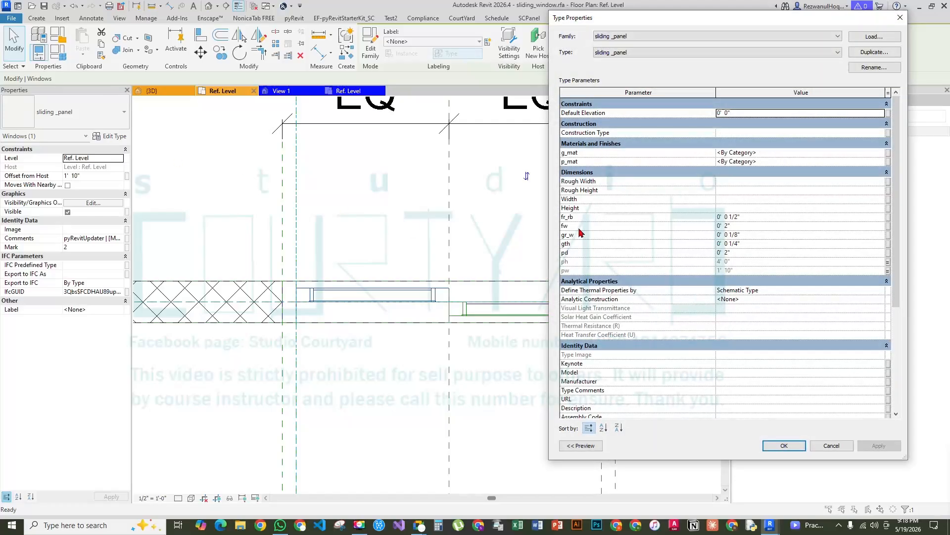
click(888, 253)
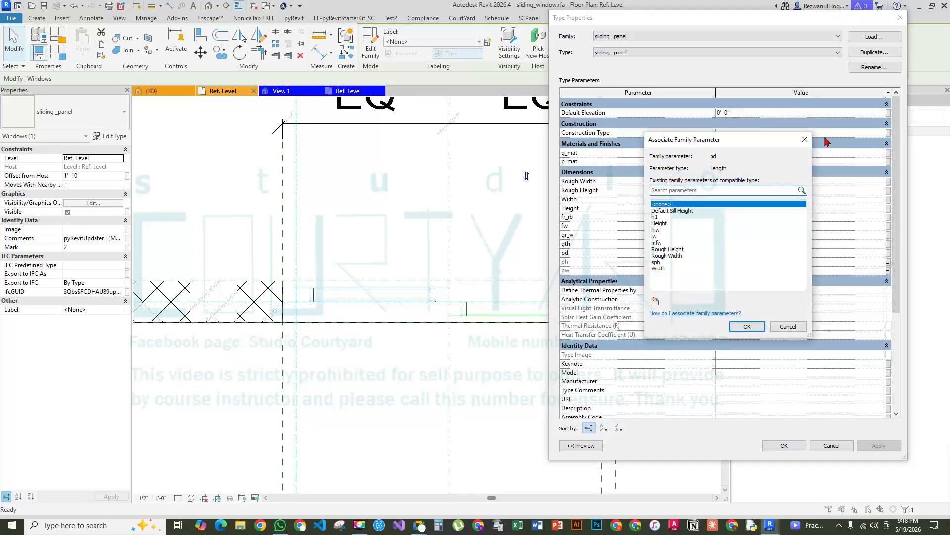
click(805, 139)
key(Escape)
Inspect the junction of the two panels at the centre plane and the exterior-side panel's locked alignment
scroll(436, 292, up, 4)
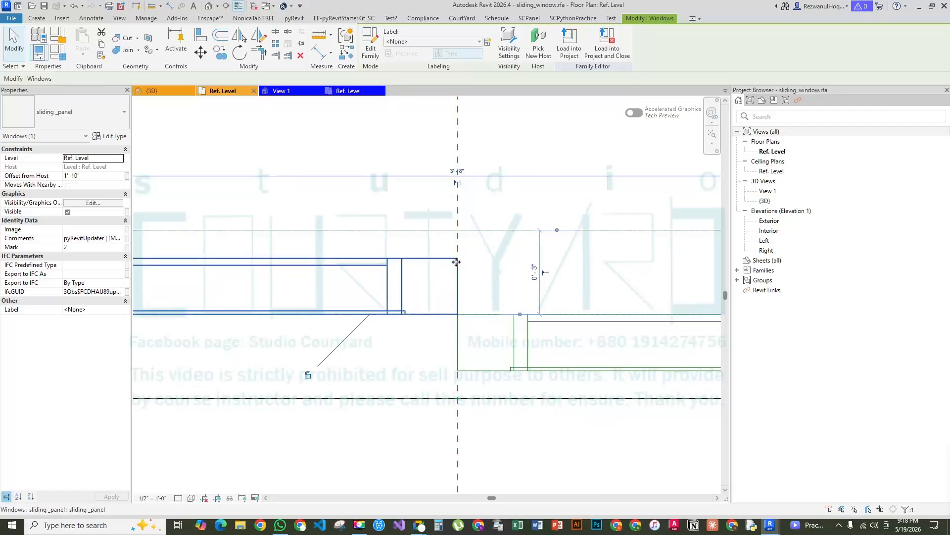
click(452, 332)
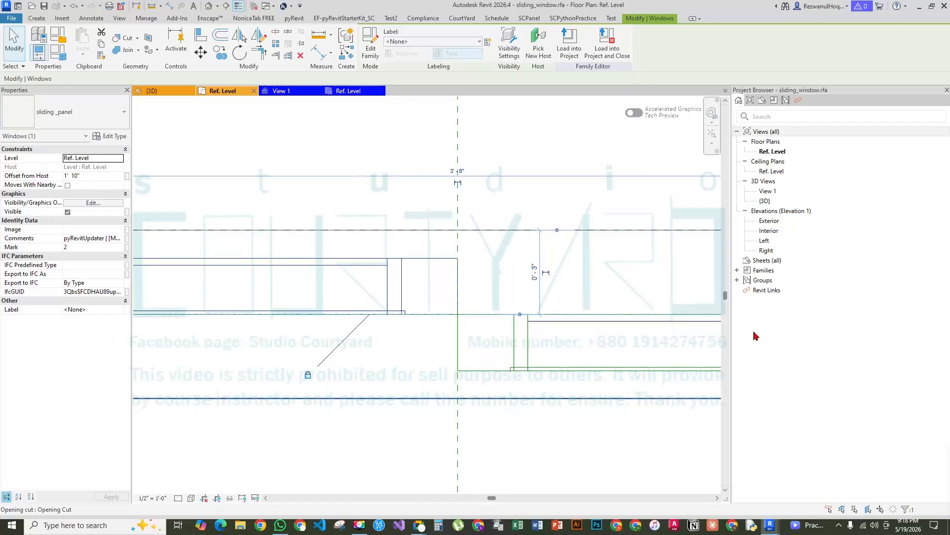
middle_drag(410, 370, 465, 374)
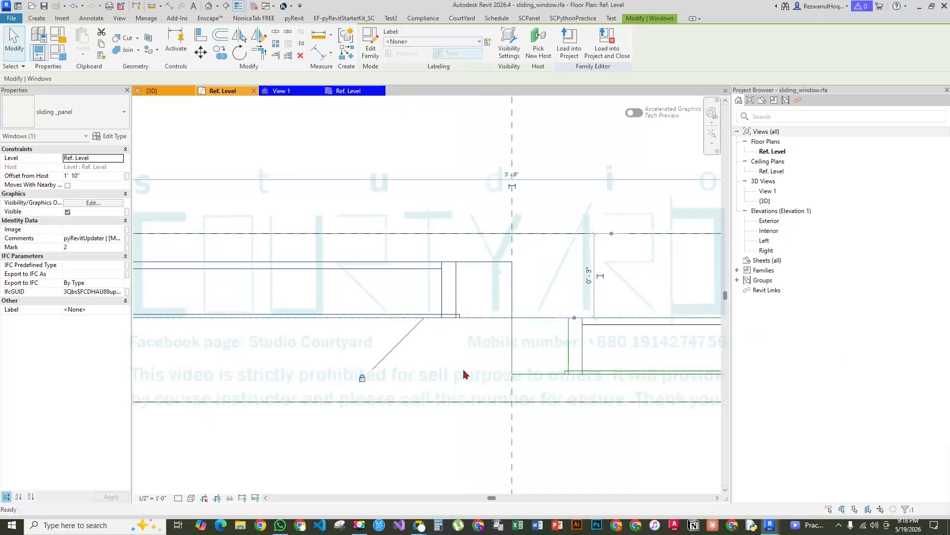
click(464, 373)
scroll(516, 283, up, 4)
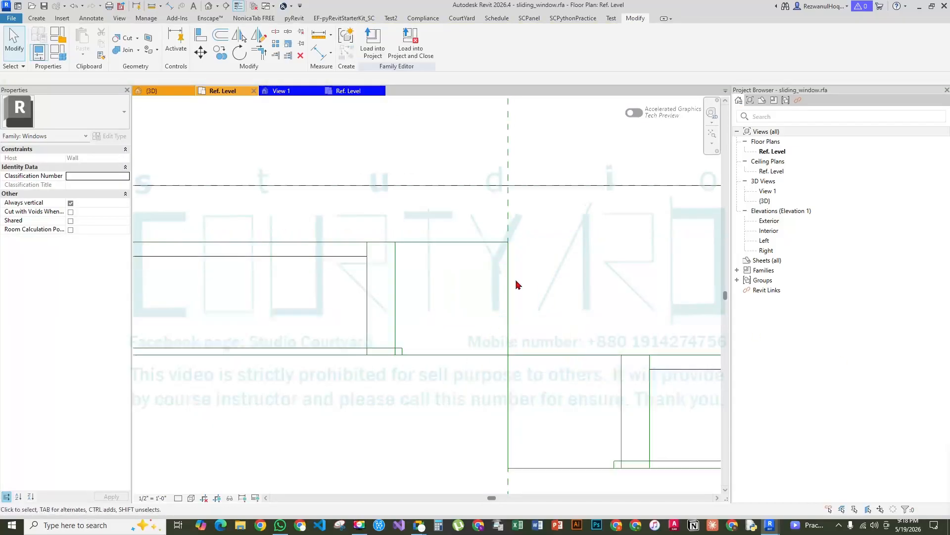
click(505, 290)
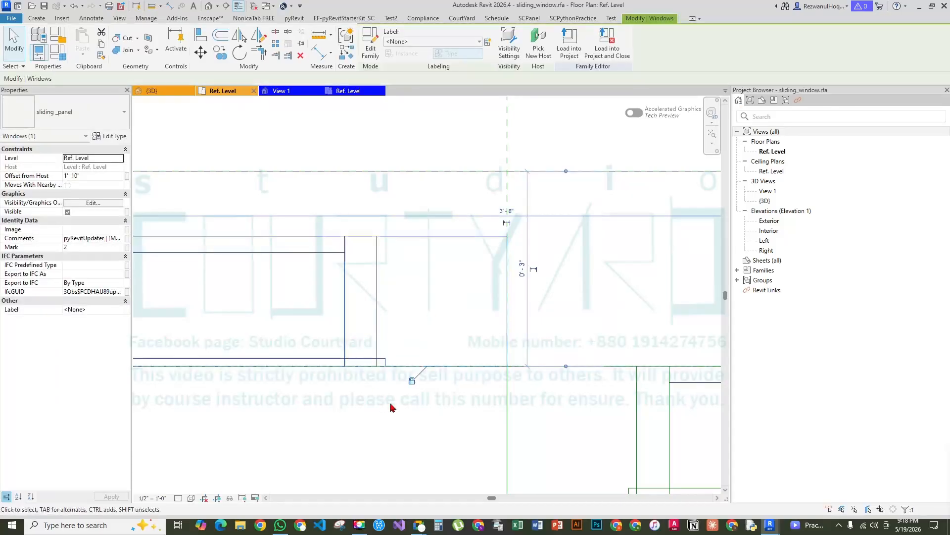
Examine the exterior-side panel's inner edge and frame member relative to the centre plane and the adjoining panel
key(Escape)
middle_drag(458, 240, 416, 314)
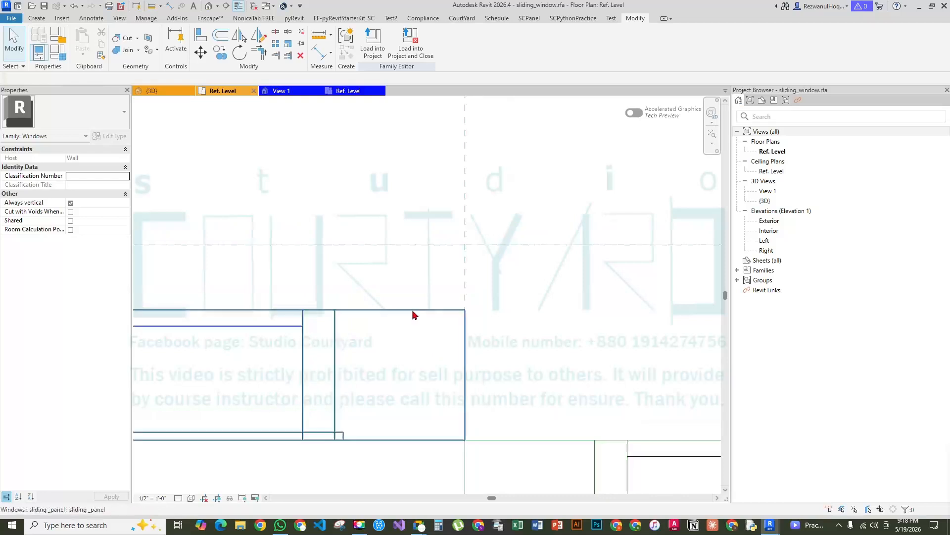
click(414, 314)
scroll(399, 317, down, 3)
middle_drag(469, 372, 434, 383)
key(Escape)
scroll(371, 361, up, 3)
click(374, 353)
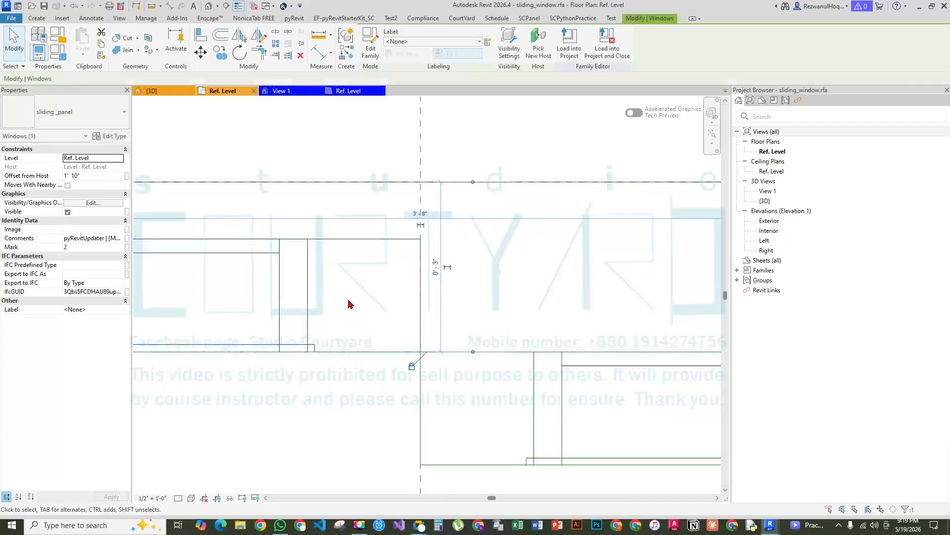
key(Escape)
scroll(346, 294, down, 3)
scroll(342, 276, up, 3)
Set the frame width parameter fw of the sliding panel type to 1" and apply it
click(343, 278)
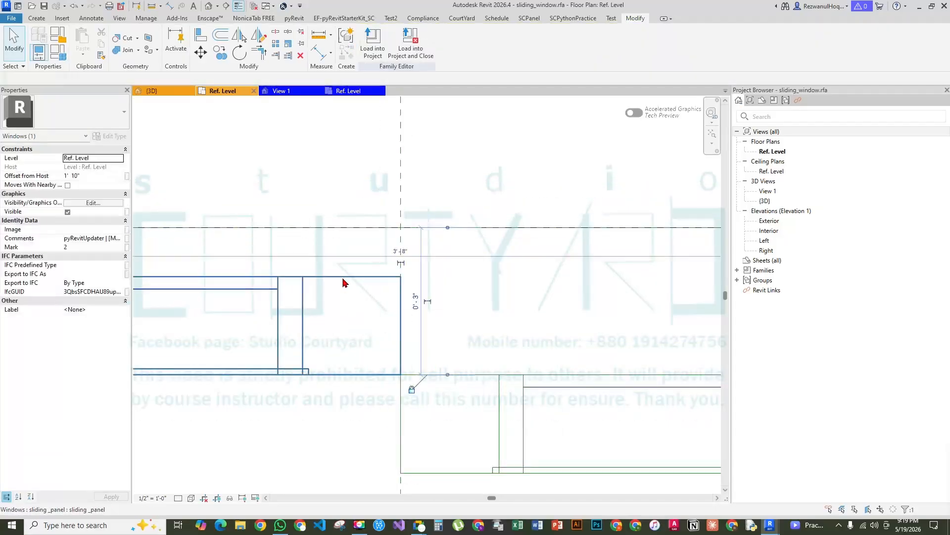
click(112, 136)
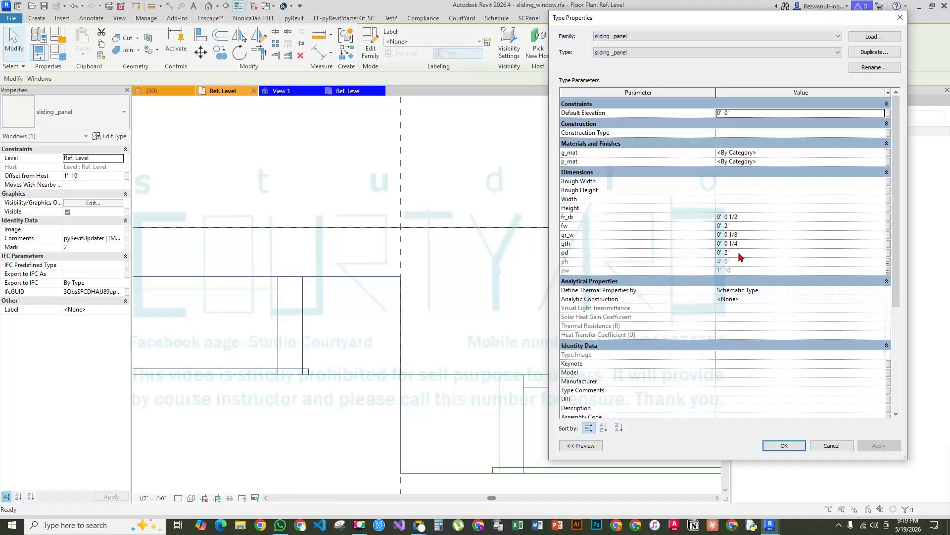
click(749, 224)
text(1')
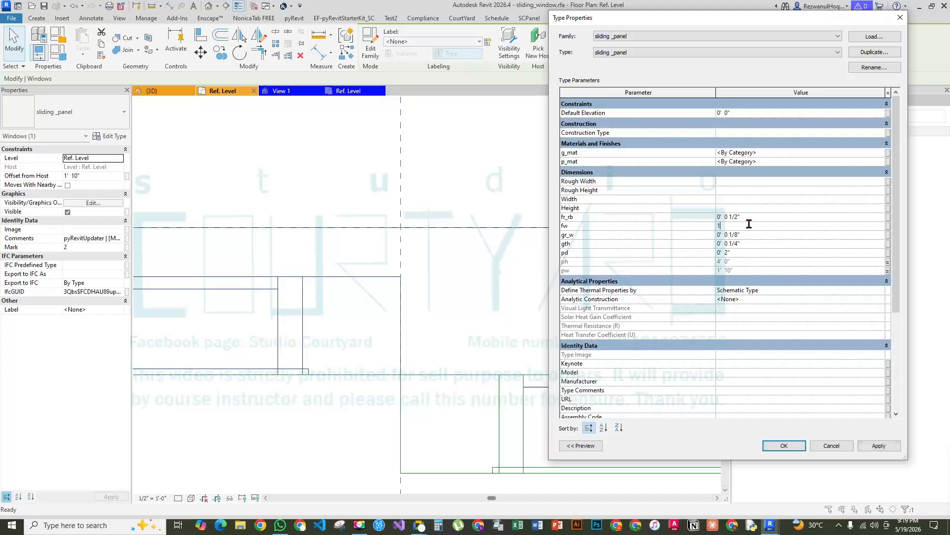
click(881, 447)
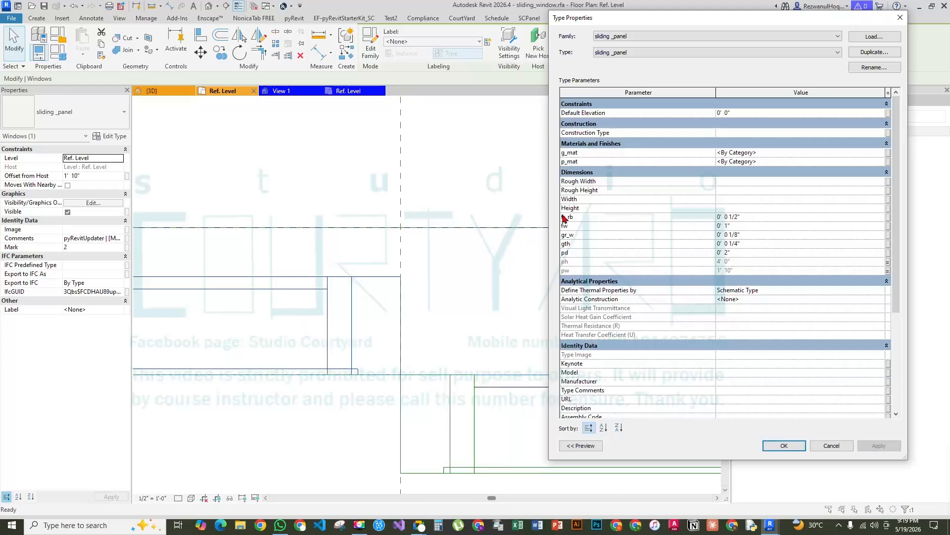
Associate the panel's fw parameter with a new type-based family parameter named fw in the window family
click(888, 226)
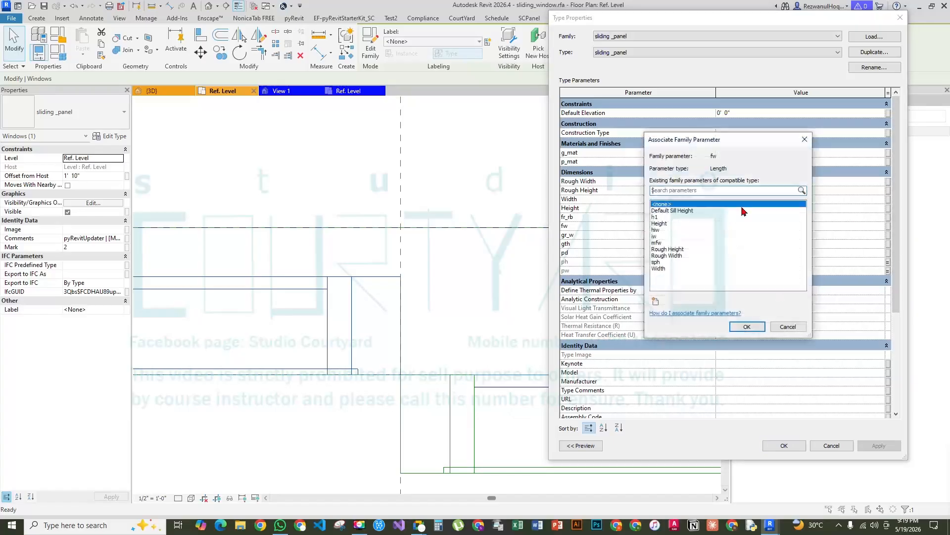
click(656, 302)
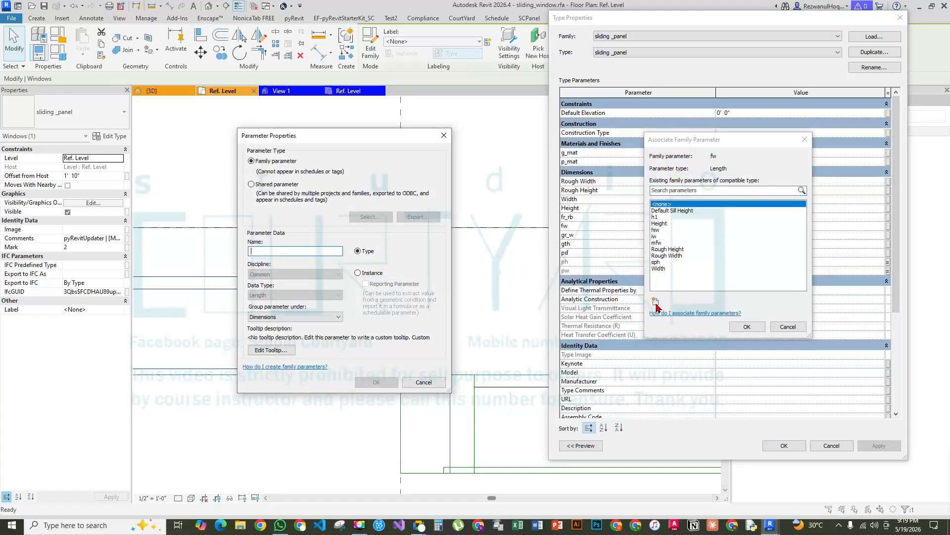
text(fw)
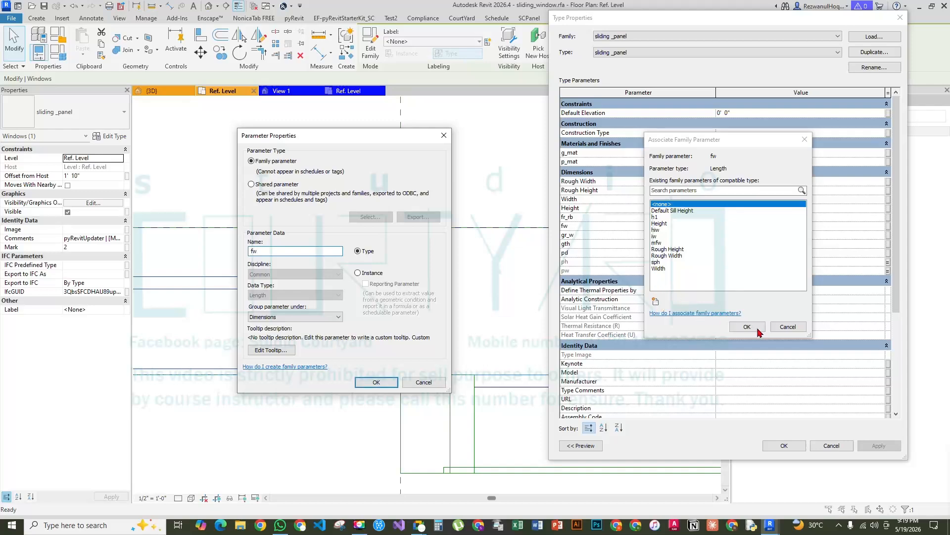
click(376, 382)
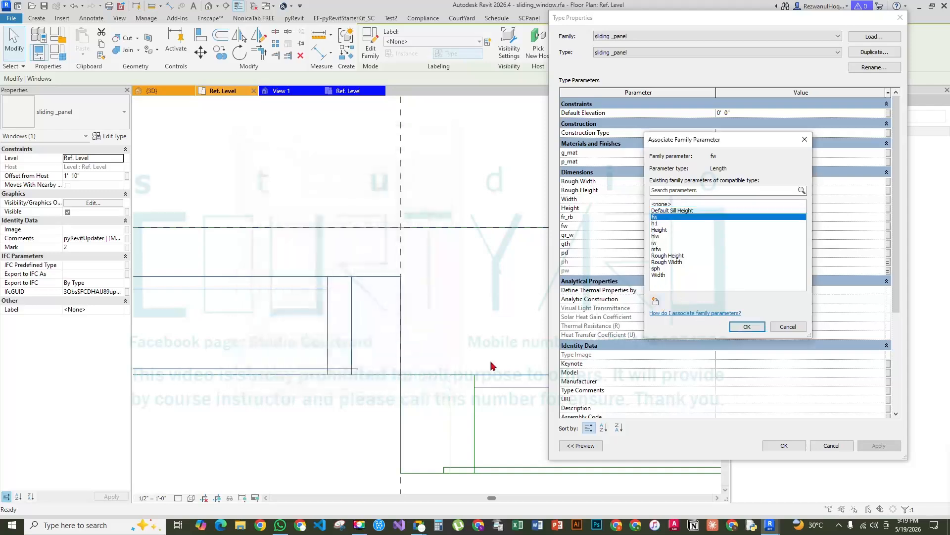
click(747, 326)
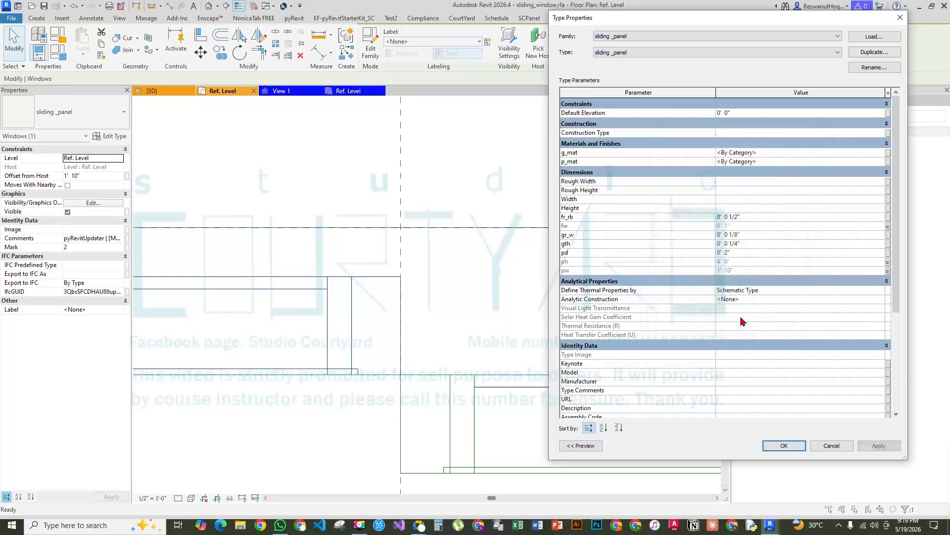
click(784, 445)
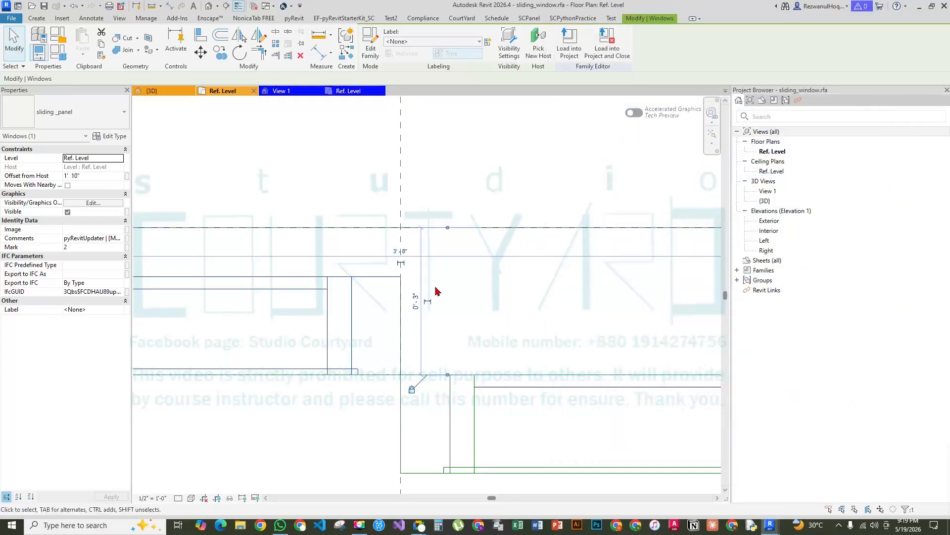
Change the formula of the window family parameter hiw to (iw / 2) + (fw / 2)
click(311, 142)
scroll(488, 339, down, 10)
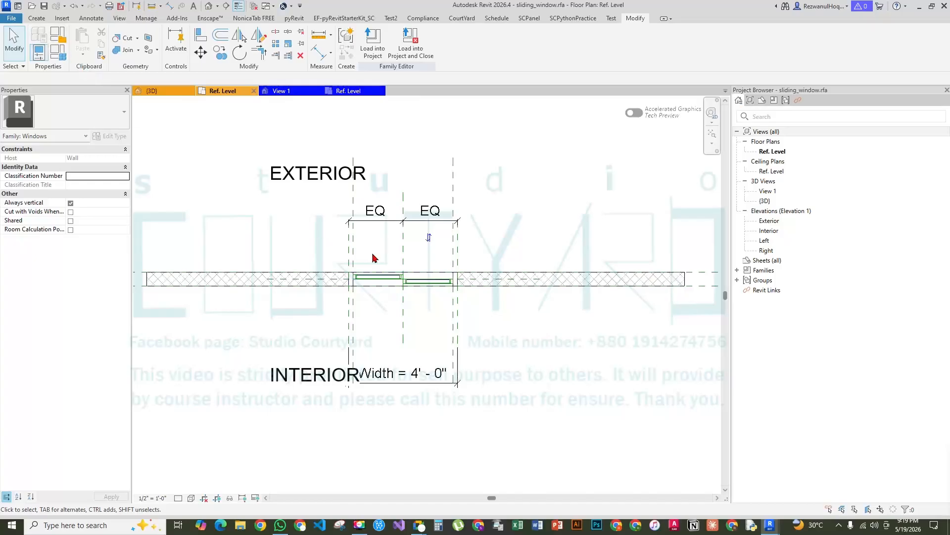
click(57, 55)
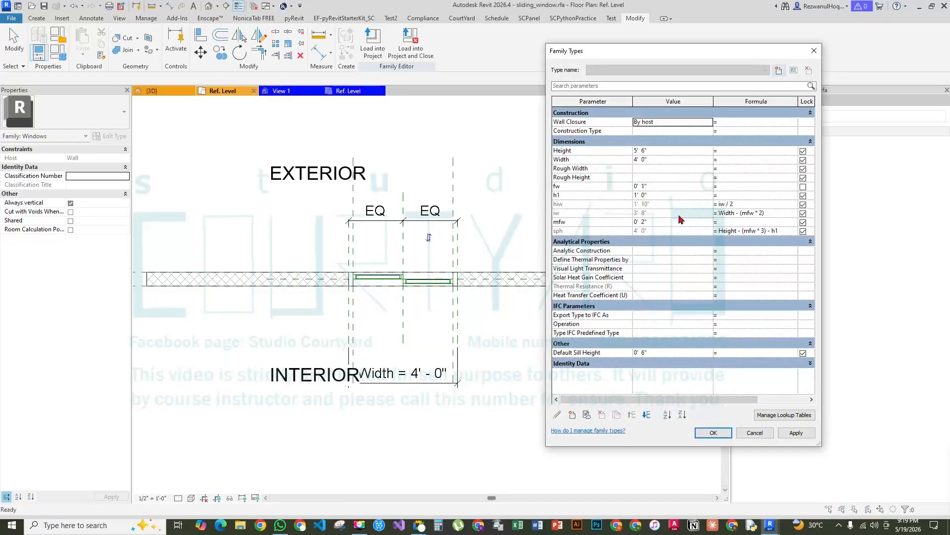
drag(741, 52, 546, 36)
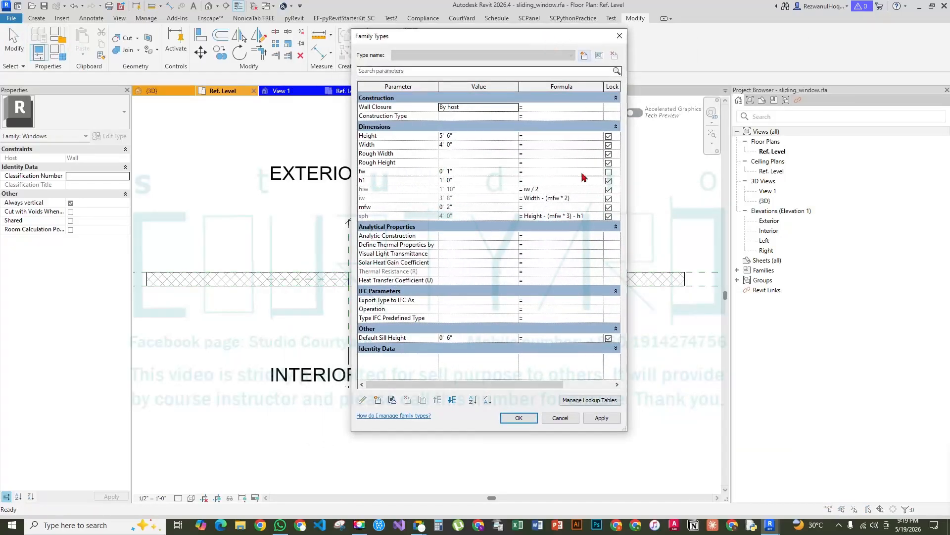
click(462, 173)
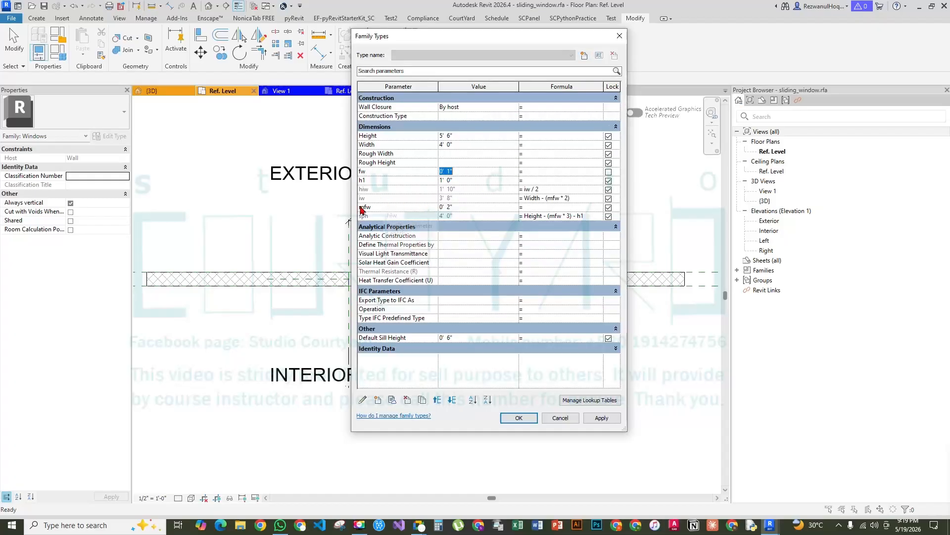
drag(474, 36, 429, 57)
click(332, 211)
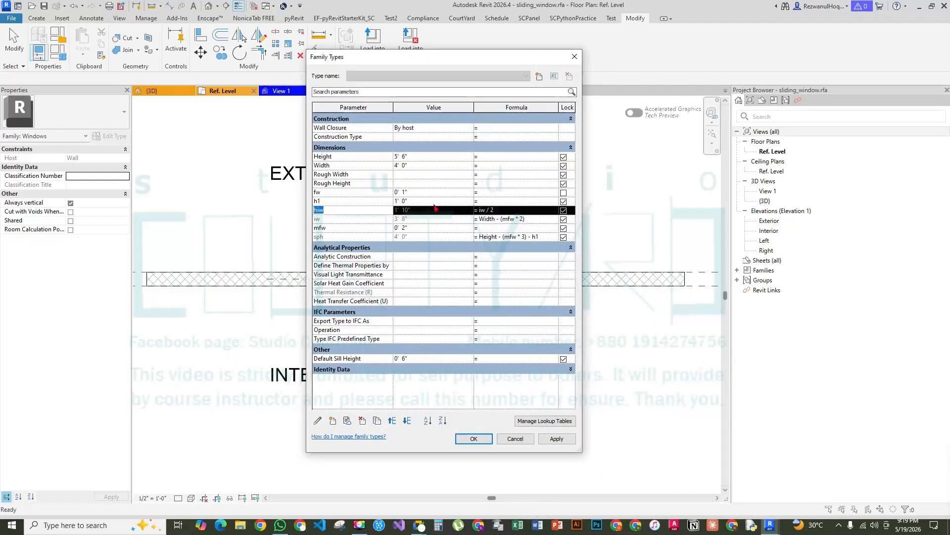
click(498, 208)
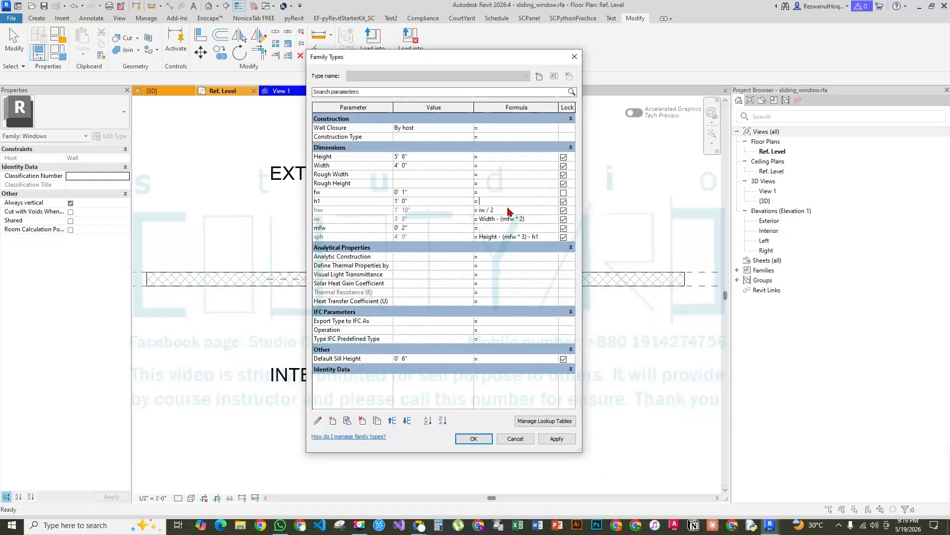
click(508, 211)
drag(509, 211, 456, 215)
click(498, 212)
text())
text((fw/2))
key(Return)
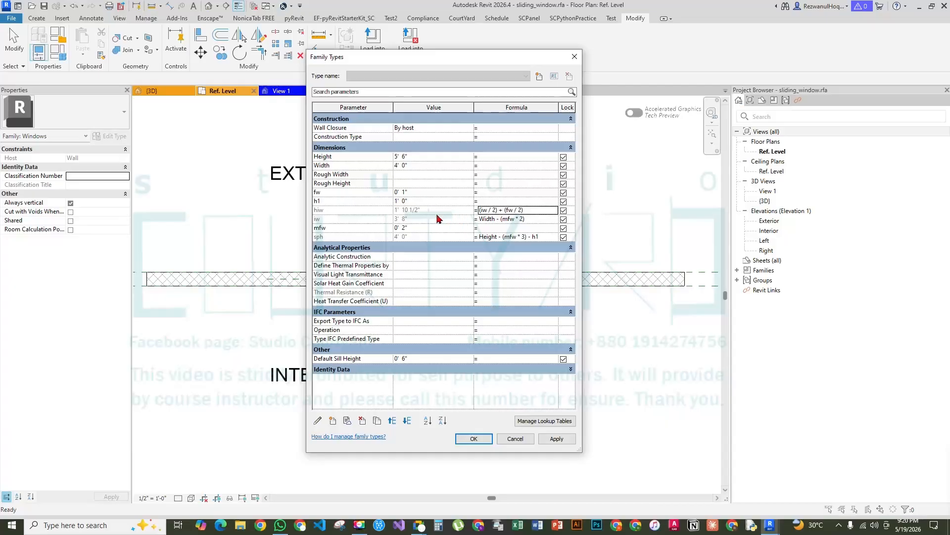
click(471, 439)
Inspect how the two panels overlap at the centre plane and save the sliding window family
scroll(424, 277, up, 5)
scroll(361, 332, up, 3)
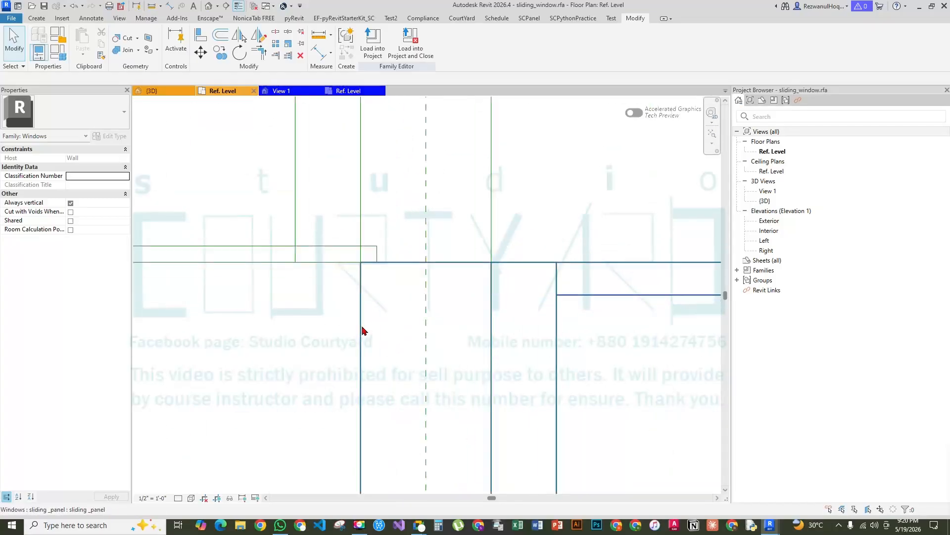
scroll(415, 264, down, 5)
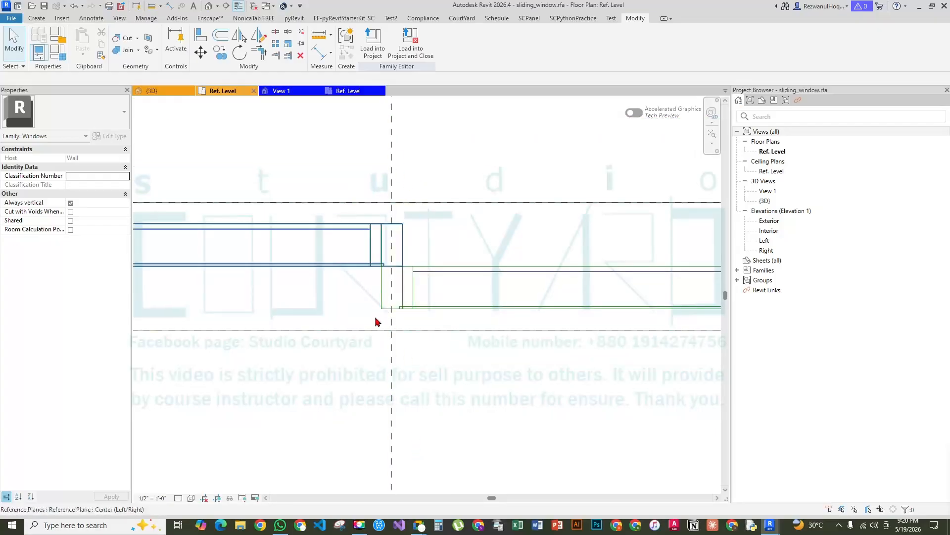
scroll(477, 323, down, 3)
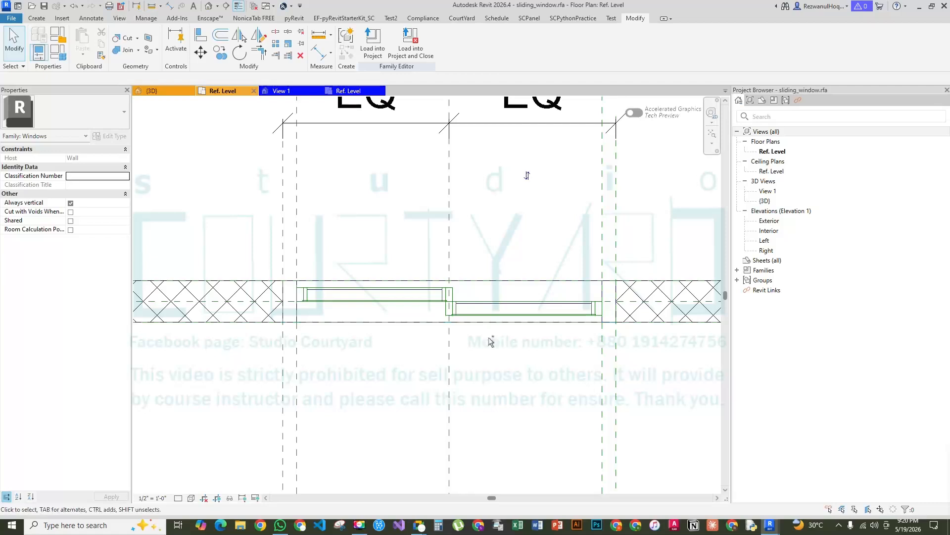
key(ctrl+s)
Examine the exterior-side panel's span between its frame members and the full inner width of the window opening
scroll(475, 322, up, 5)
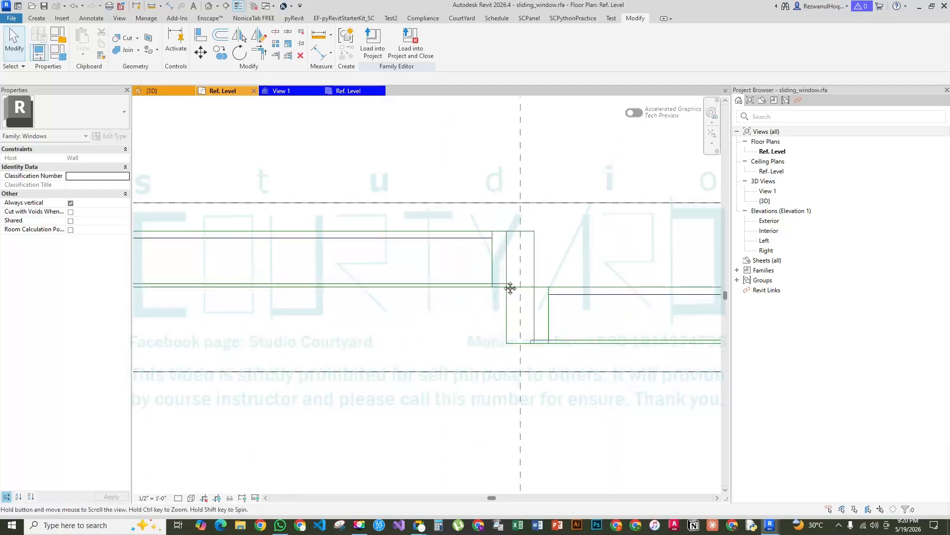
scroll(504, 283, down, 2)
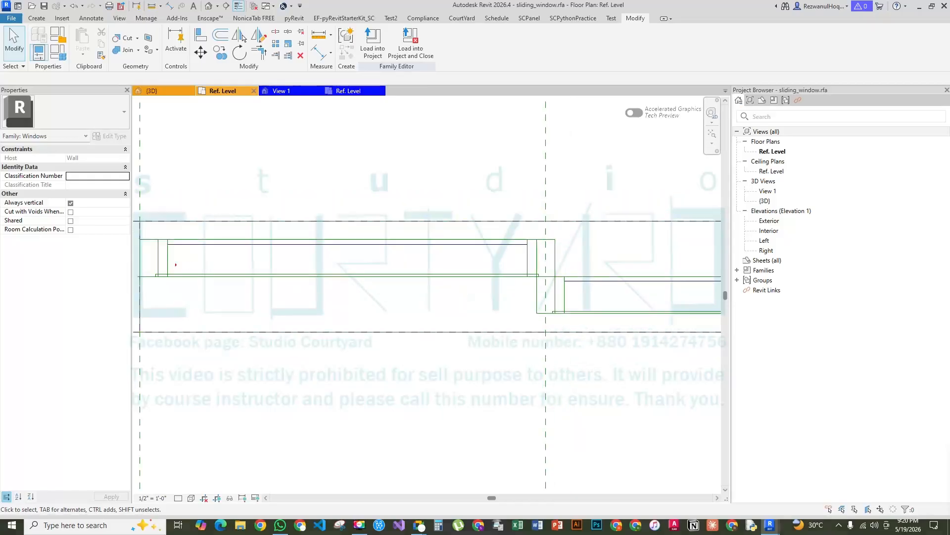
drag(167, 261, 524, 261)
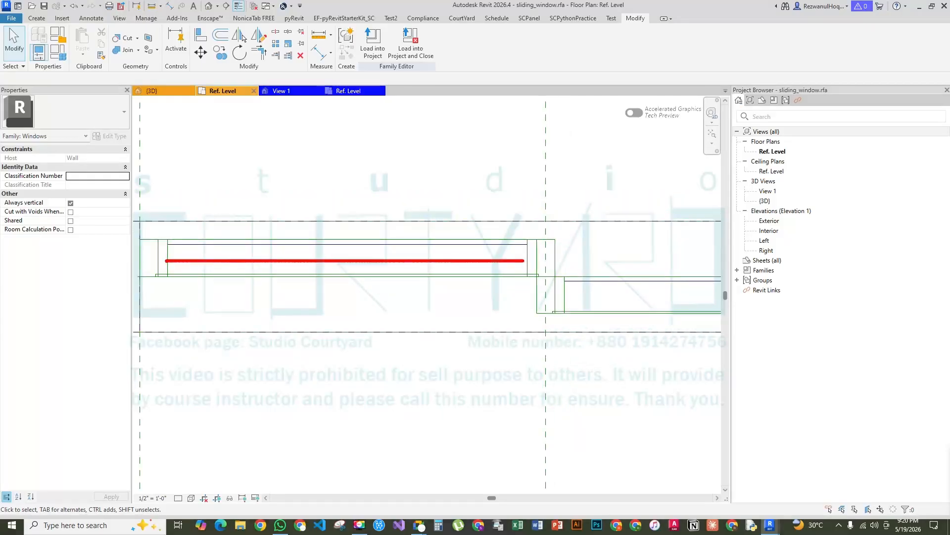
scroll(361, 266, down, 3)
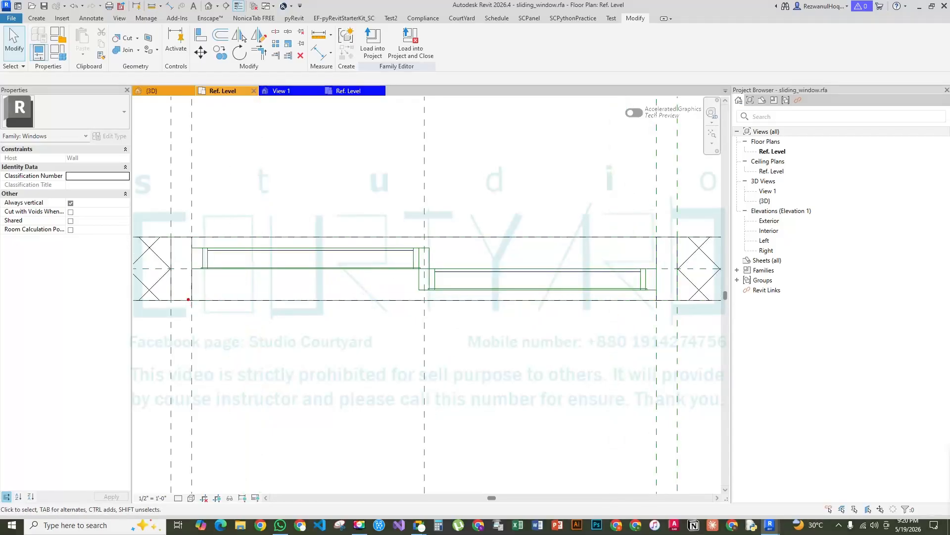
drag(189, 295, 650, 297)
Close the sliding panel's 3D view and save the panel family from its Ref. Level plan, replacing the existing file
click(317, 96)
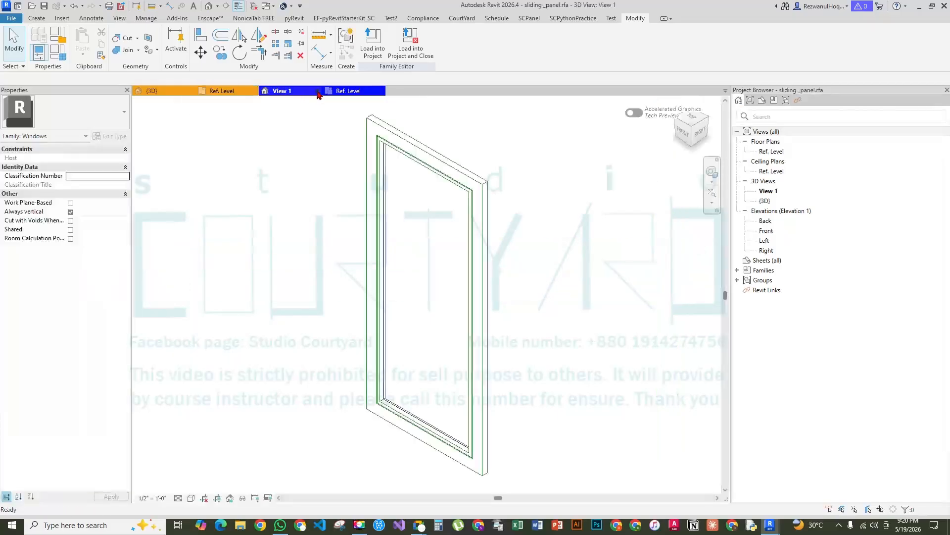
click(317, 92)
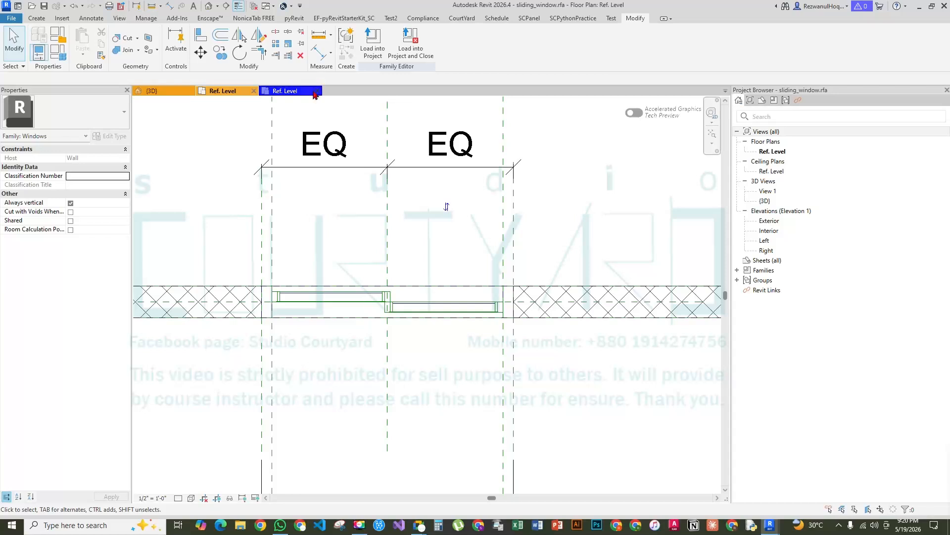
click(297, 91)
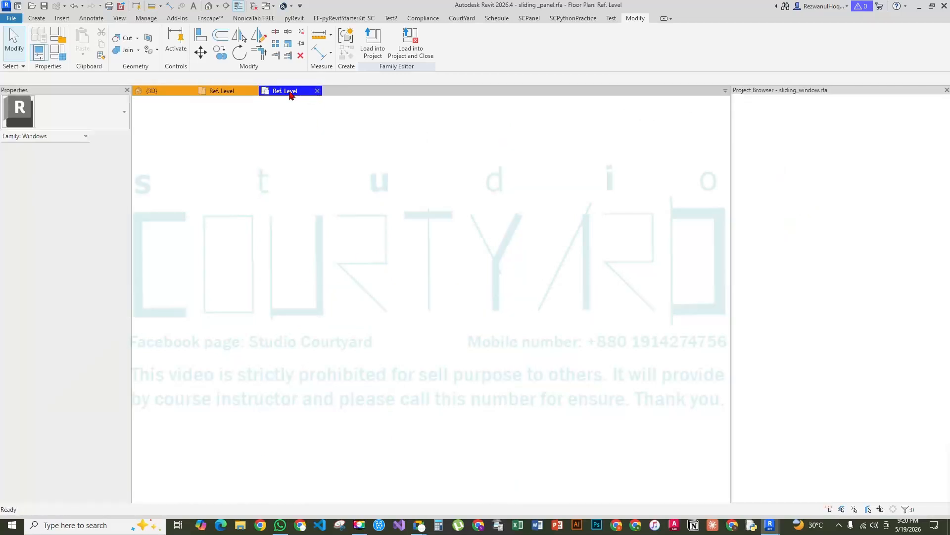
scroll(405, 370, down, 2)
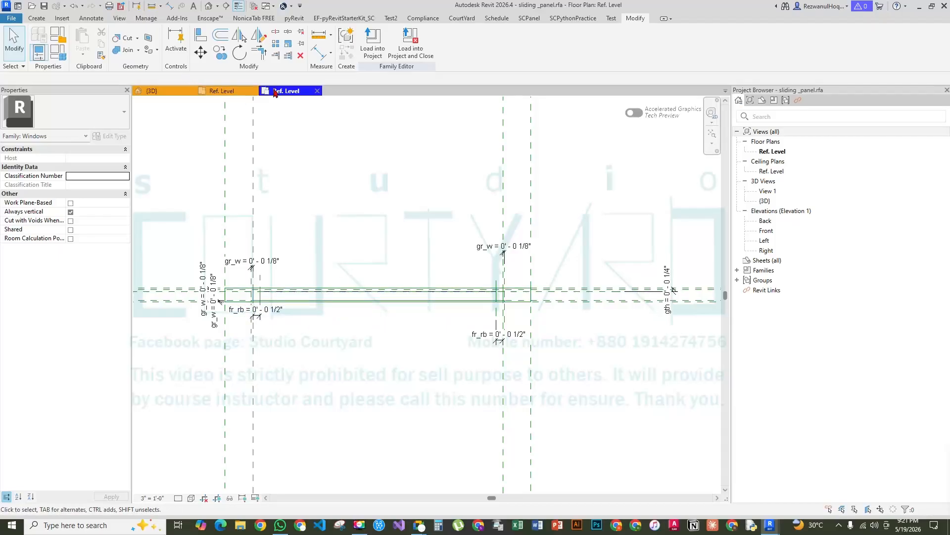
key(ctrl+s)
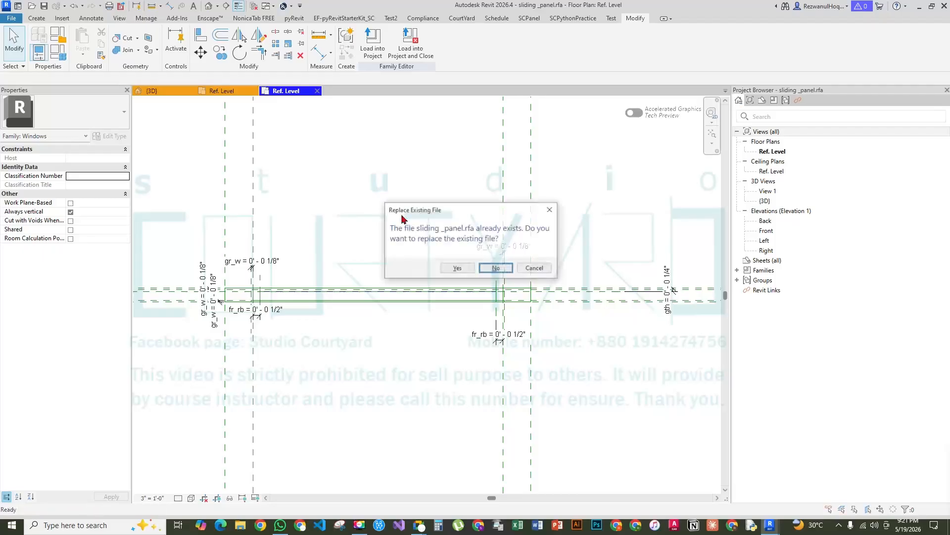
click(458, 268)
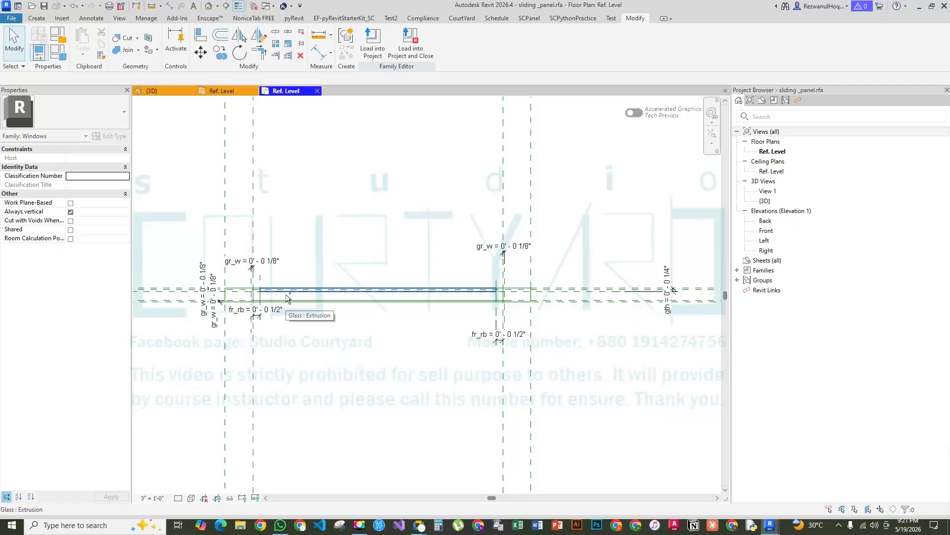
Open the sliding panel's Front and Left elevations and examine the frame depth beside the glass below the top frame member
scroll(435, 290, down, 2)
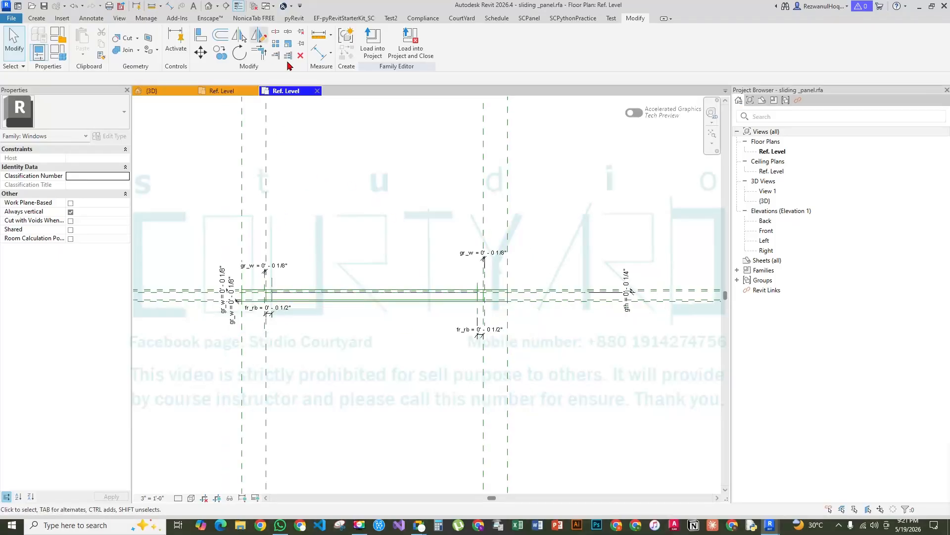
scroll(440, 320, down, 3)
double_click(767, 231)
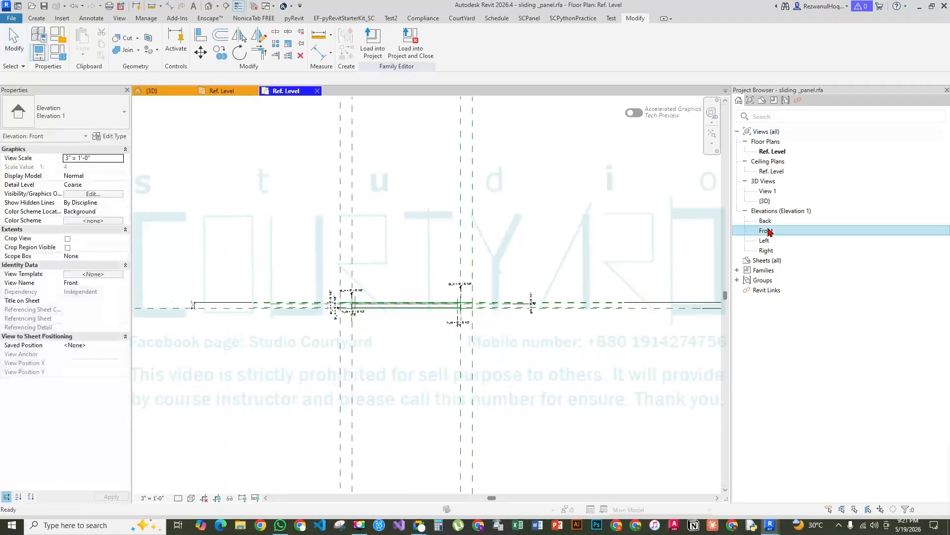
double_click(764, 241)
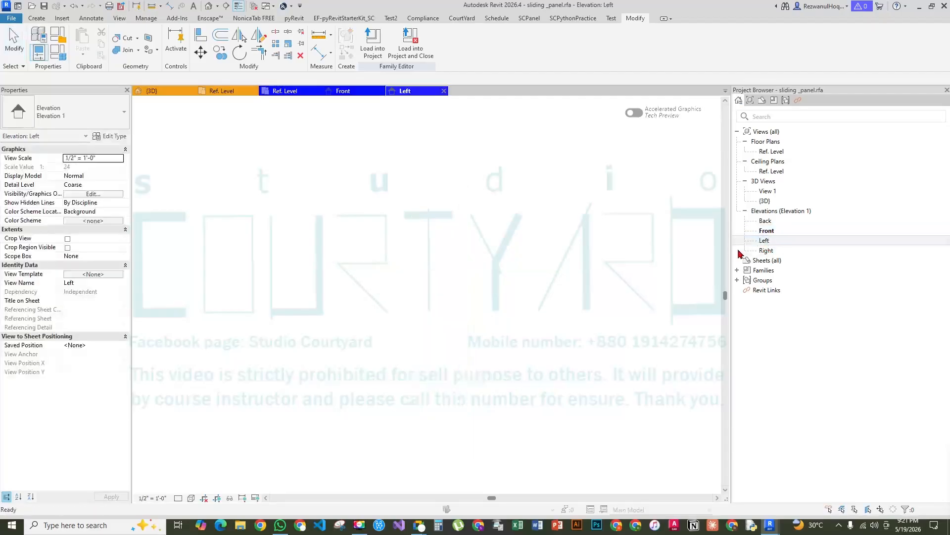
scroll(346, 204, up, 2)
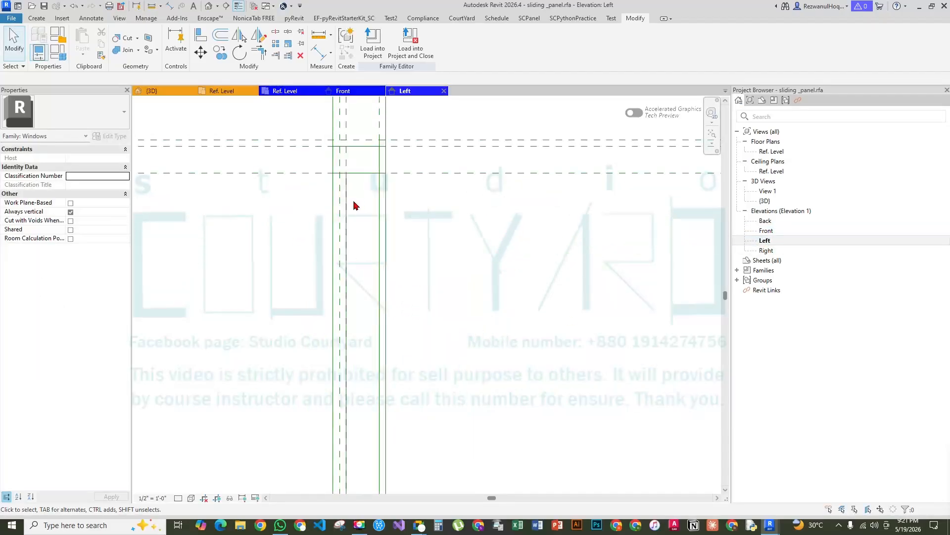
mouse_move(345, 203)
mouse_down()
mouse_move(390, 202)
mouse_move(385, 217)
mouse_move(348, 217)
mouse_up()
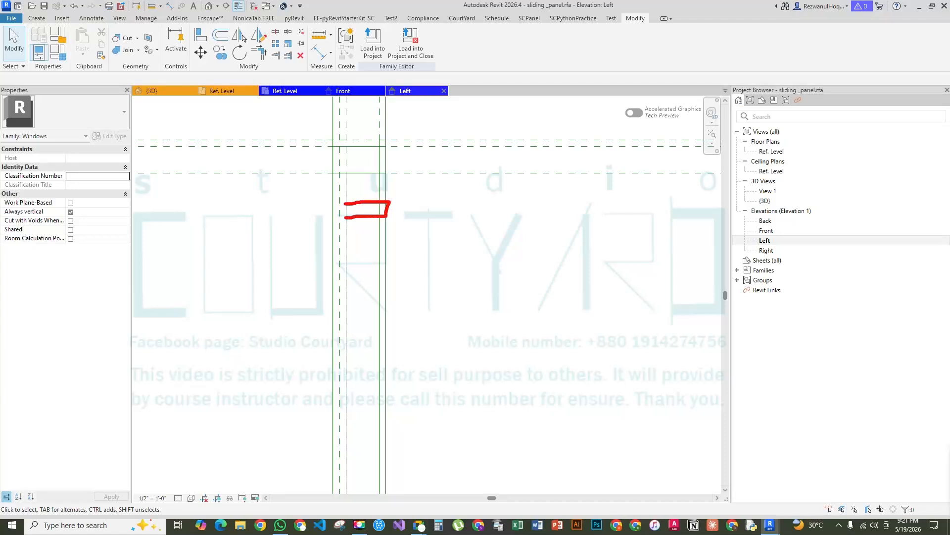
mouse_move(346, 253)
mouse_down()
mouse_move(366, 246)
mouse_move(387, 257)
mouse_up()
mouse_move(384, 270)
mouse_down()
mouse_move(343, 274)
mouse_move(352, 277)
mouse_up()
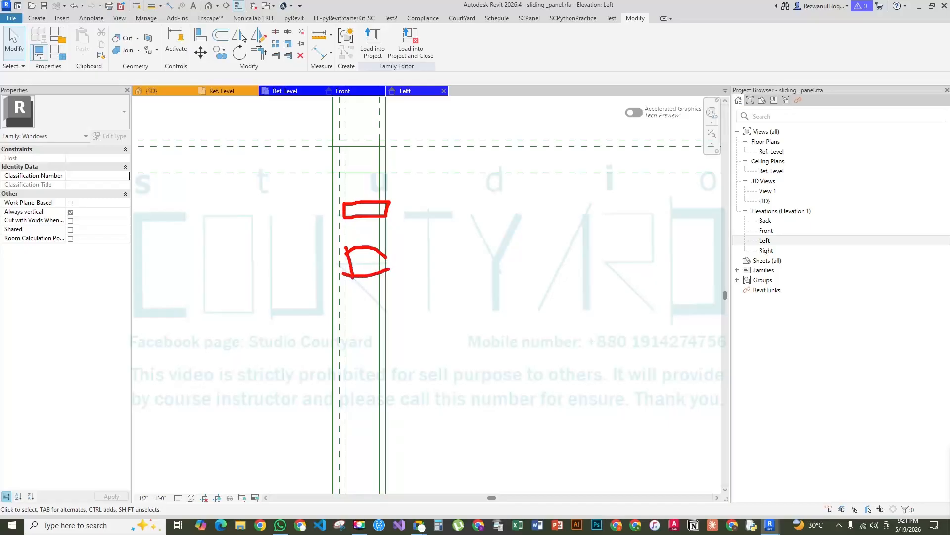
key(Escape)
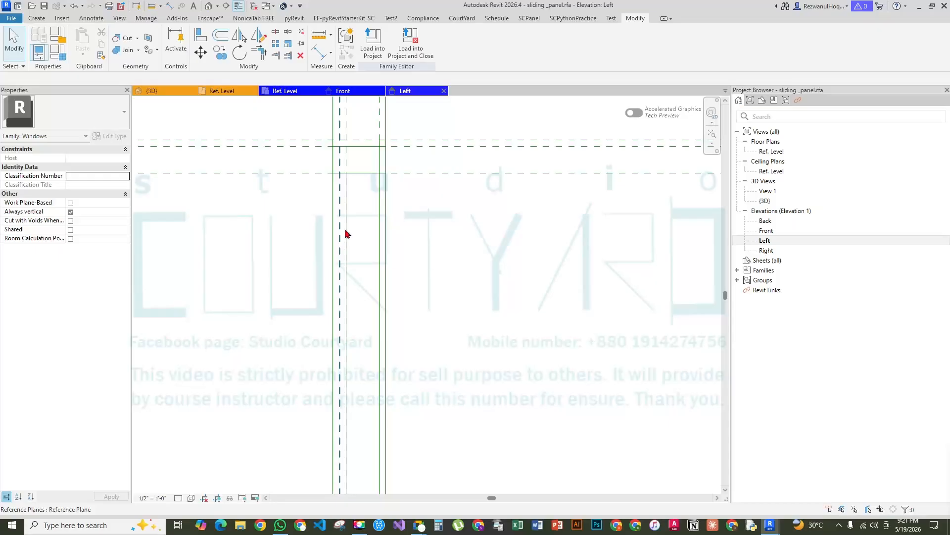
Create a new family from the English-Imperial Profile.rft template
scroll(347, 234, up, 2)
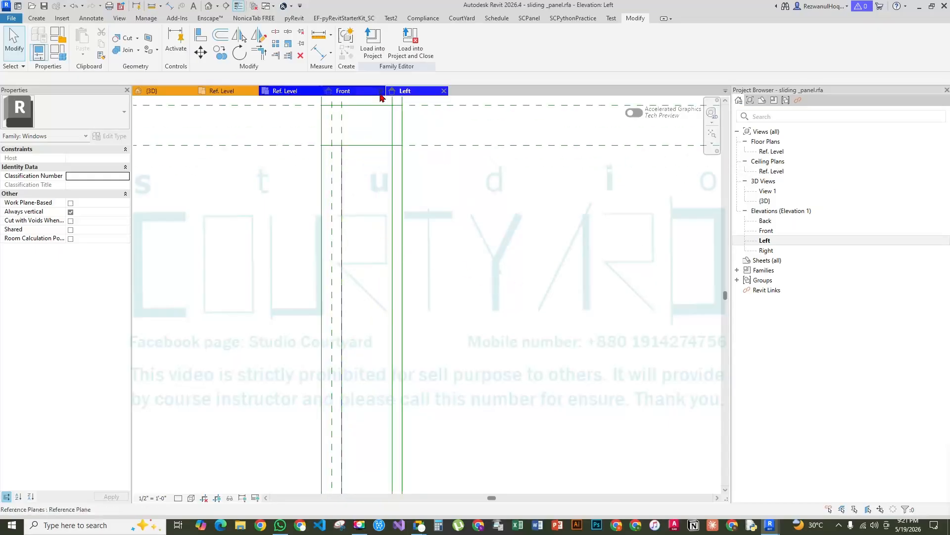
click(286, 90)
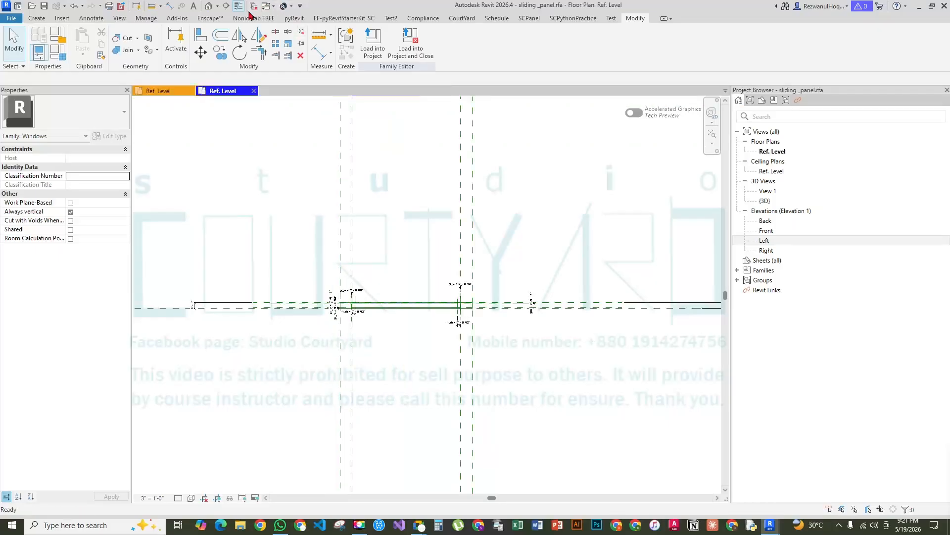
click(9, 19)
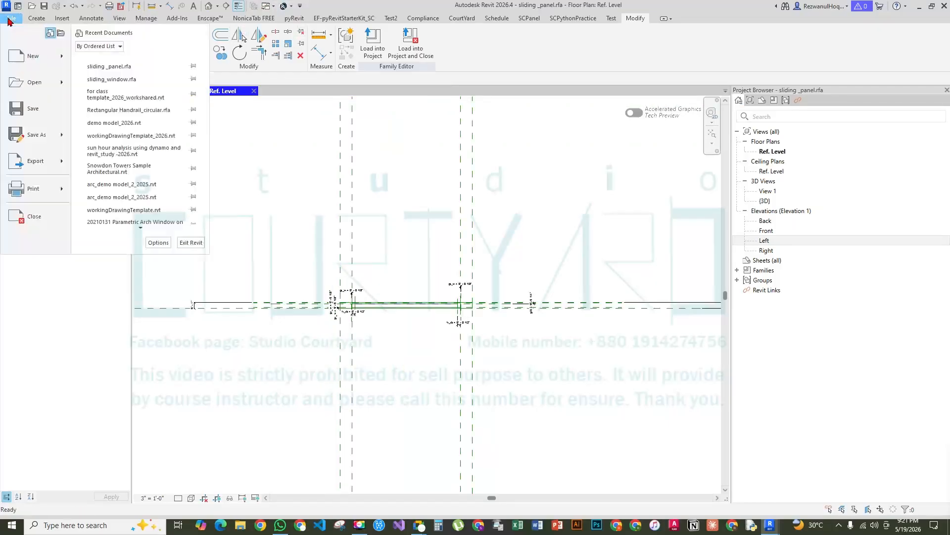
mouse_move(33, 56)
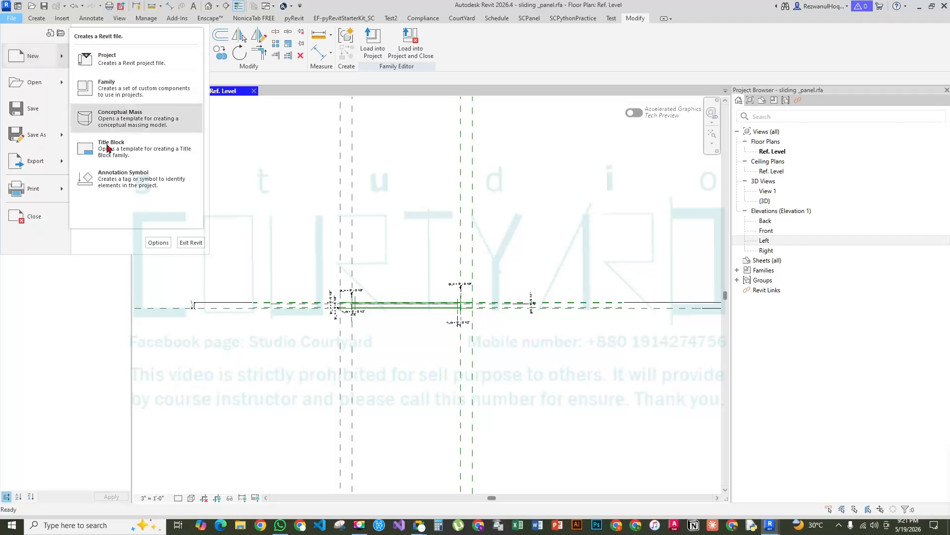
click(113, 89)
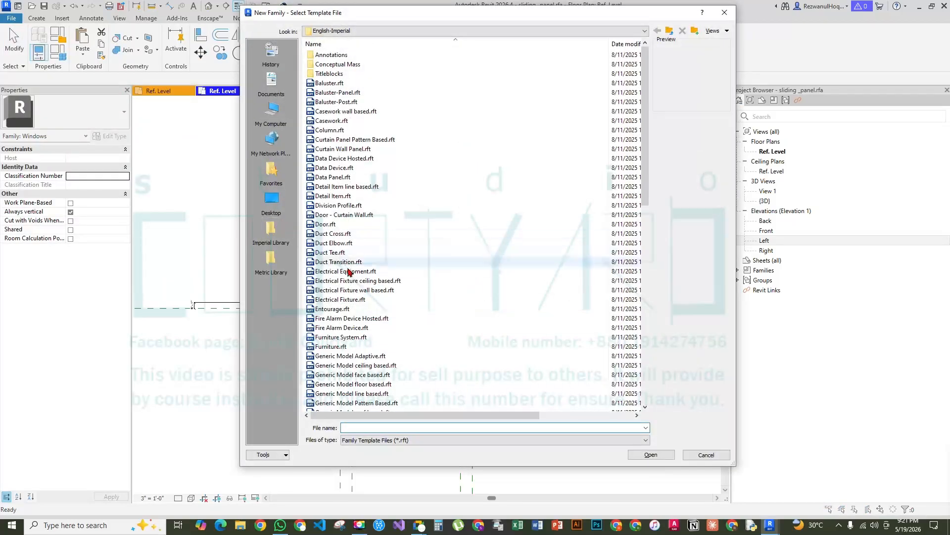
click(345, 270)
key(p)
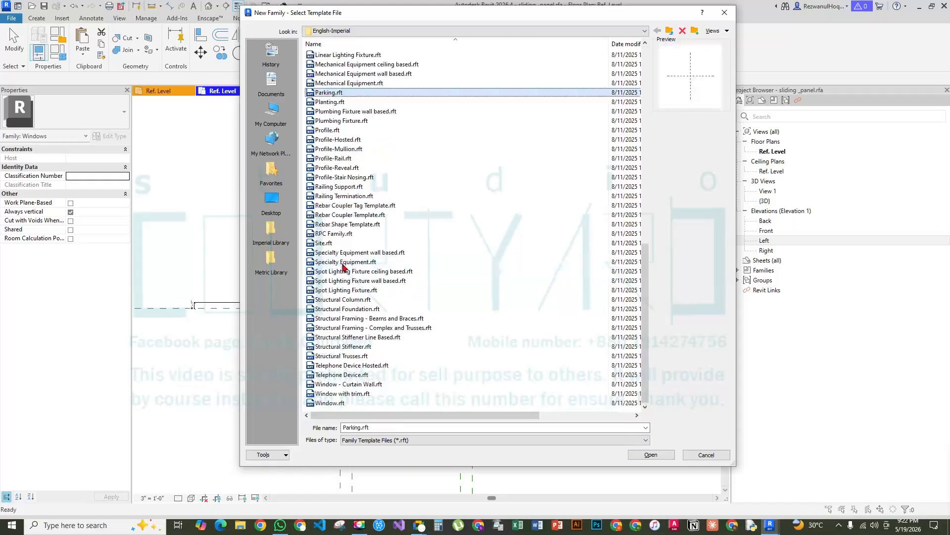
click(329, 130)
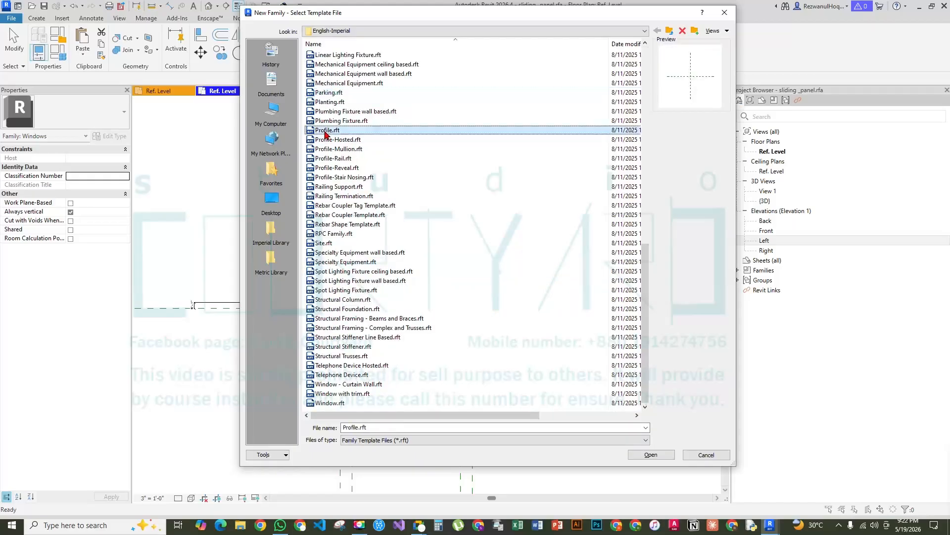
click(633, 452)
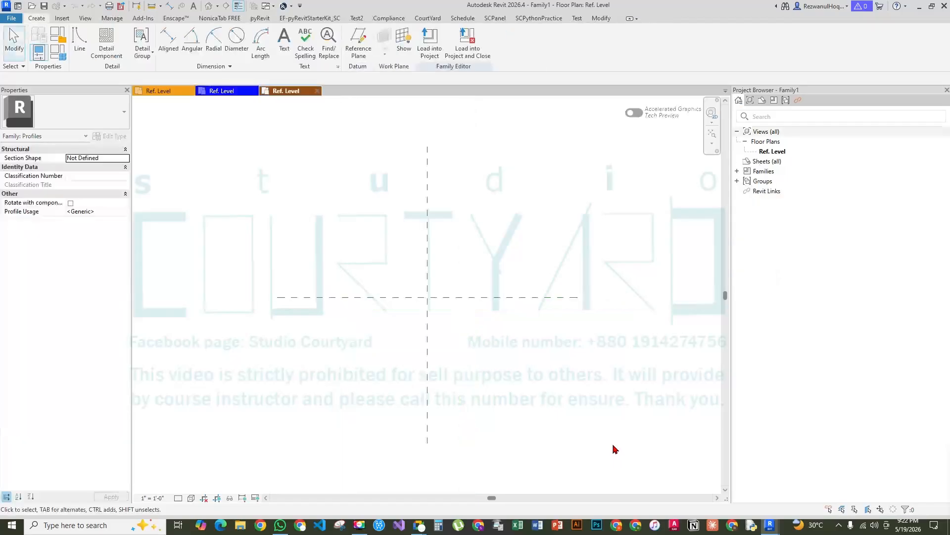
Draw a short vertical reference plane about 0.1 inch left of the vertical centre plane, crossing the horizontal plane
scroll(435, 295, up, 3)
scroll(395, 297, up, 2)
scroll(385, 352, up, 2)
scroll(287, 297, down, 1)
key(r)
key(p)
scroll(261, 198, down, 4)
click(261, 340)
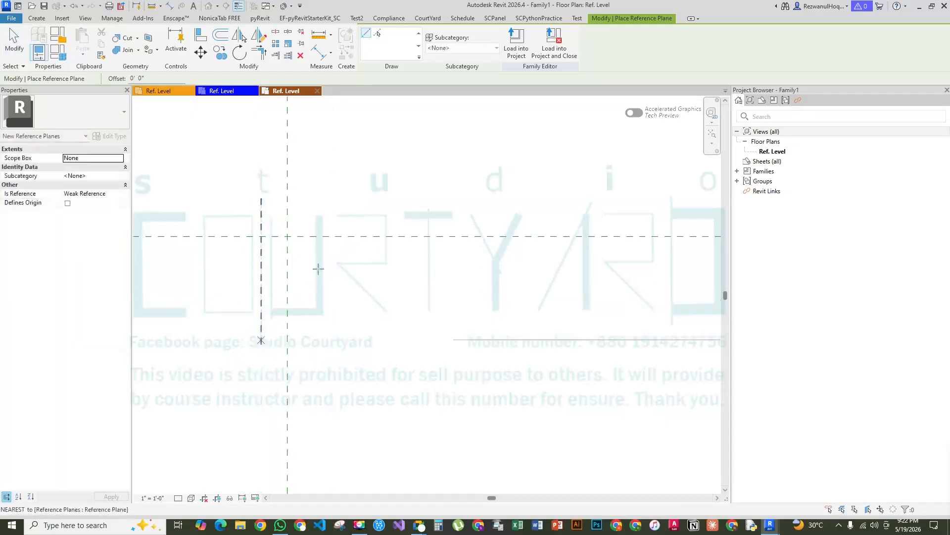
click(315, 193)
click(321, 375)
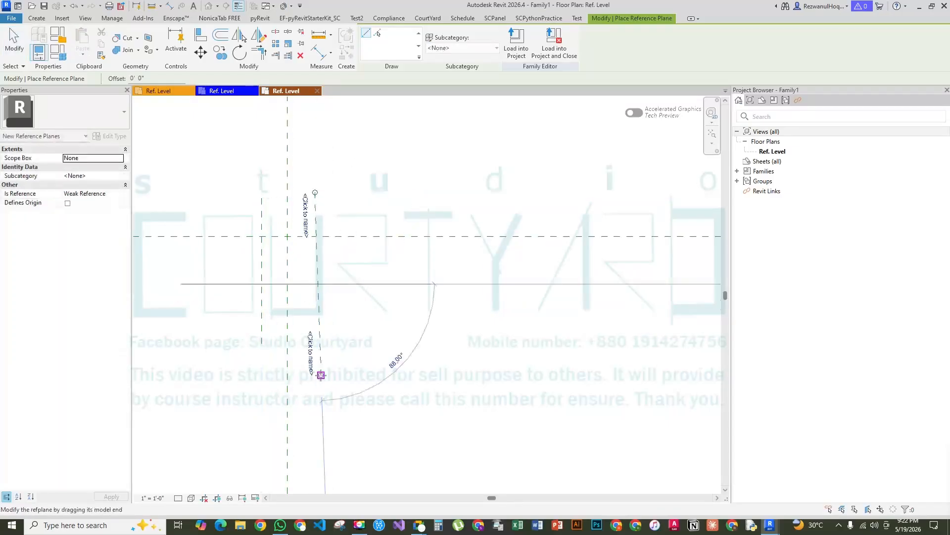
key(ctrl+z)
key(Escape)
Mirror the short vertical reference plane about the vertical centre plane
click(261, 223)
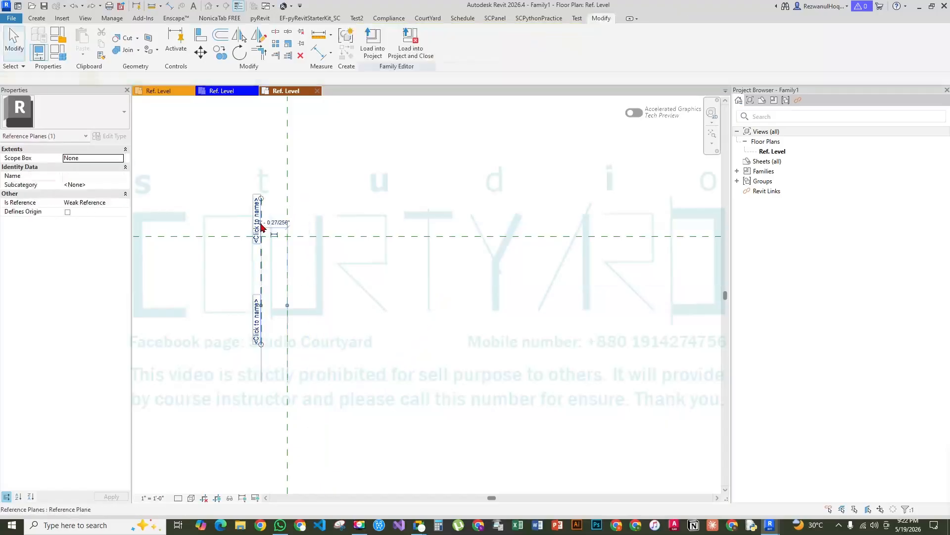
key(m)
key(m)
click(290, 224)
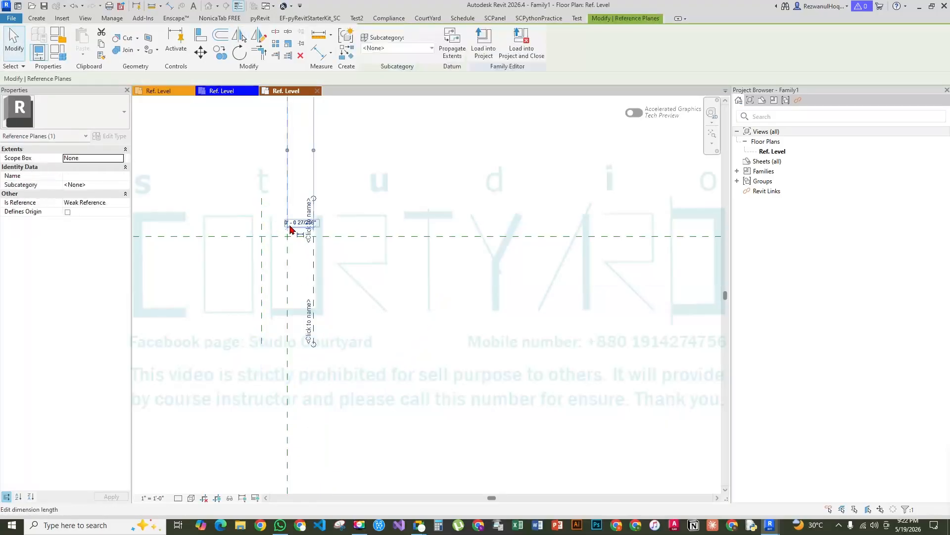
key(Escape)
Dimension the two short vertical planes together with the centre plane and set an equality (EQ) constraint on the dimension
key(d)
key(i)
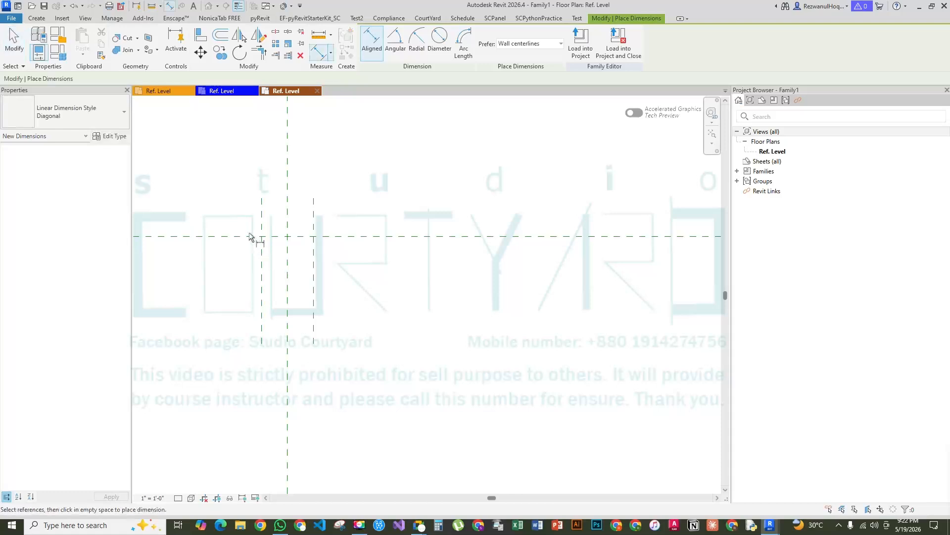
click(262, 226)
click(313, 275)
scroll(315, 368, down, 7)
click(346, 276)
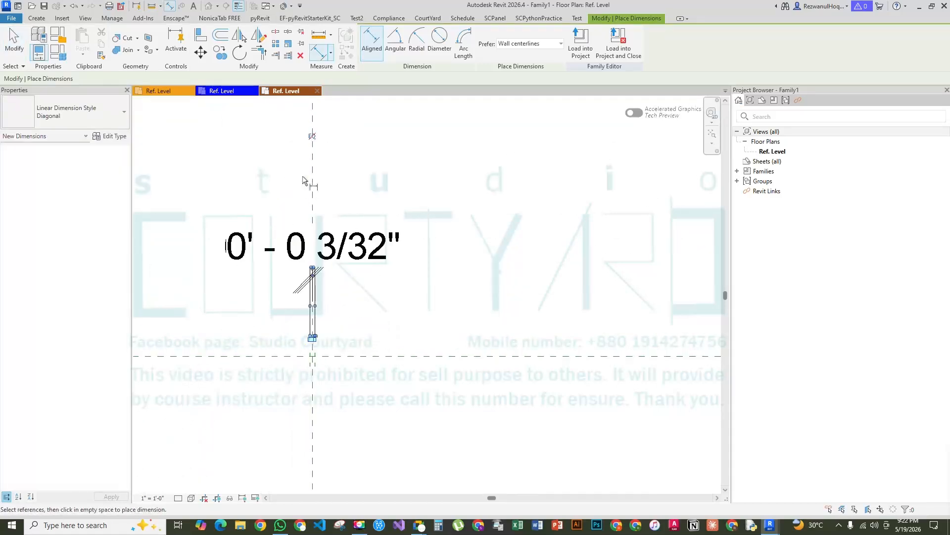
click(312, 135)
scroll(314, 361, up, 6)
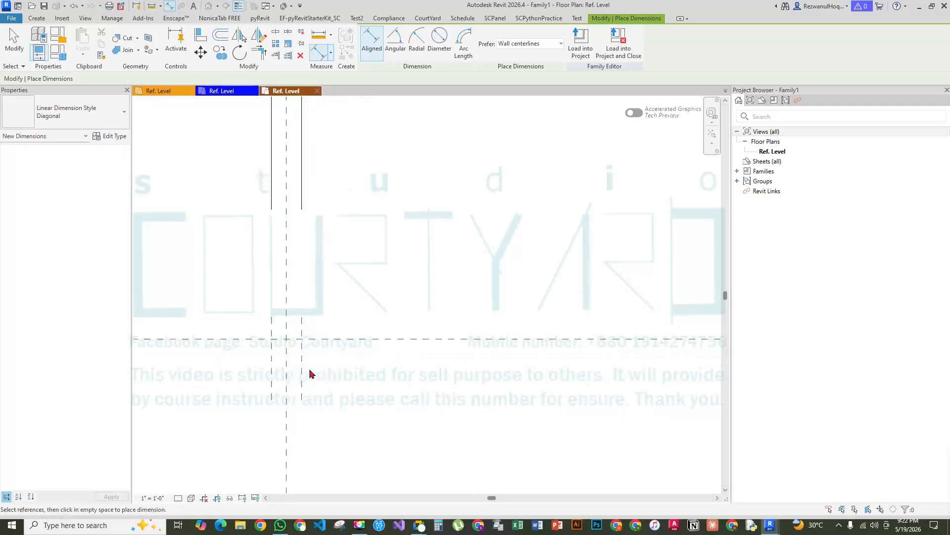
key(Escape)
key(Escape)
Add an overall aligned dimension between the two outer vertical reference planes, placed above the EQ dimension
click(302, 374)
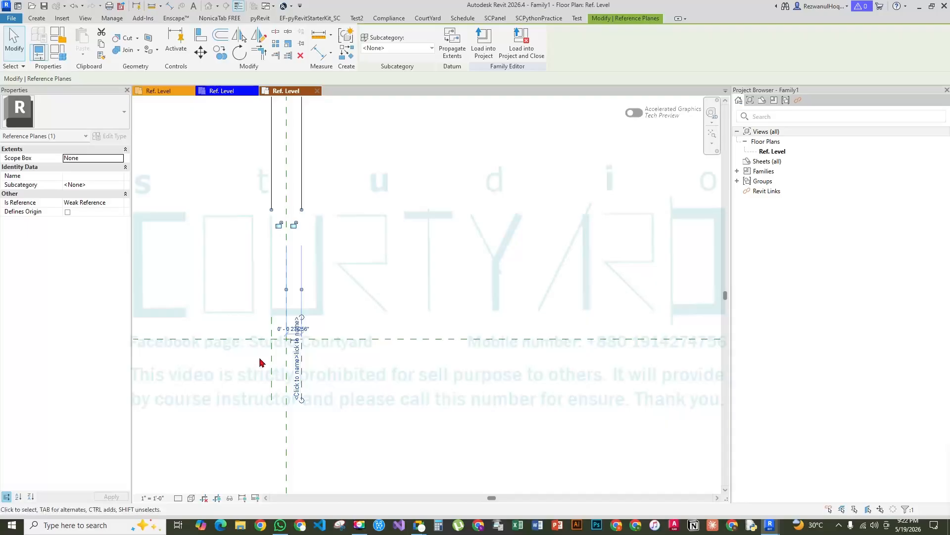
key(Escape)
key(d)
key(i)
click(273, 368)
click(302, 357)
scroll(312, 399, down, 6)
click(332, 269)
key(Escape)
Try to label the overall width dimension with a new family parameter
click(326, 246)
click(465, 42)
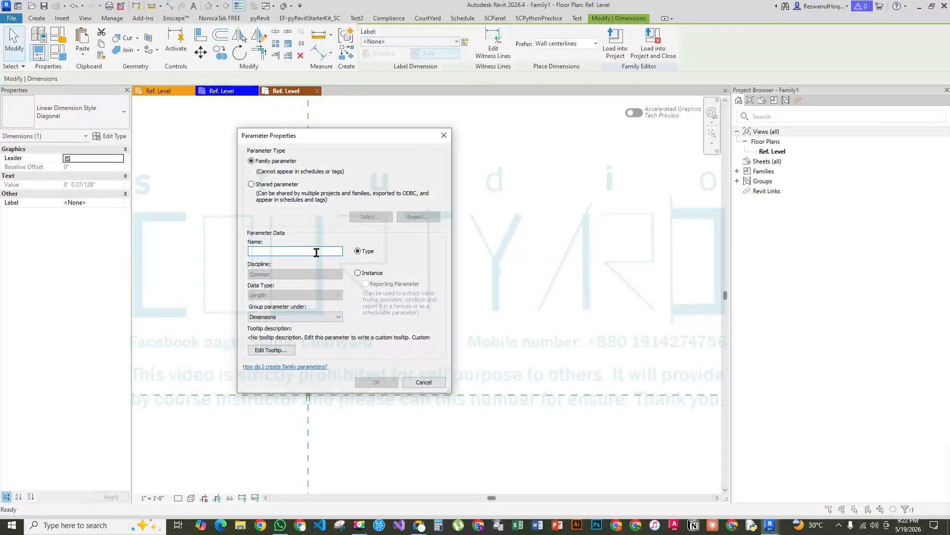
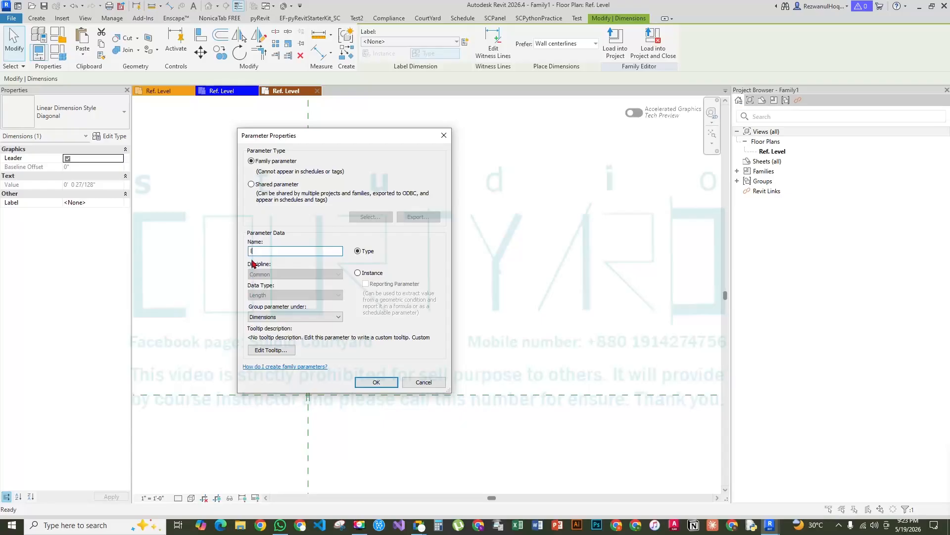
key(Escape)
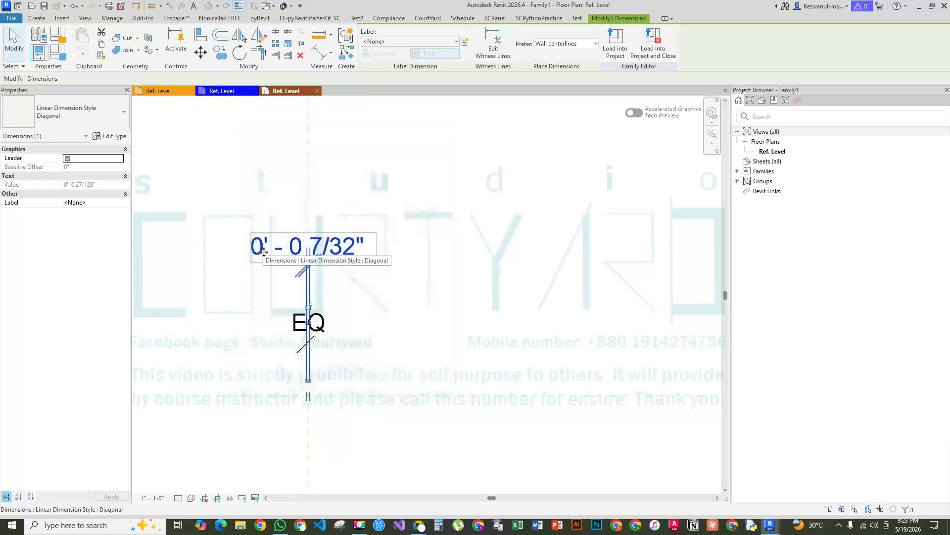
click(342, 311)
scroll(342, 311, down, 3)
scroll(341, 303, up, 2)
Switch to File Explorer, restore its window from full size and move it out of the modelling area
click(241, 525)
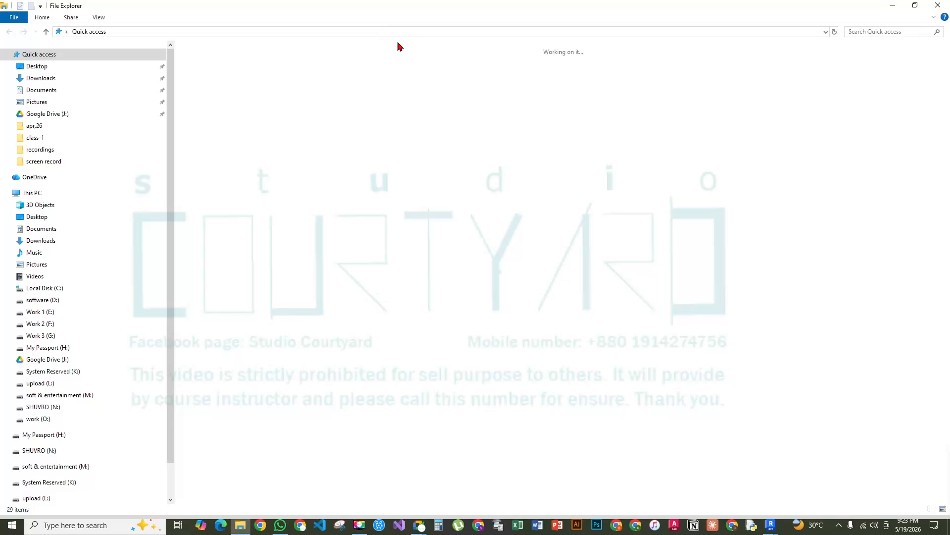
click(915, 5)
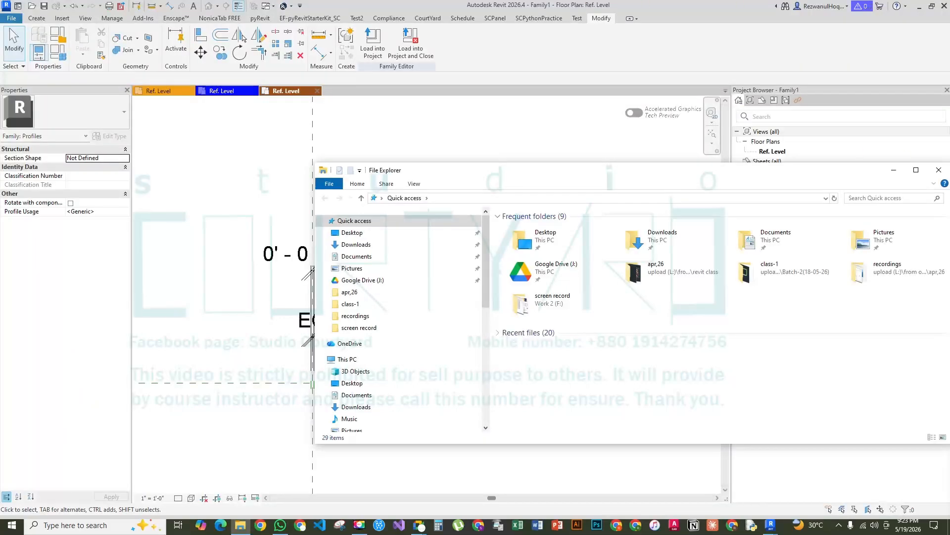
drag(669, 176, 949, 247)
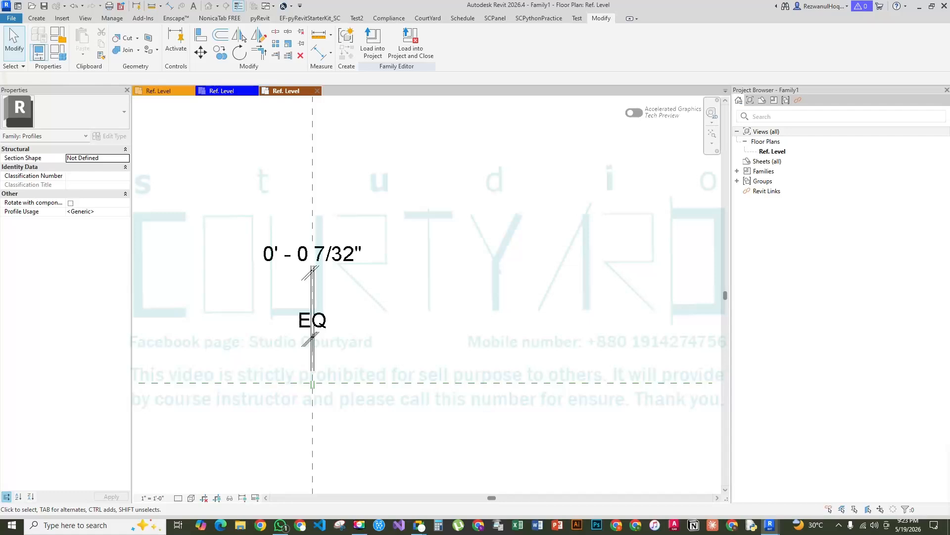
middle_drag(378, 335, 420, 295)
scroll(365, 340, up, 4)
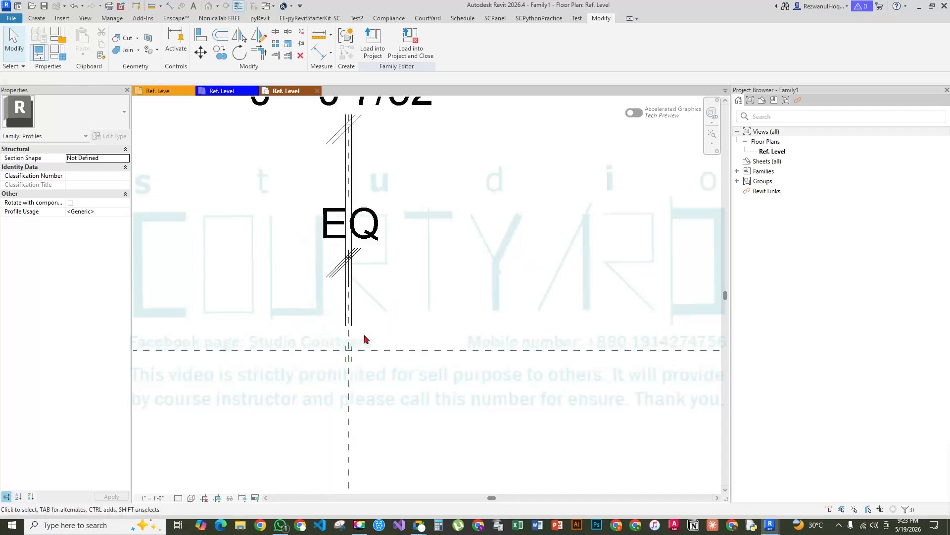
scroll(473, 256, down, 3)
scroll(414, 308, up, 5)
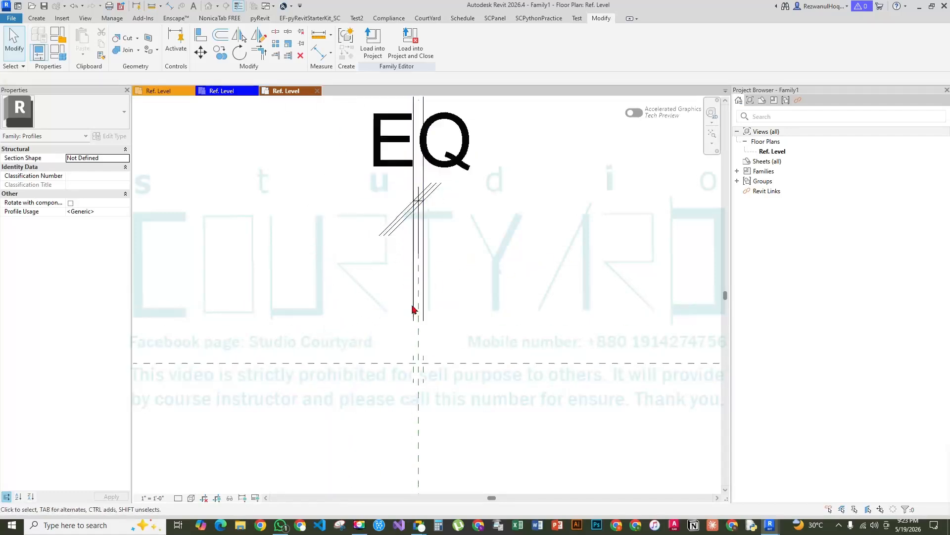
key(d)
key(i)
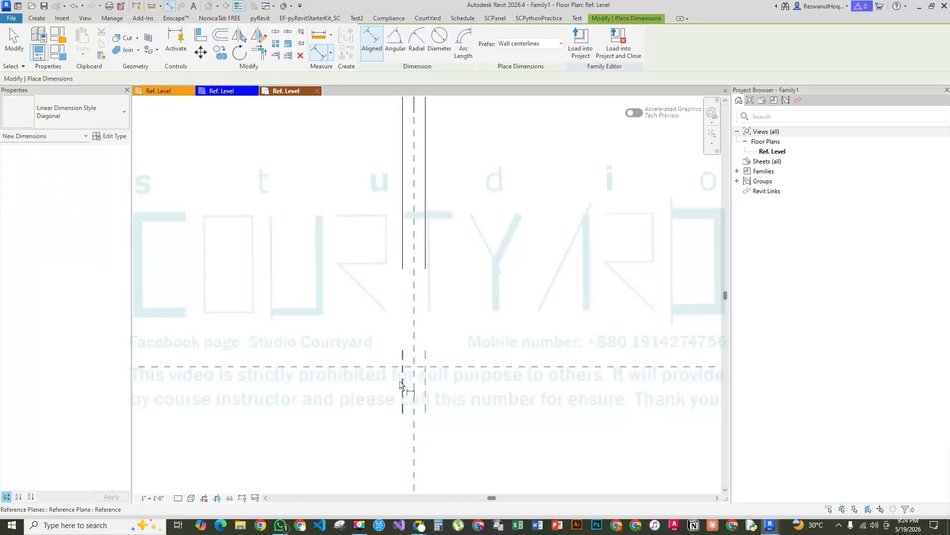
click(424, 366)
scroll(425, 391, down, 5)
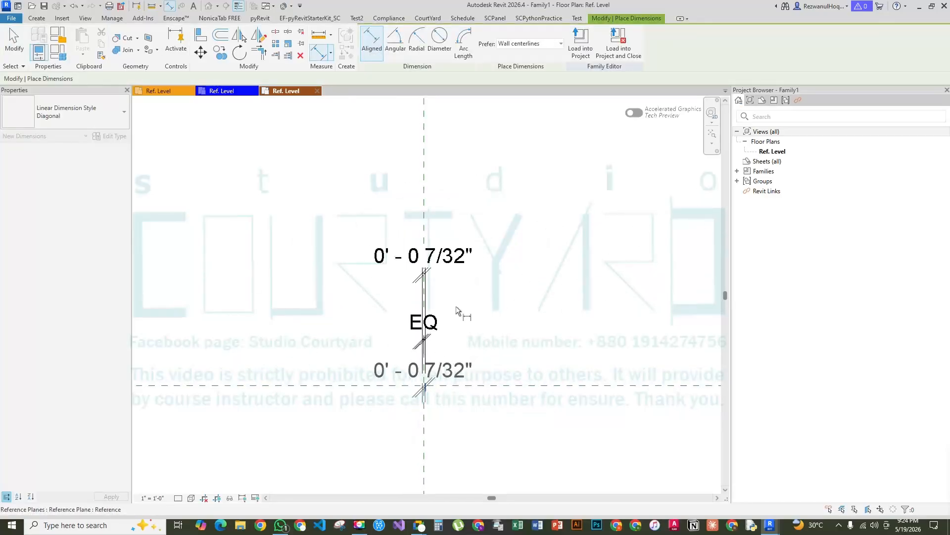
key(Escape)
key(Escape)
Label the overall width dimension with a new type family parameter named pr_lv_dp
scroll(438, 304, up, 3)
scroll(438, 304, down, 3)
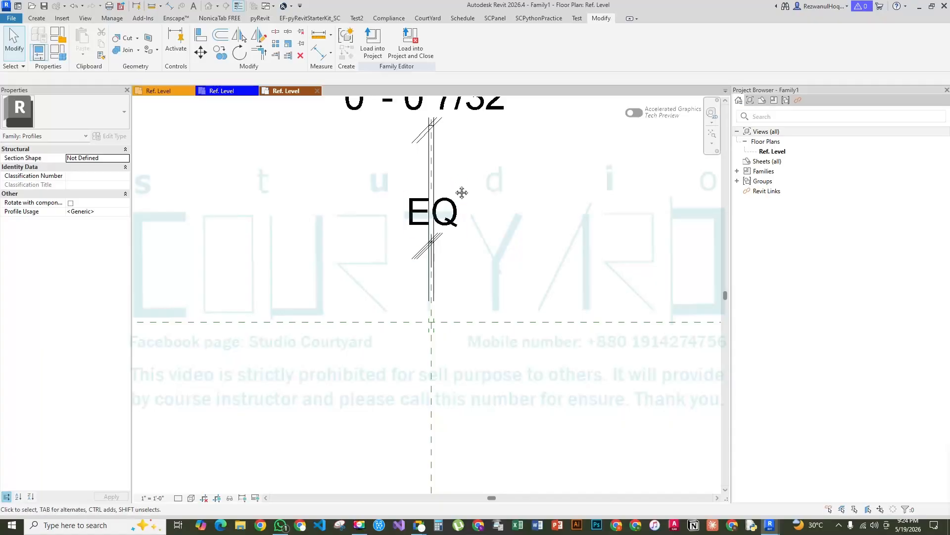
scroll(456, 187, up, 2)
click(471, 270)
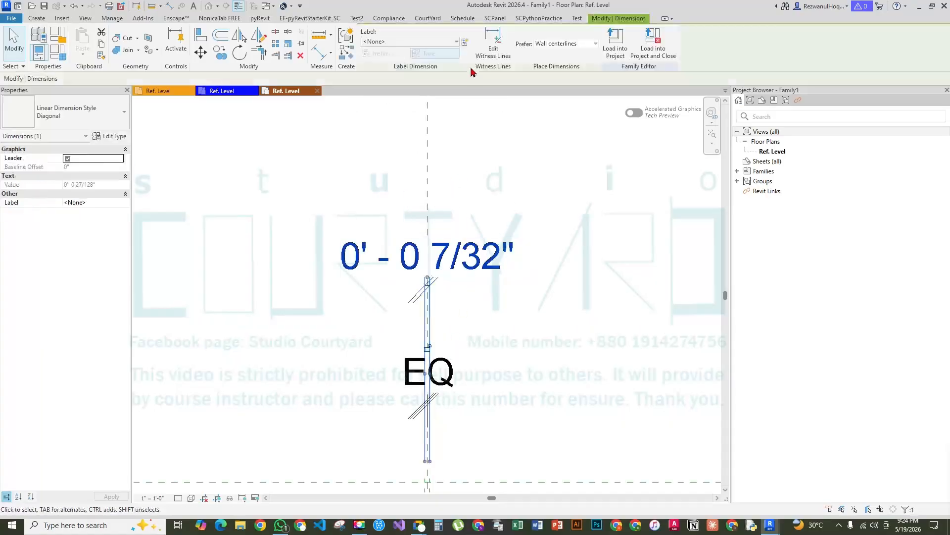
click(464, 42)
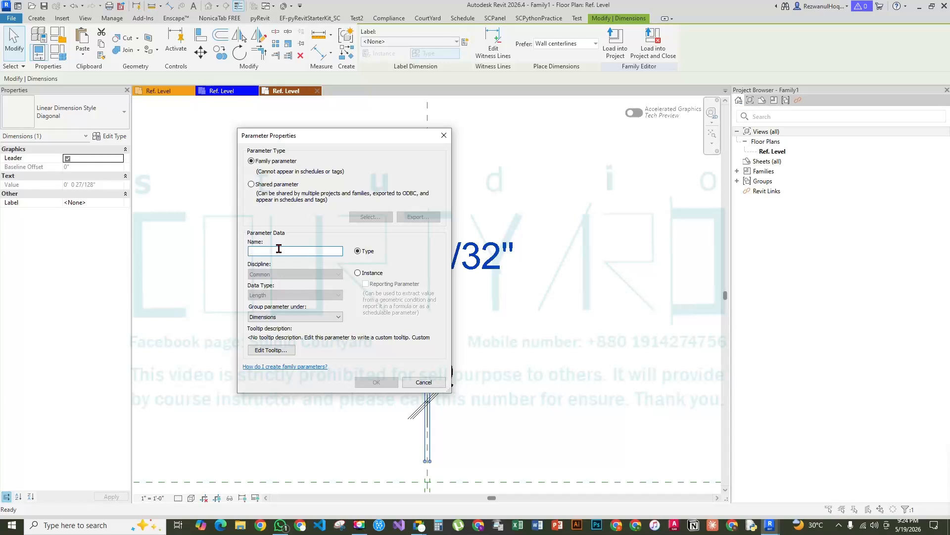
text(pr)
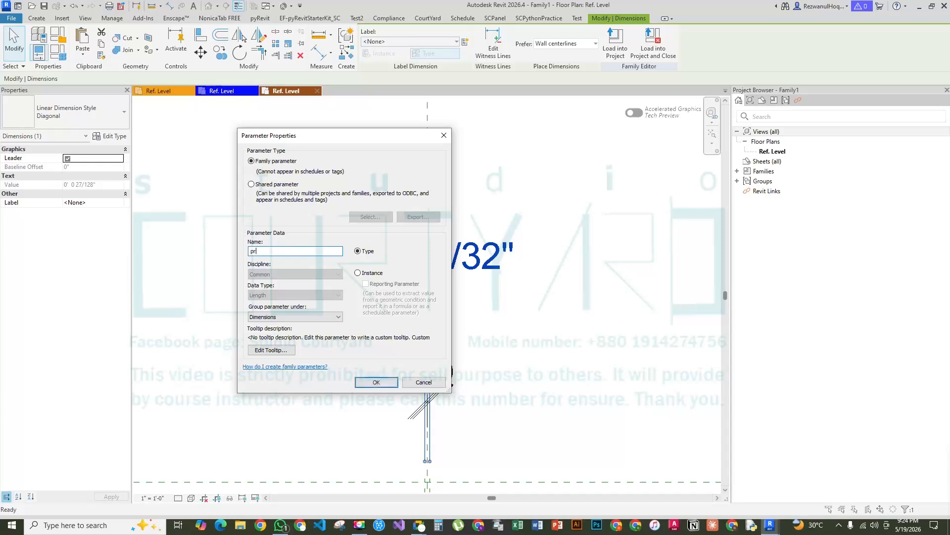
text(_lv)
text(d)
drag(288, 254, 214, 249)
click(376, 382)
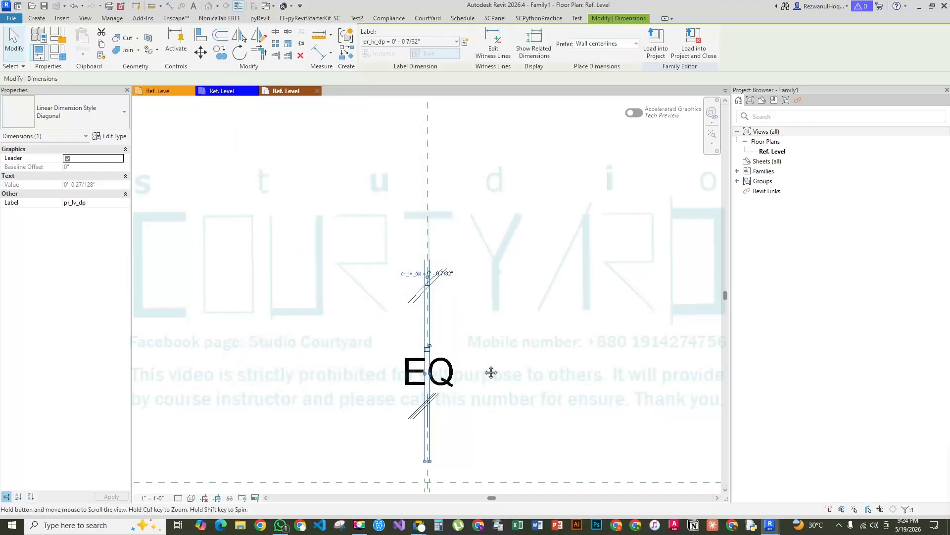
Set the pr_lv_dp dimension to 2 feet
middle_drag(491, 372, 450, 331)
click(414, 233)
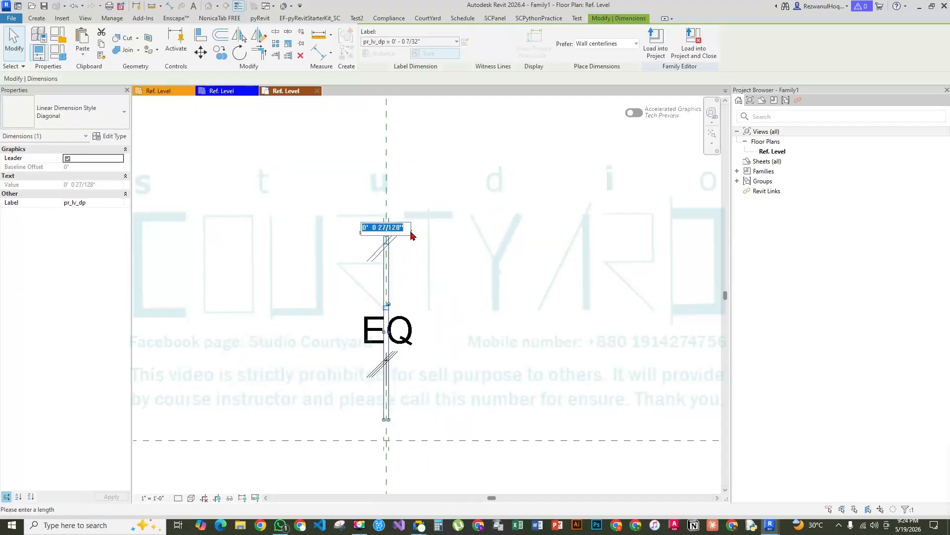
text(2)
key(Return)
scroll(418, 277, down, 2)
scroll(426, 278, up, 2)
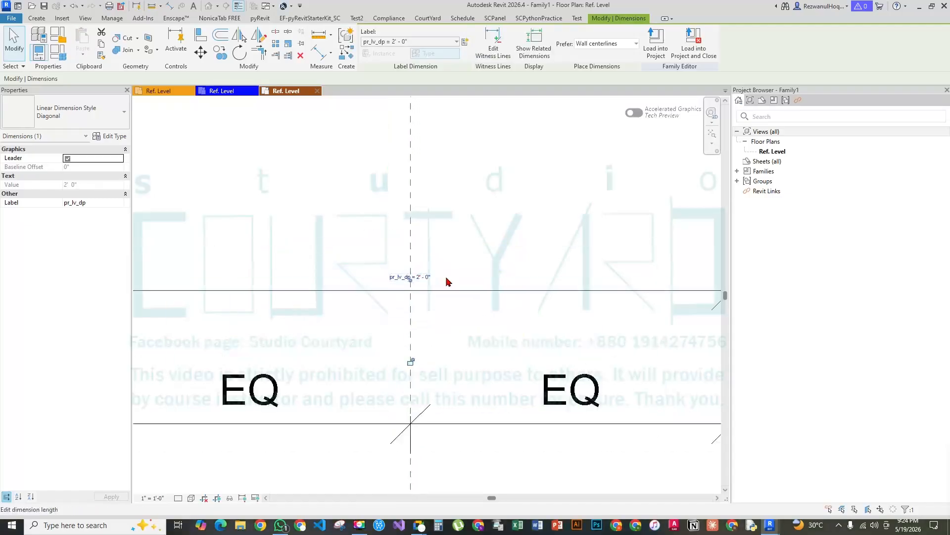
Set the pr_lv_dp dimension to 2" and deselect it
click(424, 278)
text(2)
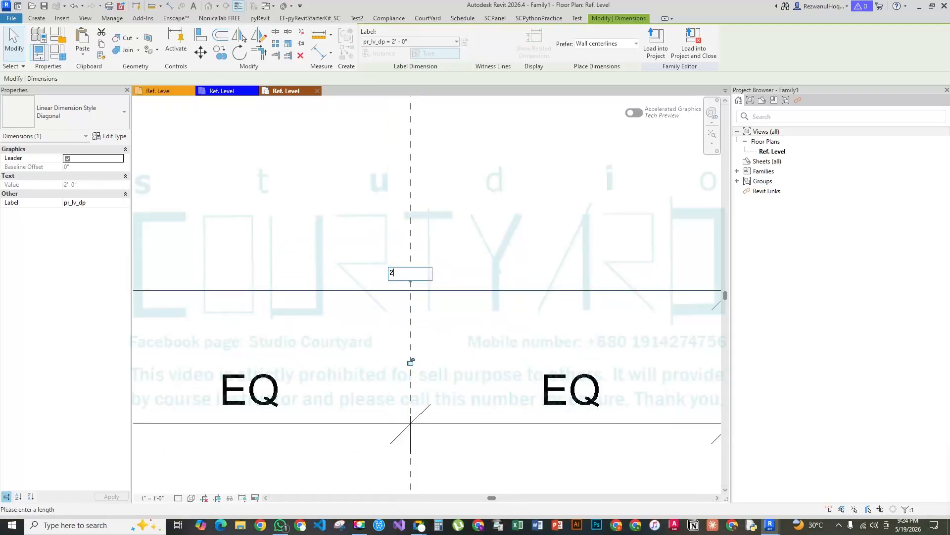
text(")
key(Return)
scroll(431, 344, up, 4)
key(Escape)
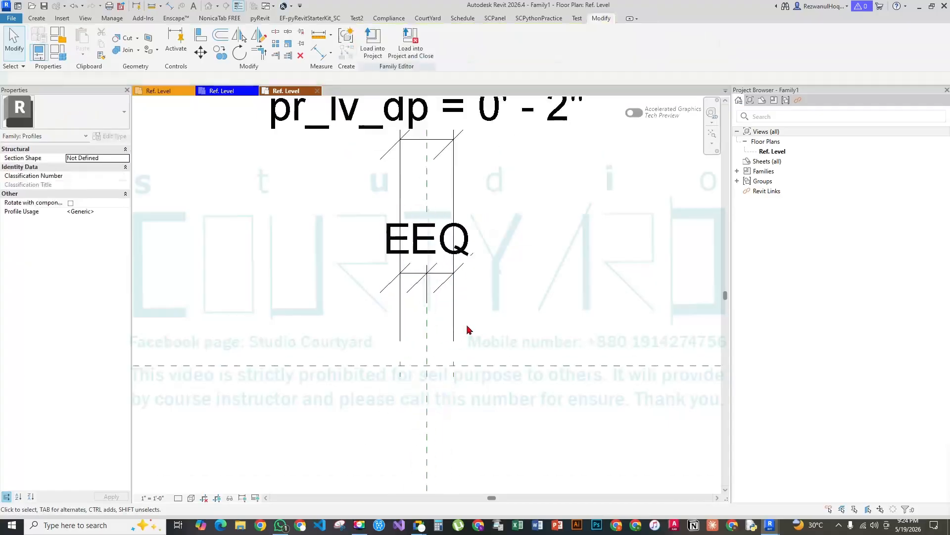
Draw two horizontal reference planes across the vertical ones, one just above and one just below the horizontal centre plane
scroll(399, 364, up, 5)
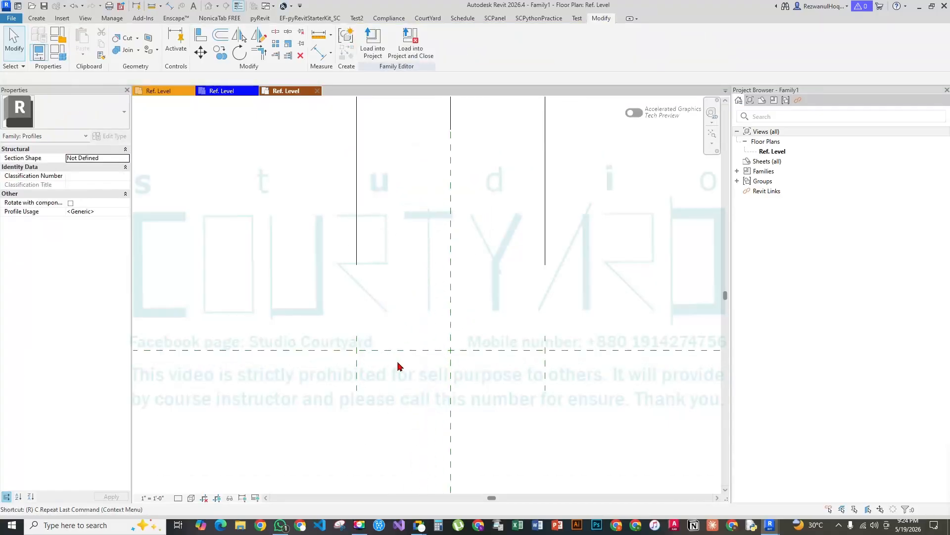
key(r)
key(p)
scroll(398, 362, up, 3)
click(209, 311)
scroll(209, 310, down, 3)
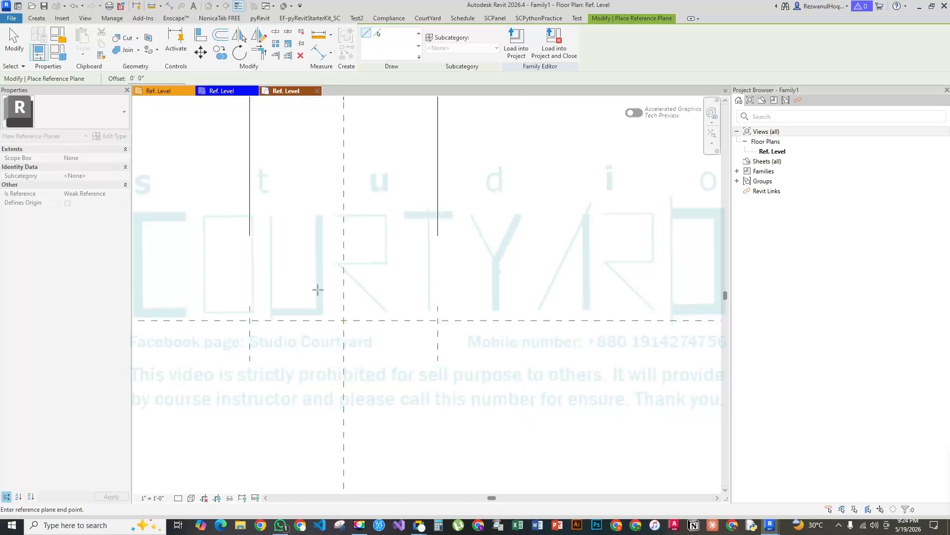
click(523, 311)
click(207, 333)
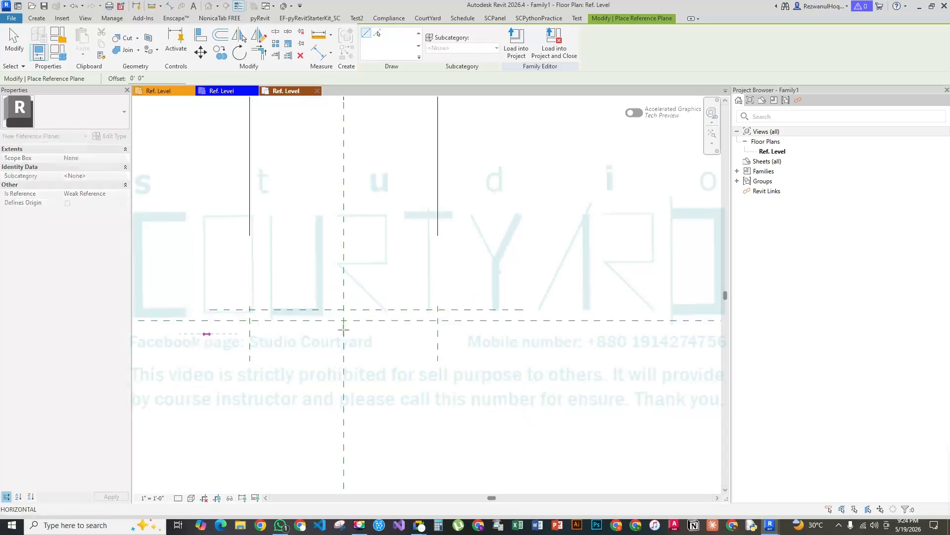
click(525, 333)
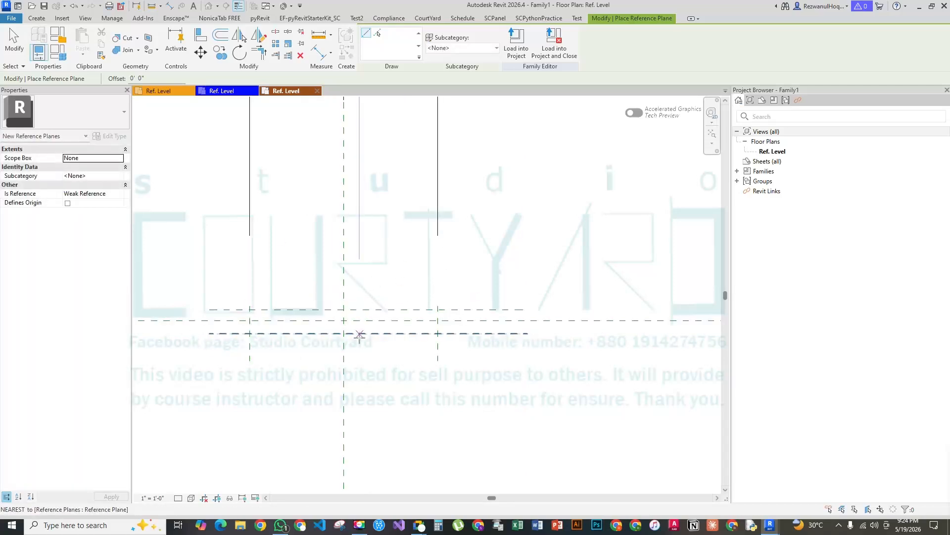
scroll(346, 325, up, 1)
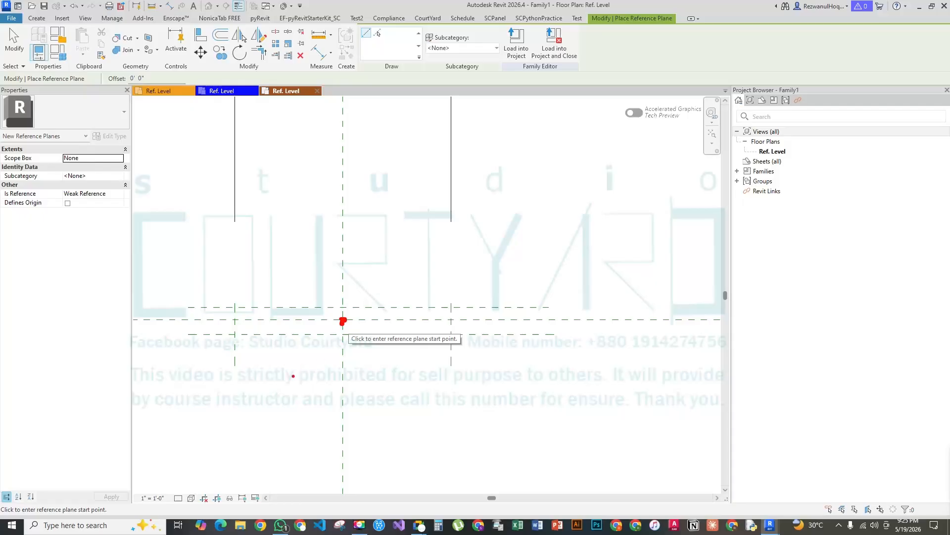
mouse_move(243, 379)
mouse_down()
mouse_move(425, 257)
mouse_move(437, 284)
mouse_move(234, 409)
mouse_move(238, 378)
mouse_up()
key(Escape)
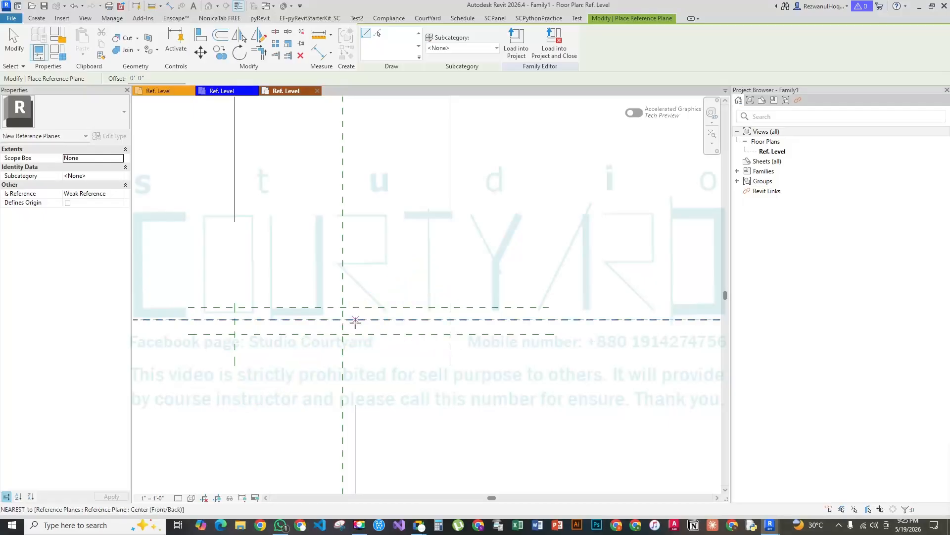
key(Escape)
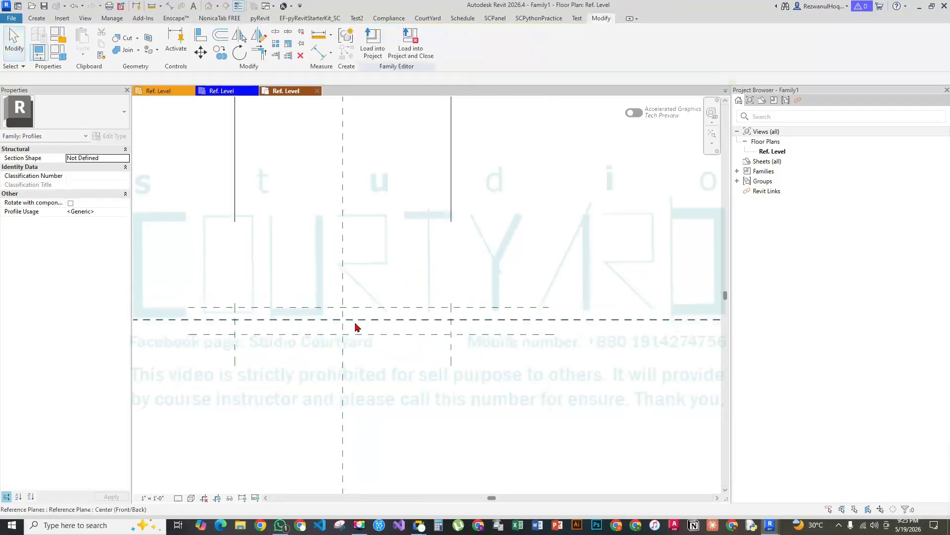
Dimension the three horizontal reference planes near their left ends and make the dimension segments equal
key(d)
key(i)
key(Escape)
click(273, 334)
scroll(273, 325, down, 6)
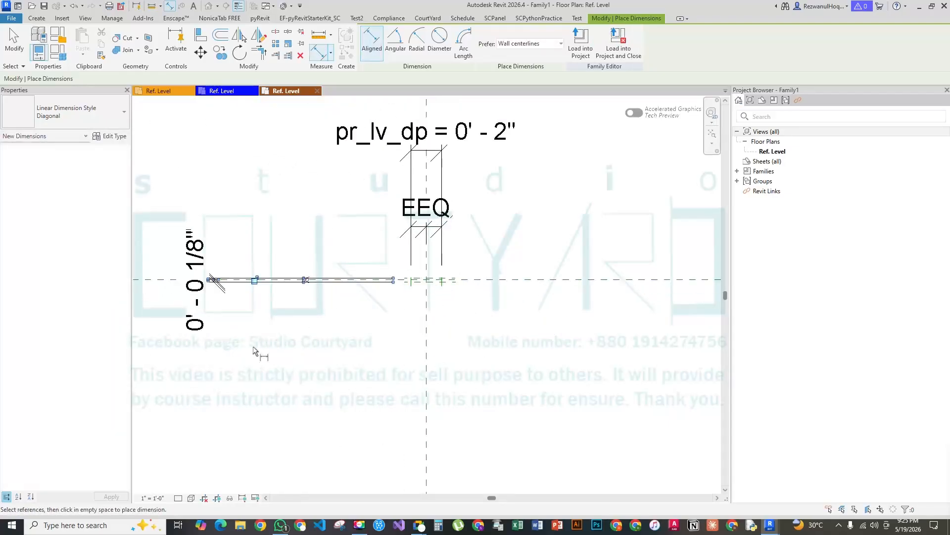
scroll(228, 336, up, 5)
scroll(225, 325, down, 3)
Place an overall dimension between the two outer horizontal reference planes near their right ends
middle_drag(471, 311, 260, 326)
click(449, 322)
click(449, 315)
scroll(440, 322, down, 4)
click(425, 337)
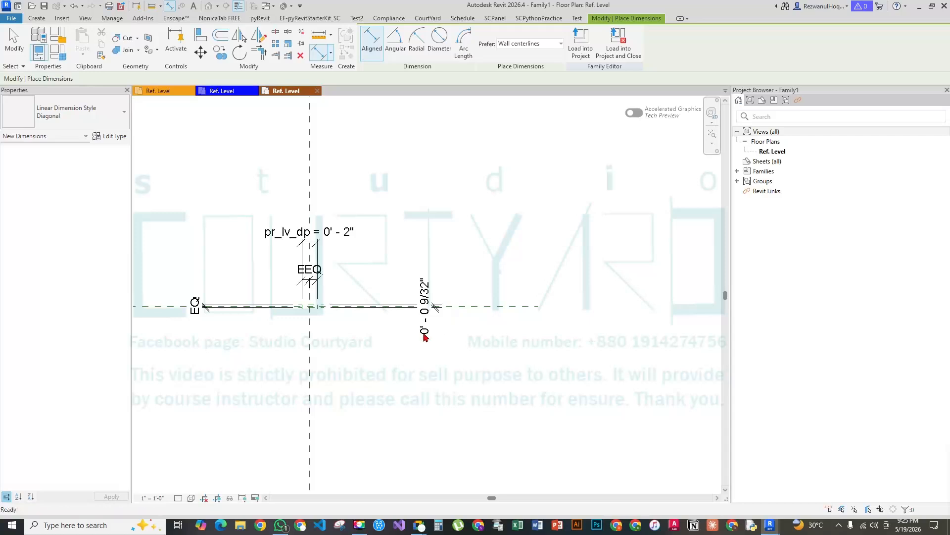
key(Escape)
Label the overall thickness dimension with a new type family parameter named pr_lv_th
click(465, 42)
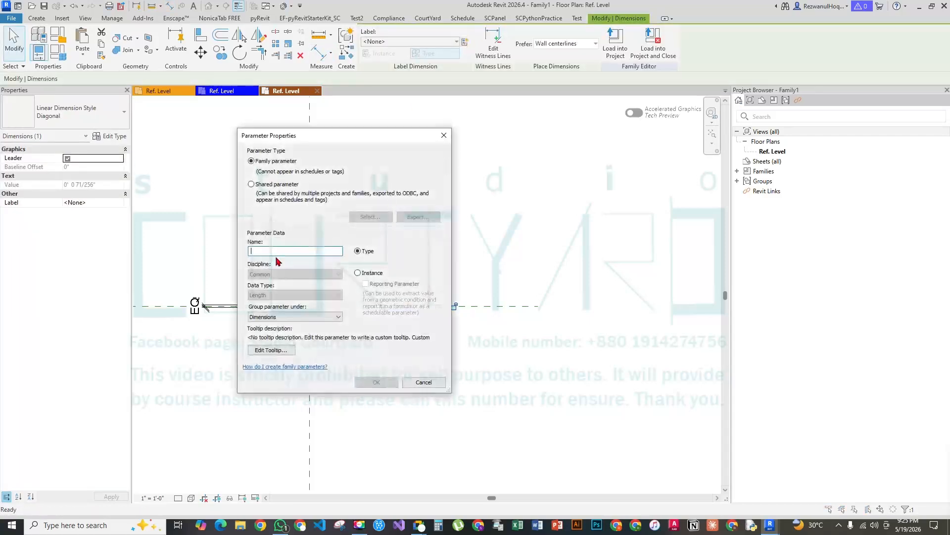
text(pr_lv_dp)
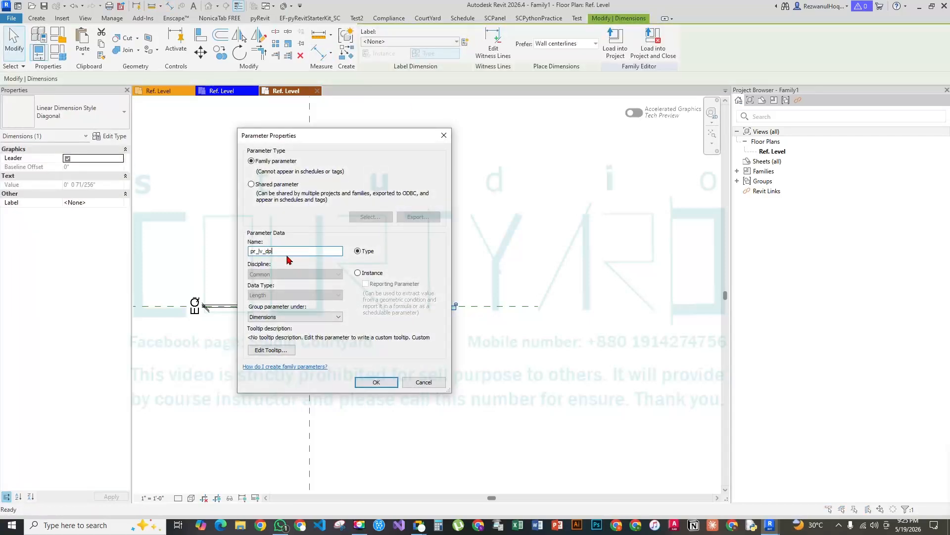
key(BackSpace)
text(th)
click(376, 381)
Draw a rectangle of profile lines between the outer vertical and outer horizontal reference planes
scroll(366, 347, up, 5)
scroll(297, 356, down, 3)
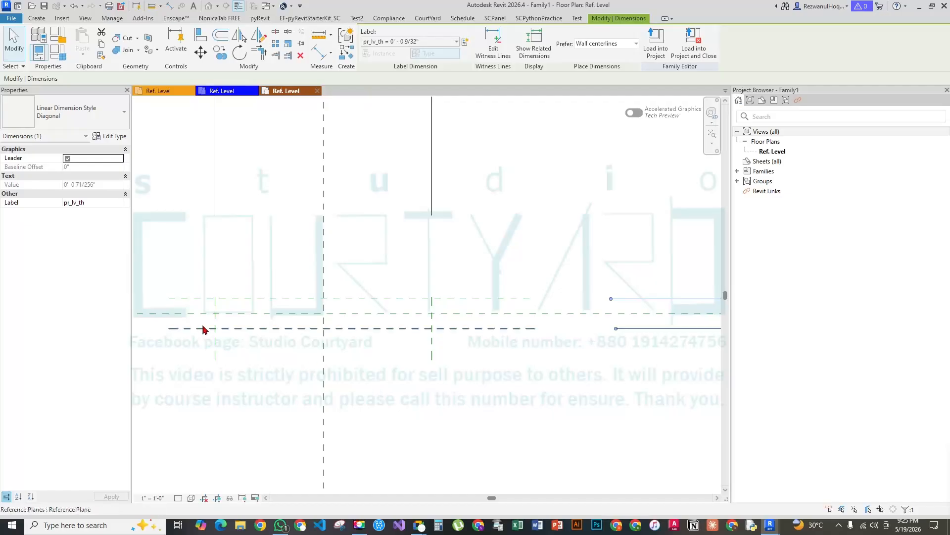
click(36, 19)
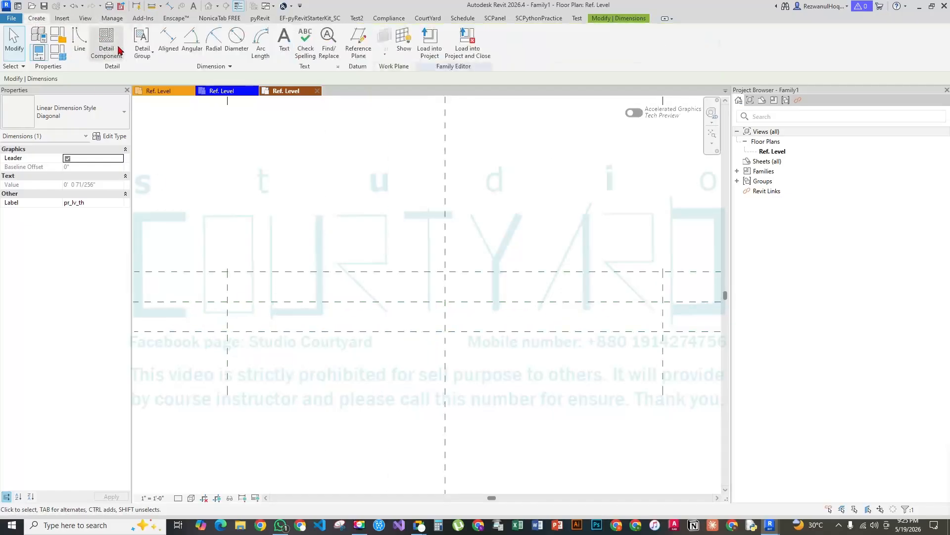
click(79, 40)
click(377, 32)
click(227, 272)
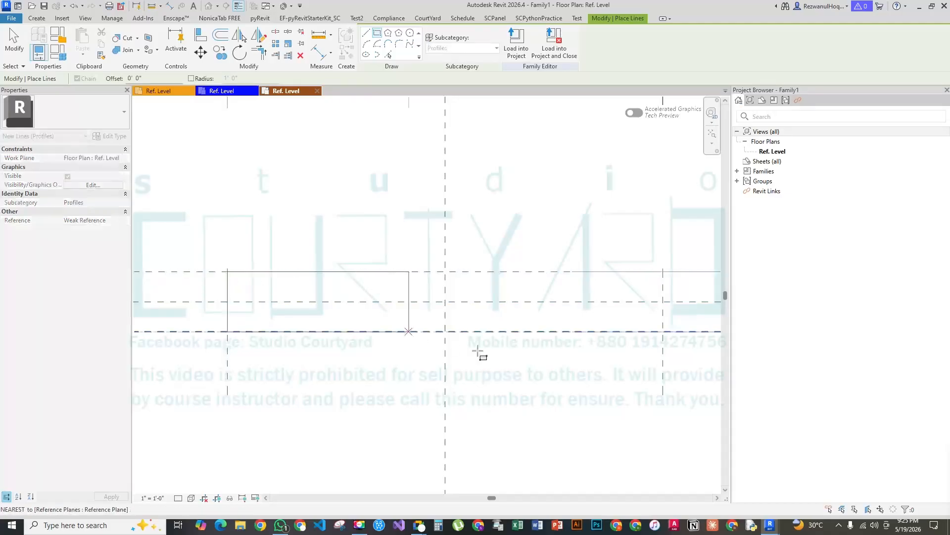
click(663, 331)
Lock the four sides of the rectangle to the surrounding reference planes and end the line command
click(442, 316)
click(412, 286)
click(243, 347)
click(648, 317)
scroll(392, 327, down, 3)
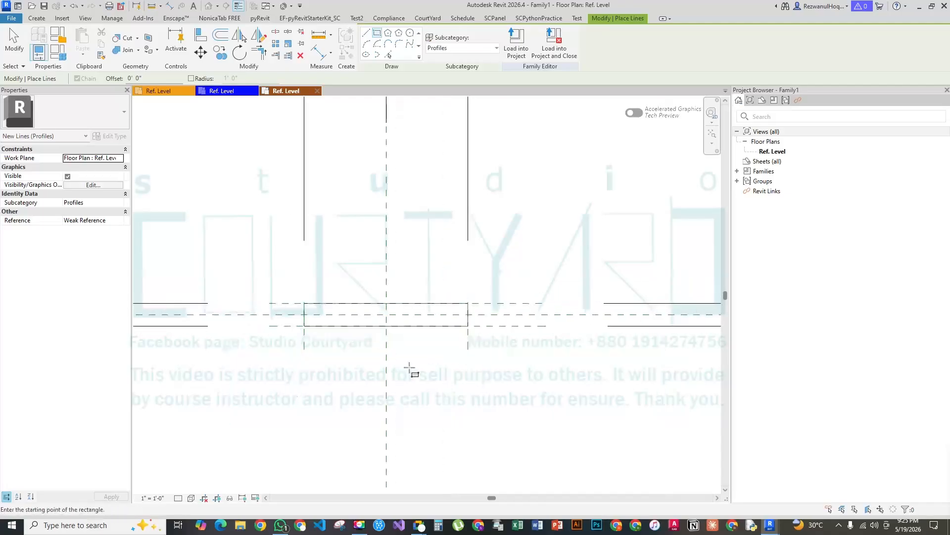
key(Escape)
key(Escape)
scroll(401, 344, down, 4)
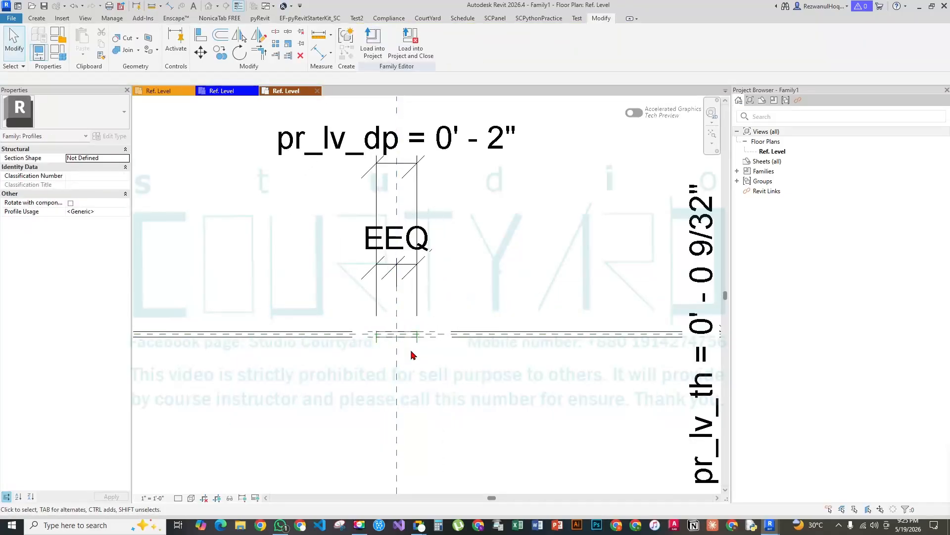
Save the profile family to the Desktop as lover_profile
key(ctrl+s)
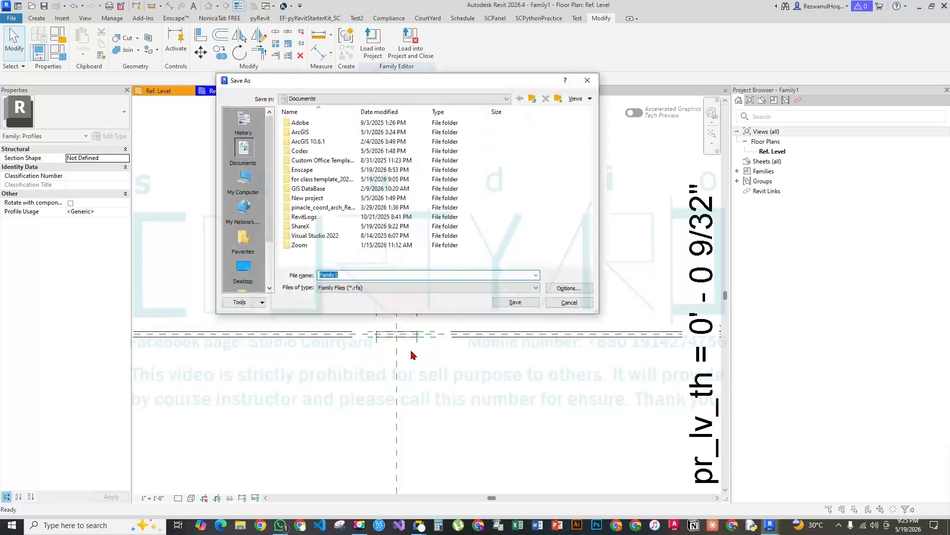
click(255, 267)
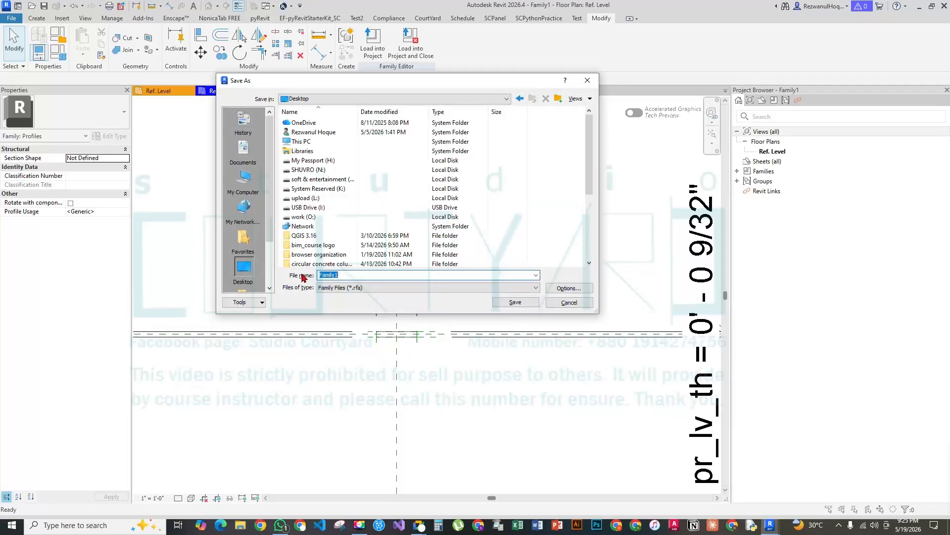
text(lover_profile)
click(569, 292)
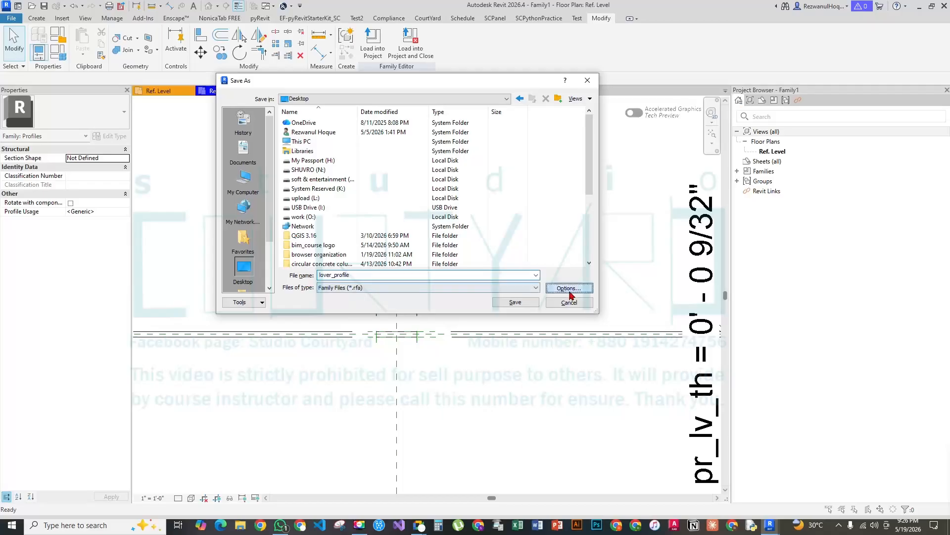
click(415, 267)
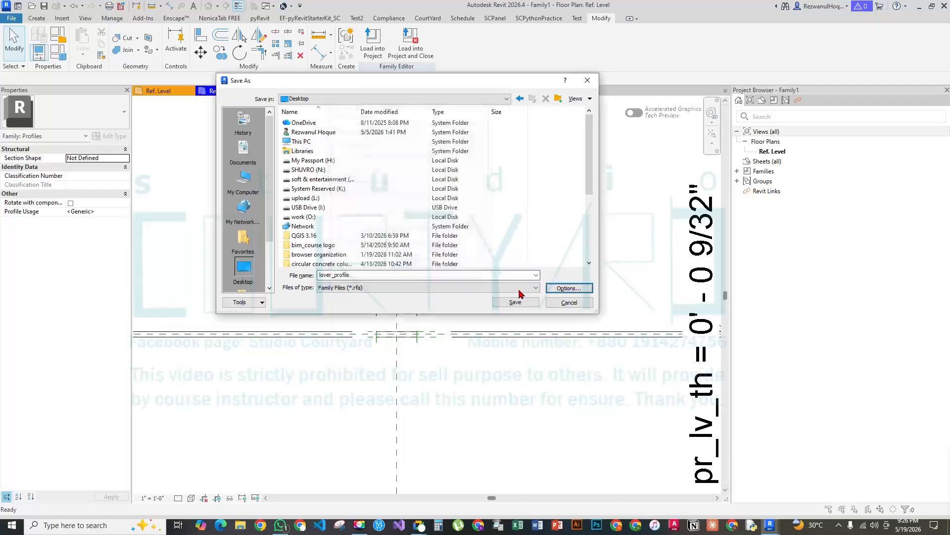
click(517, 302)
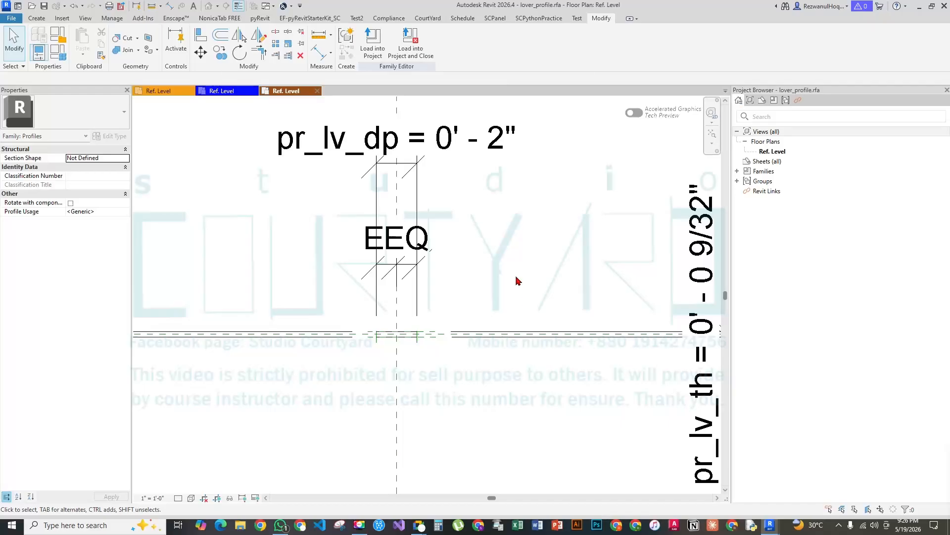
scroll(329, 254, down, 2)
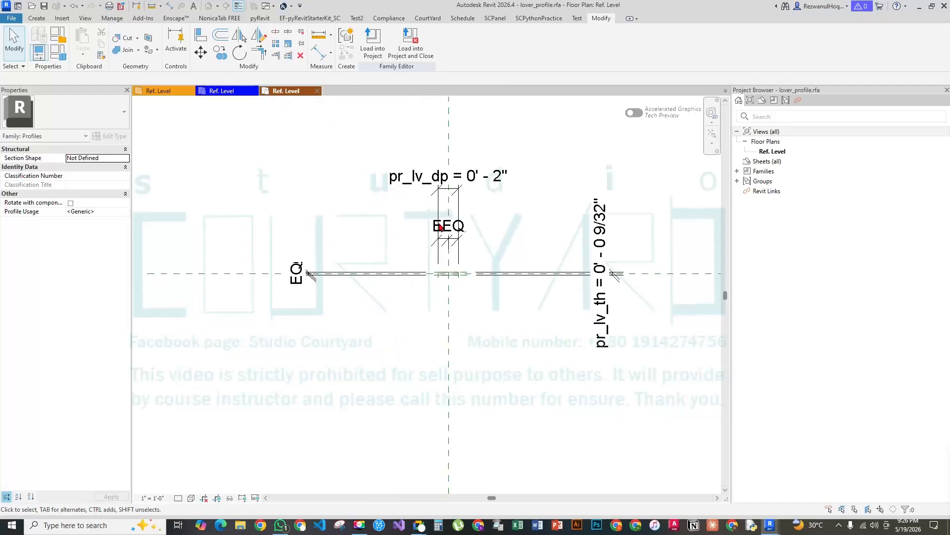
scroll(381, 253, up, 1)
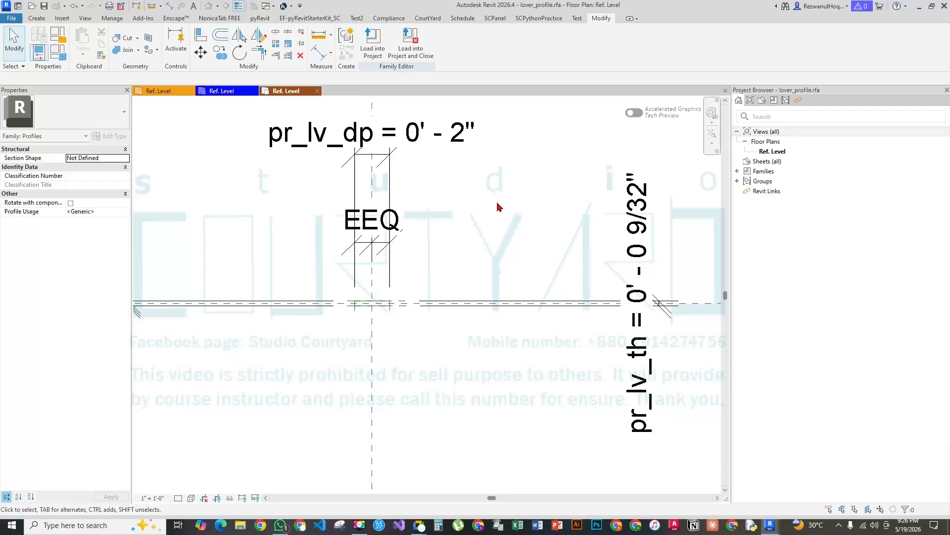
click(17, 6)
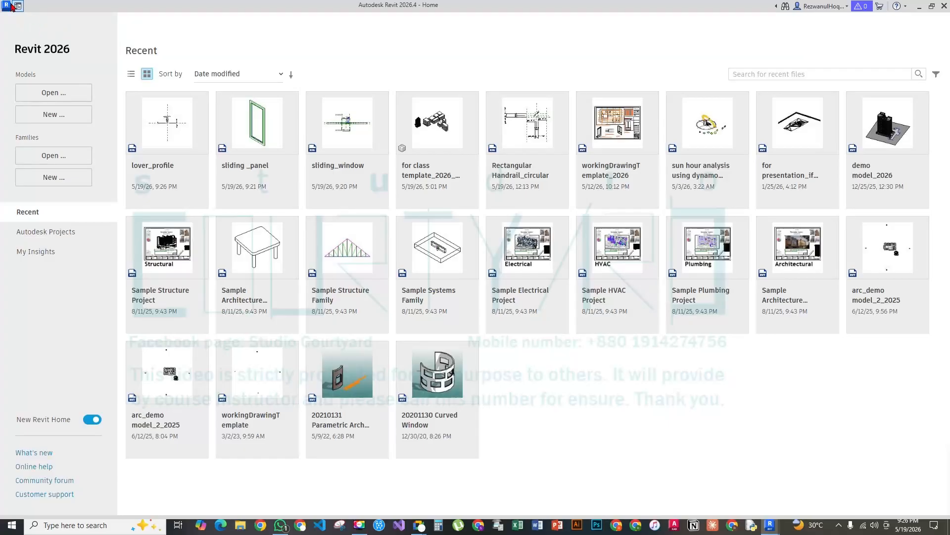
click(17, 6)
Switch to the Ref. Level plan of the sliding _panel family and examine its frame and groove dimensions
click(281, 92)
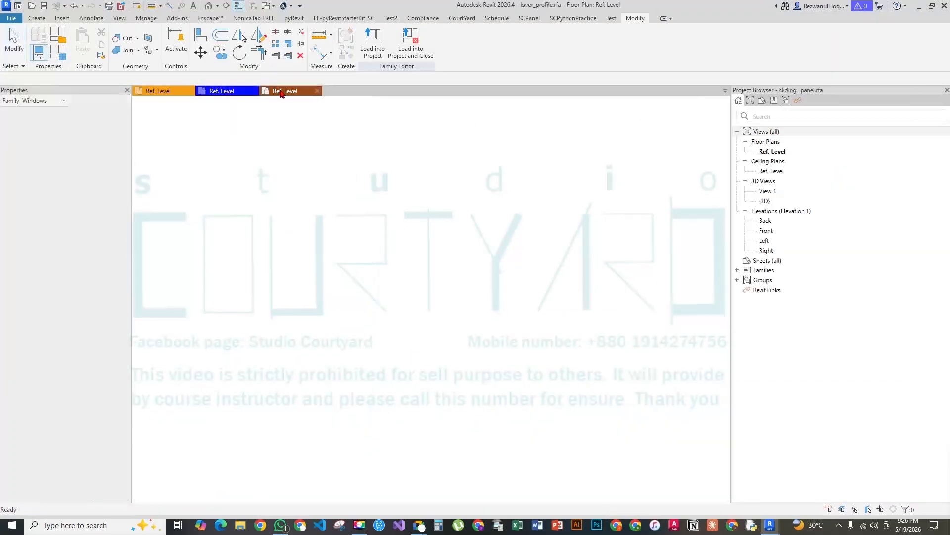
click(222, 91)
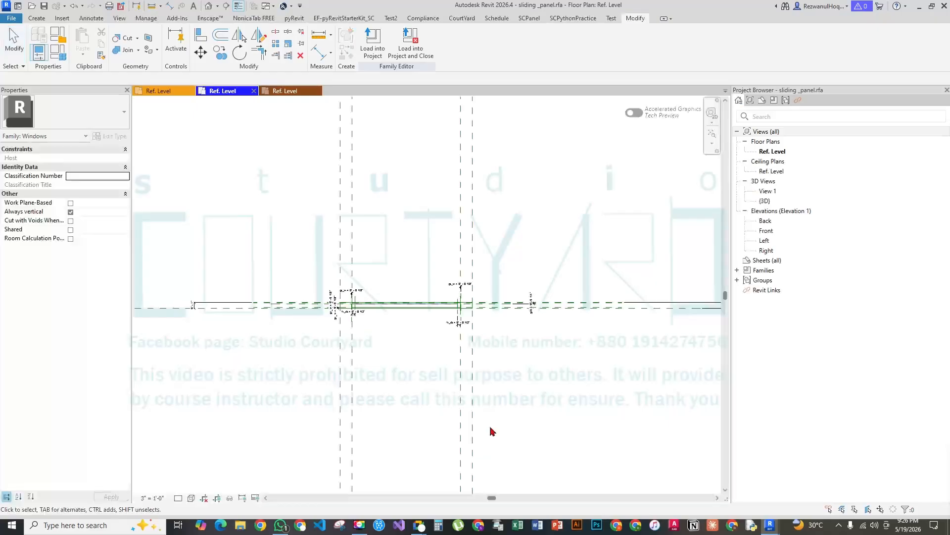
scroll(547, 363, up, 6)
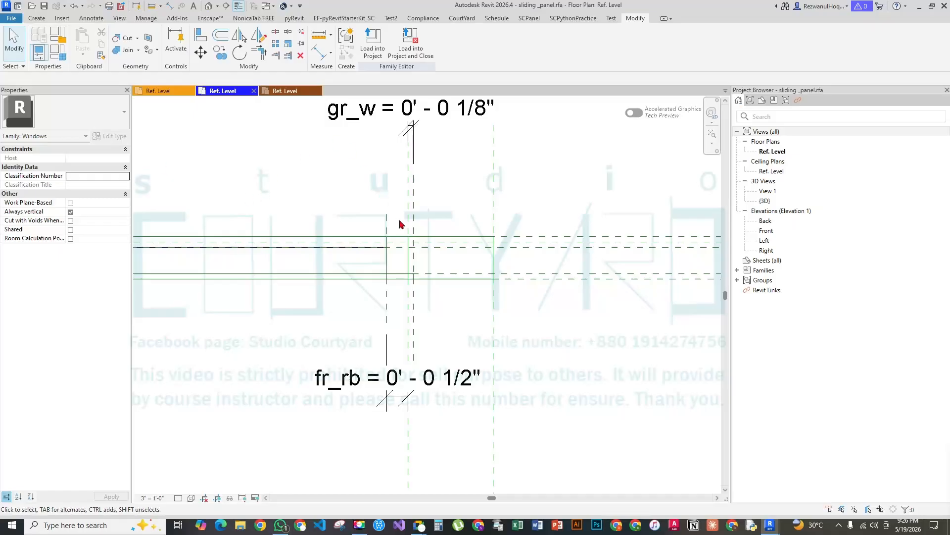
scroll(534, 298, down, 2)
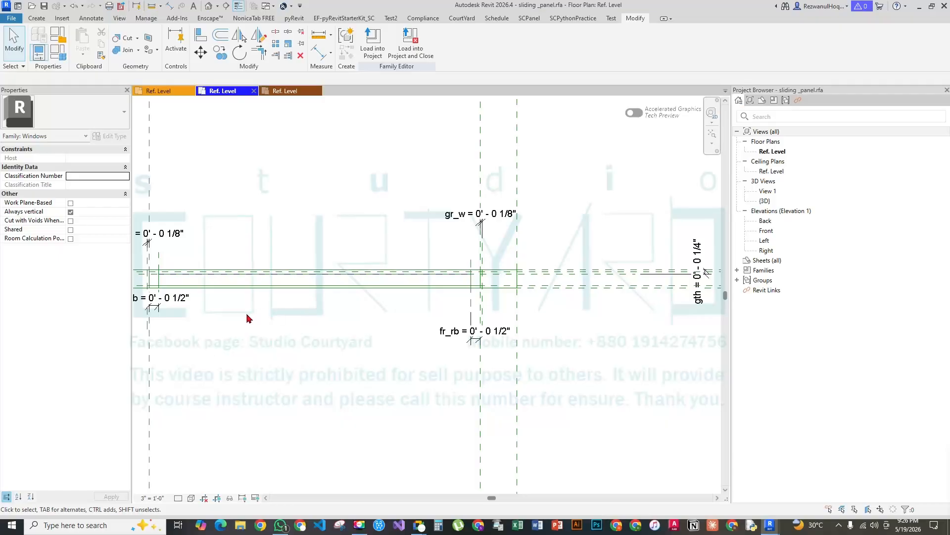
middle_drag(248, 318, 435, 301)
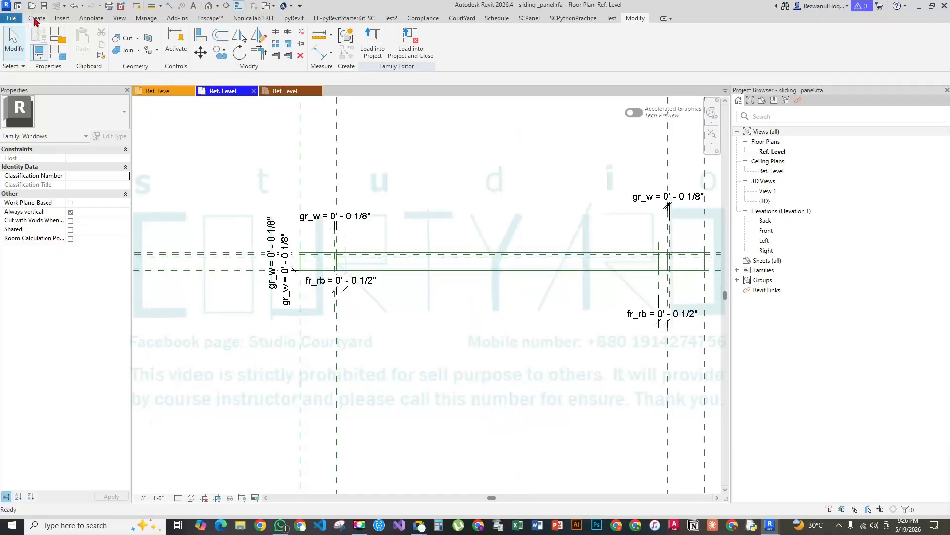
Create a new family from the Generic Model.rft template in the English-Imperial folder
click(15, 17)
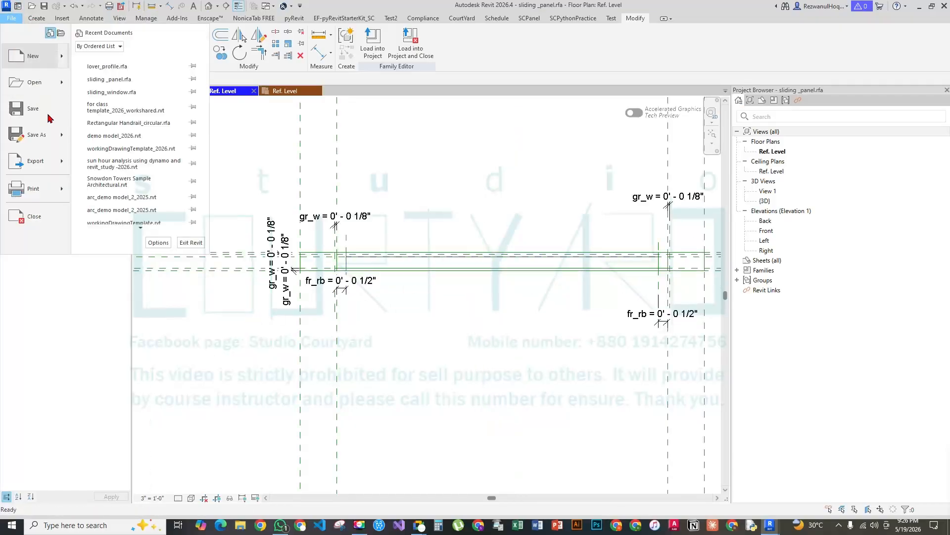
mouse_move(45, 59)
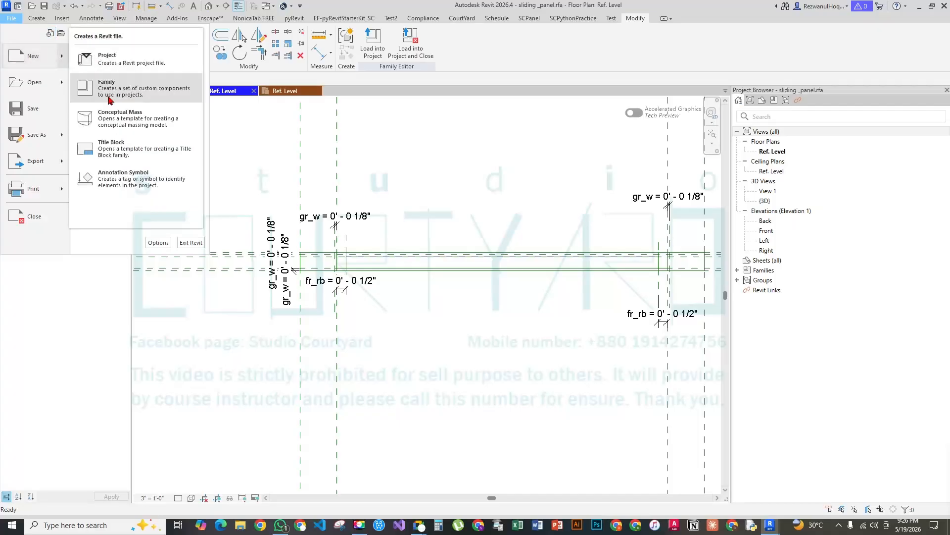
click(89, 85)
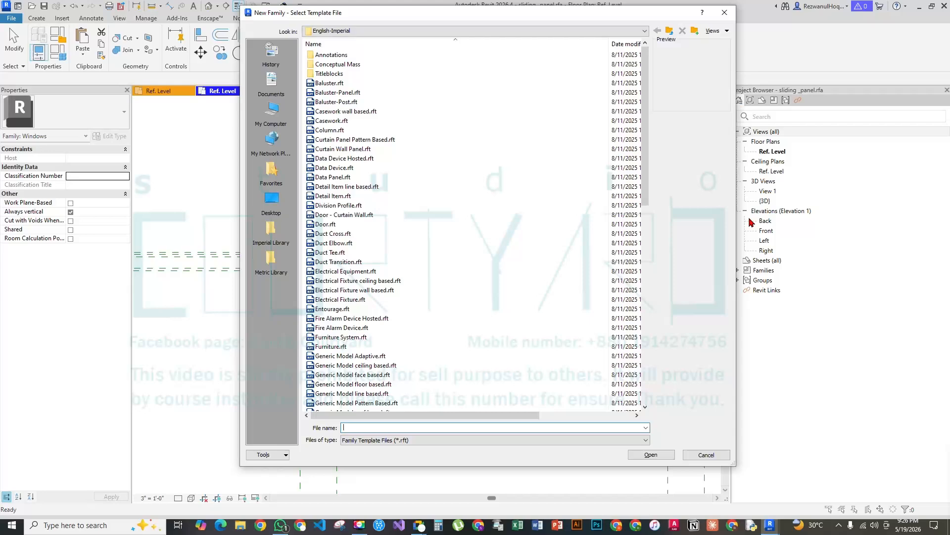
scroll(354, 257, down, 7)
scroll(354, 258, down, 7)
scroll(354, 257, up, 11)
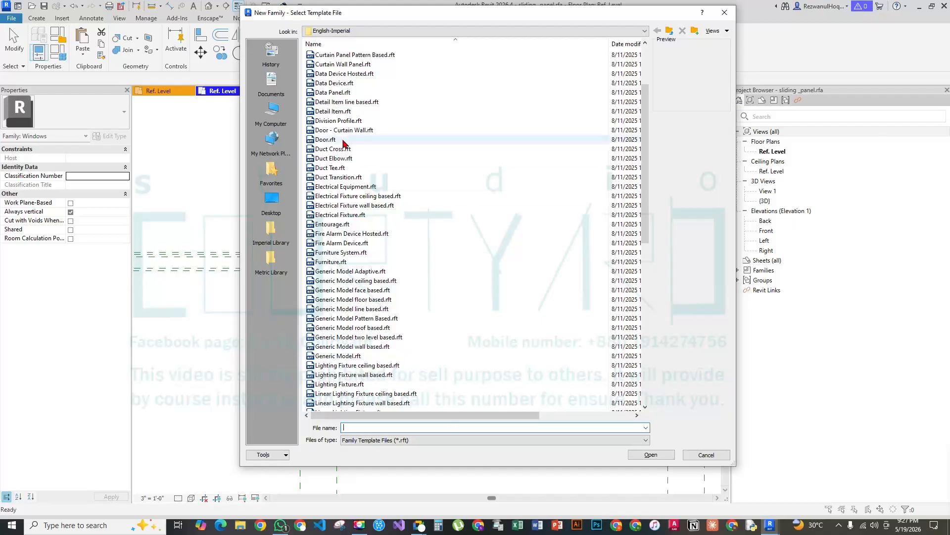
click(342, 272)
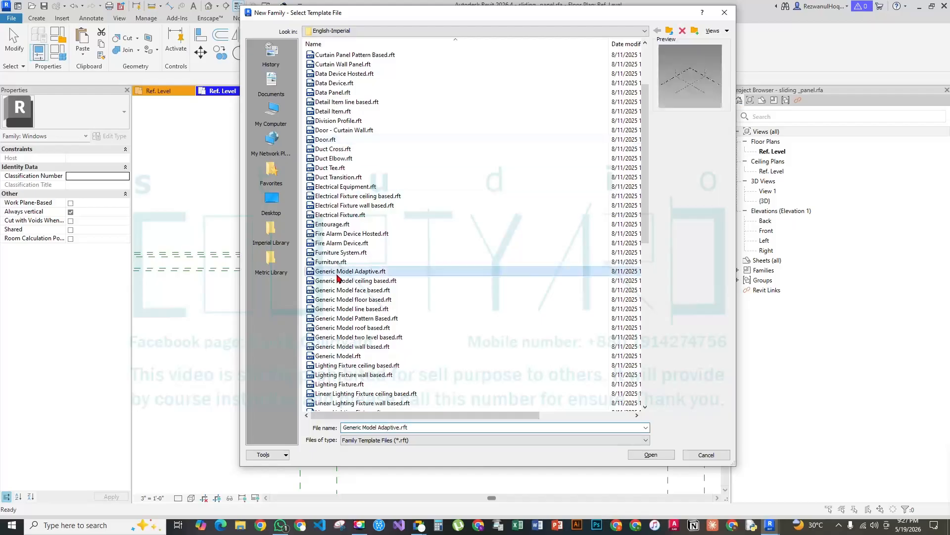
click(339, 356)
click(650, 454)
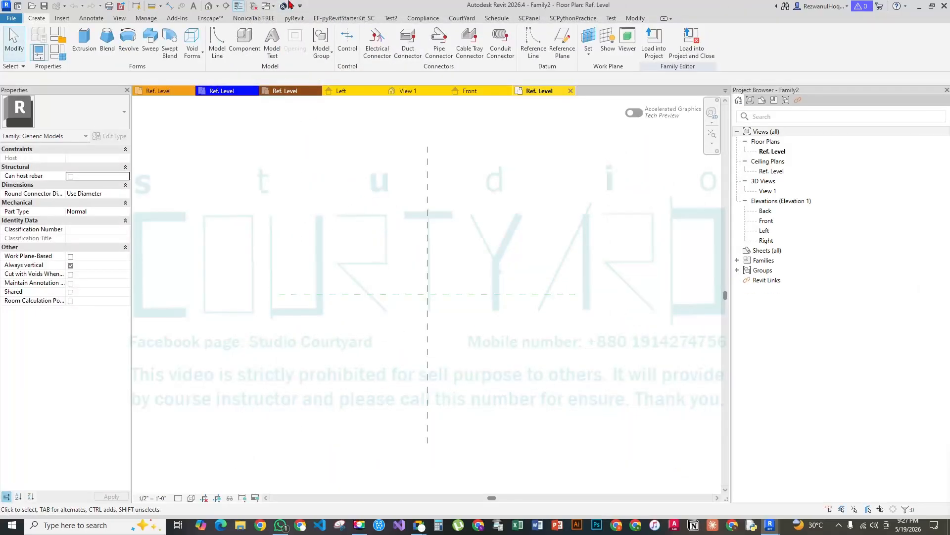
Close the inactive views and save the new generic model family to the Desktop as louver_leaf
click(253, 7)
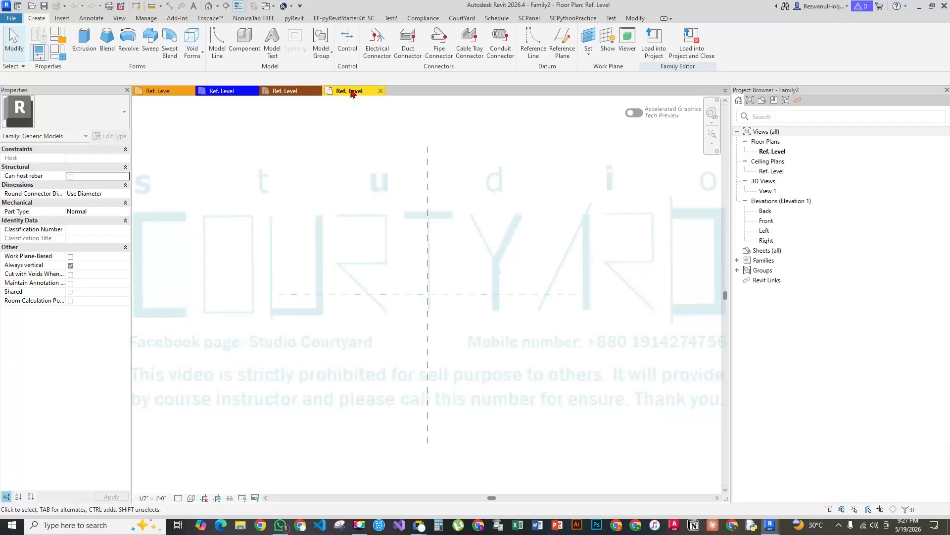
scroll(465, 299, up, 2)
middle_drag(426, 320, 392, 339)
key(ctrl+s)
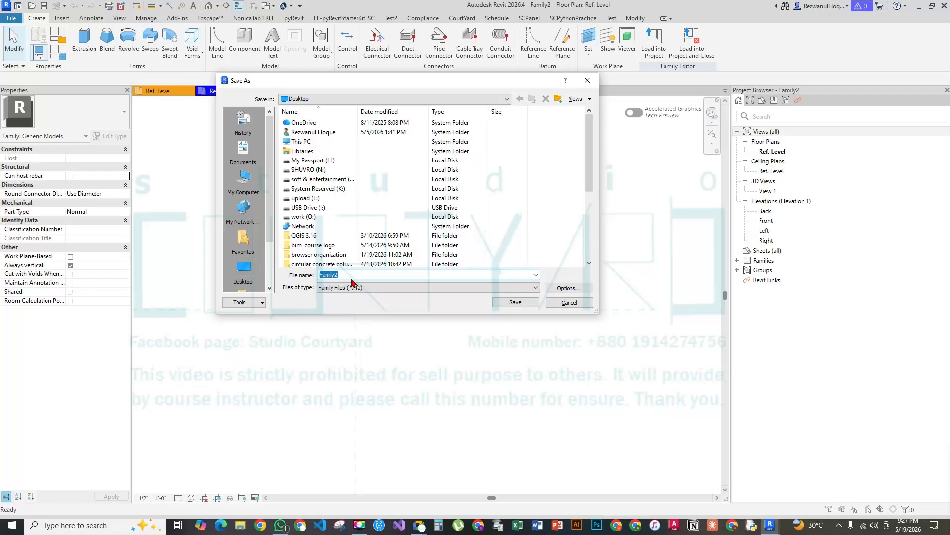
text(l)
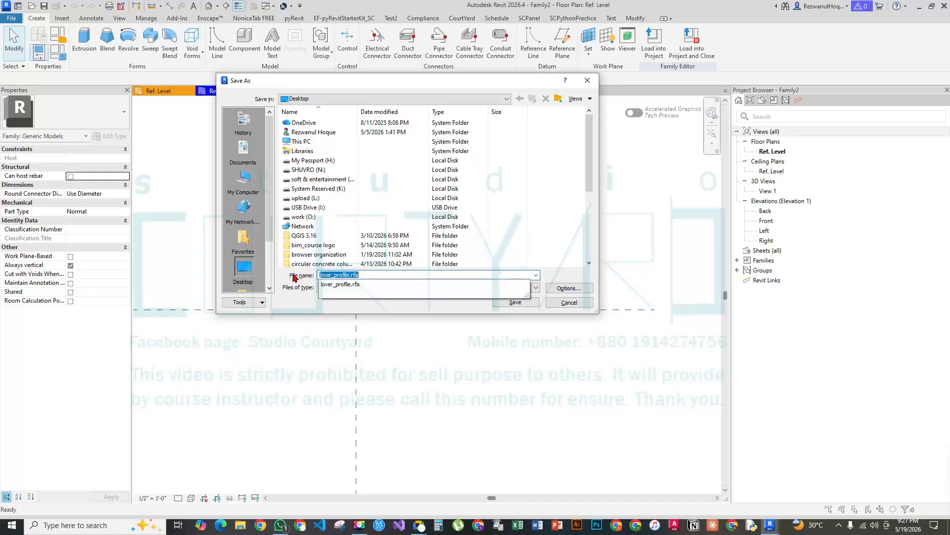
text(ou)
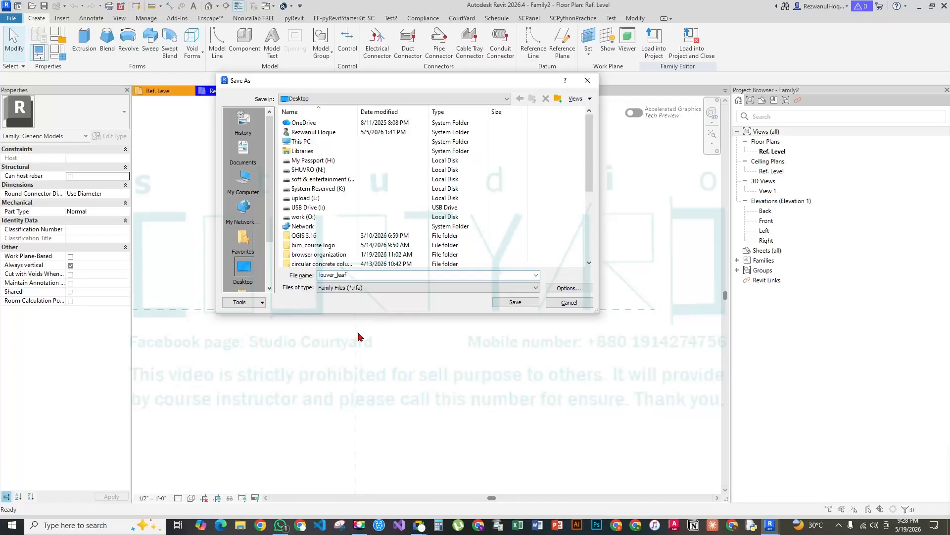
click(577, 289)
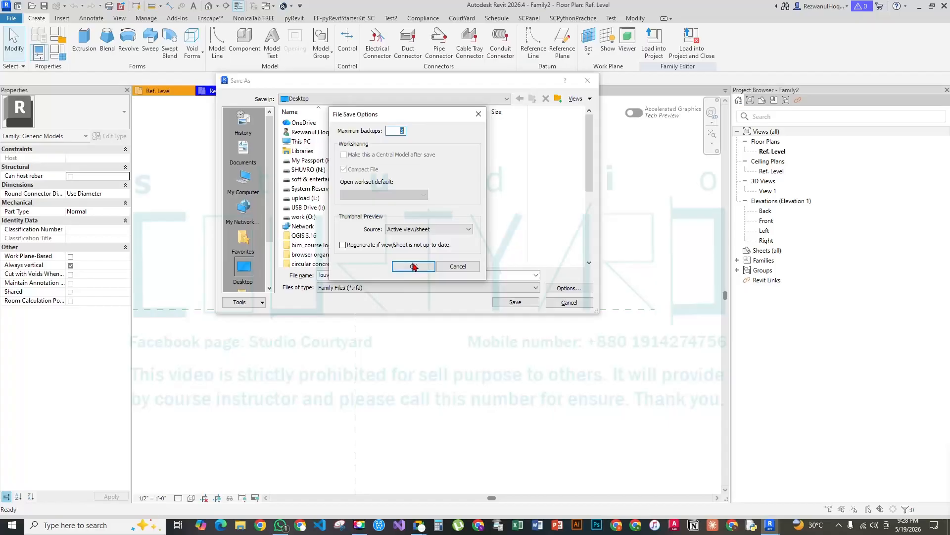
click(416, 268)
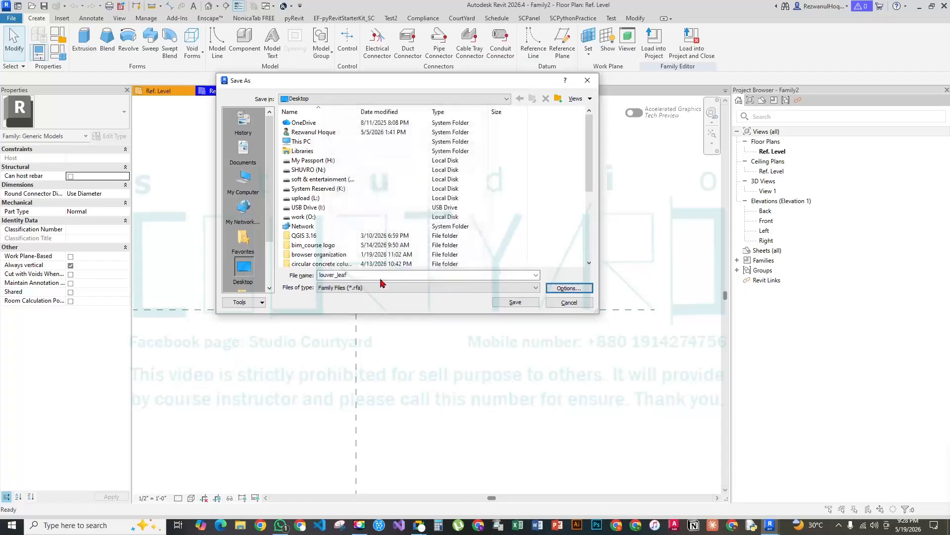
click(518, 302)
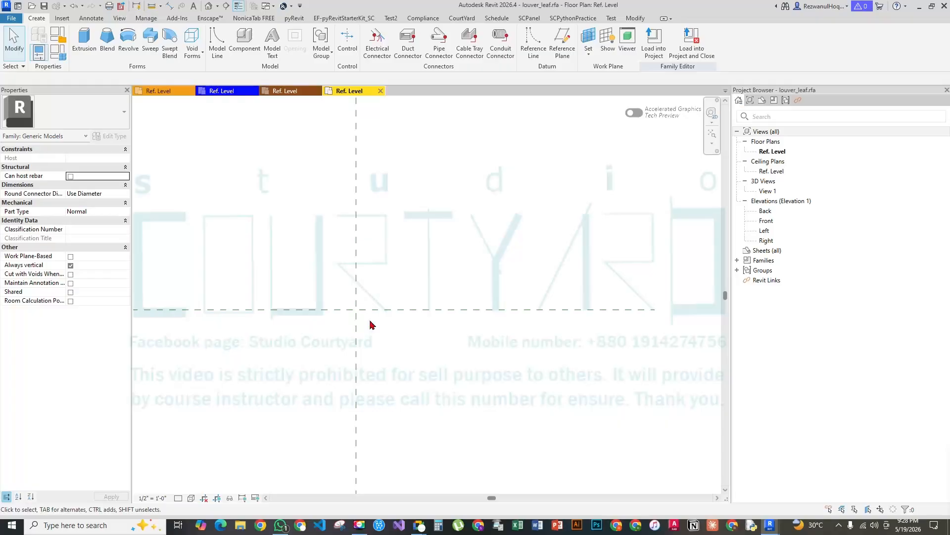
Load the lover_profile family into louver_leaf.rfa only, leaving sliding_window.rfa unselected
click(283, 91)
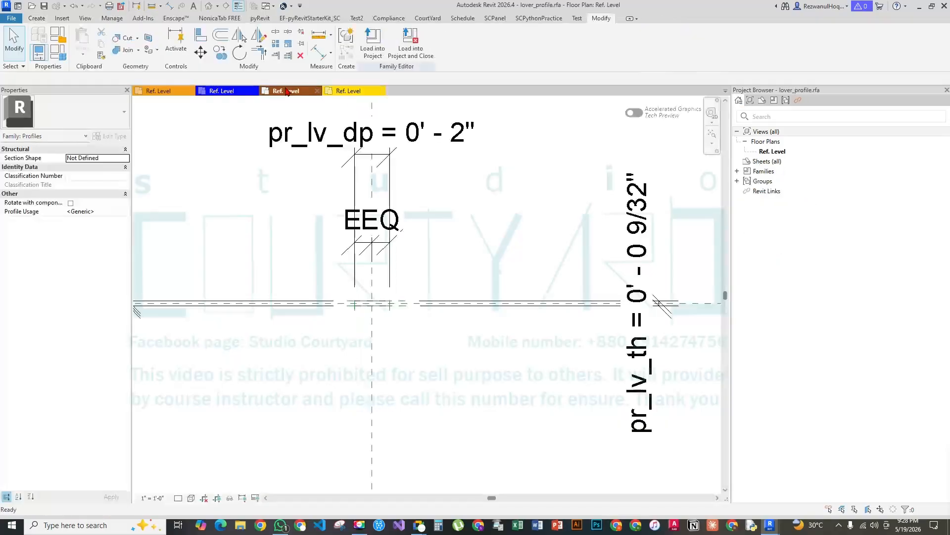
click(376, 44)
click(411, 209)
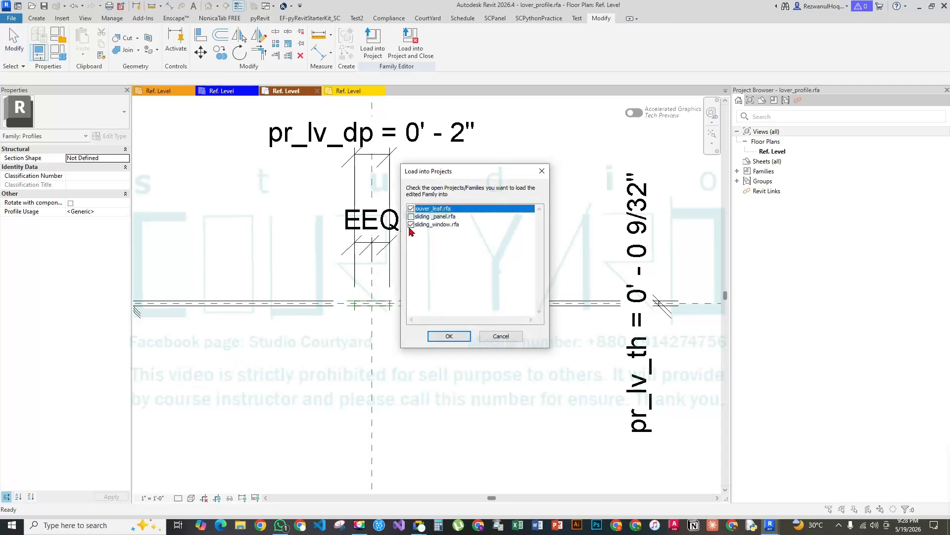
click(411, 225)
click(464, 337)
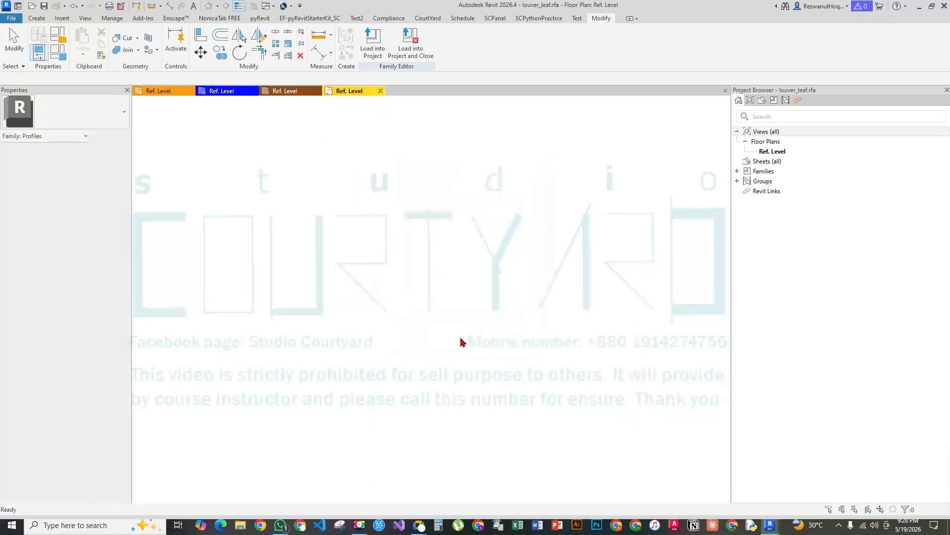
Draw two vertical reference planes, one on each side of the Center (Left/Right) plane in the Ref. Level plan
key(r)
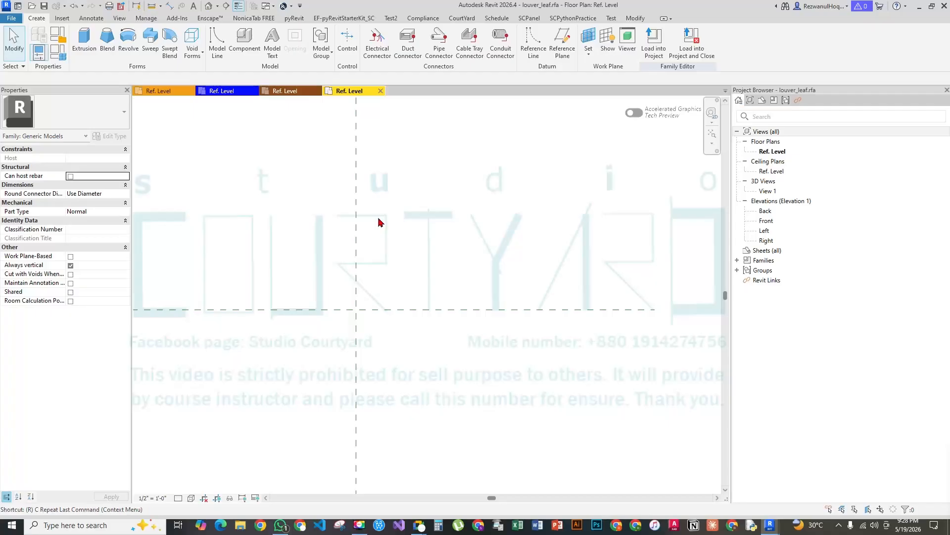
key(p)
scroll(425, 297, down, 2)
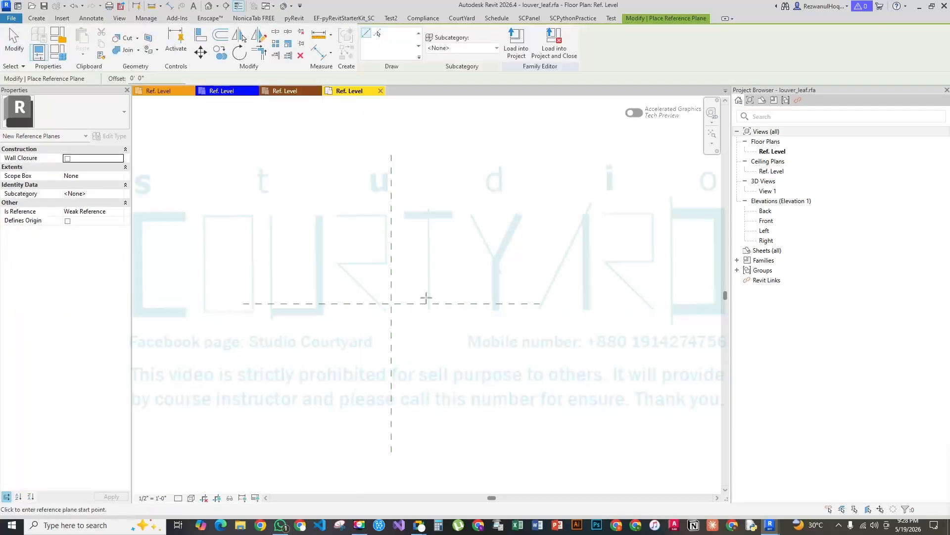
click(328, 193)
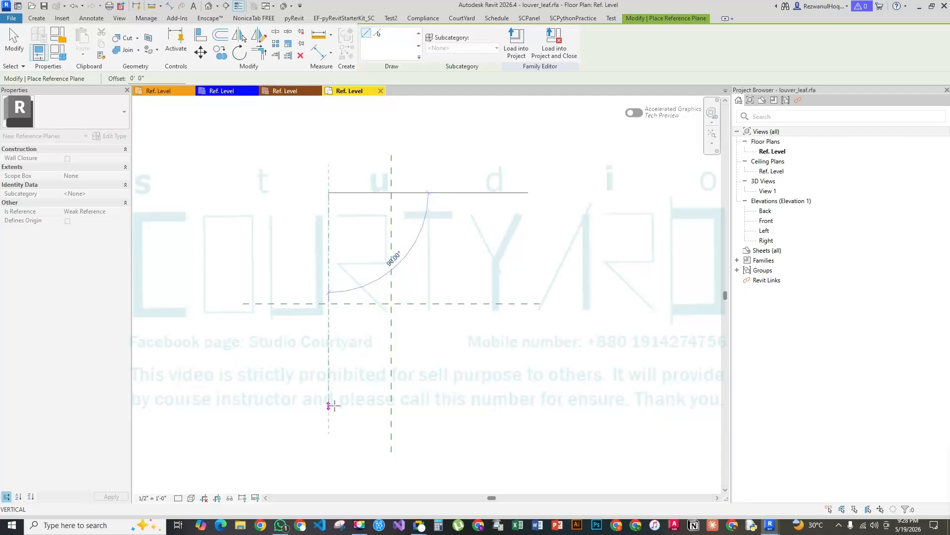
click(329, 404)
click(433, 188)
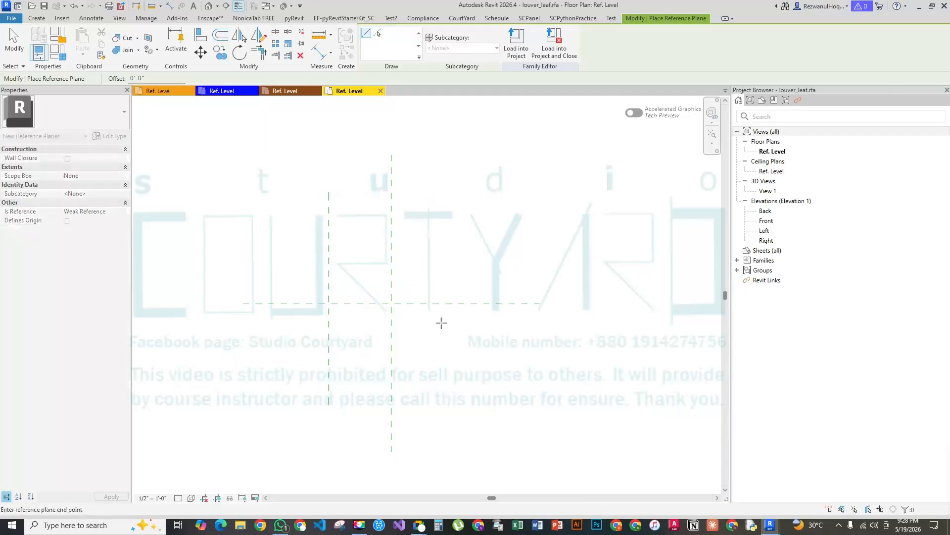
click(433, 441)
key(Escape)
key(Escape)
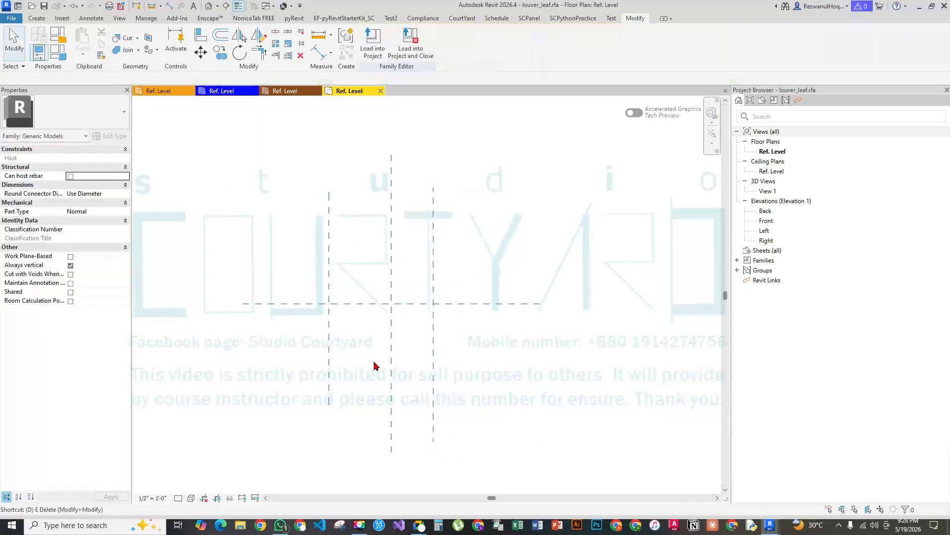
Dimension the three vertical reference planes in one string and constrain the two spacings as equal
key(d)
key(i)
click(329, 340)
click(392, 341)
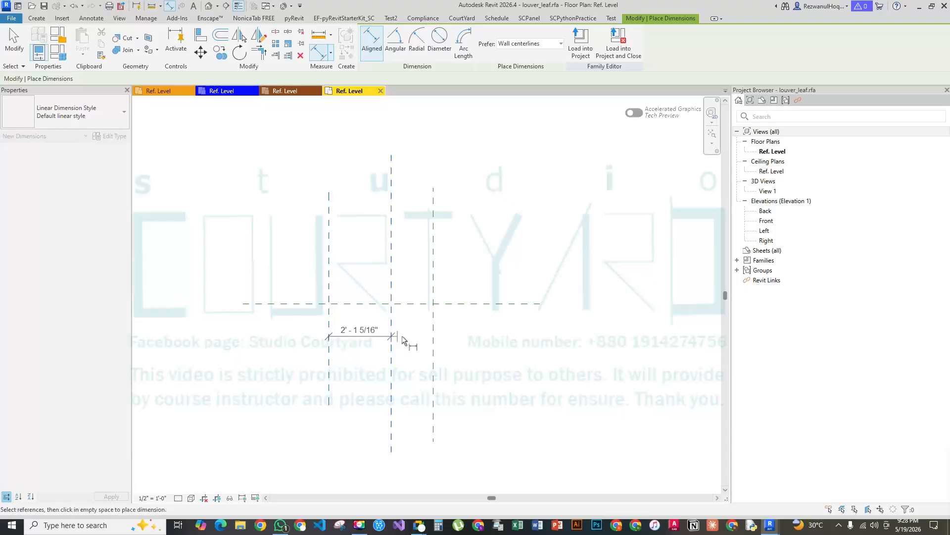
click(433, 341)
click(364, 324)
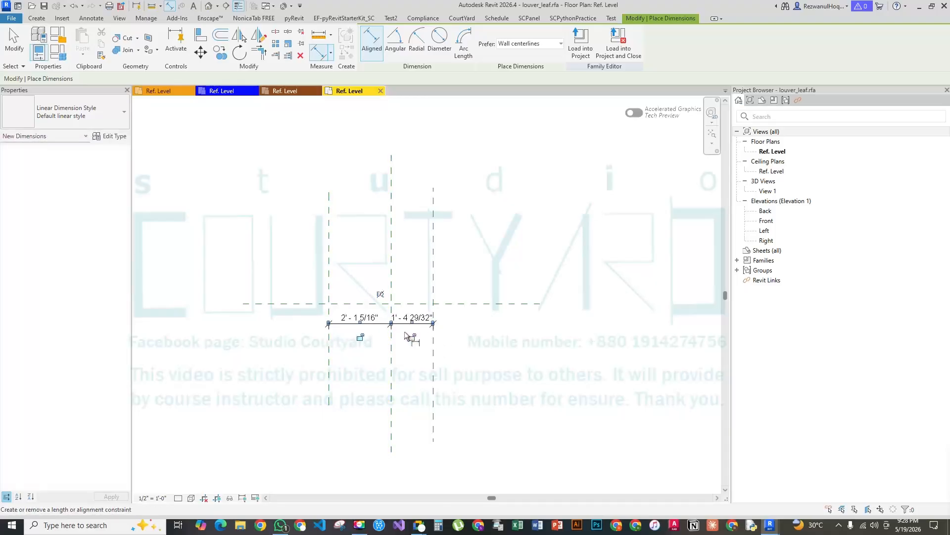
click(377, 295)
Add an overall dimension between the two outer vertical reference planes, just below the equality dimension
click(349, 292)
click(433, 281)
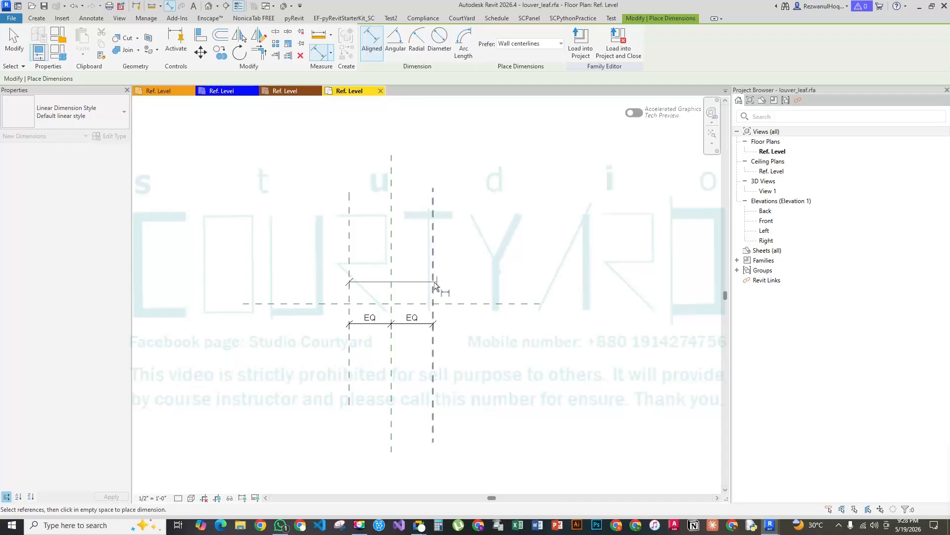
click(446, 337)
key(Escape)
click(421, 337)
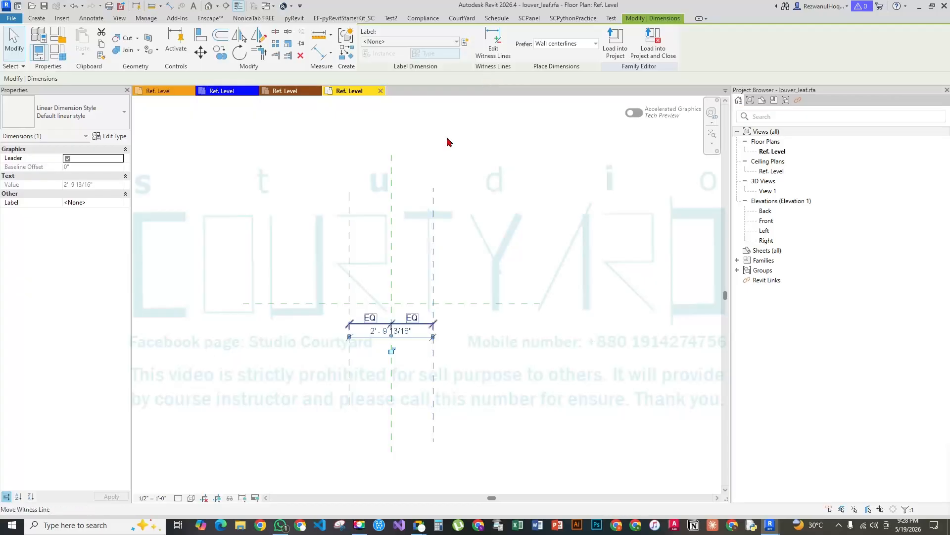
click(465, 42)
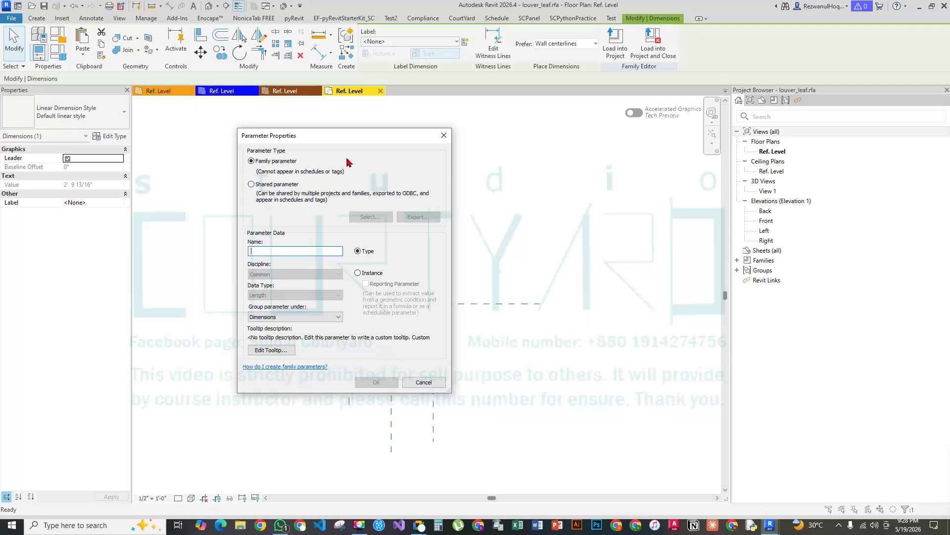
drag(369, 138, 609, 170)
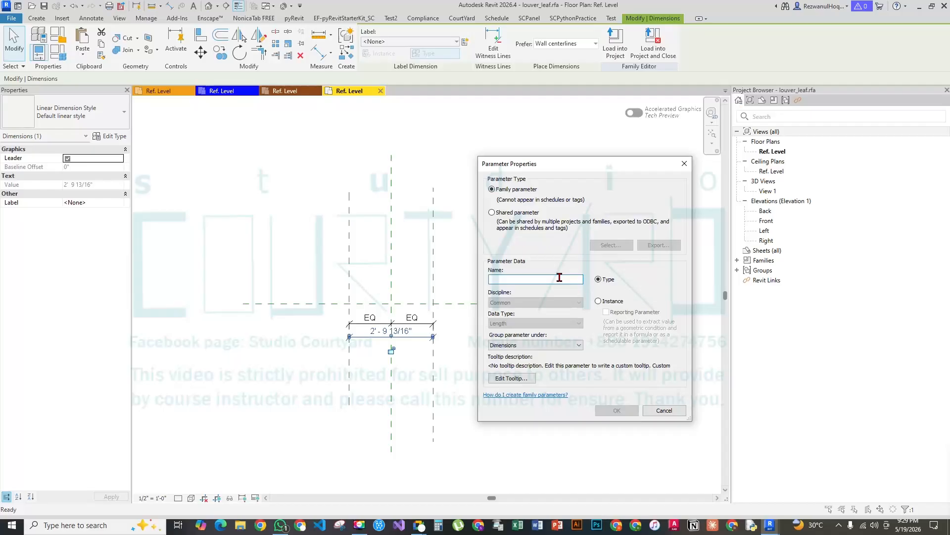
key(Escape)
key(Escape)
Delete the overall dimension, the equality dimension and the vertical reference plane left of centre
scroll(418, 335, up, 3)
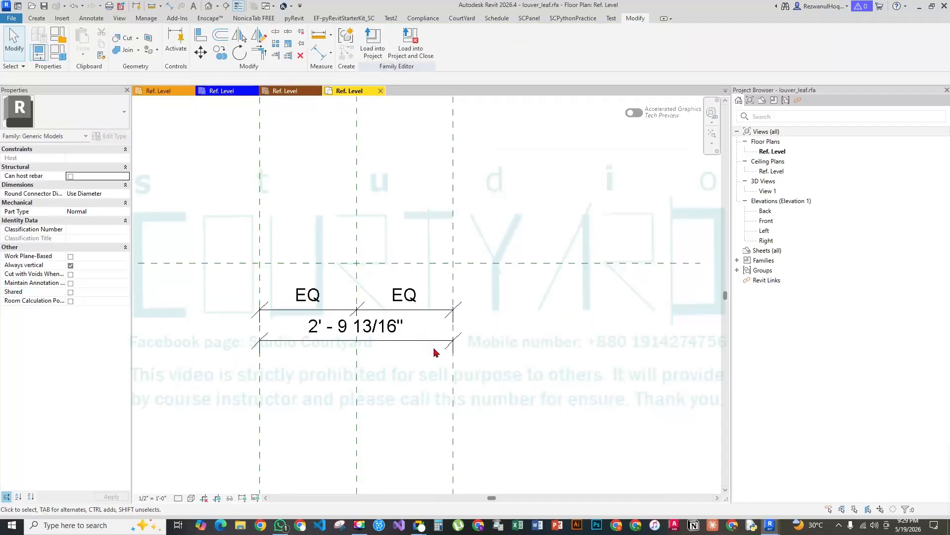
click(430, 341)
key(Delete)
click(407, 310)
key(Delete)
scroll(317, 297, down, 3)
click(292, 313)
key(Delete)
Dimension the distance between the centre plane and the remaining vertical reference plane, placing the dimension below the horizontal plane
click(376, 304)
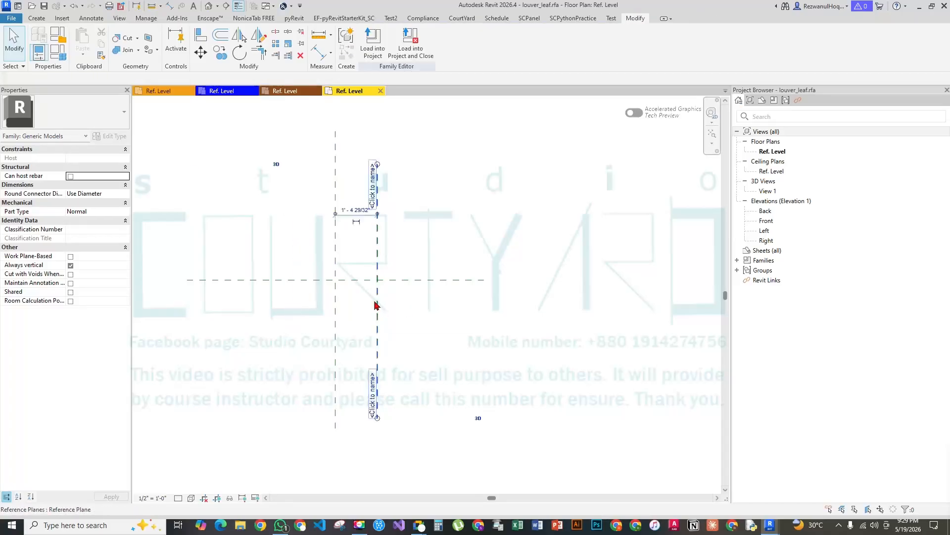
key(d)
key(i)
click(335, 304)
click(377, 312)
click(455, 314)
key(Escape)
key(Escape)
scroll(345, 292, up, 3)
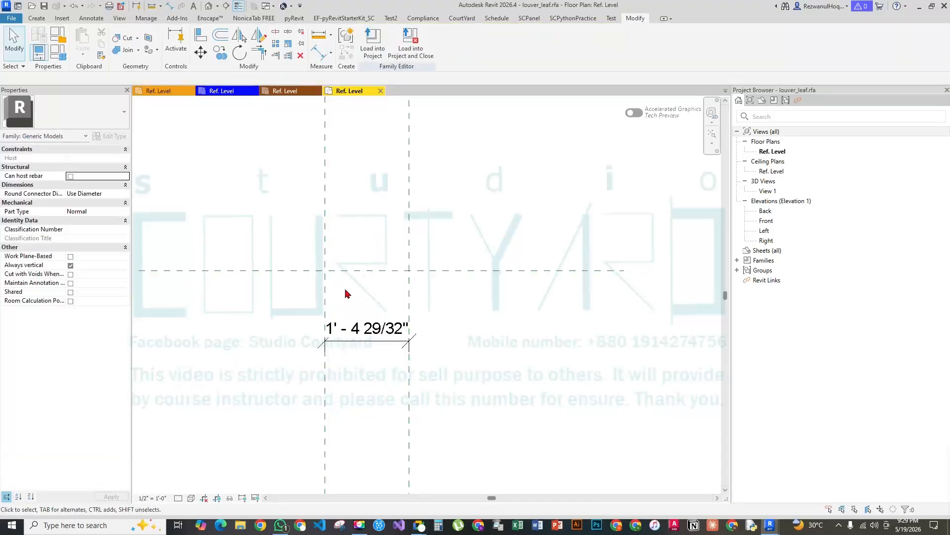
Move the right vertical reference plane outward to about 2' 9" from the centre plane
click(411, 297)
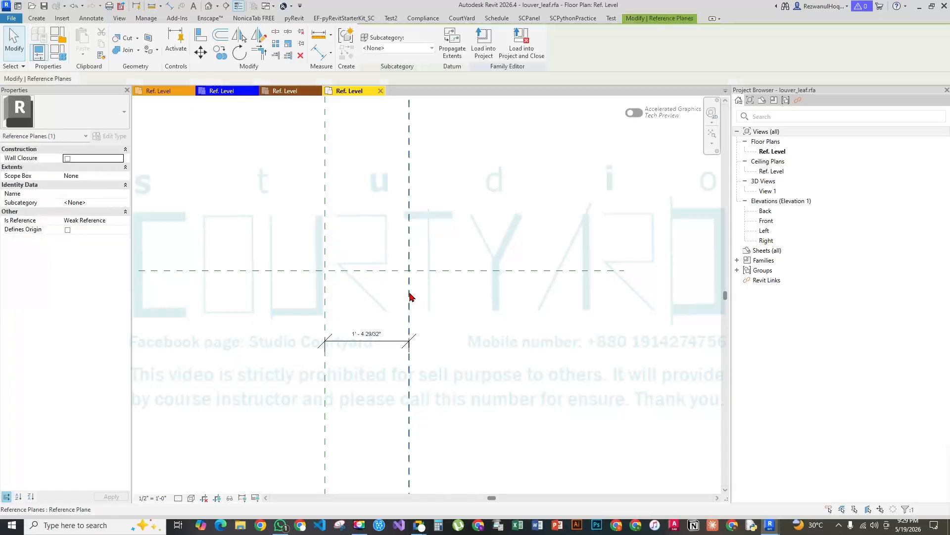
drag(410, 280, 490, 297)
key(Escape)
scroll(437, 307, down, 3)
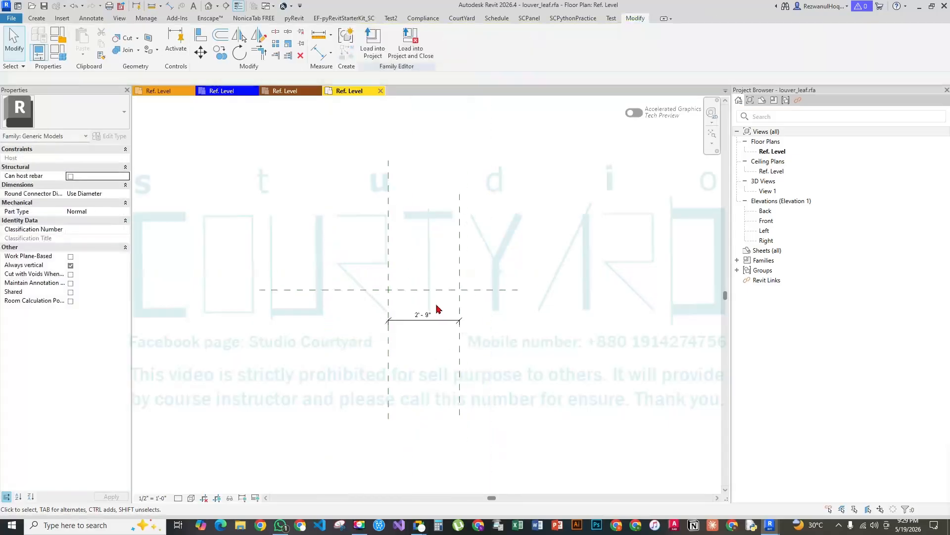
scroll(436, 308, up, 3)
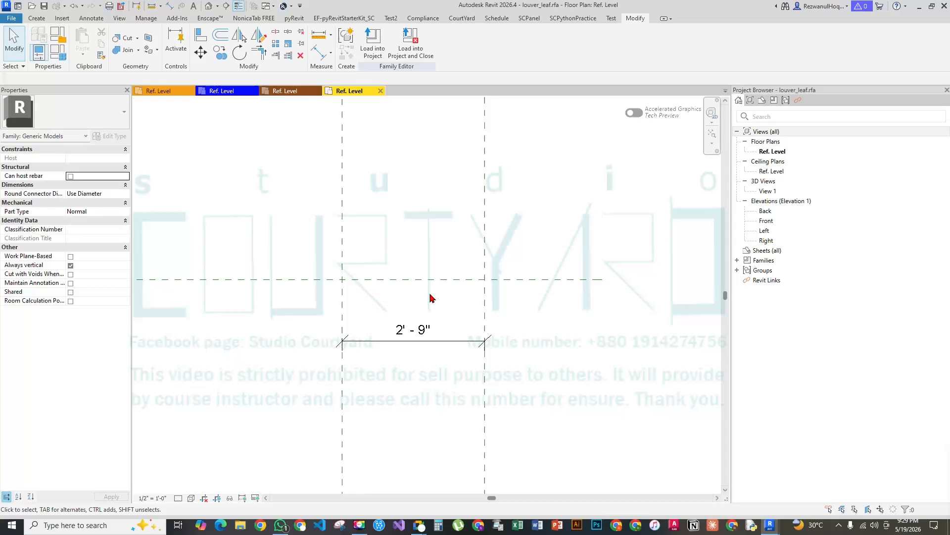
Close the Ref. Level view of the lover_profile family and return to louver_leaf
click(274, 91)
click(352, 92)
click(316, 91)
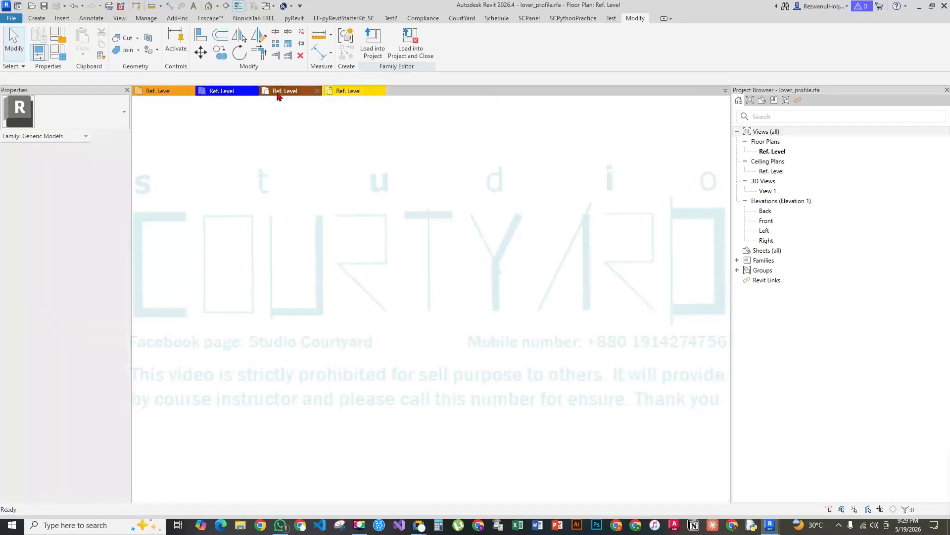
click(317, 91)
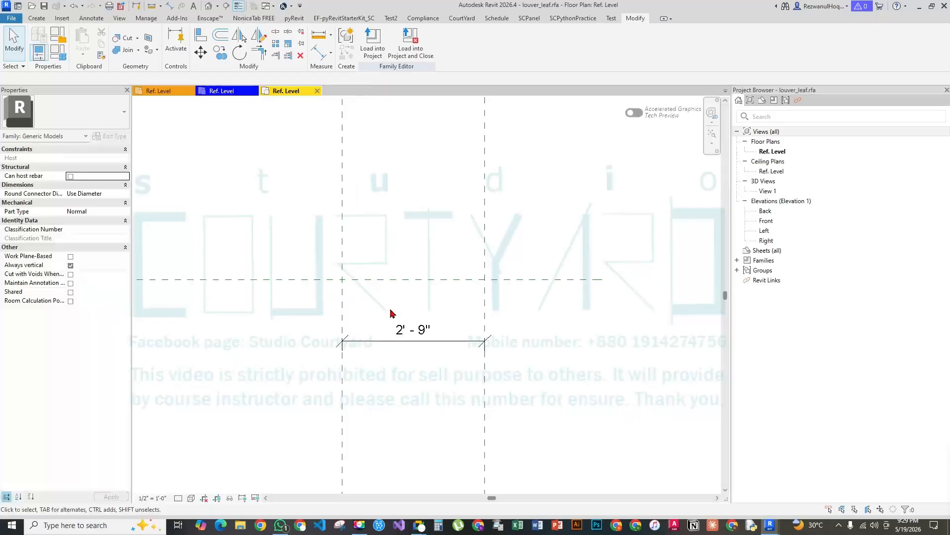
Open the sliding _panel family's Ref. Level plan and examine its Center (Front/Back) plane, glass edge and groove dimensions
click(232, 91)
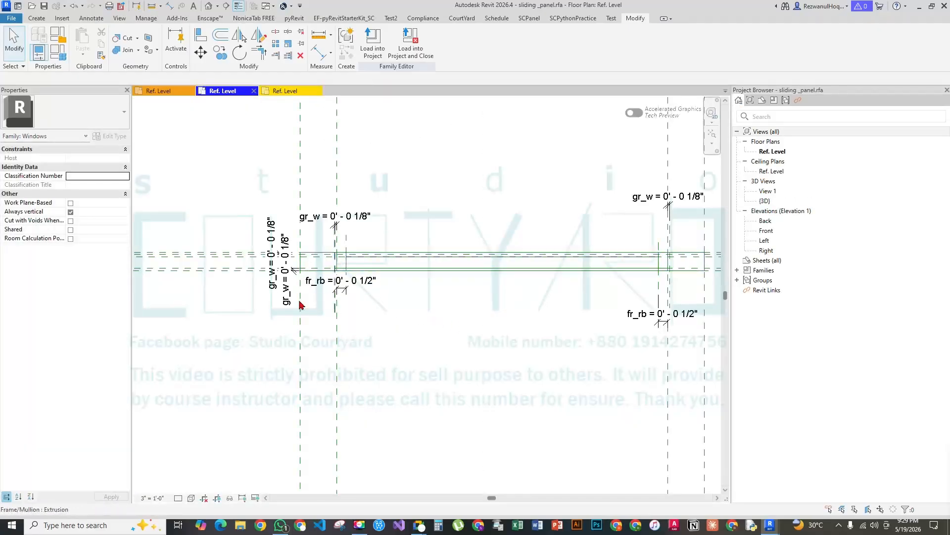
scroll(465, 287, down, 3)
scroll(247, 292, up, 1)
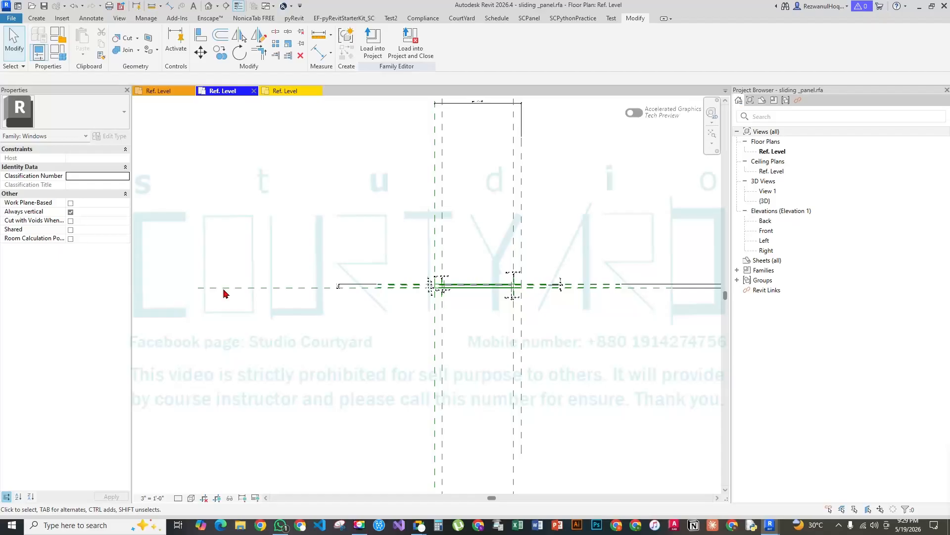
click(253, 295)
scroll(502, 276, up, 4)
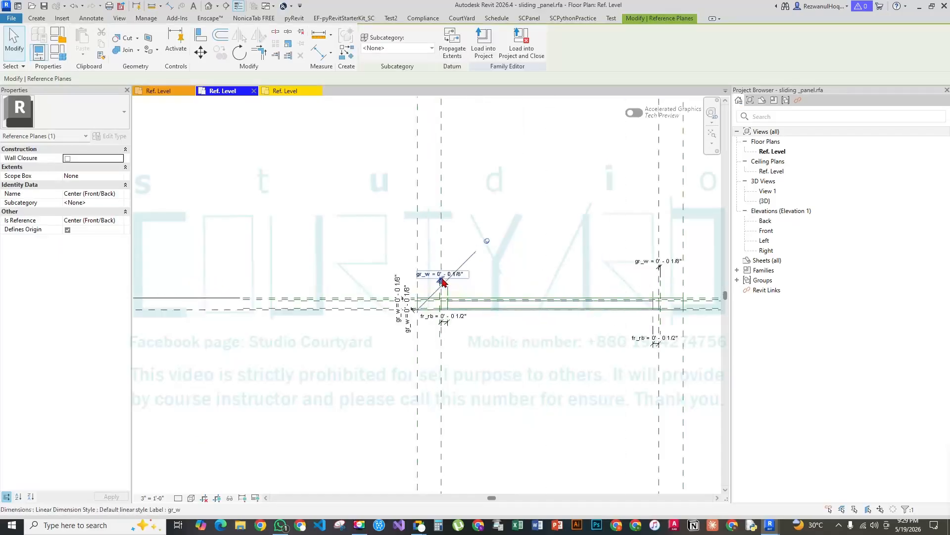
scroll(478, 324, up, 2)
scroll(432, 276, down, 3)
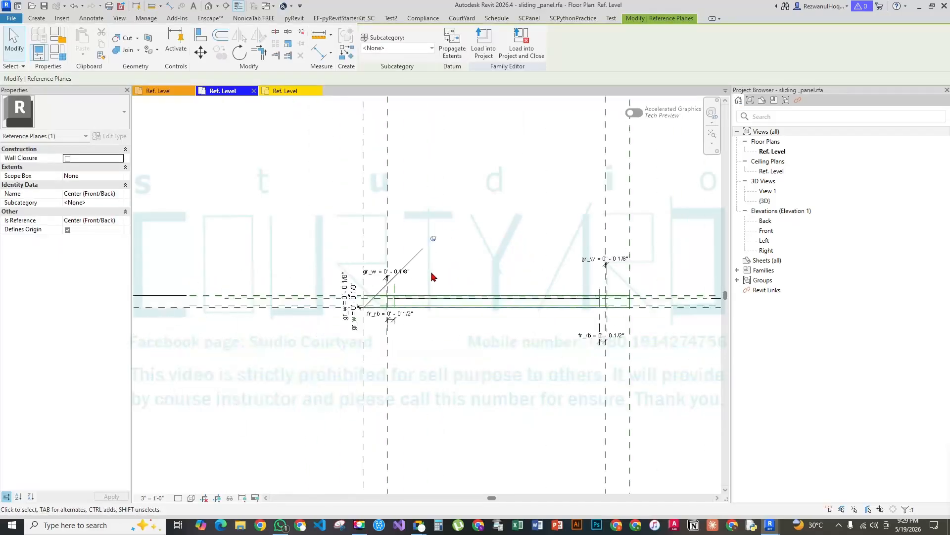
middle_drag(321, 361, 388, 351)
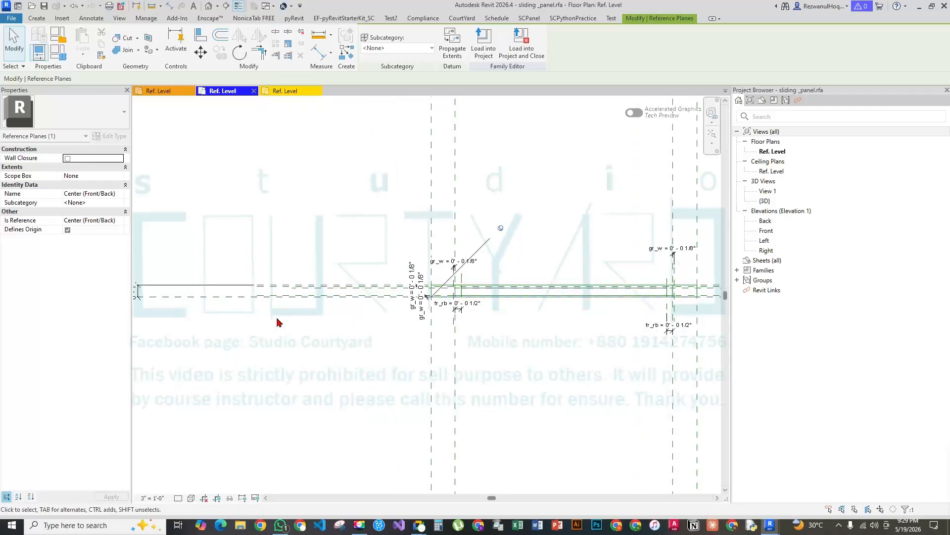
scroll(501, 298, up, 3)
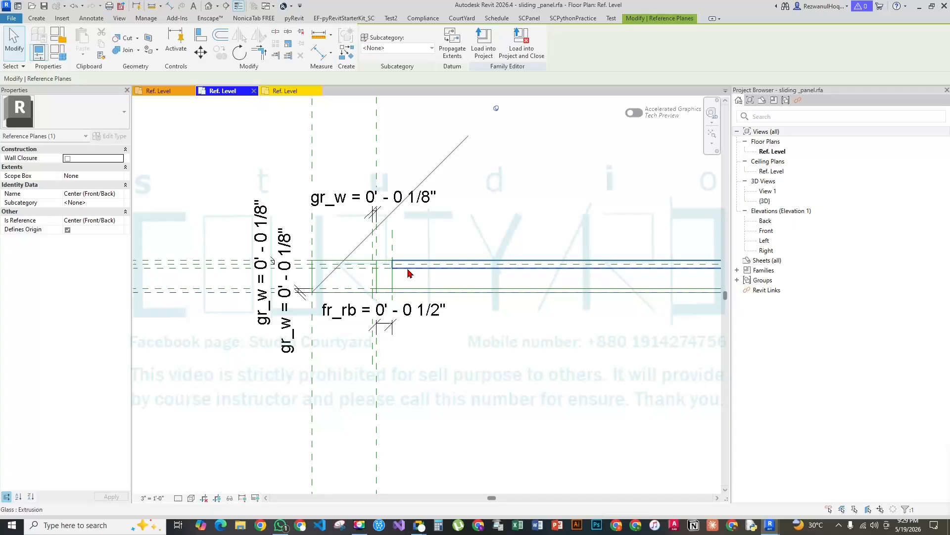
Return to the louver_leaf plan and draw a horizontal reference plane about 3.4" above the Center (Front/Back) plane, crossing both vertical planes
click(285, 91)
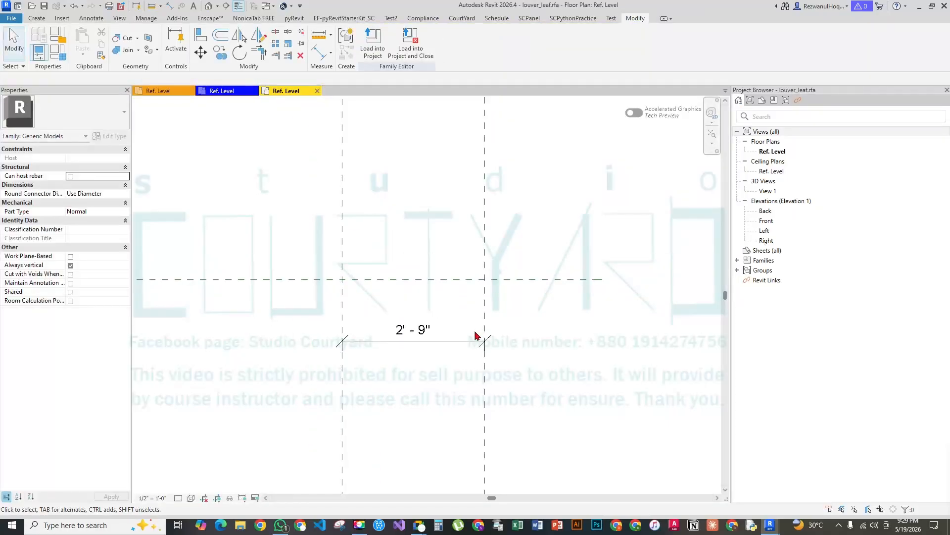
key(r)
key(p)
click(179, 264)
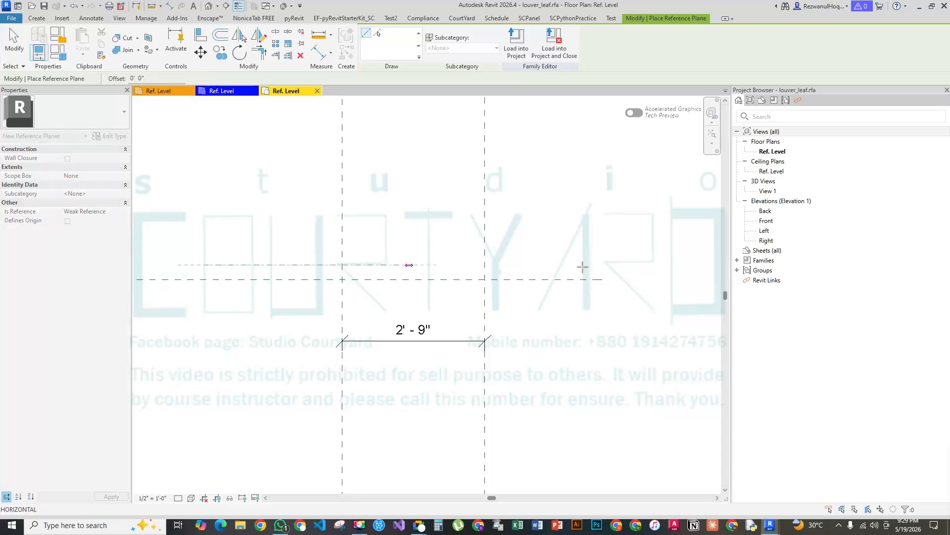
click(663, 264)
key(Escape)
key(Escape)
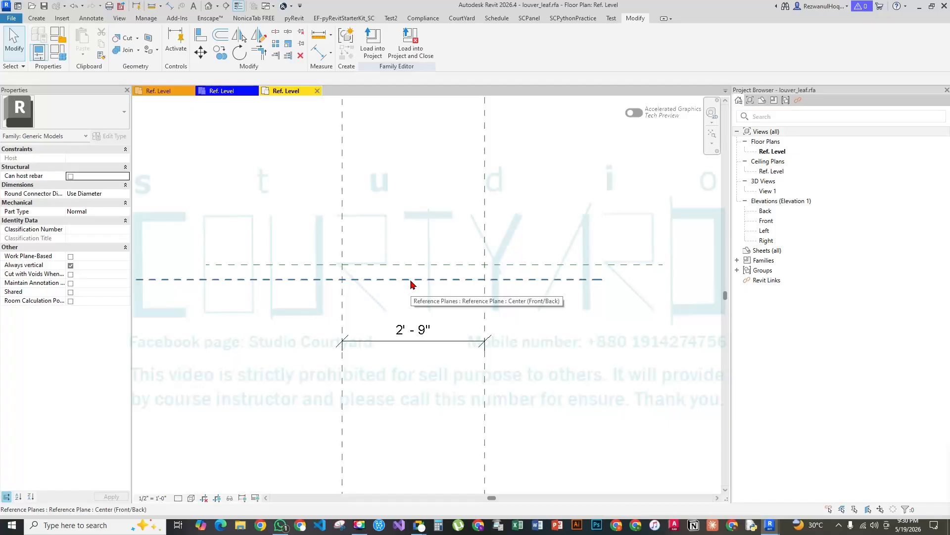
Draw another horizontal reference plane between the two existing ones, about 1 1/2" above the Center (Front/Back) plane
key(d)
key(i)
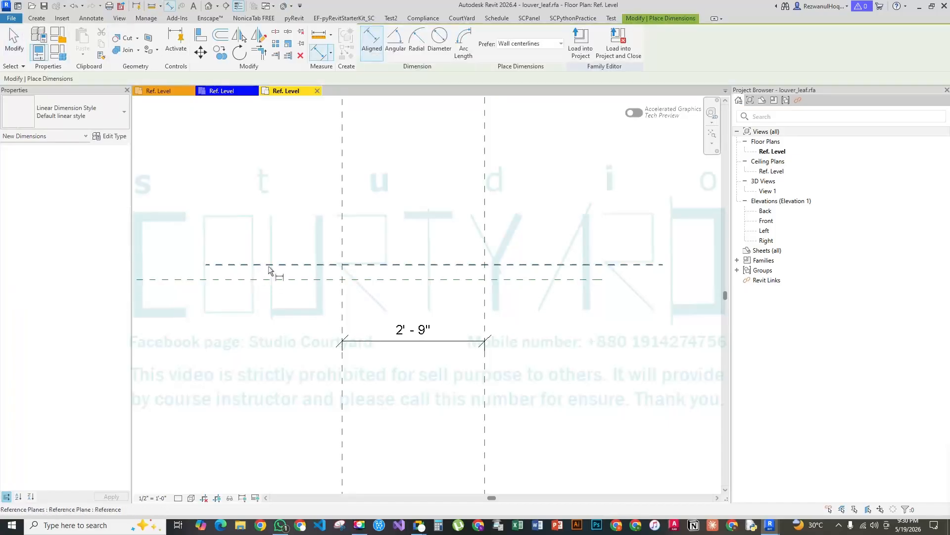
key(Escape)
key(r)
key(p)
scroll(240, 278, up, 3)
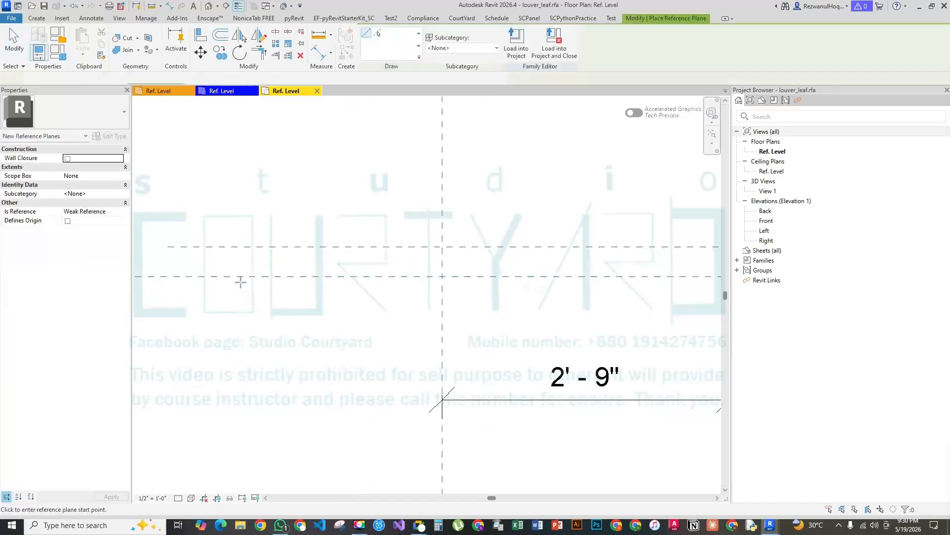
click(166, 265)
scroll(182, 259, down, 3)
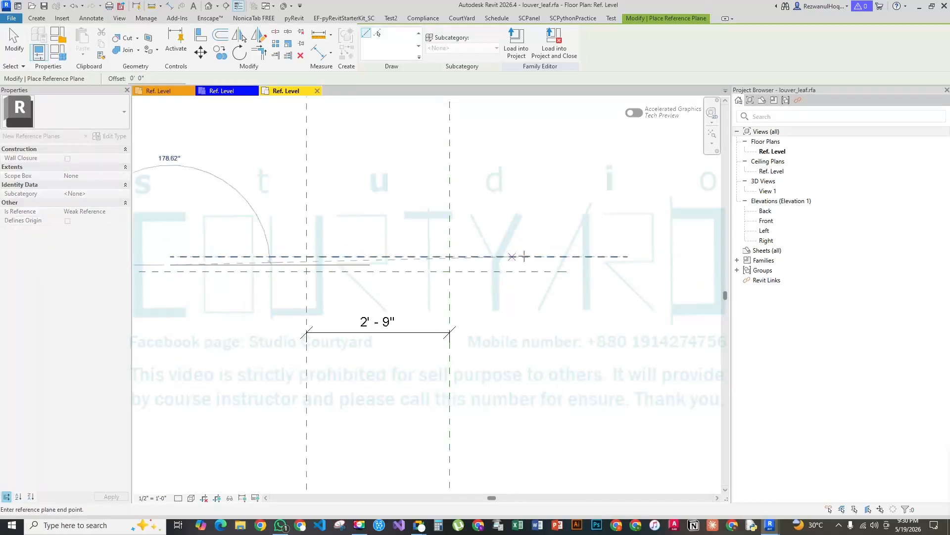
scroll(512, 248, up, 2)
click(580, 268)
key(Escape)
Dimension the three horizontal reference planes in one chain beyond the right vertical plane and constrain their spacing as equal
key(d)
key(i)
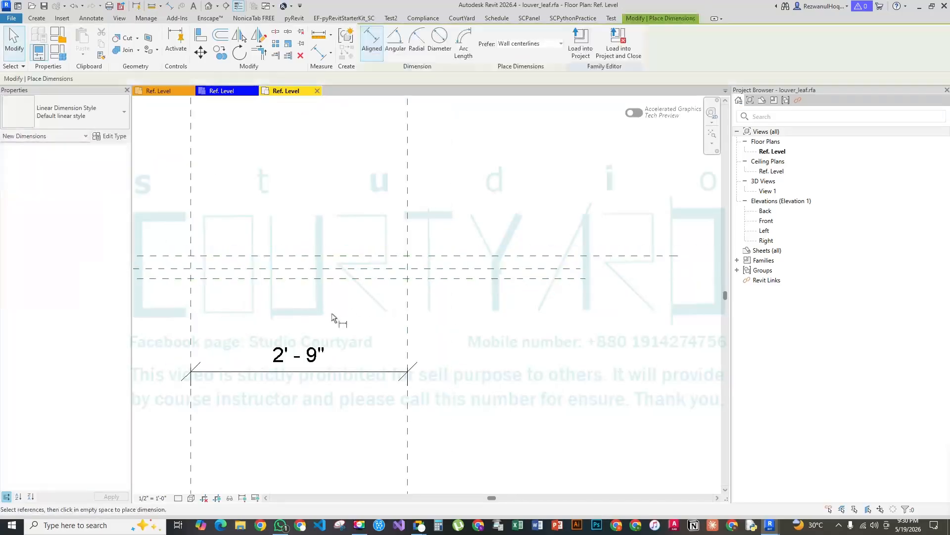
click(483, 278)
click(477, 269)
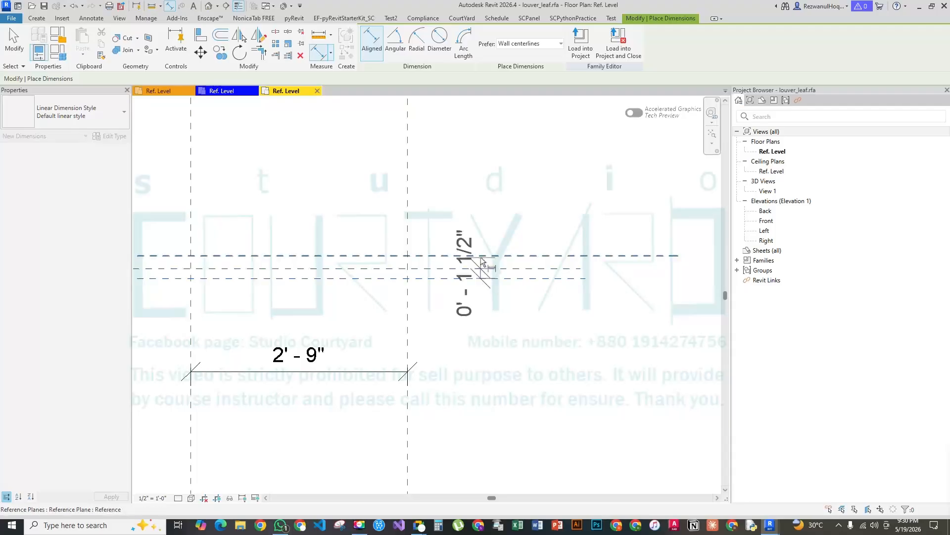
click(482, 256)
click(534, 213)
click(454, 267)
scroll(520, 324, down, 3)
scroll(335, 305, up, 2)
scroll(334, 303, up, 1)
key(Escape)
key(Escape)
Label the 2' 9" dimension between the vertical planes with a new type parameter named lv_ln
click(559, 383)
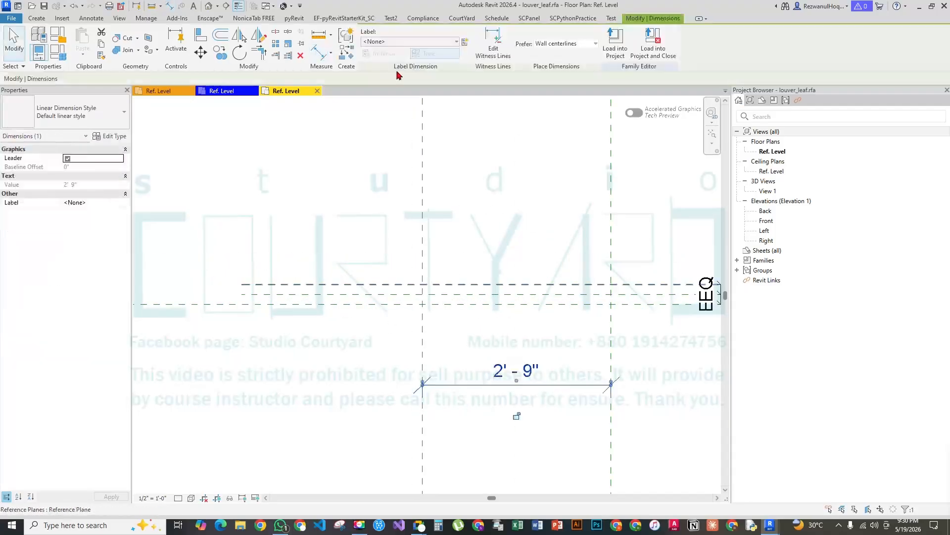
click(466, 43)
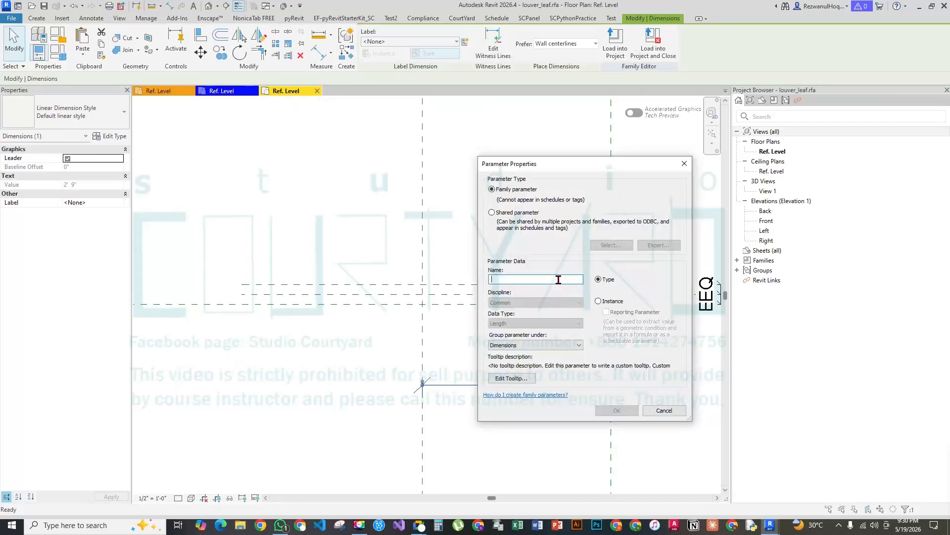
text(W)
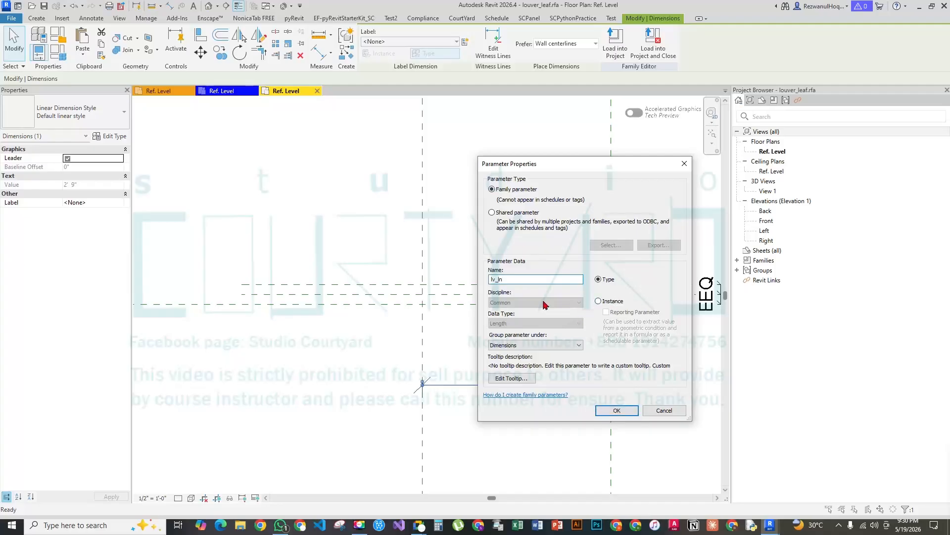
click(616, 411)
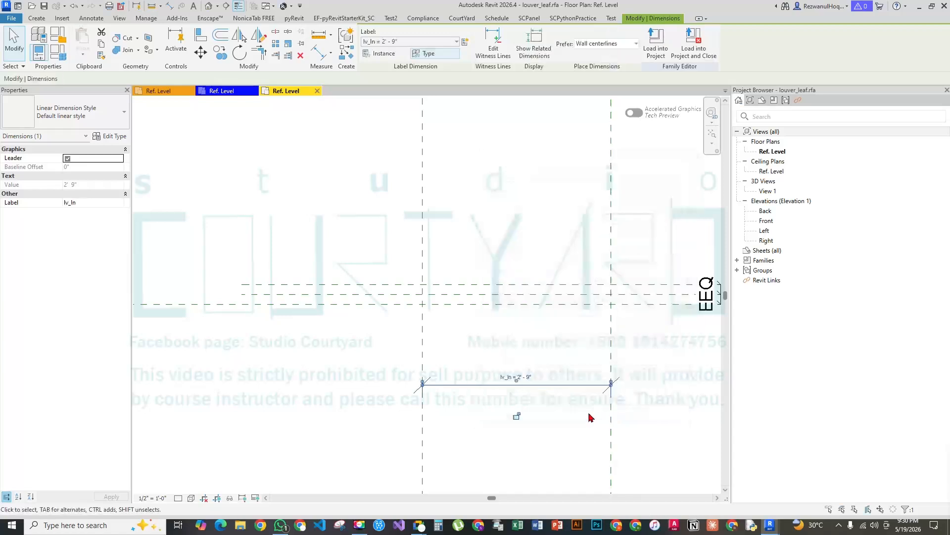
scroll(384, 361, down, 3)
key(Escape)
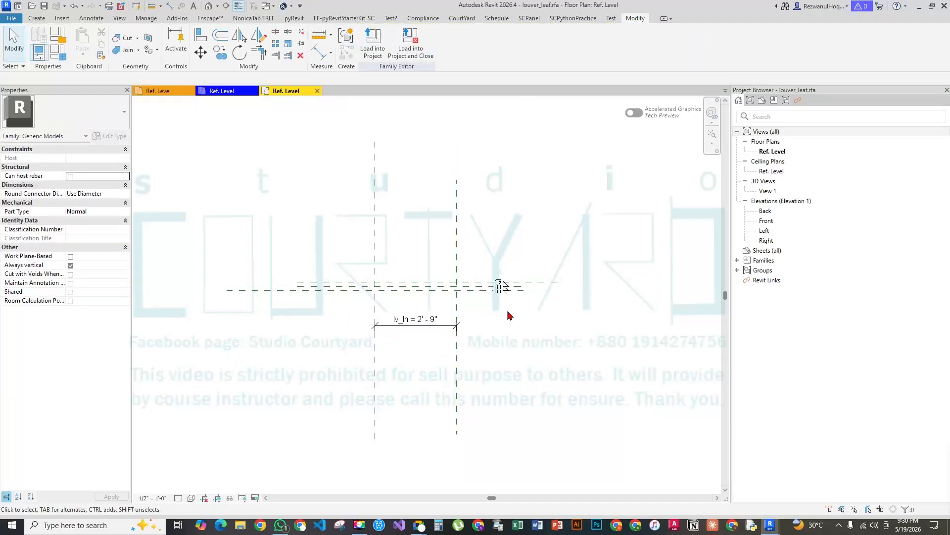
Dimension the overall distance between the lowest and uppermost horizontal reference planes, placing it beyond the equality dimension
scroll(486, 318, up, 3)
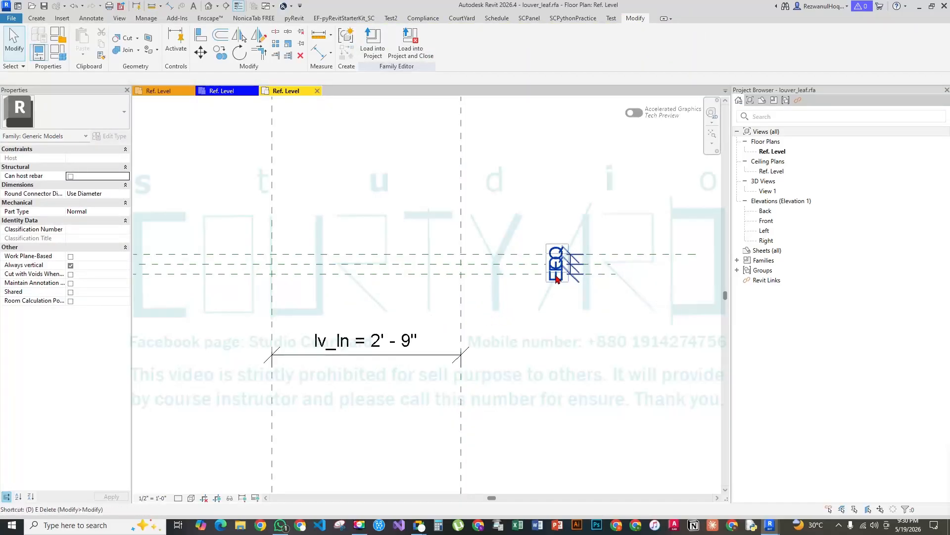
key(d)
key(i)
click(506, 274)
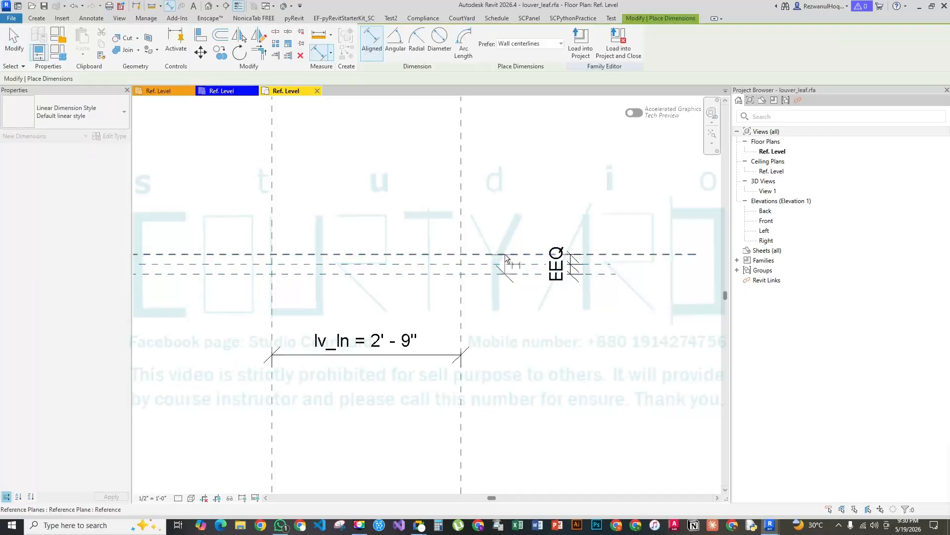
scroll(470, 262, down, 2)
click(595, 237)
key(Escape)
key(Escape)
Label the overall dimension between the outer horizontal planes with a new type parameter named lv_dp
scroll(579, 270, up, 2)
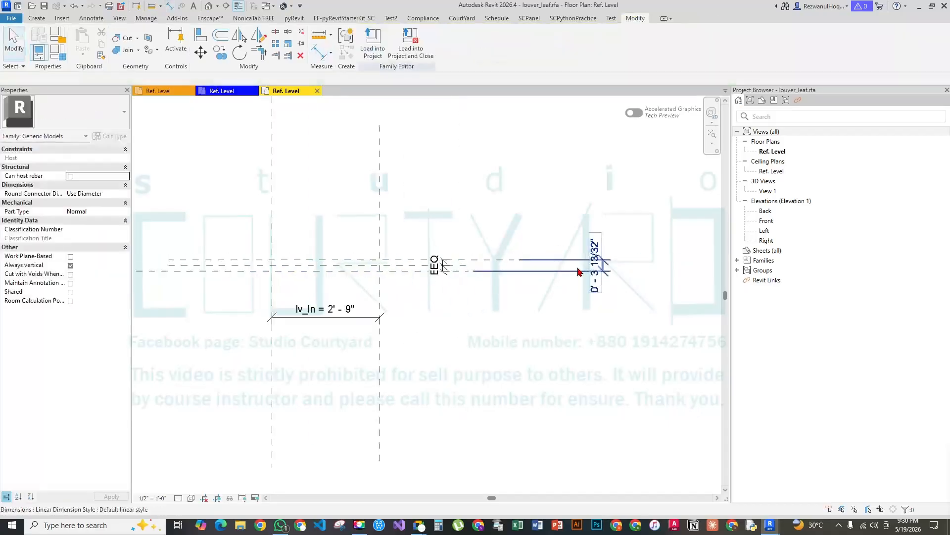
middle_drag(383, 344, 659, 348)
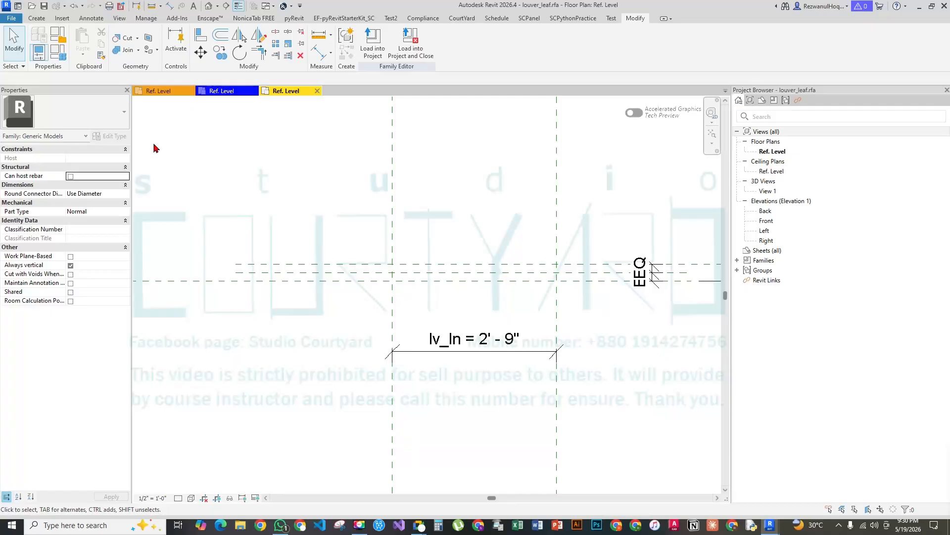
middle_drag(490, 262, 239, 244)
click(629, 257)
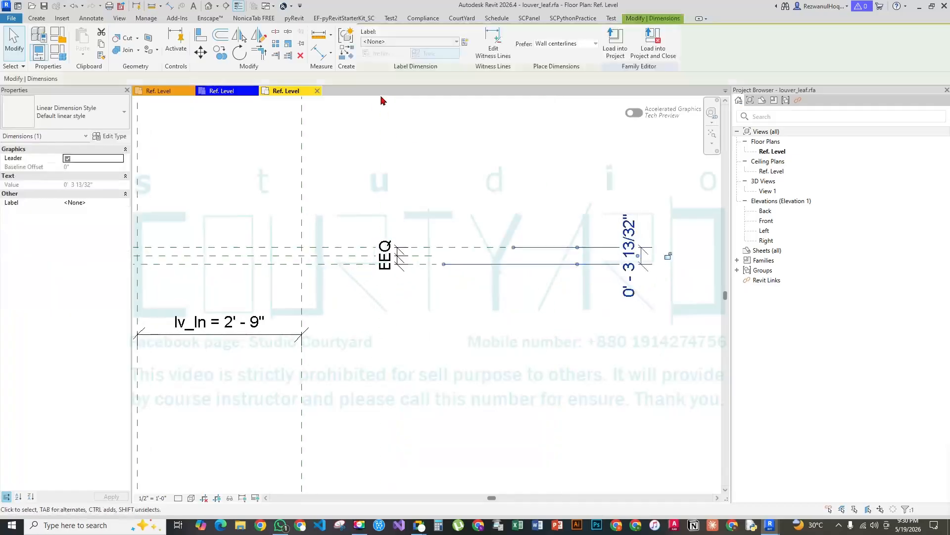
click(466, 41)
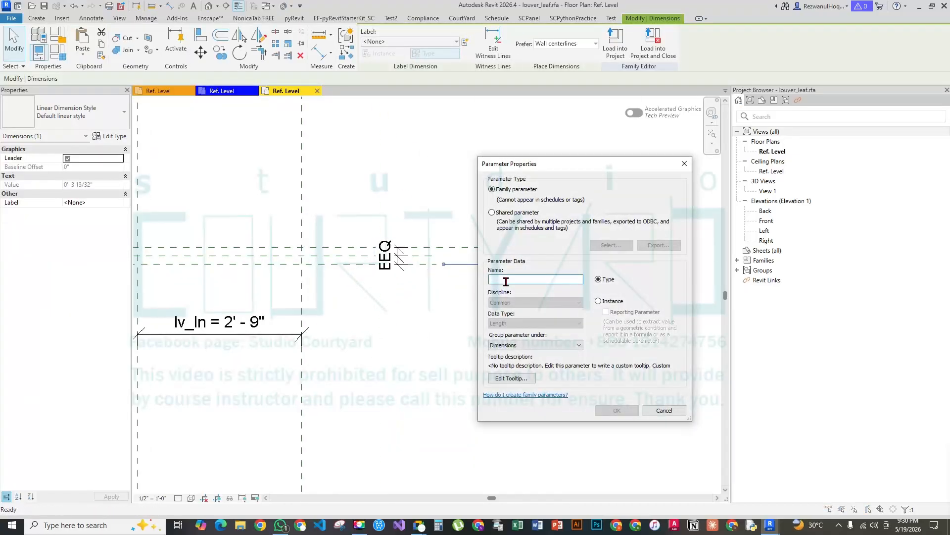
text(lv_dp)
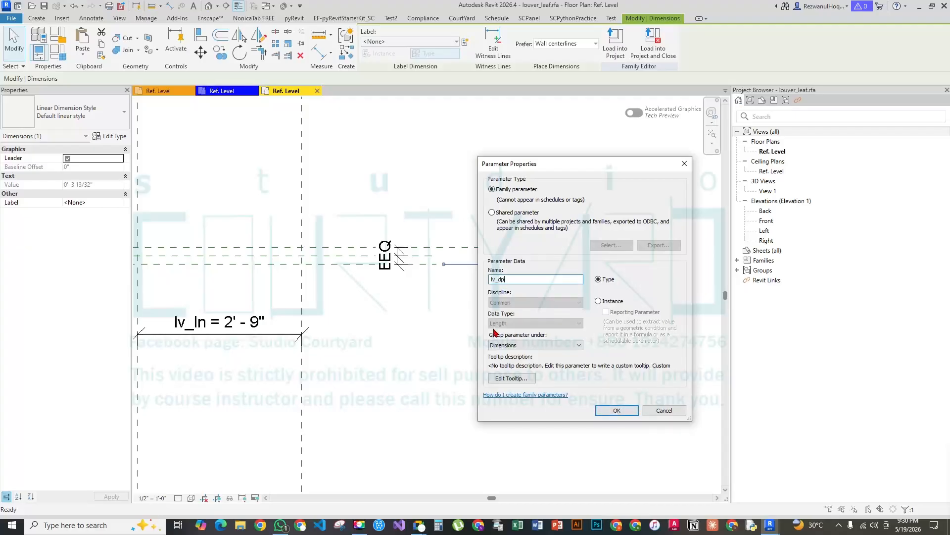
click(631, 410)
middle_drag(538, 324, 704, 313)
key(Escape)
Delete the lv_dp dimension between the outer horizontal reference planes
scroll(375, 264, up, 3)
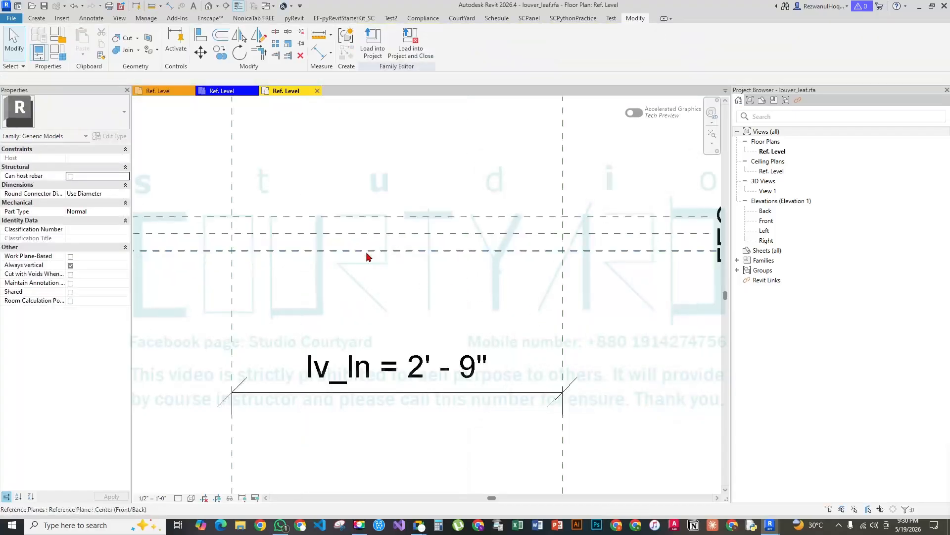
scroll(369, 257, down, 4)
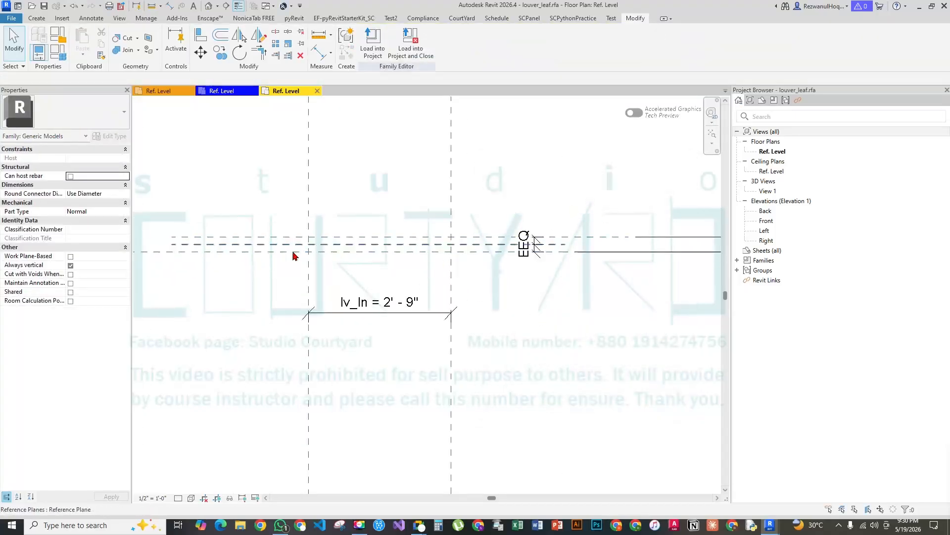
scroll(310, 268, down, 2)
click(527, 254)
key(Delete)
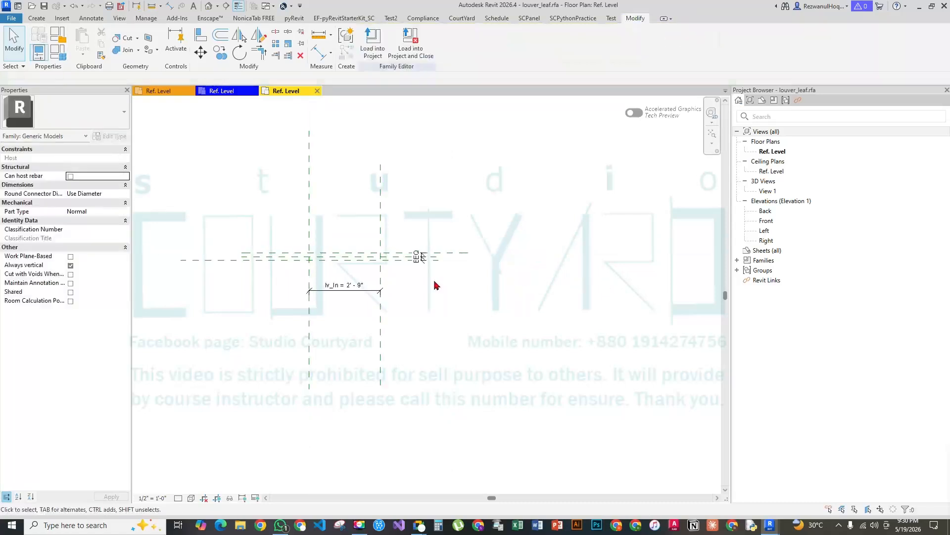
Draw a reference line along the middle horizontal plane, with both ends just inside the two vertical reference planes
scroll(346, 277, up, 5)
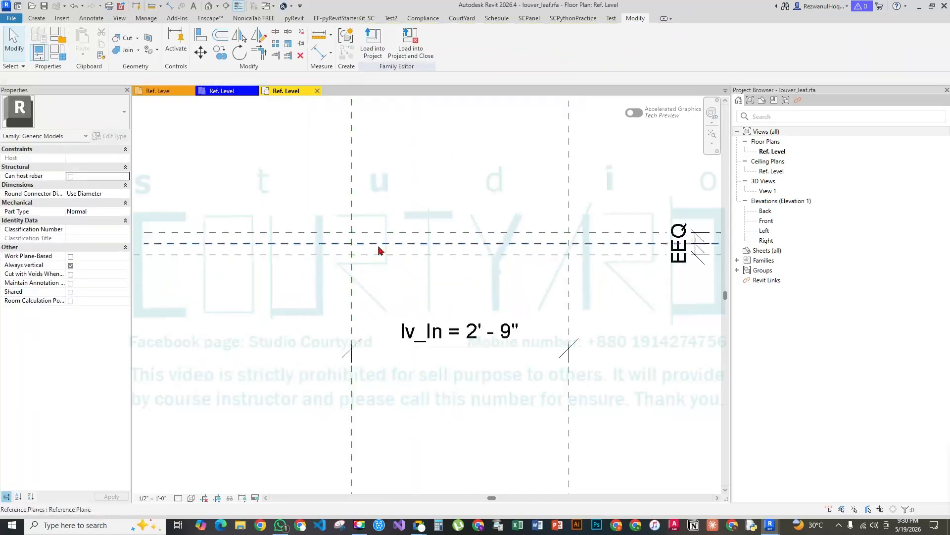
middle_drag(378, 249, 308, 248)
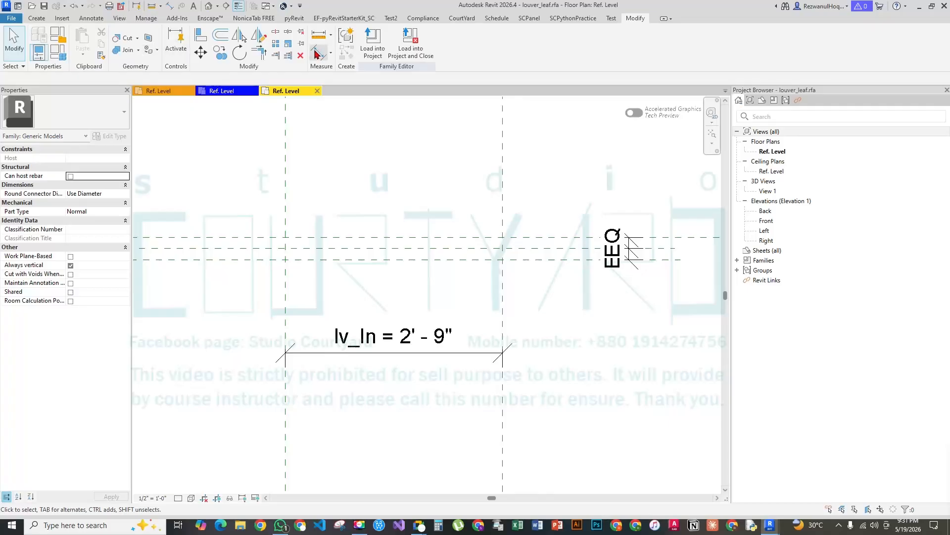
click(37, 18)
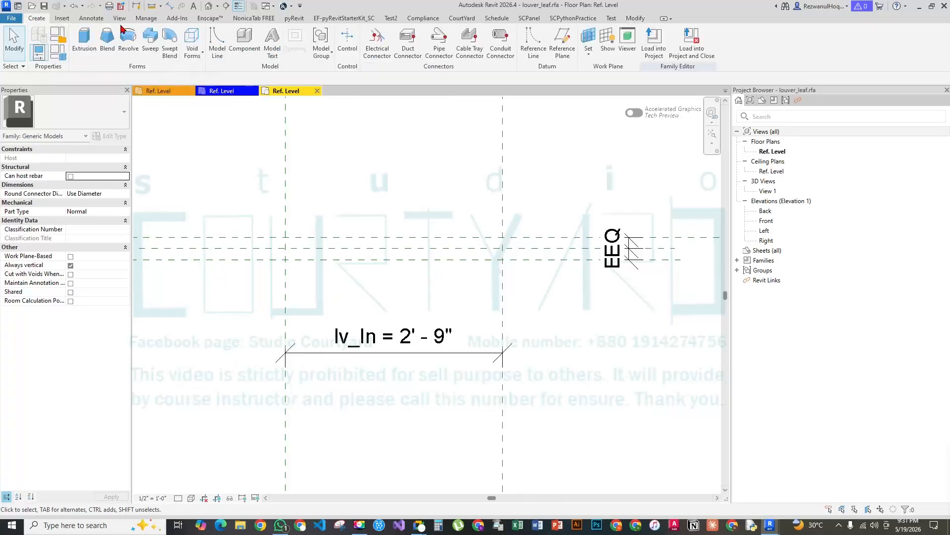
click(534, 44)
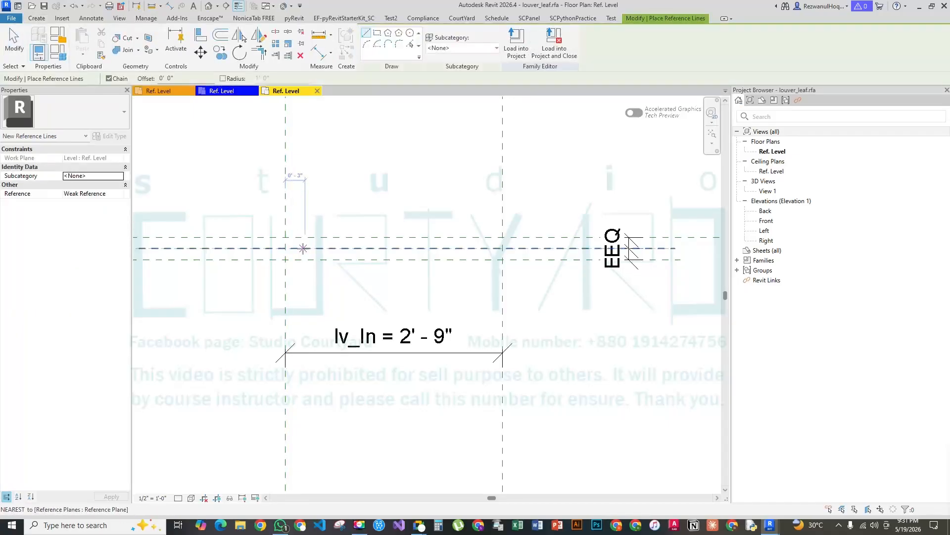
click(310, 253)
click(469, 248)
scroll(465, 273, up, 3)
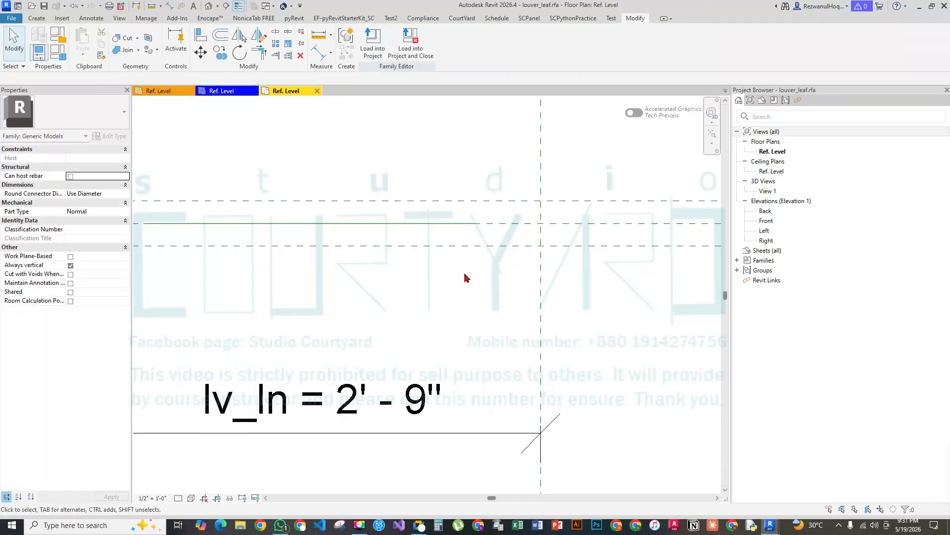
Align and lock the reference line to the middle horizontal plane and its right endpoint to the right vertical reference plane
key(a)
key(l)
click(588, 229)
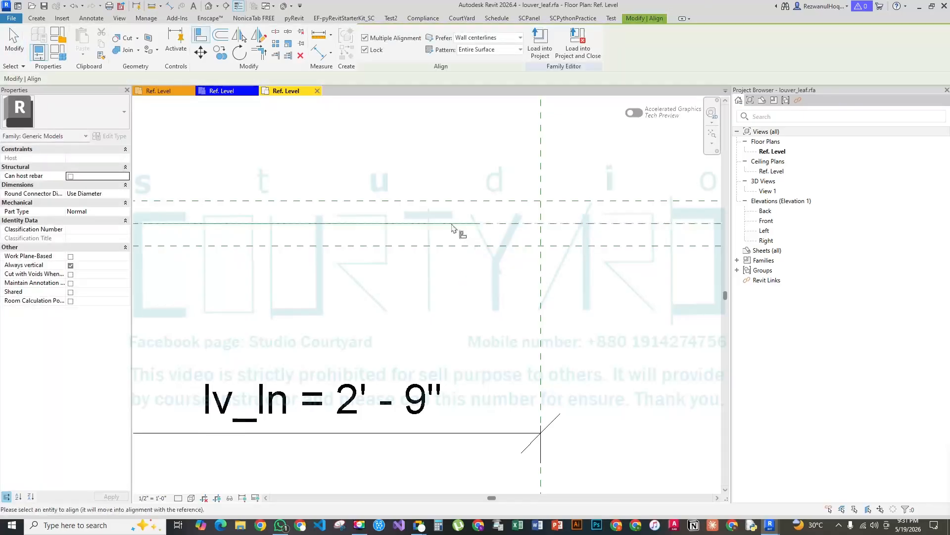
click(459, 225)
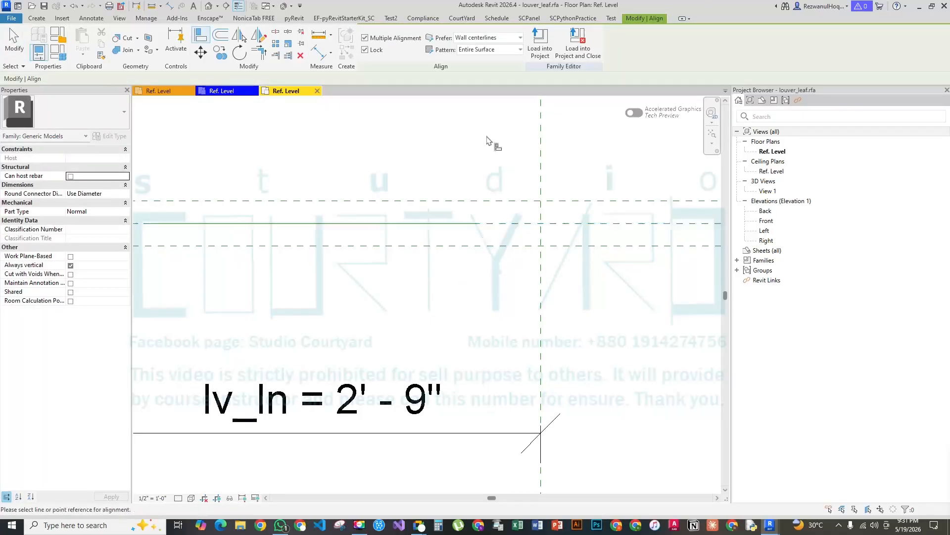
click(498, 222)
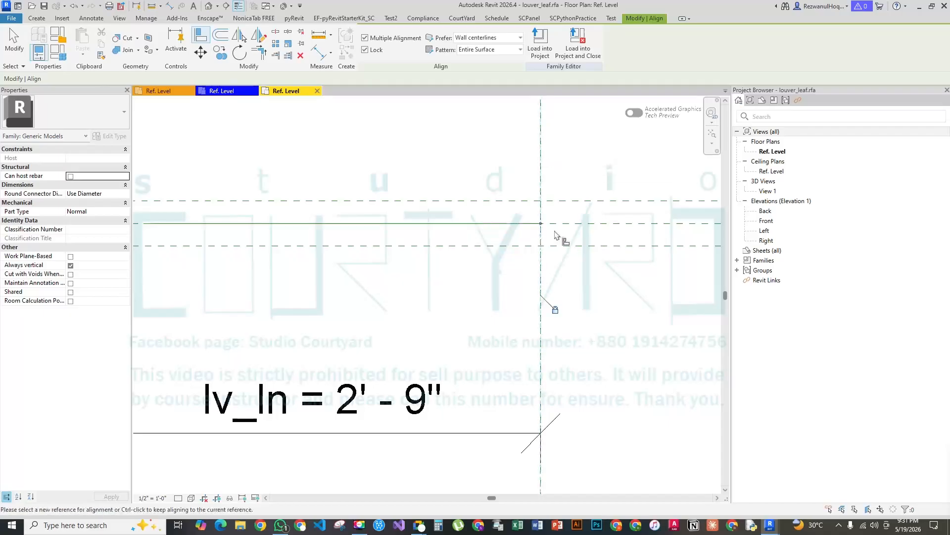
Align and lock the reference line's left endpoint to the Center (Left/Right) reference plane
scroll(609, 278, down, 3)
scroll(374, 263, up, 3)
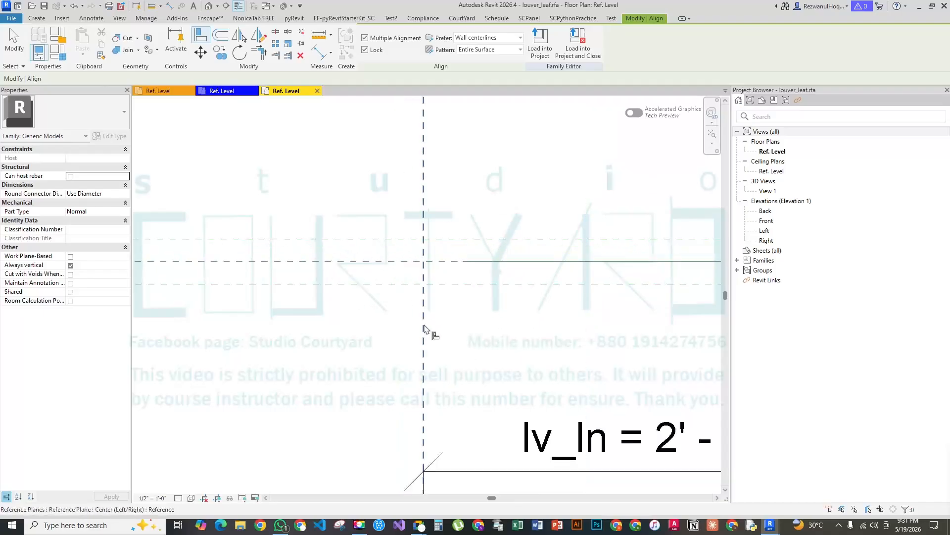
click(423, 325)
click(464, 261)
key(Escape)
key(Escape)
Open the default 3D view of the louver_leaf family
scroll(419, 299, down, 2)
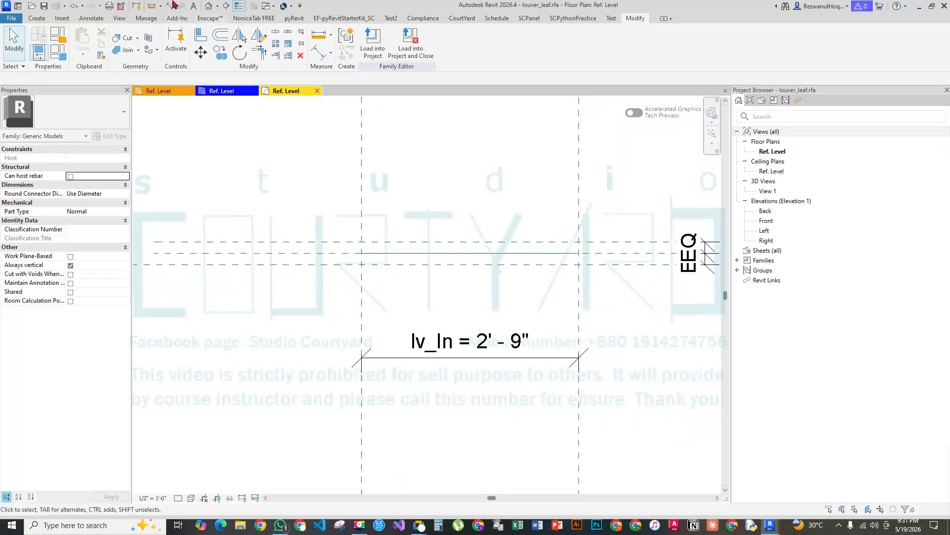
scroll(448, 257, down, 3)
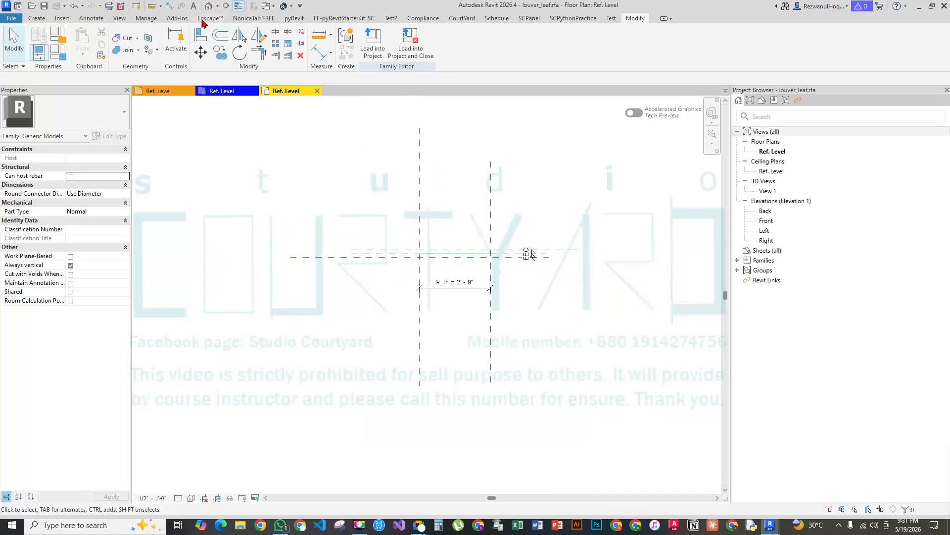
click(208, 6)
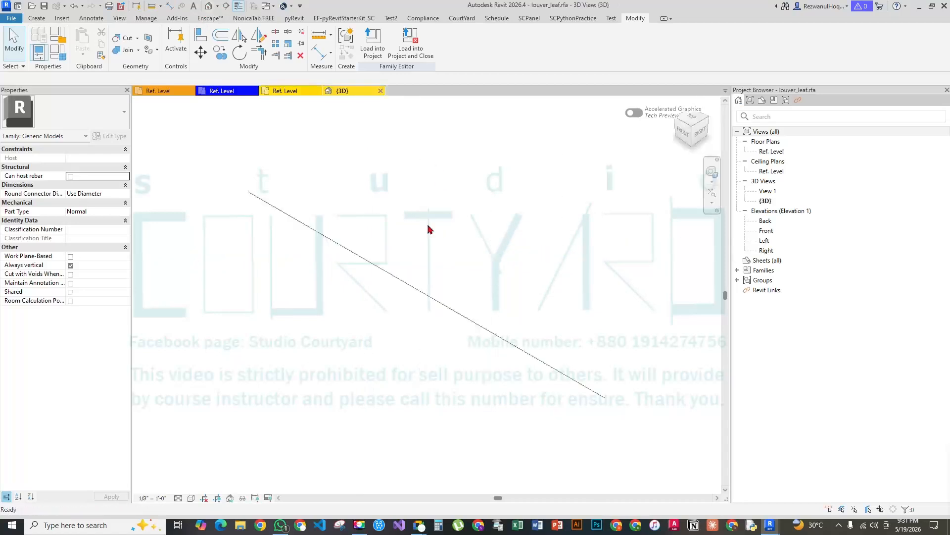
Create a sweep that follows the reference line as its picked path and uses the lover_profile : lover_profile profile
click(37, 18)
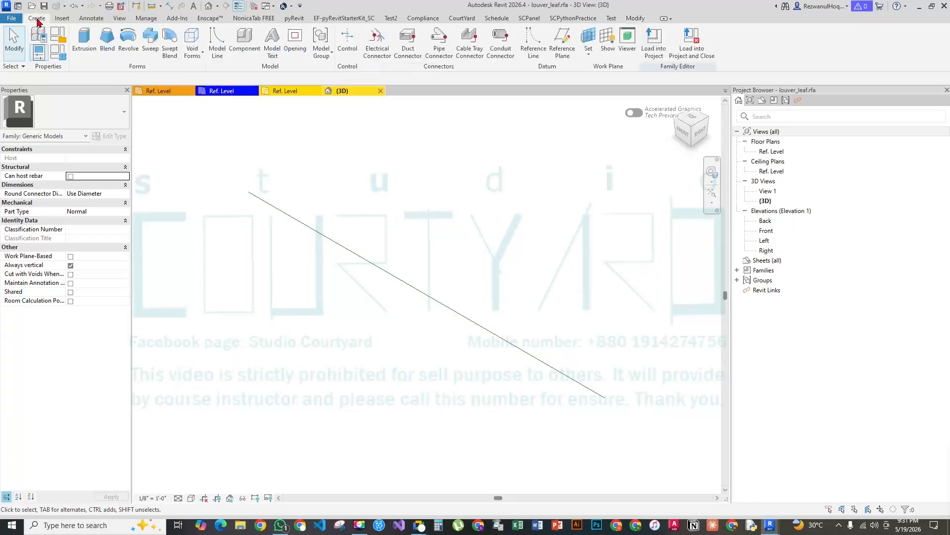
click(151, 43)
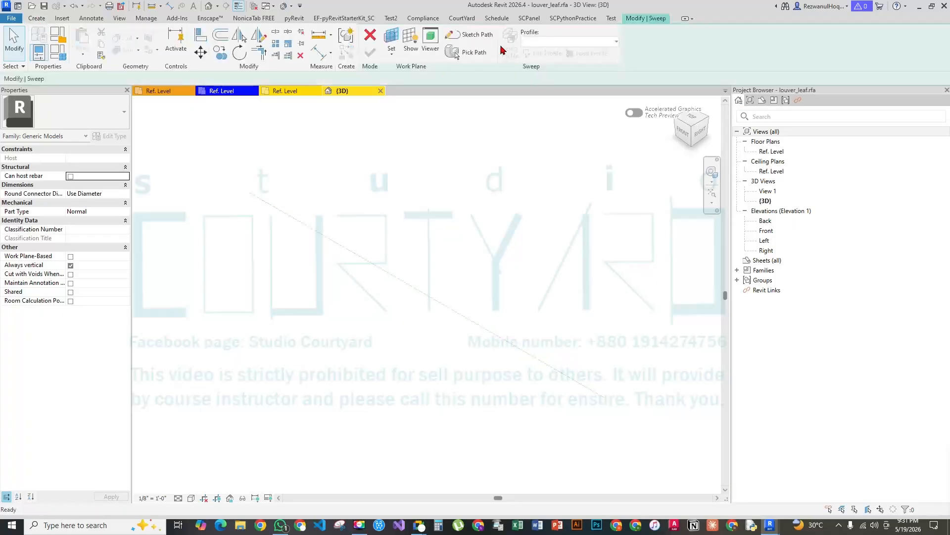
click(456, 53)
click(402, 289)
click(371, 53)
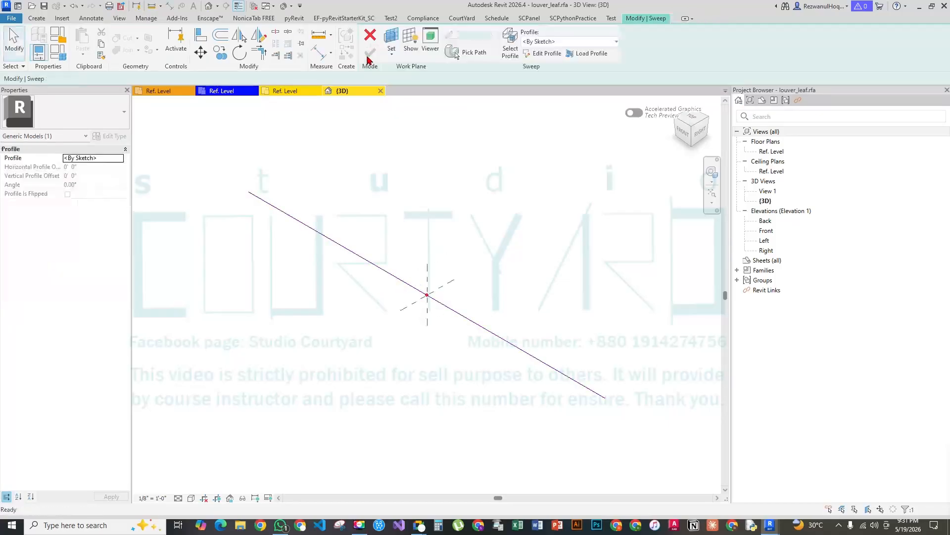
click(549, 42)
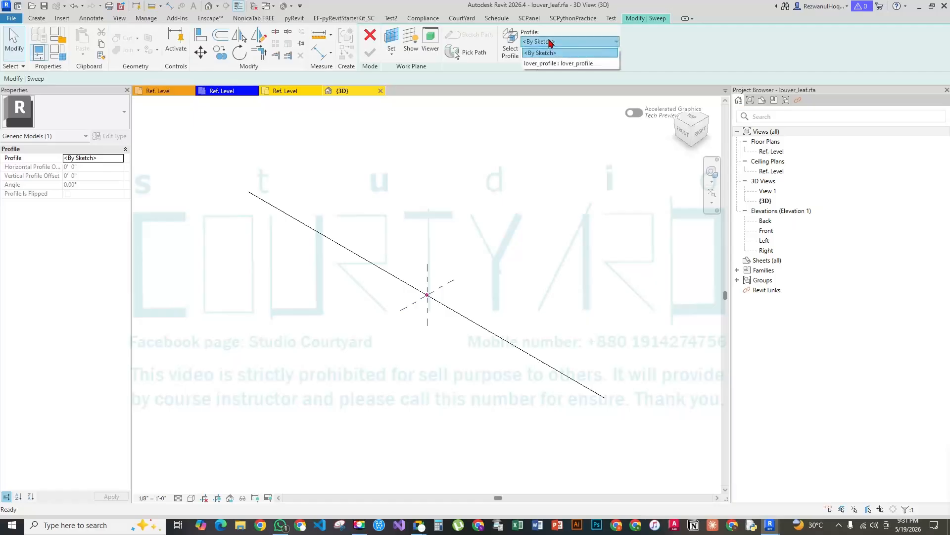
click(560, 63)
click(370, 52)
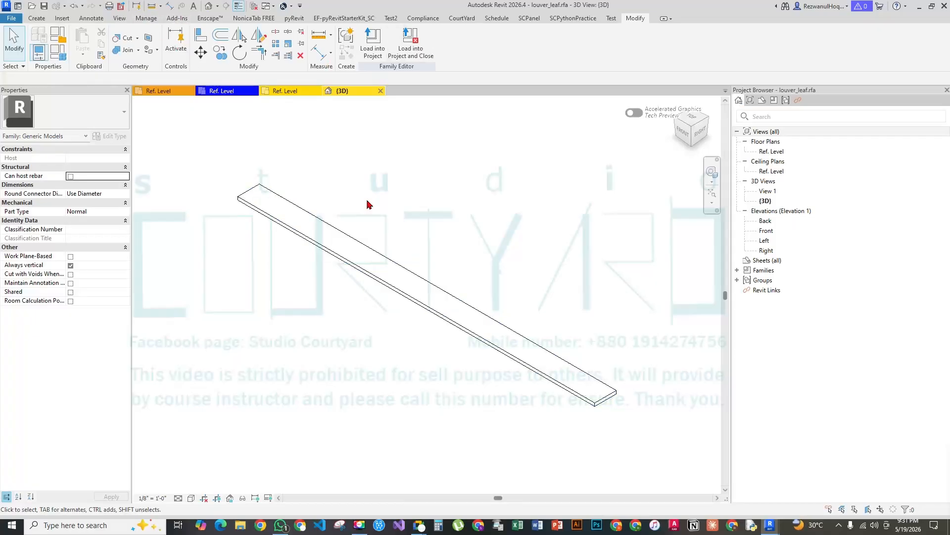
In the Ref. Level floor plan, place an aligned dimension between the two outer horizontal reference planes, beyond the EQ dimension
double_click(771, 151)
scroll(544, 240, up, 4)
scroll(647, 304, up, 2)
scroll(552, 272, down, 5)
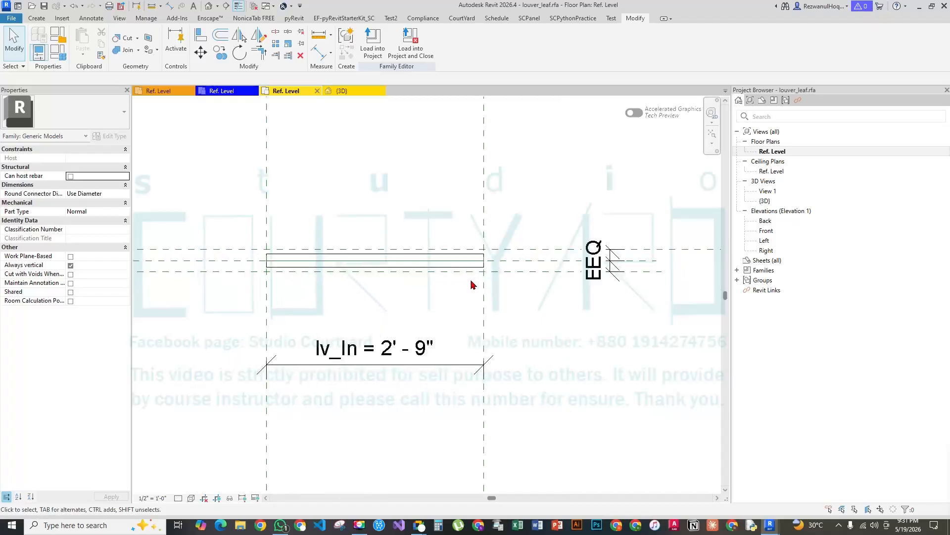
scroll(471, 285, up, 1)
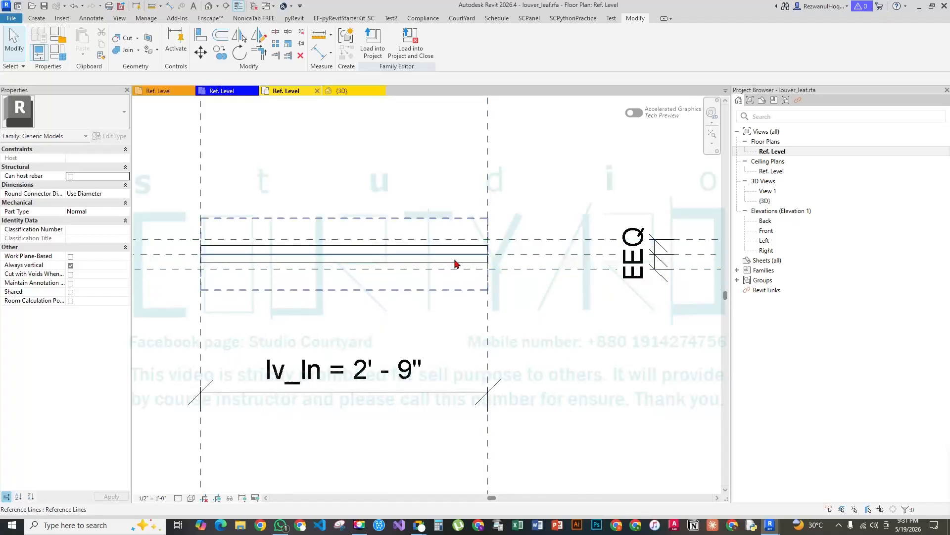
scroll(572, 334, down, 1)
scroll(392, 303, up, 2)
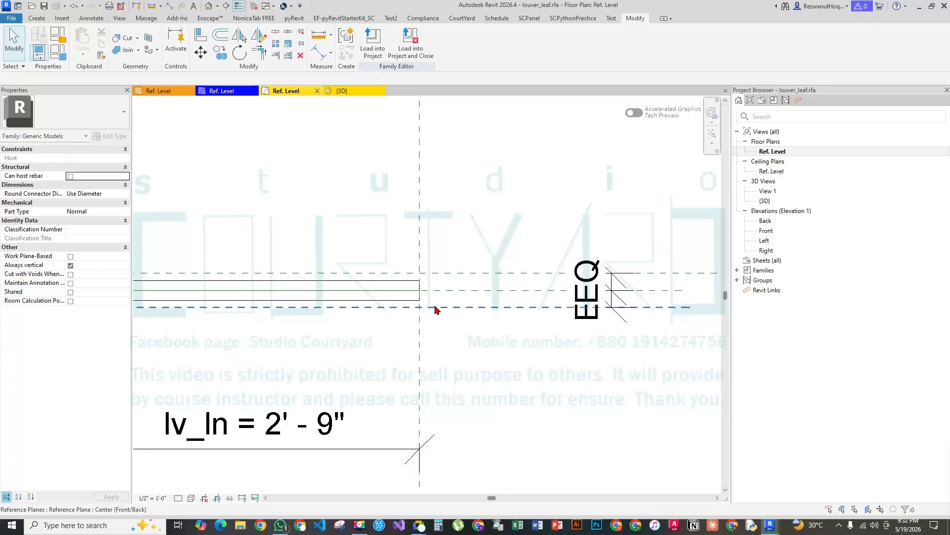
key(d)
key(i)
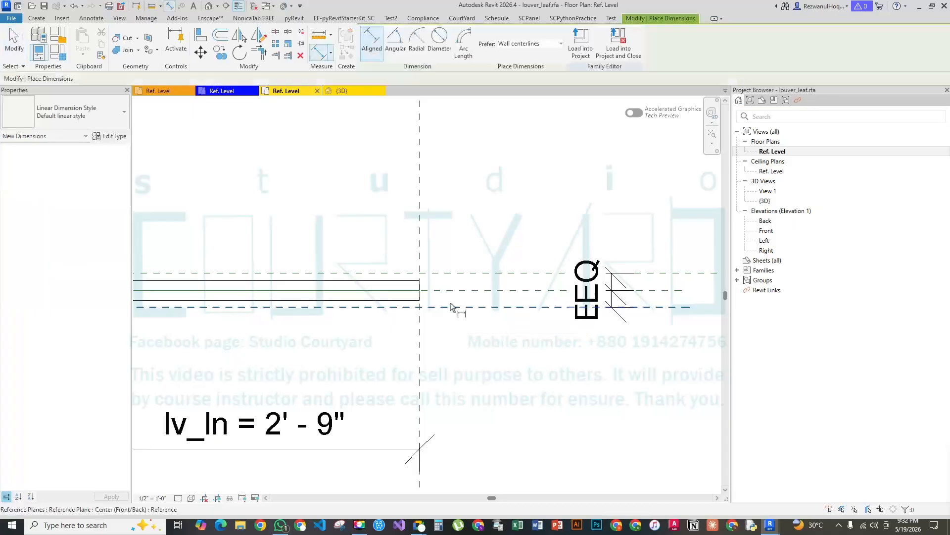
click(451, 307)
click(462, 273)
scroll(396, 272, down, 2)
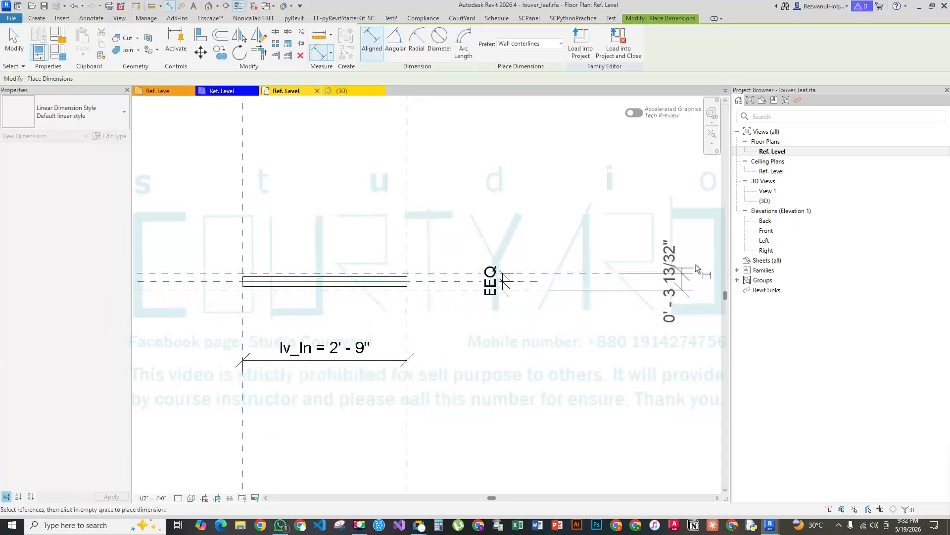
click(668, 251)
key(Escape)
key(Escape)
Open the type properties of the lover_profile type listed under the family's loaded profiles
scroll(377, 280, up, 3)
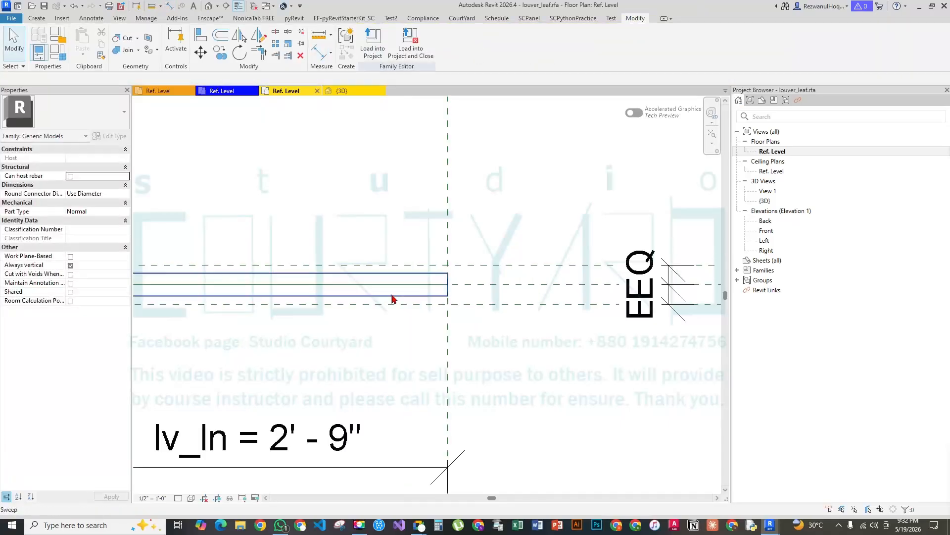
click(393, 296)
click(456, 292)
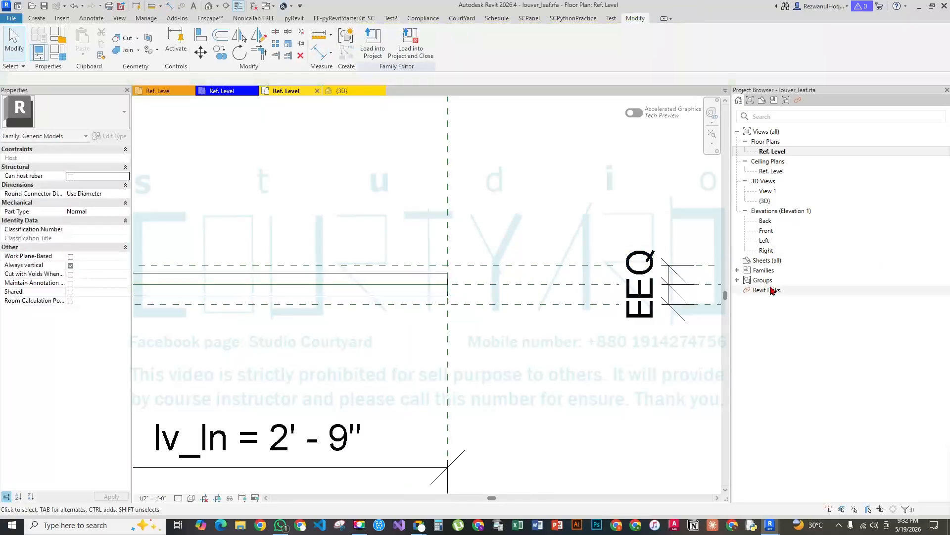
click(737, 272)
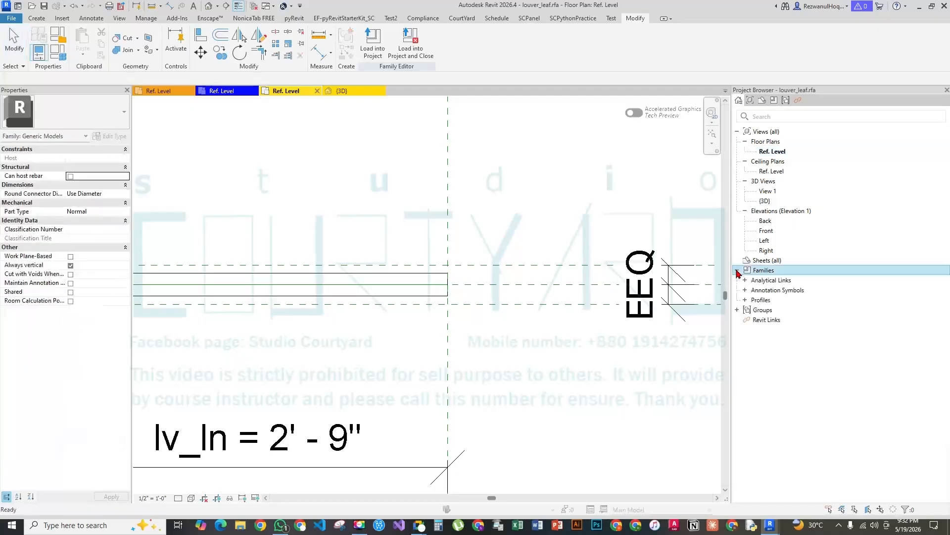
click(745, 300)
click(754, 311)
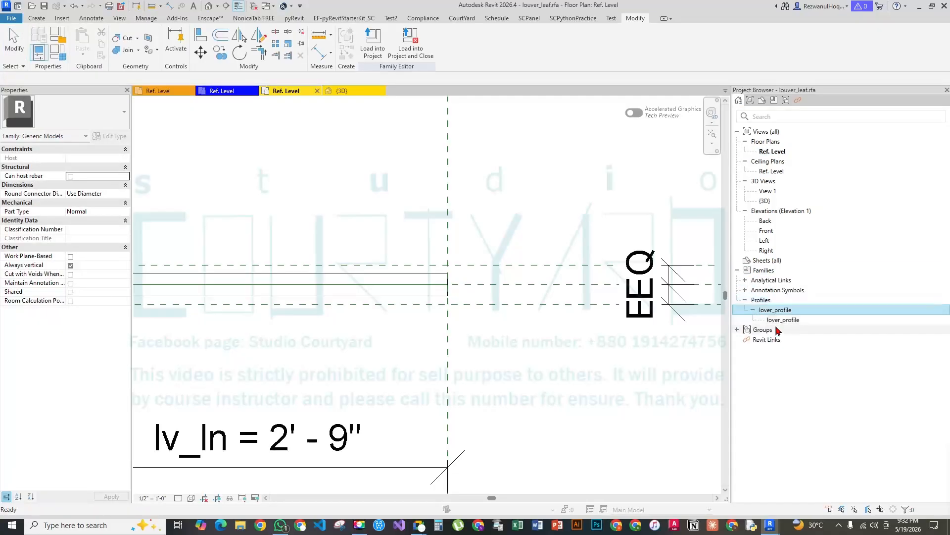
double_click(774, 320)
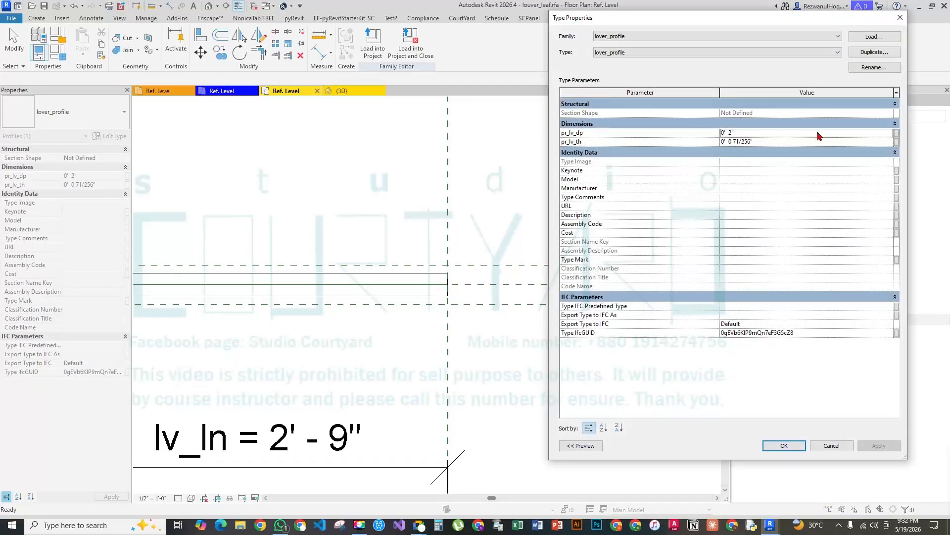
Associate the profile's pr_lv_dp value with a new type family parameter named pr_lv_dp
click(897, 133)
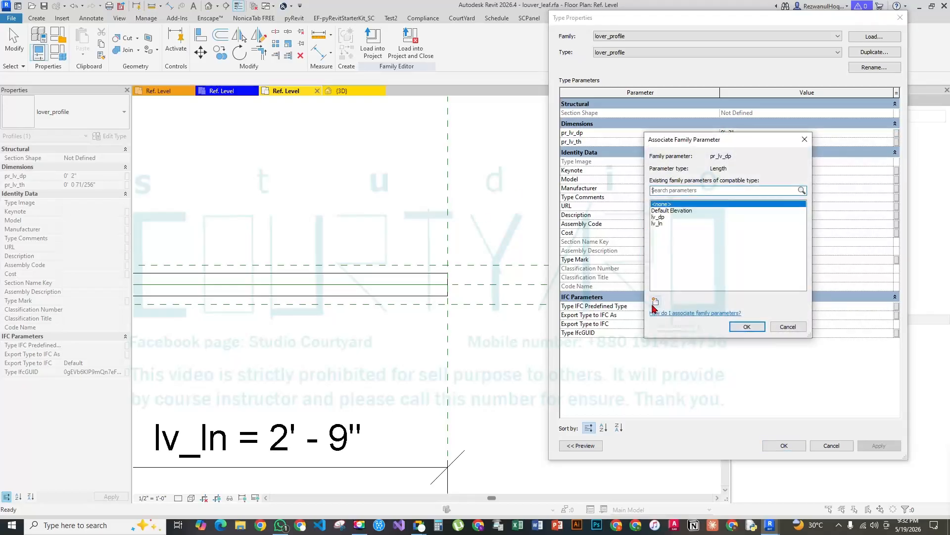
click(654, 302)
text(pr_lv_dp)
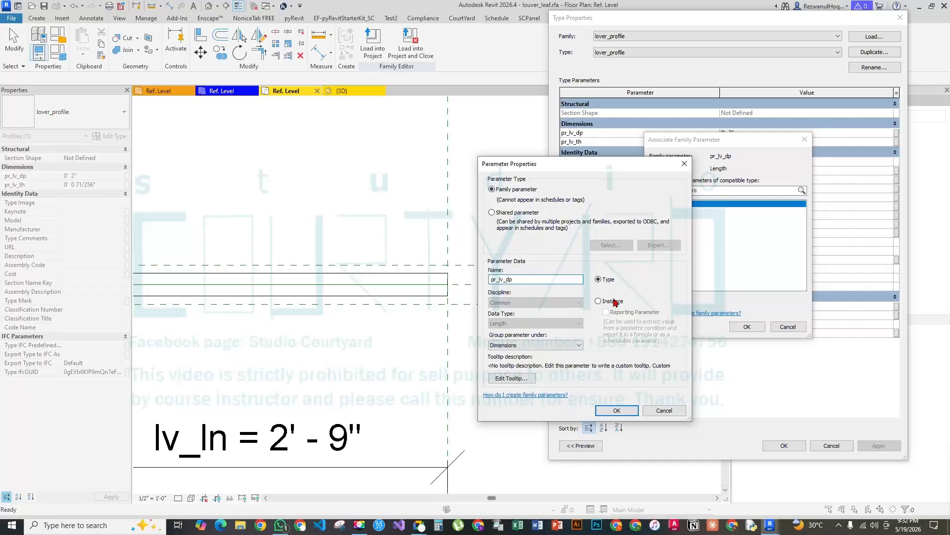
double_click(523, 277)
key(ctrl+c)
click(617, 410)
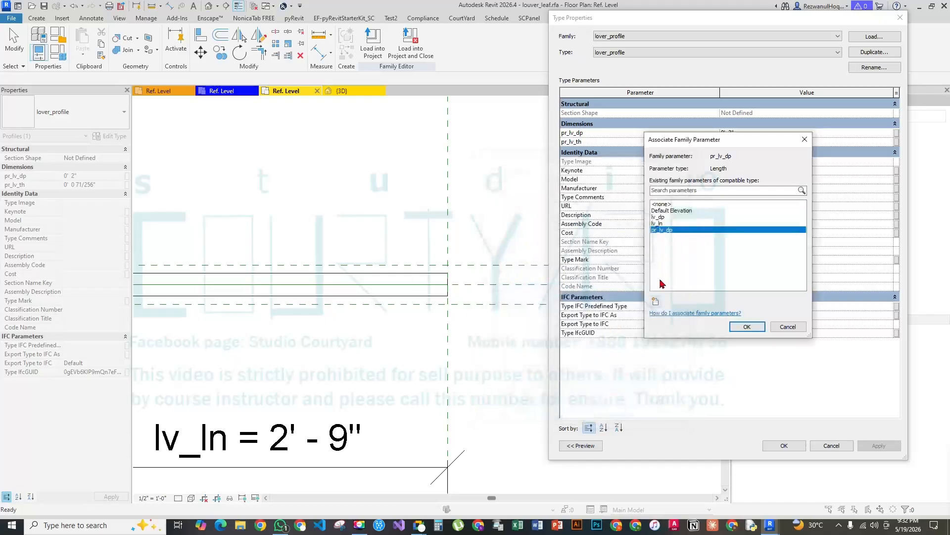
click(745, 327)
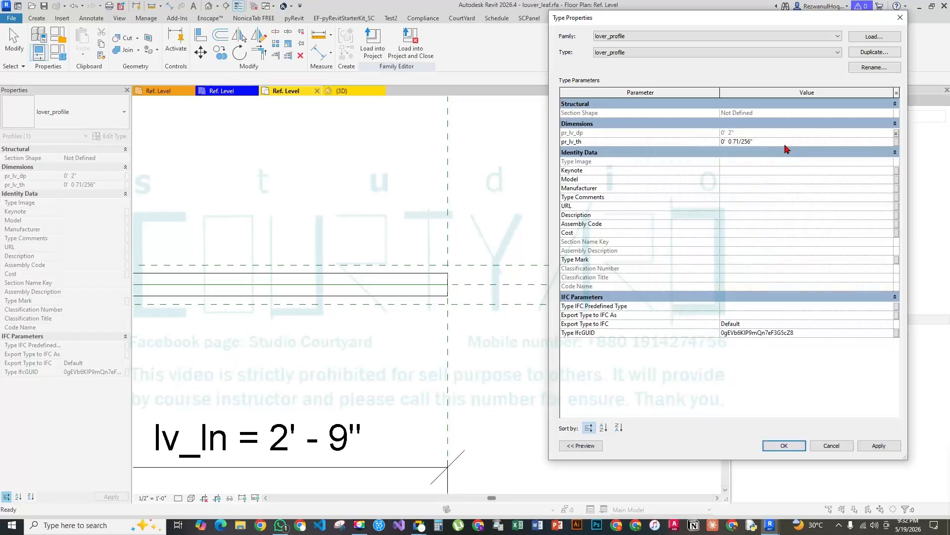
Associate the profile's pr_lv_th value with a new type family parameter named pr_lv_th and accept the type properties
click(897, 142)
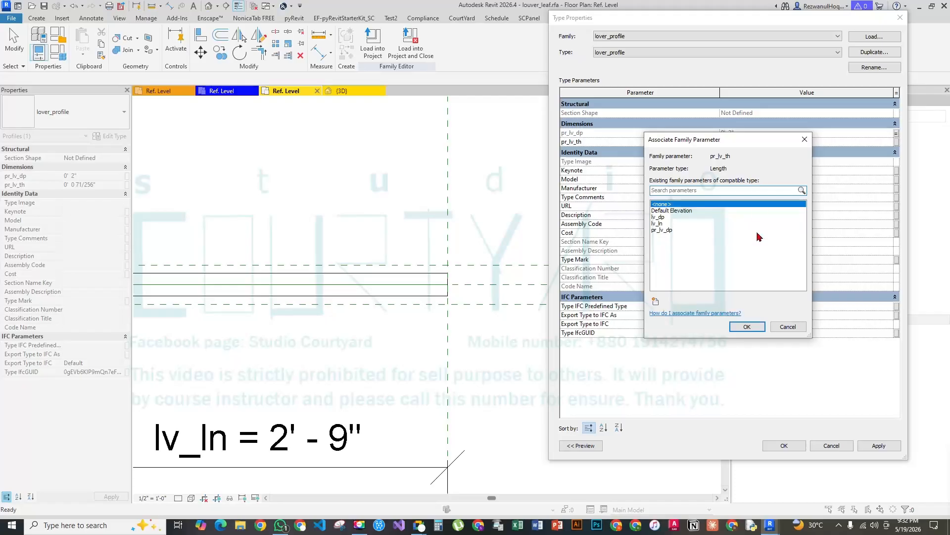
click(655, 302)
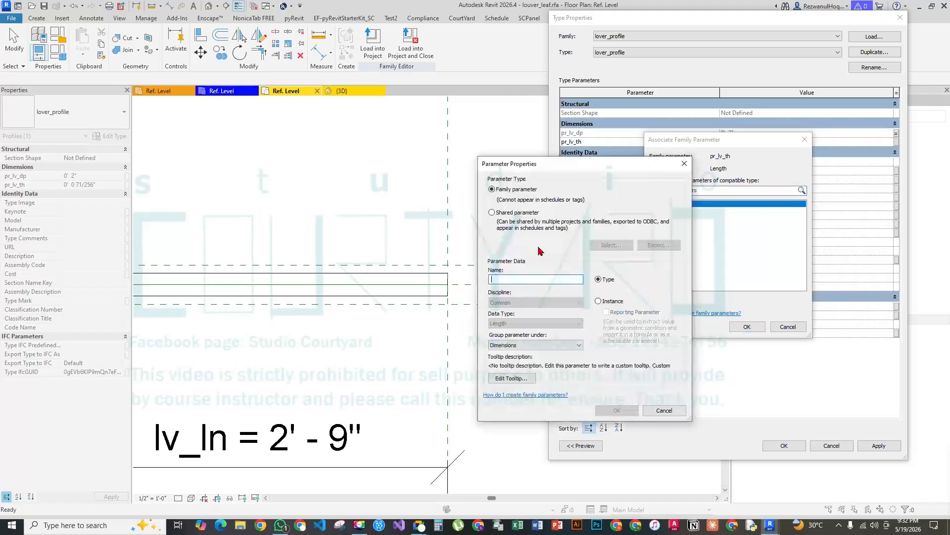
key(ctrl+v)
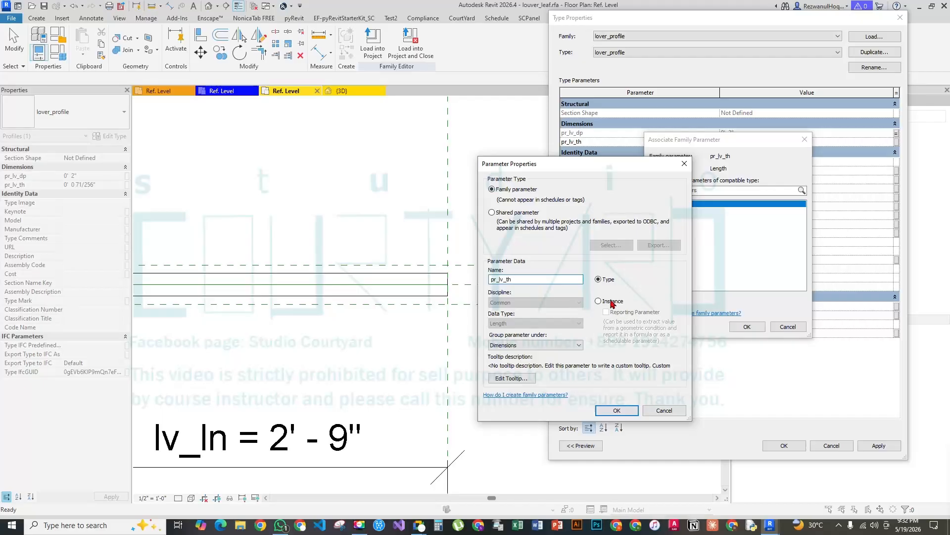
click(617, 411)
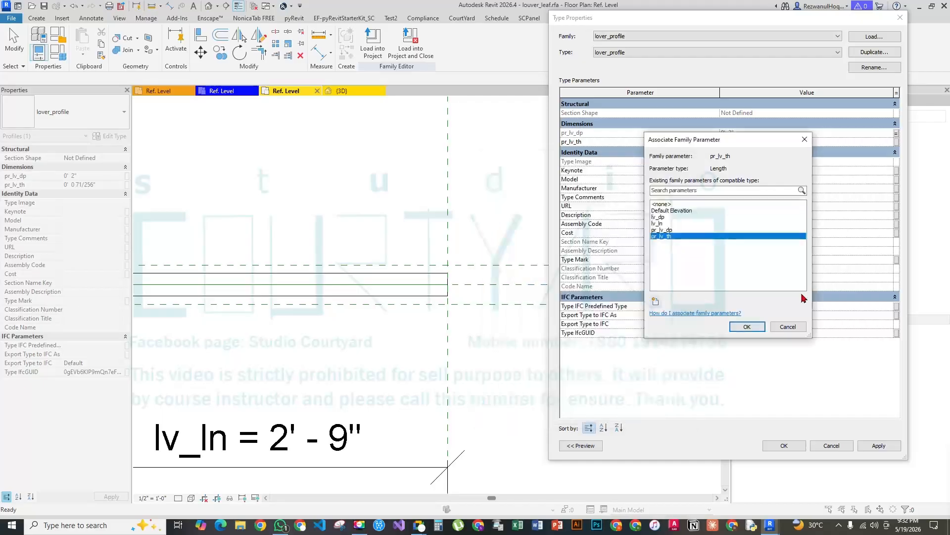
click(745, 327)
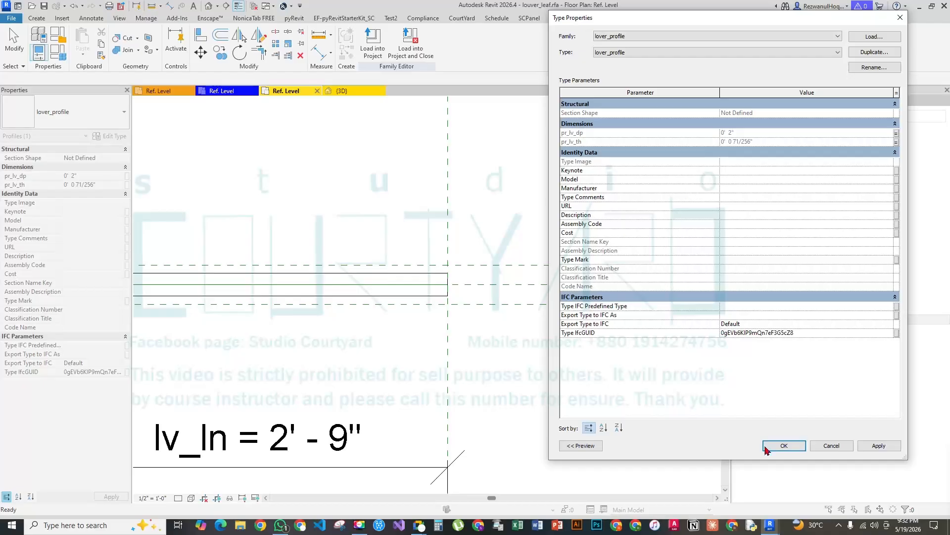
click(782, 445)
Label the dimension between the outer horizontal reference planes with the pr_lv_dp parameter
scroll(477, 277, down, 4)
scroll(579, 297, up, 3)
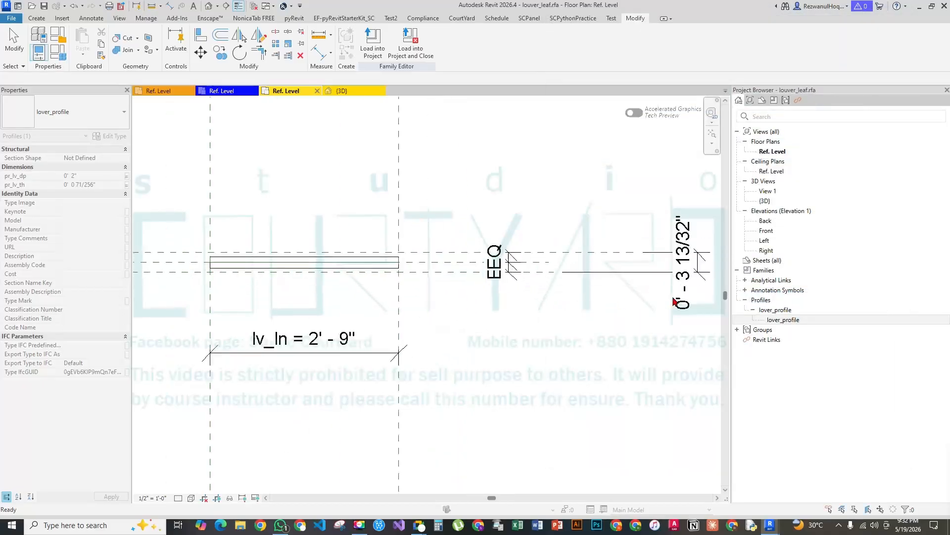
click(690, 270)
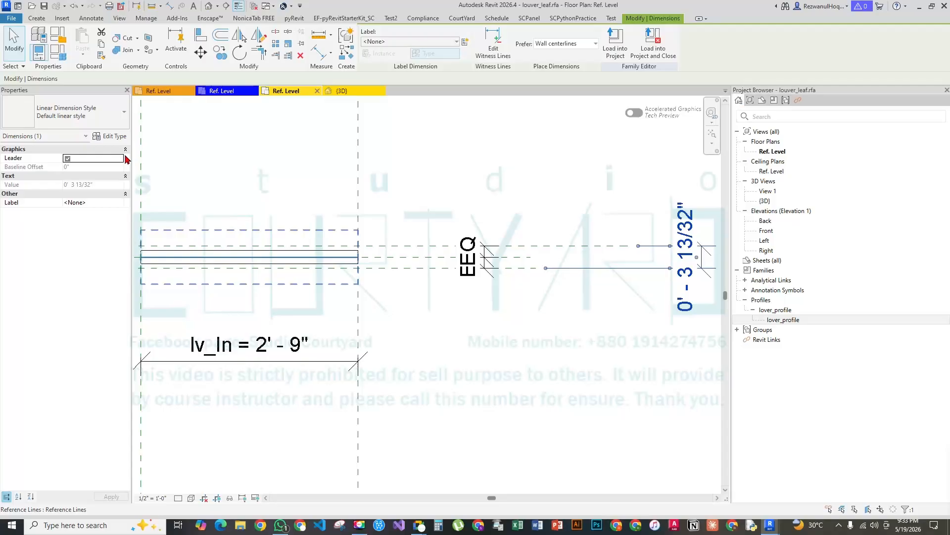
click(61, 53)
key(Escape)
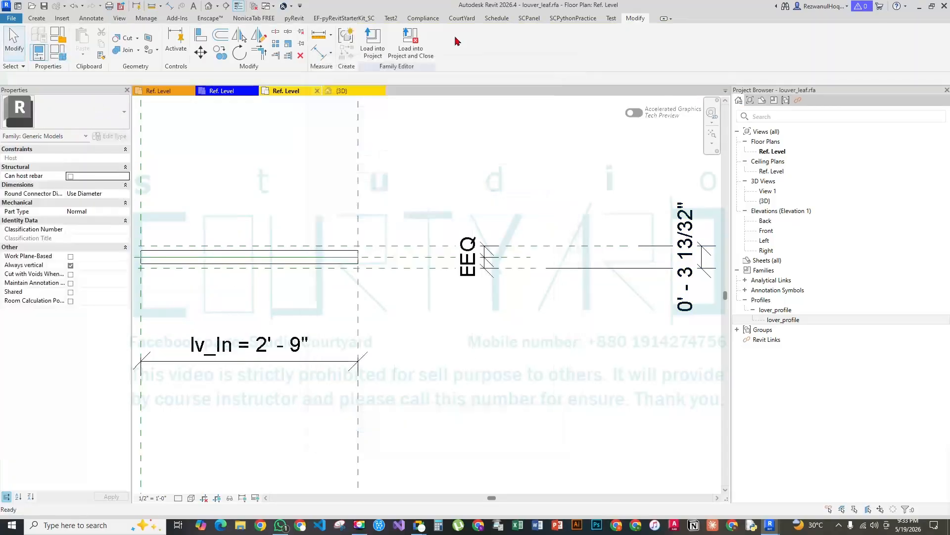
click(690, 265)
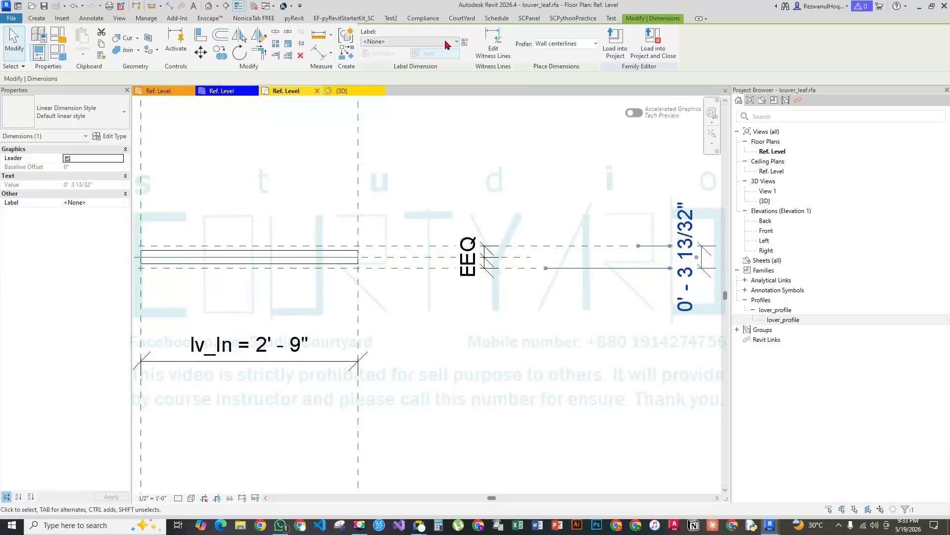
click(446, 42)
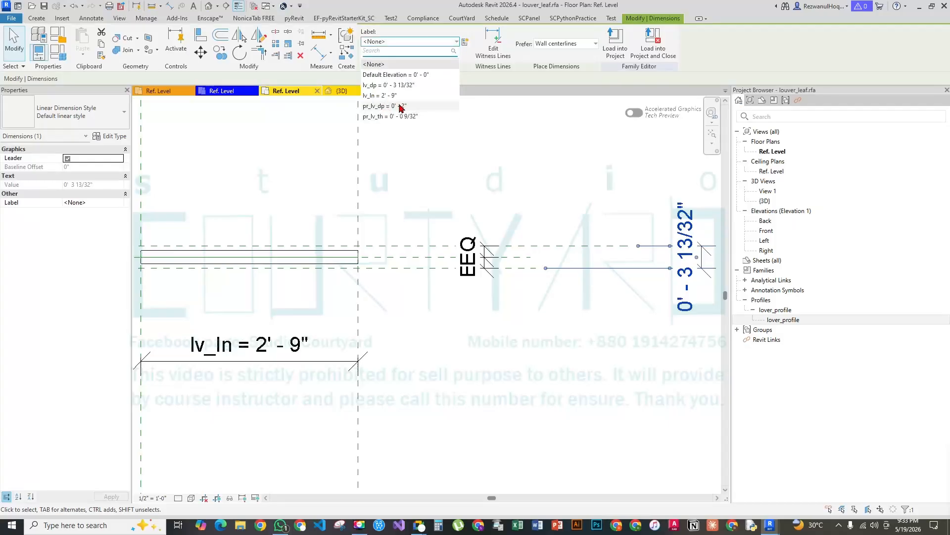
click(399, 106)
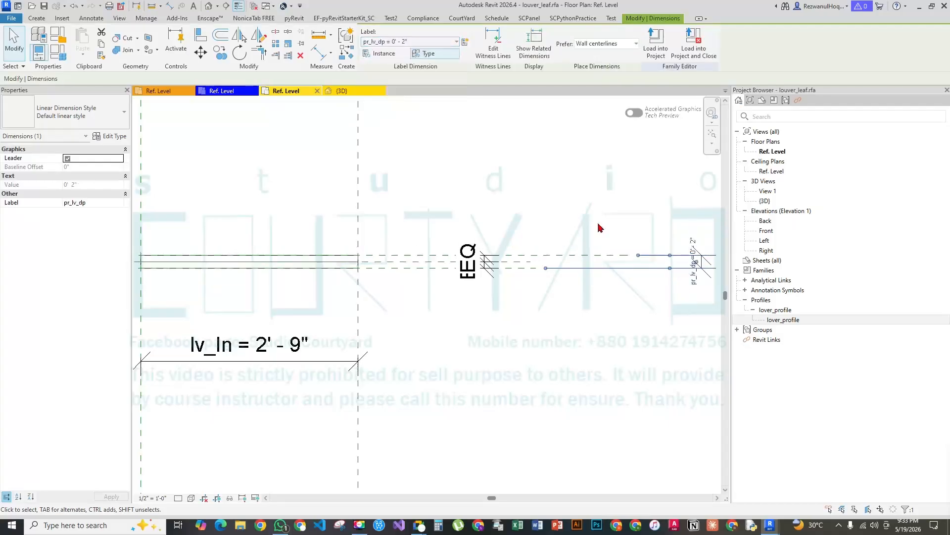
click(473, 153)
scroll(515, 238, down, 1)
scroll(462, 230, up, 2)
scroll(445, 266, down, 2)
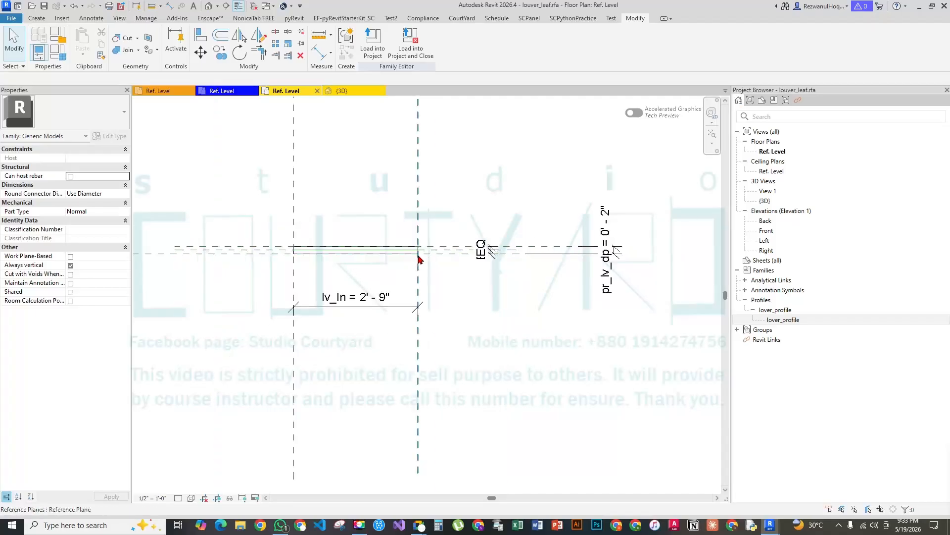
Associate the louver sweep's profile angle with a new instance family parameter named r
click(375, 258)
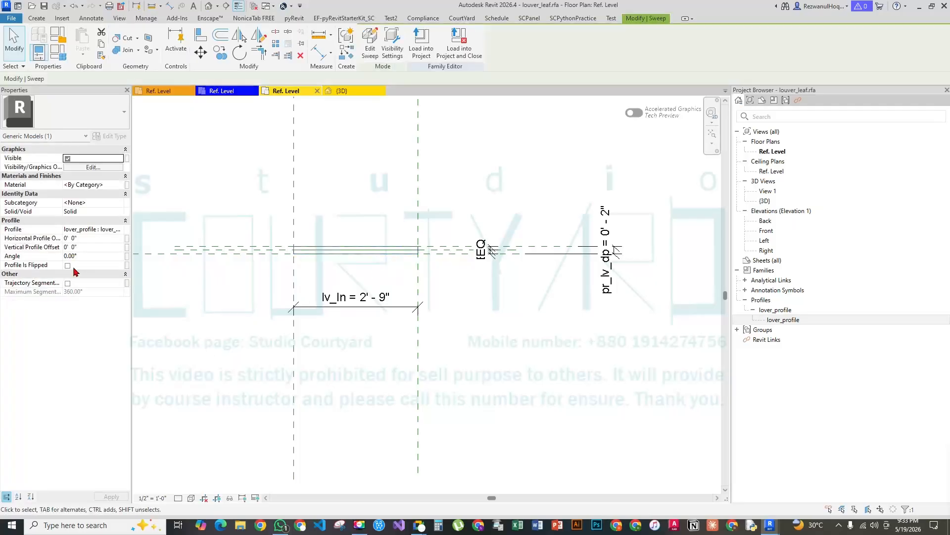
click(344, 280)
click(374, 255)
click(90, 256)
click(127, 257)
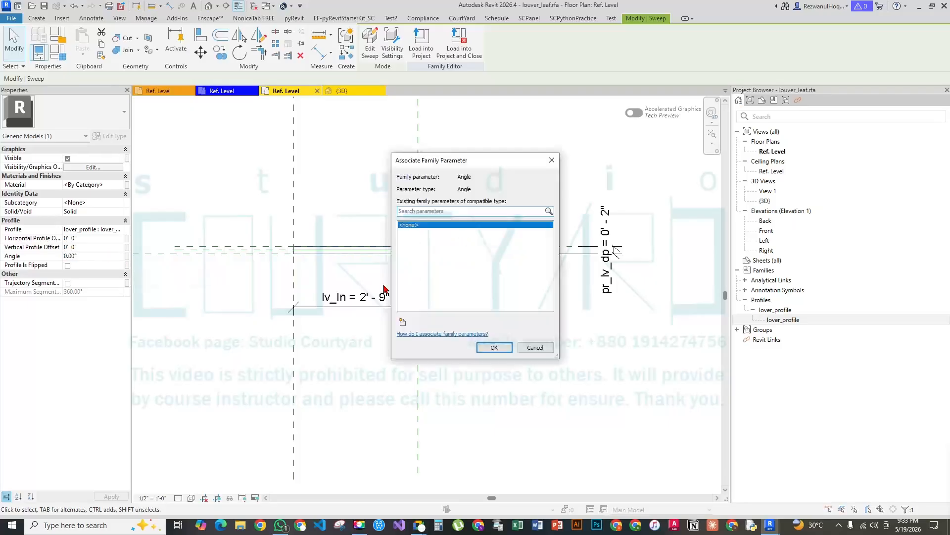
click(403, 322)
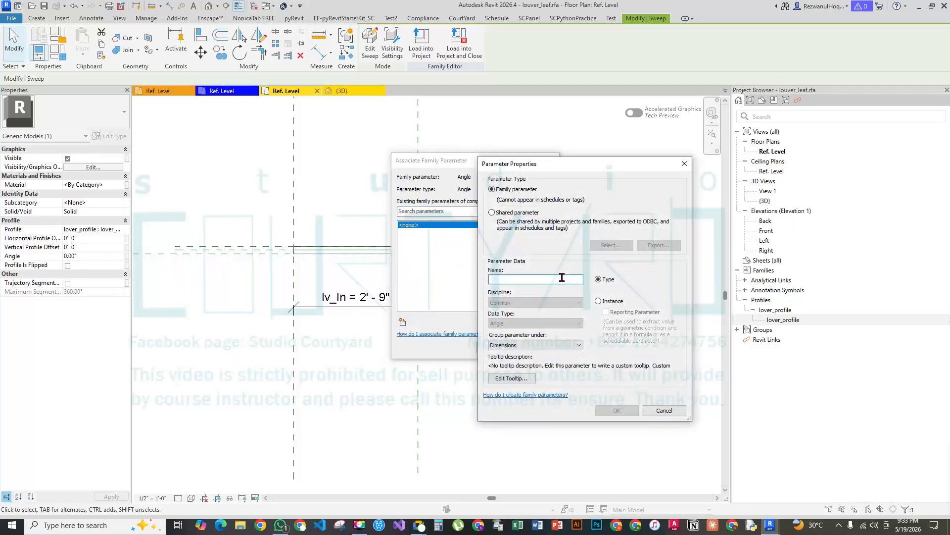
text(r)
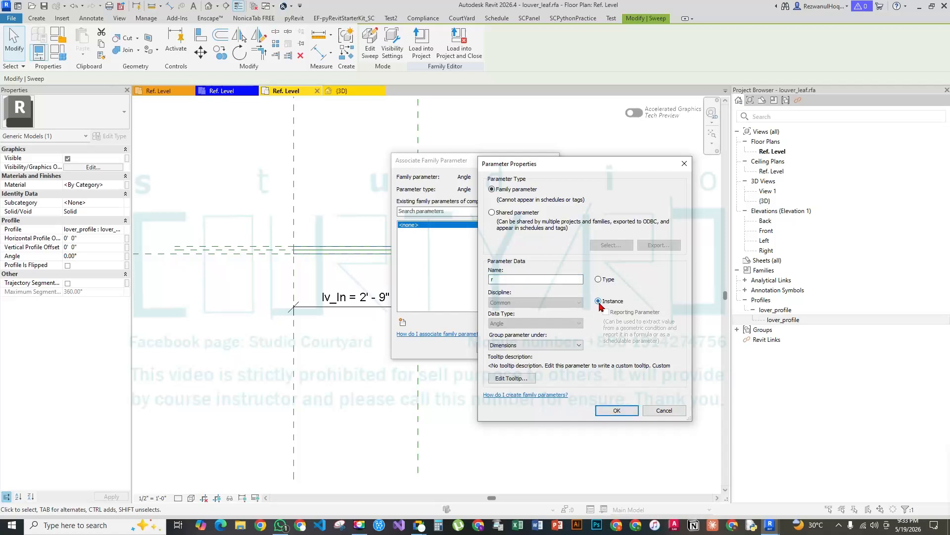
click(617, 410)
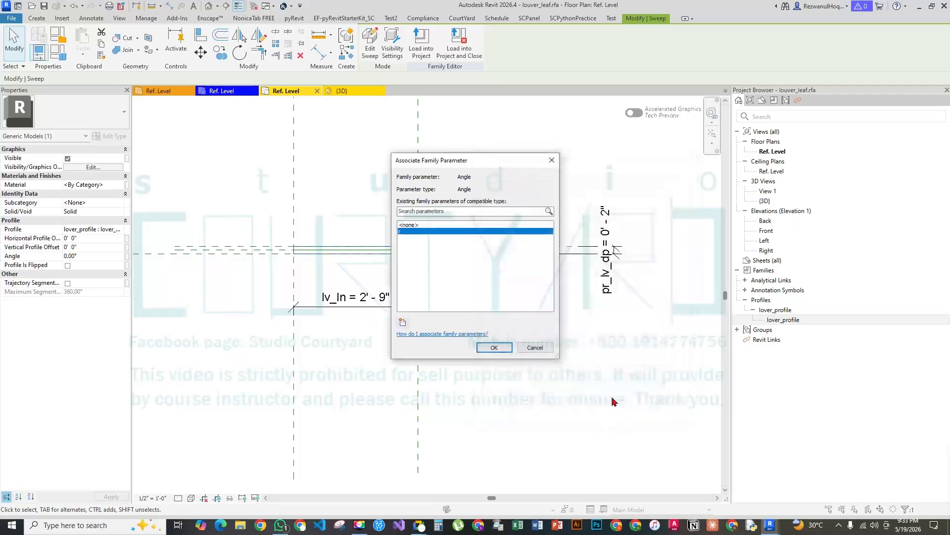
click(495, 347)
click(409, 275)
Associate the louver sweep's material with a new family parameter named lv_mat under Materials and Finishes
scroll(331, 271, up, 3)
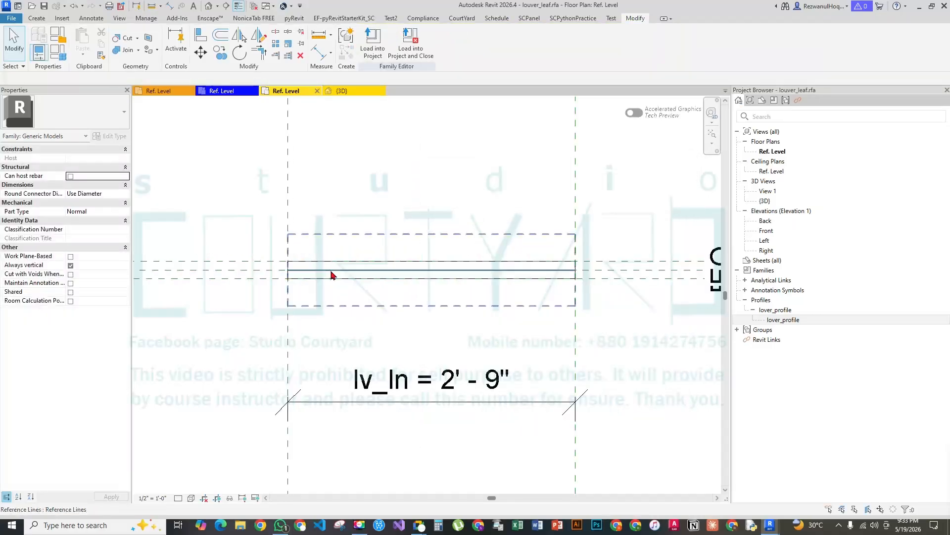
click(333, 280)
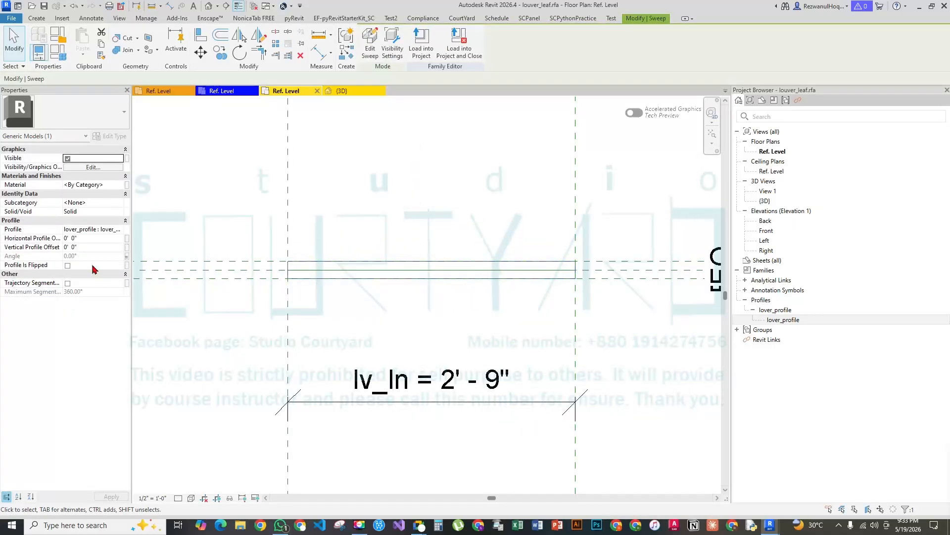
click(127, 186)
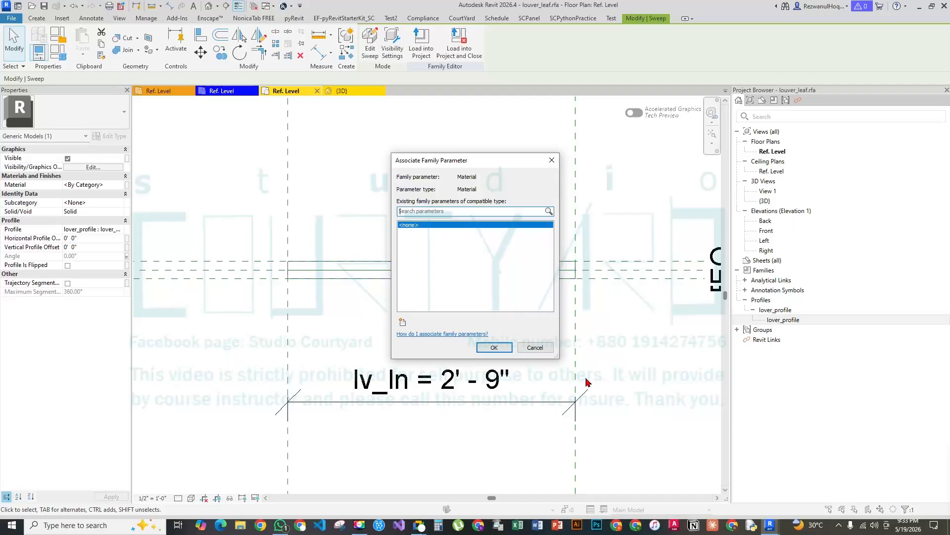
click(403, 323)
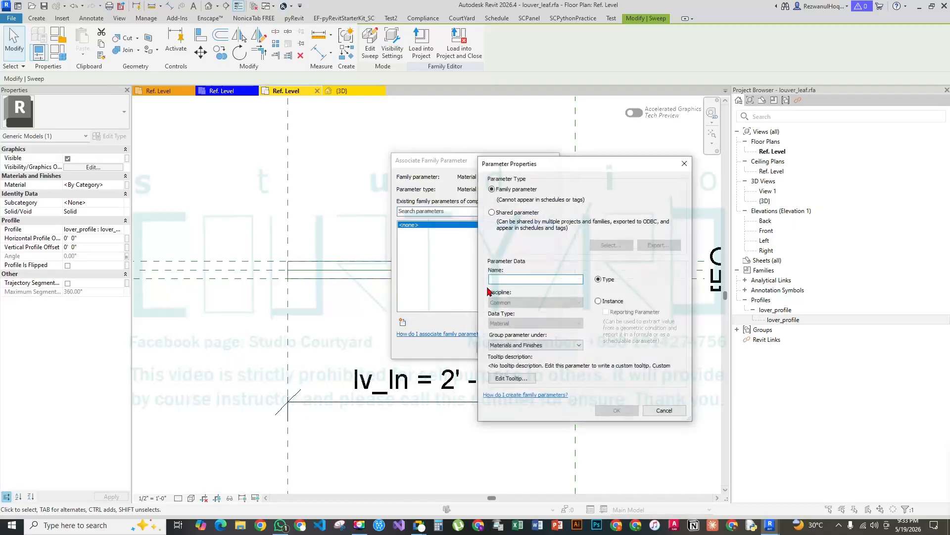
text(lv_mat)
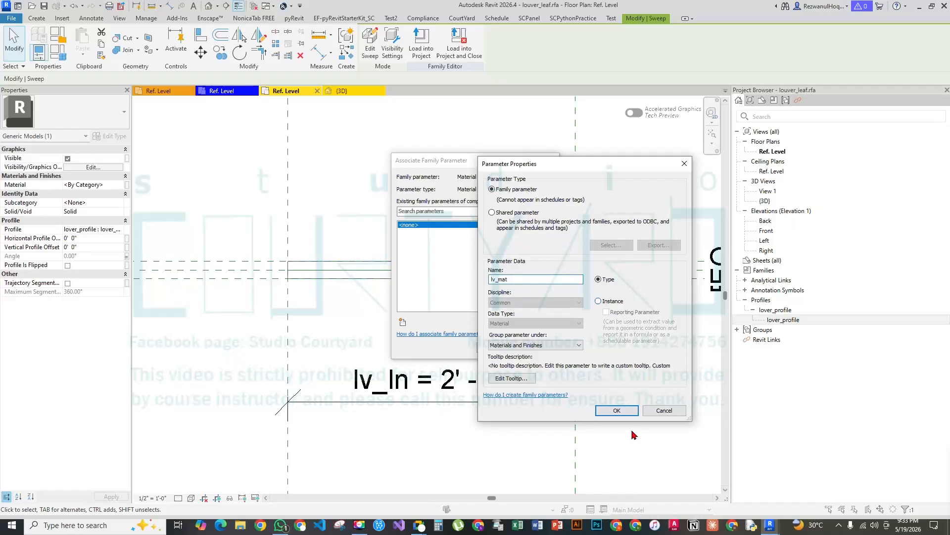
click(617, 410)
click(491, 348)
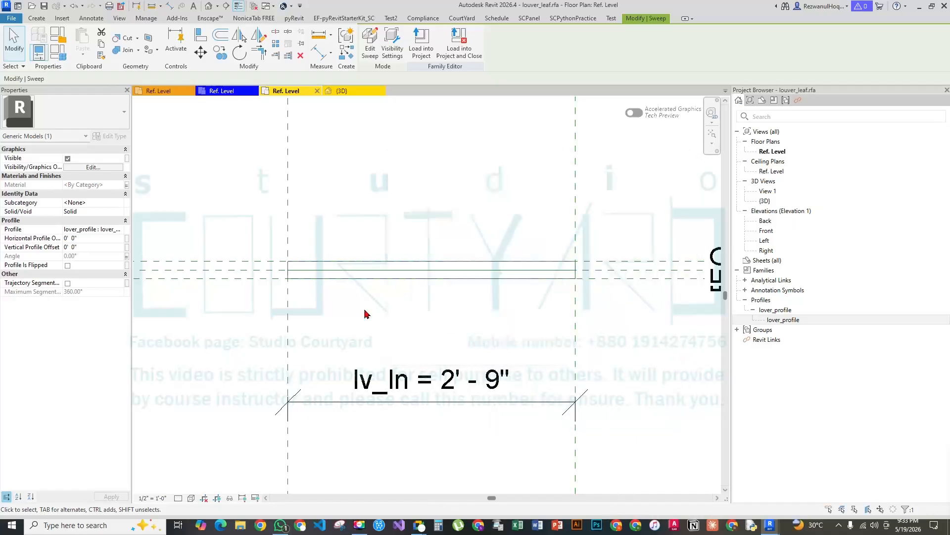
key(Escape)
Associate the sweep's visibility with a new instance family parameter named lv_vis, grouped under Visibility
click(406, 280)
scroll(360, 255, down, 3)
click(378, 272)
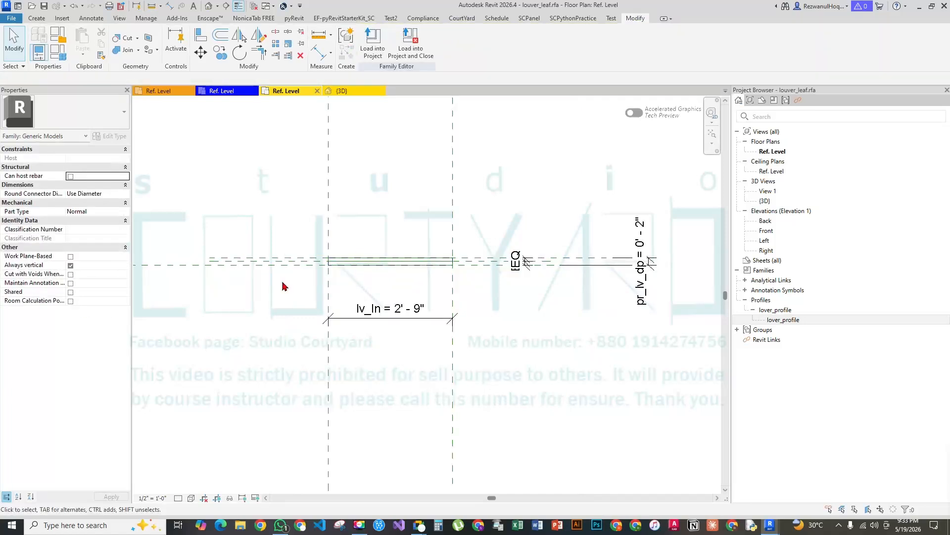
click(332, 263)
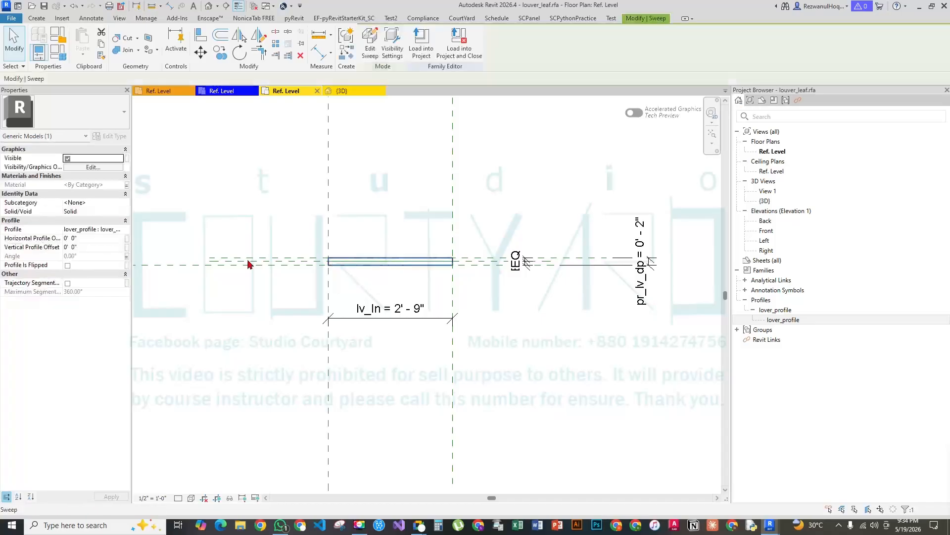
click(128, 158)
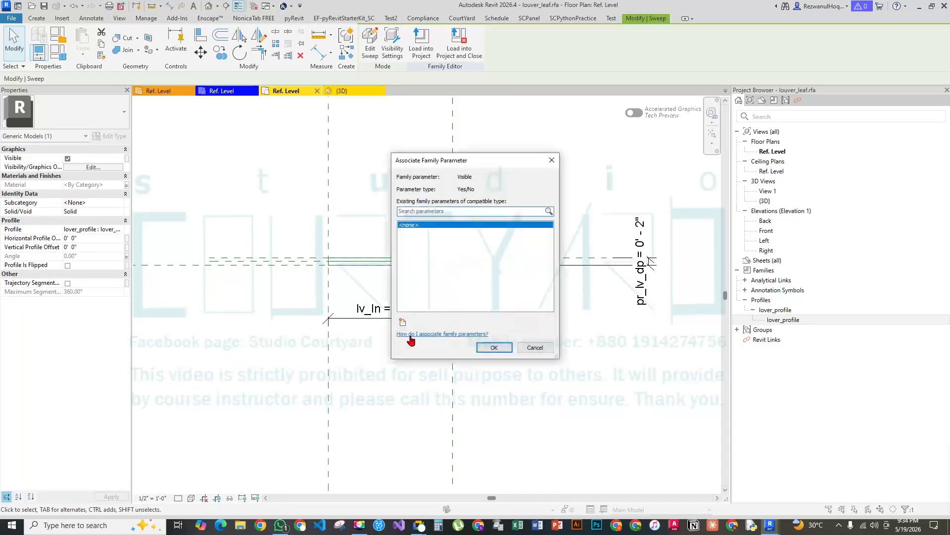
click(405, 322)
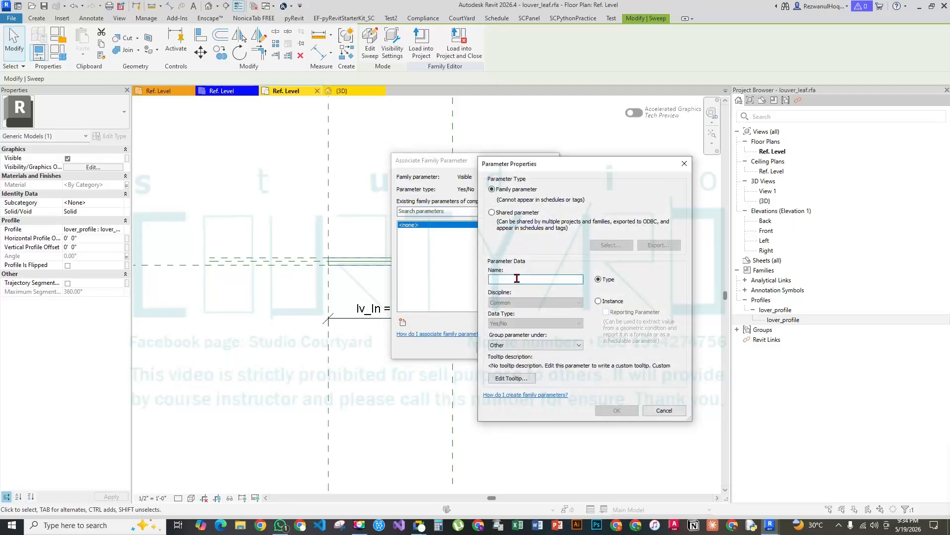
text(lv_vis)
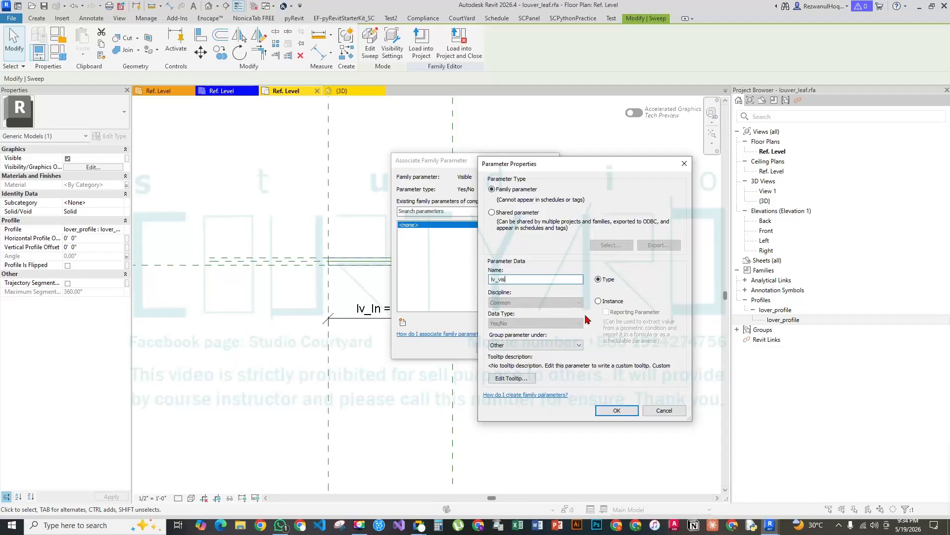
click(507, 346)
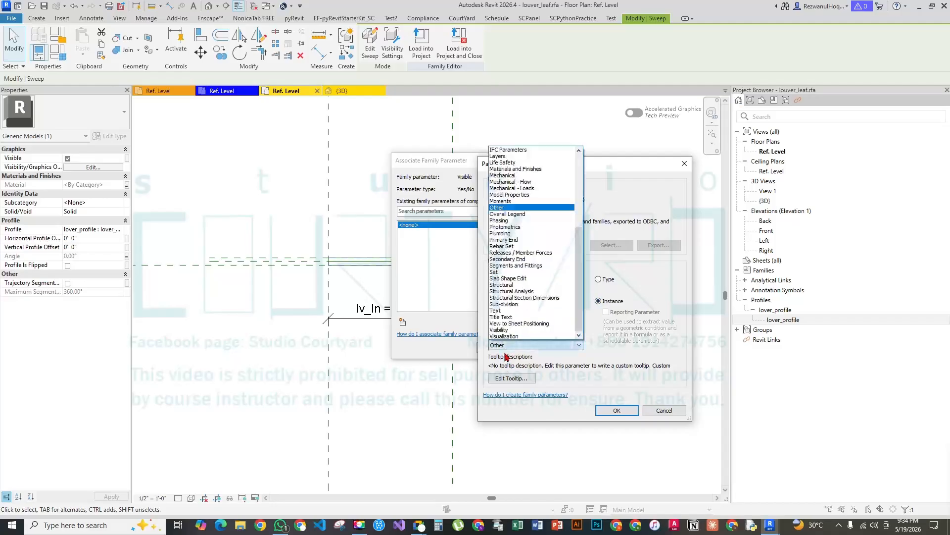
click(524, 336)
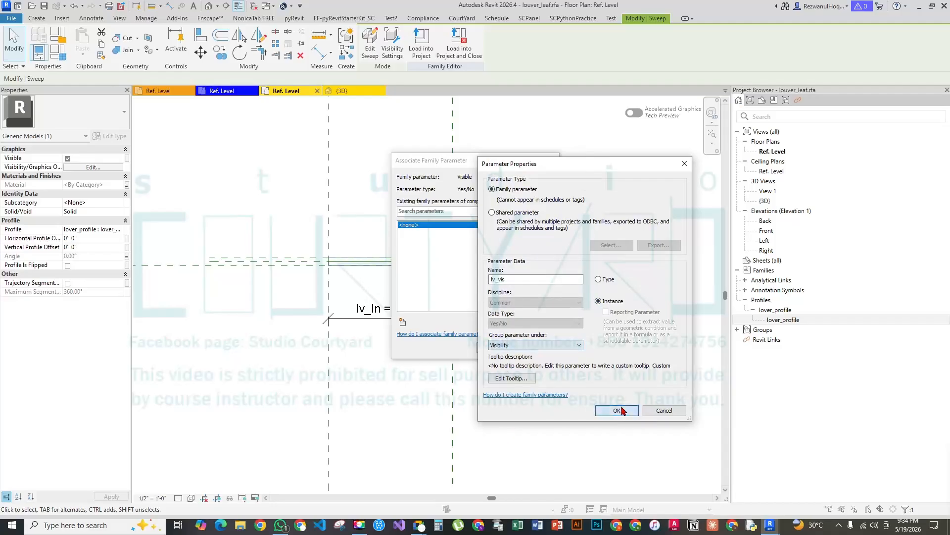
click(623, 405)
click(509, 348)
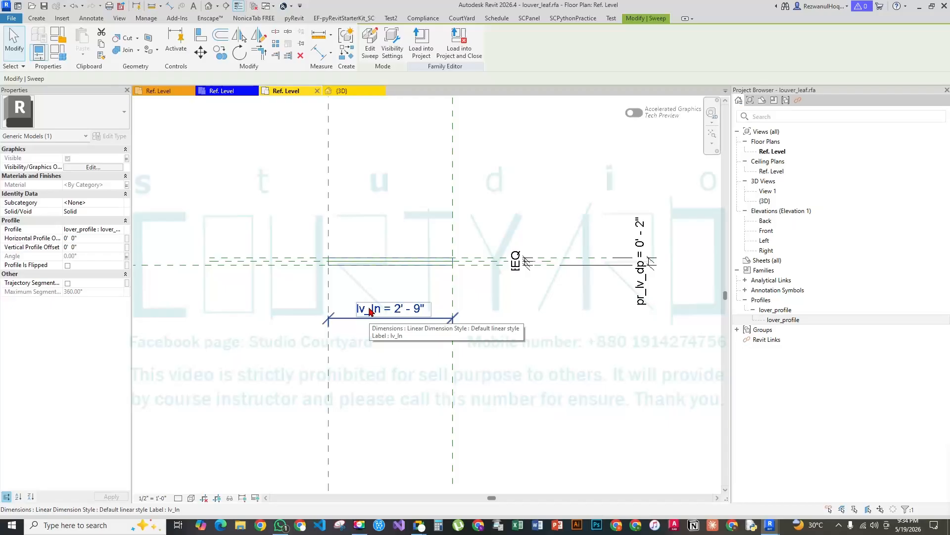
click(568, 318)
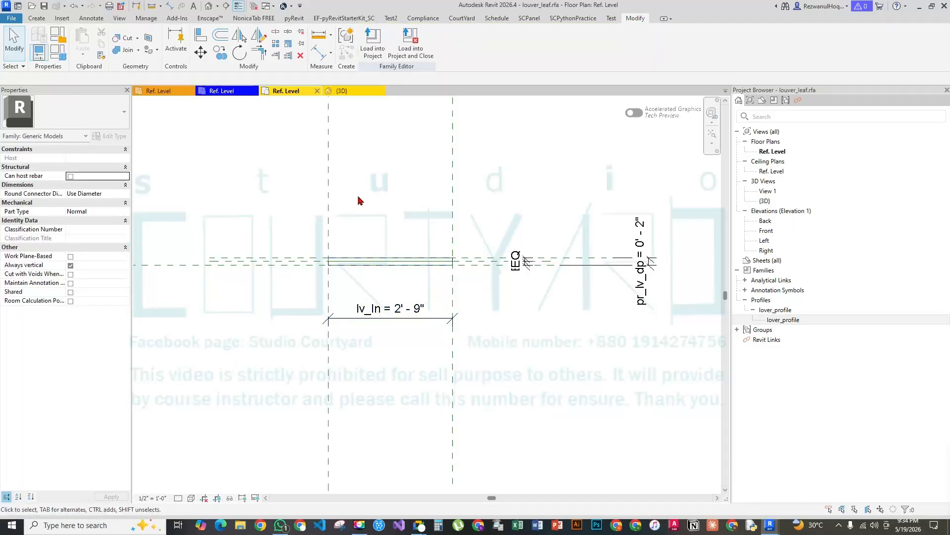
Change the family category from Generic Models to Windows
scroll(378, 224, down, 2)
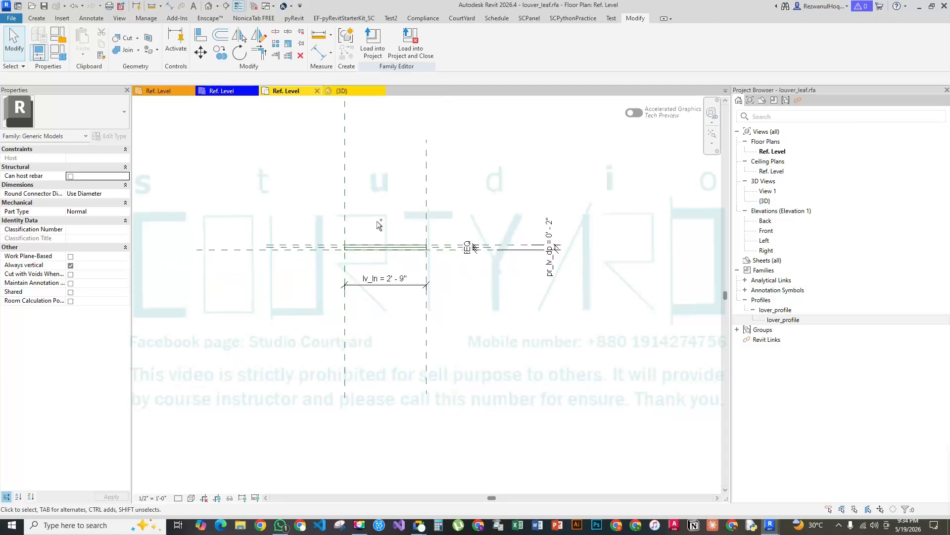
click(391, 249)
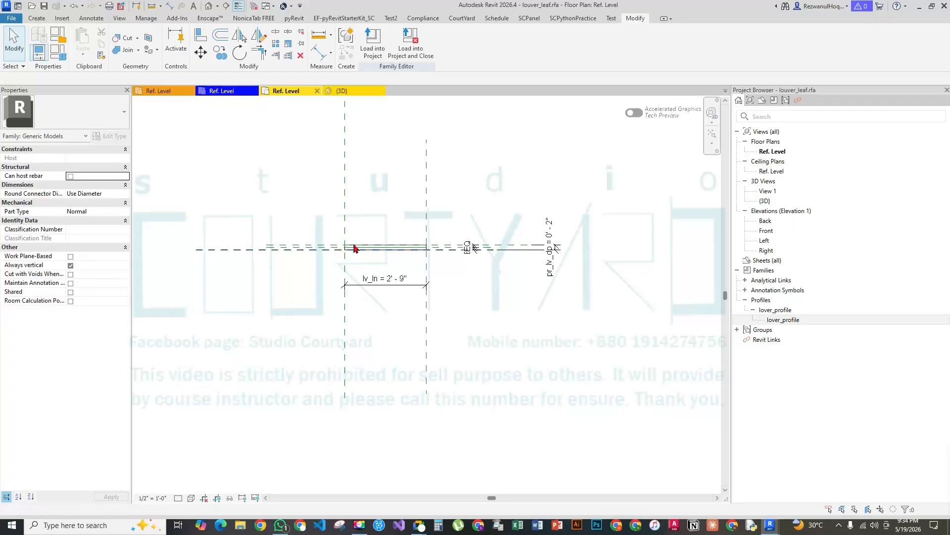
click(144, 18)
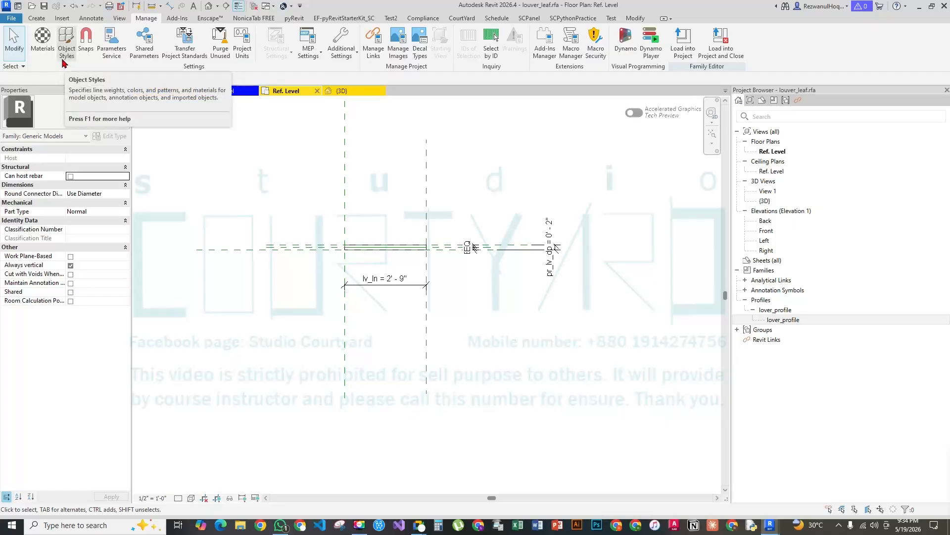
click(400, 257)
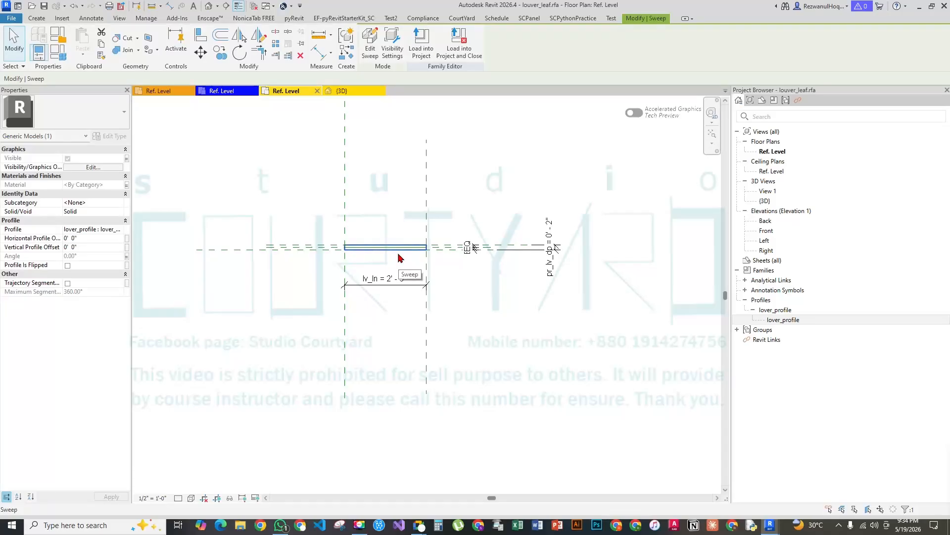
click(58, 38)
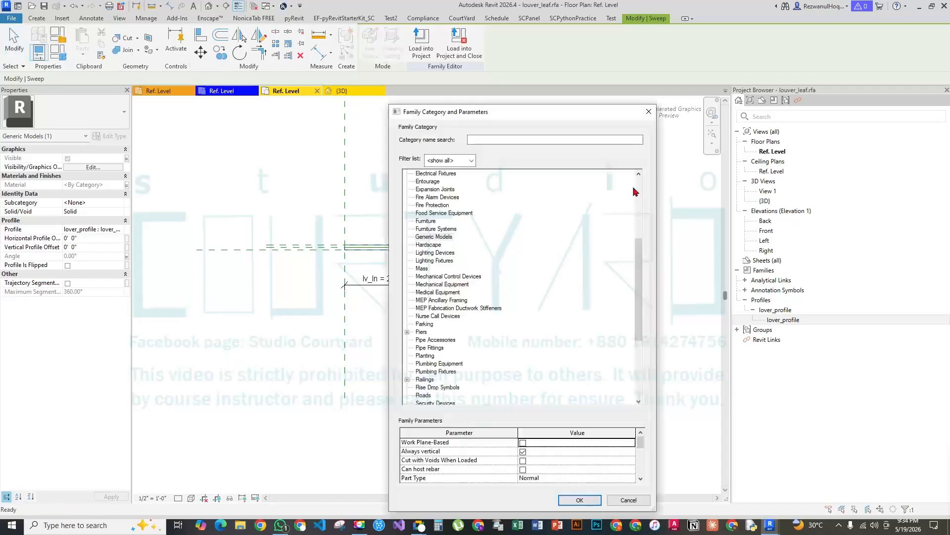
click(447, 317)
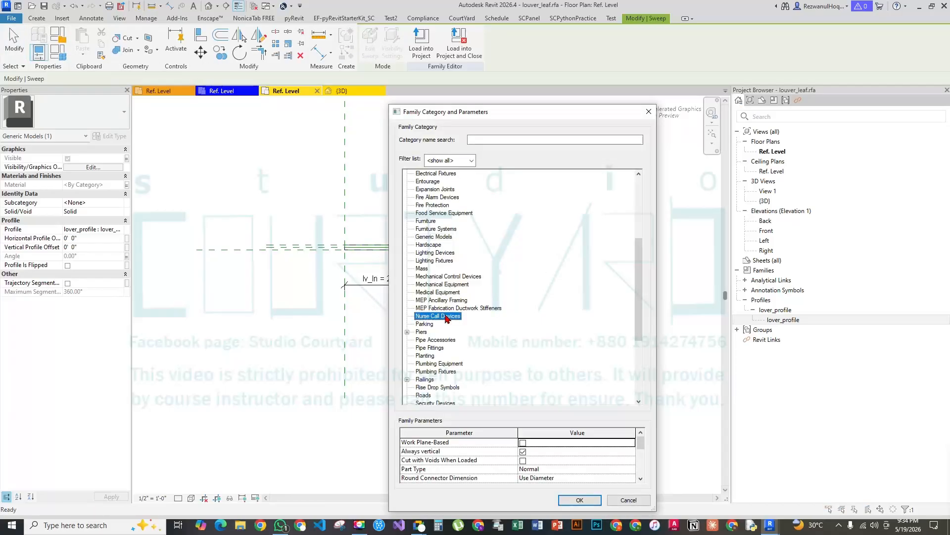
scroll(441, 347, down, 5)
click(427, 395)
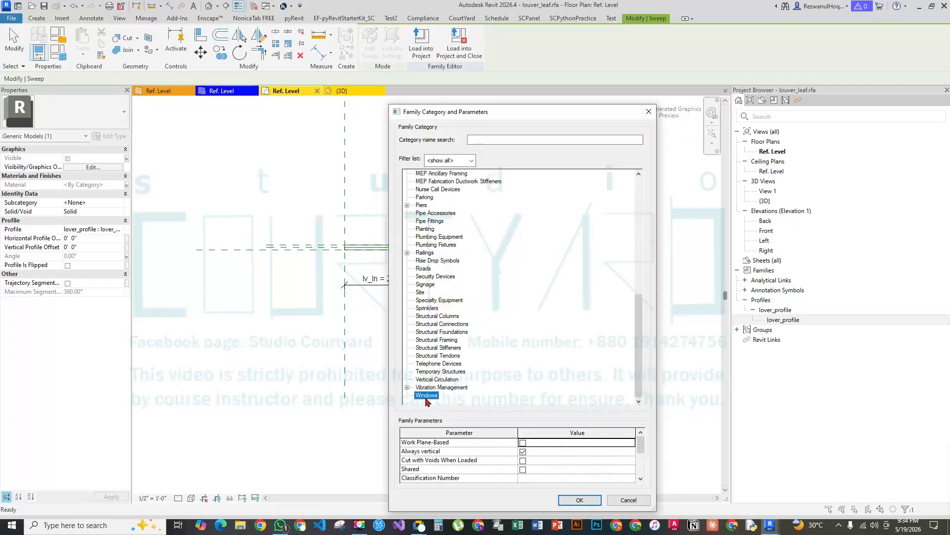
click(580, 500)
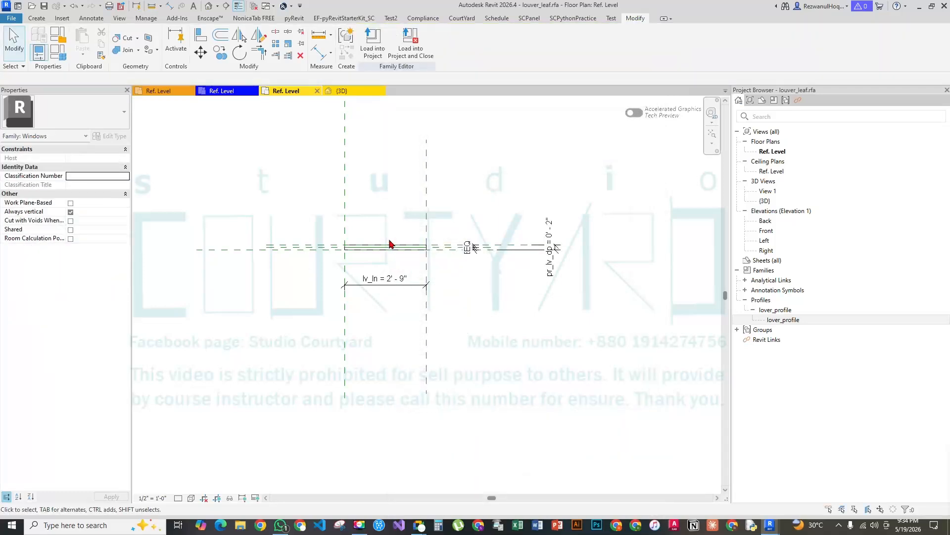
Create a louver subcategory under Windows in the object styles and accept the dialog
click(391, 247)
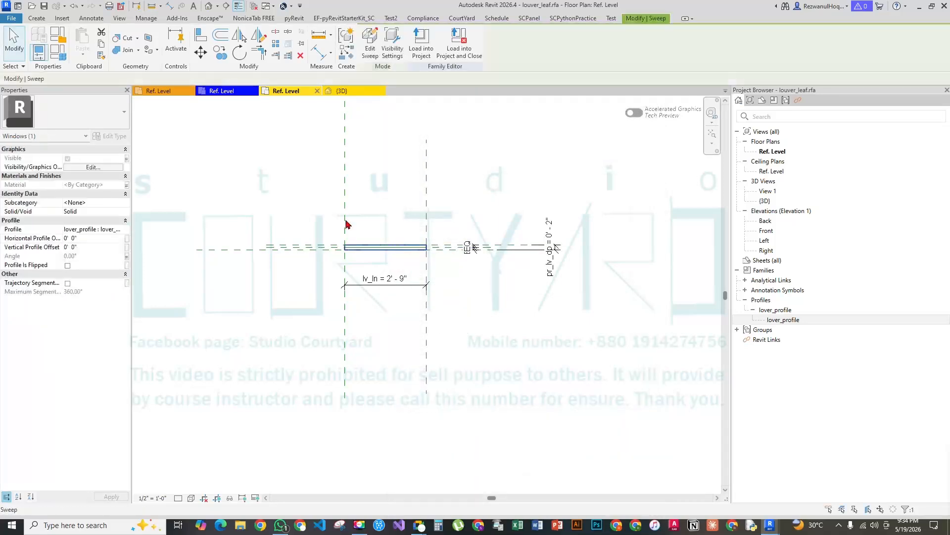
click(201, 155)
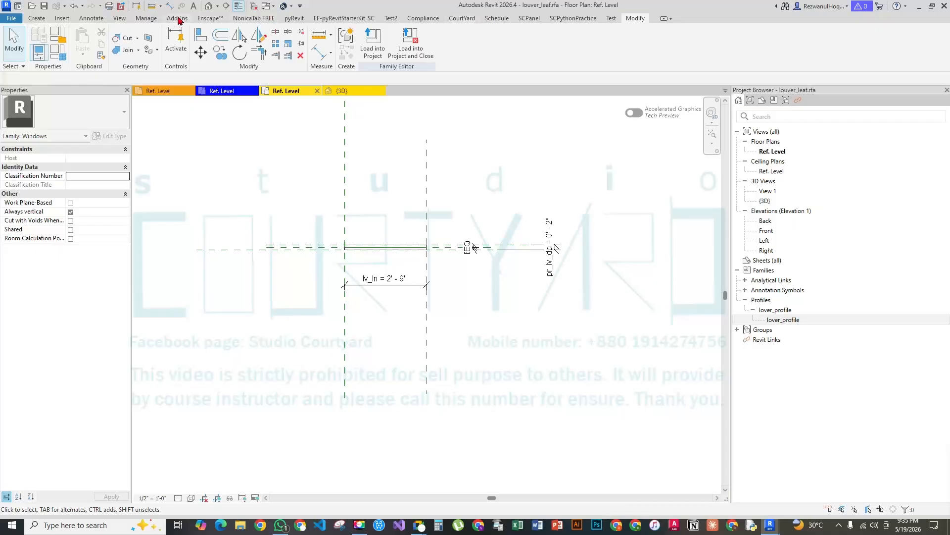
click(147, 19)
click(67, 42)
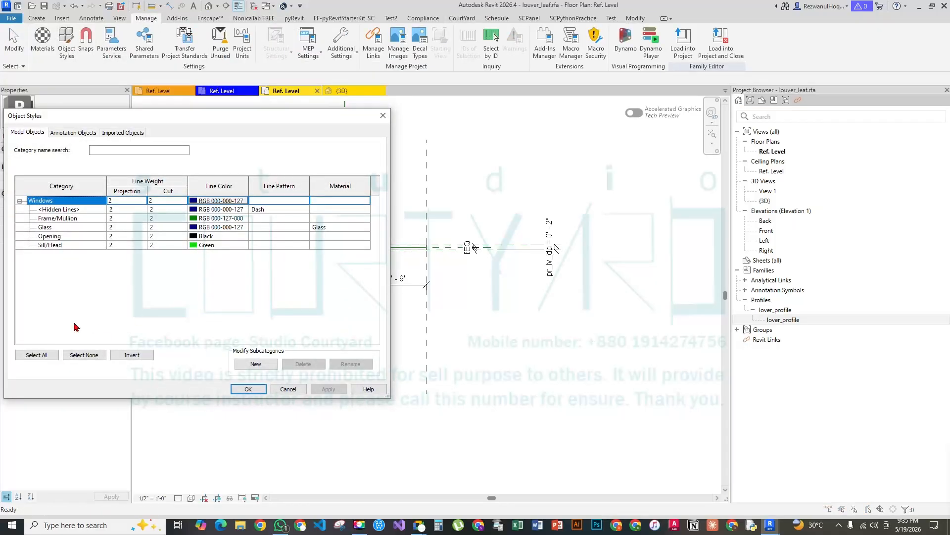
click(252, 364)
click(188, 267)
click(188, 273)
click(178, 243)
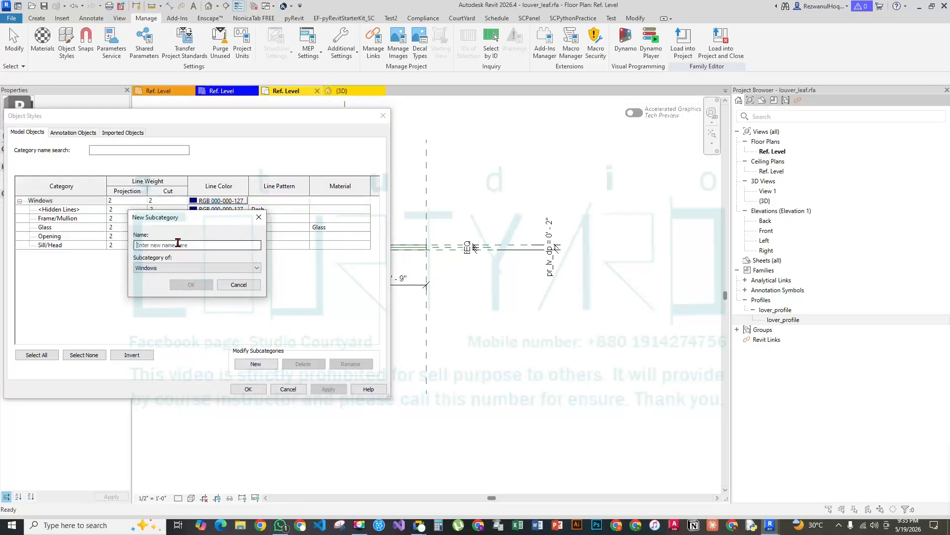
text(louv)
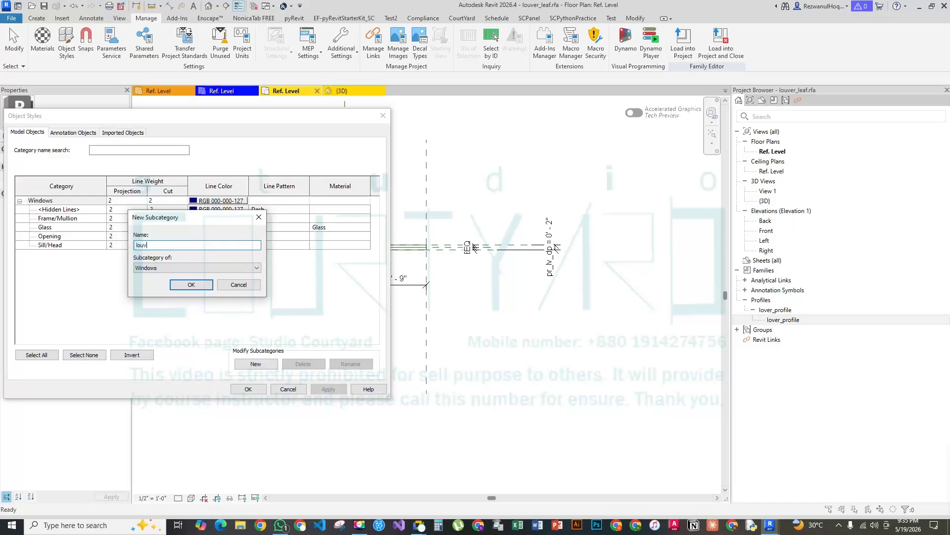
click(201, 285)
click(265, 365)
click(243, 285)
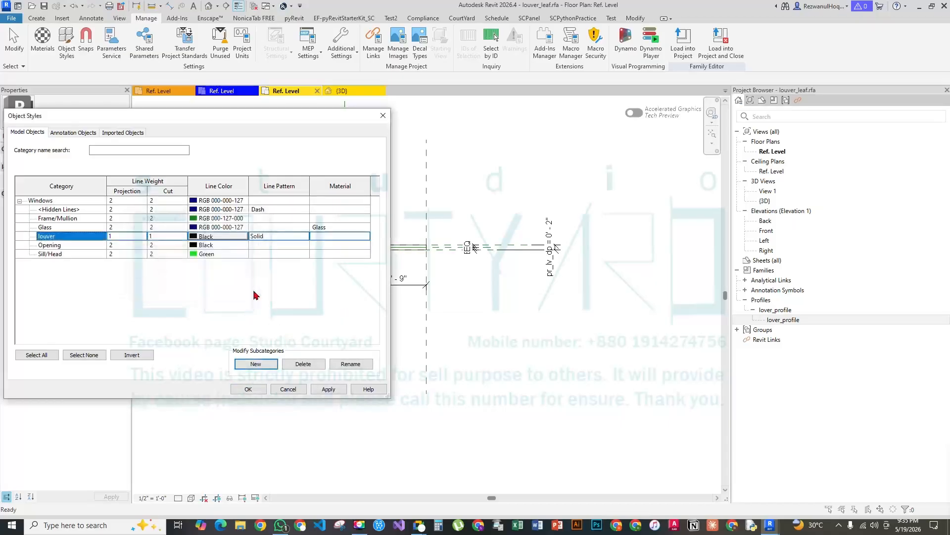
click(247, 389)
Assign the louver sweep to the louver subcategory
click(415, 247)
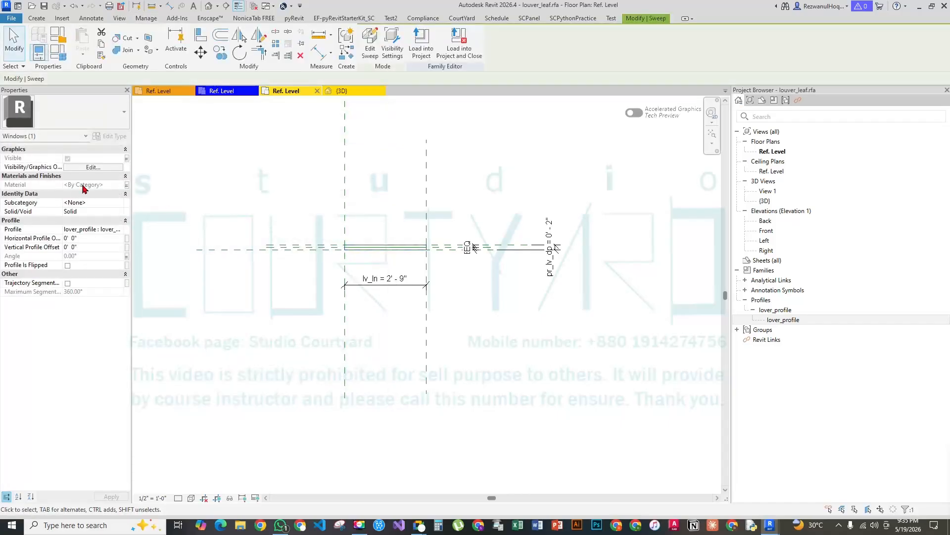
click(99, 203)
click(119, 203)
click(81, 242)
click(220, 168)
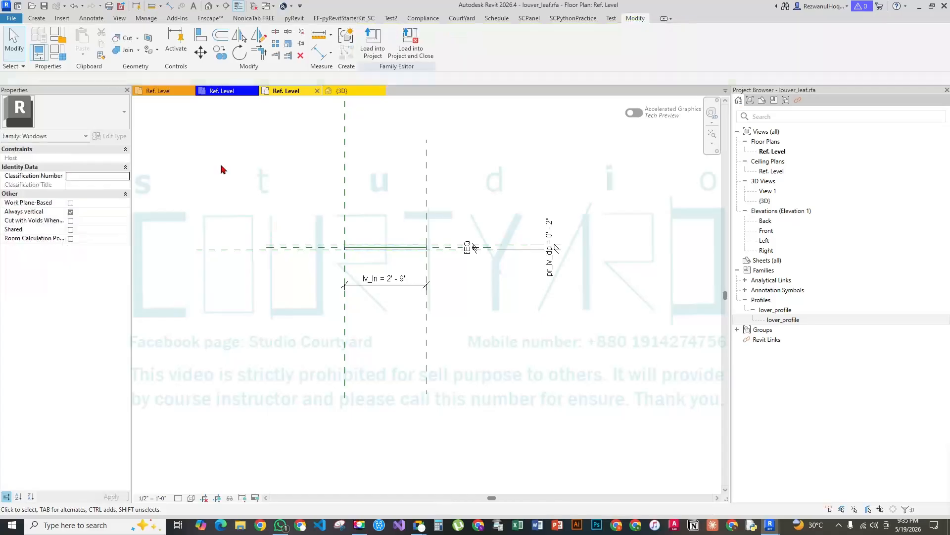
Close the louver_leaf floor plan view, leaving the family's 3D view open
scroll(393, 243, up, 3)
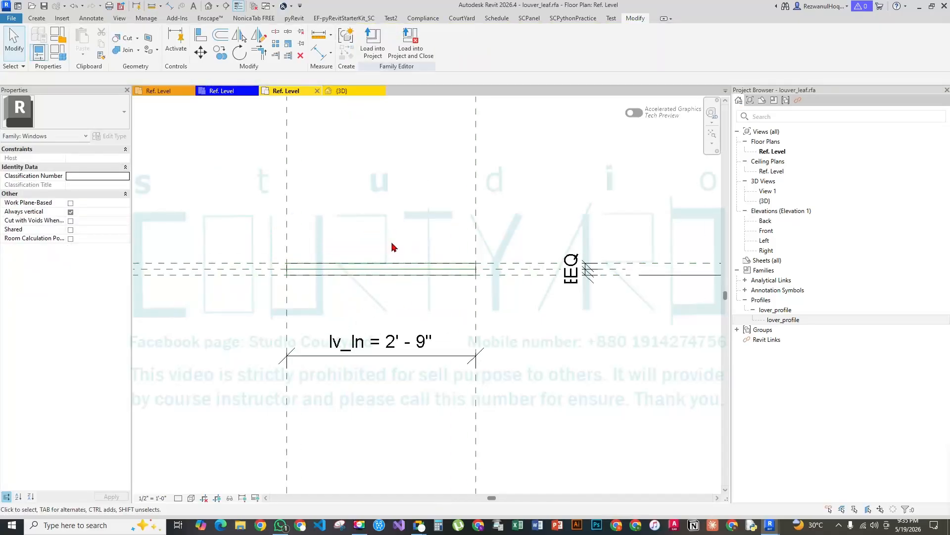
scroll(418, 356, down, 3)
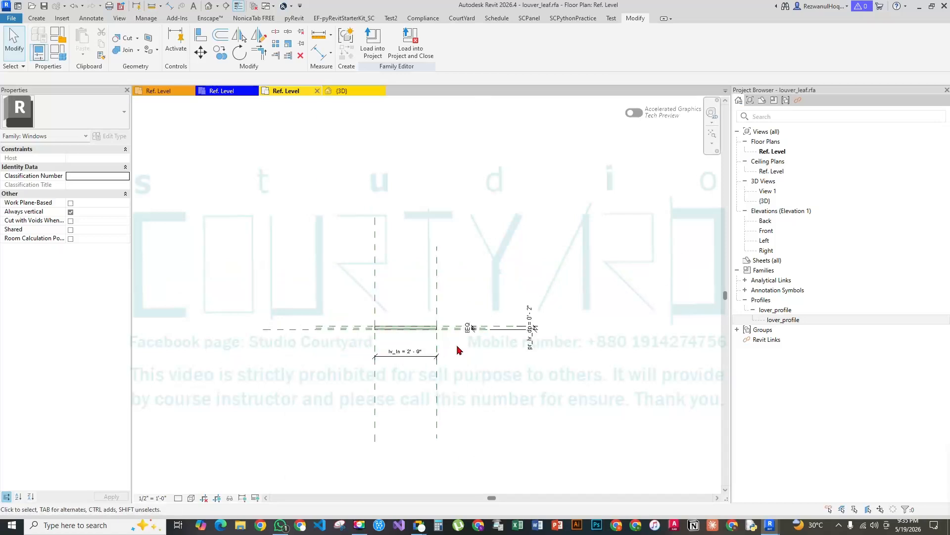
scroll(454, 348, up, 1)
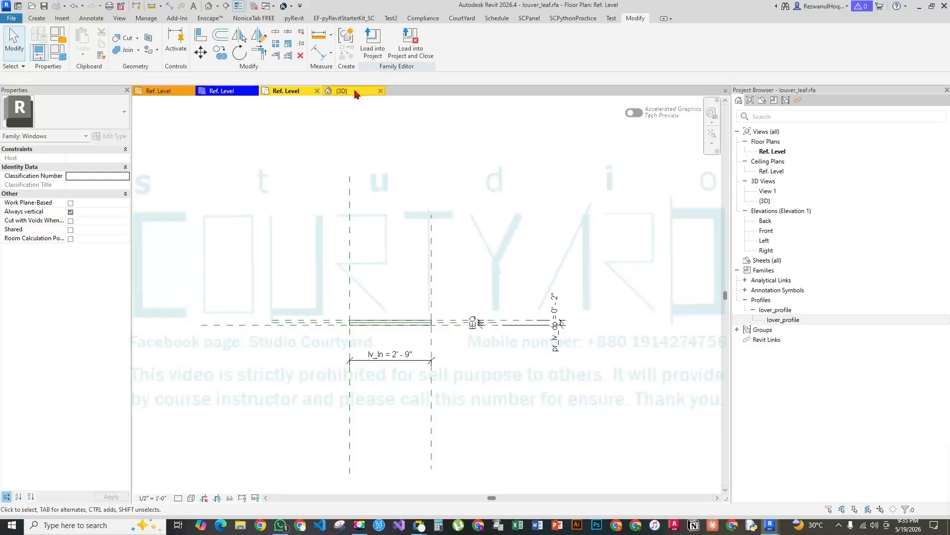
click(318, 90)
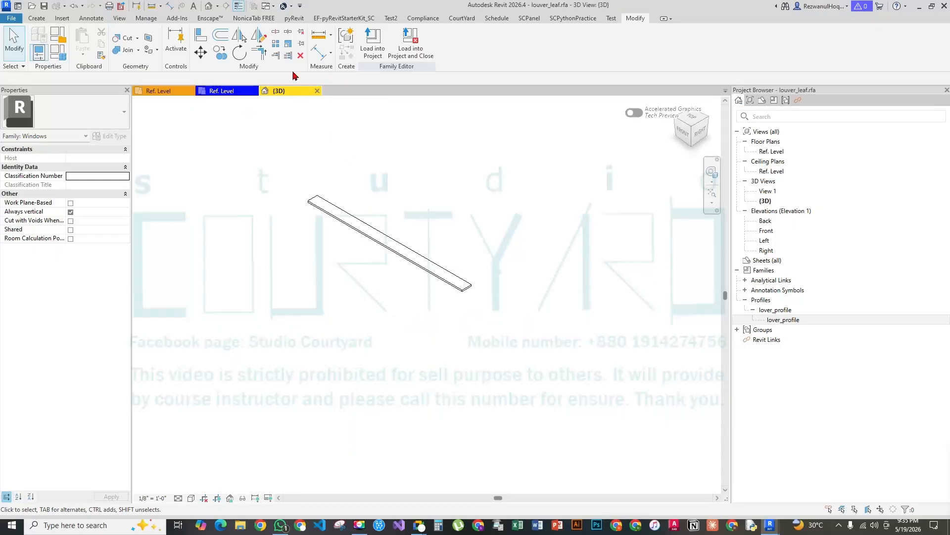
Examine the frame, glass and labelled reference planes in the sliding_panel.rfa floor plan
click(225, 91)
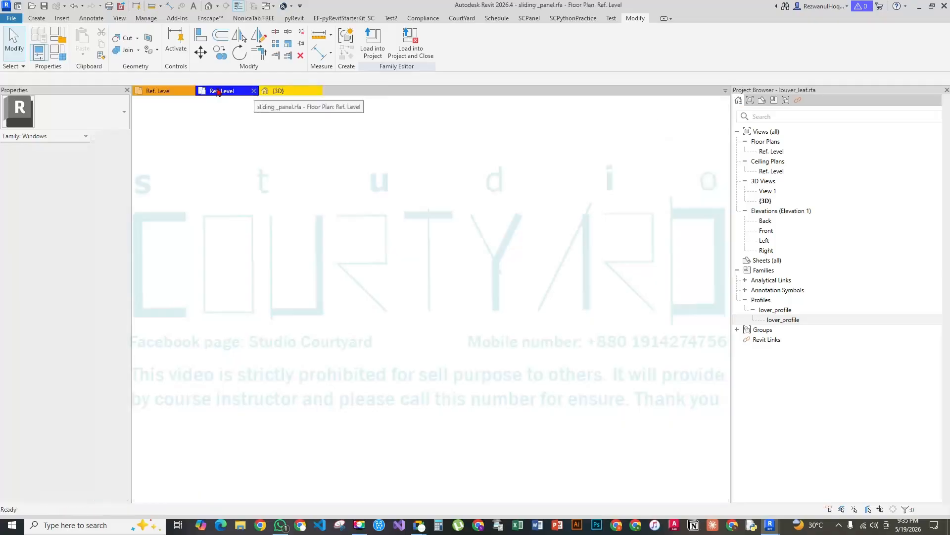
scroll(279, 278, down, 6)
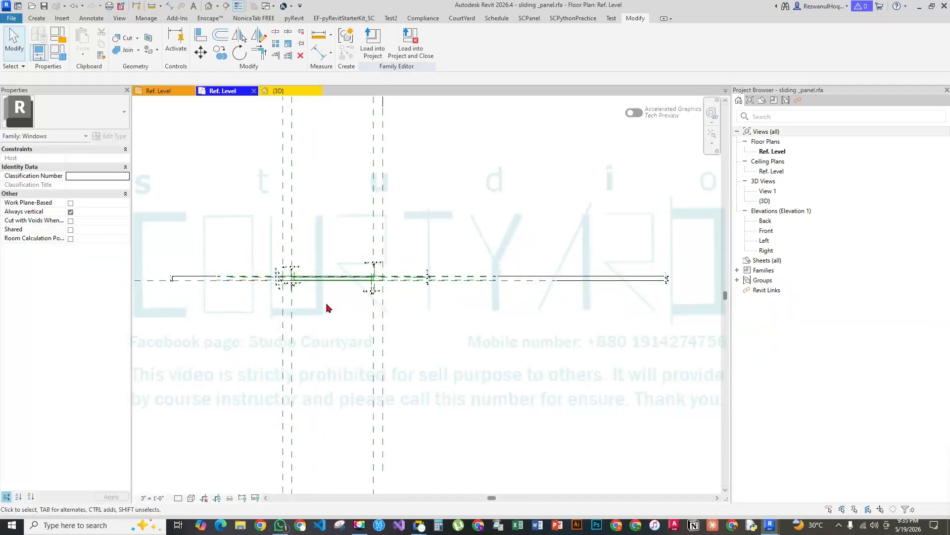
scroll(308, 272, up, 1)
scroll(401, 372, down, 1)
scroll(298, 280, up, 3)
scroll(361, 330, down, 3)
scroll(346, 322, down, 1)
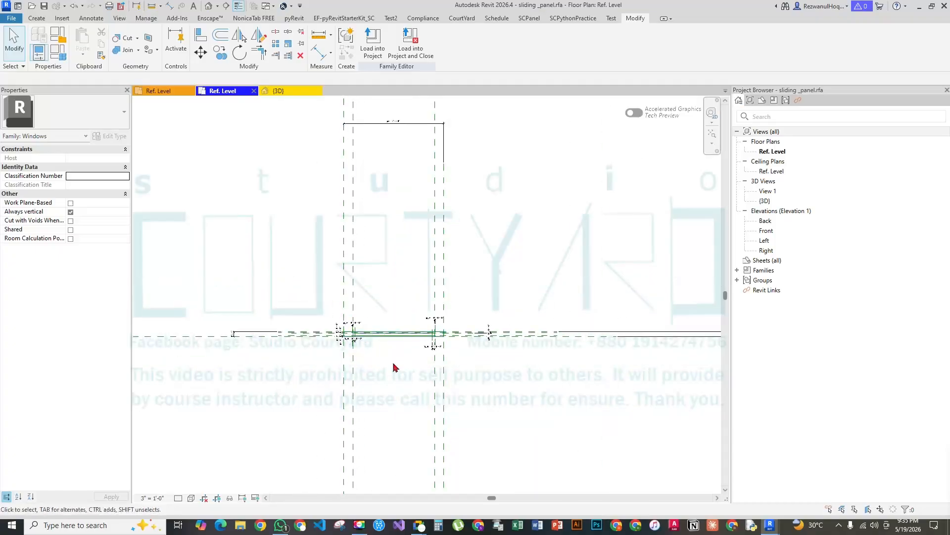
scroll(269, 254, down, 2)
scroll(265, 271, up, 2)
scroll(233, 296, up, 2)
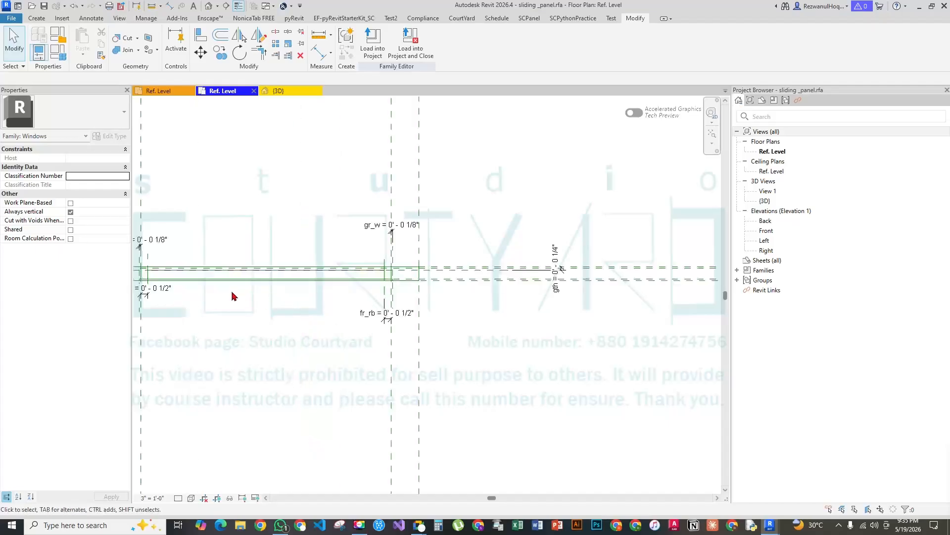
Load the louver_leaf family into sliding_panel.rfa and place one instance below the panel in plan
click(276, 92)
scroll(430, 288, down, 3)
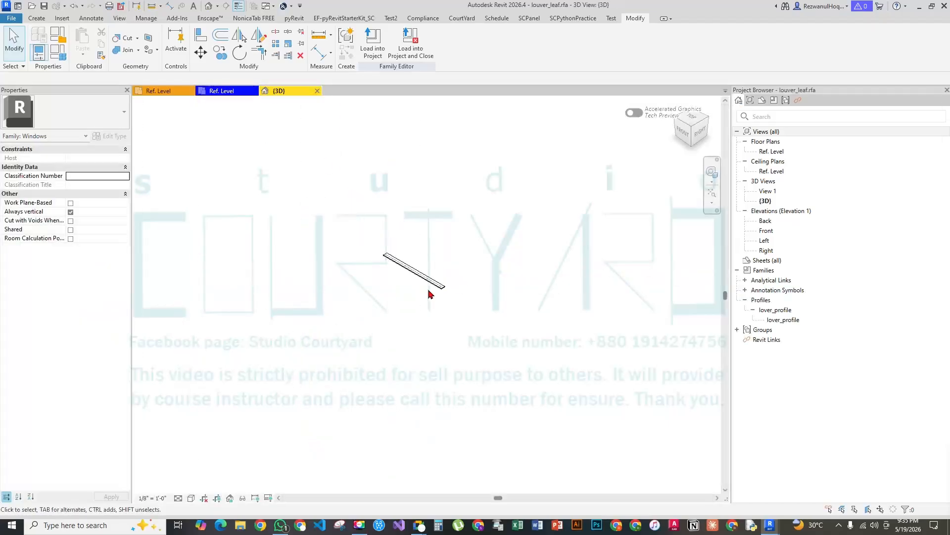
click(374, 52)
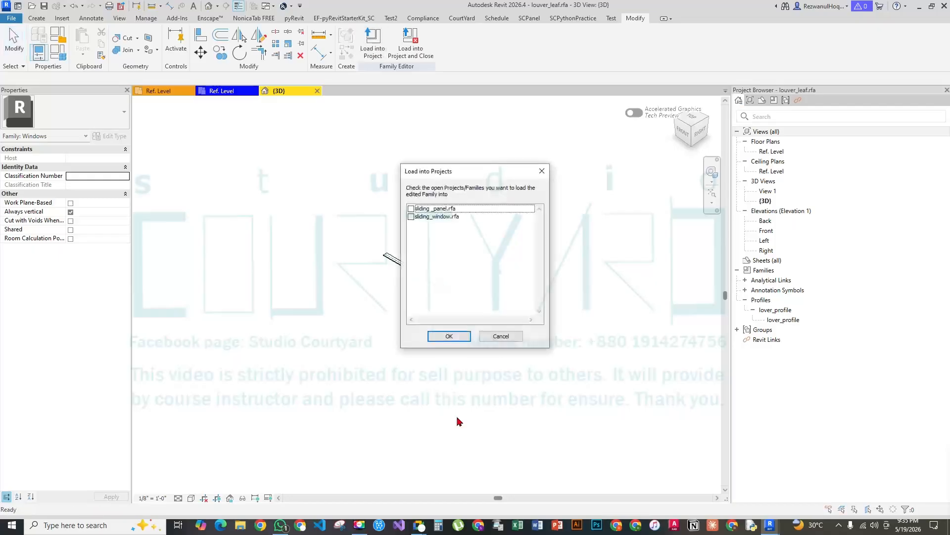
click(412, 209)
click(449, 336)
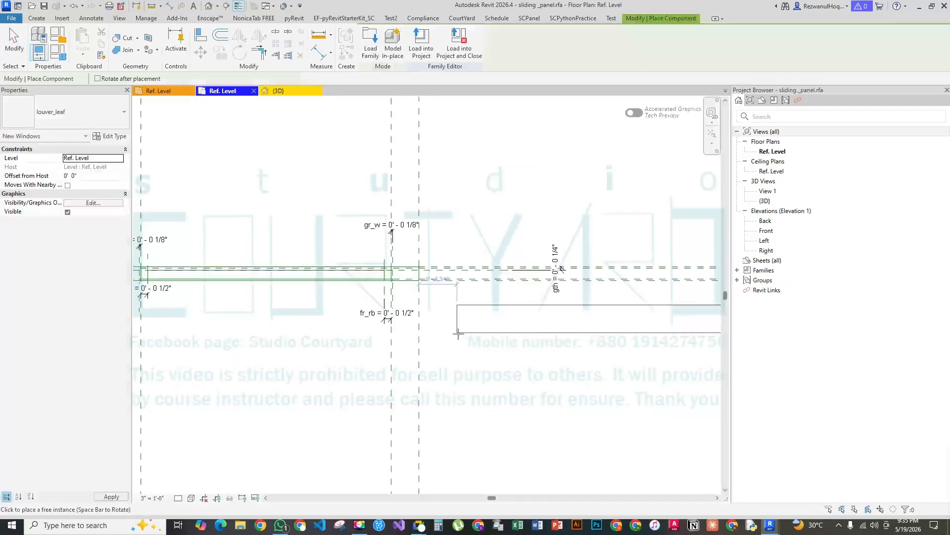
middle_drag(272, 365, 451, 323)
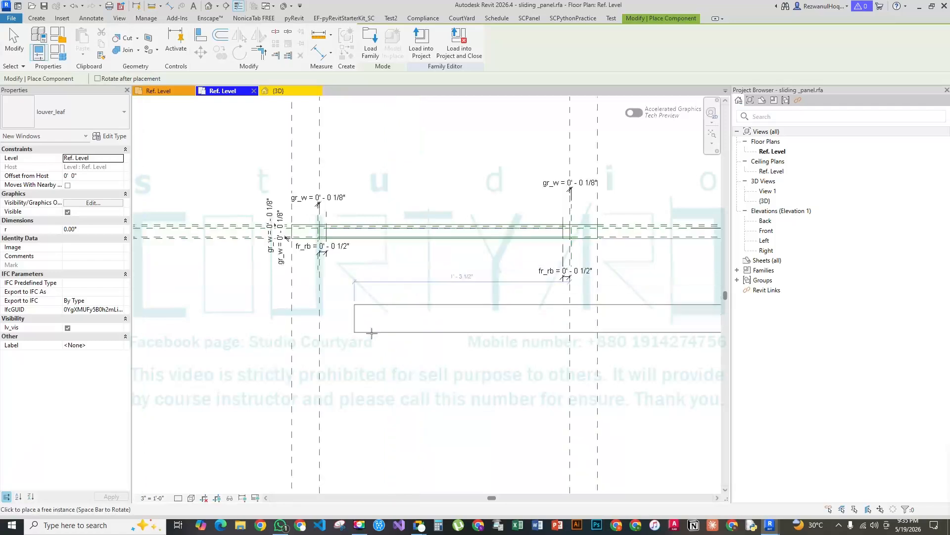
click(371, 321)
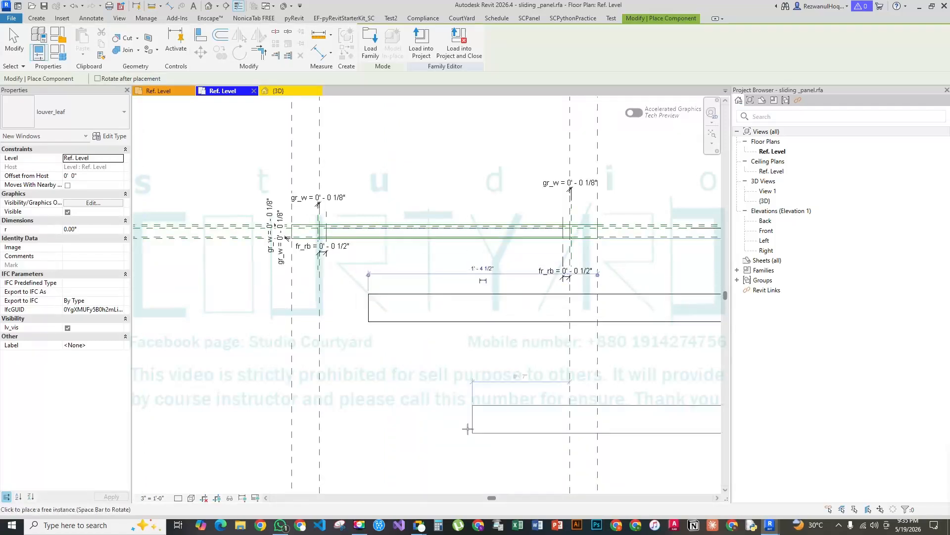
key(Escape)
key(Escape)
Close the louver_leaf 3D view and return to the panel's glass edge in the sliding_panel plan
click(287, 91)
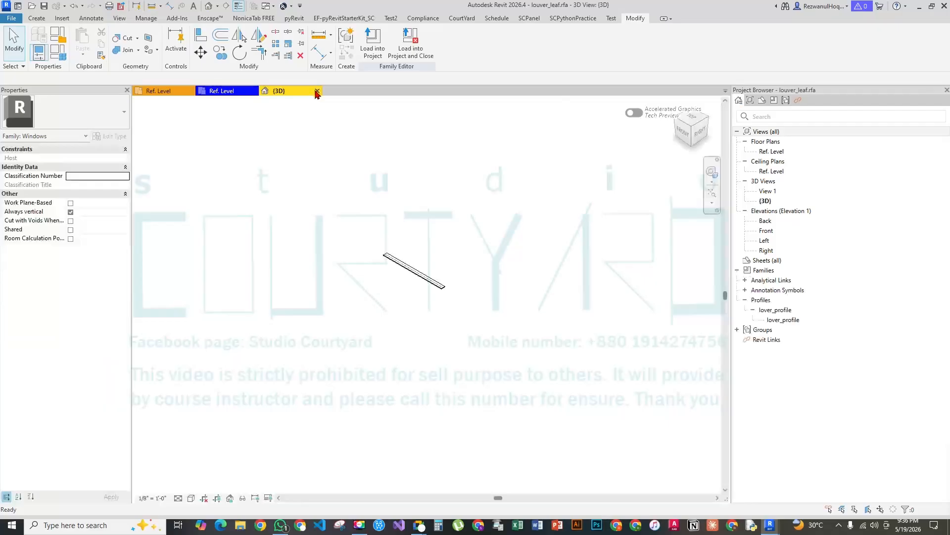
click(317, 91)
scroll(356, 317, down, 3)
scroll(355, 289, up, 5)
middle_drag(183, 260, 337, 272)
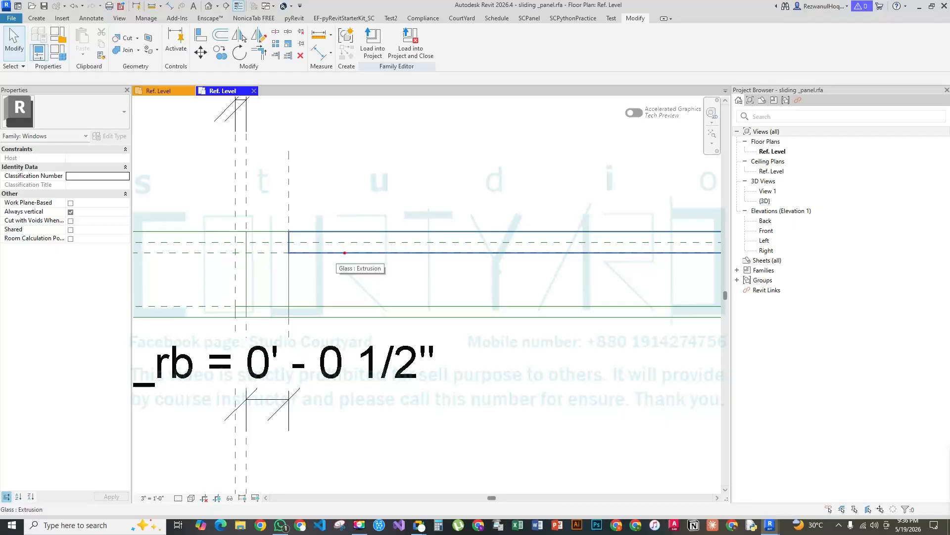
Examine the space between the glass and the opposite frame face, and the placed louver leaf's position beside it
drag(345, 261, 340, 317)
drag(416, 249, 417, 333)
key(Escape)
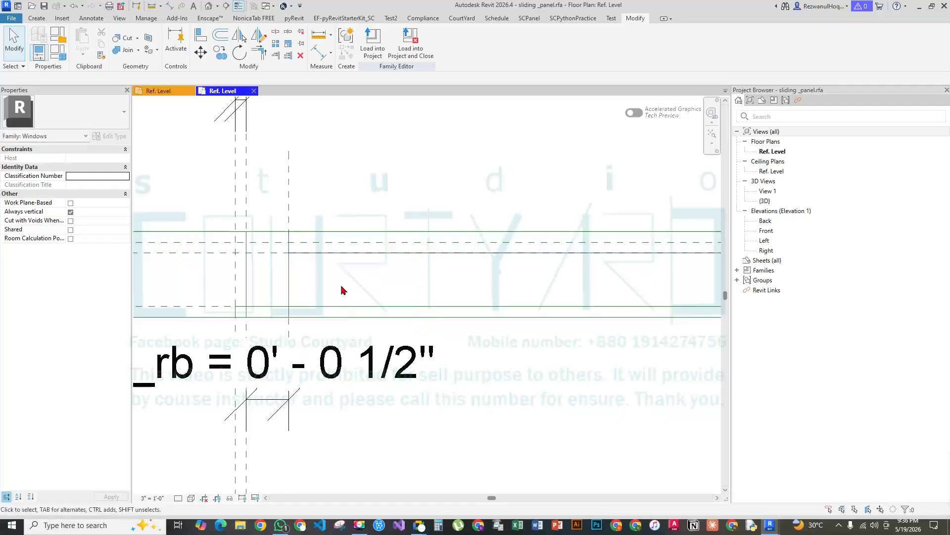
middle_drag(337, 286, 290, 272)
scroll(250, 272, down, 2)
scroll(273, 241, up, 2)
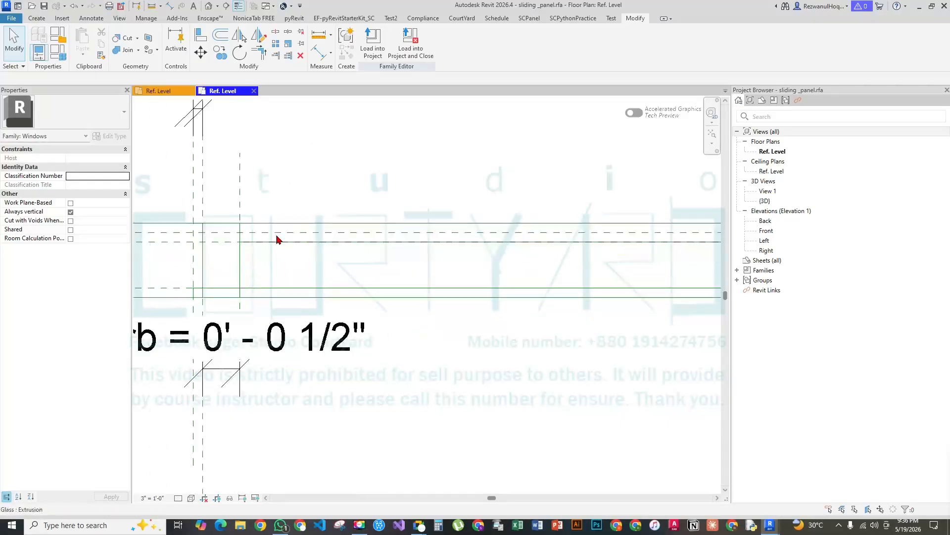
mouse_move(287, 242)
mouse_down()
mouse_move(287, 297)
mouse_move(268, 315)
mouse_up()
drag(261, 259, 295, 241)
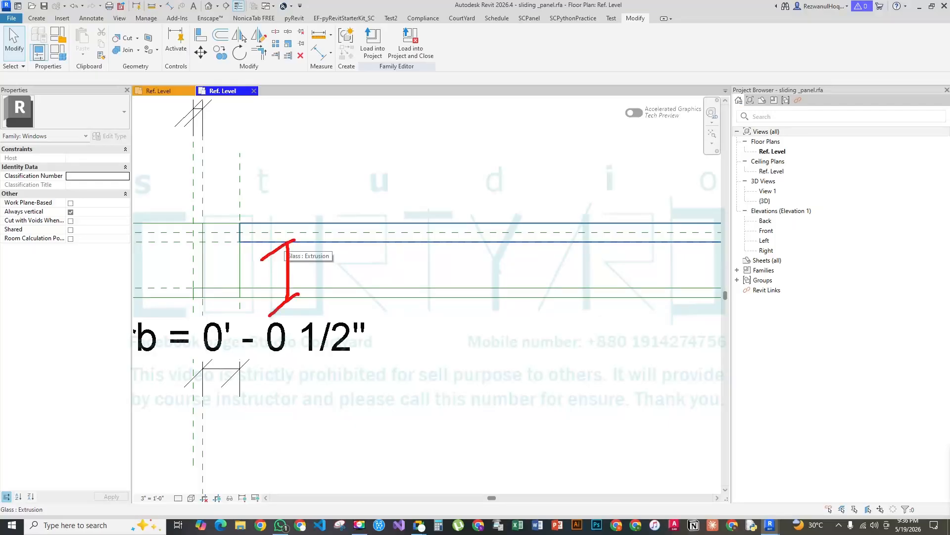
key(Escape)
scroll(377, 292, up, 3)
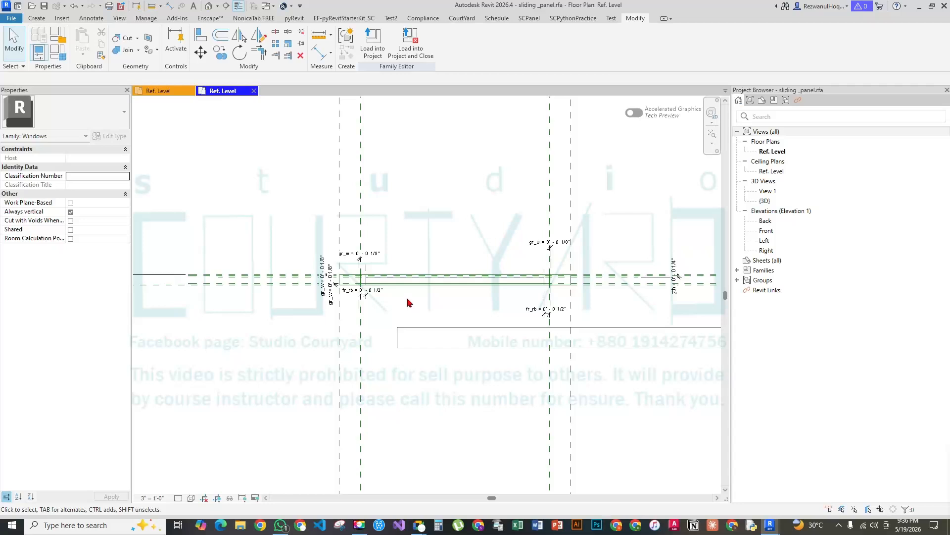
scroll(376, 318, up, 3)
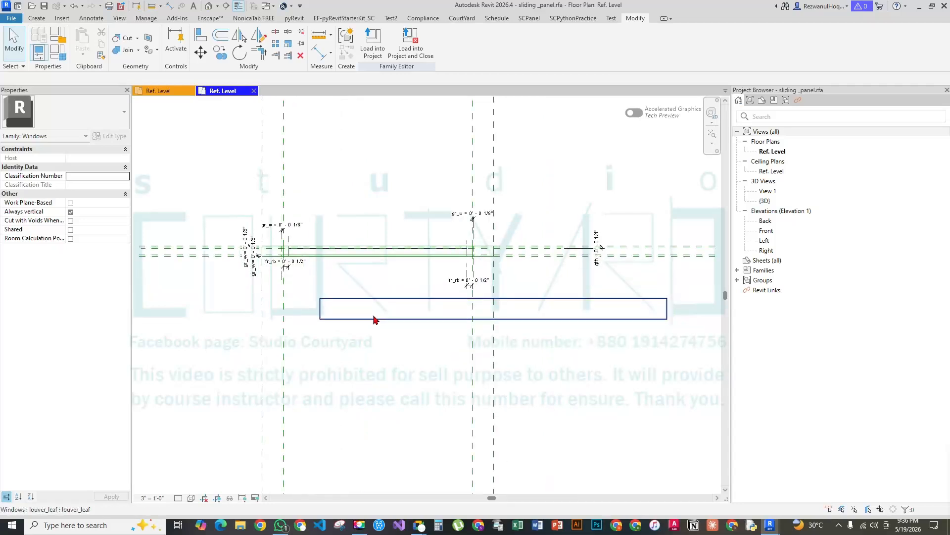
key(a)
key(l)
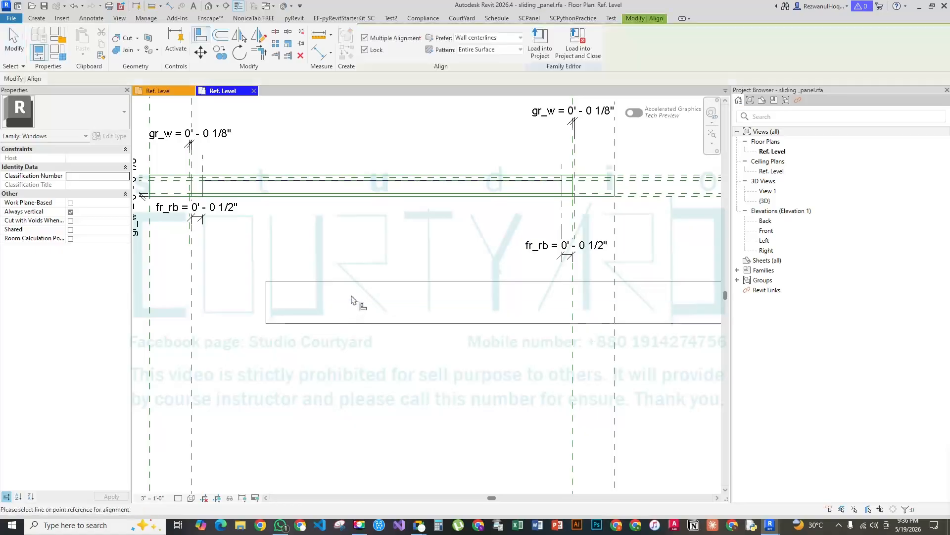
scroll(388, 303, down, 5)
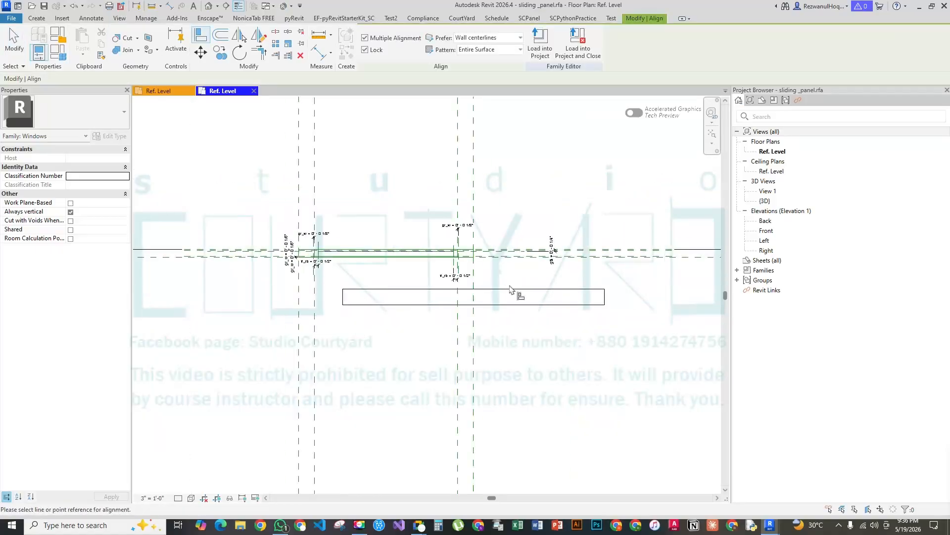
scroll(346, 317, up, 5)
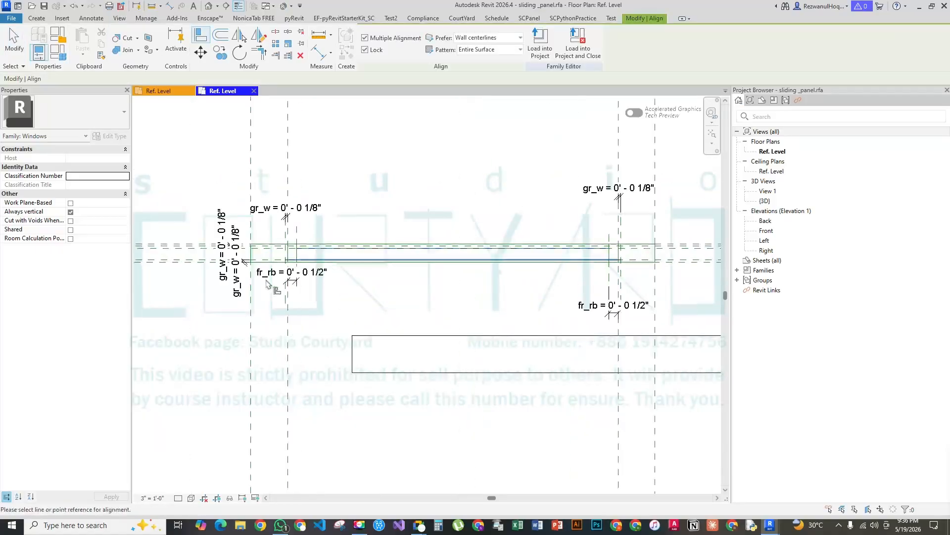
scroll(332, 355, down, 2)
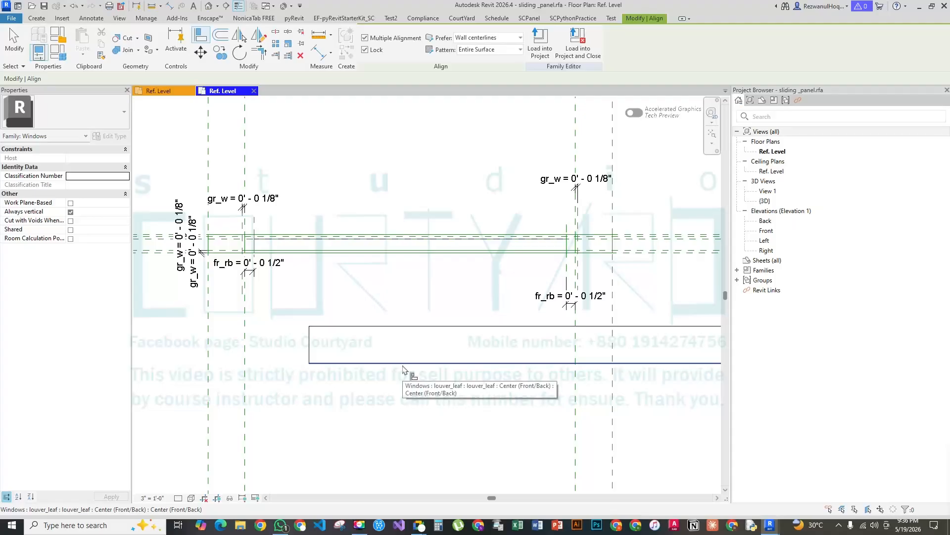
key(Escape)
Inspect the frame's inner edges and rebate reference planes at both ends of the panel in plan
scroll(403, 284, up, 5)
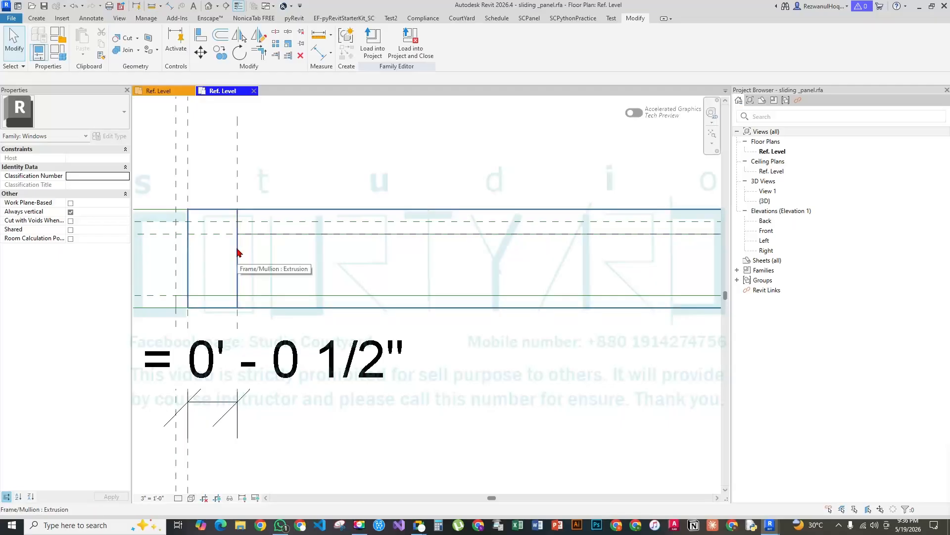
scroll(261, 272, down, 4)
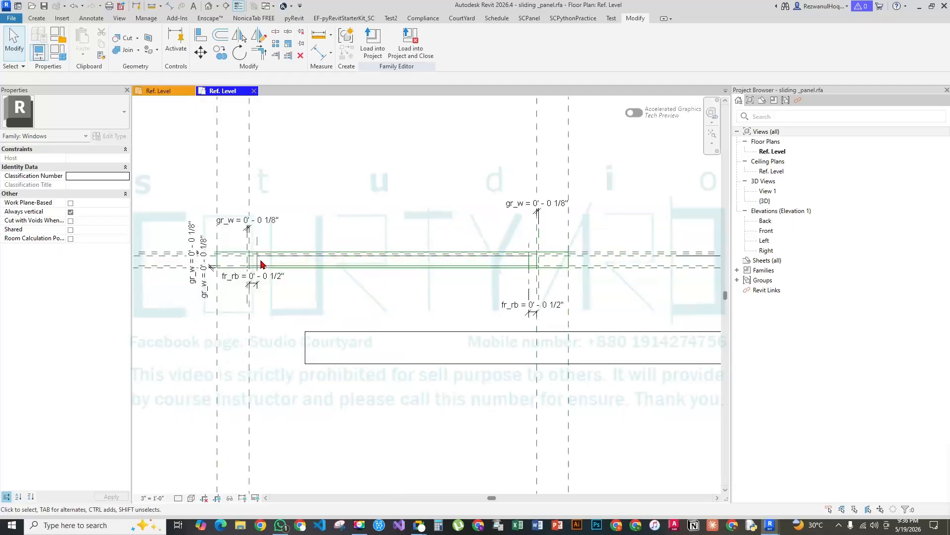
scroll(587, 260, up, 3)
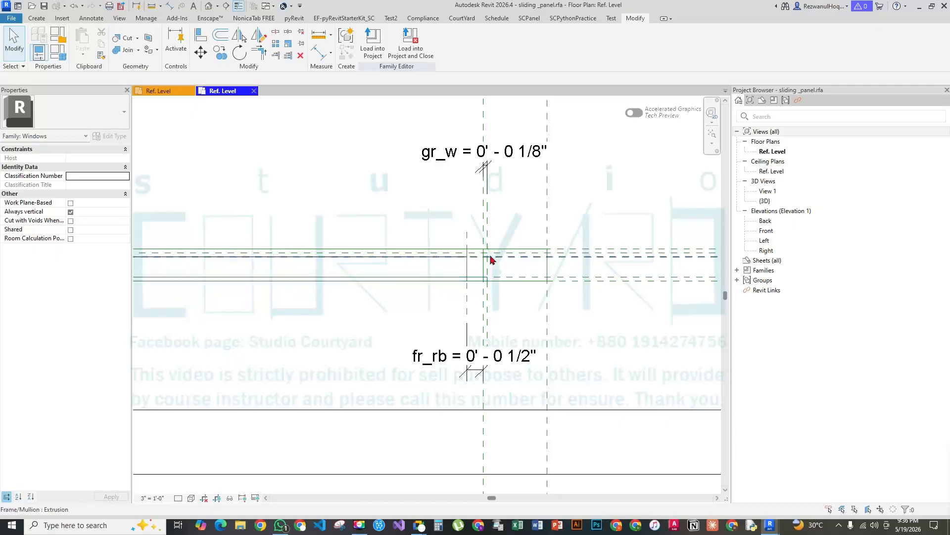
scroll(556, 271, down, 1)
middle_drag(556, 270, 626, 282)
middle_drag(407, 323, 740, 305)
scroll(712, 306, down, 1)
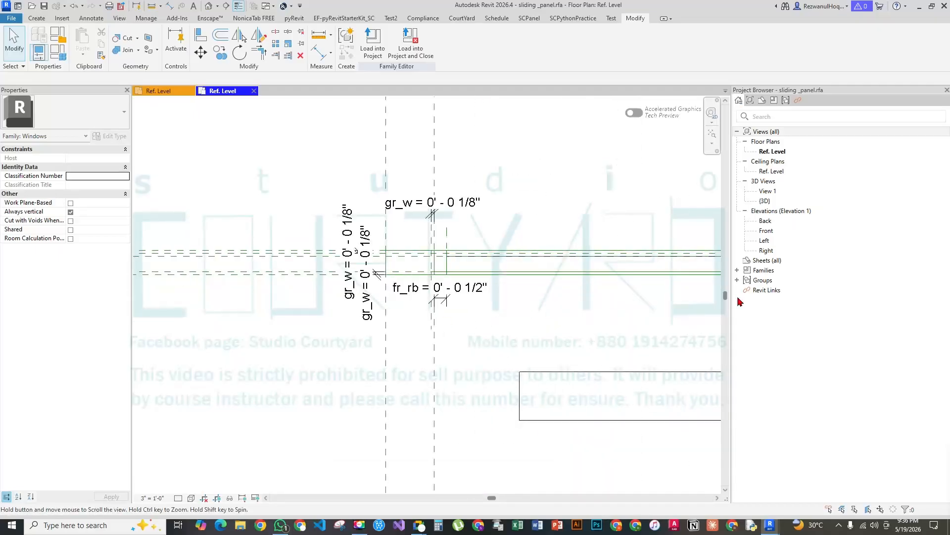
middle_drag(238, 304, 173, 288)
scroll(174, 288, down, 3)
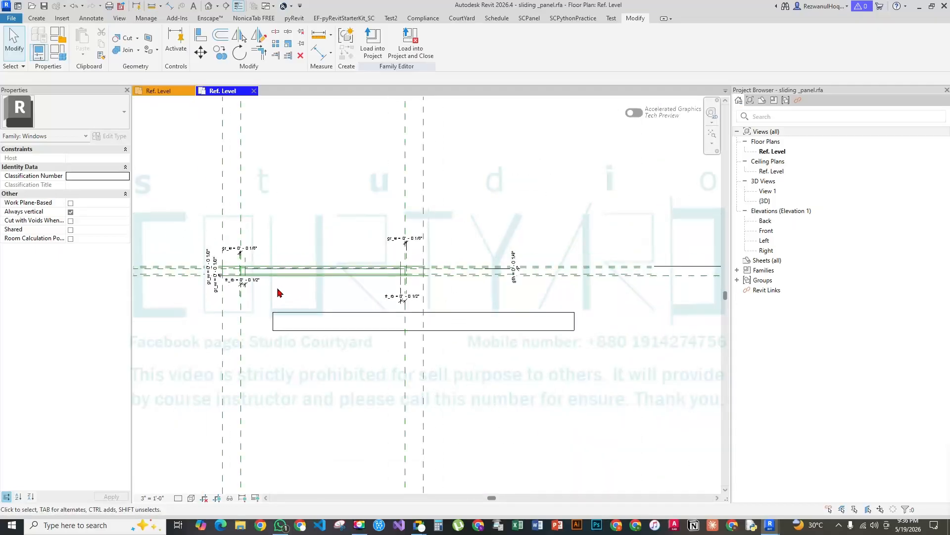
scroll(230, 279, up, 5)
middle_drag(412, 251, 596, 214)
scroll(390, 247, down, 3)
scroll(363, 239, up, 2)
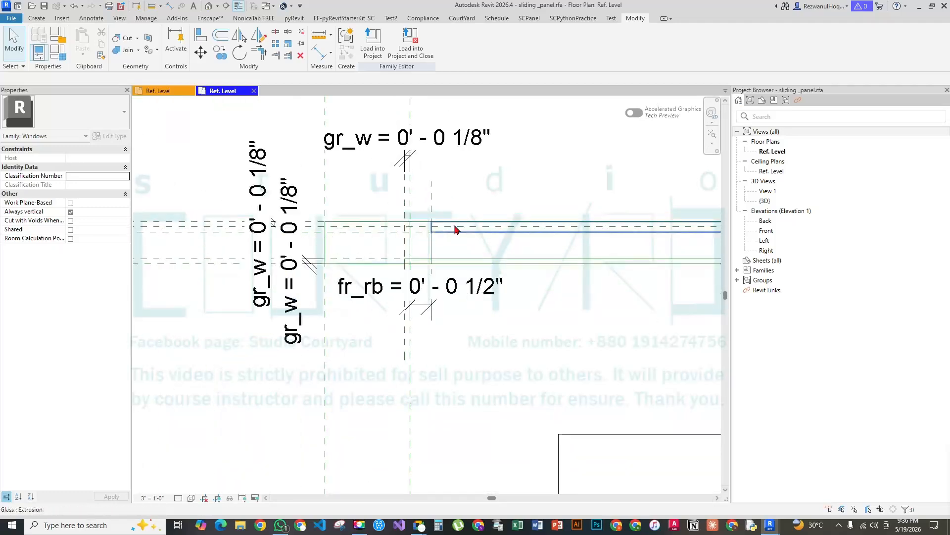
Review the gth glass thickness and gr_w groove dimensions across the panel's depth in plan
scroll(458, 267, down, 3)
middle_drag(459, 282, 13, 282)
middle_drag(331, 236, 314, 236)
middle_drag(693, 275, 497, 265)
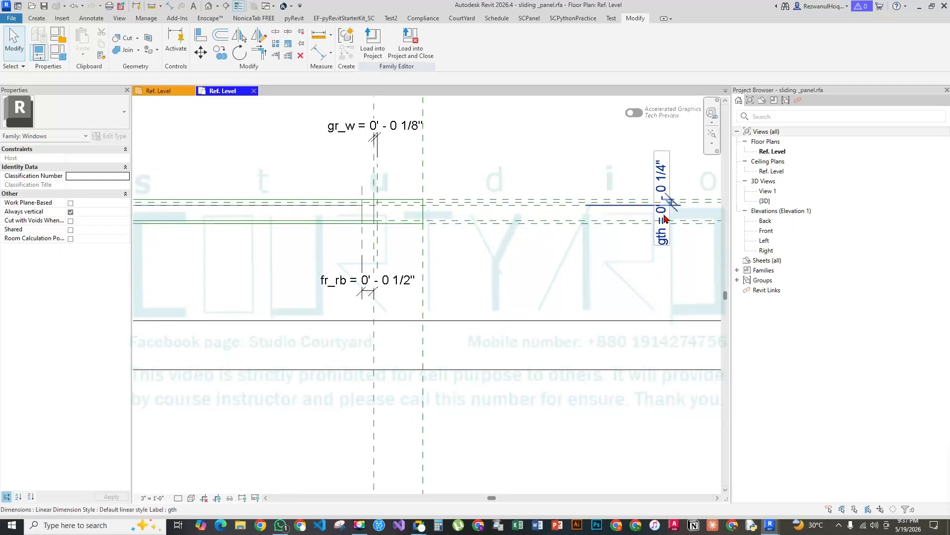
scroll(255, 251, down, 3)
scroll(183, 210, up, 2)
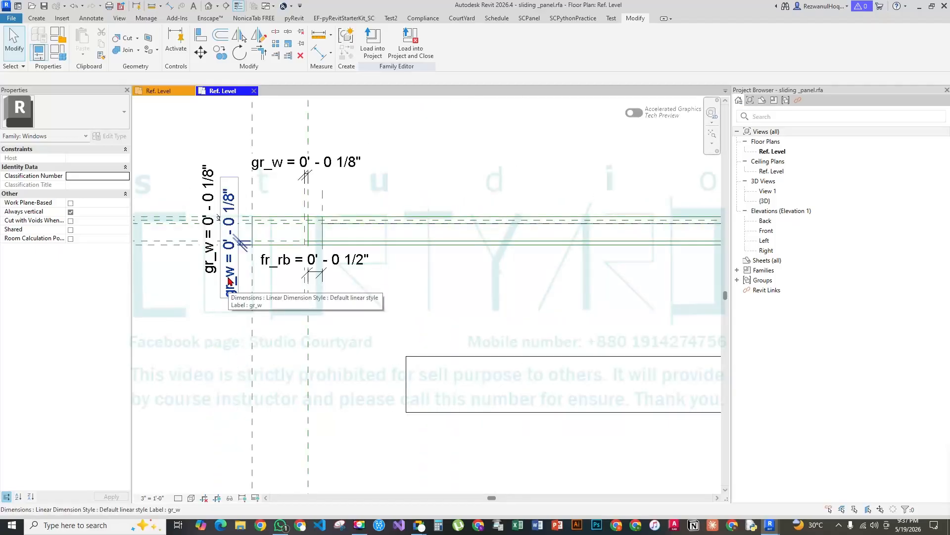
scroll(205, 255, down, 2)
middle_drag(208, 257, 644, 258)
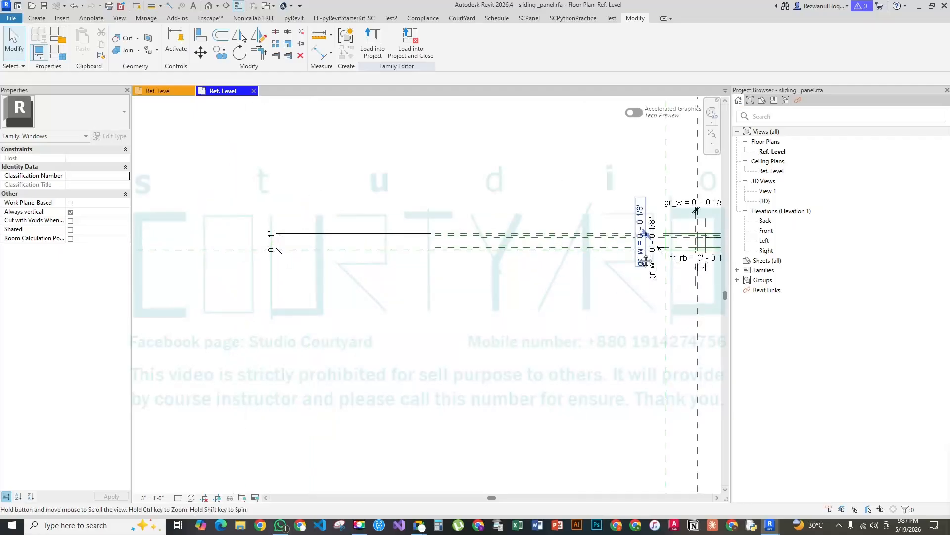
Delete the unlabelled 1" dimension across the panel's depth in the sliding panel plan
click(345, 235)
middle_drag(552, 293, 385, 276)
scroll(385, 276, down, 8)
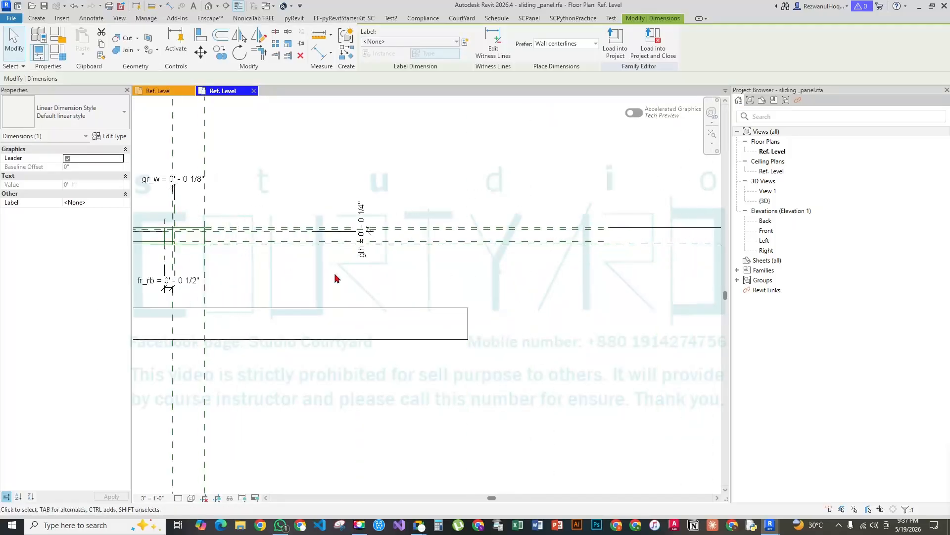
scroll(513, 268, up, 8)
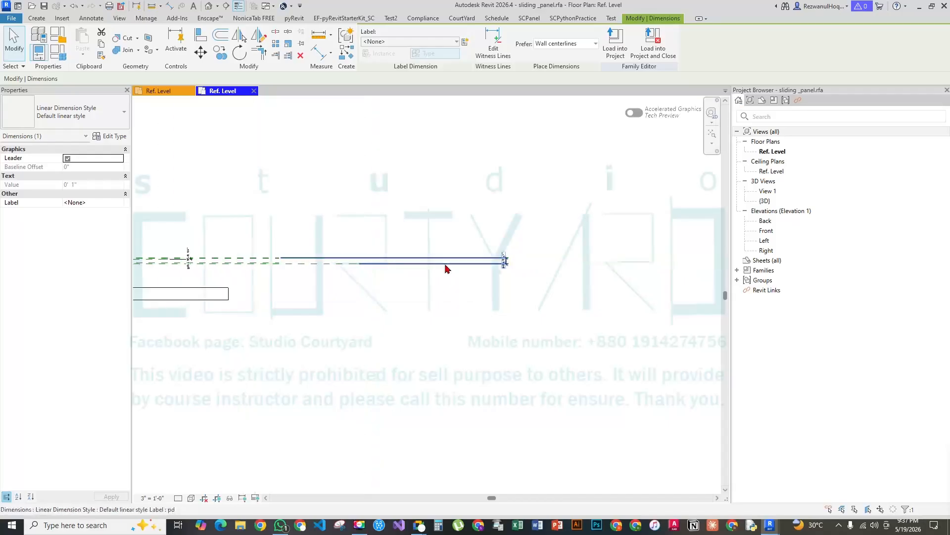
scroll(515, 270, down, 6)
middle_drag(256, 297, 500, 299)
key(Escape)
scroll(398, 288, up, 3)
scroll(557, 255, up, 5)
scroll(515, 276, up, 2)
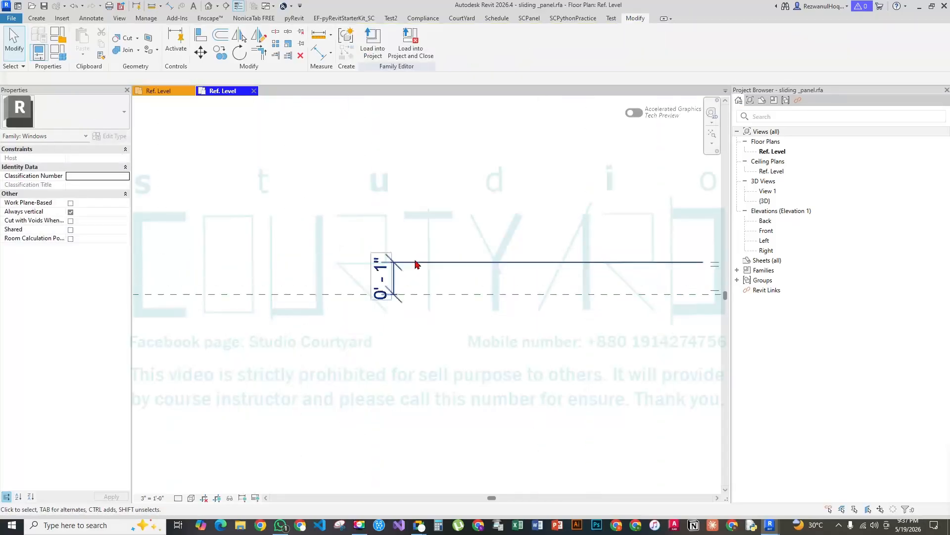
click(431, 261)
scroll(432, 259, down, 3)
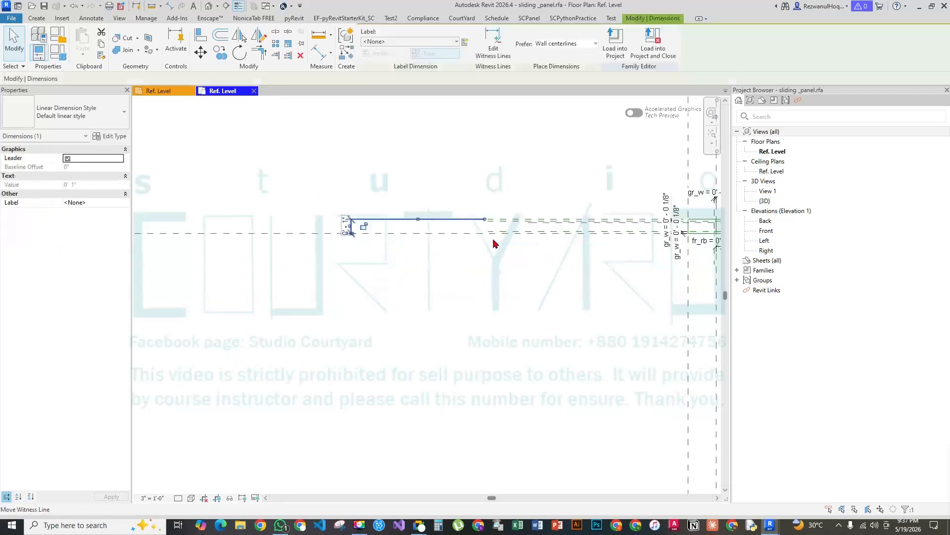
key(Delete)
Examine the pd depth dimension and the glass edge inside the frame in plan
middle_drag(659, 301, 166, 294)
middle_drag(618, 278, 240, 269)
middle_drag(618, 222, 258, 228)
scroll(641, 212, up, 2)
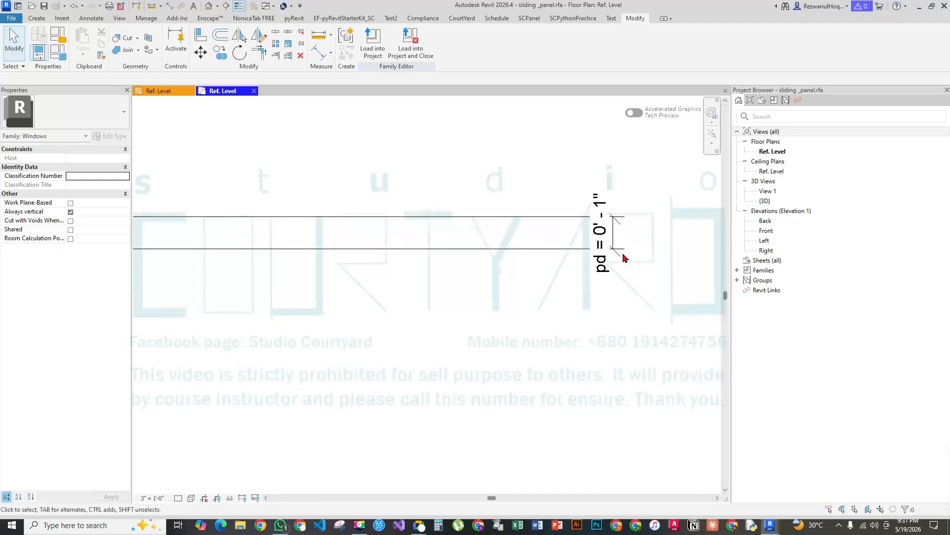
scroll(650, 257, down, 4)
scroll(651, 258, down, 3)
scroll(367, 257, up, 1)
scroll(384, 256, up, 6)
scroll(428, 289, up, 3)
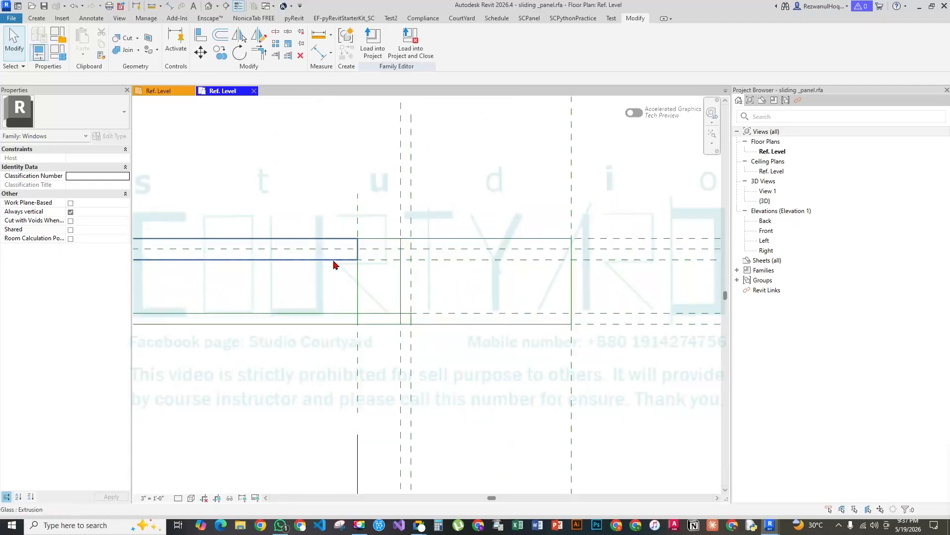
middle_drag(339, 283, 504, 298)
Add a length type parameter lv_dp under Dimensions with the formula pd - gth
click(58, 52)
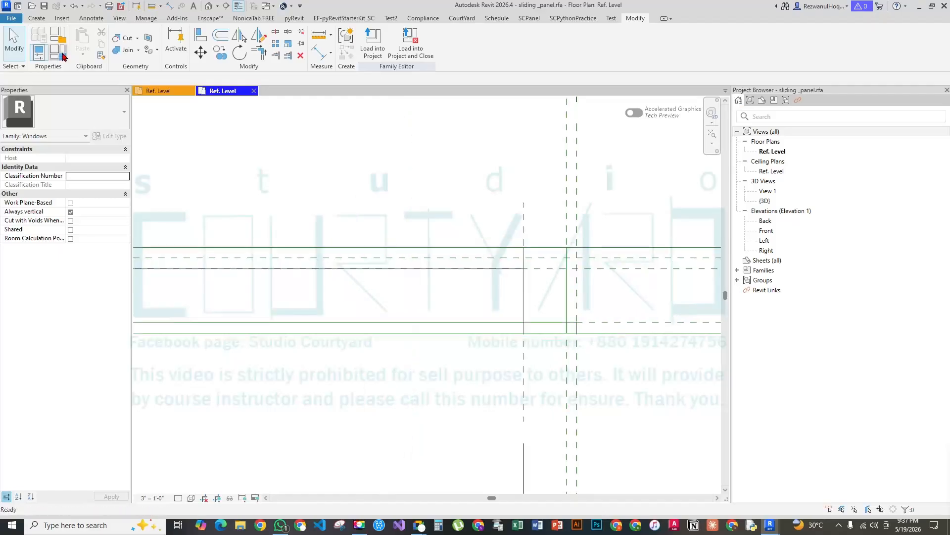
click(333, 421)
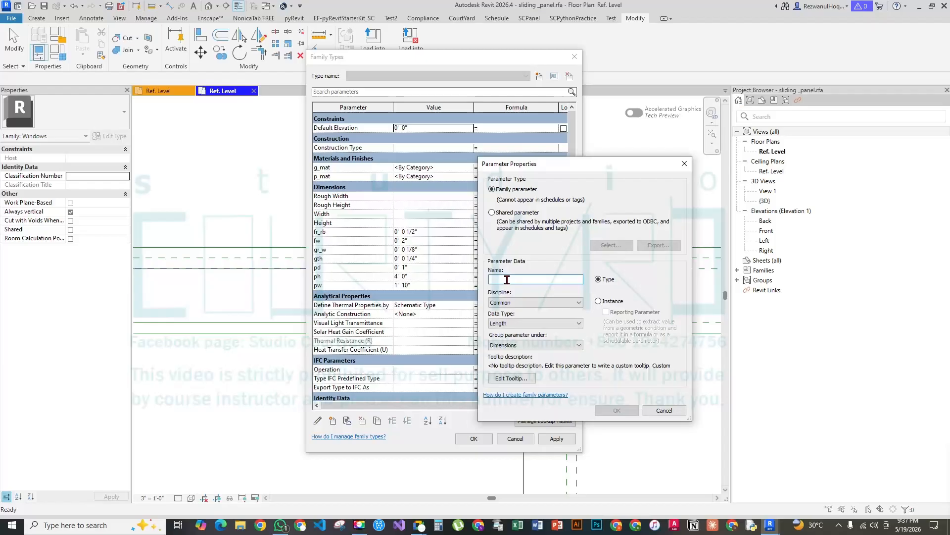
text(lv_dp)
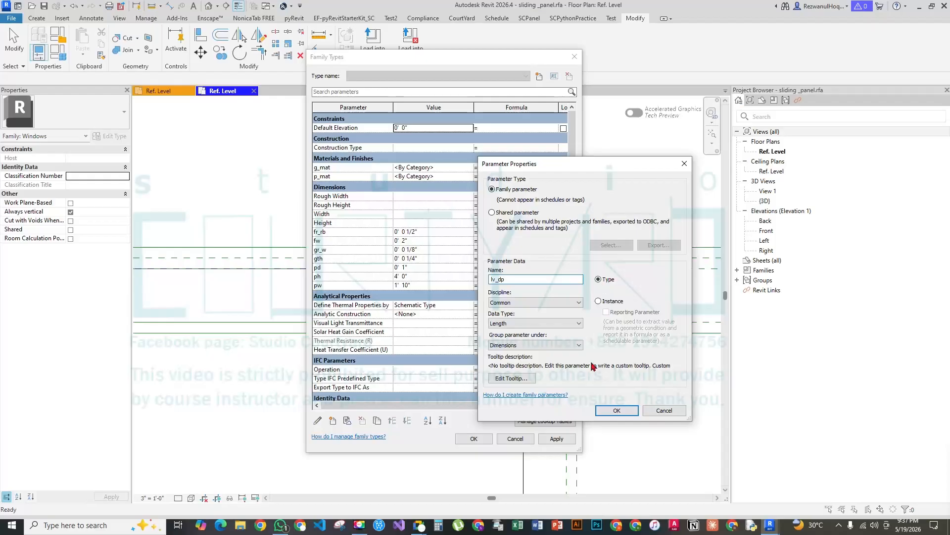
click(615, 410)
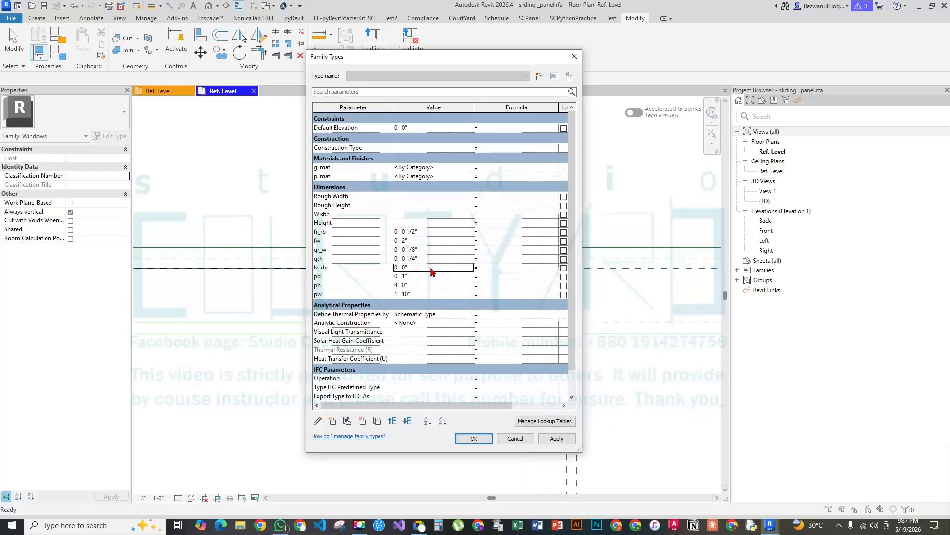
click(491, 267)
key(Return)
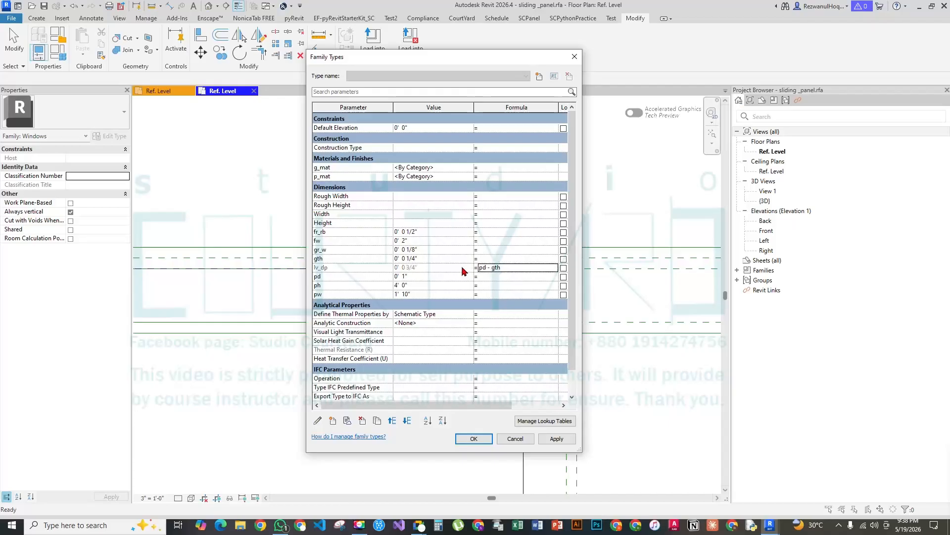
click(475, 444)
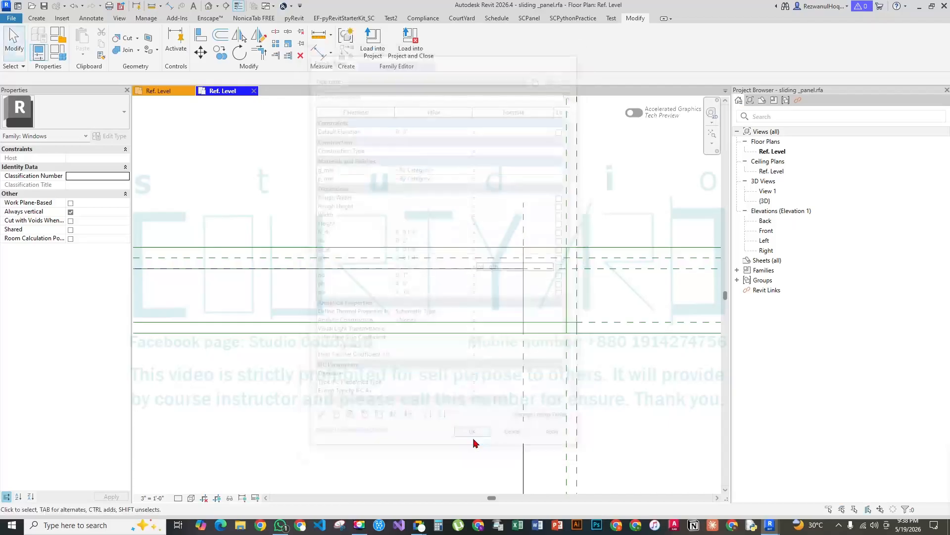
Measure the gap between the glass face and the opposite frame face in plan
scroll(429, 232, up, 3)
click(317, 34)
click(387, 232)
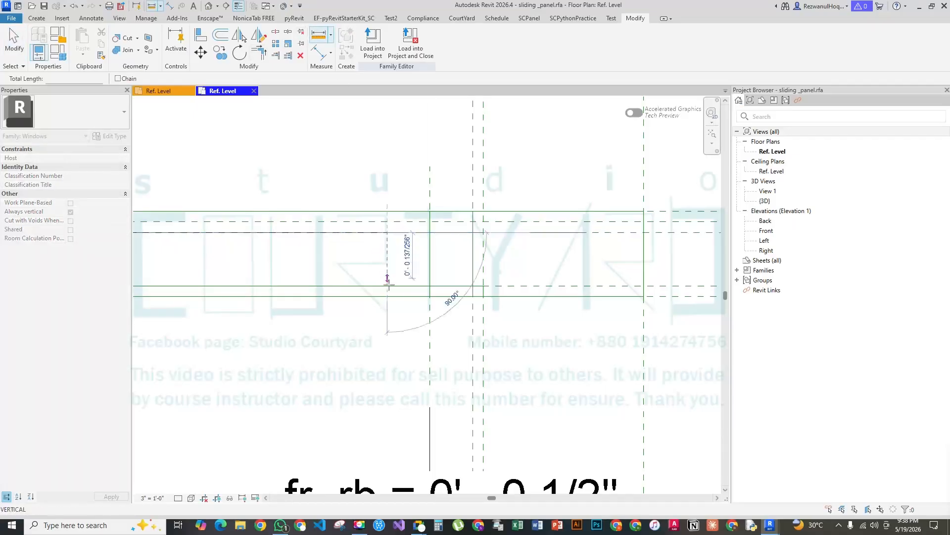
key(Escape)
key(Escape)
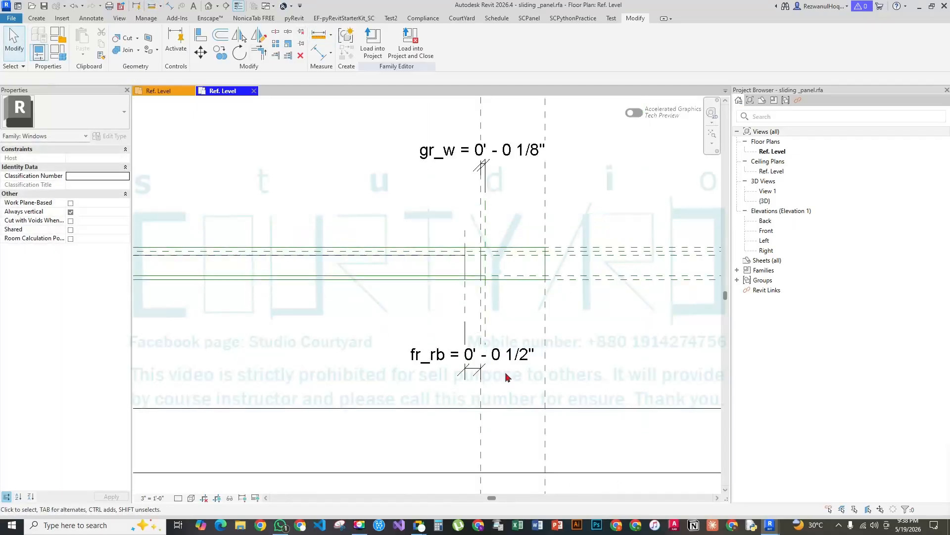
Review the type dimensions of the louver leaf placed beside the sliding panel
scroll(421, 247, down, 3)
click(346, 344)
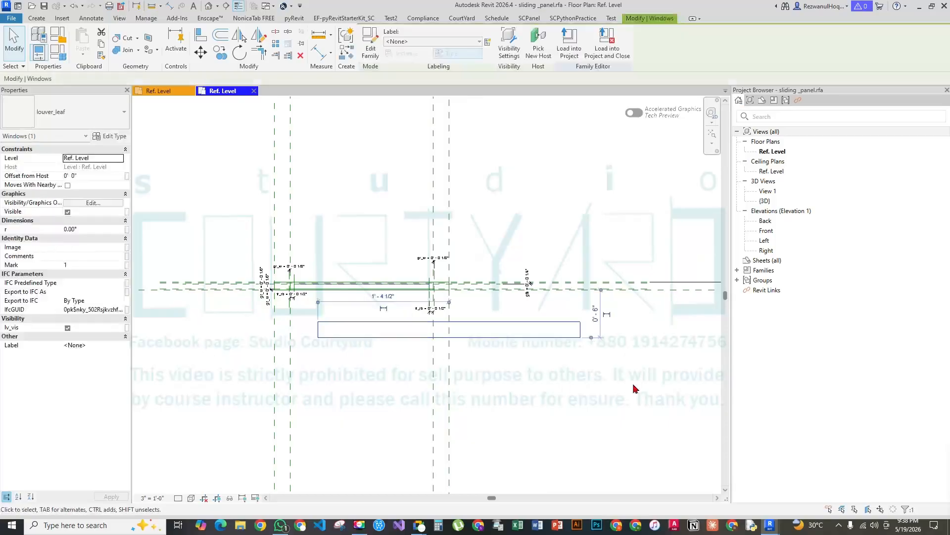
scroll(598, 353, up, 3)
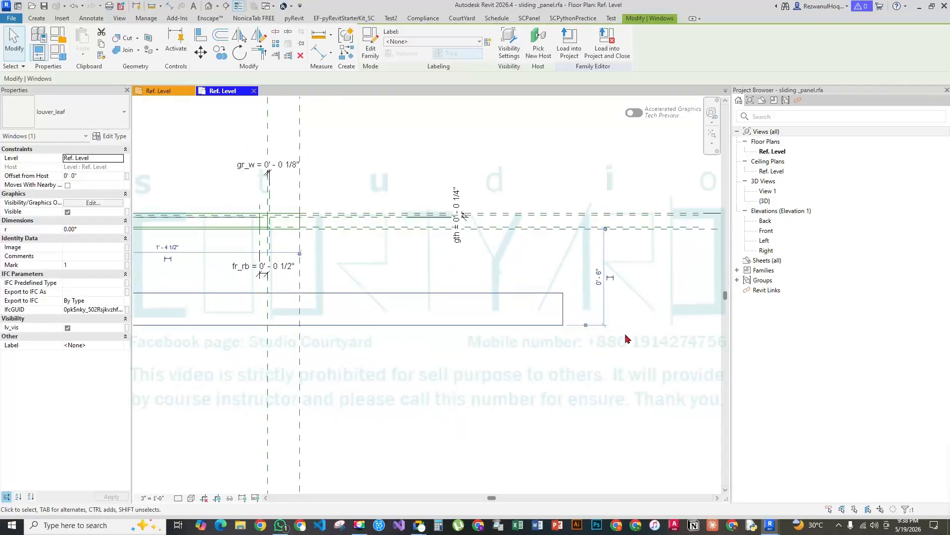
scroll(540, 336, down, 1)
click(112, 136)
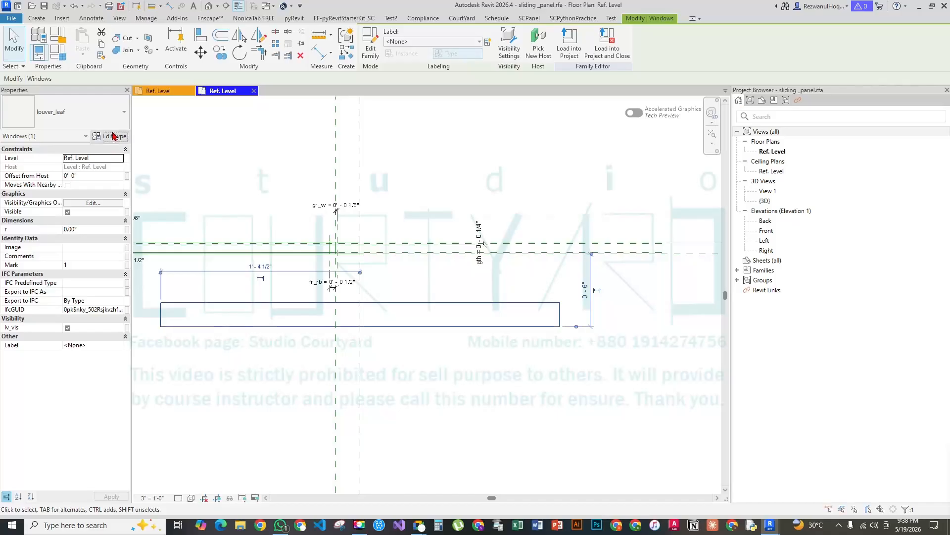
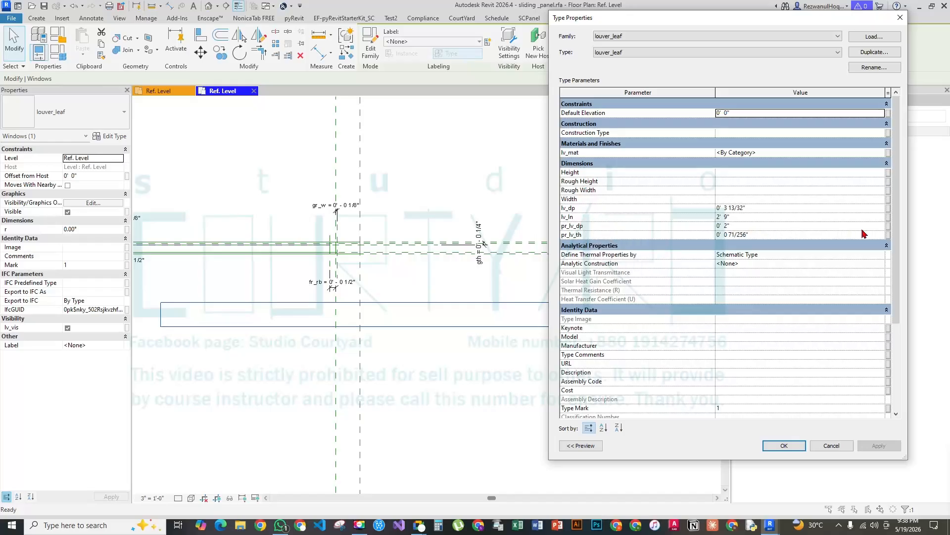
click(792, 449)
click(517, 189)
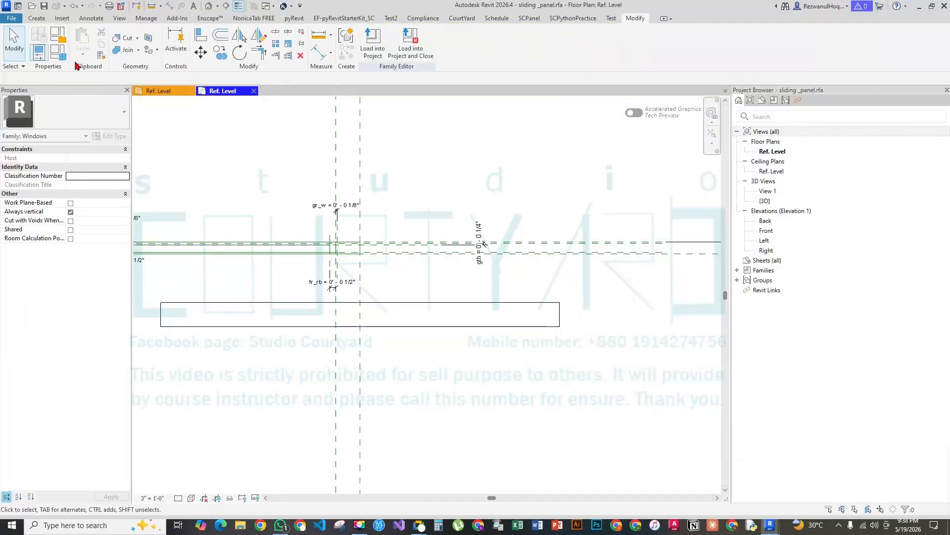
Compare the sliding panel's family parameters with the louver leaf's type dimensions
click(59, 52)
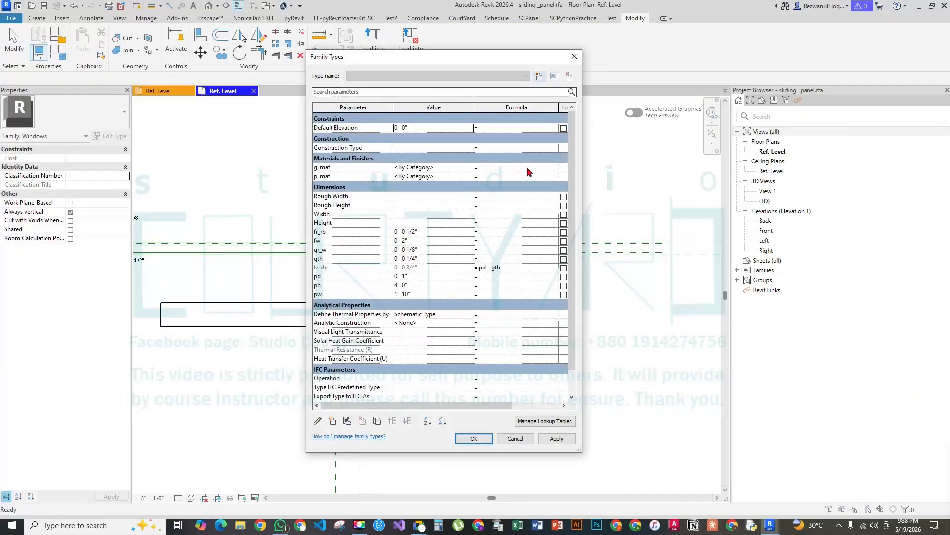
key(Escape)
click(550, 325)
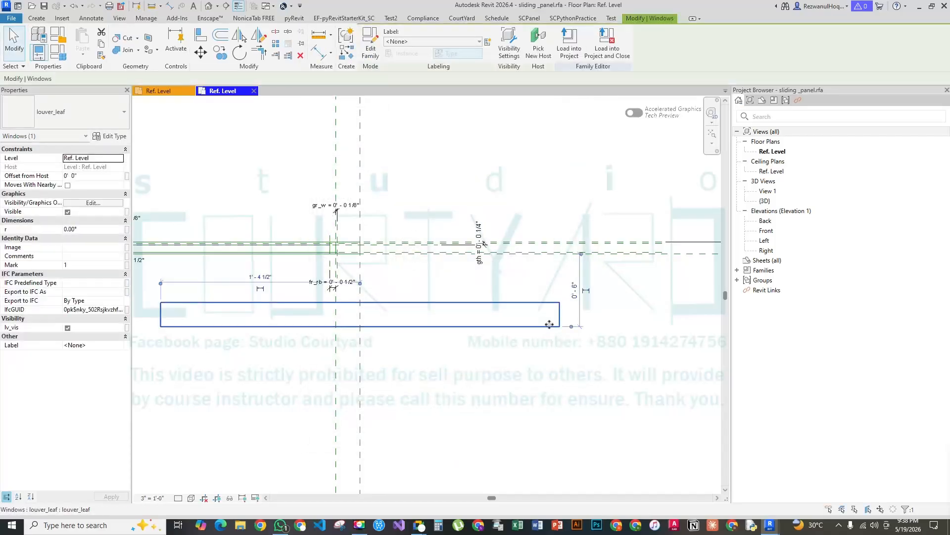
click(58, 52)
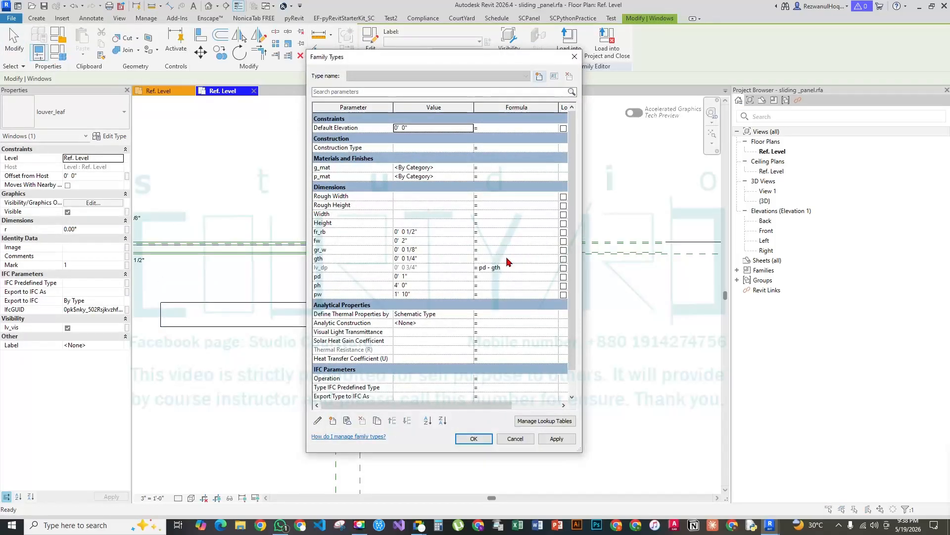
key(Escape)
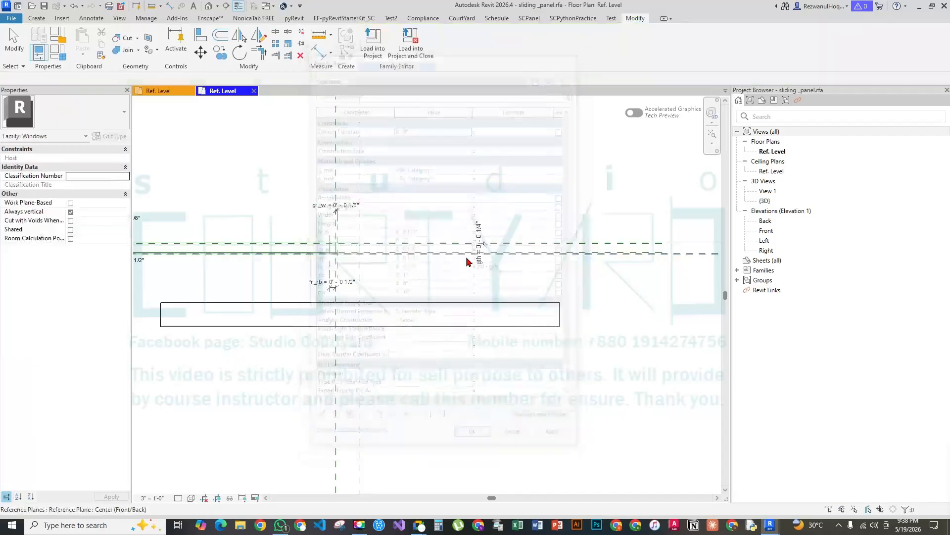
click(509, 323)
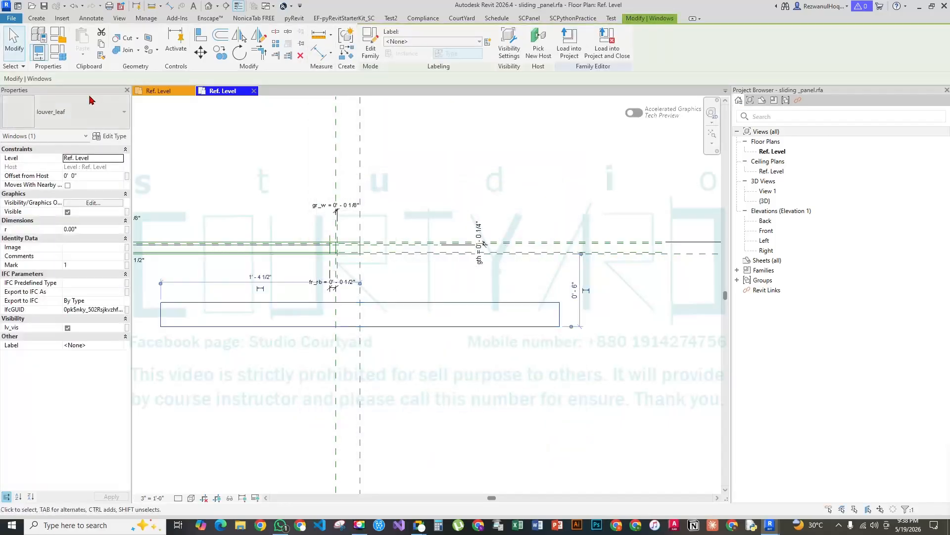
click(108, 136)
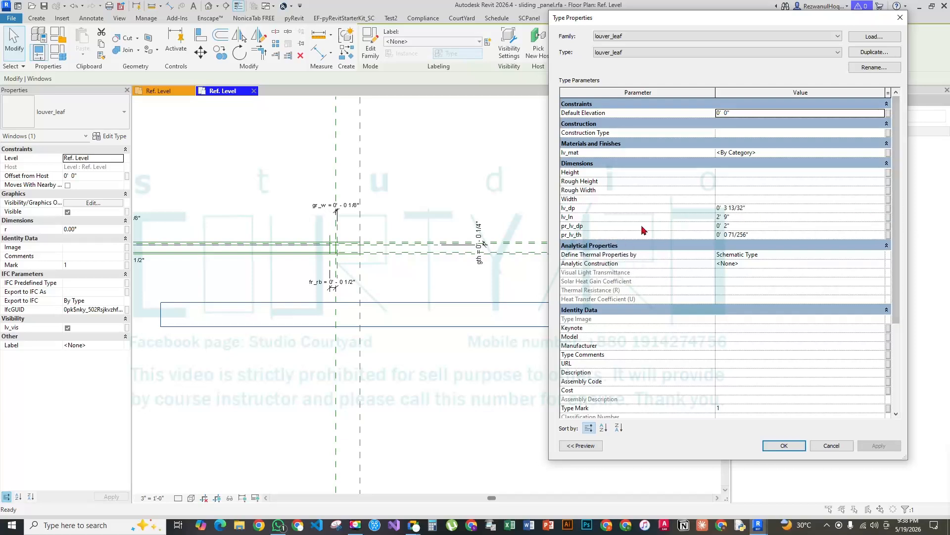
key(Escape)
key(Escape)
Open the placed louver_leaf family for editing and show its Ref. Level floor plan
click(399, 326)
click(367, 50)
double_click(772, 151)
scroll(644, 302, up, 4)
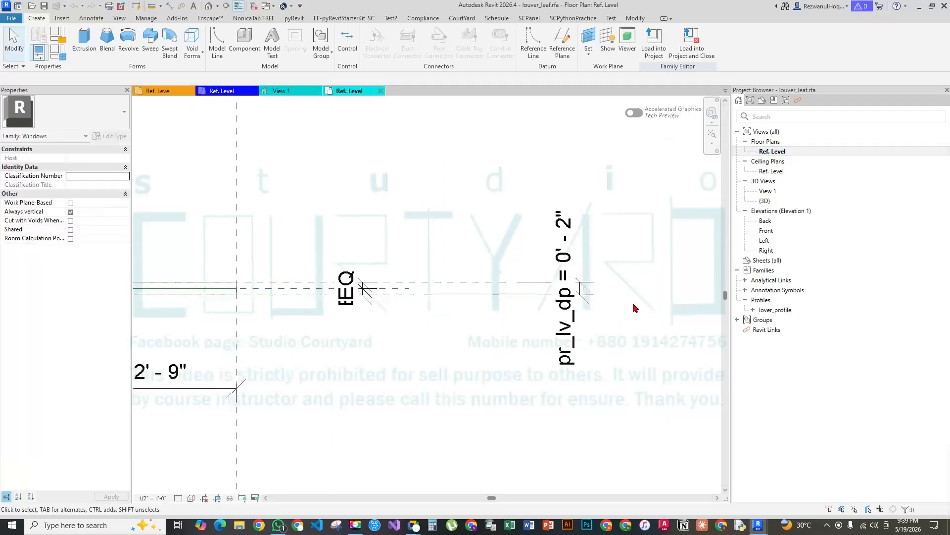
scroll(630, 304, down, 3)
Inspect which dimensions in plan the louver leaf's lv_dp, lv_ln, pr_lv_dp and pr_lv_th parameters drive
click(56, 51)
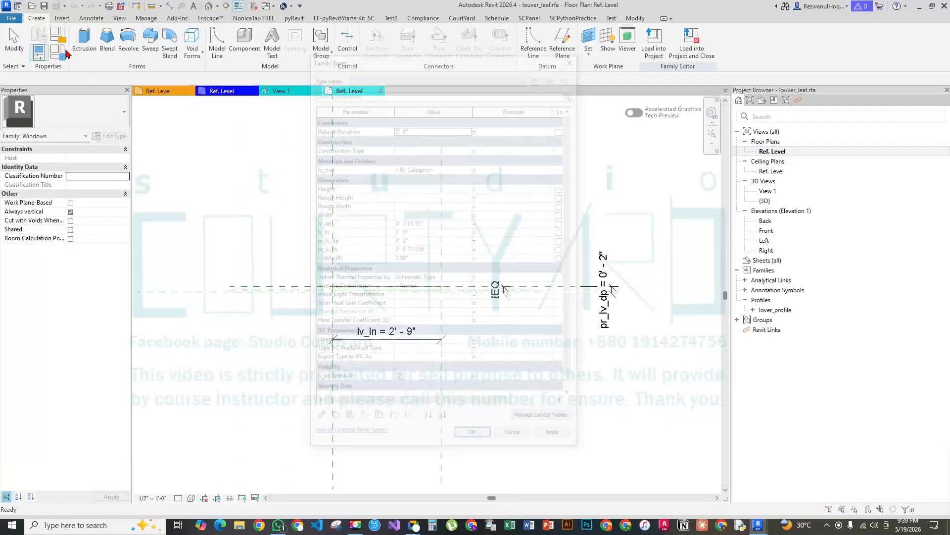
click(436, 222)
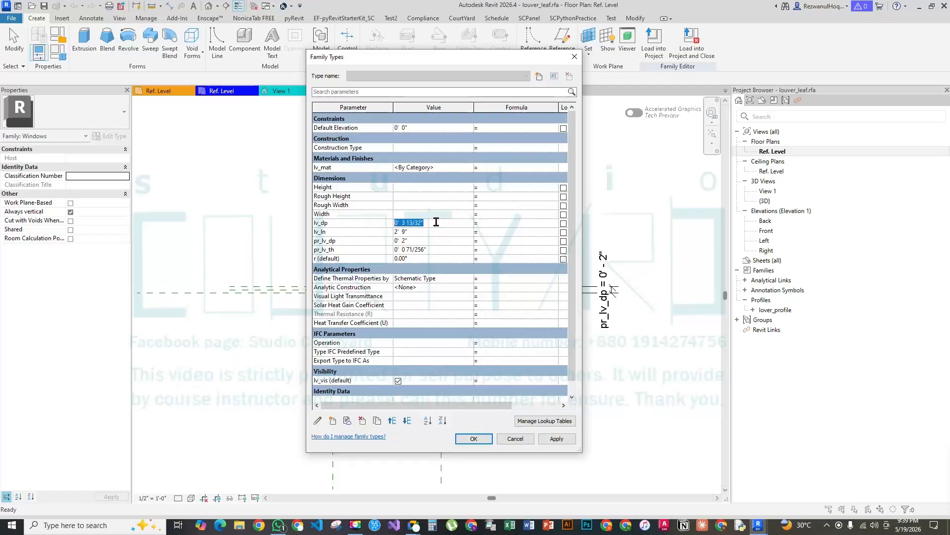
click(330, 221)
drag(373, 60, 586, 80)
click(530, 244)
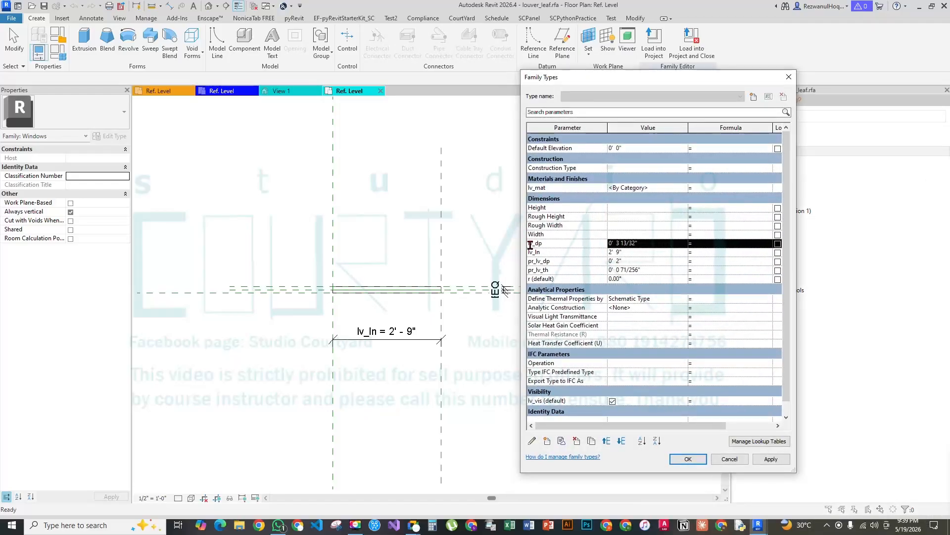
click(534, 252)
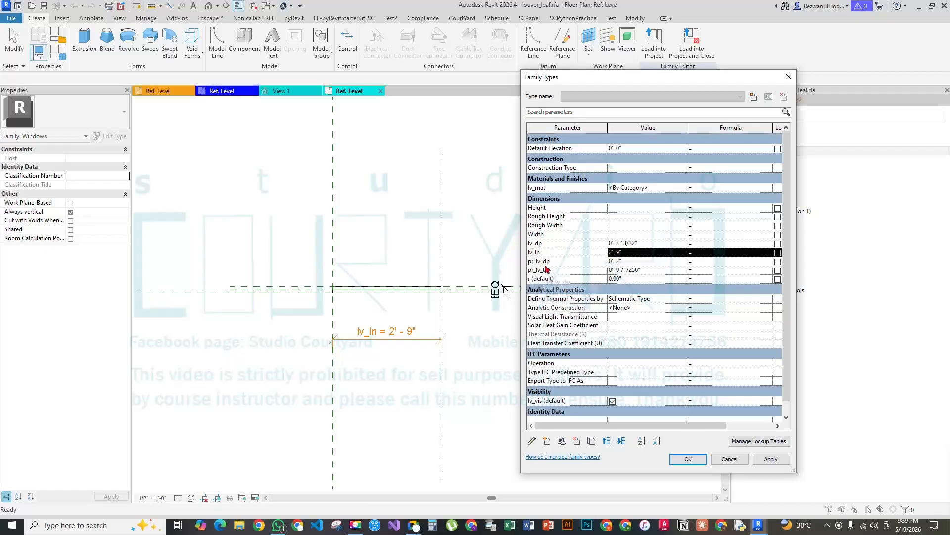
click(545, 261)
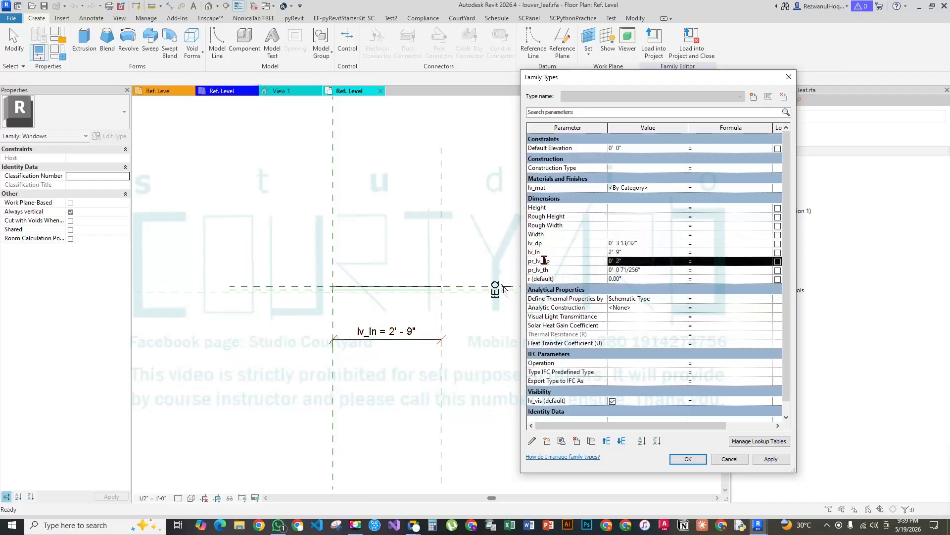
drag(586, 85, 92, 115)
click(47, 301)
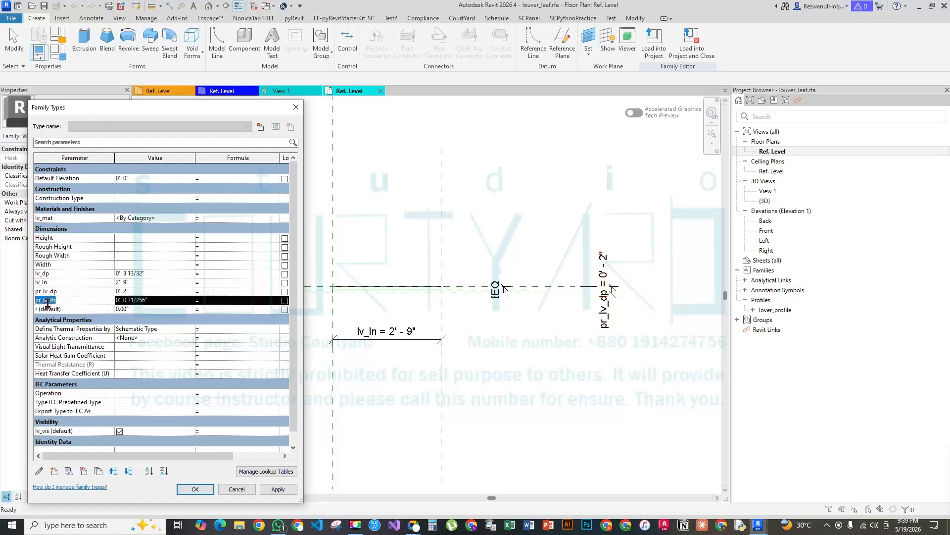
Set the louver leaf's lv_dp parameter to 5" and apply it
click(47, 273)
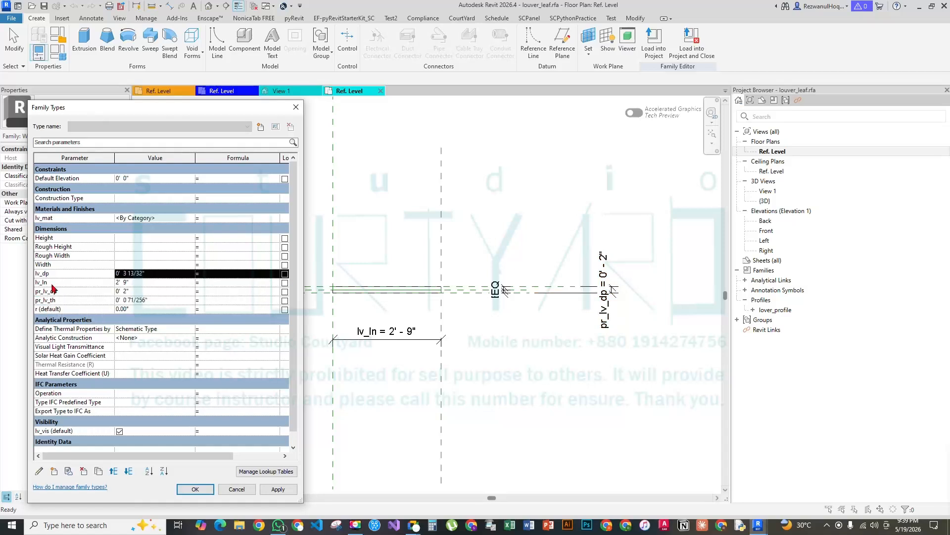
click(154, 273)
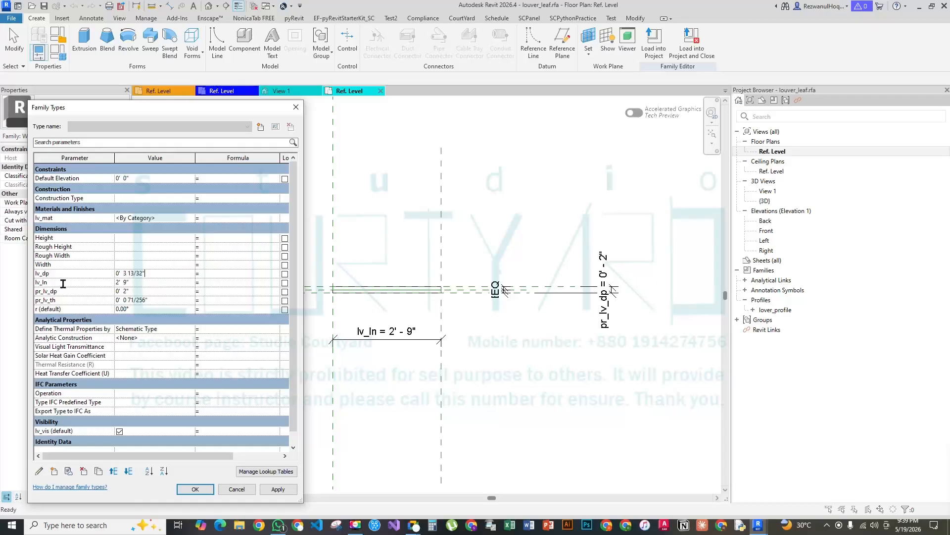
text(5)
click(277, 489)
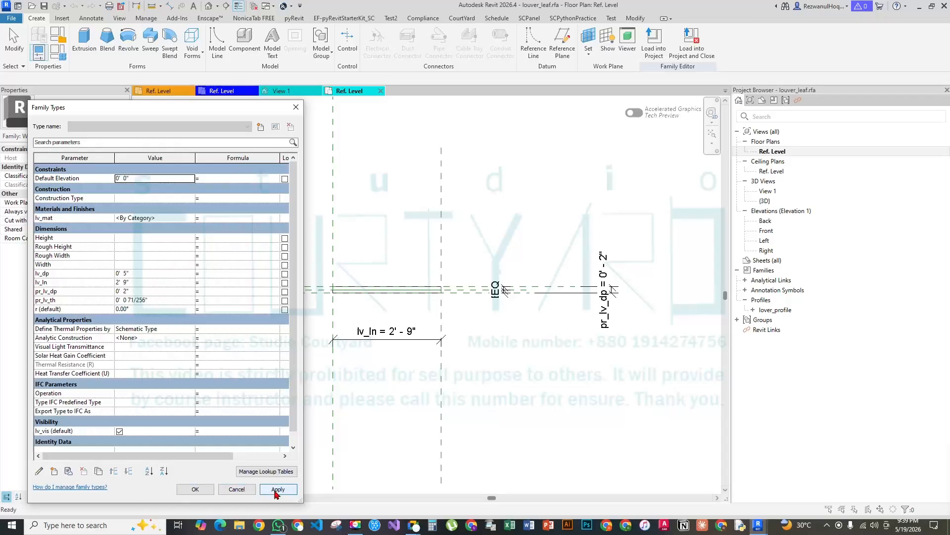
Delete the lv_dp parameter from the louver_leaf family
click(43, 273)
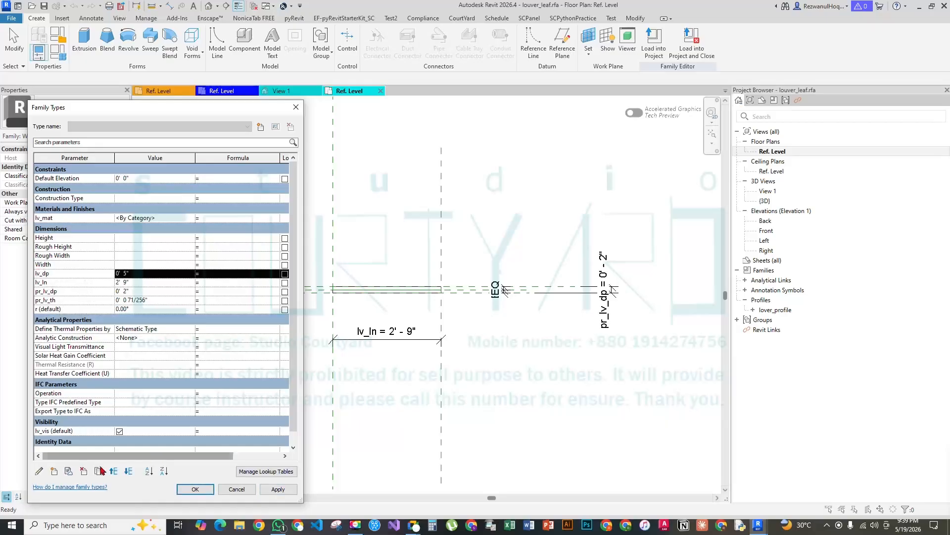
click(84, 471)
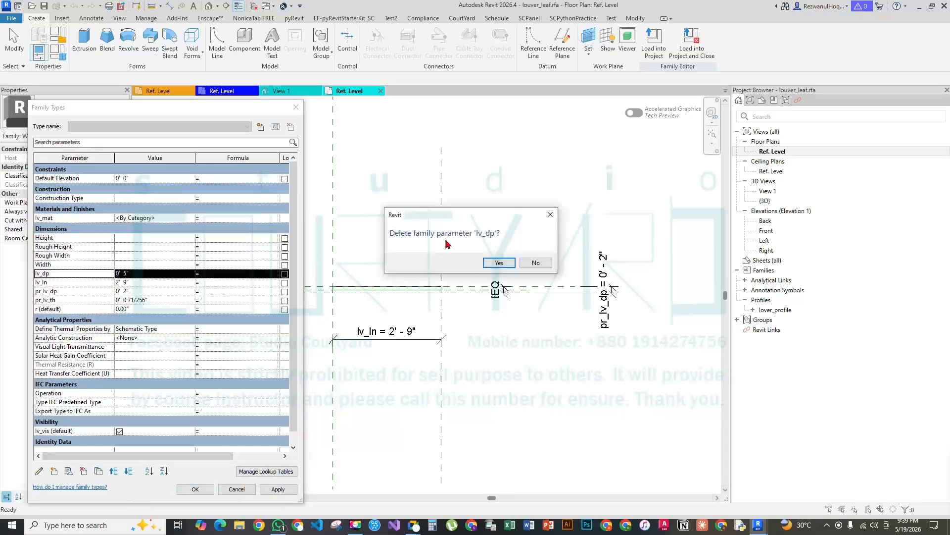
click(498, 263)
click(192, 489)
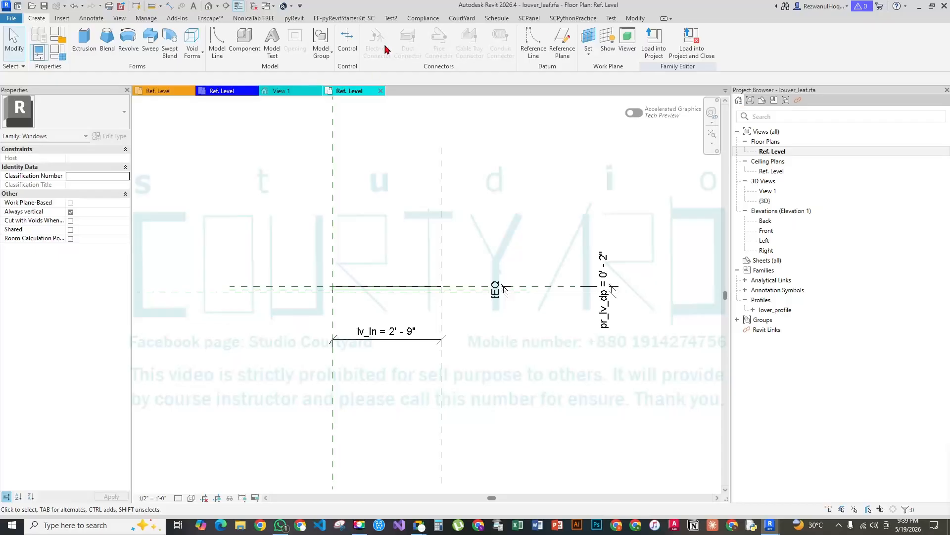
Load the edited louver_leaf family into sliding_panel.rfa, overwriting the version already there
click(651, 40)
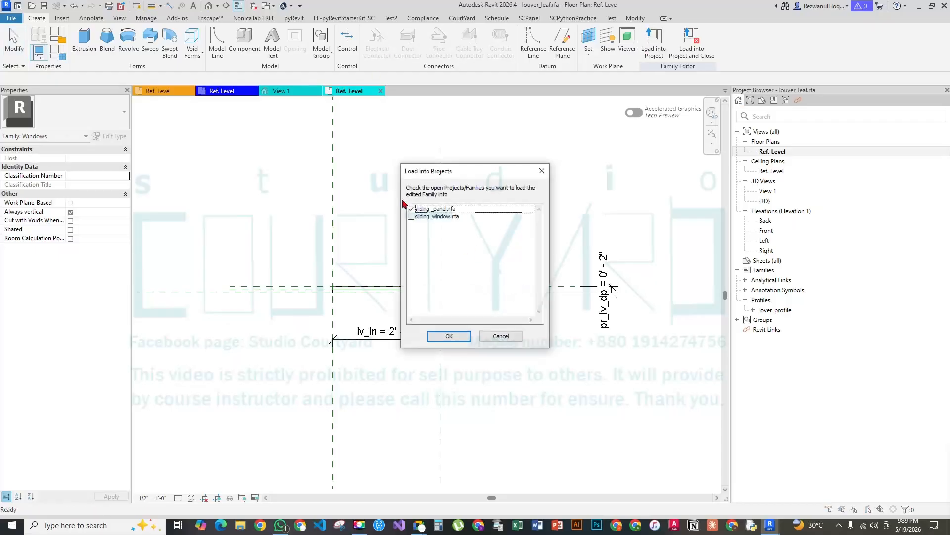
click(449, 336)
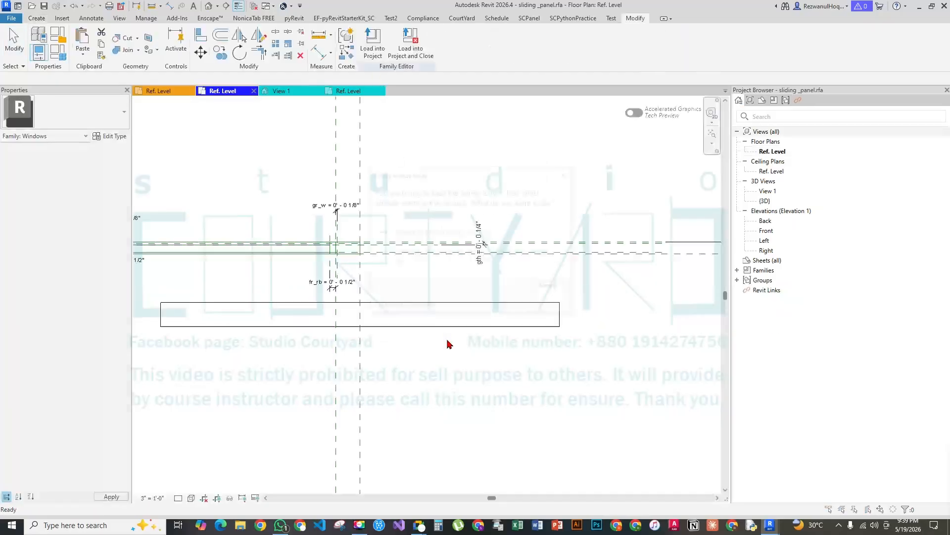
click(467, 232)
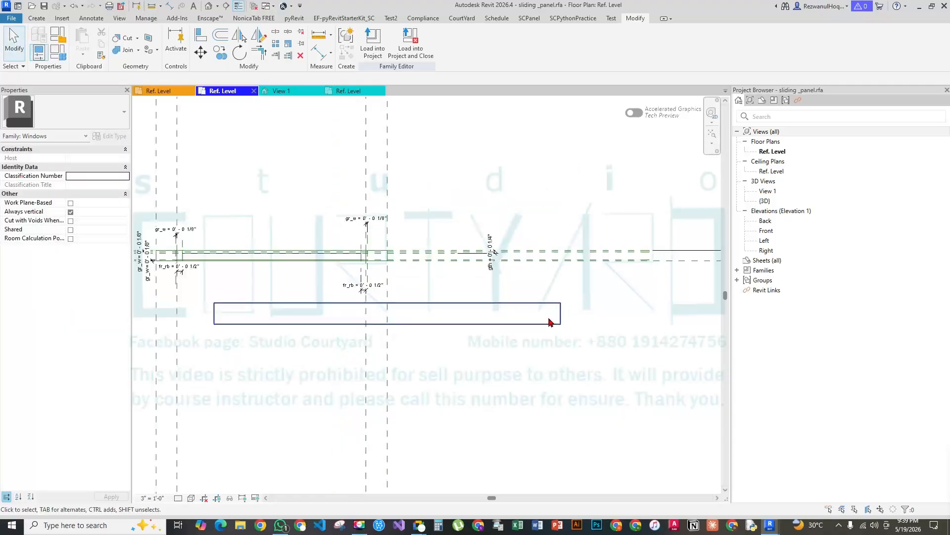
Associate the placed louver leaf's pr_lv_dp type parameter with the sliding panel's lv_dp parameter
middle_drag(612, 317, 335, 302)
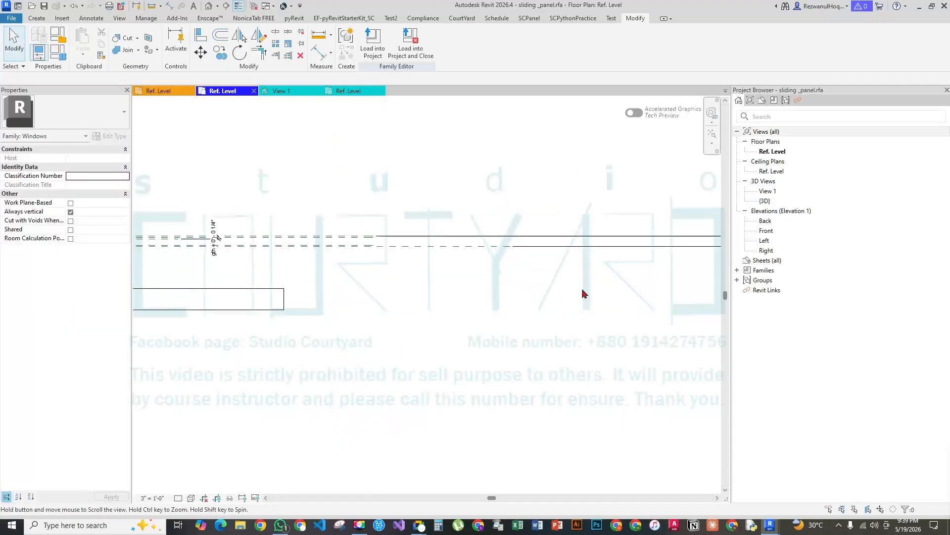
click(57, 34)
key(Escape)
middle_drag(327, 299, 790, 281)
scroll(538, 296, down, 2)
click(538, 299)
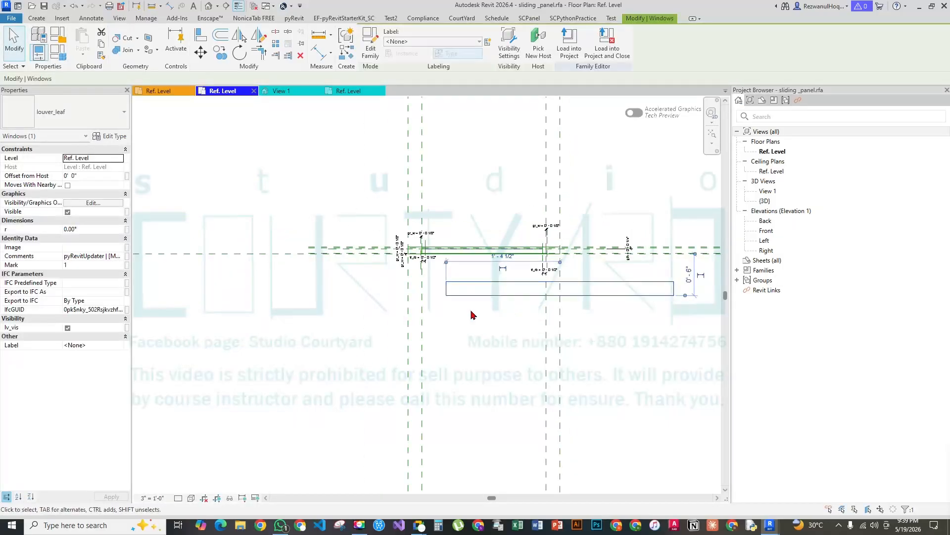
click(111, 136)
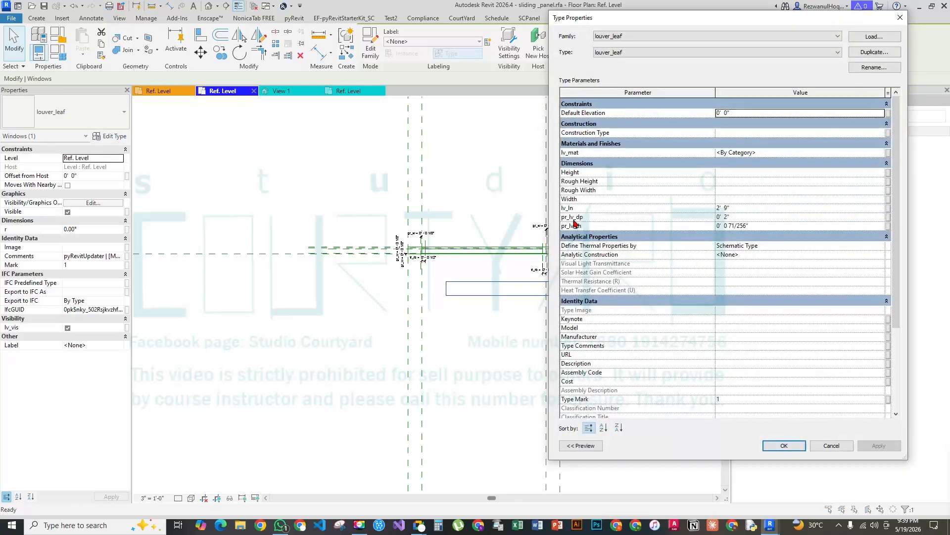
click(889, 217)
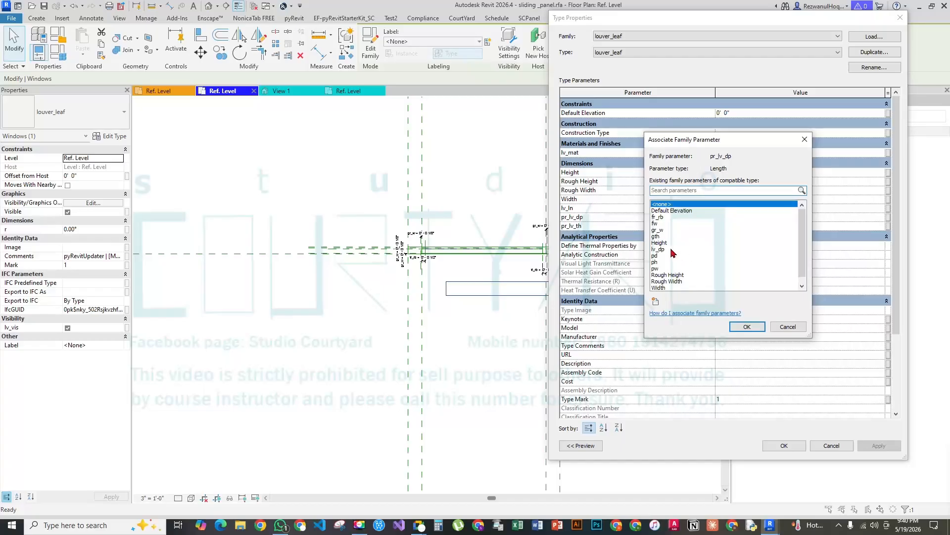
click(660, 250)
click(747, 326)
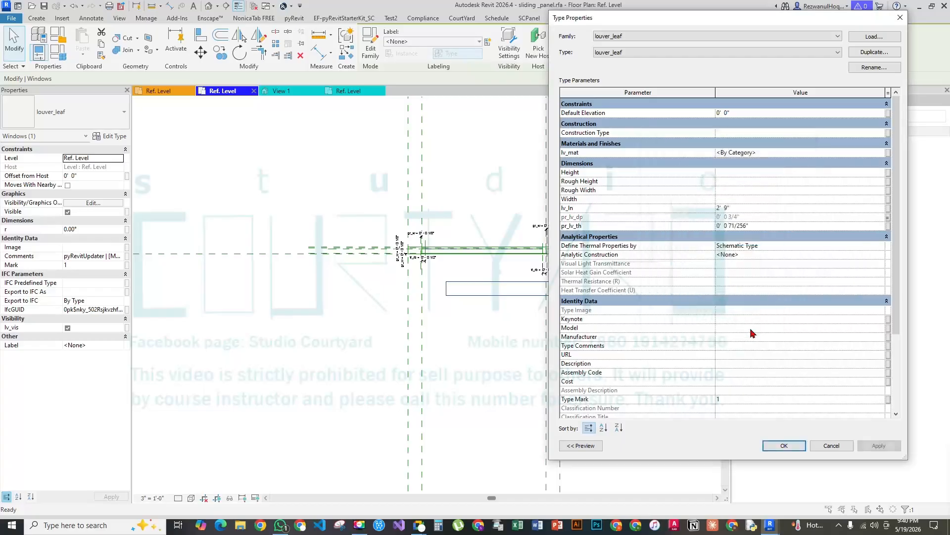
click(785, 445)
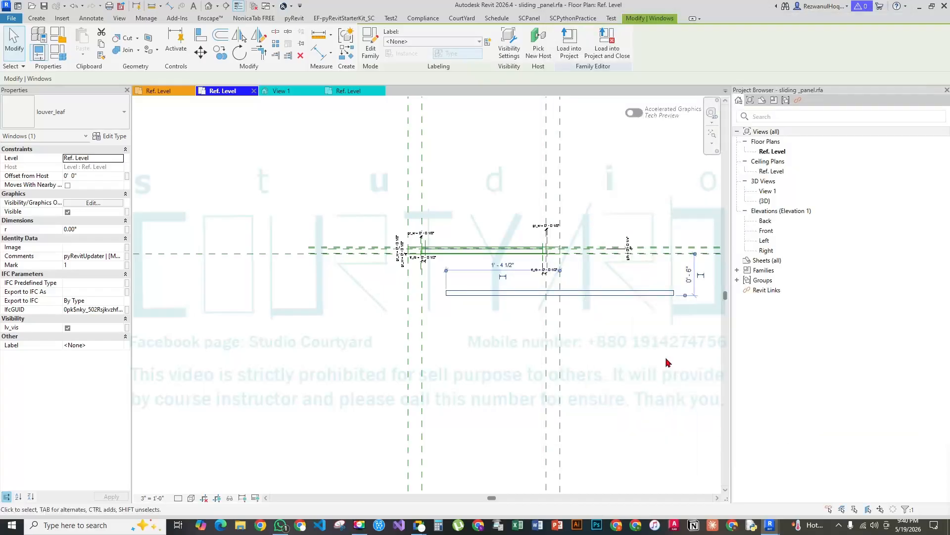
Examine in plan the clear span between the panel's side frames, including the gr_w and fr_rb offsets, that the louver leaf has to fill
scroll(528, 203, up, 5)
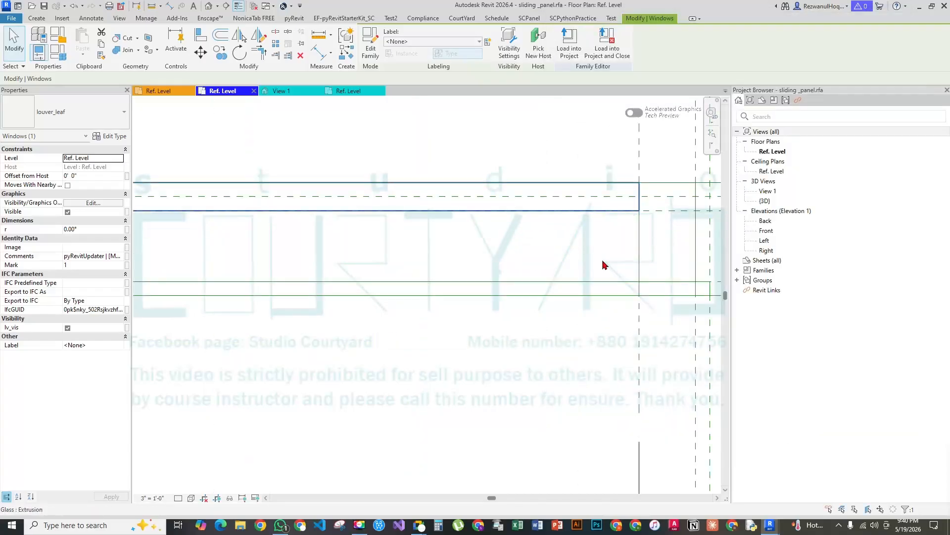
scroll(470, 222, down, 6)
key(Escape)
scroll(400, 256, down, 3)
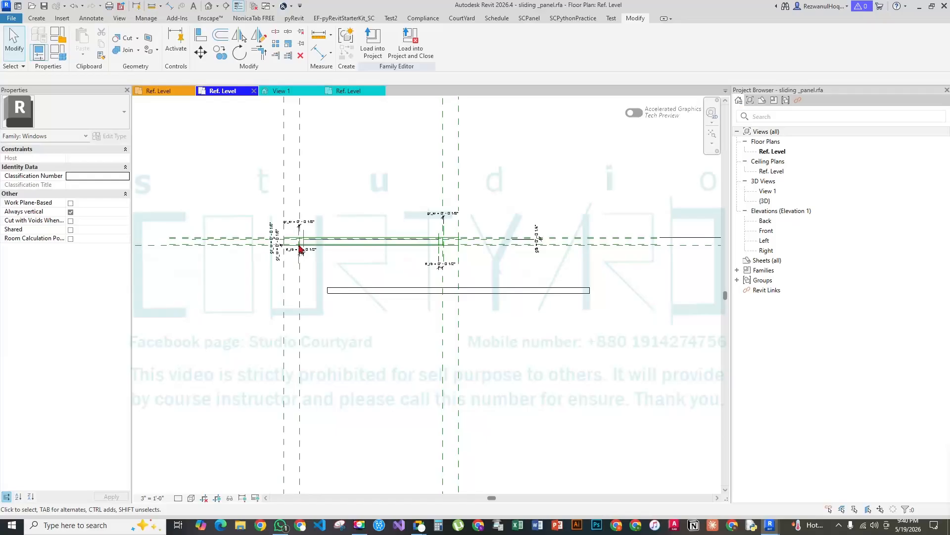
scroll(301, 247, up, 3)
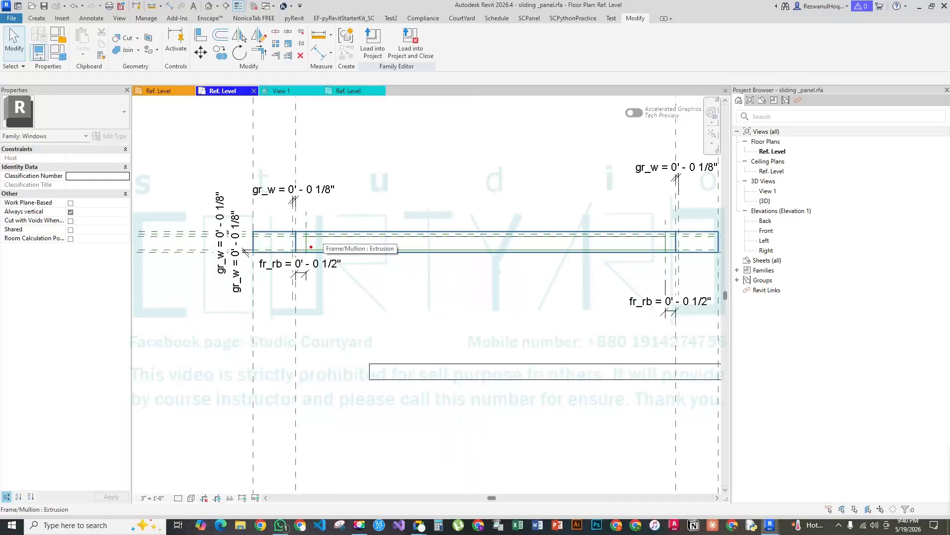
drag(306, 242, 654, 242)
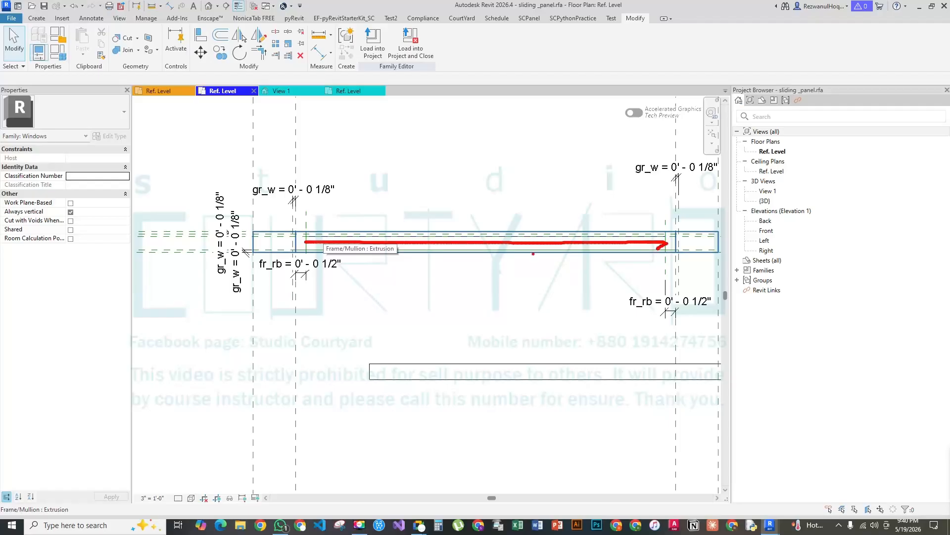
scroll(471, 230, down, 3)
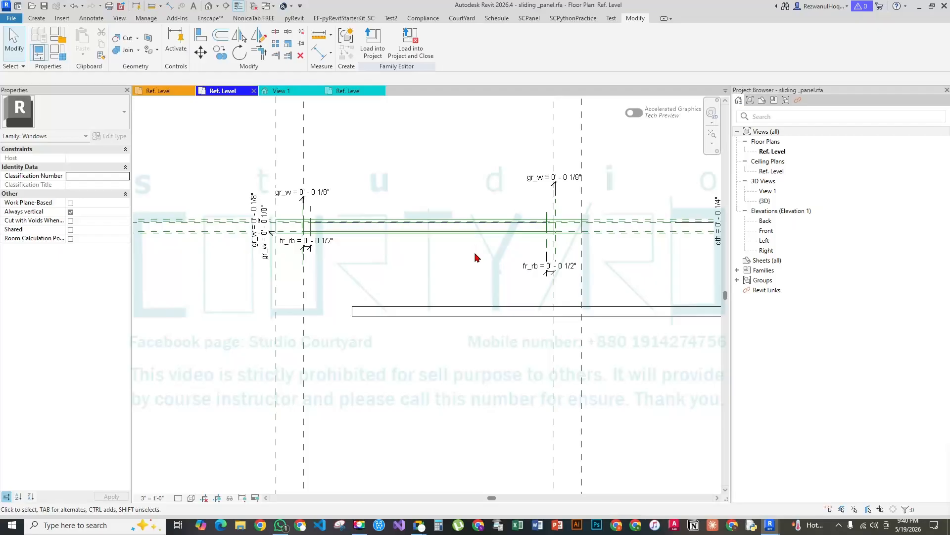
scroll(497, 257, up, 3)
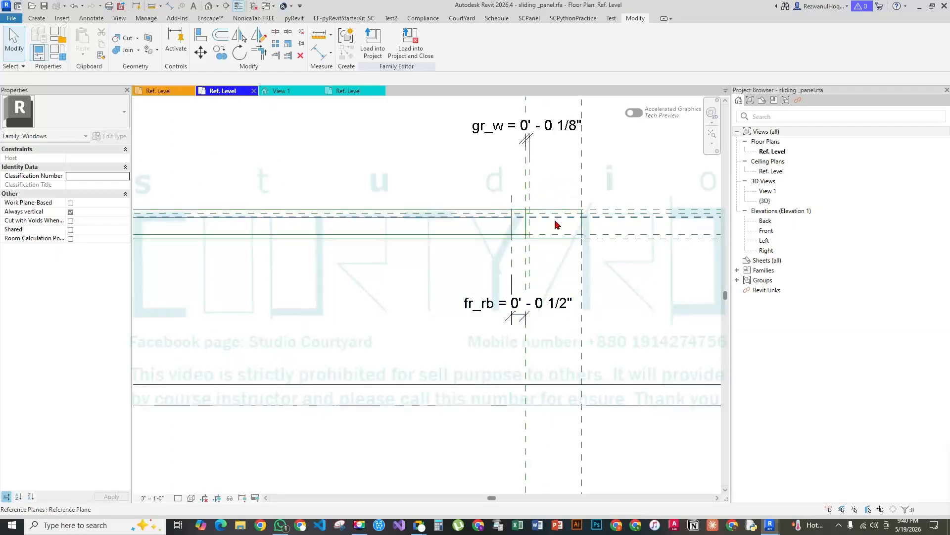
scroll(521, 293, up, 1)
scroll(521, 293, down, 2)
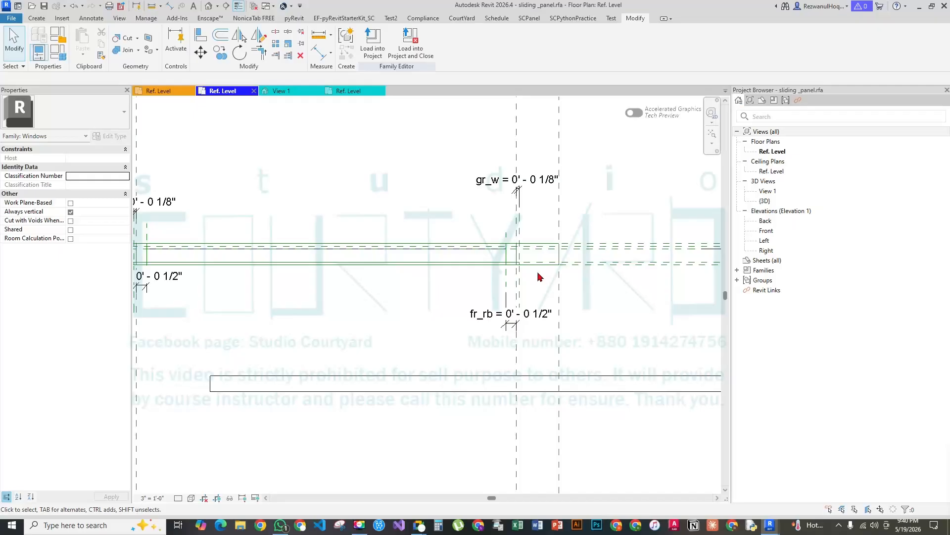
scroll(530, 270, up, 2)
scroll(494, 367, down, 1)
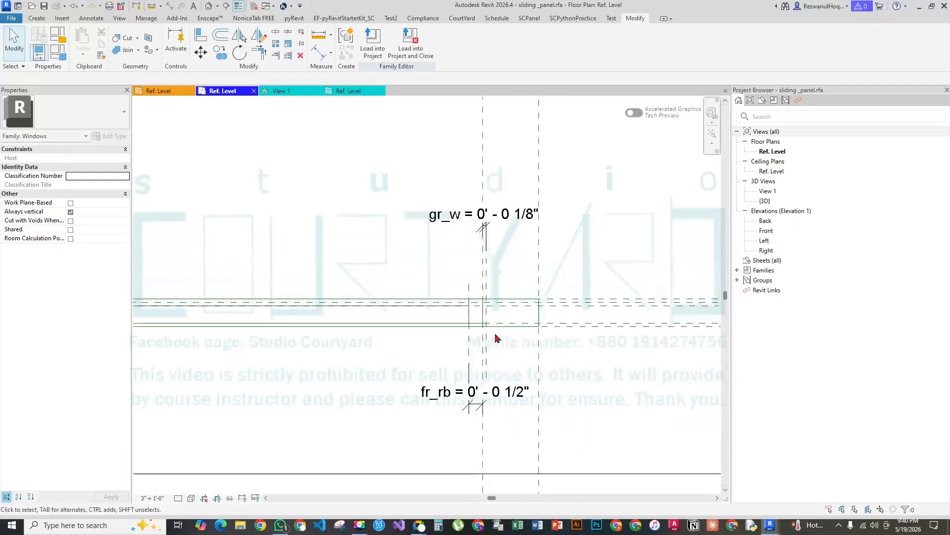
scroll(494, 318, up, 2)
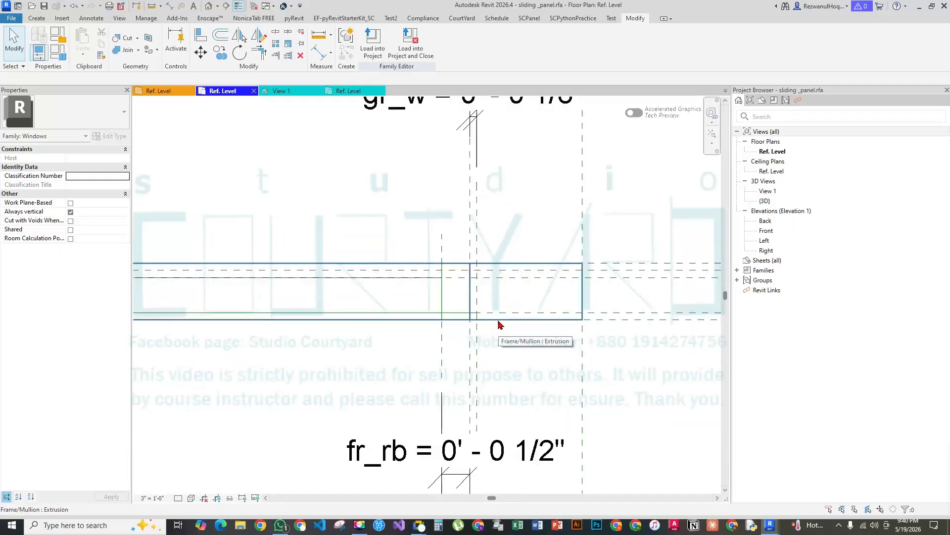
click(499, 324)
scroll(499, 324, down, 2)
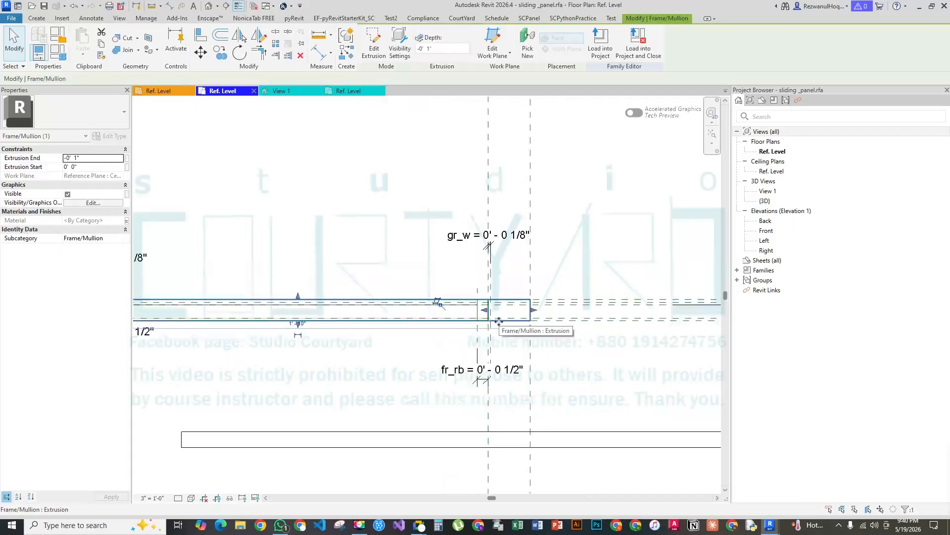
key(Escape)
scroll(514, 239, down, 2)
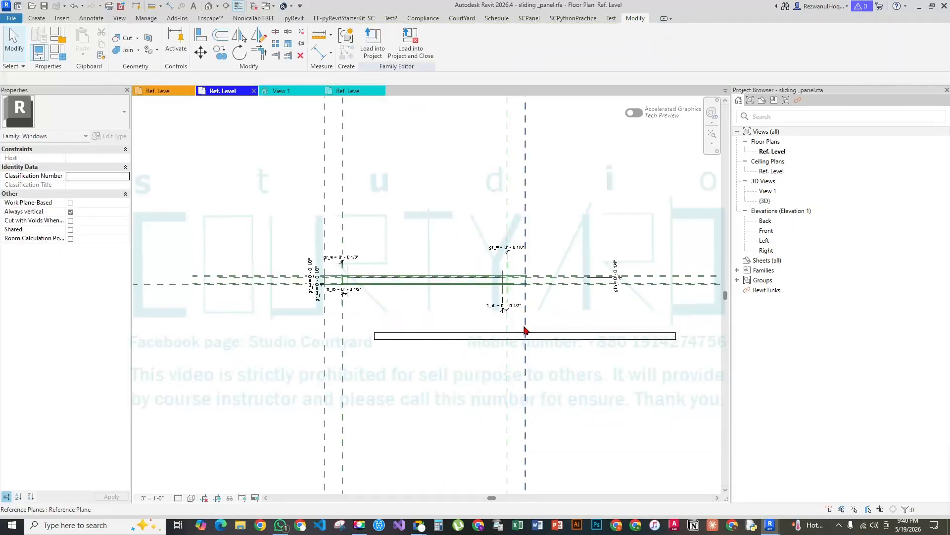
scroll(495, 151, down, 3)
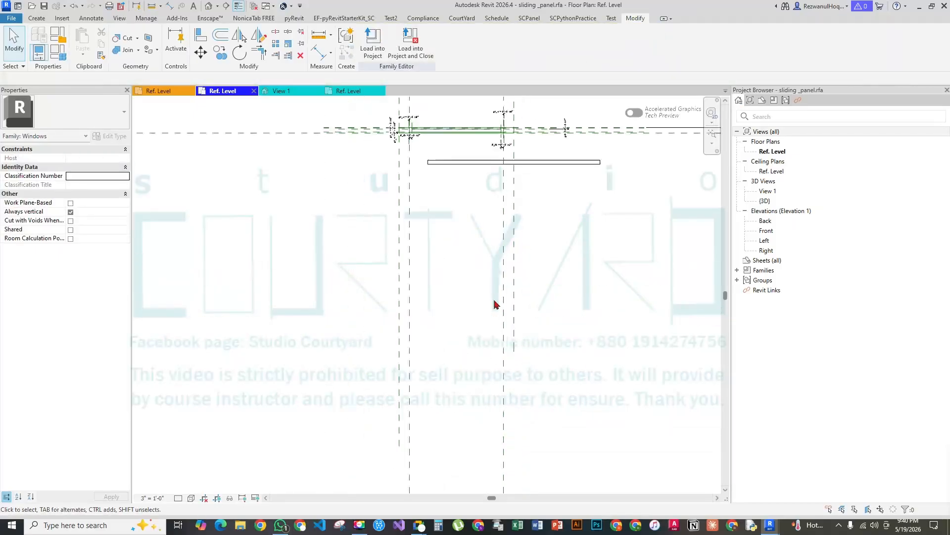
Open the sliding panel's Front elevation and set its view scale to 1 1/2" = 1'-0"
click(773, 152)
double_click(766, 231)
click(423, 312)
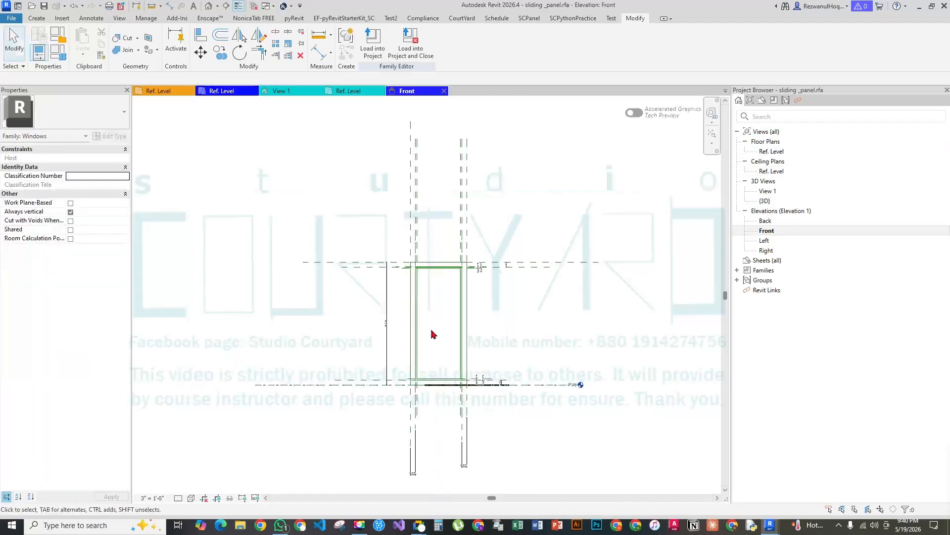
scroll(484, 407, up, 3)
scroll(454, 358, up, 4)
middle_drag(454, 358, 444, 518)
scroll(448, 289, down, 2)
scroll(448, 287, down, 3)
scroll(404, 460, up, 5)
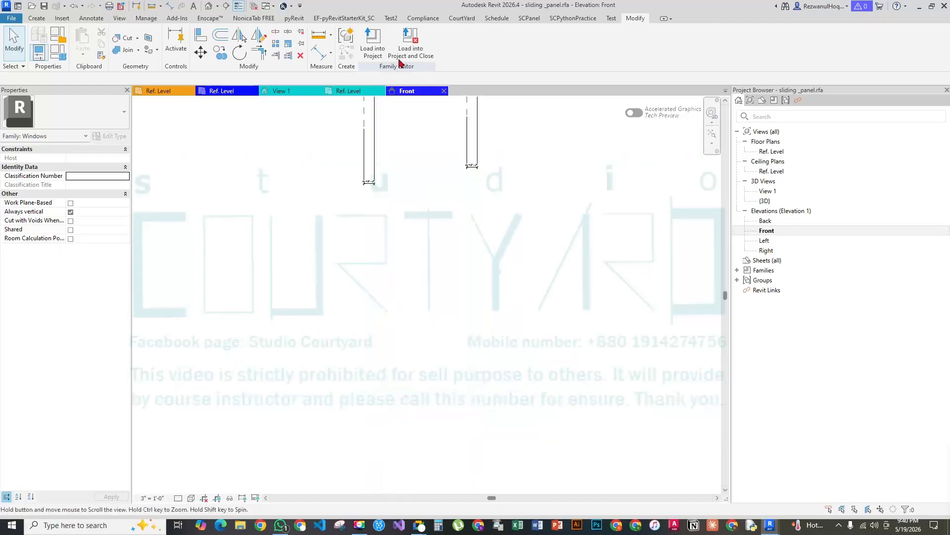
scroll(426, 330, down, 4)
middle_drag(415, 224, 423, 359)
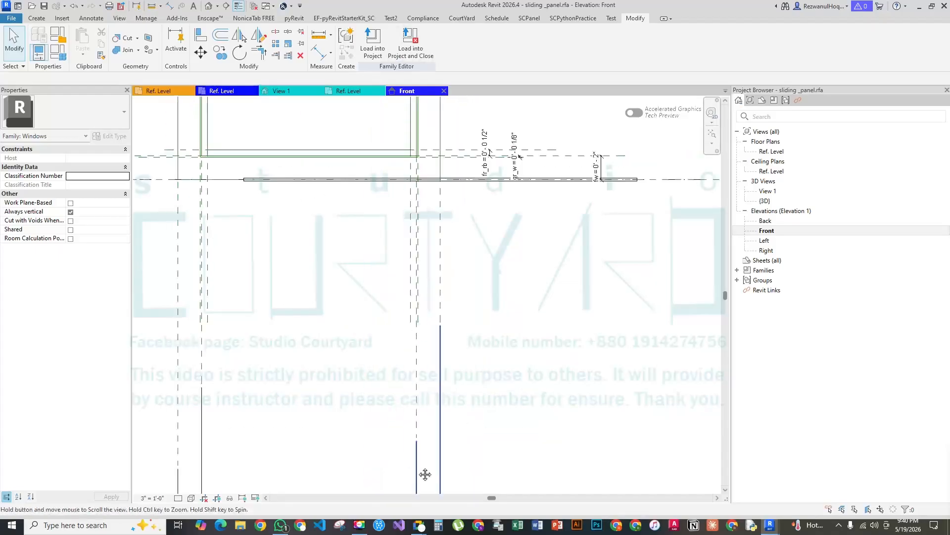
click(152, 497)
click(158, 223)
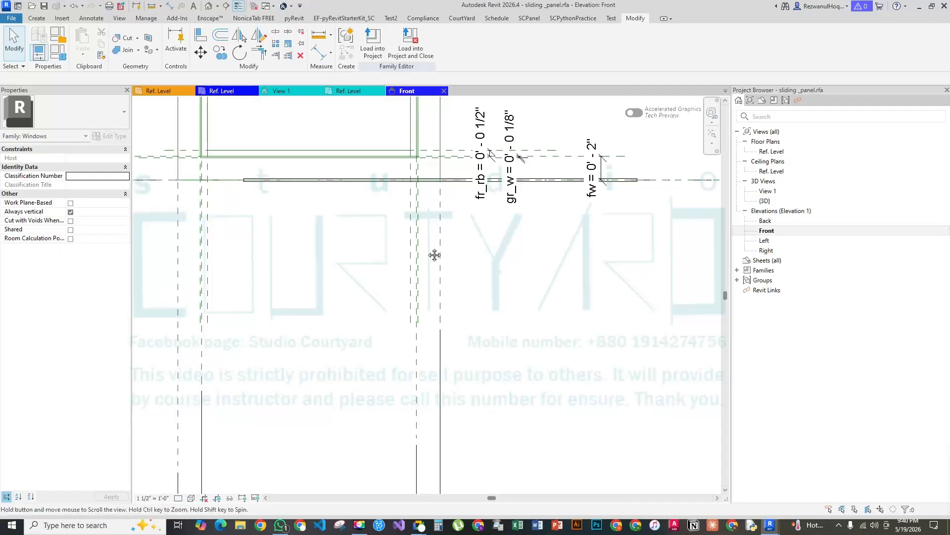
Inspect the frame's inner reference planes and the fr_rb, gr_w and fw dimensions around the panel's lower corner in the Front elevation
scroll(426, 266, down, 2)
click(435, 377)
scroll(428, 360, up, 3)
click(413, 348)
middle_drag(489, 307, 470, 458)
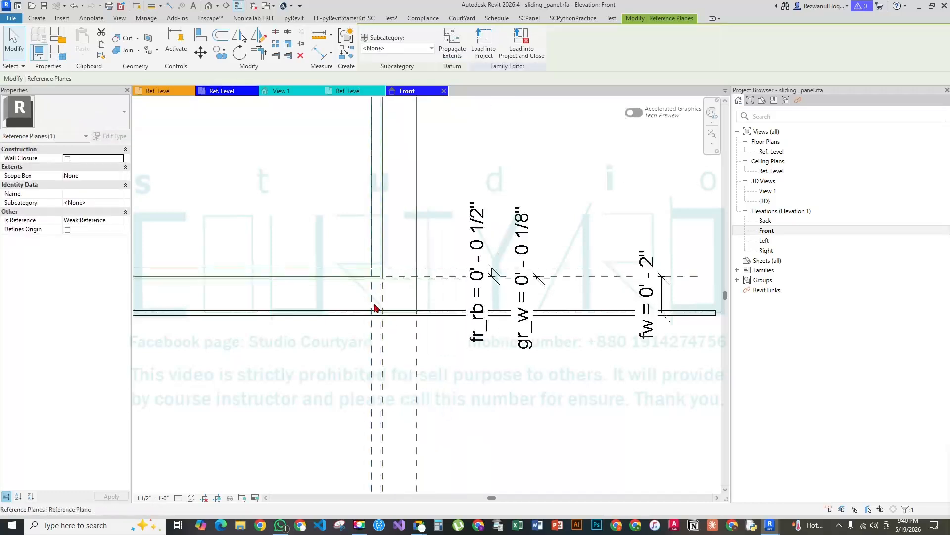
scroll(376, 306, up, 3)
scroll(438, 420, down, 3)
click(438, 423)
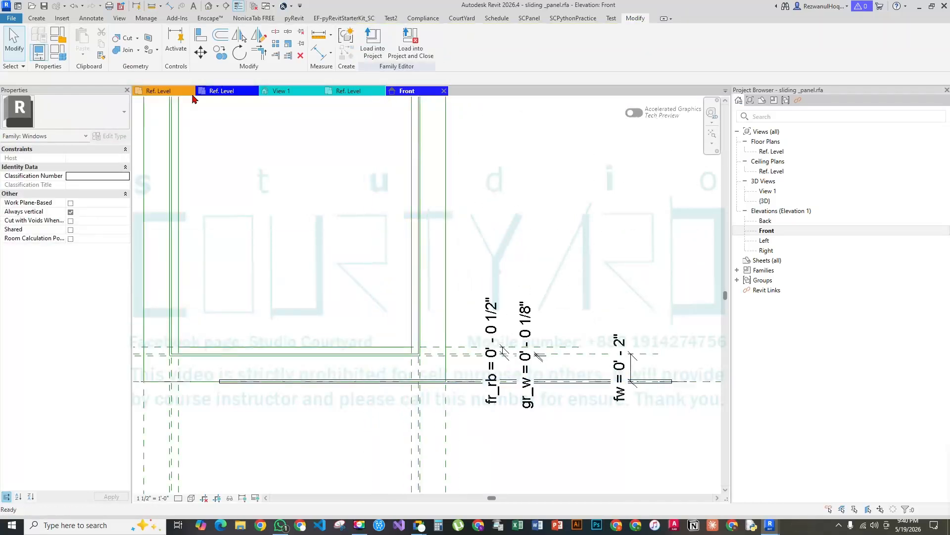
scroll(335, 233, down, 3)
Add a length type parameter named iw to the sliding panel family, grouped under Dimensions
click(53, 54)
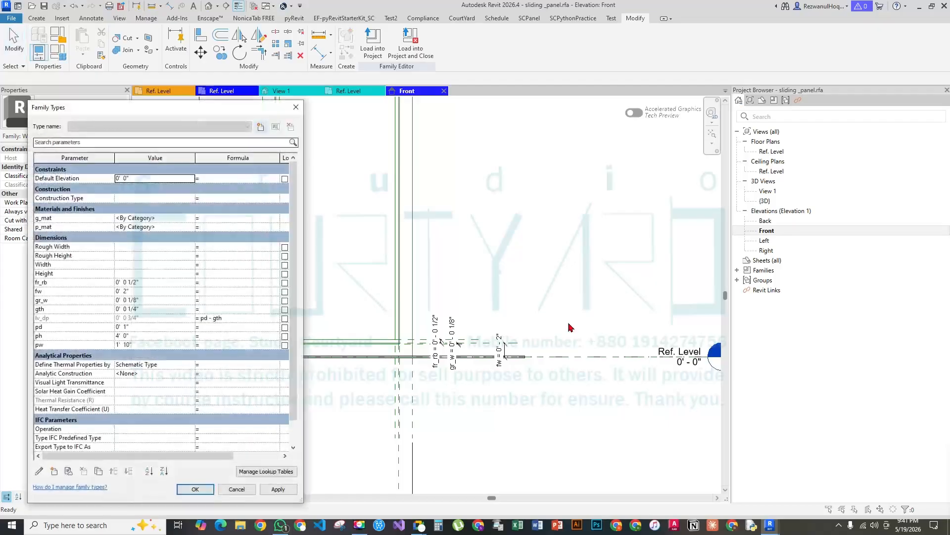
drag(194, 108, 519, 85)
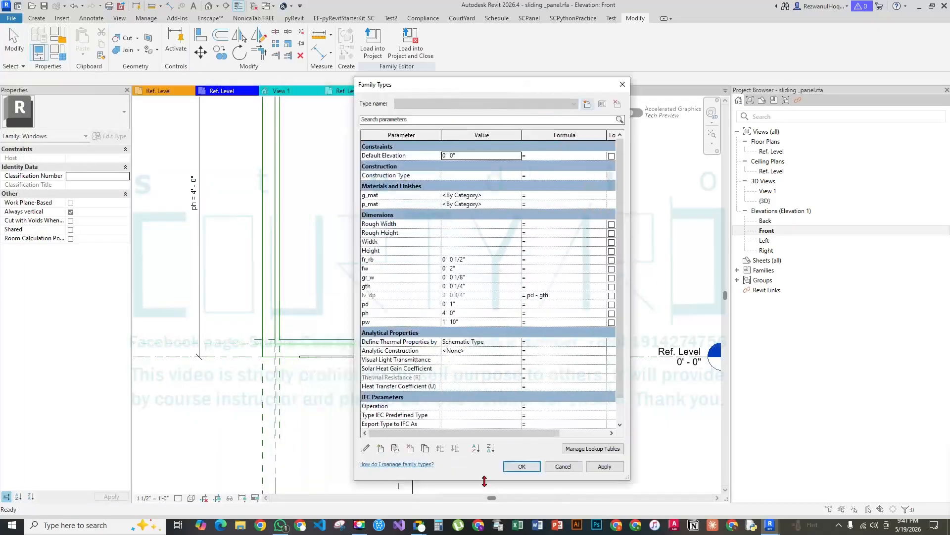
click(380, 448)
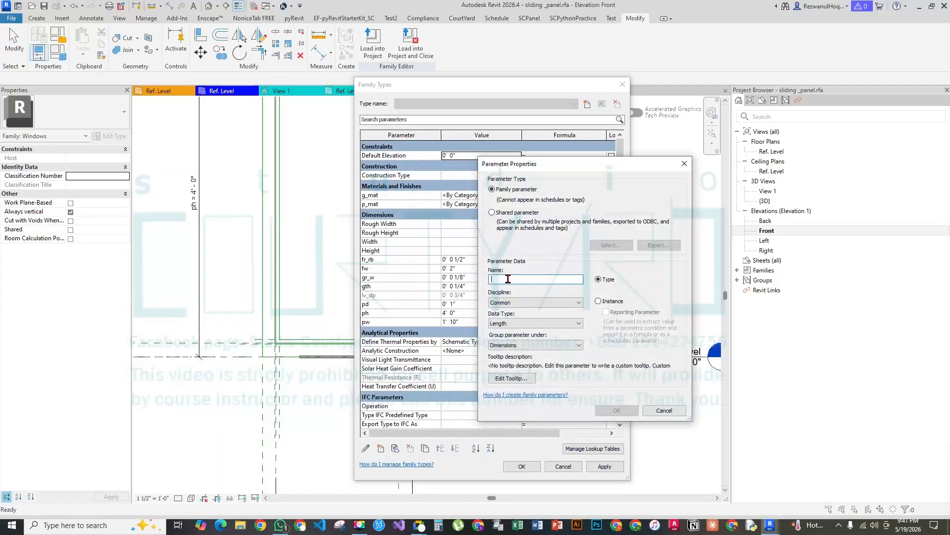
text(iw)
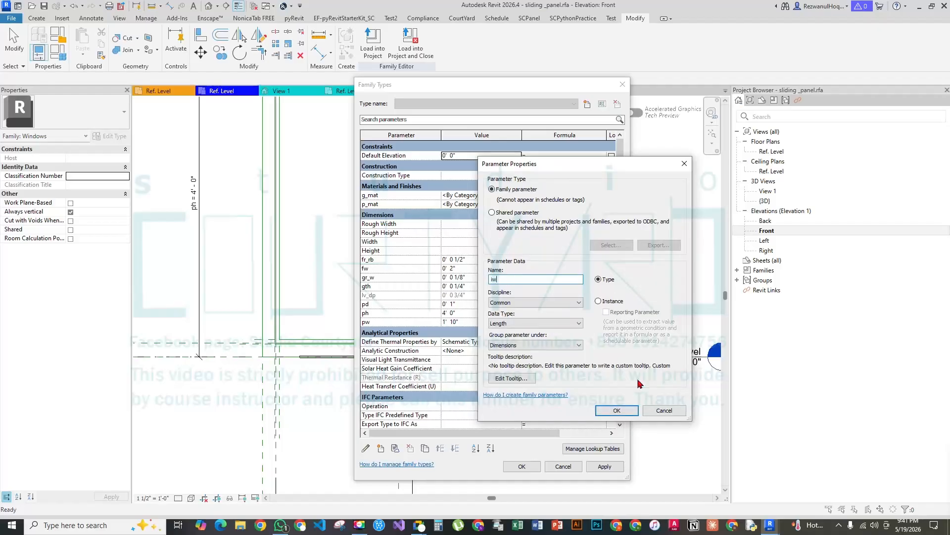
click(617, 410)
click(529, 295)
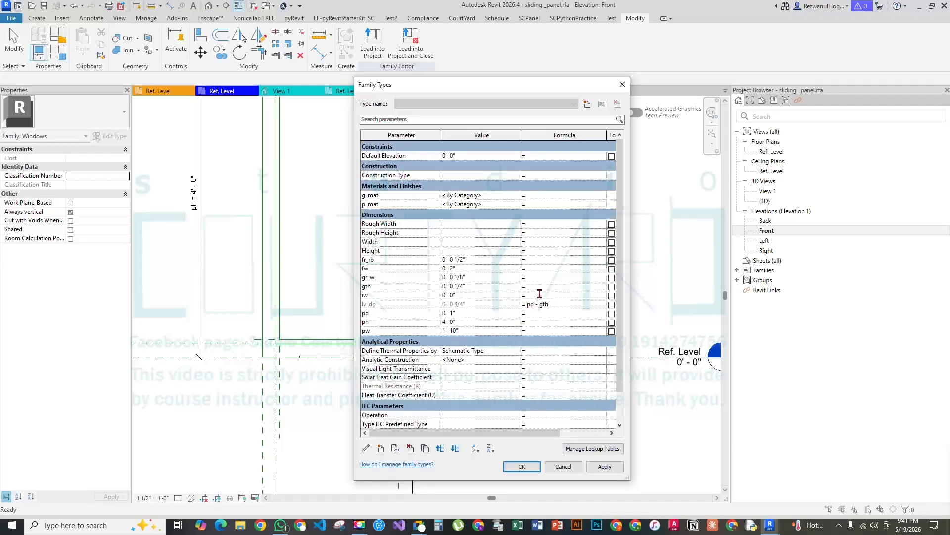
click(522, 466)
Examine the fw, fr_rb and gr_w offsets in the Front elevation and Ref. Level plan to work out the panel's clear inner width
scroll(496, 359, up, 5)
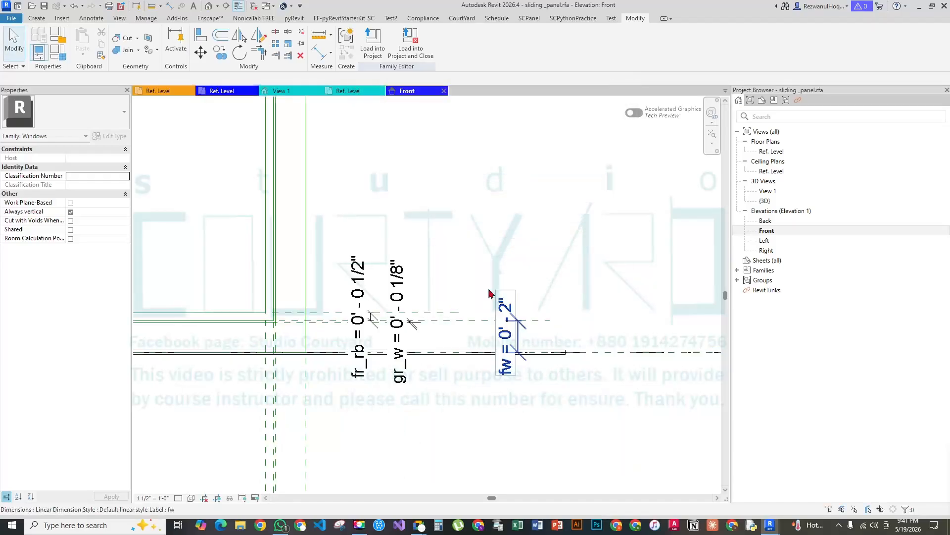
scroll(486, 272, down, 5)
scroll(456, 396, up, 3)
scroll(456, 396, down, 4)
scroll(444, 214, up, 4)
scroll(497, 267, down, 2)
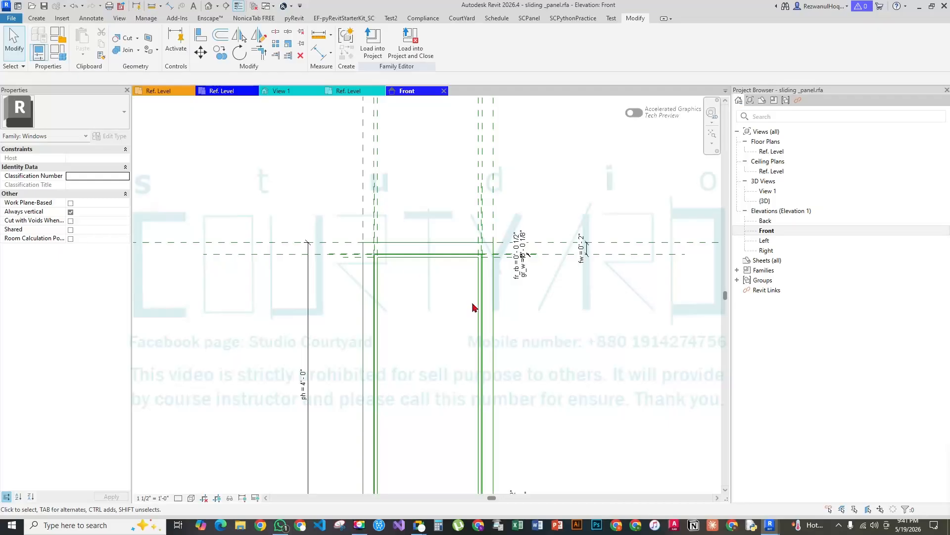
double_click(772, 151)
middle_drag(460, 198, 433, 334)
scroll(434, 297, up, 3)
middle_drag(464, 104, 460, 396)
scroll(464, 349, up, 4)
scroll(465, 352, down, 3)
click(57, 52)
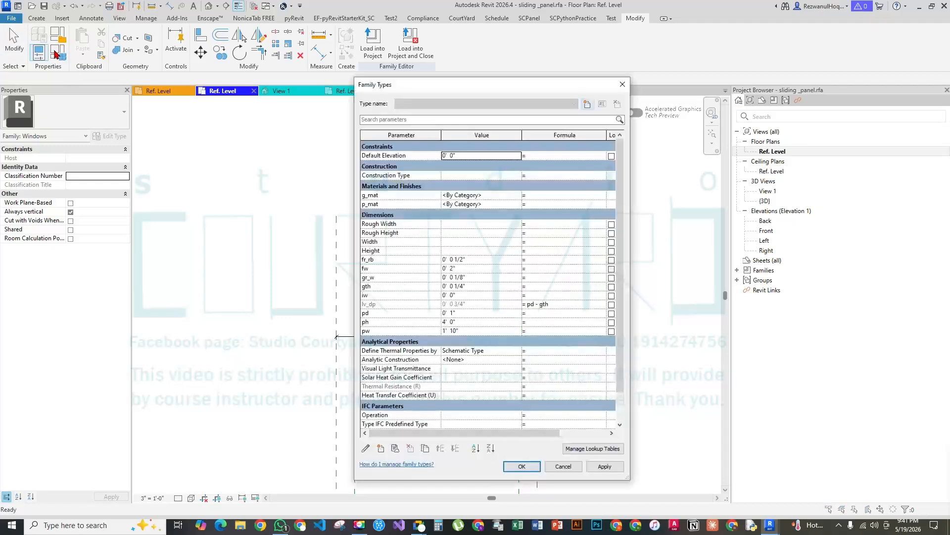
click(624, 85)
middle_drag(570, 347, 463, 2)
scroll(431, 360, up, 5)
scroll(499, 304, down, 2)
scroll(462, 465, up, 3)
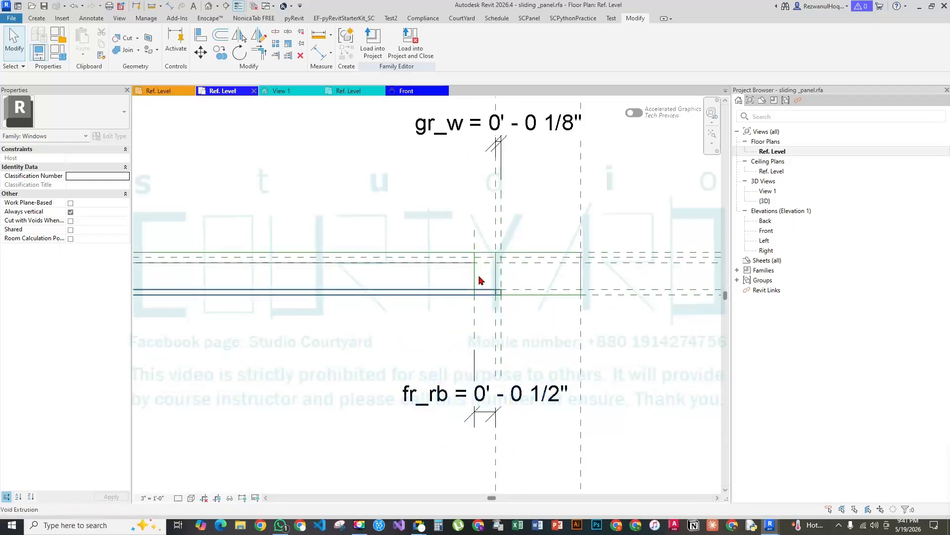
scroll(478, 278, down, 1)
Give the iw parameter the formula pw - (fw * 2) - (fr_rb * 2)
click(51, 53)
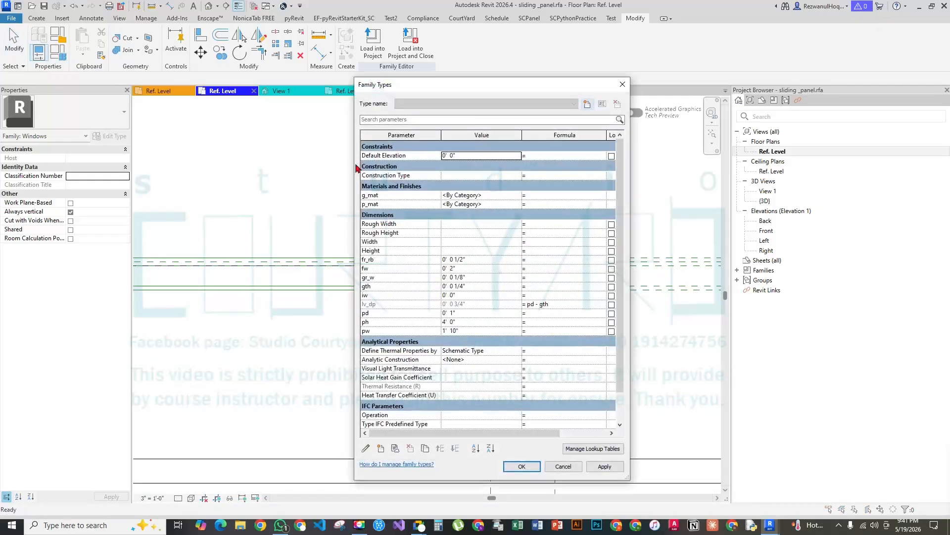
click(391, 258)
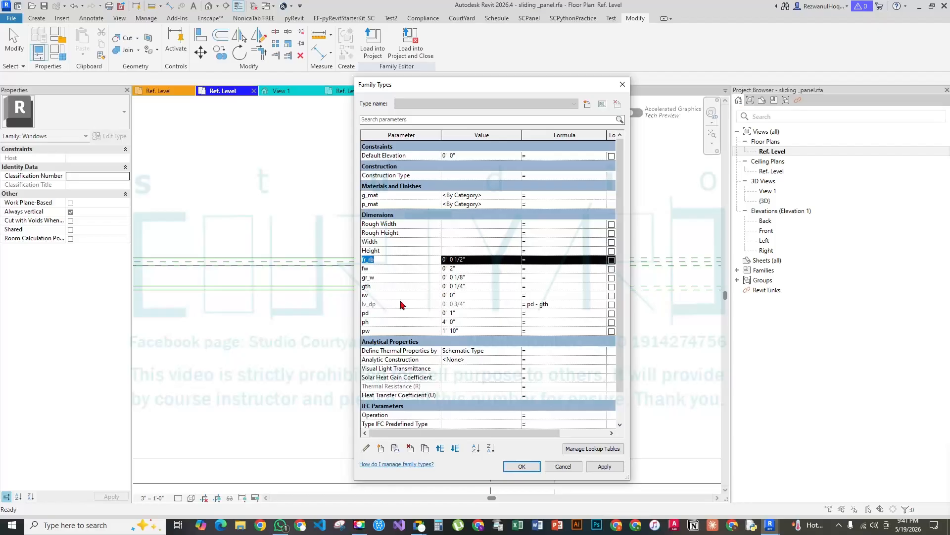
click(539, 288)
click(537, 295)
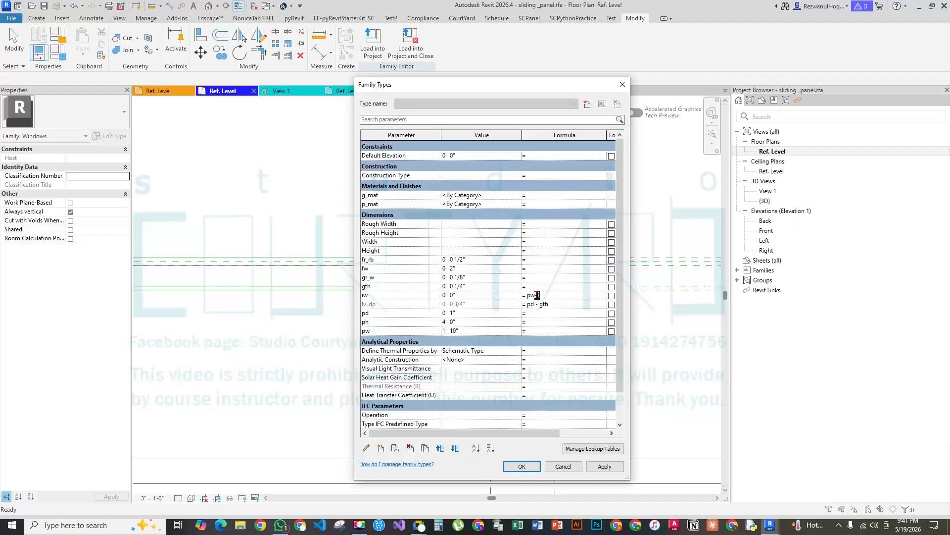
text(pw-()
click(532, 265)
text(fw*2)-(fr_rb*2))
key(Return)
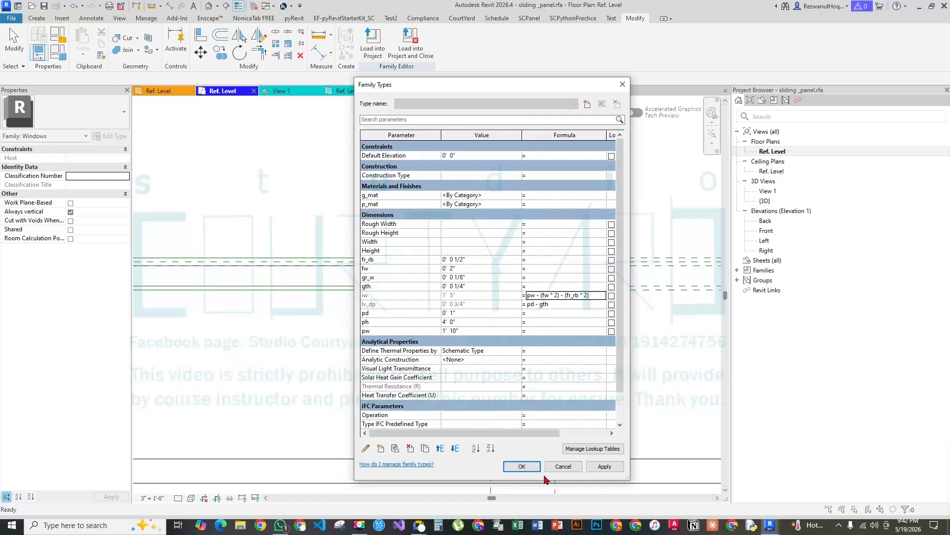
click(525, 467)
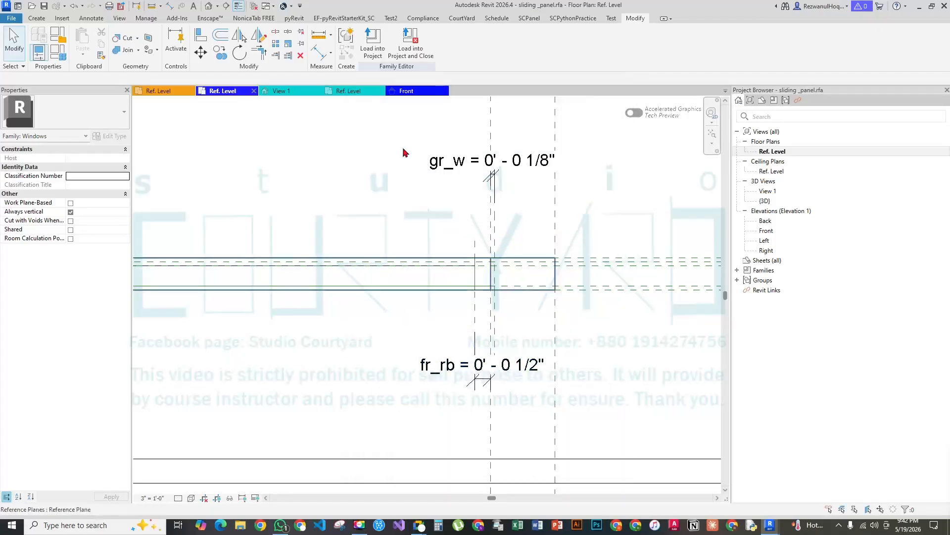
Measure in plan the clear span between the inner faces of the panel's side frames
click(319, 39)
scroll(547, 274, down, 3)
scroll(363, 274, up, 2)
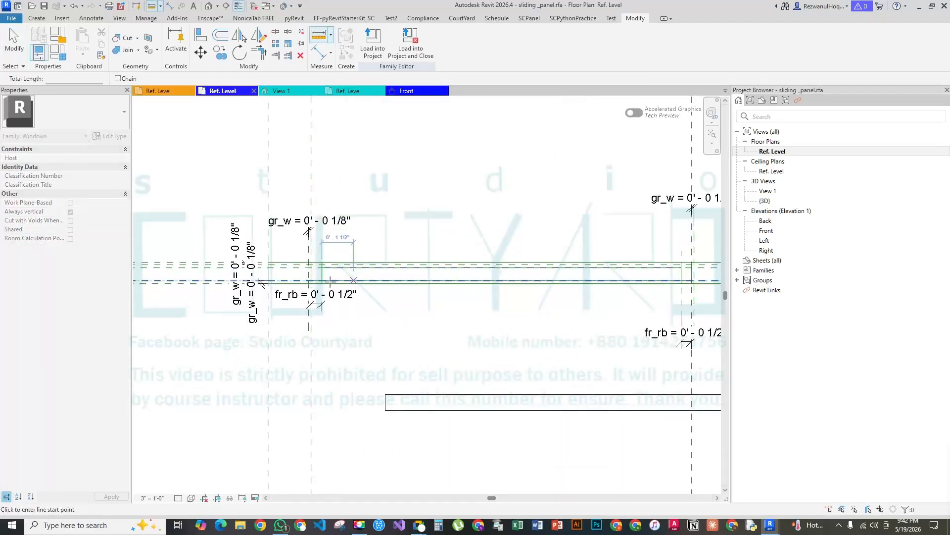
click(322, 283)
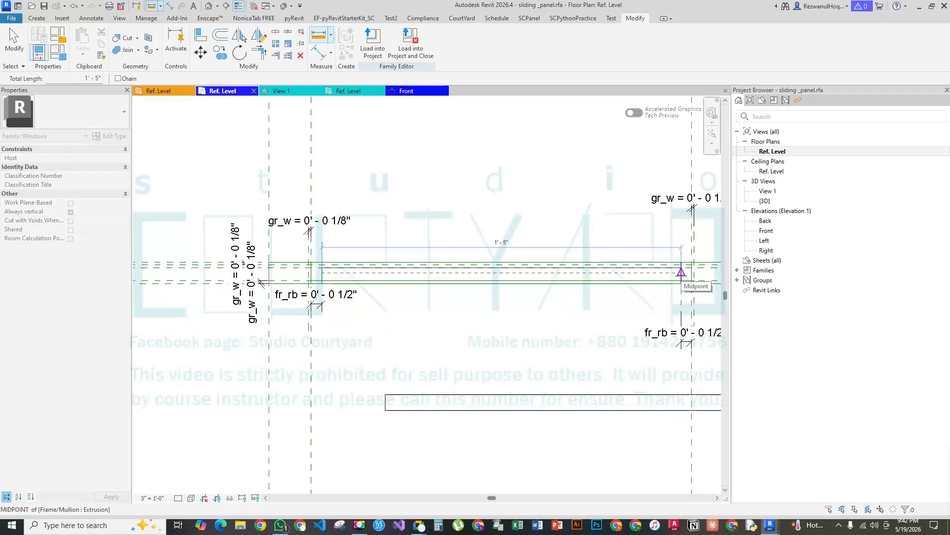
key(Escape)
key(Escape)
Associate the placed louver leaf's lv_ln type parameter with the sliding panel's iw parameter
click(513, 403)
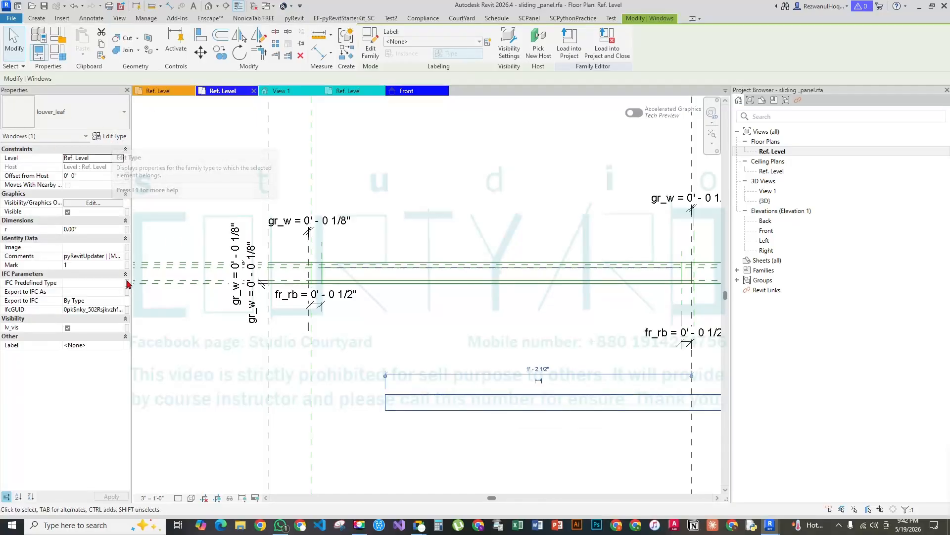
click(113, 136)
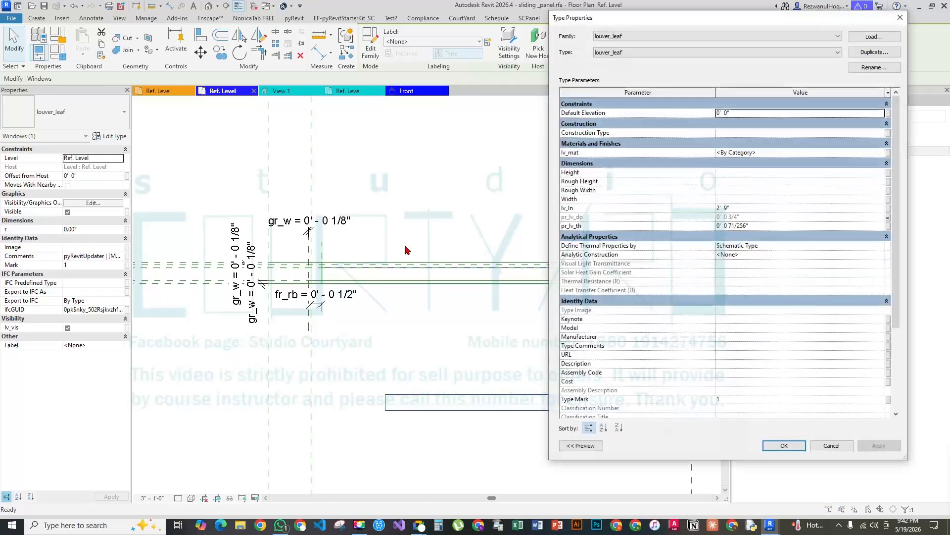
click(889, 209)
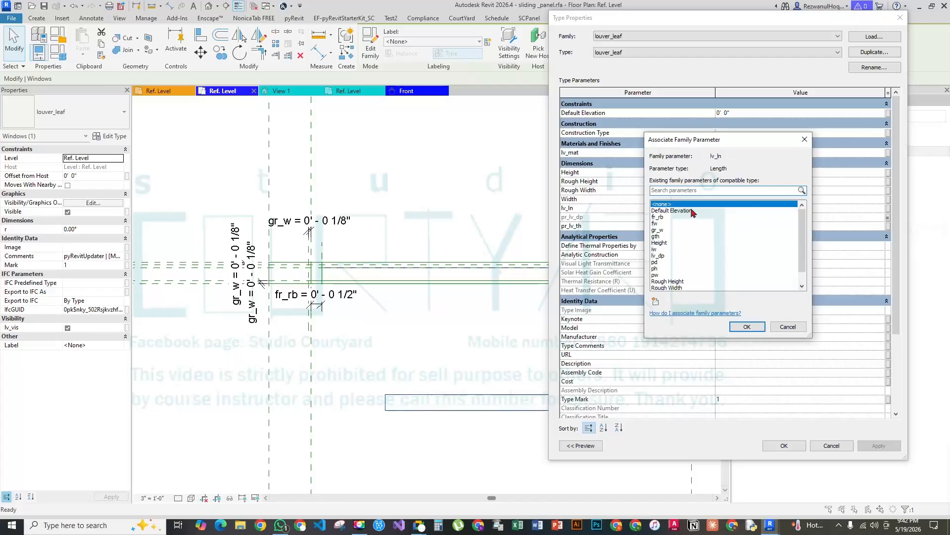
click(660, 252)
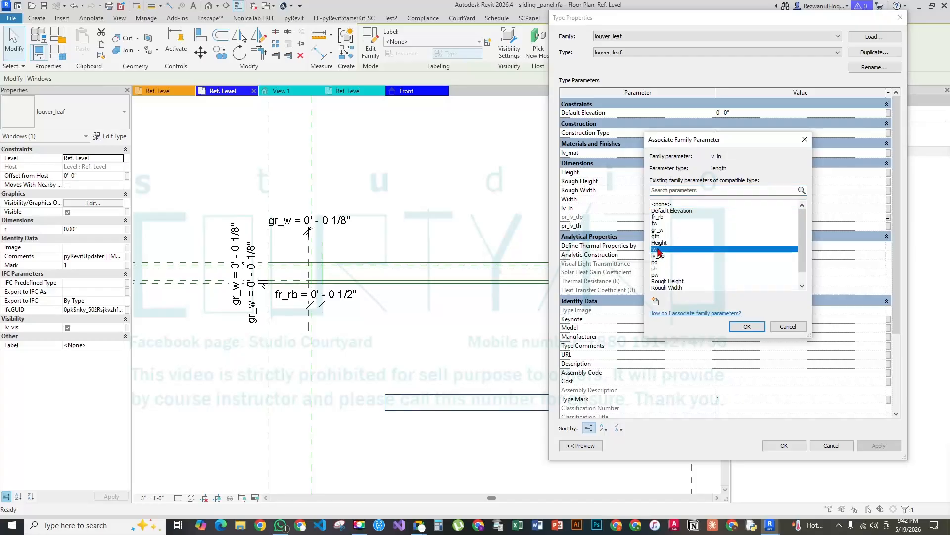
click(747, 327)
click(784, 445)
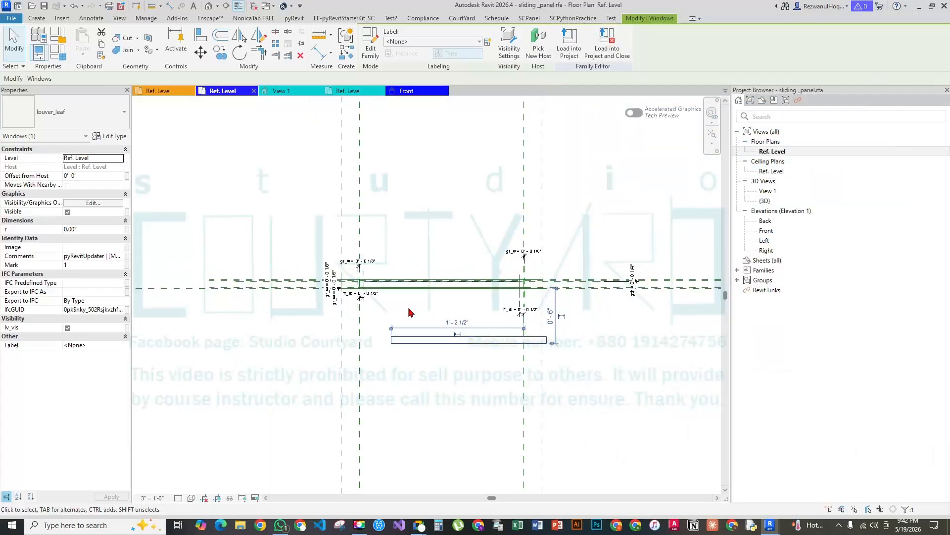
scroll(410, 309, down, 2)
key(Escape)
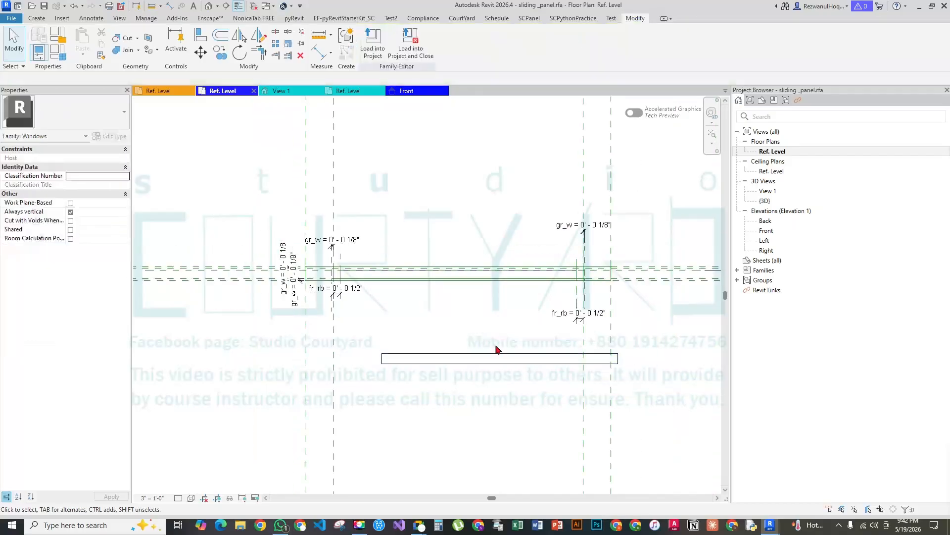
Align the louver leaf's front edge in plan to the reference plane along the panel's front face, with locking enabled
key(a)
key(l)
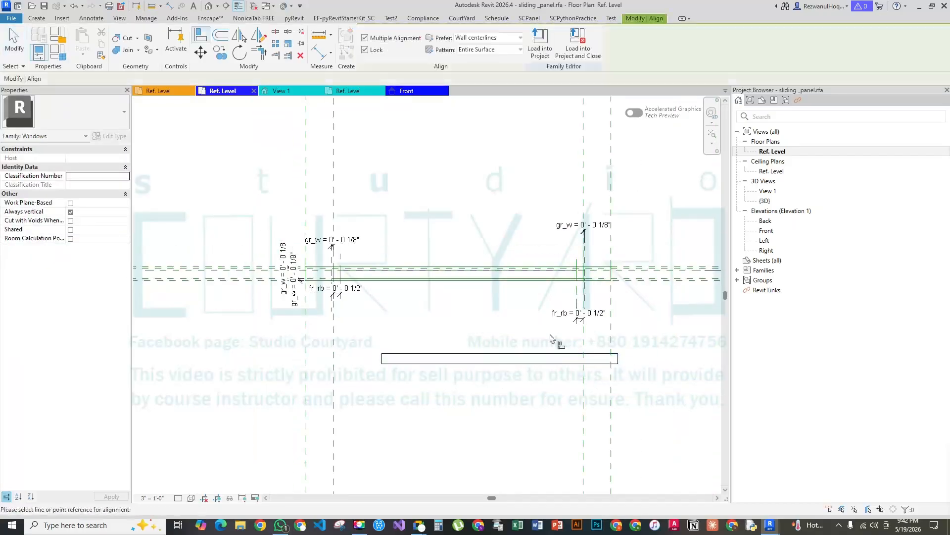
scroll(633, 288, down, 3)
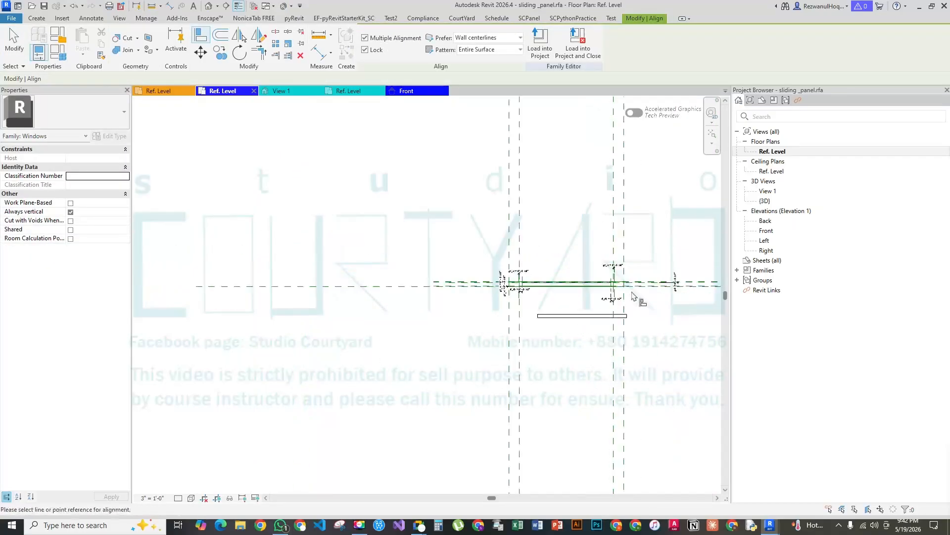
click(421, 288)
scroll(564, 331, up, 3)
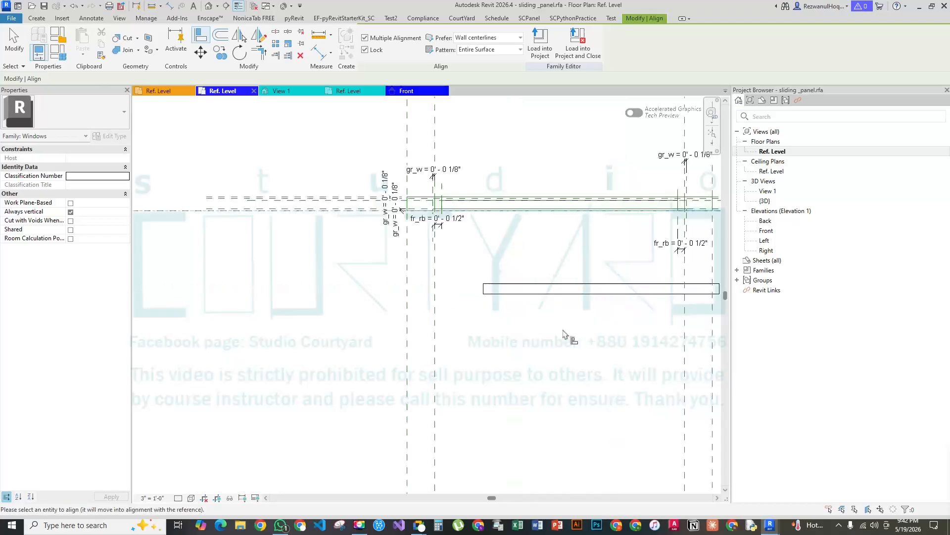
click(511, 295)
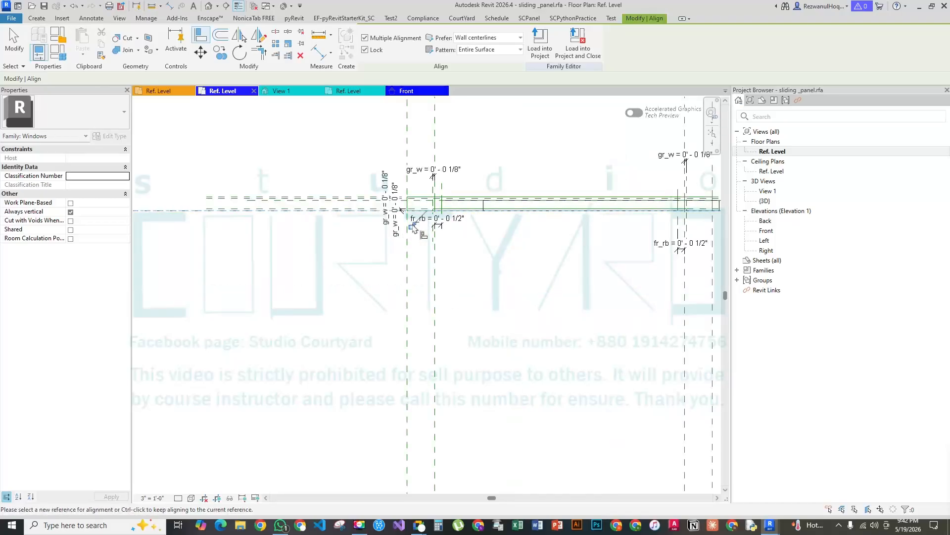
Align and lock the louver leaf's left end to the fr_rb reference plane at the inner edge of the left side frame
key(Escape)
scroll(436, 198, up, 5)
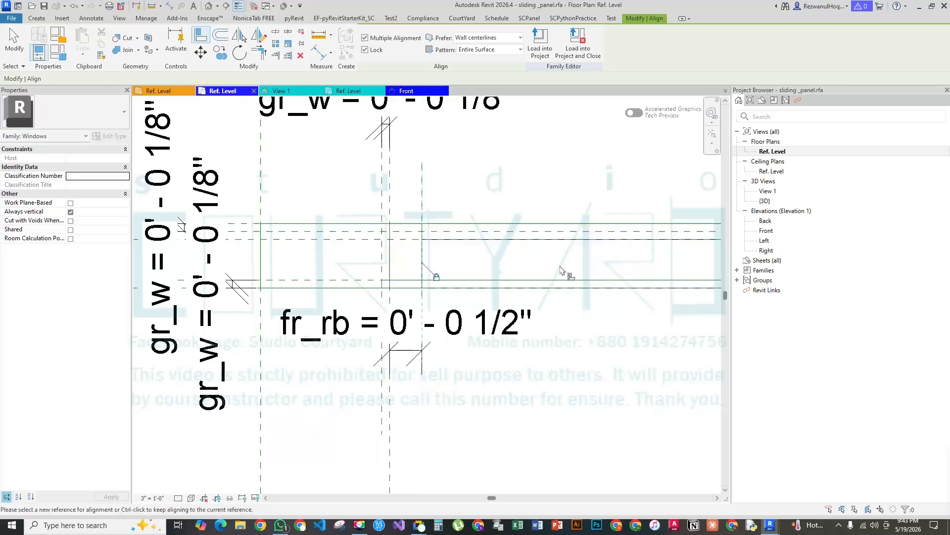
scroll(447, 283, down, 3)
scroll(447, 282, down, 3)
scroll(550, 292, up, 2)
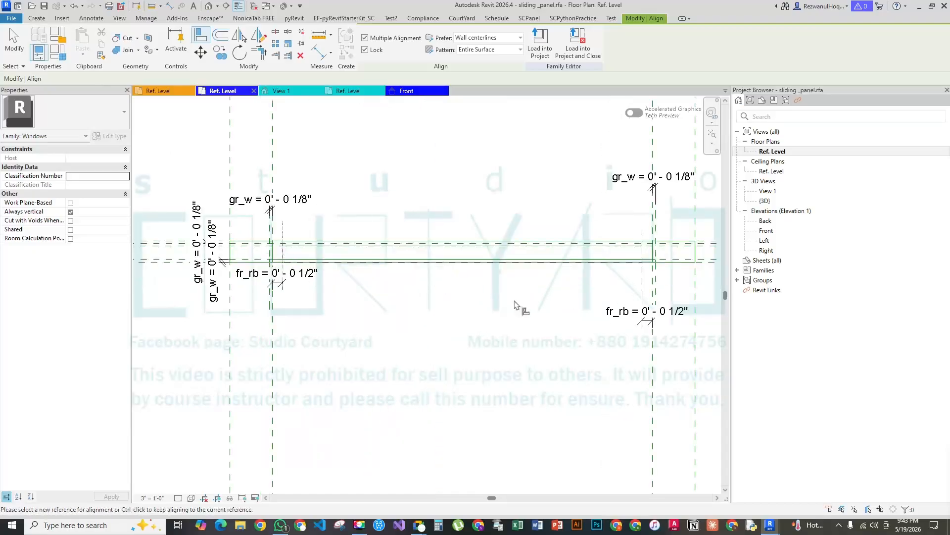
key(Escape)
View the sliding panel with its louver leaf in 3D
click(208, 5)
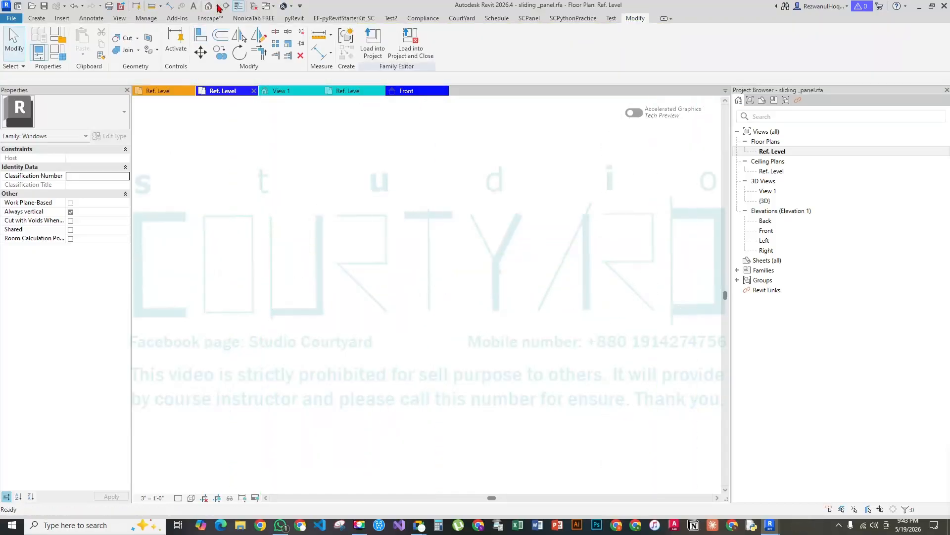
scroll(452, 340, down, 3)
mouse_move(452, 339)
shift+middle_down()
mouse_move(758, 304)
mouse_move(855, 307)
mouse_move(452, 330)
shift+middle_up()
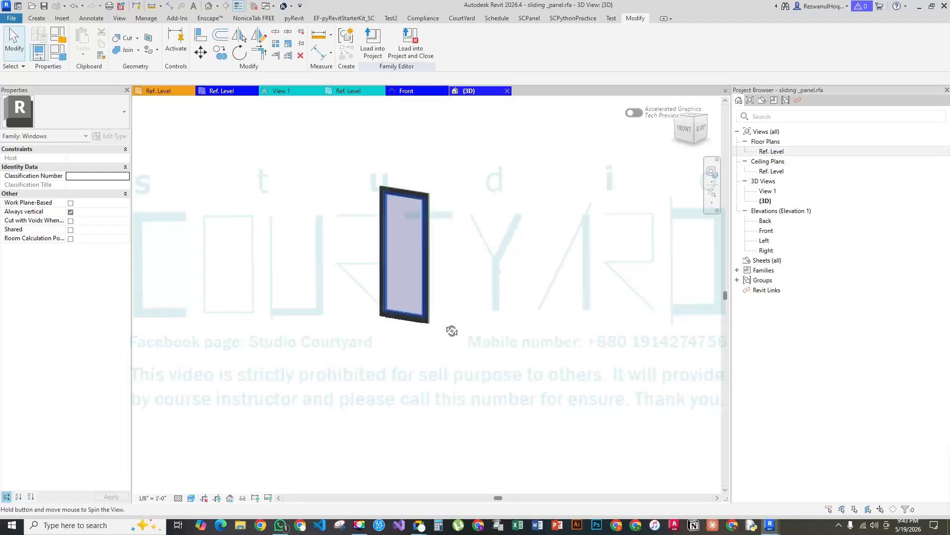
Nudge the louver leaf up in the Front elevation to just above the bottom rail, about 3 3/4" from its host level
double_click(765, 231)
click(412, 323)
scroll(518, 340, up, 5)
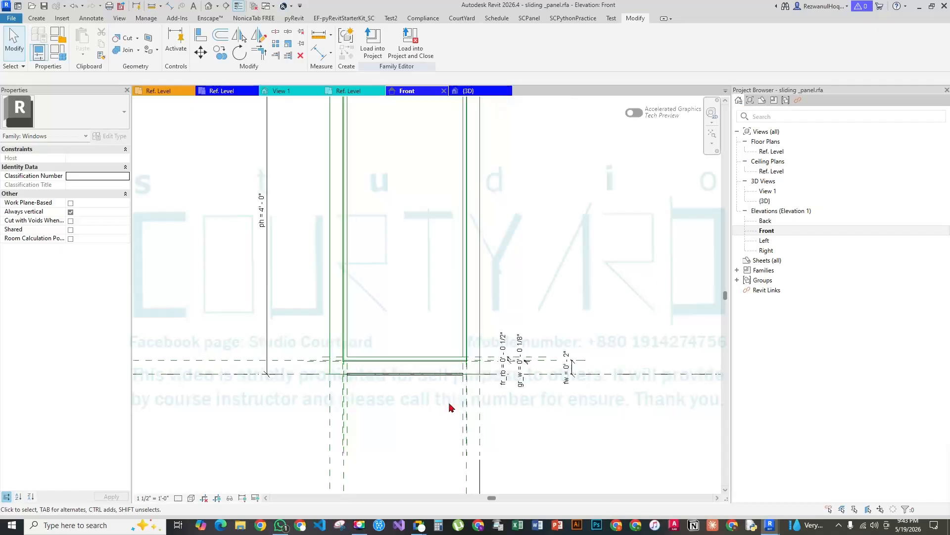
click(508, 261)
scroll(489, 341, down, 2)
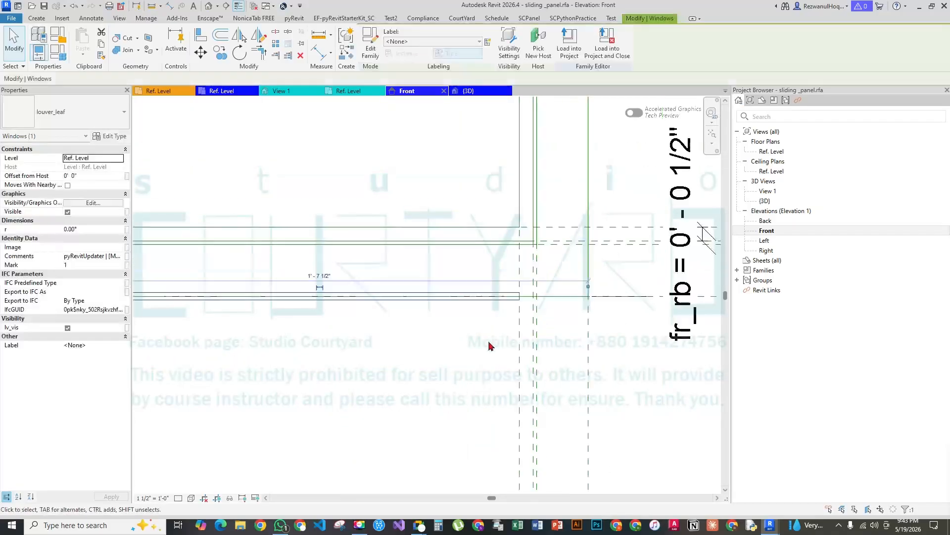
key(Up)
key(Up)
key(Up)
key(Up)
key(Up)
key(Up)
key(Up)
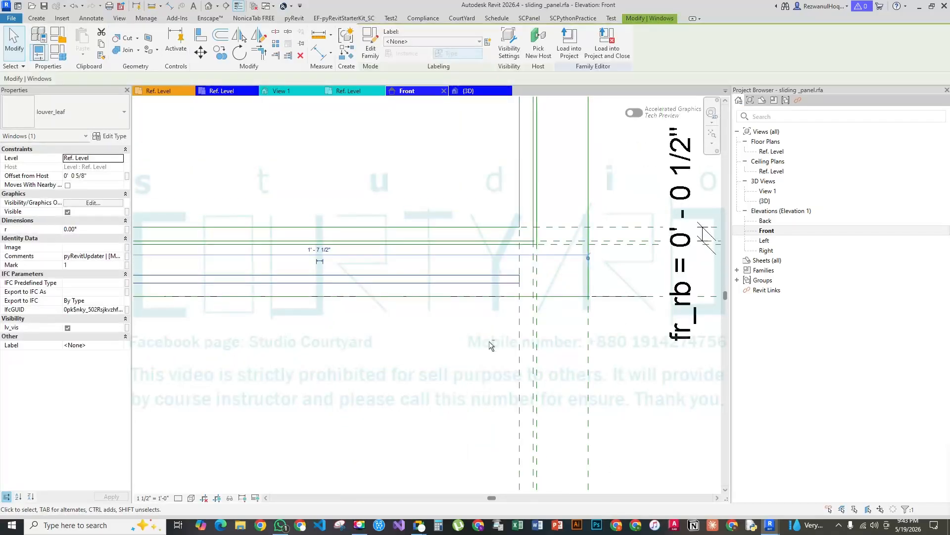
click(489, 342)
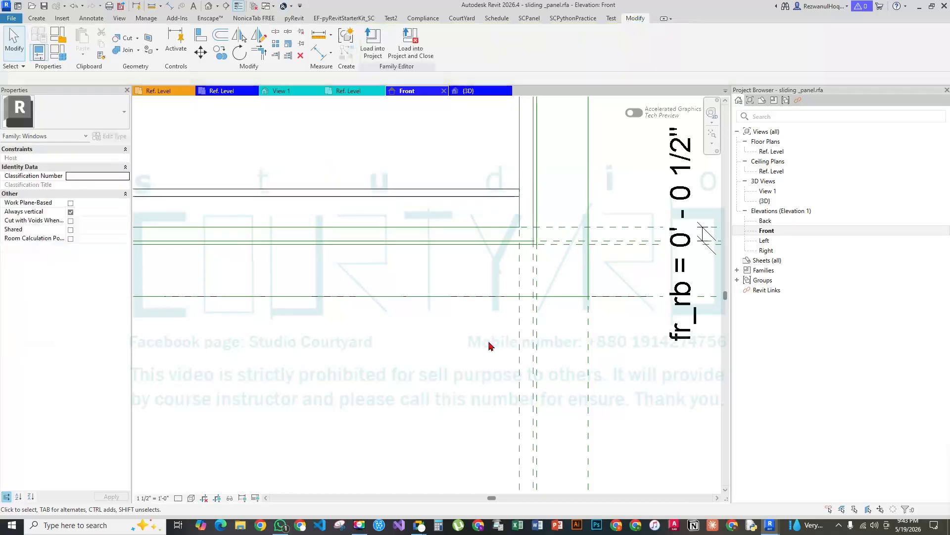
Open the type properties of the louver leaf above the bottom rail
scroll(414, 216, down, 3)
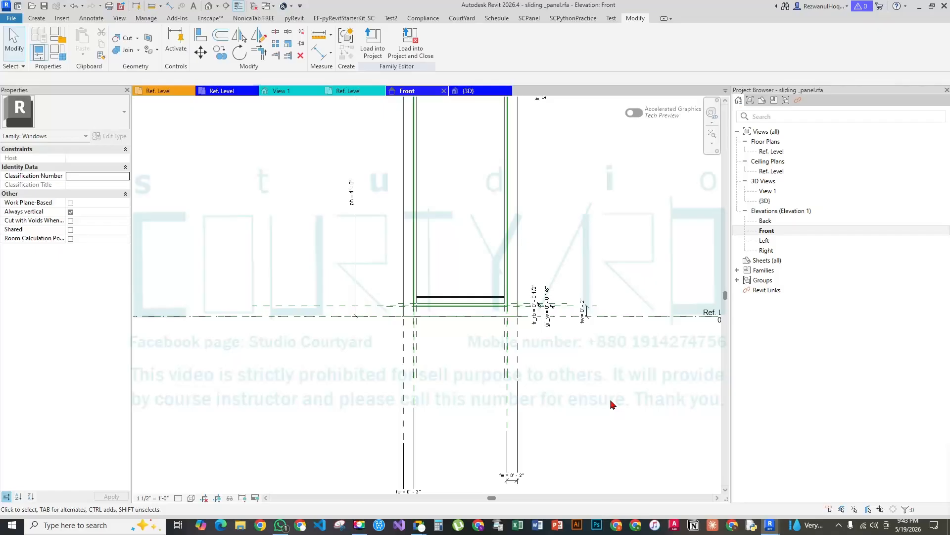
click(500, 304)
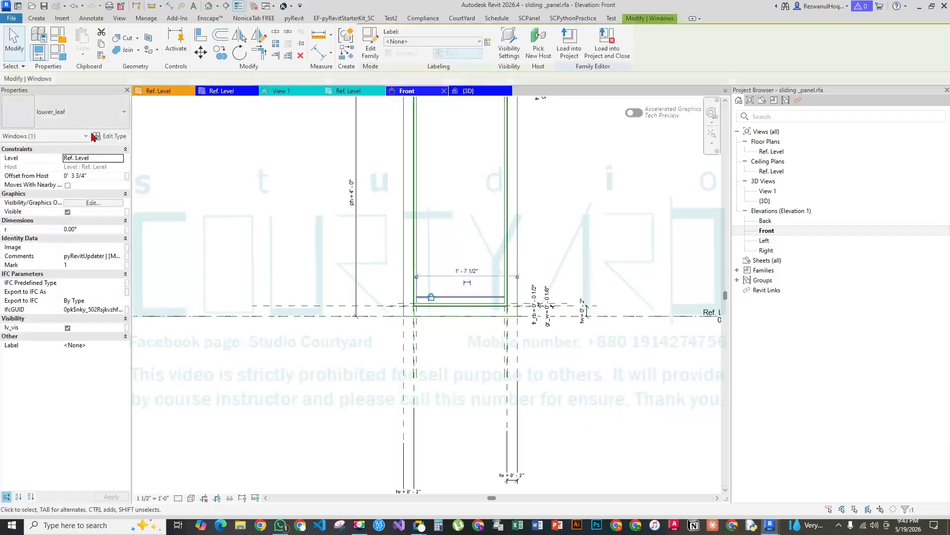
click(110, 136)
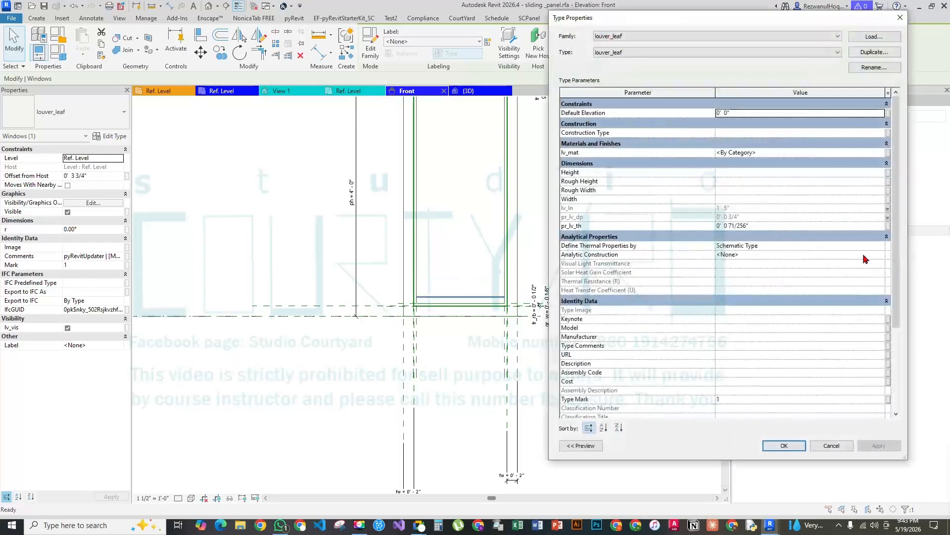
Create a family parameter named pr_lv_th and associate it with the louver leaf's pr_lv_th thickness property
click(888, 227)
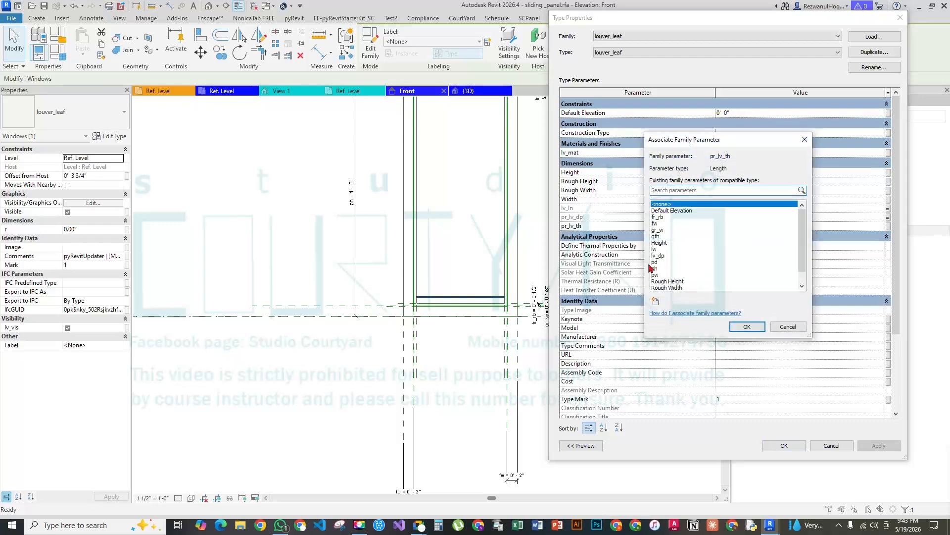
click(656, 302)
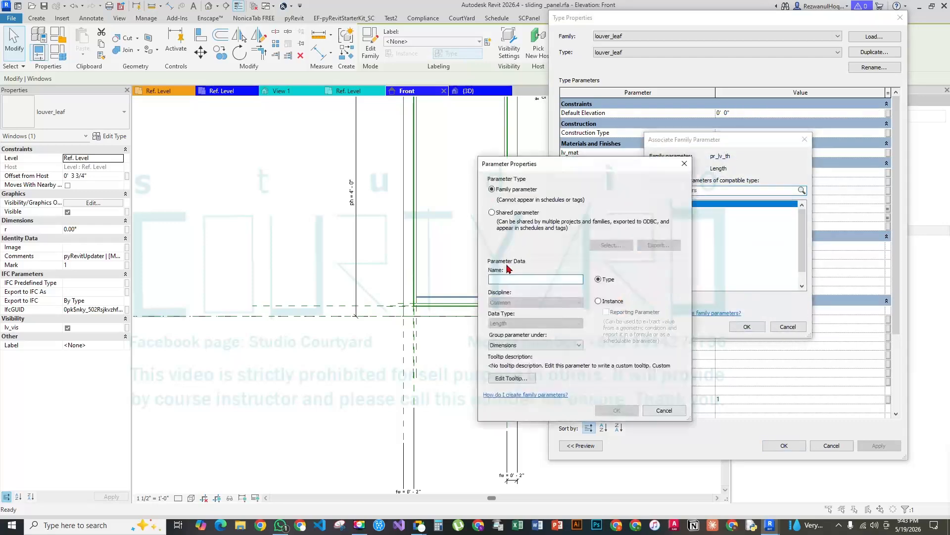
text(pr_lv_th)
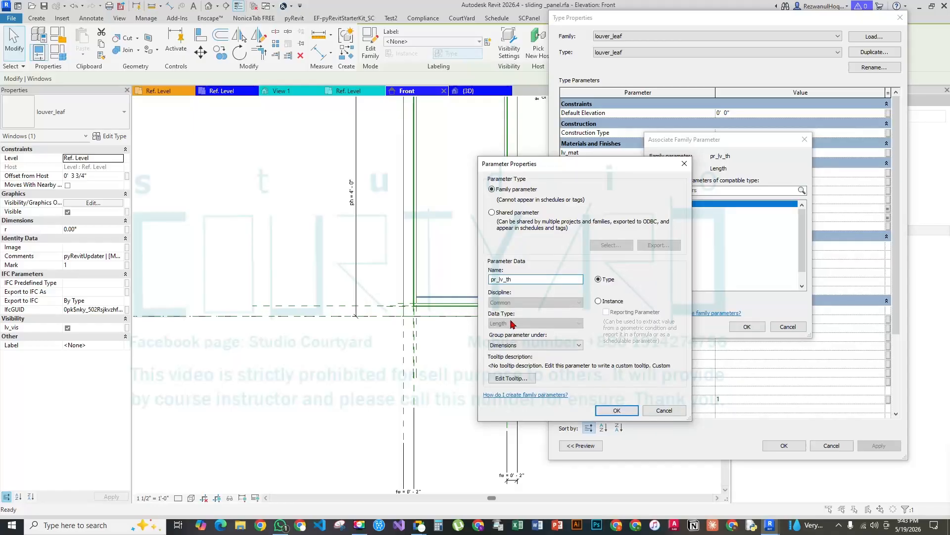
click(629, 411)
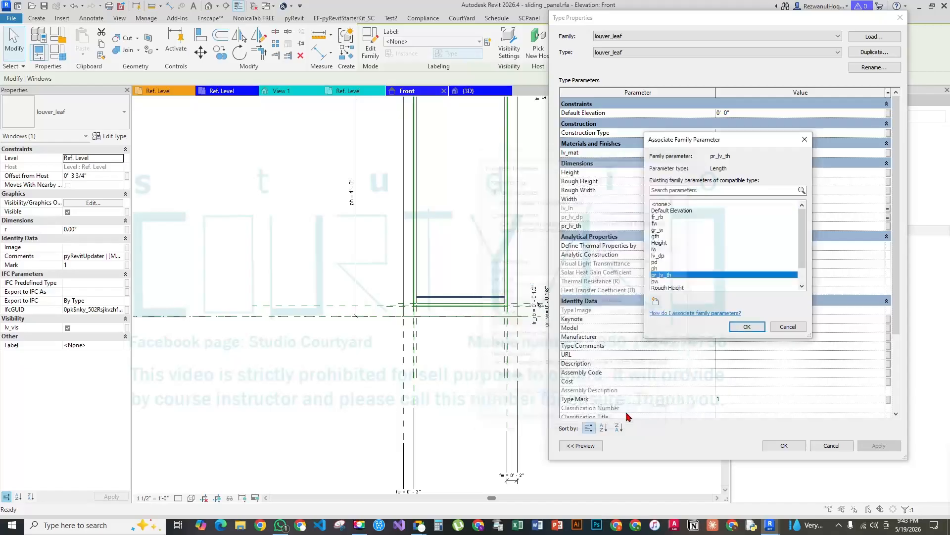
click(747, 327)
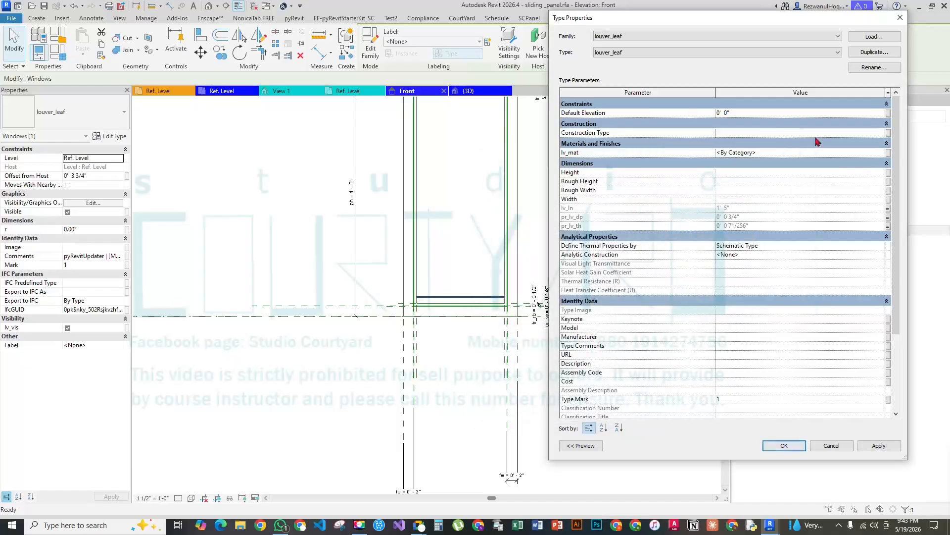
Create a material family parameter named lv_mat, associate it with the louver leaf's lv_mat property, and accept the type properties
click(889, 152)
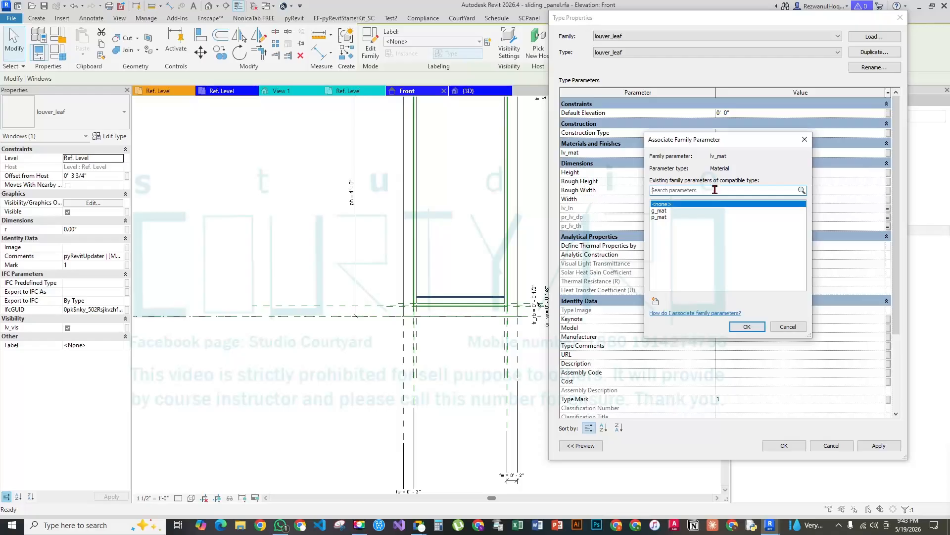
click(654, 301)
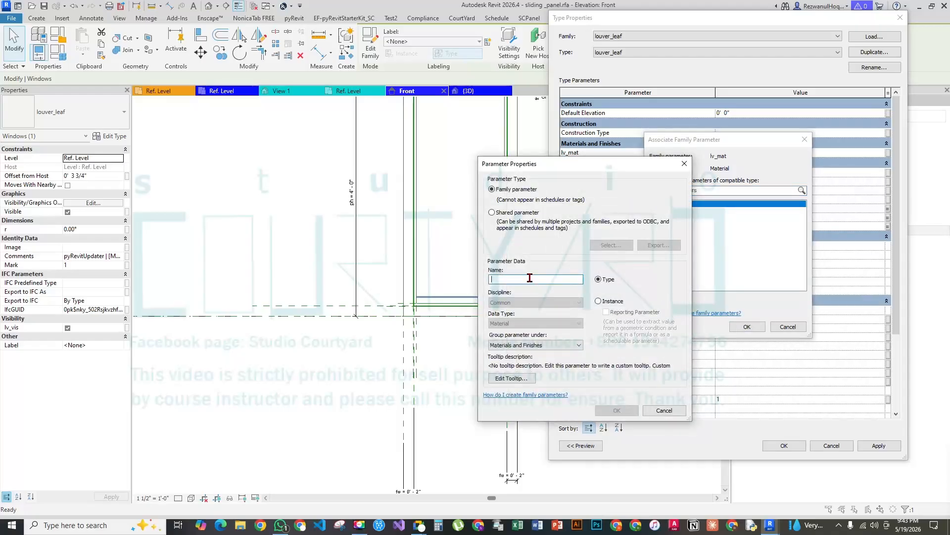
text(lv_mat)
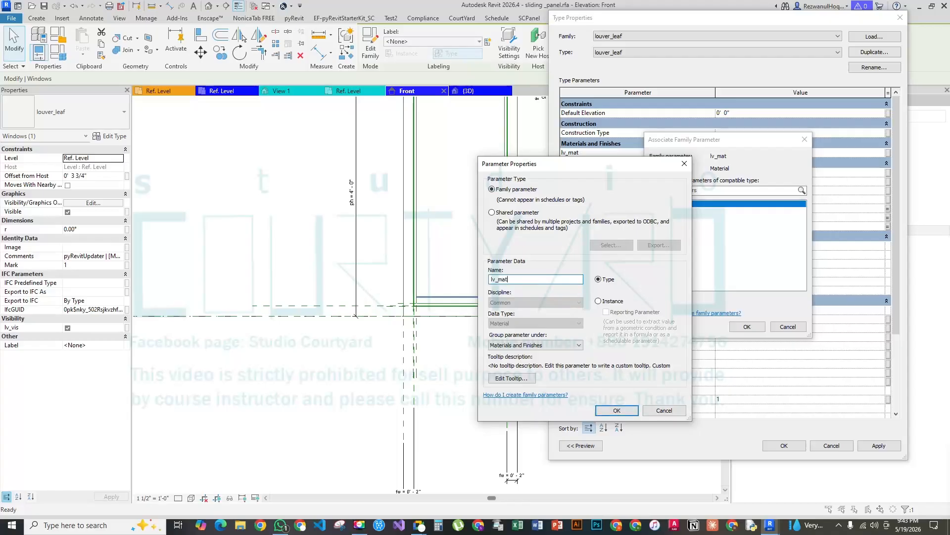
click(633, 411)
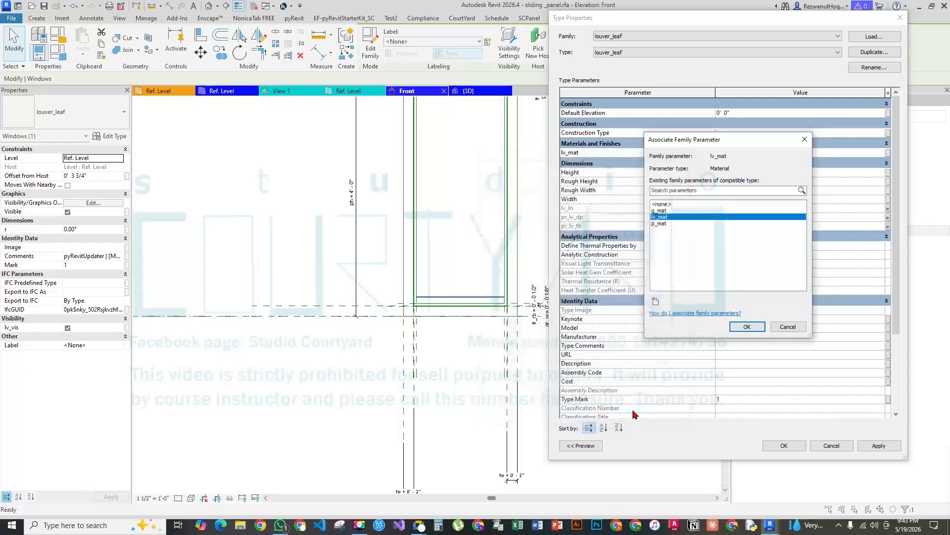
click(747, 326)
click(784, 445)
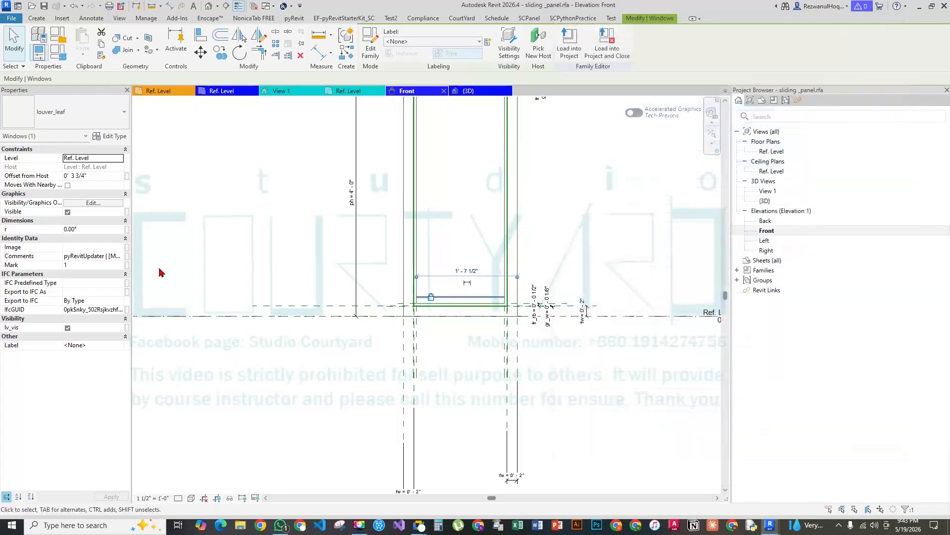
Create an instance angle parameter named r and associate it with the louver leaf's r property
click(127, 229)
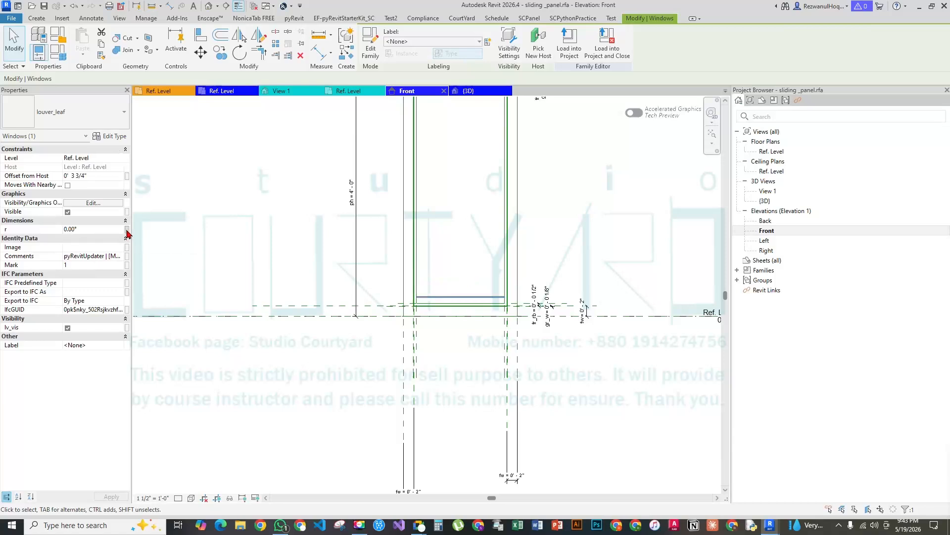
click(403, 322)
text(r)
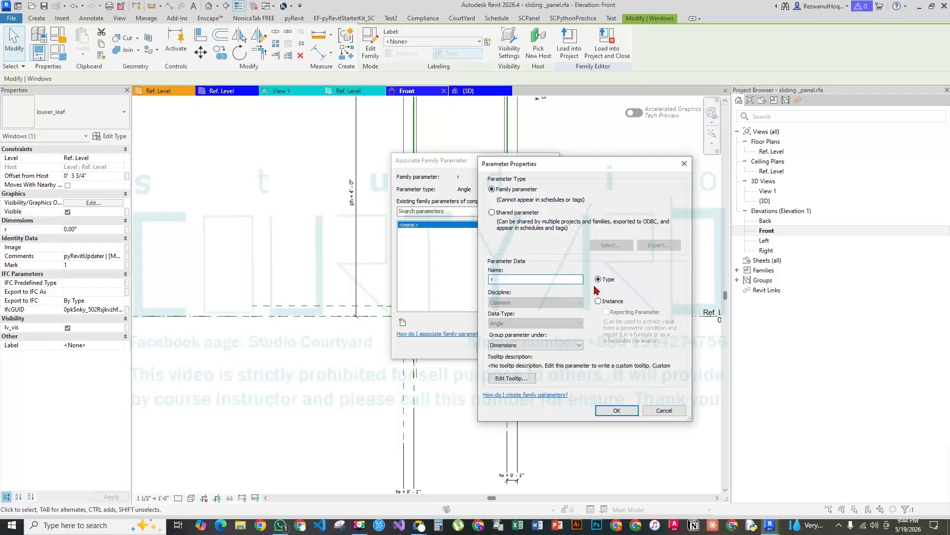
click(621, 413)
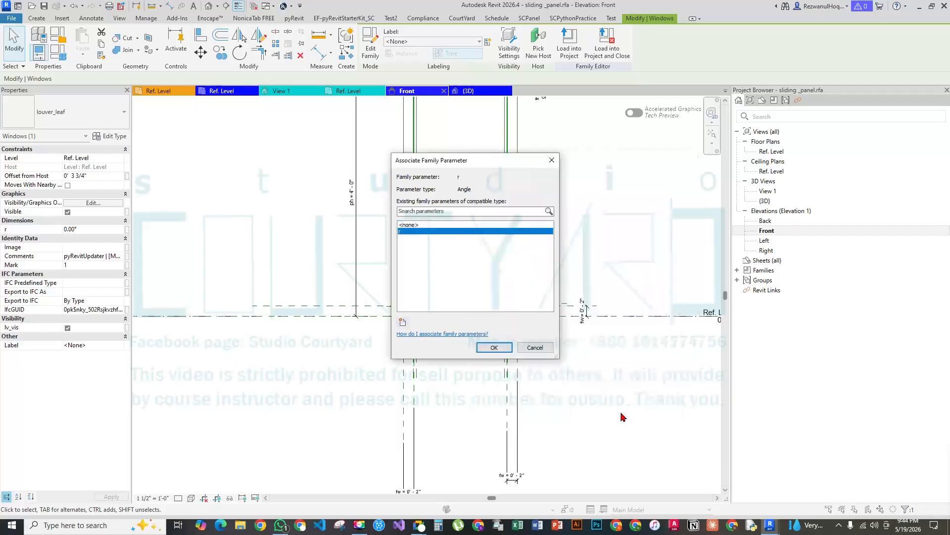
click(127, 328)
click(494, 347)
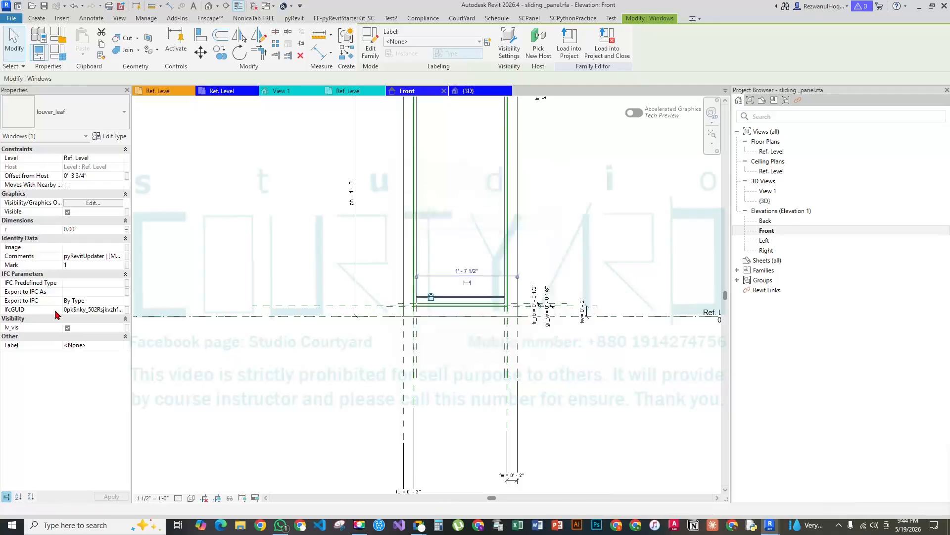
Create a Yes/No family parameter named lv_vis and associate it with the louver leaf's lv_vis visibility property
click(127, 328)
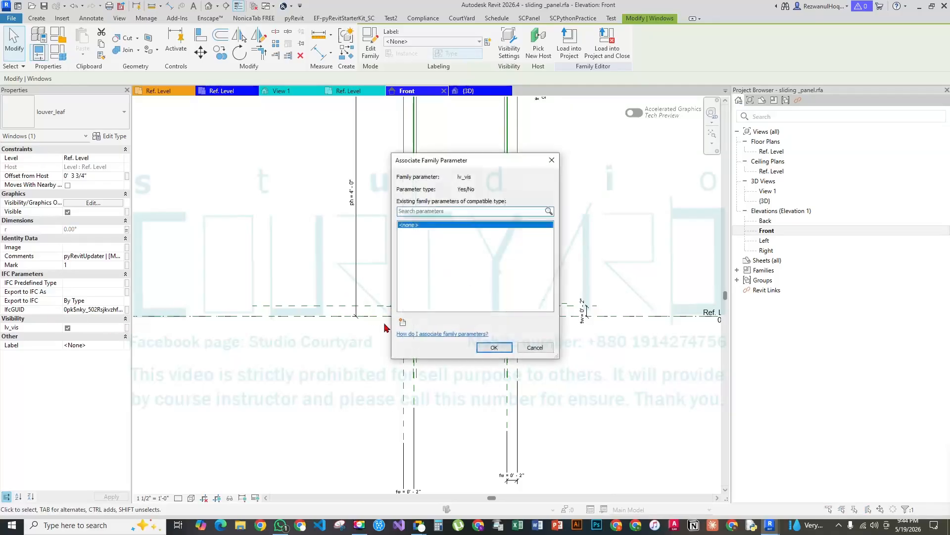
click(403, 322)
text(lv_vis)
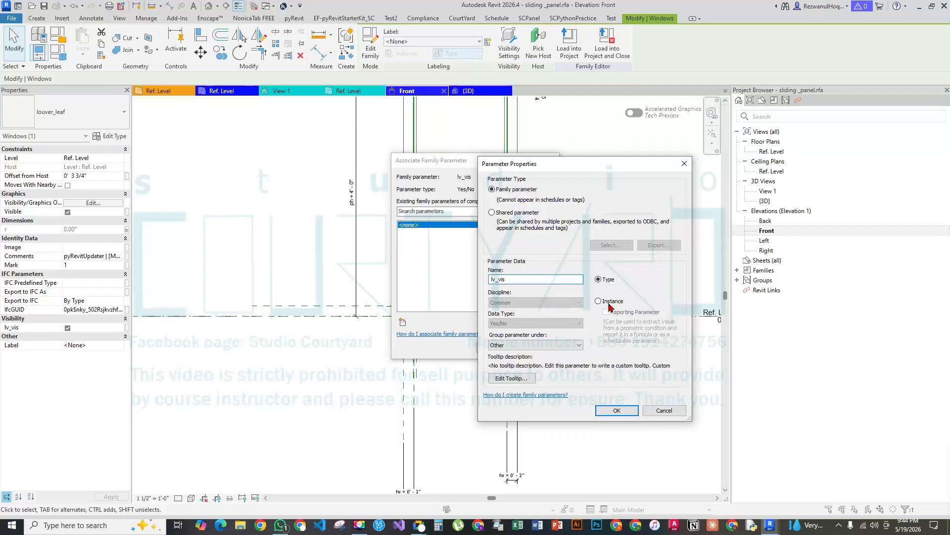
click(616, 411)
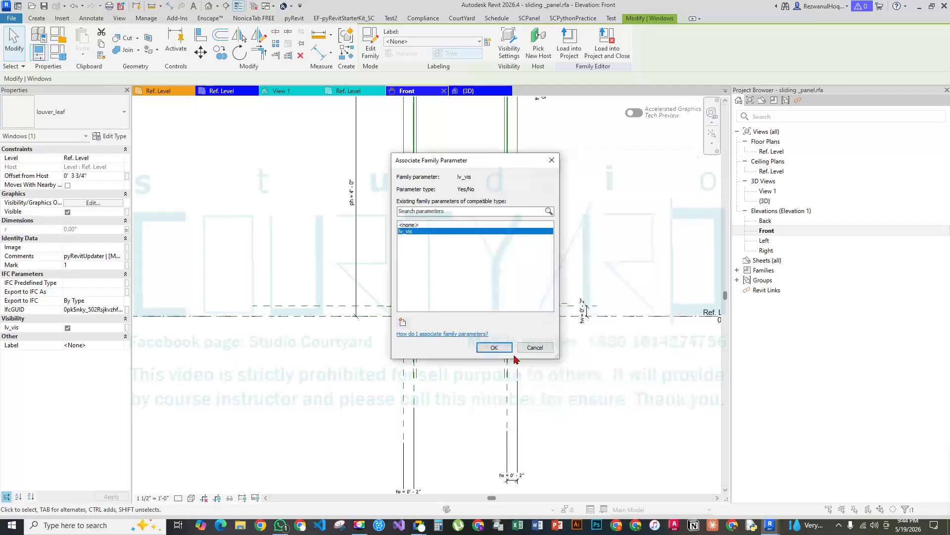
click(493, 348)
key(Escape)
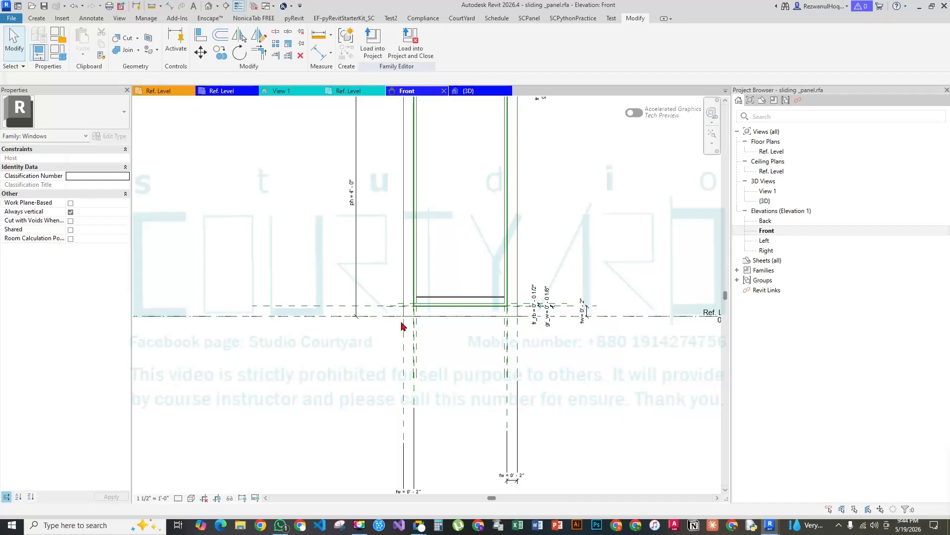
Examine the louver leaf's placement inside the panel frame in the front elevation and the Ref. Level floor plan
scroll(471, 310, up, 3)
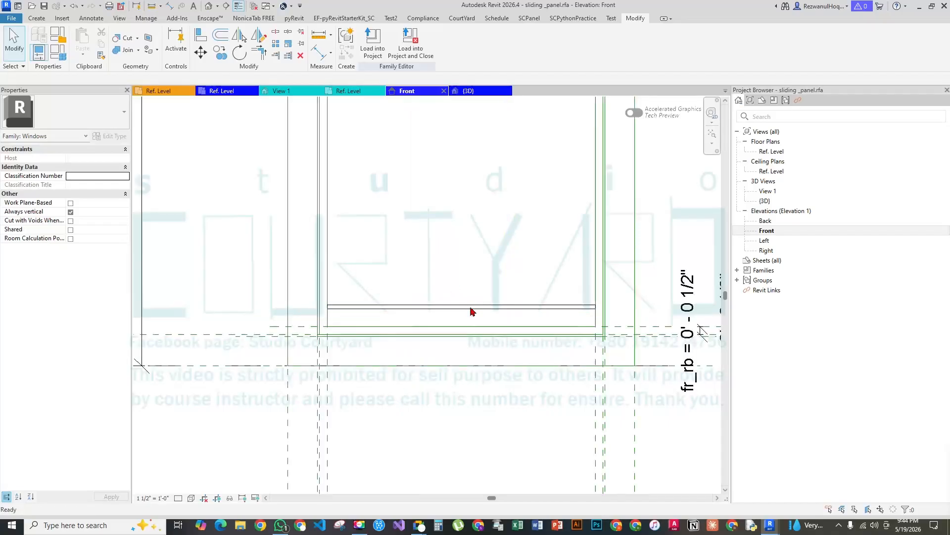
scroll(470, 311, down, 2)
click(470, 314)
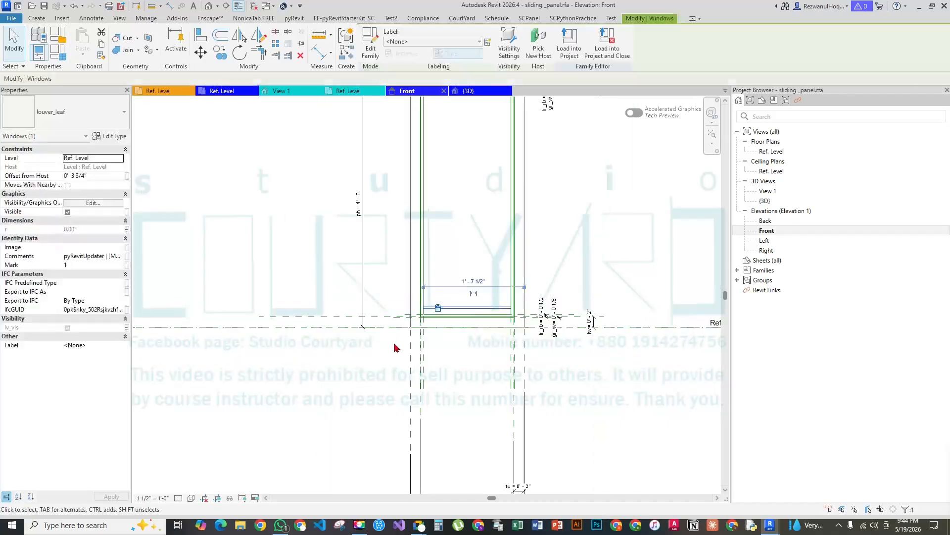
scroll(474, 280, down, 2)
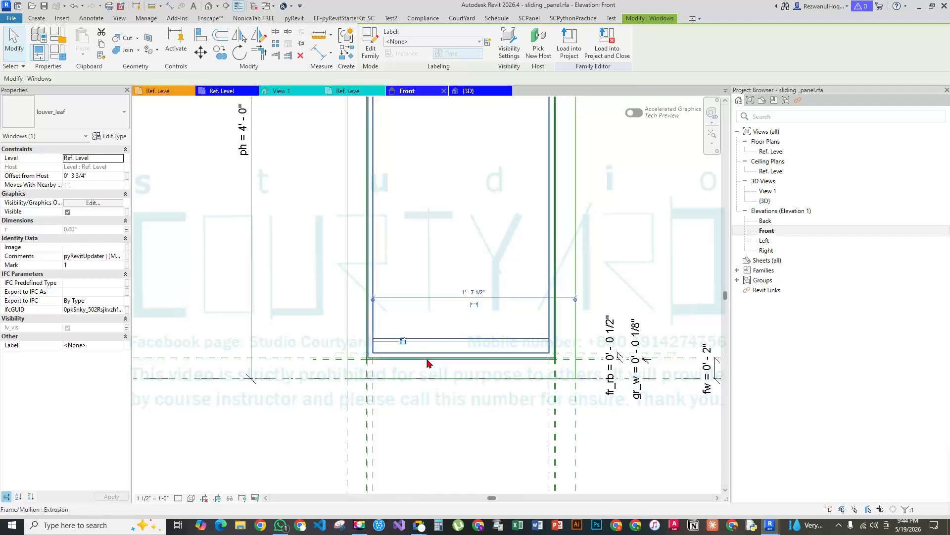
key(Escape)
click(479, 341)
scroll(350, 327, down, 3)
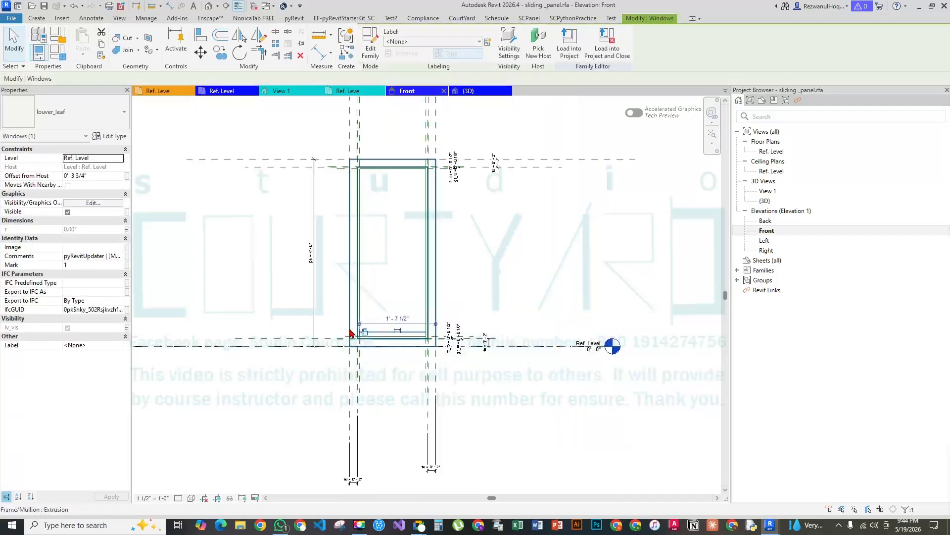
key(Escape)
scroll(354, 163, up, 3)
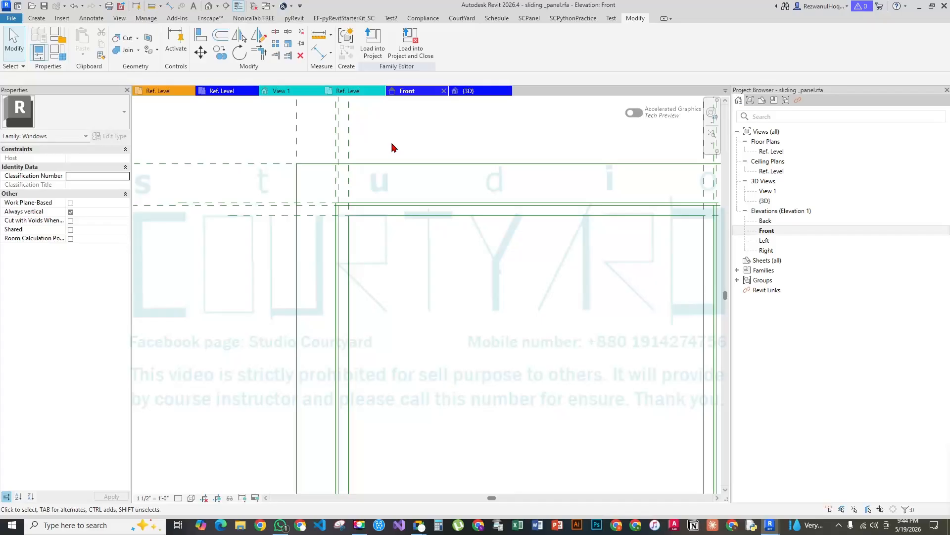
scroll(409, 219, down, 4)
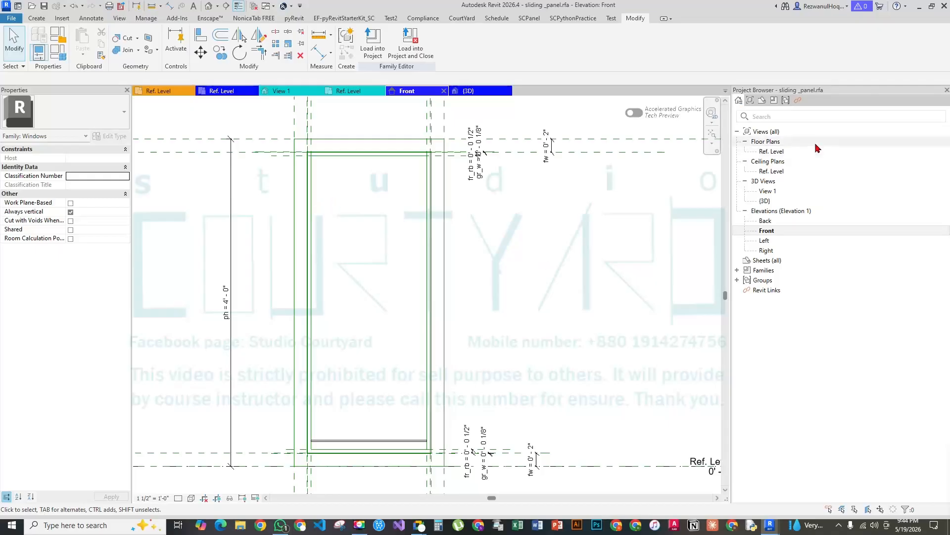
double_click(773, 152)
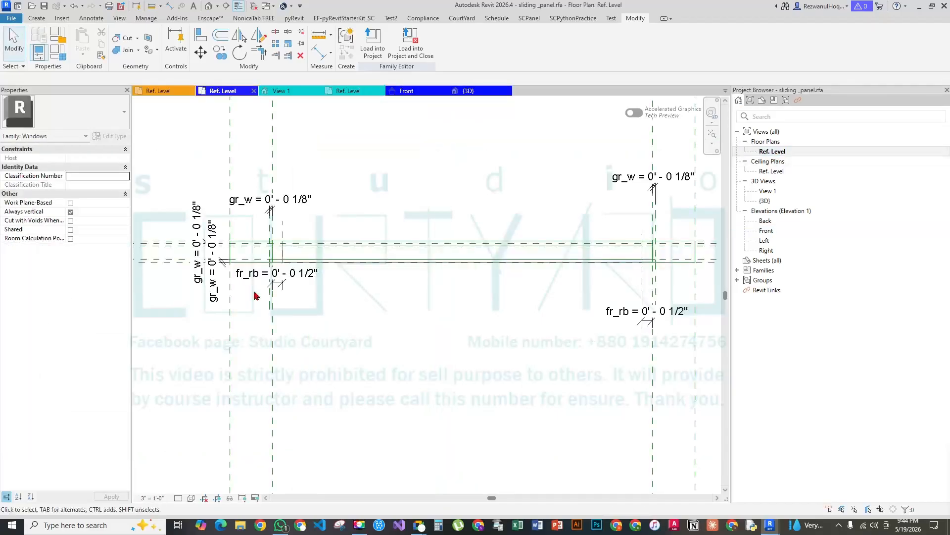
scroll(463, 274, up, 3)
scroll(548, 278, down, 3)
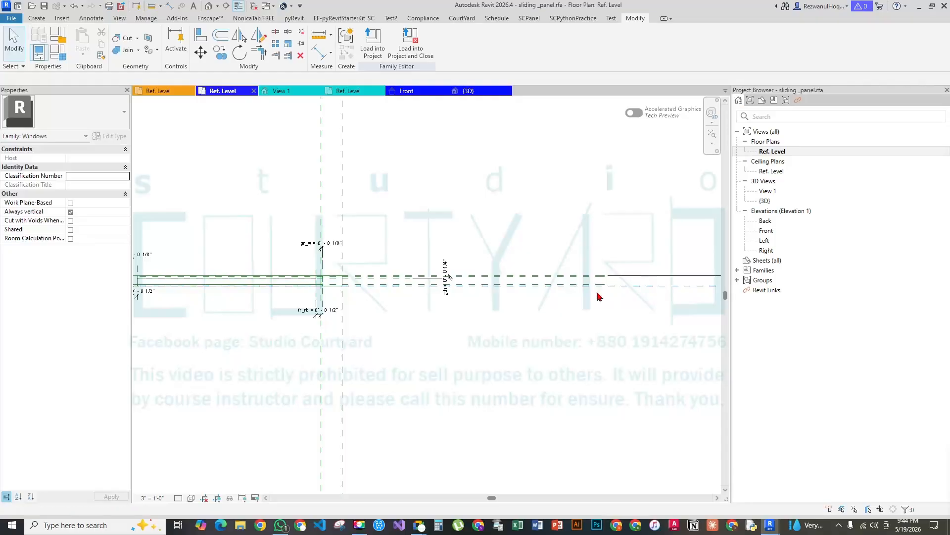
scroll(201, 263, up, 2)
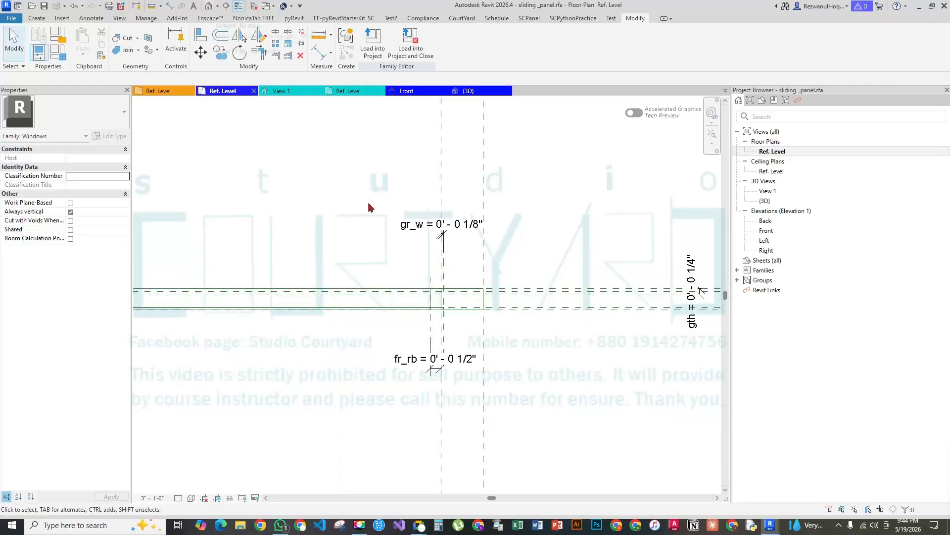
Open the Left elevation and examine the louver leaf's end profile near the bottom of the panel
double_click(767, 230)
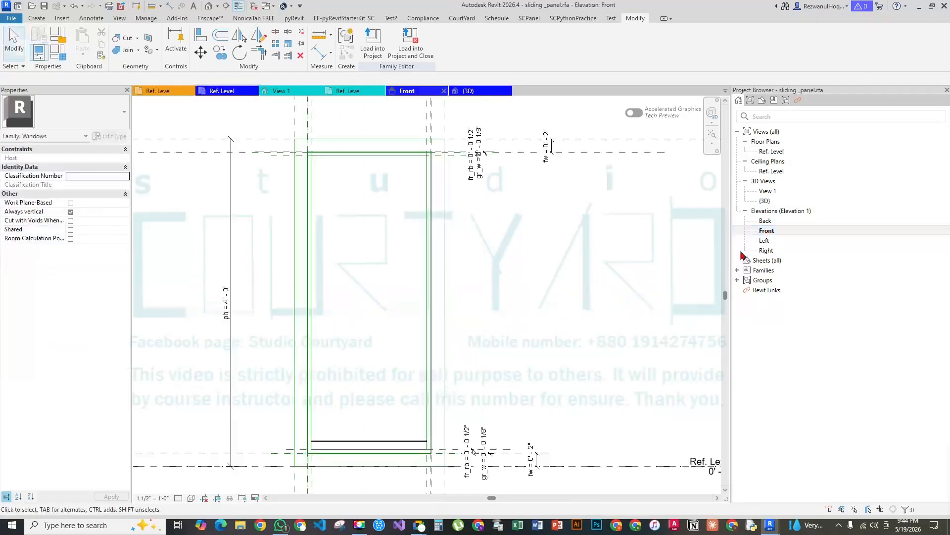
double_click(765, 240)
scroll(386, 269, up, 6)
middle_drag(428, 363, 367, 161)
scroll(366, 161, down, 4)
scroll(363, 389, up, 5)
scroll(361, 389, up, 3)
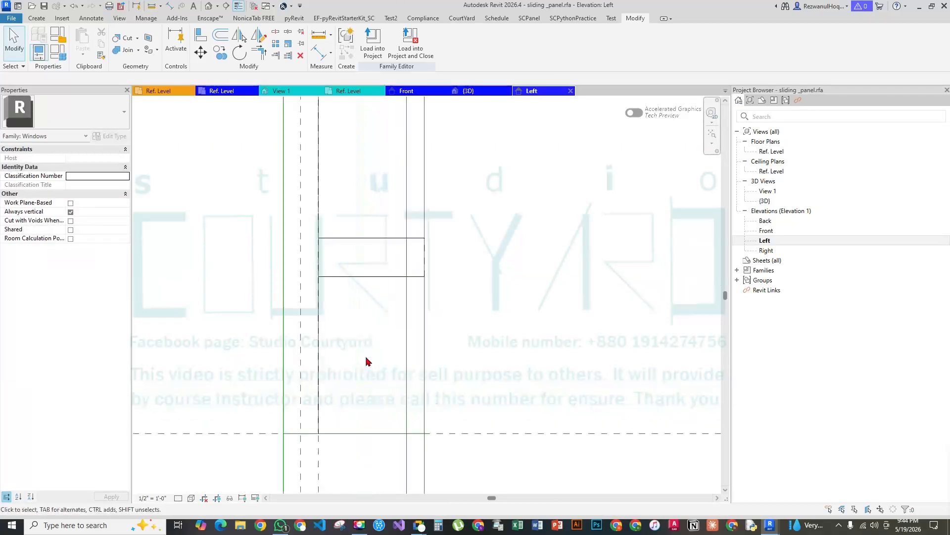
click(362, 276)
key(Escape)
Set the family's r angle parameter to 45° and apply it to test the louver leaf's rotation
click(61, 51)
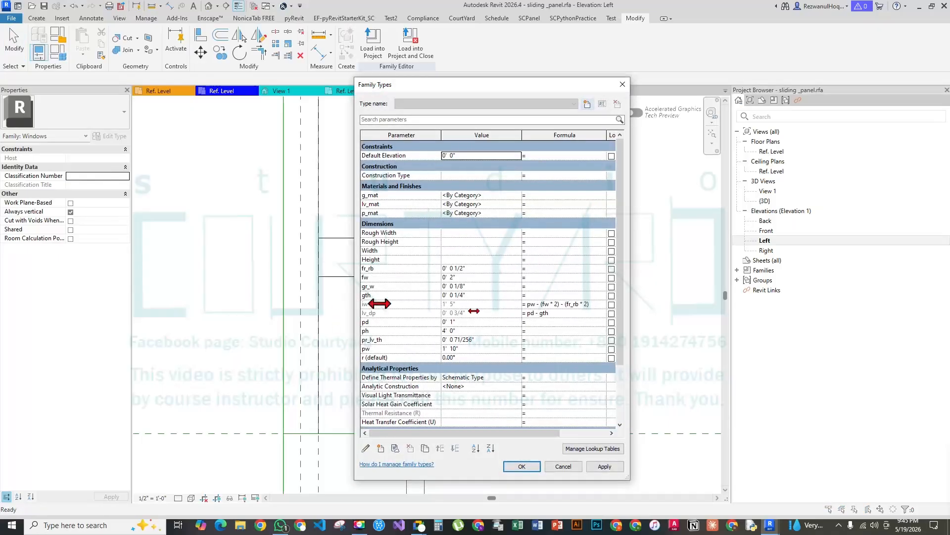
drag(520, 93, 731, 92)
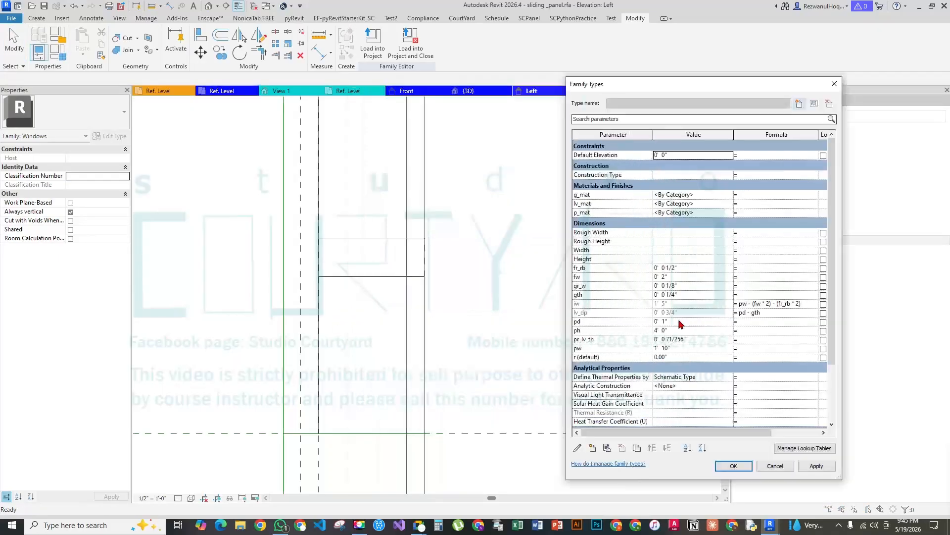
click(684, 357)
text(45)
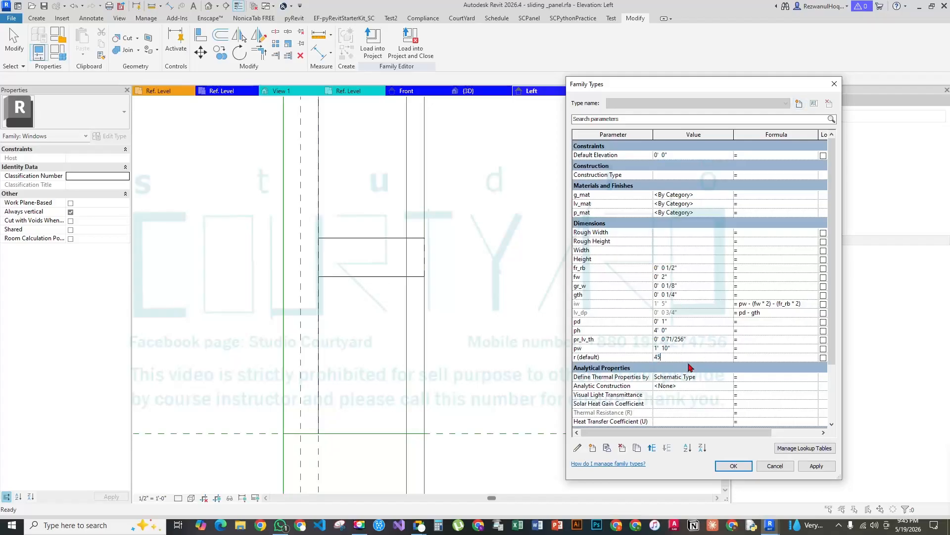
click(817, 466)
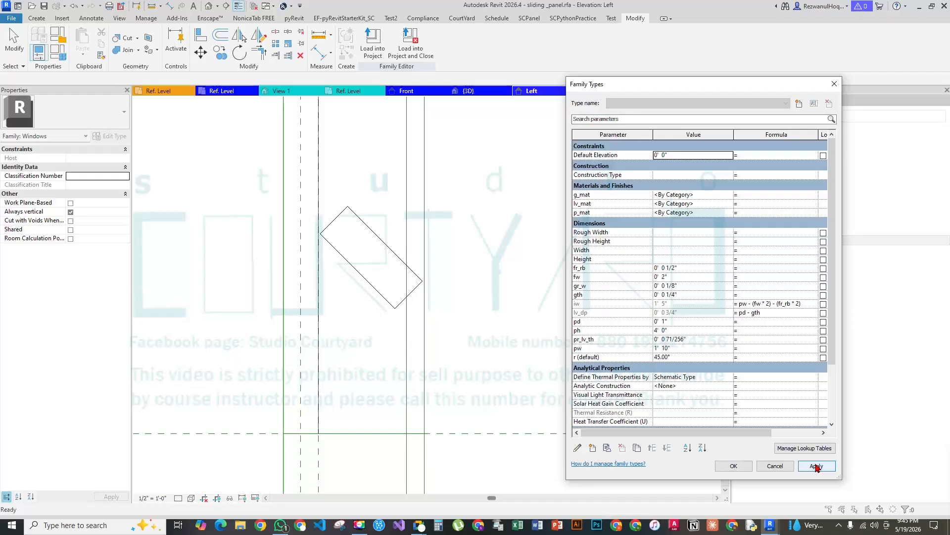
Set the r angle parameter to 0° and apply it to the louver leaf
click(693, 357)
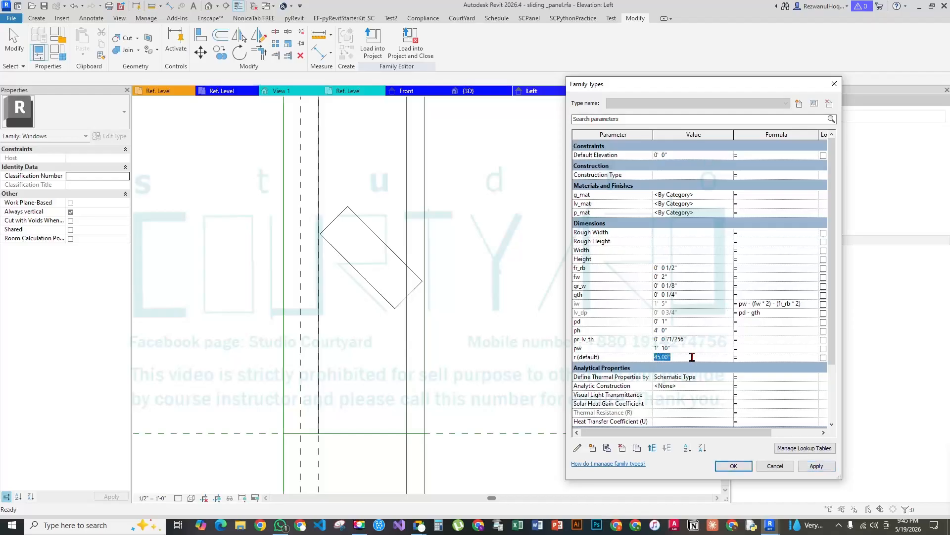
text(0)
click(817, 467)
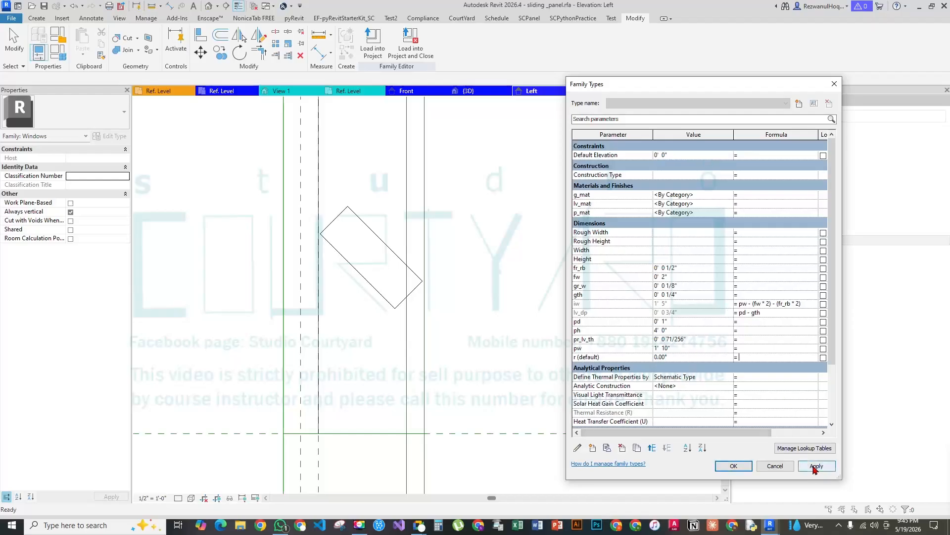
Set the pd parameter to 2" and apply it to test the louver leaf's depth
click(678, 322)
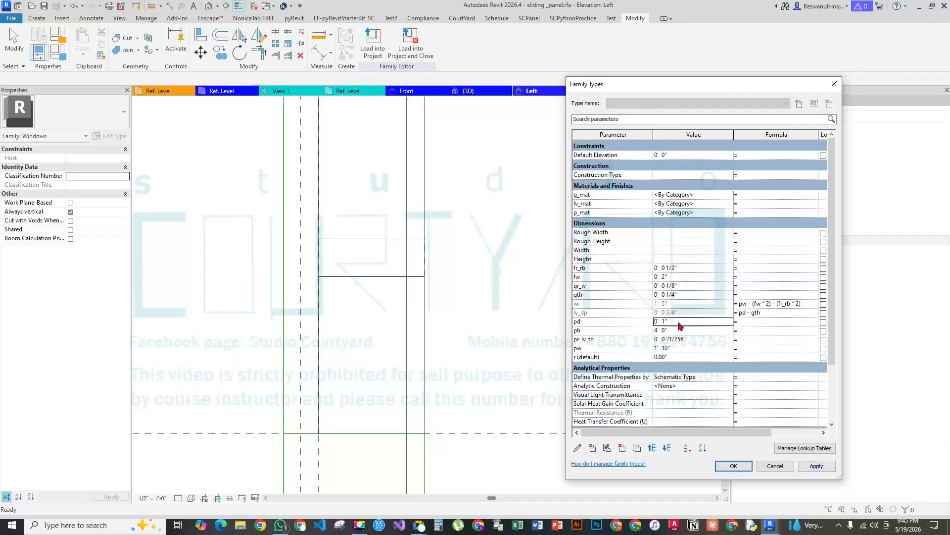
text(2)
key(Tab)
click(818, 466)
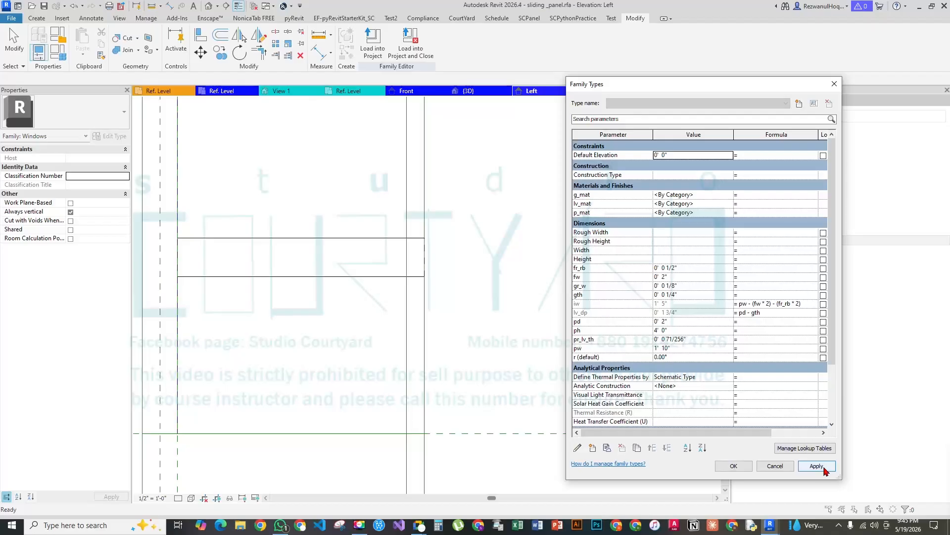
click(734, 467)
Examine how the louver leaf's profile fits the panel depth in the Left elevation
scroll(496, 378, down, 5)
scroll(476, 375, up, 4)
scroll(383, 346, down, 5)
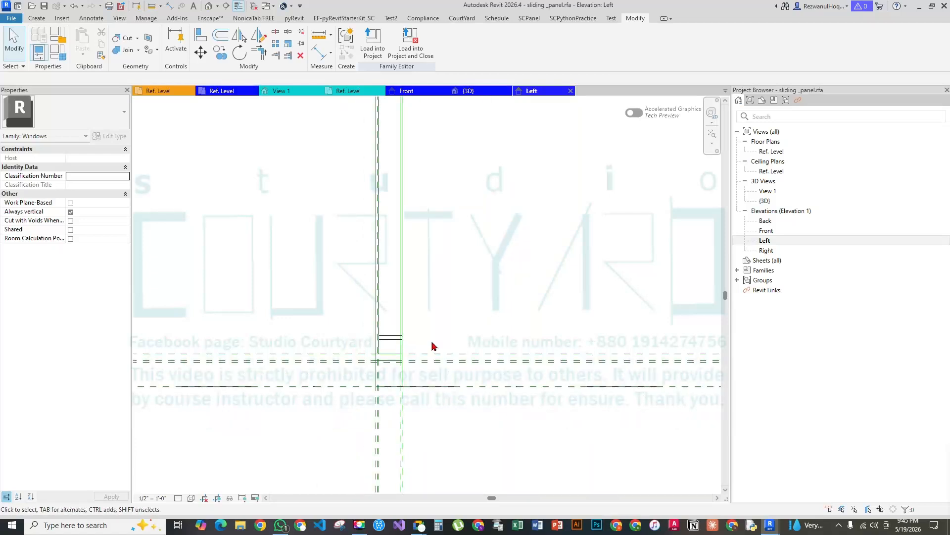
scroll(389, 338, up, 3)
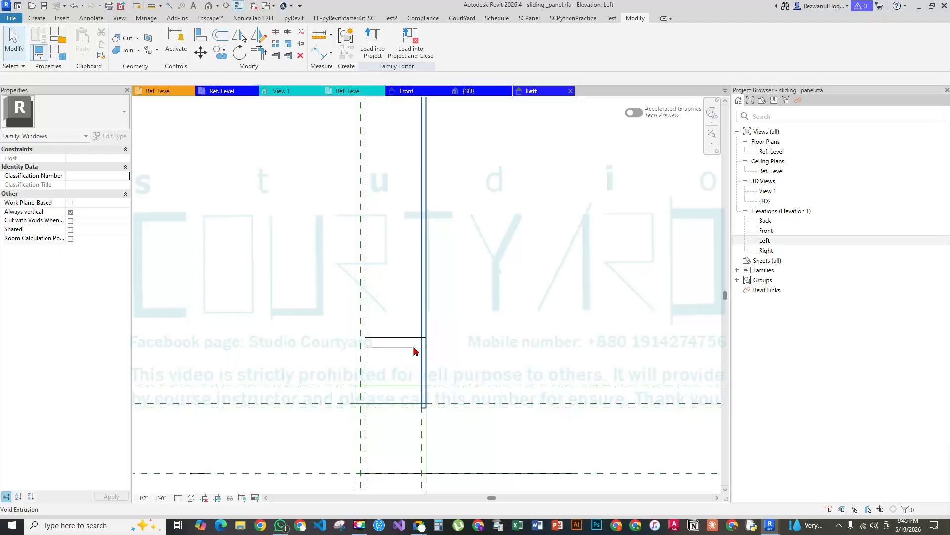
scroll(414, 350, up, 2)
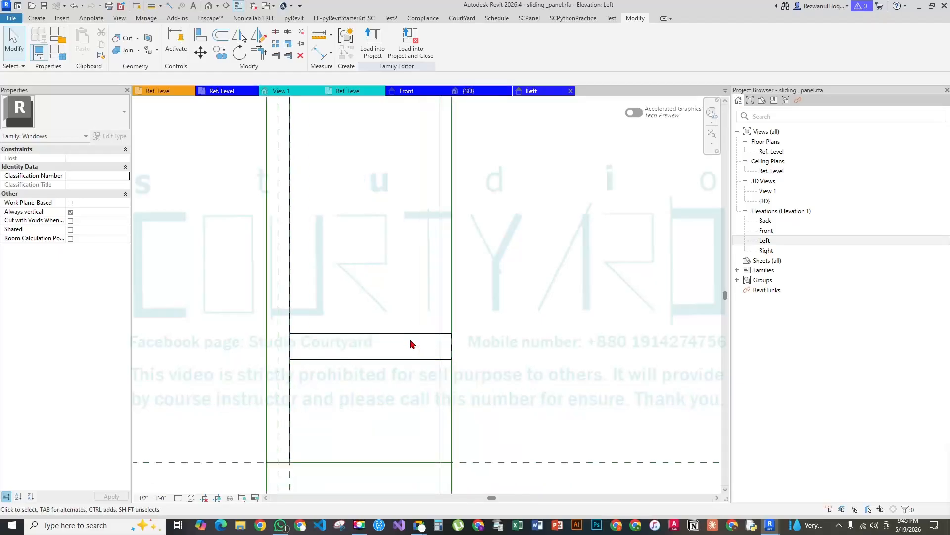
scroll(409, 344, down, 2)
scroll(410, 344, down, 2)
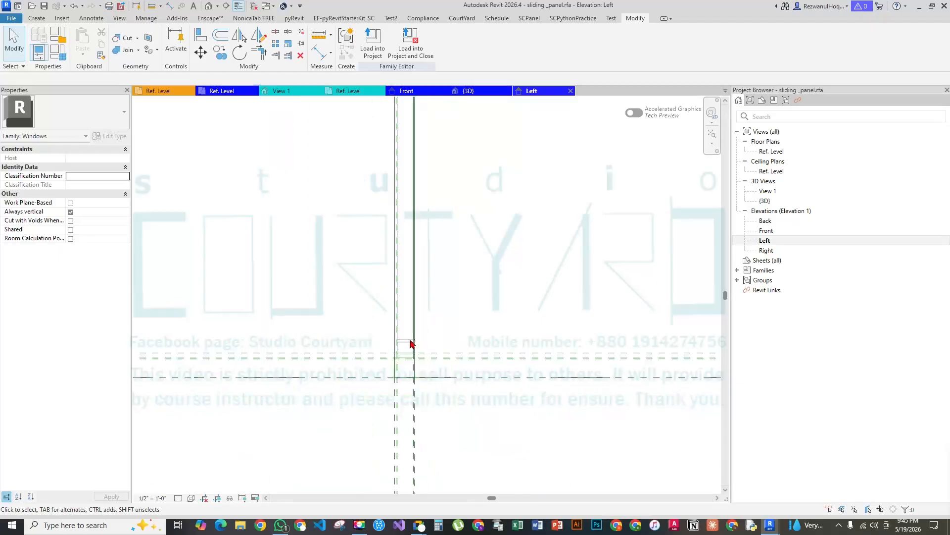
scroll(467, 452, down, 4)
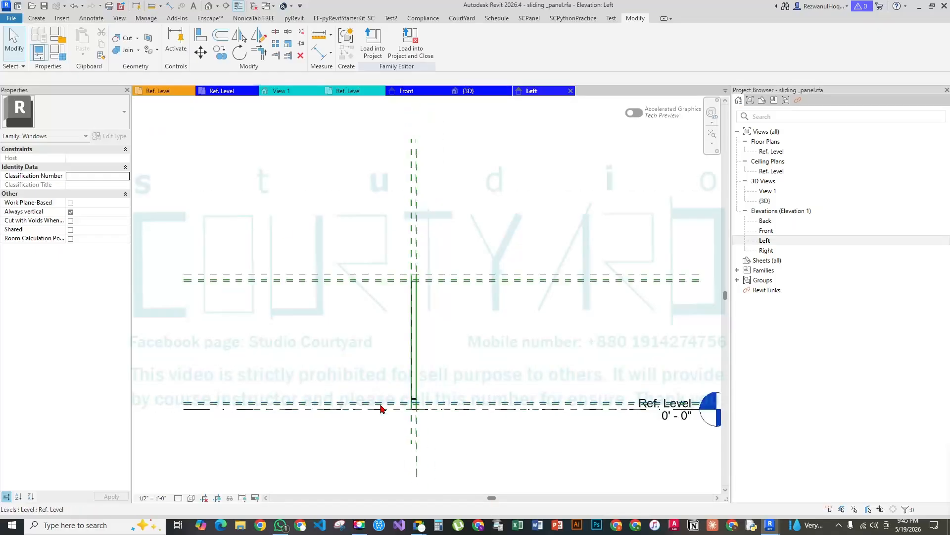
scroll(381, 409, down, 1)
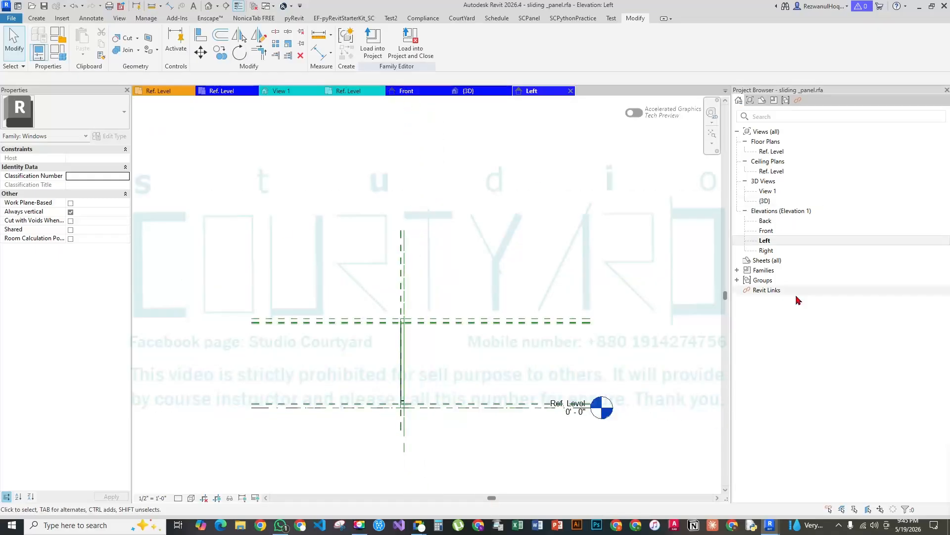
Open the Front elevation and add a type-based Length family parameter named ih under Dimensions
double_click(767, 230)
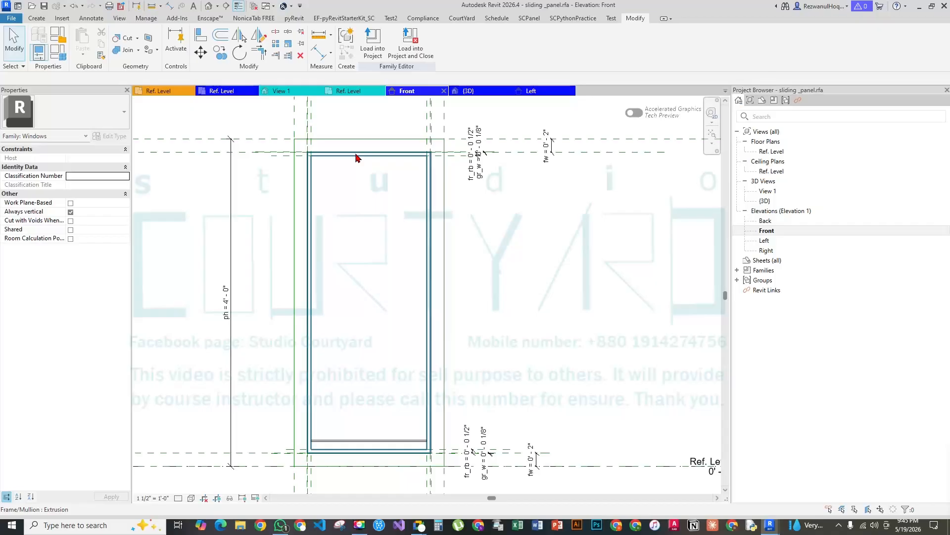
click(58, 52)
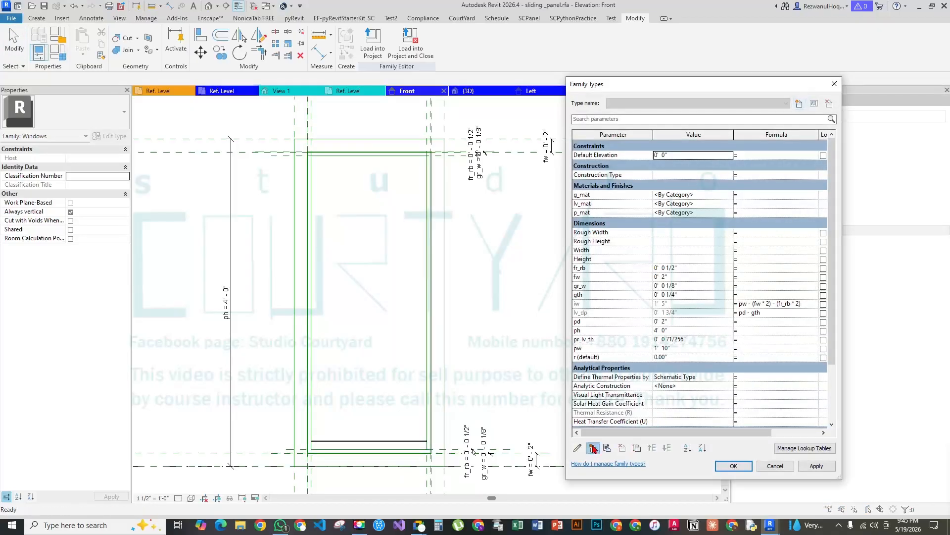
click(593, 447)
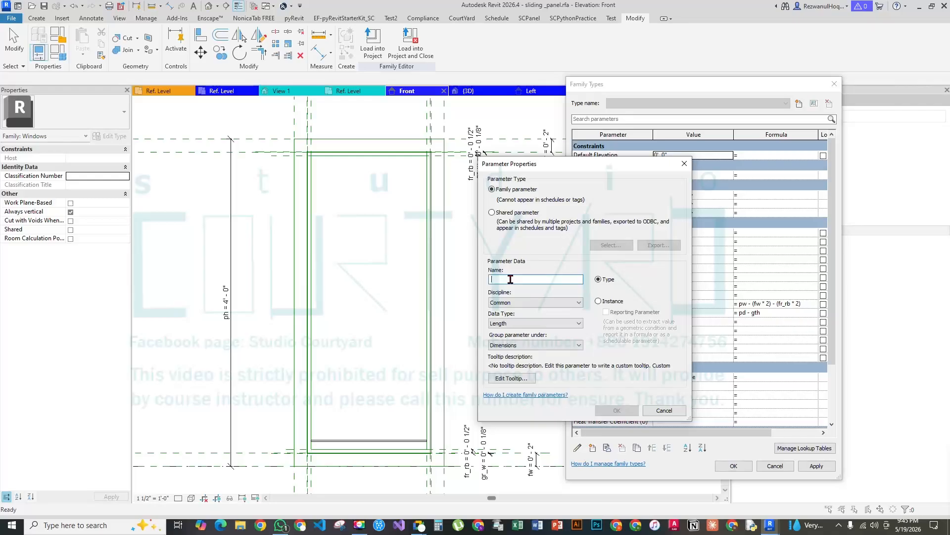
text(l)
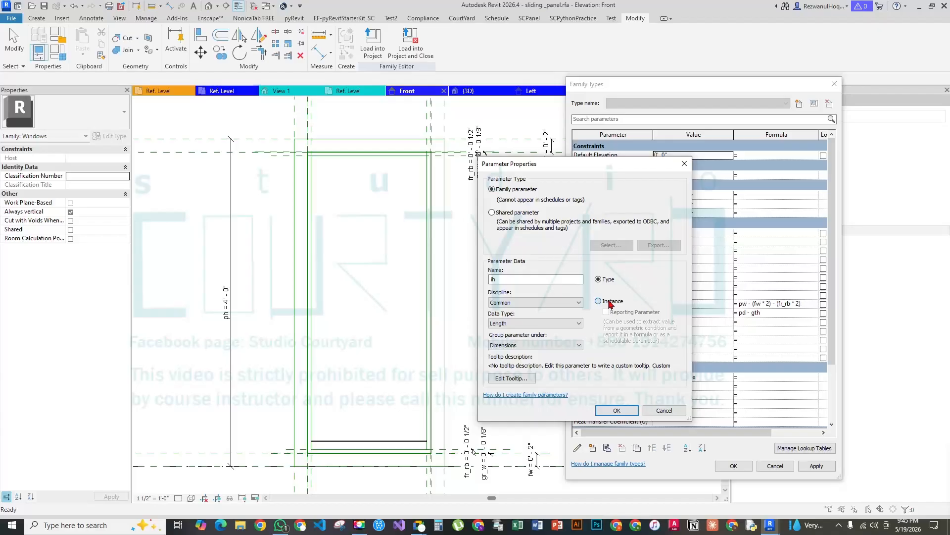
click(617, 410)
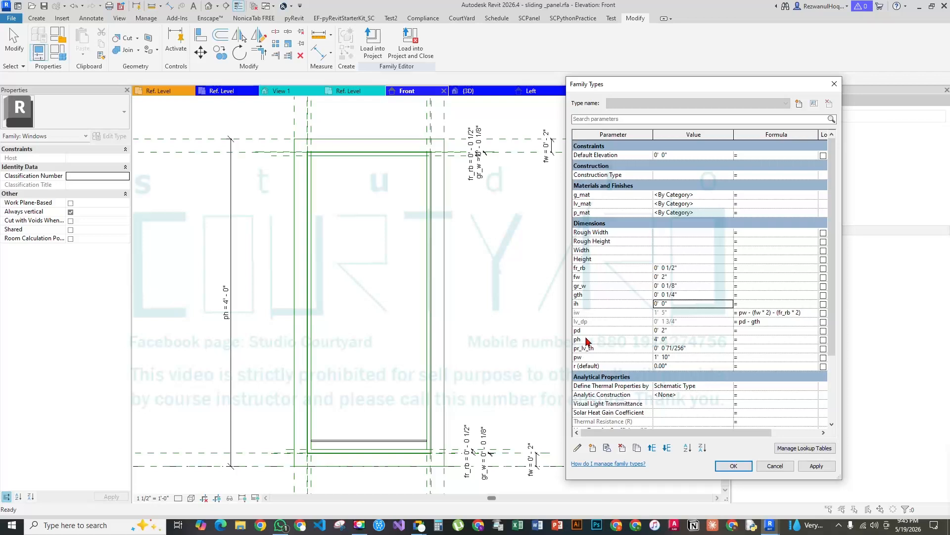
Give ih the formula ph - (fw * 2) - (fr_rb * 2), adapted from the iw formula, and accept the family types
click(802, 314)
drag(802, 314, 701, 313)
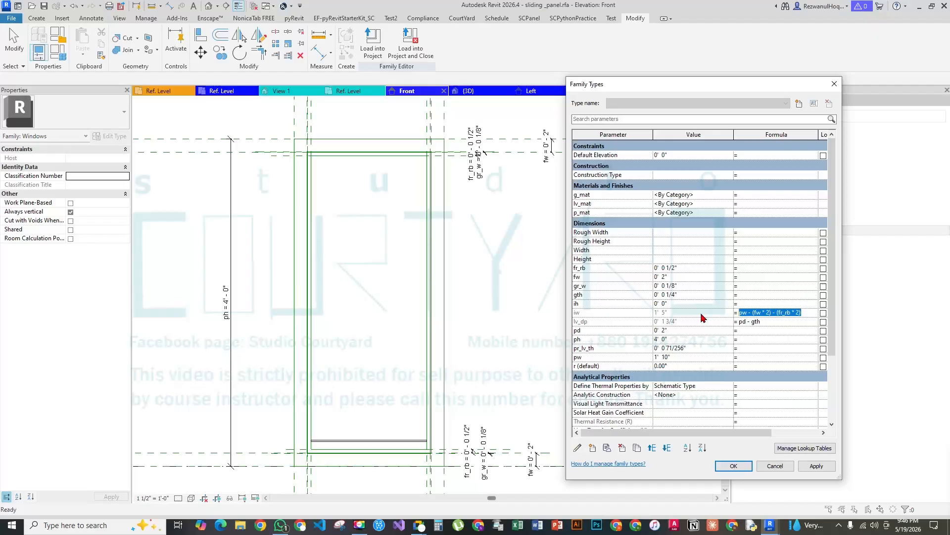
key(ctrl+c)
click(776, 304)
key(ctrl+v)
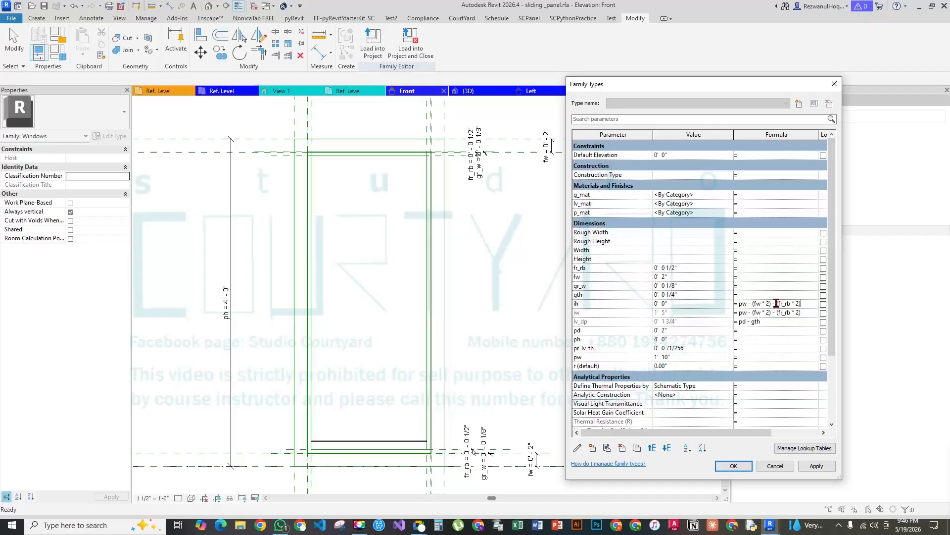
click(746, 303)
key(BackSpace)
text(h)
key(BackSpace)
click(717, 308)
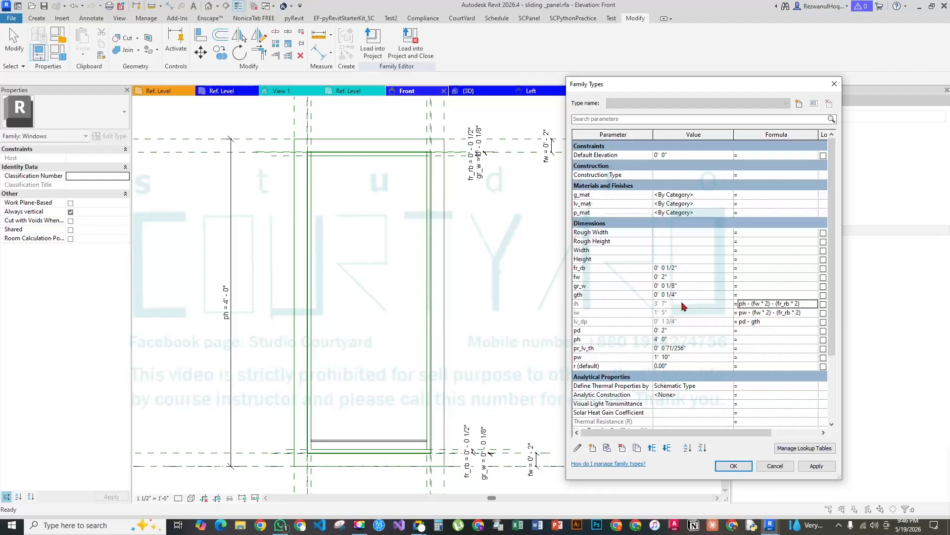
click(733, 465)
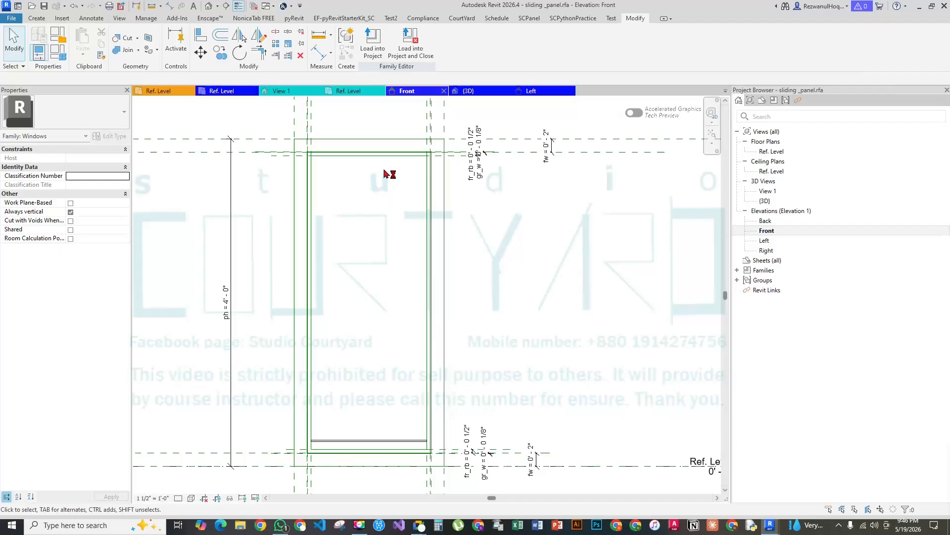
Measure the vertical distance between the upper and lower inner-edge reference planes of the frame
click(317, 36)
scroll(339, 146, up, 6)
middle_drag(328, 232, 449, 240)
scroll(373, 188, down, 4)
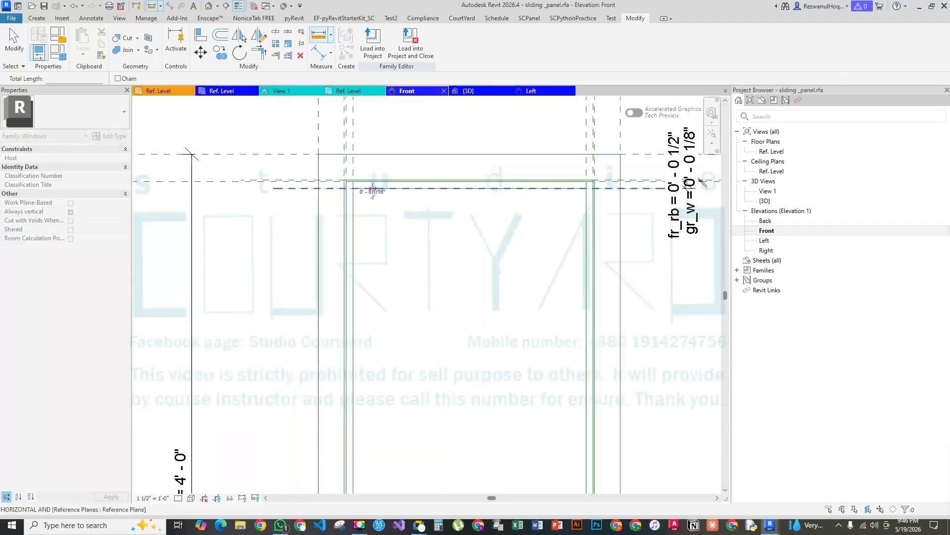
click(372, 188)
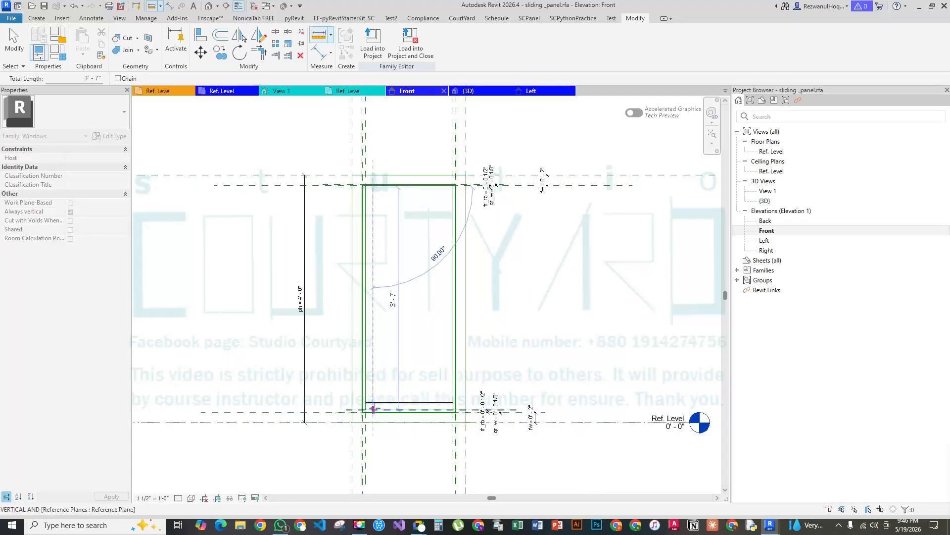
click(372, 409)
key(Escape)
scroll(402, 410, up, 3)
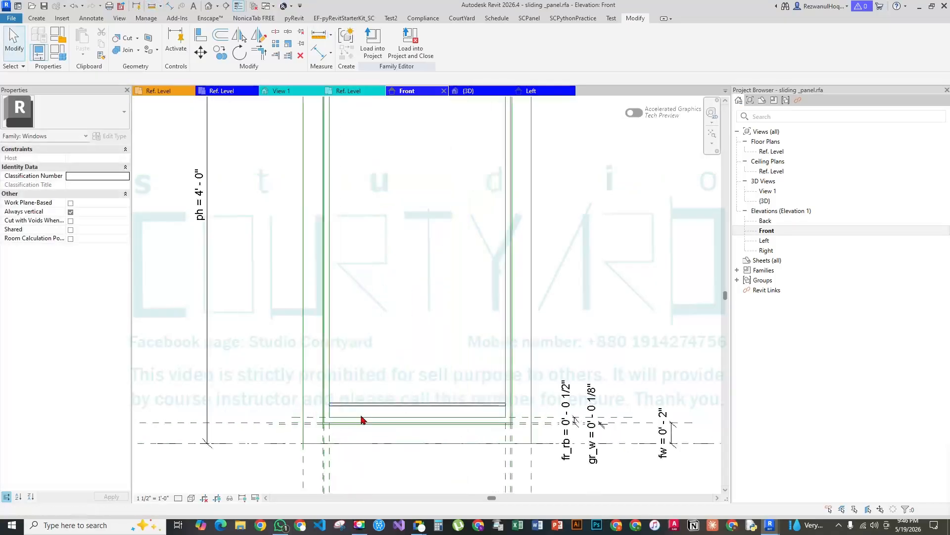
middle_drag(339, 409, 407, 359)
scroll(407, 359, down, 1)
key(d)
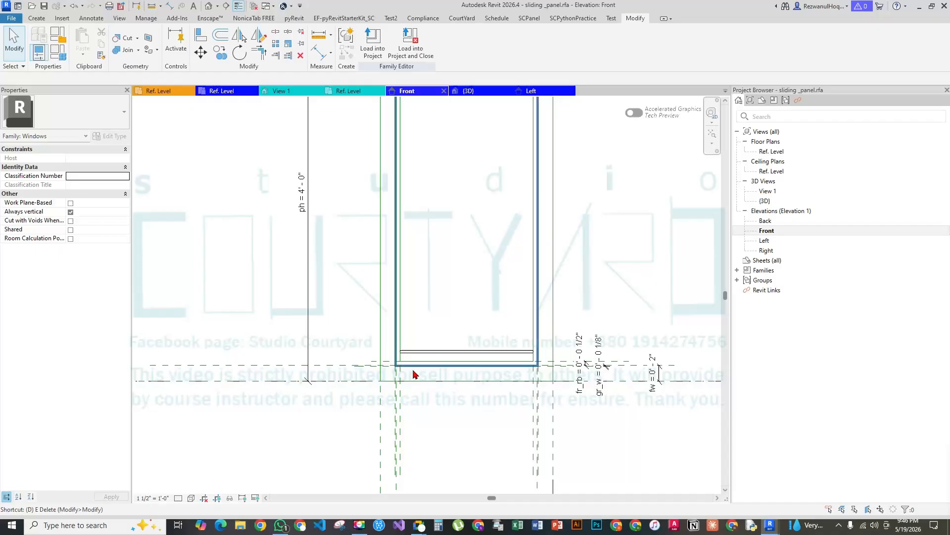
key(i)
key(Escape)
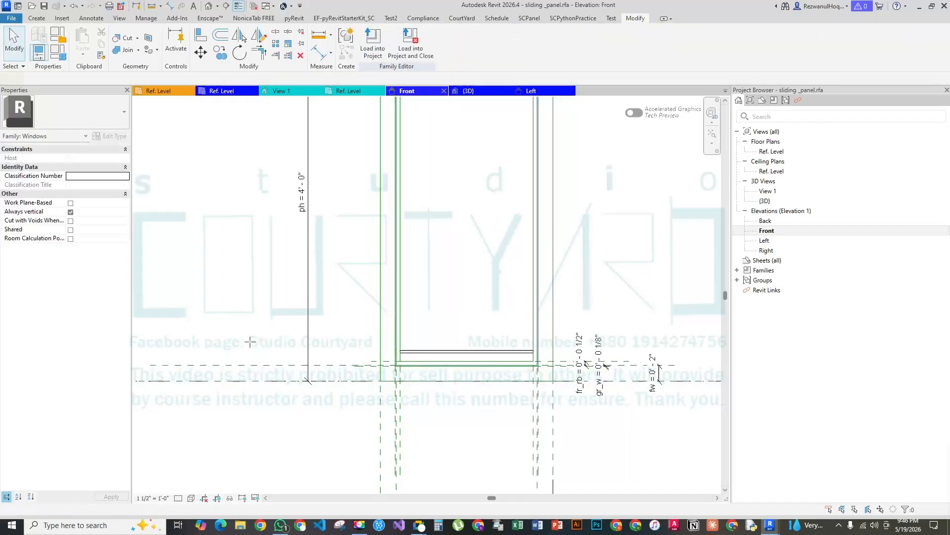
Draw two horizontal reference planes across the panel, one just above its lower inner edge and one just below its upper inner edge
key(r)
key(p)
click(220, 355)
middle_drag(670, 352, 518, 332)
click(591, 335)
scroll(444, 315, down, 3)
middle_drag(444, 315, 497, 439)
scroll(260, 280, up, 1)
click(242, 270)
click(655, 273)
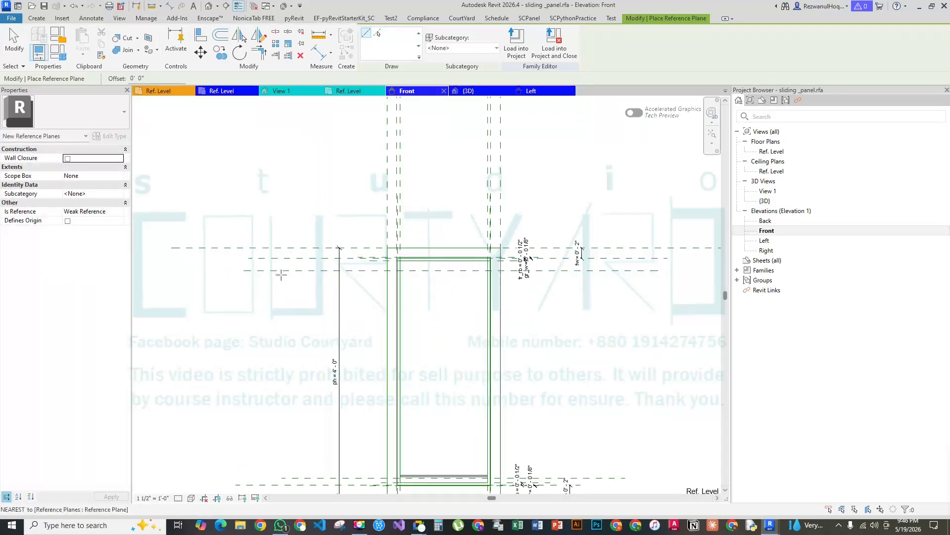
key(Escape)
key(Escape)
Add an aligned dimension between the upper inner-edge reference plane and the new reference plane below it
scroll(319, 262, up, 2)
key(d)
key(i)
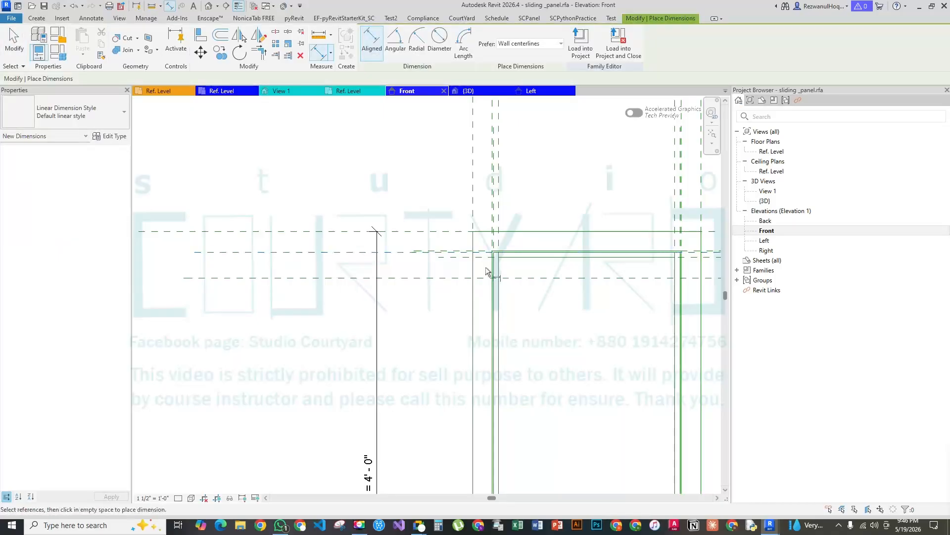
scroll(382, 247, up, 2)
click(383, 242)
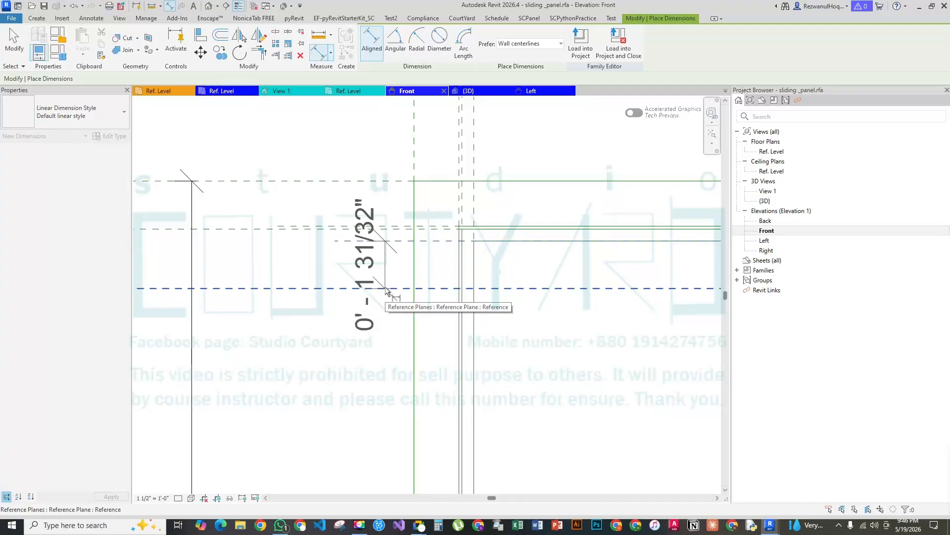
click(388, 291)
click(237, 313)
Add an aligned dimension between the lower inner-edge reference plane and the new reference plane above it
scroll(237, 313, down, 3)
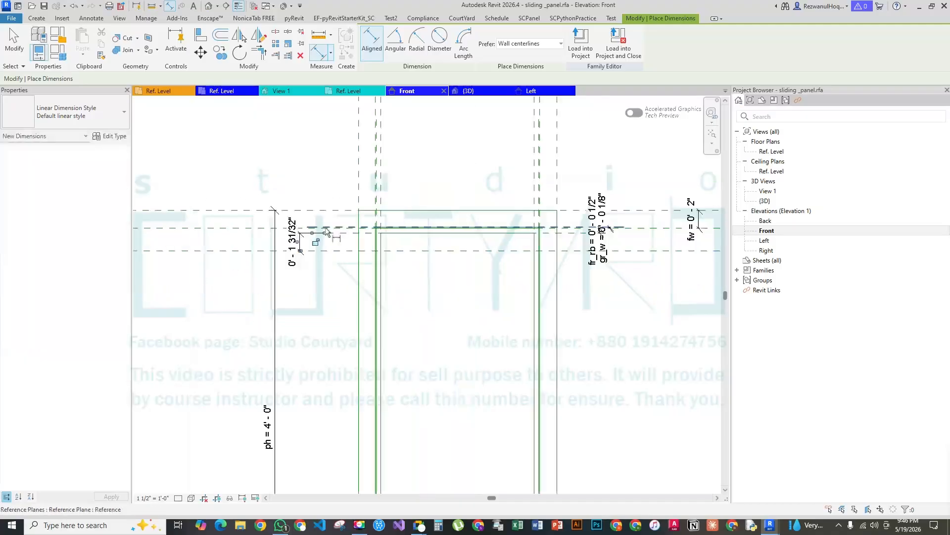
scroll(371, 159, up, 3)
scroll(408, 427, up, 3)
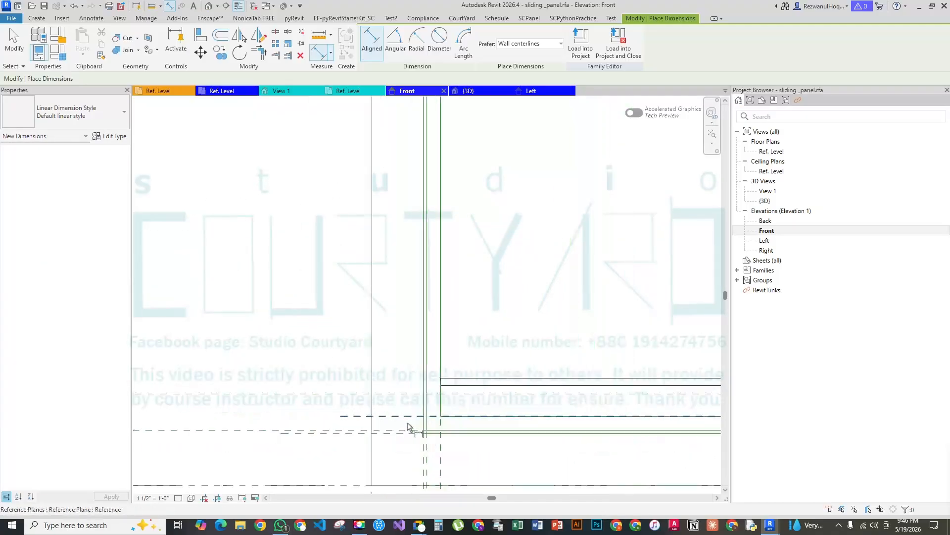
click(350, 416)
click(349, 393)
scroll(382, 380, down, 2)
click(185, 378)
key(Escape)
Label both new offset dimensions with a new type-based family parameter named sp
scroll(324, 424, down, 3)
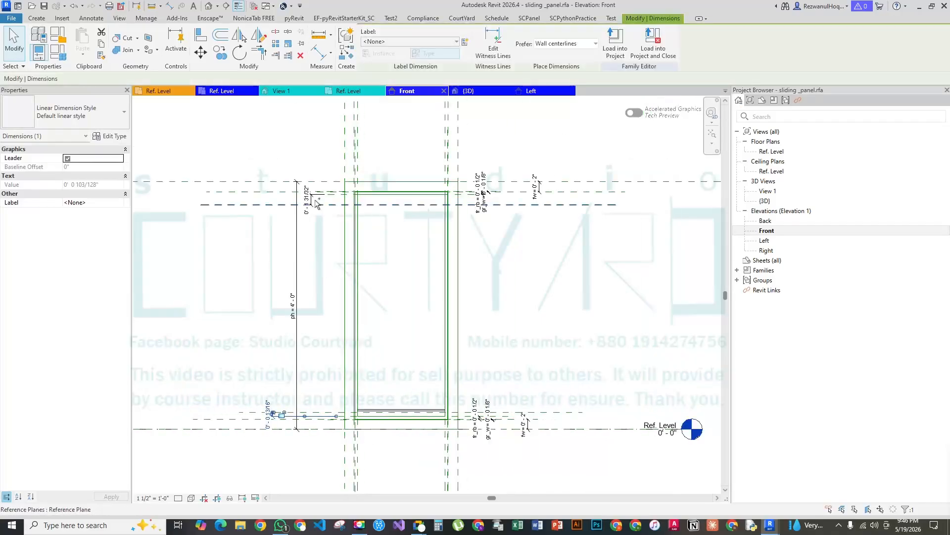
ctrl+click(305, 213)
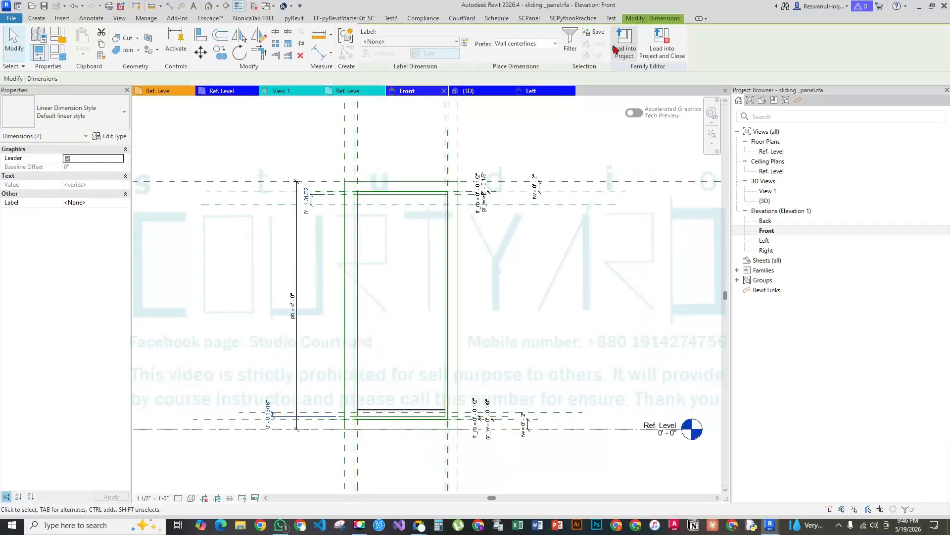
click(465, 42)
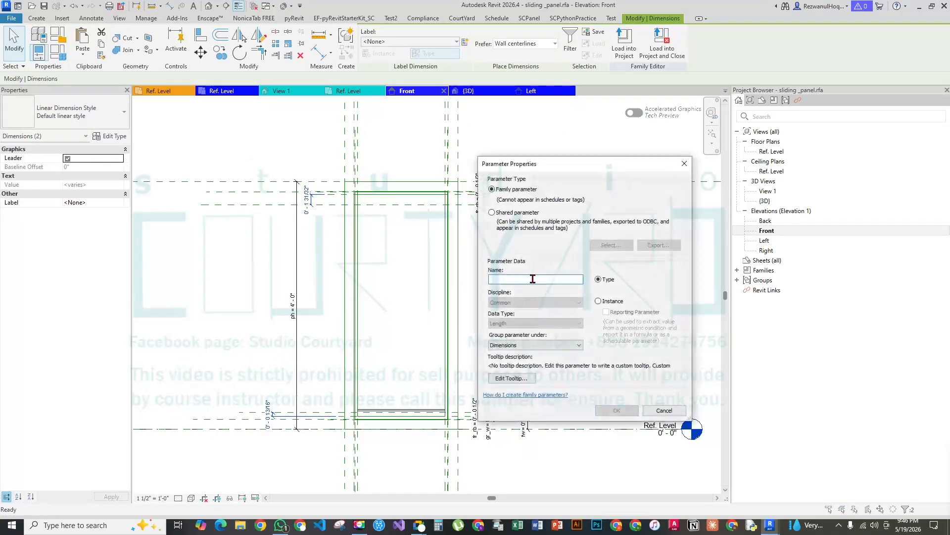
text(sp)
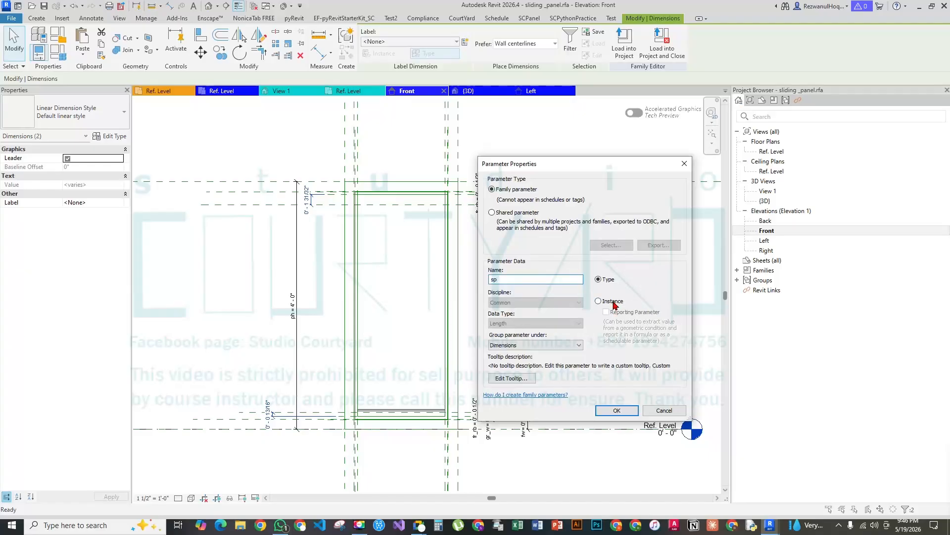
click(616, 411)
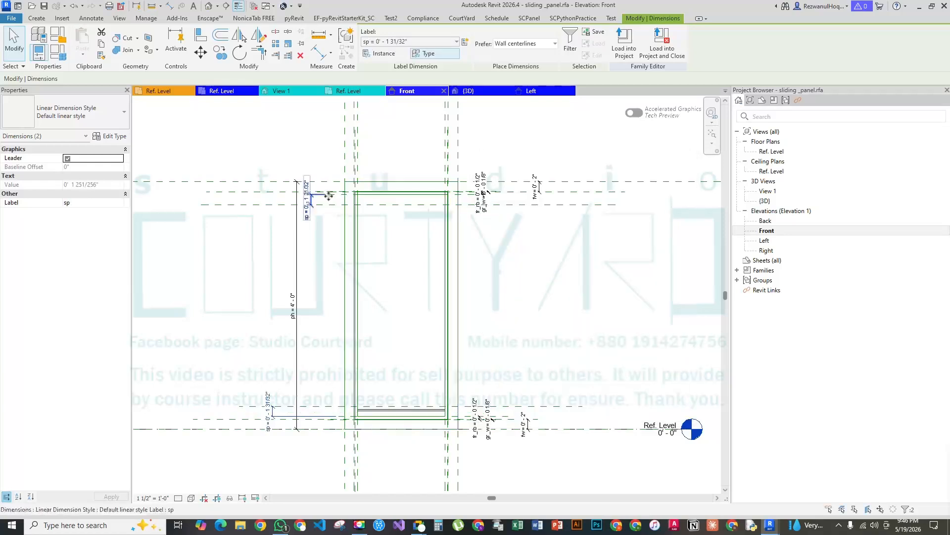
Set the sp offset dimension to 2"
scroll(302, 203, up, 3)
click(303, 205)
click(291, 199)
text(2)
key(Return)
click(350, 346)
Align the louver leaf's centre reference to the lower spacing reference plane and lock the alignment
scroll(346, 324, down, 4)
scroll(374, 440, up, 4)
scroll(337, 396, up, 3)
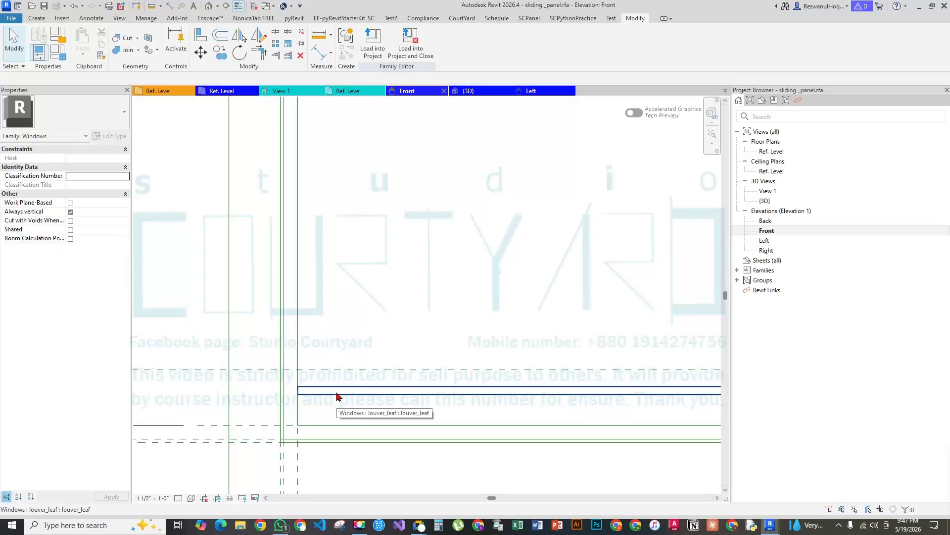
key(a)
key(l)
scroll(337, 395, up, 3)
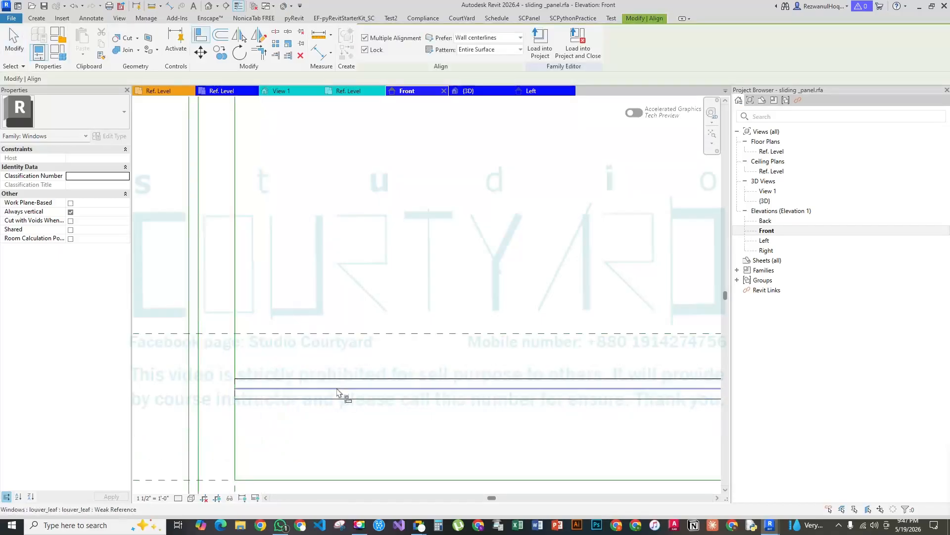
scroll(350, 345, down, 1)
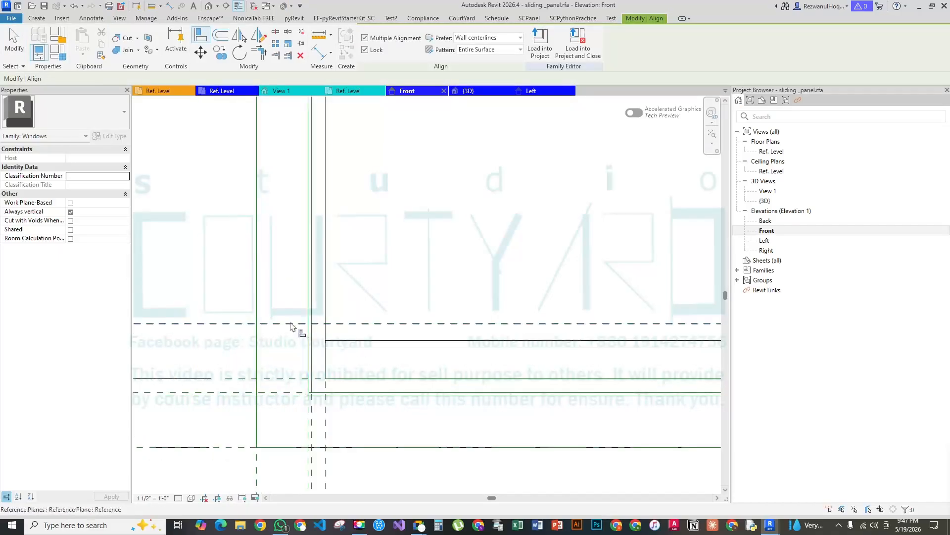
click(291, 325)
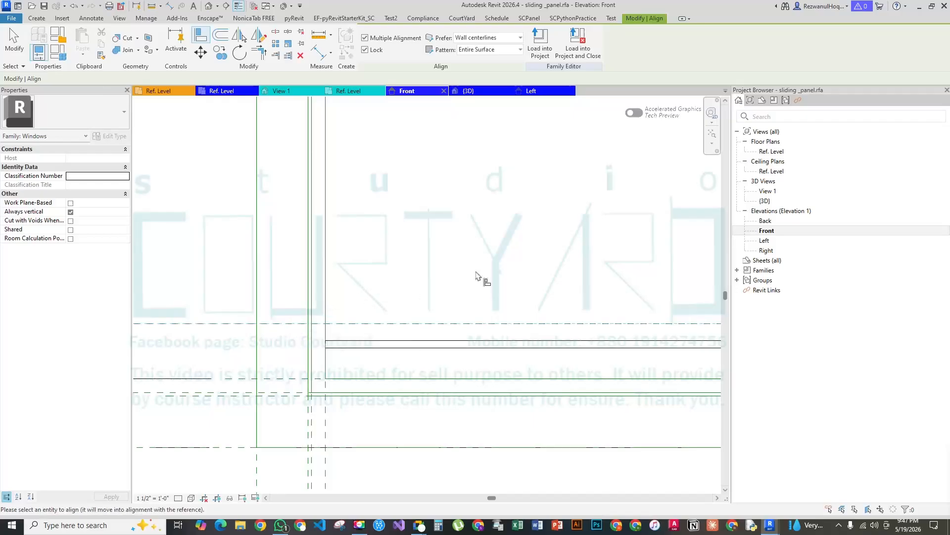
scroll(487, 342, up, 3)
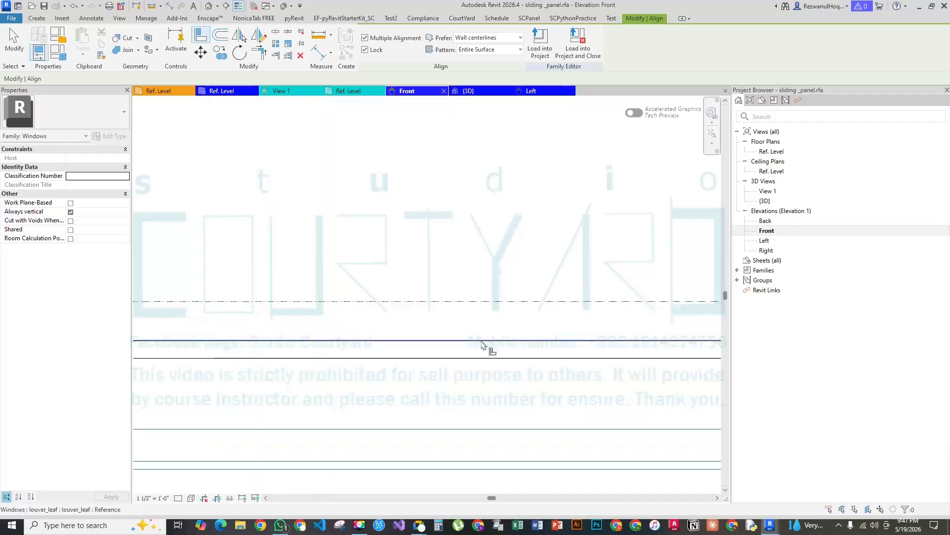
click(482, 349)
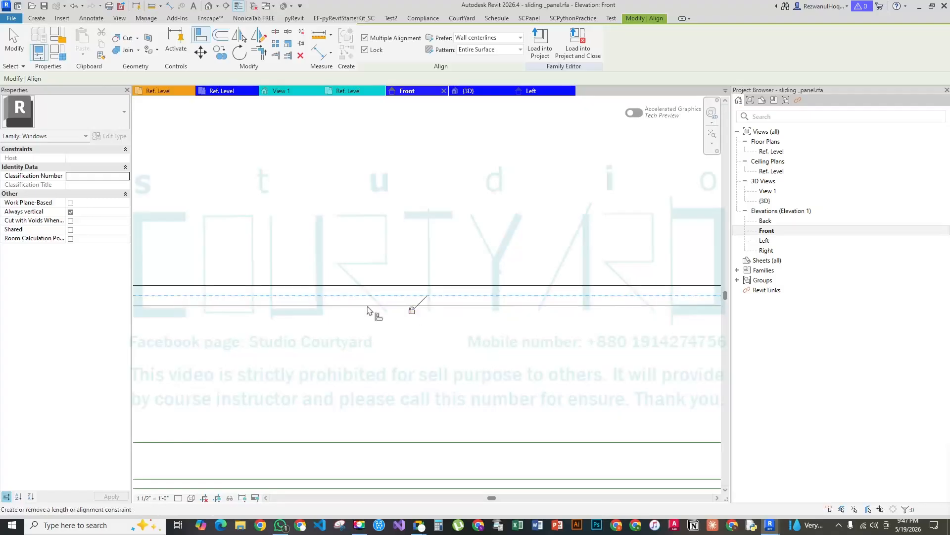
scroll(483, 349, down, 3)
key(Escape)
key(Escape)
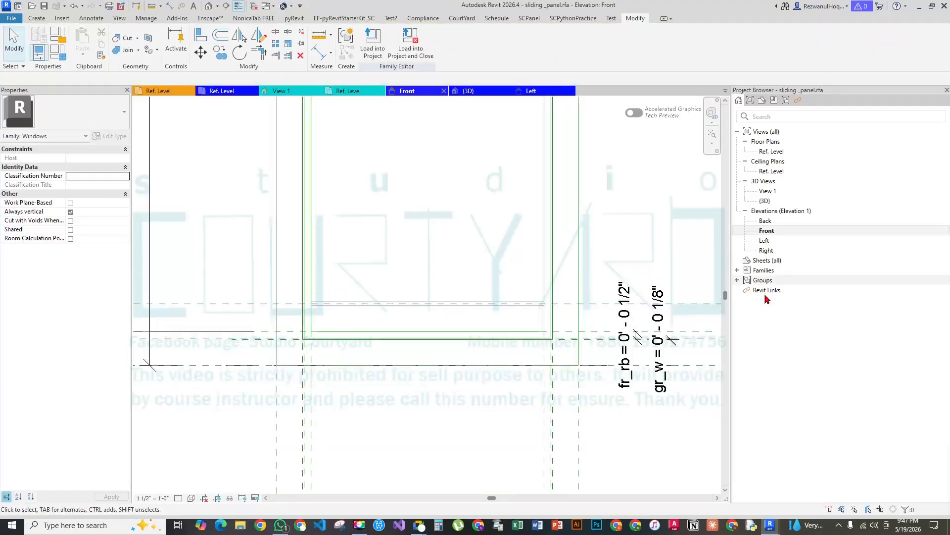
Create an unconstrained, grouped linear array of 2 from the louver leaf, moving to Last, with the last member near the panel's upper end
click(359, 311)
scroll(378, 401, down, 3)
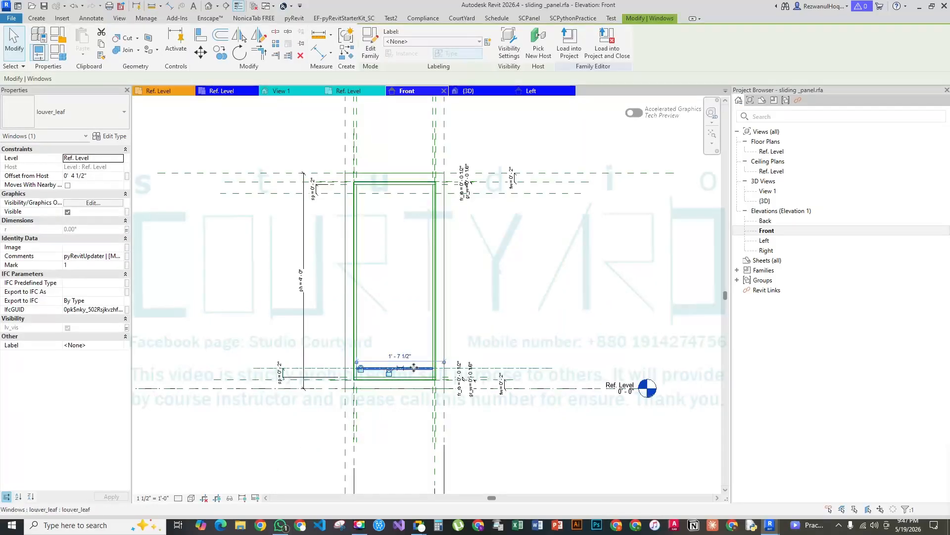
scroll(414, 367, up, 3)
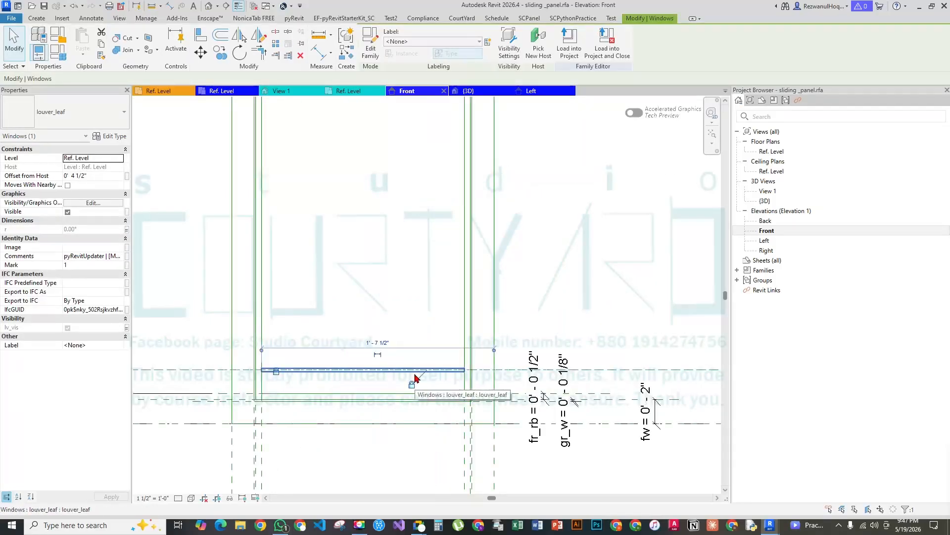
click(273, 46)
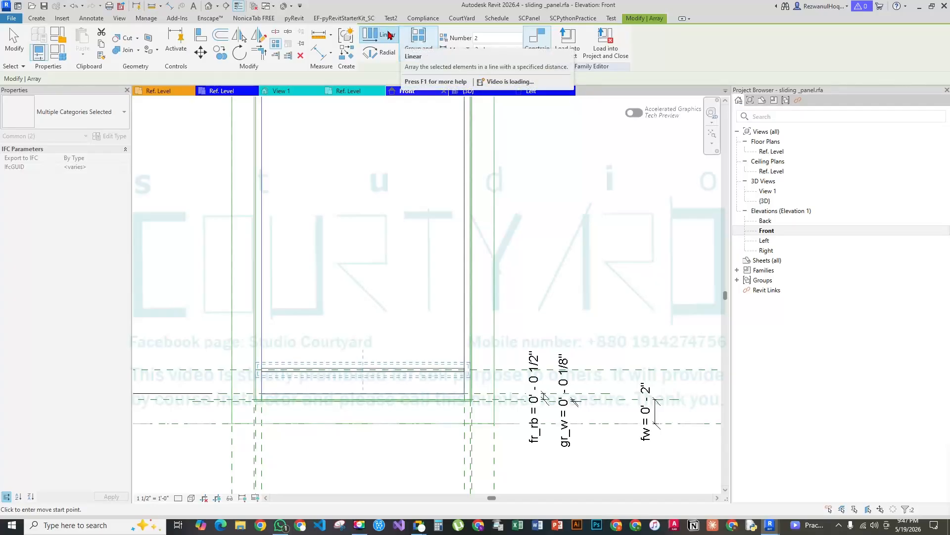
click(518, 50)
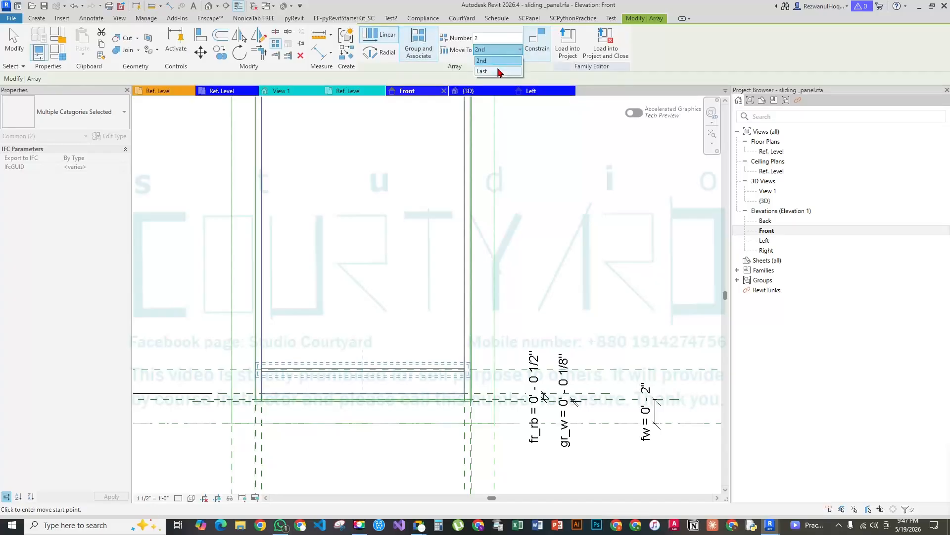
click(500, 72)
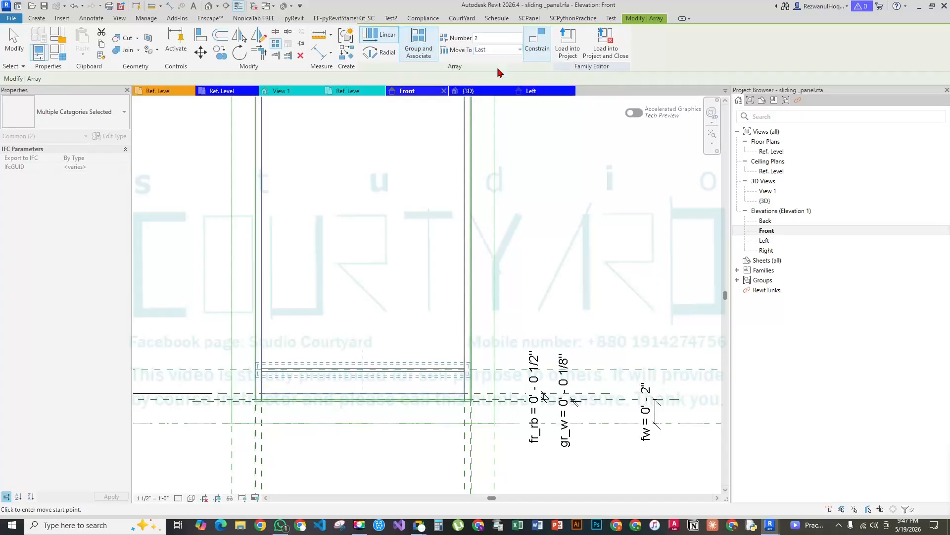
click(322, 371)
scroll(322, 371, down, 4)
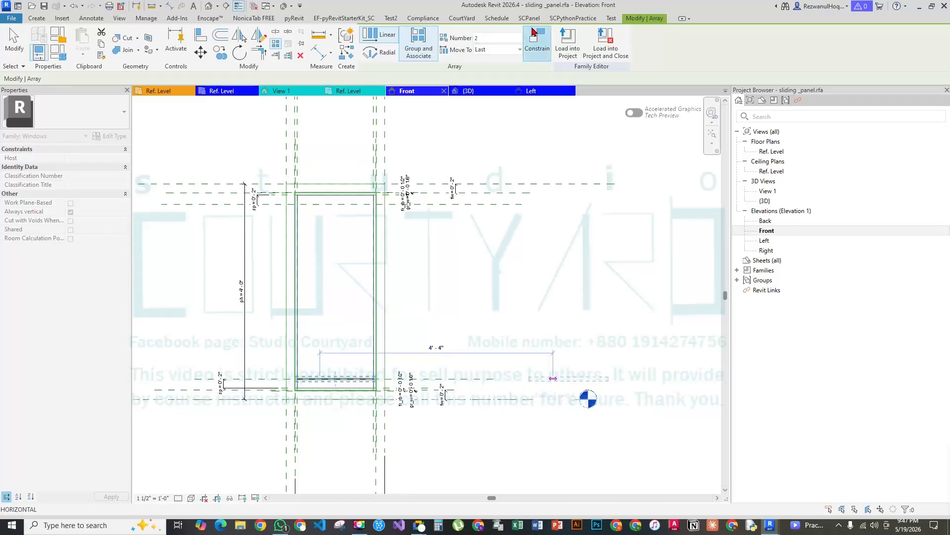
scroll(371, 232, up, 3)
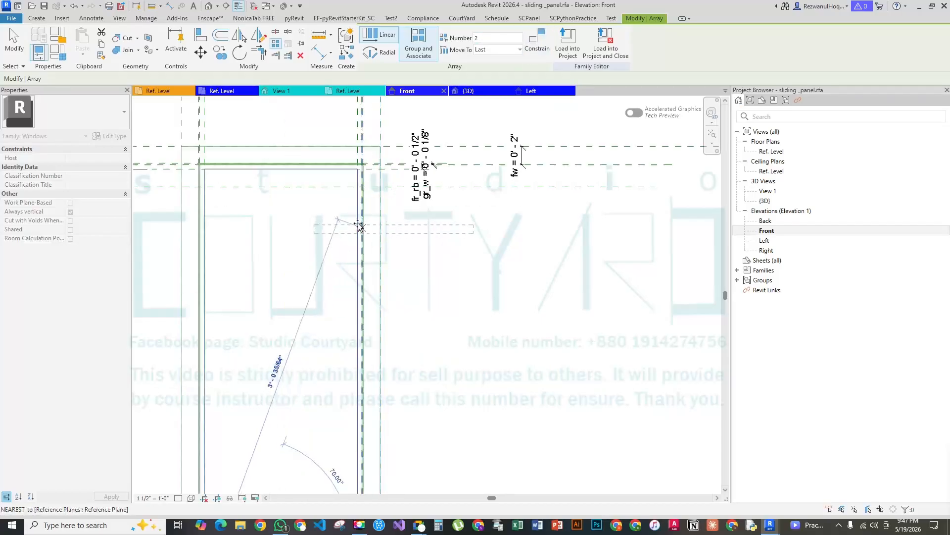
click(323, 216)
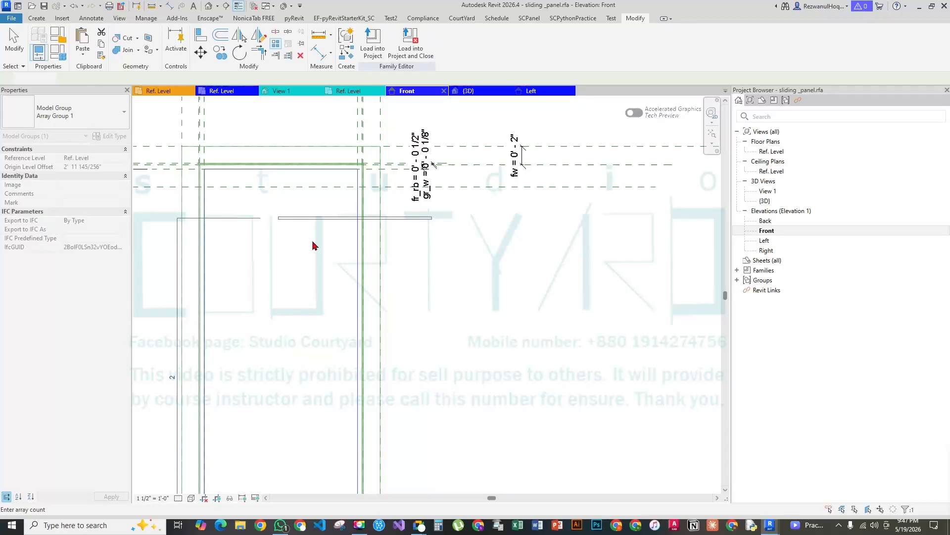
key(Escape)
Align and lock the upper louver's centre reference to the upper spacing reference plane
scroll(307, 189, up, 3)
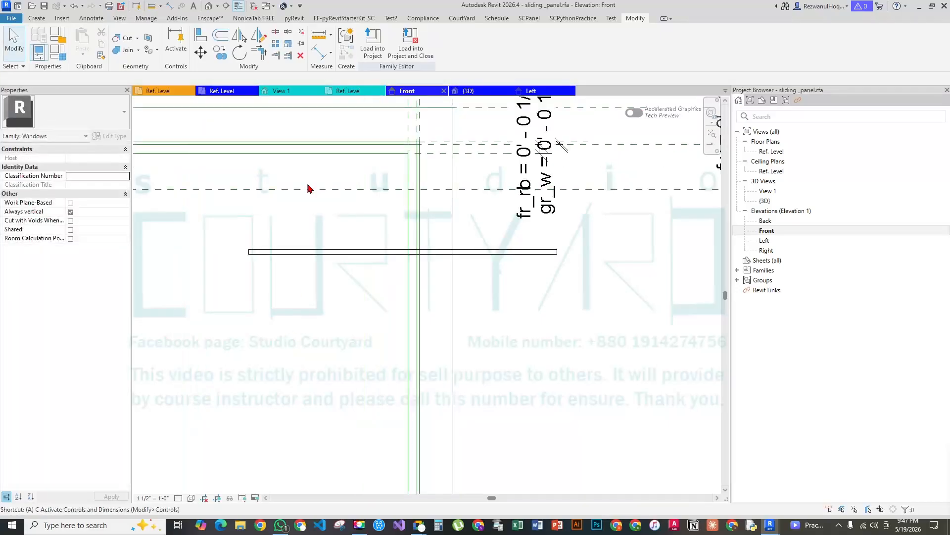
key(a)
key(l)
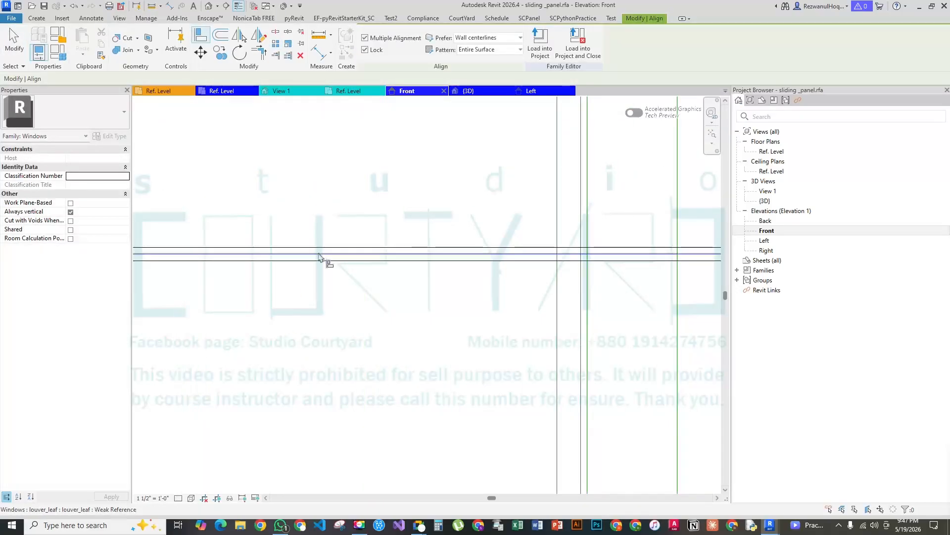
click(319, 253)
scroll(318, 253, down, 3)
scroll(297, 206, down, 2)
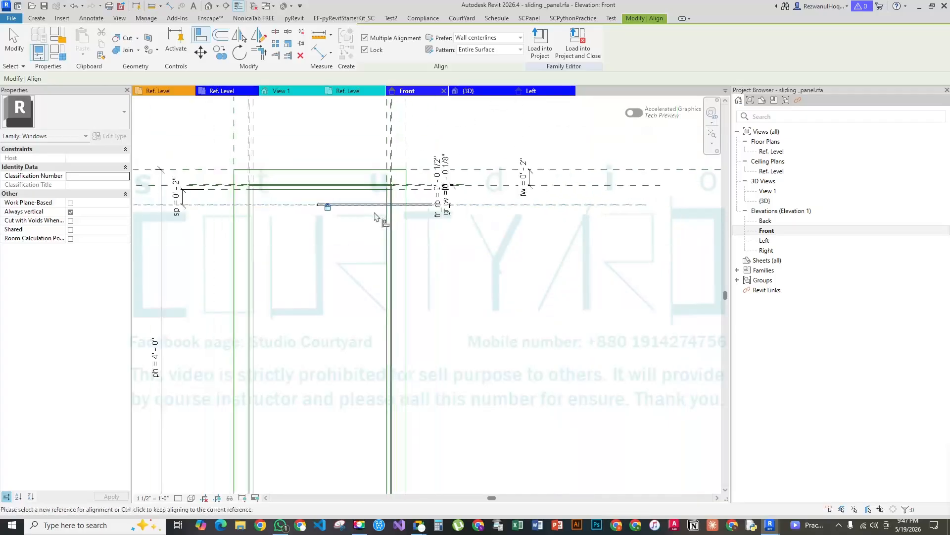
key(Escape)
scroll(319, 169, down, 2)
scroll(319, 168, up, 4)
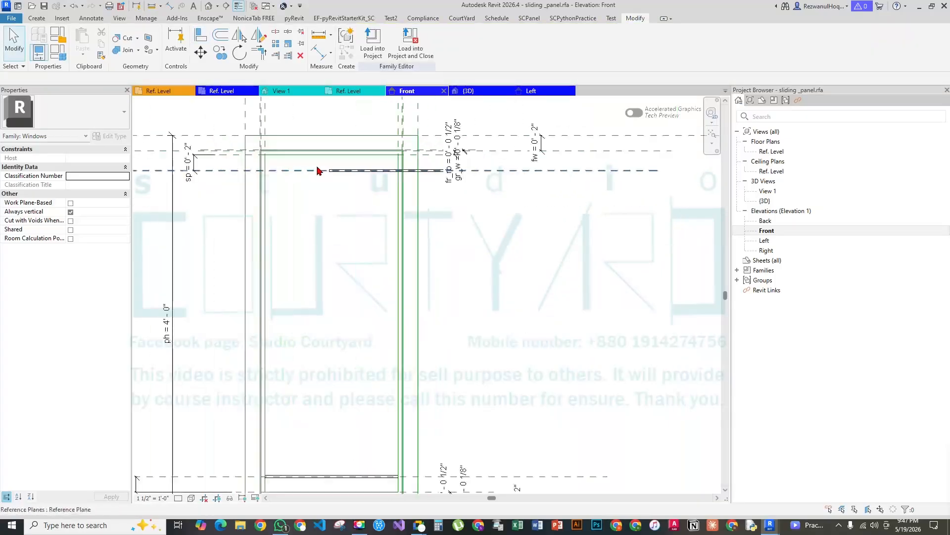
Align and lock the upper louver's left end to the reference plane at the frame's left inner edge
scroll(318, 171, down, 3)
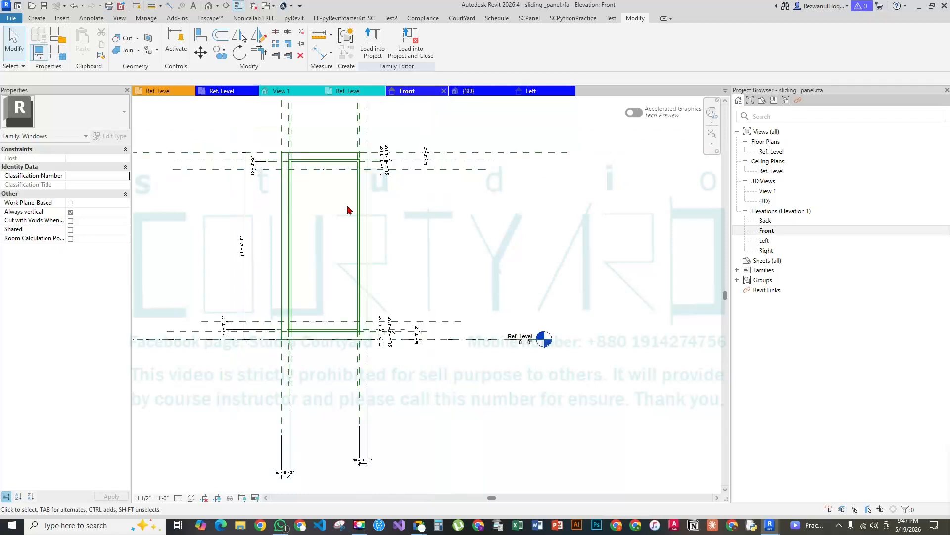
scroll(376, 251, down, 3)
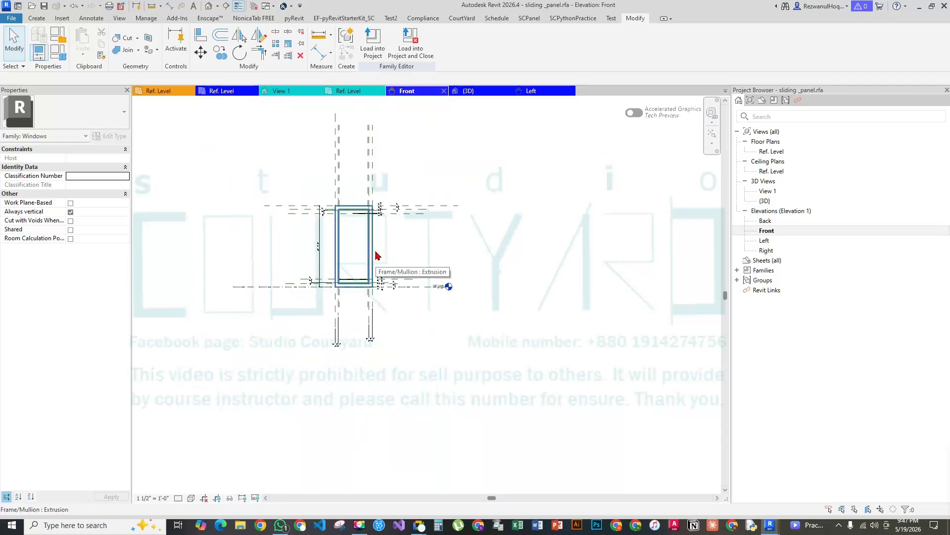
click(335, 120)
scroll(367, 223, up, 5)
key(Escape)
key(a)
key(l)
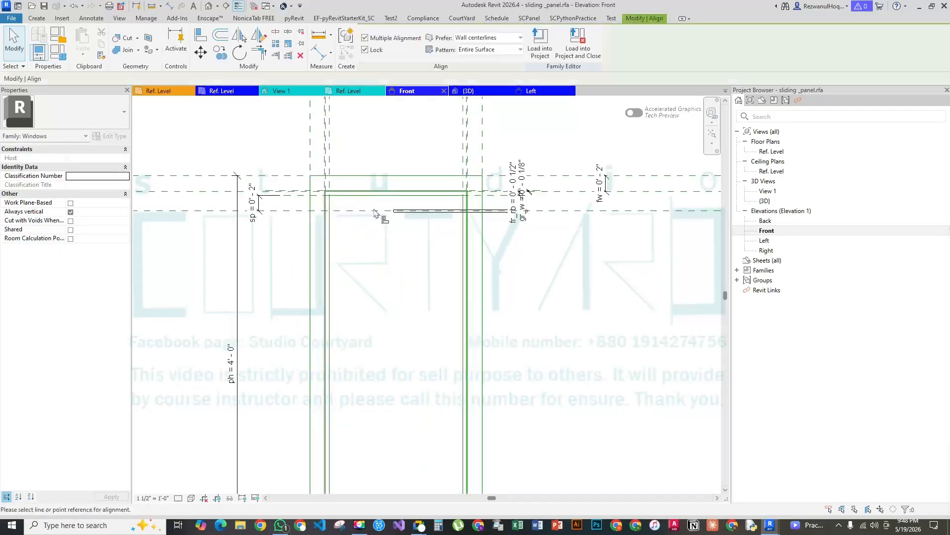
scroll(374, 213, up, 3)
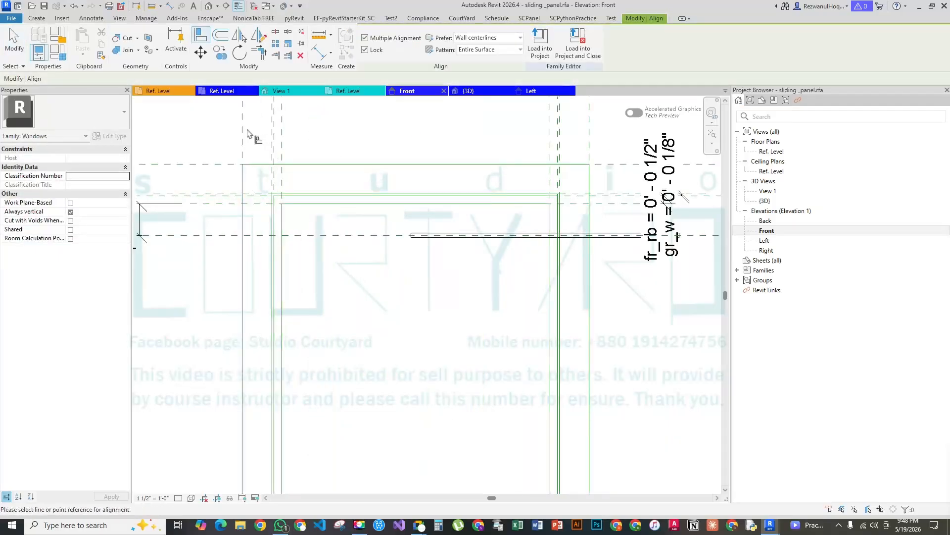
click(282, 140)
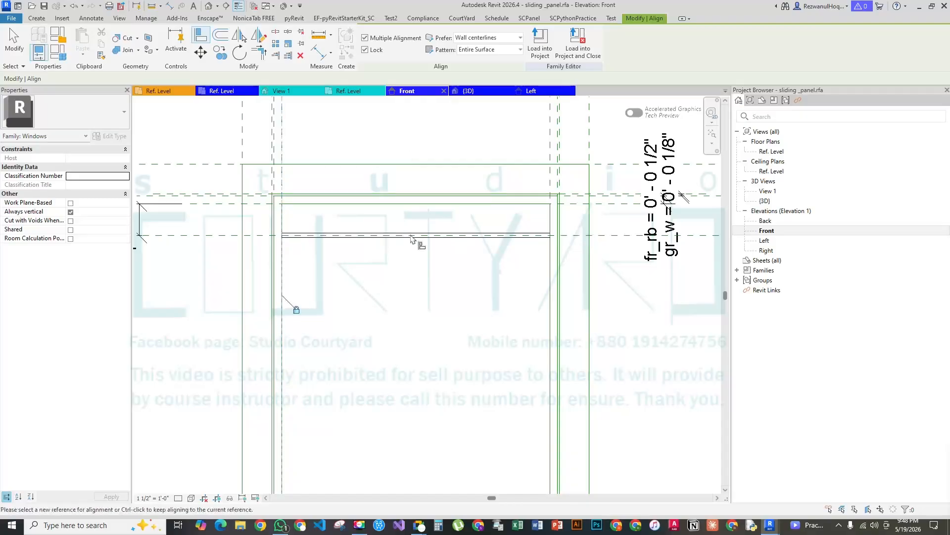
scroll(398, 228, down, 5)
key(Escape)
key(Escape)
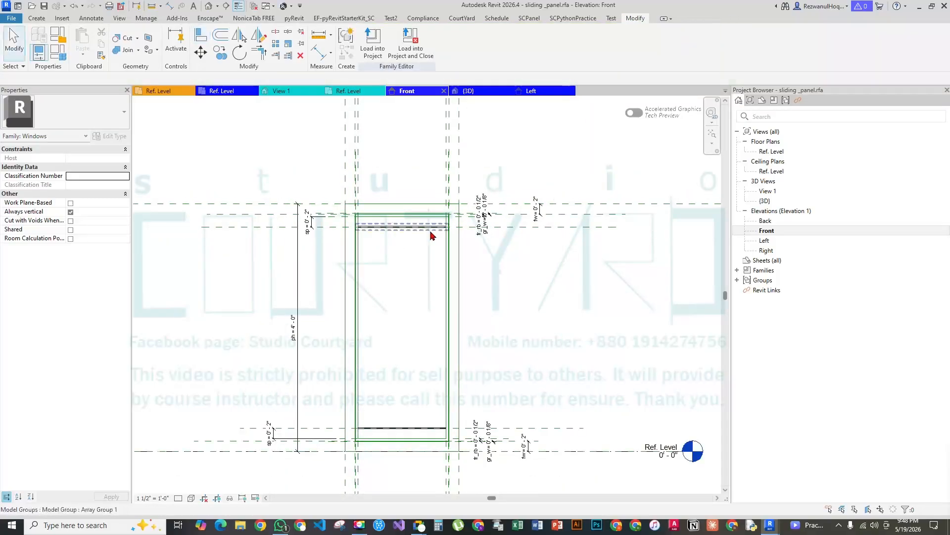
Label the louver array's count with a new instance-based family parameter named lv_num
click(431, 233)
scroll(340, 307, up, 5)
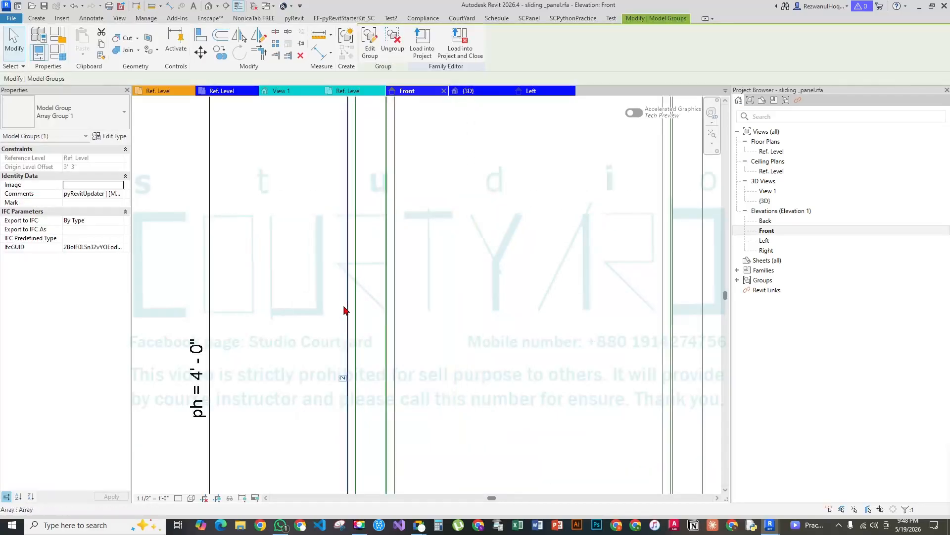
click(343, 307)
scroll(272, 267, down, 5)
click(465, 41)
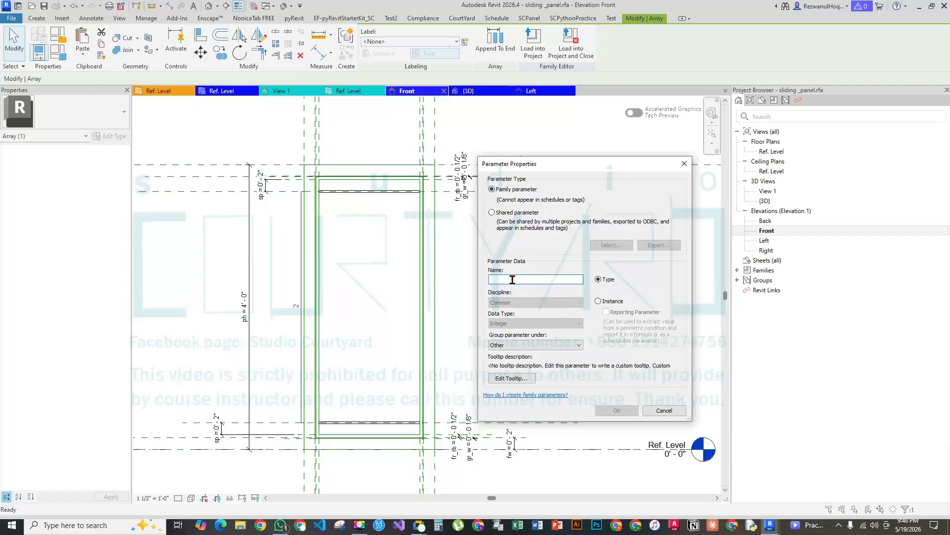
text(lv_num)
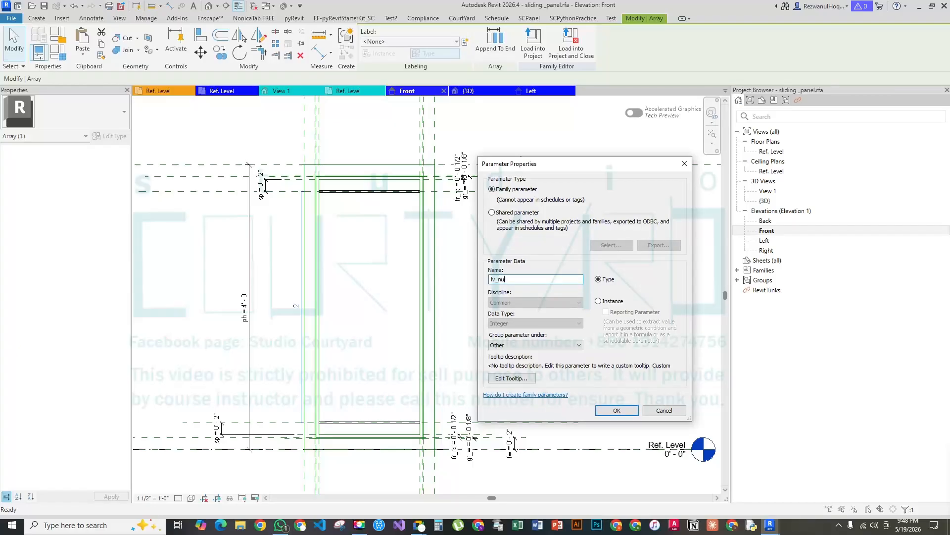
click(619, 301)
click(634, 413)
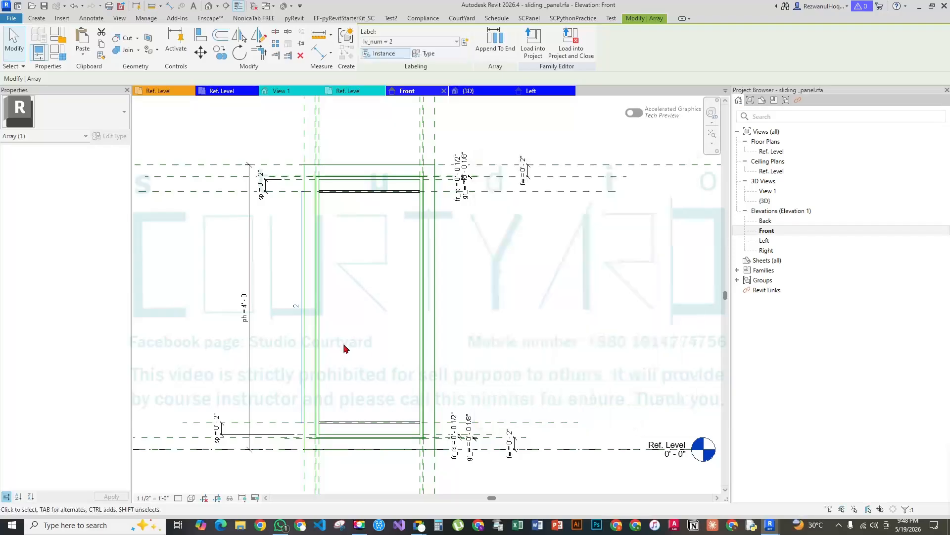
Open the family's type parameters, set lv_num to 10 and apply it to the louver array
click(63, 58)
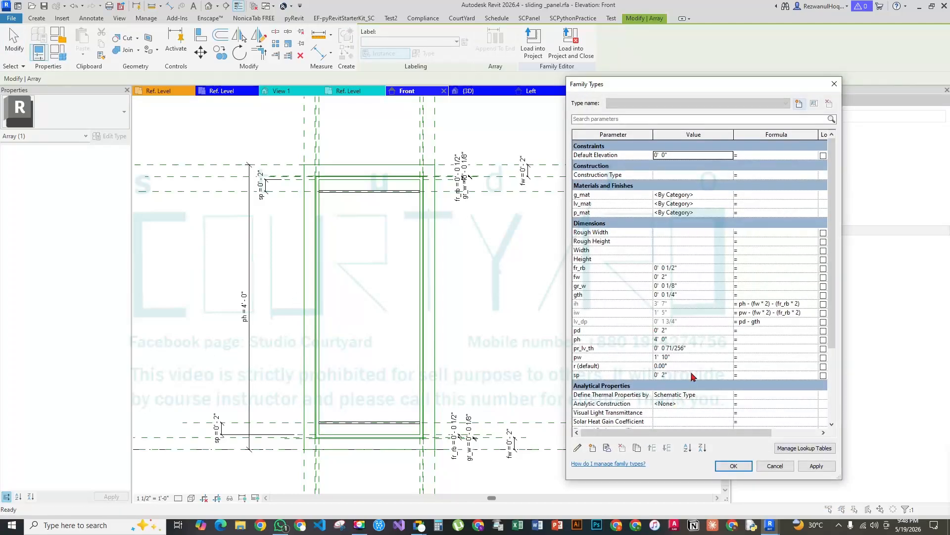
scroll(683, 365, down, 5)
click(680, 390)
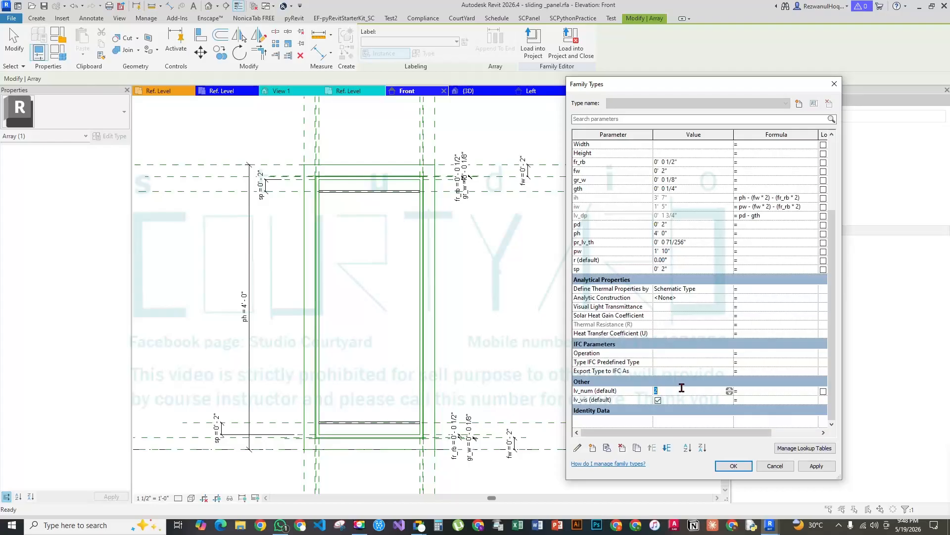
text(10)
key(Tab)
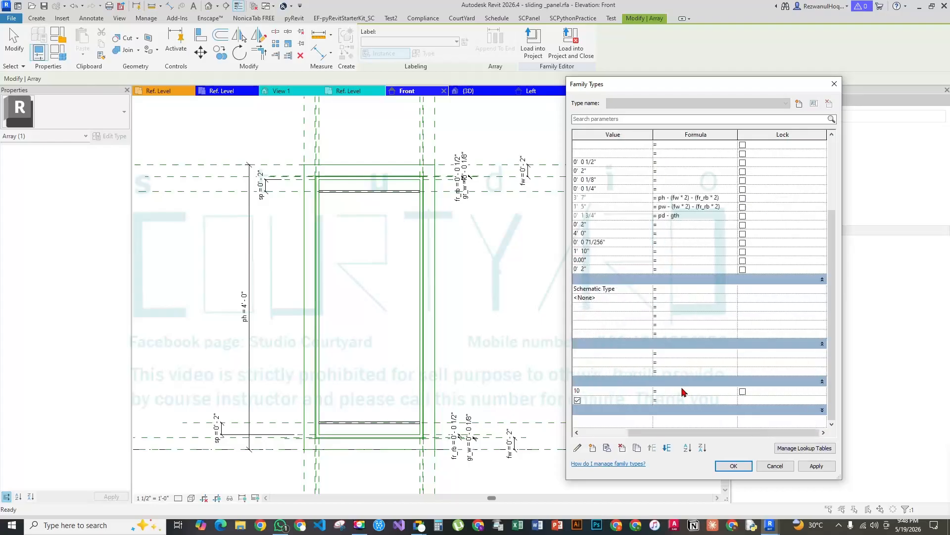
click(814, 466)
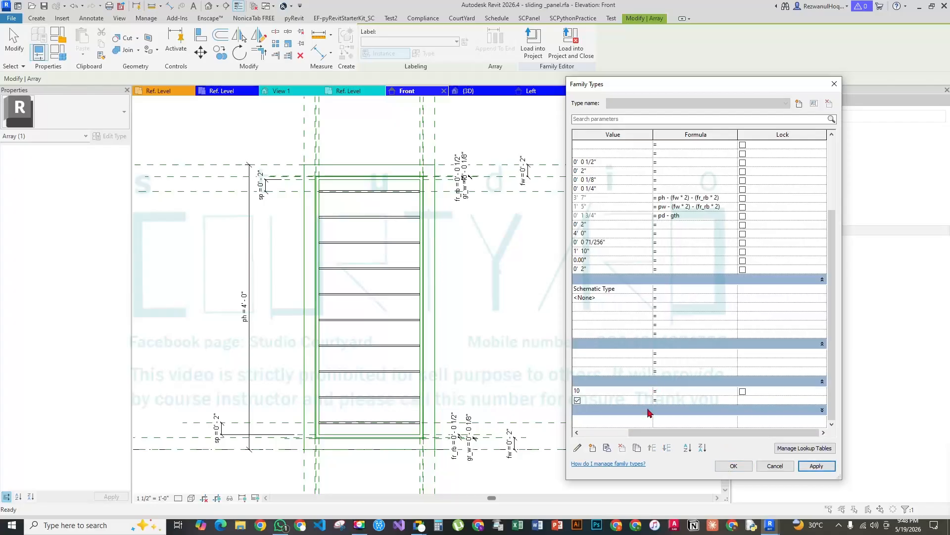
Set lv_num to 20, apply it and close the family's type parameters
click(587, 391)
text(20)
click(815, 468)
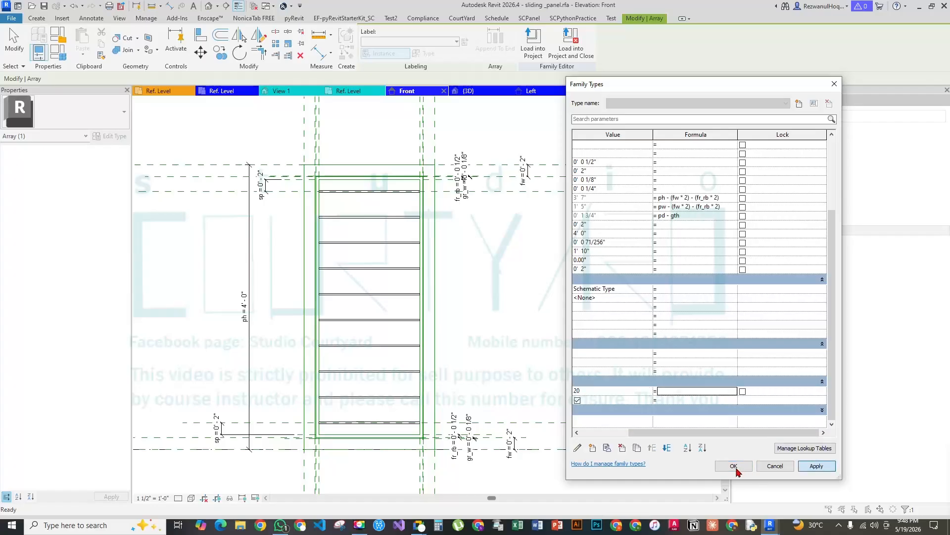
click(734, 466)
Set the lower sp spacing dimension to 1 inch so the louver array sits closer to the frame
scroll(504, 278, down, 2)
scroll(365, 364, up, 5)
scroll(365, 364, up, 2)
click(366, 356)
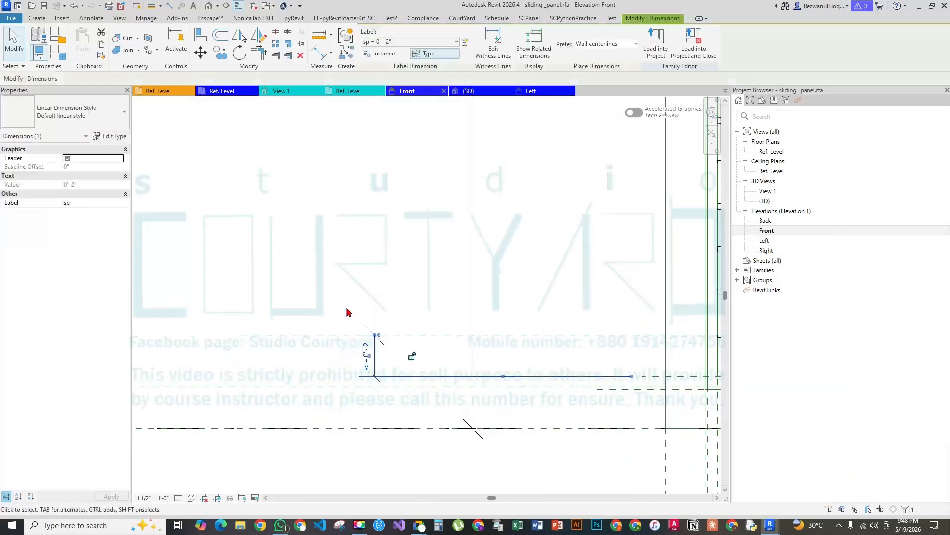
click(365, 348)
text(2)
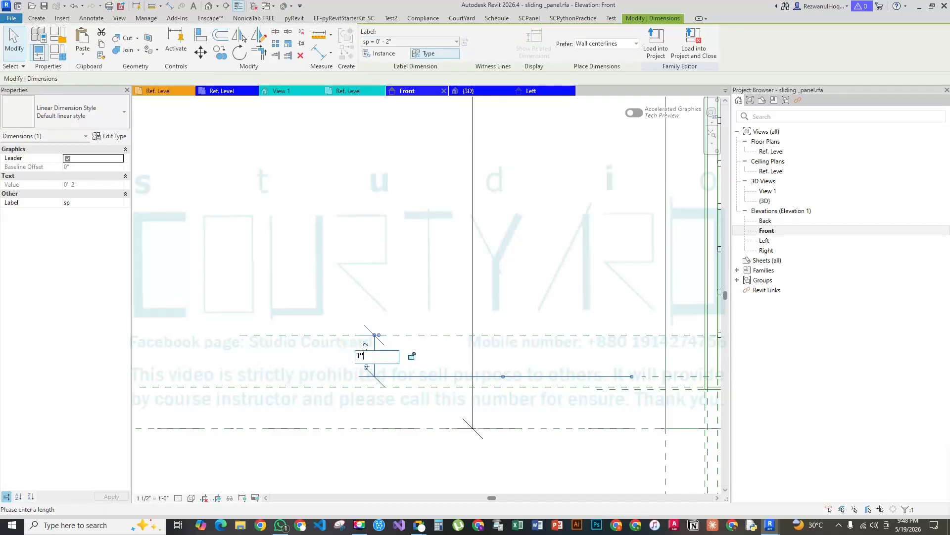
key(Return)
scroll(350, 295, down, 5)
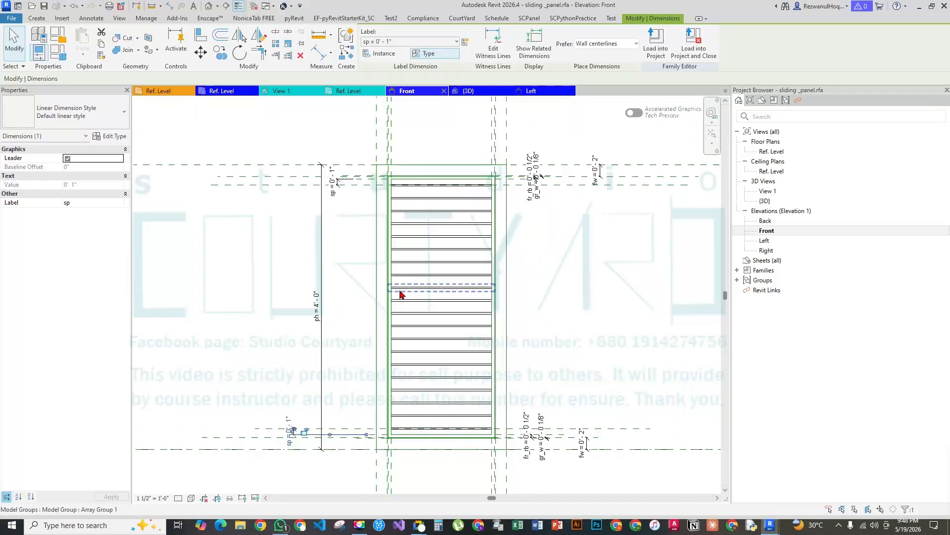
click(556, 283)
scroll(424, 246, up, 2)
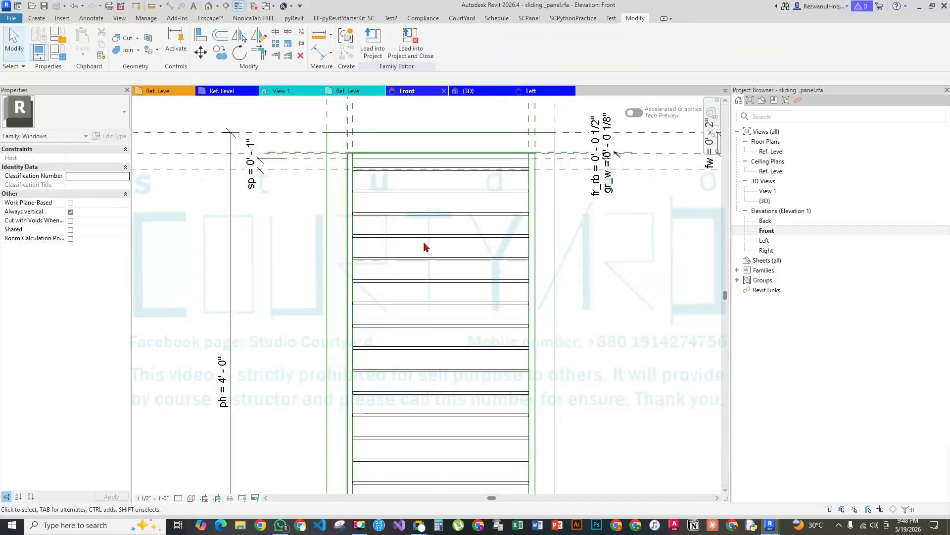
scroll(425, 246, down, 2)
Open one louver's array group for editing, select the nested louver leaf to inspect it, and finish the group edit
click(432, 232)
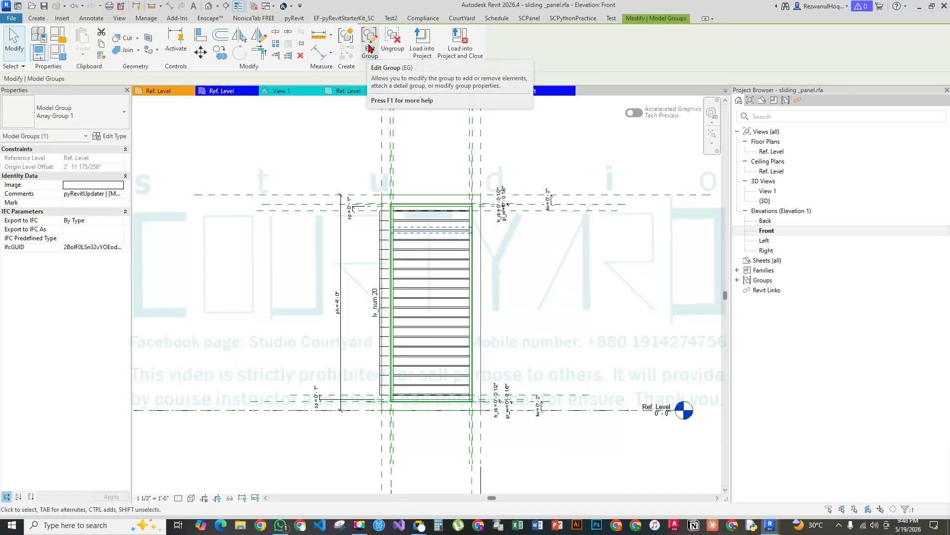
key(Escape)
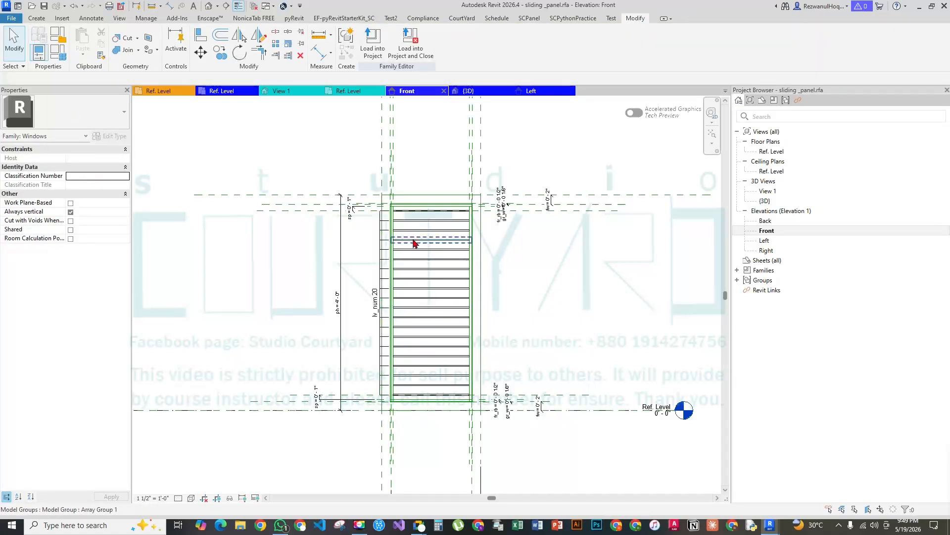
click(415, 243)
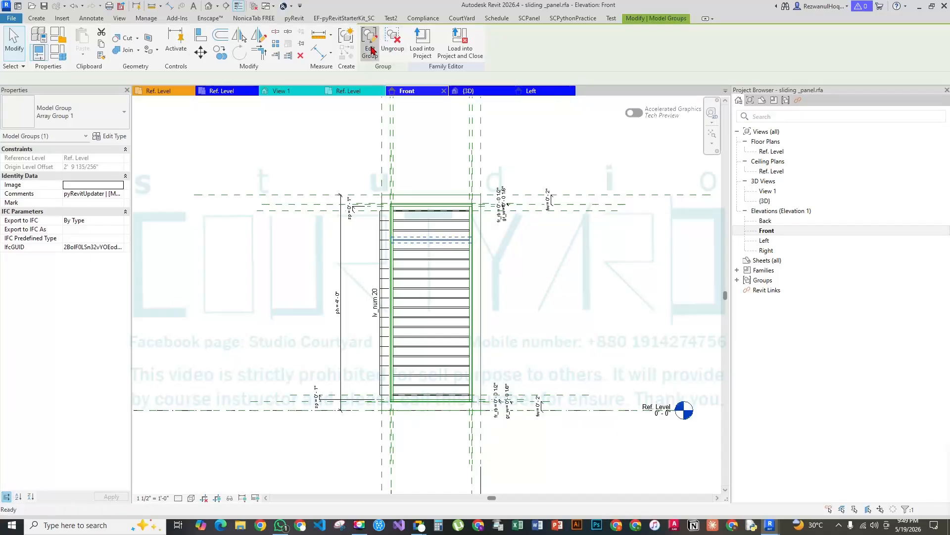
click(371, 50)
click(416, 240)
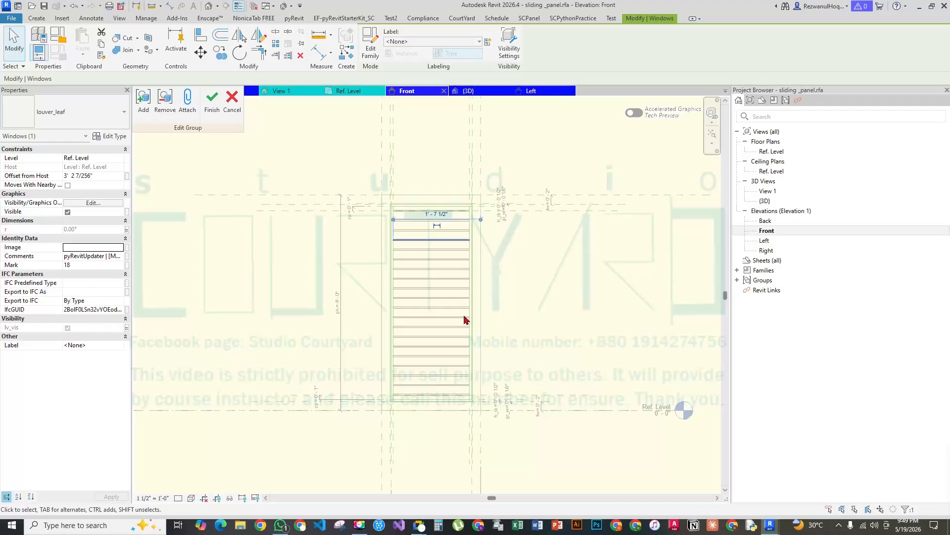
click(212, 102)
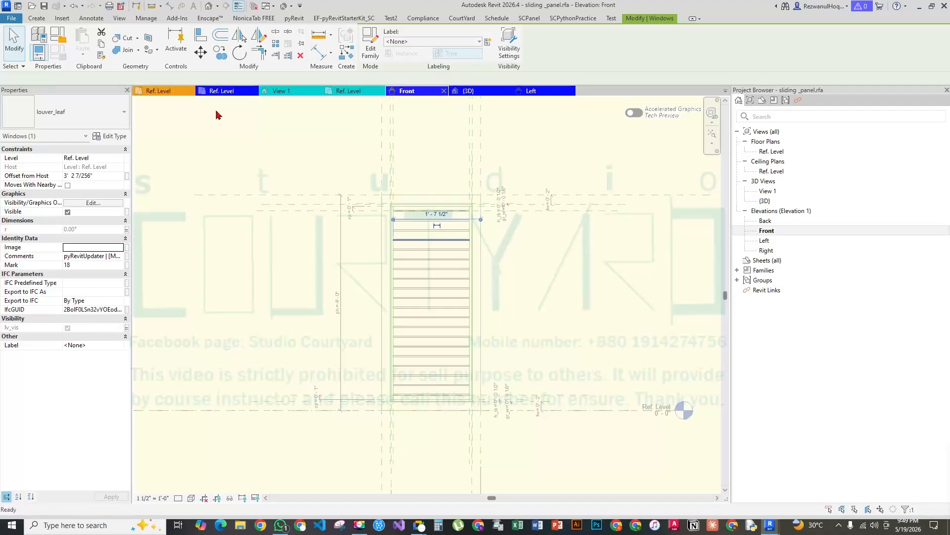
click(322, 302)
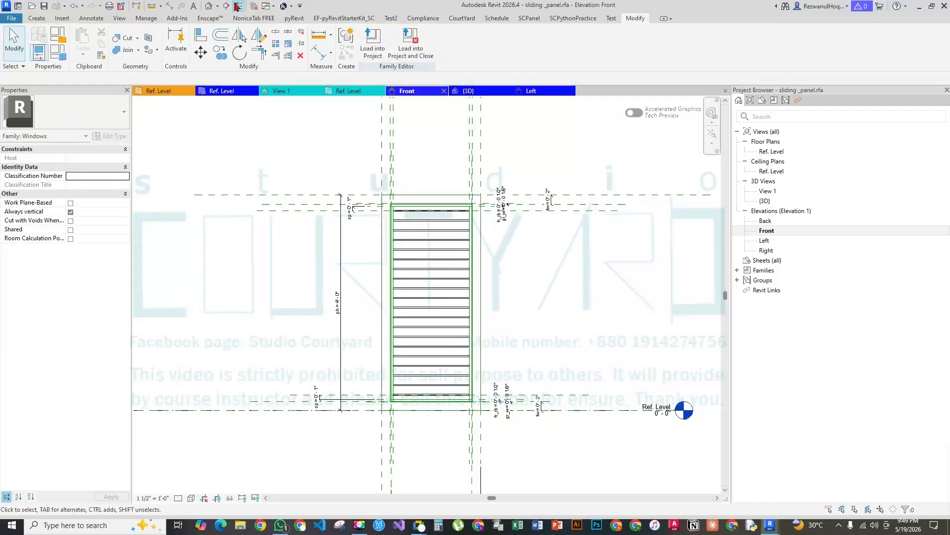
Examine the louvered sliding panel in the 3D view
click(210, 8)
shift+middle_drag(441, 213, 514, 332)
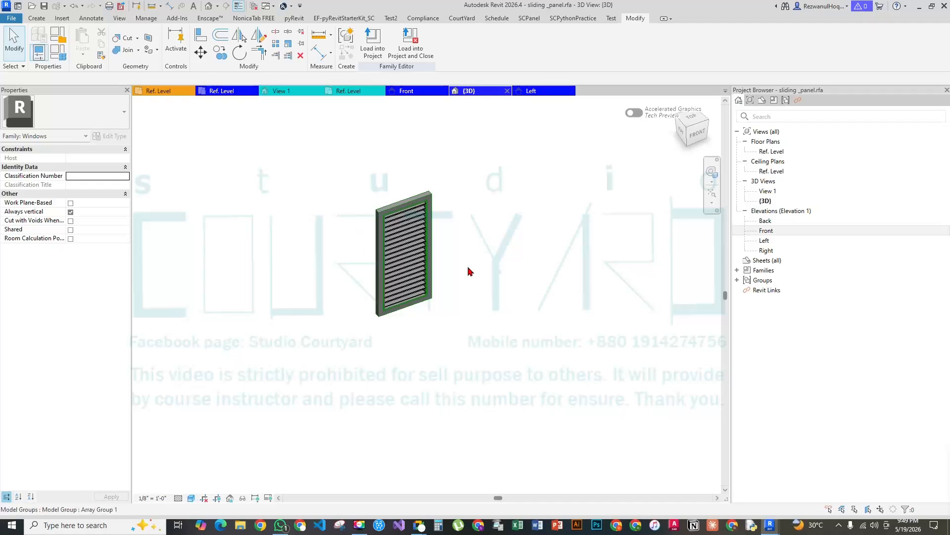
scroll(491, 263, up, 5)
scroll(493, 263, down, 2)
scroll(493, 264, down, 2)
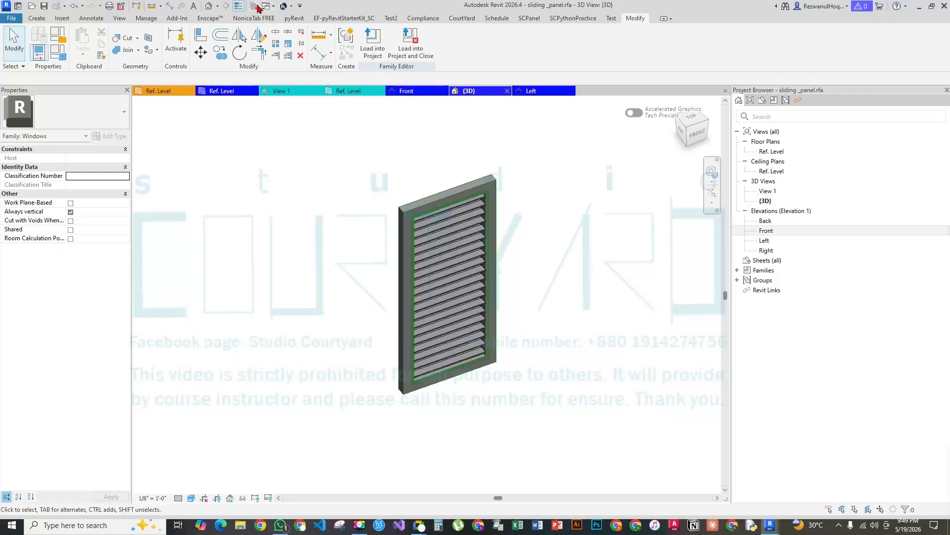
Close the inactive views, and close the louver_leaf family while saving its changes
click(256, 6)
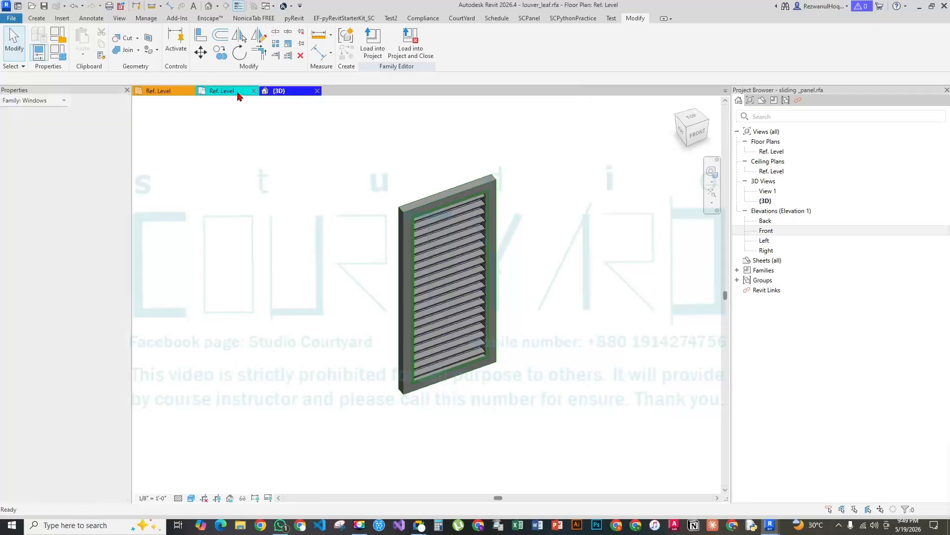
click(226, 91)
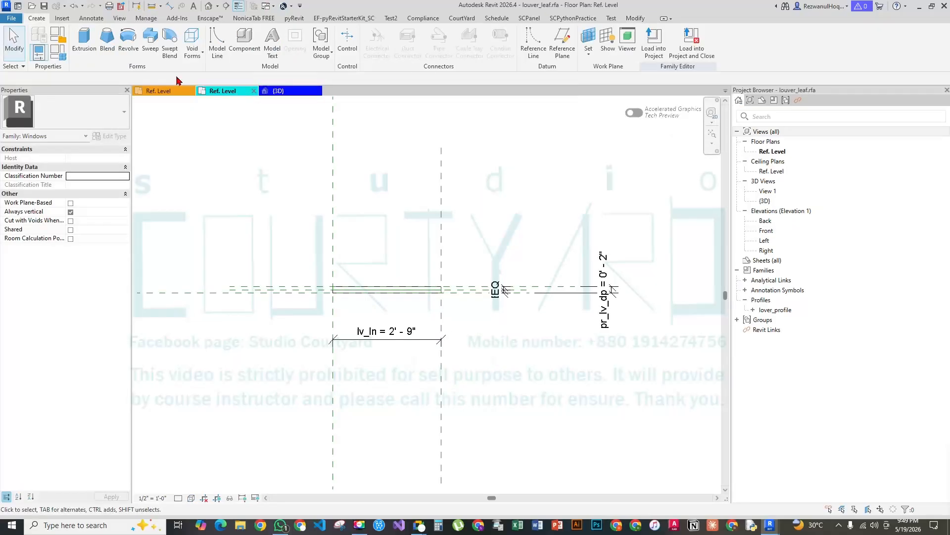
click(253, 90)
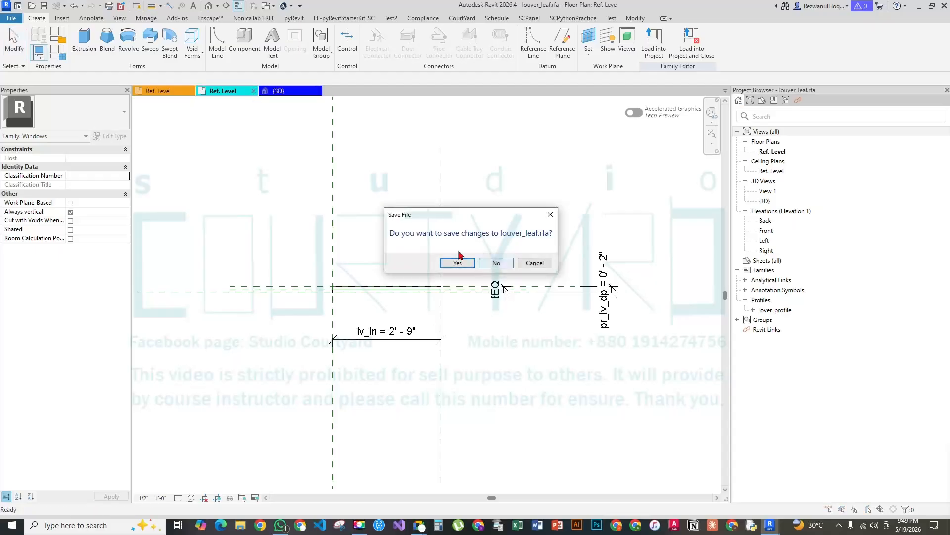
click(458, 263)
click(460, 267)
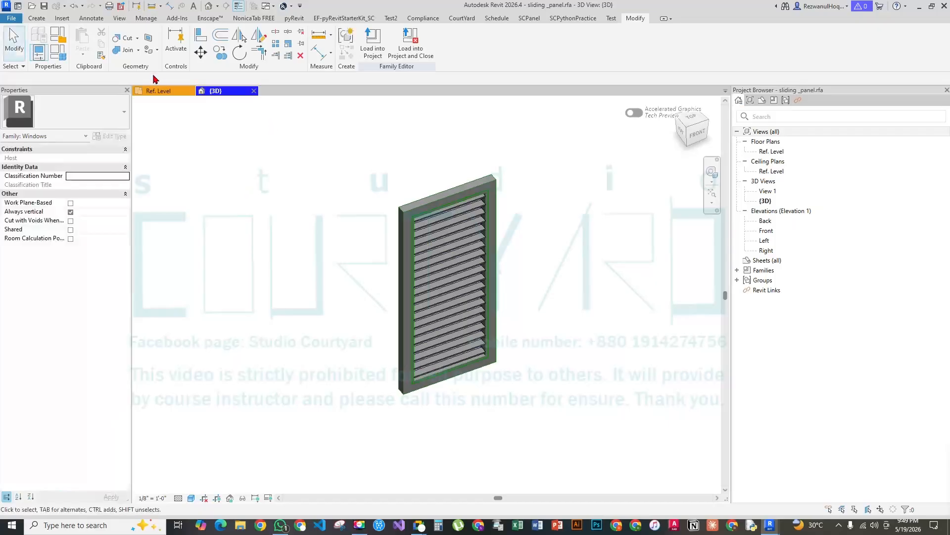
Load the updated sliding panel family into the sliding_window family, overwriting the existing version
click(161, 90)
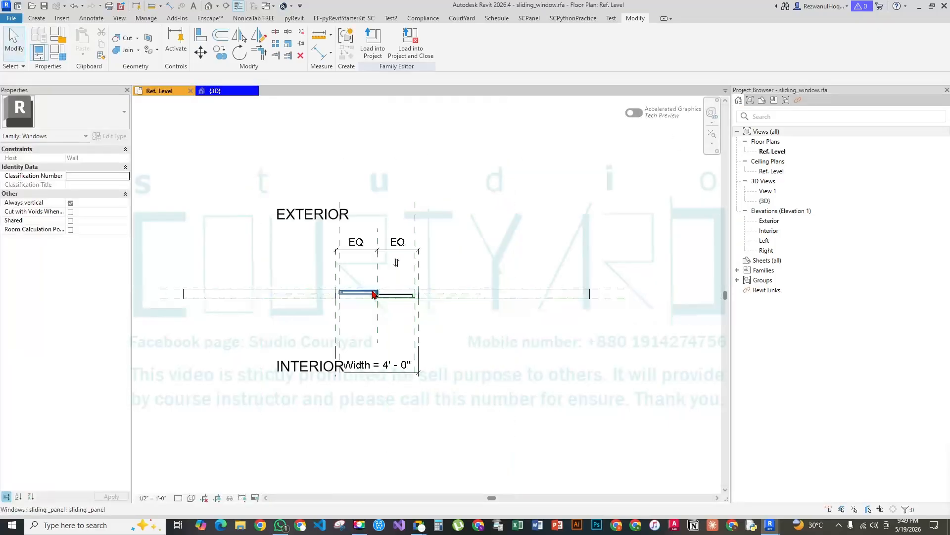
click(216, 90)
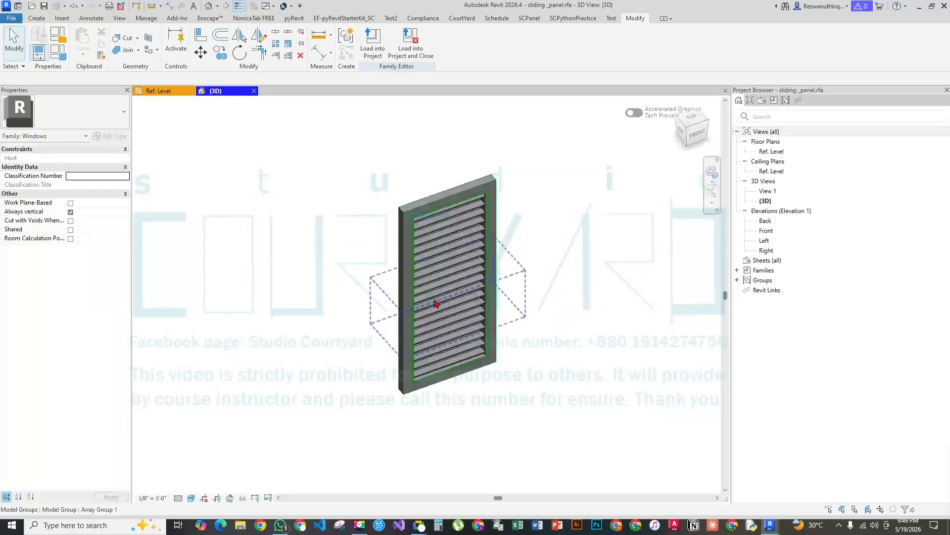
scroll(523, 241, up, 4)
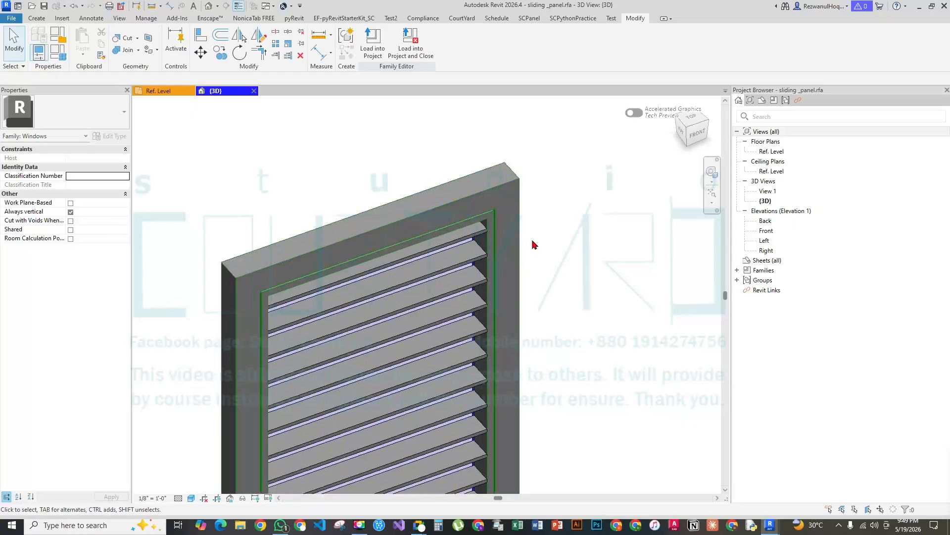
scroll(533, 245, down, 4)
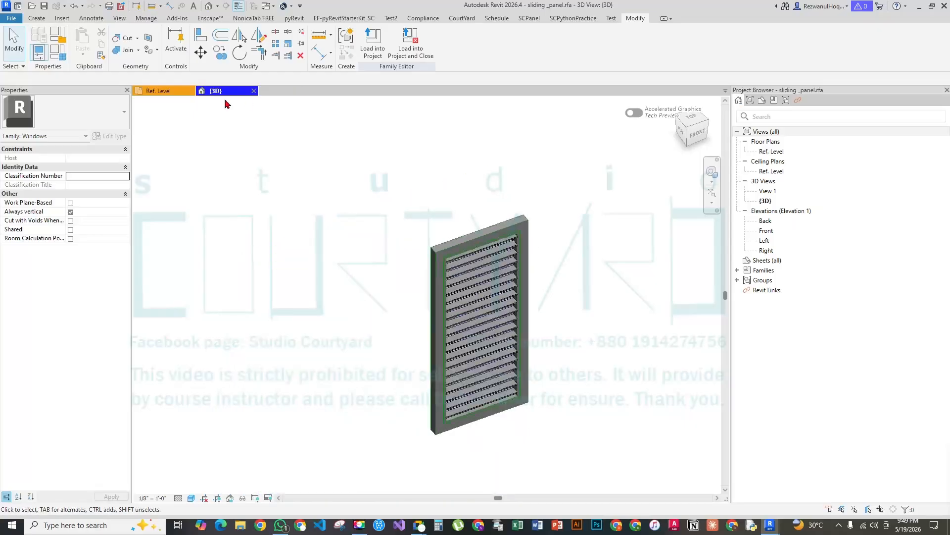
click(379, 48)
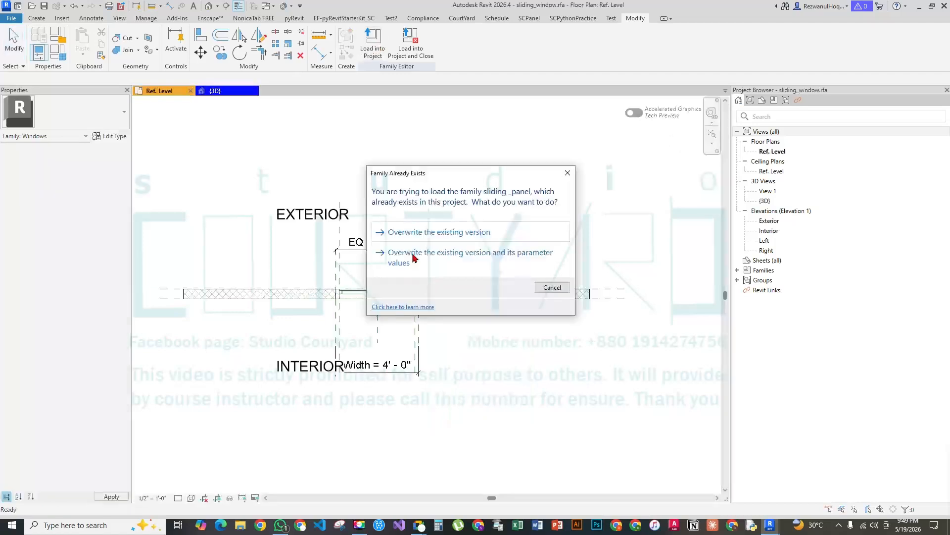
click(238, 227)
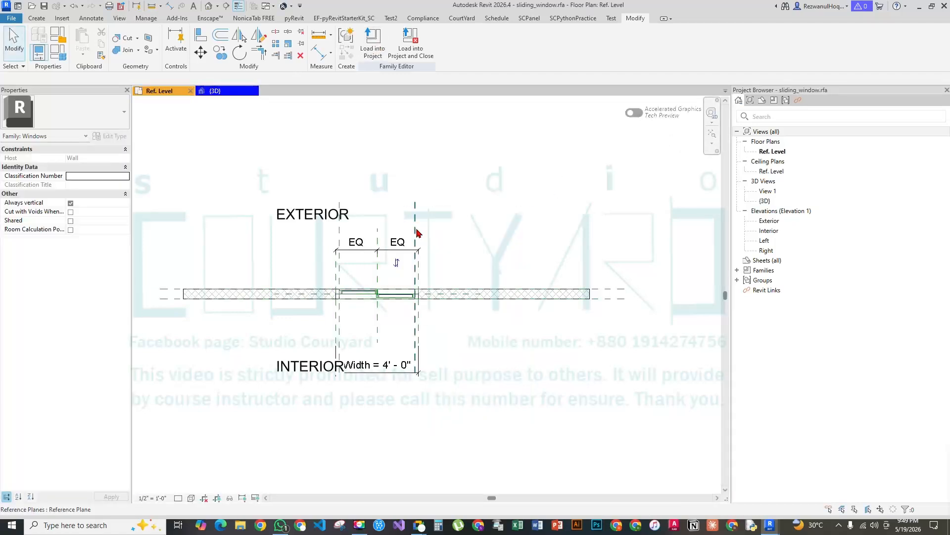
Open the sliding window's 3D view and examine both louvered panels from several sides
click(208, 6)
scroll(450, 350, up, 5)
scroll(555, 337, down, 6)
shift+middle_drag(556, 337, 647, 121)
scroll(557, 334, up, 4)
shift+middle_drag(499, 355, 444, 297)
scroll(439, 329, down, 4)
scroll(380, 365, up, 4)
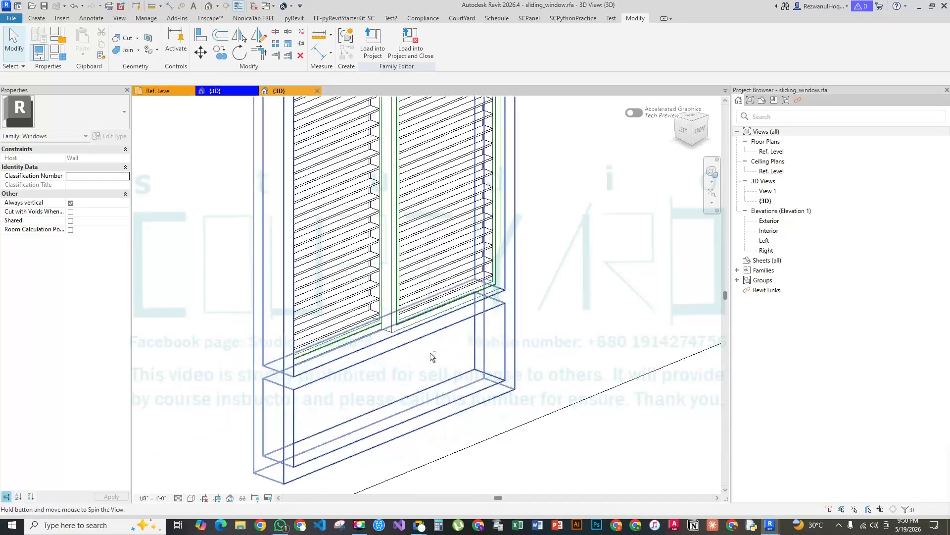
scroll(432, 357, down, 4)
shift+middle_drag(458, 342, 318, 381)
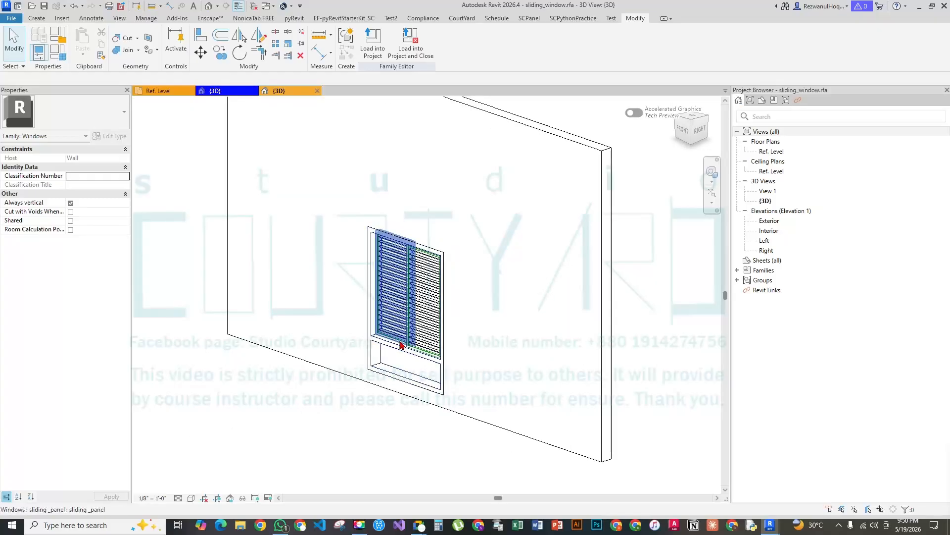
middle_drag(231, 266, 298, 310)
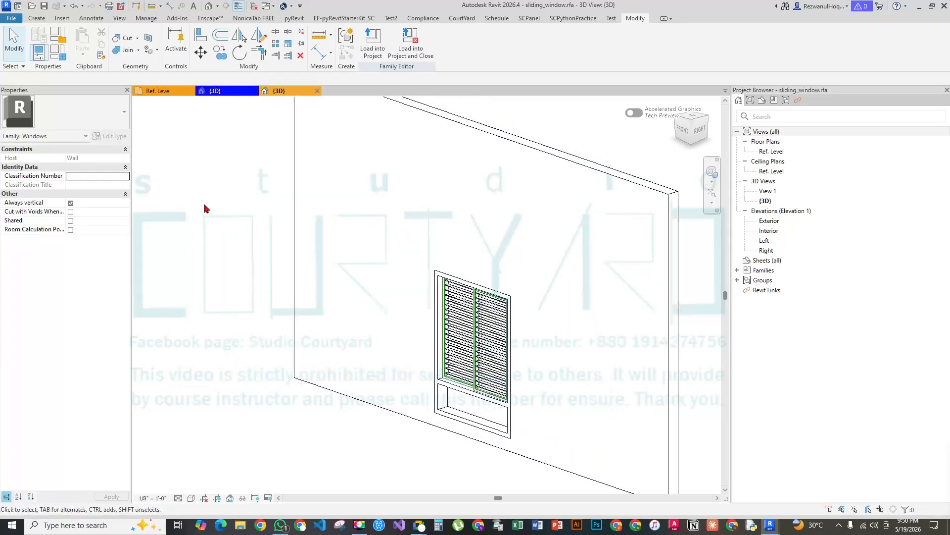
Review the sliding window's family type parameters and close them without changes
click(58, 52)
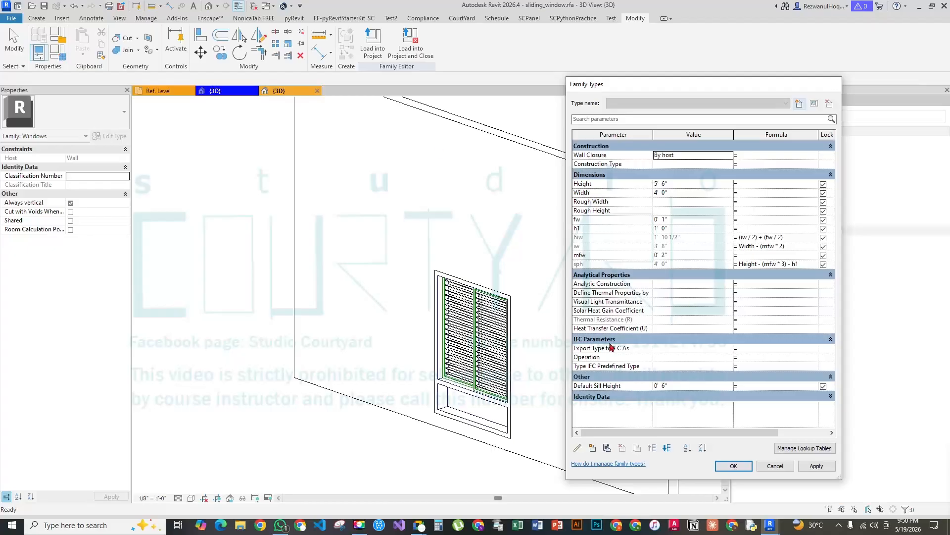
key(Escape)
scroll(497, 439, up, 4)
scroll(297, 357, down, 3)
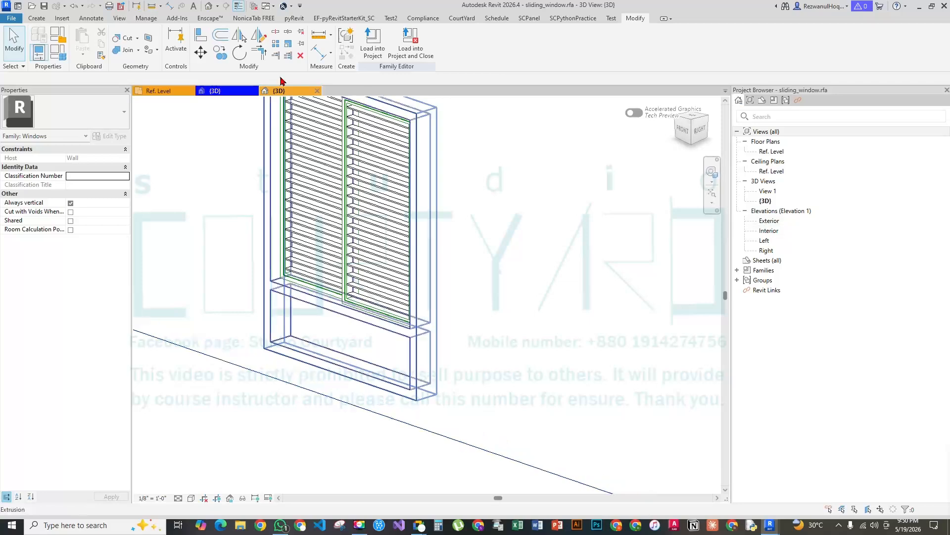
Close the sliding panel's open 3D view and reopen the panel family for editing from its instance in the window
click(237, 91)
click(254, 91)
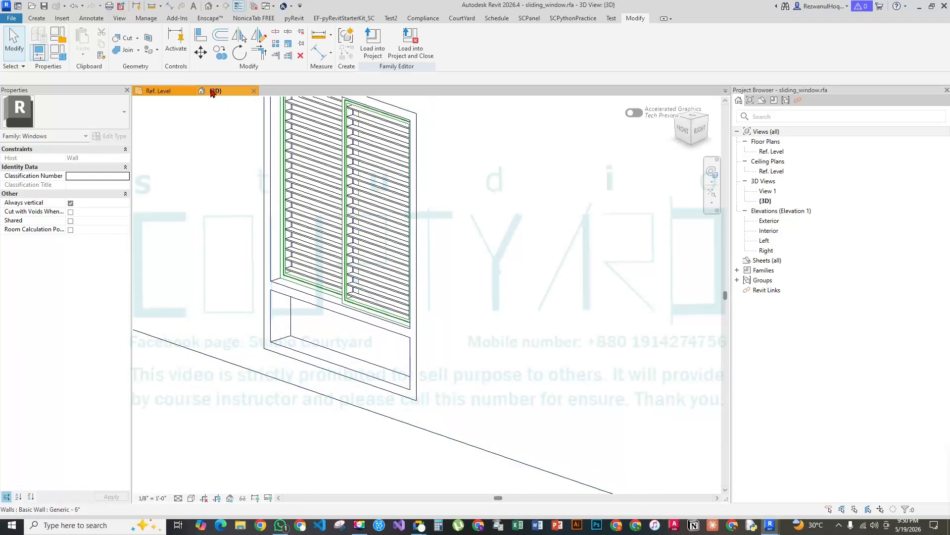
click(318, 159)
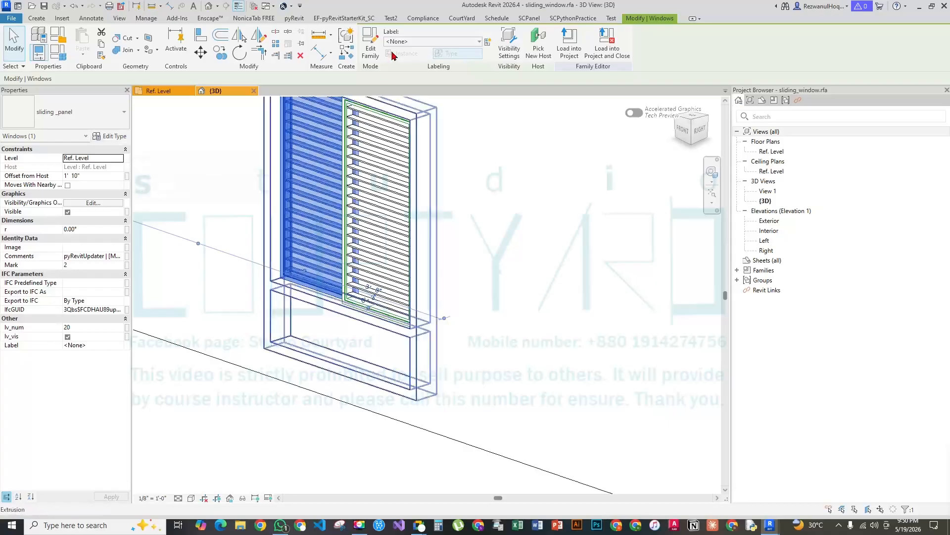
click(372, 51)
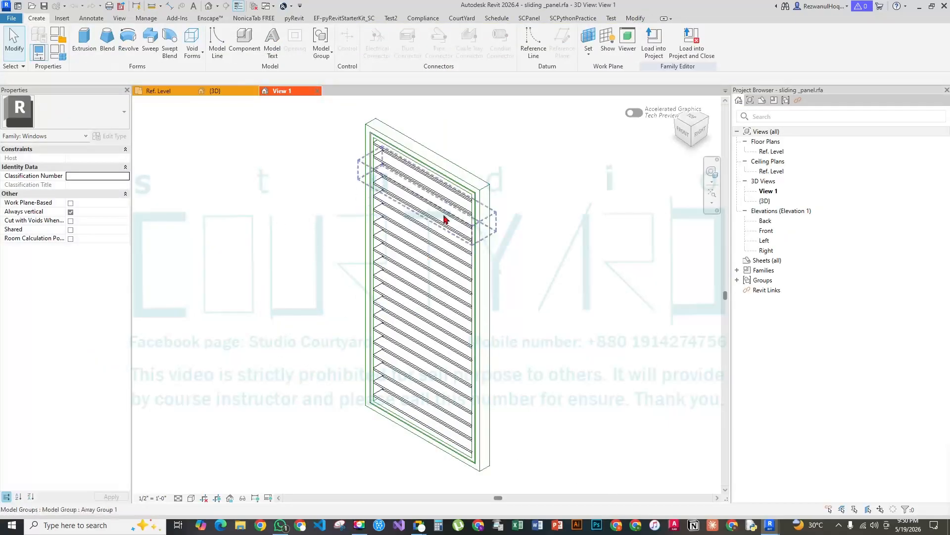
Select an individual louver near the top of the panel's array and review its type properties
scroll(474, 197, up, 5)
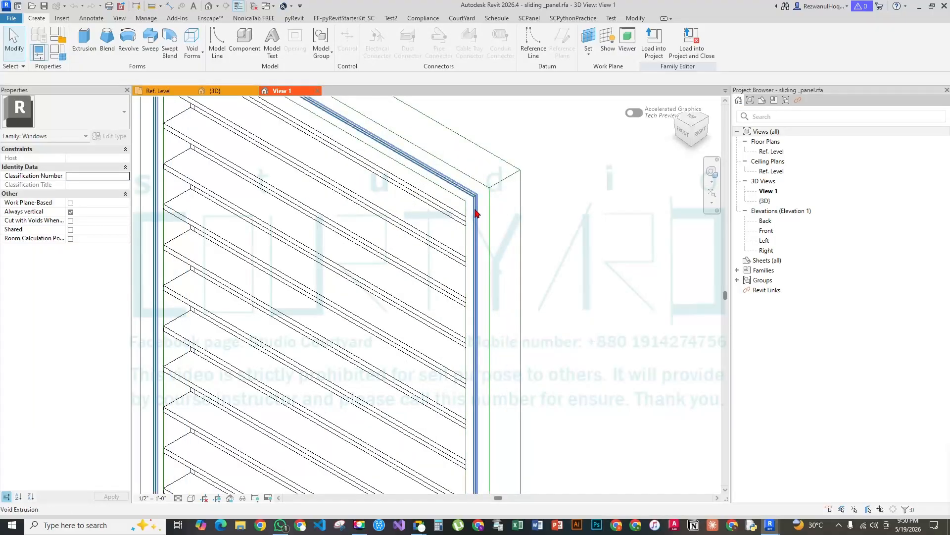
click(471, 212)
click(522, 230)
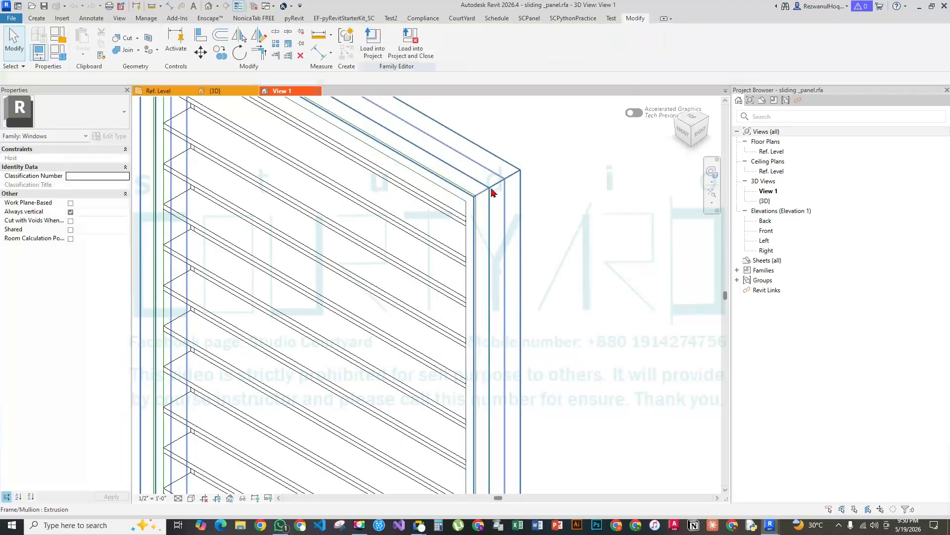
scroll(462, 217, down, 4)
key(Tab)
click(346, 165)
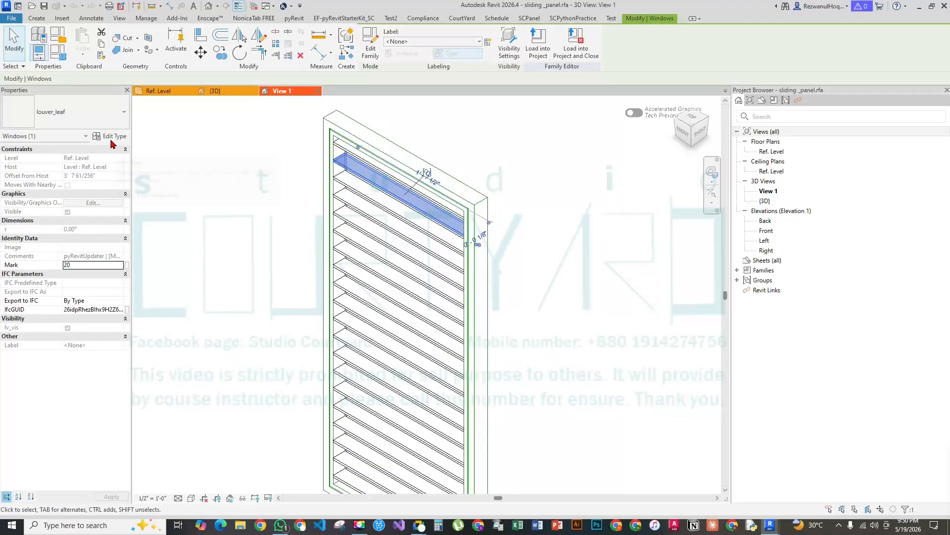
click(112, 136)
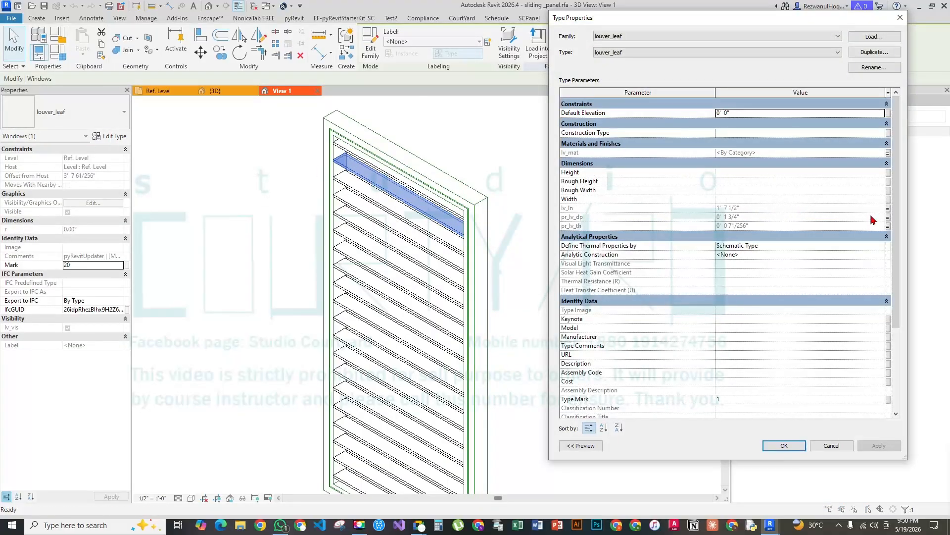
key(Escape)
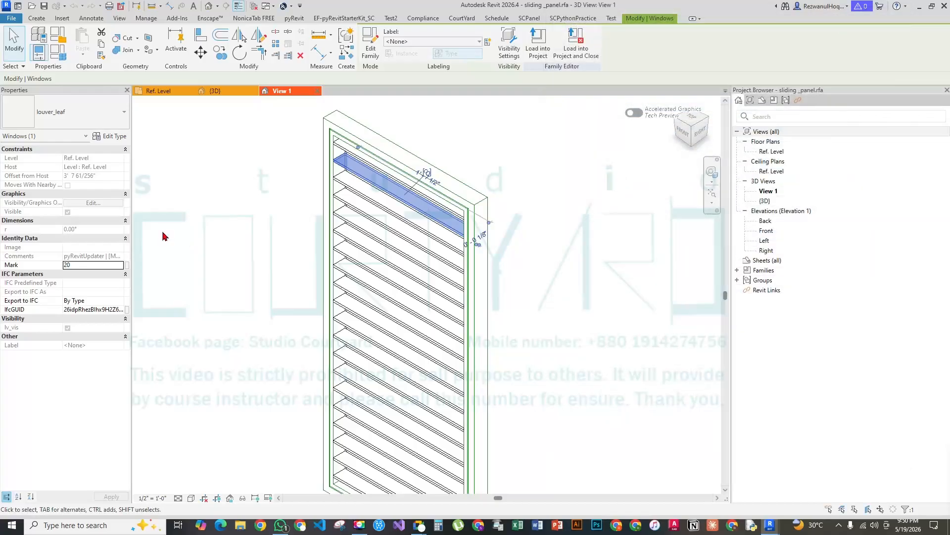
Deselect the louver and review the sliding panel's family type parameters, closing them without changes
click(181, 234)
click(58, 52)
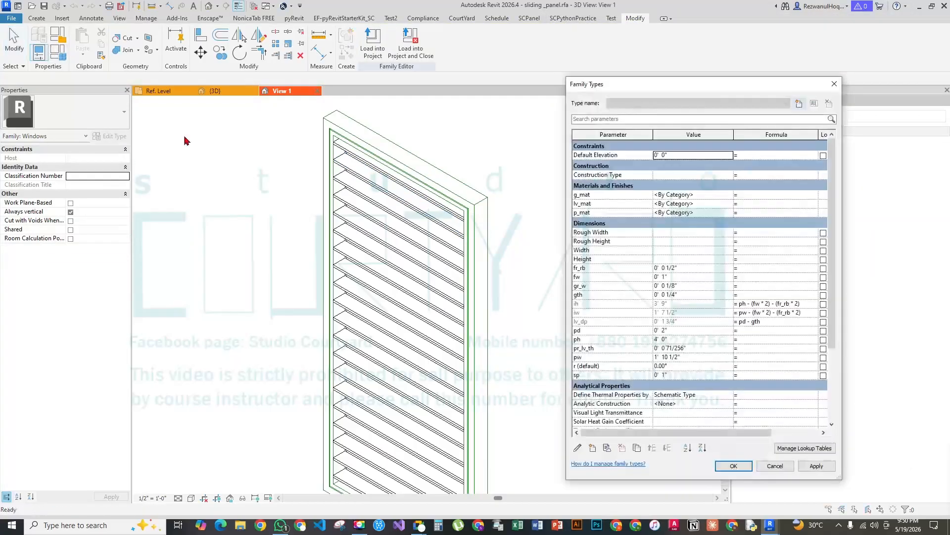
key(Escape)
click(65, 52)
key(Escape)
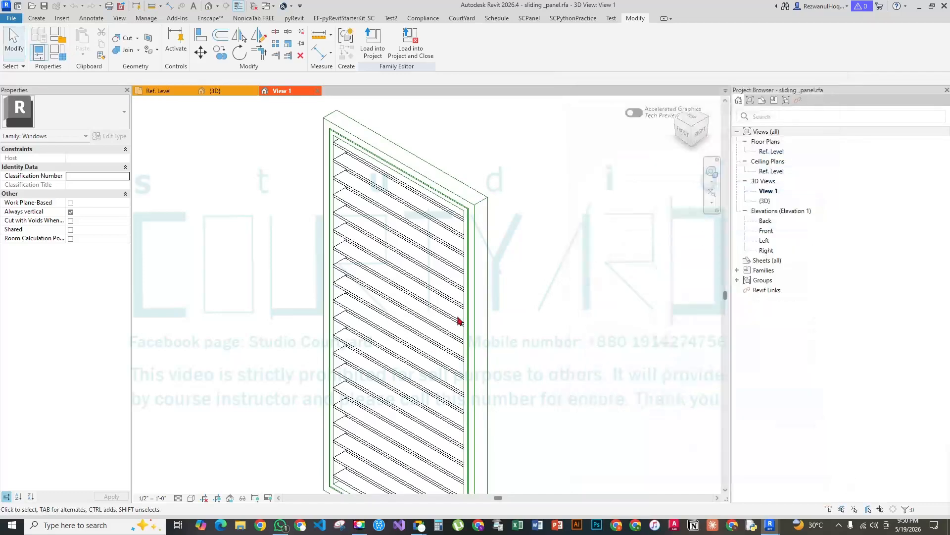
Return to the sliding window family, review the type properties of one nested sliding panel, and save the family
click(317, 91)
scroll(372, 387, down, 4)
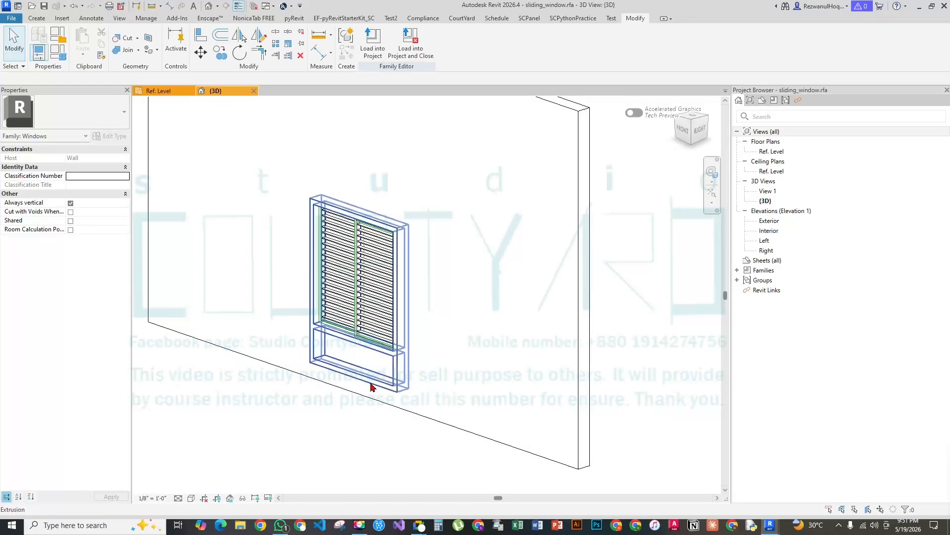
click(370, 381)
click(110, 138)
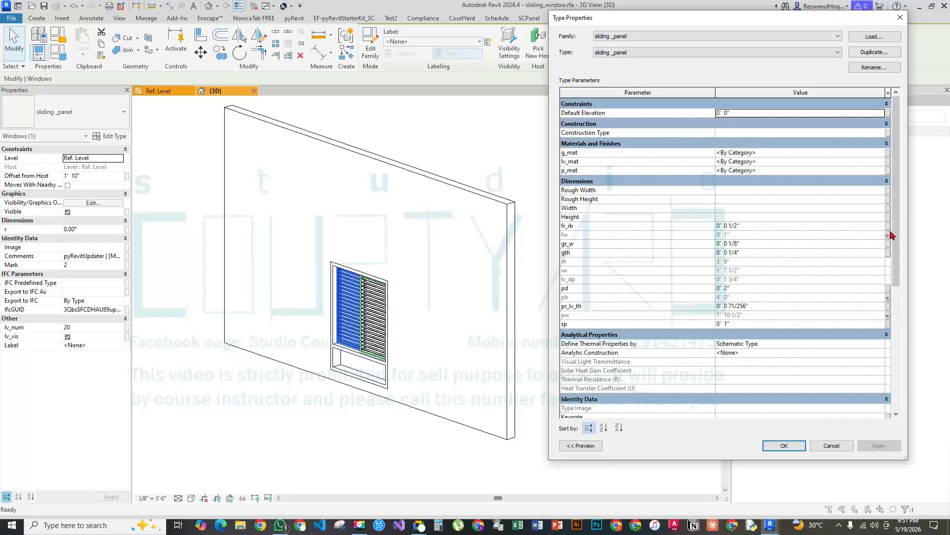
key(Escape)
key(Escape)
key(ctrl+s)
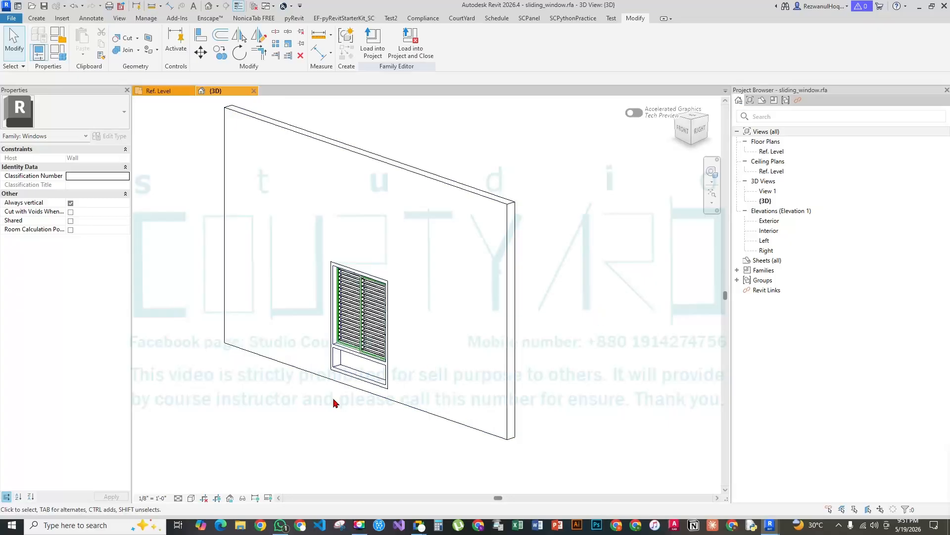
scroll(409, 303, up, 5)
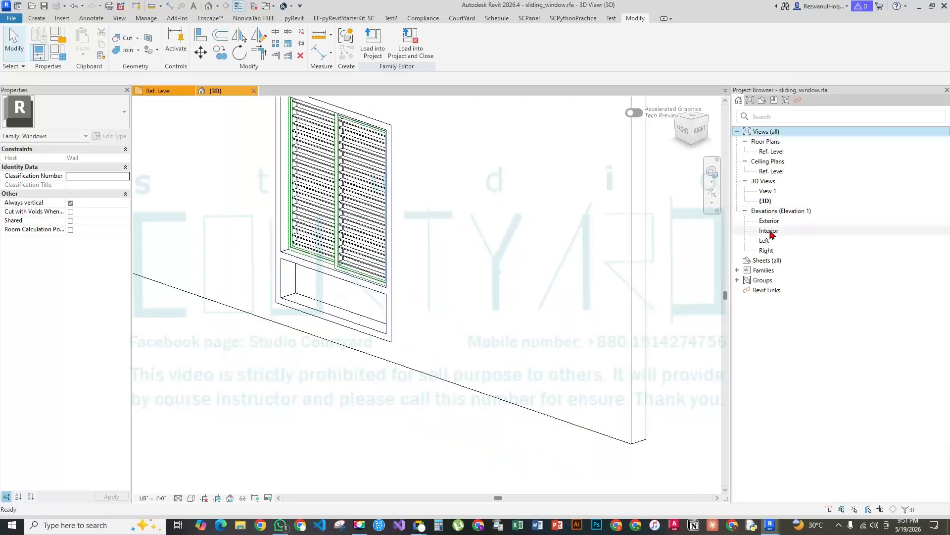
double_click(769, 231)
scroll(426, 400, up, 3)
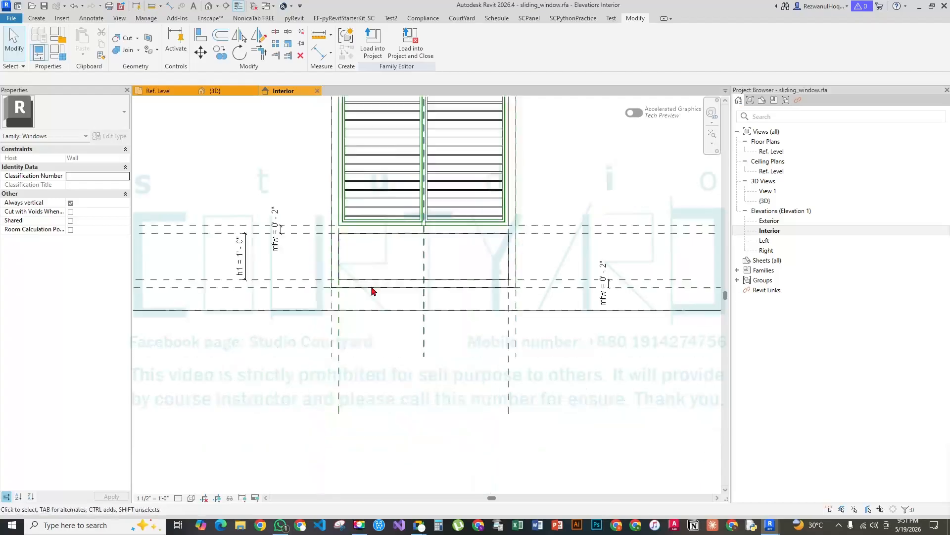
click(39, 19)
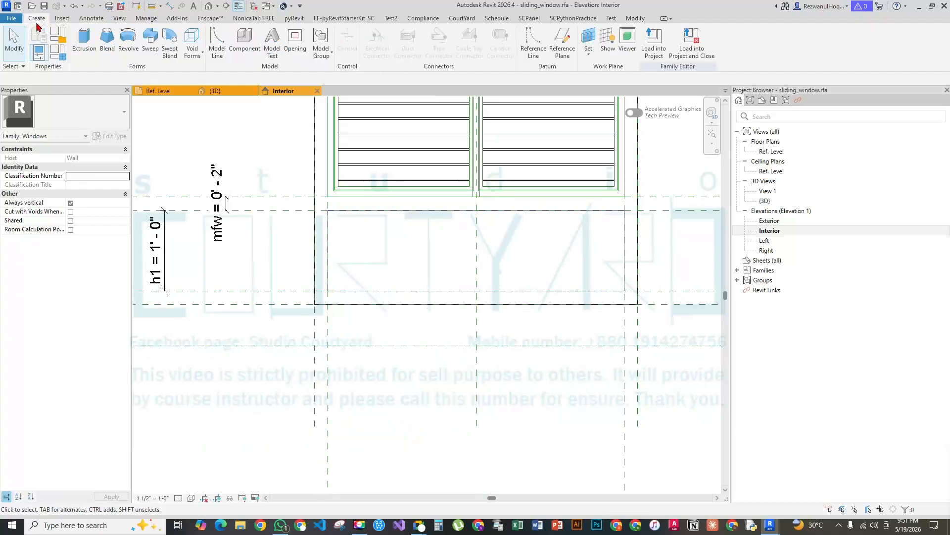
click(86, 37)
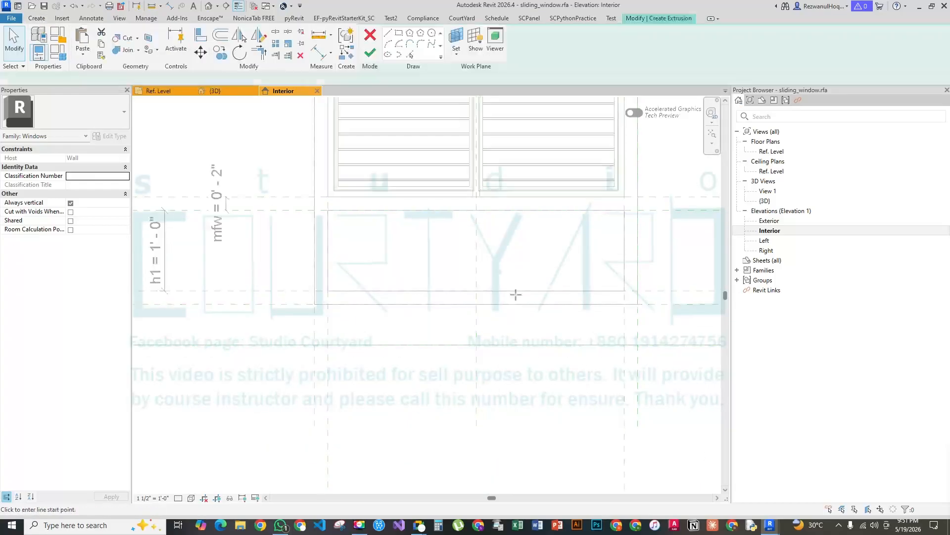
middle_drag(346, 217, 266, 285)
click(398, 32)
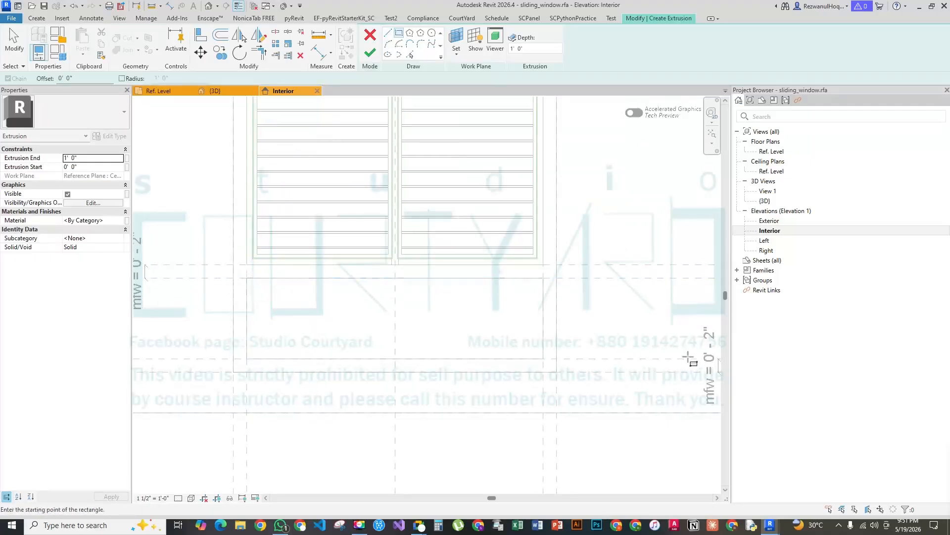
key(Escape)
scroll(247, 355, down, 3)
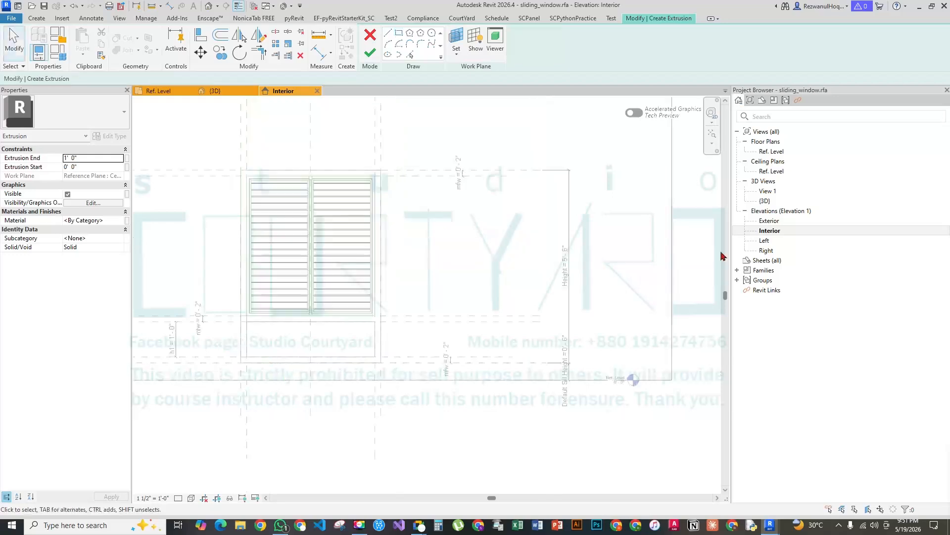
In the Left elevation, draw two vertical reference planes about 1 1/2" apart, one on each side of the wall's centre plane, beneath the louvered panels
double_click(764, 242)
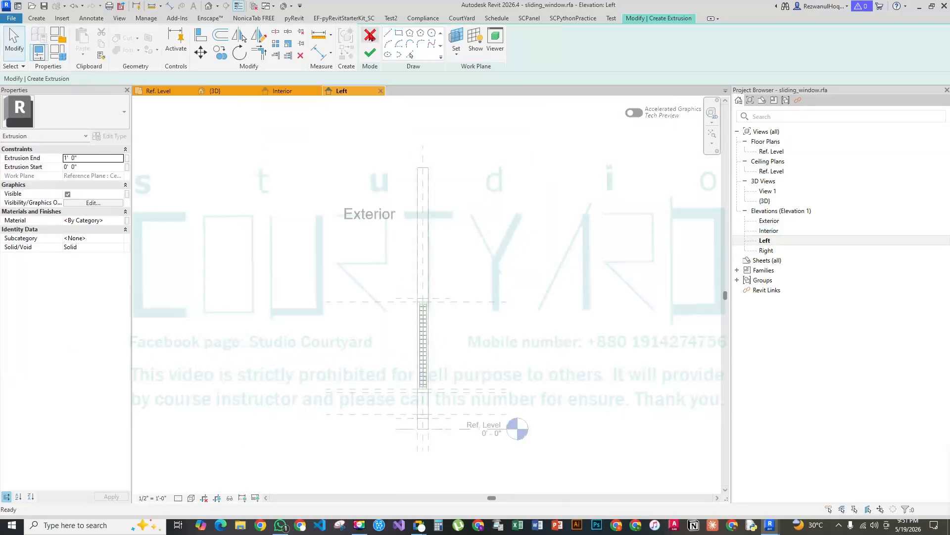
scroll(490, 478, up, 5)
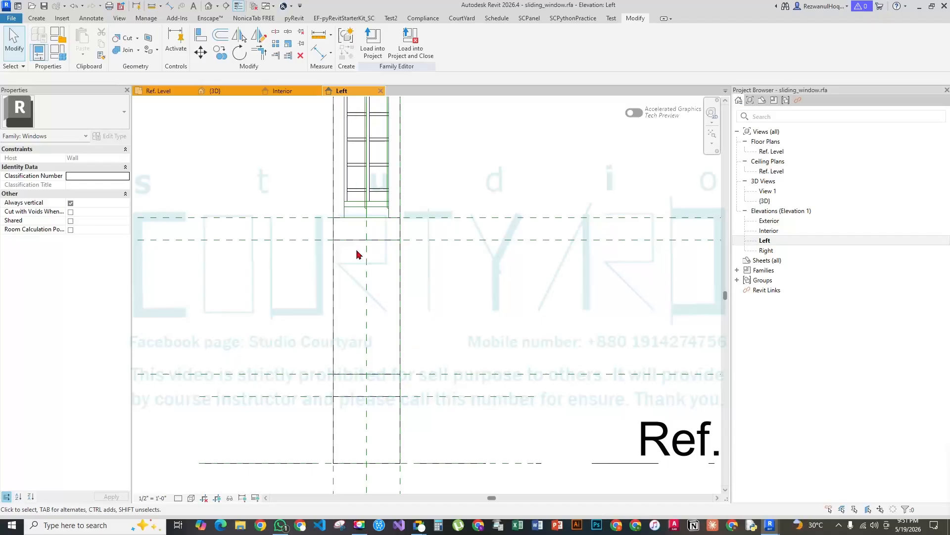
key(r)
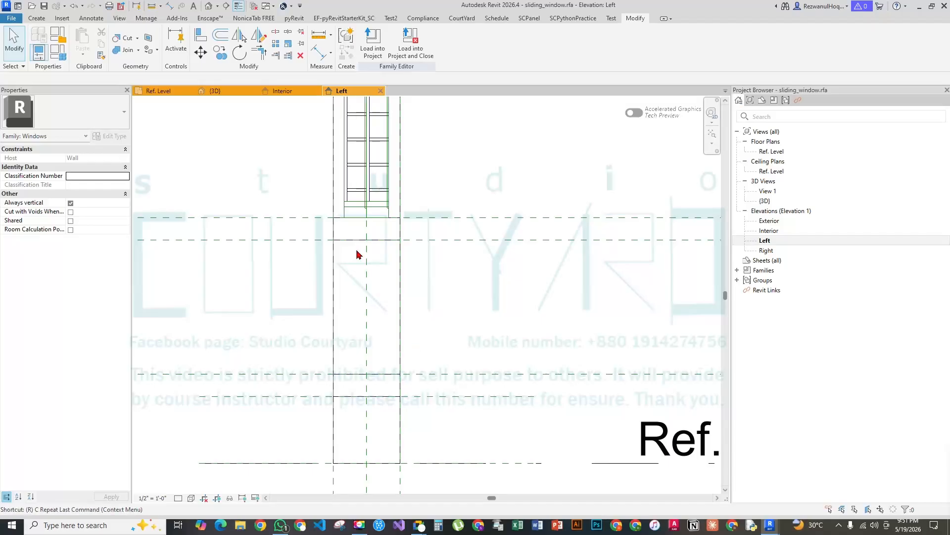
key(p)
click(359, 231)
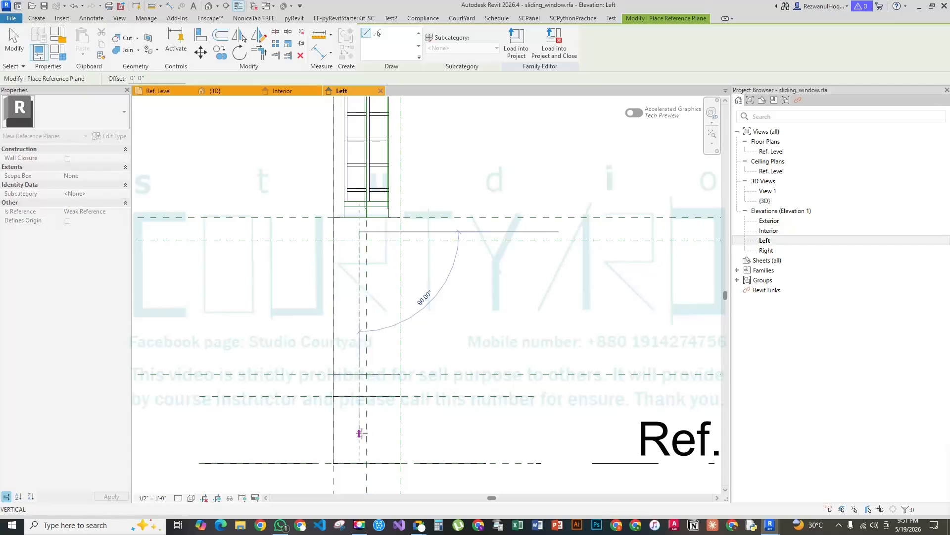
click(359, 434)
scroll(387, 238, up, 2)
click(365, 227)
middle_drag(365, 438, 356, 231)
click(357, 362)
key(Escape)
key(Escape)
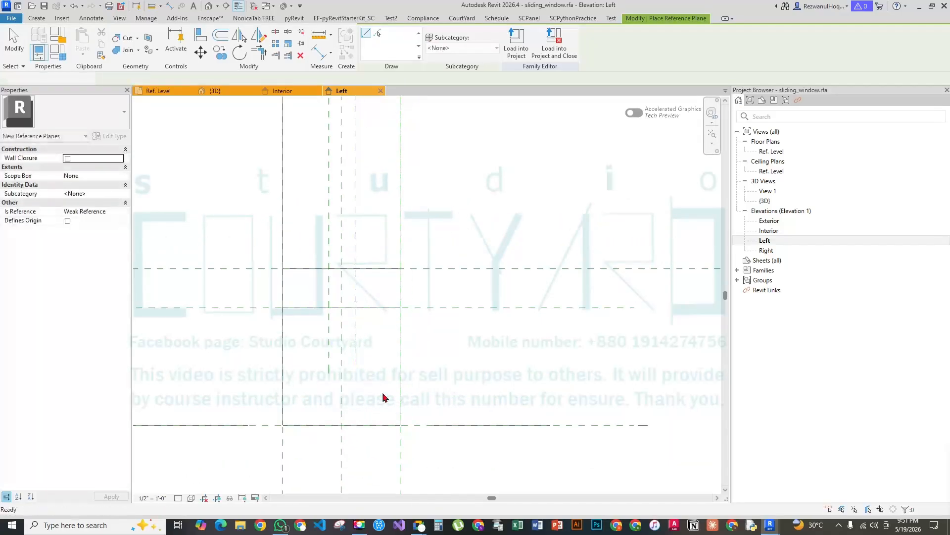
Dimension the two new reference planes together with the centre plane and constrain their spacing as equal (EQ)
key(d)
key(i)
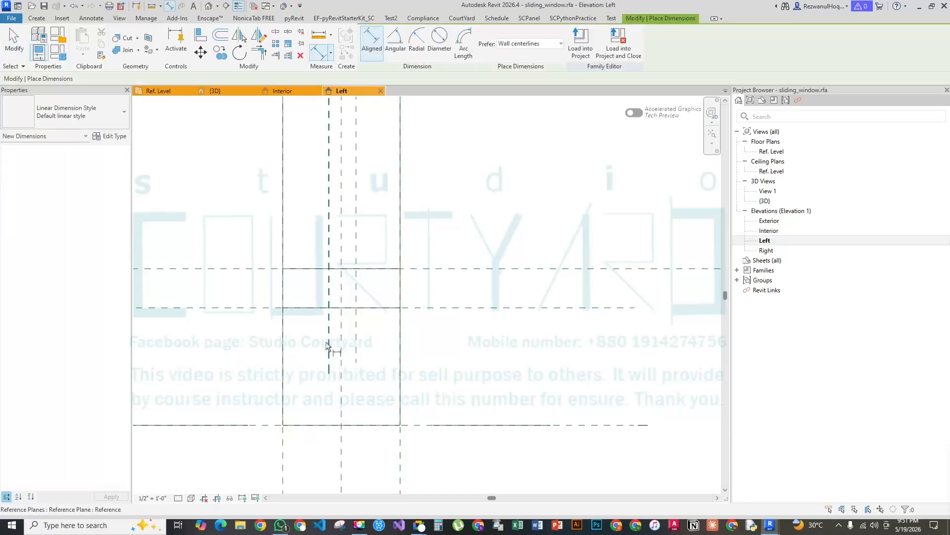
click(339, 346)
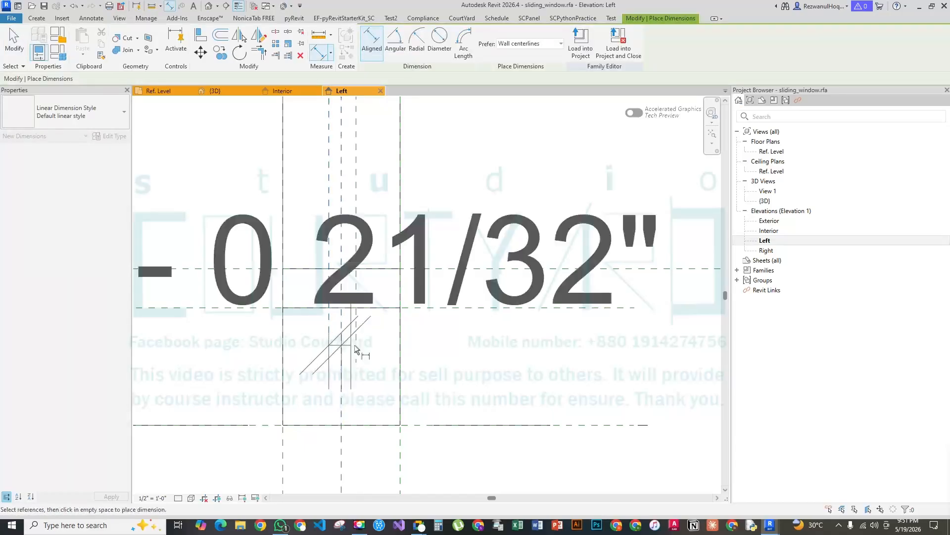
scroll(358, 345, down, 4)
click(382, 439)
scroll(353, 399, up, 3)
scroll(352, 399, up, 3)
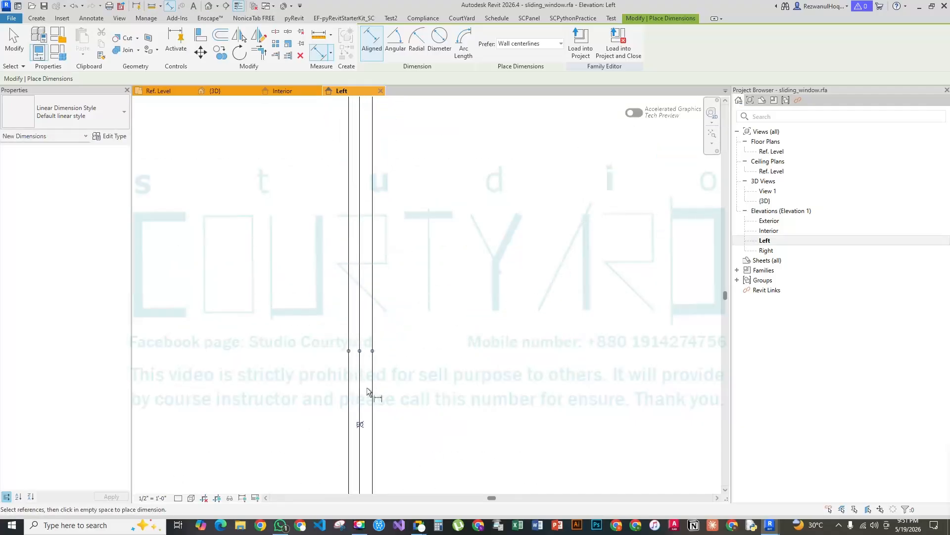
scroll(367, 396, down, 3)
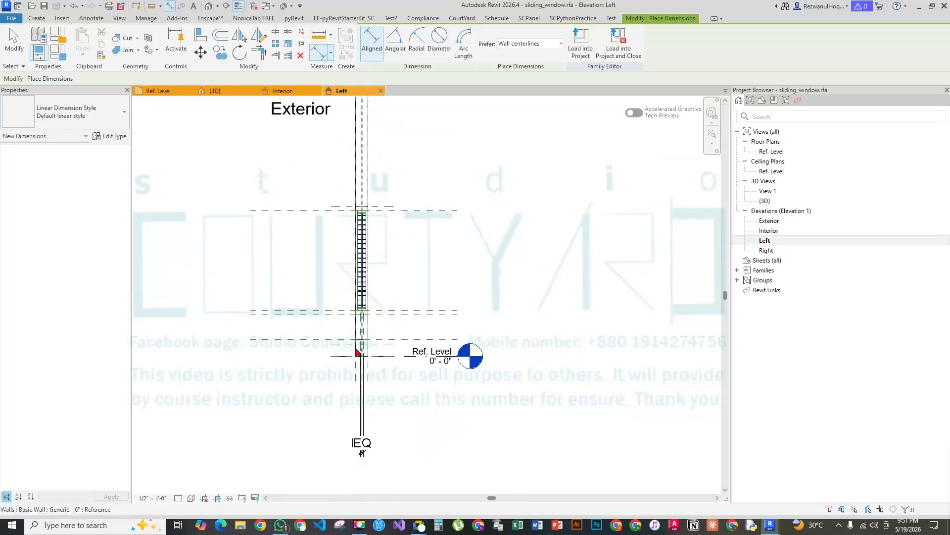
key(Escape)
key(Escape)
Add an overall dimension between the two outer reference planes, placed below the EQ dimension
key(d)
key(i)
scroll(368, 349, up, 2)
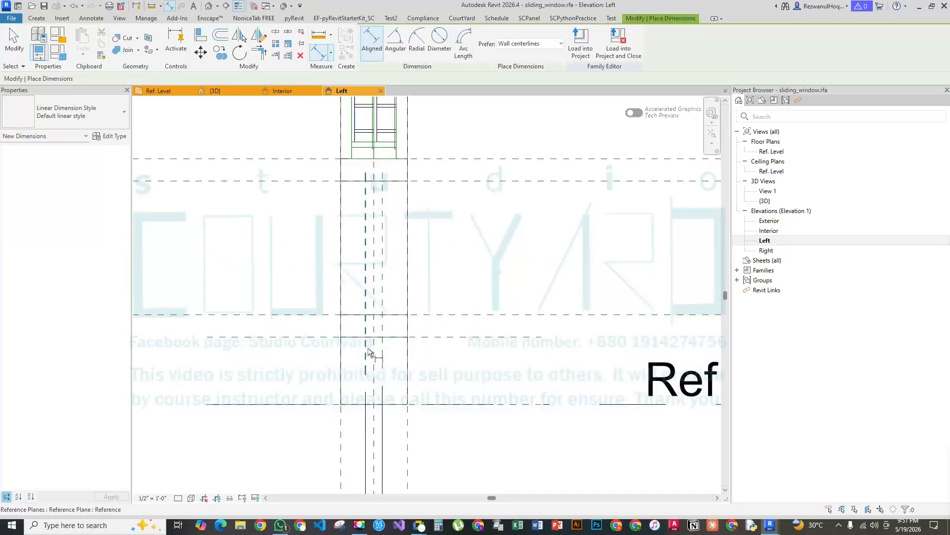
click(382, 346)
scroll(369, 283, down, 4)
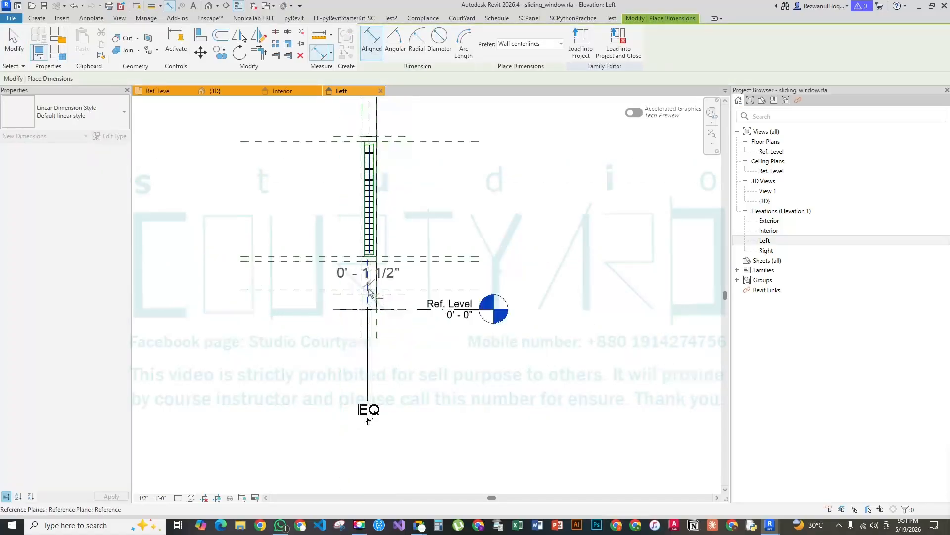
click(394, 462)
key(Escape)
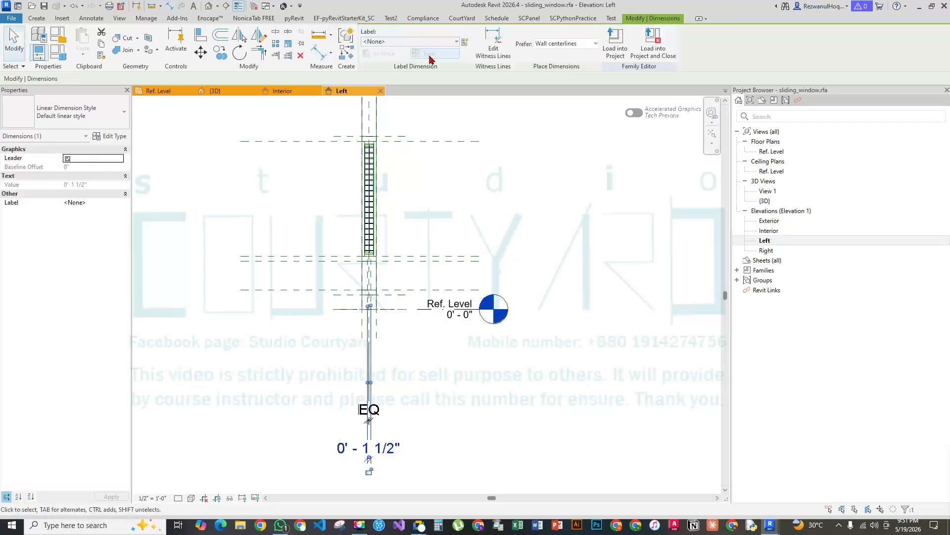
Label the overall dimension with a new type parameter named gth_fix and set its value to 1/4"
click(468, 42)
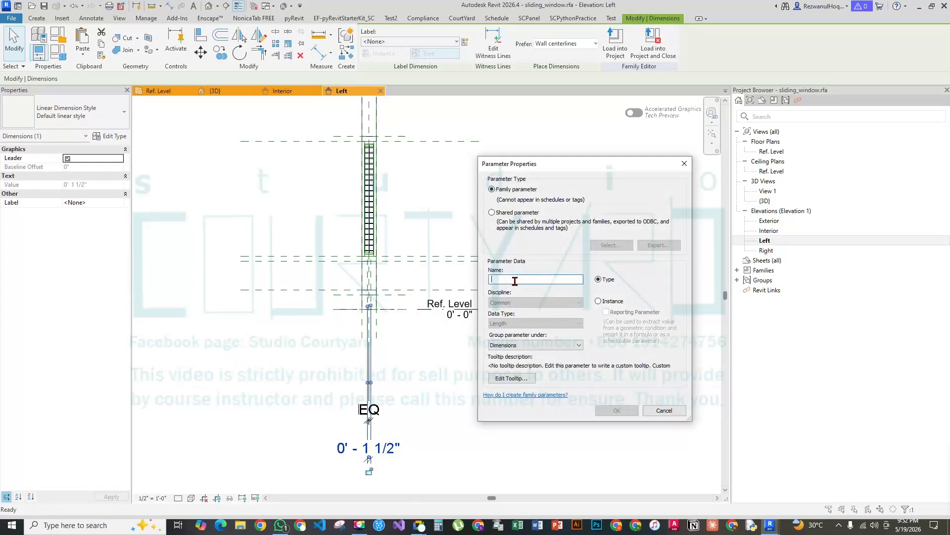
text(gth_fix)
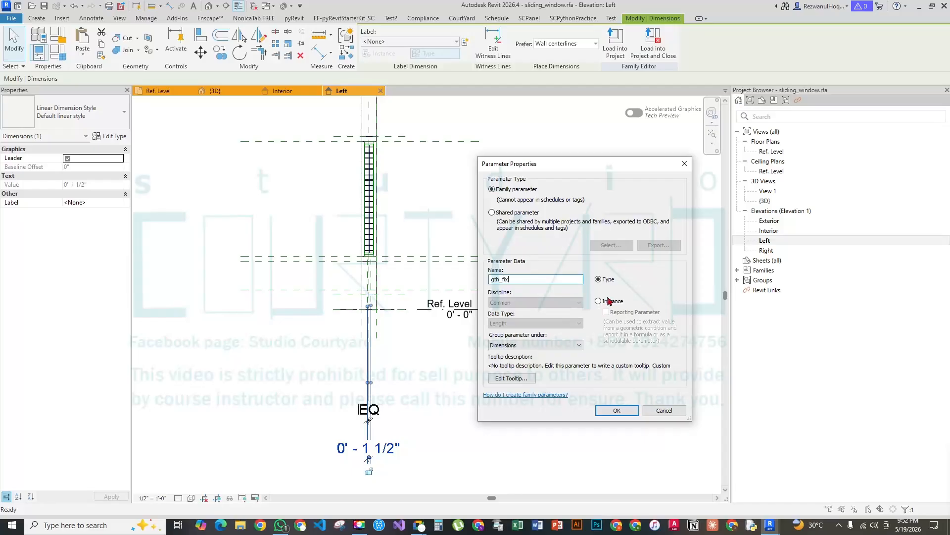
click(625, 413)
click(387, 454)
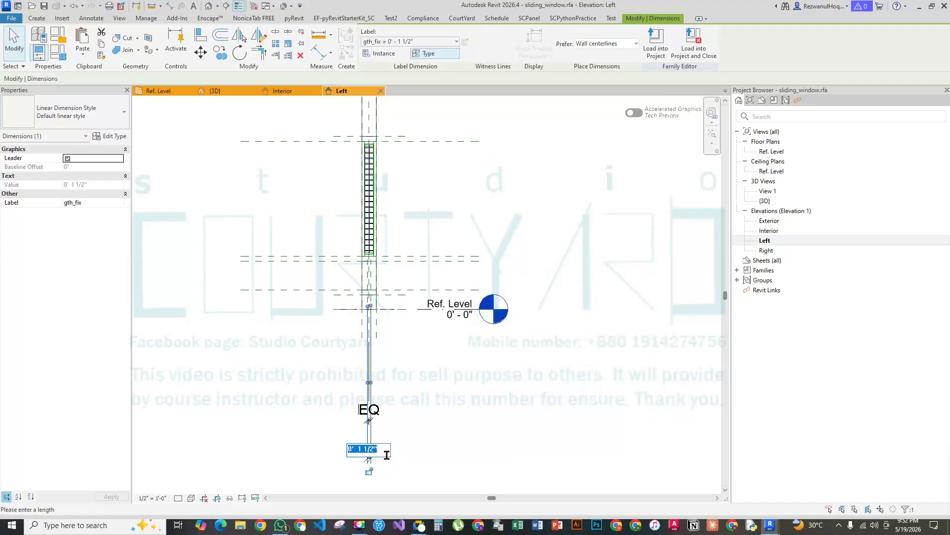
text(1/4")
key(Return)
key(Escape)
In the Interior elevation, start an extrusion and sketch a rectangle filling the frame opening beneath the louvered panels
scroll(380, 270, up, 4)
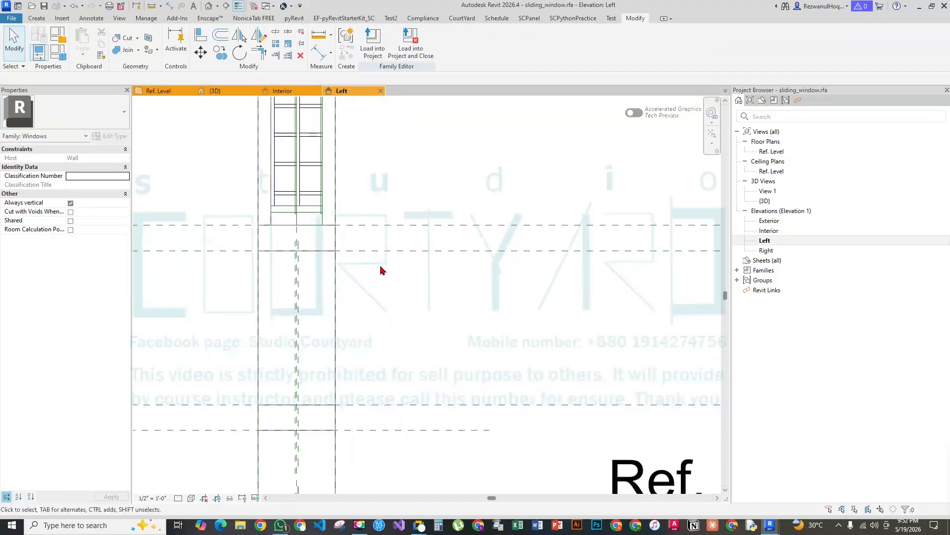
middle_drag(426, 242, 500, 169)
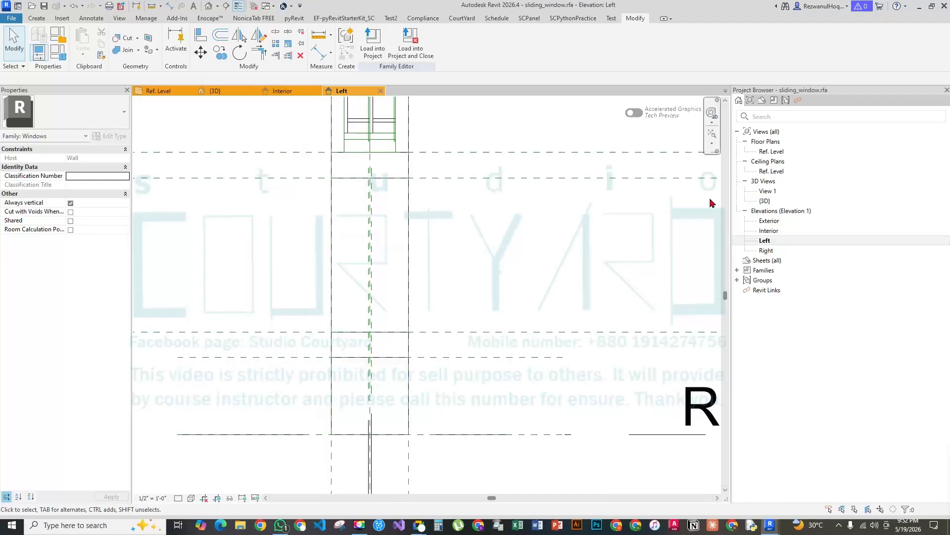
double_click(769, 231)
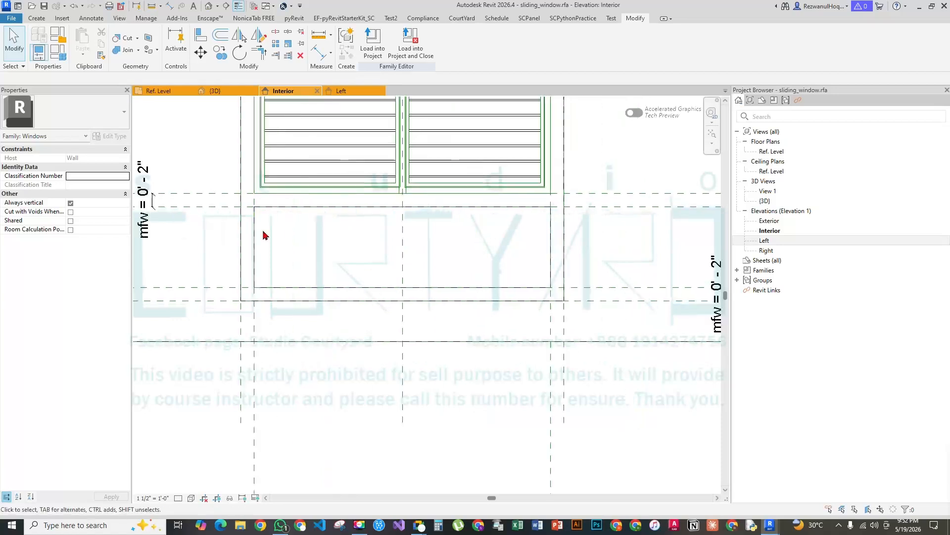
click(36, 17)
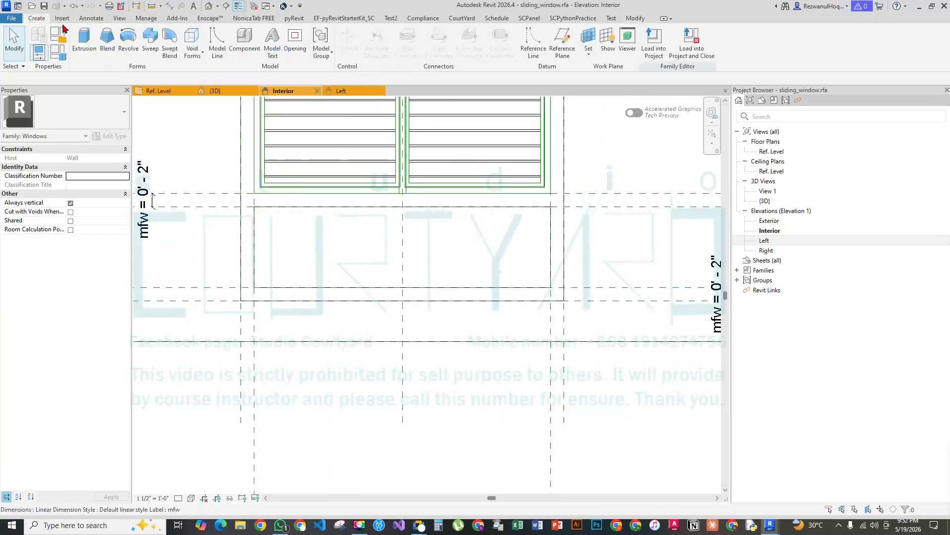
click(82, 44)
click(399, 32)
click(254, 207)
click(550, 287)
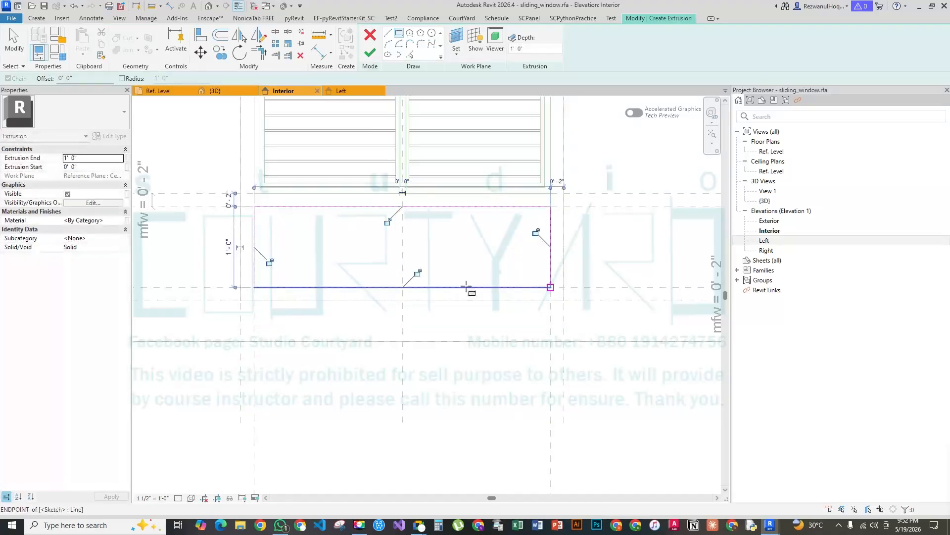
Lock all four sides of the rectangle to their reference planes and finish the extrusion
click(417, 272)
click(387, 221)
click(535, 231)
click(269, 262)
key(Escape)
key(Escape)
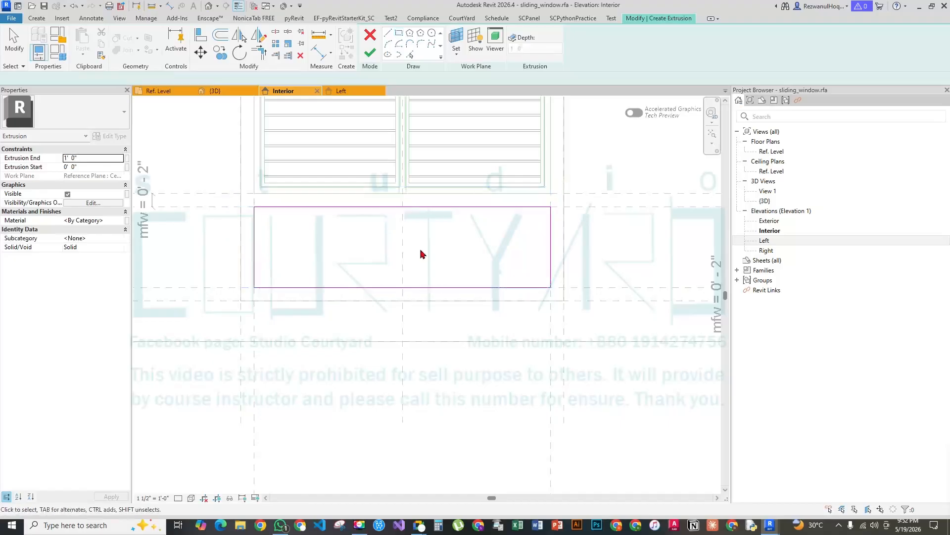
click(369, 52)
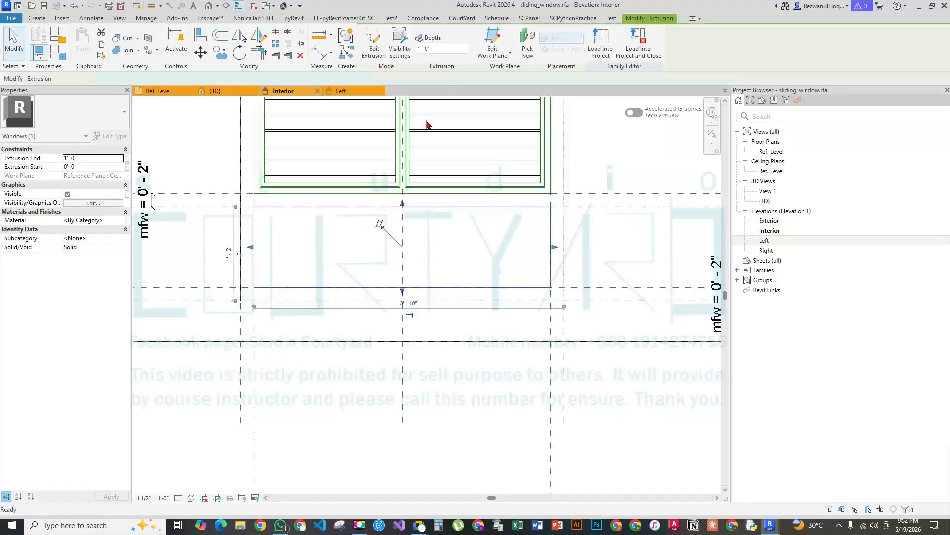
In the Left elevation, align and lock both faces of the new extrusion to the two outer gth_fix reference planes
click(344, 92)
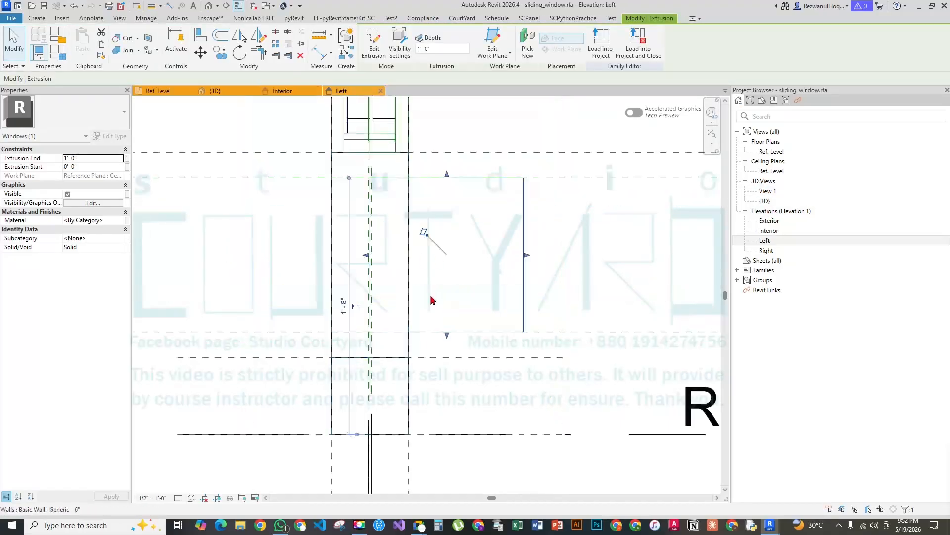
scroll(371, 266, up, 6)
drag(403, 258, 393, 255)
key(a)
key(l)
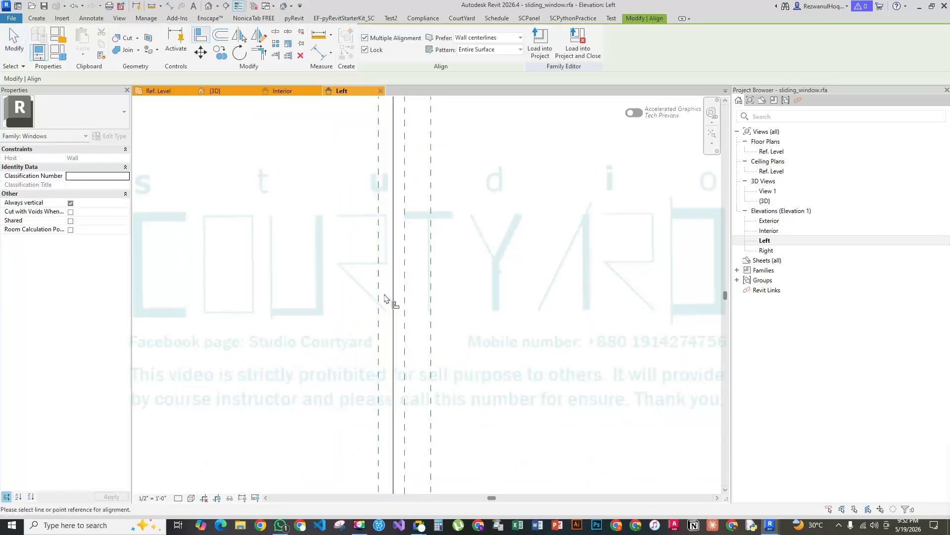
click(379, 295)
click(395, 300)
scroll(303, 258, down, 4)
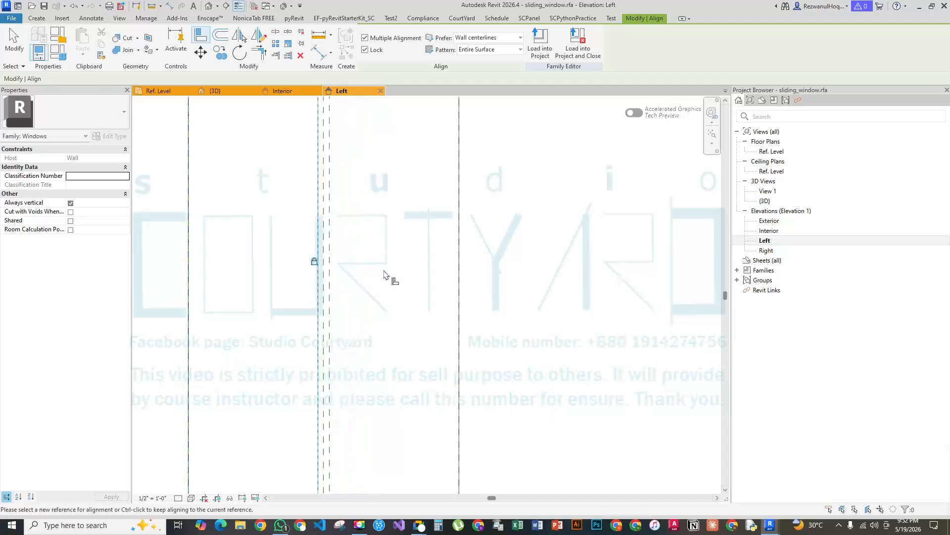
scroll(348, 270, down, 4)
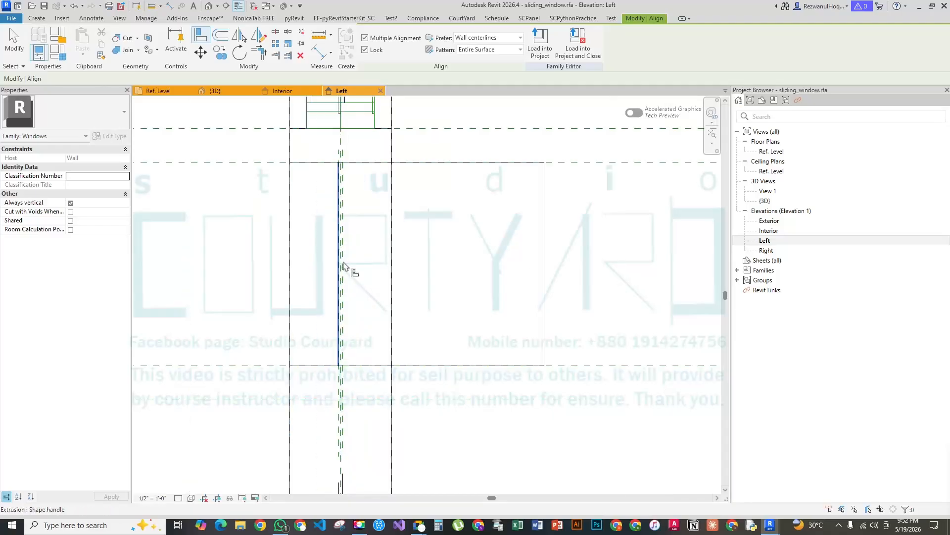
click(347, 269)
click(544, 280)
key(Escape)
Assign the fixed pane extrusion to the Glass subcategory
scroll(360, 164, up, 3)
click(318, 179)
key(Escape)
click(322, 194)
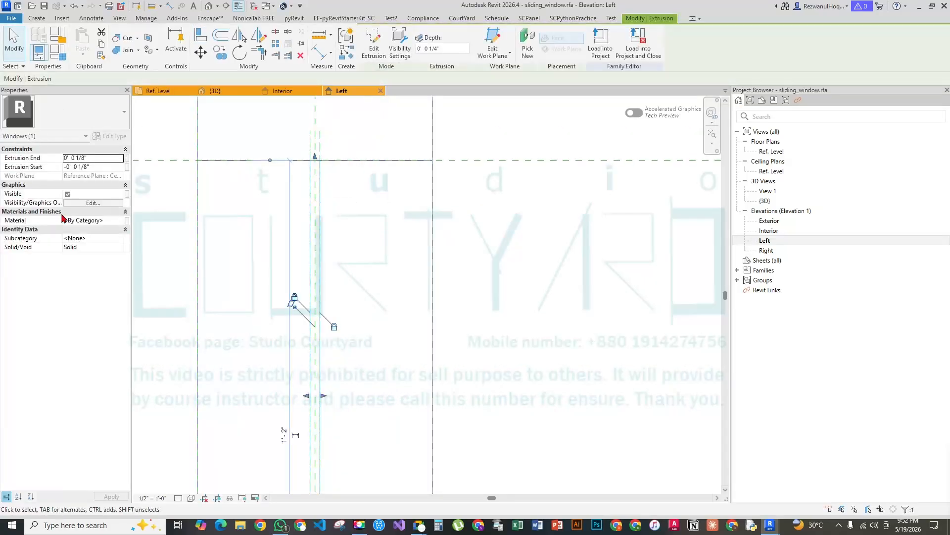
click(122, 240)
click(119, 239)
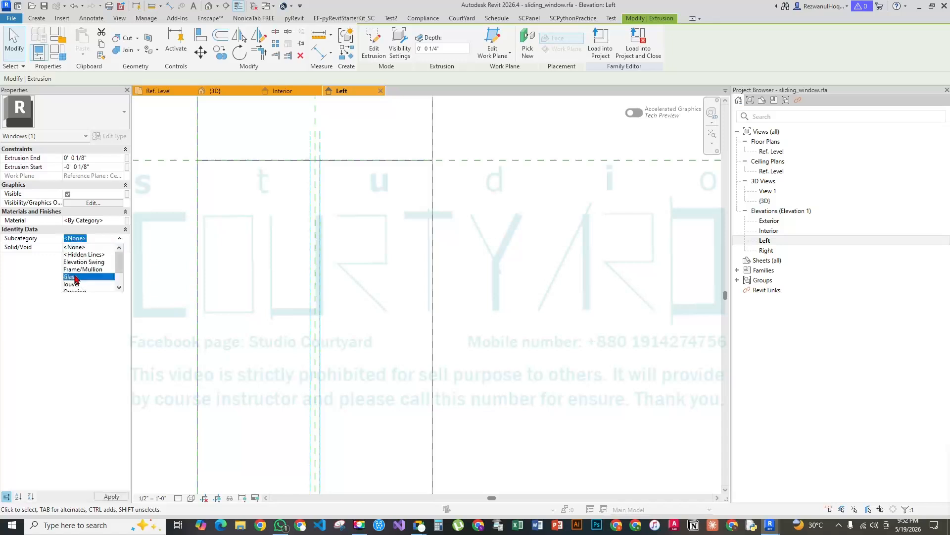
click(94, 279)
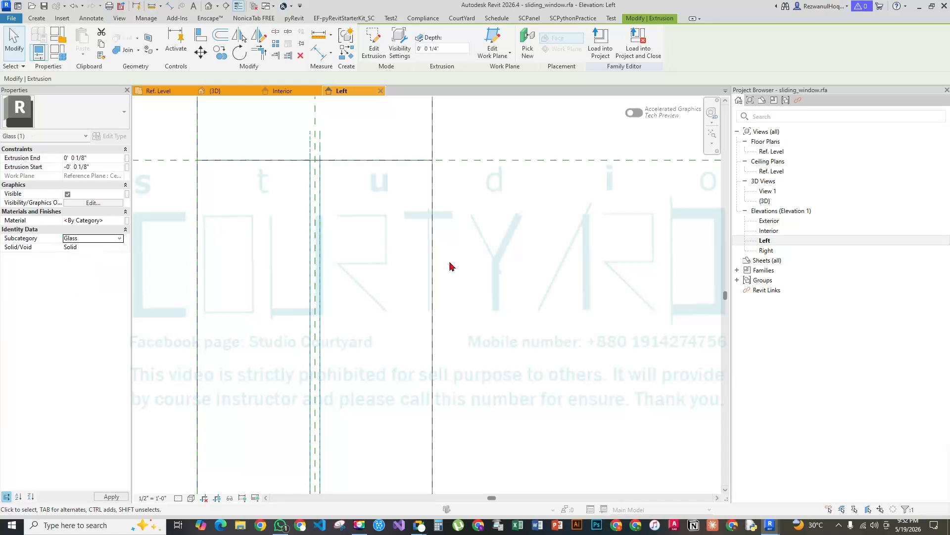
Associate the fixed pane's material with a new type parameter named gl_mat under Materials and Finishes
click(127, 220)
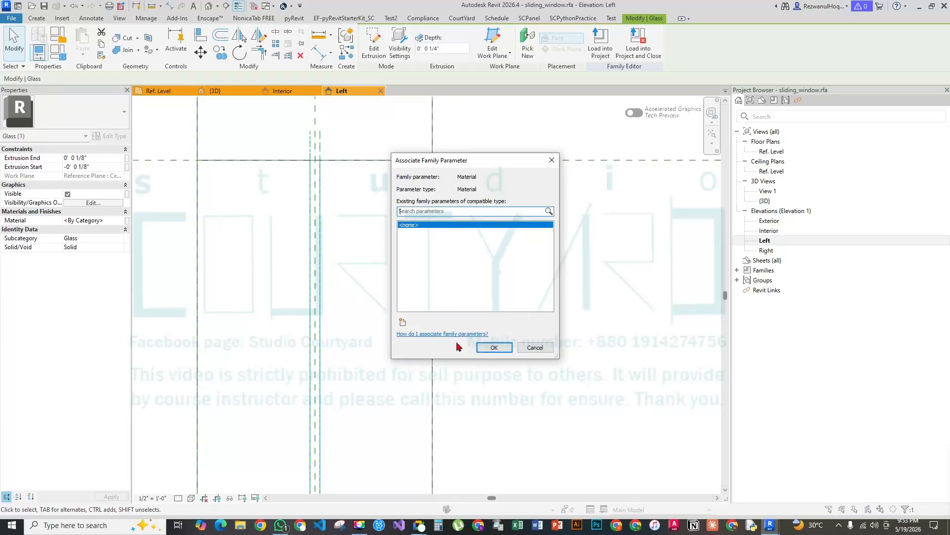
click(402, 322)
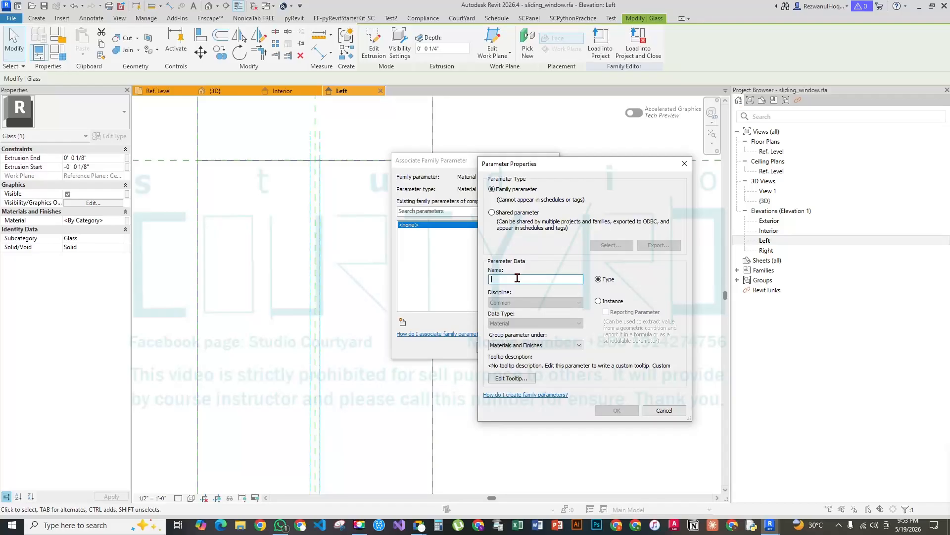
text(las)
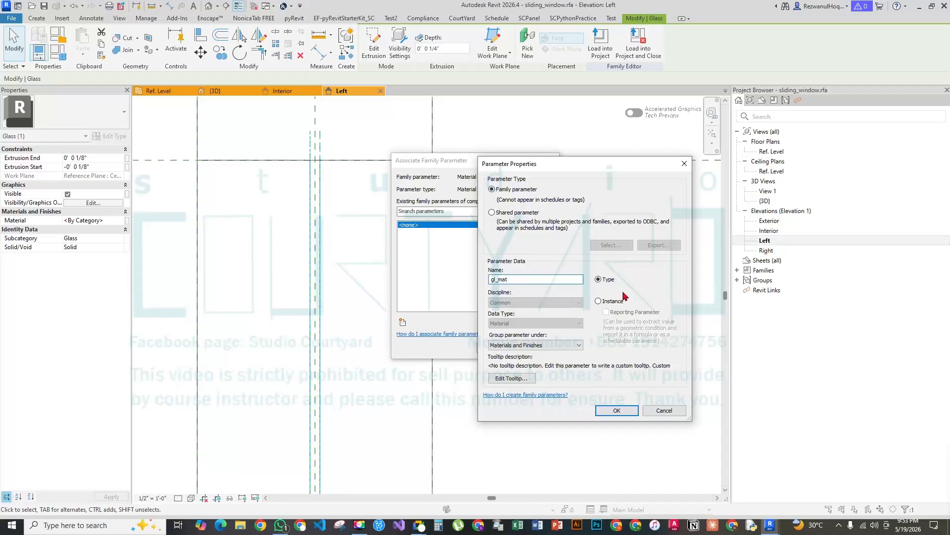
click(616, 410)
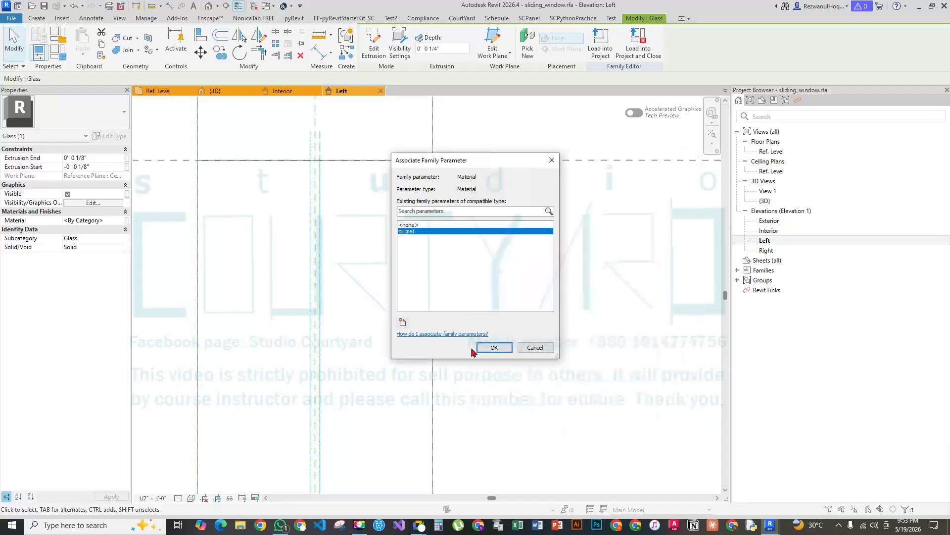
click(496, 347)
key(Escape)
scroll(312, 198, down, 8)
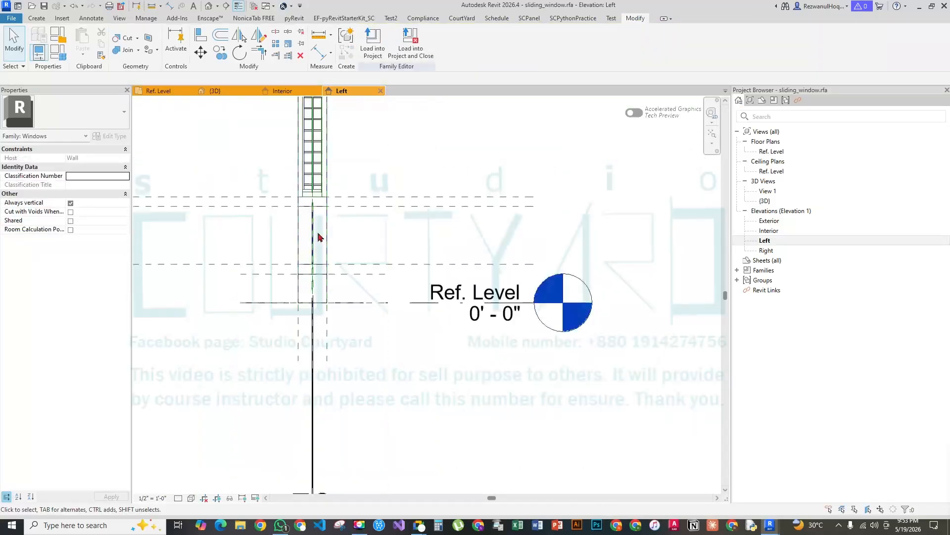
In the 3D view, assign the outer window frame extrusion to the Frame/Mullion subcategory
click(209, 6)
shift+middle_drag(361, 262, 558, 359)
scroll(382, 290, down, 4)
click(384, 291)
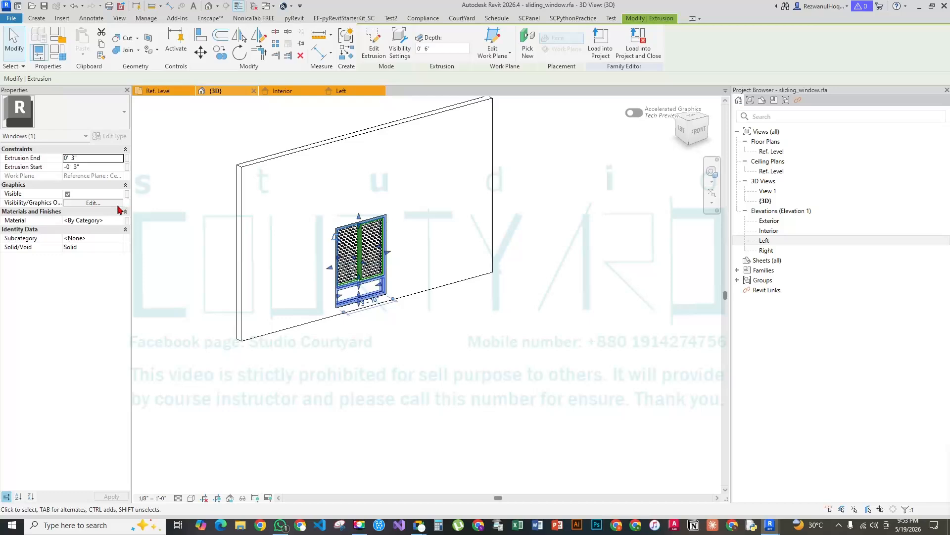
click(118, 238)
click(120, 239)
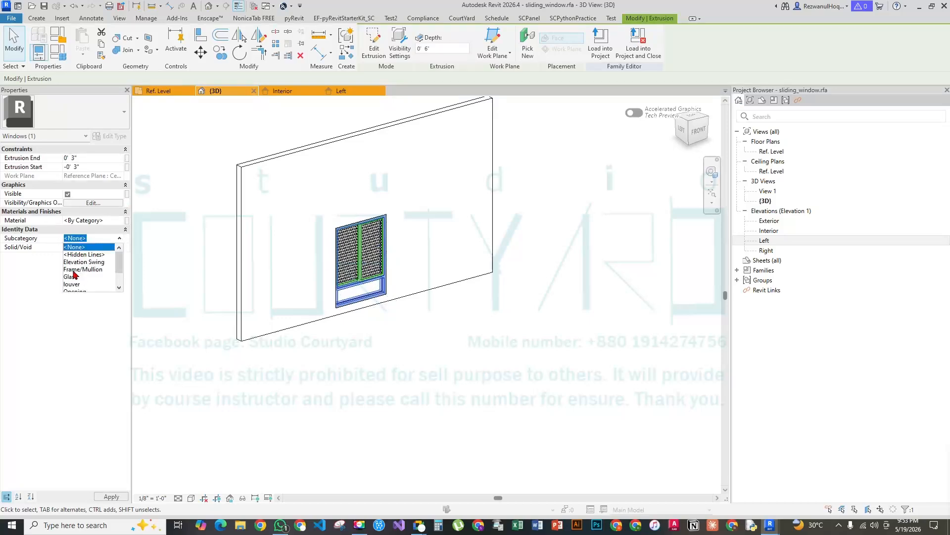
click(83, 272)
key(Escape)
scroll(399, 279, up, 6)
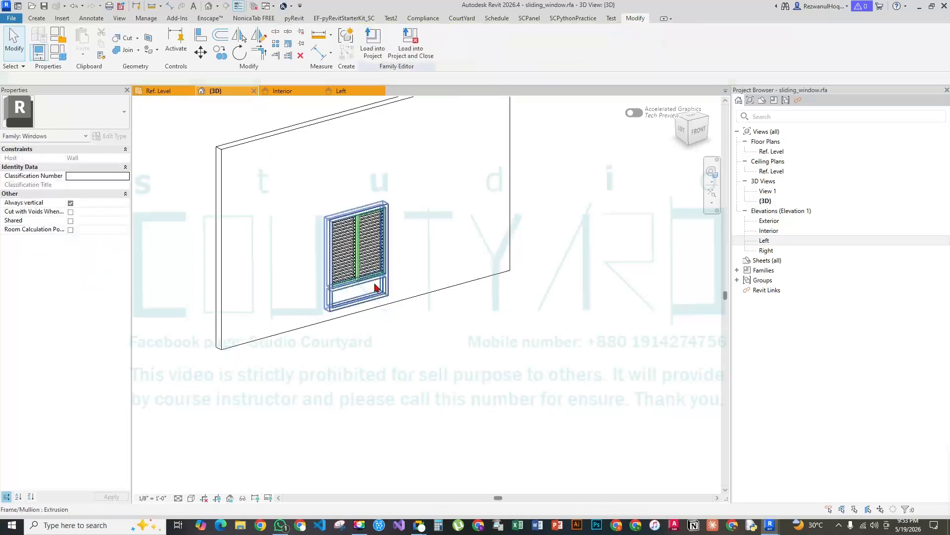
Inspect the window from the other side in 3D and open the type properties of the nested sliding panel nearer the wall's right end
scroll(376, 291, down, 3)
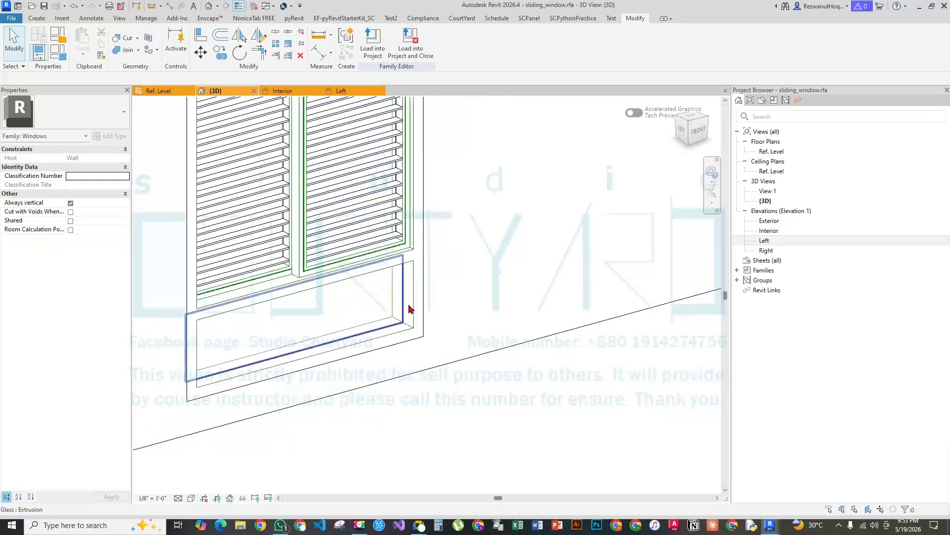
scroll(408, 308, down, 4)
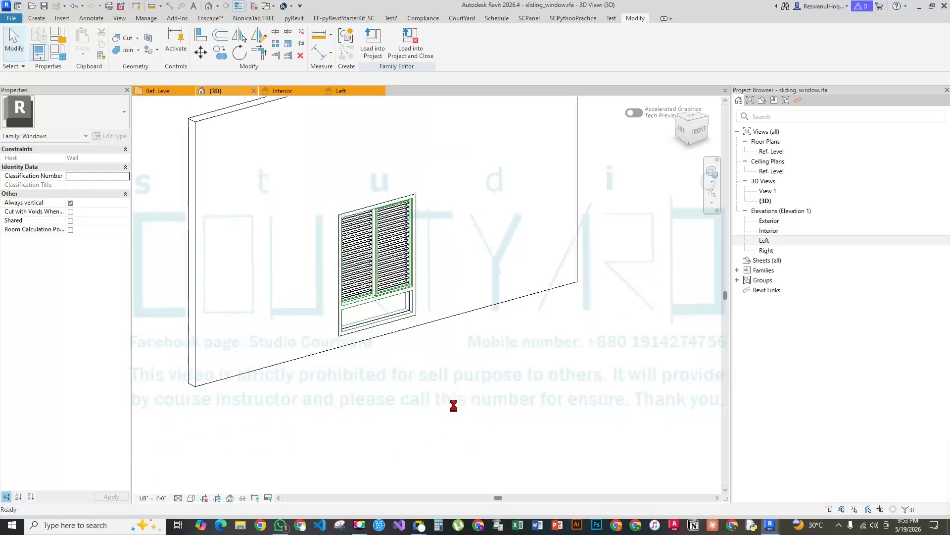
scroll(402, 407, down, 3)
shift+middle_drag(402, 411, 287, 360)
scroll(382, 333, up, 3)
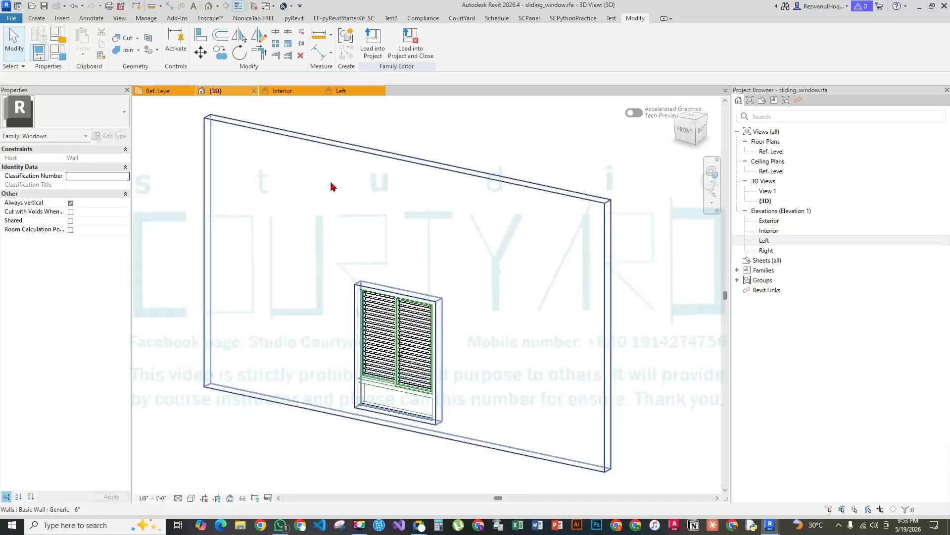
click(422, 374)
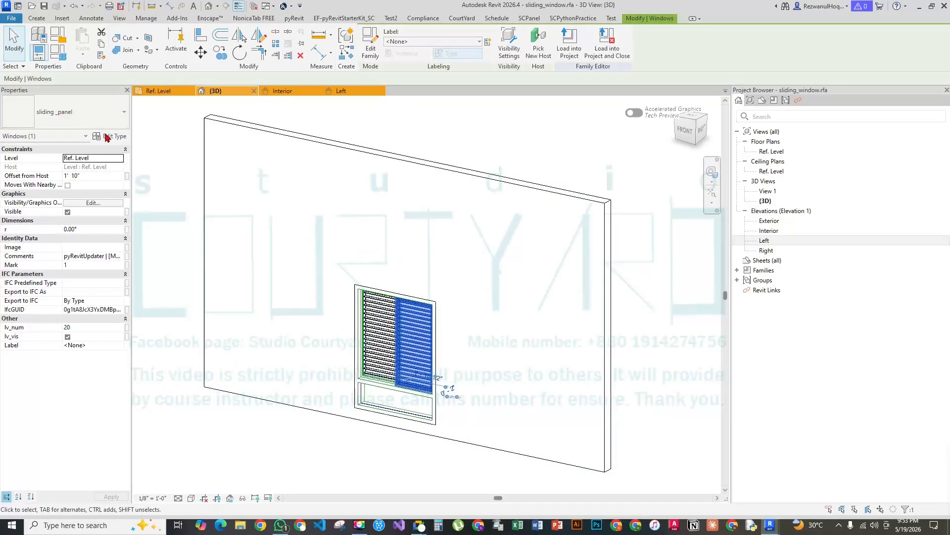
click(110, 136)
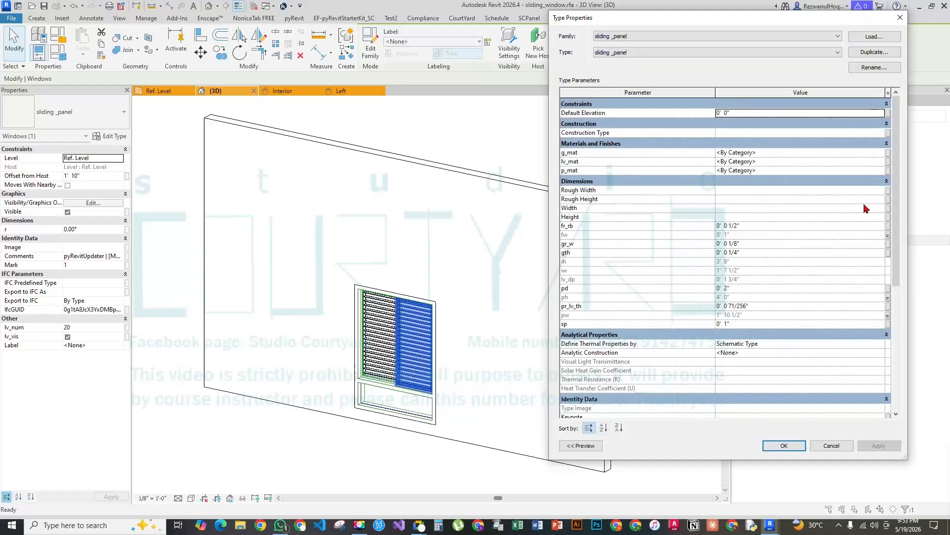
click(868, 224)
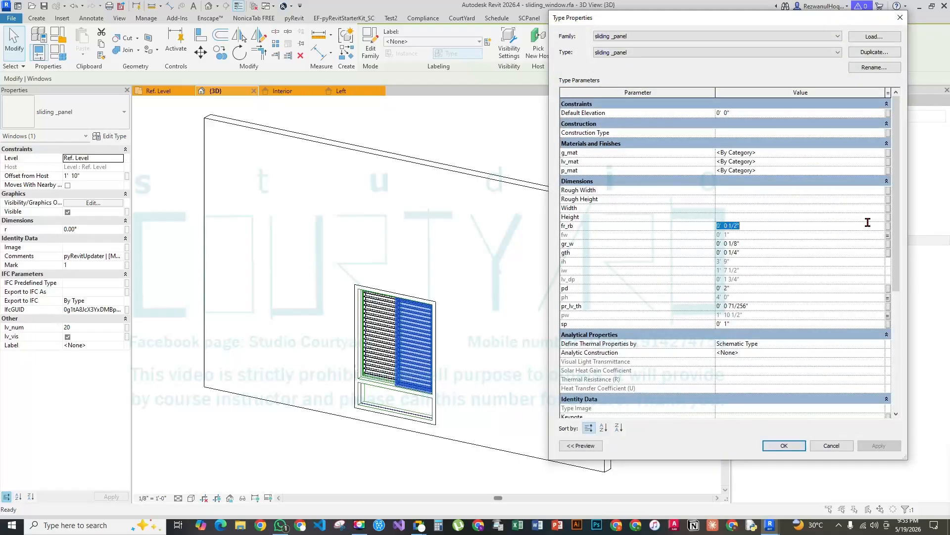
click(888, 226)
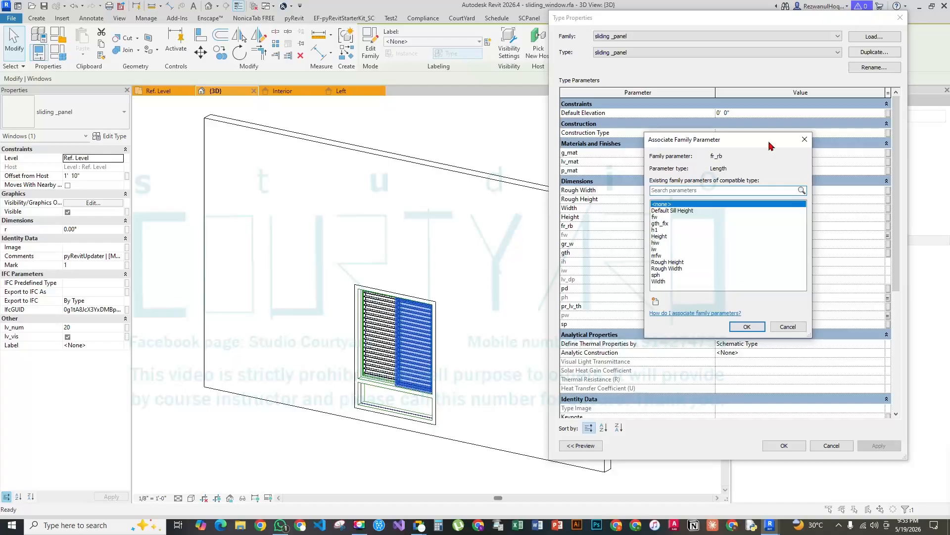
click(804, 138)
drag(756, 19, 579, 8)
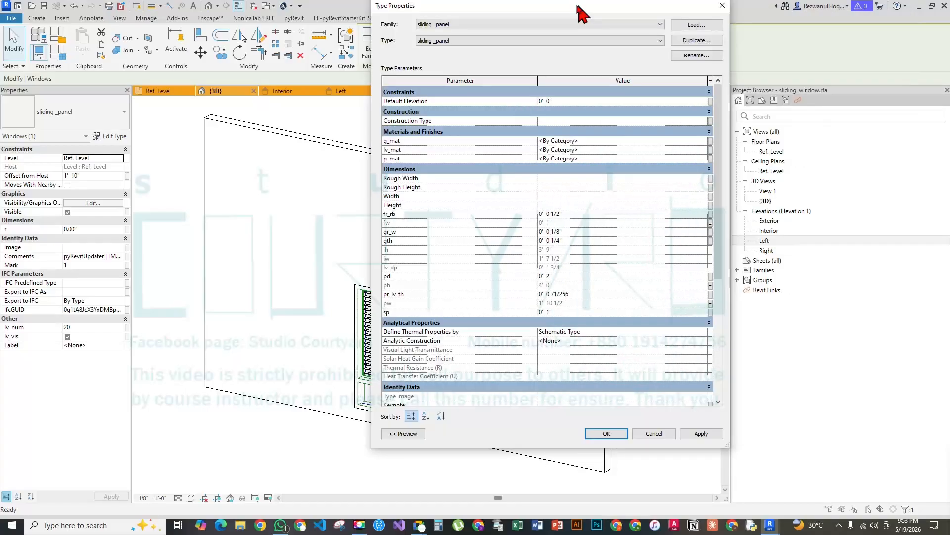
click(710, 243)
key(Escape)
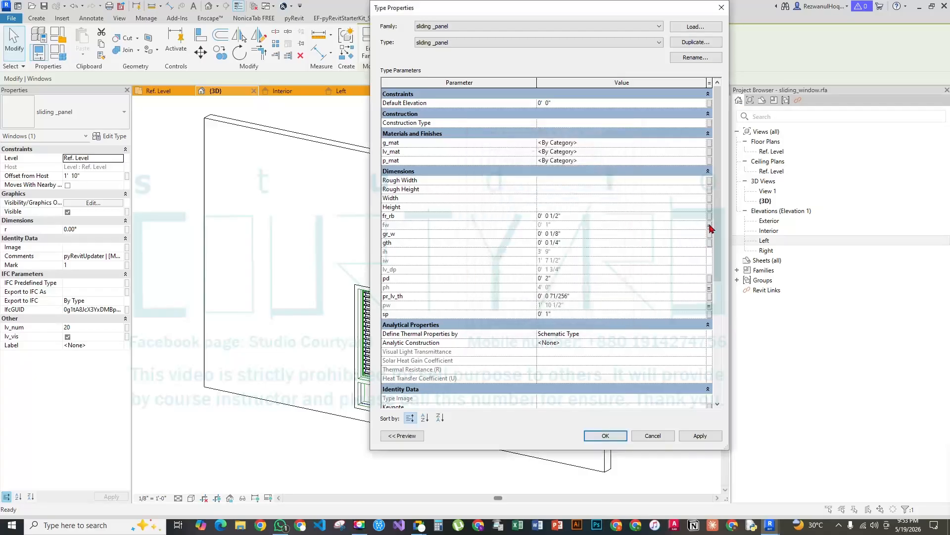
click(709, 227)
key(Escape)
click(708, 243)
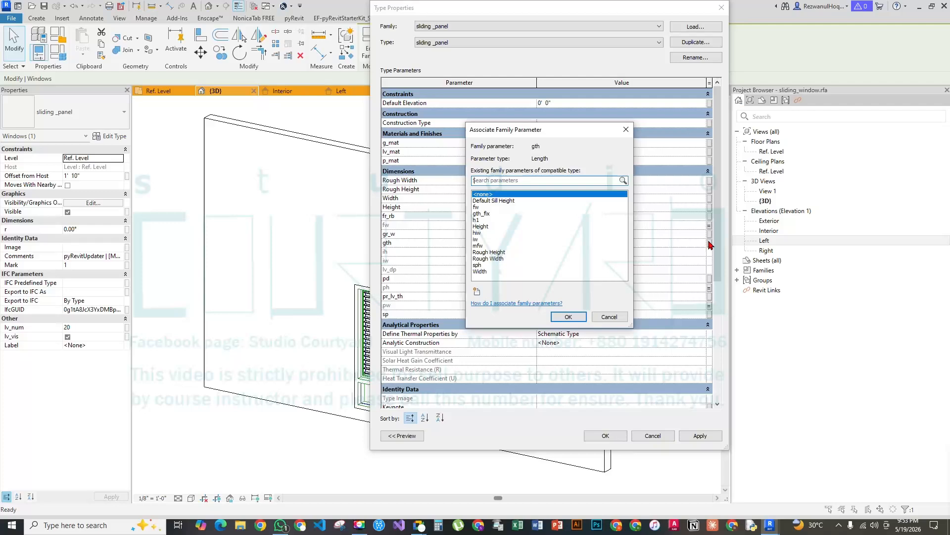
key(Escape)
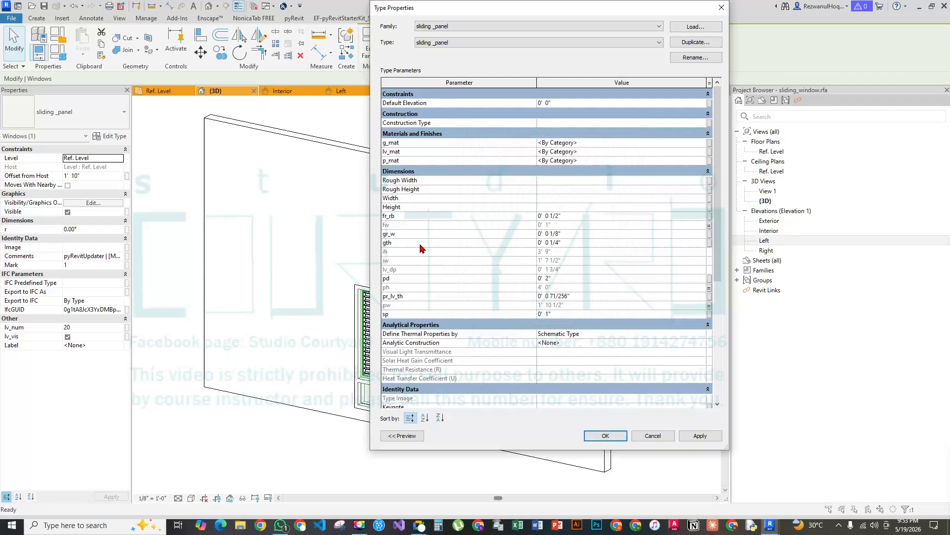
click(709, 242)
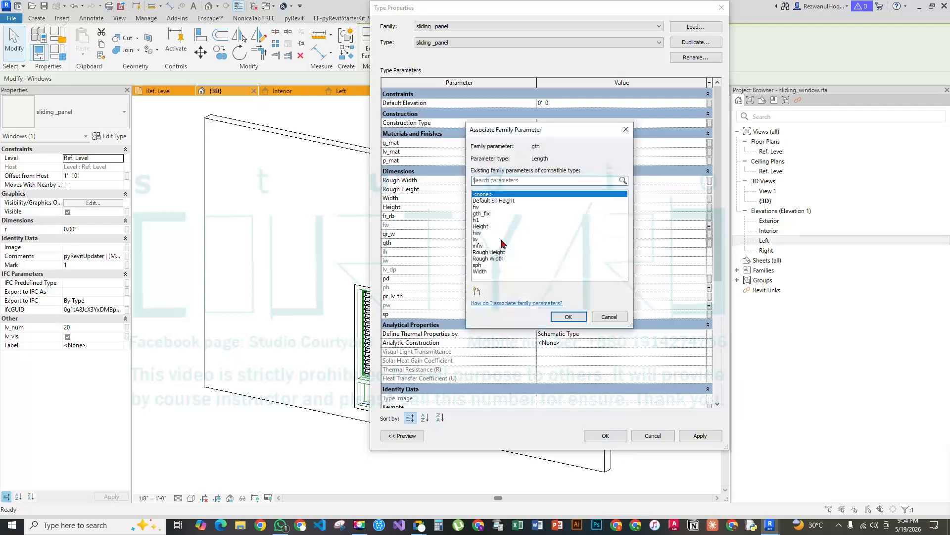
click(477, 291)
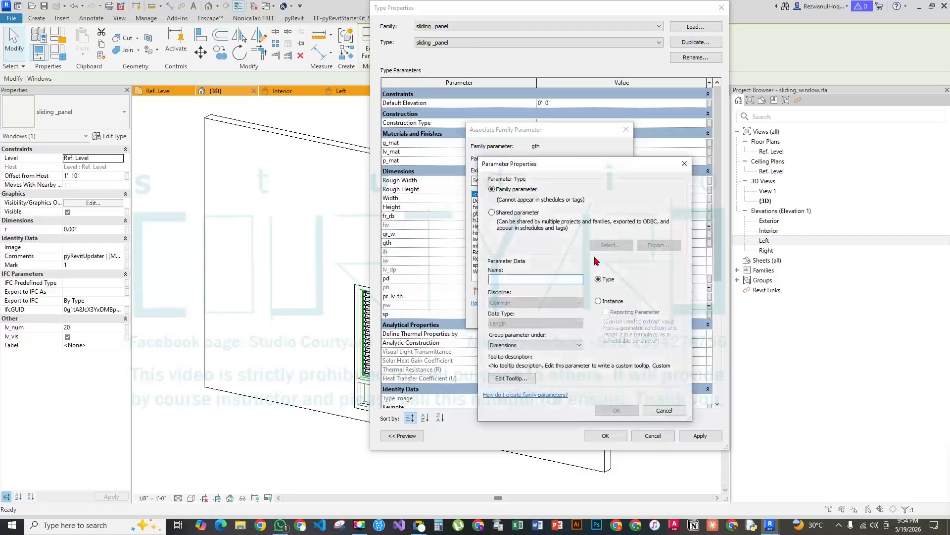
key(Escape)
key(Escape)
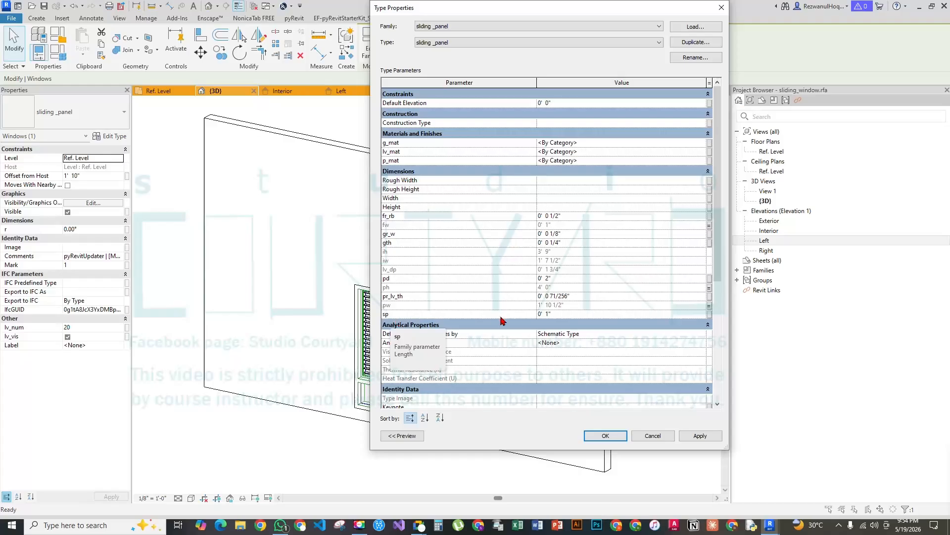
Associate the nested panel's sp parameter with a new type parameter named sp and apply the type properties
click(710, 314)
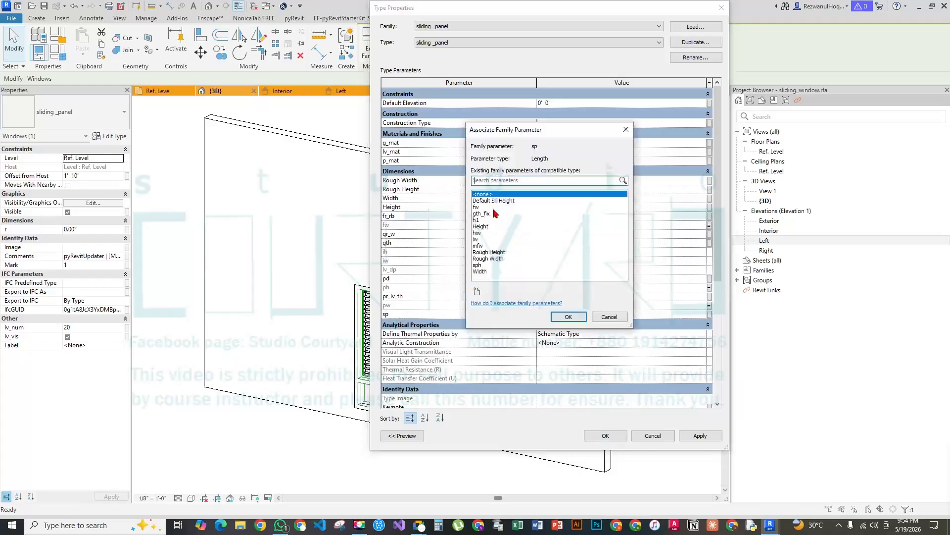
click(477, 292)
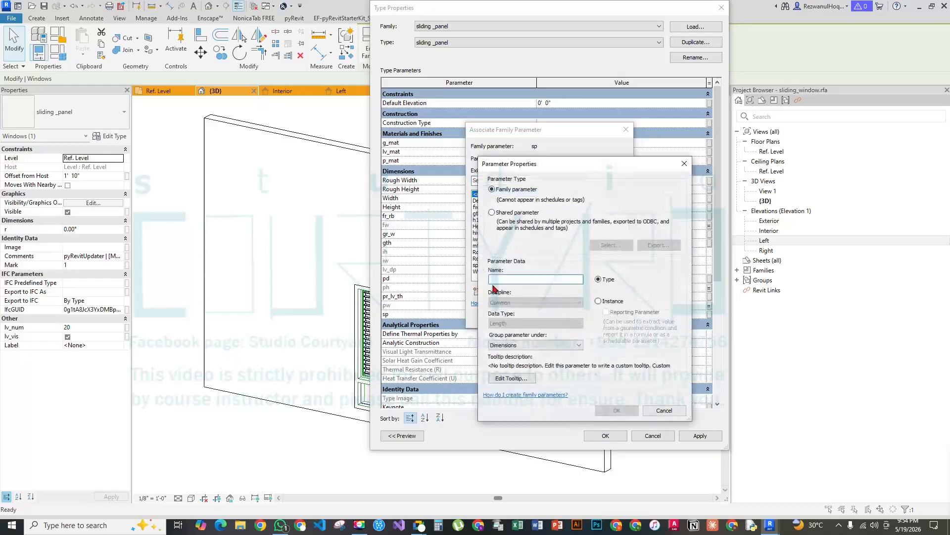
text(sp)
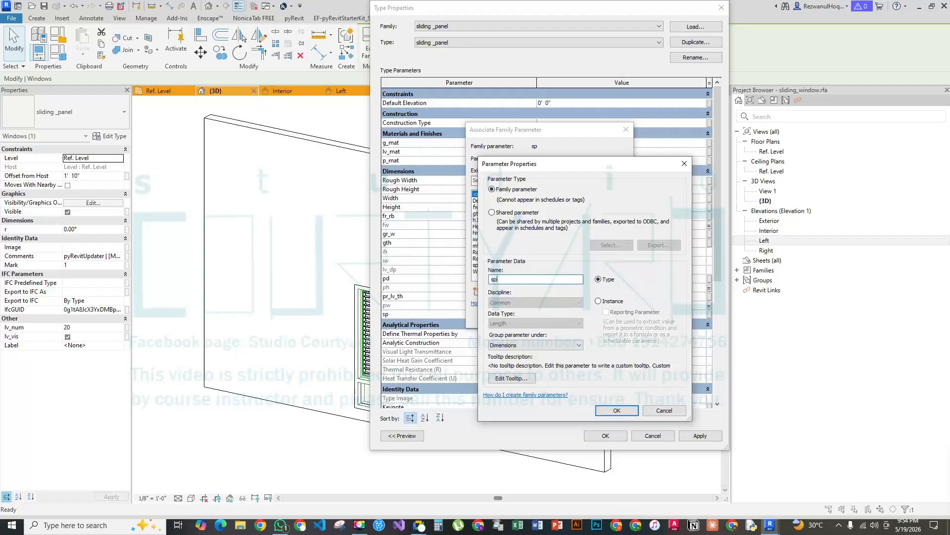
click(613, 411)
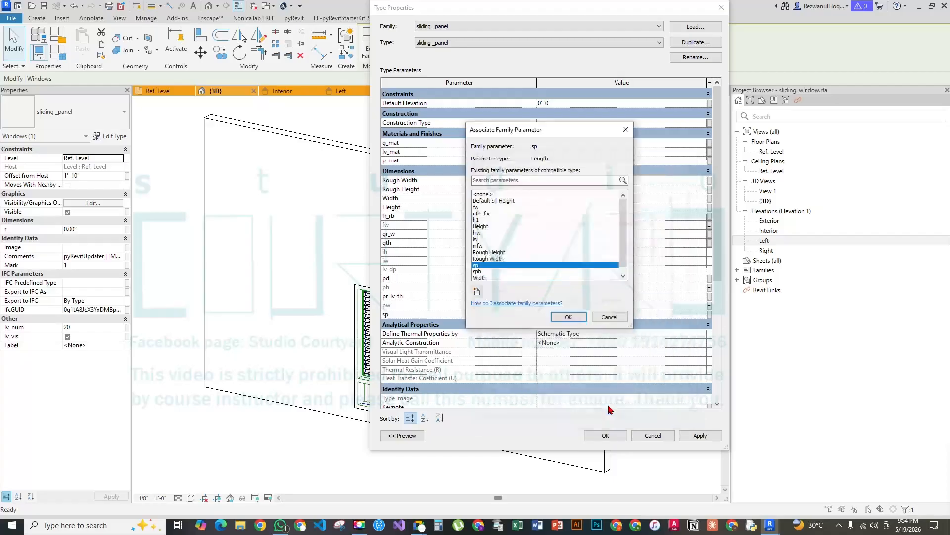
click(578, 317)
click(607, 435)
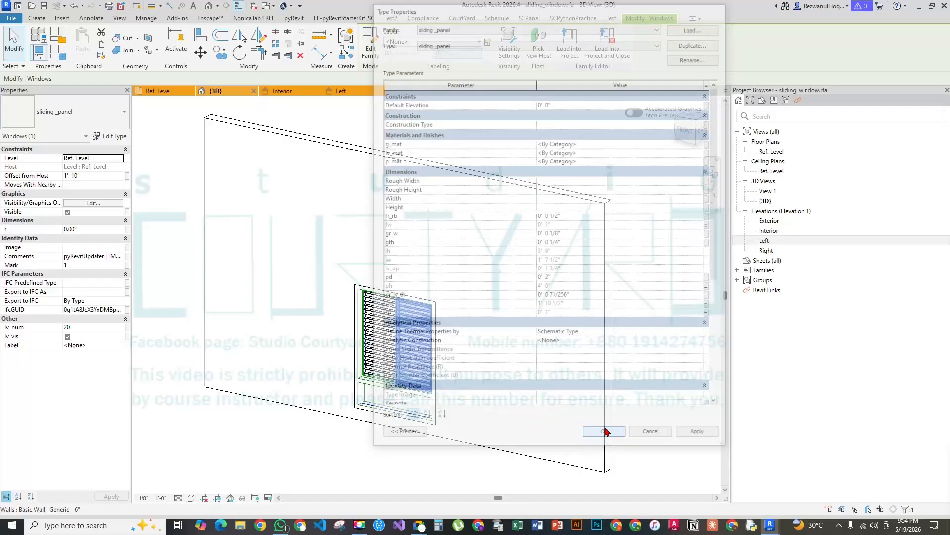
Check the sp parameter in the family types and in the nested sliding panel's type properties, leaving both without changes
click(58, 52)
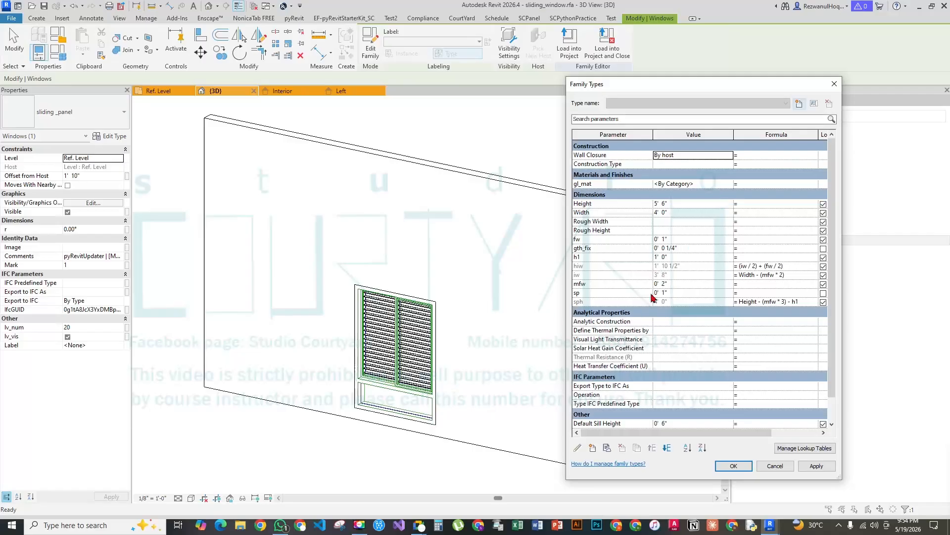
click(678, 293)
key(Escape)
click(396, 346)
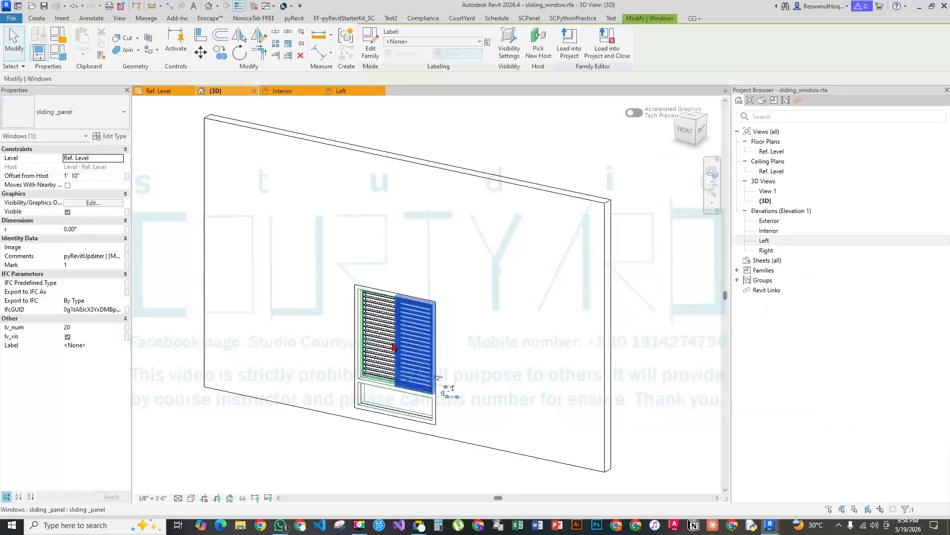
click(114, 138)
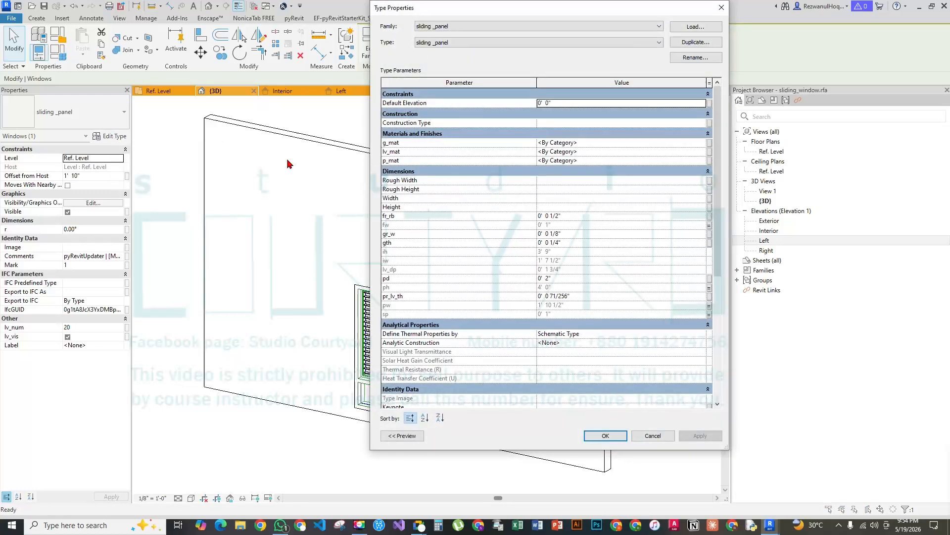
key(Escape)
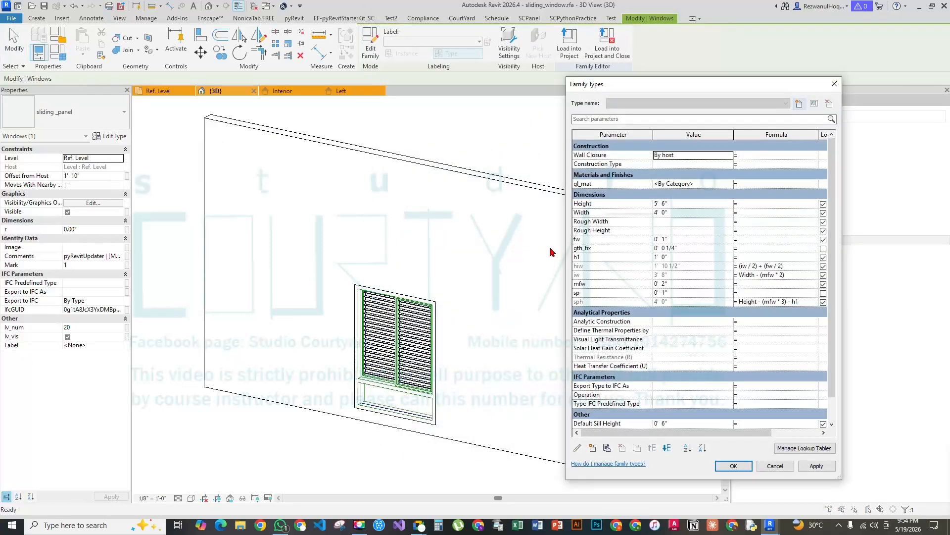
key(Escape)
key(Escape)
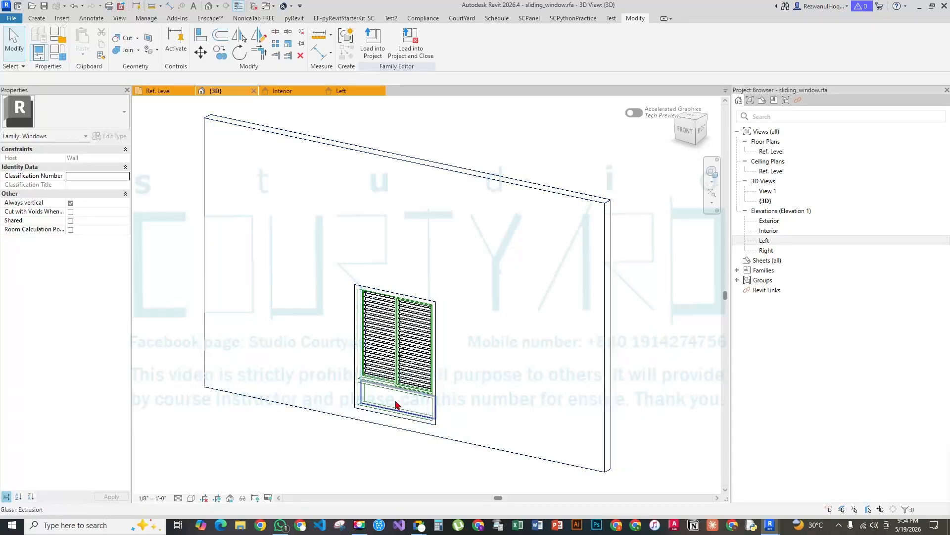
Flex the window family by setting Height to 6' 0" and Width to 5' 0", applying each value
scroll(396, 403, up, 3)
scroll(369, 286, down, 4)
shift+middle_drag(383, 320, 329, 286)
scroll(329, 287, up, 3)
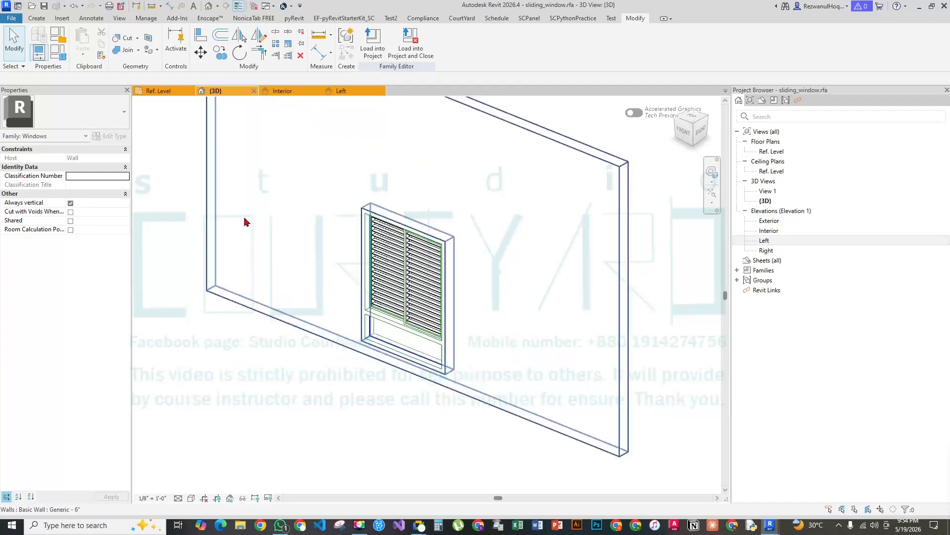
click(56, 50)
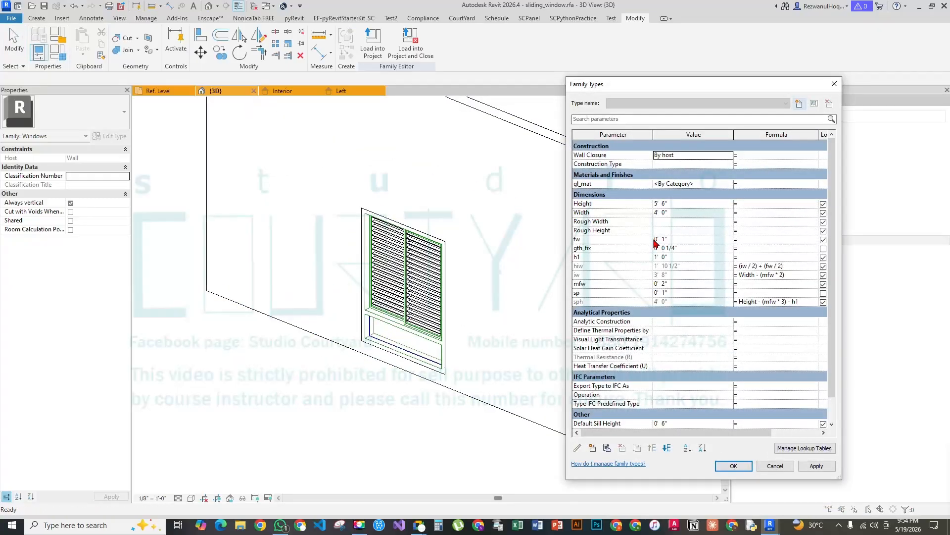
click(675, 203)
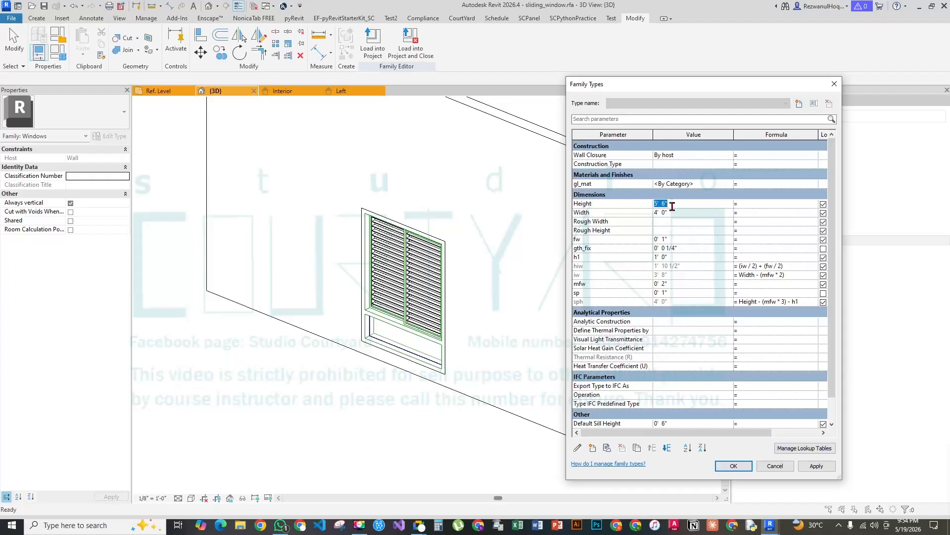
text(6)
click(817, 466)
click(818, 466)
click(687, 212)
text(5)
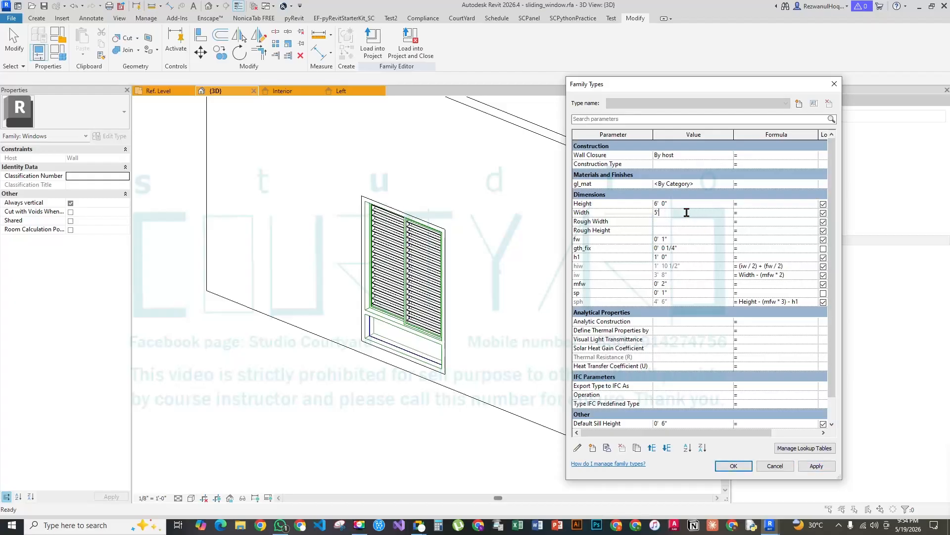
click(809, 466)
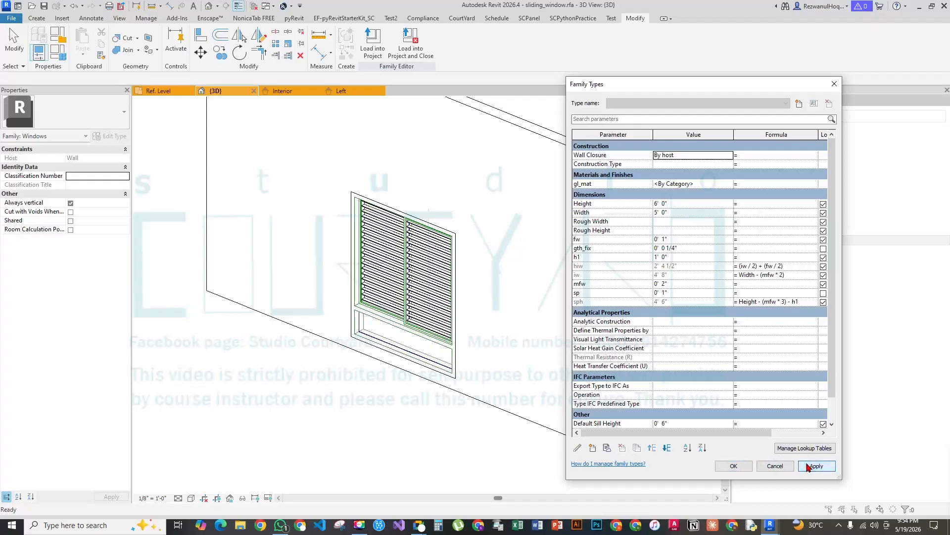
Set the fw parameter to 0' 2" and gth_fix to 0' 0 1/8", applying each value
click(685, 238)
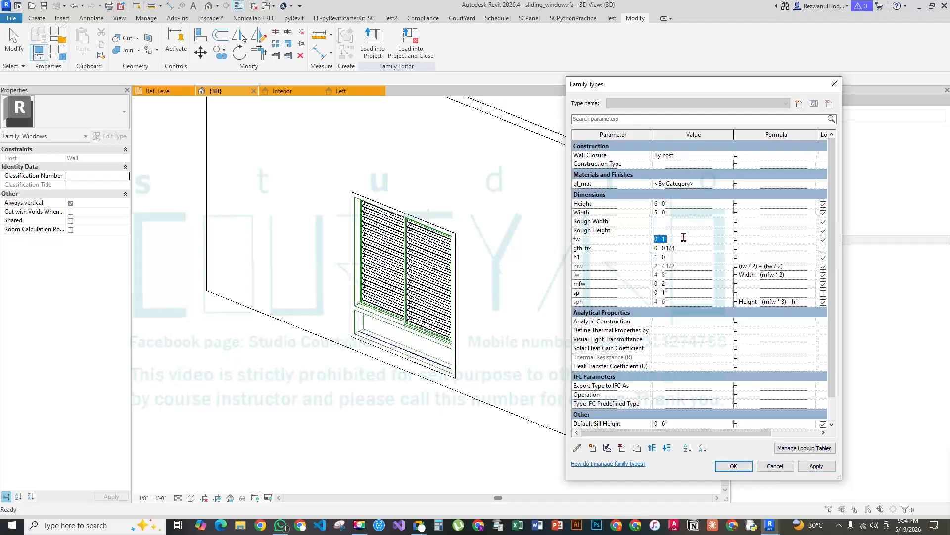
text(2)
click(808, 468)
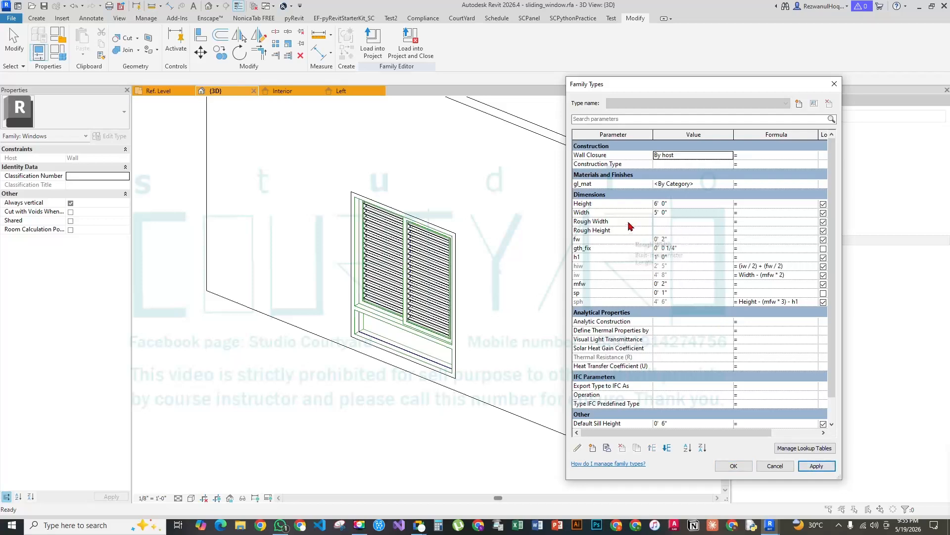
click(688, 248)
click(675, 247)
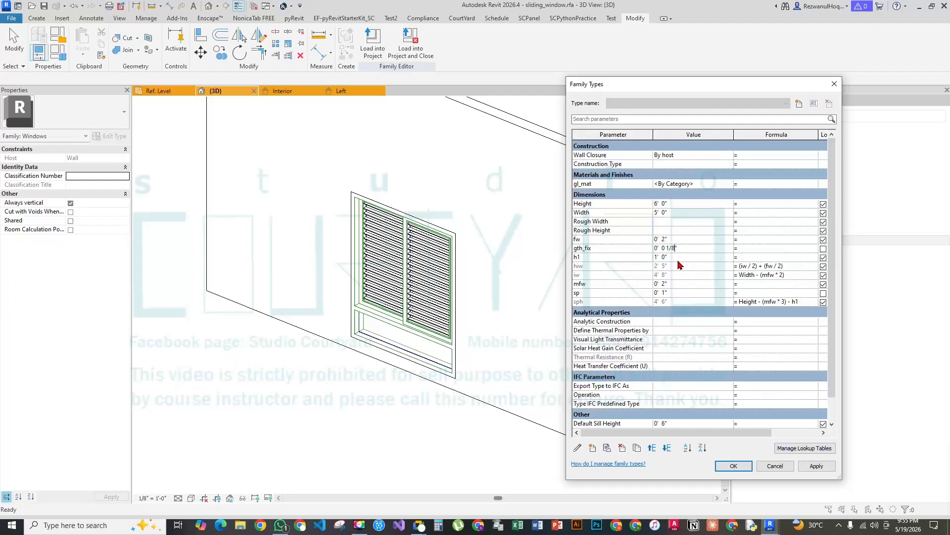
key(Return)
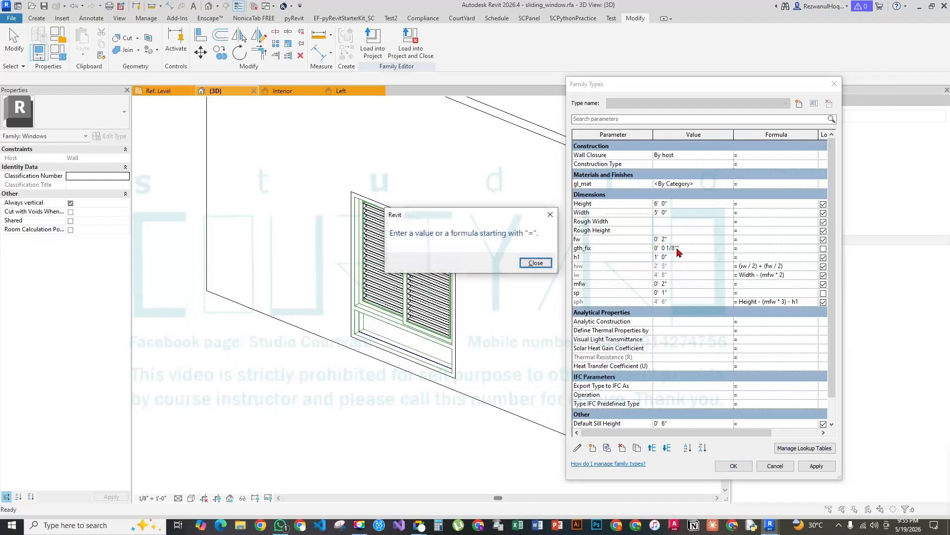
click(550, 215)
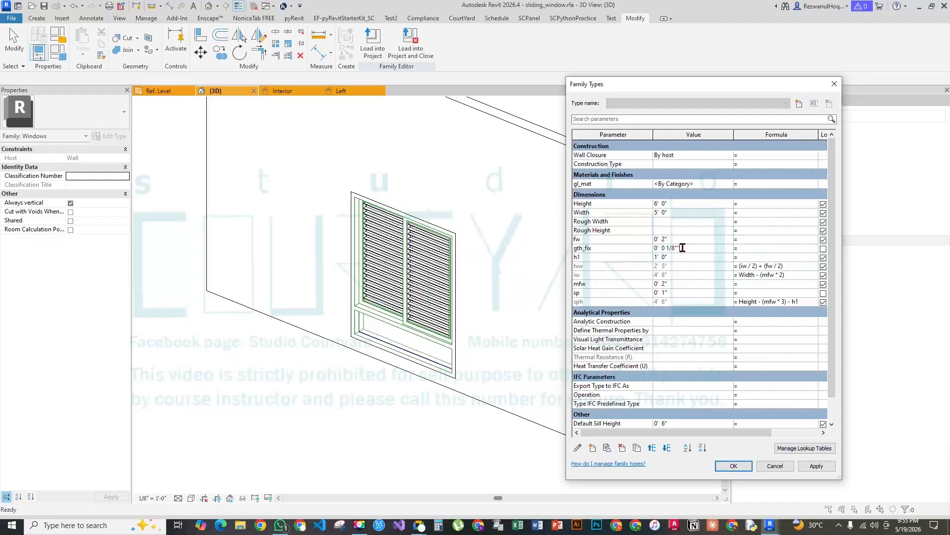
click(816, 466)
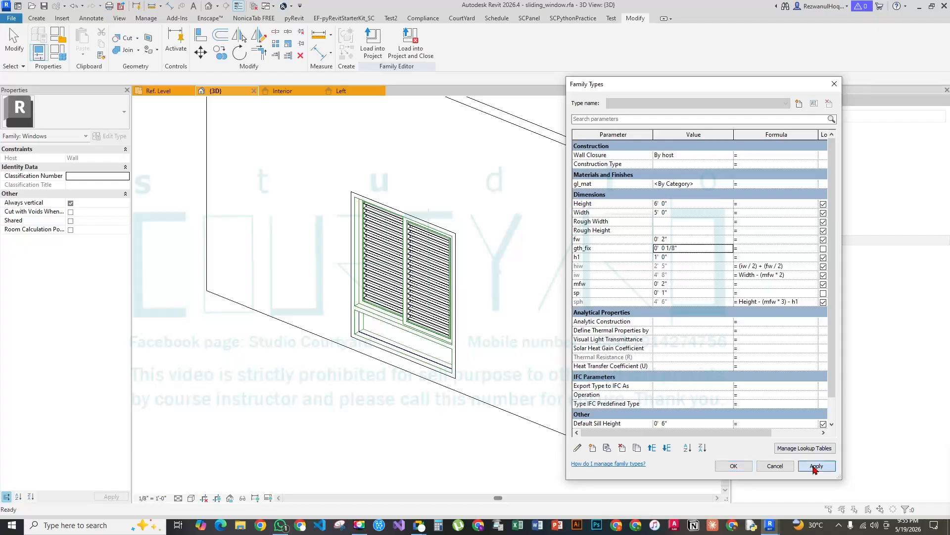
Set the h1 parameter to 1' 6", apply it, and accept the family type values
click(674, 256)
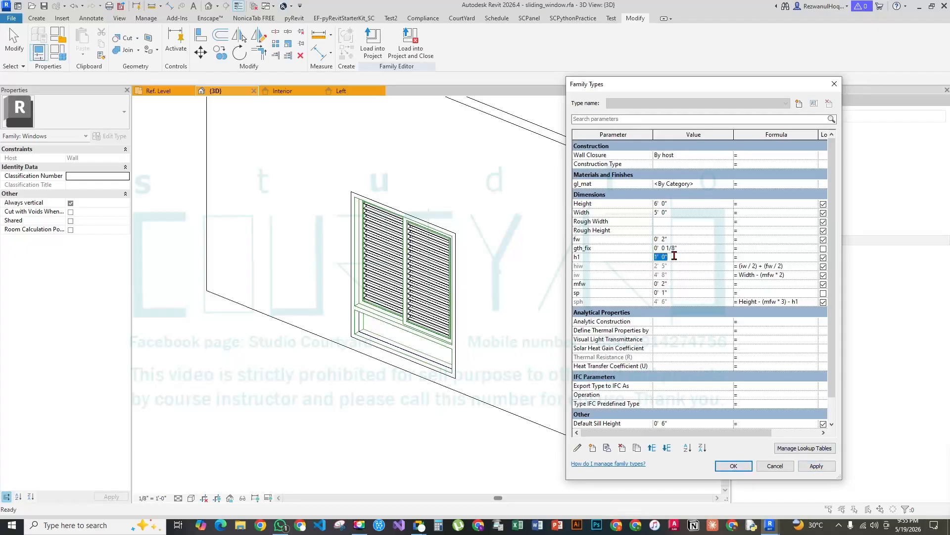
text(1)
text(8")
key(Tab)
click(818, 466)
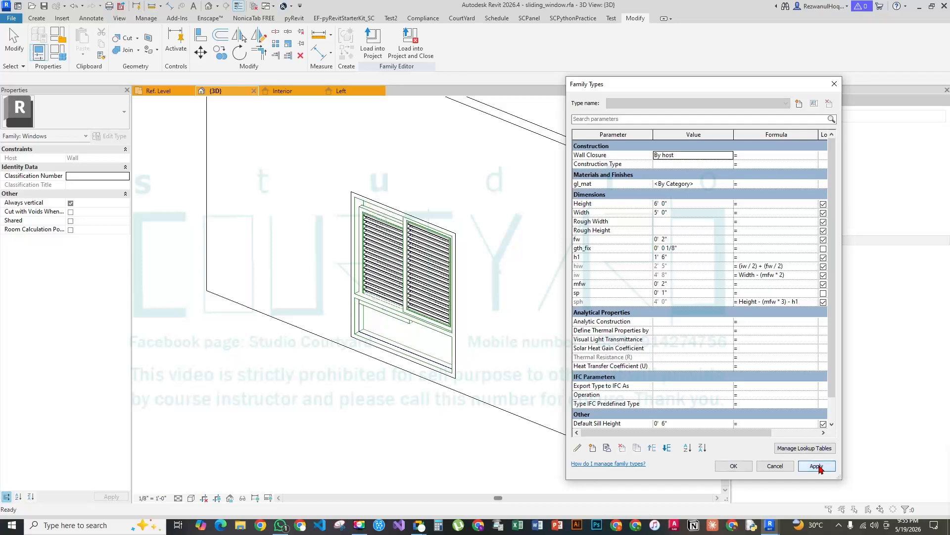
click(734, 466)
In the Interior elevation, align and lock the lower-hanging sliding panel's bottom edge to the reference plane along the horizontal mullion's top edge
scroll(460, 320, up, 4)
shift+middle_drag(461, 320, 384, 170)
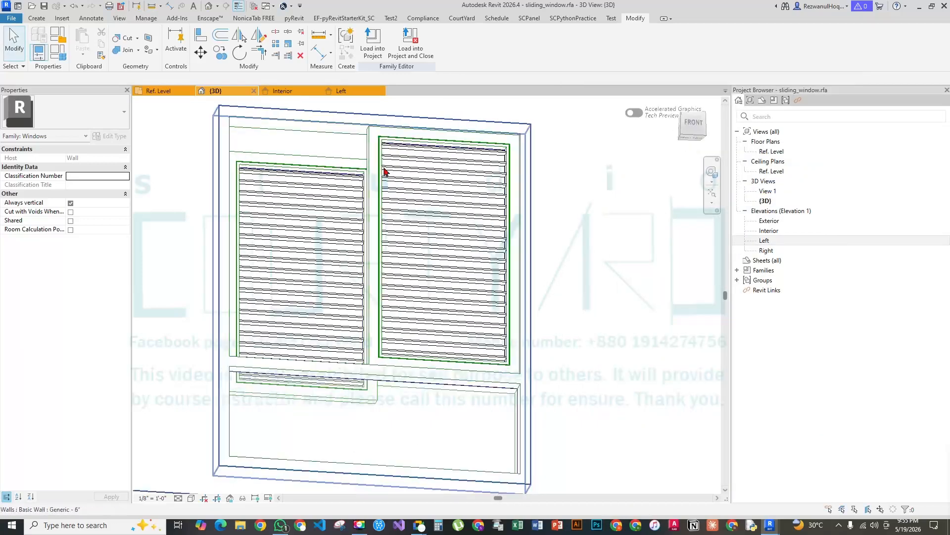
click(365, 174)
key(Escape)
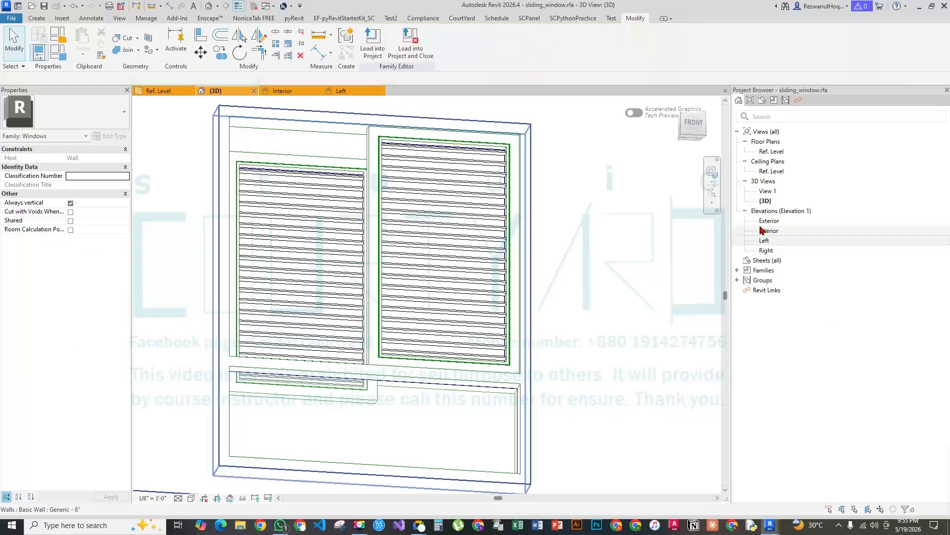
click(760, 229)
double_click(762, 231)
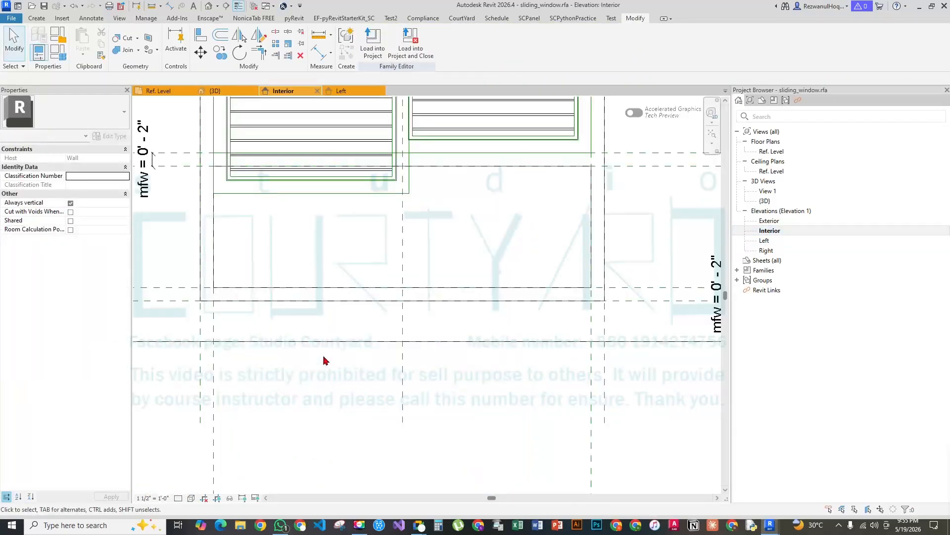
scroll(368, 259, up, 2)
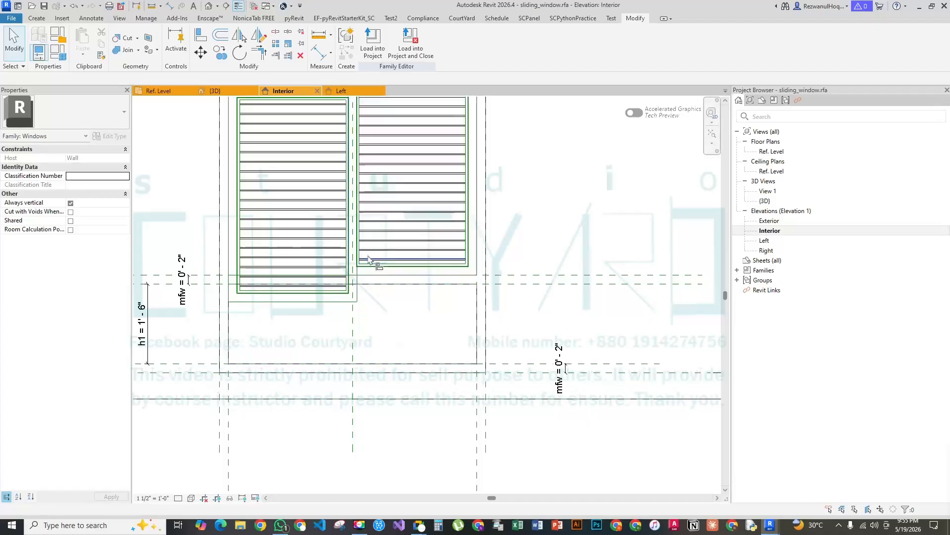
key(a)
key(l)
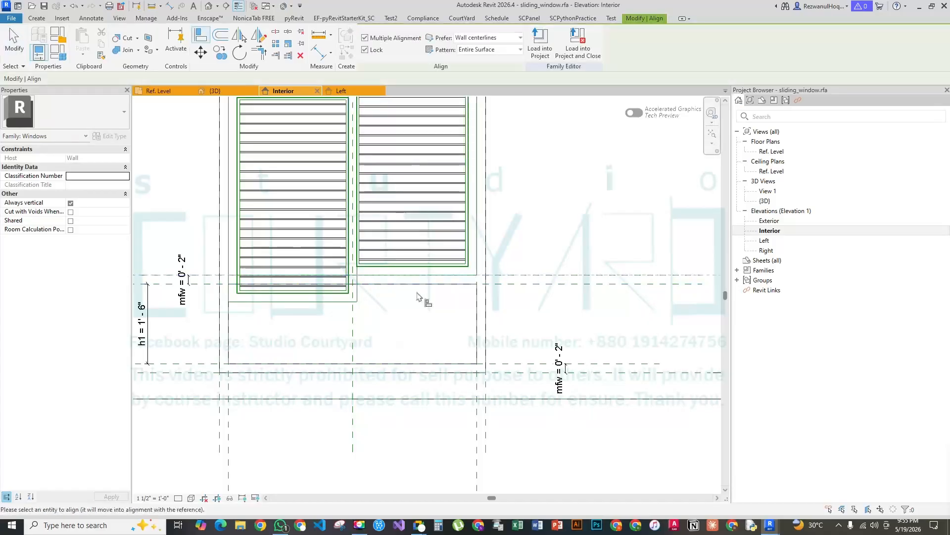
click(306, 311)
scroll(364, 338, down, 3)
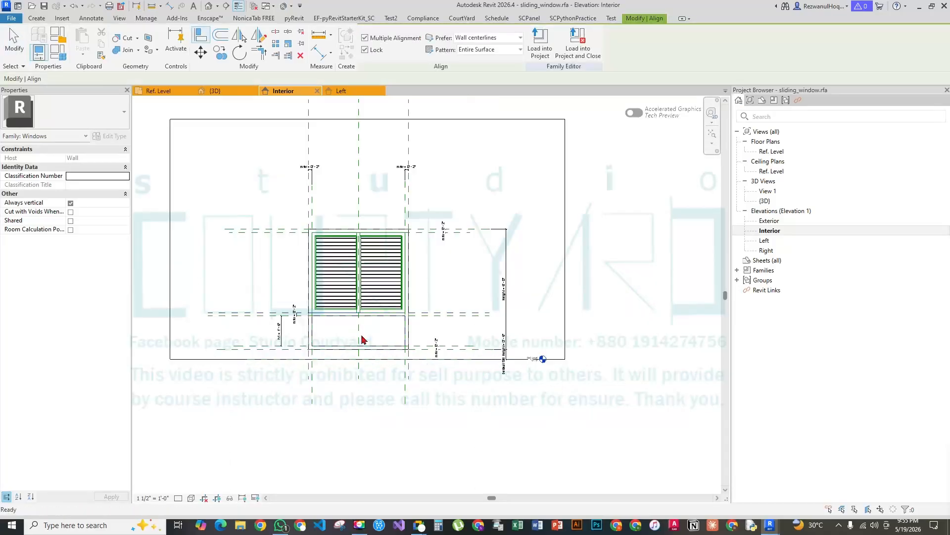
key(Escape)
key(Escape)
In the 3D view, flex h1 to 2' 0" and back to 1' 0", applying each value, and accept the family types
click(209, 6)
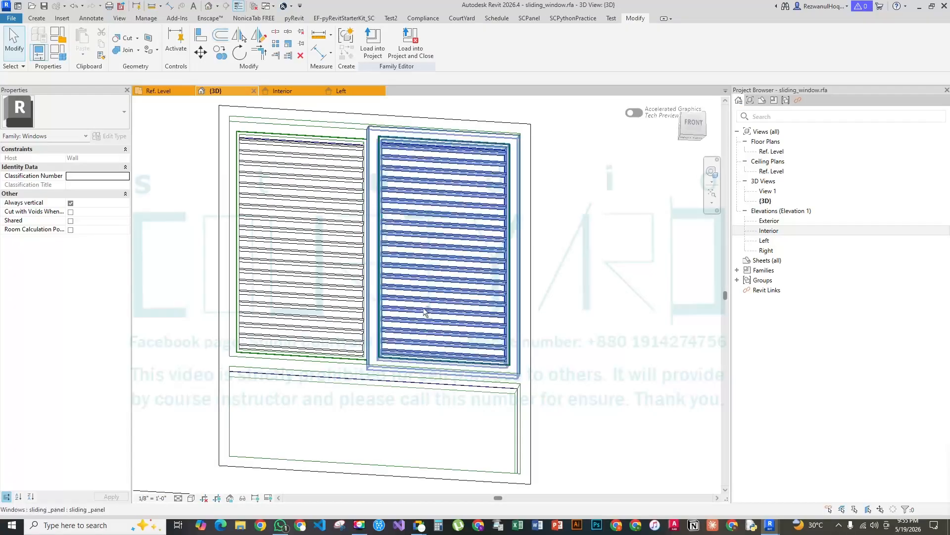
shift+middle_drag(424, 314, 244, 392)
click(60, 56)
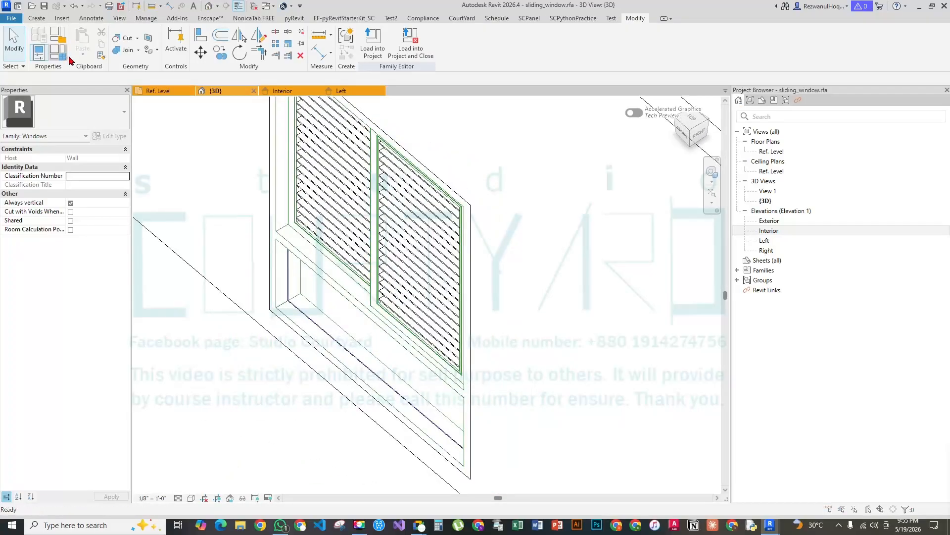
click(686, 259)
click(683, 257)
text(2)
key(Tab)
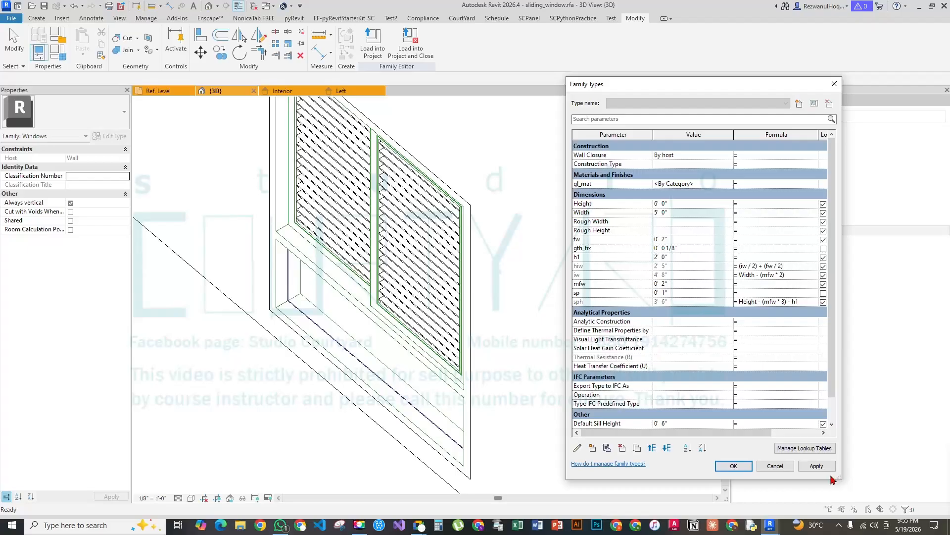
click(820, 465)
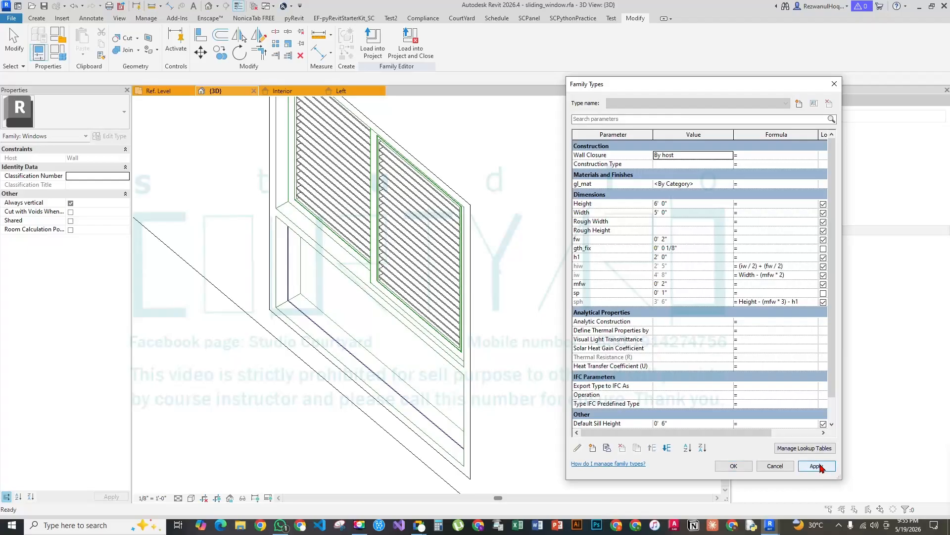
click(682, 257)
text(1)
click(815, 467)
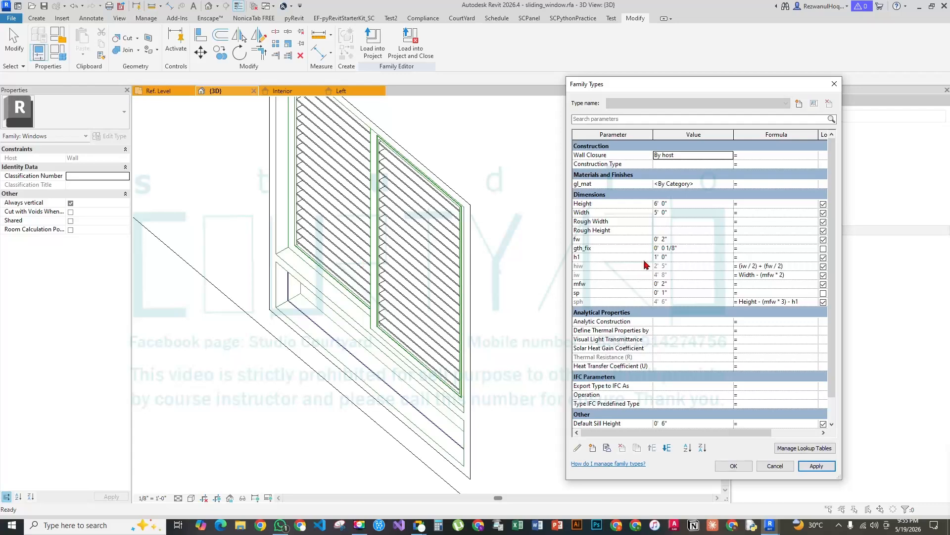
click(733, 466)
scroll(435, 297, down, 5)
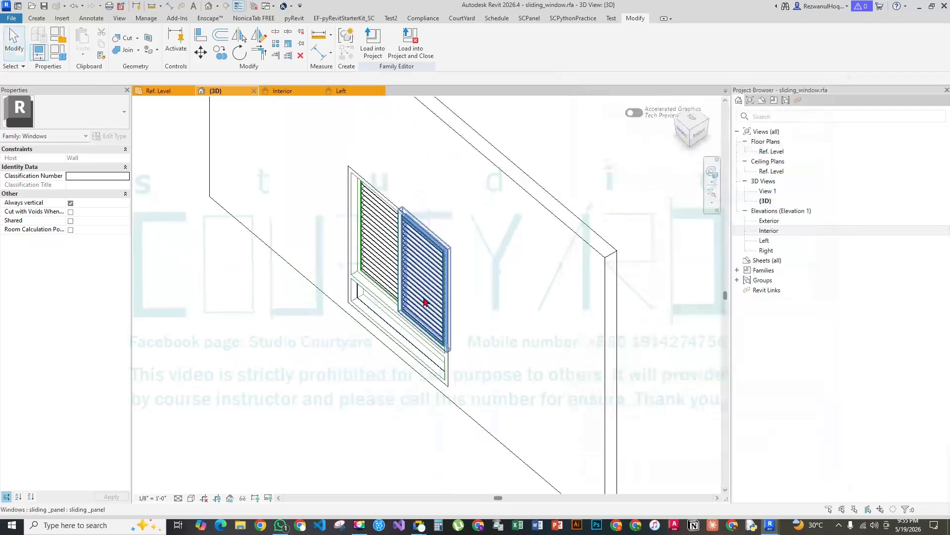
Set the main frame width parameter mfw to 0' 1" and apply it
click(58, 52)
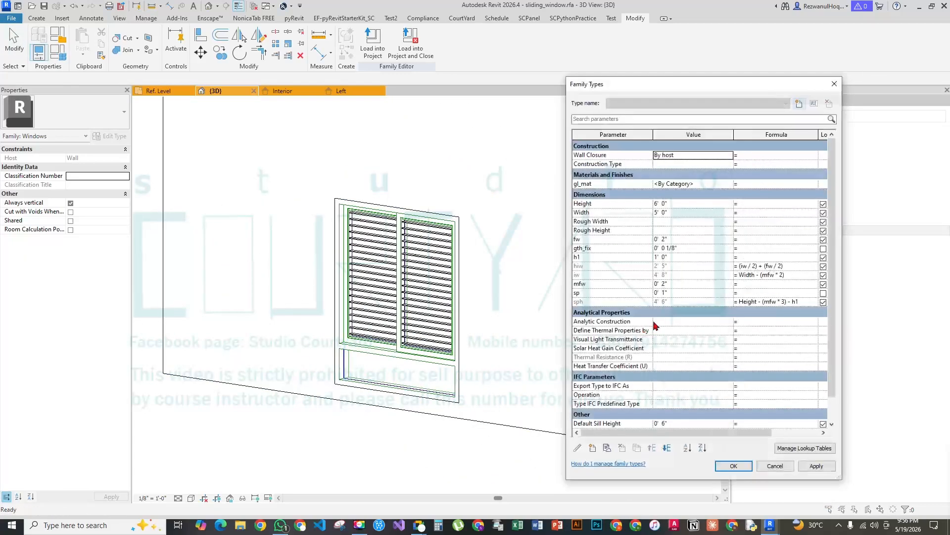
click(676, 283)
text(1)
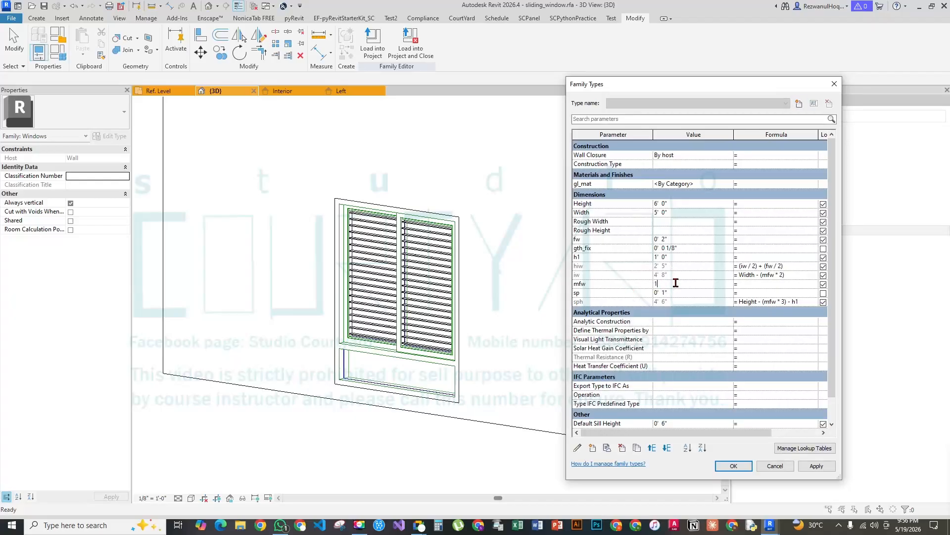
text(")
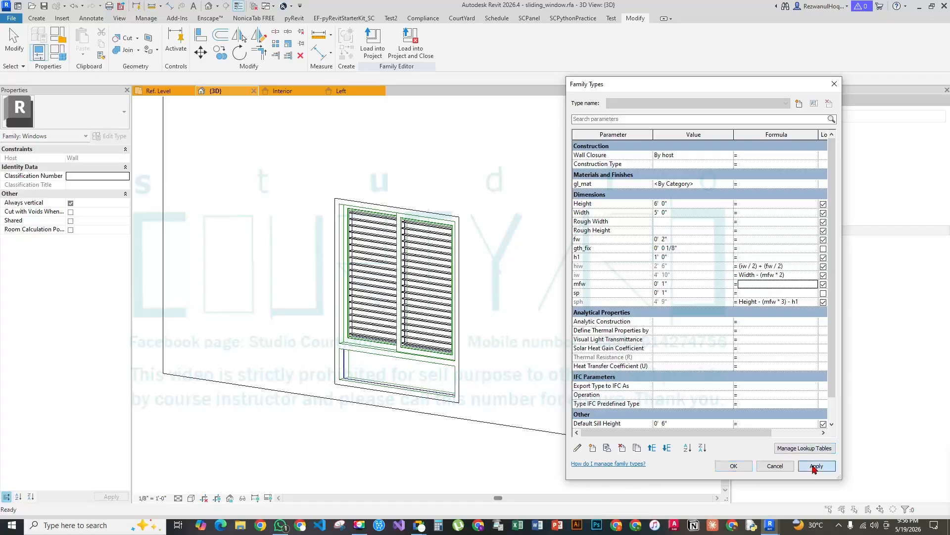
click(813, 467)
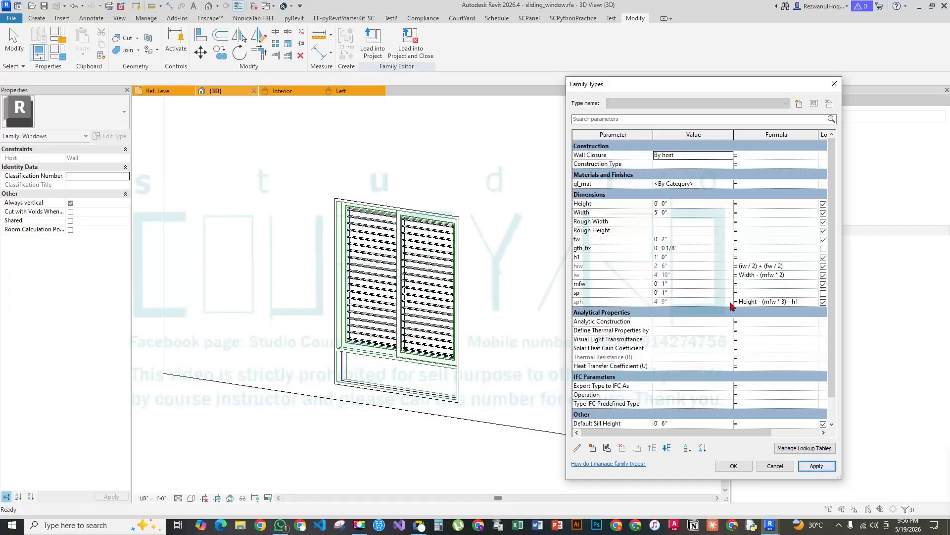
scroll(737, 404, down, 1)
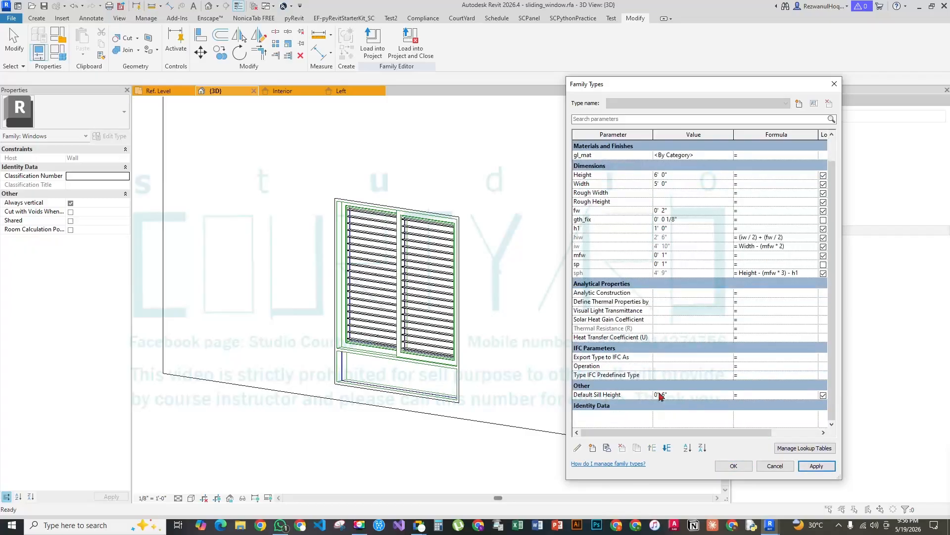
Accept the family types and examine the type parameters of the left sliding panel for the louver settings
scroll(737, 349, up, 1)
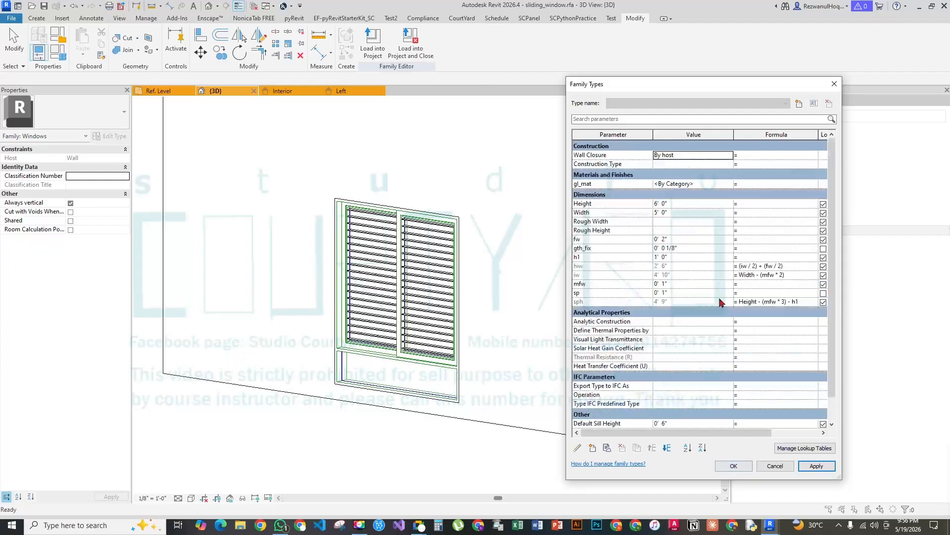
click(735, 466)
click(349, 243)
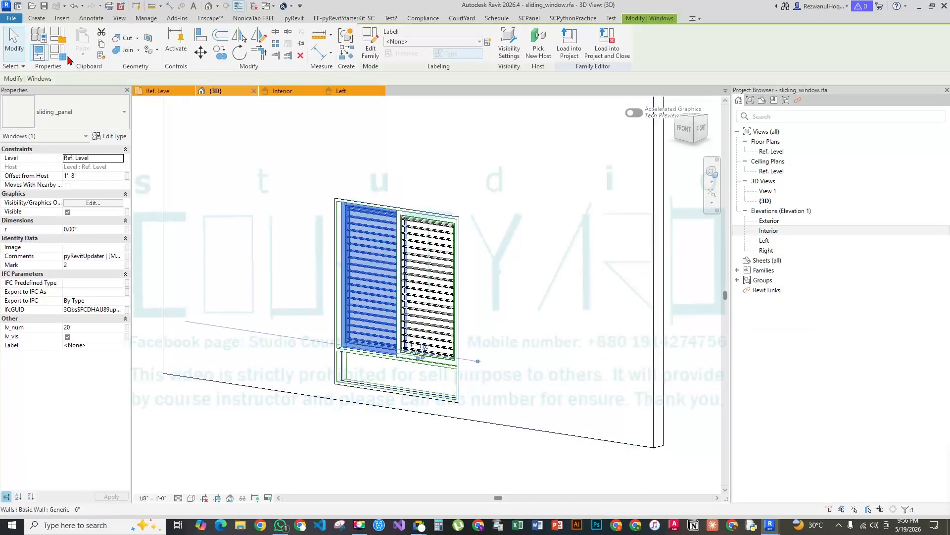
click(110, 137)
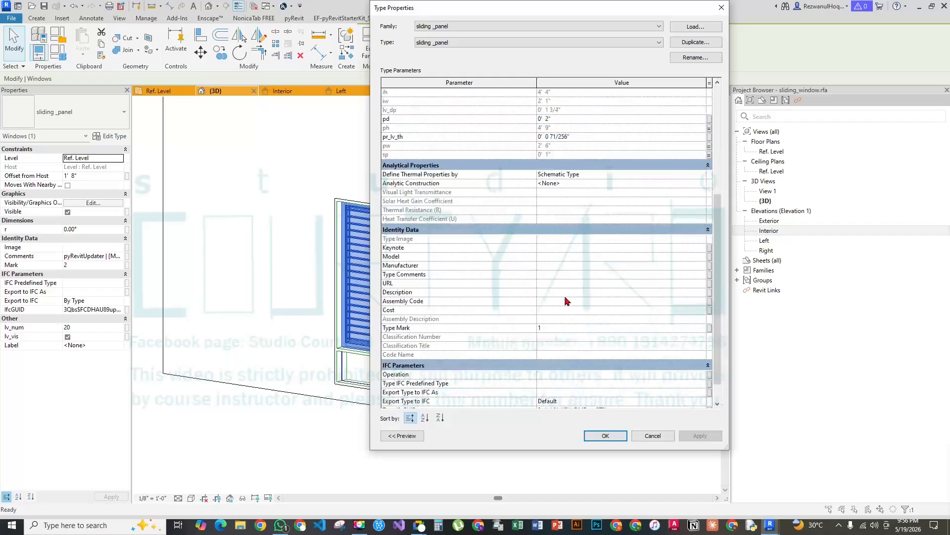
scroll(581, 405, down, 1)
key(Escape)
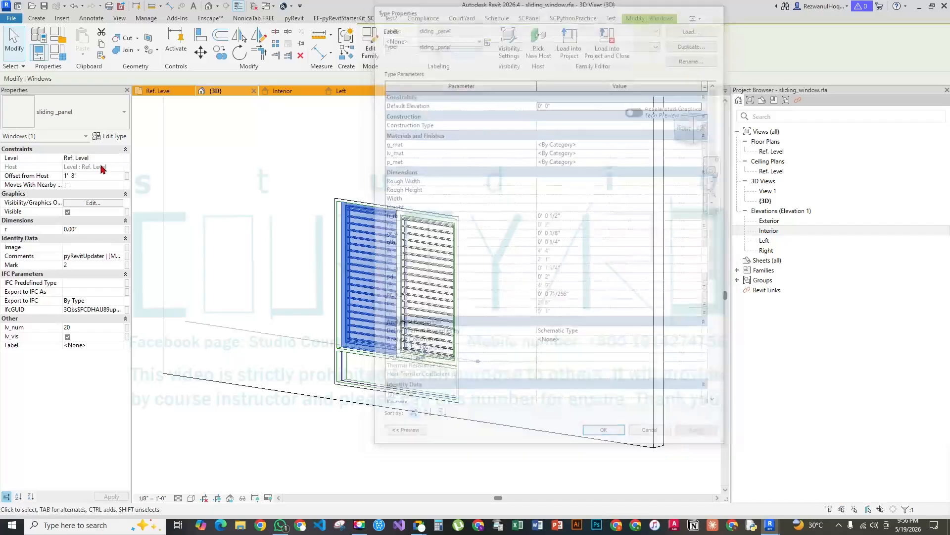
click(113, 138)
scroll(581, 342, down, 10)
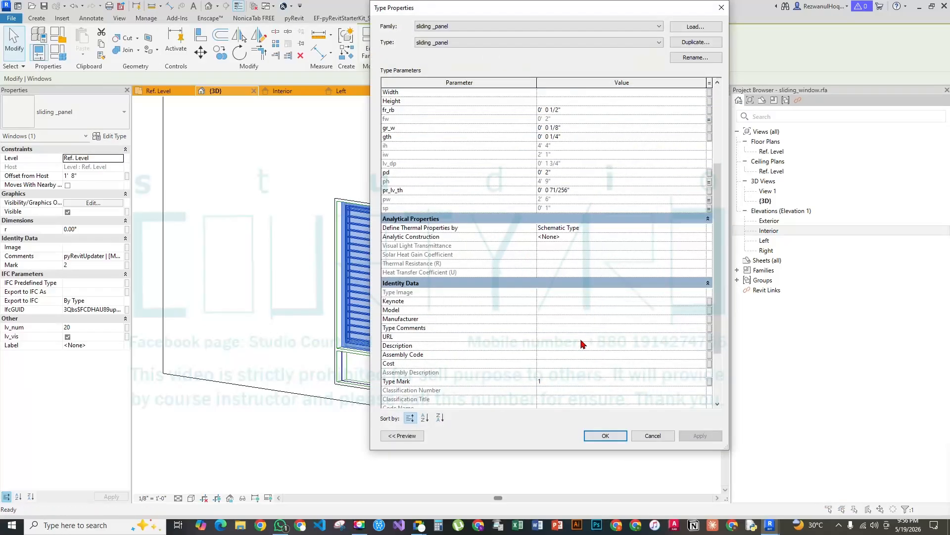
scroll(581, 343, up, 10)
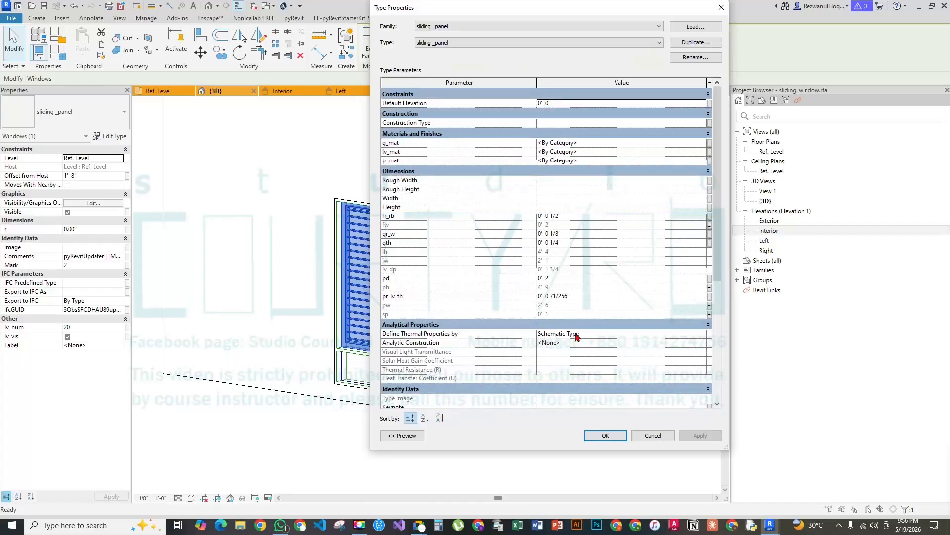
scroll(571, 287, down, 7)
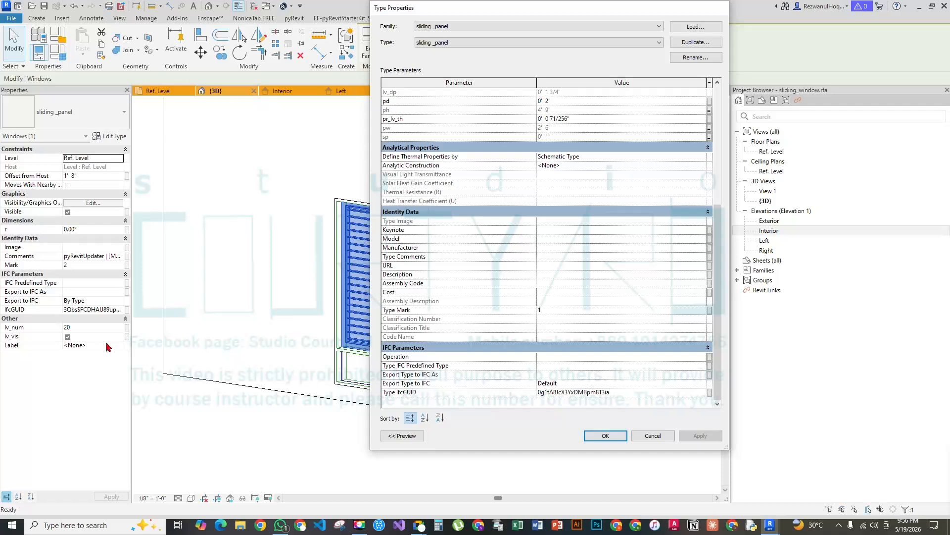
key(Escape)
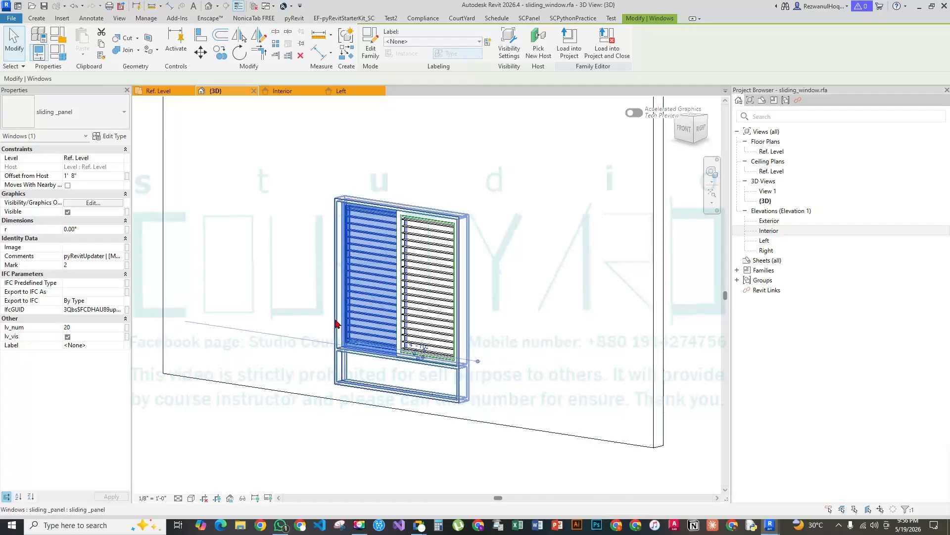
Test the left sliding panel's lv_vis setting by turning the louvers off and back on
click(67, 336)
click(67, 337)
shift+middle_drag(512, 385, 127, 336)
click(126, 337)
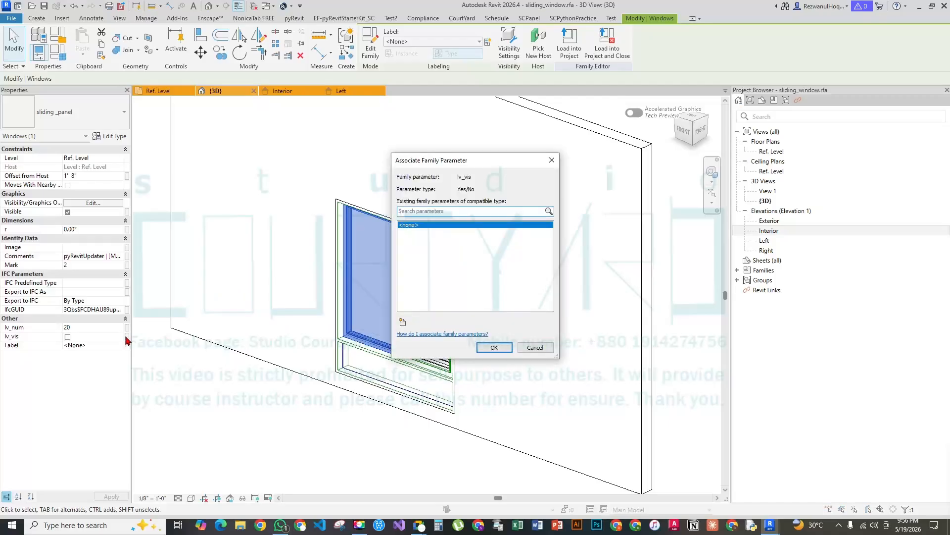
key(Escape)
click(67, 336)
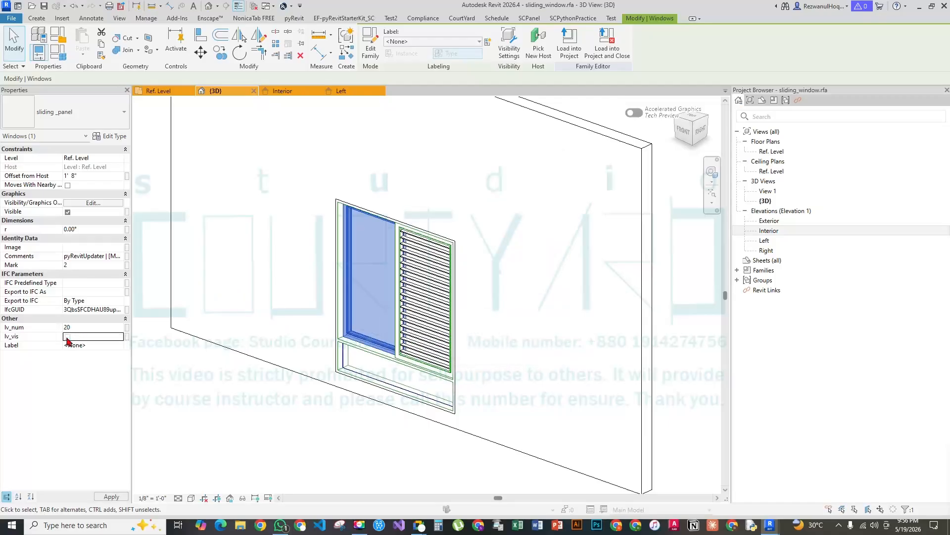
Associate the left sliding panel's lv_vis with a new instance family parameter named lv_vis
click(127, 337)
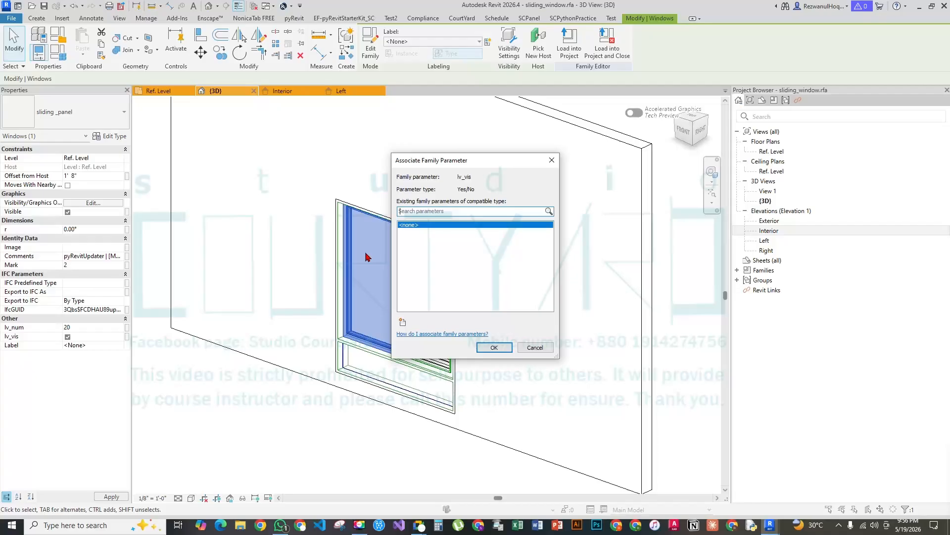
click(403, 323)
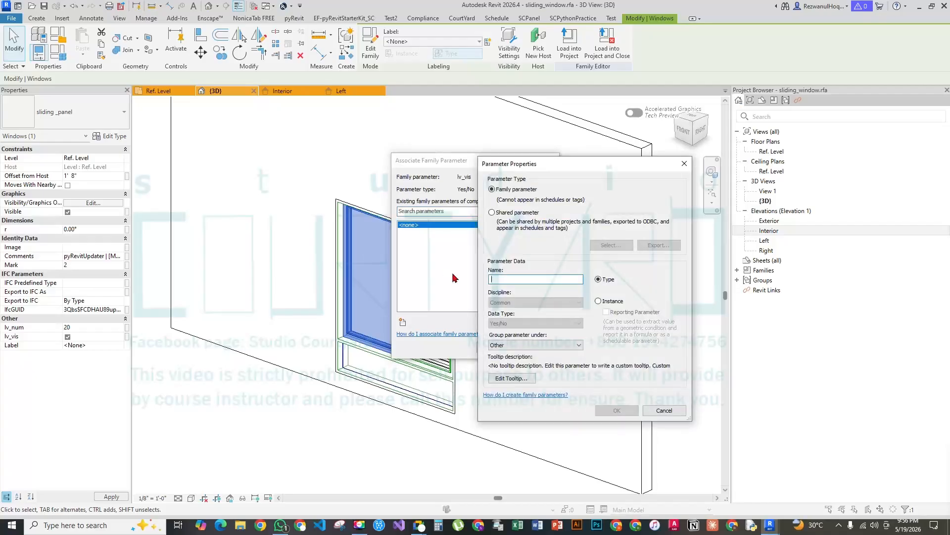
text(lv_vis)
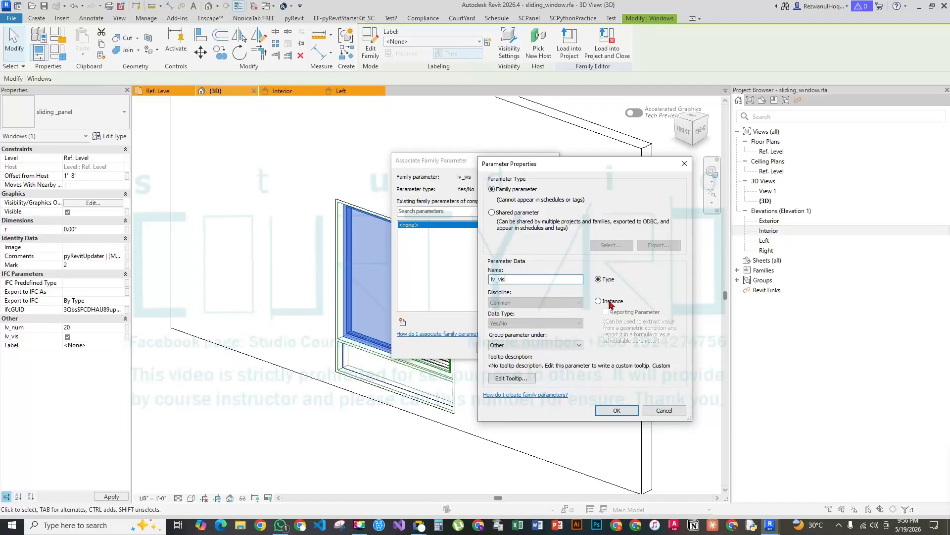
click(619, 410)
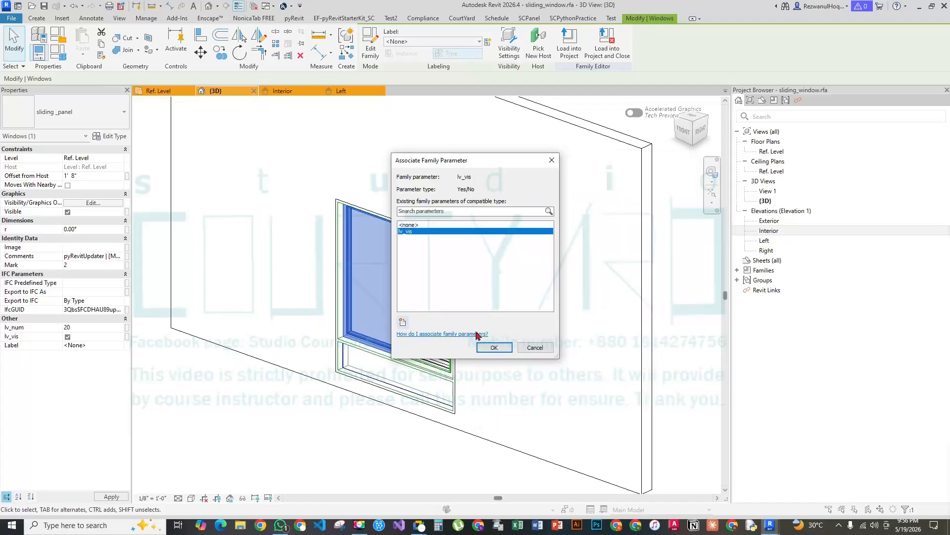
click(502, 349)
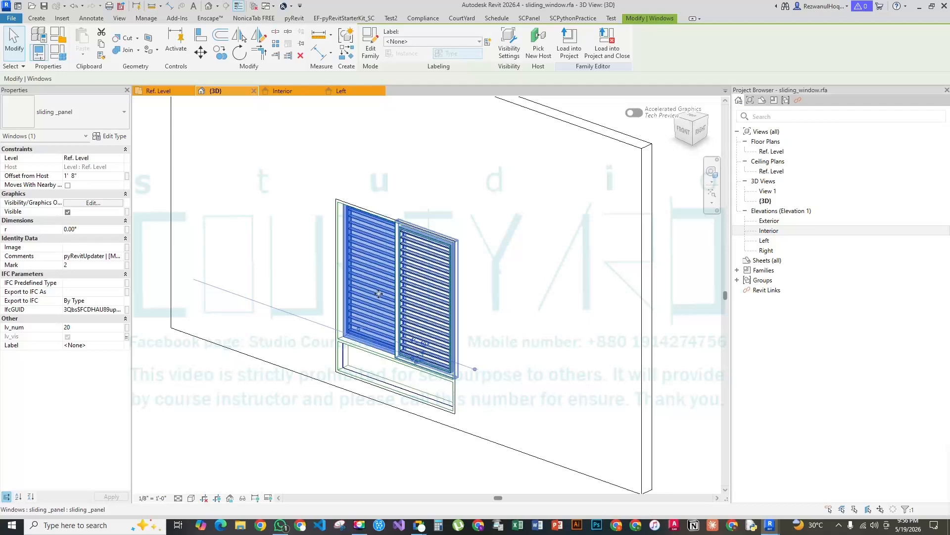
Associate the right sliding panel's lv_vis with the existing lv_vis family parameter and clear the selection
click(416, 300)
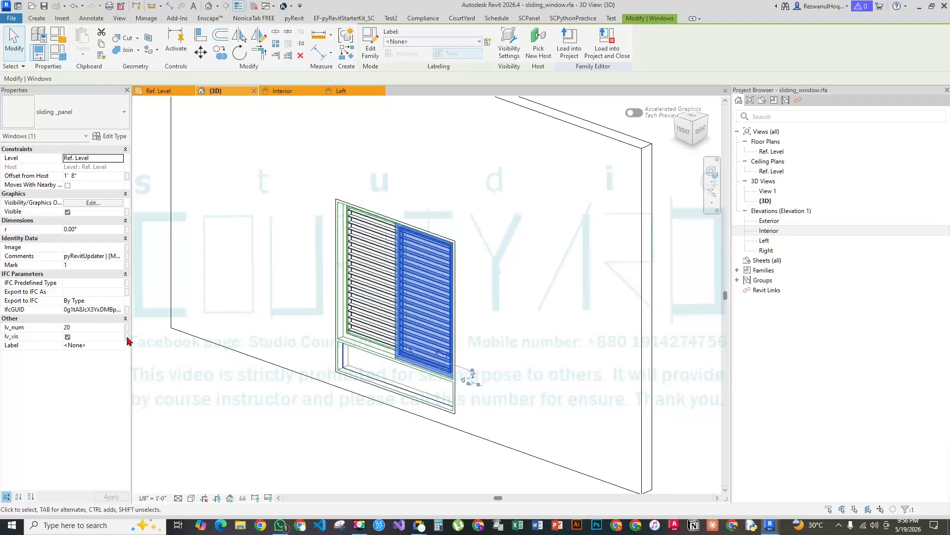
click(127, 336)
click(406, 232)
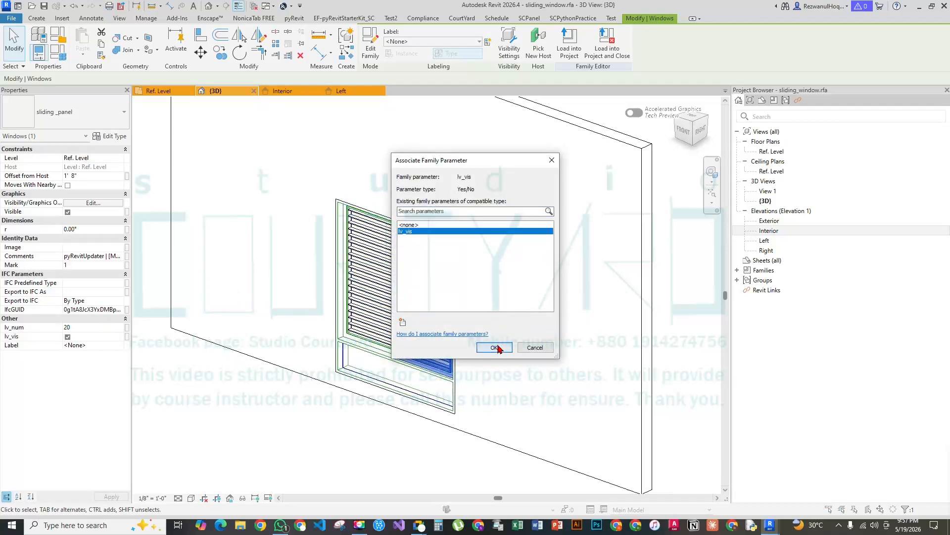
click(494, 348)
click(298, 407)
Select both sliding panels and associate their lv_num with a new instance family parameter named lv_num
click(378, 318)
ctrl+click(425, 301)
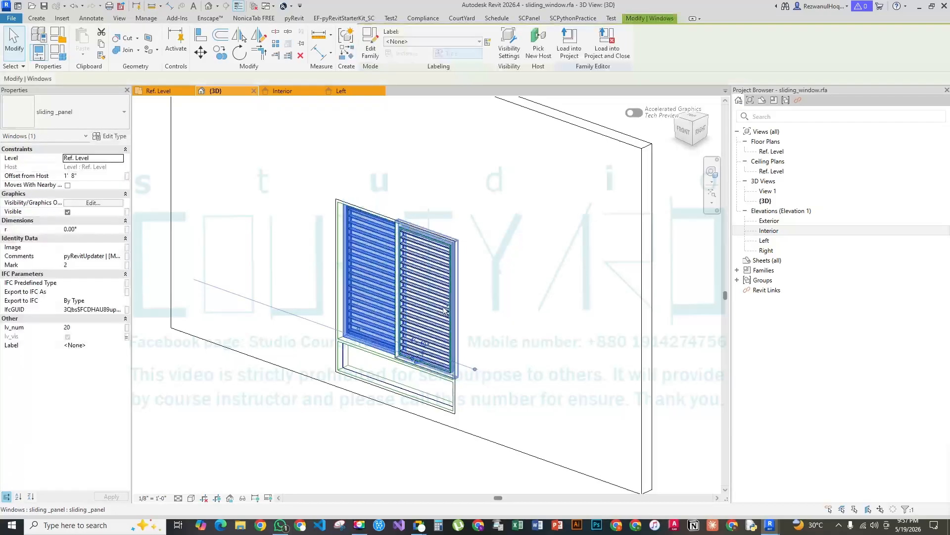
click(127, 327)
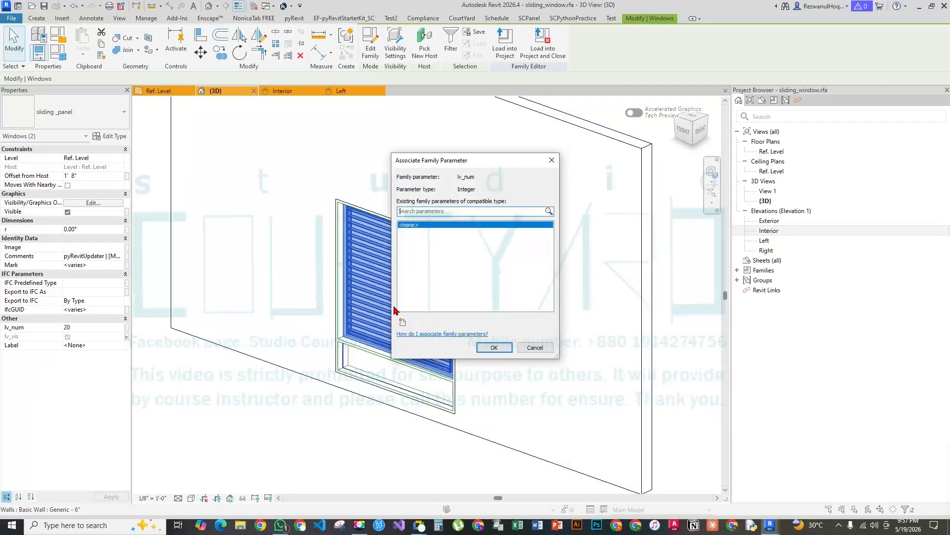
click(403, 322)
text(lv_num)
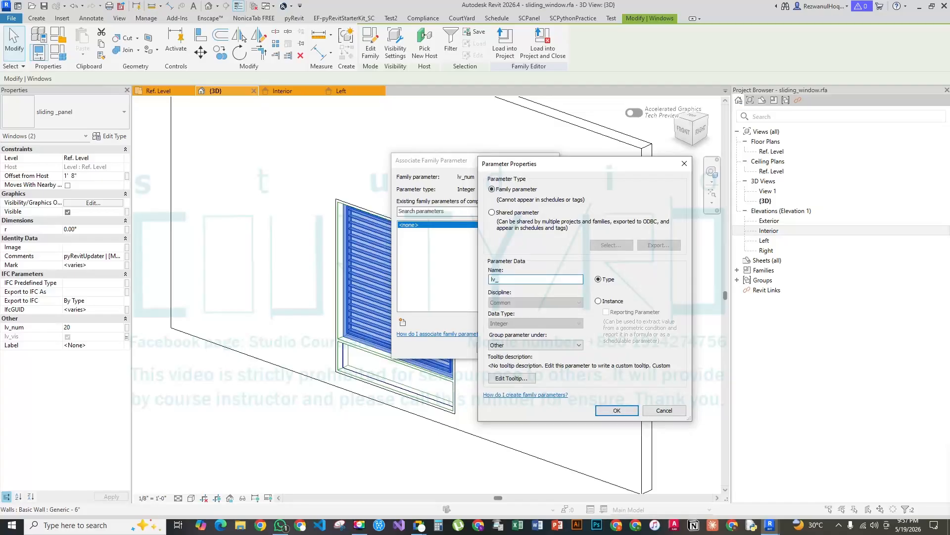
click(616, 301)
click(617, 412)
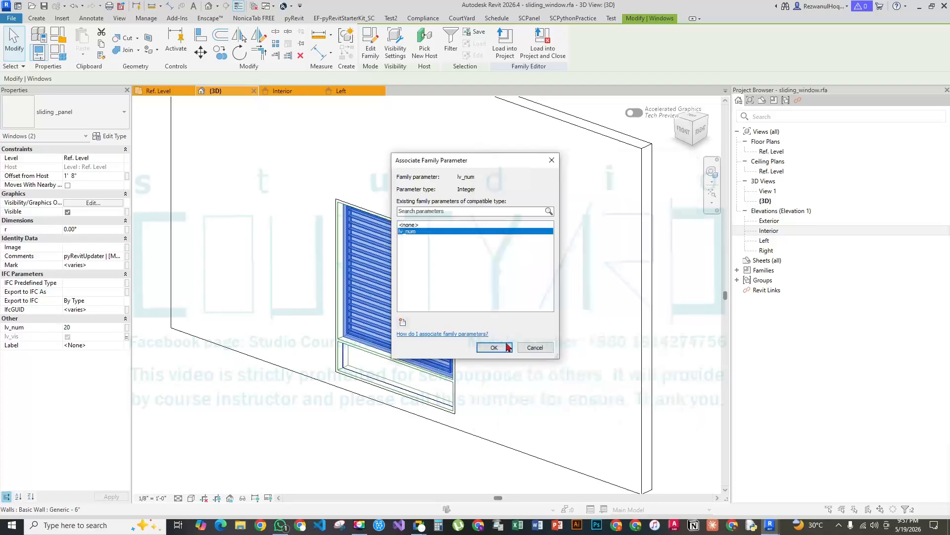
click(494, 347)
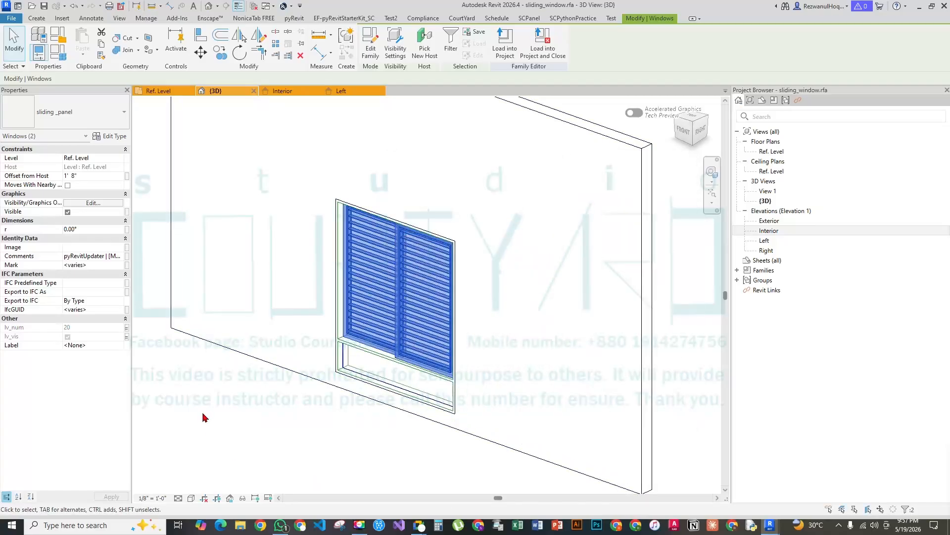
Associate both panels' rotation angle r with a new instance family parameter named r, and clear the selection
click(127, 229)
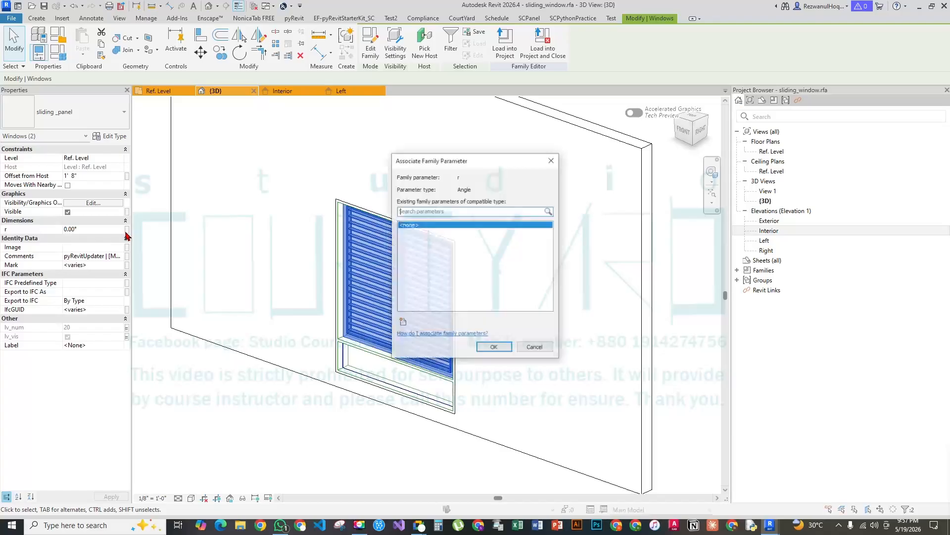
click(403, 323)
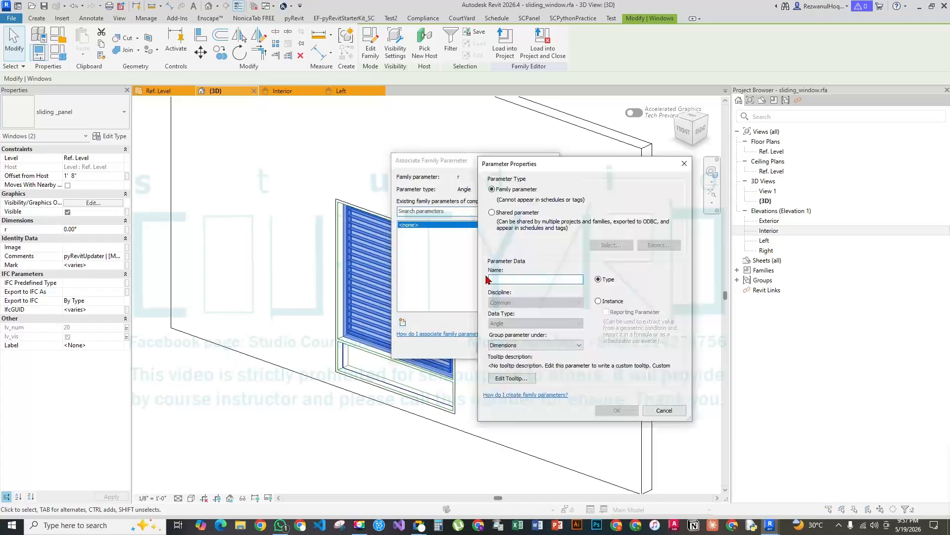
text(r)
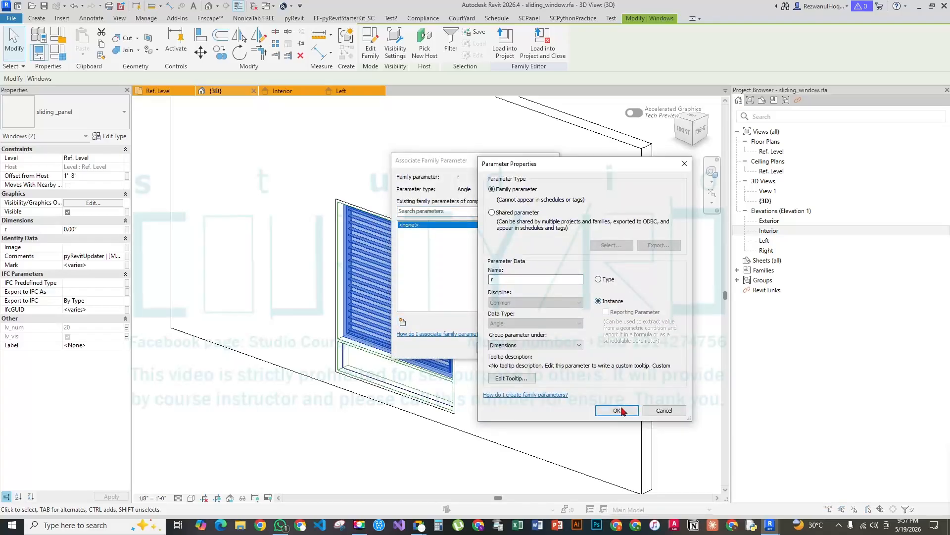
click(616, 411)
click(486, 348)
click(323, 350)
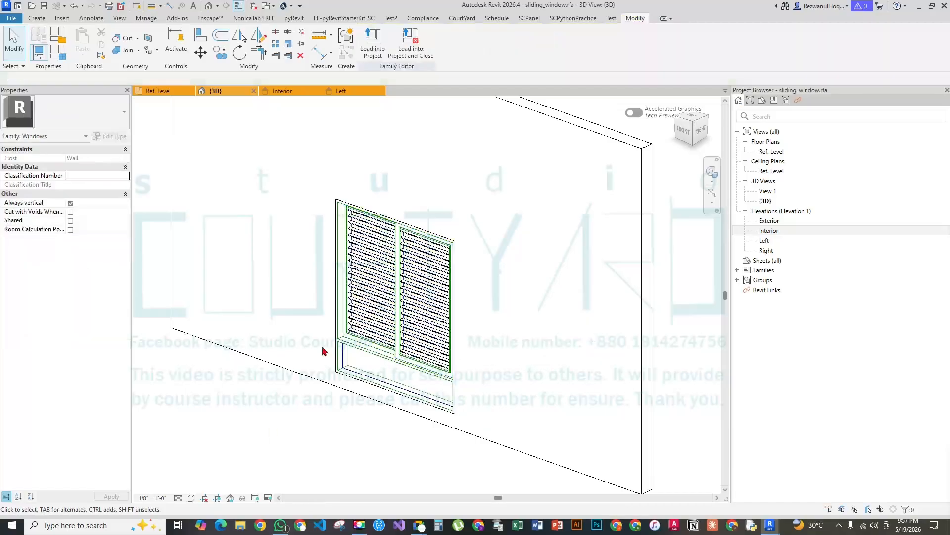
Close the family's inactive views, keeping only the 3D view open
scroll(340, 311, down, 3)
shift+middle_drag(381, 336, 464, 360)
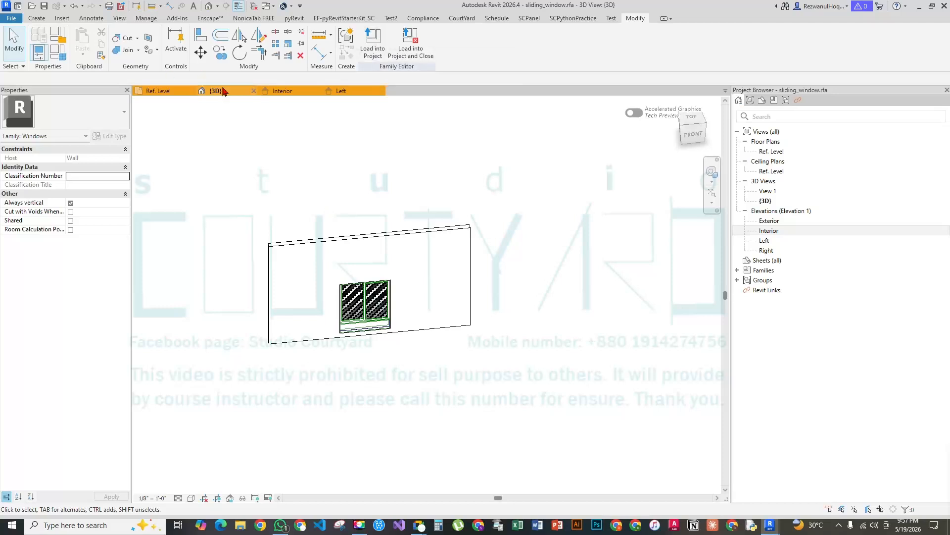
click(255, 6)
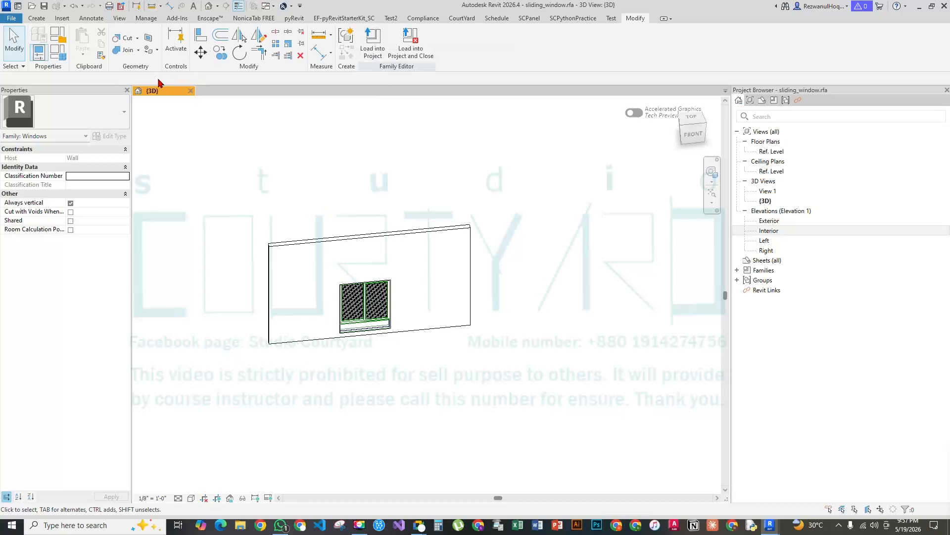
Open the recent project workingDrawingTemplate_2026 and show its default 3D view
click(18, 6)
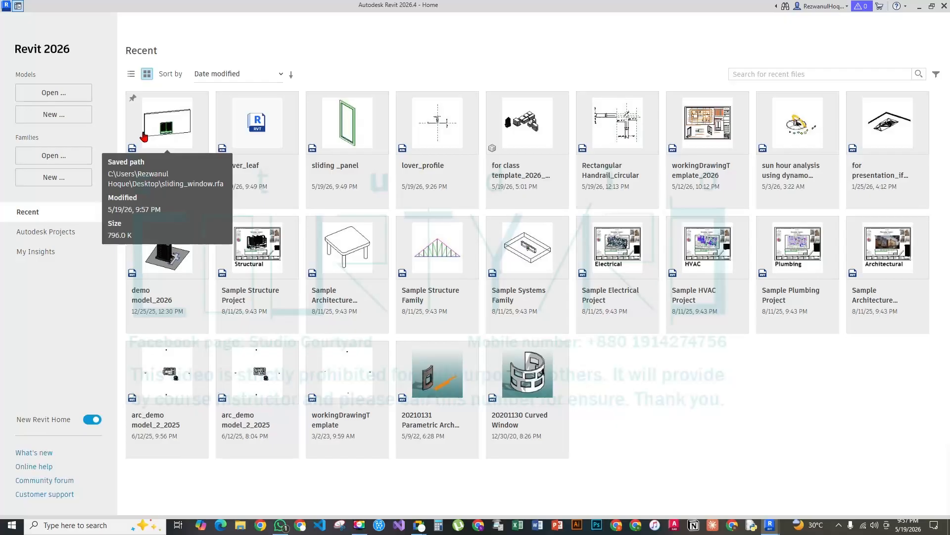
click(705, 103)
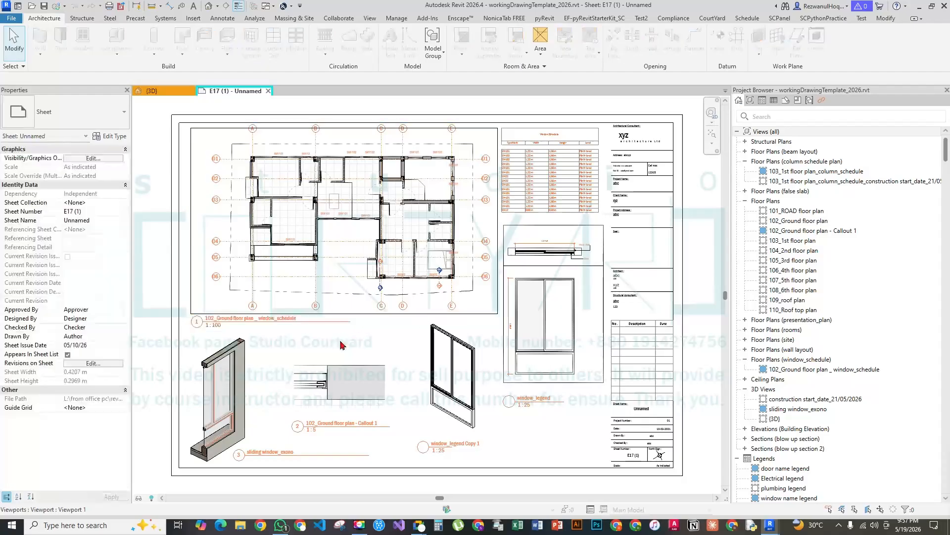
click(210, 6)
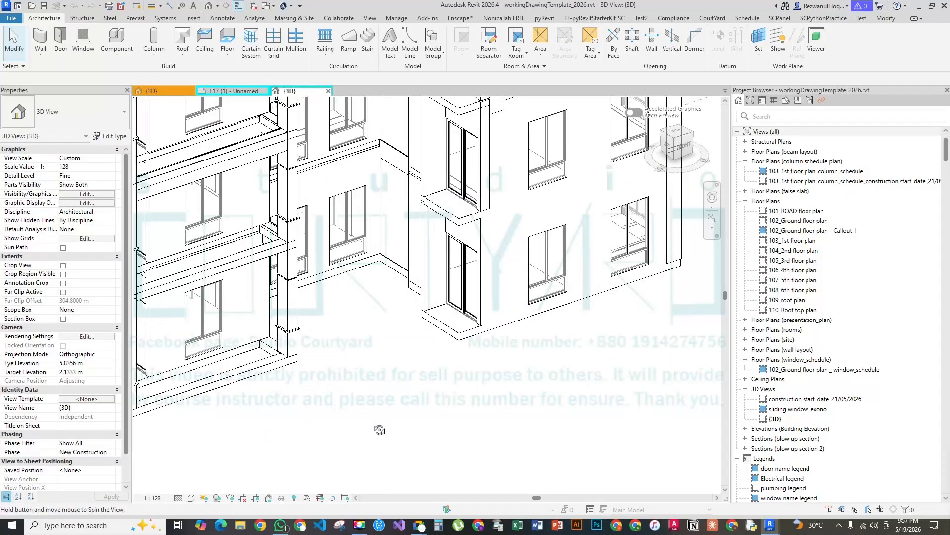
shift+middle_drag(380, 428, 429, 465)
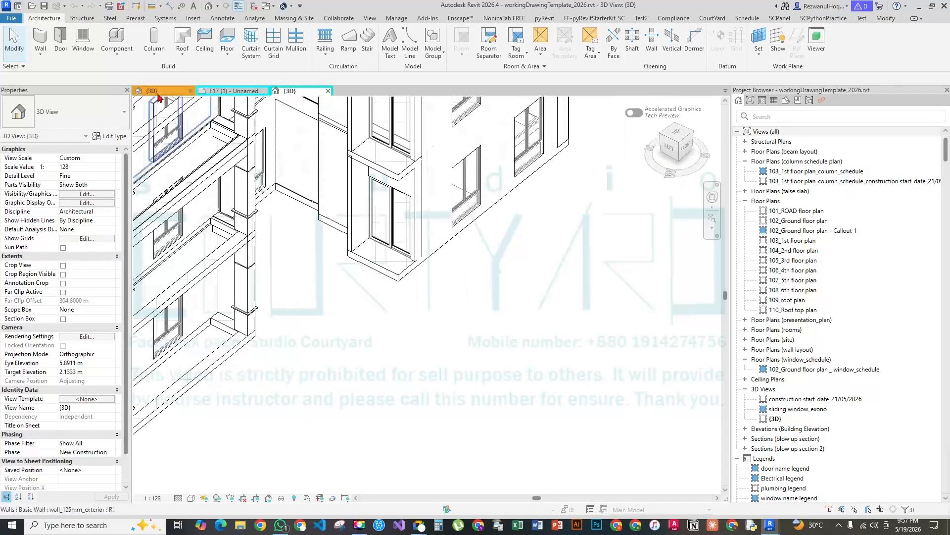
Close sheet E17 (1), load the sliding_window family into the project, and leave window placement without placing one
click(267, 91)
click(168, 91)
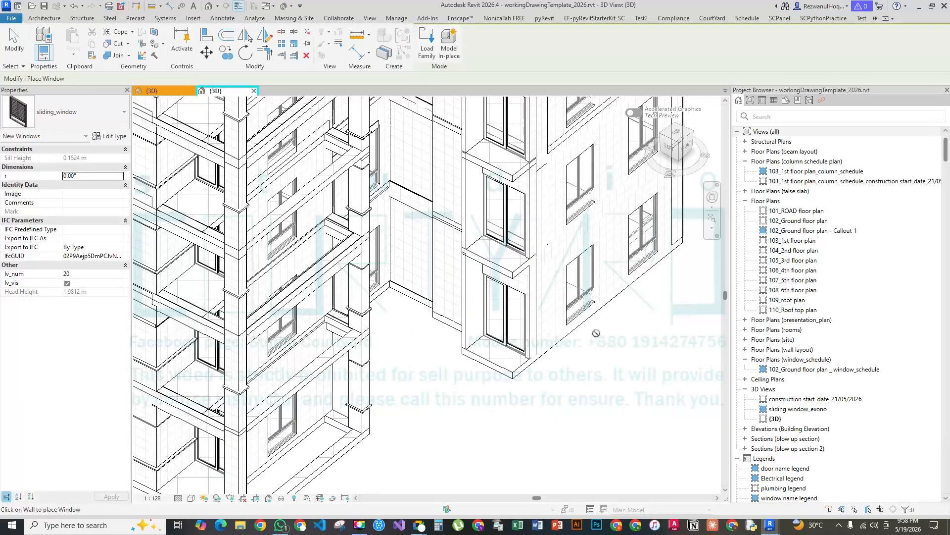
key(Escape)
key(Escape)
Select the plinth-level fixed sliding window W17 on the front facade and flip its facing
shift+middle_drag(596, 345, 312, 341)
click(434, 317)
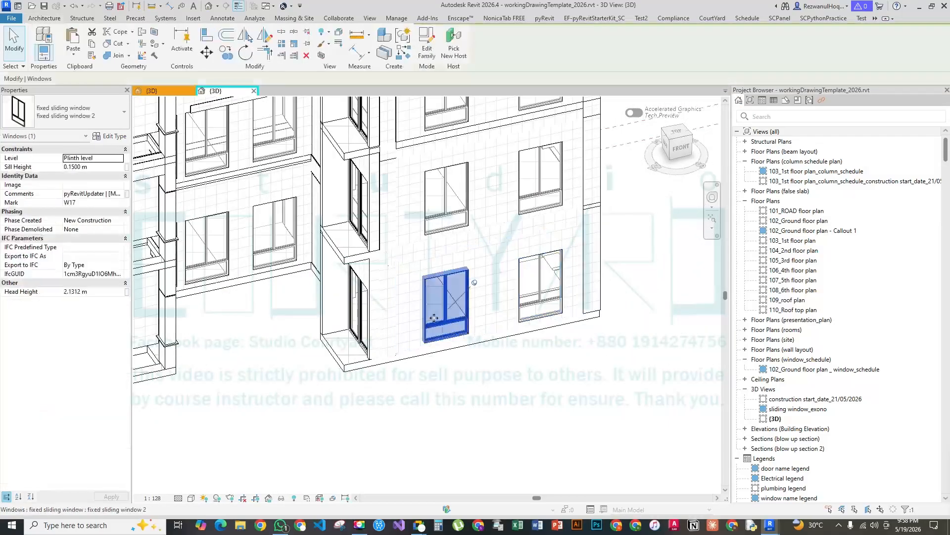
click(475, 285)
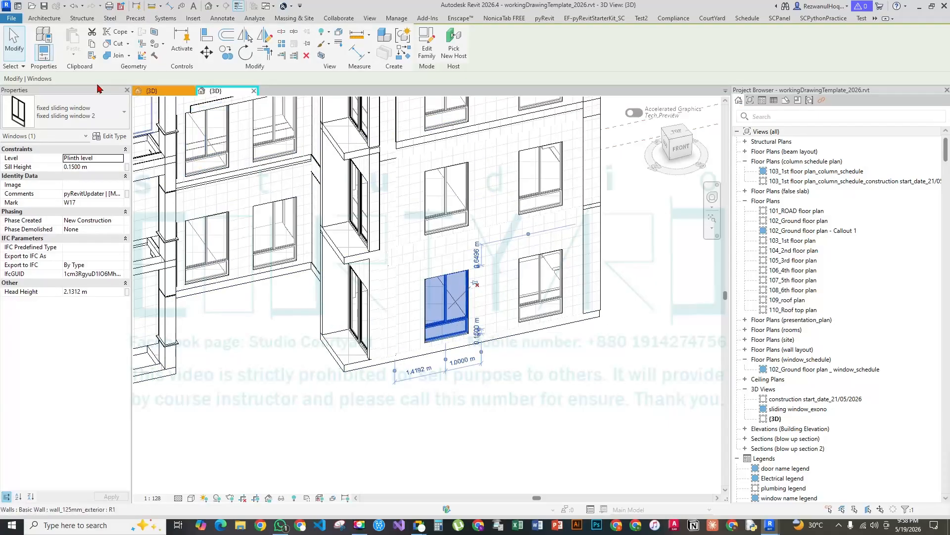
Change the selected plinth-level front window to the sliding_window type of the sliding_window family
click(120, 110)
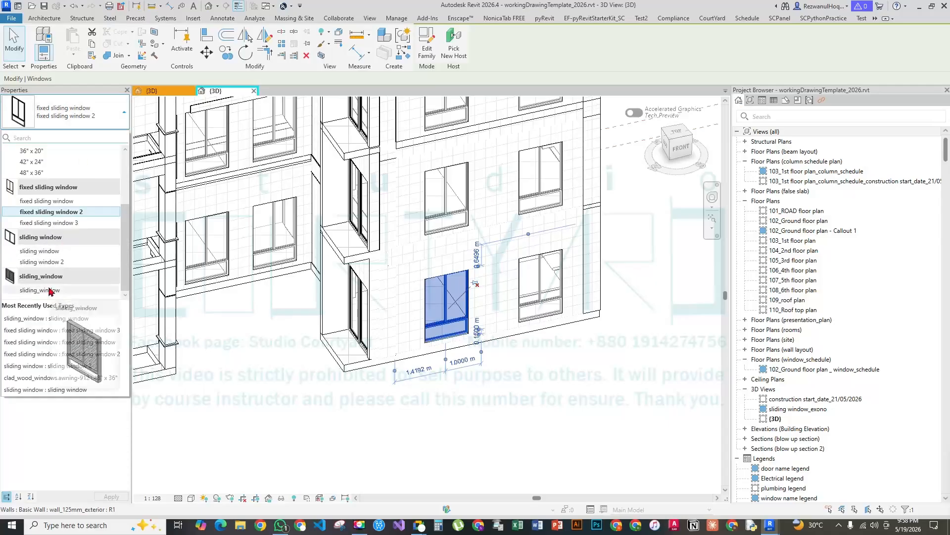
click(47, 319)
click(520, 388)
scroll(441, 301, up, 2)
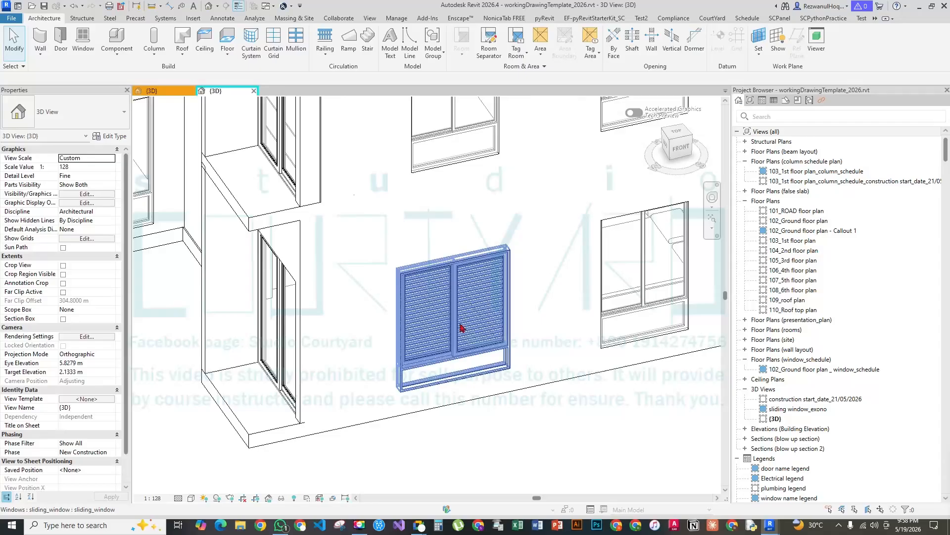
scroll(451, 314, down, 6)
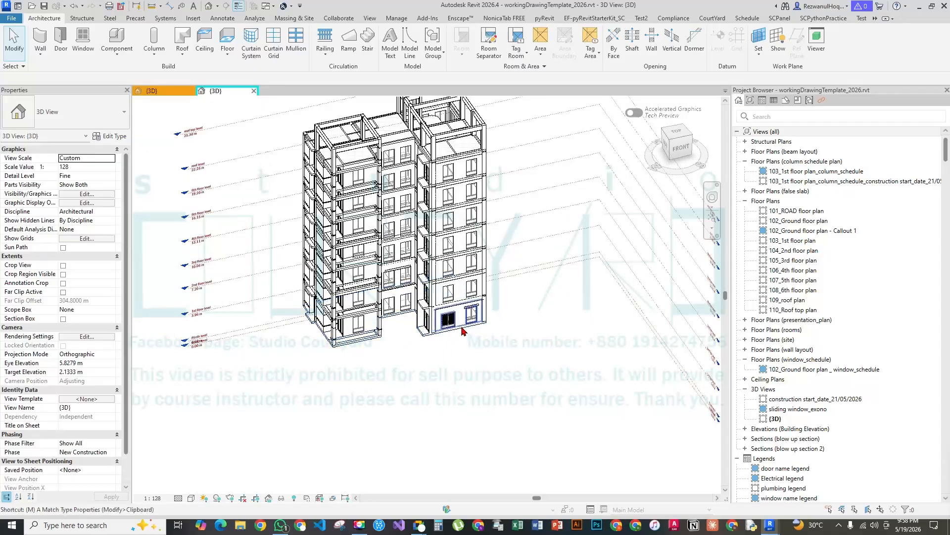
Match the plinth-level louvered window's type onto four other windows in the lower floors of the front facade's right-hand bay
key(m)
key(a)
scroll(461, 324, up, 1)
scroll(460, 325, up, 2)
click(446, 321)
click(474, 316)
click(478, 263)
click(436, 212)
click(482, 159)
Match the louvered type onto eight lower-floor windows across the front facade's left and middle bays
click(256, 174)
click(317, 182)
click(351, 176)
click(351, 129)
click(352, 282)
click(316, 286)
click(255, 326)
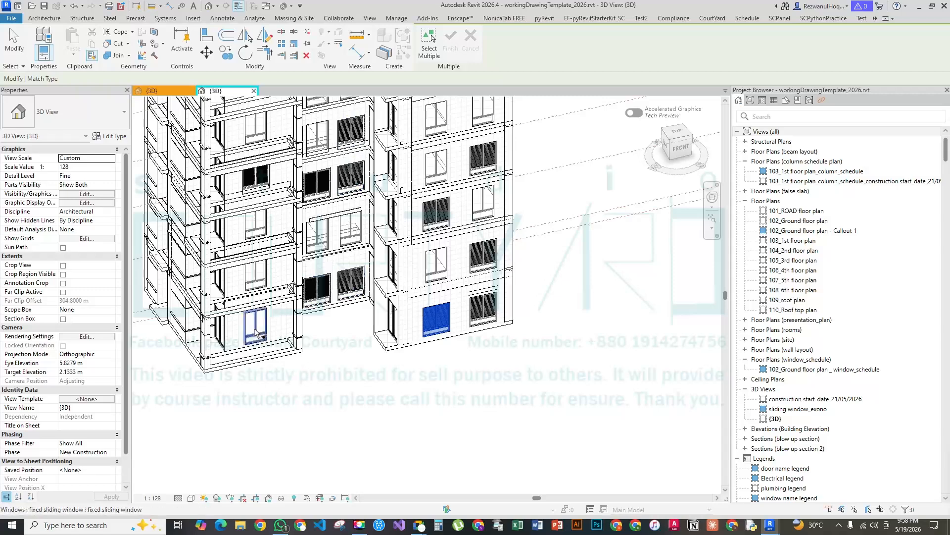
click(266, 273)
Apply the louvered type to the top-floor windows of the front facade's middle and left bays and one middle window a floor below
shift+middle_drag(225, 352, 497, 366)
scroll(342, 292, down, 3)
shift+middle_drag(515, 322, 385, 296)
scroll(490, 203, up, 2)
scroll(506, 210, up, 3)
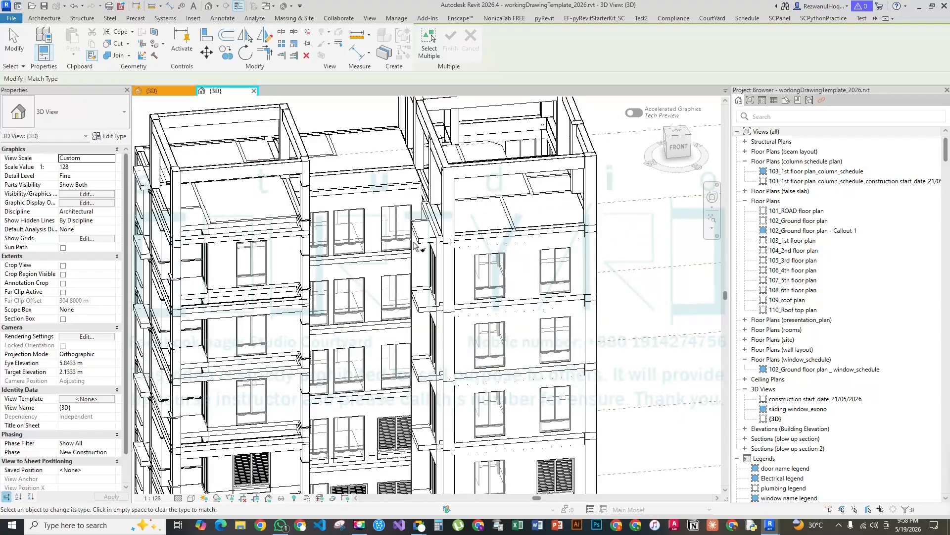
click(398, 230)
click(349, 231)
click(251, 262)
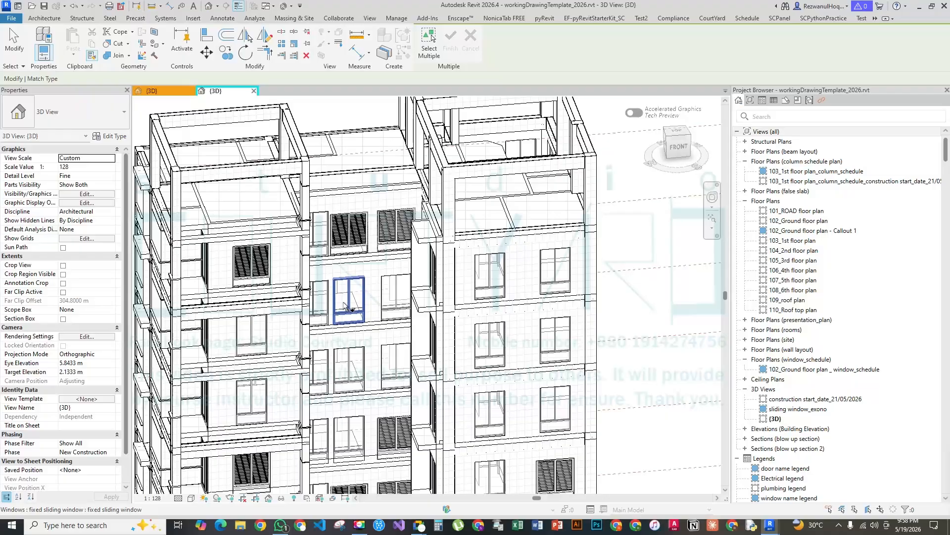
click(345, 306)
Apply the louvered type to five upper-floor windows in the front facade's right-hand bay and one more in the middle bay
click(505, 272)
click(569, 275)
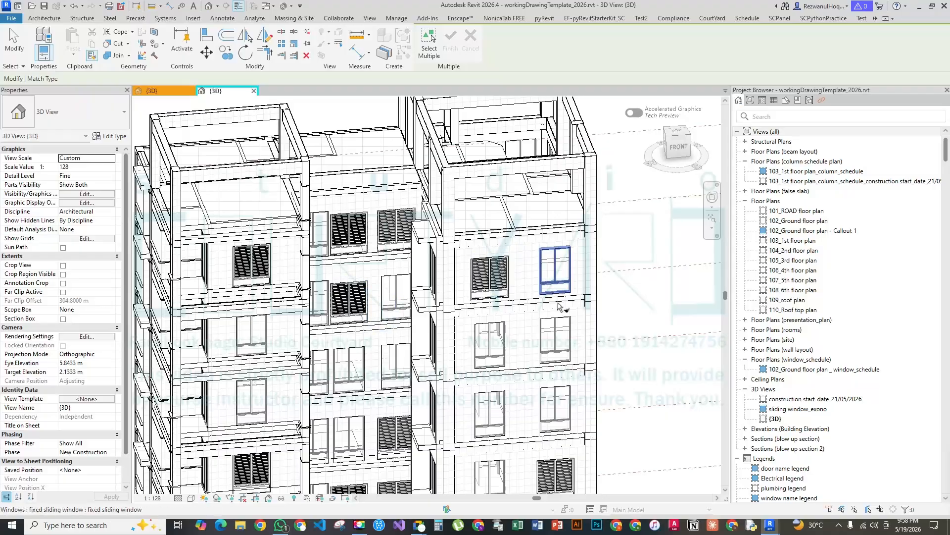
click(558, 359)
click(490, 341)
click(489, 413)
click(349, 438)
Match the louvered type onto five windows in the rear facade's central bay, alternating between the paired windows floor by floor
scroll(401, 333, down, 4)
shift+middle_drag(399, 332, 609, 366)
middle_drag(443, 291, 490, 114)
scroll(415, 285, up, 3)
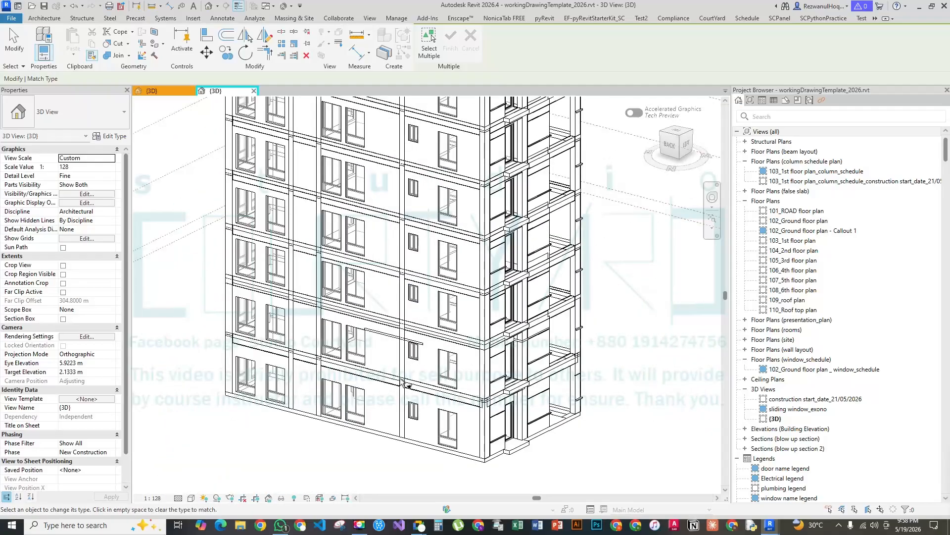
shift+middle_drag(405, 383, 477, 371)
click(473, 360)
click(448, 302)
click(473, 244)
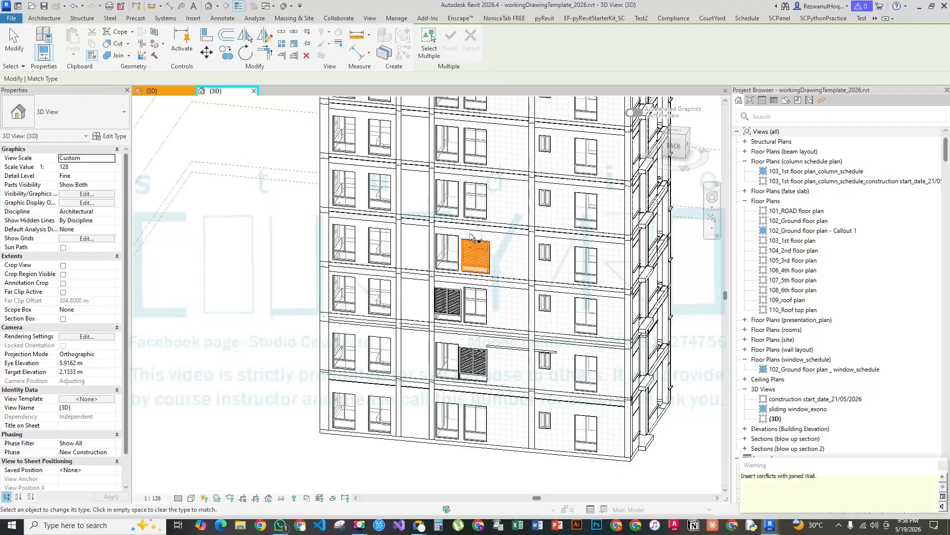
click(454, 203)
click(476, 143)
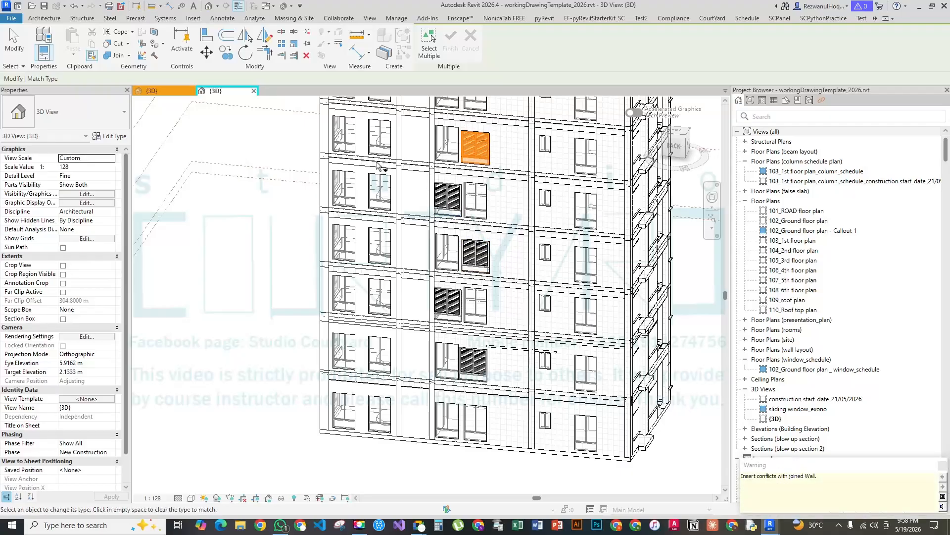
Apply the louvered type to five windows in the rear facade's left-hand bay and finish type matching
click(379, 136)
click(345, 138)
click(344, 295)
click(380, 296)
click(379, 359)
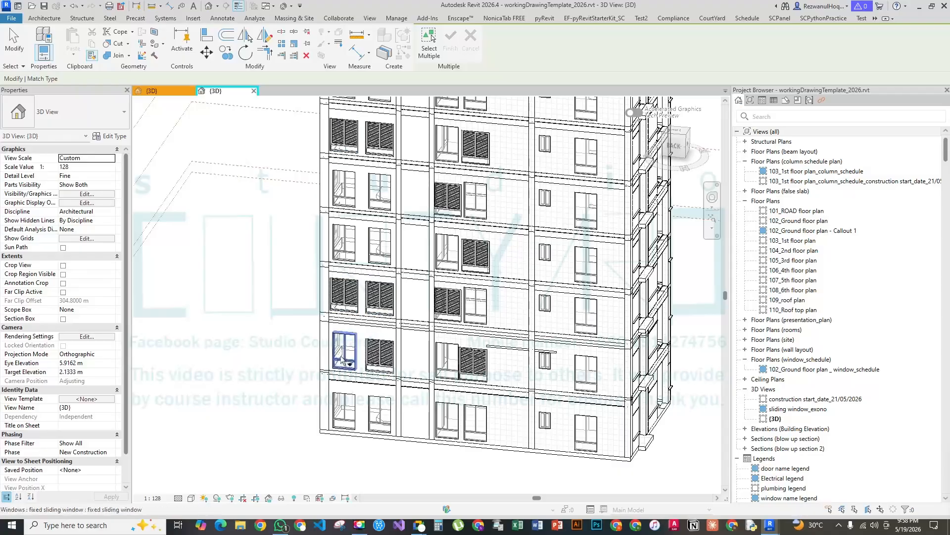
key(Escape)
Examine the replaced louvered windows on the building's front and side facades from several angles and distances
scroll(436, 322, down, 4)
shift+middle_drag(396, 372, 208, 367)
shift+middle_drag(456, 327, 476, 307)
scroll(474, 306, up, 5)
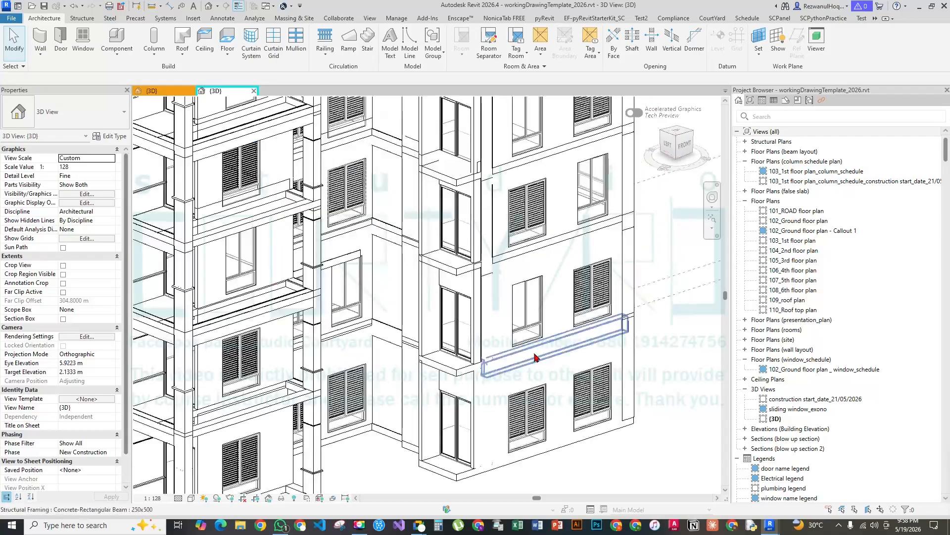
scroll(415, 271, down, 2)
scroll(435, 206, up, 4)
scroll(442, 278, down, 4)
scroll(442, 279, down, 3)
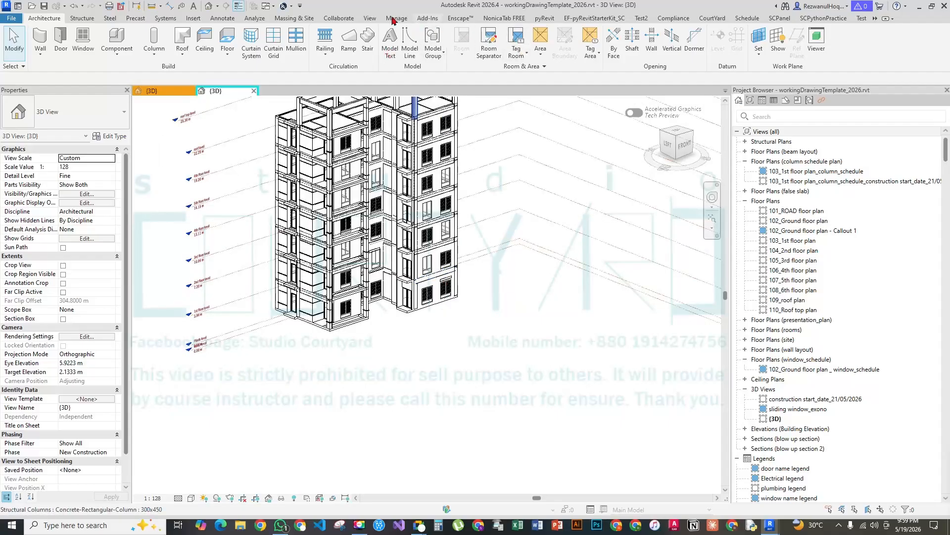
click(370, 18)
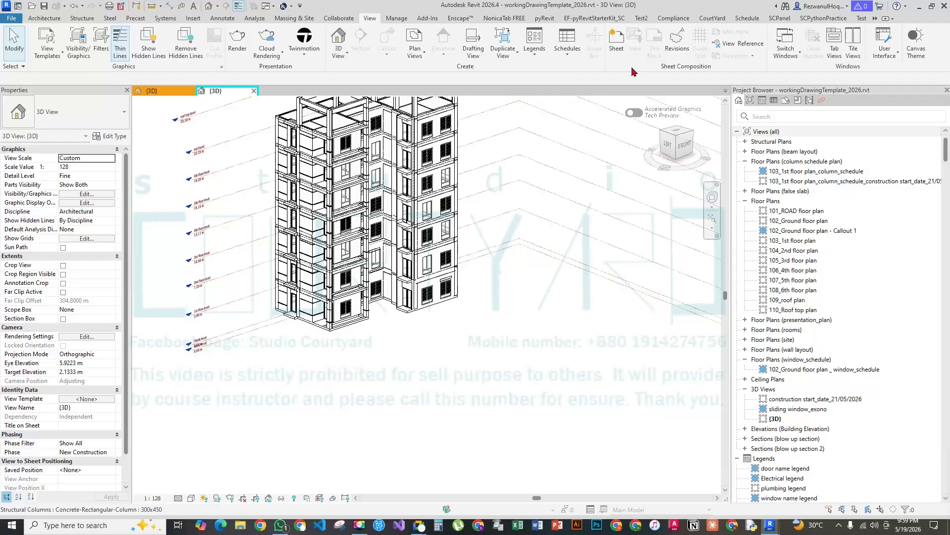
click(567, 42)
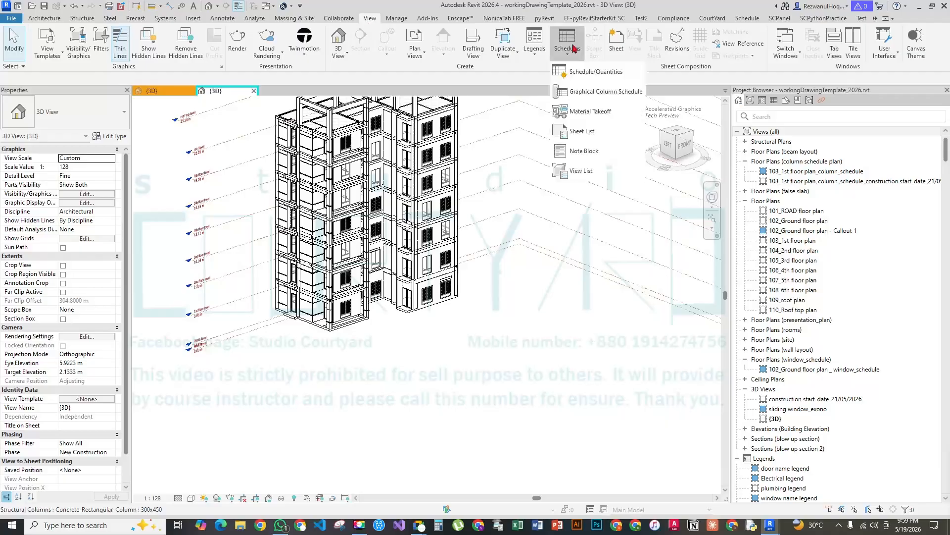
click(593, 76)
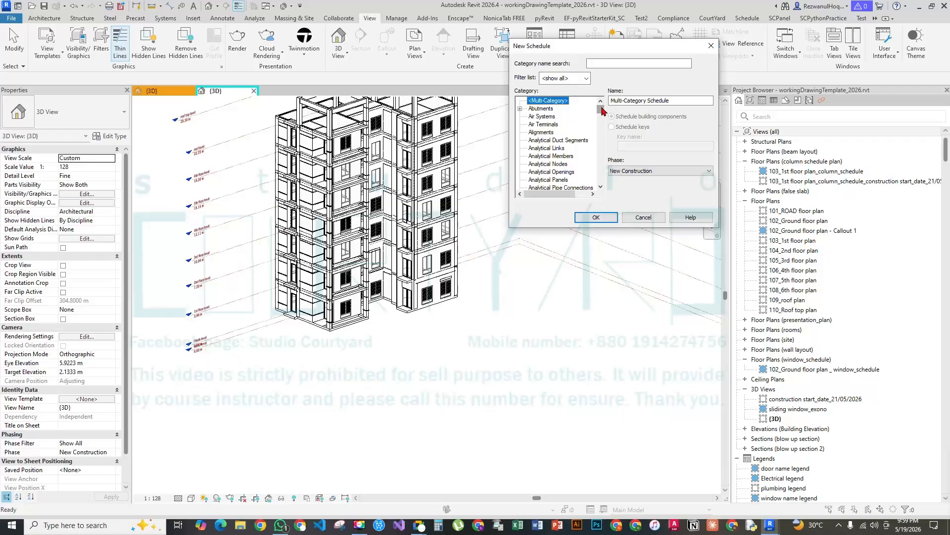
click(711, 45)
scroll(402, 94, up, 4)
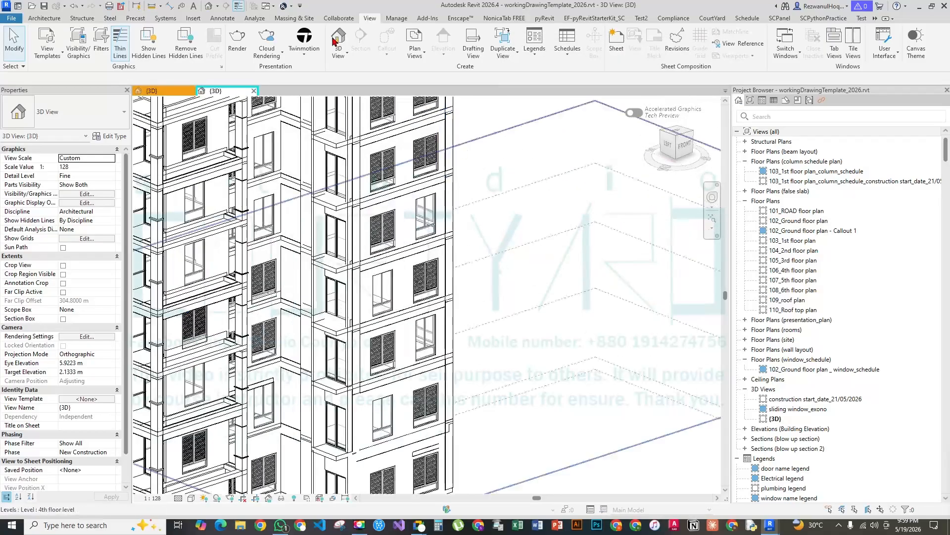
Create a new schedule for the Windows category with Type as its only field, and widen the Type column
click(567, 54)
click(581, 70)
scroll(559, 163, down, 8)
click(539, 172)
click(598, 218)
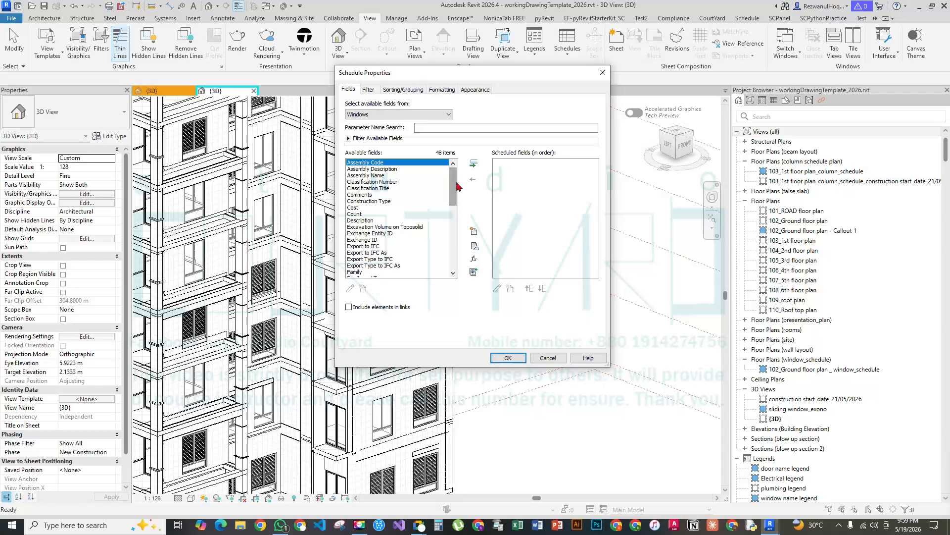
drag(456, 184, 455, 259)
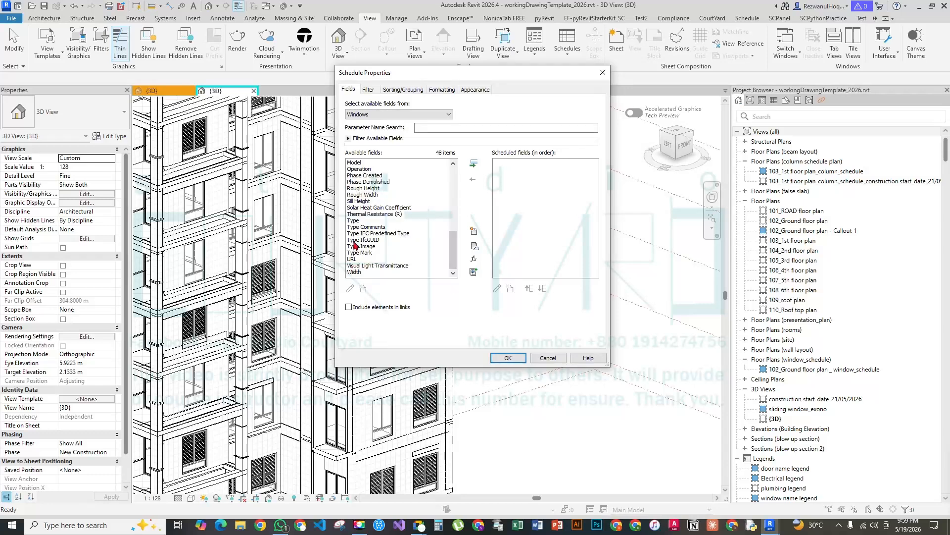
click(413, 220)
click(474, 164)
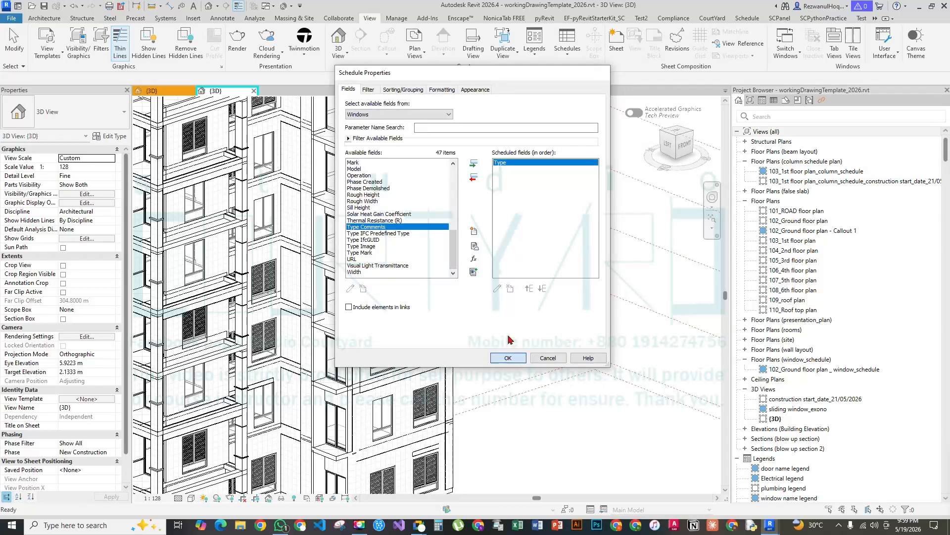
click(508, 358)
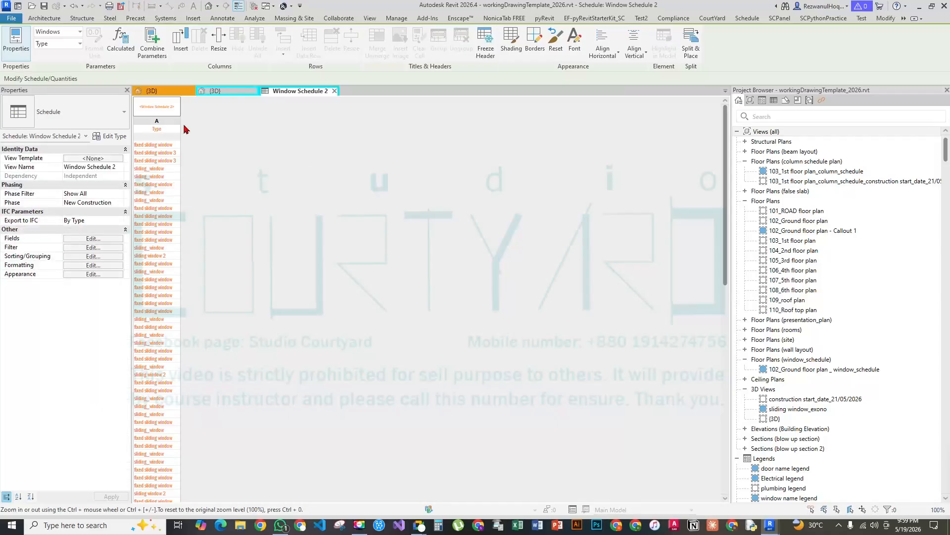
drag(181, 123, 344, 146)
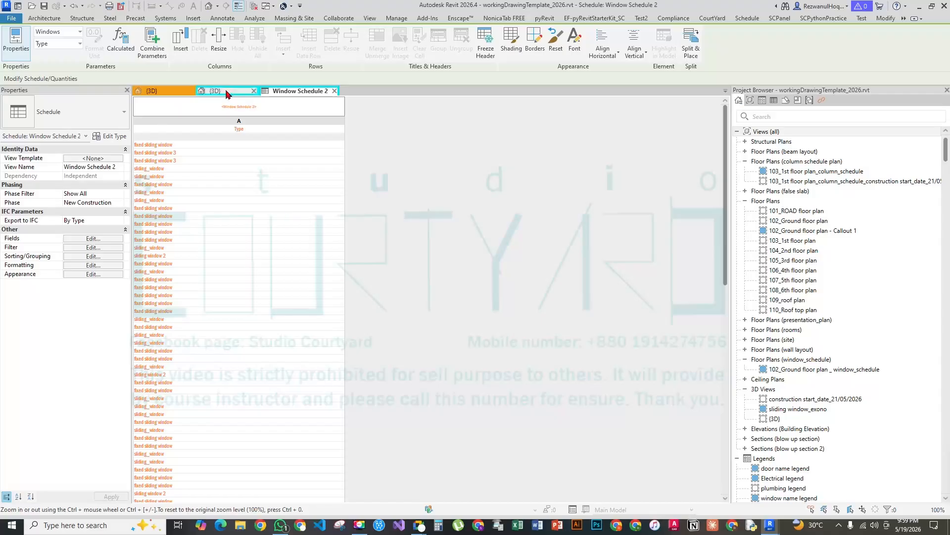
Close the family's 3D view and return to Window Schedule 2
click(203, 93)
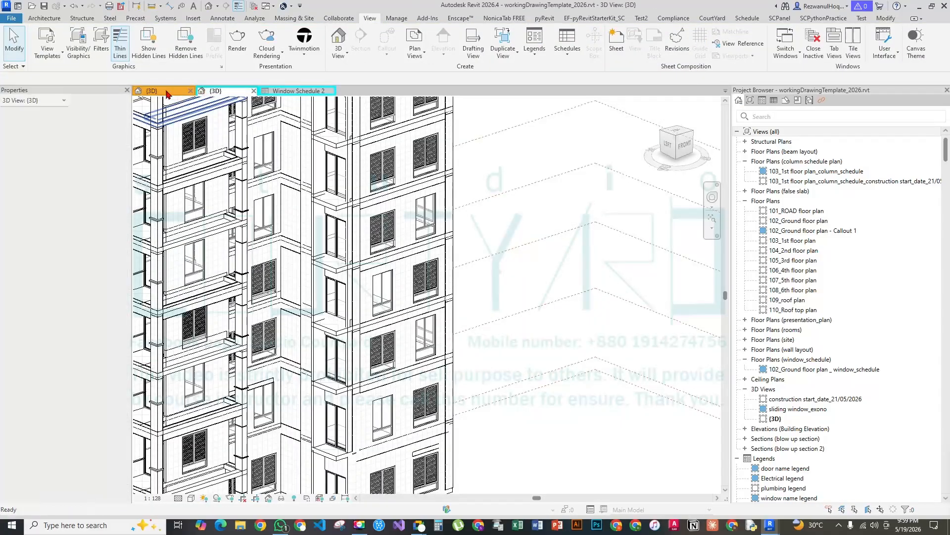
click(190, 92)
click(191, 93)
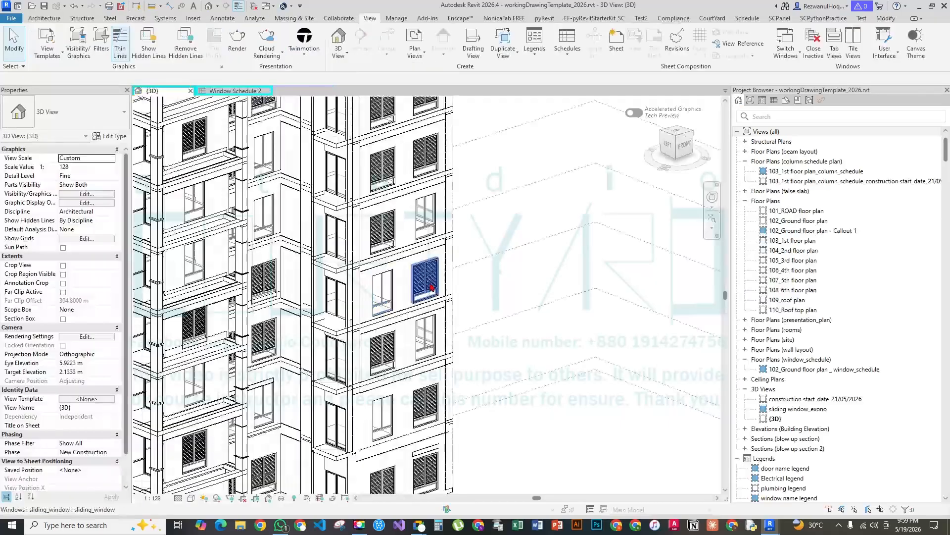
click(233, 91)
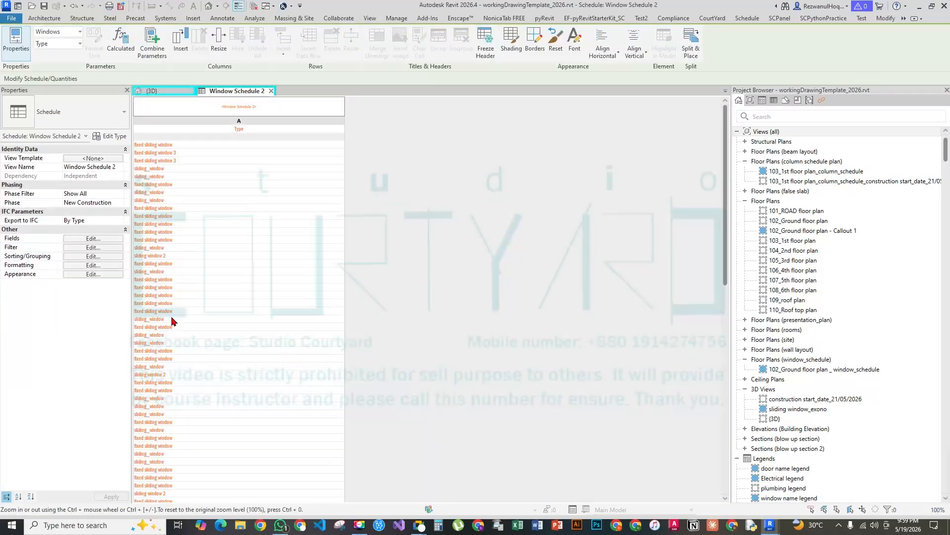
Filter the window schedule to rows whose Type equals sliding_window, and narrow the Type column
click(99, 248)
click(422, 106)
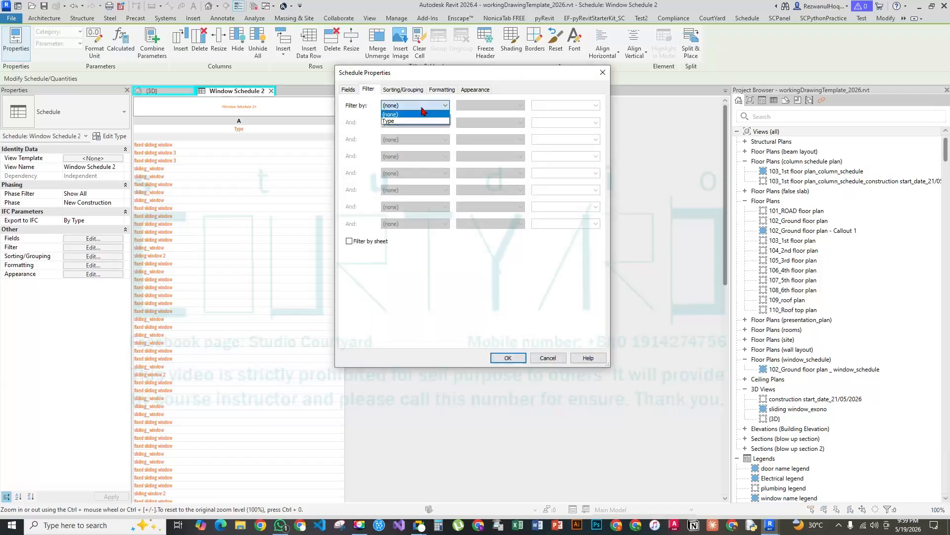
click(419, 122)
click(570, 106)
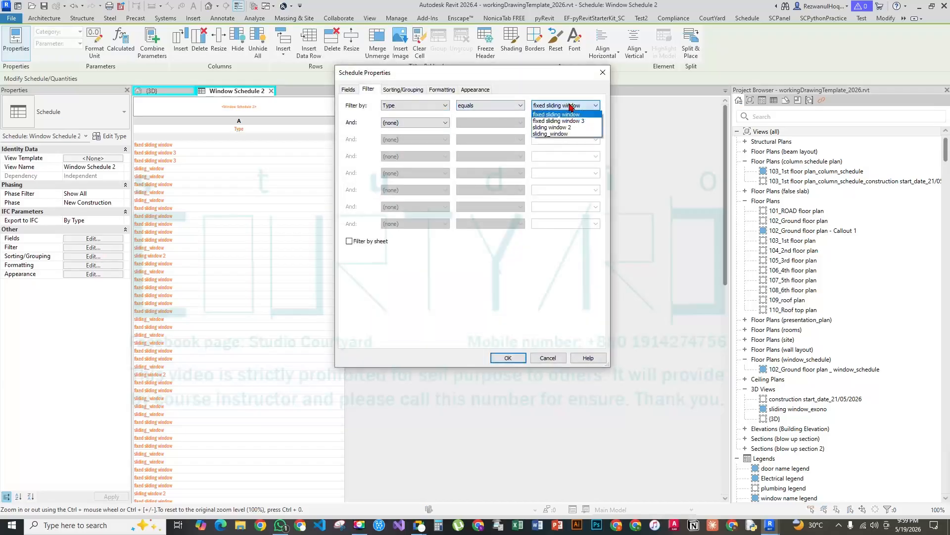
click(566, 133)
click(507, 357)
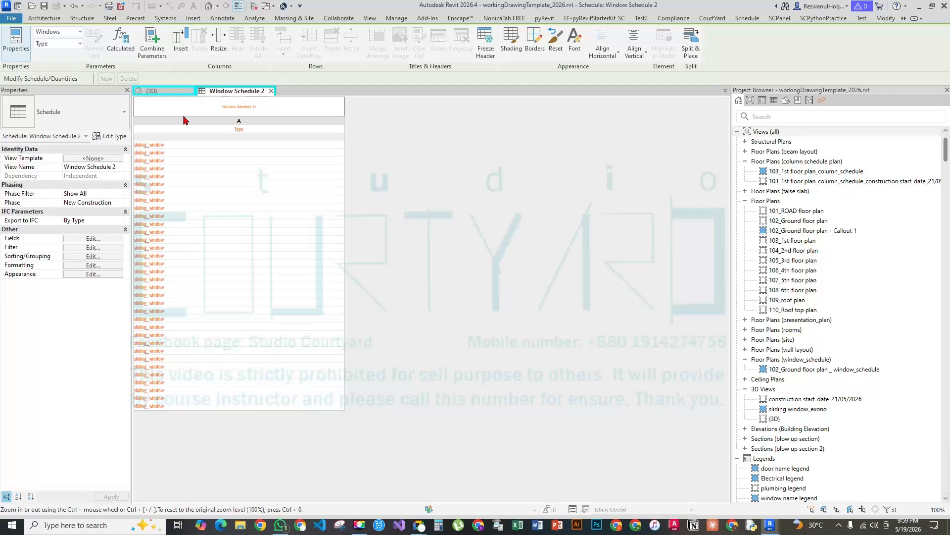
drag(345, 125, 210, 121)
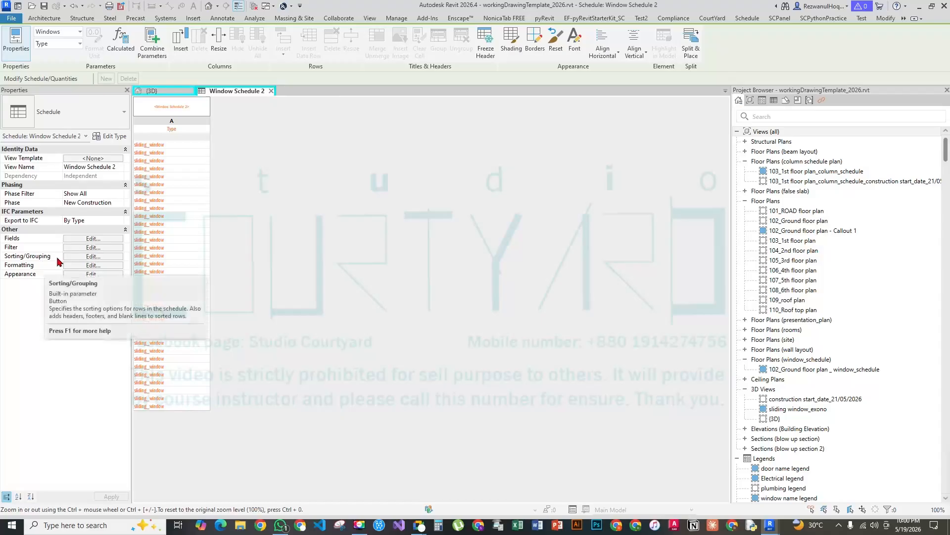
Add the Width field to the window schedule after Type
click(93, 238)
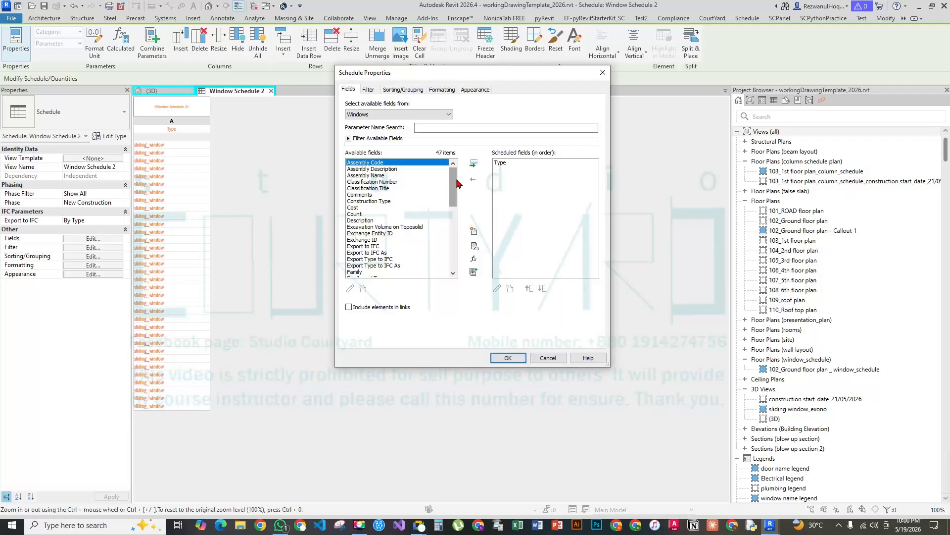
drag(453, 193, 447, 249)
scroll(446, 249, down, 2)
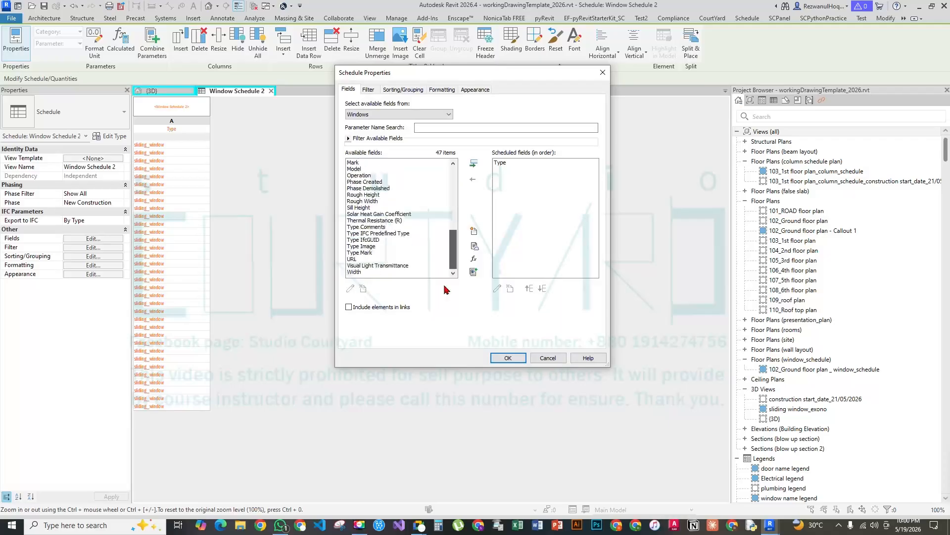
click(356, 272)
click(473, 163)
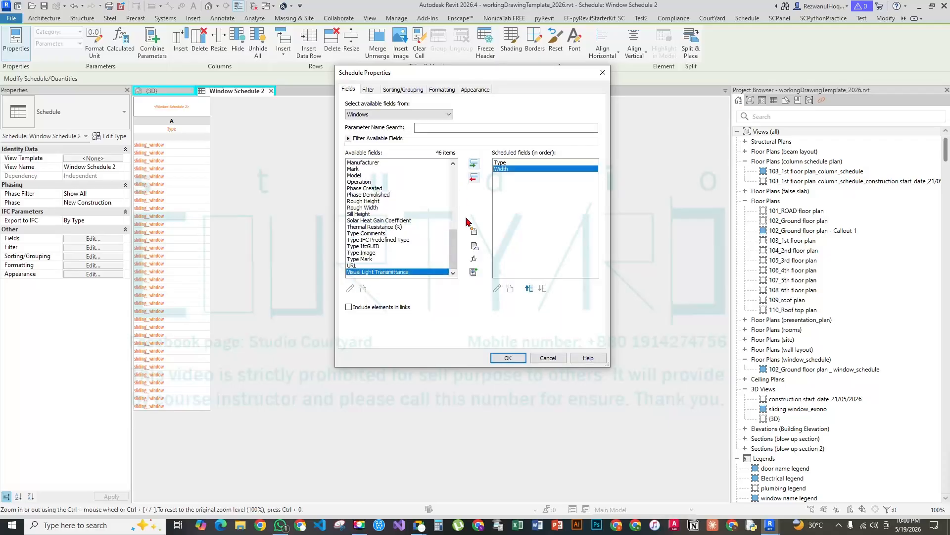
Add the Height field to the window schedule after Width
scroll(418, 192, up, 10)
scroll(364, 247, down, 6)
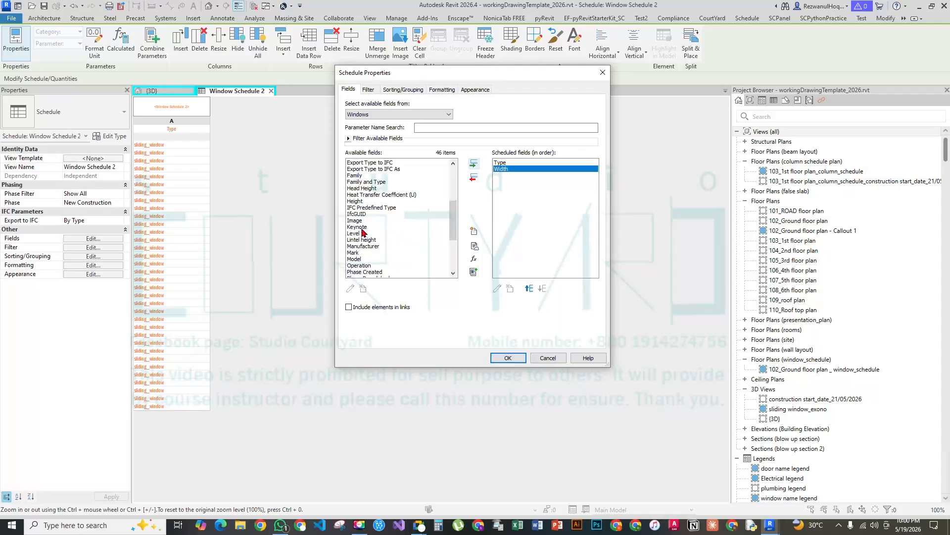
scroll(361, 224, up, 1)
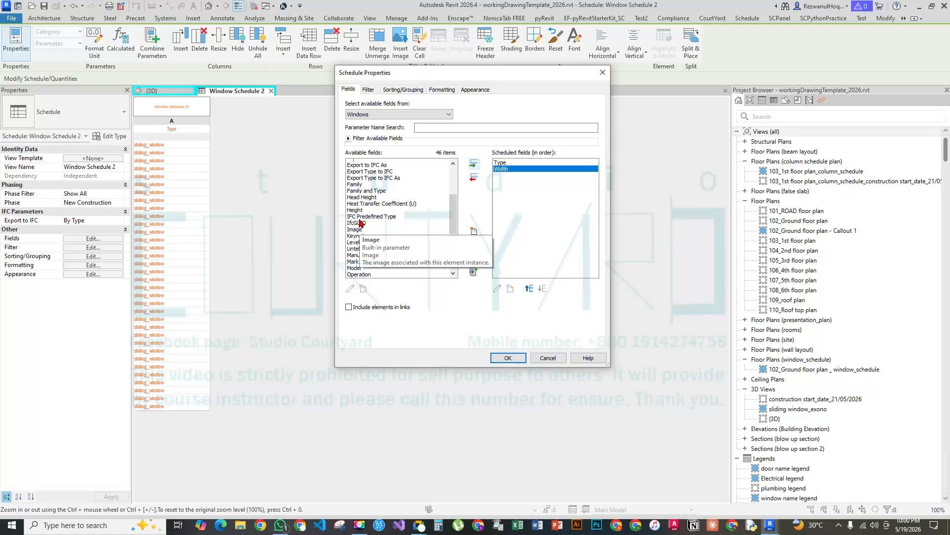
scroll(362, 223, up, 1)
scroll(400, 218, up, 1)
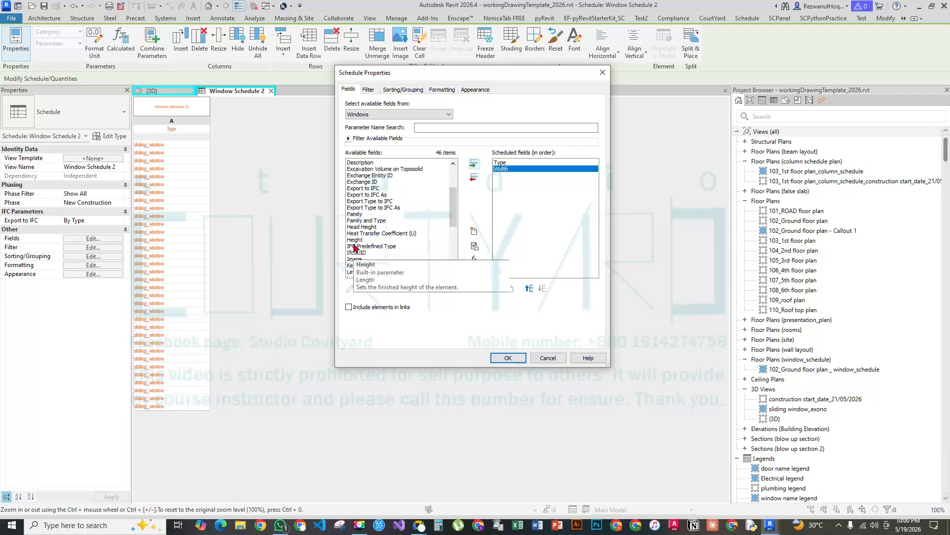
click(391, 239)
click(475, 169)
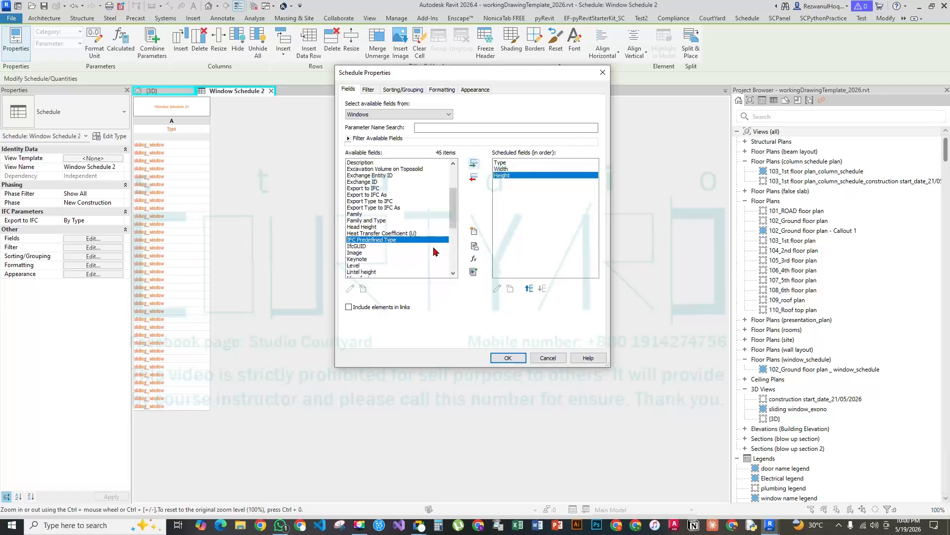
Add the Level field after Height and apply the updated field list to the schedule
scroll(435, 252, up, 3)
scroll(367, 226, down, 4)
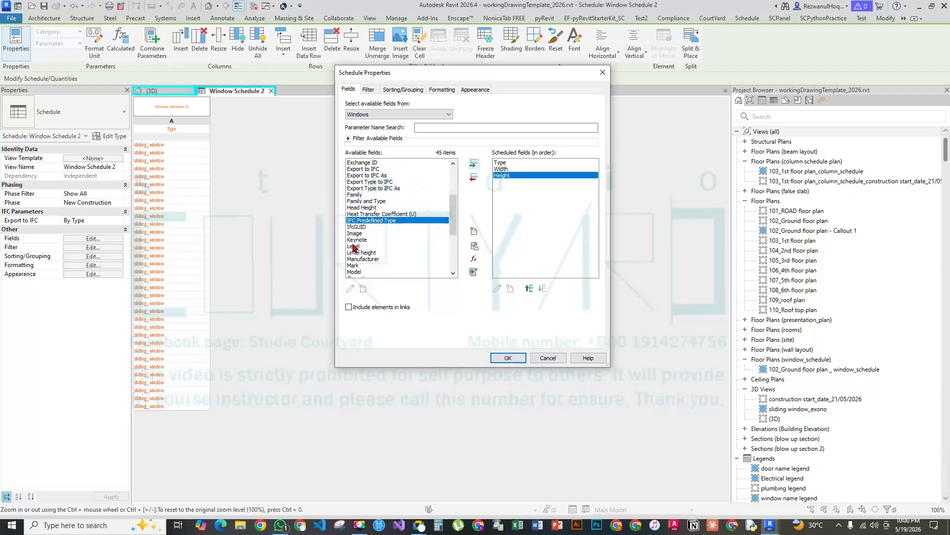
click(354, 246)
click(473, 164)
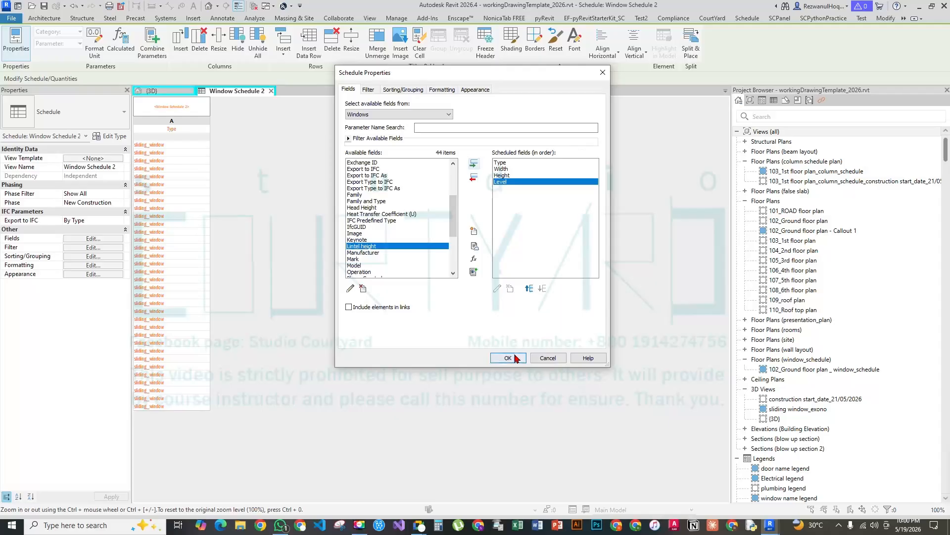
click(508, 358)
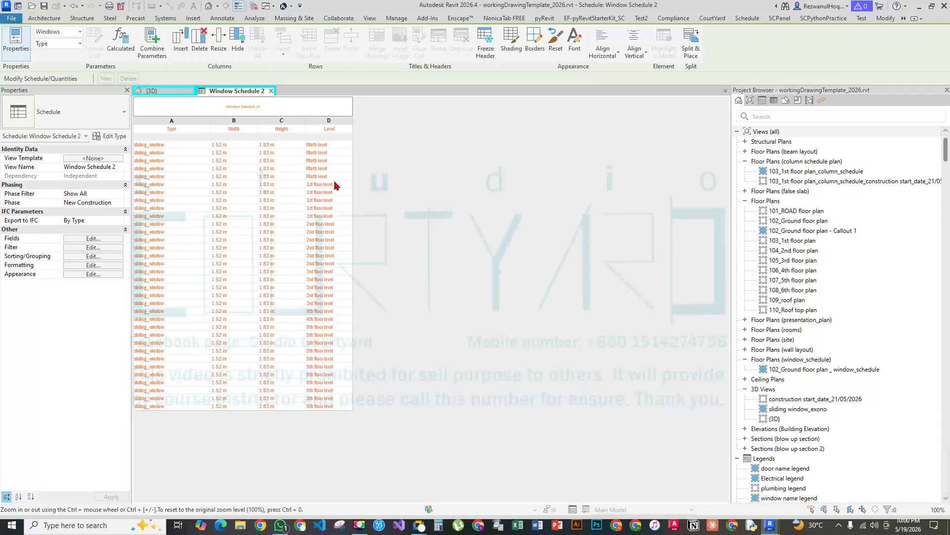
Sort the window schedule by Level in ascending order
click(102, 256)
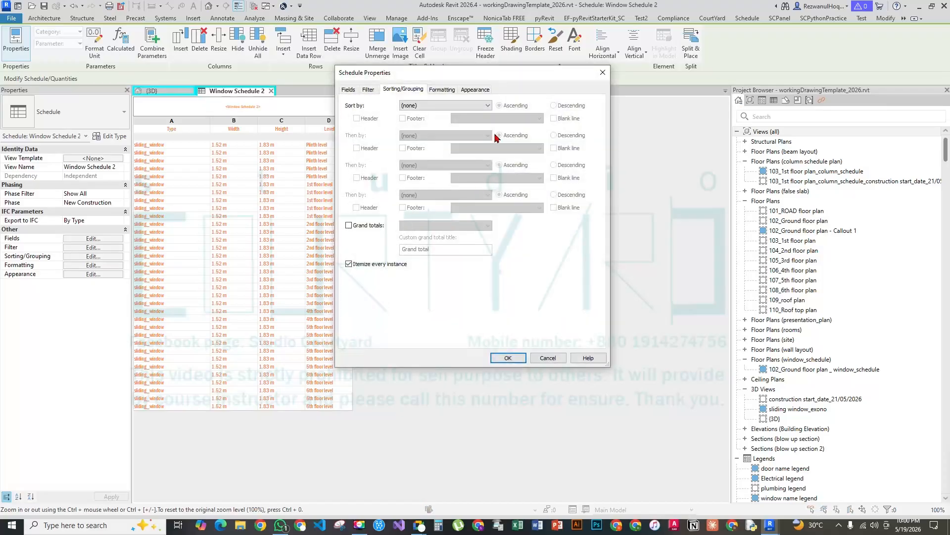
click(467, 106)
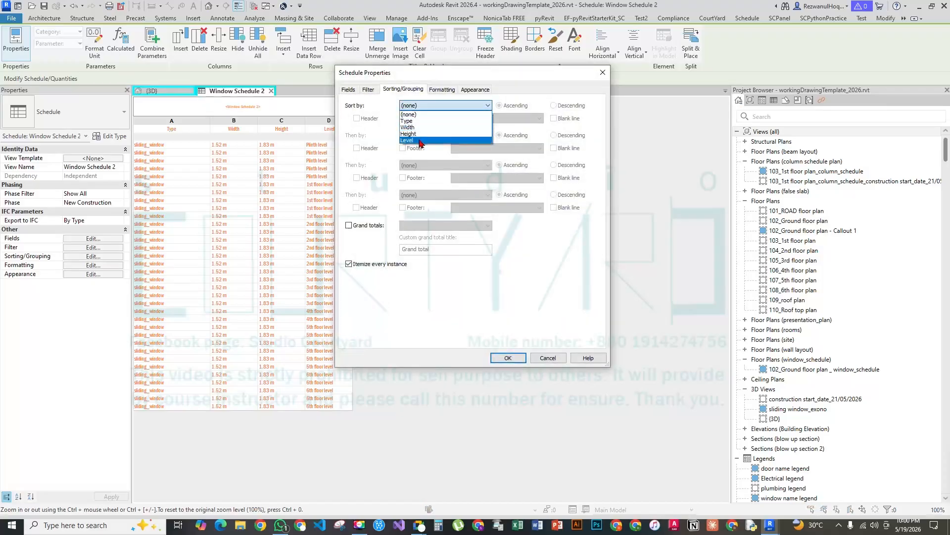
click(421, 141)
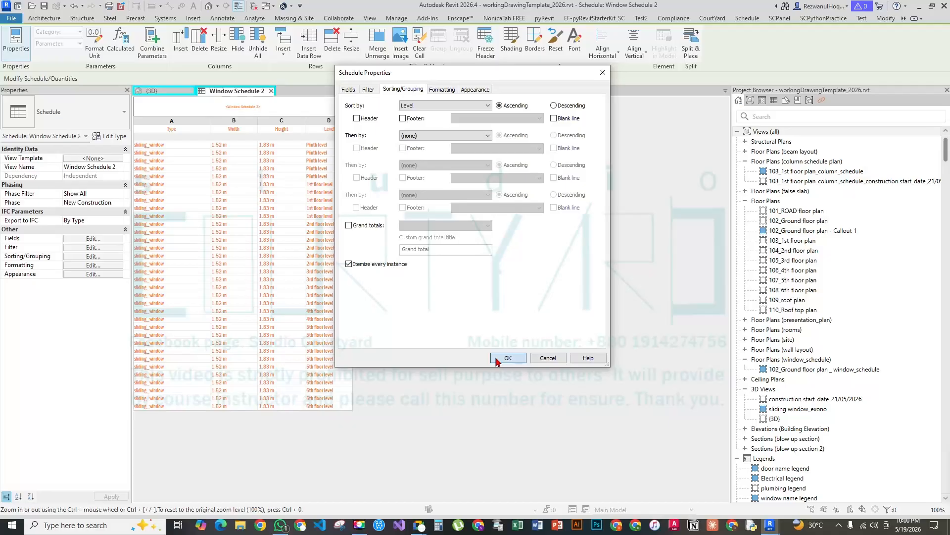
click(499, 359)
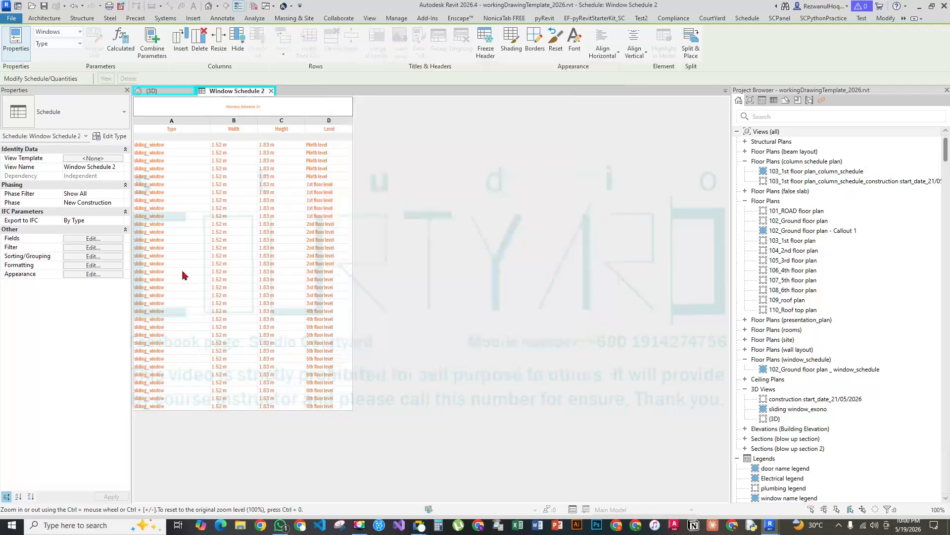
Group the schedule rows by level with a header, a footer and a blank line for each group
click(83, 257)
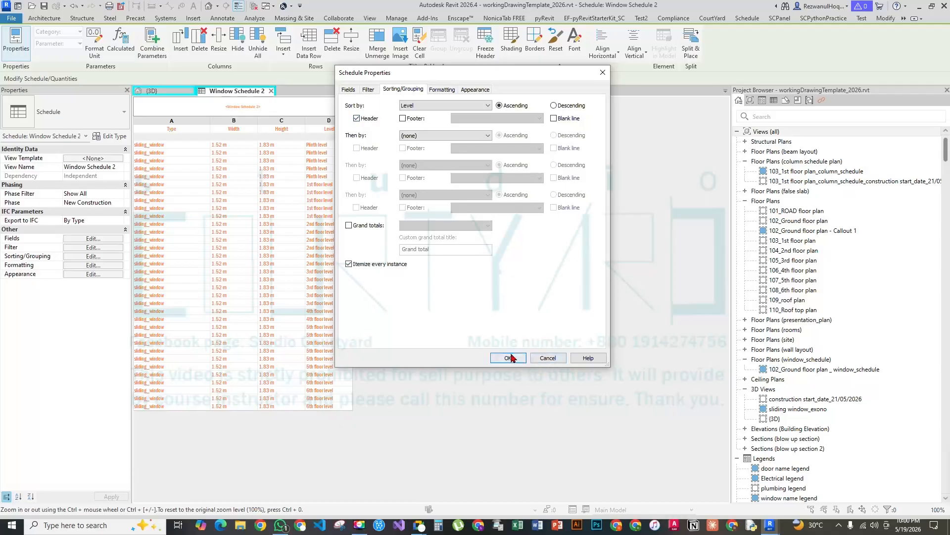
click(403, 118)
click(497, 359)
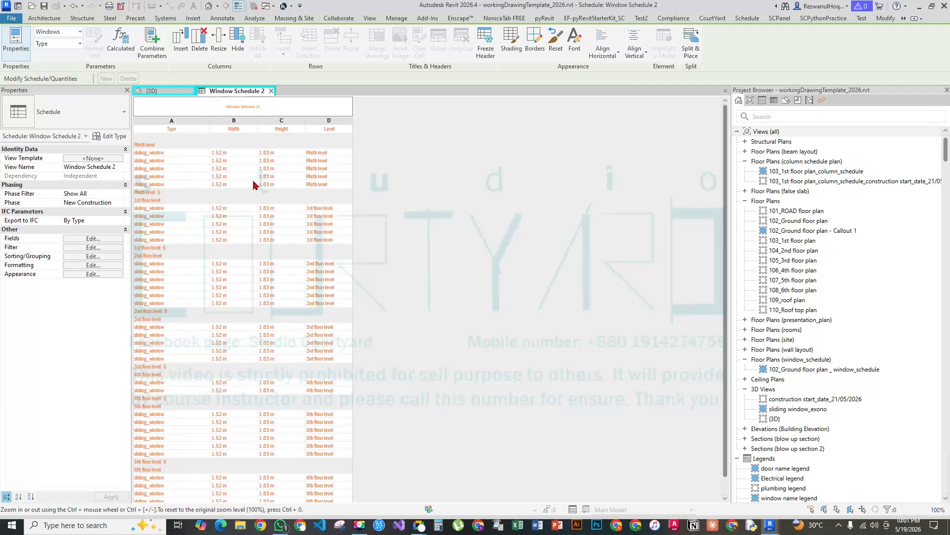
click(86, 256)
click(554, 118)
click(510, 356)
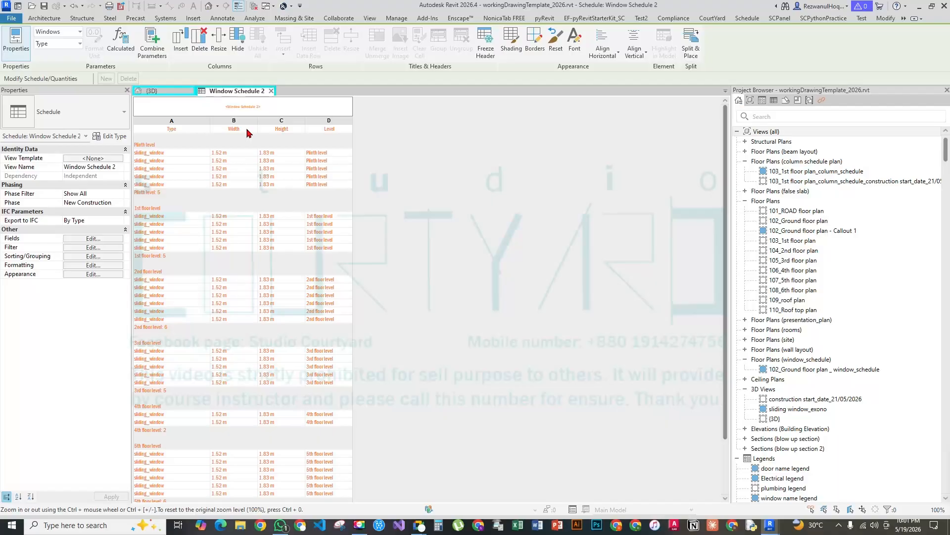
Start a combined parameter for the window schedule and name it "Width X Height"
click(93, 247)
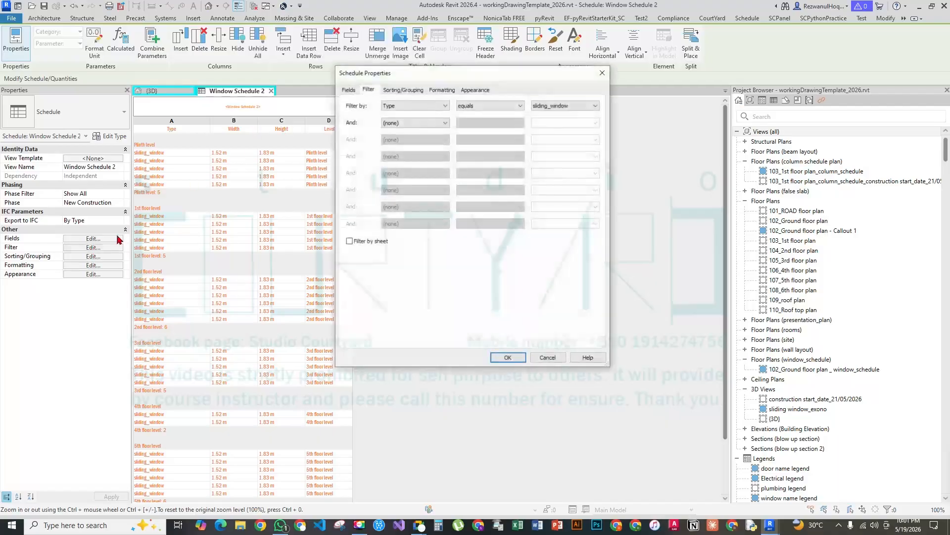
click(349, 90)
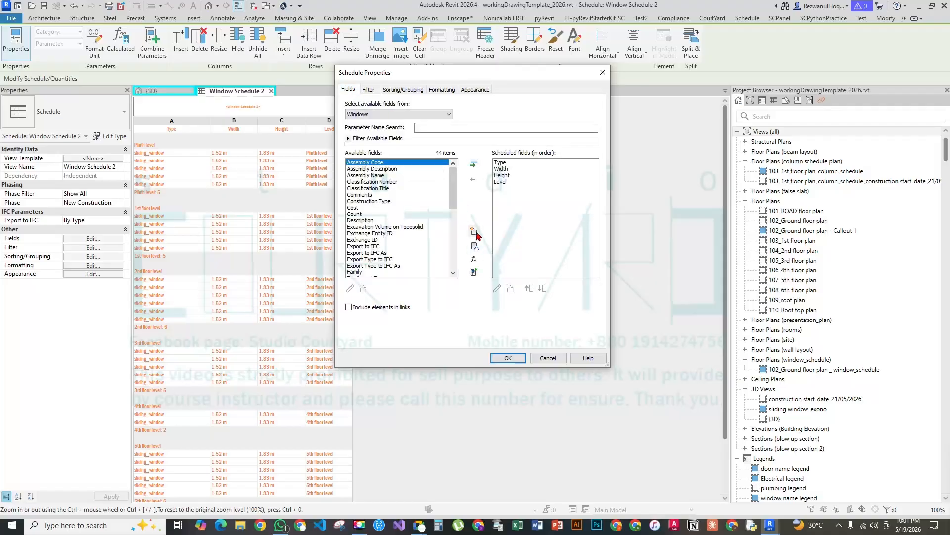
click(474, 273)
click(418, 147)
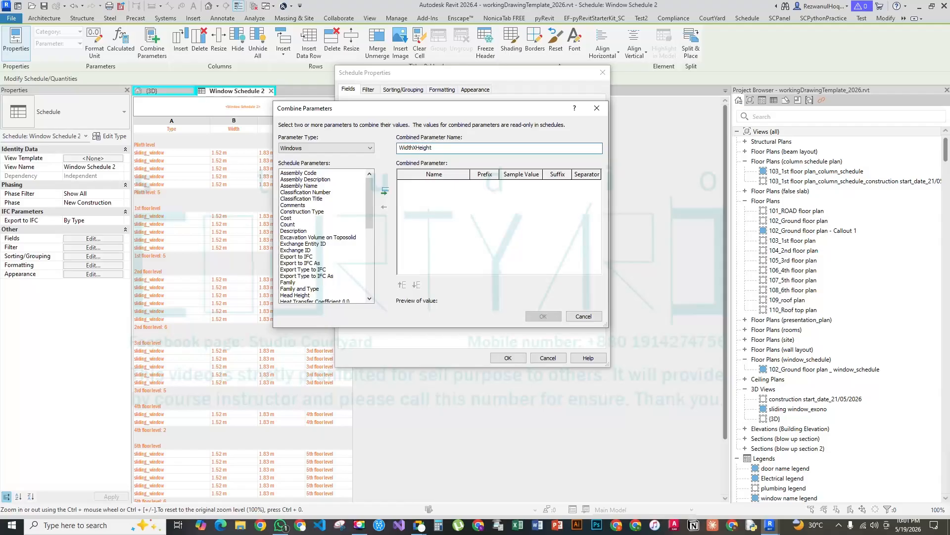
click(414, 148)
click(417, 148)
Add Width to the combined parameter and clear its separator
scroll(306, 244, down, 7)
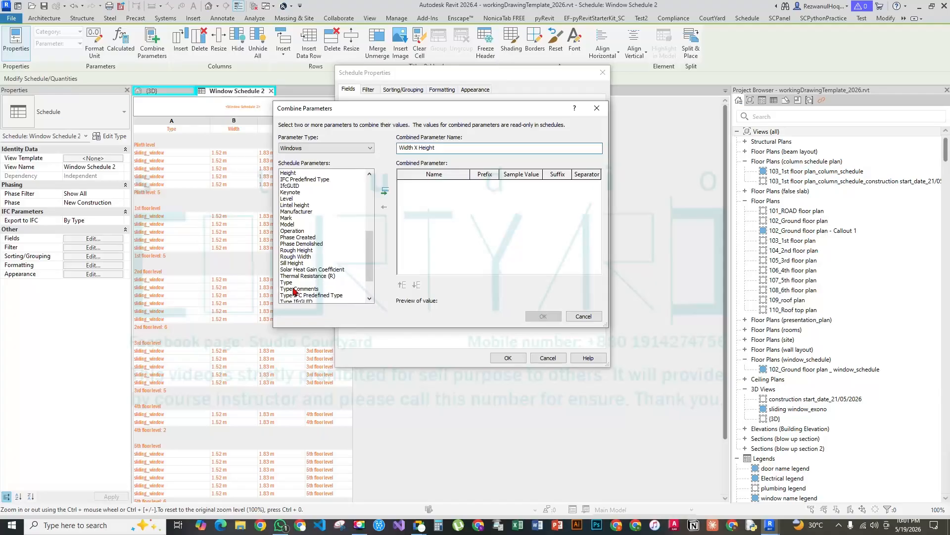
scroll(293, 227, down, 3)
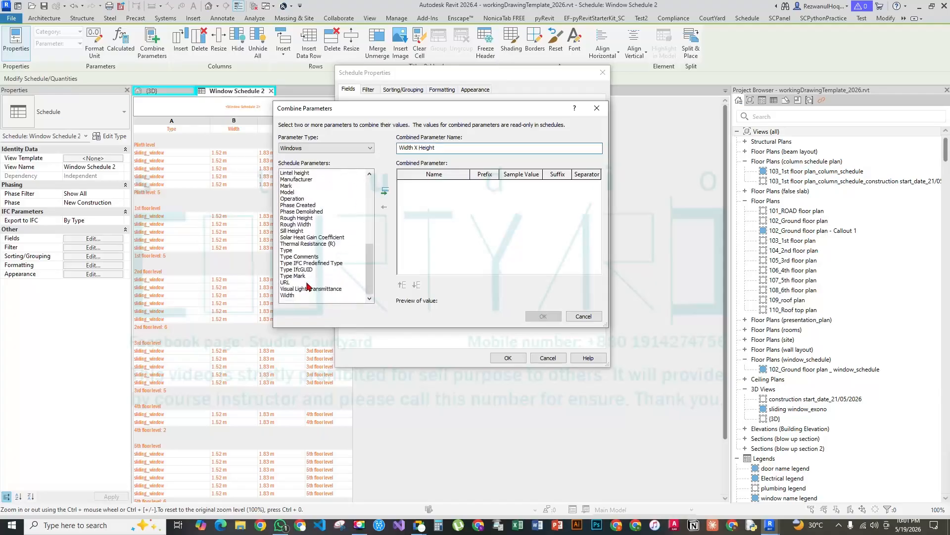
click(288, 296)
click(385, 191)
scroll(323, 246, up, 9)
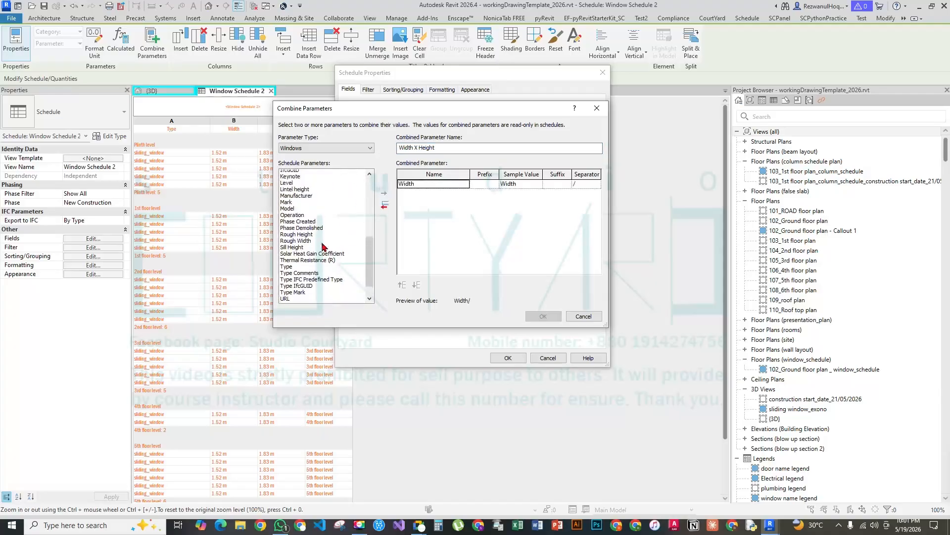
scroll(322, 246, up, 1)
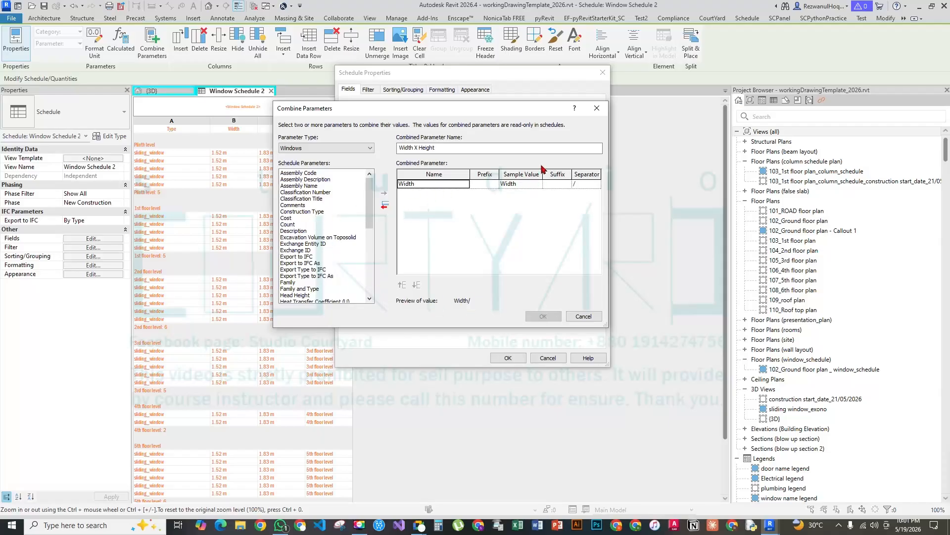
click(590, 184)
Add Height to the combined parameter below Width and clear its separator
scroll(306, 248, down, 2)
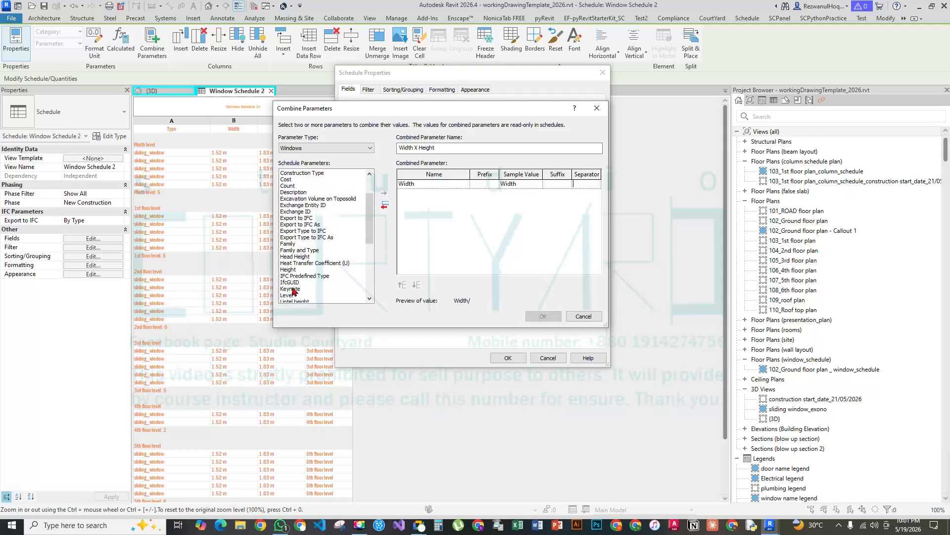
click(290, 269)
click(385, 193)
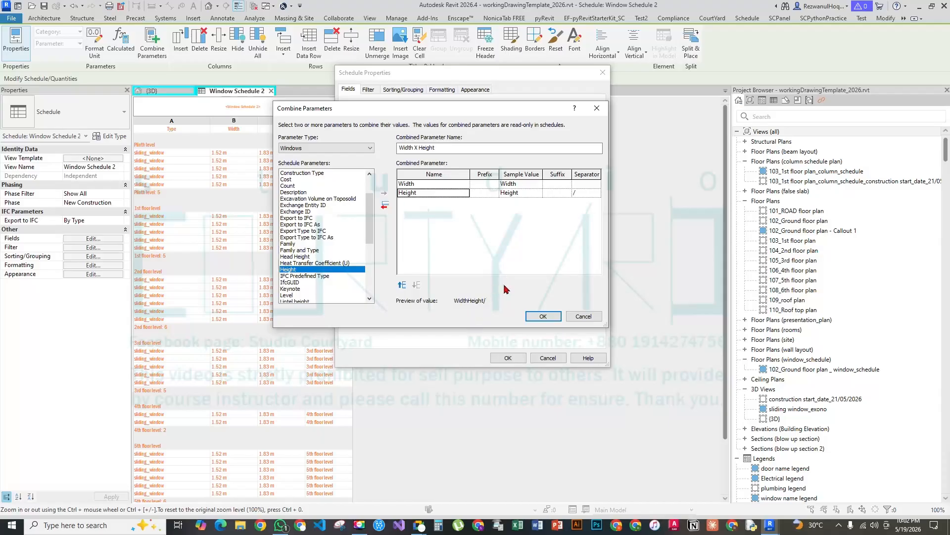
click(586, 193)
Set the Width suffix to X with a space on each side, and confirm the combined parameter
click(555, 184)
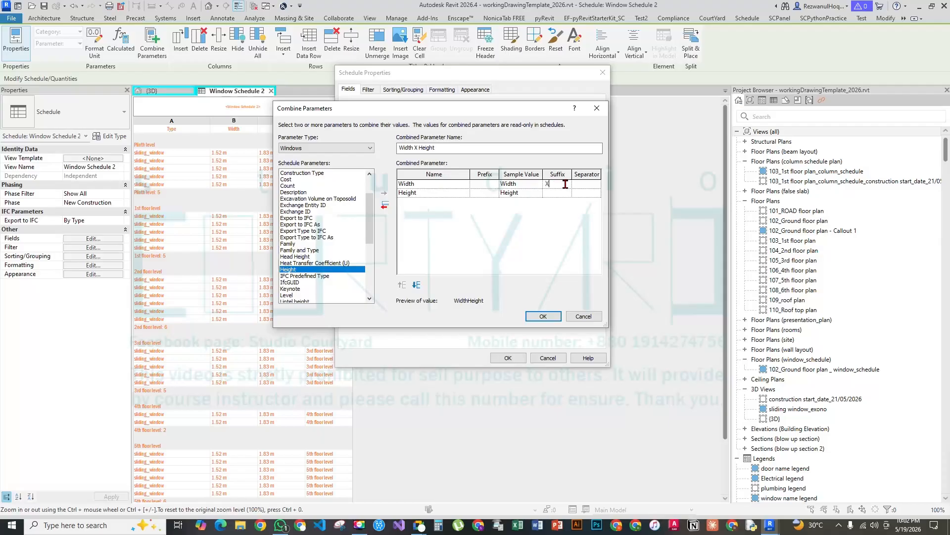
click(589, 193)
click(552, 193)
click(552, 193)
click(555, 183)
click(539, 194)
mouse_move(499, 289)
mouse_down()
mouse_move(479, 324)
mouse_move(501, 289)
mouse_up()
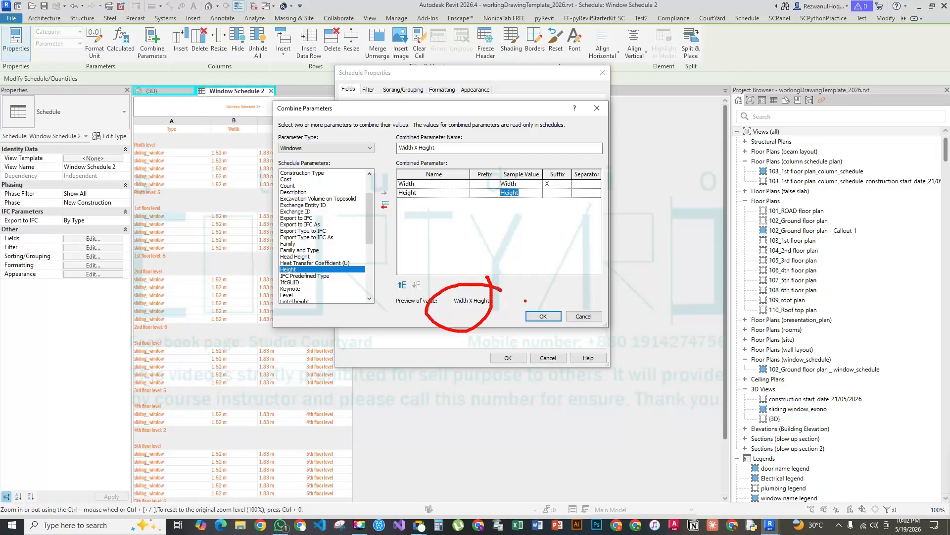
click(548, 320)
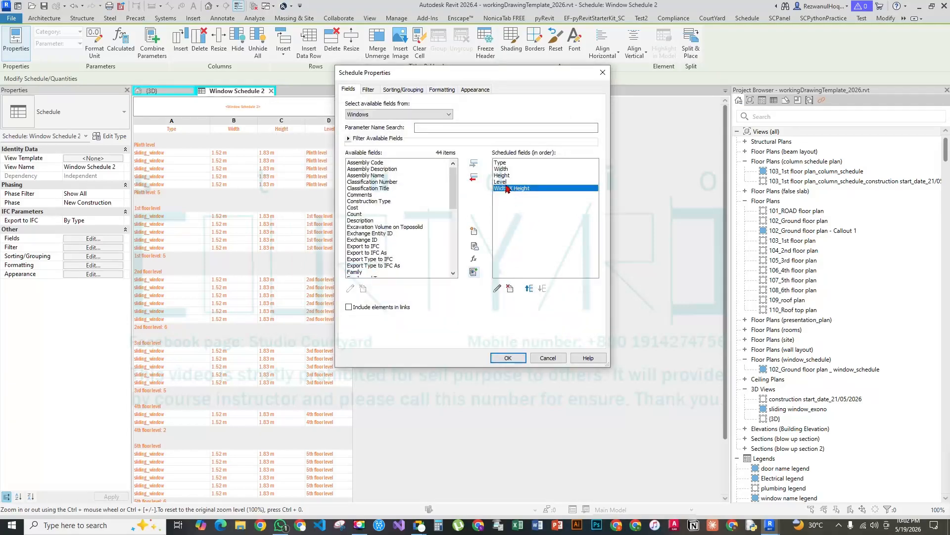
Hide the separate Width and Height fields in the schedule's formatting and apply the change
click(442, 89)
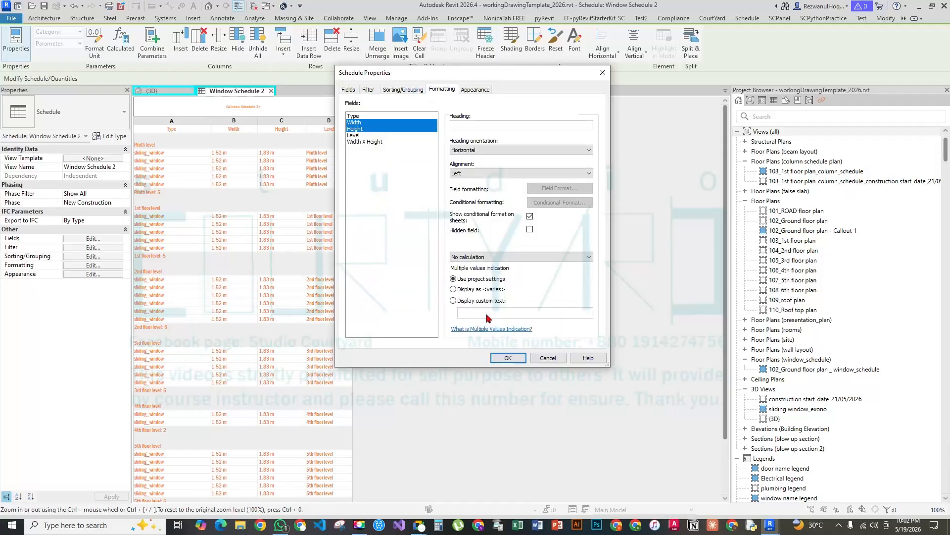
click(530, 230)
click(508, 357)
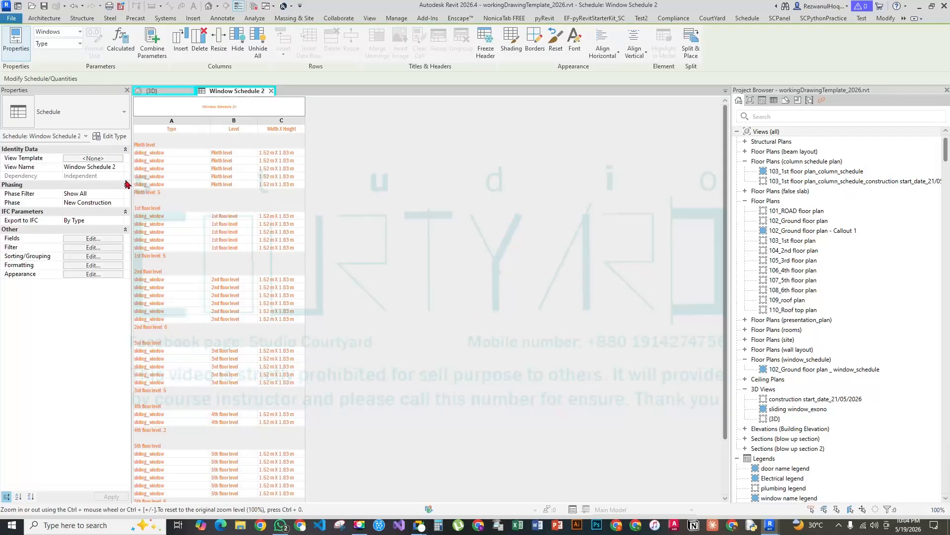
Examine the louvered sliding windows on the upper floors in the 3D view, checking one window's properties against the schedule
click(150, 92)
scroll(489, 231, up, 5)
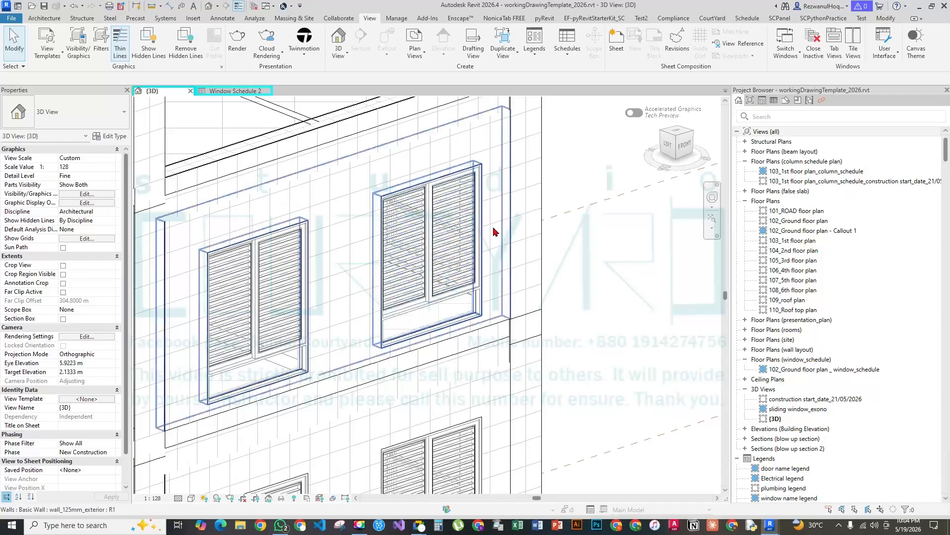
click(465, 225)
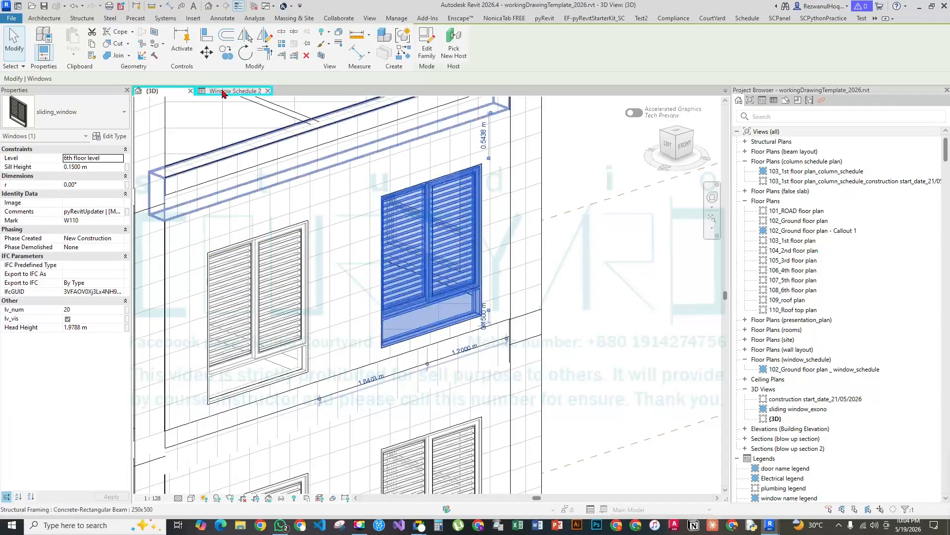
click(221, 91)
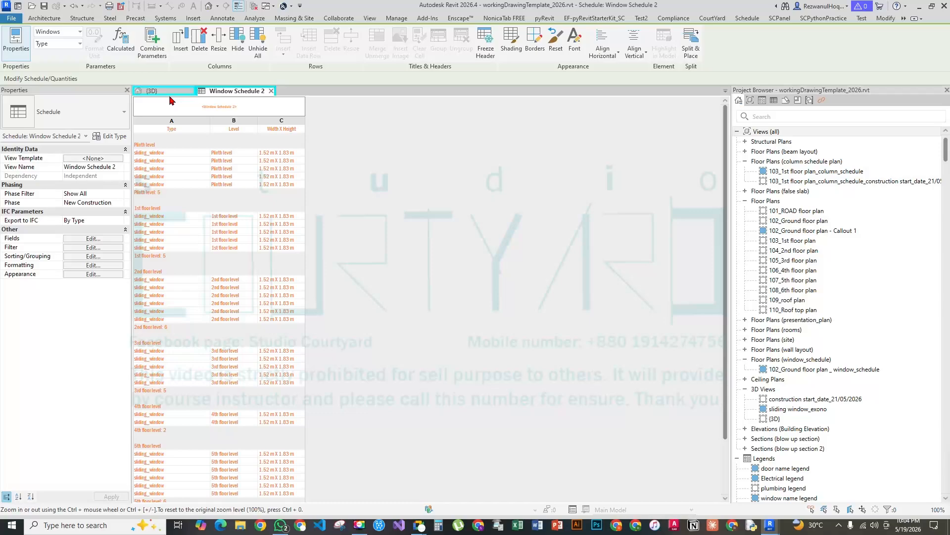
click(151, 91)
scroll(592, 360, up, 5)
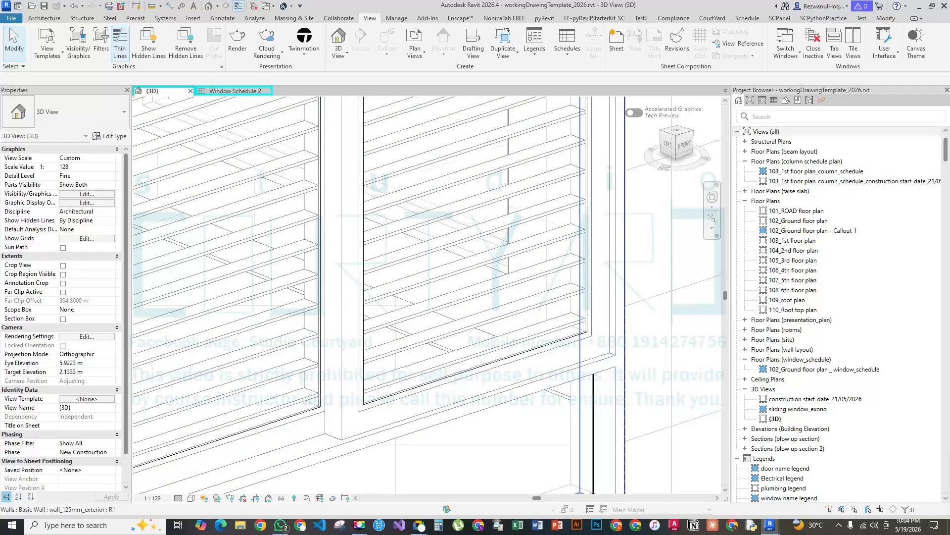
scroll(466, 233, down, 5)
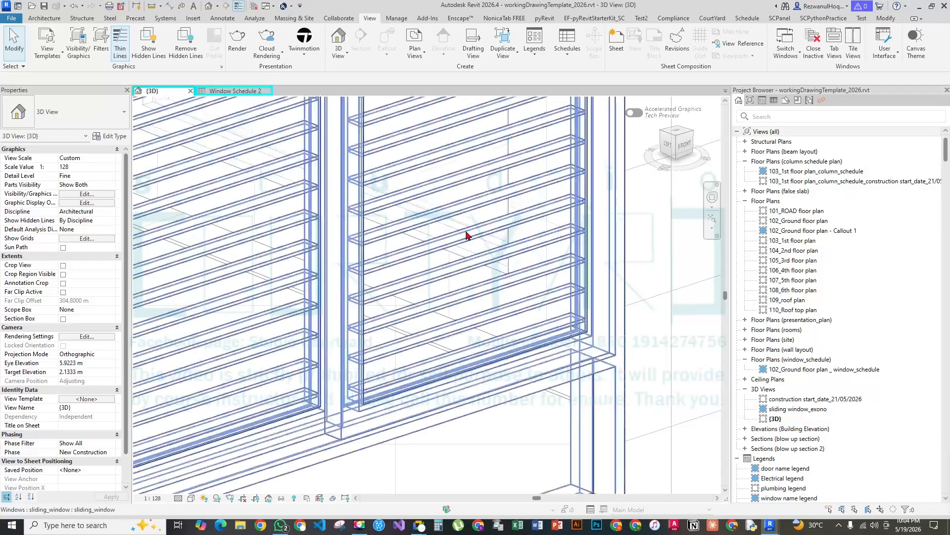
scroll(475, 275, down, 3)
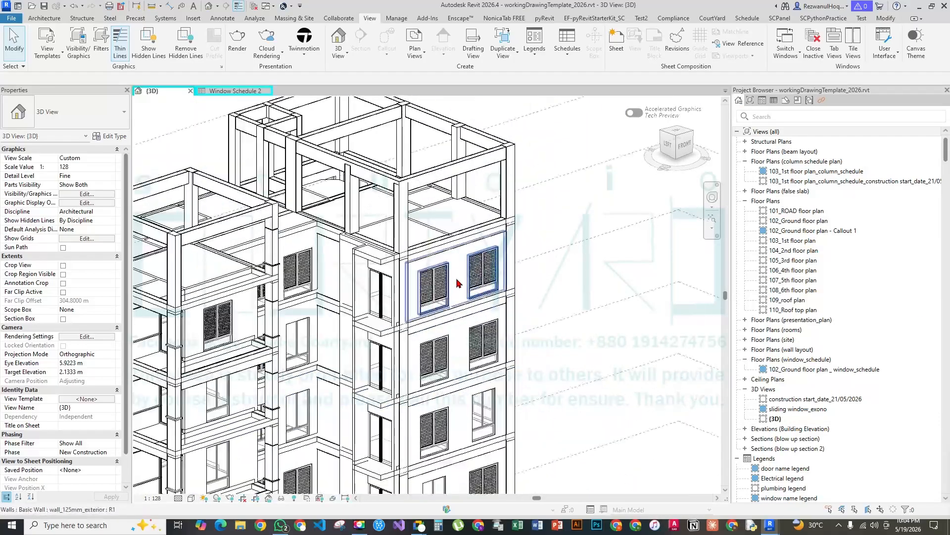
scroll(460, 282, up, 3)
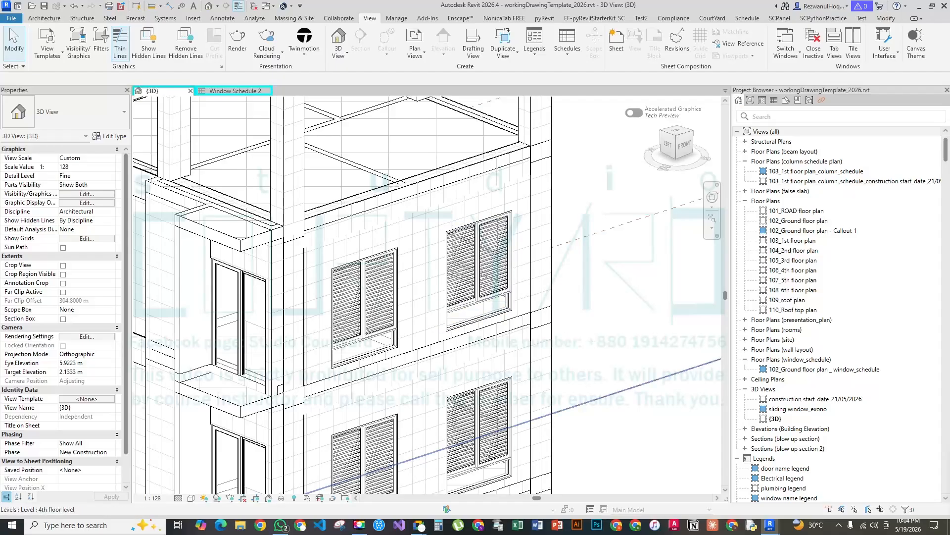
scroll(599, 277, down, 4)
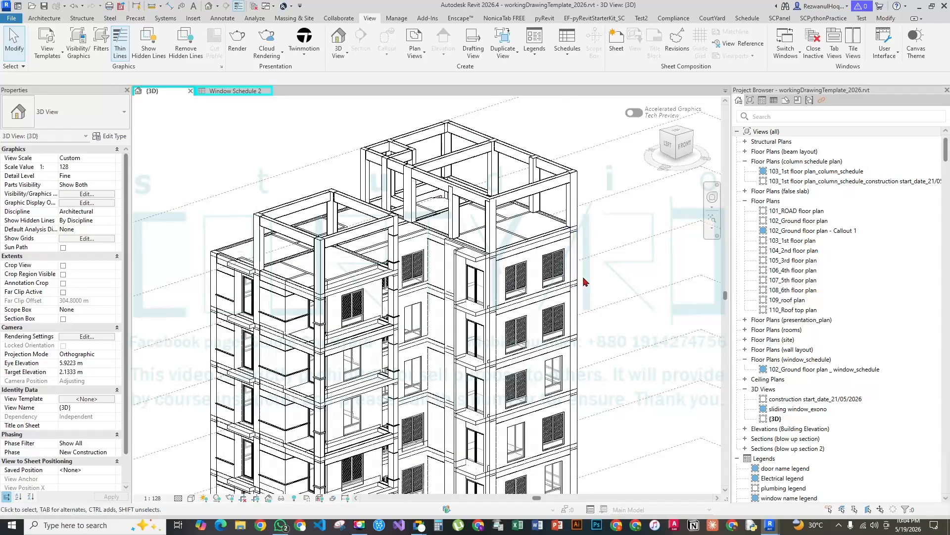